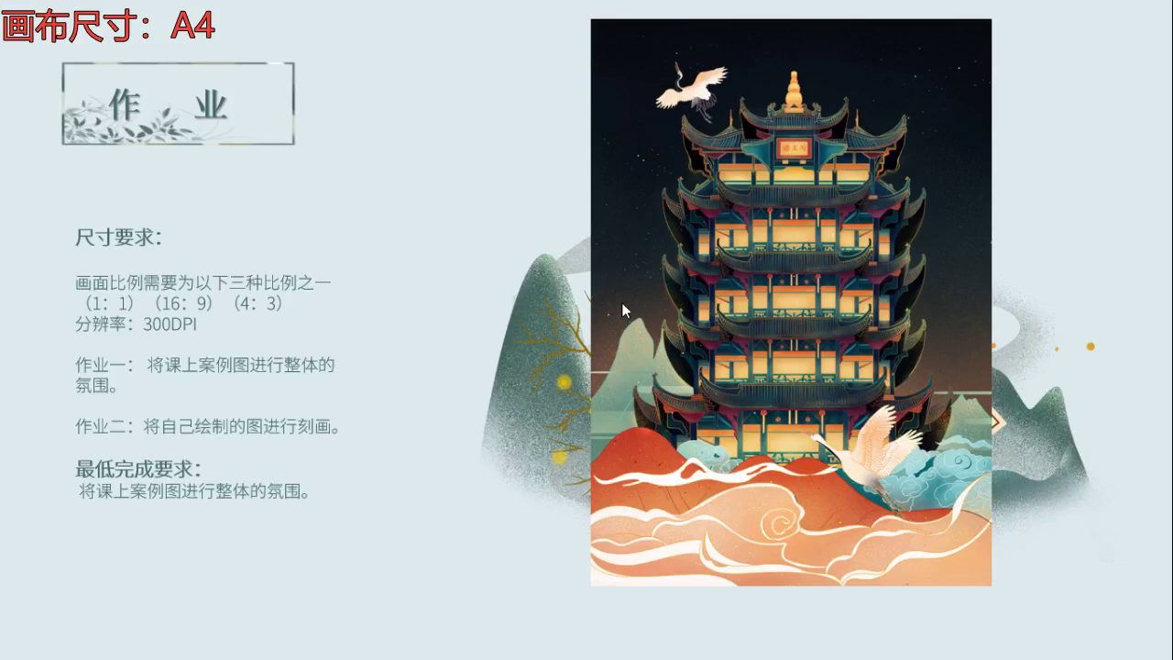
pyautogui.click(619, 314)
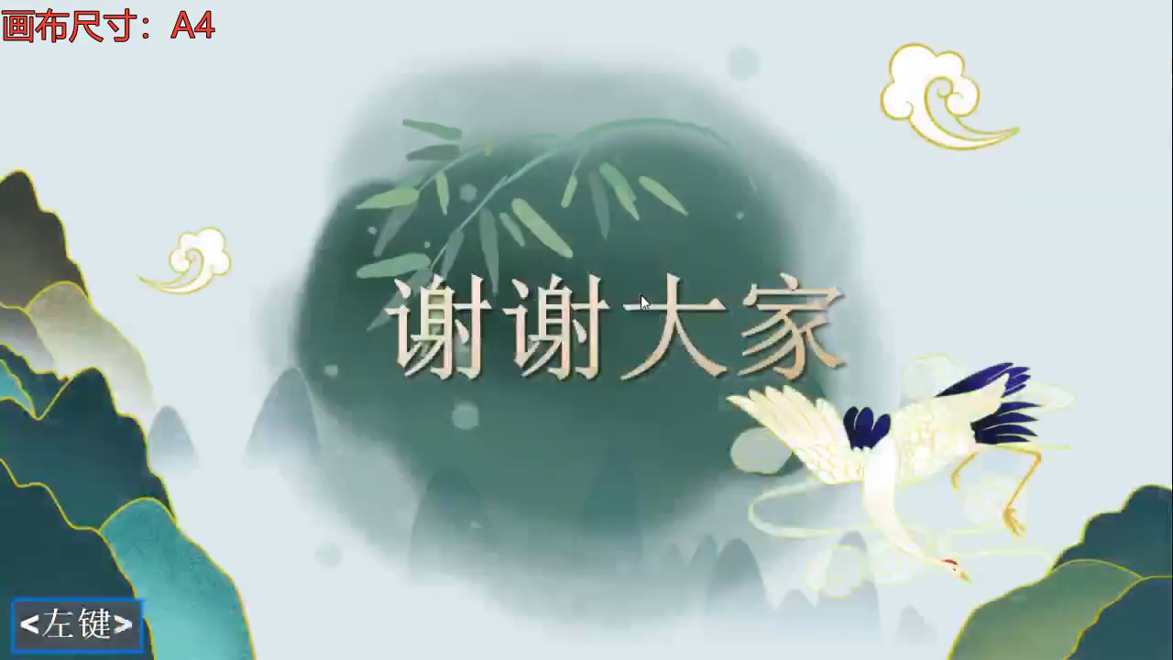
pyautogui.click(647, 296)
pyautogui.click(935, 315)
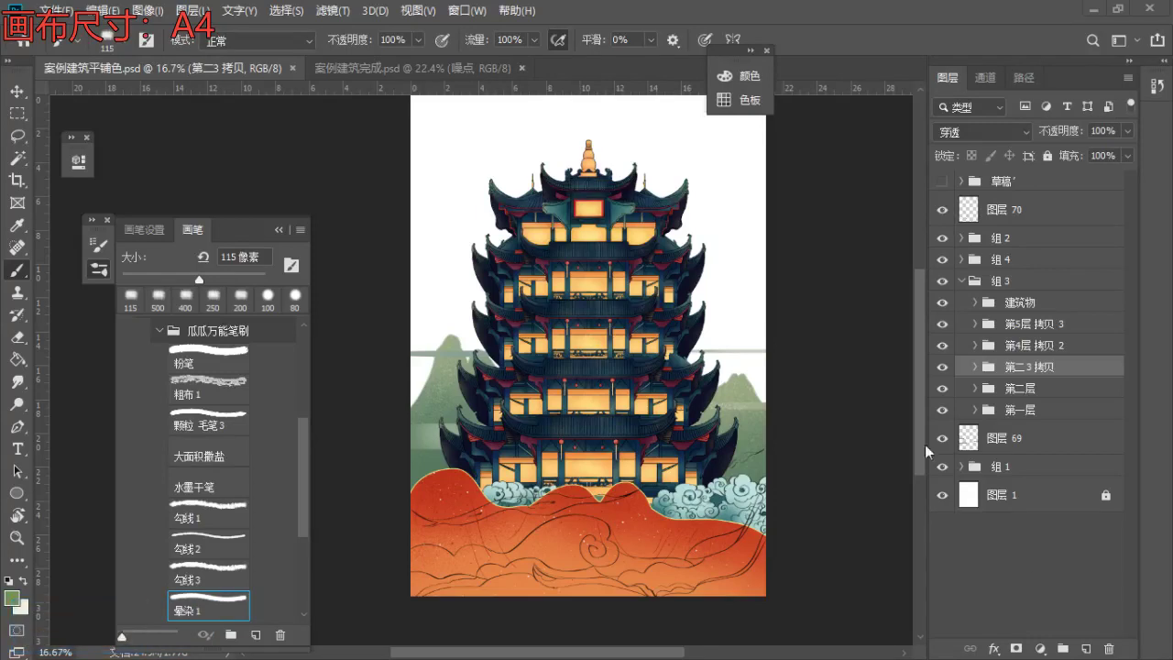
# - Examine the lower part of the illustration, toggling 第二3 拷贝 and the 图层 70 wave line art to compare the painting with and without them
pyautogui.keyDown('alt'); pyautogui.scroll(5, 654, 550); pyautogui.keyUp('alt')
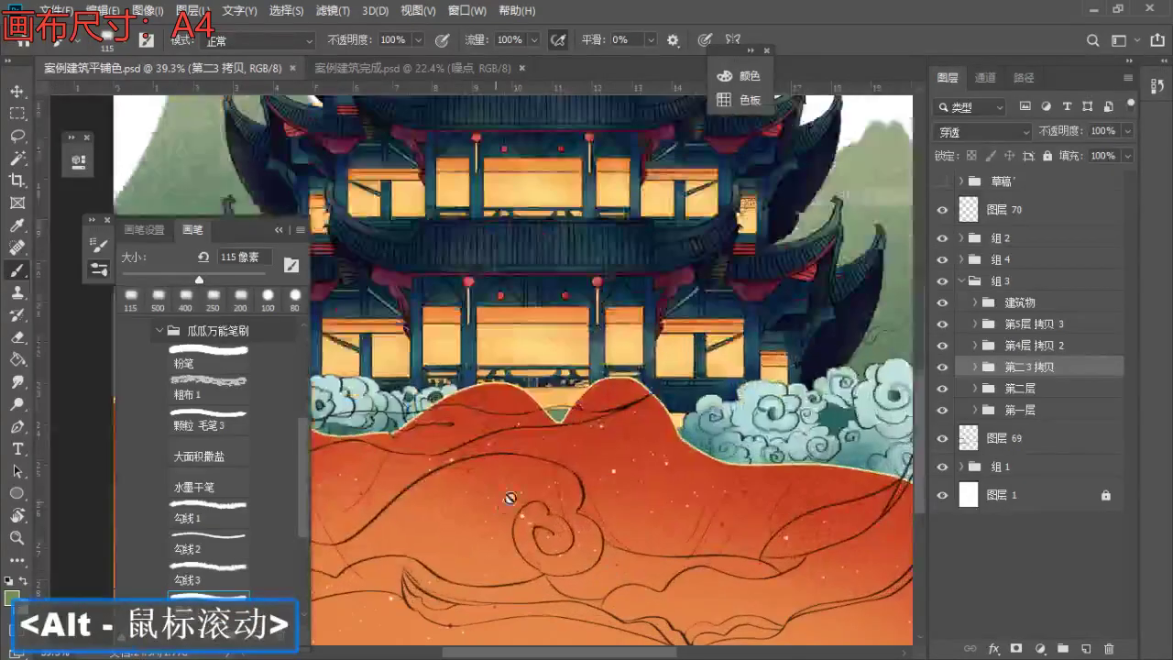
pyautogui.keyDown('alt'); pyautogui.scroll(-3, 634, 368); pyautogui.keyUp('alt')
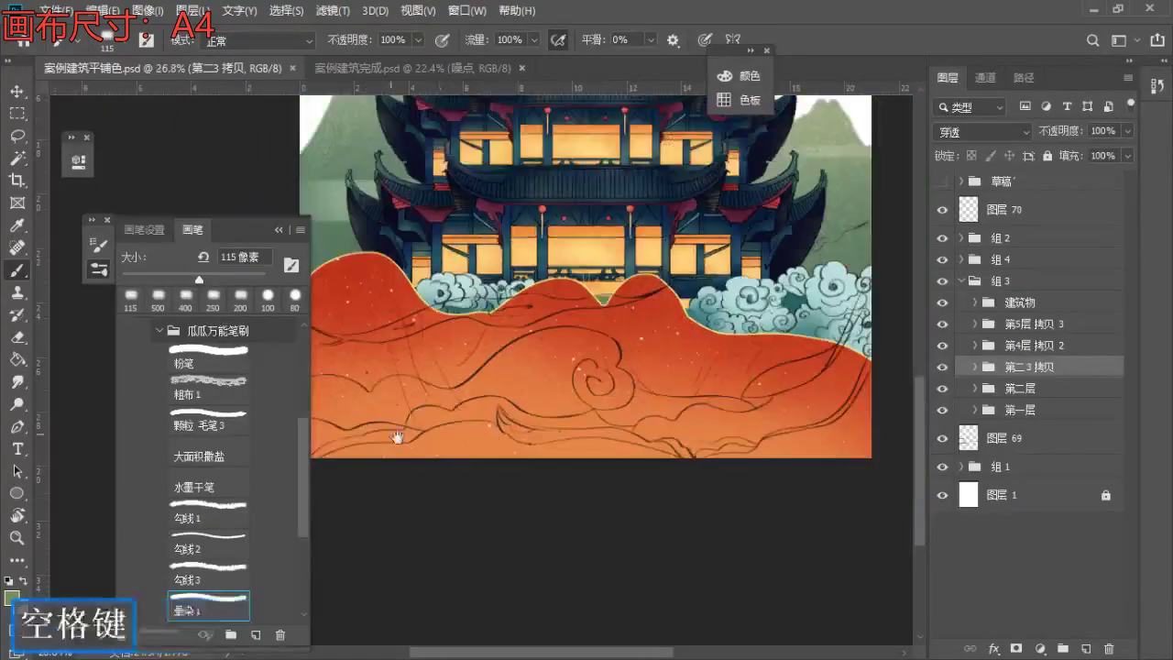
pyautogui.moveTo(370, 425); pyautogui.dragTo(417, 475)
pyautogui.moveTo(253, 223); pyautogui.dragTo(194, 103)
pyautogui.moveTo(615, 401)
pyautogui.mouseDown()
pyautogui.moveTo(489, 425)
pyautogui.moveTo(540, 455)
pyautogui.mouseUp()
pyautogui.click(942, 369)
pyautogui.click(942, 368)
pyautogui.press('space')
pyautogui.moveTo(518, 479); pyautogui.dragTo(541, 494)
pyautogui.click(944, 211)
pyautogui.click(944, 211)
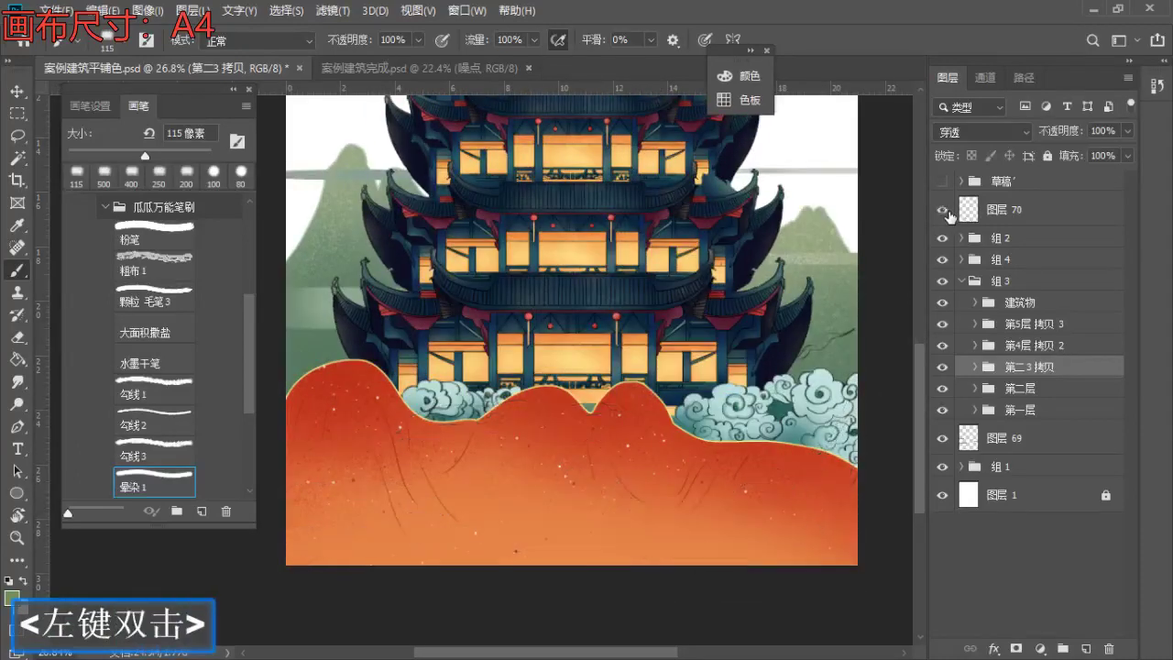
# - Add a new layer directly above 组 2 and choose the E-硬头 brush from the 新国风笔刷 set
pyautogui.click(1030, 239)
pyautogui.click(1086, 649)
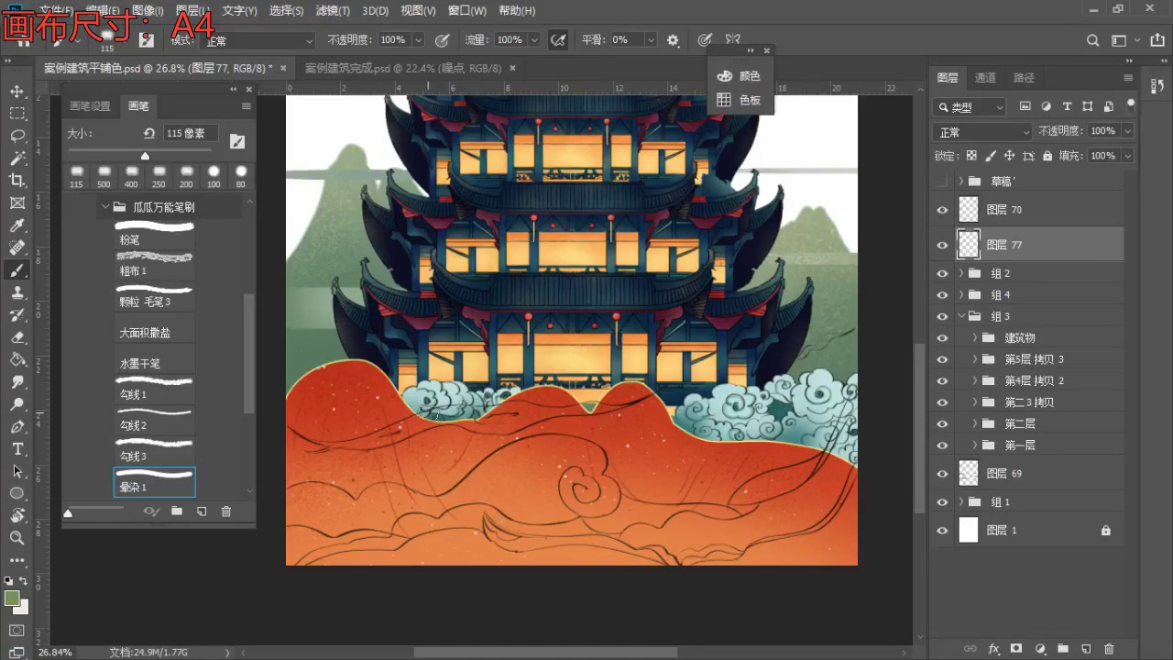
pyautogui.press('b')
pyautogui.moveTo(253, 315); pyautogui.dragTo(251, 251)
pyautogui.click(112, 286)
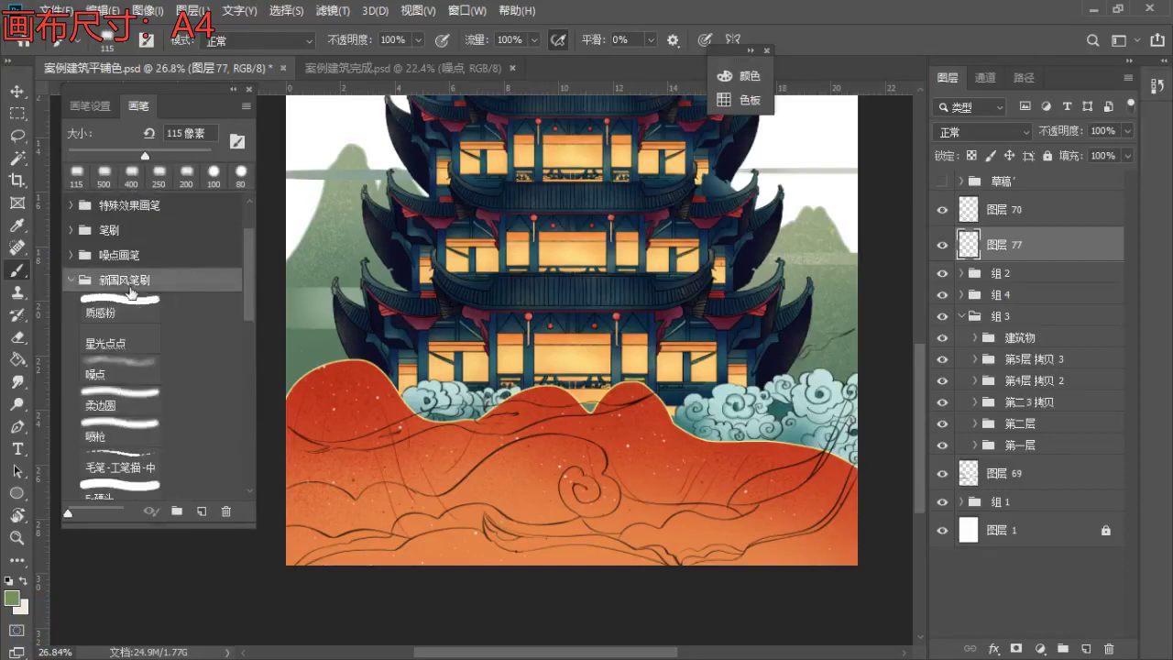
pyautogui.scroll(-3, 249, 296)
pyautogui.click(121, 408)
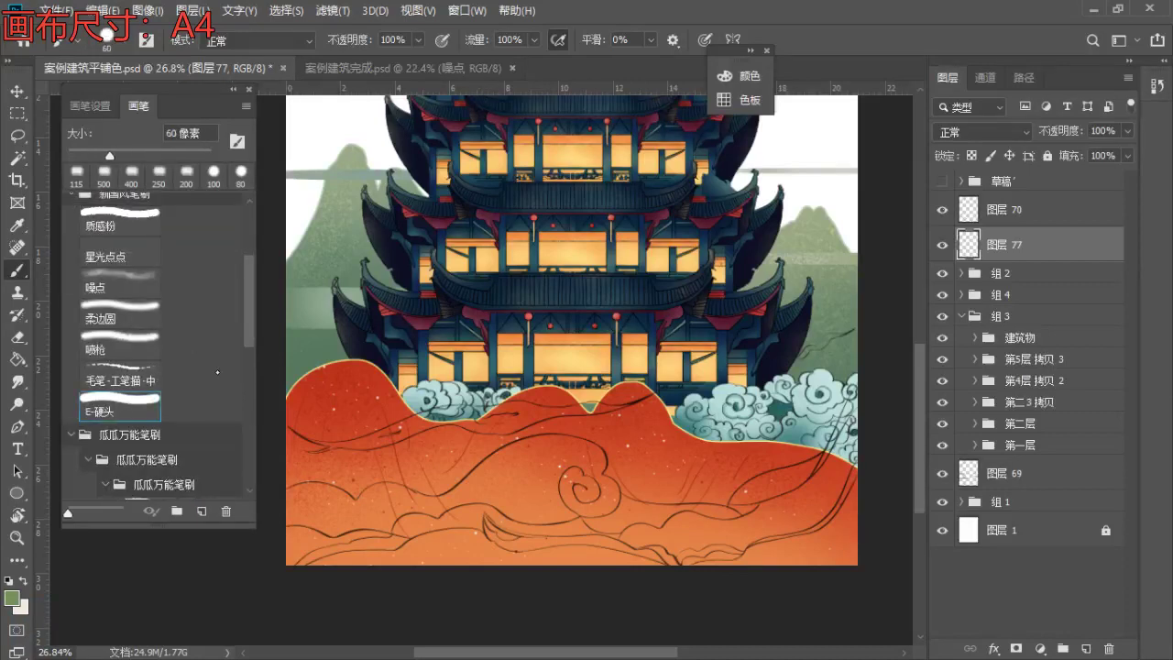
pyautogui.press('space')
pyautogui.moveTo(449, 314); pyautogui.dragTo(491, 315)
pyautogui.press('b')
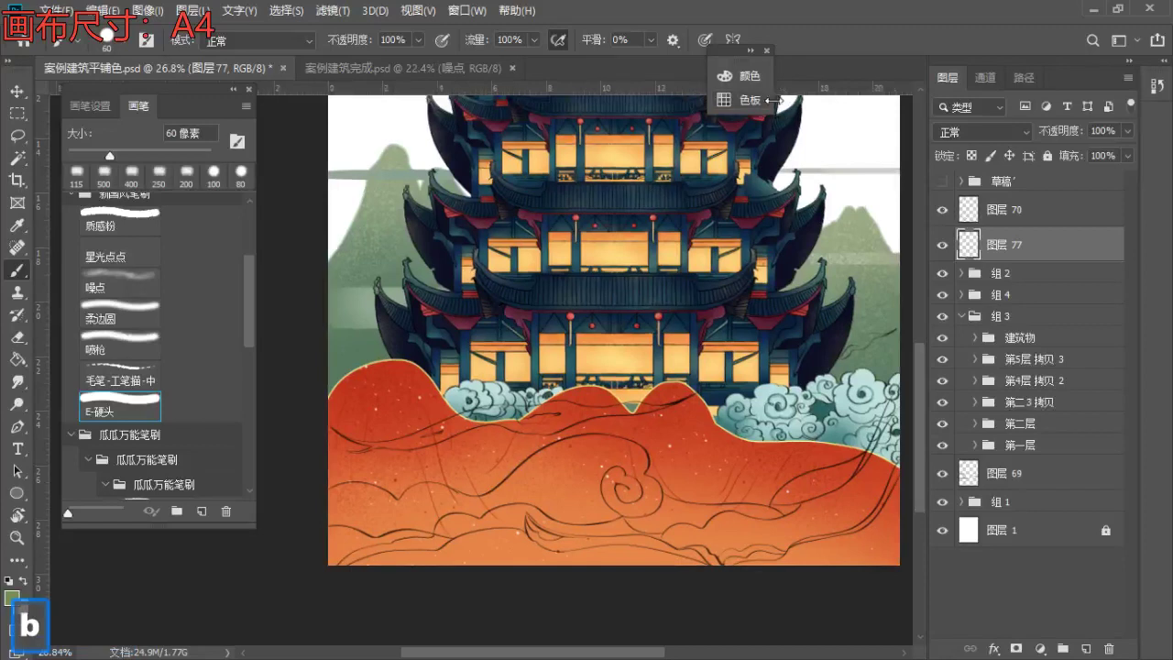
# - Choose a pale peach foreground colour and enlarge the brush to 80 px
pyautogui.click(740, 75)
pyautogui.keyDown('alt'); pyautogui.click(427, 494); pyautogui.keyUp('alt')
pyautogui.click(571, 118)
pyautogui.click(682, 370)
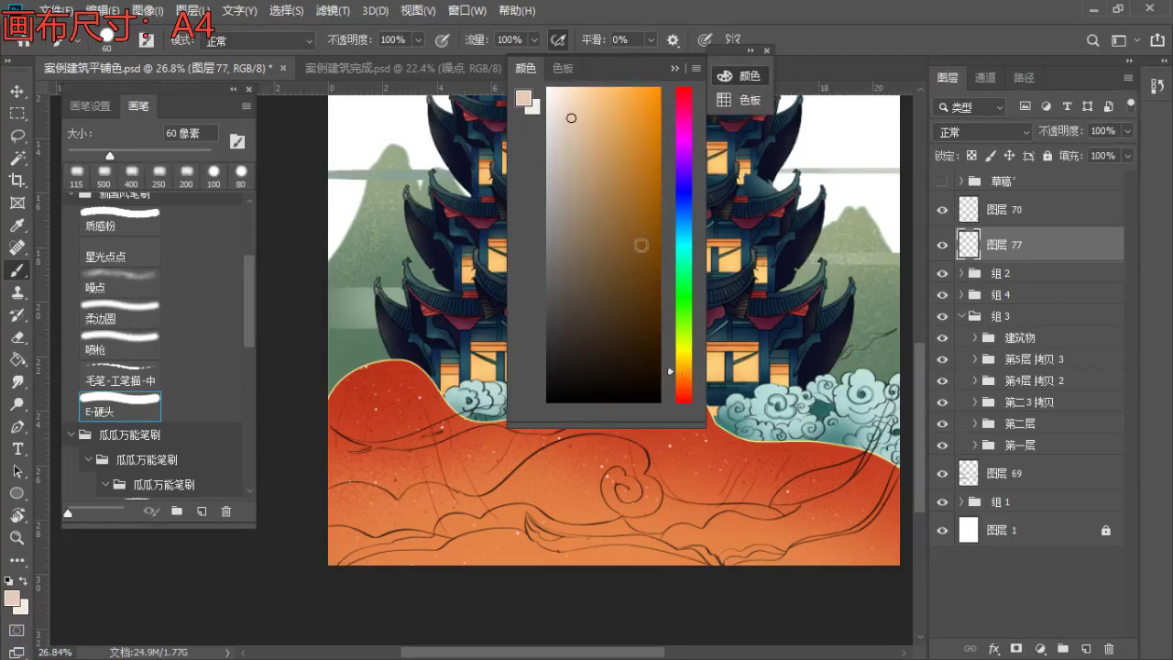
pyautogui.press(']')
pyautogui.press(']')
pyautogui.moveTo(430, 458)
pyautogui.mouseDown()
pyautogui.moveTo(403, 509)
pyautogui.moveTo(374, 518)
pyautogui.mouseUp()
pyautogui.hotkey('ctrl', 'z')
pyautogui.hotkey('ctrl', 'z')
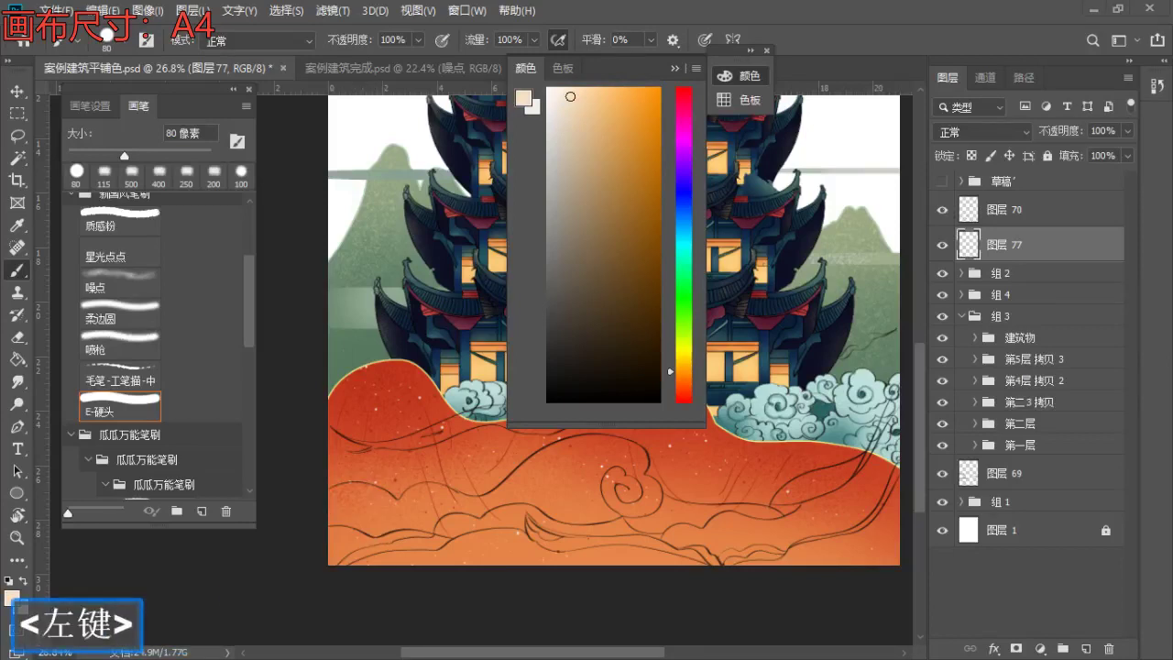
# - Check the finished reference illustration and shift the foreground colour to a lighter, yellower cream
pyautogui.doubleClick(630, 11)
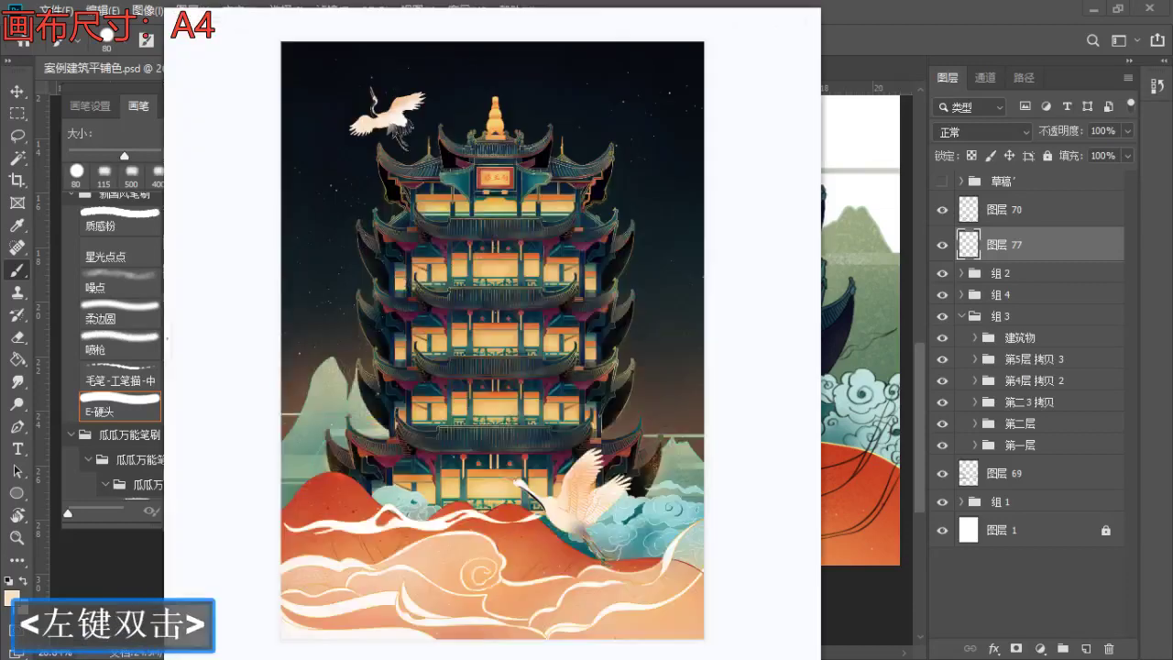
pyautogui.moveTo(566, 23); pyautogui.dragTo(0, 147)
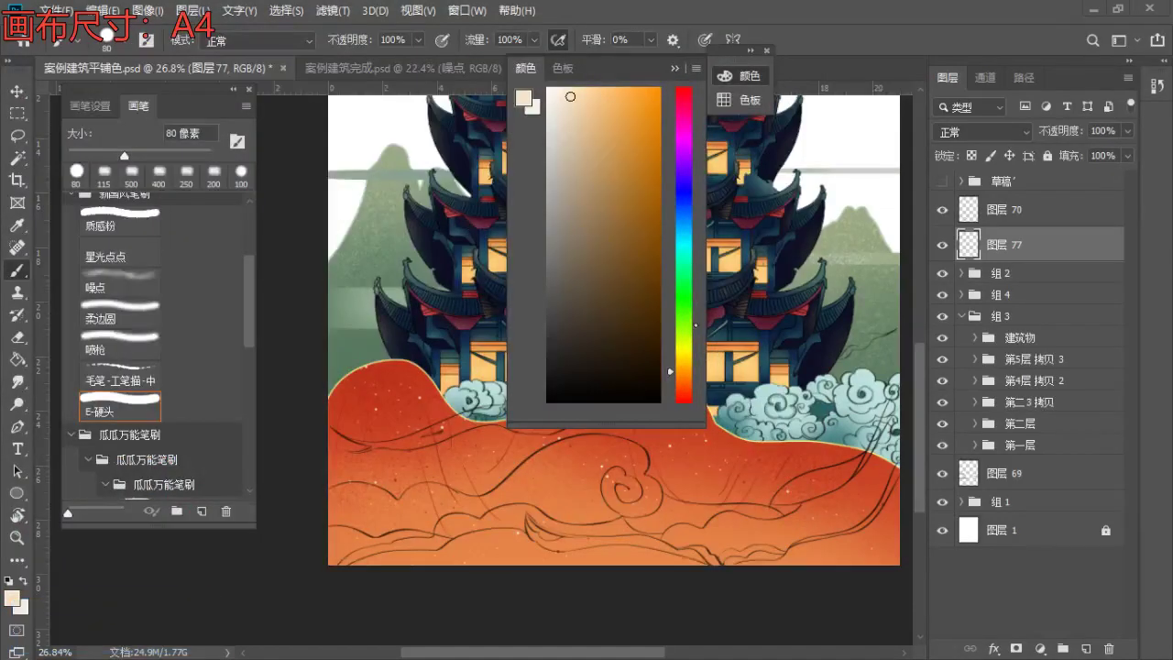
pyautogui.moveTo(674, 372); pyautogui.dragTo(682, 364)
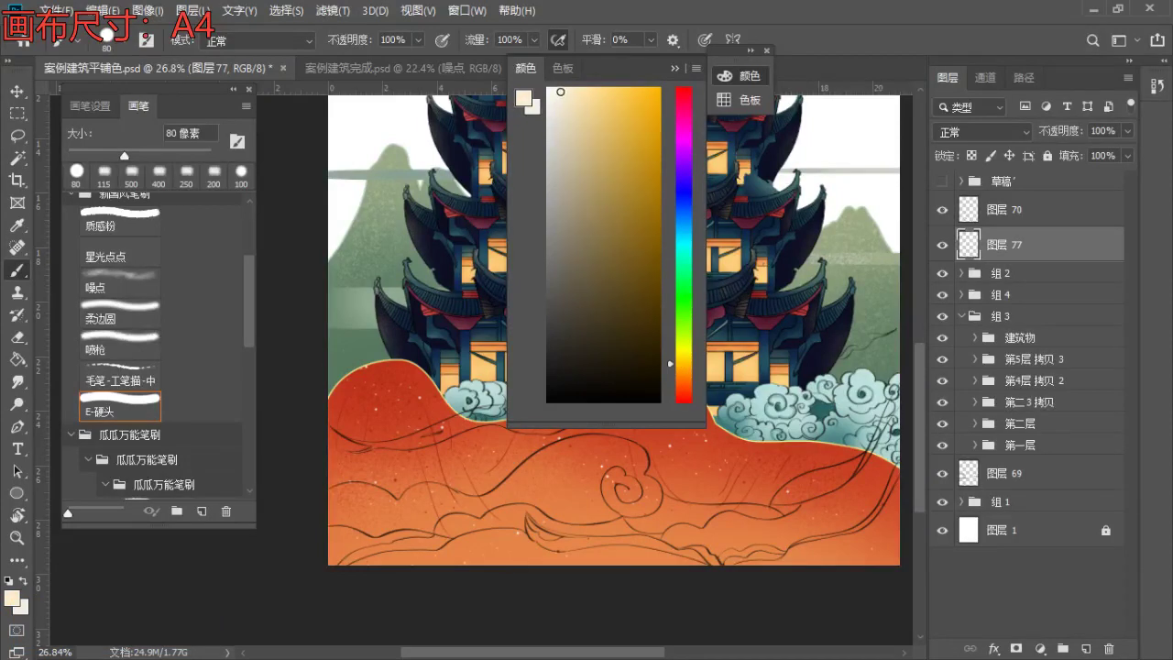
# - Enlarge the brush to 125 px and block in a cream patch on the waves at the artwork's lower-left corner
pyautogui.press('s')
pyautogui.press('s')
pyautogui.press('s')
pyautogui.moveTo(417, 448); pyautogui.dragTo(385, 553)
pyautogui.hotkey('ctrl', 'z')
pyautogui.moveTo(378, 508); pyautogui.dragTo(340, 524)
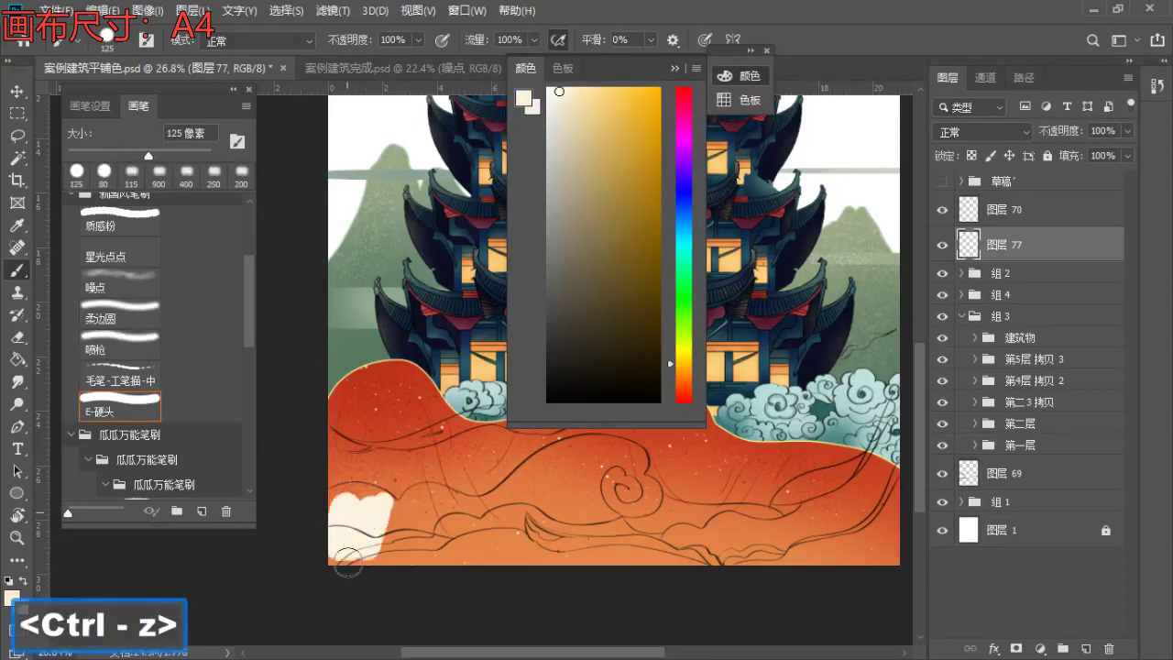
# - Detach the colour panel from its dock and reduce its height
pyautogui.click(1126, 131)
pyautogui.moveTo(1129, 151)
pyautogui.mouseDown()
pyautogui.moveTo(1078, 152)
pyautogui.moveTo(1149, 148)
pyautogui.mouseUp()
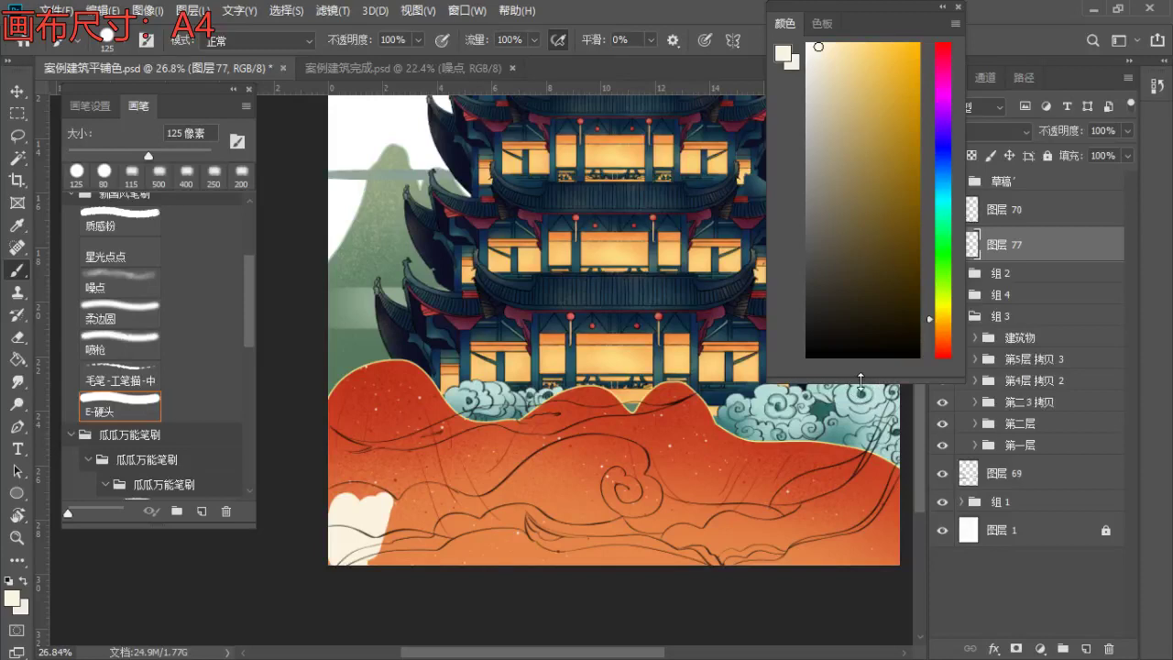
pyautogui.moveTo(861, 379); pyautogui.dragTo(898, 249)
# - Open a second window of the document 案例建筑平铺色.psd
pyautogui.click(466, 10)
pyautogui.moveTo(586, 54)
pyautogui.moveTo(550, 36)
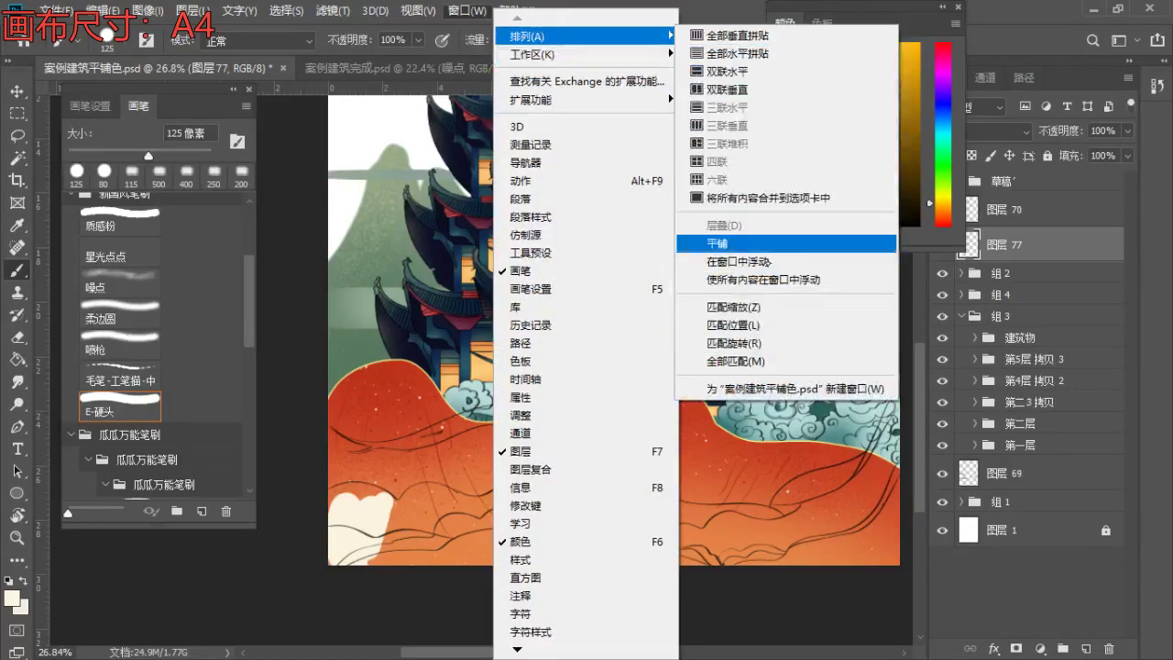
pyautogui.click(859, 387)
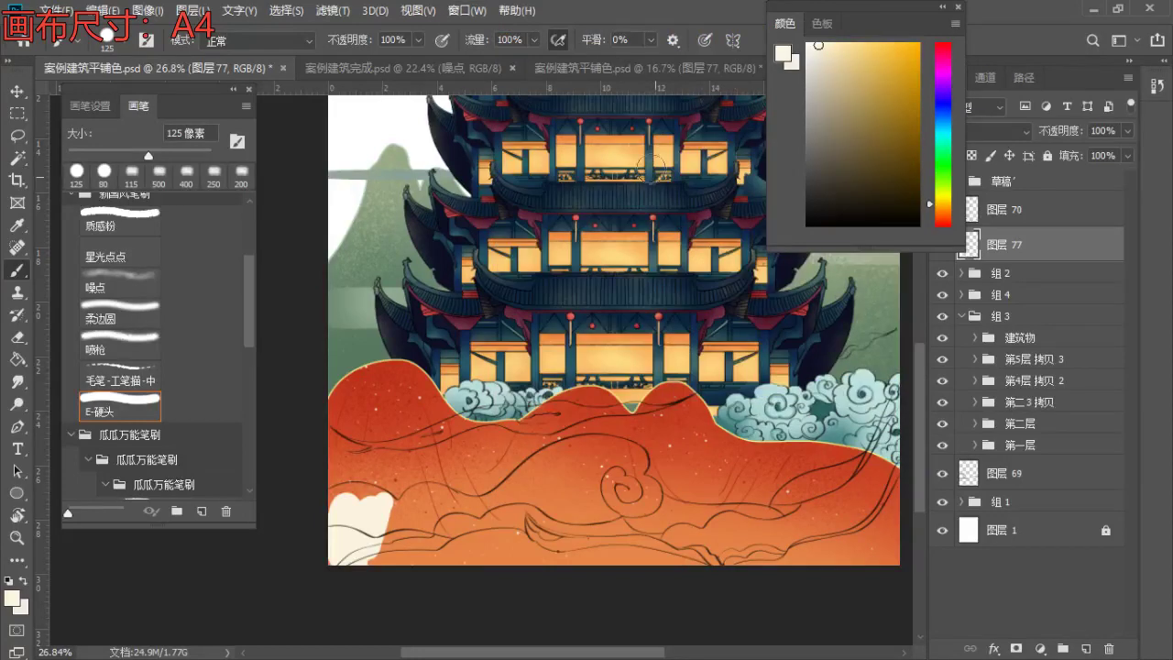
# - Float the second document window as a small overview showing the whole illustration at 7.28%, rearranging the colour and brush panels around it
pyautogui.moveTo(628, 66); pyautogui.dragTo(415, 119)
pyautogui.press('z')
pyautogui.moveTo(482, 473)
pyautogui.mouseDown()
pyautogui.moveTo(302, 98)
pyautogui.moveTo(387, 246)
pyautogui.moveTo(462, 475)
pyautogui.moveTo(296, 268)
pyautogui.moveTo(149, 406)
pyautogui.mouseUp()
pyautogui.moveTo(227, 91)
pyautogui.mouseDown()
pyautogui.moveTo(429, 174)
pyautogui.moveTo(959, 250)
pyautogui.moveTo(1021, 246)
pyautogui.mouseUp()
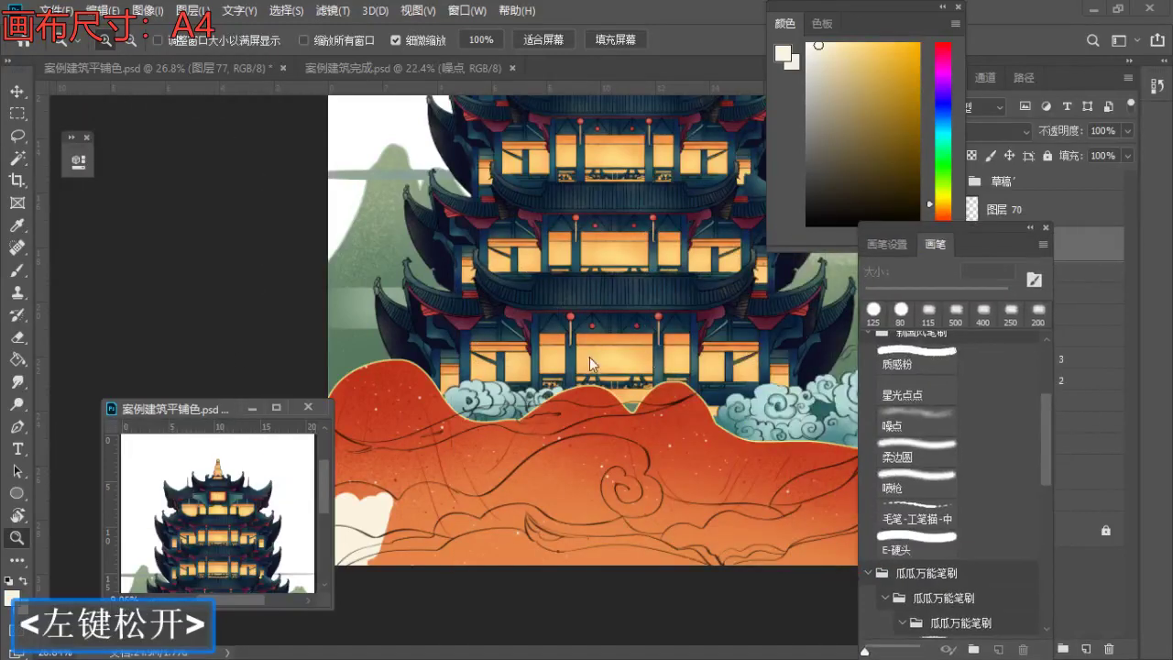
pyautogui.moveTo(180, 419); pyautogui.dragTo(55, 102)
pyautogui.moveTo(851, 32); pyautogui.dragTo(144, 370)
pyautogui.click(183, 232)
pyautogui.moveTo(262, 303); pyautogui.dragTo(292, 387)
pyautogui.moveTo(225, 293); pyautogui.dragTo(177, 267)
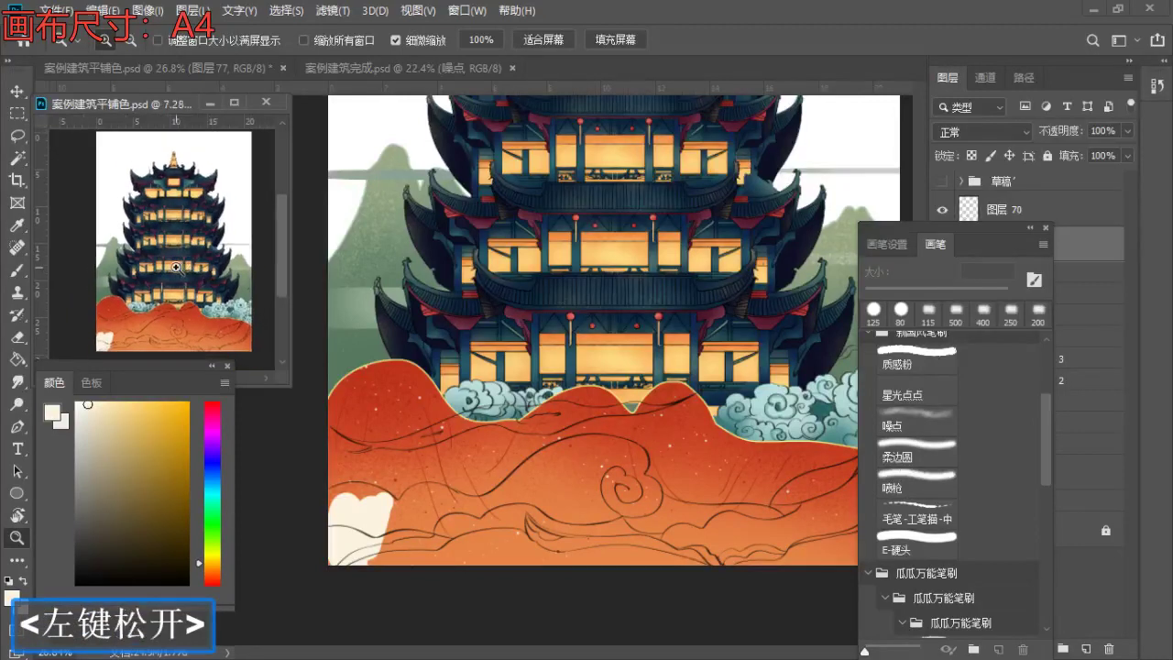
pyautogui.click(177, 267)
pyautogui.click(470, 10)
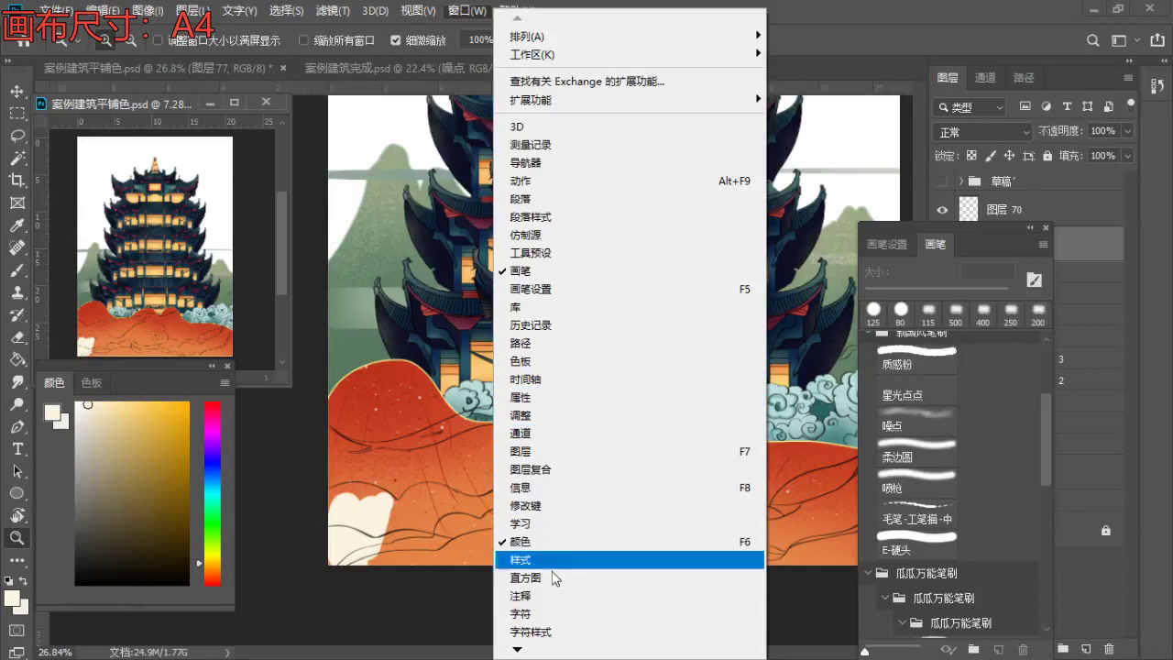
pyautogui.click(601, 163)
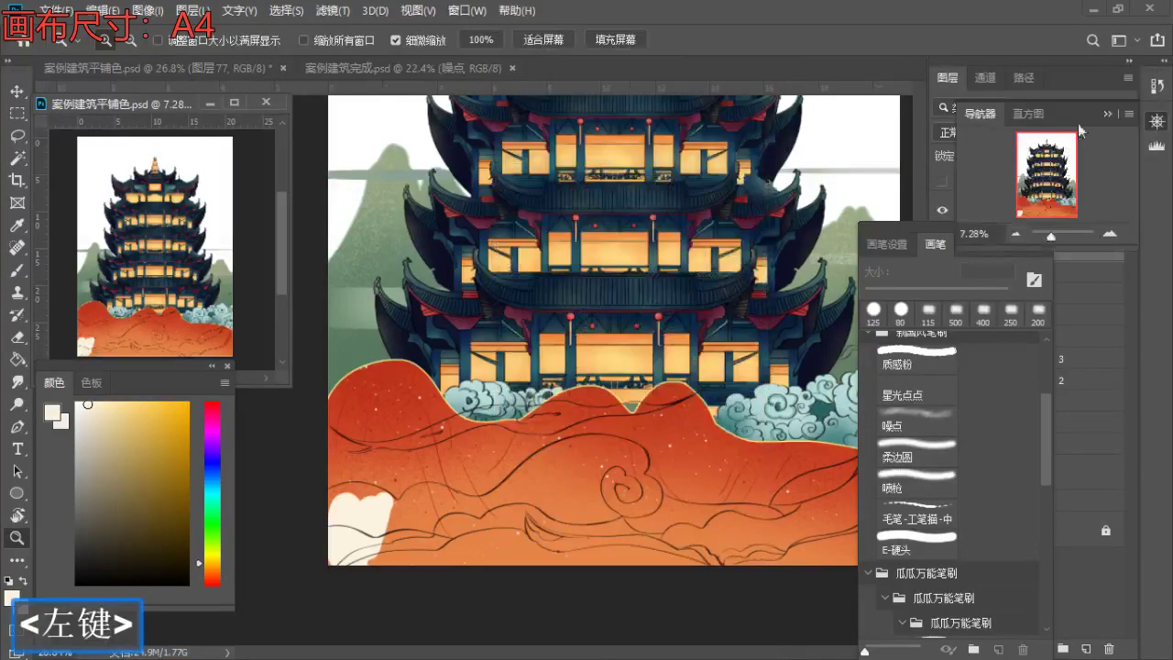
pyautogui.moveTo(1097, 120); pyautogui.dragTo(573, 260)
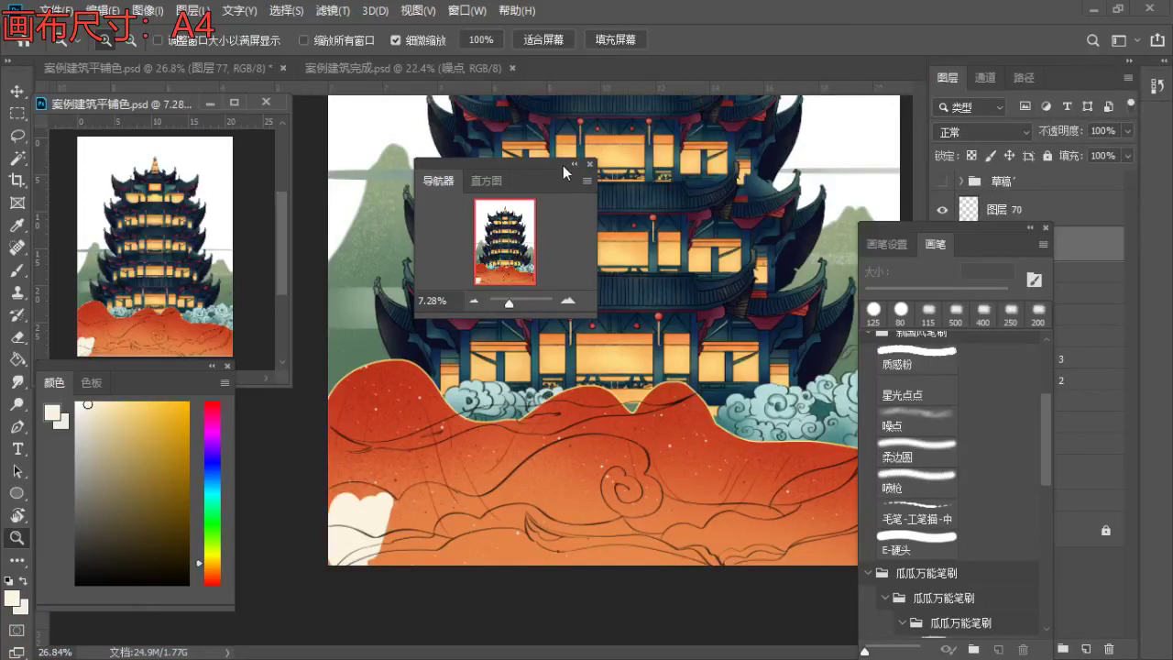
pyautogui.click(595, 169)
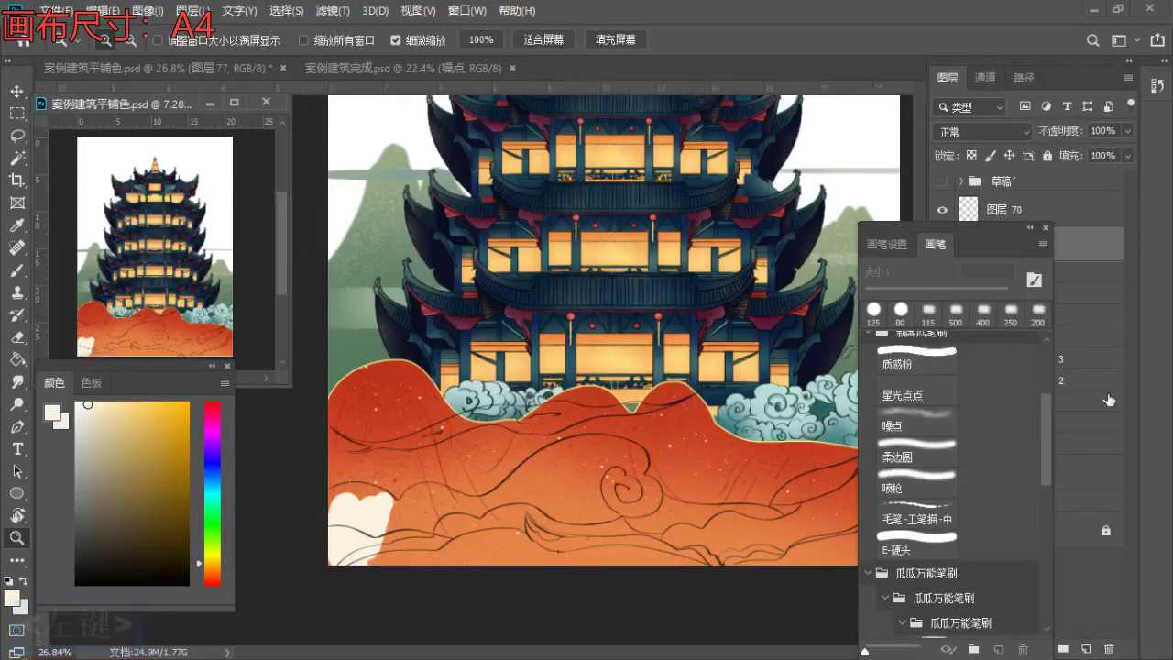
# - Move the colour panel below the overview window and collapse the brush panel clear of the canvas
pyautogui.moveTo(166, 383); pyautogui.dragTo(178, 413)
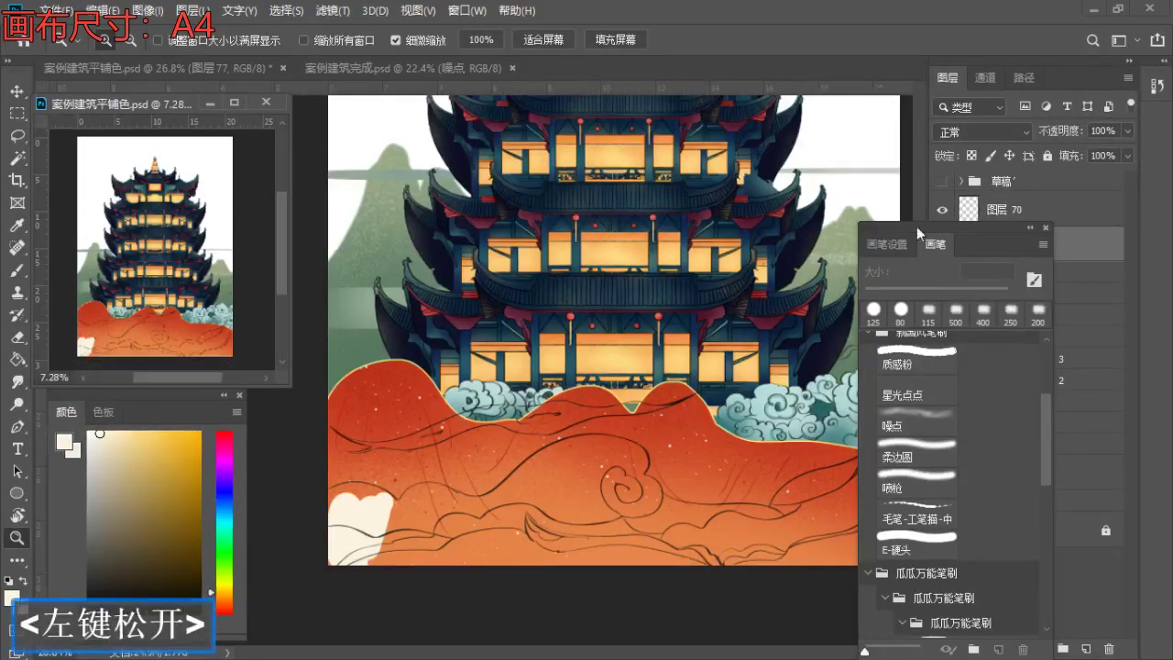
pyautogui.moveTo(1012, 243); pyautogui.dragTo(954, 47)
pyautogui.click(969, 31)
# - Extend the cream fill over the lower-left wave up to its sketched crest line, using the brush at 150 px for the large area
pyautogui.moveTo(581, 361)
pyautogui.mouseDown()
pyautogui.moveTo(570, 403)
pyautogui.moveTo(580, 396)
pyautogui.mouseUp()
pyautogui.moveTo(353, 569)
pyautogui.mouseDown()
pyautogui.moveTo(400, 561)
pyautogui.moveTo(412, 507)
pyautogui.moveTo(431, 505)
pyautogui.moveTo(400, 537)
pyautogui.mouseUp()
pyautogui.press('b')
pyautogui.press('s')
pyautogui.press('a')
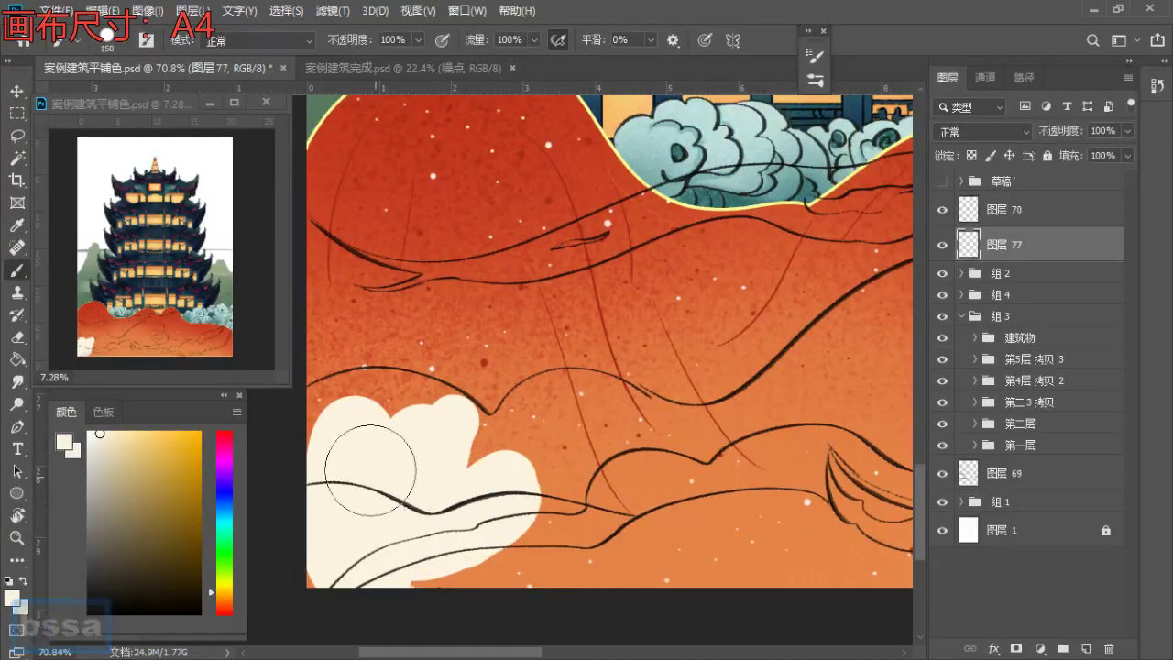
pyautogui.press('z')
pyautogui.moveTo(321, 426); pyautogui.dragTo(384, 454)
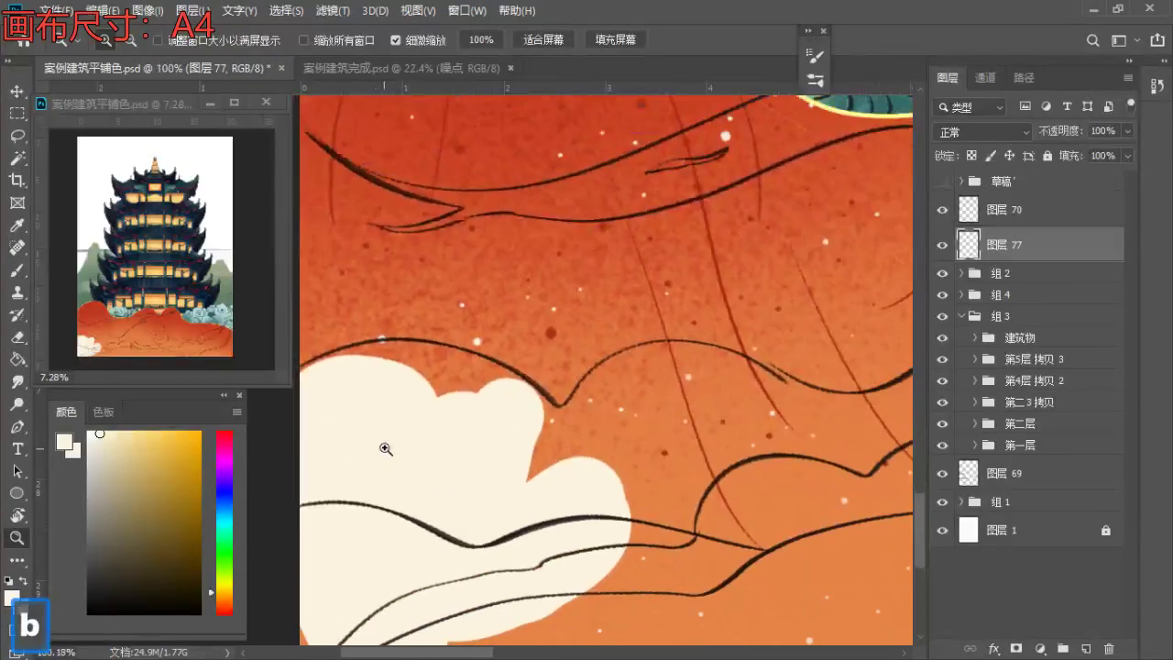
pyautogui.press('b')
pyautogui.moveTo(366, 385)
pyautogui.mouseDown()
pyautogui.moveTo(419, 388)
pyautogui.moveTo(374, 379)
pyautogui.moveTo(316, 406)
pyautogui.moveTo(356, 391)
pyautogui.moveTo(411, 406)
pyautogui.mouseUp()
pyautogui.press('z')
pyautogui.press('space')
pyautogui.press('b')
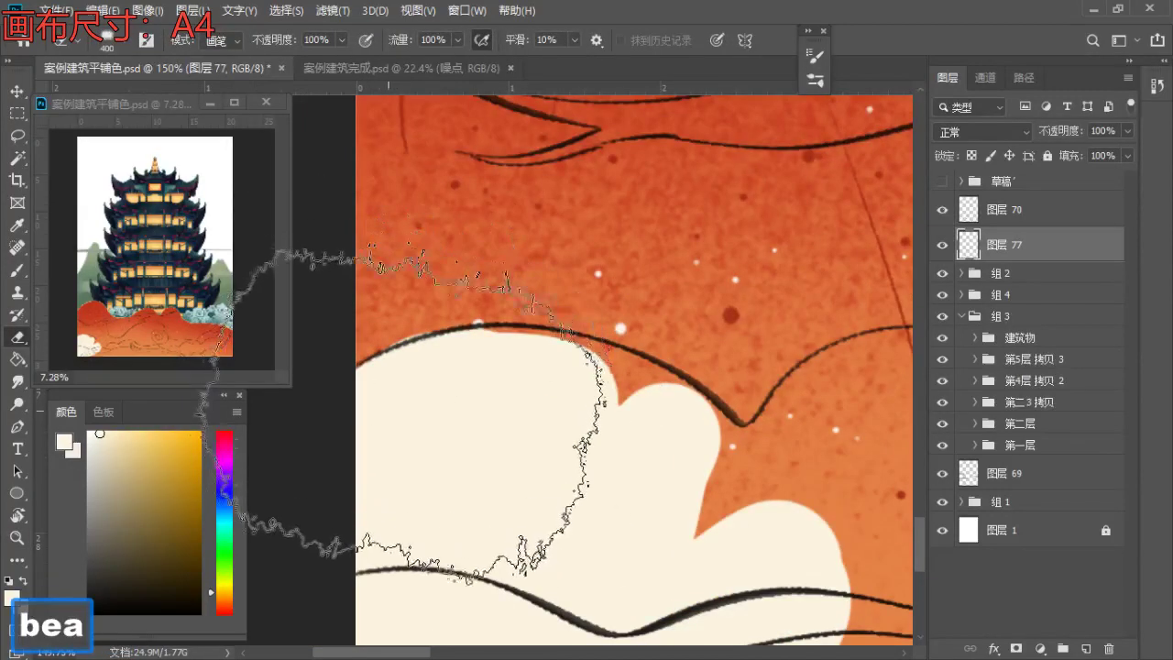
# - Reduce the brush to 40 px and shrink the eraser for precise work along the wave's crest line
pyautogui.press('a')
pyautogui.press('a')
pyautogui.press('a')
pyautogui.press('a')
pyautogui.press('a')
pyautogui.press('a')
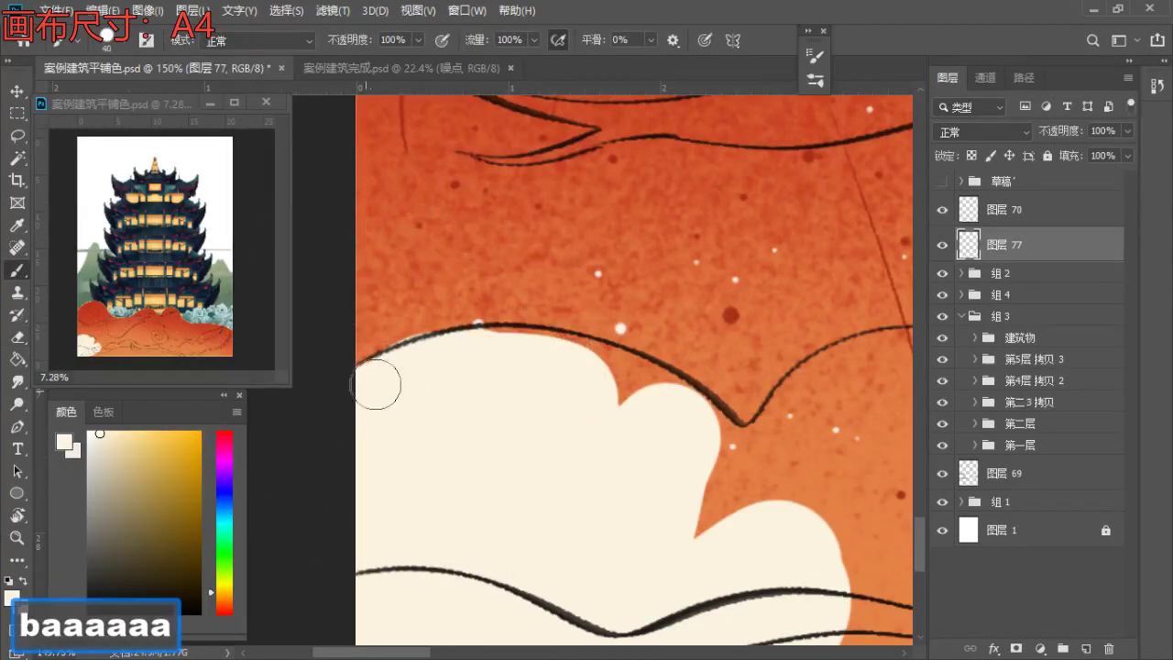
pyautogui.press('e')
pyautogui.press('a')
pyautogui.press('a')
pyautogui.press('a')
pyautogui.press('a')
pyautogui.press('a')
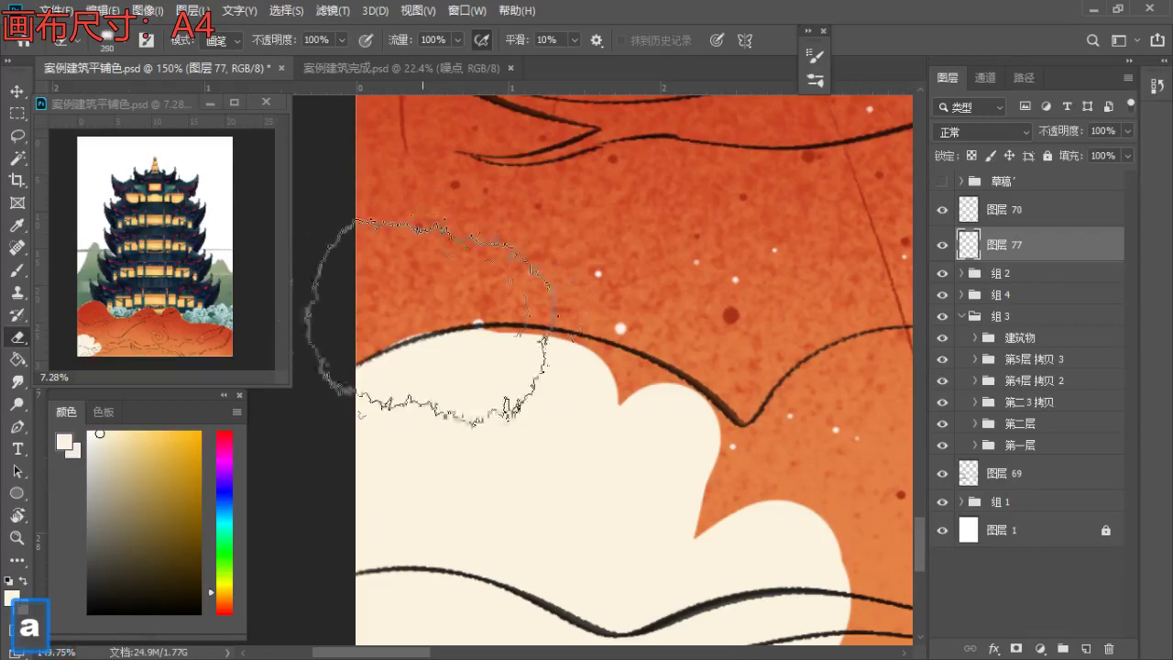
pyautogui.press('a')
pyautogui.press('a')
pyautogui.press('a')
pyautogui.press('a')
pyautogui.press('a')
pyautogui.press('a')
pyautogui.press('a')
pyautogui.press('a')
pyautogui.press('a')
pyautogui.press('a')
pyautogui.press('a')
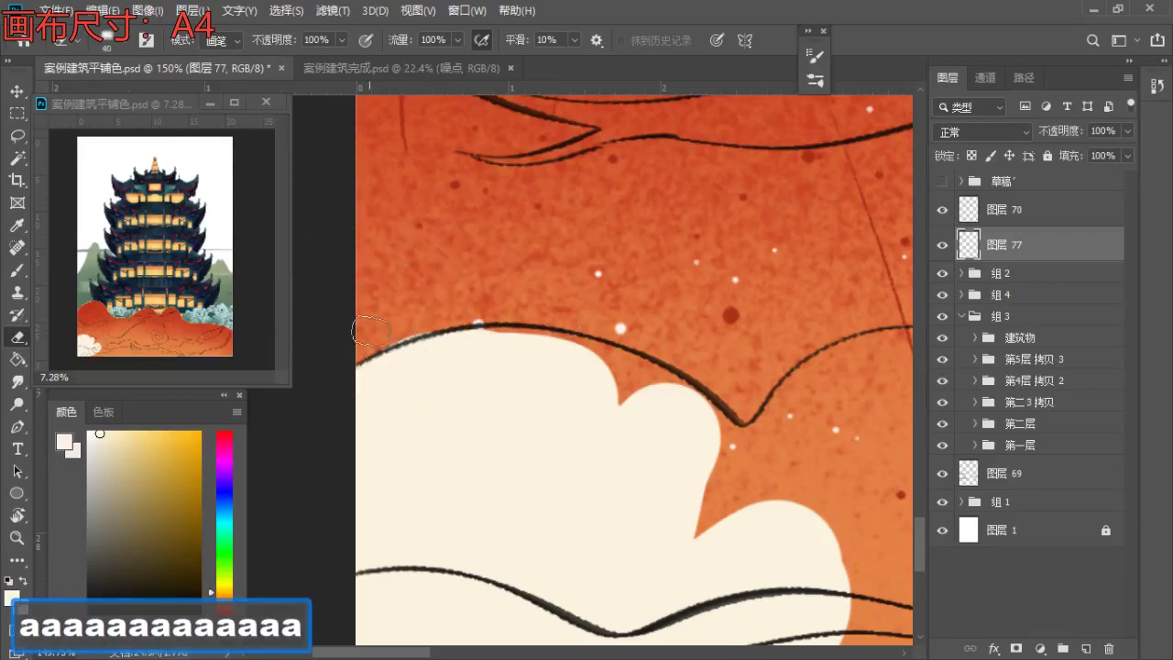
pyautogui.press('a')
# - Paint the cream fill along the underside of the first wave's crest line down to the dip between the two crests
pyautogui.press('space')
pyautogui.moveTo(542, 338)
pyautogui.mouseDown()
pyautogui.moveTo(466, 283)
pyautogui.moveTo(458, 234)
pyautogui.mouseUp()
pyautogui.press('z')
pyautogui.moveTo(436, 195); pyautogui.dragTo(472, 198)
pyautogui.press('b')
pyautogui.press('s')
pyautogui.press('a')
pyautogui.moveTo(400, 265)
pyautogui.mouseDown()
pyautogui.moveTo(559, 302)
pyautogui.moveTo(547, 287)
pyautogui.moveTo(498, 270)
pyautogui.moveTo(644, 330)
pyautogui.moveTo(724, 404)
pyautogui.mouseUp()
pyautogui.press('e')
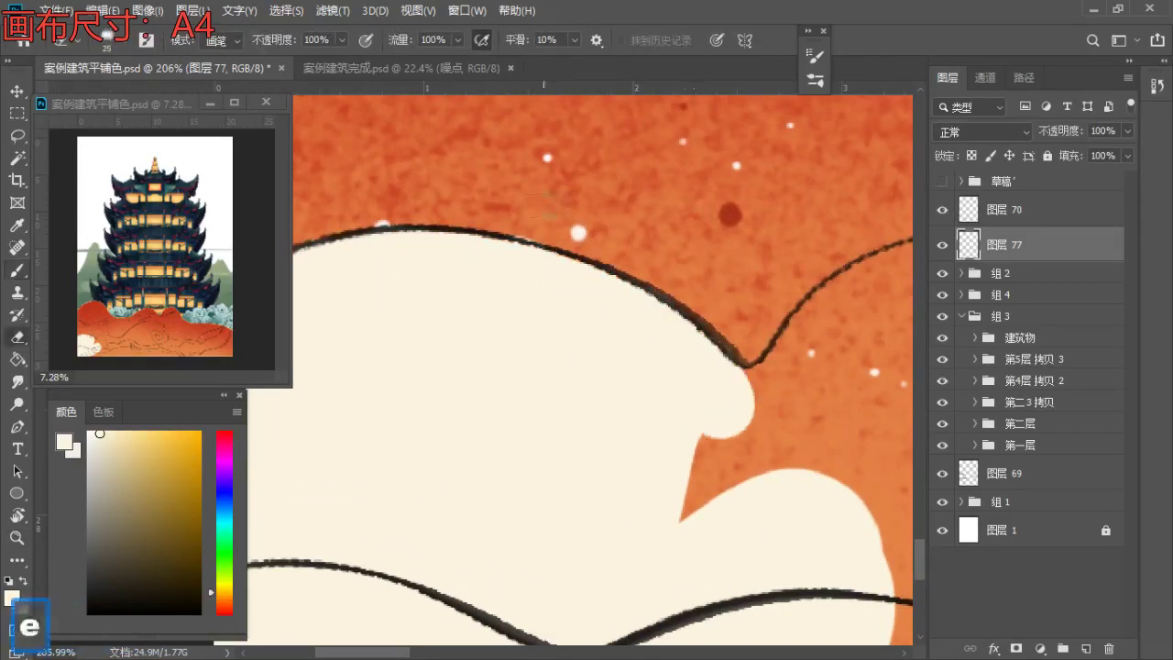
# - Continue the cream fill past the dip and along the second wave crest, undoing the stray eraser stroke
pyautogui.press('space')
pyautogui.moveTo(603, 312)
pyautogui.mouseDown()
pyautogui.moveTo(421, 220)
pyautogui.moveTo(502, 446)
pyautogui.moveTo(561, 323)
pyautogui.moveTo(657, 239)
pyautogui.moveTo(508, 337)
pyautogui.moveTo(427, 411)
pyautogui.moveTo(412, 364)
pyautogui.moveTo(581, 298)
pyautogui.moveTo(389, 334)
pyautogui.mouseUp()
pyautogui.press('b')
pyautogui.press('s')
pyautogui.press('e')
pyautogui.press('b')
pyautogui.press('e')
pyautogui.moveTo(536, 280)
pyautogui.mouseDown()
pyautogui.moveTo(543, 307)
pyautogui.moveTo(568, 321)
pyautogui.mouseUp()
pyautogui.hotkey('ctrl', 'z')
pyautogui.press('b')
pyautogui.moveTo(530, 284)
pyautogui.mouseDown()
pyautogui.moveTo(635, 309)
pyautogui.moveTo(525, 354)
pyautogui.mouseUp()
# - Extend the cream band further right along the descending side of the second wave
pyautogui.press('space')
pyautogui.press('a')
pyautogui.press('a')
pyautogui.moveTo(479, 318)
pyautogui.mouseDown()
pyautogui.moveTo(531, 336)
pyautogui.moveTo(678, 413)
pyautogui.mouseUp()
# - On 图层 70, erase the rough stretch of the second wave's crest line and redraw it thinly in the sampled dark line colour
pyautogui.click(1004, 210)
pyautogui.press('e')
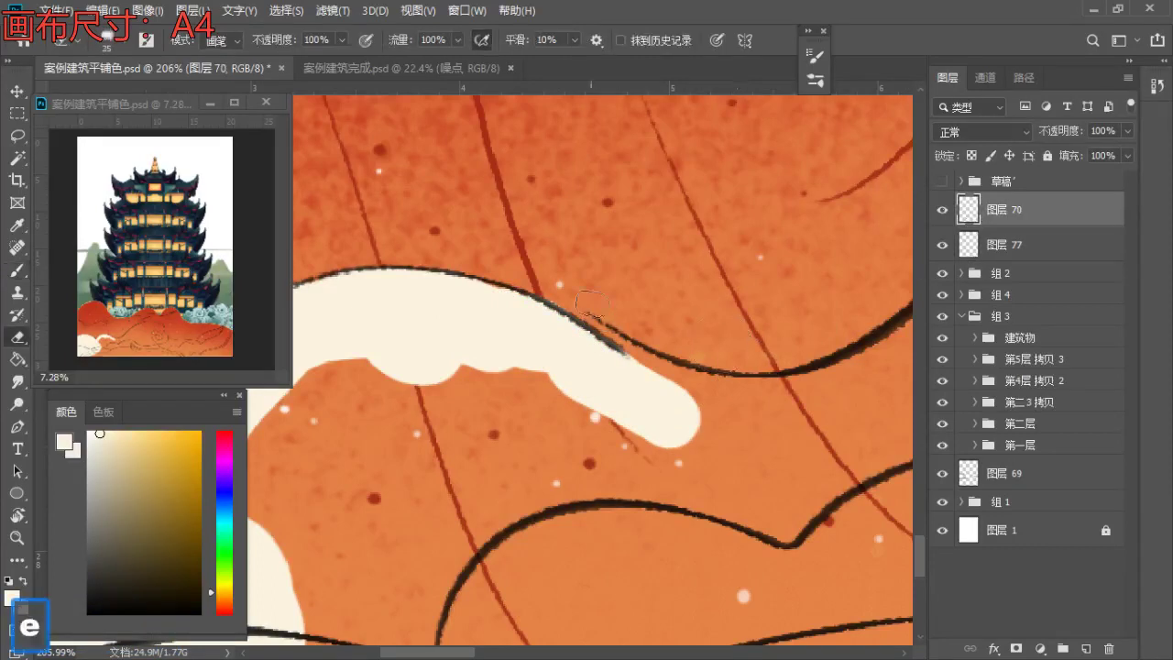
pyautogui.press('b')
pyautogui.press('[')
pyautogui.keyDown('alt'); pyautogui.click(829, 403); pyautogui.keyUp('alt')
pyautogui.hotkey('ctrl', 'z')
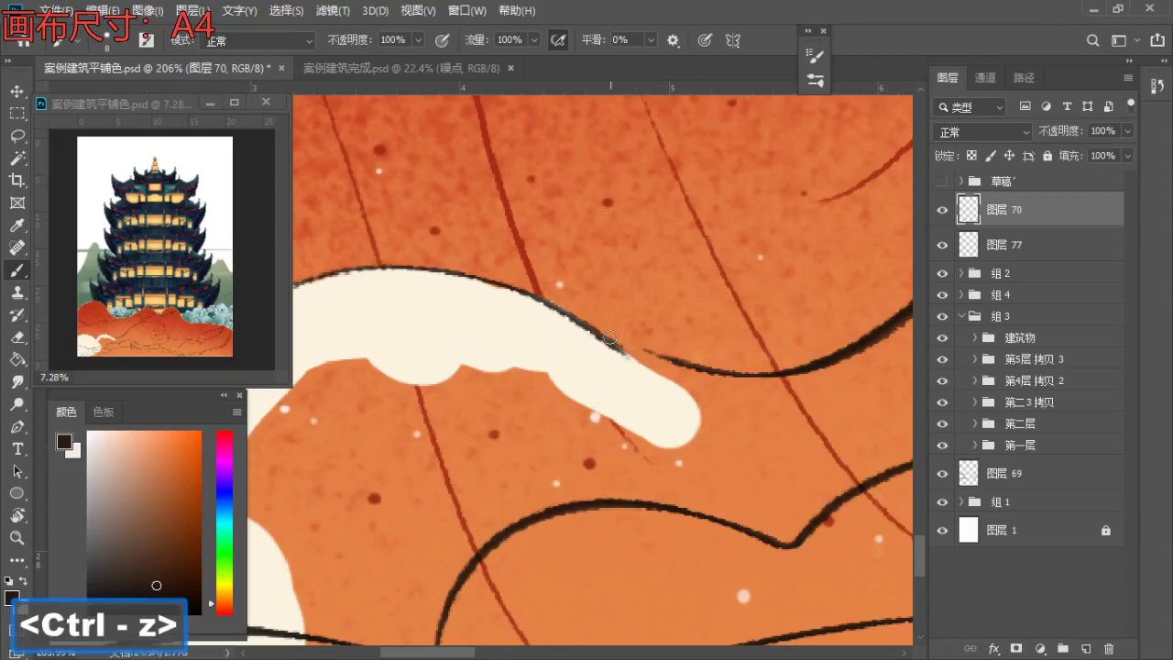
pyautogui.press('[')
pyautogui.press('[')
pyautogui.press('e')
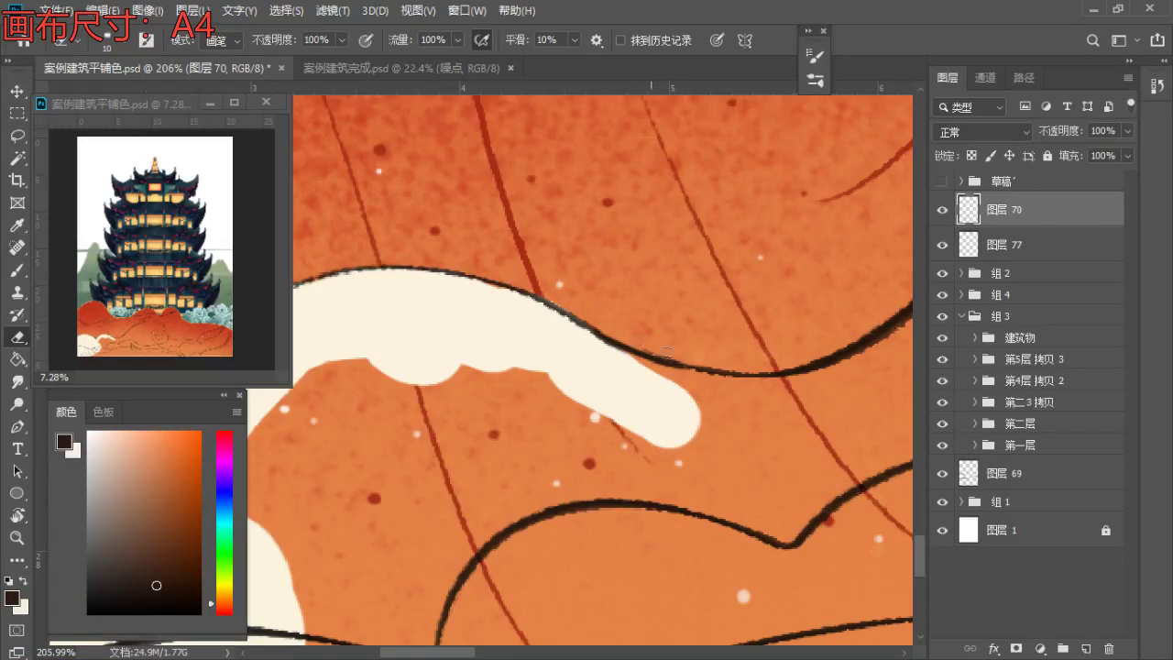
pyautogui.press('b')
# - Return to 图层 77, sample the cream from the wave fill and enlarge the brush to 35 px
pyautogui.click(997, 248)
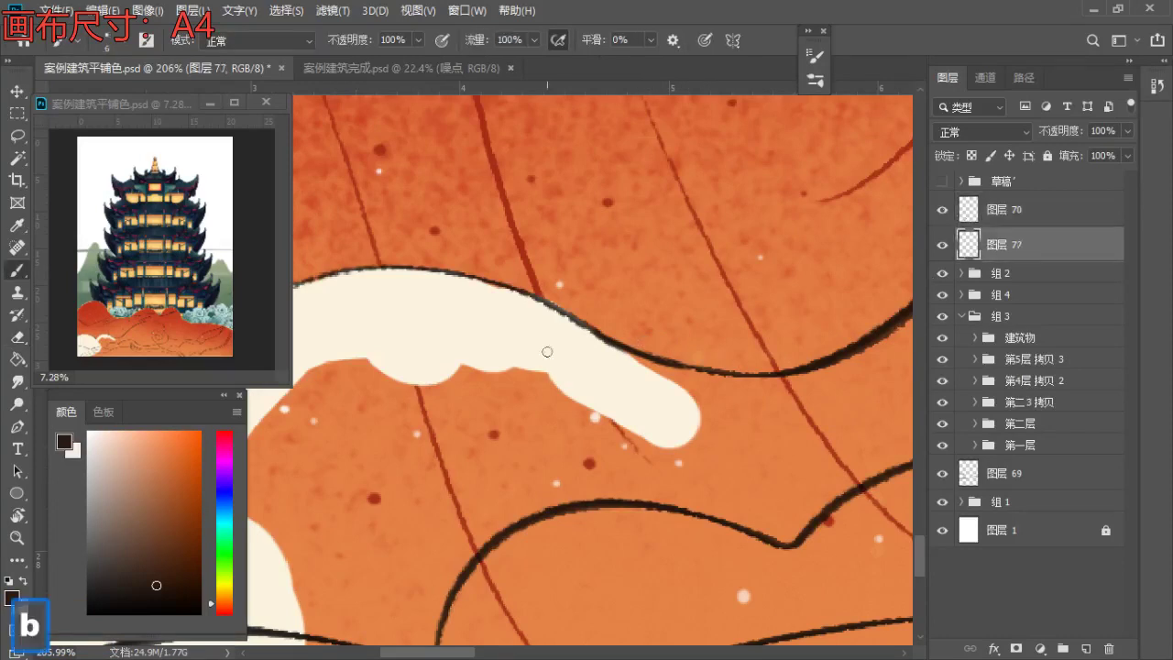
pyautogui.keyDown('alt'); pyautogui.click(495, 299); pyautogui.keyUp('alt')
pyautogui.press('z')
pyautogui.moveTo(527, 308)
pyautogui.mouseDown()
pyautogui.moveTo(503, 303)
pyautogui.moveTo(559, 256)
pyautogui.moveTo(413, 320)
pyautogui.mouseUp()
pyautogui.press('space')
pyautogui.press('b')
pyautogui.press('s')
pyautogui.press('s')
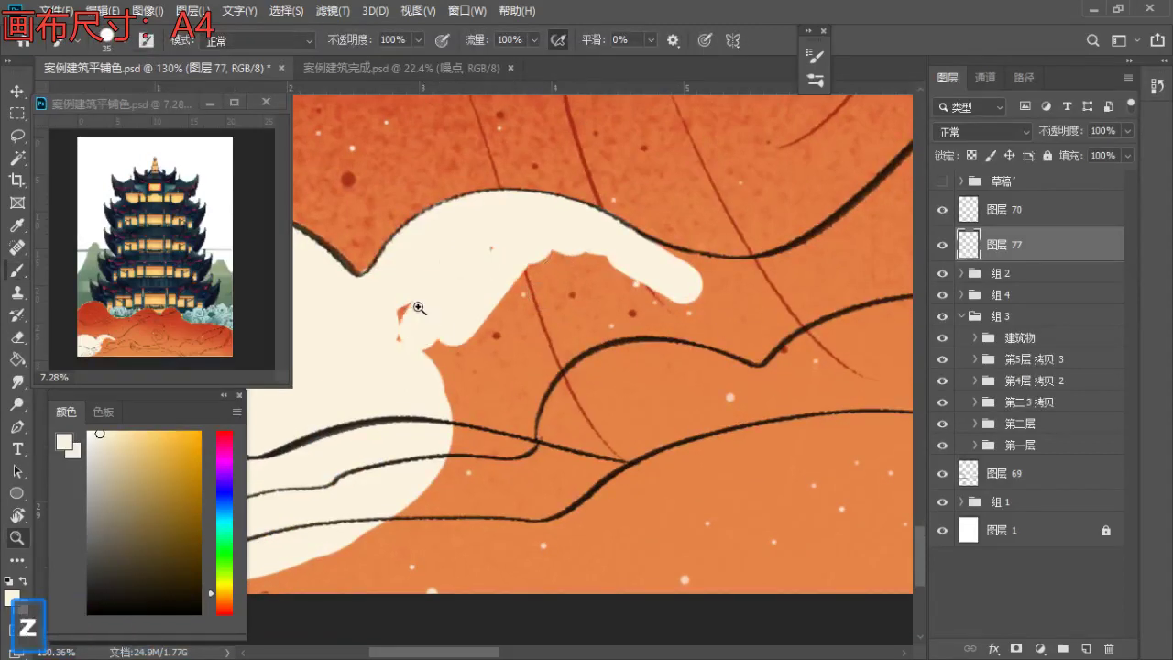
# - Trim the stray line end on 图层 70 where the lower wave lines meet
pyautogui.press('z')
pyautogui.click(403, 323)
pyautogui.press('e')
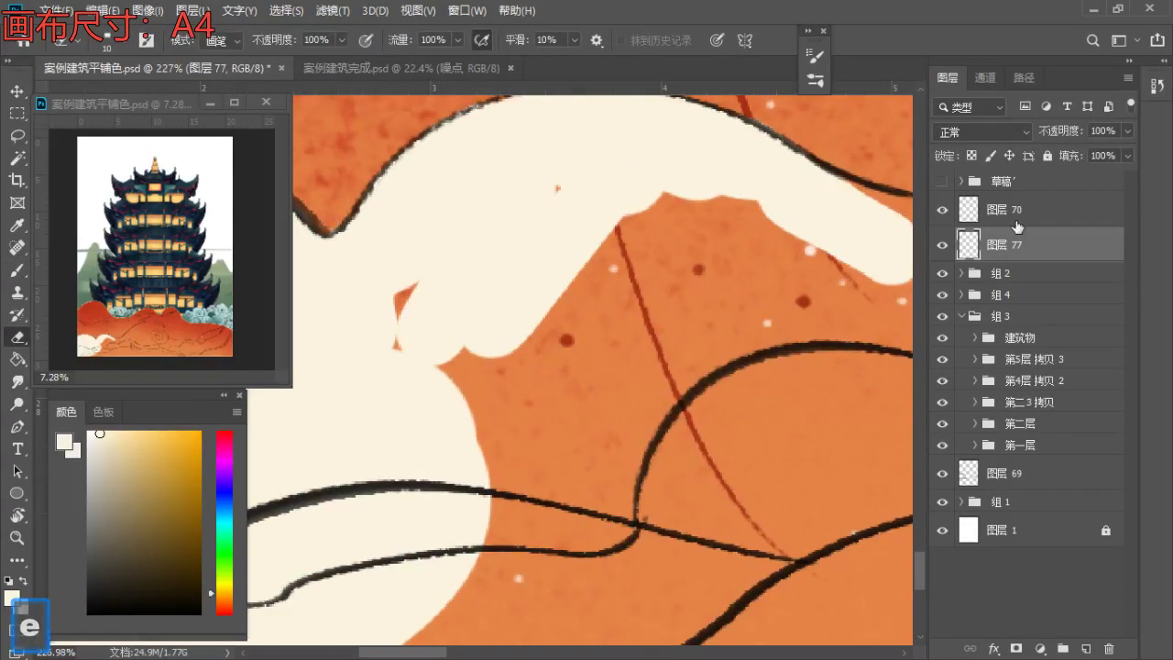
pyautogui.click(1013, 214)
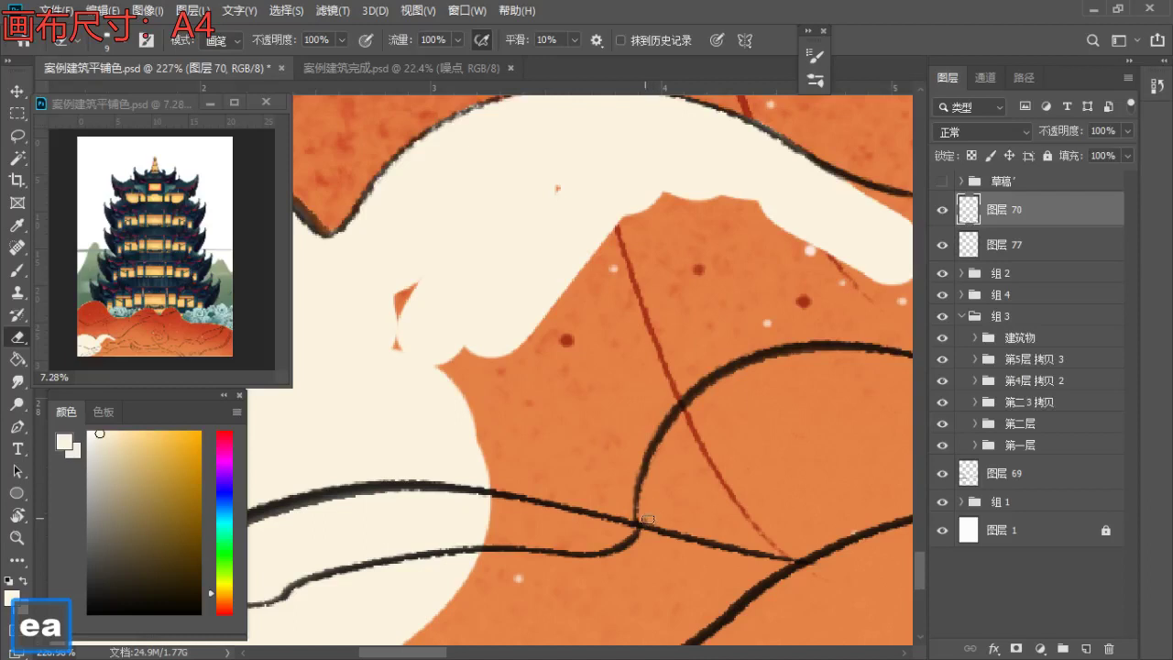
# - Fill the remaining orange gaps inside the first waves with cream on 图层 77, enlarging the brush to 60 px
pyautogui.click(1017, 246)
pyautogui.press('b')
pyautogui.scroll(-5, 642, 308)
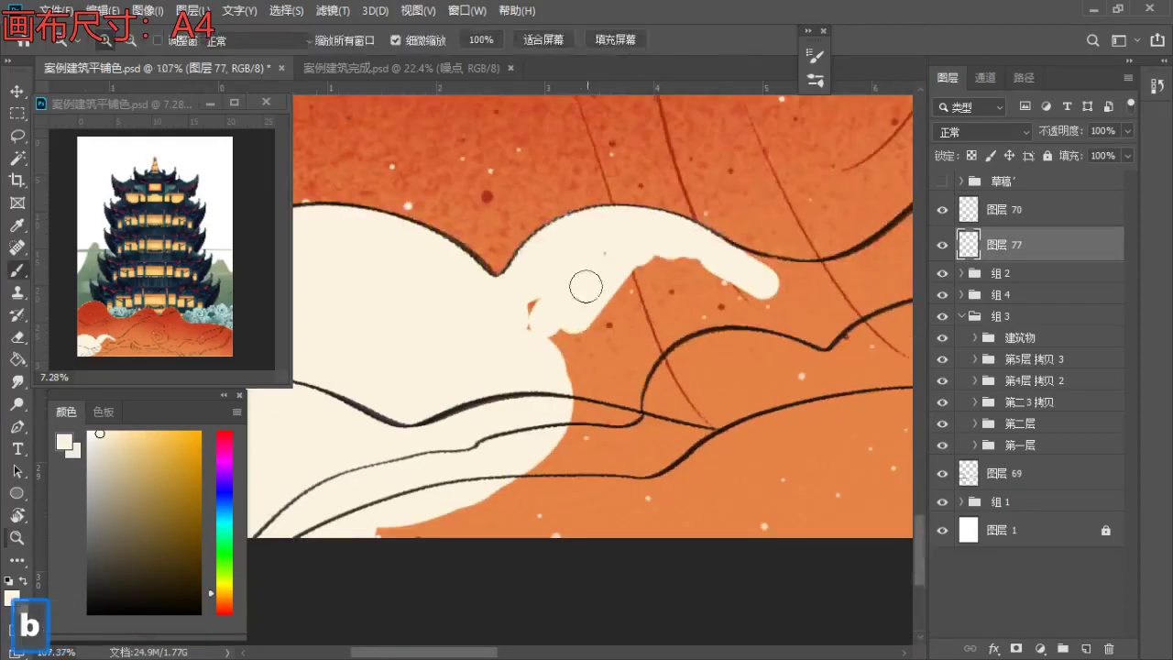
pyautogui.moveTo(532, 402)
pyautogui.mouseDown()
pyautogui.moveTo(544, 471)
pyautogui.moveTo(544, 443)
pyautogui.mouseUp()
pyautogui.press('z')
pyautogui.moveTo(544, 433); pyautogui.dragTo(436, 429)
pyautogui.moveTo(516, 484); pyautogui.dragTo(536, 434)
pyautogui.press('b')
pyautogui.press('s')
pyautogui.press('s')
pyautogui.press('s')
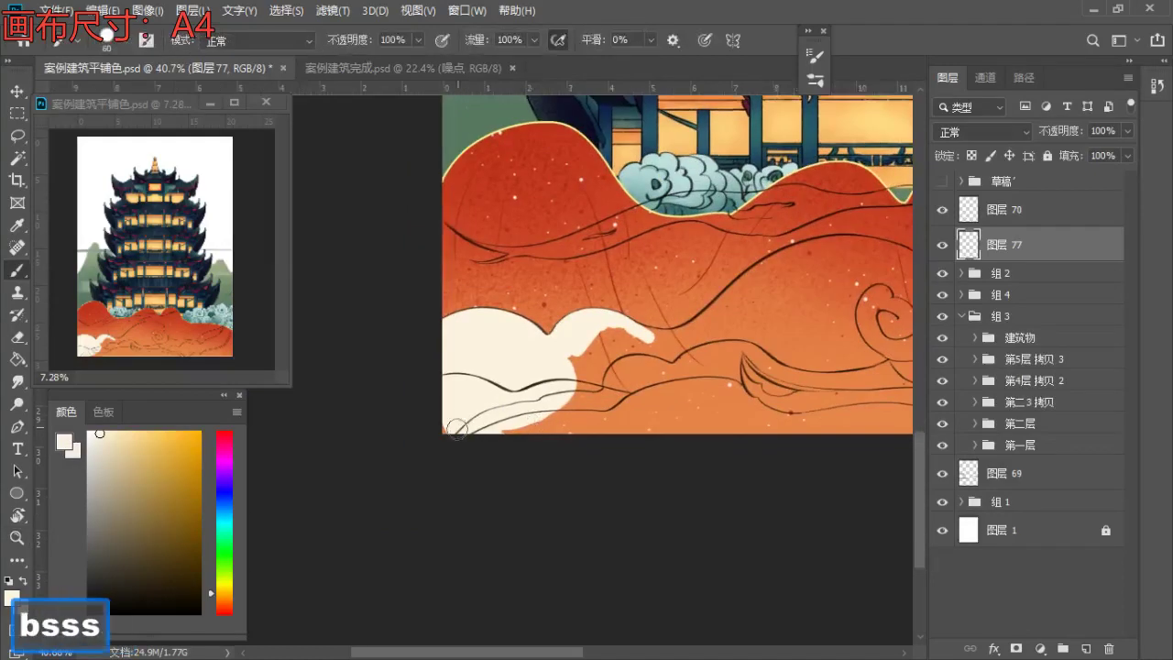
# - Block in the low waves along the canvas's bottom edge with cream, using a 150 px brush
pyautogui.press('space')
pyautogui.moveTo(452, 426); pyautogui.dragTo(328, 490)
pyautogui.press(']')
pyautogui.press(']')
pyautogui.press(']')
pyautogui.press(']')
pyautogui.moveTo(664, 411)
pyautogui.mouseDown()
pyautogui.moveTo(521, 471)
pyautogui.moveTo(463, 466)
pyautogui.moveTo(558, 432)
pyautogui.mouseUp()
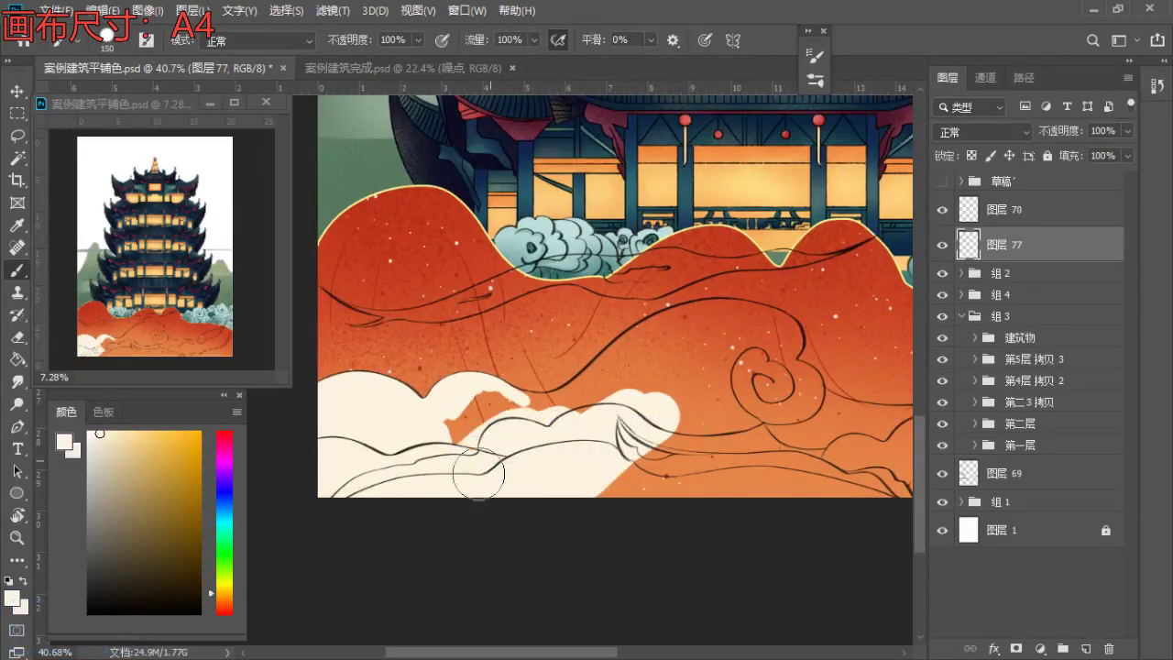
# - Block in the rising body of the large central wave with broad cream strokes, keeping slightly inside its crest line
pyautogui.press('z')
pyautogui.moveTo(670, 361); pyautogui.dragTo(709, 427)
pyautogui.press('b')
pyautogui.moveTo(633, 374)
pyautogui.mouseDown()
pyautogui.moveTo(665, 358)
pyautogui.moveTo(547, 424)
pyautogui.moveTo(647, 400)
pyautogui.moveTo(623, 440)
pyautogui.mouseUp()
pyautogui.press('space')
pyautogui.press('z')
pyautogui.press('b')
pyautogui.press('a')
pyautogui.press('a')
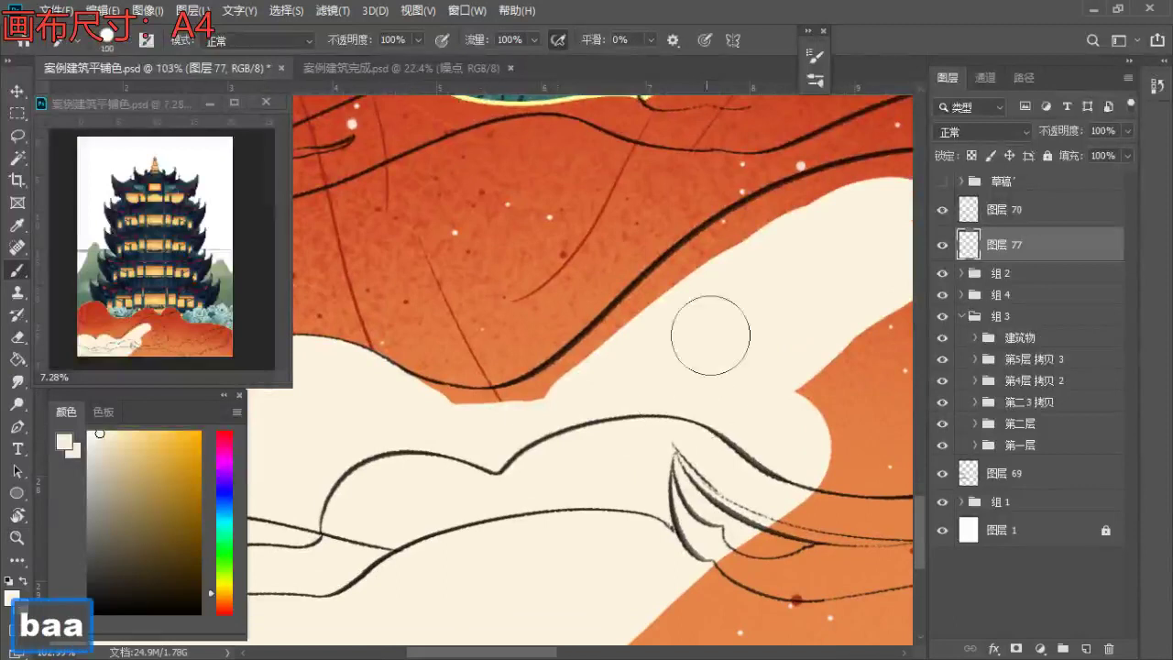
# - Fill the cream up to the line in the dip before the large wave with a 50 px brush, cleaning the edge
pyautogui.press('a')
pyautogui.moveTo(591, 403); pyautogui.dragTo(614, 372)
pyautogui.press('space')
pyautogui.press('z')
pyautogui.moveTo(523, 406); pyautogui.dragTo(544, 421)
pyautogui.press('b')
pyautogui.press('b')
pyautogui.press('[')
pyautogui.press('[')
pyautogui.press('[')
pyautogui.press('[')
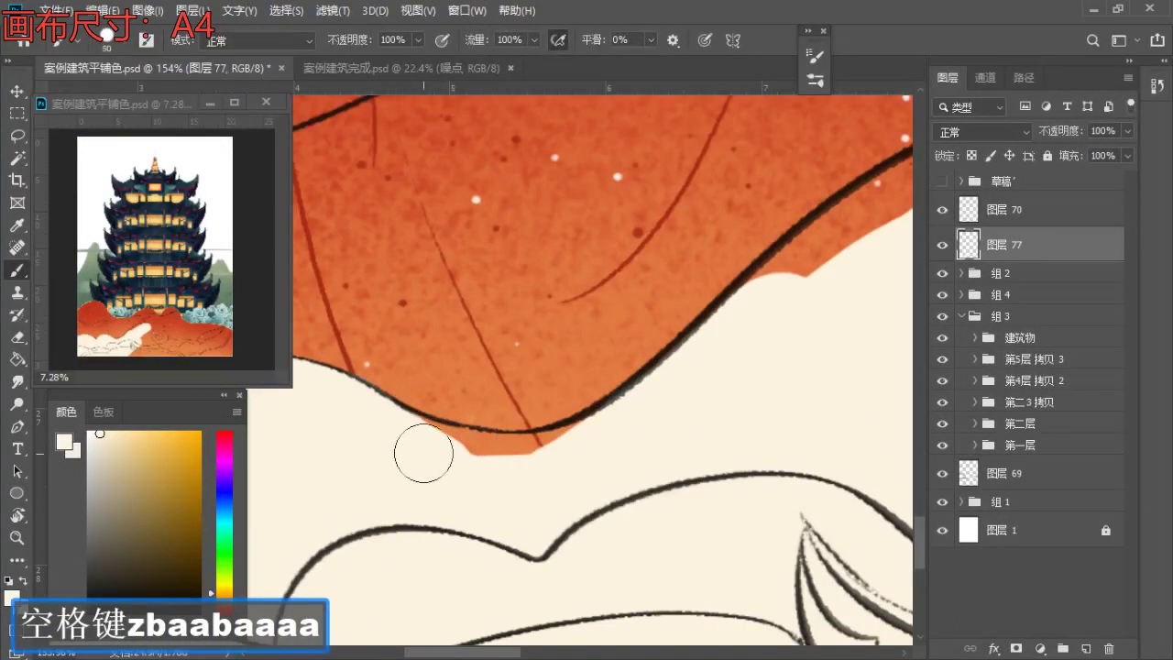
pyautogui.moveTo(447, 452)
pyautogui.mouseDown()
pyautogui.moveTo(593, 447)
pyautogui.moveTo(571, 414)
pyautogui.moveTo(491, 425)
pyautogui.moveTo(545, 421)
pyautogui.moveTo(741, 311)
pyautogui.moveTo(427, 453)
pyautogui.mouseUp()
pyautogui.press('e')
pyautogui.press('b')
# - Extend the cream up to the large wave's crest line and across its top, erasing the overshoot above the line
pyautogui.press(']')
pyautogui.press(']')
pyautogui.moveTo(490, 414)
pyautogui.mouseDown()
pyautogui.moveTo(581, 320)
pyautogui.moveTo(767, 272)
pyautogui.moveTo(608, 388)
pyautogui.moveTo(607, 372)
pyautogui.moveTo(659, 366)
pyautogui.moveTo(711, 377)
pyautogui.mouseUp()
pyautogui.press(']')
pyautogui.press(']')
pyautogui.moveTo(696, 375)
pyautogui.mouseDown()
pyautogui.moveTo(602, 343)
pyautogui.moveTo(570, 293)
pyautogui.moveTo(577, 379)
pyautogui.moveTo(584, 301)
pyautogui.moveTo(654, 296)
pyautogui.moveTo(558, 212)
pyautogui.moveTo(658, 254)
pyautogui.mouseUp()
pyautogui.press('s')
pyautogui.press('a')
pyautogui.press('e')
pyautogui.moveTo(623, 196); pyautogui.dragTo(579, 181)
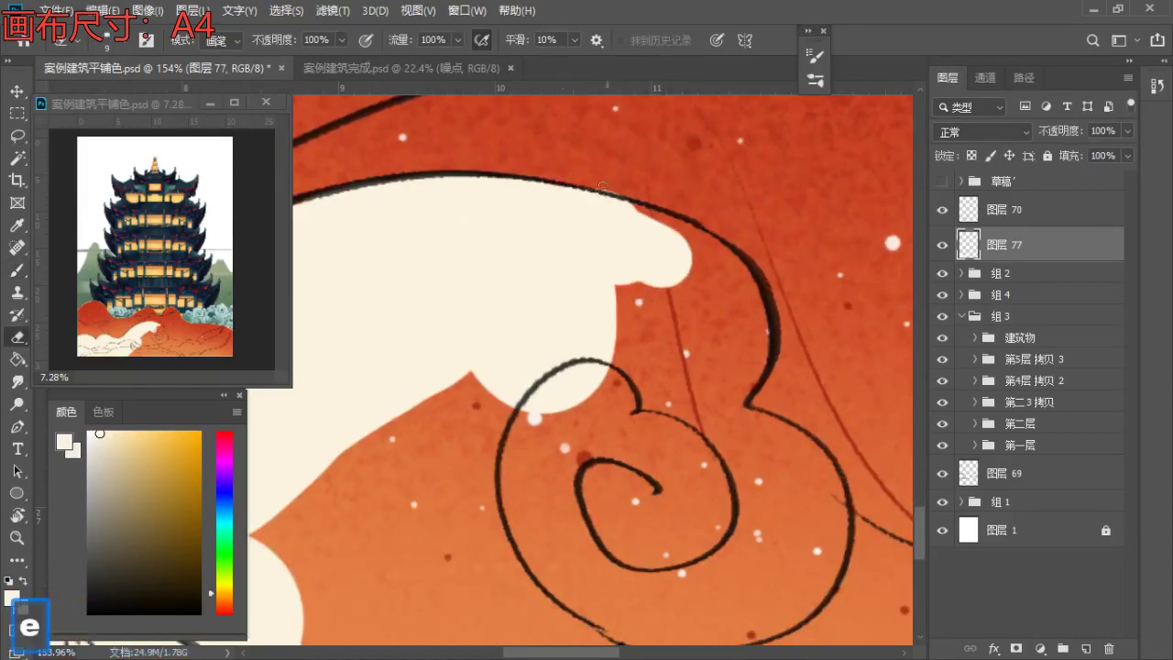
# - Paint cream around the outer bend of the large wave down to the notch above the spiral, trimming the overshoot
pyautogui.press('b')
pyautogui.moveTo(590, 229)
pyautogui.mouseDown()
pyautogui.moveTo(661, 270)
pyautogui.moveTo(699, 274)
pyautogui.moveTo(729, 315)
pyautogui.moveTo(722, 296)
pyautogui.moveTo(705, 281)
pyautogui.moveTo(727, 309)
pyautogui.moveTo(730, 347)
pyautogui.moveTo(714, 382)
pyautogui.mouseUp()
pyautogui.press('space')
pyautogui.moveTo(682, 382); pyautogui.dragTo(655, 257)
pyautogui.press('e')
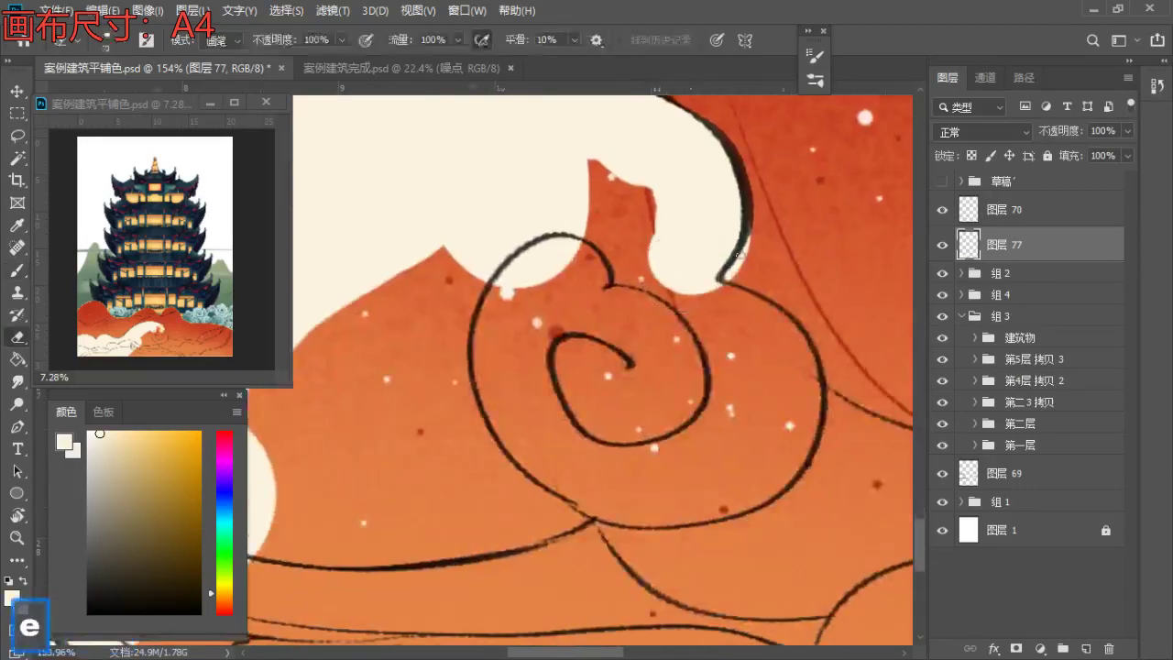
# - Paint cream inside the outer edge of the spiral curl from the notch down its far side
pyautogui.press('b')
pyautogui.moveTo(694, 303)
pyautogui.mouseDown()
pyautogui.moveTo(729, 318)
pyautogui.moveTo(776, 387)
pyautogui.moveTo(758, 336)
pyautogui.moveTo(786, 419)
pyautogui.moveTo(744, 463)
pyautogui.mouseUp()
pyautogui.press('e')
pyautogui.press('b')
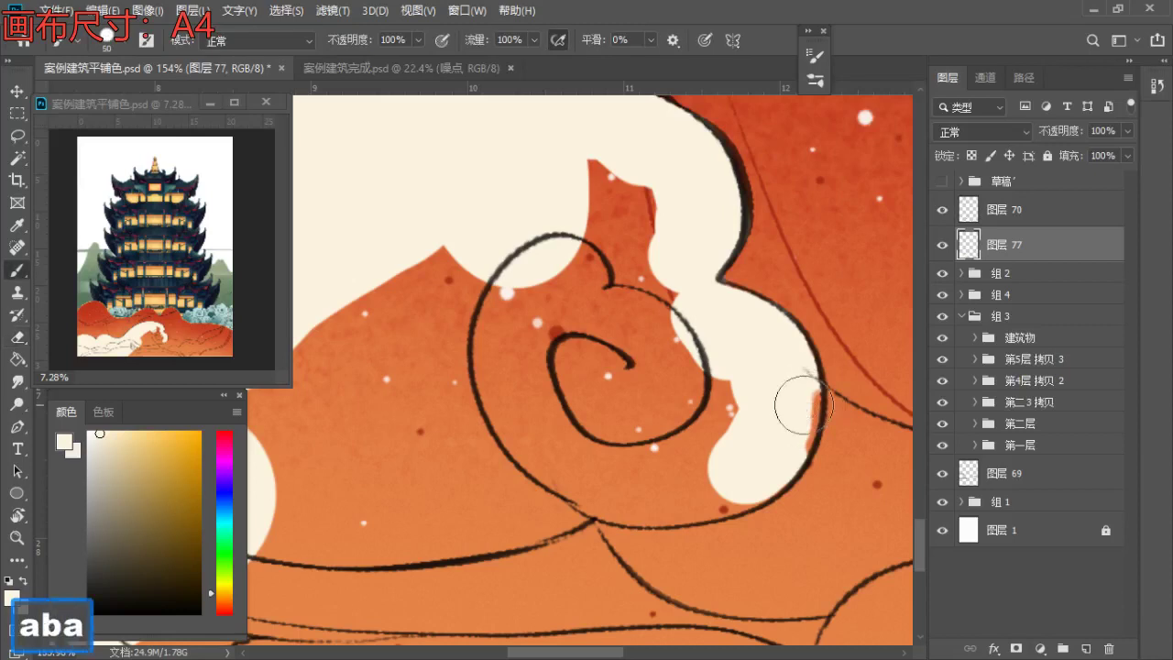
# - Fill the rest of the spiral curl with cream using a larger brush
pyautogui.press(']')
pyautogui.press(']')
pyautogui.moveTo(655, 210)
pyautogui.mouseDown()
pyautogui.moveTo(641, 302)
pyautogui.moveTo(476, 302)
pyautogui.moveTo(558, 412)
pyautogui.moveTo(672, 337)
pyautogui.moveTo(712, 479)
pyautogui.moveTo(642, 419)
pyautogui.moveTo(524, 431)
pyautogui.mouseUp()
pyautogui.press('z')
pyautogui.moveTo(645, 366); pyautogui.dragTo(562, 412)
pyautogui.press('space')
pyautogui.moveTo(667, 396); pyautogui.dragTo(578, 407)
pyautogui.press('b')
pyautogui.press('s')
pyautogui.press('s')
pyautogui.press('s')
# - Paint cream along the outline of the tall wave at the canvas's right side, cleaning the edges with the eraser
pyautogui.press('z')
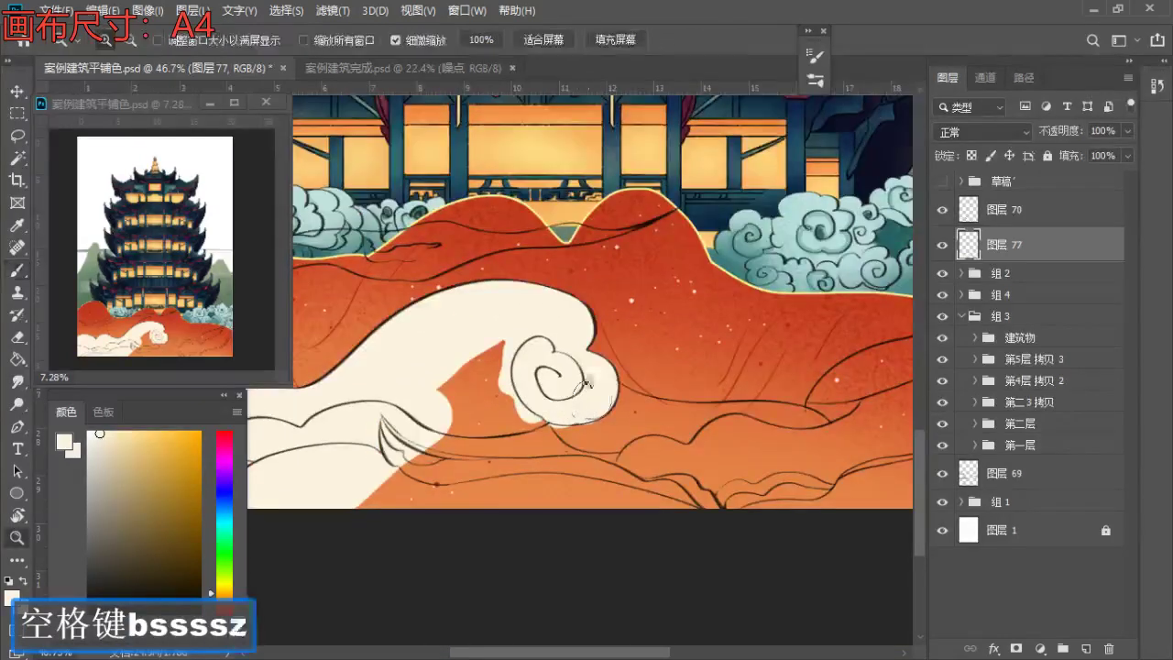
pyautogui.scroll(-4, 568, 403)
pyautogui.scroll(6, 780, 357)
pyautogui.press('b')
pyautogui.moveTo(805, 231); pyautogui.dragTo(829, 167)
pyautogui.moveTo(794, 243)
pyautogui.mouseDown()
pyautogui.moveTo(747, 345)
pyautogui.moveTo(782, 341)
pyautogui.moveTo(728, 474)
pyautogui.moveTo(788, 265)
pyautogui.moveTo(831, 259)
pyautogui.moveTo(807, 394)
pyautogui.moveTo(819, 451)
pyautogui.moveTo(781, 557)
pyautogui.mouseUp()
pyautogui.press('space')
pyautogui.press('e')
pyautogui.press('b')
pyautogui.press('space')
pyautogui.moveTo(793, 358)
pyautogui.mouseDown()
pyautogui.moveTo(807, 322)
pyautogui.moveTo(845, 356)
pyautogui.mouseUp()
pyautogui.press('a')
pyautogui.moveTo(754, 357); pyautogui.dragTo(745, 369)
pyautogui.moveTo(785, 303)
pyautogui.mouseDown()
pyautogui.moveTo(694, 391)
pyautogui.moveTo(779, 389)
pyautogui.moveTo(805, 366)
pyautogui.mouseUp()
# - Block in the body and lower foot of the right-hand wave with large cream strokes down to the canvas's bottom edge
pyautogui.press('b')
pyautogui.press('s')
pyautogui.moveTo(672, 409)
pyautogui.mouseDown()
pyautogui.moveTo(688, 398)
pyautogui.moveTo(600, 449)
pyautogui.mouseUp()
pyautogui.press('space')
pyautogui.press('b')
pyautogui.moveTo(648, 407)
pyautogui.mouseDown()
pyautogui.moveTo(761, 377)
pyautogui.moveTo(612, 424)
pyautogui.moveTo(566, 469)
pyautogui.moveTo(571, 552)
pyautogui.moveTo(641, 482)
pyautogui.moveTo(576, 452)
pyautogui.mouseUp()
pyautogui.hotkey('ctrl', 'space')
pyautogui.press('space')
pyautogui.moveTo(707, 518)
pyautogui.mouseDown()
pyautogui.moveTo(579, 406)
pyautogui.moveTo(548, 406)
pyautogui.mouseUp()
pyautogui.press('b')
pyautogui.press('s')
pyautogui.press('s')
pyautogui.press('s')
pyautogui.press('s')
pyautogui.moveTo(693, 356)
pyautogui.mouseDown()
pyautogui.moveTo(728, 421)
pyautogui.moveTo(687, 552)
pyautogui.mouseUp()
pyautogui.press('s')
pyautogui.press('s')
pyautogui.press('s')
pyautogui.moveTo(701, 375)
pyautogui.mouseDown()
pyautogui.moveTo(647, 467)
pyautogui.moveTo(660, 374)
pyautogui.moveTo(589, 394)
pyautogui.moveTo(572, 474)
pyautogui.moveTo(657, 503)
pyautogui.moveTo(524, 484)
pyautogui.moveTo(438, 491)
pyautogui.moveTo(427, 476)
pyautogui.moveTo(608, 489)
pyautogui.mouseUp()
# - Dab cream just beyond the spiral curl's lower edge and erase the stub of the connecting line overlapping the curl on 图层 70
pyautogui.press('z')
pyautogui.press('space')
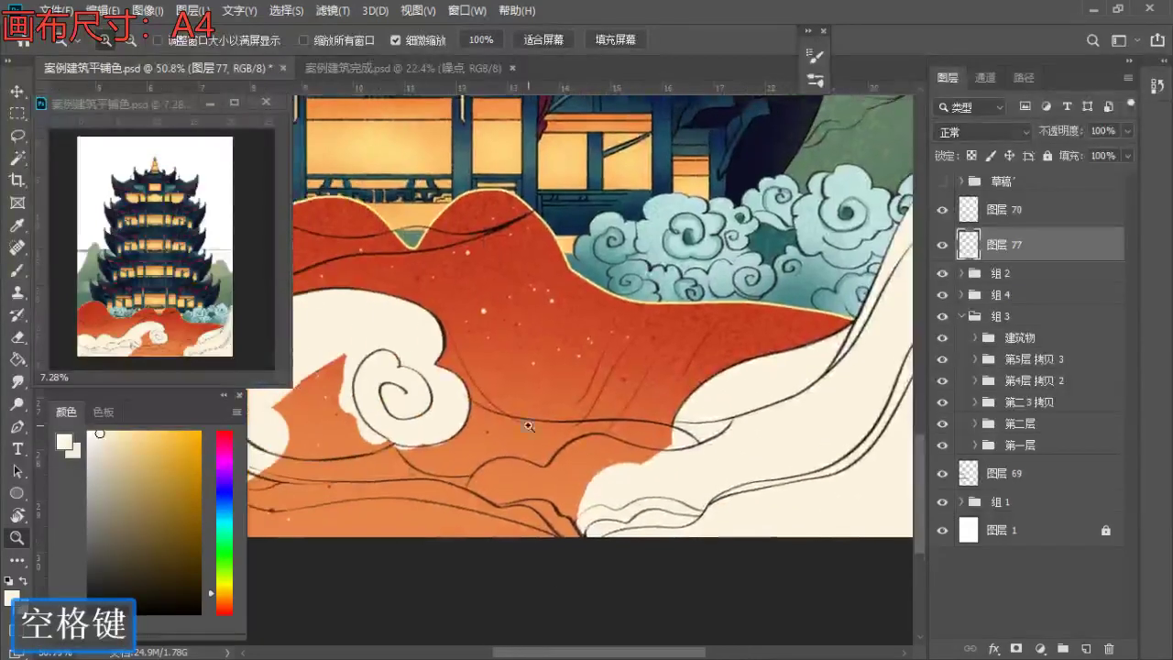
pyautogui.moveTo(545, 426); pyautogui.dragTo(610, 435)
pyautogui.press('b')
pyautogui.press('a')
pyautogui.press('a')
pyautogui.press('a')
pyautogui.press('z')
pyautogui.moveTo(385, 358); pyautogui.dragTo(477, 359)
pyautogui.press('e')
pyautogui.click(1046, 223)
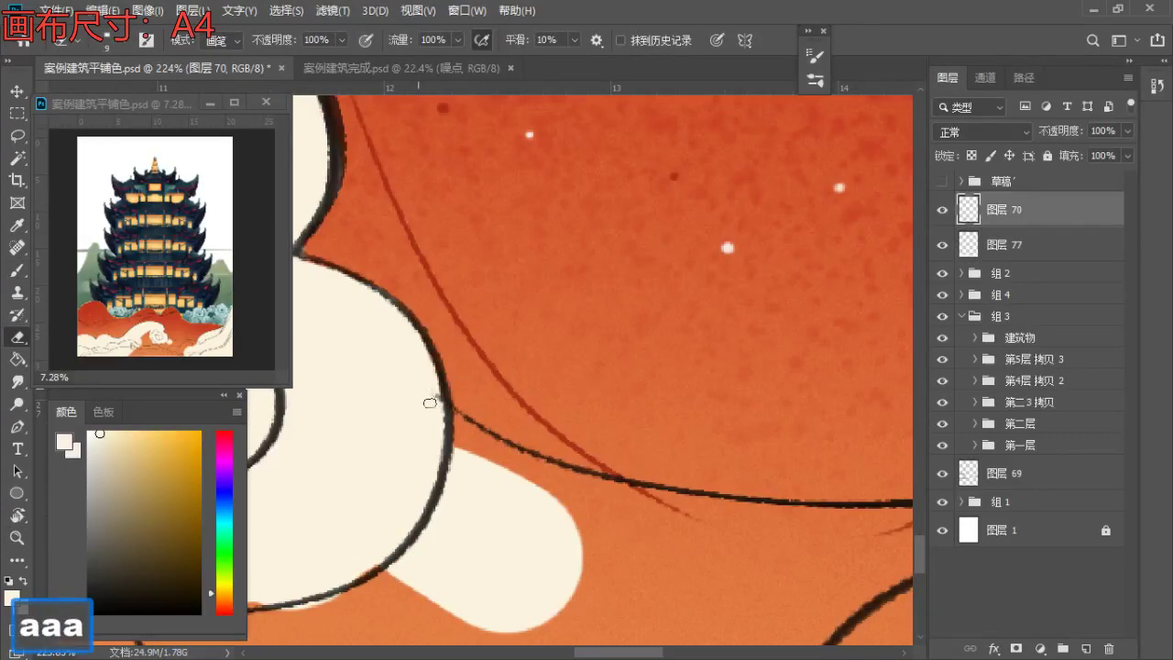
# - On 图层 77, paint cream from the spiral curl's edge along the underside of the long connecting line
pyautogui.press('b')
pyautogui.hotkey('alt', '[')
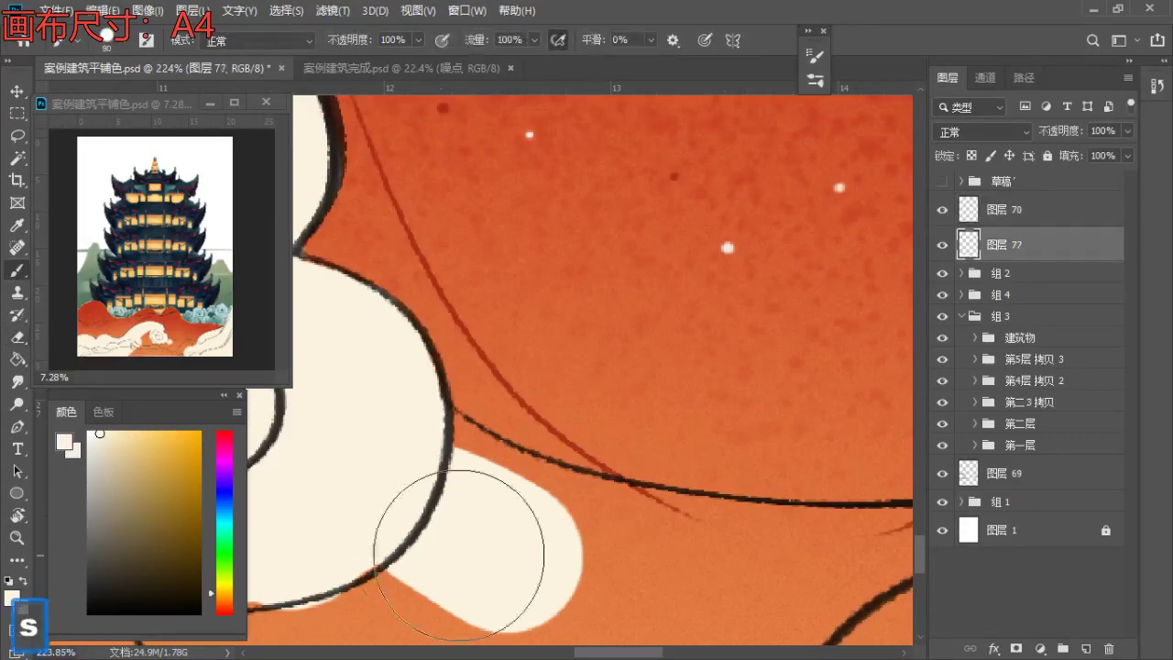
pyautogui.moveTo(419, 510)
pyautogui.mouseDown()
pyautogui.moveTo(448, 477)
pyautogui.moveTo(512, 514)
pyautogui.moveTo(537, 504)
pyautogui.moveTo(430, 480)
pyautogui.moveTo(328, 400)
pyautogui.moveTo(391, 451)
pyautogui.moveTo(537, 508)
pyautogui.moveTo(457, 466)
pyautogui.mouseUp()
pyautogui.press('space')
pyautogui.press('space')
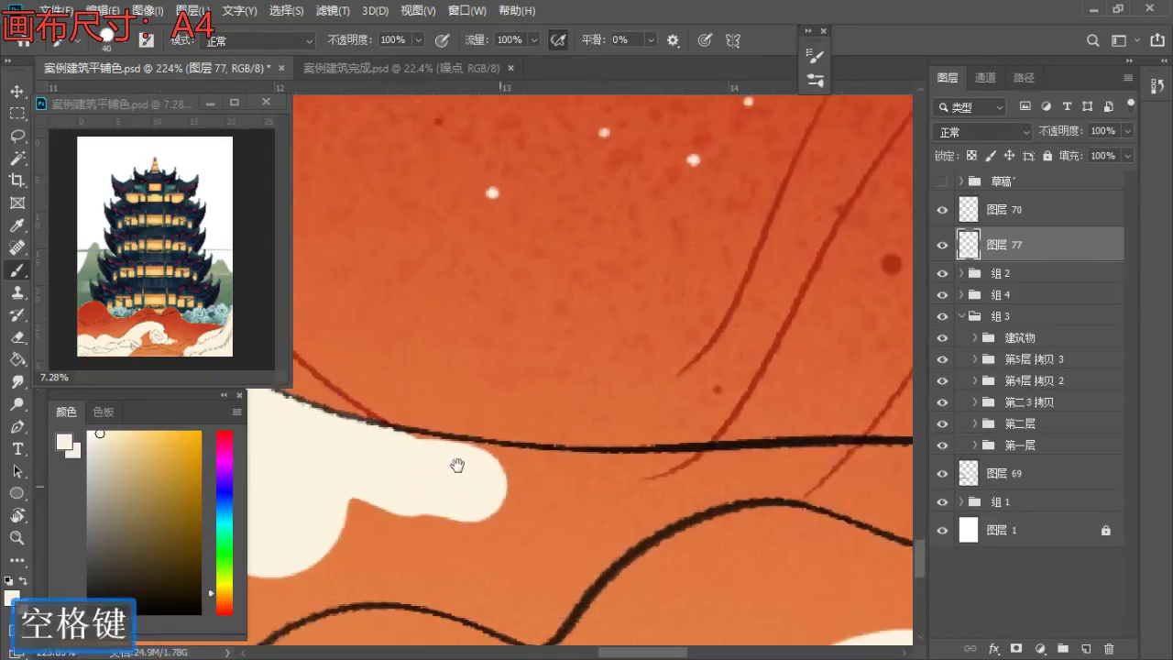
pyautogui.press(']')
pyautogui.moveTo(477, 522); pyautogui.dragTo(325, 505)
pyautogui.moveTo(390, 477)
pyautogui.mouseDown()
pyautogui.moveTo(519, 502)
pyautogui.moveTo(497, 485)
pyautogui.moveTo(487, 452)
pyautogui.moveTo(497, 501)
pyautogui.moveTo(605, 525)
pyautogui.moveTo(605, 508)
pyautogui.moveTo(648, 504)
pyautogui.moveTo(626, 488)
pyautogui.moveTo(748, 506)
pyautogui.mouseUp()
# - Carry the cream along beneath the connecting line until it meets the tall right-hand wave
pyautogui.press('e')
pyautogui.press('b')
pyautogui.press('space')
pyautogui.moveTo(758, 481); pyautogui.dragTo(519, 447)
pyautogui.press('b')
pyautogui.press('a')
pyautogui.moveTo(450, 471)
pyautogui.mouseDown()
pyautogui.moveTo(455, 453)
pyautogui.moveTo(733, 467)
pyautogui.mouseUp()
pyautogui.moveTo(610, 429)
pyautogui.mouseDown()
pyautogui.moveTo(503, 439)
pyautogui.moveTo(769, 486)
pyautogui.mouseUp()
pyautogui.press('e')
pyautogui.press('b')
pyautogui.press('e')
pyautogui.press('s')
pyautogui.press('s')
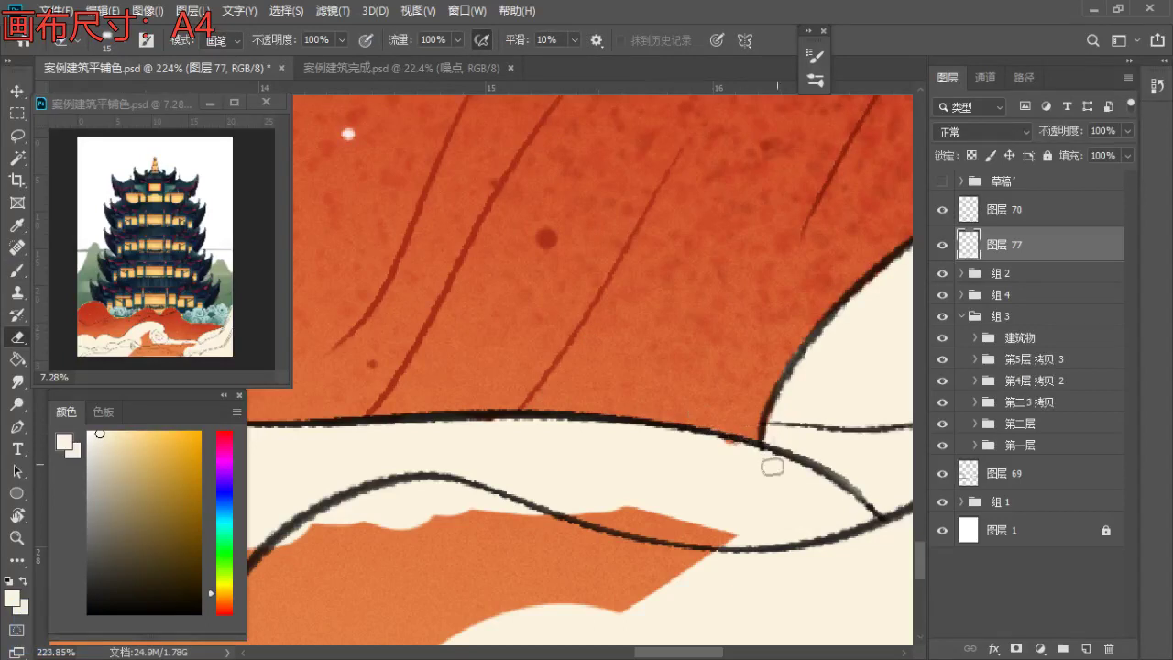
# - Clean up the cream spilling over the upper edge of the connecting line beside the right-hand wave
pyautogui.press('b')
pyautogui.press('z')
pyautogui.moveTo(728, 443); pyautogui.dragTo(693, 424)
pyautogui.moveTo(618, 422); pyautogui.dragTo(675, 440)
pyautogui.press('b')
pyautogui.press('a')
pyautogui.press('z')
pyautogui.moveTo(603, 433)
pyautogui.mouseDown()
pyautogui.moveTo(564, 432)
pyautogui.moveTo(614, 427)
pyautogui.mouseUp()
pyautogui.press('e')
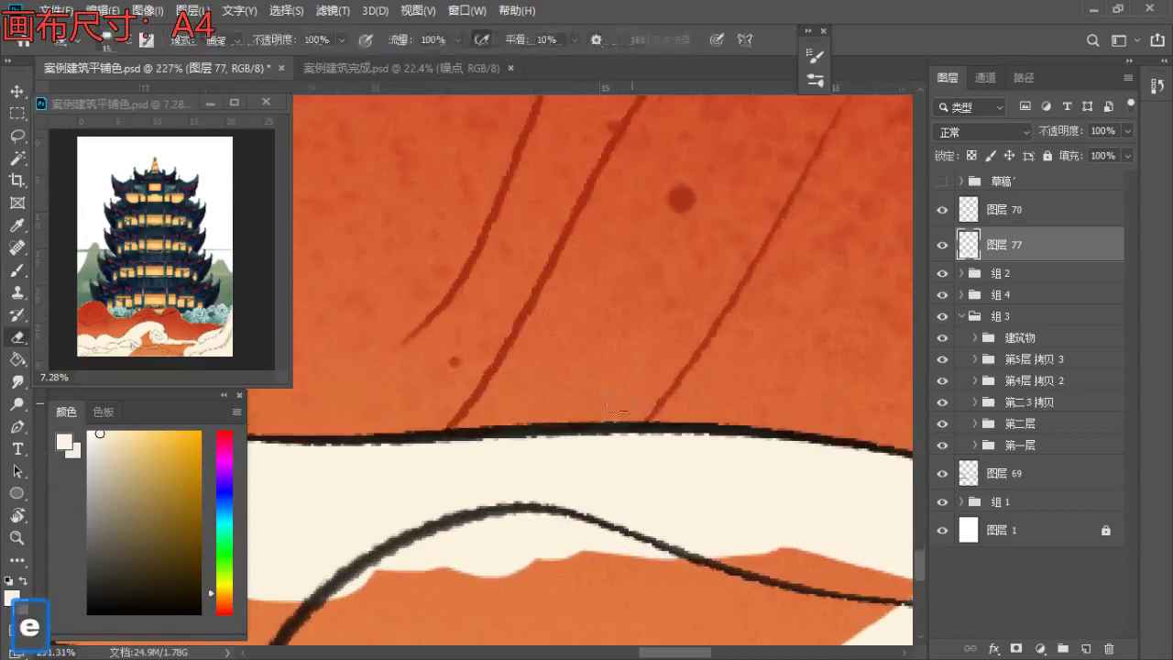
pyautogui.press('z')
pyautogui.moveTo(633, 389)
pyautogui.mouseDown()
pyautogui.moveTo(496, 416)
pyautogui.moveTo(560, 429)
pyautogui.mouseUp()
# - Enlarge the brush to 250 and fill the remaining orange area below the spiral curl with cream
pyautogui.press('space')
pyautogui.press('b')
pyautogui.press('s')
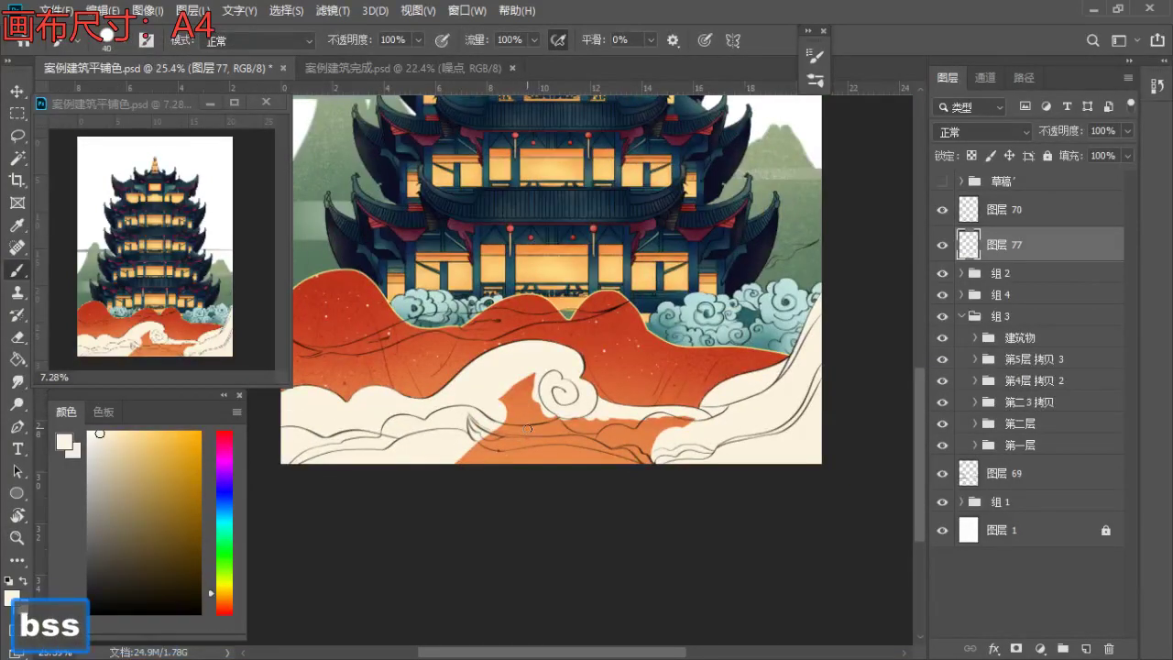
pyautogui.press('s')
pyautogui.press('s')
pyautogui.press('s')
pyautogui.press('s')
pyautogui.press('s')
pyautogui.press('s')
pyautogui.moveTo(523, 464)
pyautogui.mouseDown()
pyautogui.moveTo(461, 471)
pyautogui.moveTo(629, 471)
pyautogui.moveTo(689, 446)
pyautogui.moveTo(641, 446)
pyautogui.mouseUp()
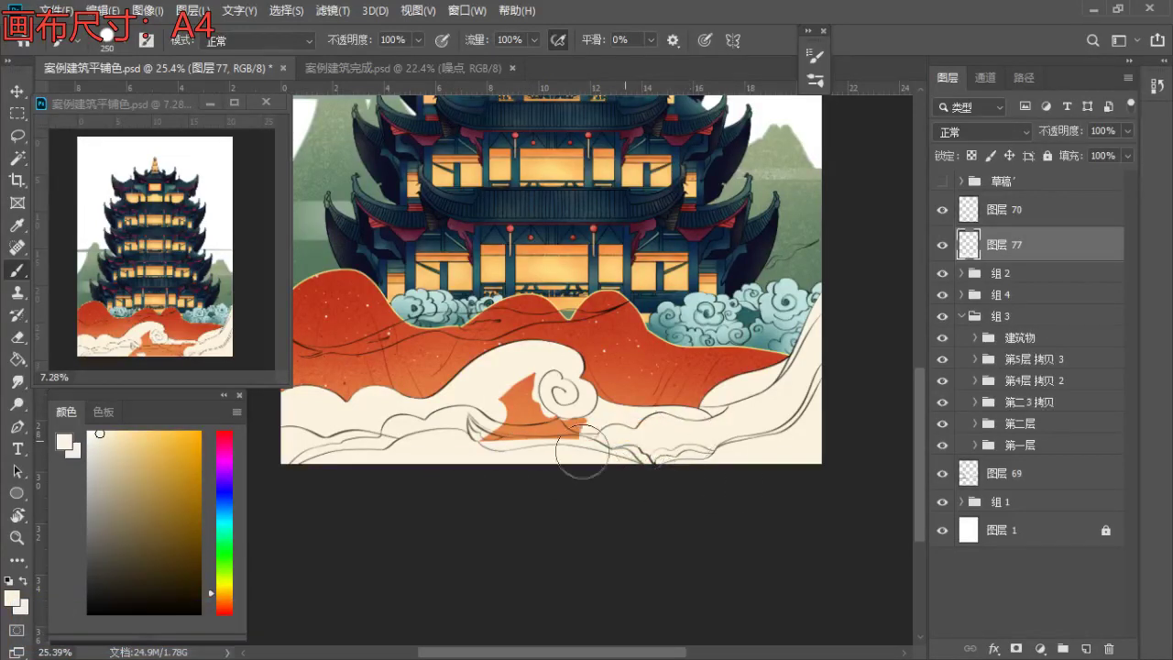
pyautogui.press('z')
pyautogui.moveTo(540, 435); pyautogui.dragTo(530, 509)
# - With a fine brush, fill the upper prong of the forked ribbon near the canvas's left edge with cream, undoing misplaced strokes
pyautogui.press('space')
pyautogui.press('z')
pyautogui.moveTo(353, 385); pyautogui.dragTo(378, 490)
pyautogui.moveTo(360, 413); pyautogui.dragTo(426, 473)
pyautogui.press('space')
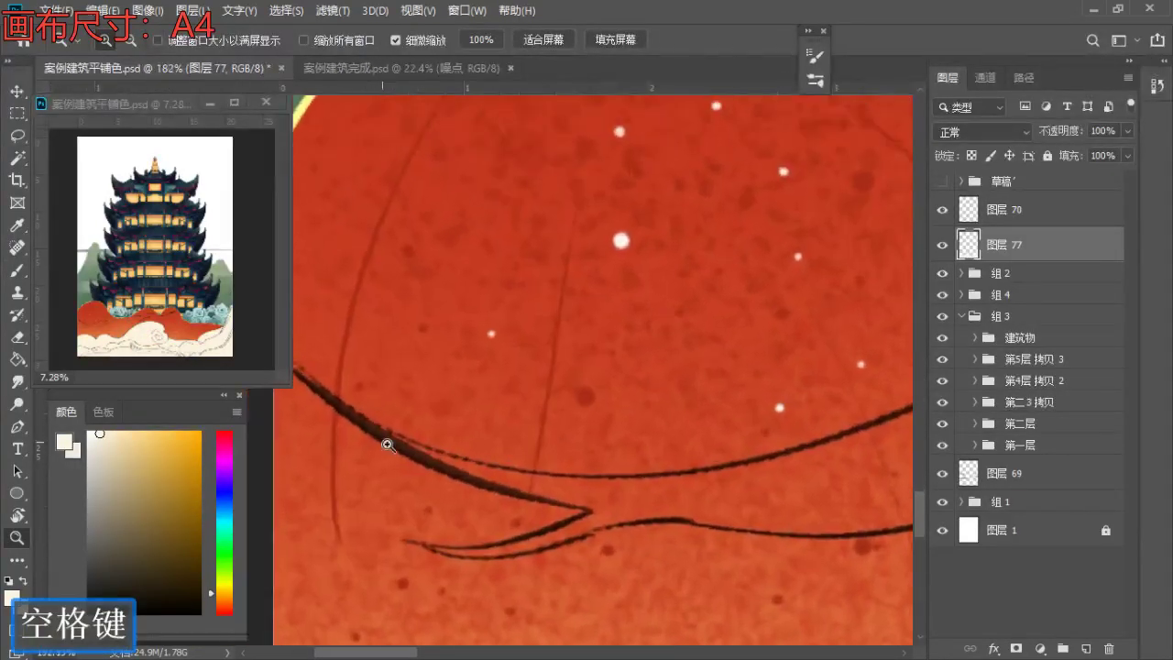
pyautogui.moveTo(361, 421); pyautogui.dragTo(406, 427)
pyautogui.press('b')
pyautogui.press('[')
pyautogui.press('[')
pyautogui.press('[')
pyautogui.press('[')
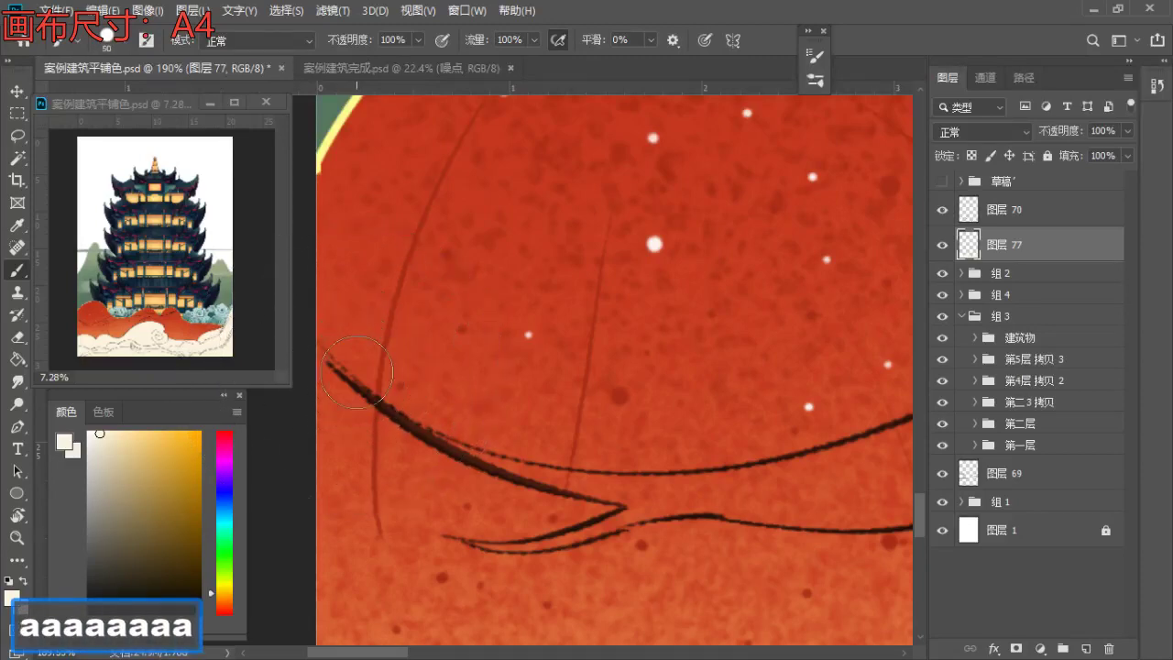
pyautogui.press('[')
pyautogui.press('[')
pyautogui.press('[')
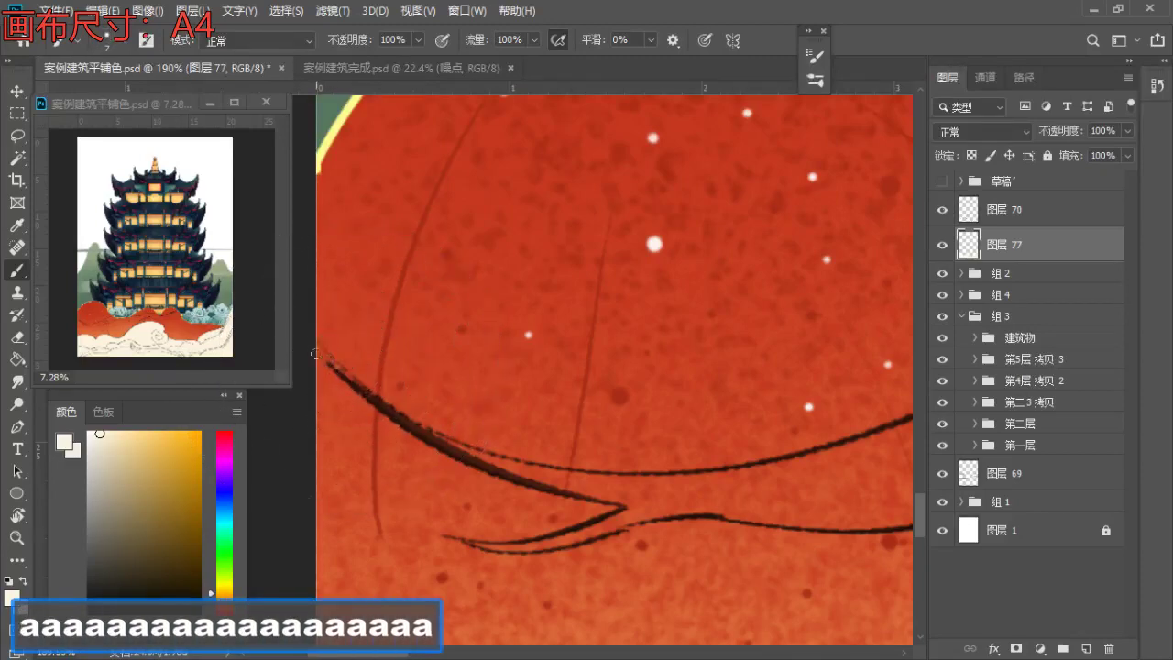
pyautogui.hotkey('ctrl', 'z')
pyautogui.hotkey('ctrl', 'z')
pyautogui.press('space')
pyautogui.moveTo(478, 452)
pyautogui.mouseDown()
pyautogui.moveTo(362, 403)
pyautogui.moveTo(501, 444)
pyautogui.mouseUp()
pyautogui.hotkey('ctrl', 'z')
pyautogui.moveTo(424, 433); pyautogui.dragTo(502, 448)
# - Fill the ribbon's lower prong with cream between its two lines using a size 6 brush
pyautogui.press('z')
pyautogui.moveTo(303, 467); pyautogui.dragTo(388, 522)
pyautogui.press('b')
pyautogui.hotkey('ctrl', 'z')
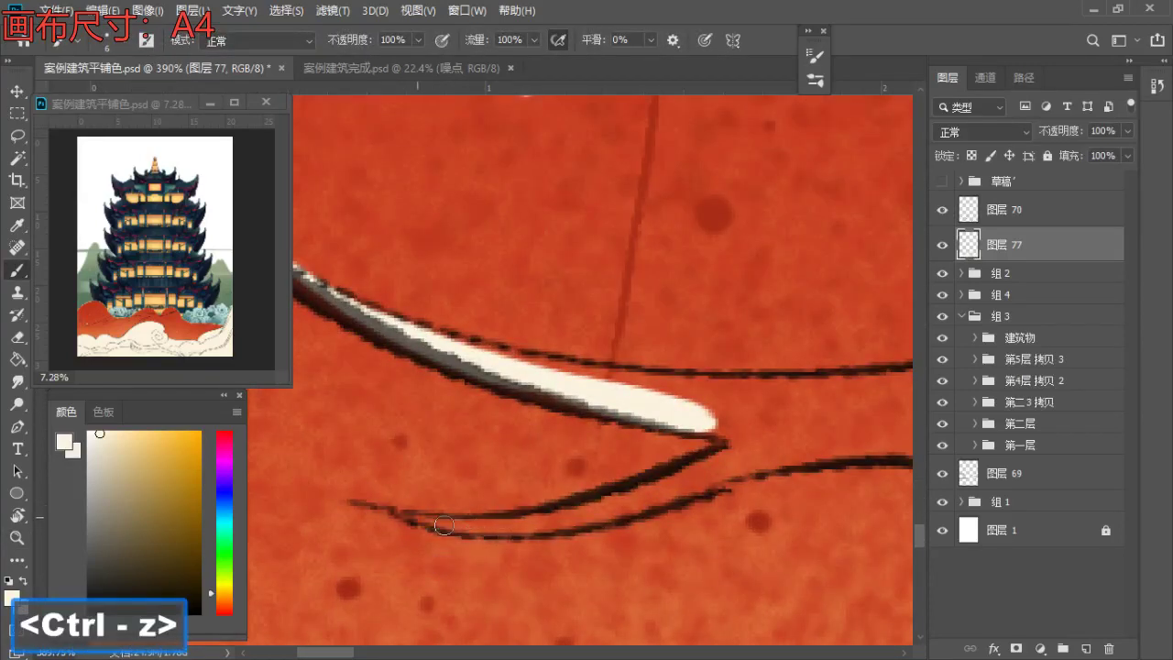
pyautogui.moveTo(410, 523); pyautogui.dragTo(569, 521)
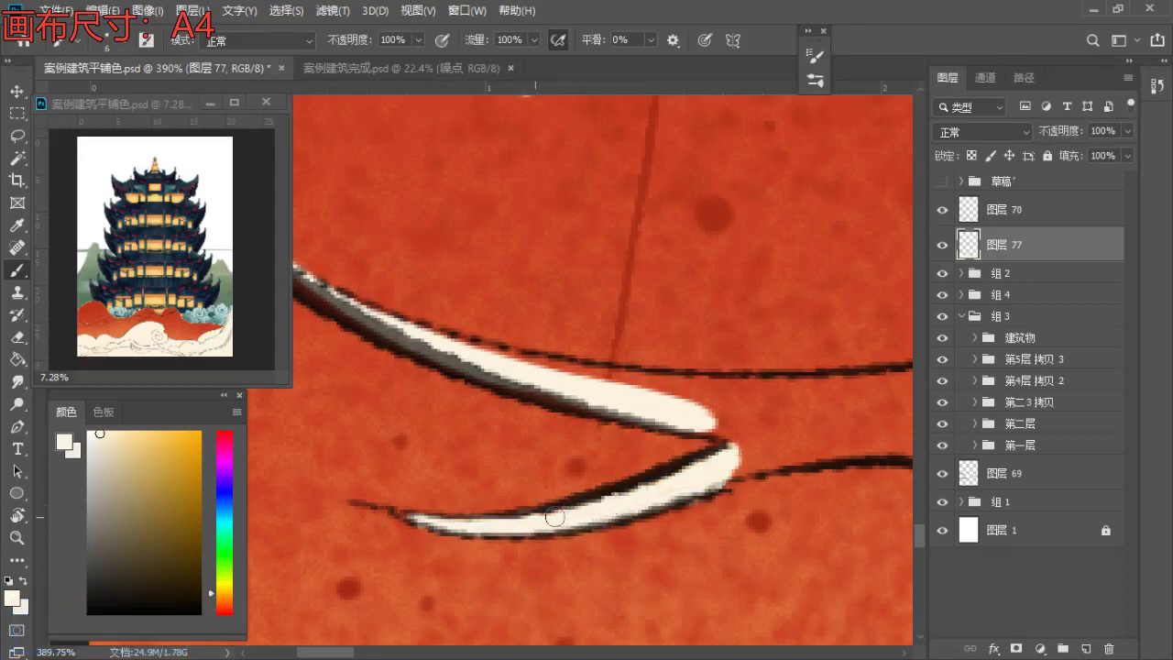
pyautogui.press('space')
pyautogui.moveTo(607, 515); pyautogui.dragTo(502, 527)
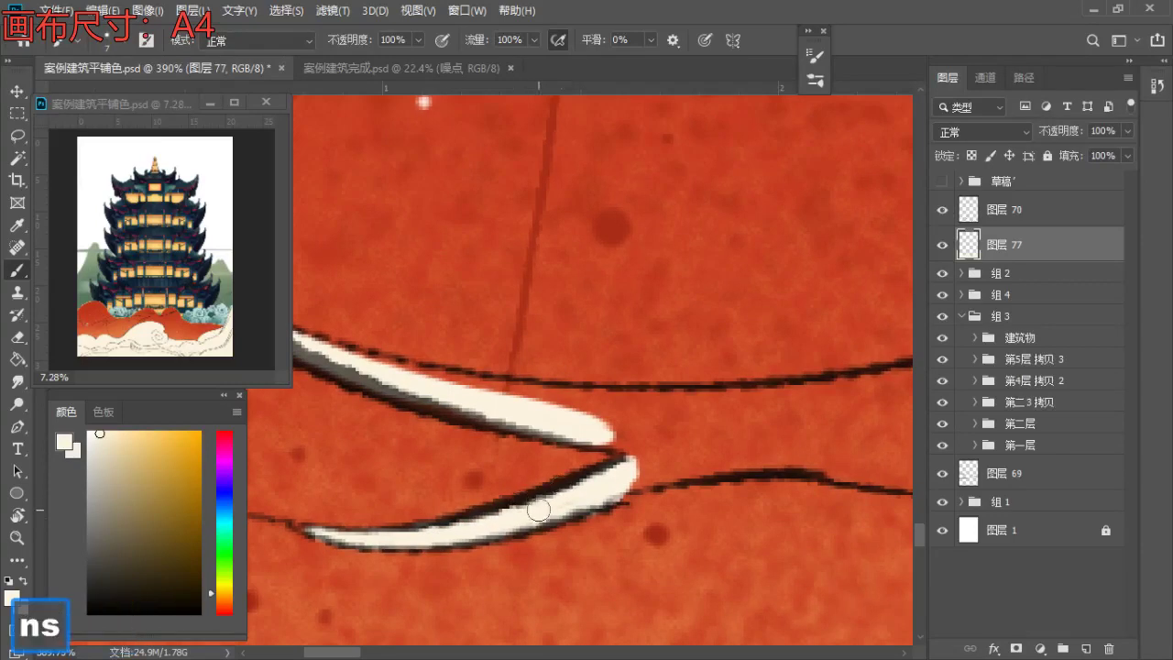
# - Join the two cream prongs around the tip of the fork with a slightly larger brush
pyautogui.moveTo(571, 506); pyautogui.dragTo(717, 440)
pyautogui.press('s')
pyautogui.press('s')
pyautogui.moveTo(631, 471)
pyautogui.mouseDown()
pyautogui.moveTo(645, 439)
pyautogui.moveTo(629, 465)
pyautogui.mouseUp()
pyautogui.press('space')
pyautogui.press('a')
pyautogui.press('a')
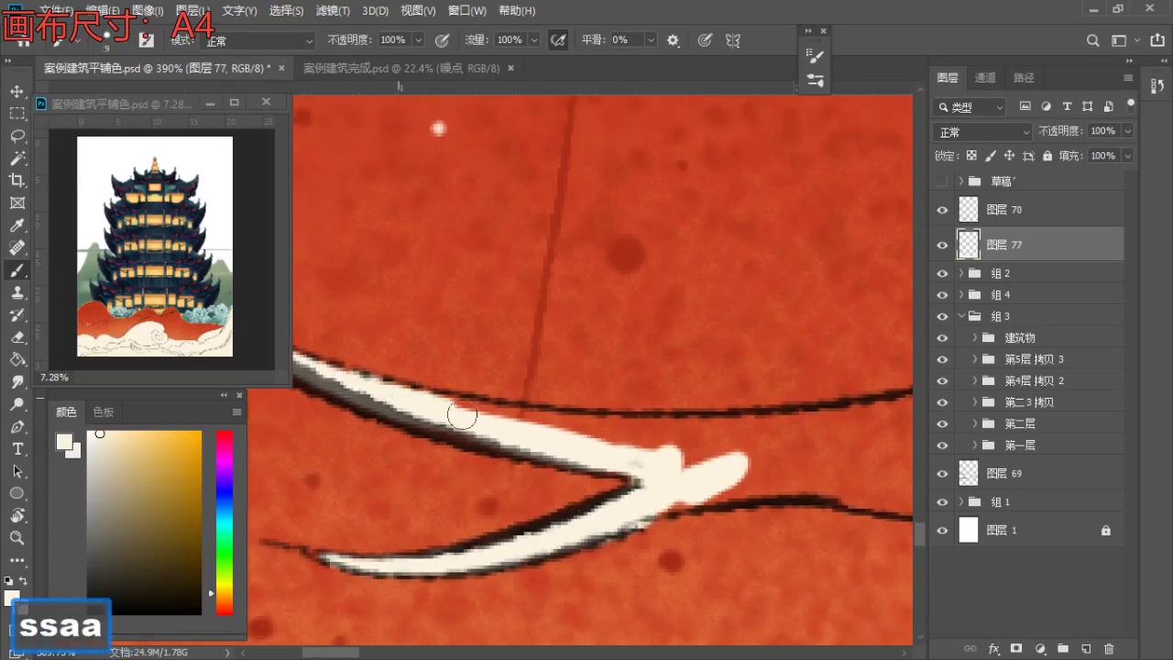
# - Fill the ribbon with cream just beyond the fork, between its upper and lower lines
pyautogui.moveTo(520, 423)
pyautogui.mouseDown()
pyautogui.moveTo(636, 423)
pyautogui.moveTo(465, 437)
pyautogui.moveTo(619, 434)
pyautogui.mouseUp()
pyautogui.press('space')
pyautogui.moveTo(510, 481); pyautogui.dragTo(567, 470)
pyautogui.press('space')
pyautogui.moveTo(666, 444)
pyautogui.mouseDown()
pyautogui.moveTo(526, 435)
pyautogui.moveTo(510, 450)
pyautogui.moveTo(547, 418)
pyautogui.moveTo(350, 415)
pyautogui.mouseUp()
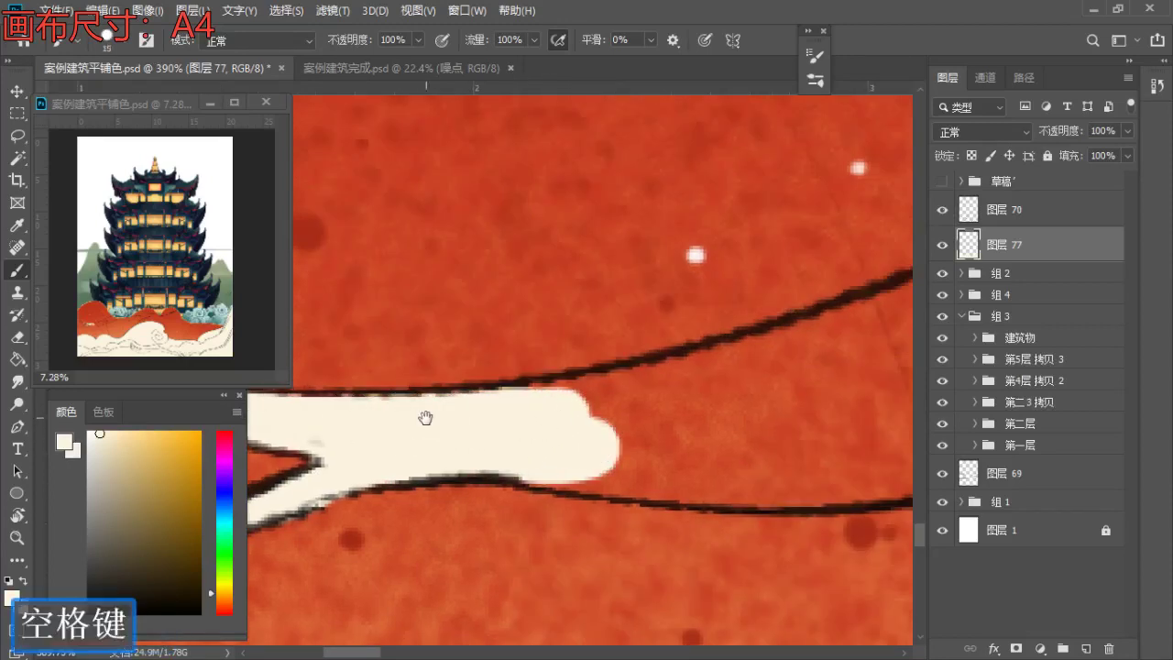
pyautogui.press('space')
pyautogui.moveTo(438, 412); pyautogui.dragTo(512, 437)
# - Erase the cream overlapping the ribbon's upper line near the fork and touch up the fill
pyautogui.press('e')
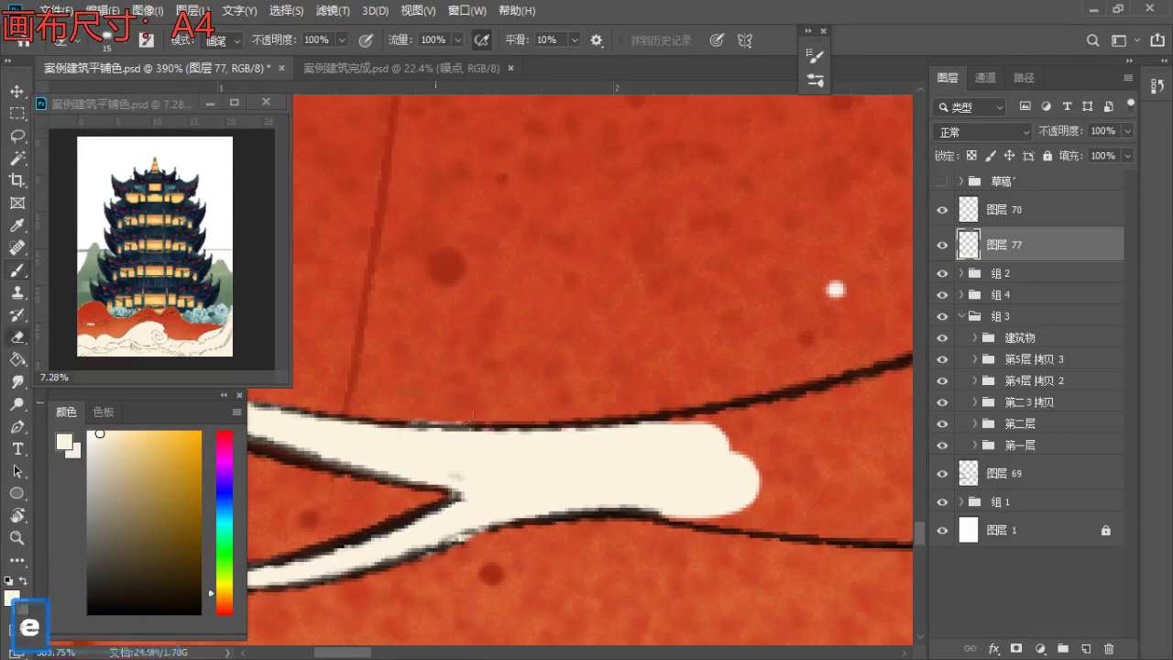
pyautogui.press('space')
pyautogui.moveTo(575, 395); pyautogui.dragTo(436, 427)
pyautogui.press('b')
pyautogui.moveTo(558, 461)
pyautogui.mouseDown()
pyautogui.moveTo(666, 442)
pyautogui.moveTo(507, 436)
pyautogui.mouseUp()
# - Extend the cream under the ribbon's rising upper line on the red hill with a larger brush
pyautogui.press('space')
pyautogui.press('s')
pyautogui.press('s')
pyautogui.press('s')
pyautogui.moveTo(744, 406); pyautogui.dragTo(513, 464)
pyautogui.press('space')
pyautogui.moveTo(527, 461); pyautogui.dragTo(608, 443)
pyautogui.press('[')
pyautogui.press('[')
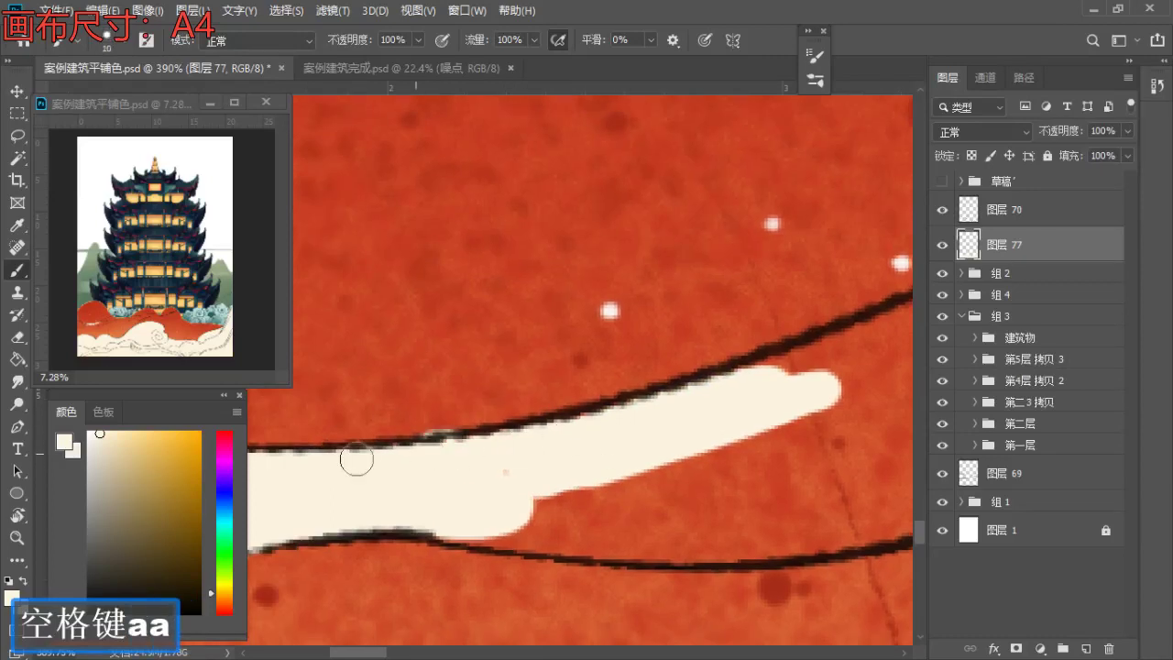
# - Erase the cream overshooting the ribbon's upper line and paint cream along its lower line with a size 20 brush
pyautogui.press('e')
pyautogui.moveTo(427, 422); pyautogui.dragTo(453, 421)
pyautogui.press('b')
pyautogui.press('s')
pyautogui.press('s')
pyautogui.moveTo(441, 520); pyautogui.dragTo(632, 530)
pyautogui.press('e')
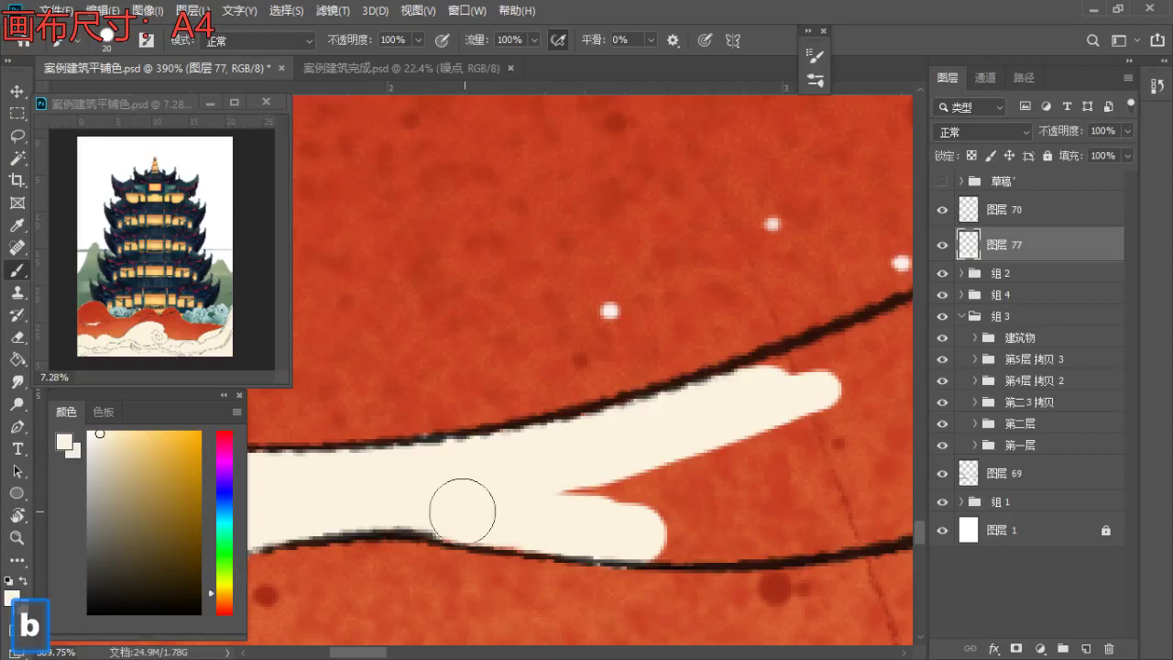
# - Fill the red gap between the upper and lower cream strokes where the ribbon widens
pyautogui.press('space')
pyautogui.moveTo(526, 505)
pyautogui.mouseDown()
pyautogui.moveTo(726, 478)
pyautogui.moveTo(526, 501)
pyautogui.mouseUp()
pyautogui.press('b')
pyautogui.press('s')
pyautogui.moveTo(740, 360)
pyautogui.mouseDown()
pyautogui.moveTo(583, 443)
pyautogui.moveTo(631, 398)
pyautogui.moveTo(597, 406)
pyautogui.moveTo(558, 445)
pyautogui.moveTo(486, 485)
pyautogui.moveTo(446, 551)
pyautogui.moveTo(687, 543)
pyautogui.mouseUp()
pyautogui.press('[')
pyautogui.press('space')
pyautogui.moveTo(761, 469); pyautogui.dragTo(605, 471)
pyautogui.press(']')
pyautogui.moveTo(698, 412)
pyautogui.mouseDown()
pyautogui.moveTo(523, 489)
pyautogui.moveTo(473, 478)
pyautogui.mouseUp()
# - Continue the cream fill along the ribbon's edges farther across the red hill
pyautogui.press('space')
pyautogui.moveTo(587, 474)
pyautogui.mouseDown()
pyautogui.moveTo(428, 454)
pyautogui.moveTo(430, 503)
pyautogui.moveTo(678, 401)
pyautogui.moveTo(577, 510)
pyautogui.mouseUp()
pyautogui.press('a')
pyautogui.press('space')
pyautogui.press('b')
pyautogui.moveTo(470, 473)
pyautogui.mouseDown()
pyautogui.moveTo(682, 428)
pyautogui.moveTo(715, 395)
pyautogui.moveTo(587, 453)
pyautogui.moveTo(691, 456)
pyautogui.mouseUp()
pyautogui.press('space')
pyautogui.press('[')
pyautogui.press('[')
pyautogui.moveTo(378, 489)
pyautogui.mouseDown()
pyautogui.moveTo(411, 485)
pyautogui.moveTo(401, 468)
pyautogui.moveTo(482, 413)
pyautogui.moveTo(584, 371)
pyautogui.moveTo(385, 430)
pyautogui.moveTo(627, 327)
pyautogui.mouseUp()
# - Paint the next rising stretch of the ribbon with cream, adjusting the brush size for its edges
pyautogui.press('s')
pyautogui.press('s')
pyautogui.moveTo(461, 385)
pyautogui.mouseDown()
pyautogui.moveTo(663, 299)
pyautogui.moveTo(519, 360)
pyautogui.mouseUp()
pyautogui.press('space')
pyautogui.press('s')
pyautogui.moveTo(717, 306)
pyautogui.mouseDown()
pyautogui.moveTo(607, 319)
pyautogui.moveTo(471, 385)
pyautogui.moveTo(471, 375)
pyautogui.mouseUp()
pyautogui.press('[')
pyautogui.moveTo(484, 444)
pyautogui.mouseDown()
pyautogui.moveTo(602, 398)
pyautogui.moveTo(460, 437)
pyautogui.mouseUp()
# - Cover more of the ribbon's interior with broad cream strokes as it climbs toward the teal clouds
pyautogui.press('space')
pyautogui.moveTo(584, 390)
pyautogui.mouseDown()
pyautogui.moveTo(526, 416)
pyautogui.moveTo(544, 450)
pyautogui.mouseUp()
pyautogui.press(']')
pyautogui.press('z')
pyautogui.moveTo(586, 398)
pyautogui.mouseDown()
pyautogui.moveTo(550, 427)
pyautogui.moveTo(471, 388)
pyautogui.mouseUp()
pyautogui.press('space')
pyautogui.press('b')
pyautogui.press('s')
pyautogui.press('s')
pyautogui.moveTo(441, 452)
pyautogui.mouseDown()
pyautogui.moveTo(642, 362)
pyautogui.moveTo(702, 356)
pyautogui.mouseUp()
# - Bring the cream fill up to the part of the ribbon overlapping the teal clouds
pyautogui.press('space')
pyautogui.moveTo(698, 337)
pyautogui.mouseDown()
pyautogui.moveTo(594, 392)
pyautogui.moveTo(577, 393)
pyautogui.moveTo(544, 345)
pyautogui.moveTo(402, 435)
pyautogui.mouseUp()
pyautogui.press('s')
pyautogui.press('space')
pyautogui.moveTo(497, 396); pyautogui.dragTo(607, 387)
pyautogui.moveTo(485, 359); pyautogui.dragTo(595, 324)
pyautogui.press('space')
pyautogui.moveTo(673, 303); pyautogui.dragTo(600, 345)
# - Extend the cream fill along the part of the ribbon crossing the teal clouds, using a 40 px brush for the interior
pyautogui.press('s')
pyautogui.moveTo(712, 333)
pyautogui.mouseDown()
pyautogui.moveTo(593, 361)
pyautogui.moveTo(562, 356)
pyautogui.moveTo(610, 339)
pyautogui.moveTo(446, 407)
pyautogui.moveTo(663, 320)
pyautogui.moveTo(823, 289)
pyautogui.moveTo(576, 338)
pyautogui.mouseUp()
pyautogui.press('space')
pyautogui.press('s')
pyautogui.moveTo(636, 363); pyautogui.dragTo(521, 385)
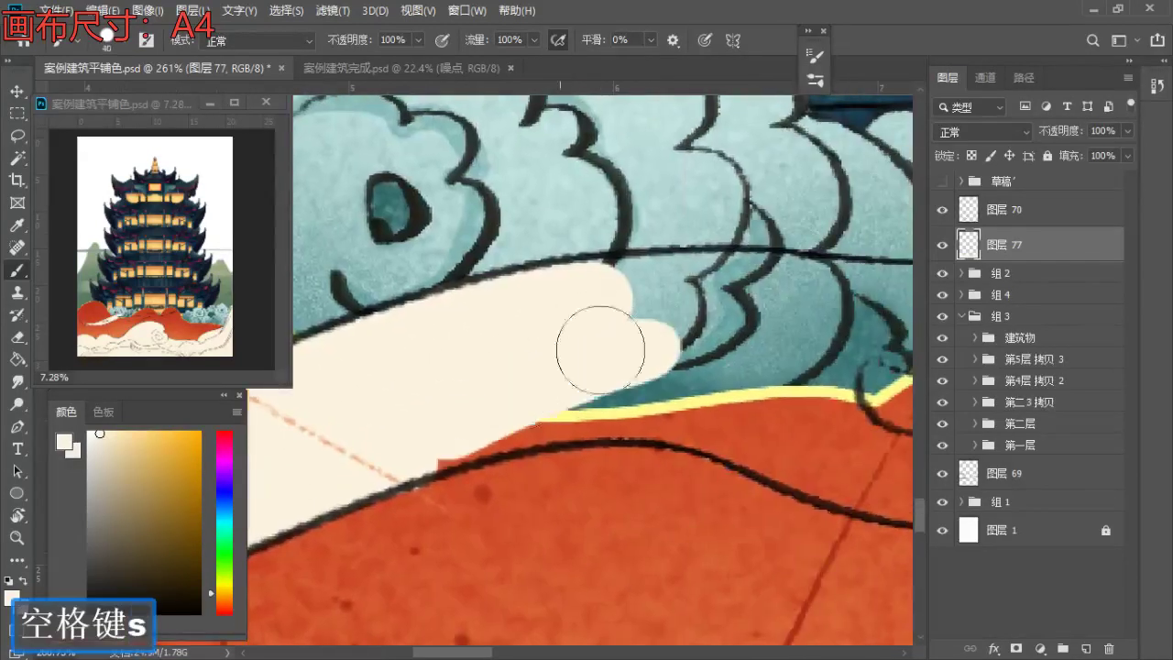
pyautogui.moveTo(431, 426)
pyautogui.mouseDown()
pyautogui.moveTo(461, 412)
pyautogui.moveTo(733, 379)
pyautogui.moveTo(573, 316)
pyautogui.moveTo(720, 288)
pyautogui.moveTo(791, 315)
pyautogui.moveTo(550, 311)
pyautogui.mouseUp()
pyautogui.press('space')
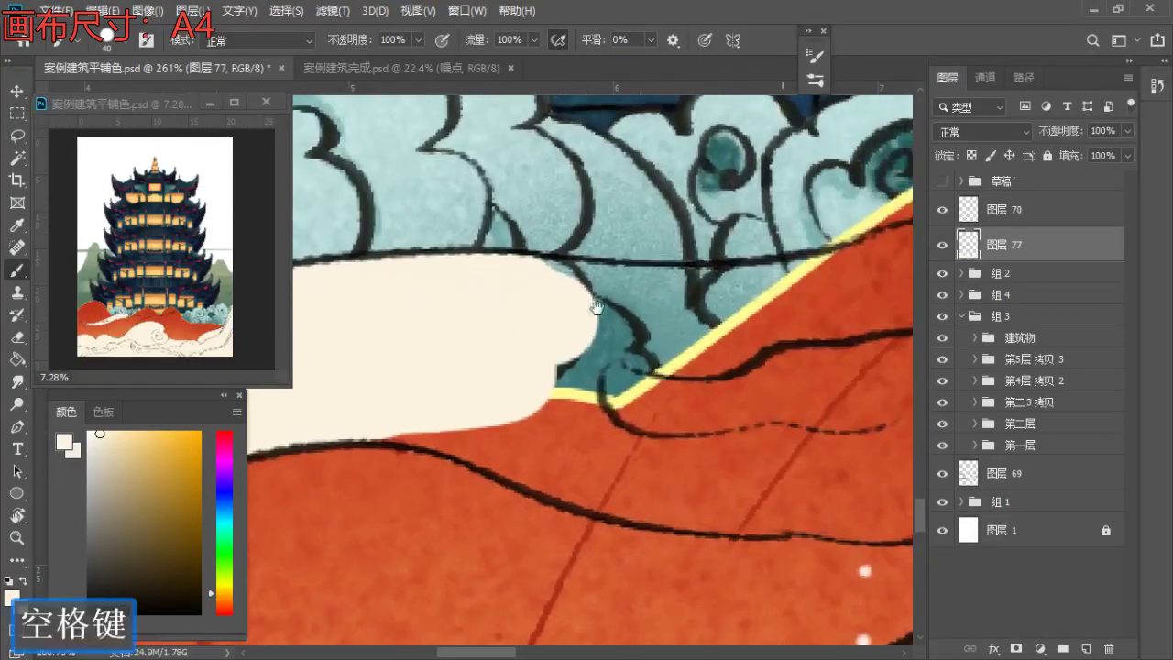
# - Carry the cream fill past the teal clouds and around the small curl where the ribbon splits over the red hill
pyautogui.moveTo(698, 301)
pyautogui.mouseDown()
pyautogui.moveTo(631, 318)
pyautogui.moveTo(580, 311)
pyautogui.moveTo(672, 338)
pyautogui.moveTo(693, 327)
pyautogui.moveTo(653, 323)
pyautogui.moveTo(666, 301)
pyautogui.moveTo(583, 300)
pyautogui.mouseUp()
pyautogui.press('[')
pyautogui.press('e')
pyautogui.moveTo(634, 371)
pyautogui.mouseDown()
pyautogui.moveTo(578, 364)
pyautogui.moveTo(554, 391)
pyautogui.moveTo(567, 389)
pyautogui.moveTo(599, 469)
pyautogui.moveTo(619, 463)
pyautogui.moveTo(599, 468)
pyautogui.moveTo(496, 430)
pyautogui.mouseUp()
pyautogui.press('b')
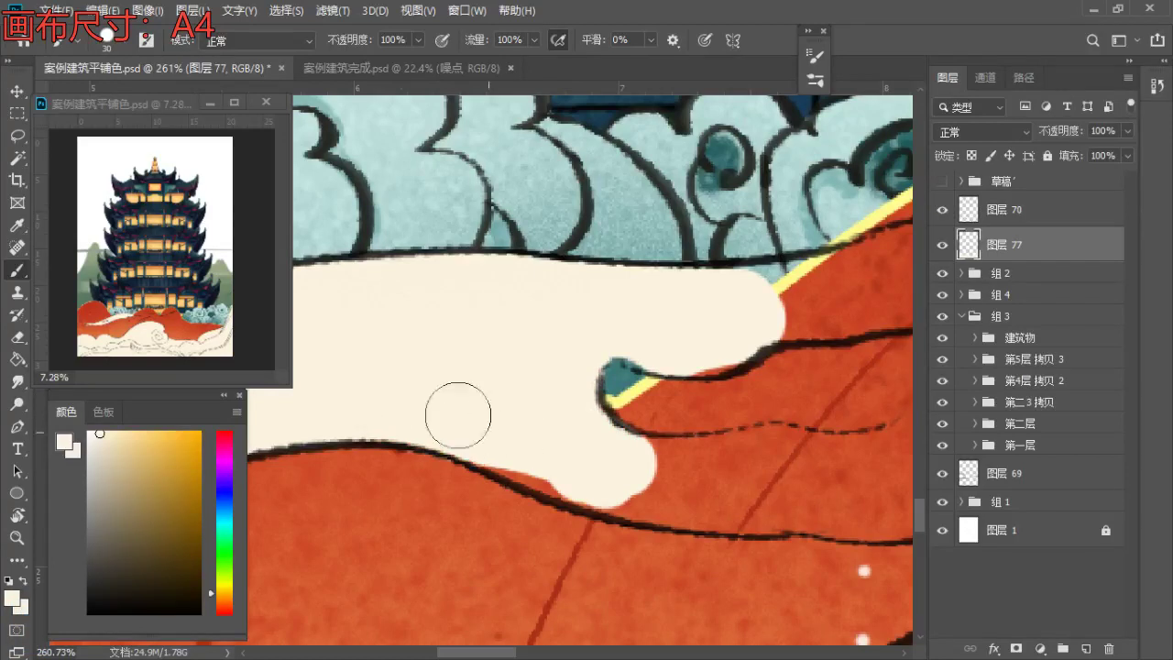
pyautogui.moveTo(607, 480); pyautogui.dragTo(441, 403)
pyautogui.moveTo(572, 383)
pyautogui.mouseDown()
pyautogui.moveTo(470, 386)
pyautogui.moveTo(584, 385)
pyautogui.moveTo(573, 378)
pyautogui.moveTo(661, 388)
pyautogui.moveTo(606, 374)
pyautogui.moveTo(644, 390)
pyautogui.moveTo(710, 390)
pyautogui.moveTo(778, 353)
pyautogui.moveTo(775, 317)
pyautogui.moveTo(721, 381)
pyautogui.moveTo(732, 375)
pyautogui.moveTo(603, 392)
pyautogui.moveTo(776, 361)
pyautogui.moveTo(798, 328)
pyautogui.moveTo(812, 327)
pyautogui.moveTo(705, 363)
pyautogui.moveTo(775, 325)
pyautogui.moveTo(742, 332)
pyautogui.moveTo(806, 334)
pyautogui.moveTo(782, 388)
pyautogui.moveTo(724, 405)
pyautogui.moveTo(420, 420)
pyautogui.moveTo(526, 428)
pyautogui.moveTo(519, 439)
pyautogui.moveTo(492, 430)
pyautogui.moveTo(583, 424)
pyautogui.moveTo(566, 432)
pyautogui.moveTo(673, 444)
pyautogui.moveTo(772, 432)
pyautogui.moveTo(592, 372)
pyautogui.mouseUp()
pyautogui.press('e')
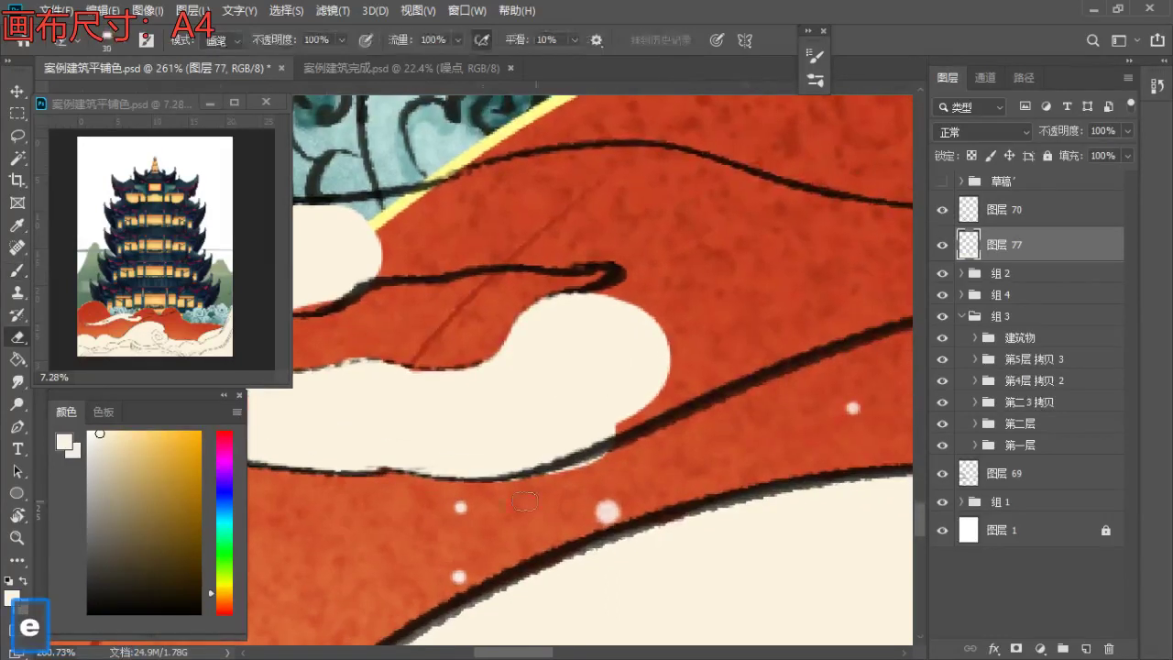
# - Erase the cream spill along the ribbon's lower edge and fill the branch beneath the pointed fold
pyautogui.moveTo(602, 454); pyautogui.dragTo(478, 523)
pyautogui.press('b')
pyautogui.moveTo(550, 423)
pyautogui.mouseDown()
pyautogui.moveTo(591, 394)
pyautogui.moveTo(523, 301)
pyautogui.moveTo(537, 425)
pyautogui.moveTo(602, 463)
pyautogui.moveTo(708, 461)
pyautogui.mouseUp()
pyautogui.press('e')
pyautogui.press('b')
pyautogui.press('a')
pyautogui.press('a')
pyautogui.moveTo(500, 371); pyautogui.dragTo(514, 362)
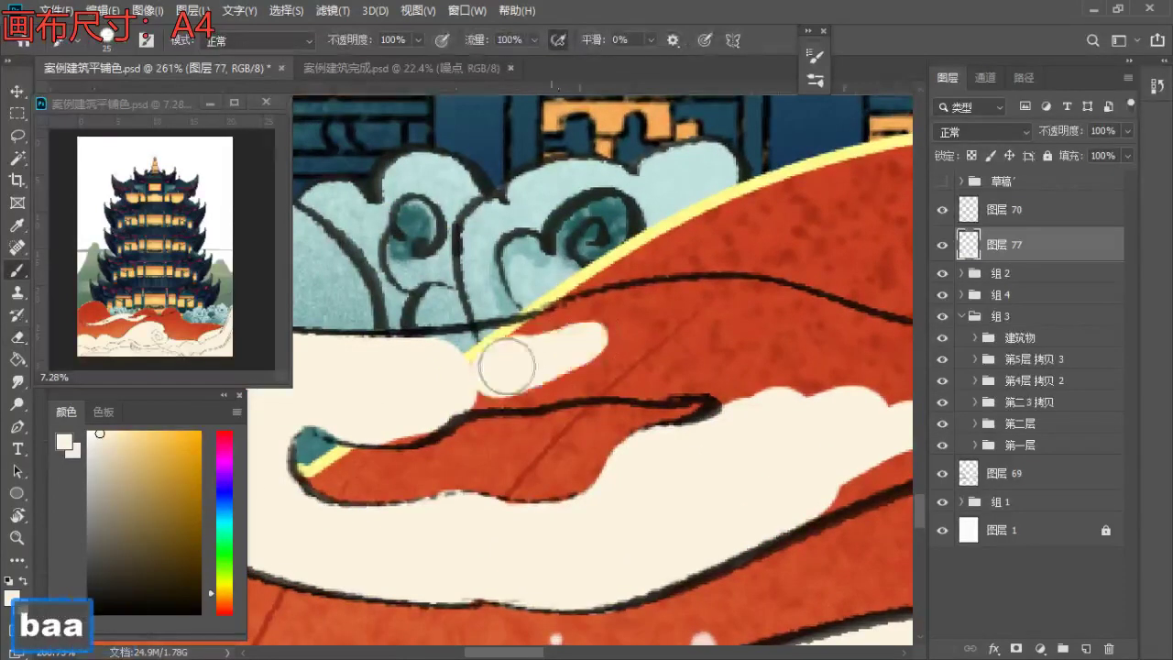
# - Fill the ribbon's upper branch with cream, from the teal clouds across the yellow hill edge above the pointed fold
pyautogui.moveTo(407, 414)
pyautogui.mouseDown()
pyautogui.moveTo(471, 375)
pyautogui.moveTo(461, 356)
pyautogui.moveTo(330, 364)
pyautogui.moveTo(502, 352)
pyautogui.moveTo(477, 359)
pyautogui.moveTo(594, 324)
pyautogui.mouseUp()
pyautogui.moveTo(685, 307)
pyautogui.mouseDown()
pyautogui.moveTo(730, 304)
pyautogui.moveTo(627, 362)
pyautogui.moveTo(468, 383)
pyautogui.moveTo(711, 364)
pyautogui.moveTo(749, 395)
pyautogui.mouseUp()
pyautogui.press('space')
pyautogui.moveTo(780, 360); pyautogui.dragTo(524, 395)
pyautogui.moveTo(385, 407)
pyautogui.mouseDown()
pyautogui.moveTo(679, 364)
pyautogui.moveTo(495, 364)
pyautogui.mouseUp()
pyautogui.press('a')
pyautogui.press('space')
pyautogui.press('s')
pyautogui.press('space')
# - Join the two cream branches beyond the tip of the pointed fold and cover the gaps between them
pyautogui.moveTo(413, 391)
pyautogui.mouseDown()
pyautogui.moveTo(688, 350)
pyautogui.moveTo(542, 330)
pyautogui.mouseUp()
pyautogui.press('space')
pyautogui.press('space')
pyautogui.moveTo(635, 340); pyautogui.dragTo(471, 437)
pyautogui.press('b')
pyautogui.press('s')
pyautogui.moveTo(523, 385)
pyautogui.mouseDown()
pyautogui.moveTo(568, 409)
pyautogui.moveTo(570, 432)
pyautogui.moveTo(603, 421)
pyautogui.moveTo(603, 399)
pyautogui.moveTo(523, 365)
pyautogui.moveTo(605, 398)
pyautogui.mouseUp()
pyautogui.press('space')
pyautogui.moveTo(575, 405)
pyautogui.mouseDown()
pyautogui.moveTo(493, 380)
pyautogui.moveTo(575, 410)
pyautogui.moveTo(572, 450)
pyautogui.mouseUp()
pyautogui.press('s')
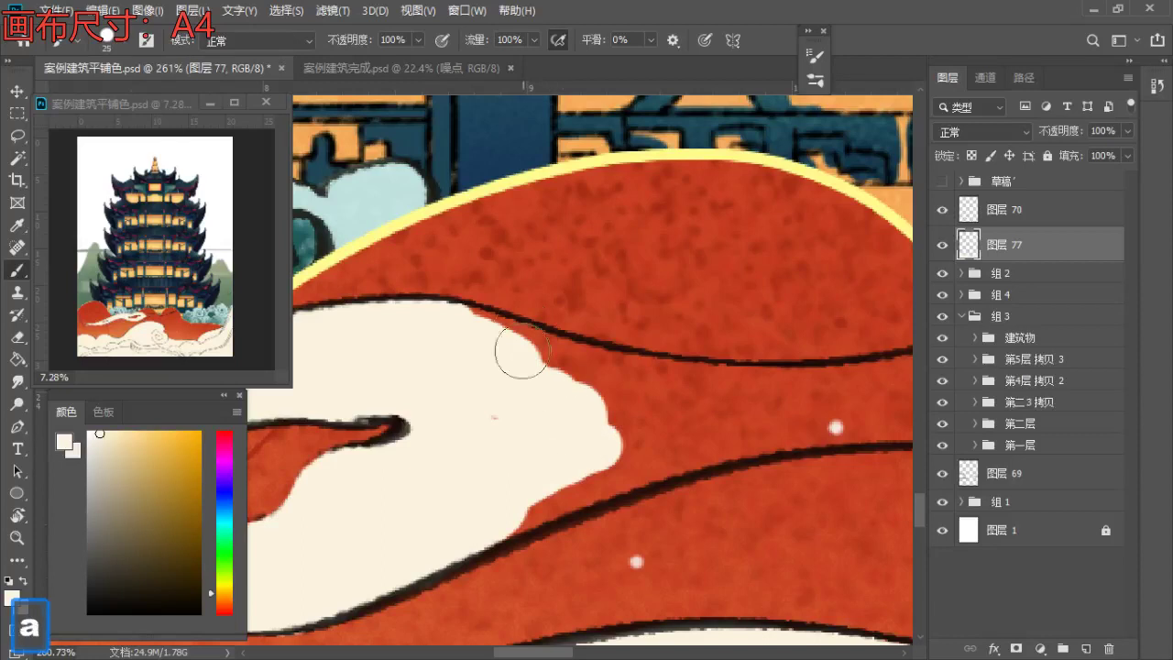
# - Continue the cream fill along the ribbon's descending upper edge and into its interior with a 30 px brush
pyautogui.moveTo(484, 338)
pyautogui.mouseDown()
pyautogui.moveTo(512, 351)
pyautogui.moveTo(473, 473)
pyautogui.mouseUp()
pyautogui.press('space')
pyautogui.press('s')
pyautogui.moveTo(589, 427)
pyautogui.mouseDown()
pyautogui.moveTo(493, 386)
pyautogui.moveTo(398, 471)
pyautogui.mouseUp()
pyautogui.moveTo(537, 368); pyautogui.dragTo(556, 362)
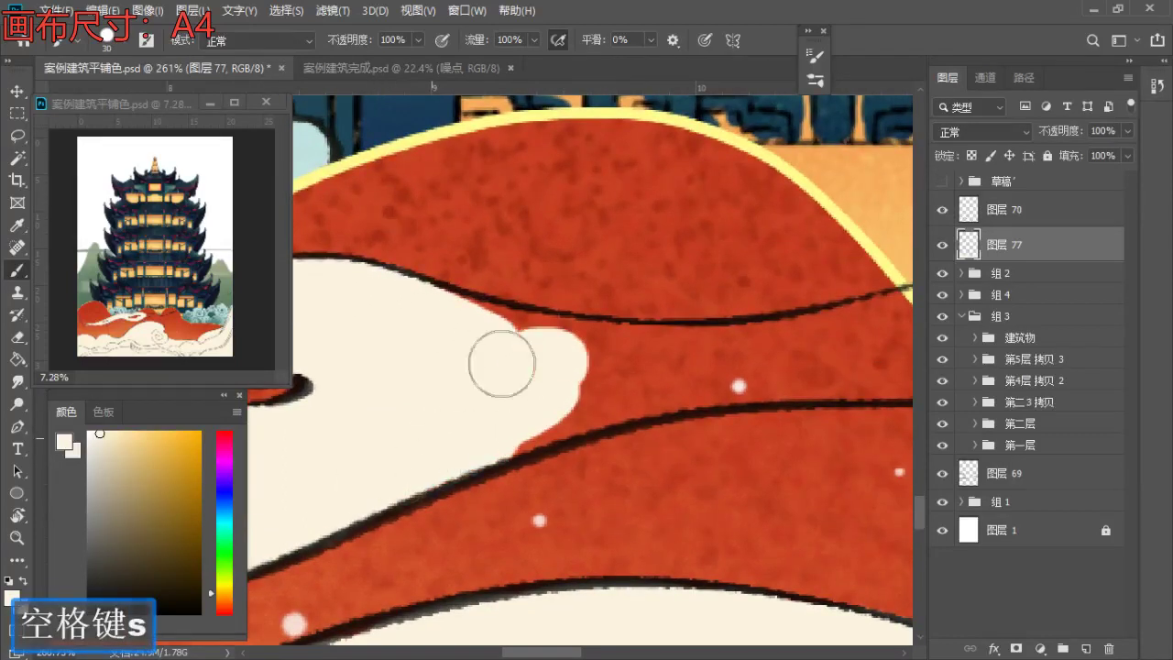
pyautogui.moveTo(475, 332); pyautogui.dragTo(615, 355)
pyautogui.moveTo(534, 366); pyautogui.dragTo(545, 414)
pyautogui.press('space')
pyautogui.moveTo(543, 334); pyautogui.dragTo(461, 422)
# - Clean up the ribbon's lower edge with a 15 px eraser and undo the stray brush stroke below it
pyautogui.press('e')
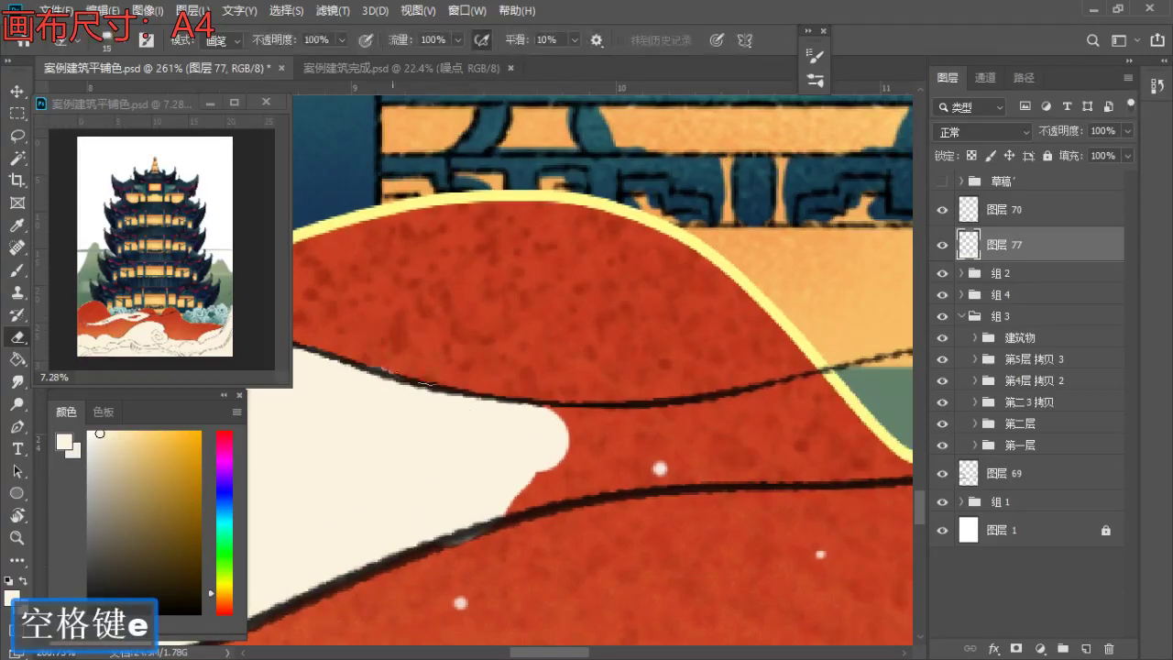
pyautogui.press('b')
pyautogui.moveTo(449, 549); pyautogui.dragTo(471, 563)
pyautogui.hotkey('ctrl', 'z')
pyautogui.press('e')
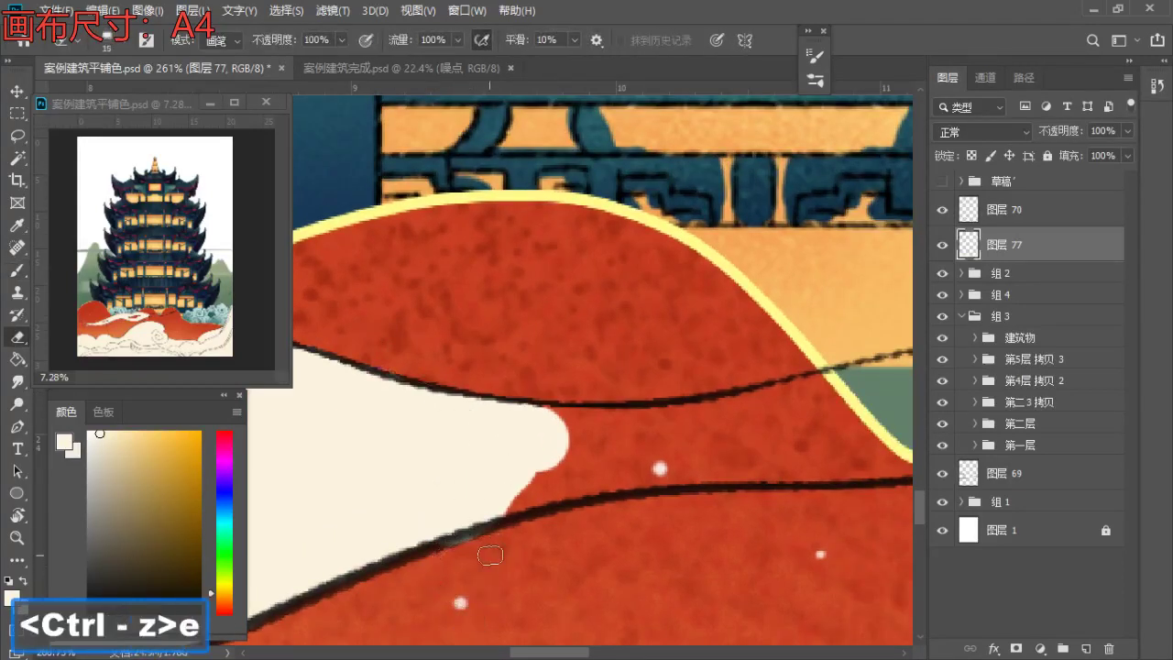
# - Extend the cream fill between the ribbon's outlines toward the hill's yellow edge
pyautogui.press('b')
pyautogui.press('s')
pyautogui.moveTo(533, 458)
pyautogui.mouseDown()
pyautogui.moveTo(568, 458)
pyautogui.moveTo(488, 426)
pyautogui.moveTo(536, 448)
pyautogui.mouseUp()
pyautogui.press('space')
pyautogui.press('b')
pyautogui.press('a')
pyautogui.moveTo(450, 471)
pyautogui.mouseDown()
pyautogui.moveTo(485, 439)
pyautogui.moveTo(440, 419)
pyautogui.moveTo(458, 440)
pyautogui.moveTo(513, 456)
pyautogui.moveTo(368, 433)
pyautogui.moveTo(366, 451)
pyautogui.mouseUp()
pyautogui.press('space')
pyautogui.press('b')
pyautogui.moveTo(559, 413)
pyautogui.mouseDown()
pyautogui.moveTo(492, 419)
pyautogui.moveTo(541, 415)
pyautogui.moveTo(522, 440)
pyautogui.moveTo(715, 441)
pyautogui.mouseUp()
# - Paint the narrowing ribbon section in front of the orange wall with cream, trimming spills at its outline
pyautogui.press('space')
pyautogui.moveTo(719, 391)
pyautogui.mouseDown()
pyautogui.moveTo(545, 413)
pyautogui.moveTo(477, 404)
pyautogui.moveTo(550, 393)
pyautogui.moveTo(623, 412)
pyautogui.moveTo(510, 390)
pyautogui.moveTo(482, 419)
pyautogui.moveTo(502, 427)
pyautogui.mouseUp()
pyautogui.press('b')
pyautogui.press('space')
pyautogui.press('b')
pyautogui.press('e')
pyautogui.moveTo(537, 348); pyautogui.dragTo(500, 330)
pyautogui.press('b')
pyautogui.press('a')
pyautogui.press('a')
pyautogui.click(572, 403)
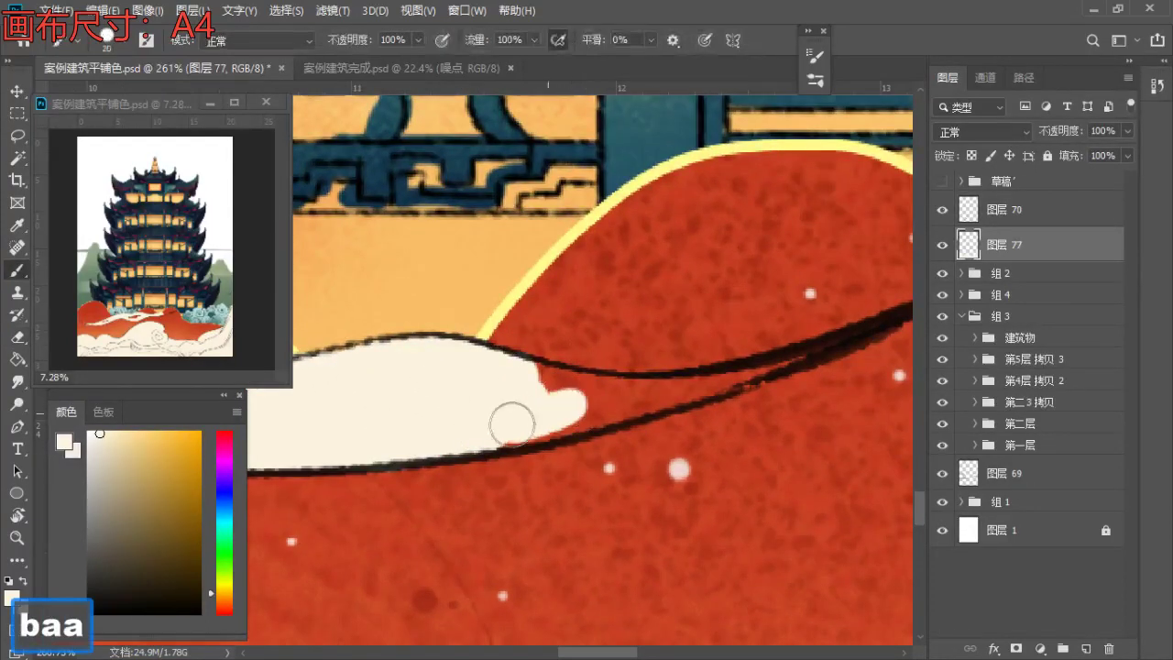
# - Fill the ribbon's tapering end on the second red hill with cream using a small 10 px brush
pyautogui.moveTo(530, 400)
pyautogui.mouseDown()
pyautogui.moveTo(562, 396)
pyautogui.moveTo(516, 430)
pyautogui.mouseUp()
pyautogui.press('space')
pyautogui.press('b')
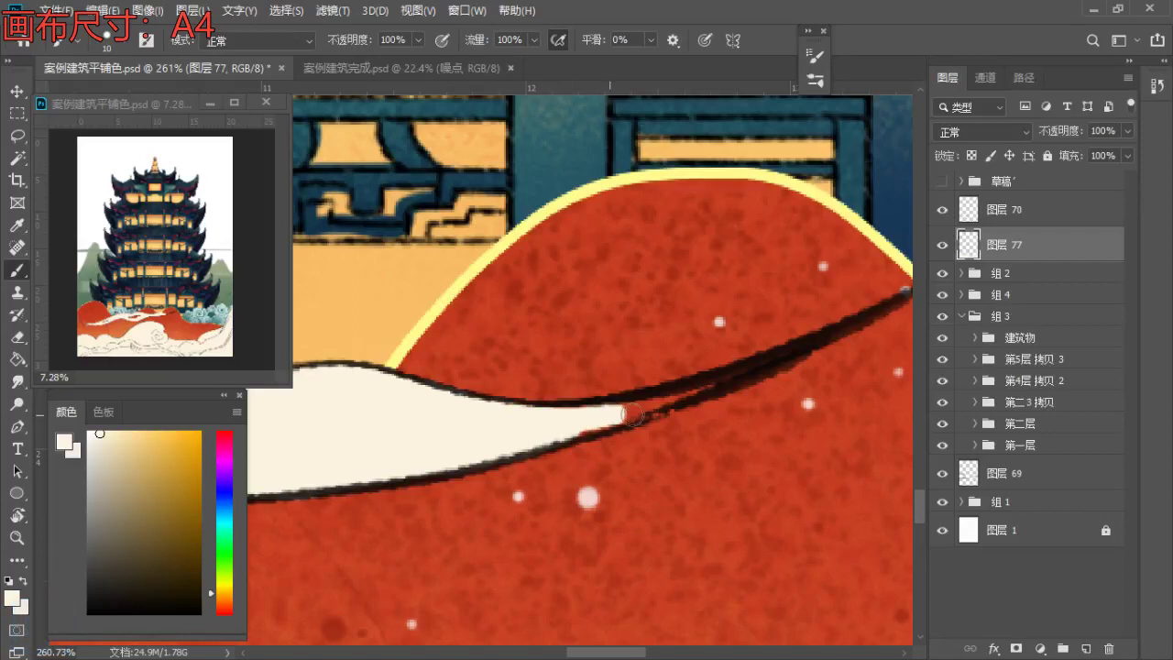
pyautogui.press('space')
pyautogui.moveTo(583, 414); pyautogui.dragTo(427, 426)
pyautogui.press('e')
# - Create a new layer directly above 图层 69 for the mist streak on the green mountain
pyautogui.press('z')
pyautogui.moveTo(662, 361); pyautogui.dragTo(550, 392)
pyautogui.moveTo(654, 395); pyautogui.dragTo(497, 405)
pyautogui.press('space')
pyautogui.moveTo(574, 400)
pyautogui.mouseDown()
pyautogui.moveTo(629, 432)
pyautogui.moveTo(558, 348)
pyautogui.moveTo(587, 374)
pyautogui.moveTo(573, 360)
pyautogui.moveTo(549, 360)
pyautogui.mouseUp()
pyautogui.press('b')
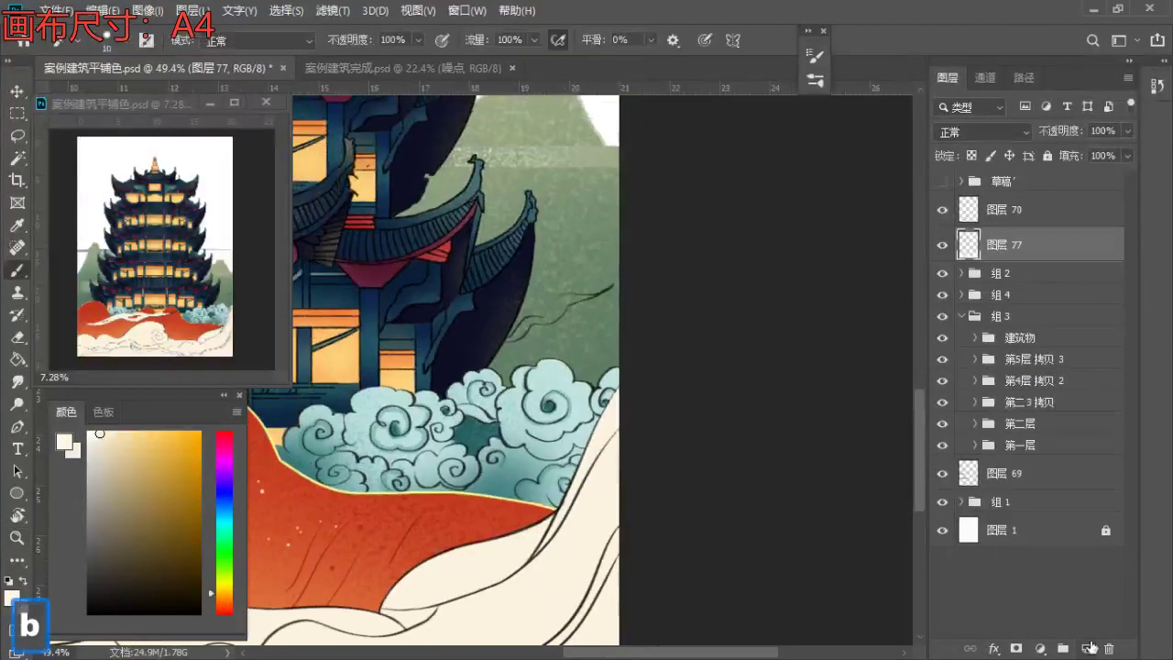
pyautogui.click(1085, 649)
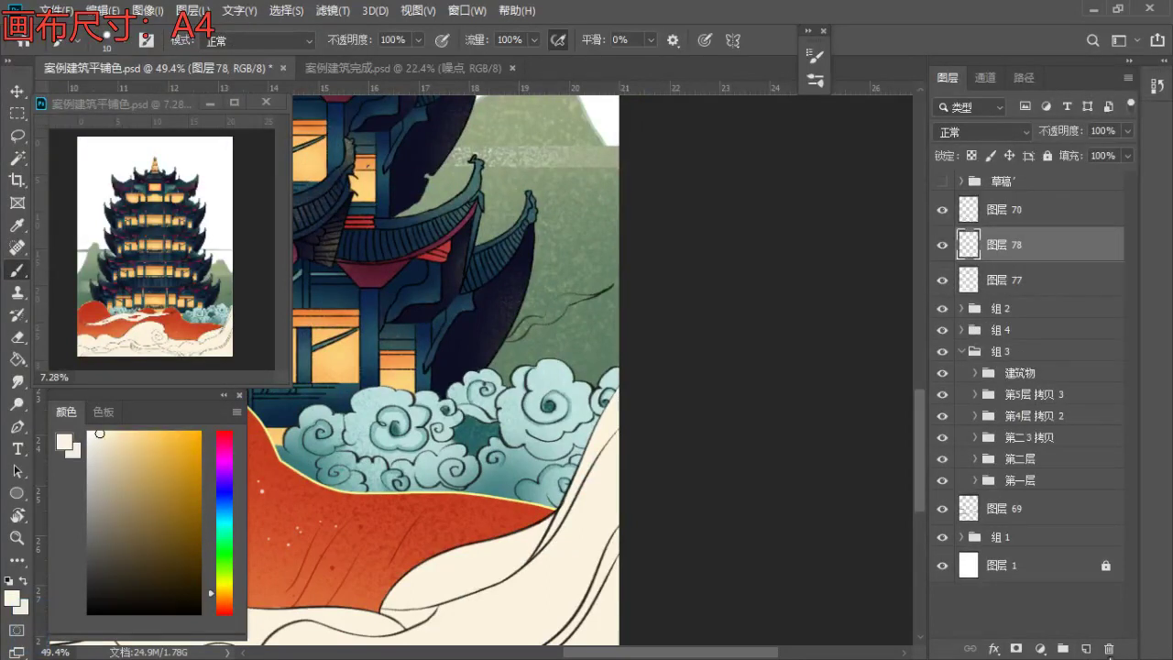
pyautogui.moveTo(1054, 244); pyautogui.dragTo(1018, 469)
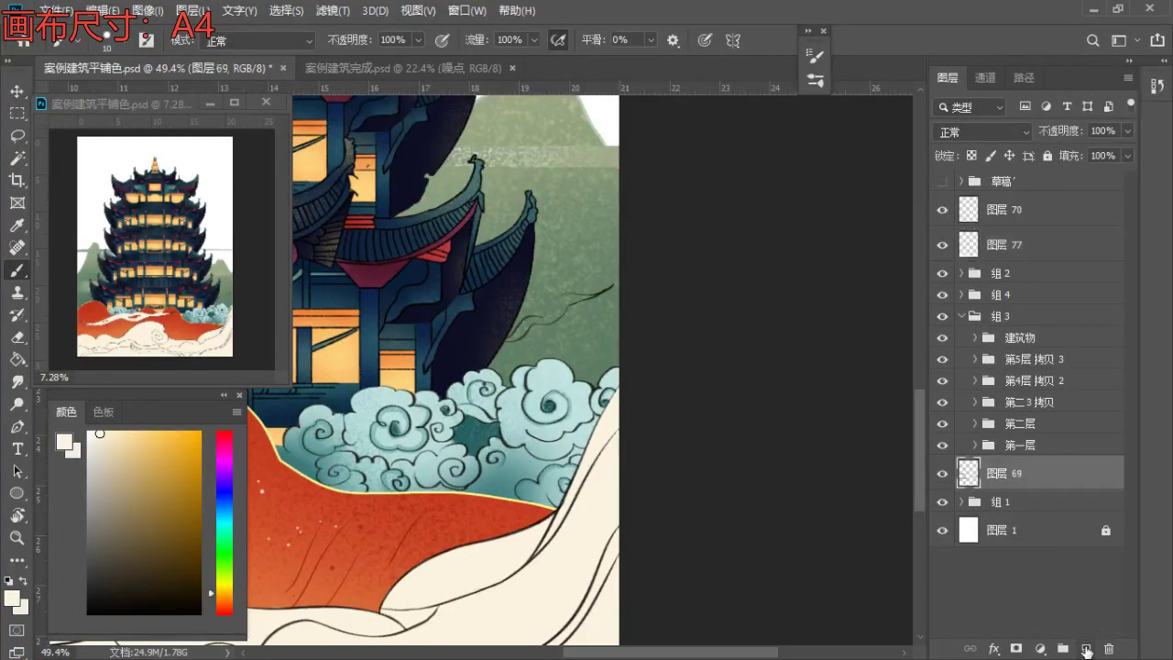
# - Sample the pale teal of the clouds and start filling the thin streak beside the roof on the green mountain
pyautogui.press('z')
pyautogui.moveTo(555, 339); pyautogui.dragTo(635, 345)
pyautogui.press('b')
pyautogui.keyDown('alt'); pyautogui.click(547, 422); pyautogui.keyUp('alt')
pyautogui.press('z')
pyautogui.moveTo(453, 246)
pyautogui.mouseDown()
pyautogui.moveTo(519, 324)
pyautogui.moveTo(495, 402)
pyautogui.moveTo(433, 449)
pyautogui.moveTo(506, 440)
pyautogui.mouseUp()
pyautogui.press('b')
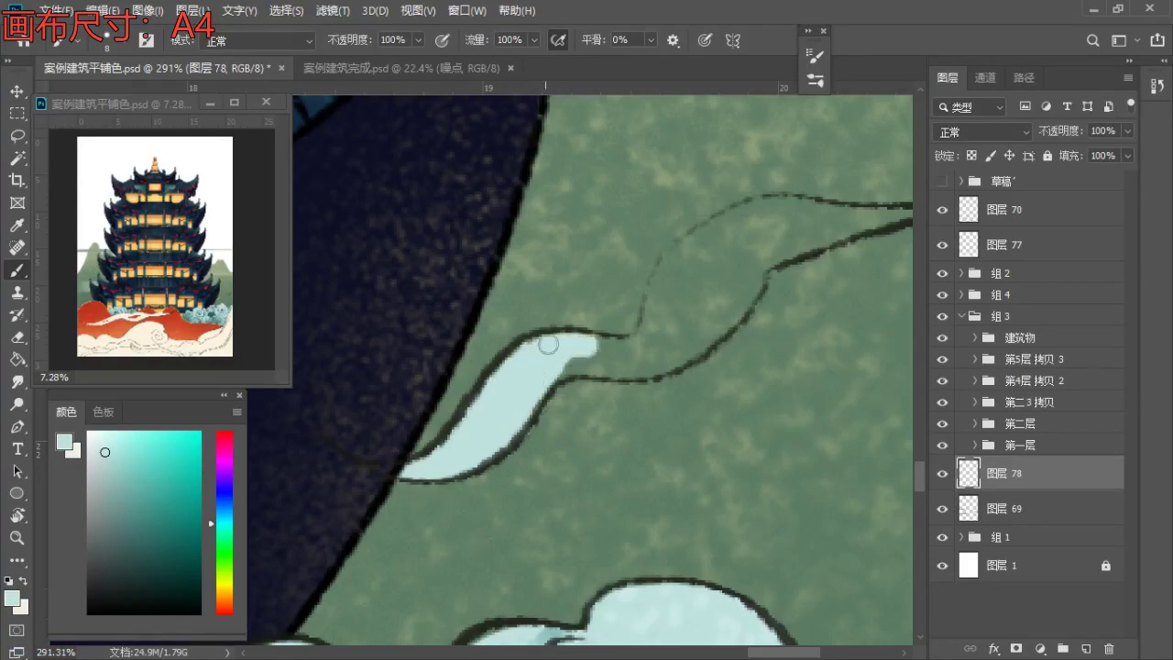
# - Fill the streak's lower curve with pale teal up to its outline and begin its wider middle section
pyautogui.moveTo(514, 416); pyautogui.dragTo(441, 466)
pyautogui.press('e')
pyautogui.press('b')
pyautogui.moveTo(585, 399)
pyautogui.mouseDown()
pyautogui.moveTo(523, 399)
pyautogui.moveTo(567, 374)
pyautogui.moveTo(539, 413)
pyautogui.mouseUp()
pyautogui.press('e')
pyautogui.press('b')
pyautogui.moveTo(583, 342); pyautogui.dragTo(523, 442)
pyautogui.moveTo(552, 370); pyautogui.dragTo(597, 339)
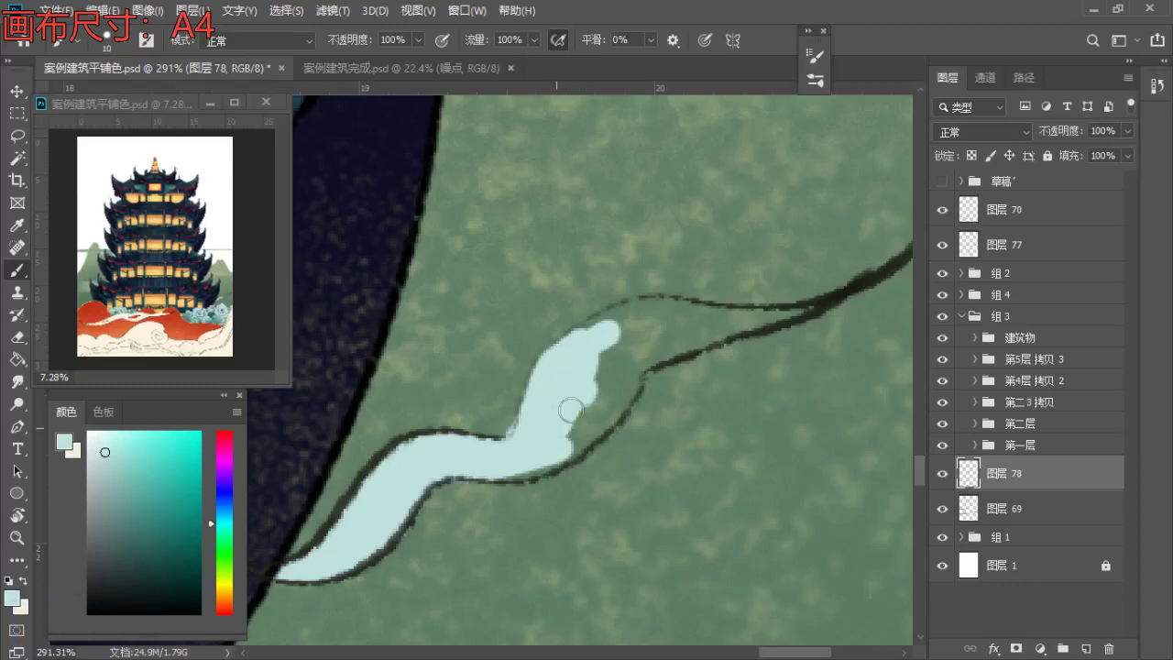
# - Fill the streak's wider middle and its narrowing end with pale teal up to the outline
pyautogui.moveTo(548, 465)
pyautogui.mouseDown()
pyautogui.moveTo(588, 425)
pyautogui.moveTo(530, 454)
pyautogui.mouseUp()
pyautogui.press('space')
pyautogui.press('b')
pyautogui.press('s')
pyautogui.moveTo(558, 406)
pyautogui.mouseDown()
pyautogui.moveTo(518, 465)
pyautogui.moveTo(537, 383)
pyautogui.moveTo(556, 373)
pyautogui.mouseUp()
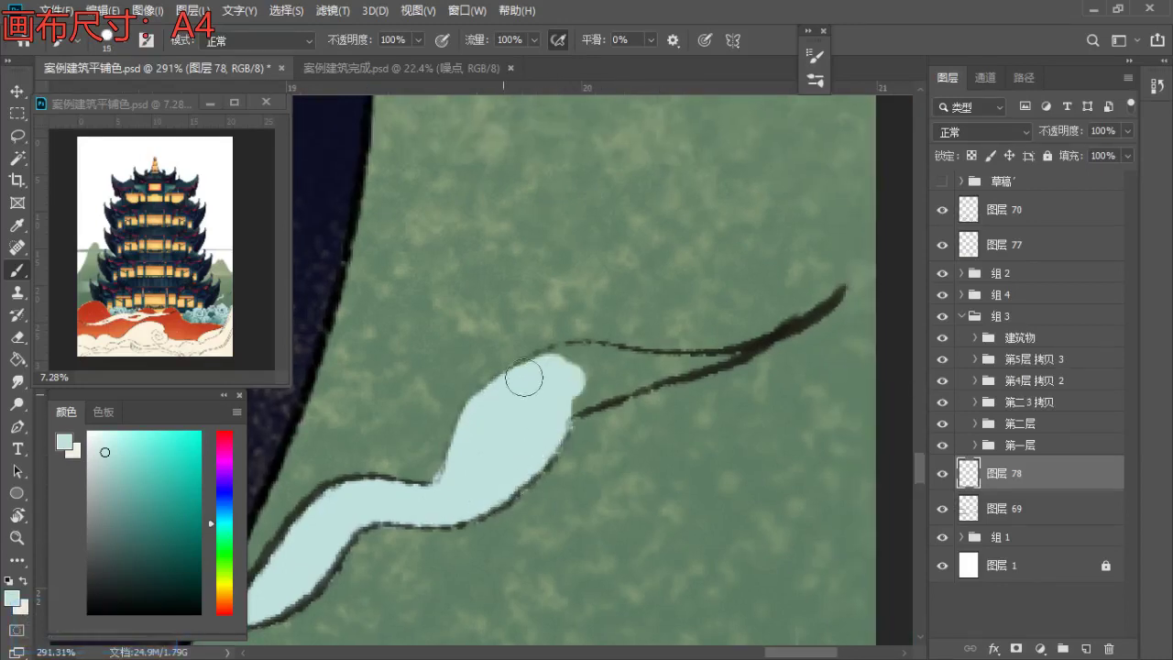
pyautogui.press('[')
pyautogui.press('[')
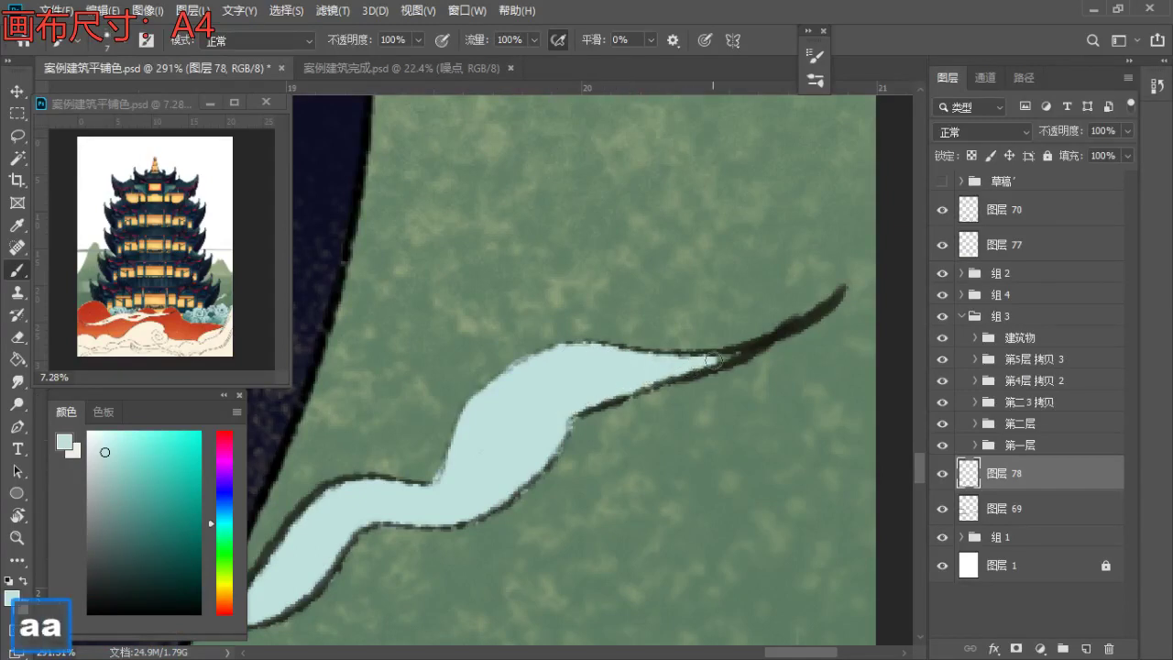
# - Erase the pale teal overspill along the upper edge of the streak's tapering tip
pyautogui.press('e')
pyautogui.moveTo(744, 343)
pyautogui.mouseDown()
pyautogui.moveTo(605, 344)
pyautogui.moveTo(619, 366)
pyautogui.moveTo(582, 351)
pyautogui.mouseUp()
pyautogui.press('b')
pyautogui.press('z')
pyautogui.hotkey('ctrl', 'z')
pyautogui.press('z')
pyautogui.press('b')
# - Move 图层 78 below 图层 69 in the layer stack
pyautogui.moveTo(999, 482); pyautogui.dragTo(999, 530)
pyautogui.press('z')
pyautogui.moveTo(572, 385); pyautogui.dragTo(748, 452)
pyautogui.press('space')
pyautogui.press('b')
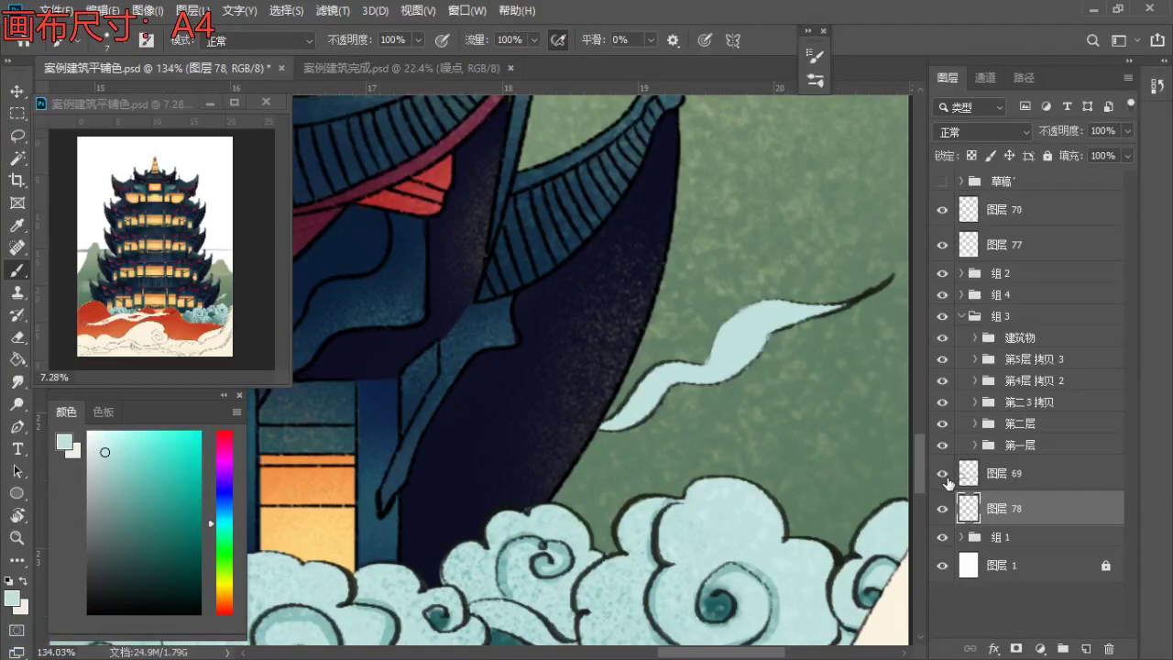
# - Toggle the visibility of 组 3, 组 4 and 图层 71 to identify which one holds the mist streak's outline
pyautogui.click(942, 316)
pyautogui.click(942, 316)
pyautogui.click(942, 294)
pyautogui.click(942, 294)
pyautogui.click(961, 294)
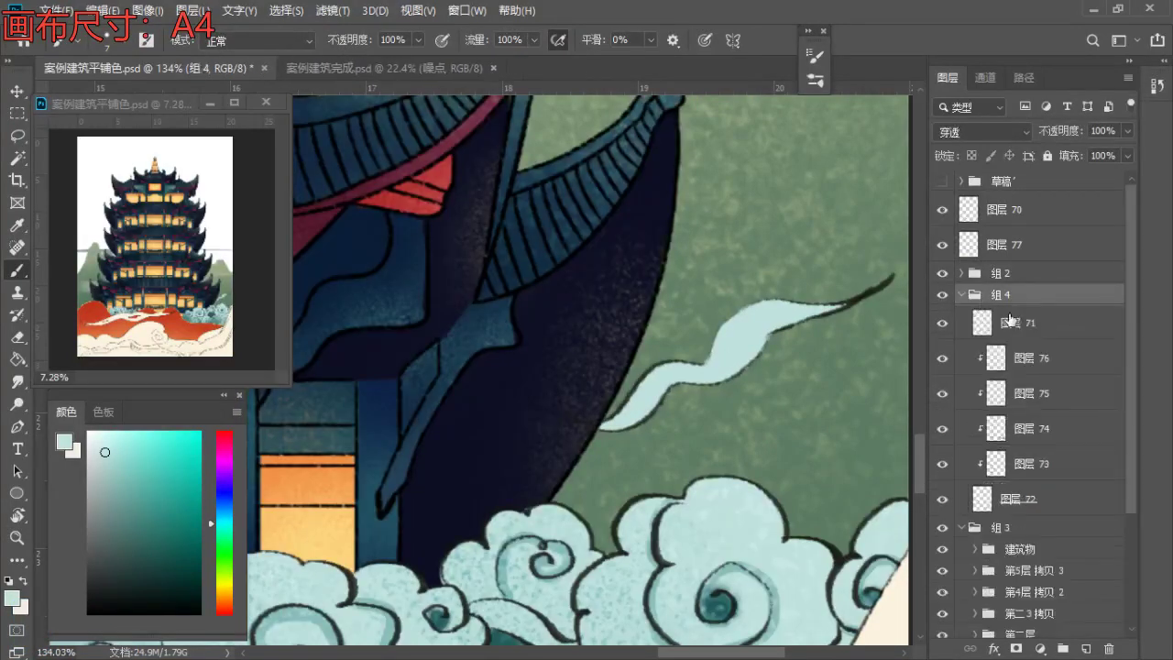
pyautogui.click(961, 322)
pyautogui.click(944, 324)
pyautogui.click(944, 324)
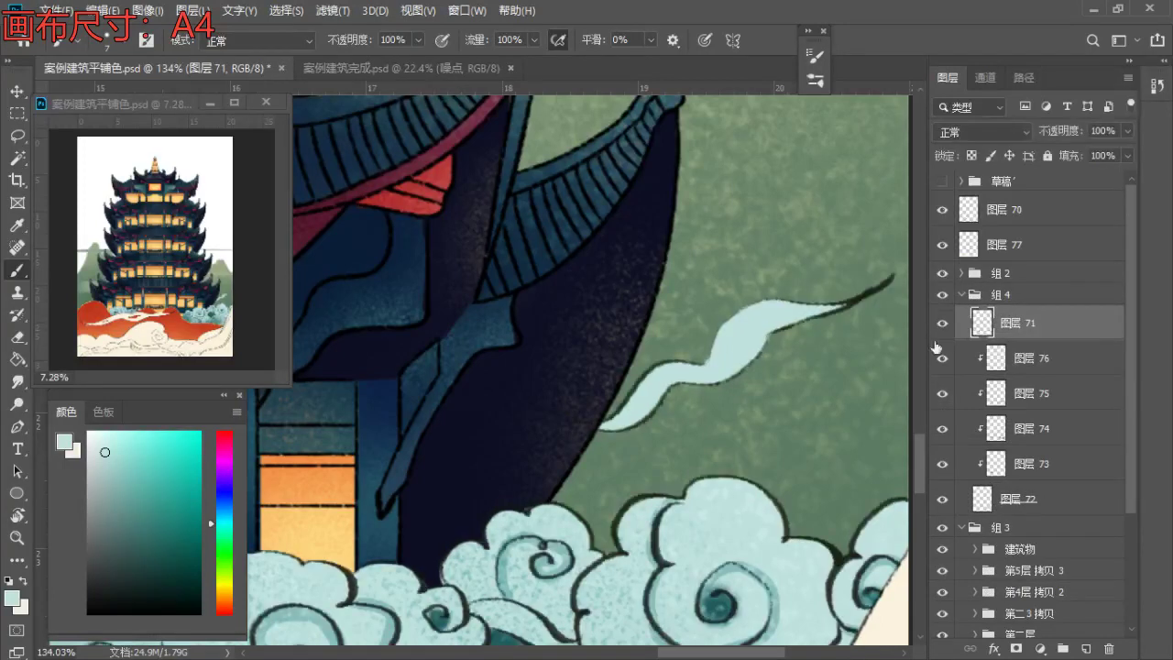
# - Lasso the streak's outline on 图层 71, cut it onto a new layer, and place it with 图层 78 directly above 组 2
pyautogui.press('l')
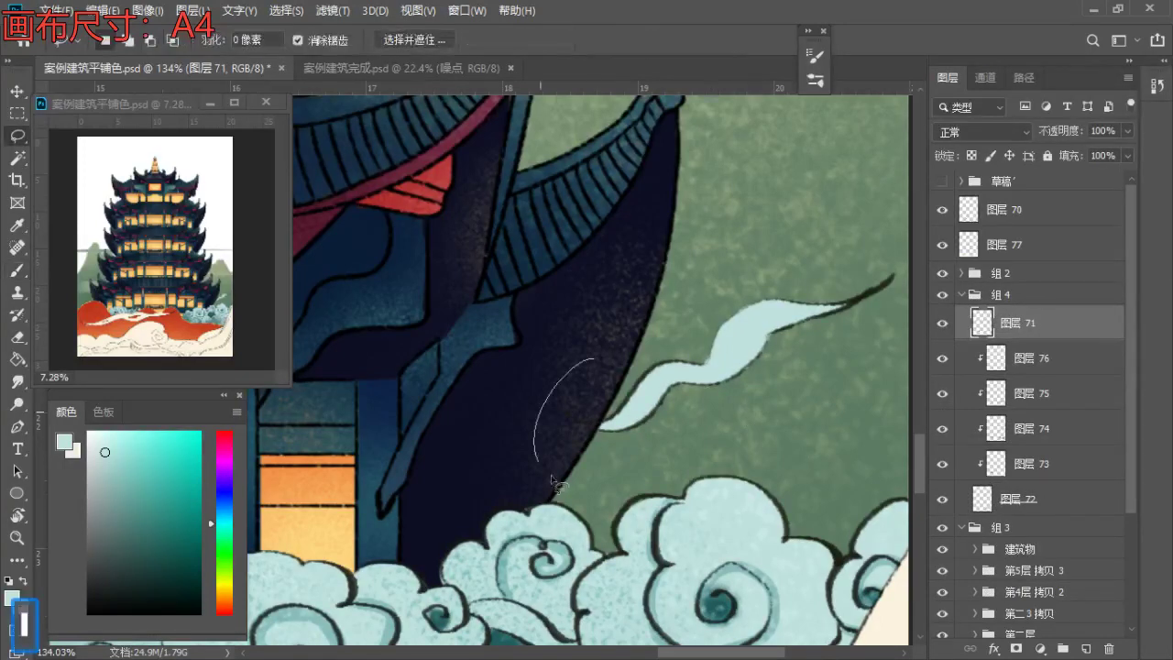
pyautogui.moveTo(594, 359); pyautogui.dragTo(597, 406)
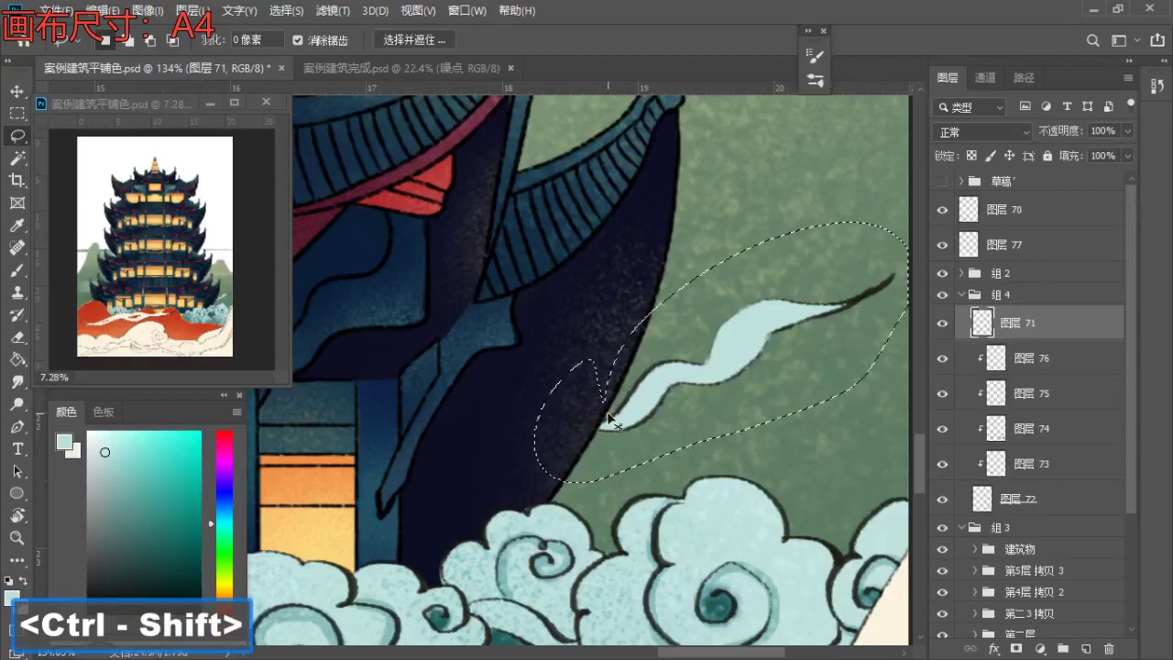
pyautogui.hotkey('ctrl', 'shift', 'j')
pyautogui.moveTo(953, 310); pyautogui.dragTo(954, 264)
pyautogui.click(961, 329)
pyautogui.moveTo(1034, 531); pyautogui.dragTo(1005, 292)
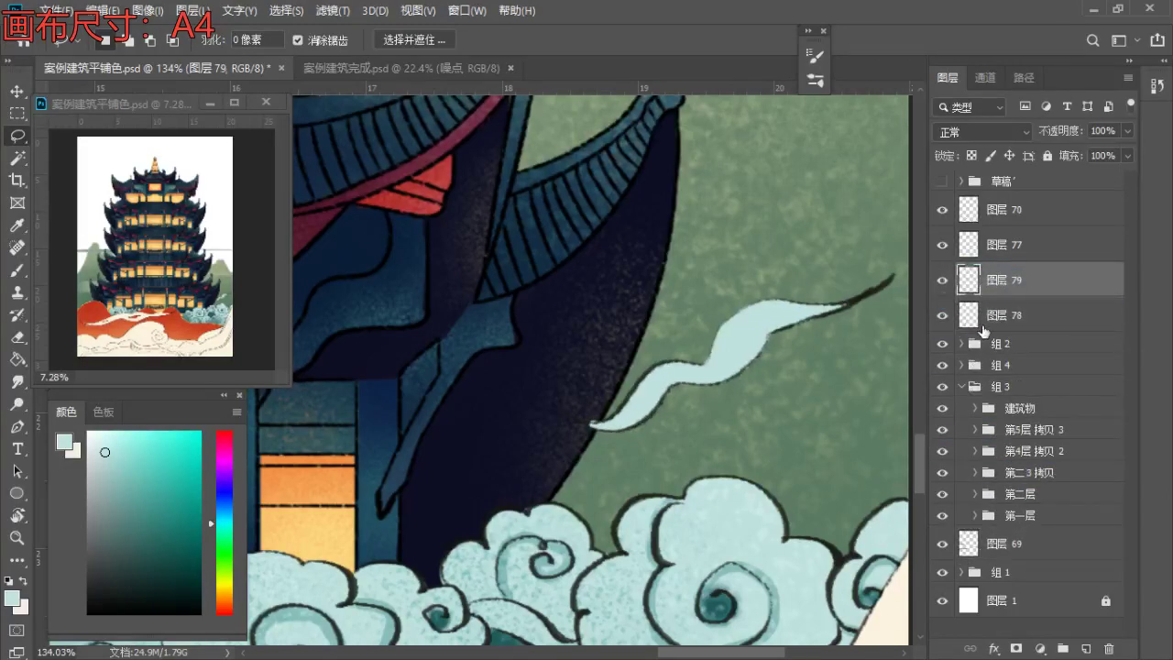
# - Move 图层 79 above 图层 77 and merge it with the line art on 图层 70
pyautogui.click(945, 280)
pyautogui.click(947, 280)
pyautogui.moveTo(1002, 282); pyautogui.dragTo(958, 228)
pyautogui.hotkey('ctrl', 'e')
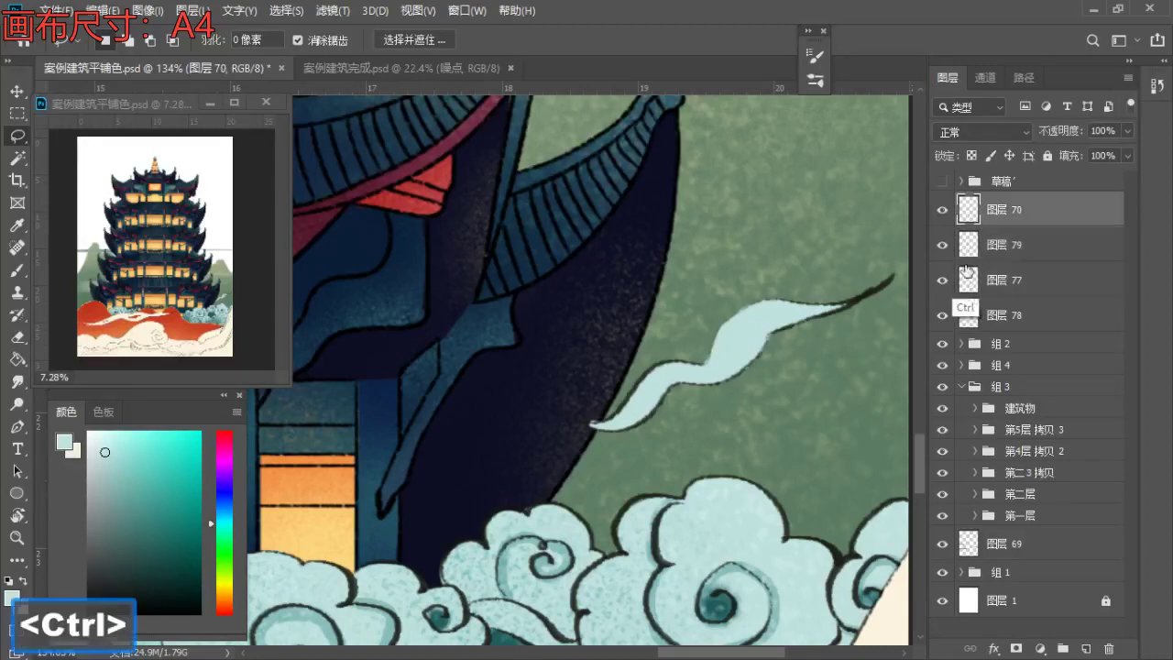
pyautogui.click(998, 245)
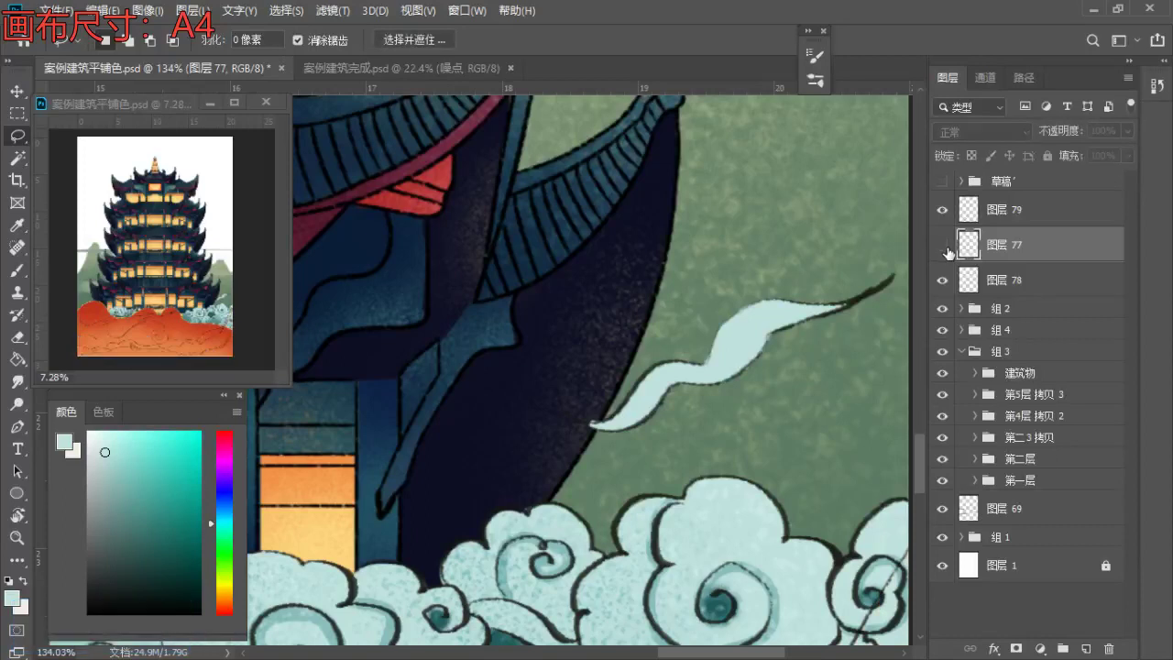
# - Toggle 图层 78 and 图层 77 off and on to check which colour areas each one holds
pyautogui.click(944, 281)
pyautogui.click(945, 282)
pyautogui.press('z')
pyautogui.moveTo(705, 340)
pyautogui.mouseDown()
pyautogui.moveTo(586, 422)
pyautogui.moveTo(693, 378)
pyautogui.moveTo(629, 382)
pyautogui.moveTo(630, 424)
pyautogui.moveTo(653, 424)
pyautogui.mouseUp()
pyautogui.press('space')
pyautogui.press('space')
pyautogui.press('b')
pyautogui.click(942, 245)
pyautogui.click(942, 245)
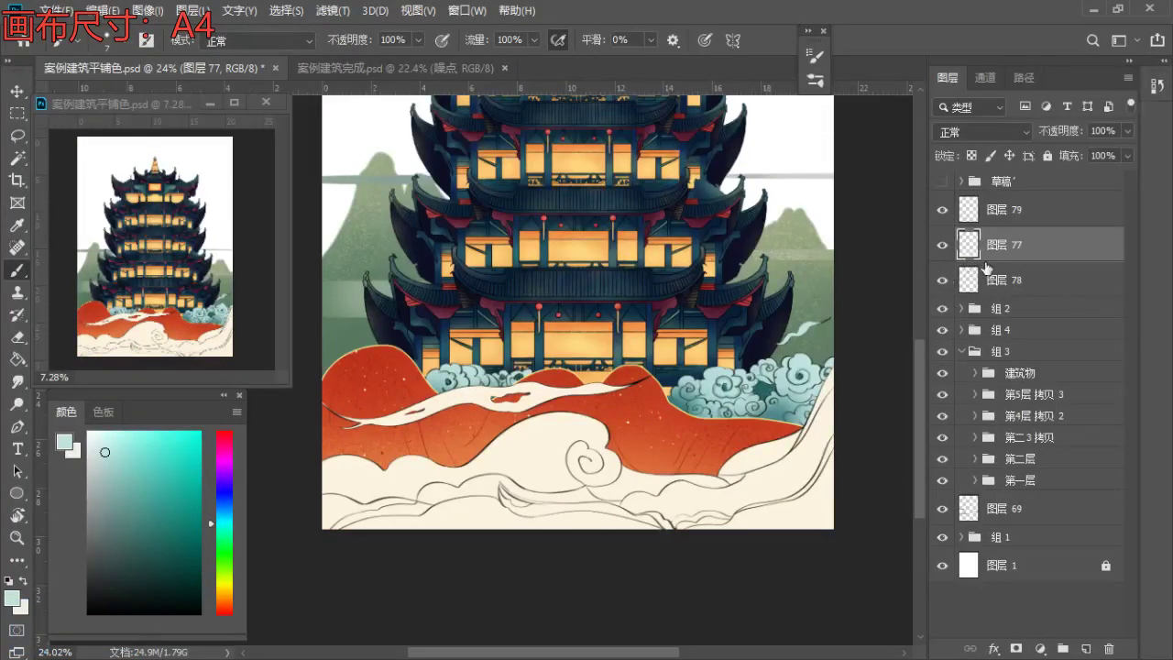
# - Select the painted area of 图层 77, refill the waves and ribbon with a warmer cream, and deselect
pyautogui.keyDown('ctrl'); pyautogui.click(967, 244); pyautogui.keyUp('ctrl')
pyautogui.moveTo(223, 549); pyautogui.dragTo(223, 584)
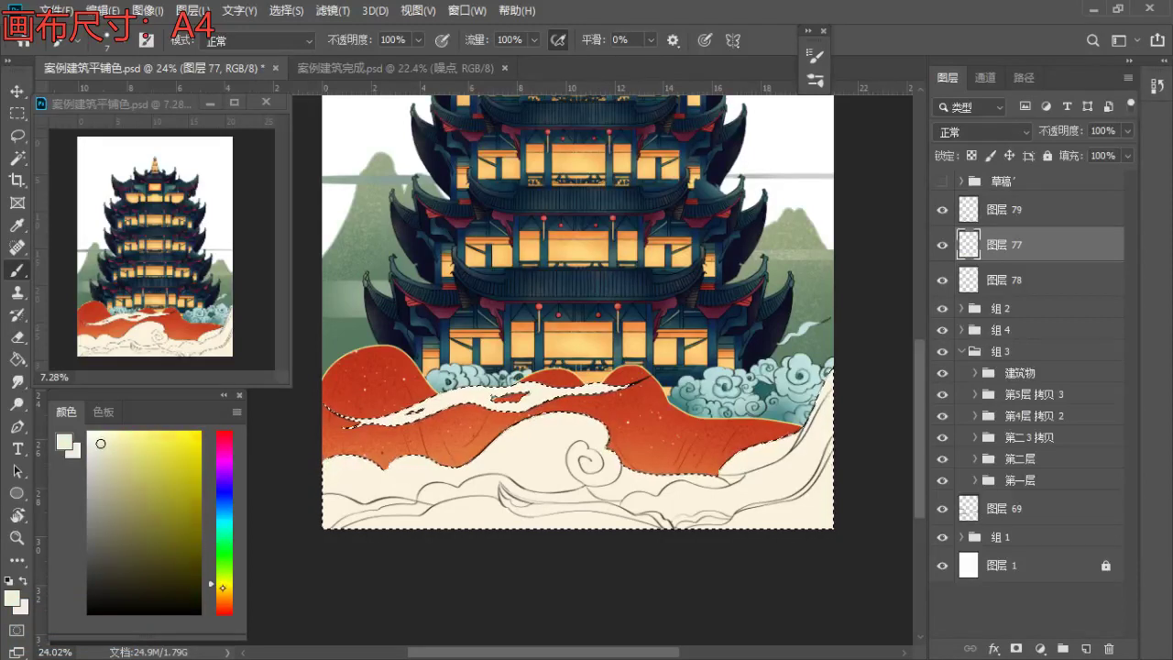
pyautogui.click(221, 592)
pyautogui.hotkey('alt', 'Delete')
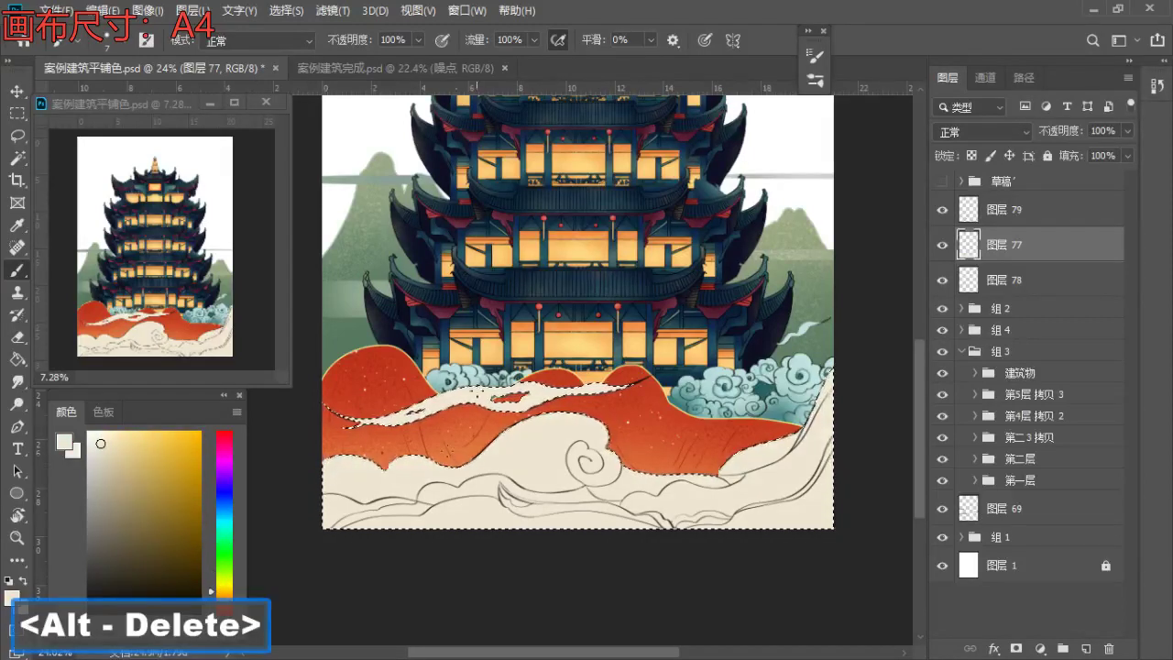
pyautogui.click(105, 438)
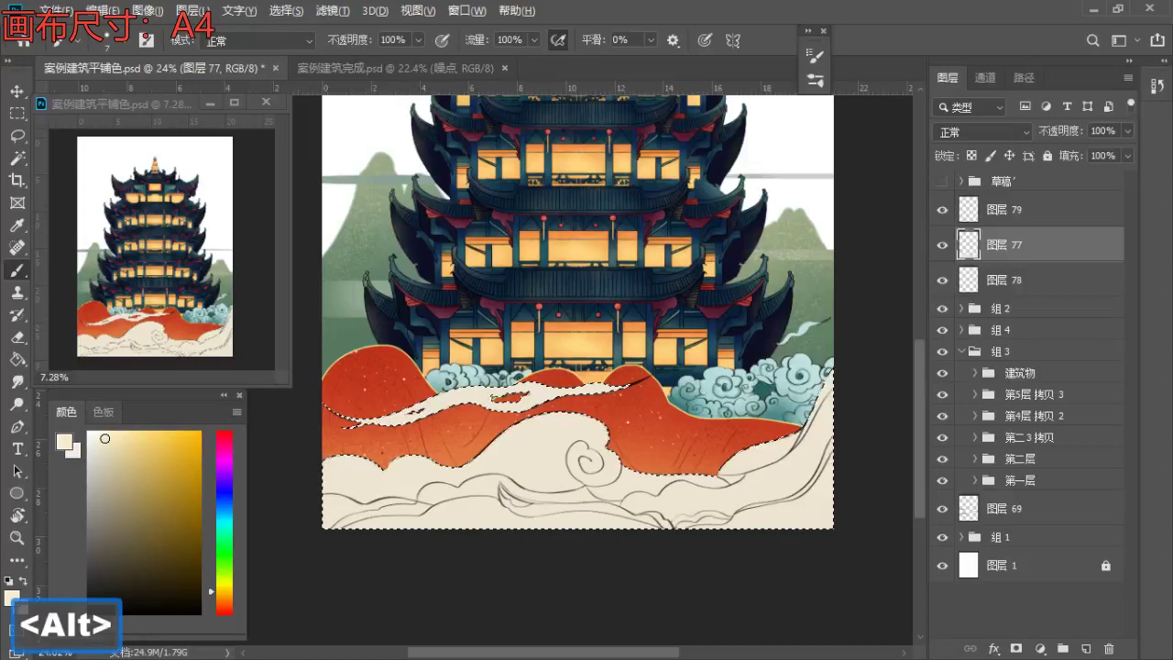
pyautogui.hotkey('alt', 'Delete')
pyautogui.hotkey('ctrl', 'd')
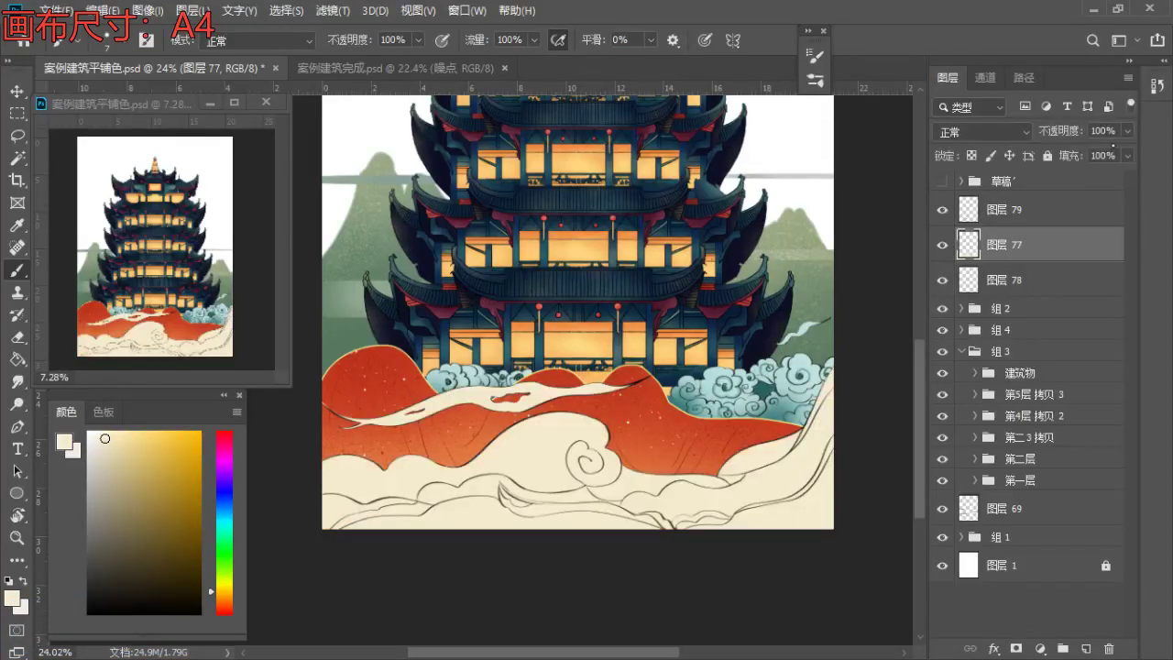
# - Lower 图层 77 to 46% opacity, select its painted area, and add a new layer above with the selection edges hidden
pyautogui.moveTo(1125, 151); pyautogui.dragTo(1084, 152)
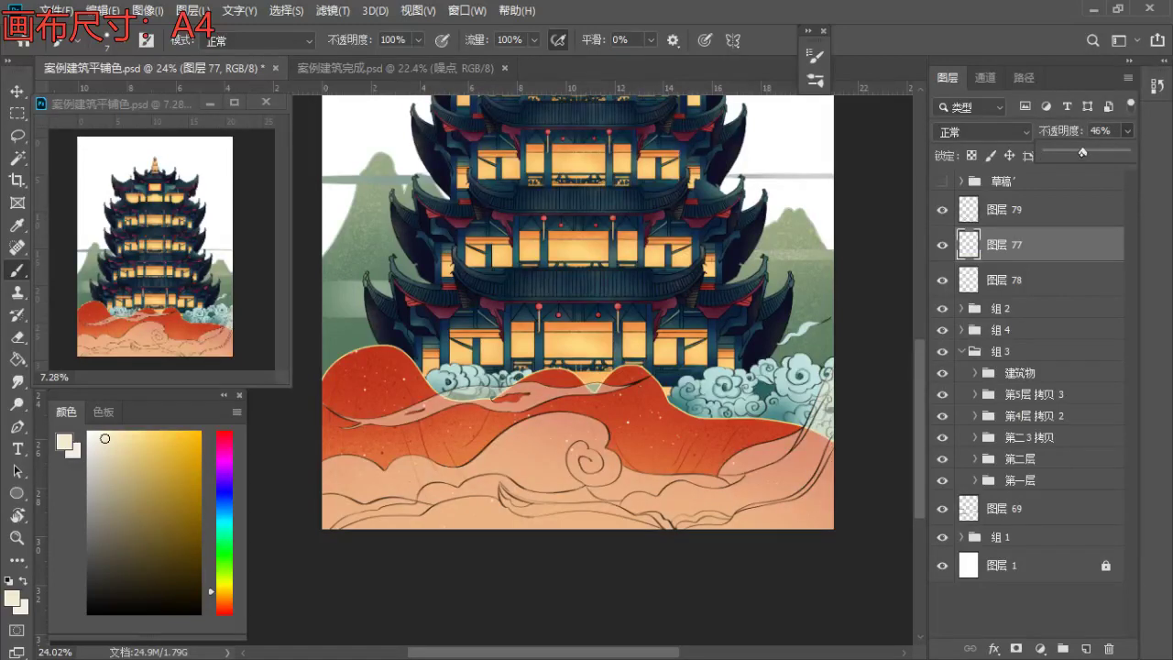
pyautogui.keyDown('ctrl'); pyautogui.click(969, 243); pyautogui.keyUp('ctrl')
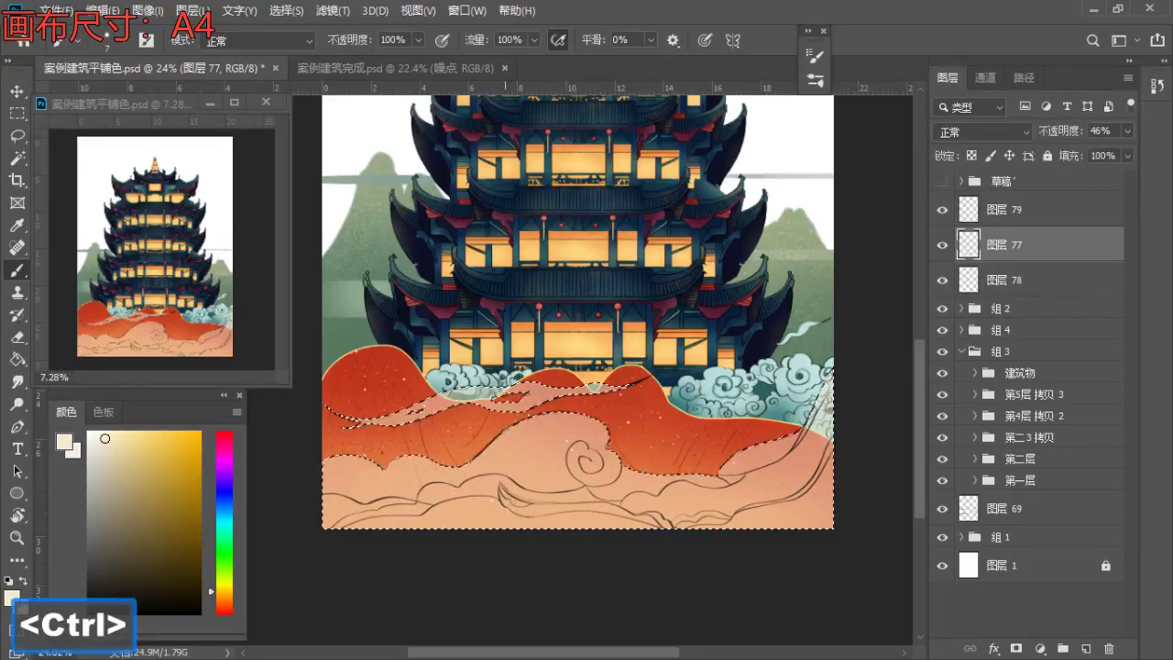
pyautogui.click(1086, 649)
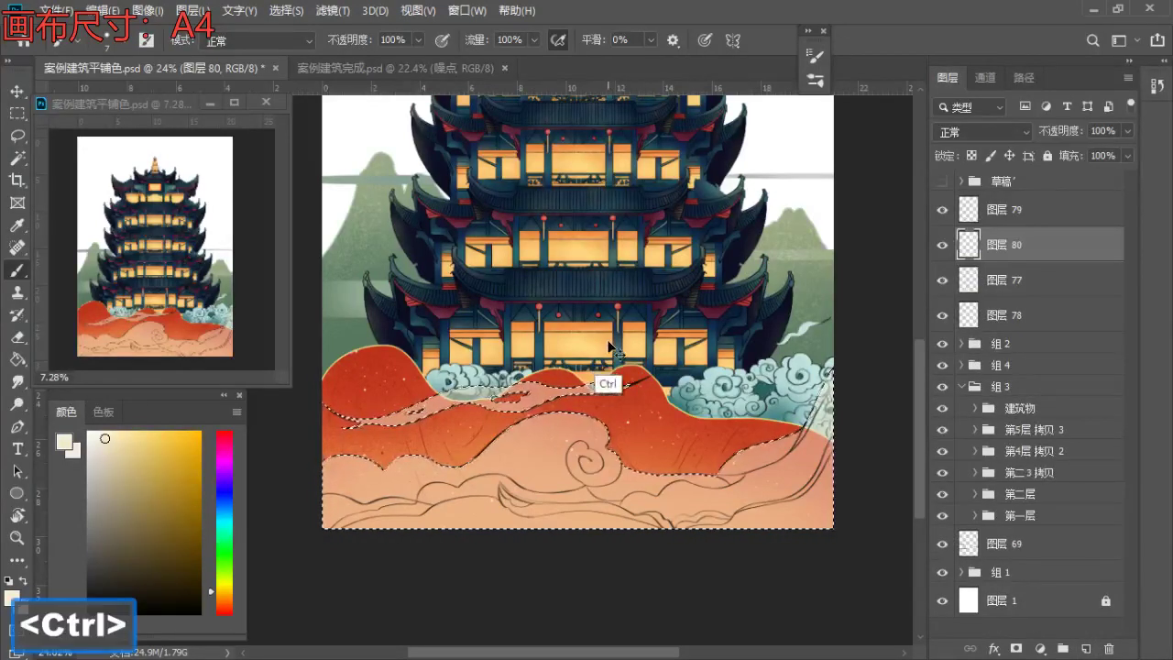
pyautogui.hotkey('ctrl', 'h')
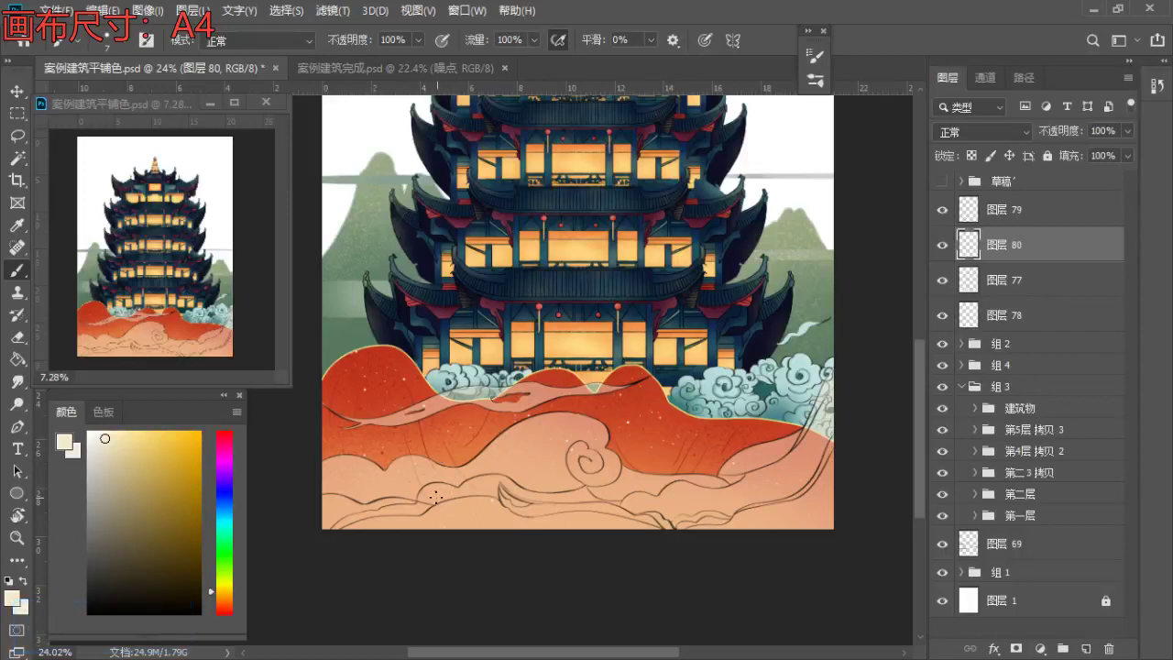
# - Choose a lighter, nearly white cream as the brush colour
pyautogui.press('z')
pyautogui.moveTo(344, 483); pyautogui.dragTo(388, 512)
pyautogui.press('space')
pyautogui.moveTo(389, 511); pyautogui.dragTo(412, 483)
pyautogui.press('b')
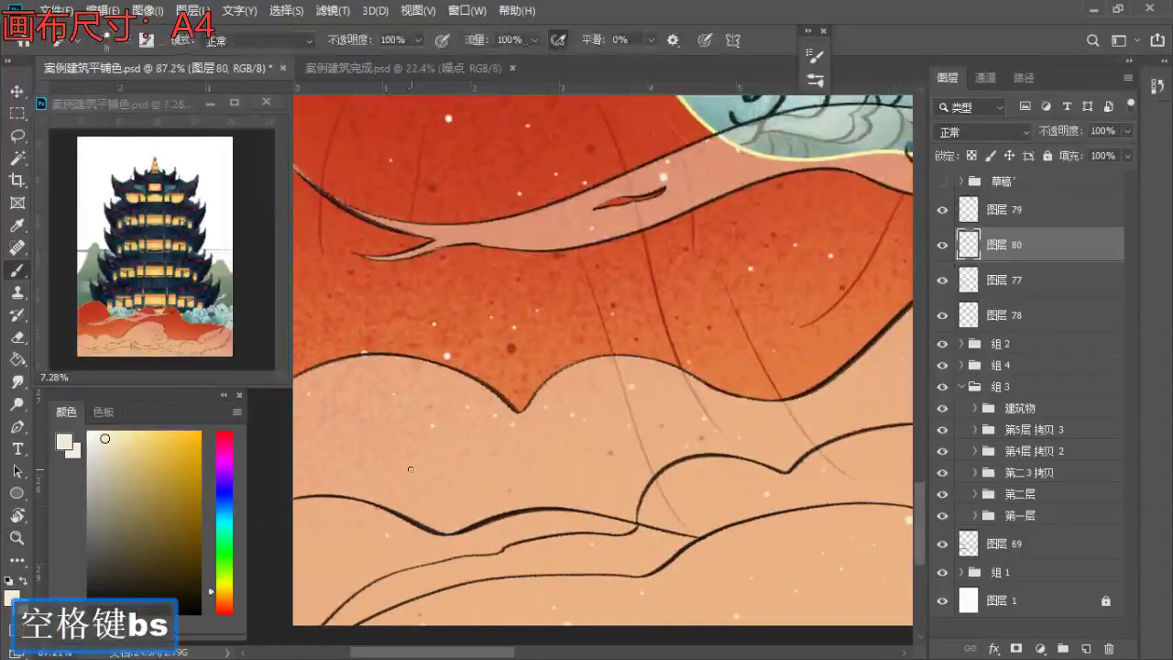
pyautogui.moveTo(232, 585); pyautogui.dragTo(226, 590)
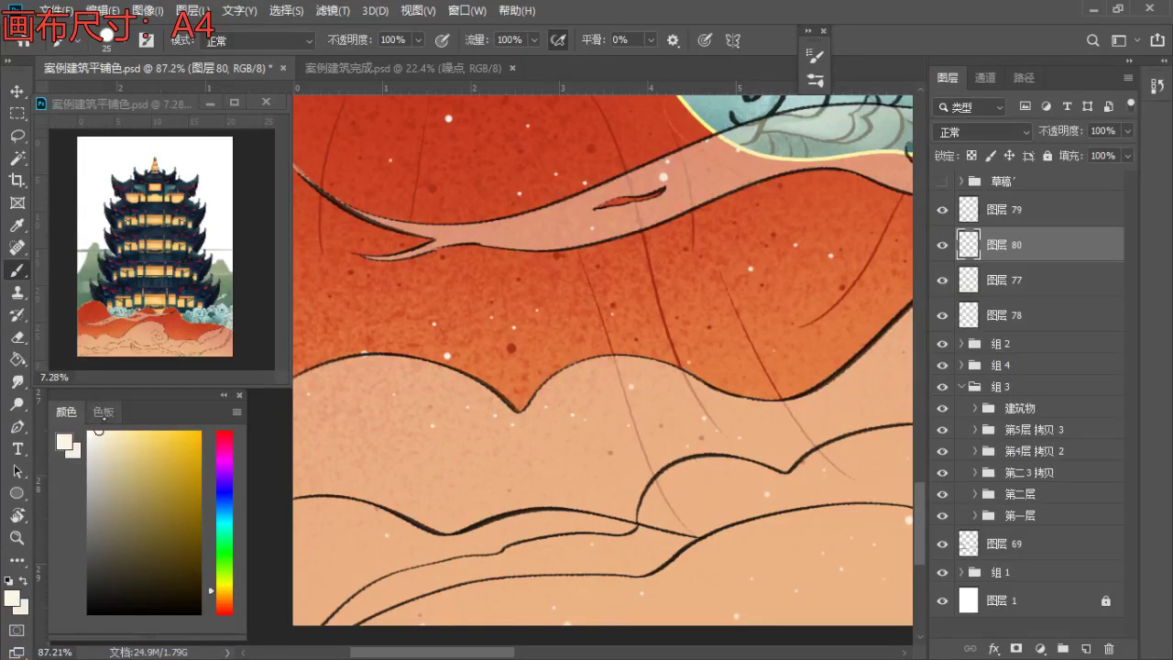
# - Enlarge the brush and paint the whole ribbon across the red hills with the light cream on 图层 80
pyautogui.press('z')
pyautogui.moveTo(485, 298); pyautogui.dragTo(418, 328)
pyautogui.press('space')
pyautogui.moveTo(429, 385); pyautogui.dragTo(466, 351)
pyautogui.moveTo(474, 286); pyautogui.dragTo(526, 323)
pyautogui.press('space')
pyautogui.moveTo(584, 272); pyautogui.dragTo(451, 357)
pyautogui.press('b')
pyautogui.press('s')
pyautogui.press('s')
pyautogui.press('s')
pyautogui.press('s')
pyautogui.press('s')
pyautogui.press('s')
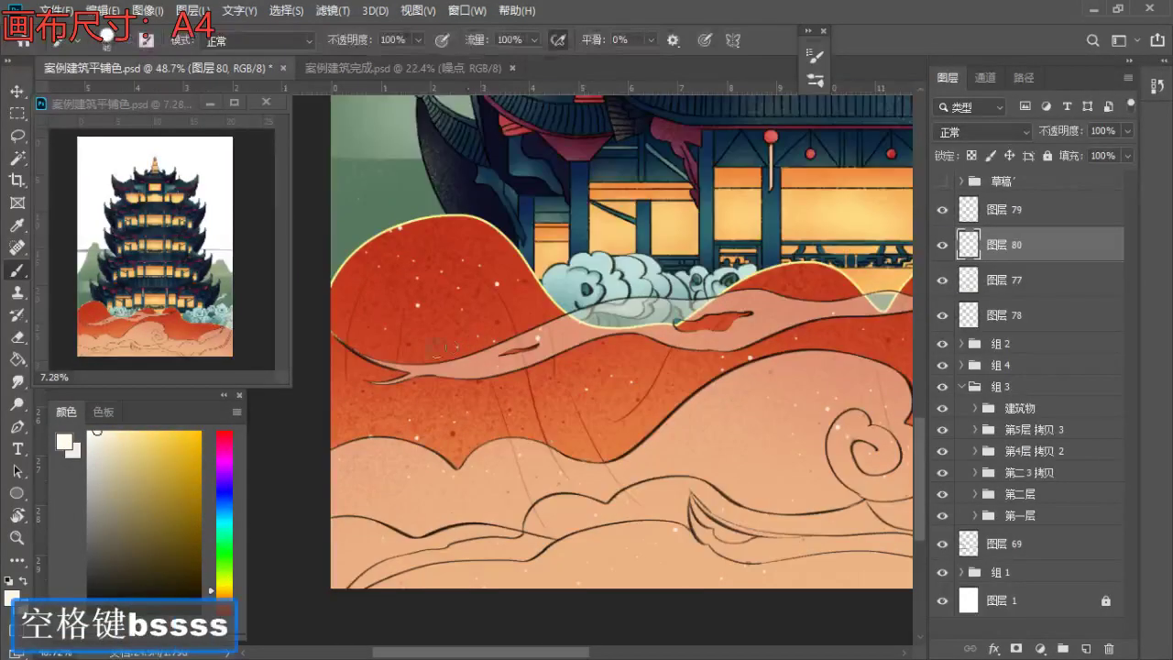
pyautogui.press('s')
pyautogui.moveTo(359, 352)
pyautogui.mouseDown()
pyautogui.moveTo(469, 344)
pyautogui.moveTo(334, 385)
pyautogui.moveTo(319, 336)
pyautogui.moveTo(481, 356)
pyautogui.moveTo(465, 375)
pyautogui.moveTo(587, 319)
pyautogui.moveTo(490, 356)
pyautogui.moveTo(559, 330)
pyautogui.moveTo(514, 361)
pyautogui.moveTo(541, 355)
pyautogui.moveTo(557, 376)
pyautogui.moveTo(651, 357)
pyautogui.moveTo(697, 369)
pyautogui.moveTo(731, 350)
pyautogui.moveTo(672, 334)
pyautogui.moveTo(715, 345)
pyautogui.moveTo(820, 331)
pyautogui.moveTo(843, 341)
pyautogui.moveTo(475, 386)
pyautogui.moveTo(527, 379)
pyautogui.moveTo(482, 437)
pyautogui.mouseUp()
pyautogui.press('space')
pyautogui.press('s')
pyautogui.press('s')
pyautogui.press('space')
# - Try a light cream edge band beneath the first wave crest with a 50 px brush
pyautogui.press('z')
pyautogui.click(518, 384)
pyautogui.press('space')
pyautogui.moveTo(546, 493); pyautogui.dragTo(612, 493)
pyautogui.press('space')
pyautogui.moveTo(368, 480); pyautogui.dragTo(464, 464)
pyautogui.moveTo(384, 438); pyautogui.dragTo(423, 438)
pyautogui.press('b')
pyautogui.press('a')
pyautogui.press('a')
pyautogui.press('a')
pyautogui.moveTo(342, 403); pyautogui.dragTo(617, 407)
pyautogui.hotkey('ctrl', 'z')
pyautogui.moveTo(392, 389); pyautogui.dragTo(586, 408)
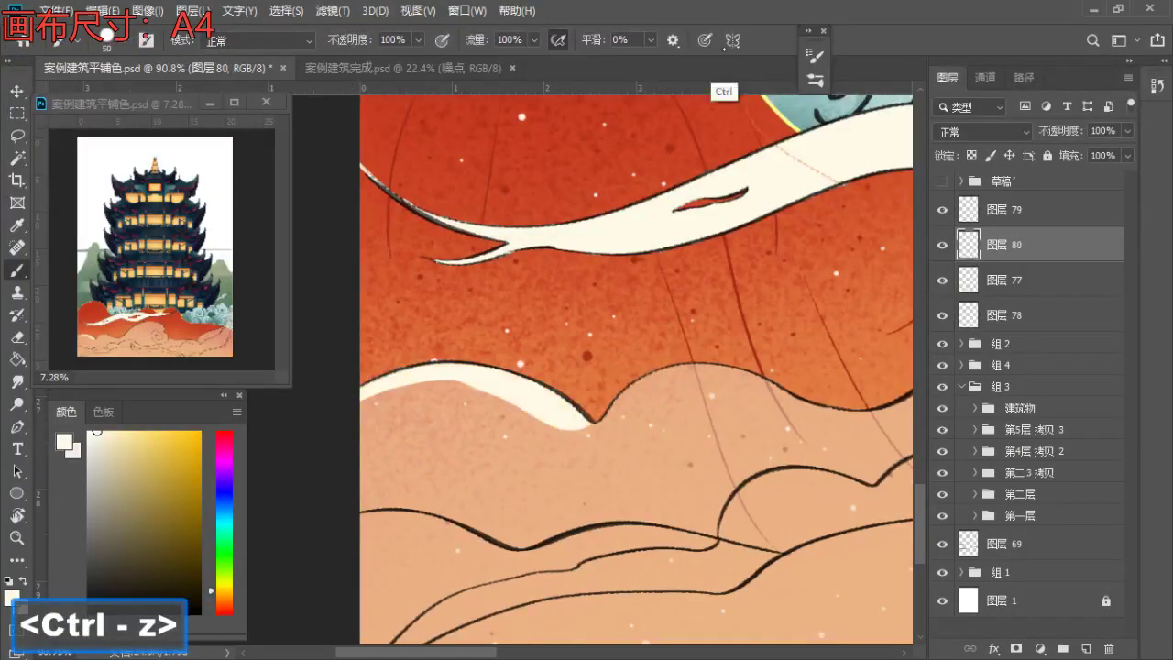
pyautogui.hotkey('ctrl', 'z')
# - Set brush smoothing to 12% and paint a light cream band along the first wave crest's upper edge
pyautogui.click(650, 39)
pyautogui.moveTo(651, 60); pyautogui.dragTo(661, 60)
pyautogui.moveTo(362, 377); pyautogui.dragTo(620, 404)
pyautogui.press('z')
pyautogui.moveTo(489, 372); pyautogui.dragTo(434, 374)
pyautogui.press('space')
pyautogui.moveTo(509, 356); pyautogui.dragTo(404, 398)
pyautogui.press('b')
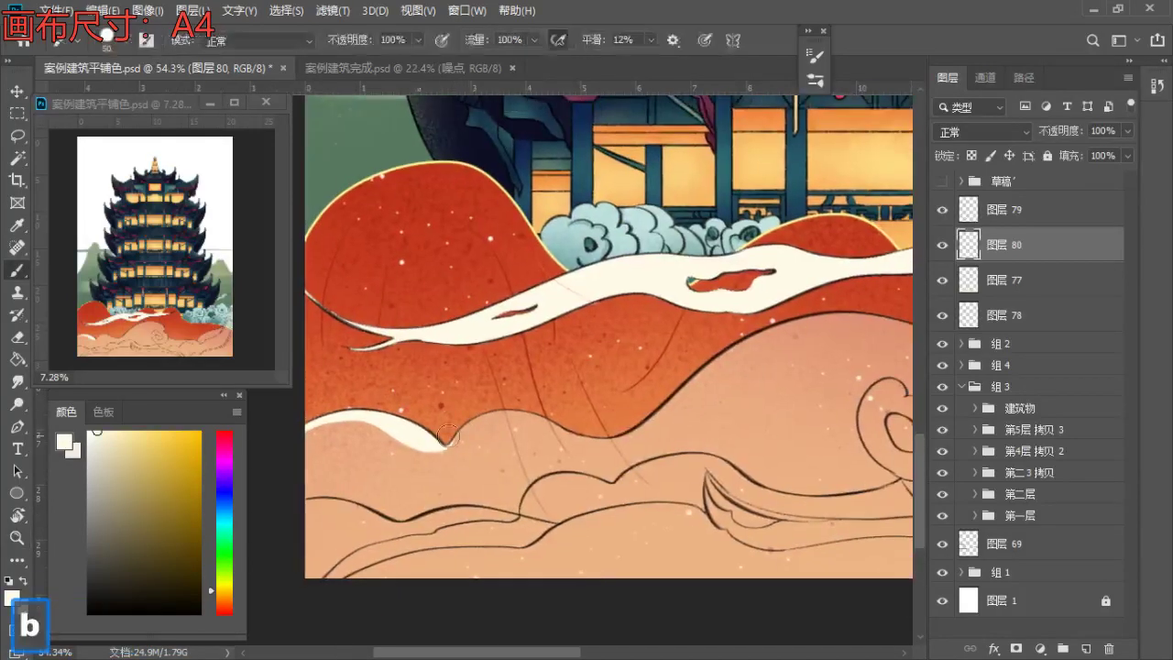
# - Continue the light cream band along the upper edge of the second wave crest
pyautogui.hotkey('ctrl', 'z')
pyautogui.moveTo(445, 436); pyautogui.dragTo(570, 427)
pyautogui.press('space')
pyautogui.moveTo(635, 396); pyautogui.dragTo(475, 444)
# - Paint the light cream band up the large wave's left slope to its top, redoing the stroke until it is smooth
pyautogui.moveTo(412, 480)
pyautogui.mouseDown()
pyautogui.moveTo(445, 487)
pyautogui.moveTo(633, 374)
pyautogui.mouseUp()
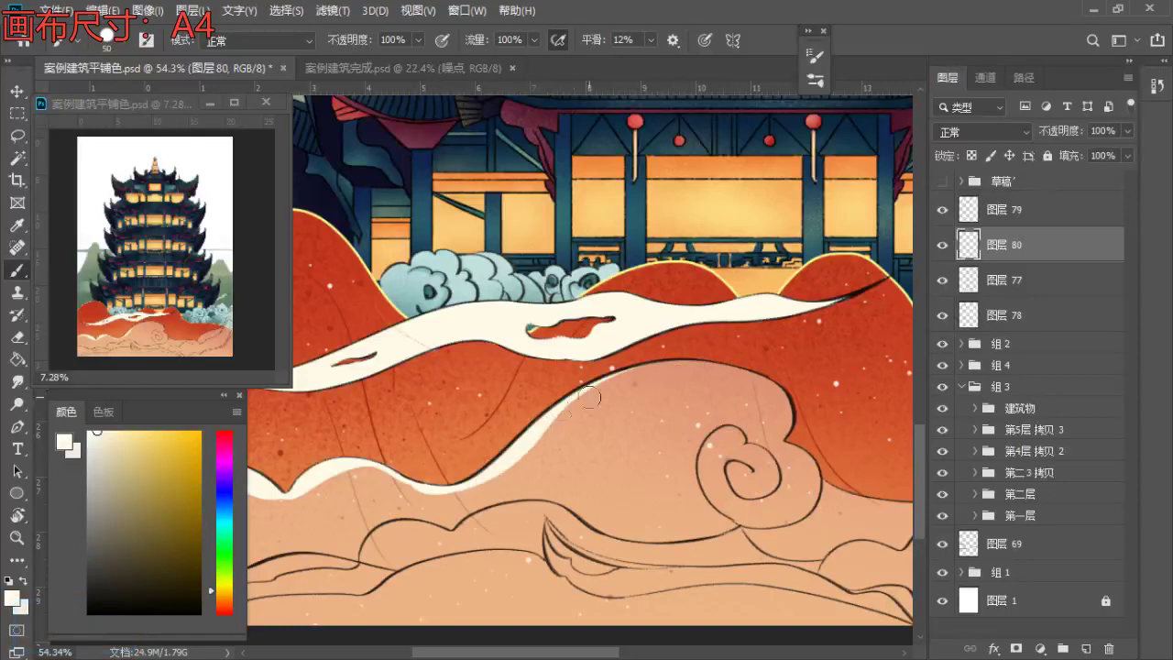
pyautogui.hotkey('ctrl', 'z')
pyautogui.hotkey('ctrl', 'z')
pyautogui.moveTo(405, 480)
pyautogui.mouseDown()
pyautogui.moveTo(478, 476)
pyautogui.moveTo(591, 368)
pyautogui.mouseUp()
pyautogui.hotkey('ctrl', 'z')
pyautogui.press('space')
pyautogui.moveTo(539, 425)
pyautogui.mouseDown()
pyautogui.moveTo(580, 393)
pyautogui.moveTo(508, 404)
pyautogui.mouseUp()
pyautogui.moveTo(468, 449); pyautogui.dragTo(689, 405)
pyautogui.hotkey('ctrl', 'z')
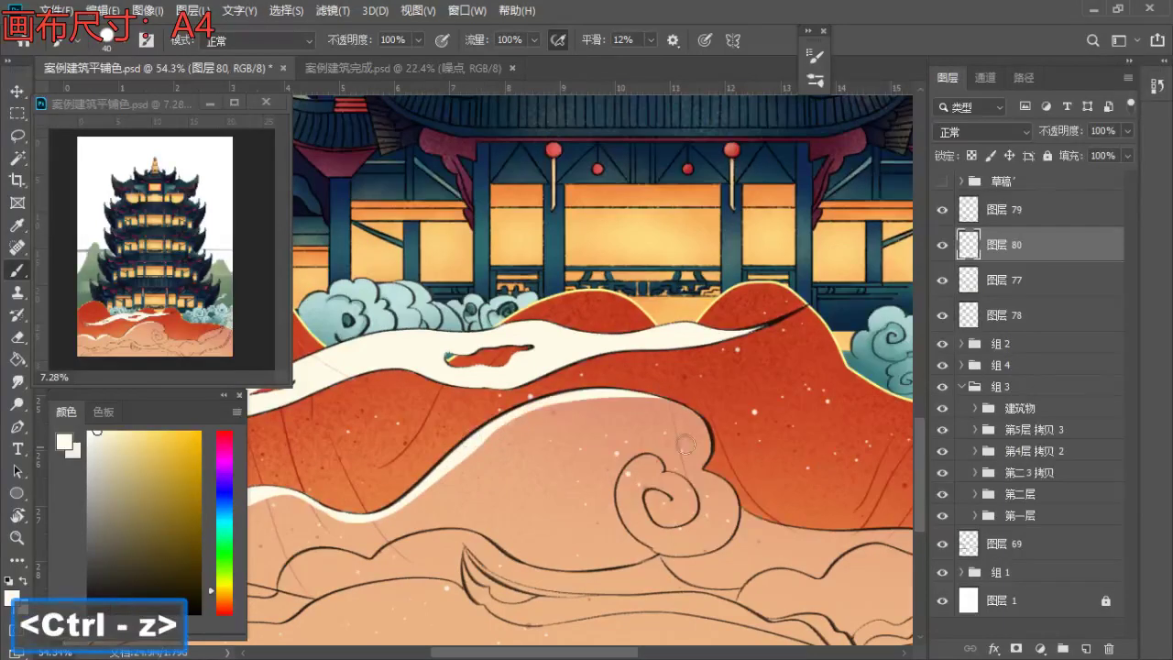
# - Even out the light cream band in the dip before the large wave with a 20 px brush
pyautogui.press('z')
pyautogui.moveTo(460, 453); pyautogui.dragTo(614, 416)
pyautogui.press('space')
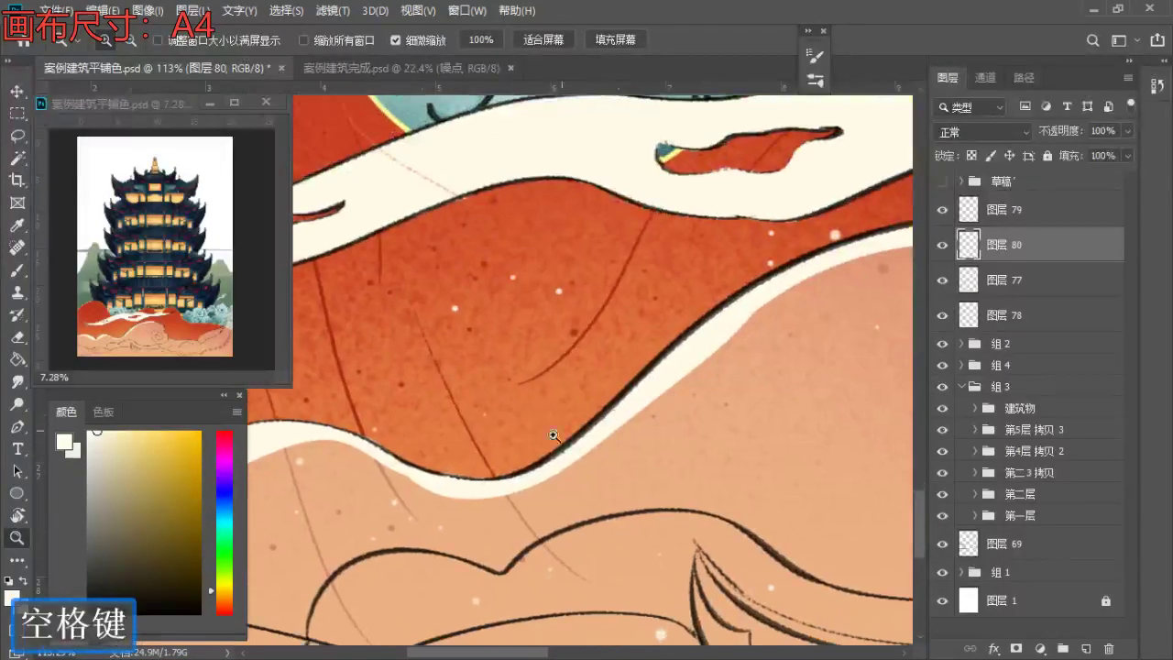
pyautogui.scroll(1, 374, 431)
pyautogui.press('b')
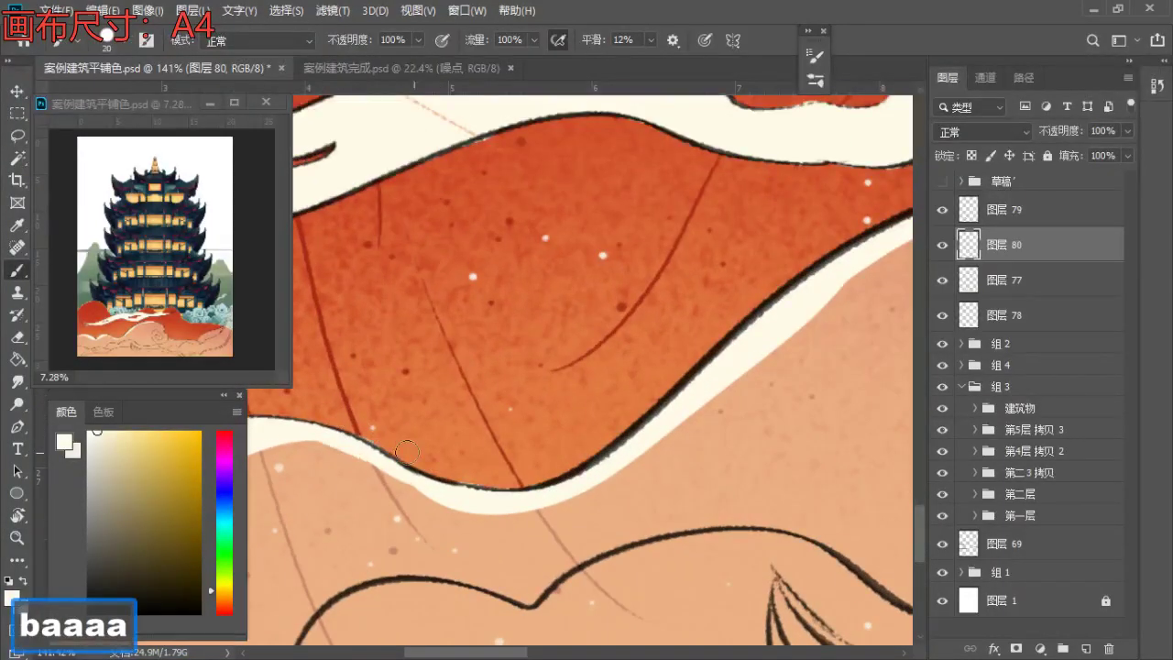
pyautogui.hotkey('ctrl', 'z')
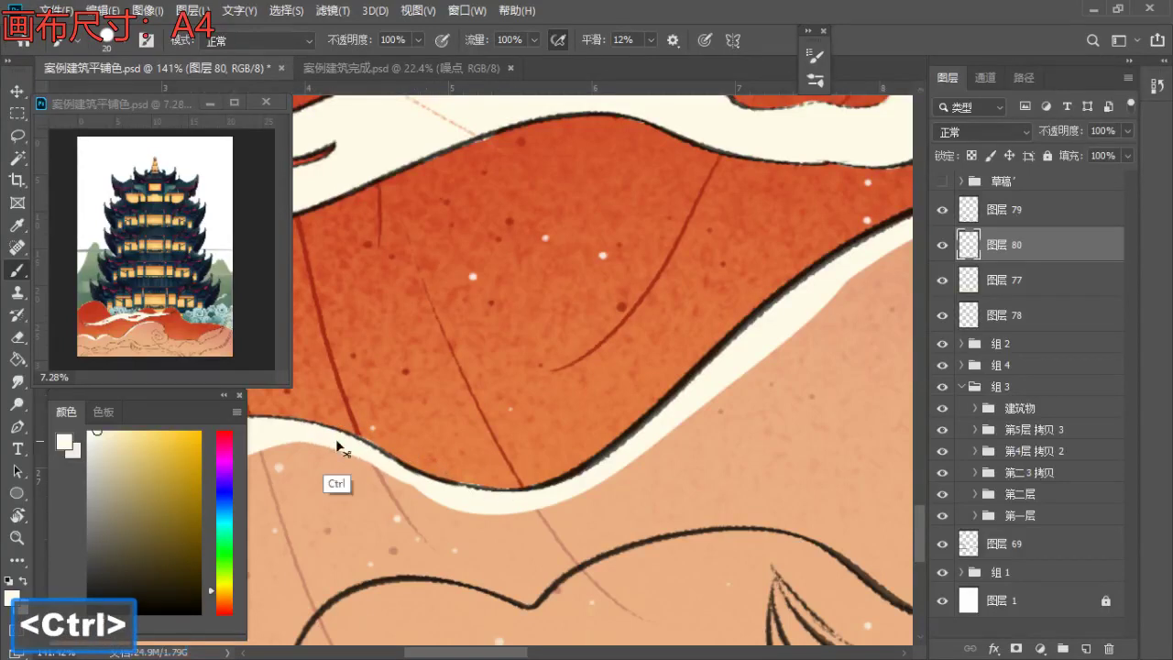
pyautogui.hotkey('ctrl', 'z')
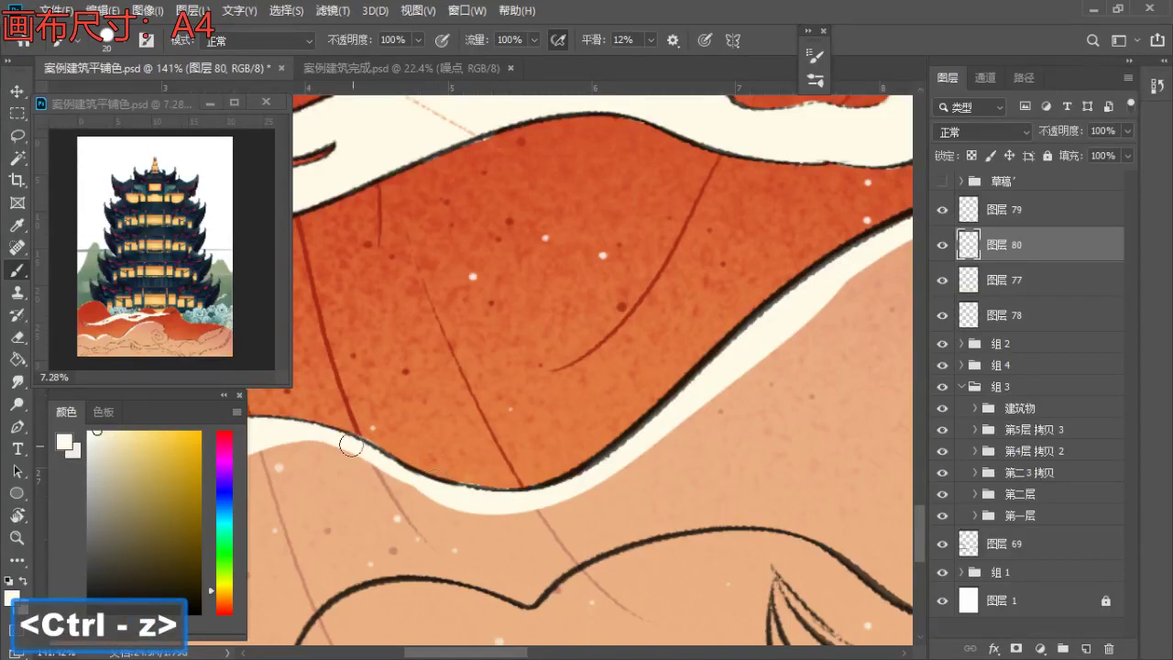
pyautogui.moveTo(368, 455); pyautogui.dragTo(495, 488)
# - Try a wider brush stroke extending the light cream band over the top of the large wave
pyautogui.press('z')
pyautogui.moveTo(411, 426); pyautogui.dragTo(280, 447)
pyautogui.press('space')
pyautogui.moveTo(429, 401)
pyautogui.mouseDown()
pyautogui.moveTo(397, 445)
pyautogui.moveTo(419, 406)
pyautogui.mouseUp()
pyautogui.press('space')
pyautogui.moveTo(592, 379)
pyautogui.mouseDown()
pyautogui.moveTo(660, 406)
pyautogui.moveTo(467, 321)
pyautogui.mouseUp()
pyautogui.press('b')
pyautogui.press('s')
pyautogui.press('s')
pyautogui.moveTo(394, 242); pyautogui.dragTo(502, 376)
pyautogui.hotkey('ctrl', 'z')
# - Extend the light cream band over the large wave's top and down its right shoulder with a 30 px brush
pyautogui.press('z')
pyautogui.moveTo(526, 275); pyautogui.dragTo(496, 292)
pyautogui.press('space')
pyautogui.moveTo(496, 293); pyautogui.dragTo(567, 316)
pyautogui.press('b')
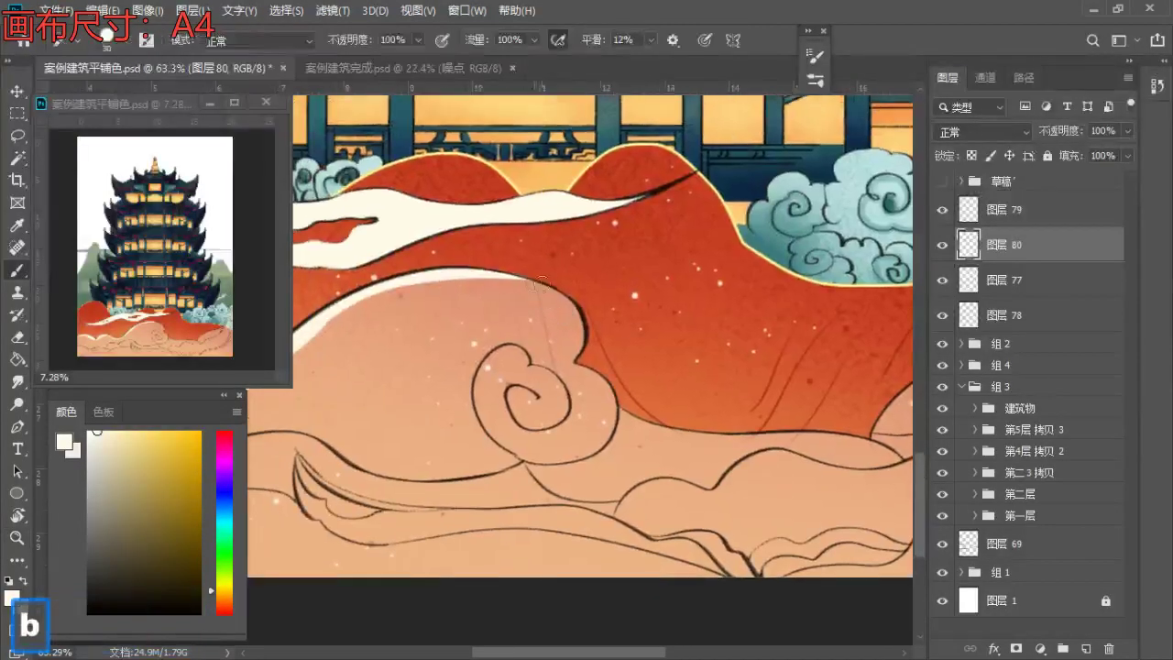
pyautogui.hotkey('ctrl', 'z')
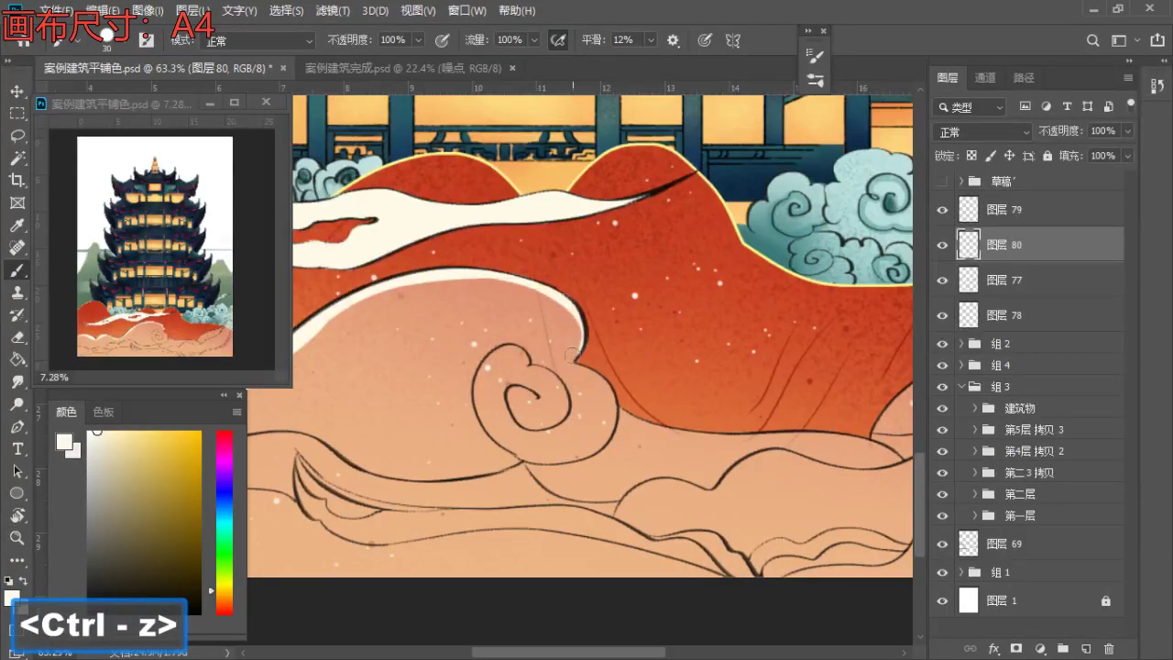
pyautogui.moveTo(570, 339); pyautogui.dragTo(611, 286)
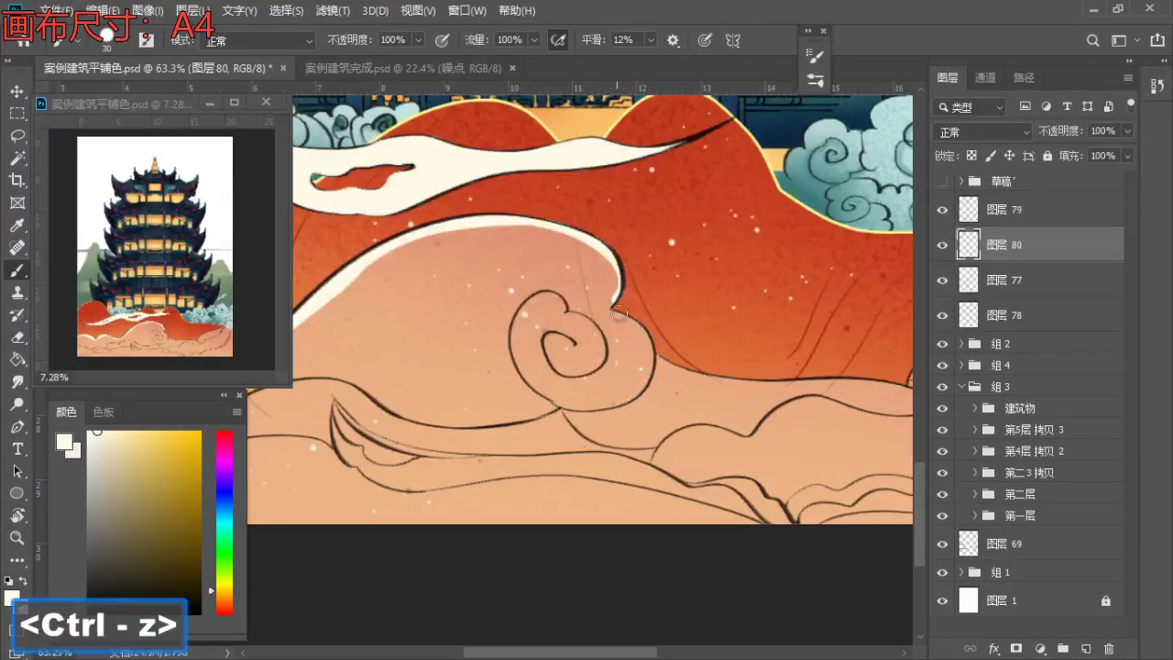
# - Paint a light cream band down the outer edge of the curl's rounded lobe to its underside, redoing uneven strokes
pyautogui.press('a')
pyautogui.press('a')
pyautogui.moveTo(653, 348)
pyautogui.mouseDown()
pyautogui.moveTo(589, 405)
pyautogui.moveTo(702, 450)
pyautogui.mouseUp()
pyautogui.hotkey('ctrl', 'z')
pyautogui.hotkey('ctrl', 'z')
pyautogui.press('z')
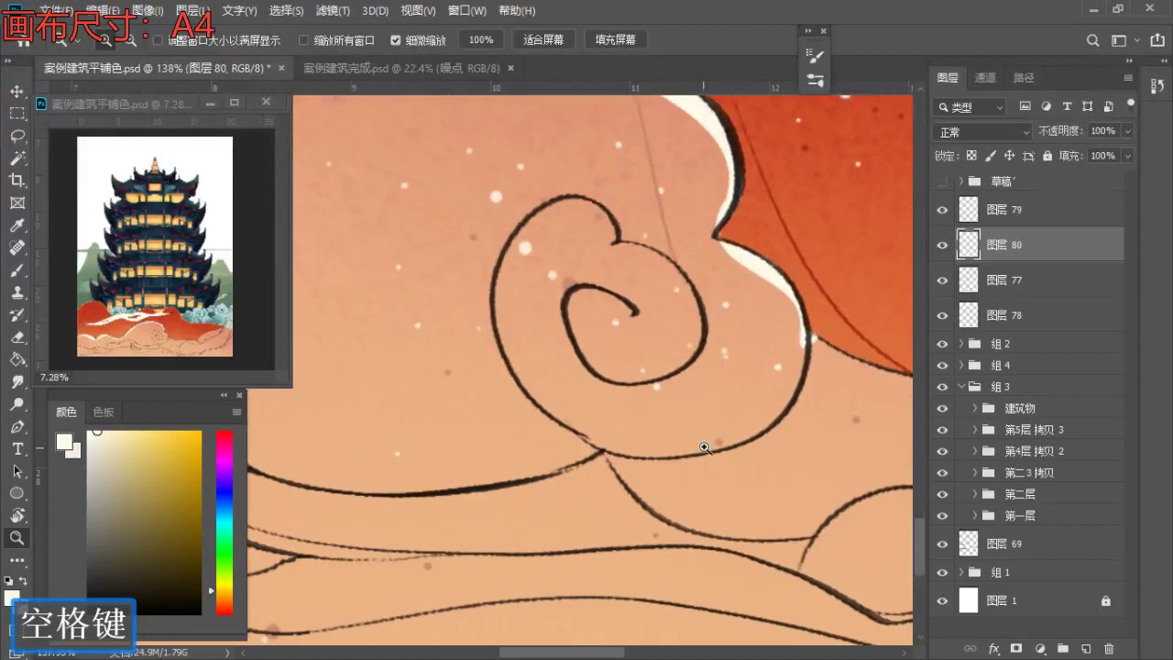
pyautogui.press('b')
pyautogui.hotkey('ctrl', 'z')
pyautogui.moveTo(807, 322)
pyautogui.mouseDown()
pyautogui.moveTo(726, 441)
pyautogui.moveTo(738, 441)
pyautogui.moveTo(694, 449)
pyautogui.mouseUp()
# - Paint light cream along the curl's innermost spiral line with a 15 px brush, redoing strokes until the edge is smooth
pyautogui.moveTo(634, 313)
pyautogui.mouseDown()
pyautogui.moveTo(583, 291)
pyautogui.moveTo(597, 377)
pyautogui.mouseUp()
pyautogui.hotkey('ctrl', 'z')
pyautogui.press('a')
pyautogui.moveTo(633, 312); pyautogui.dragTo(600, 377)
pyautogui.hotkey('ctrl', 'z')
pyautogui.press(']')
pyautogui.moveTo(632, 307)
pyautogui.mouseDown()
pyautogui.moveTo(629, 394)
pyautogui.moveTo(706, 341)
pyautogui.mouseUp()
pyautogui.hotkey('ctrl', 'z')
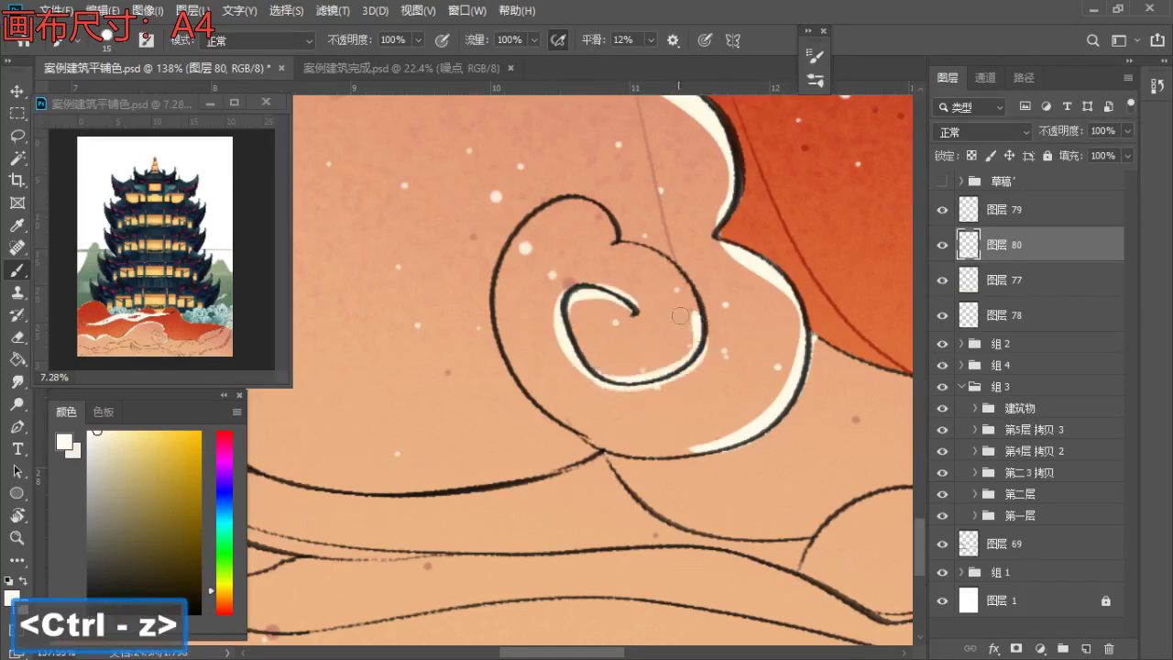
# - Extend the light cream edging from the curl's inner spiral around its next turn
pyautogui.press('t')
pyautogui.press('r')
pyautogui.moveTo(751, 280); pyautogui.dragTo(385, 521)
pyautogui.press('space')
pyautogui.moveTo(706, 396); pyautogui.dragTo(537, 335)
pyautogui.moveTo(585, 438)
pyautogui.mouseDown()
pyautogui.moveTo(662, 346)
pyautogui.moveTo(633, 241)
pyautogui.moveTo(665, 283)
pyautogui.mouseUp()
pyautogui.press('b')
pyautogui.moveTo(555, 369); pyautogui.dragTo(645, 471)
pyautogui.hotkey('ctrl', 'z')
# - Continue the light cream edging along the spiral to the notch and around the hooked bend beyond it
pyautogui.press('r')
pyautogui.moveTo(634, 400)
pyautogui.mouseDown()
pyautogui.moveTo(486, 594)
pyautogui.moveTo(394, 495)
pyautogui.mouseUp()
pyautogui.press('space')
pyautogui.moveTo(479, 479); pyautogui.dragTo(606, 284)
pyautogui.press('b')
pyautogui.moveTo(446, 265); pyautogui.dragTo(530, 376)
pyautogui.hotkey('ctrl', 'z')
pyautogui.moveTo(443, 286)
pyautogui.mouseDown()
pyautogui.moveTo(513, 365)
pyautogui.moveTo(597, 426)
pyautogui.mouseUp()
pyautogui.hotkey('ctrl', 'z')
pyautogui.moveTo(509, 372); pyautogui.dragTo(578, 415)
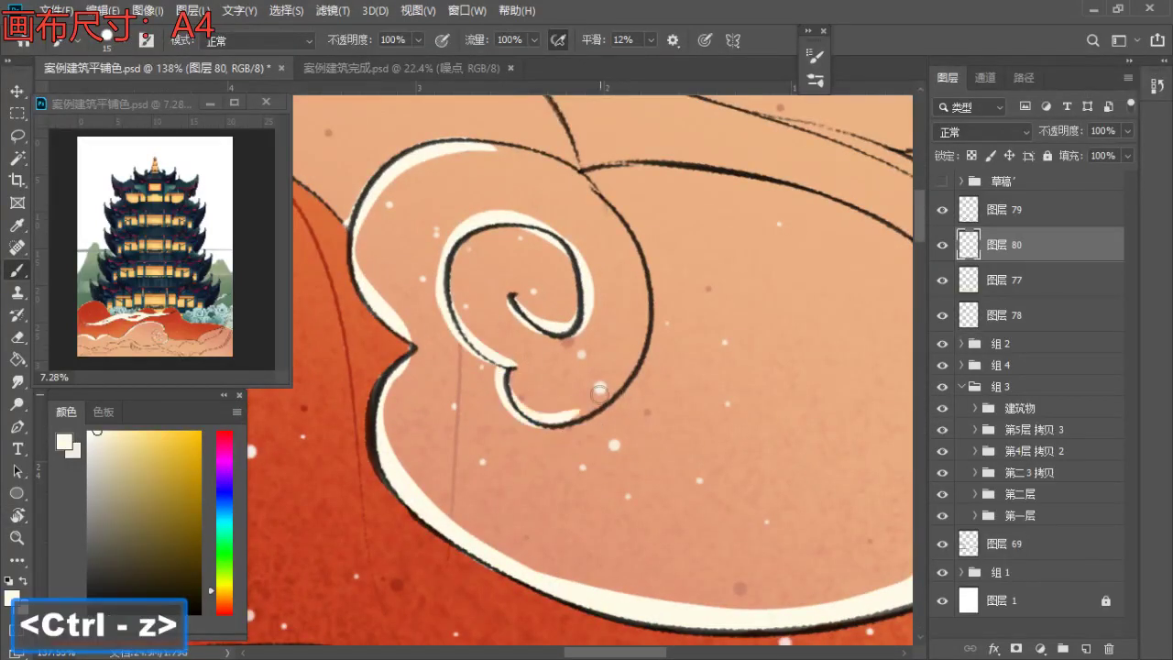
# - Carry the light cream edging from the hooked bend along the curl's remaining outer curve
pyautogui.press('r')
pyautogui.moveTo(600, 276)
pyautogui.mouseDown()
pyautogui.moveTo(637, 491)
pyautogui.moveTo(445, 424)
pyautogui.moveTo(481, 531)
pyautogui.mouseUp()
pyautogui.press('b')
pyautogui.hotkey('ctrl', 'z')
pyautogui.moveTo(406, 409); pyautogui.dragTo(592, 558)
# - Paint a light cream band down the wave slope beside the curl, just beneath the red hill
pyautogui.press('r')
pyautogui.moveTo(449, 268)
pyautogui.mouseDown()
pyautogui.moveTo(555, 445)
pyautogui.moveTo(510, 468)
pyautogui.mouseUp()
pyautogui.press('space')
pyautogui.moveTo(591, 348)
pyautogui.mouseDown()
pyautogui.moveTo(490, 207)
pyautogui.moveTo(392, 271)
pyautogui.mouseUp()
pyautogui.press('space')
pyautogui.moveTo(333, 455); pyautogui.dragTo(431, 377)
pyautogui.press('b')
pyautogui.press('z')
pyautogui.moveTo(558, 333)
pyautogui.mouseDown()
pyautogui.moveTo(425, 363)
pyautogui.moveTo(445, 375)
pyautogui.mouseUp()
pyautogui.press('space')
pyautogui.moveTo(586, 365)
pyautogui.mouseDown()
pyautogui.moveTo(641, 409)
pyautogui.moveTo(482, 402)
pyautogui.mouseUp()
pyautogui.press('space')
pyautogui.press('b')
pyautogui.moveTo(365, 345); pyautogui.dragTo(538, 428)
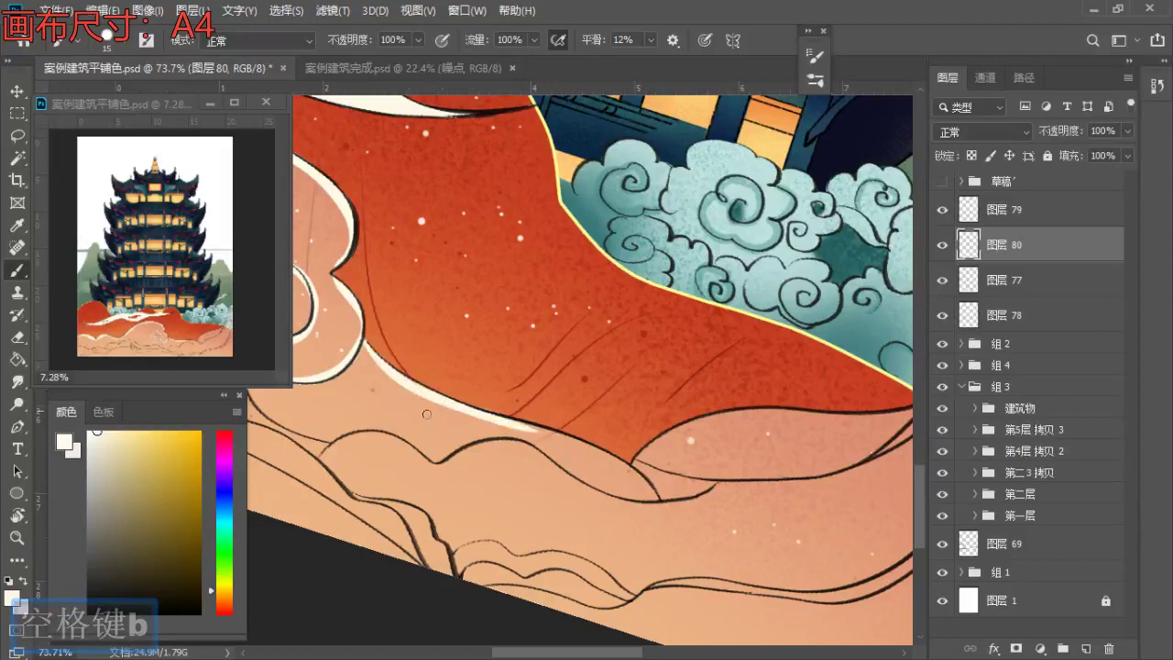
# - Extend the slope's light cream band into the dip before the right-hand wave and erase the excess paint at its end
pyautogui.hotkey('ctrl', 'z')
pyautogui.moveTo(364, 343); pyautogui.dragTo(682, 519)
pyautogui.hotkey('ctrl', 'z')
pyautogui.moveTo(516, 419)
pyautogui.mouseDown()
pyautogui.moveTo(674, 505)
pyautogui.moveTo(541, 412)
pyautogui.mouseUp()
pyautogui.hotkey('ctrl', 'z')
pyautogui.press('e')
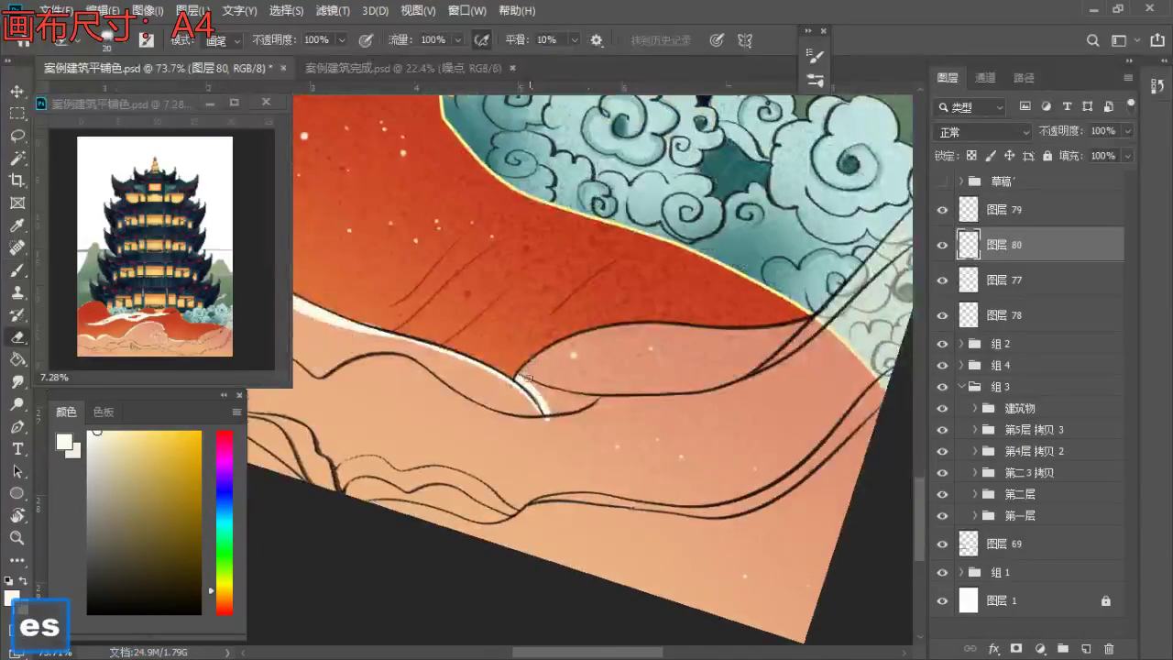
pyautogui.moveTo(626, 407); pyautogui.dragTo(561, 446)
# - Try a light cream band along the top of the right-hand wave with a 20 px brush
pyautogui.press('b')
pyautogui.moveTo(459, 417)
pyautogui.mouseDown()
pyautogui.moveTo(594, 368)
pyautogui.moveTo(689, 374)
pyautogui.mouseUp()
pyautogui.hotkey('ctrl', 'z')
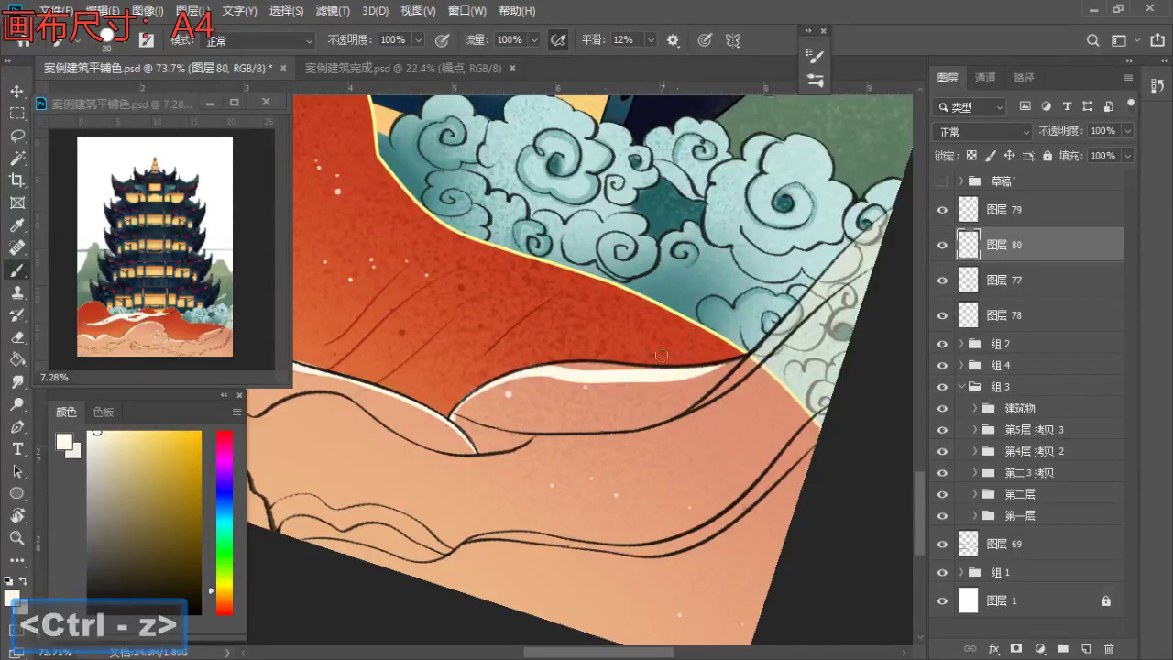
pyautogui.hotkey('ctrl', 'z')
pyautogui.moveTo(452, 420)
pyautogui.mouseDown()
pyautogui.moveTo(515, 373)
pyautogui.moveTo(651, 363)
pyautogui.moveTo(562, 357)
pyautogui.mouseUp()
pyautogui.press('z')
pyautogui.moveTo(560, 358)
pyautogui.mouseDown()
pyautogui.moveTo(523, 426)
pyautogui.moveTo(608, 467)
pyautogui.mouseUp()
pyautogui.press('b')
pyautogui.hotkey('ctrl', 'z')
# - Paint the light cream band along the whole top edge of the right-hand wave with a 25 px brush
pyautogui.press('z')
pyautogui.press('b')
pyautogui.press('s')
pyautogui.moveTo(485, 441); pyautogui.dragTo(678, 415)
pyautogui.hotkey('ctrl', 'z')
pyautogui.moveTo(458, 463); pyautogui.dragTo(746, 403)
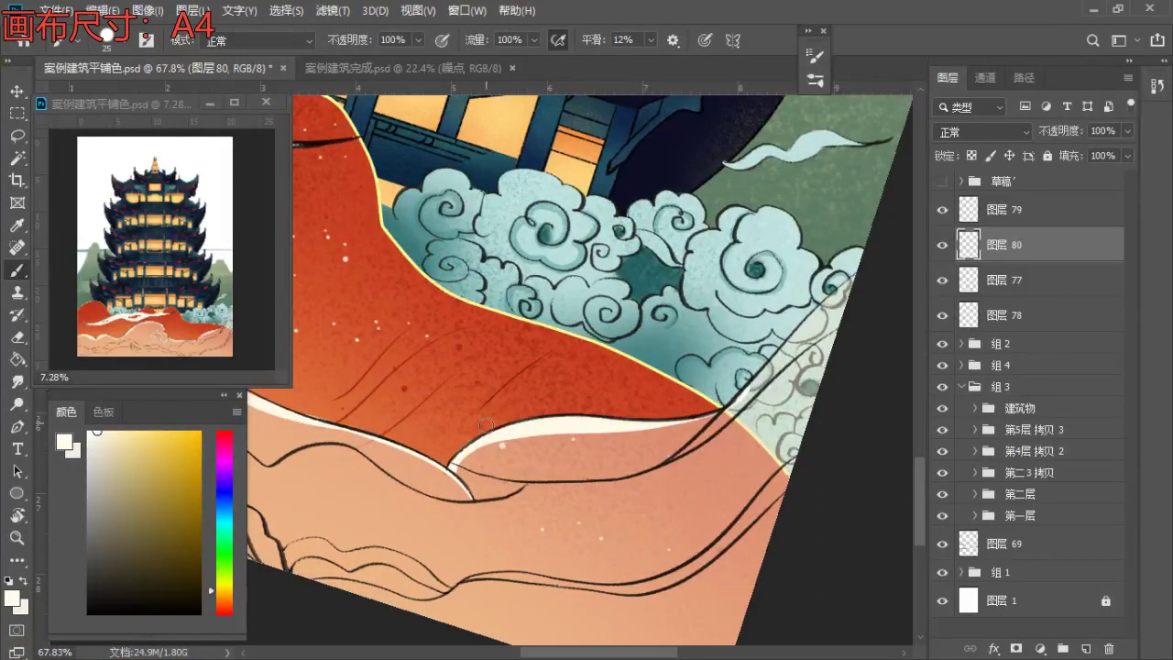
# - Start filling the upper ribbon with light cream where it crosses the clouds at the canvas's right edge
pyautogui.press('z')
pyautogui.moveTo(476, 442); pyautogui.dragTo(454, 440)
pyautogui.press('space')
pyautogui.moveTo(597, 393); pyautogui.dragTo(500, 433)
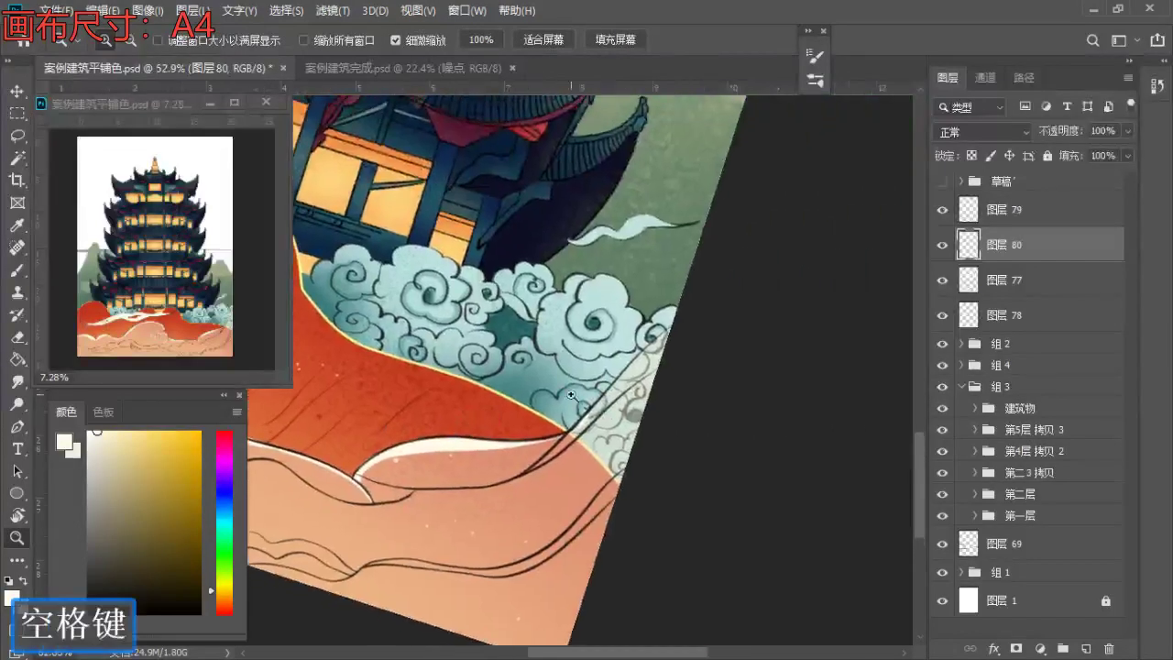
pyautogui.moveTo(550, 404); pyautogui.dragTo(597, 417)
pyautogui.press('e')
pyautogui.press('s')
pyautogui.press('s')
pyautogui.press('b')
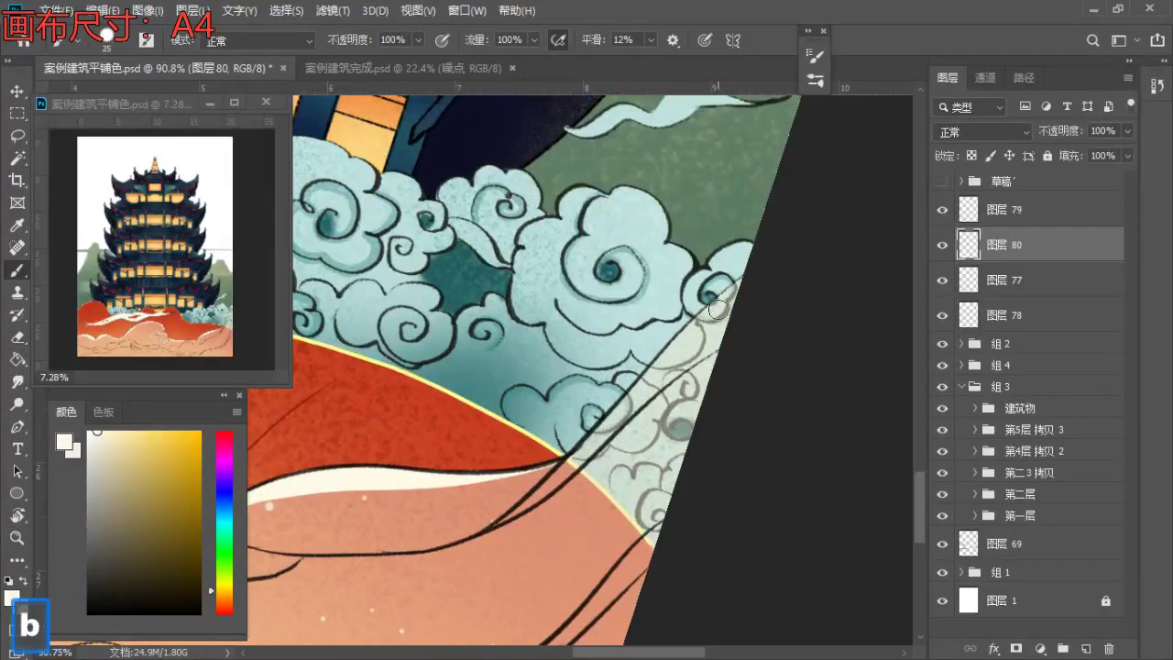
pyautogui.moveTo(727, 305); pyautogui.dragTo(691, 346)
# - Fill the upper ribbon's section over the clouds with light cream between its outlines, using a 20 px brush
pyautogui.press('z')
pyautogui.moveTo(627, 403); pyautogui.dragTo(680, 398)
pyautogui.press('space')
pyautogui.moveTo(680, 398); pyautogui.dragTo(760, 340)
pyautogui.press('b')
pyautogui.press('a')
pyautogui.press('a')
pyautogui.press('b')
pyautogui.press('a')
pyautogui.press('a')
pyautogui.press('e')
pyautogui.press('b')
pyautogui.moveTo(762, 317)
pyautogui.mouseDown()
pyautogui.moveTo(797, 284)
pyautogui.moveTo(729, 339)
pyautogui.mouseUp()
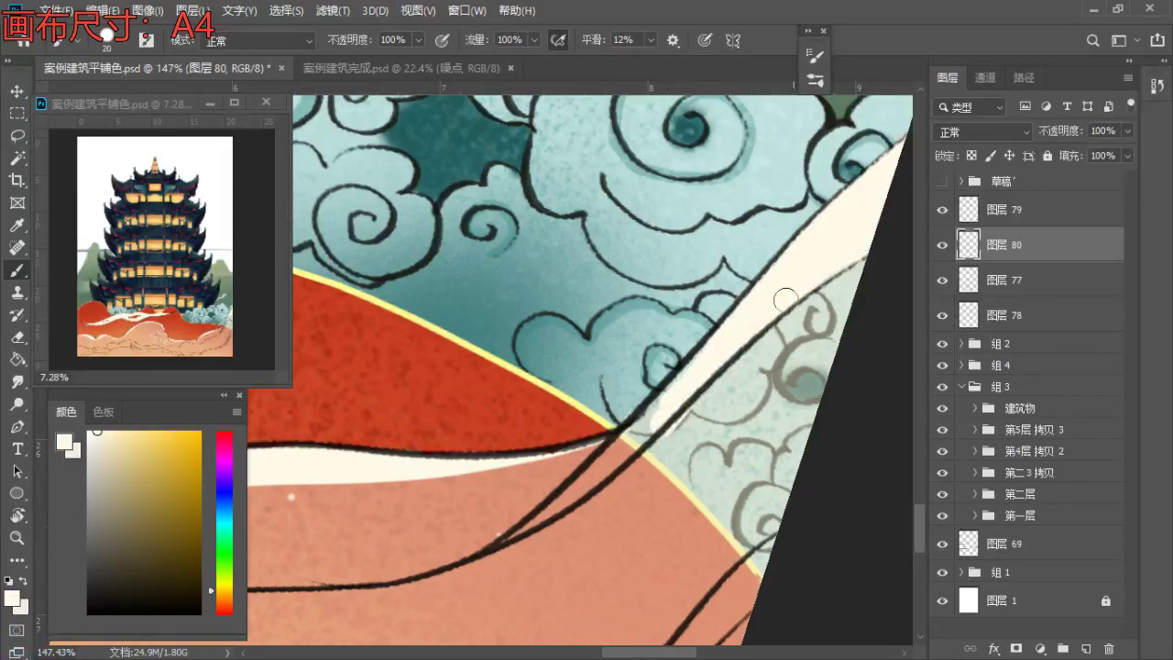
# - Continue the upper ribbon's light cream fill across the yellow hill outline to its pointed tip on the wave
pyautogui.press('space')
pyautogui.moveTo(725, 336); pyautogui.dragTo(786, 263)
pyautogui.press('a')
pyautogui.press('a')
pyautogui.moveTo(561, 465); pyautogui.dragTo(657, 400)
pyautogui.press(']')
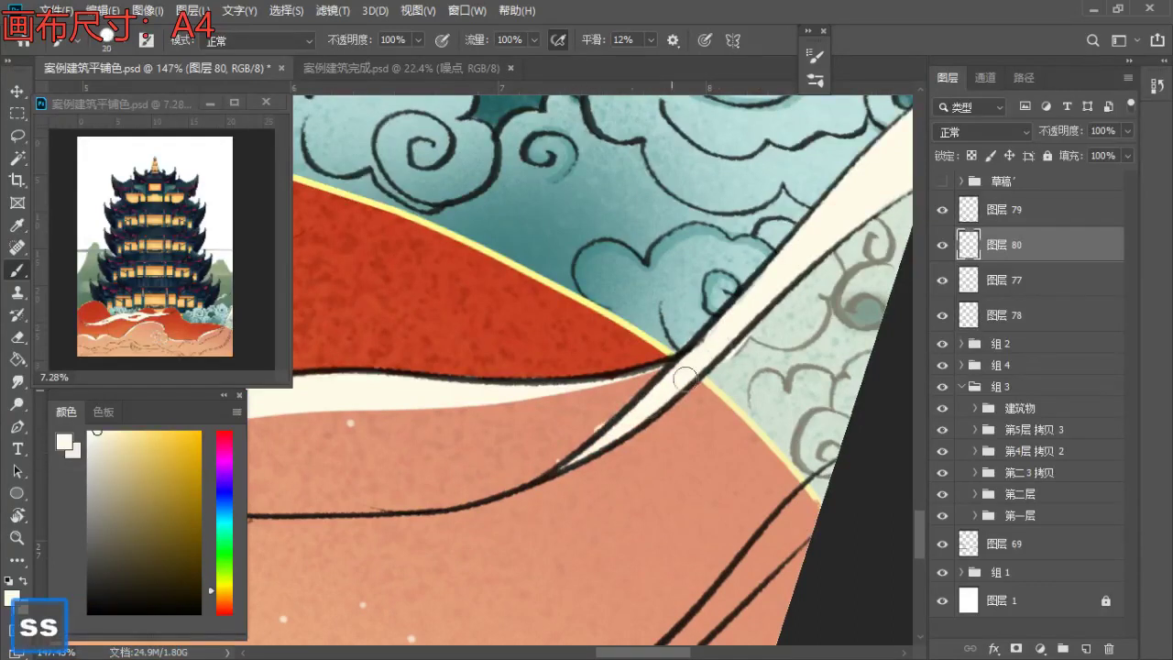
# - Erase the cream overspill along the upper ribbon's lower outline and tidy its edges with smaller brush sizes
pyautogui.press('e')
pyautogui.moveTo(759, 336); pyautogui.dragTo(727, 363)
pyautogui.press('b')
pyautogui.press('a')
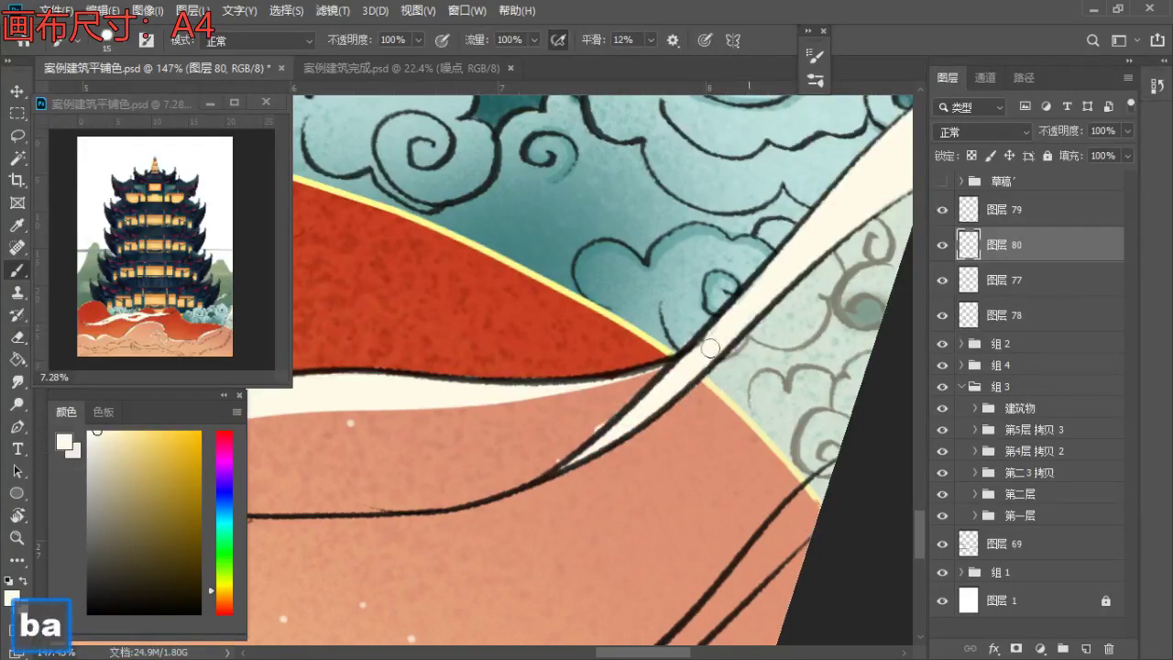
pyautogui.press('e')
pyautogui.press('[')
pyautogui.press('[')
pyautogui.press('[')
pyautogui.press('b')
pyautogui.press('[')
pyautogui.press('[')
# - Fill the widest part of the lower ribbon with light cream, starting from the canvas's right edge
pyautogui.press('z')
pyautogui.moveTo(667, 363); pyautogui.dragTo(609, 372)
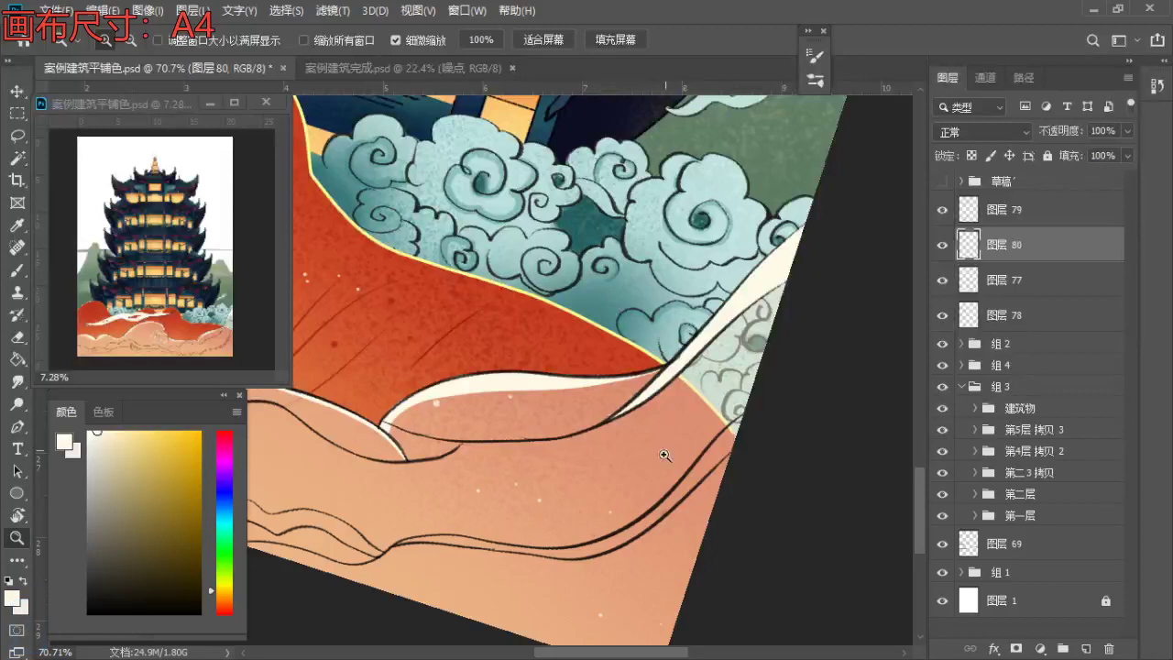
pyautogui.moveTo(666, 441); pyautogui.dragTo(653, 459)
pyautogui.press('space')
pyautogui.moveTo(670, 515)
pyautogui.mouseDown()
pyautogui.moveTo(736, 419)
pyautogui.moveTo(795, 385)
pyautogui.mouseUp()
pyautogui.press('b')
pyautogui.press('s')
pyautogui.press('s')
pyautogui.press(']')
pyautogui.moveTo(832, 342)
pyautogui.mouseDown()
pyautogui.moveTo(781, 397)
pyautogui.moveTo(705, 254)
pyautogui.moveTo(713, 220)
pyautogui.moveTo(757, 204)
pyautogui.moveTo(767, 245)
pyautogui.moveTo(800, 161)
pyautogui.mouseUp()
# - Continue the light cream fill down the lower ribbon's bend, keeping inside its outlines with a 15 px brush
pyautogui.press('[')
pyautogui.press('r')
pyautogui.press('z')
pyautogui.press('b')
pyautogui.press('e')
pyautogui.press('b')
pyautogui.moveTo(750, 141); pyautogui.dragTo(727, 328)
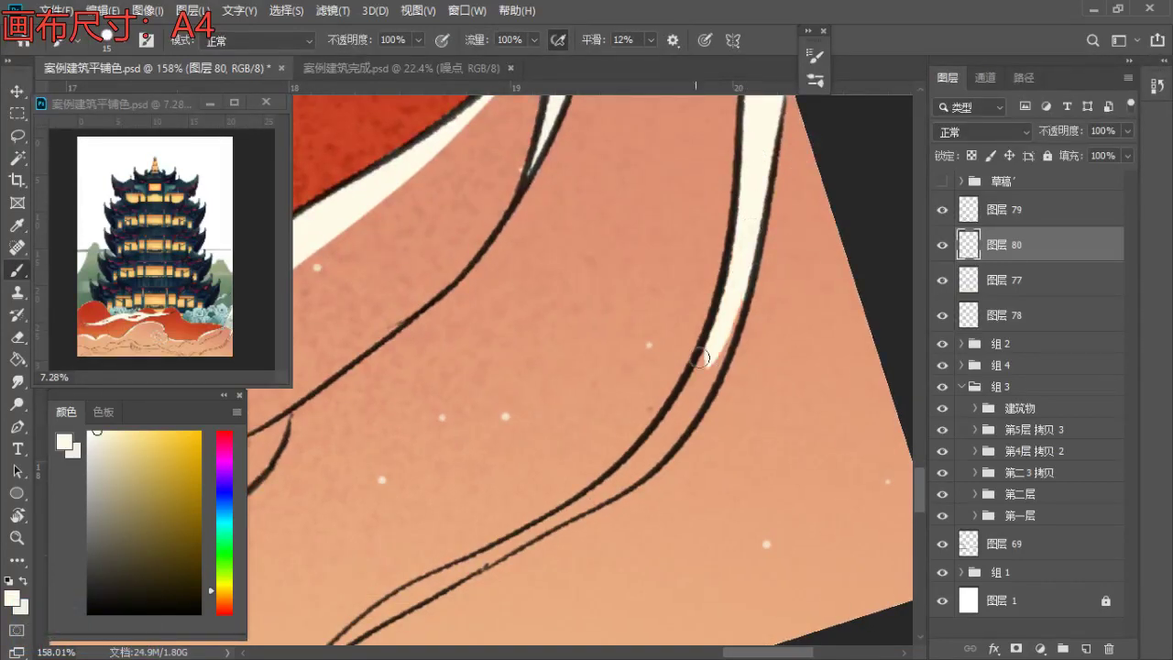
pyautogui.moveTo(724, 350); pyautogui.dragTo(689, 406)
pyautogui.press('space')
pyautogui.moveTo(712, 359); pyautogui.dragTo(770, 286)
pyautogui.moveTo(770, 279)
pyautogui.mouseDown()
pyautogui.moveTo(703, 388)
pyautogui.moveTo(753, 347)
pyautogui.moveTo(705, 392)
pyautogui.mouseUp()
# - Fill the narrow middle stretch of the lower ribbon with light cream using a 9 px brush
pyautogui.press('space')
pyautogui.press('space')
pyautogui.moveTo(662, 402)
pyautogui.mouseDown()
pyautogui.moveTo(703, 351)
pyautogui.moveTo(768, 339)
pyautogui.moveTo(814, 348)
pyautogui.mouseUp()
pyautogui.press('space')
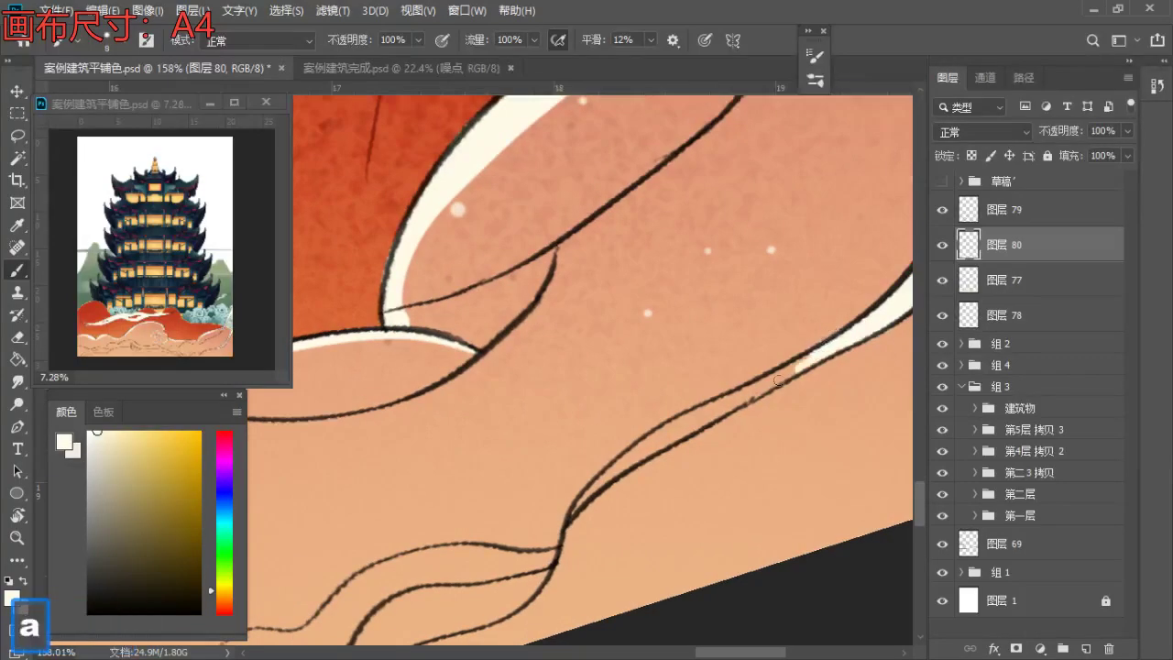
pyautogui.scroll(1, 788, 375)
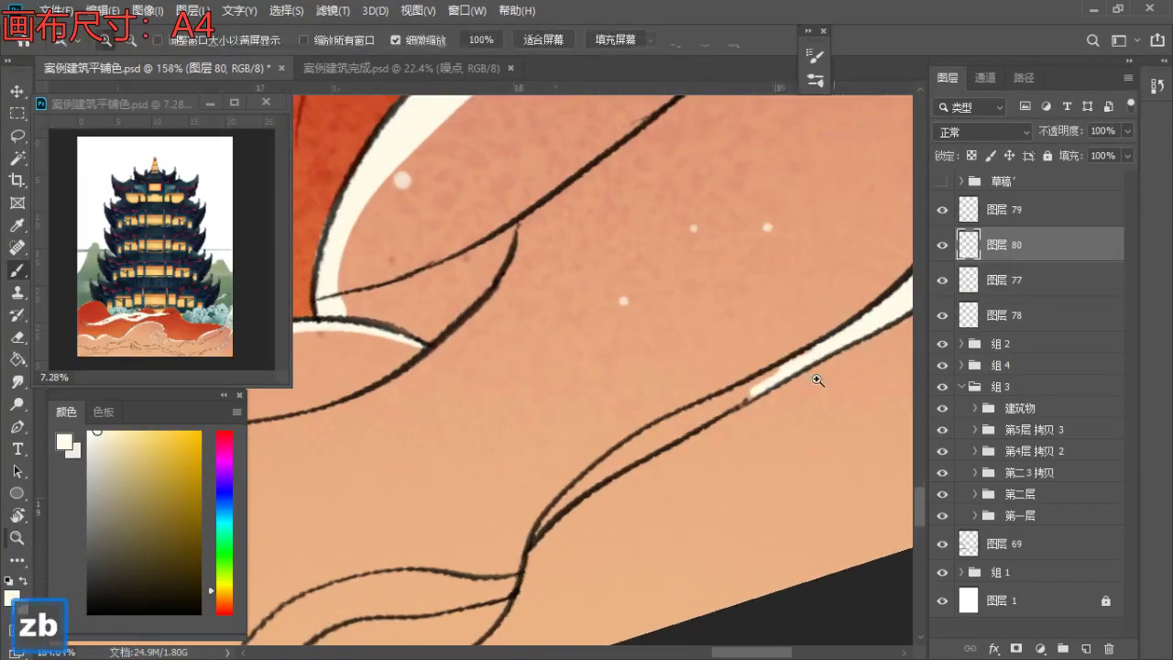
pyautogui.press('space')
pyautogui.moveTo(703, 420)
pyautogui.mouseDown()
pyautogui.moveTo(759, 367)
pyautogui.moveTo(703, 387)
pyautogui.mouseUp()
pyautogui.press('s')
pyautogui.press('a')
pyautogui.moveTo(762, 354); pyautogui.dragTo(730, 376)
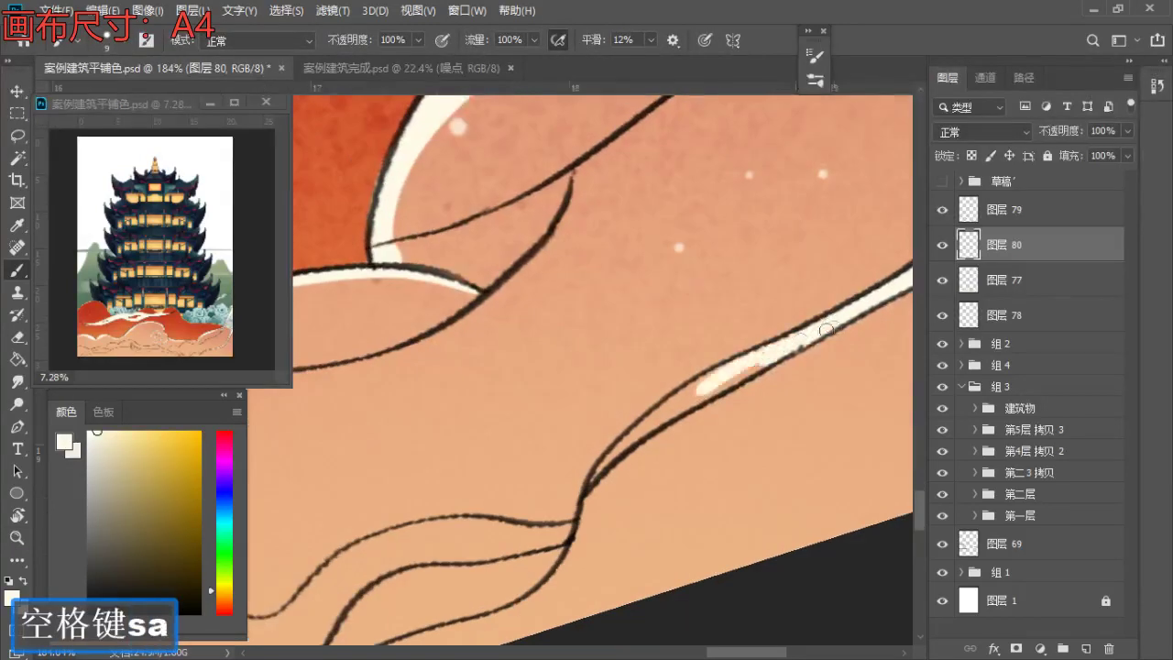
# - Fill the lower ribbon's remaining section with light cream down to its tapered tip and clean up its edges
pyautogui.press('space')
pyautogui.moveTo(802, 343); pyautogui.dragTo(822, 314)
pyautogui.press('e')
pyautogui.press('b')
pyautogui.moveTo(681, 383); pyautogui.dragTo(634, 422)
pyautogui.press('e')
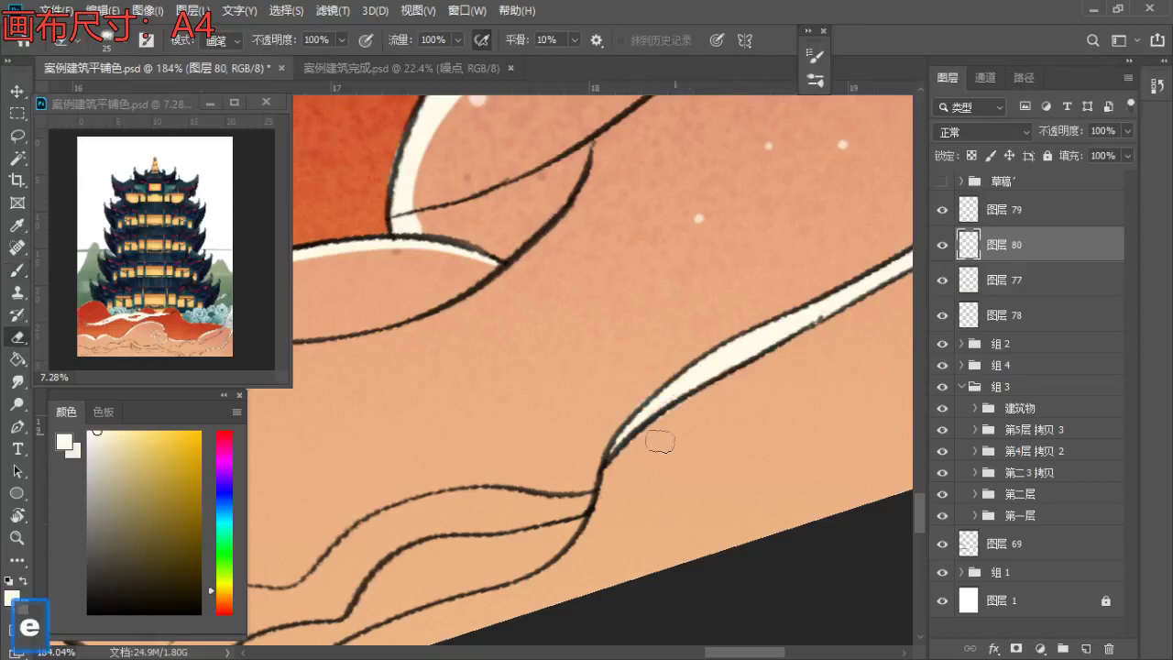
pyautogui.press('b')
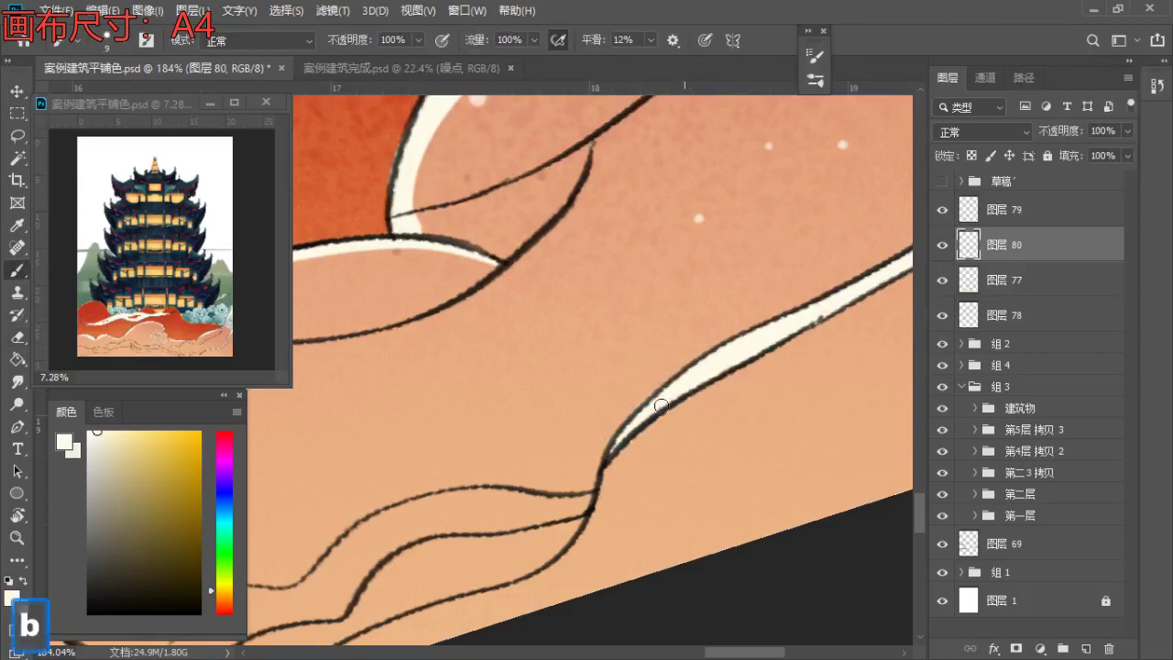
# - Finish the lower ribbon's tapered tip and block in light cream on the rounded base of its flared end with a 30 px brush
pyautogui.moveTo(641, 441)
pyautogui.mouseDown()
pyautogui.moveTo(712, 406)
pyautogui.moveTo(568, 472)
pyautogui.moveTo(570, 509)
pyautogui.moveTo(601, 515)
pyautogui.mouseUp()
pyautogui.press('z')
pyautogui.press('b')
pyautogui.press('s')
pyautogui.press('s')
pyautogui.press('s')
pyautogui.moveTo(550, 486); pyautogui.dragTo(495, 518)
pyautogui.press('z')
pyautogui.moveTo(523, 466)
pyautogui.mouseDown()
pyautogui.moveTo(481, 541)
pyautogui.moveTo(492, 572)
pyautogui.moveTo(474, 564)
pyautogui.moveTo(492, 534)
pyautogui.moveTo(465, 545)
pyautogui.moveTo(499, 512)
pyautogui.moveTo(530, 507)
pyautogui.moveTo(527, 543)
pyautogui.mouseUp()
pyautogui.press('b')
pyautogui.press('s')
pyautogui.press('s')
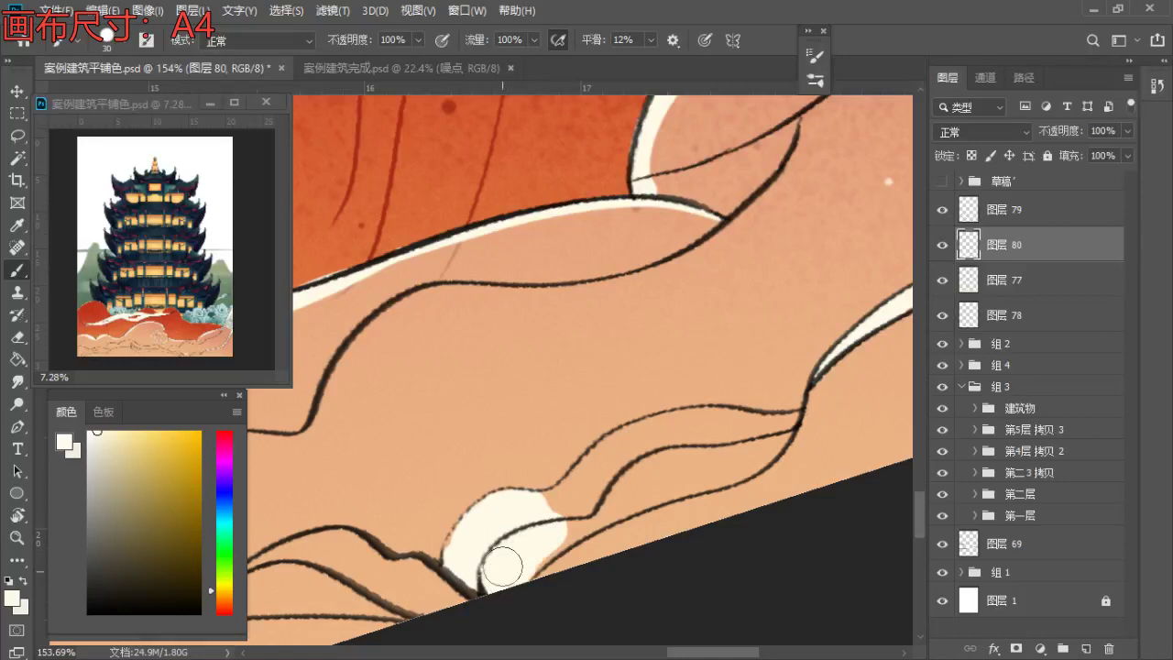
# - Extend the light cream fill along the ribbon's flared end with a 20 px brush, following its wavy upper outline
pyautogui.scroll(2, 500, 582)
pyautogui.press('[')
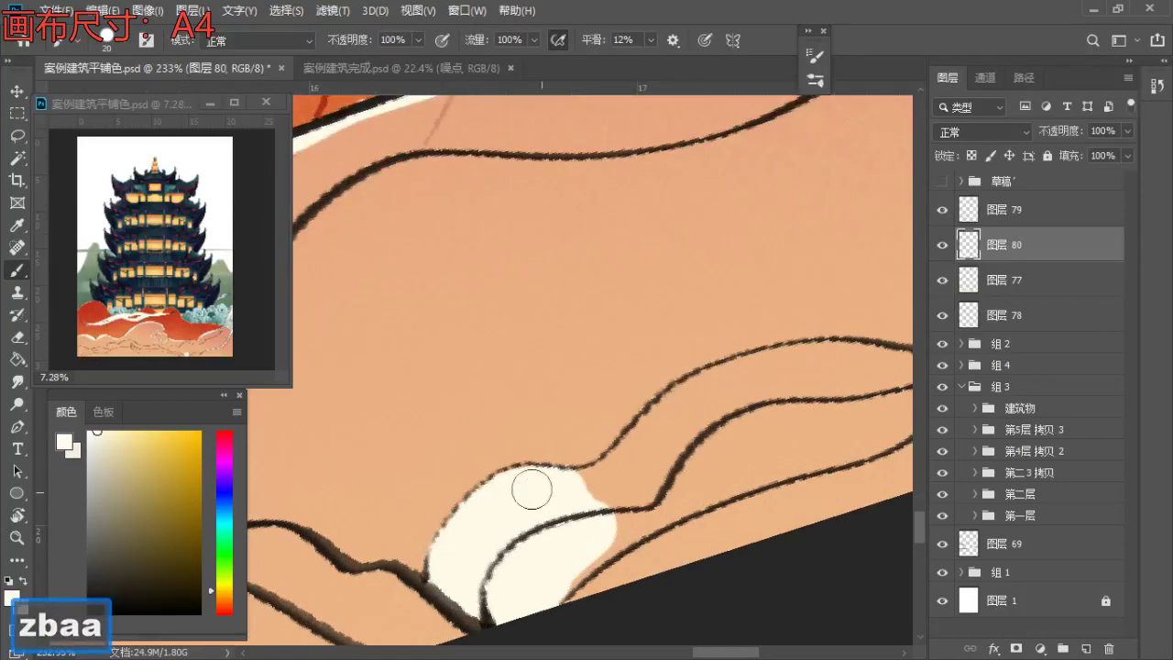
pyautogui.moveTo(589, 505)
pyautogui.mouseDown()
pyautogui.moveTo(617, 492)
pyautogui.moveTo(549, 465)
pyautogui.moveTo(545, 487)
pyautogui.moveTo(490, 463)
pyautogui.moveTo(522, 513)
pyautogui.moveTo(600, 458)
pyautogui.moveTo(701, 423)
pyautogui.moveTo(619, 453)
pyautogui.mouseUp()
pyautogui.press('space')
pyautogui.press('b')
pyautogui.press('space')
pyautogui.press('b')
pyautogui.moveTo(712, 406)
pyautogui.mouseDown()
pyautogui.moveTo(671, 430)
pyautogui.moveTo(571, 426)
pyautogui.moveTo(474, 510)
pyautogui.moveTo(419, 532)
pyautogui.mouseUp()
pyautogui.press('e')
pyautogui.press('b')
pyautogui.moveTo(536, 488)
pyautogui.mouseDown()
pyautogui.moveTo(576, 462)
pyautogui.moveTo(669, 447)
pyautogui.mouseUp()
pyautogui.press('b')
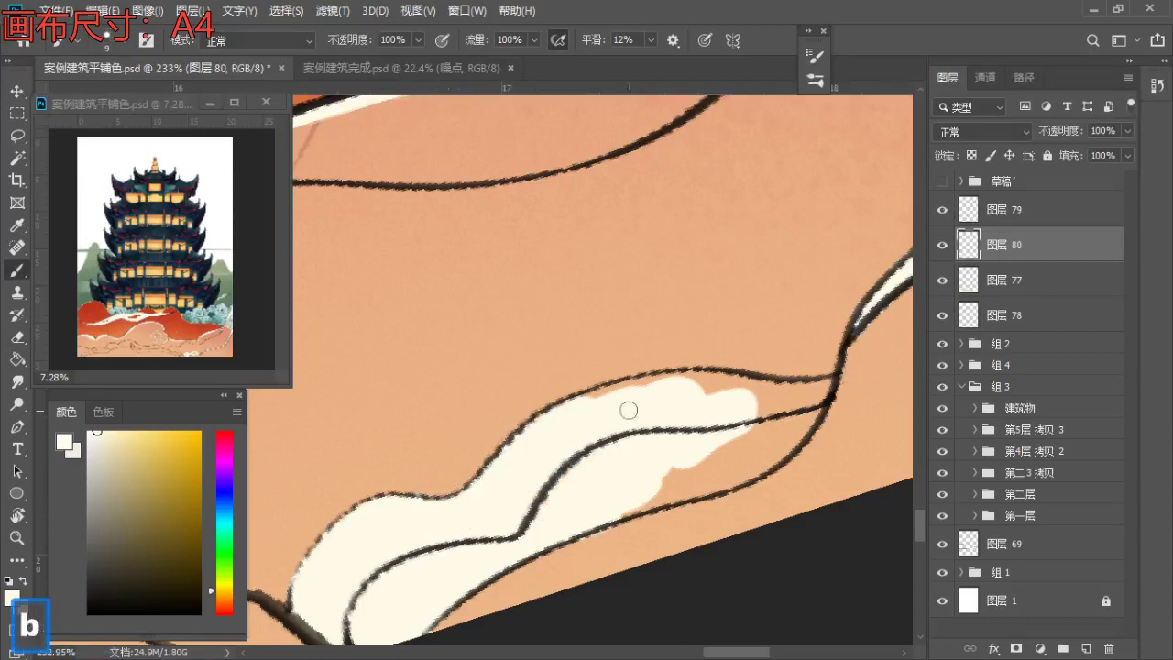
# - Fill the upper fold of the flared end with light cream up to the ribbon's pinch point, using 15 px and 9 px brushes
pyautogui.press('space')
pyautogui.moveTo(564, 409)
pyautogui.mouseDown()
pyautogui.moveTo(622, 398)
pyautogui.moveTo(520, 396)
pyautogui.mouseUp()
pyautogui.press('b')
pyautogui.press('s')
pyautogui.press('s')
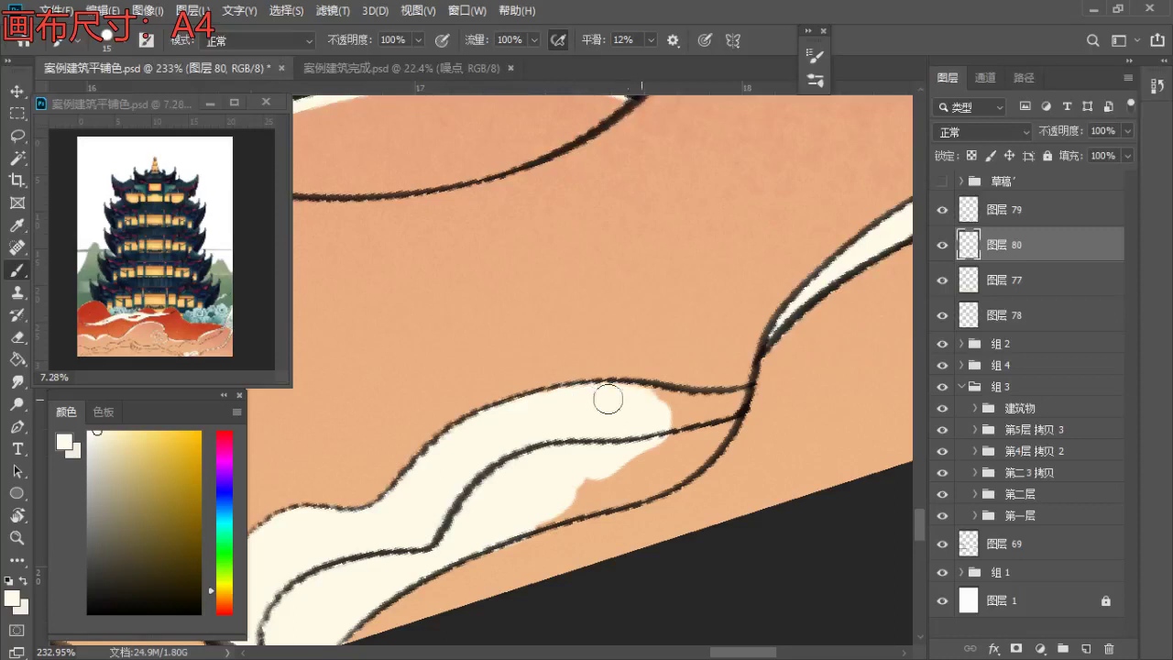
pyautogui.press('[')
pyautogui.press('[')
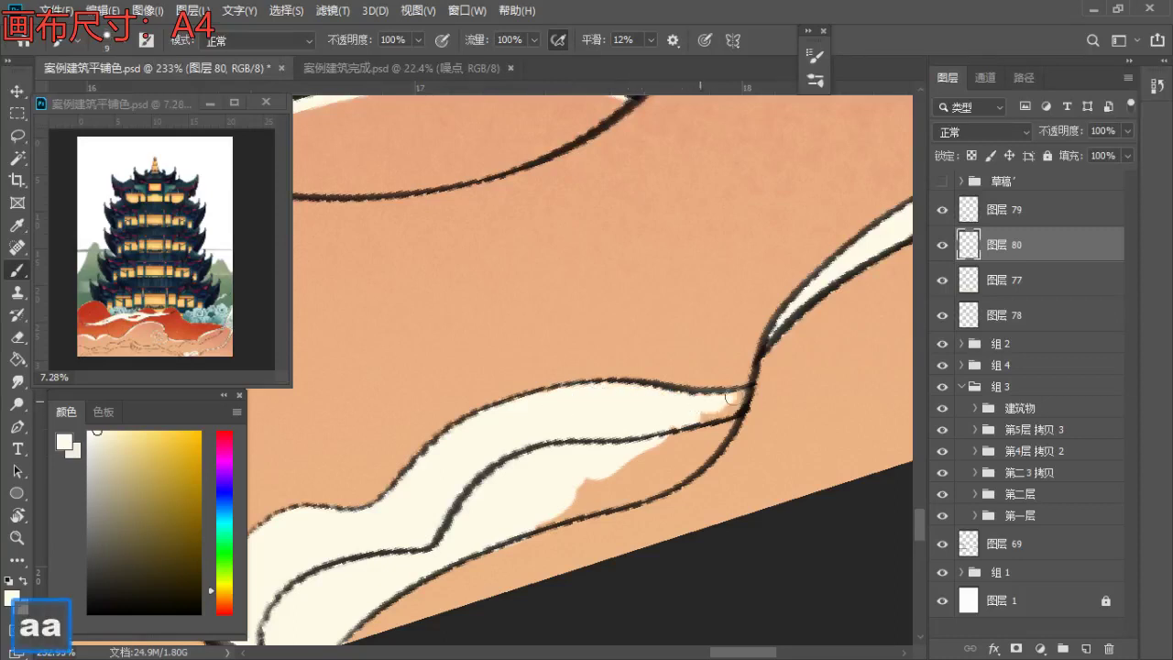
# - Fill the lower fold of the ribbon's flared end with light cream down to its bottom outline
pyautogui.press('space')
pyautogui.moveTo(733, 408)
pyautogui.mouseDown()
pyautogui.moveTo(713, 425)
pyautogui.moveTo(758, 371)
pyautogui.moveTo(688, 409)
pyautogui.mouseUp()
pyautogui.press('b')
pyautogui.press('s')
pyautogui.press('s')
pyautogui.press('s')
pyautogui.moveTo(747, 367)
pyautogui.mouseDown()
pyautogui.moveTo(596, 450)
pyautogui.moveTo(676, 433)
pyautogui.moveTo(743, 351)
pyautogui.mouseUp()
pyautogui.press('b')
pyautogui.press('s')
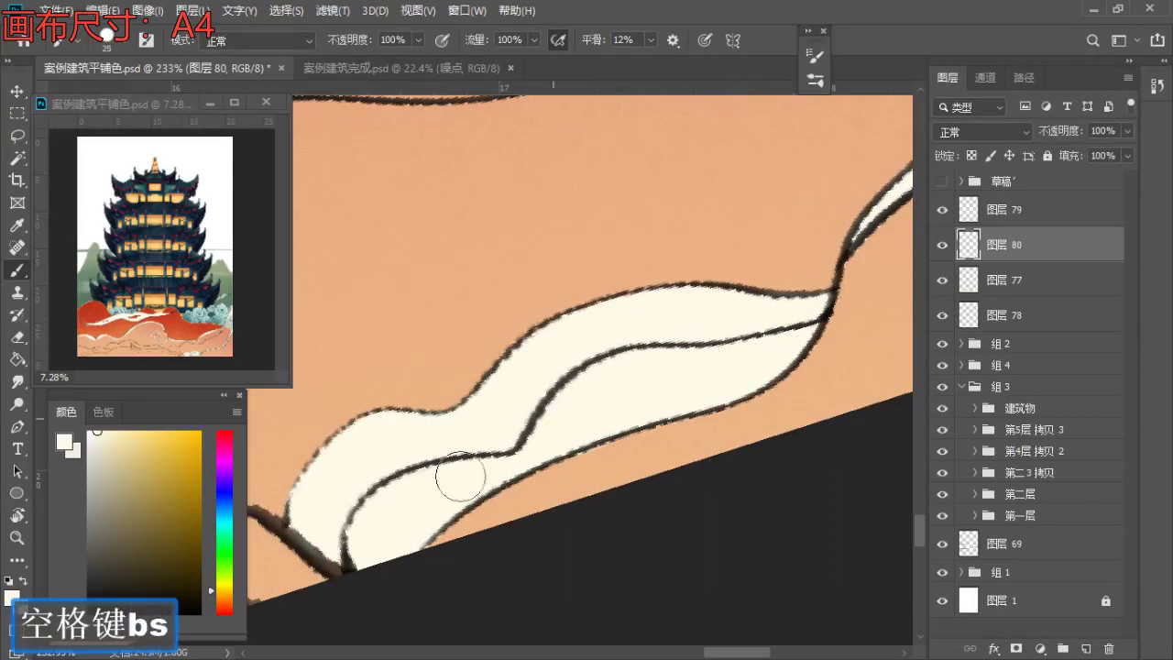
# - Fill the adjoining fold along the canvas's bottom edge with light cream, using a smaller brush near its outlines
pyautogui.press('e')
pyautogui.press('z')
pyautogui.moveTo(630, 433)
pyautogui.mouseDown()
pyautogui.moveTo(540, 461)
pyautogui.moveTo(641, 485)
pyautogui.moveTo(581, 506)
pyautogui.moveTo(626, 477)
pyautogui.mouseUp()
pyautogui.press('space')
pyautogui.press('z')
pyautogui.press('space')
pyautogui.moveTo(542, 464); pyautogui.dragTo(652, 451)
pyautogui.press('b')
pyautogui.press('a')
pyautogui.press('a')
pyautogui.press('a')
pyautogui.press('a')
pyautogui.press('a')
pyautogui.press('e')
pyautogui.moveTo(458, 479)
pyautogui.mouseDown()
pyautogui.moveTo(500, 459)
pyautogui.moveTo(471, 404)
pyautogui.moveTo(450, 431)
pyautogui.moveTo(507, 409)
pyautogui.moveTo(556, 430)
pyautogui.moveTo(508, 427)
pyautogui.mouseUp()
# - Complete the adjoining fold's light cream fill toward its pointed tip and clean up its edges
pyautogui.press('b')
pyautogui.press('s')
pyautogui.press('s')
pyautogui.press('e')
pyautogui.press('b')
pyautogui.moveTo(518, 438)
pyautogui.mouseDown()
pyautogui.moveTo(597, 484)
pyautogui.moveTo(565, 446)
pyautogui.moveTo(655, 484)
pyautogui.moveTo(620, 445)
pyautogui.moveTo(605, 449)
pyautogui.mouseUp()
pyautogui.press('z')
pyautogui.press('space')
pyautogui.moveTo(595, 472); pyautogui.dragTo(547, 477)
pyautogui.hotkey('ctrl', 'space')
pyautogui.moveTo(610, 408); pyautogui.dragTo(673, 403)
pyautogui.press('space')
pyautogui.moveTo(673, 403); pyautogui.dragTo(550, 440)
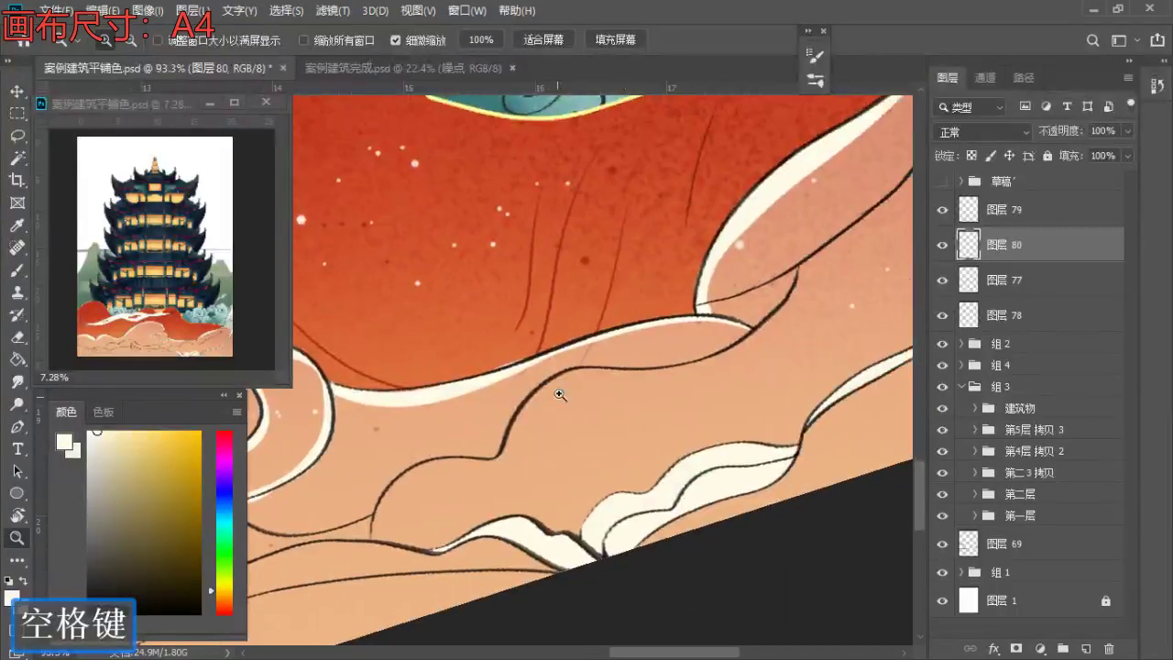
# - Paint a light cream edge just inside the lower scallop of the wave outline above the flared ribbon end
pyautogui.press('b')
pyautogui.press('a')
pyautogui.press('a')
pyautogui.press('a')
pyautogui.moveTo(371, 543); pyautogui.dragTo(413, 485)
pyautogui.hotkey('ctrl', 'z')
pyautogui.press('s')
pyautogui.press('s')
pyautogui.moveTo(370, 543)
pyautogui.mouseDown()
pyautogui.moveTo(468, 465)
pyautogui.moveTo(419, 488)
pyautogui.moveTo(368, 541)
pyautogui.mouseUp()
pyautogui.hotkey('ctrl', 'z')
pyautogui.moveTo(441, 458)
pyautogui.mouseDown()
pyautogui.moveTo(501, 431)
pyautogui.moveTo(492, 457)
pyautogui.moveTo(430, 462)
pyautogui.moveTo(509, 442)
pyautogui.moveTo(522, 415)
pyautogui.moveTo(469, 466)
pyautogui.mouseUp()
pyautogui.hotkey('ctrl', 'z')
# - Continue the light cream edge along the next scallop of the wave outline with a 15 px brush
pyautogui.press('space')
pyautogui.moveTo(443, 505); pyautogui.dragTo(538, 413)
pyautogui.hotkey('ctrl', 'z')
pyautogui.hotkey('ctrl', 'z')
pyautogui.moveTo(444, 509)
pyautogui.mouseDown()
pyautogui.moveTo(559, 418)
pyautogui.moveTo(507, 448)
pyautogui.mouseUp()
pyautogui.press('e')
pyautogui.press('b')
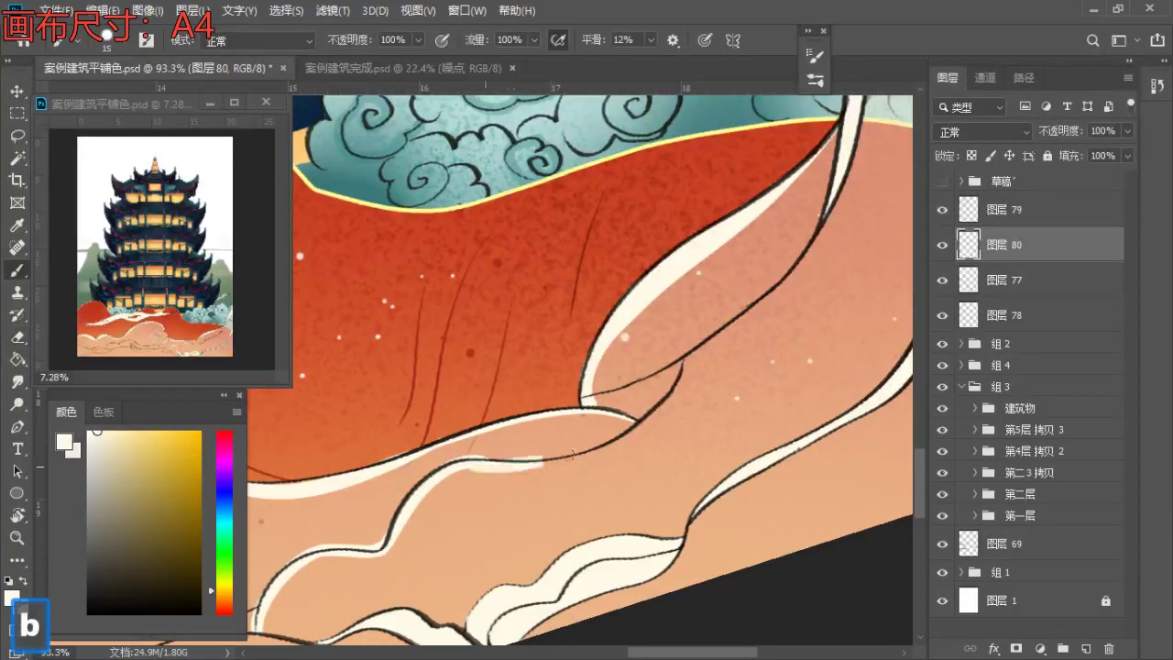
# - Extend the light cream edge along the rest of the wave outline up to the pointed tip of its curl
pyautogui.hotkey('ctrl', 'z')
pyautogui.moveTo(552, 454)
pyautogui.mouseDown()
pyautogui.moveTo(643, 422)
pyautogui.moveTo(647, 394)
pyautogui.moveTo(593, 456)
pyautogui.moveTo(601, 441)
pyautogui.mouseUp()
pyautogui.hotkey('ctrl', 'z')
pyautogui.hotkey('ctrl', 'z')
pyautogui.moveTo(656, 391); pyautogui.dragTo(696, 357)
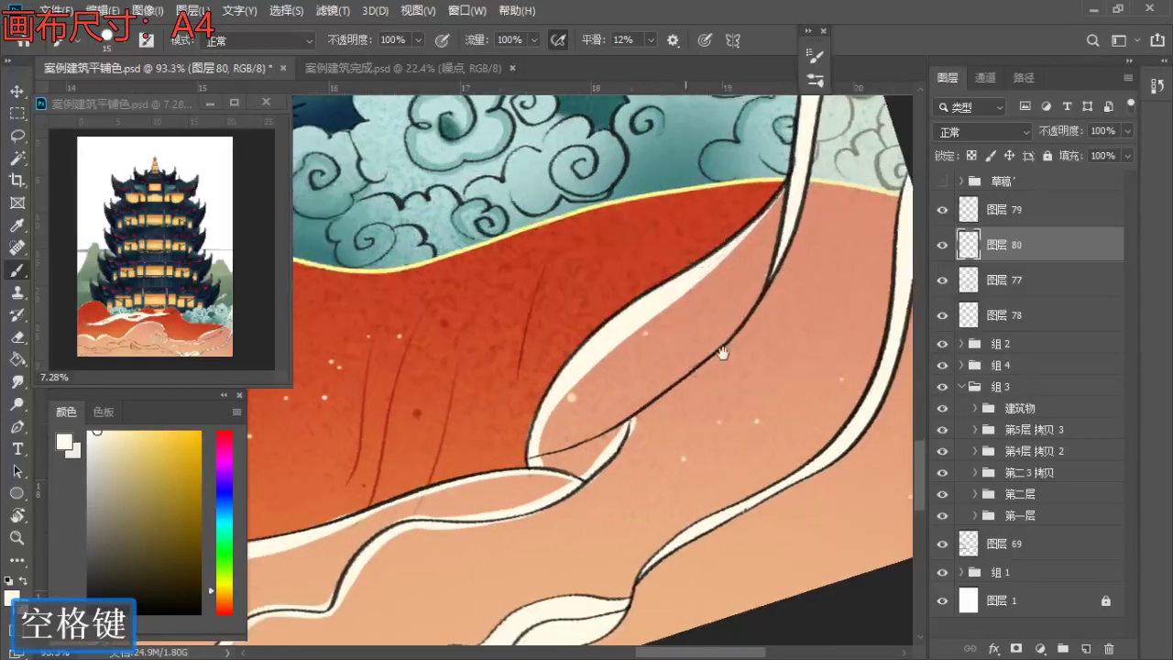
# - Paint a thin light cream edge along the long curved outline above the curl, using an 8 px brush
pyautogui.moveTo(775, 274); pyautogui.dragTo(616, 416)
pyautogui.hotkey('ctrl', 'z')
pyautogui.moveTo(763, 296)
pyautogui.mouseDown()
pyautogui.moveTo(722, 345)
pyautogui.moveTo(569, 440)
pyautogui.mouseUp()
pyautogui.hotkey('ctrl', 'z')
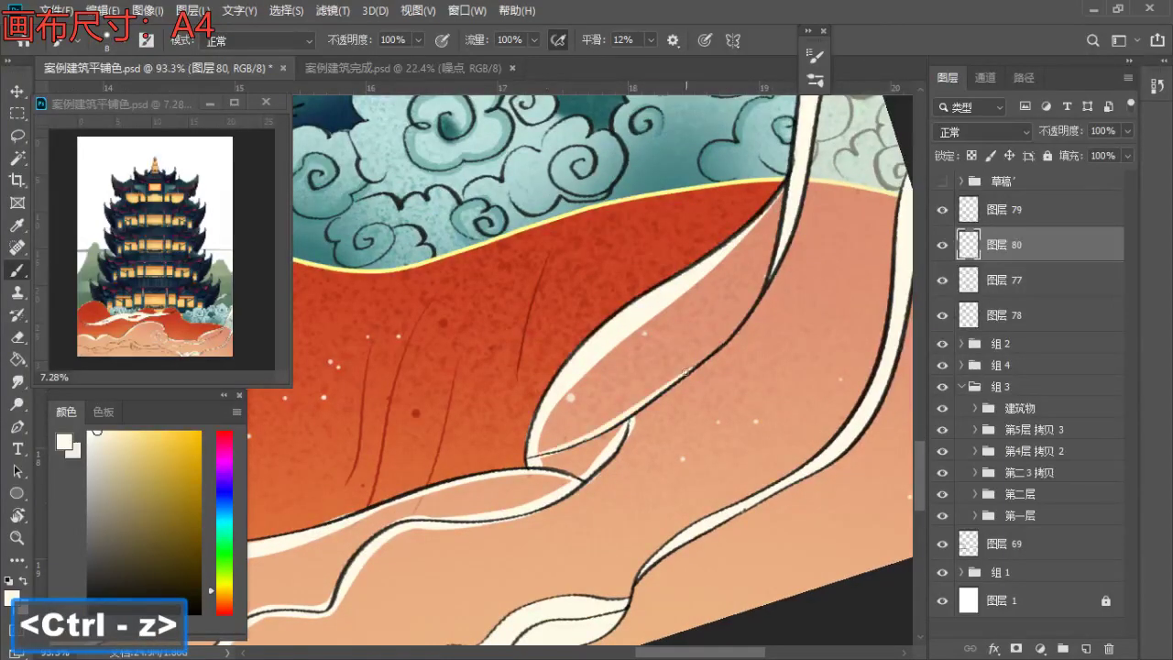
pyautogui.press('z')
pyautogui.moveTo(762, 296); pyautogui.dragTo(658, 343)
pyautogui.moveTo(595, 399); pyautogui.dragTo(774, 341)
pyautogui.press('z')
pyautogui.moveTo(492, 457); pyautogui.dragTo(555, 474)
pyautogui.moveTo(478, 483); pyautogui.dragTo(487, 491)
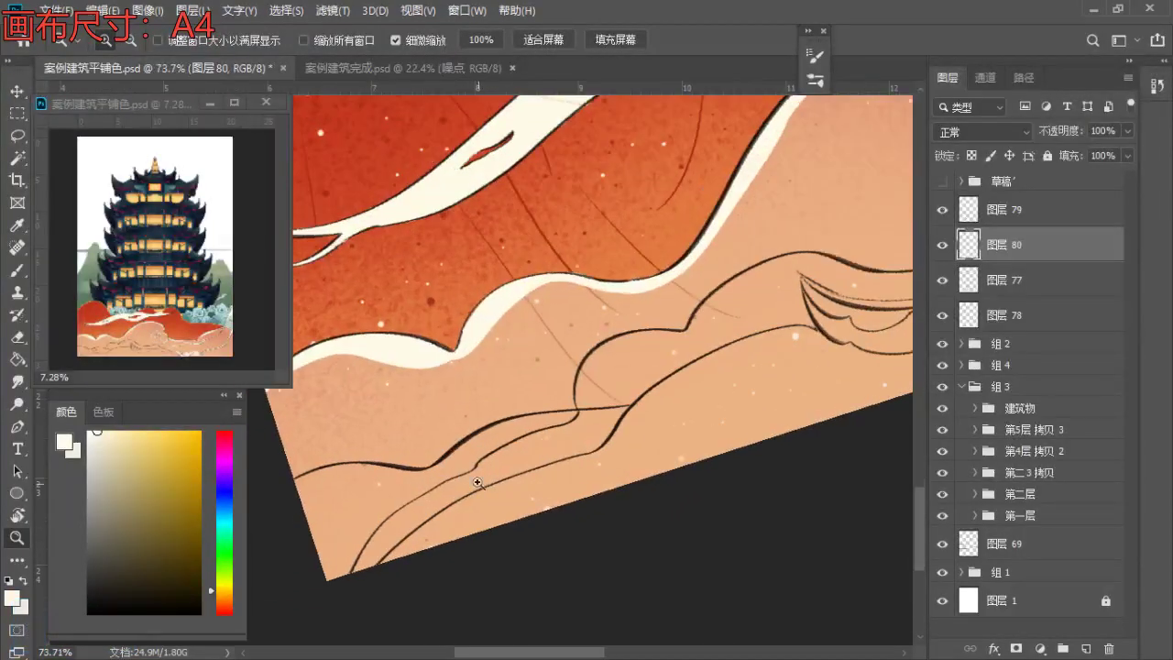
pyautogui.press('b')
pyautogui.moveTo(371, 473); pyautogui.dragTo(378, 469)
pyautogui.hotkey('ctrl', 'z')
# - Erase the short line on 图层 79 that joins the lower-left wave's corner to the neighbouring wave outline
pyautogui.press('z')
pyautogui.moveTo(594, 375); pyautogui.dragTo(654, 400)
pyautogui.moveTo(652, 409); pyautogui.dragTo(632, 446)
pyautogui.press('b')
pyautogui.press('e')
pyautogui.click(1008, 209)
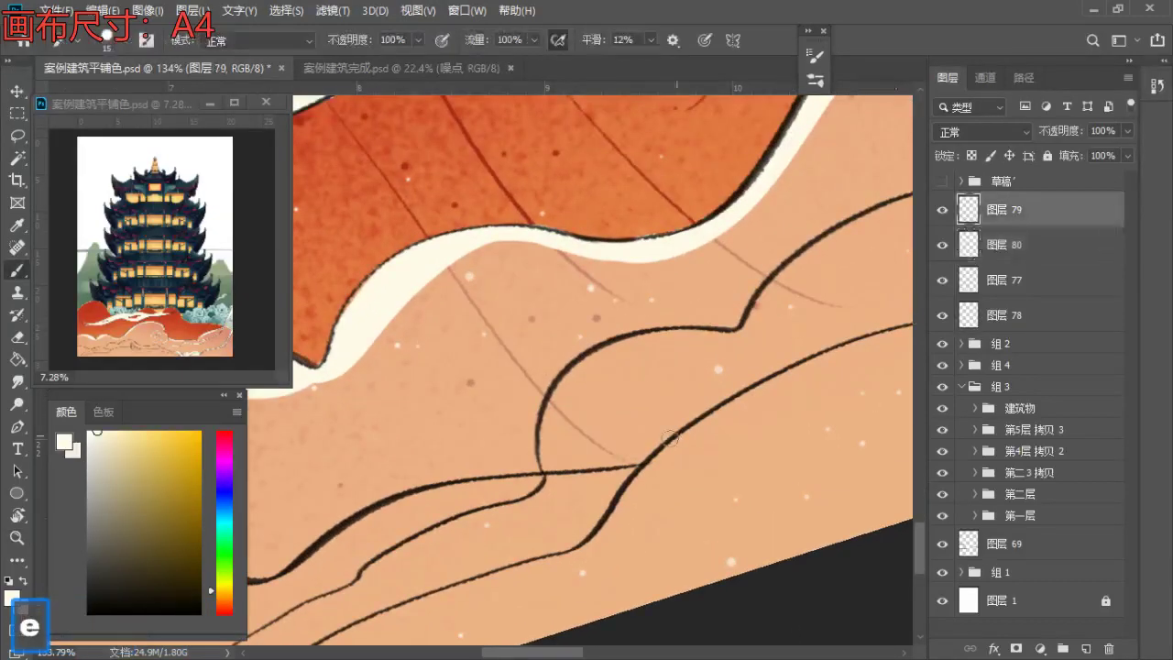
pyautogui.moveTo(564, 477); pyautogui.dragTo(624, 454)
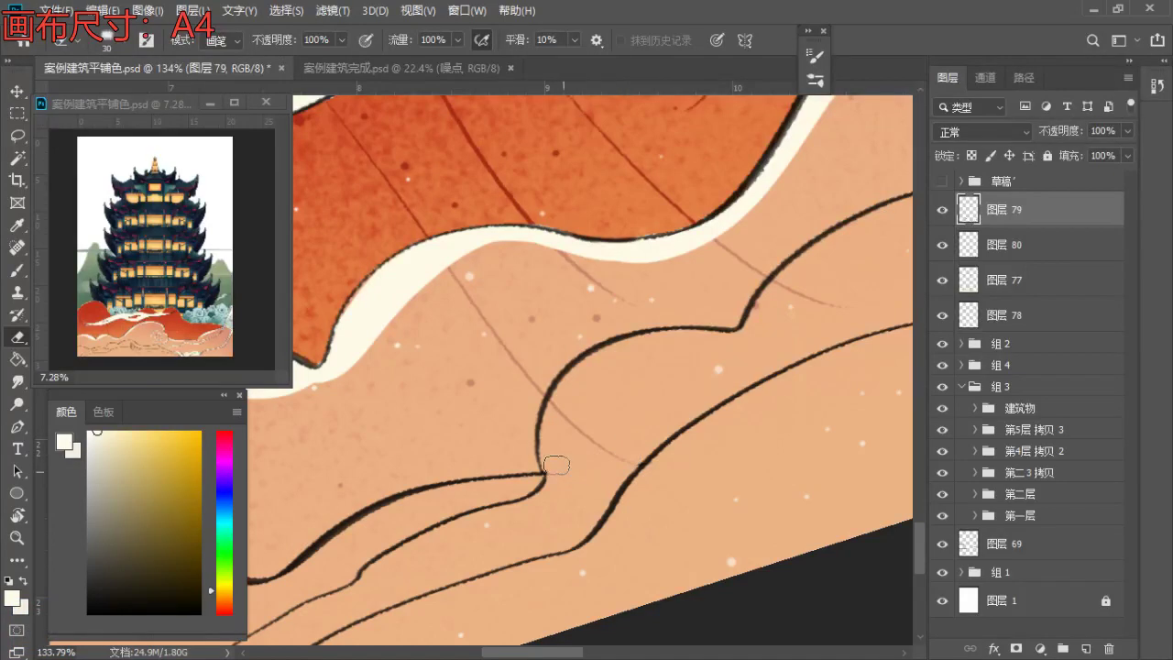
# - Reactivate 图层 80 for brush painting along the lower-left wave outline
pyautogui.press('z')
pyautogui.click(987, 250)
pyautogui.press('space')
pyautogui.moveTo(440, 504)
pyautogui.mouseDown()
pyautogui.moveTo(720, 373)
pyautogui.moveTo(674, 367)
pyautogui.moveTo(615, 405)
pyautogui.mouseUp()
pyautogui.press('z')
pyautogui.press('space')
pyautogui.press('b')
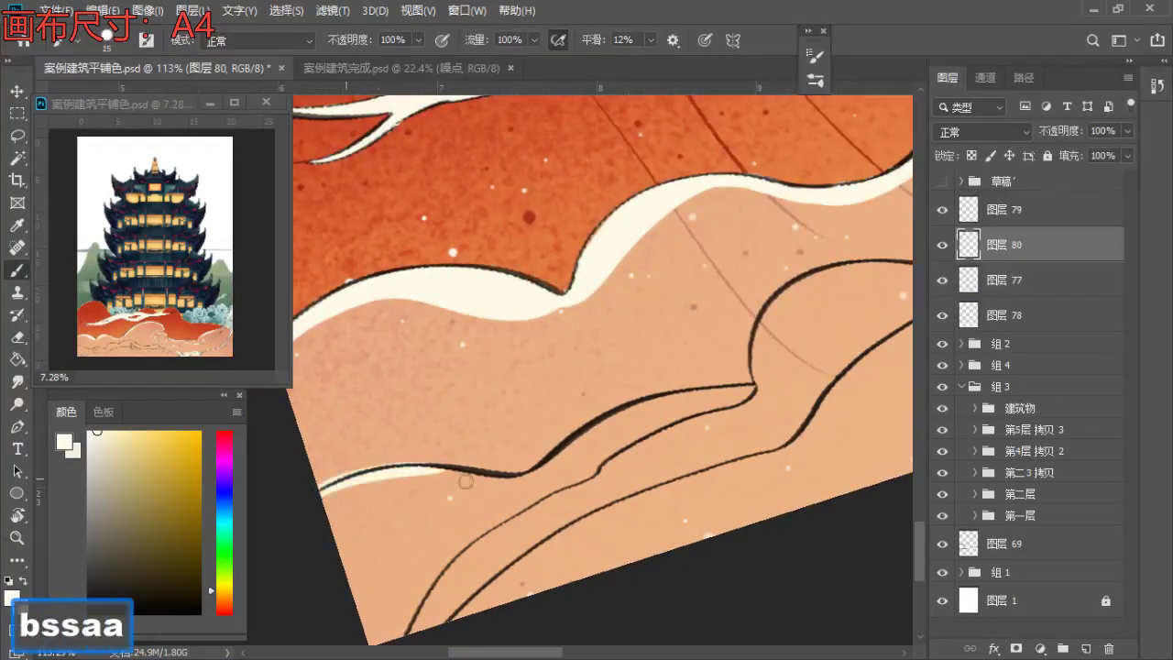
pyautogui.hotkey('ctrl', 'z')
pyautogui.press('a')
pyautogui.moveTo(324, 495); pyautogui.dragTo(399, 474)
pyautogui.hotkey('ctrl', 'z')
pyautogui.press('s')
pyautogui.press('s')
pyautogui.moveTo(324, 490); pyautogui.dragTo(413, 468)
pyautogui.hotkey('ctrl', 'z')
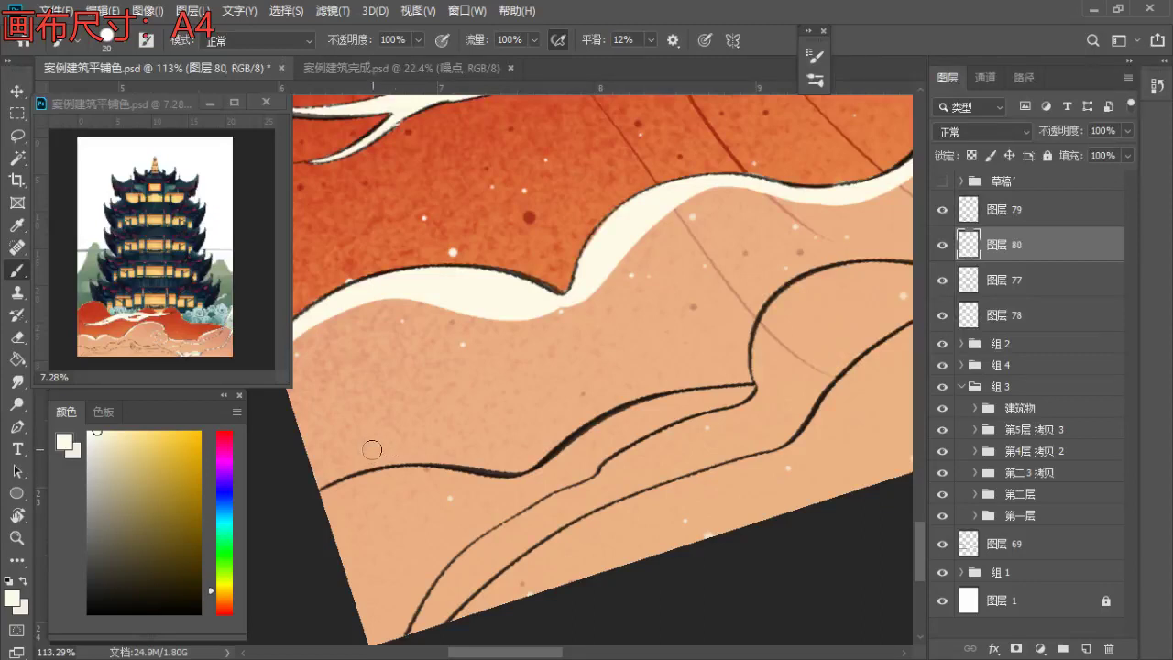
# - Paint a light cream band beneath the first stretch of the lower-left wave outline, starting from the canvas's left edge
pyautogui.hotkey('ctrl', 'z')
pyautogui.moveTo(317, 499); pyautogui.dragTo(403, 476)
pyautogui.hotkey('ctrl', 'z')
pyautogui.moveTo(321, 499)
pyautogui.mouseDown()
pyautogui.moveTo(430, 471)
pyautogui.moveTo(544, 474)
pyautogui.mouseUp()
pyautogui.hotkey('ctrl', 'z')
pyautogui.press('a')
pyautogui.moveTo(412, 473)
pyautogui.mouseDown()
pyautogui.moveTo(516, 475)
pyautogui.moveTo(522, 485)
pyautogui.mouseUp()
pyautogui.hotkey('ctrl', 'z')
pyautogui.hotkey('ctrl', 'z')
# - Continue the light cream band beneath the rising part of the outline up to the wave's corner with a 15 px brush
pyautogui.moveTo(398, 475)
pyautogui.mouseDown()
pyautogui.moveTo(528, 478)
pyautogui.moveTo(435, 467)
pyautogui.moveTo(588, 405)
pyautogui.mouseUp()
pyautogui.press('space')
pyautogui.hotkey('ctrl', 'z')
pyautogui.moveTo(411, 488)
pyautogui.mouseDown()
pyautogui.moveTo(555, 413)
pyautogui.moveTo(647, 399)
pyautogui.mouseUp()
pyautogui.hotkey('ctrl', 'z')
pyautogui.moveTo(522, 416)
pyautogui.mouseDown()
pyautogui.moveTo(633, 398)
pyautogui.moveTo(578, 427)
pyautogui.mouseUp()
pyautogui.hotkey('ctrl', 'z')
pyautogui.press('space')
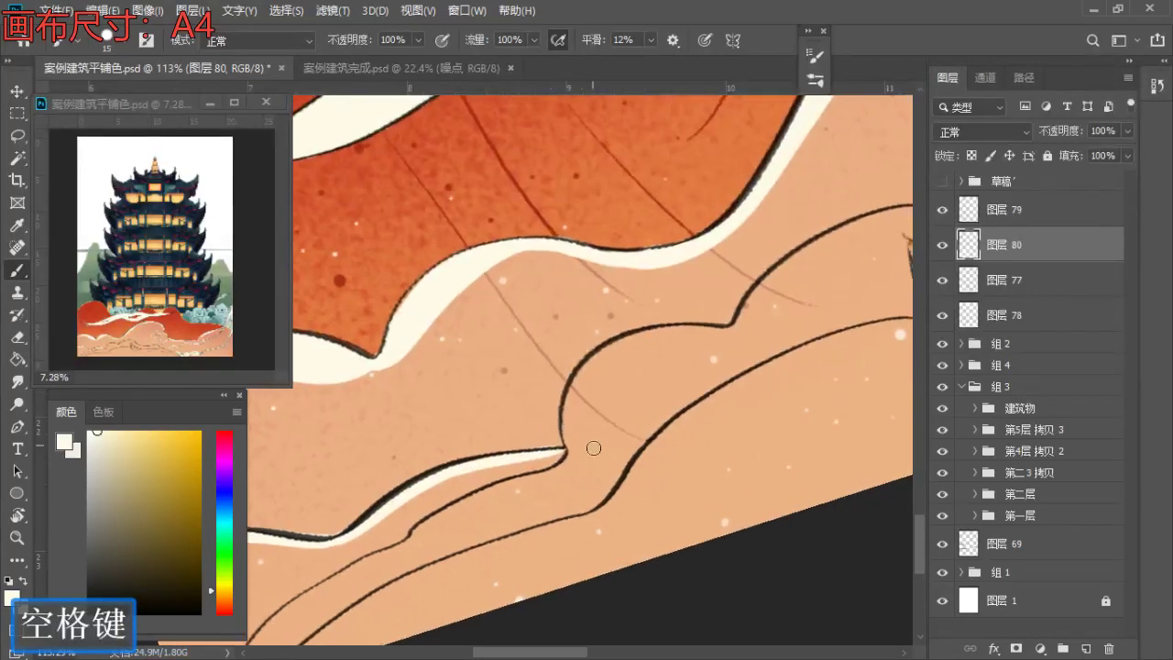
# - Fill the strip between the two lowest outlines at the illustration's lower left with light cream, using a 20 px brush
pyautogui.press('z')
pyautogui.moveTo(559, 364); pyautogui.dragTo(529, 365)
pyautogui.press('space')
pyautogui.moveTo(529, 440); pyautogui.dragTo(631, 359)
pyautogui.press('z')
pyautogui.moveTo(356, 496); pyautogui.dragTo(298, 501)
pyautogui.moveTo(394, 486); pyautogui.dragTo(445, 482)
pyautogui.press('b')
pyautogui.press('s')
pyautogui.press('s')
pyautogui.press('s')
pyautogui.moveTo(388, 525)
pyautogui.mouseDown()
pyautogui.moveTo(365, 593)
pyautogui.moveTo(431, 513)
pyautogui.mouseUp()
pyautogui.hotkey('ctrl', 'z')
pyautogui.press('e')
pyautogui.press('b')
pyautogui.moveTo(391, 551)
pyautogui.mouseDown()
pyautogui.moveTo(406, 541)
pyautogui.moveTo(366, 568)
pyautogui.moveTo(418, 519)
pyautogui.moveTo(632, 416)
pyautogui.mouseUp()
# - Extend the strip's cream fill up to the wave's corner and round off its upper end
pyautogui.moveTo(510, 469); pyautogui.dragTo(668, 412)
pyautogui.press('a')
pyautogui.hotkey('ctrl', 'z')
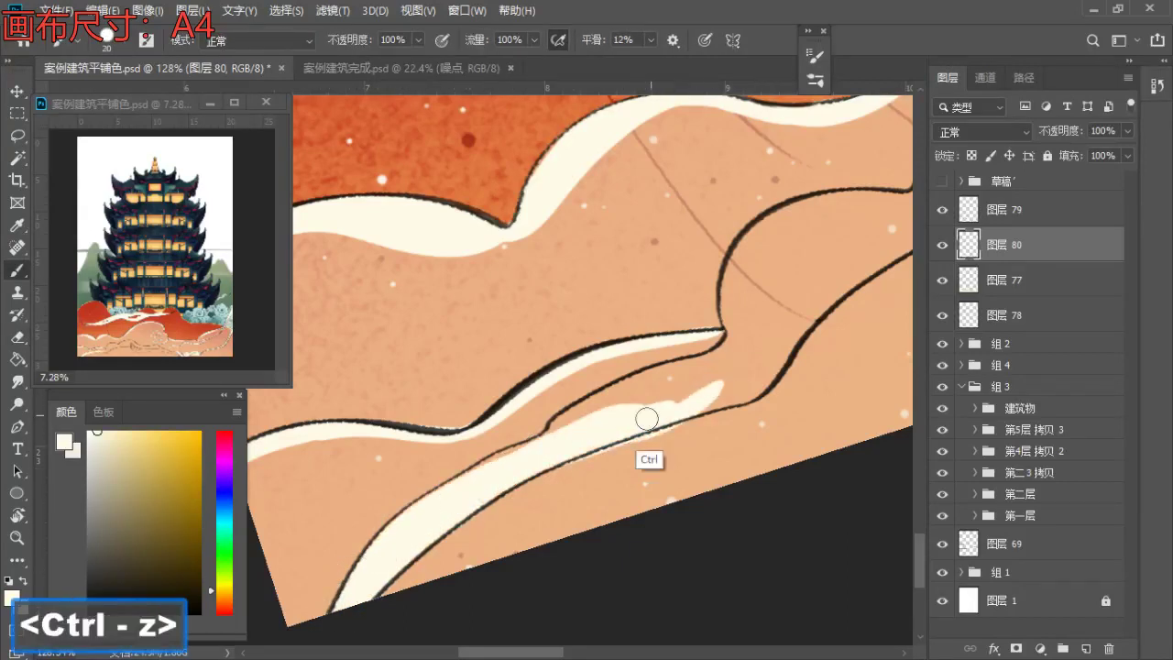
pyautogui.hotkey('ctrl', 'z')
pyautogui.moveTo(724, 337); pyautogui.dragTo(694, 397)
pyautogui.moveTo(717, 351); pyautogui.dragTo(632, 401)
pyautogui.press('e')
pyautogui.press('b')
pyautogui.moveTo(712, 361); pyautogui.dragTo(626, 392)
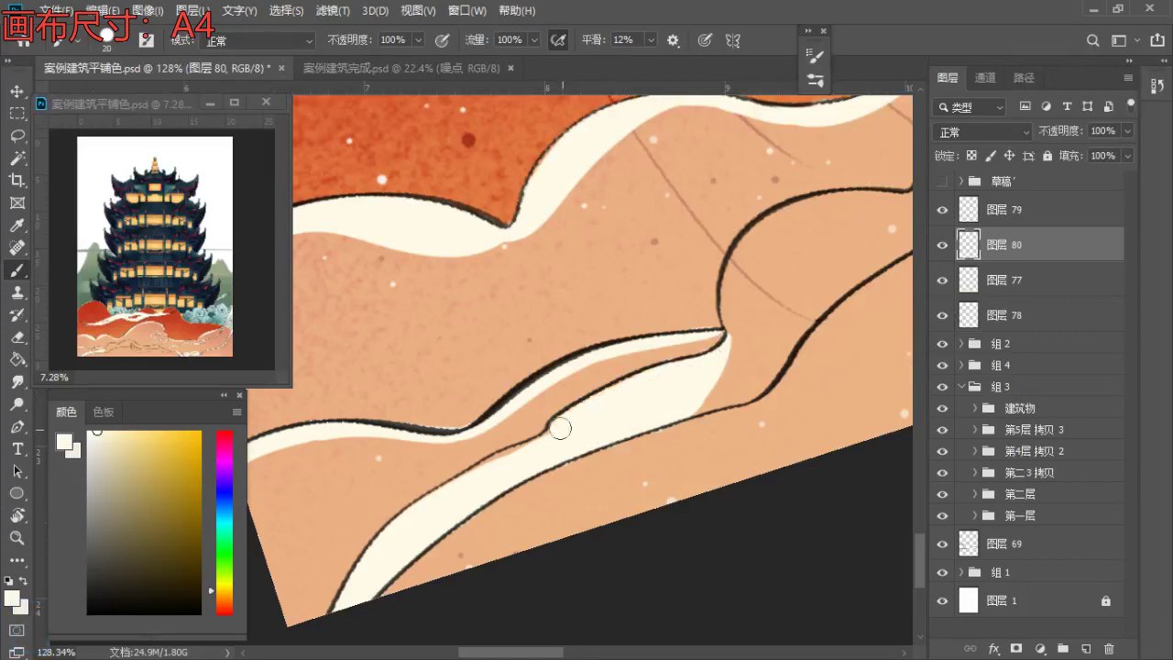
# - Touch up the cream fill along the upper outline of the lower-left strip
pyautogui.press('z')
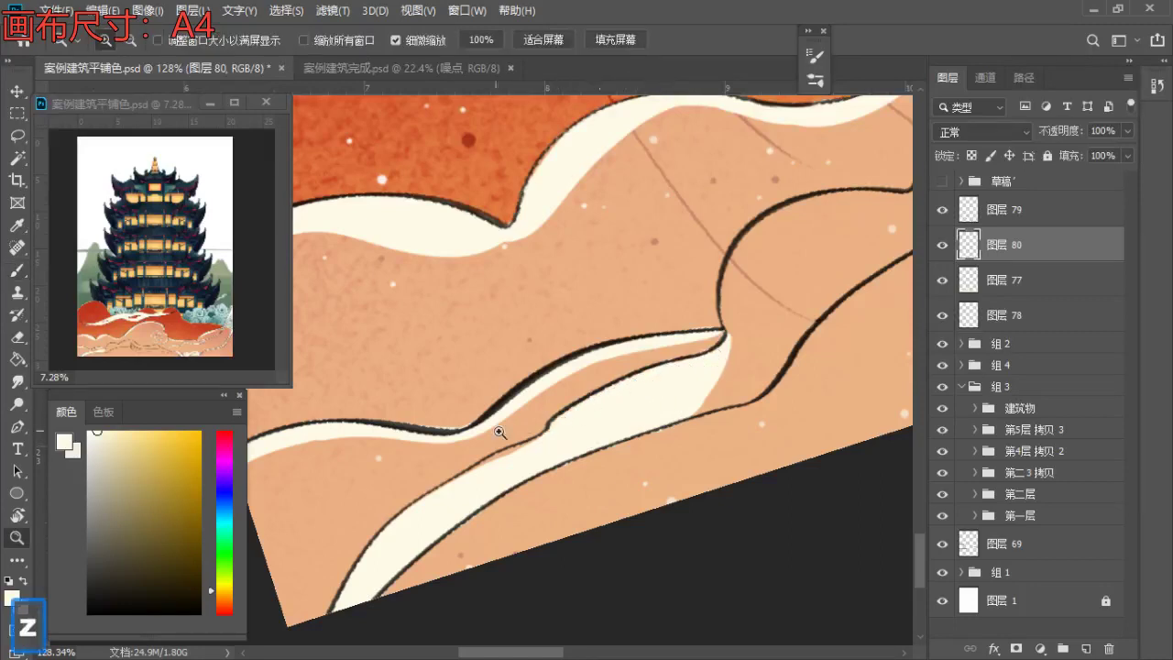
pyautogui.moveTo(517, 434); pyautogui.dragTo(625, 402)
pyautogui.press('b')
pyautogui.moveTo(517, 468); pyautogui.dragTo(484, 480)
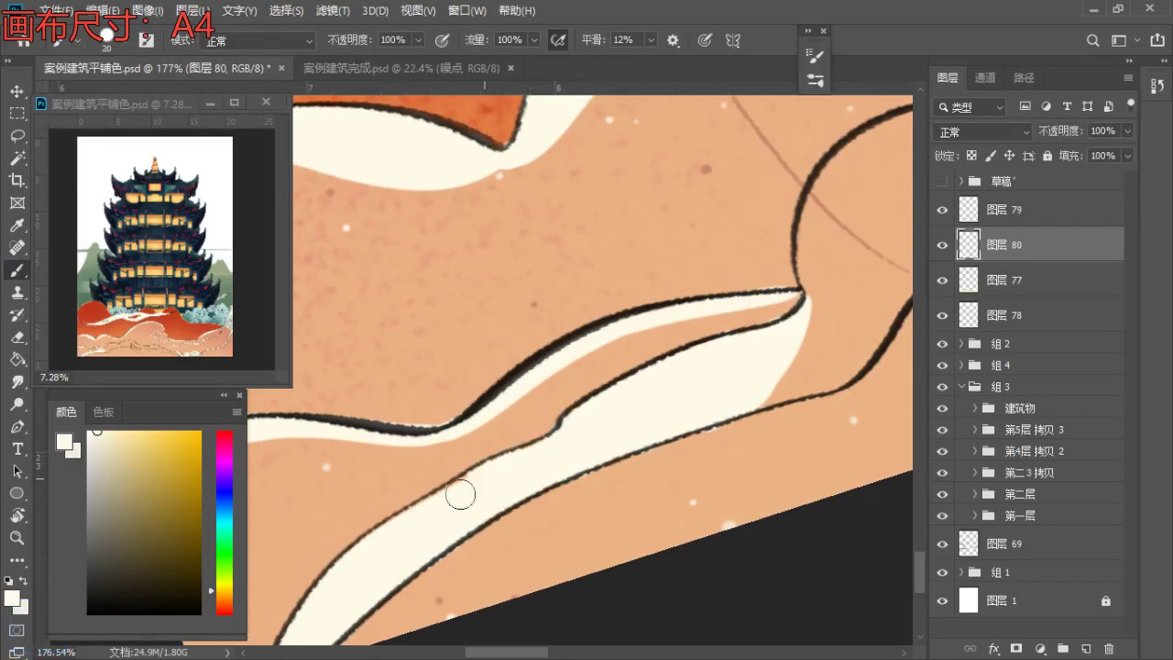
pyautogui.press('z')
pyautogui.moveTo(596, 406)
pyautogui.mouseDown()
pyautogui.moveTo(508, 429)
pyautogui.moveTo(453, 471)
pyautogui.moveTo(591, 428)
pyautogui.mouseUp()
pyautogui.press('space')
pyautogui.press('z')
pyautogui.press('b')
pyautogui.press('a')
pyautogui.press('a')
pyautogui.hotkey('ctrl', 'z')
pyautogui.moveTo(486, 479)
pyautogui.mouseDown()
pyautogui.moveTo(498, 403)
pyautogui.moveTo(542, 333)
pyautogui.moveTo(586, 325)
pyautogui.moveTo(479, 356)
pyautogui.mouseUp()
pyautogui.press('s')
pyautogui.press('s')
pyautogui.hotkey('ctrl', 'z')
# - Paint a light cream band inside the rounded wave outline rising from the corner, using a 15 px brush
pyautogui.press('z')
pyautogui.moveTo(522, 368); pyautogui.dragTo(463, 422)
pyautogui.press('b')
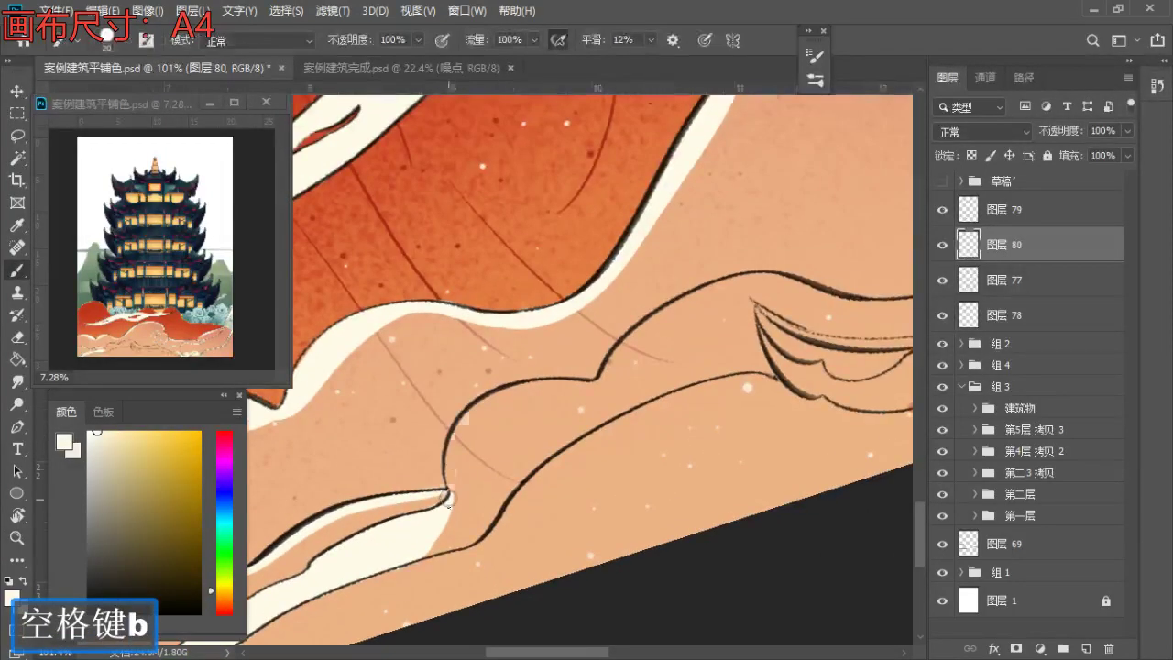
pyautogui.moveTo(450, 490); pyautogui.dragTo(494, 394)
pyautogui.hotkey('ctrl', 'z')
pyautogui.press('a')
pyautogui.moveTo(450, 491); pyautogui.dragTo(495, 397)
pyautogui.hotkey('ctrl', 'z')
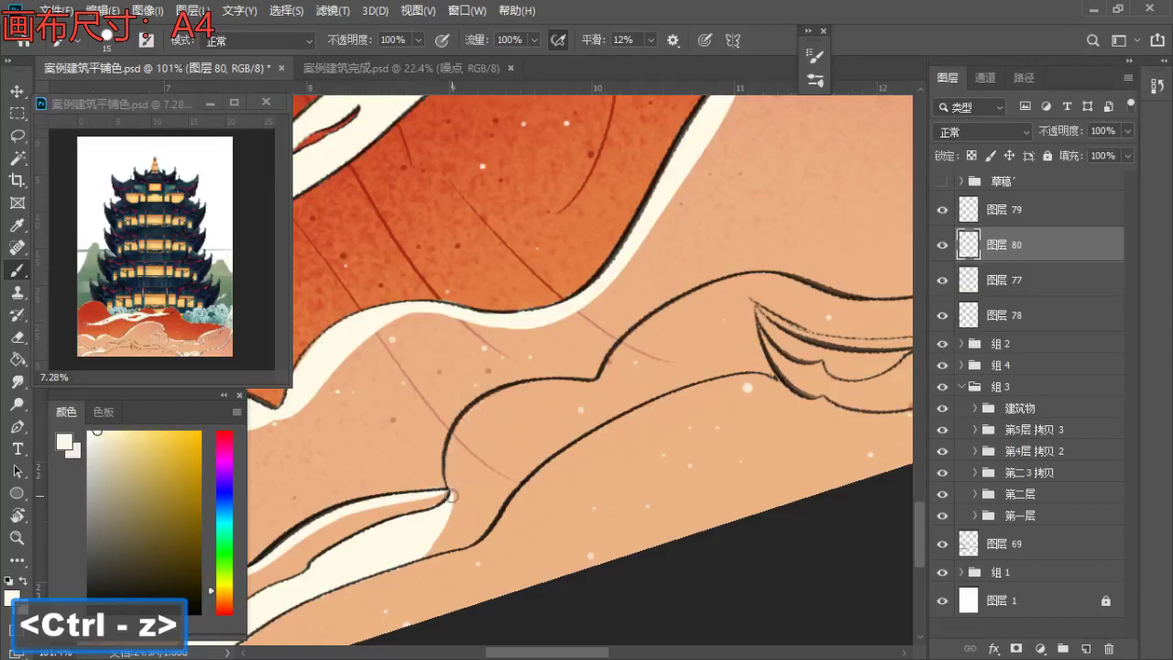
pyautogui.moveTo(605, 375); pyautogui.dragTo(520, 389)
pyautogui.hotkey('ctrl', 'z')
pyautogui.moveTo(579, 349); pyautogui.dragTo(510, 385)
pyautogui.hotkey('ctrl', 'z')
pyautogui.press('z')
pyautogui.click(445, 421)
pyautogui.press('b')
pyautogui.hotkey('ctrl', 'z')
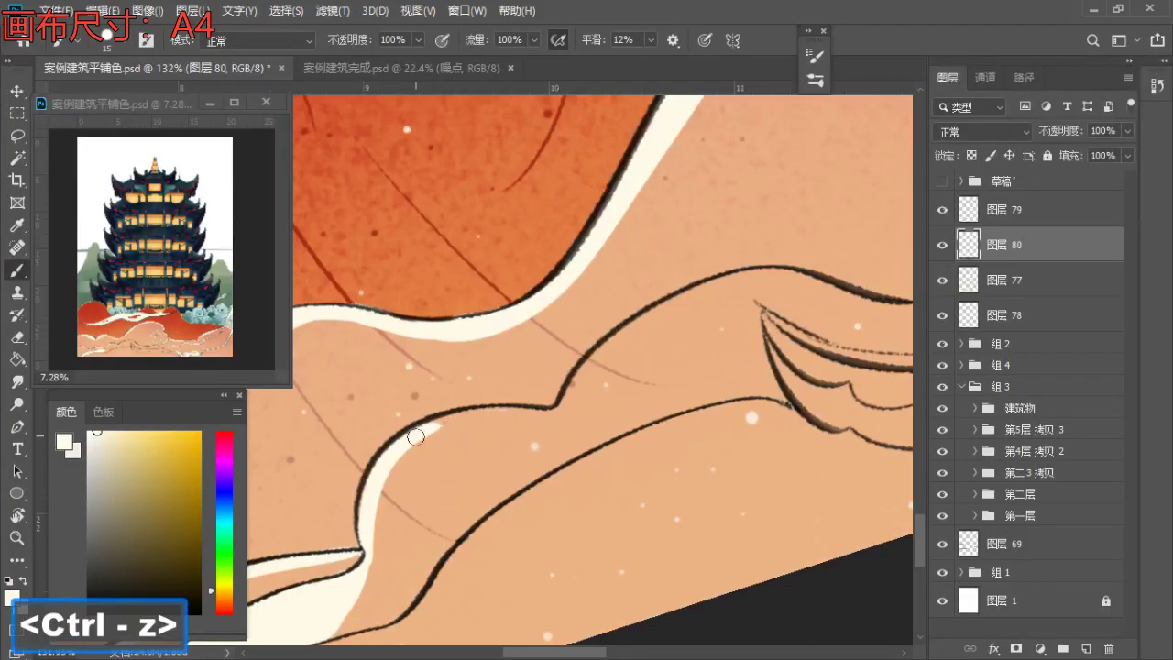
# - Continue the cream band under the wave's top, past the notch and up the next hump's outline
pyautogui.moveTo(512, 413)
pyautogui.mouseDown()
pyautogui.moveTo(570, 400)
pyautogui.moveTo(444, 431)
pyautogui.mouseUp()
pyautogui.hotkey('ctrl', 'z')
pyautogui.hotkey('ctrl', 'z')
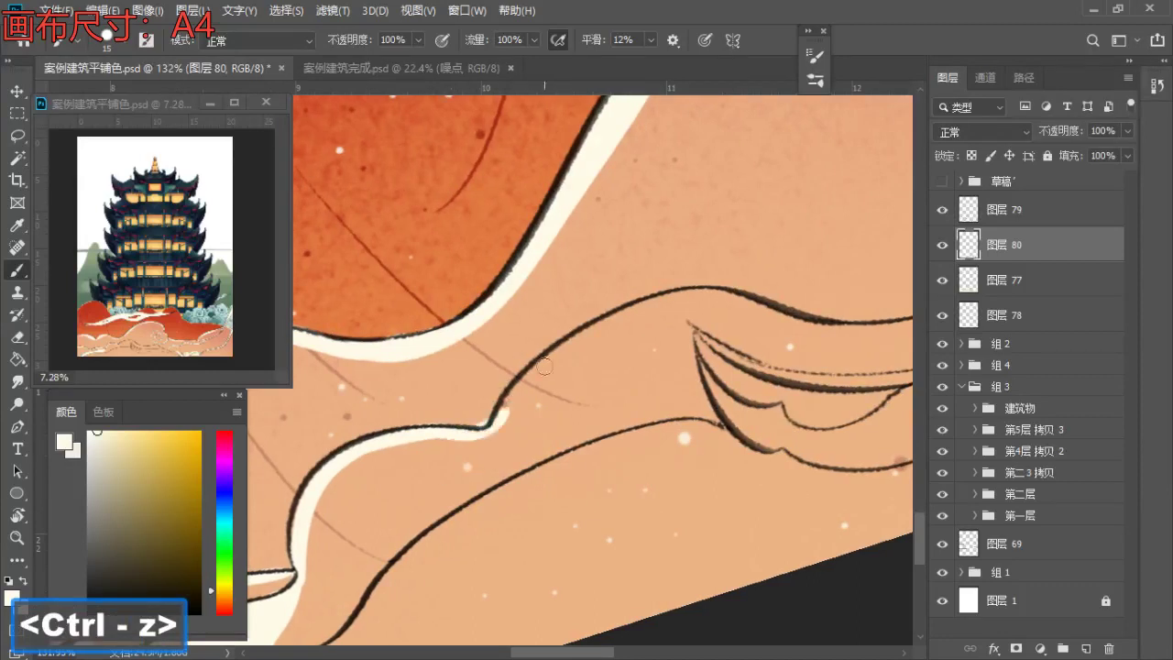
pyautogui.moveTo(520, 392); pyautogui.dragTo(678, 320)
pyautogui.press('z')
pyautogui.moveTo(615, 361); pyautogui.dragTo(573, 351)
pyautogui.moveTo(573, 351)
pyautogui.mouseDown()
pyautogui.moveTo(403, 460)
pyautogui.moveTo(566, 421)
pyautogui.mouseUp()
pyautogui.press('b')
pyautogui.hotkey('ctrl', 'z')
pyautogui.hotkey('ctrl', 'z')
# - Extend the cream band over the large hump and along its outline towards the spiral
pyautogui.moveTo(440, 444); pyautogui.dragTo(530, 426)
pyautogui.hotkey('ctrl', 'z')
pyautogui.hotkey('ctrl', 'z')
pyautogui.press('z')
pyautogui.moveTo(608, 417); pyautogui.dragTo(678, 413)
pyautogui.press('b')
pyautogui.moveTo(860, 356)
pyautogui.mouseDown()
pyautogui.moveTo(533, 456)
pyautogui.moveTo(622, 471)
pyautogui.moveTo(631, 320)
pyautogui.mouseUp()
# - Taper the lower-left strip's cream fill into the bend of the lowest wave outline
pyautogui.press('z')
pyautogui.press('space')
pyautogui.press('z')
pyautogui.moveTo(519, 436); pyautogui.dragTo(561, 493)
pyautogui.press('b')
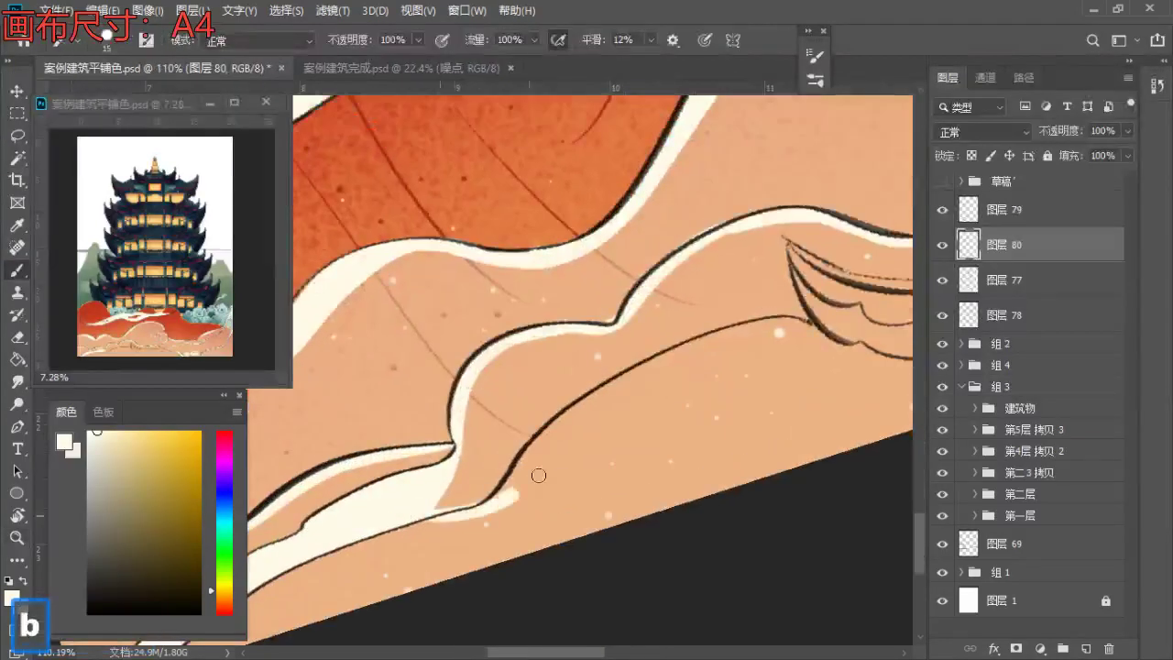
pyautogui.hotkey('ctrl', 'z')
pyautogui.hotkey('ctrl', 'z')
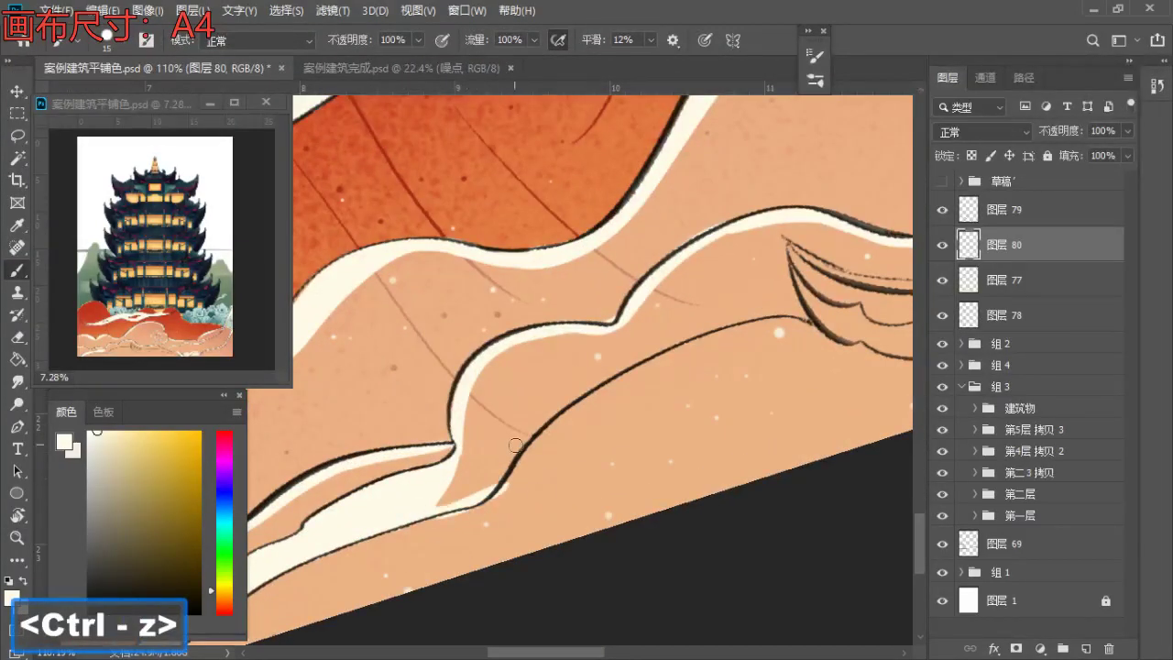
pyautogui.hotkey('ctrl', 'z')
pyautogui.press('space')
pyautogui.moveTo(492, 471); pyautogui.dragTo(475, 497)
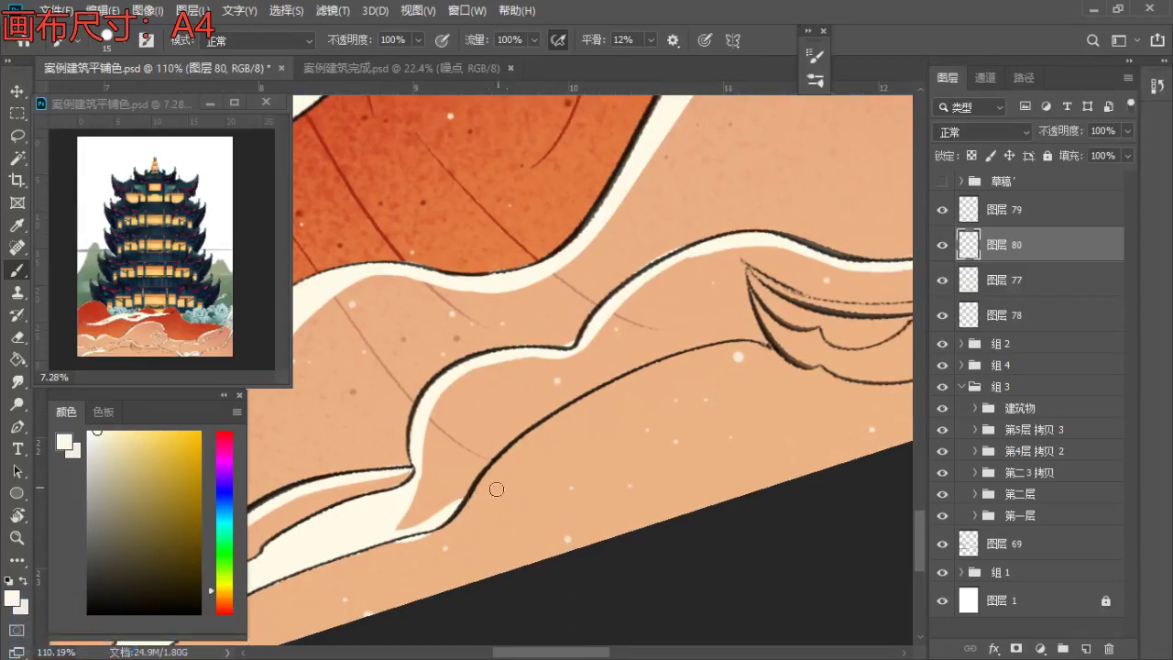
# - Paint a thin cream band along the lowest wave outline from the bend up to the curled ribbon's tip
pyautogui.moveTo(459, 519); pyautogui.dragTo(629, 374)
pyautogui.hotkey('ctrl', 'z')
pyautogui.moveTo(451, 514)
pyautogui.mouseDown()
pyautogui.moveTo(602, 382)
pyautogui.moveTo(478, 468)
pyautogui.moveTo(449, 509)
pyautogui.moveTo(502, 453)
pyautogui.moveTo(640, 371)
pyautogui.moveTo(569, 401)
pyautogui.moveTo(548, 415)
pyautogui.moveTo(770, 342)
pyautogui.mouseUp()
pyautogui.hotkey('ctrl', 'z')
pyautogui.press('space')
pyautogui.moveTo(694, 335); pyautogui.dragTo(589, 382)
# - Fill the curled ribbon's pointed tip with light cream between its outlines, using a 15 px brush and tidying with the Eraser
pyautogui.moveTo(684, 371)
pyautogui.mouseDown()
pyautogui.moveTo(442, 466)
pyautogui.moveTo(393, 446)
pyautogui.moveTo(375, 412)
pyautogui.mouseUp()
pyautogui.press('z')
pyautogui.click(450, 452)
pyautogui.press('b')
pyautogui.press('e')
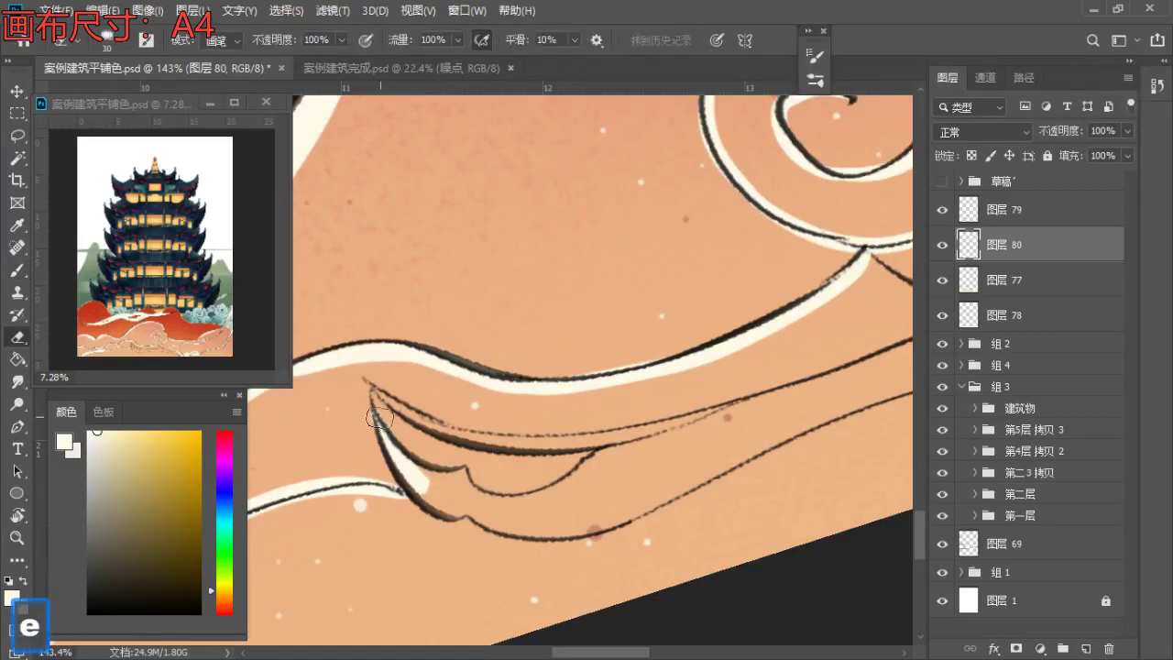
pyautogui.press('b')
pyautogui.press('e')
pyautogui.press('b')
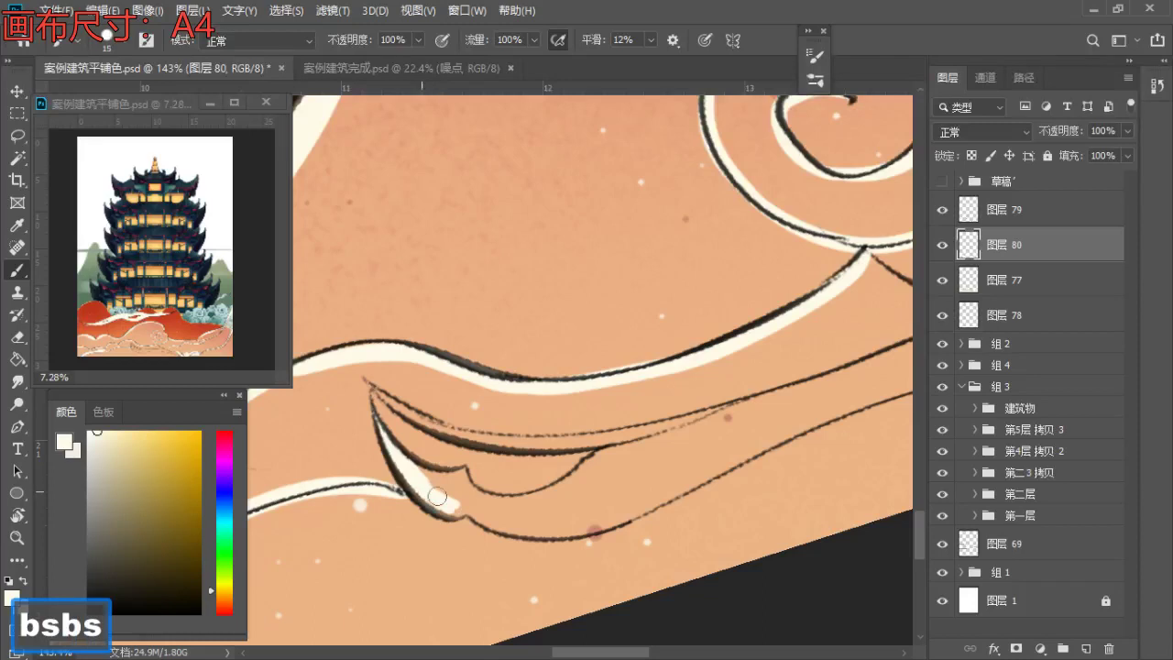
pyautogui.moveTo(422, 477); pyautogui.dragTo(461, 475)
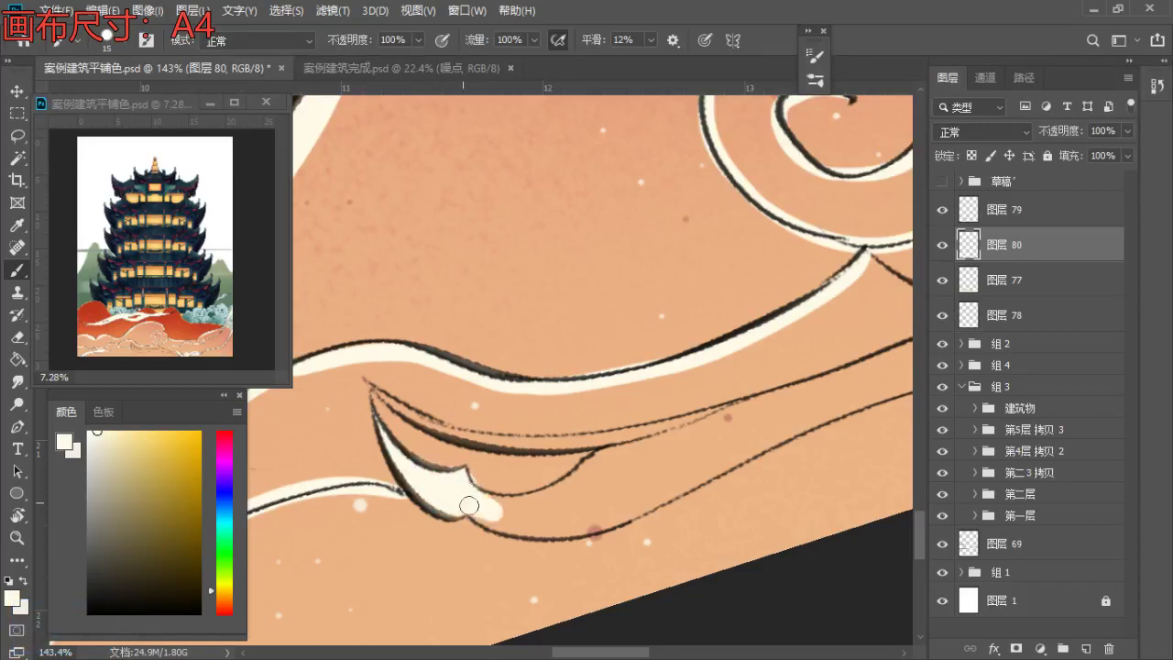
pyautogui.press('e')
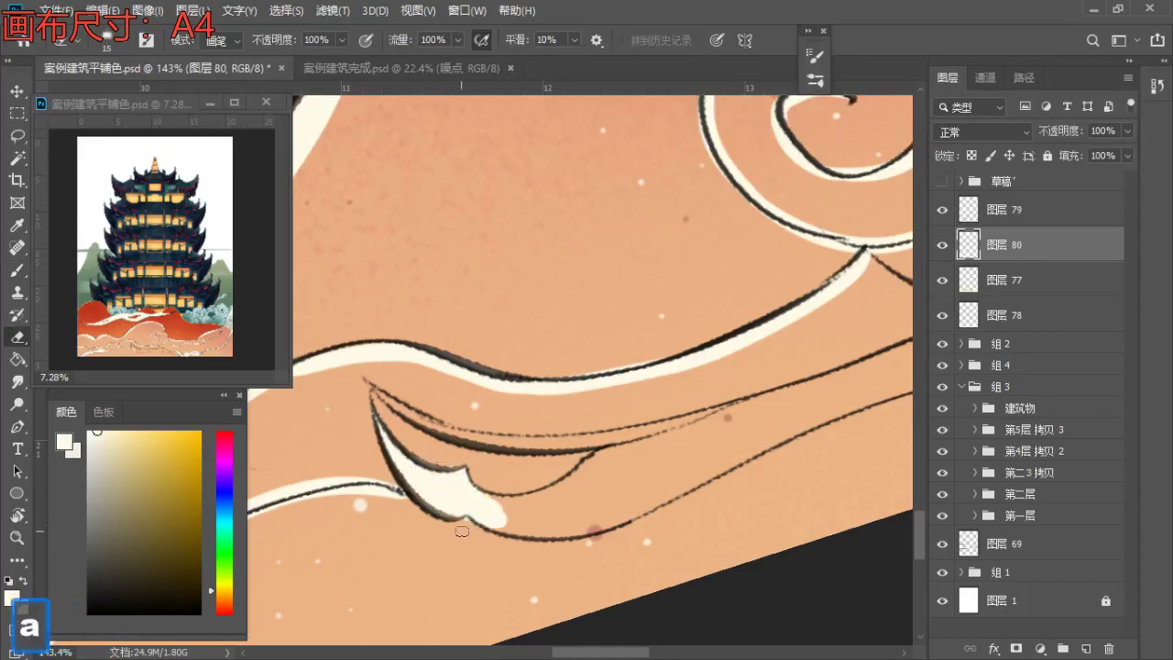
# - Spread the cream fill from the ribbon's tip into its rounded lower body with a 20 px brush
pyautogui.press('b')
pyautogui.moveTo(500, 522); pyautogui.dragTo(537, 521)
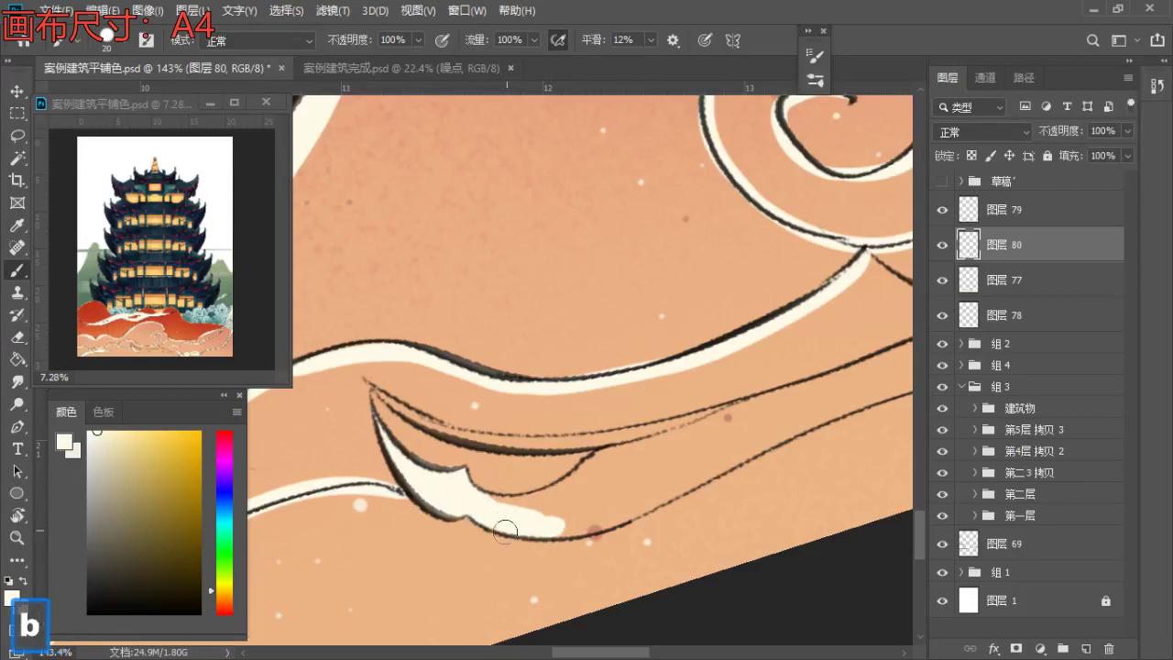
pyautogui.press(']')
pyautogui.moveTo(504, 505)
pyautogui.mouseDown()
pyautogui.moveTo(608, 473)
pyautogui.moveTo(528, 512)
pyautogui.moveTo(565, 476)
pyautogui.moveTo(592, 509)
pyautogui.mouseUp()
pyautogui.press('e')
pyautogui.press('b')
# - Continue filling the ribbon's widening body with light cream past the inner curl, using a 25 px brush
pyautogui.press('space')
pyautogui.moveTo(604, 477)
pyautogui.mouseDown()
pyautogui.moveTo(525, 483)
pyautogui.moveTo(482, 547)
pyautogui.mouseUp()
pyautogui.press('b')
pyautogui.press('s')
pyautogui.press('space')
pyautogui.press('a')
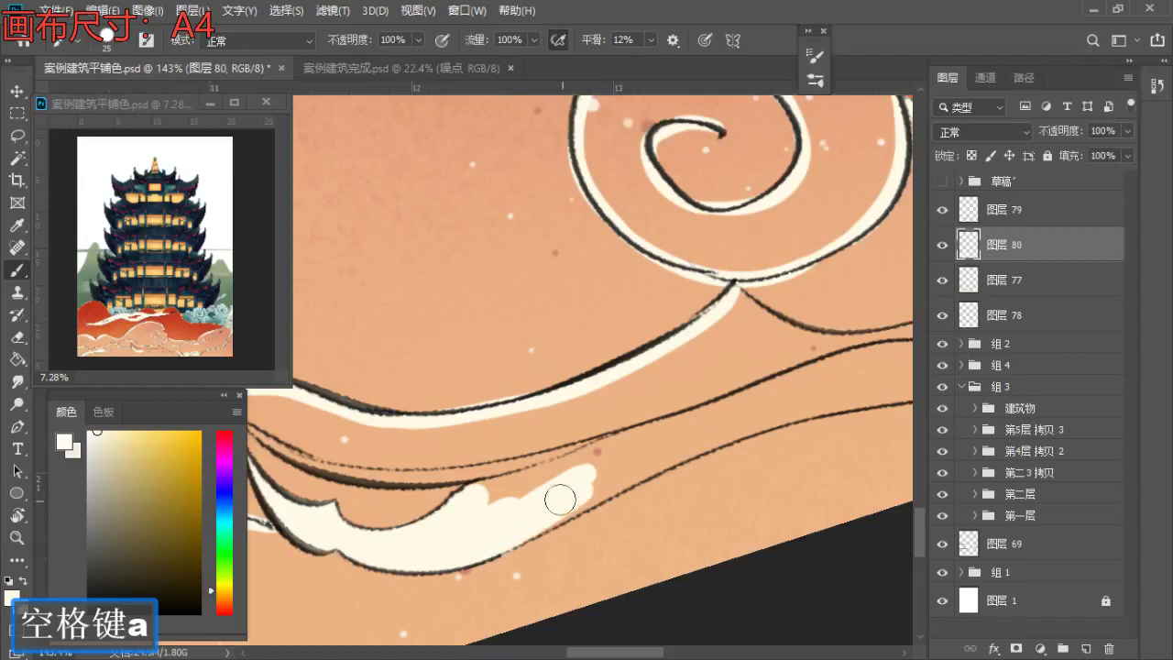
pyautogui.press('[')
pyautogui.moveTo(530, 486)
pyautogui.mouseDown()
pyautogui.moveTo(601, 467)
pyautogui.moveTo(527, 478)
pyautogui.mouseUp()
# - Fill the ribbon up to its upper outline left of the spiral's base with a 15 px brush
pyautogui.press('space')
pyautogui.press('[')
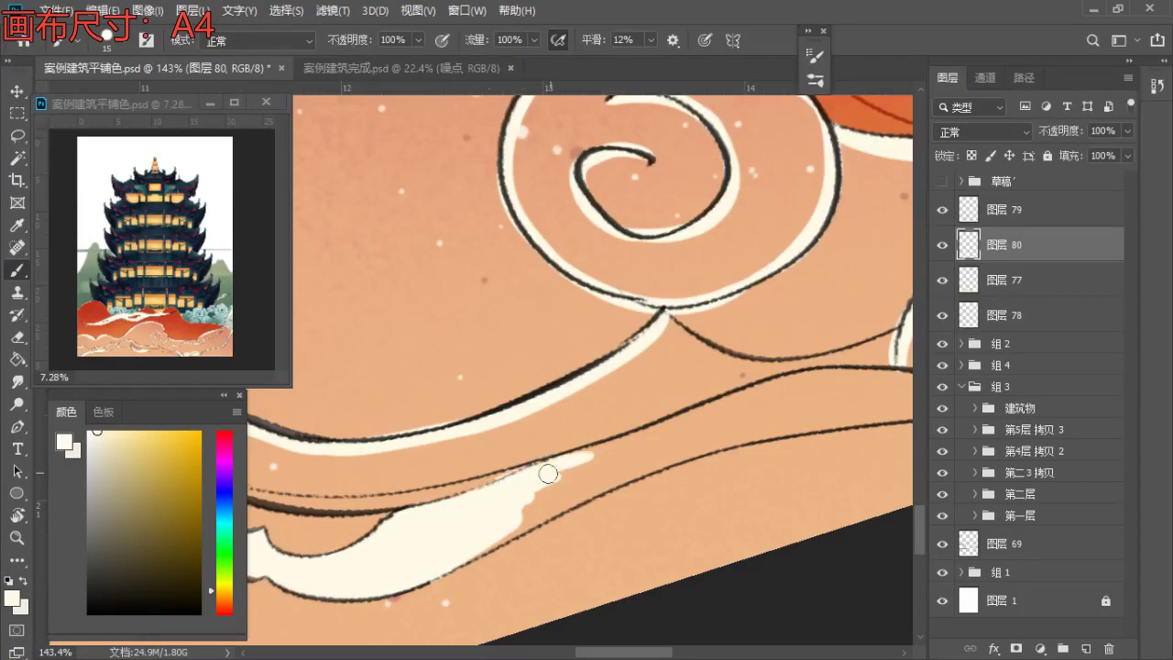
pyautogui.hotkey('ctrl', 'z')
pyautogui.moveTo(635, 442)
pyautogui.mouseDown()
pyautogui.moveTo(529, 479)
pyautogui.moveTo(573, 469)
pyautogui.moveTo(496, 534)
pyautogui.mouseUp()
pyautogui.press('space')
pyautogui.moveTo(604, 472)
pyautogui.mouseDown()
pyautogui.moveTo(674, 449)
pyautogui.moveTo(550, 442)
pyautogui.moveTo(752, 453)
pyautogui.mouseUp()
# - Fill the ribbon section beneath the spiral with light cream using a 20 px brush
pyautogui.press('z')
pyautogui.press('space')
pyautogui.moveTo(440, 477)
pyautogui.mouseDown()
pyautogui.moveTo(583, 472)
pyautogui.moveTo(391, 521)
pyautogui.mouseUp()
pyautogui.press('b')
pyautogui.moveTo(522, 474)
pyautogui.mouseDown()
pyautogui.moveTo(475, 491)
pyautogui.moveTo(574, 465)
pyautogui.moveTo(526, 477)
pyautogui.moveTo(566, 486)
pyautogui.mouseUp()
pyautogui.press('a')
pyautogui.press('z')
pyautogui.press('e')
pyautogui.press('b')
pyautogui.moveTo(583, 443); pyautogui.dragTo(486, 467)
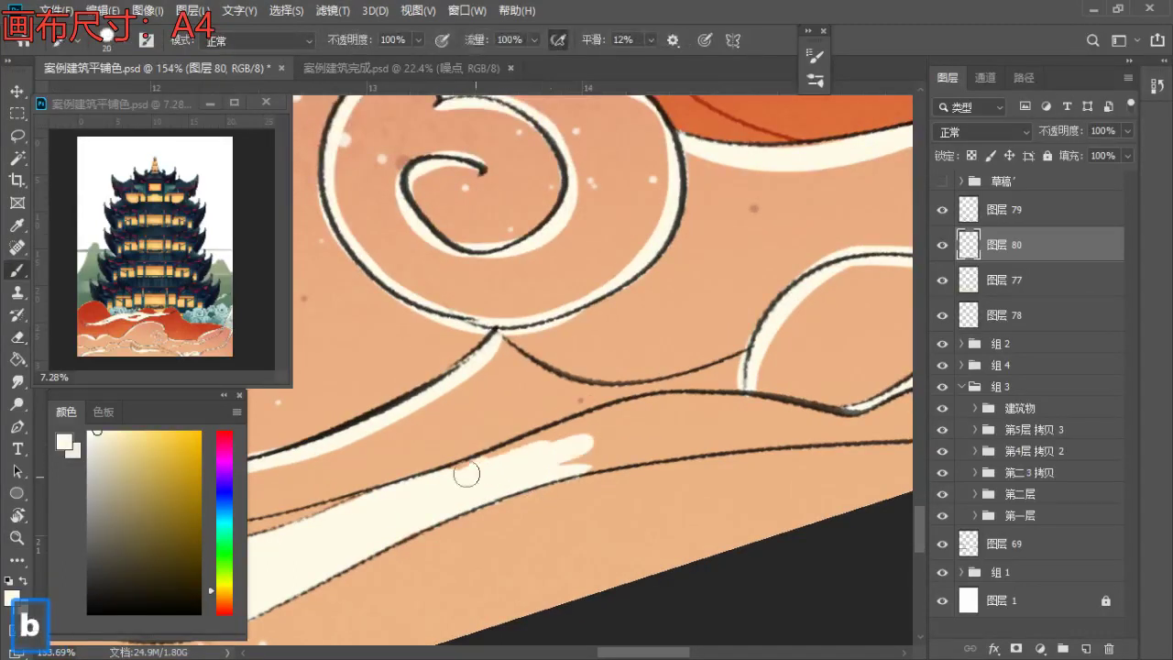
pyautogui.moveTo(562, 441); pyautogui.dragTo(550, 445)
# - Extend the ribbon's cream fill under the crest of its upper outline, right of the spiral's base
pyautogui.press('z')
pyautogui.click(665, 408)
pyautogui.press('b')
pyautogui.press(']')
pyautogui.moveTo(654, 427)
pyautogui.mouseDown()
pyautogui.moveTo(544, 469)
pyautogui.moveTo(604, 443)
pyautogui.moveTo(516, 427)
pyautogui.moveTo(496, 445)
pyautogui.mouseUp()
pyautogui.press('space')
pyautogui.press('b')
pyautogui.press('a')
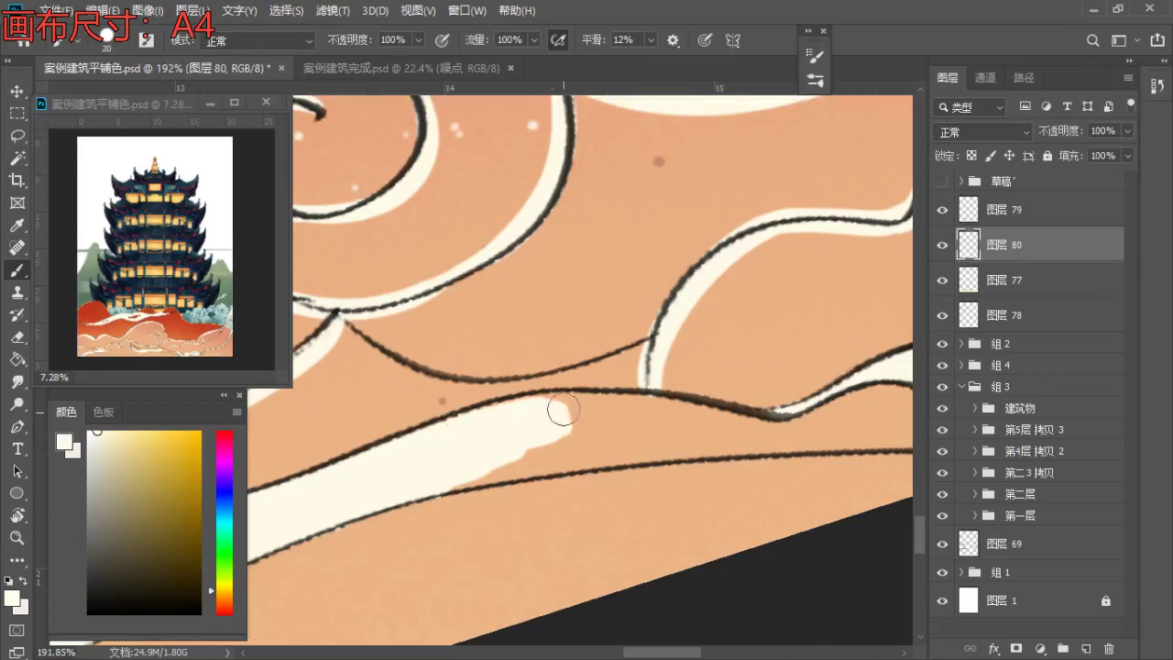
# - Fill the rest of the ribbon with light cream towards the canvas's lower edge
pyautogui.moveTo(558, 419)
pyautogui.mouseDown()
pyautogui.moveTo(490, 470)
pyautogui.moveTo(550, 458)
pyautogui.moveTo(550, 419)
pyautogui.moveTo(650, 418)
pyautogui.moveTo(565, 410)
pyautogui.moveTo(568, 445)
pyautogui.moveTo(720, 411)
pyautogui.moveTo(545, 424)
pyautogui.moveTo(625, 414)
pyautogui.moveTo(678, 438)
pyautogui.moveTo(532, 446)
pyautogui.moveTo(647, 430)
pyautogui.moveTo(530, 514)
pyautogui.mouseUp()
pyautogui.press('space')
pyautogui.press('e')
pyautogui.press('b')
pyautogui.press('space')
pyautogui.press('b')
pyautogui.press('e')
pyautogui.press('z')
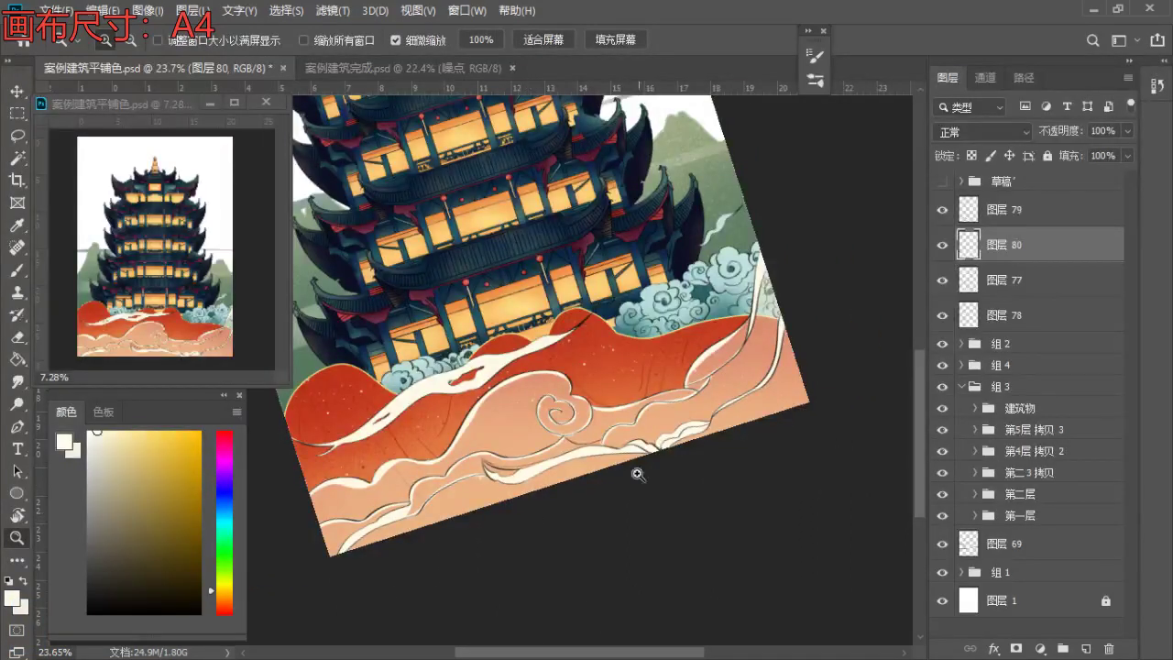
# - Paint a thin cream band between the curled ribbon's two upper outlines with a 10 px brush
pyautogui.moveTo(583, 462); pyautogui.dragTo(646, 464)
pyautogui.press('space')
pyautogui.moveTo(377, 473)
pyautogui.mouseDown()
pyautogui.moveTo(510, 496)
pyautogui.moveTo(408, 477)
pyautogui.moveTo(440, 510)
pyautogui.moveTo(505, 520)
pyautogui.mouseUp()
pyautogui.press('b')
pyautogui.press('a')
pyautogui.press('a')
pyautogui.hotkey('ctrl', 'z')
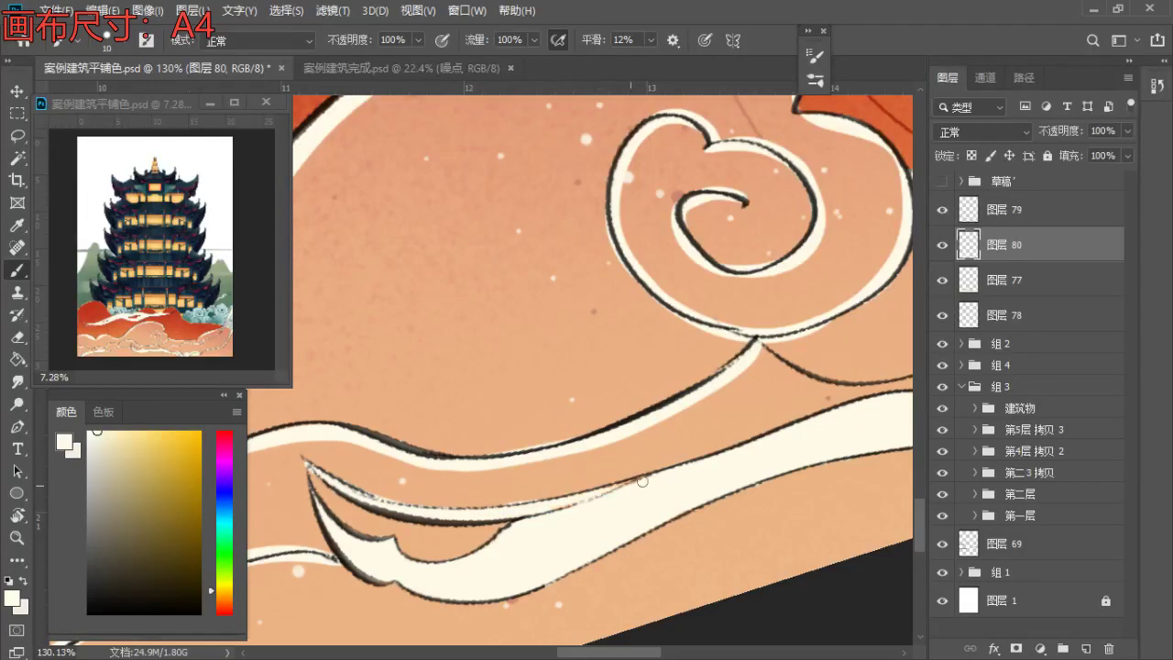
pyautogui.press('z')
pyautogui.moveTo(593, 474); pyautogui.dragTo(510, 519)
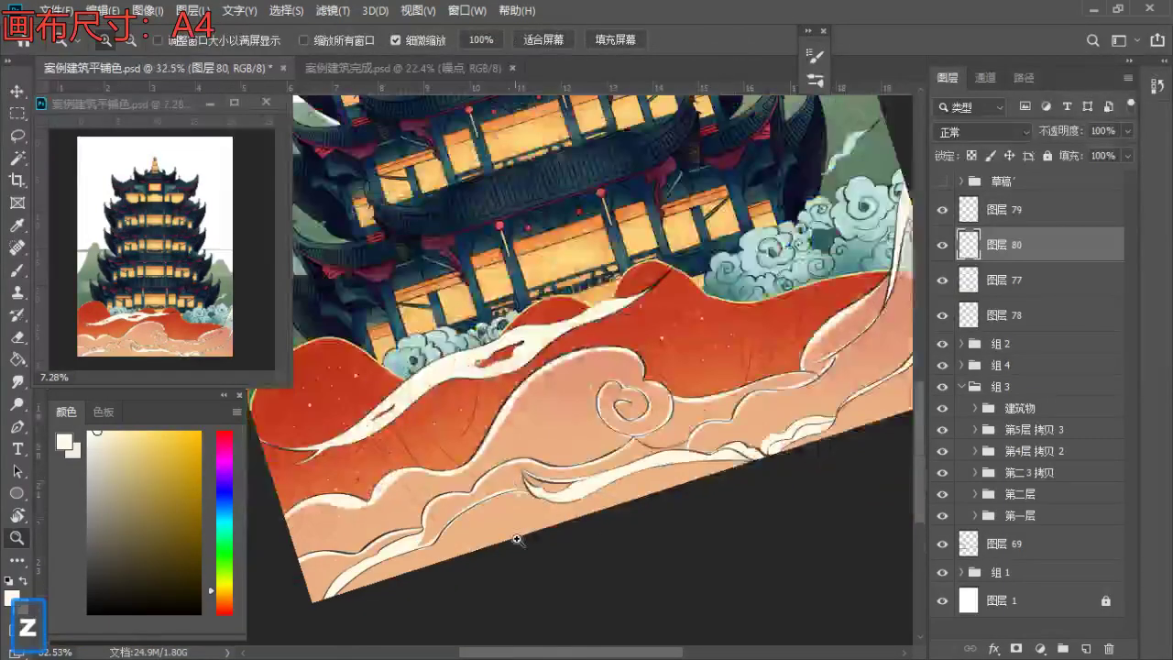
# - Reset the canvas rotation, then select the line layer 图层 79 and lock its transparent pixels
pyautogui.press('r')
pyautogui.click(247, 40)
pyautogui.press('z')
pyautogui.press('space')
pyautogui.moveTo(495, 403)
pyautogui.mouseDown()
pyautogui.moveTo(469, 415)
pyautogui.moveTo(530, 442)
pyautogui.mouseUp()
pyautogui.press('b')
pyautogui.click(986, 212)
pyautogui.click(943, 211)
pyautogui.click(943, 210)
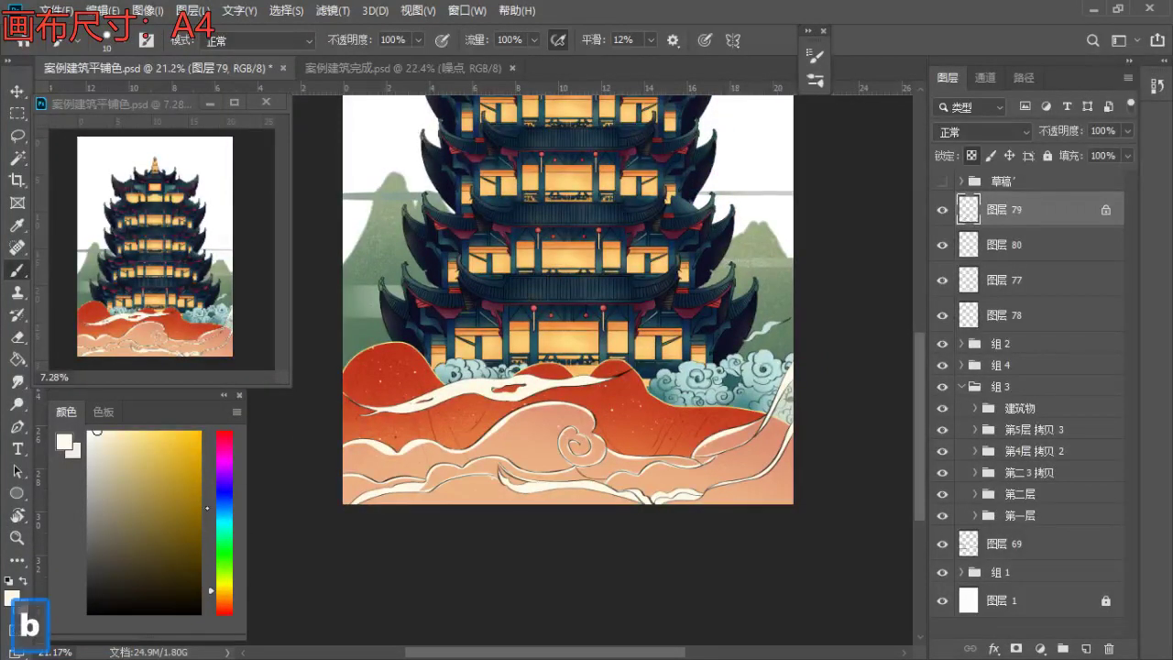
# - Sample the red of the hills and shift the brush colour to a bright golden orange
pyautogui.press(']')
pyautogui.press(']')
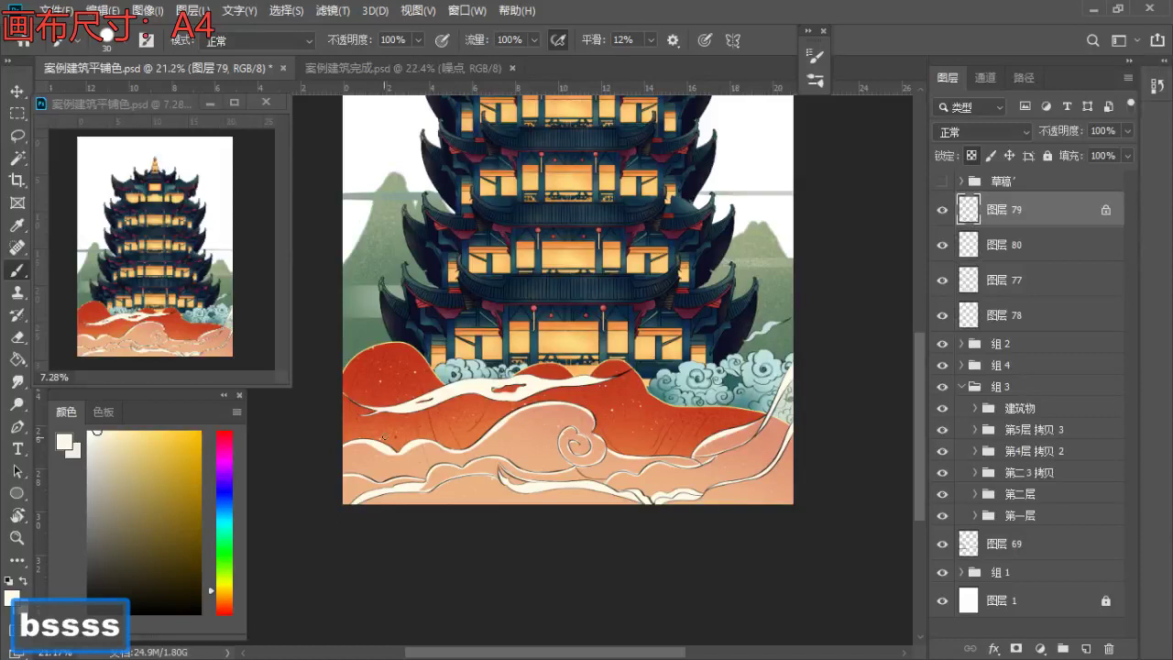
pyautogui.keyDown('alt'); pyautogui.click(378, 417); pyautogui.keyUp('alt')
pyautogui.press(']')
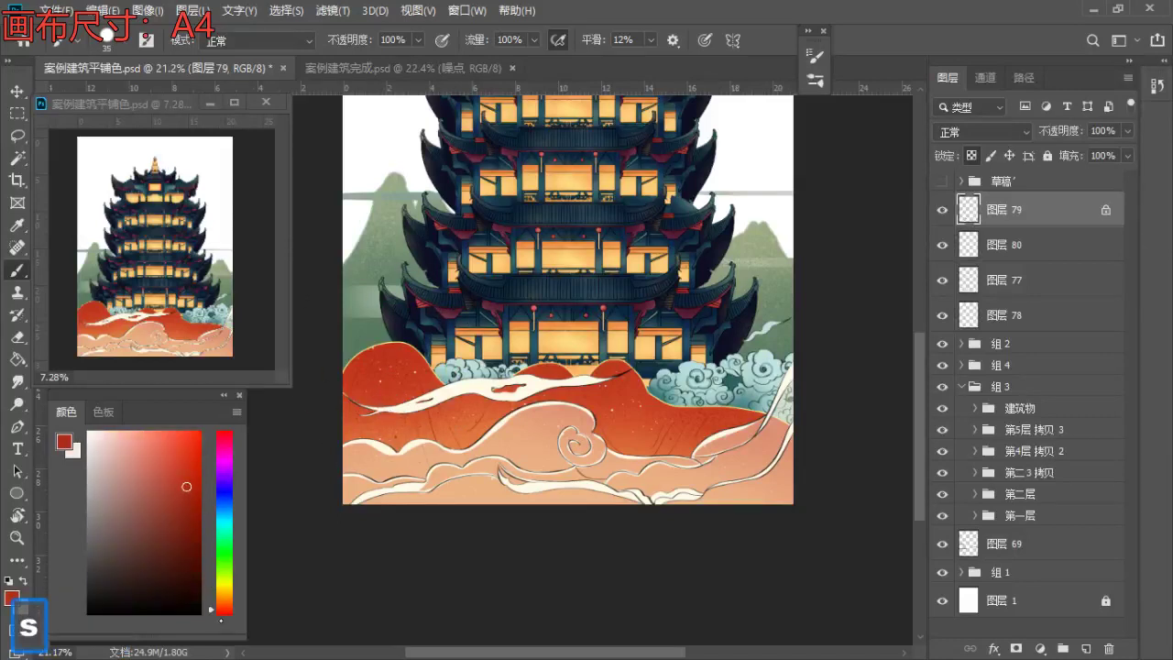
pyautogui.moveTo(226, 599); pyautogui.dragTo(230, 597)
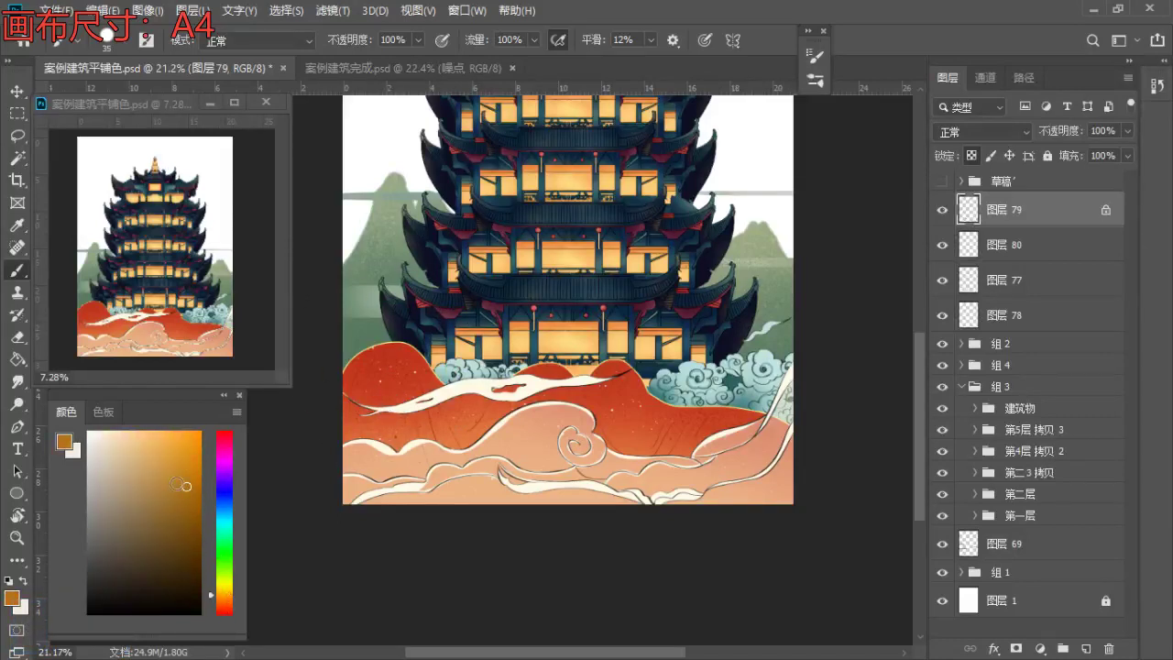
pyautogui.press(']')
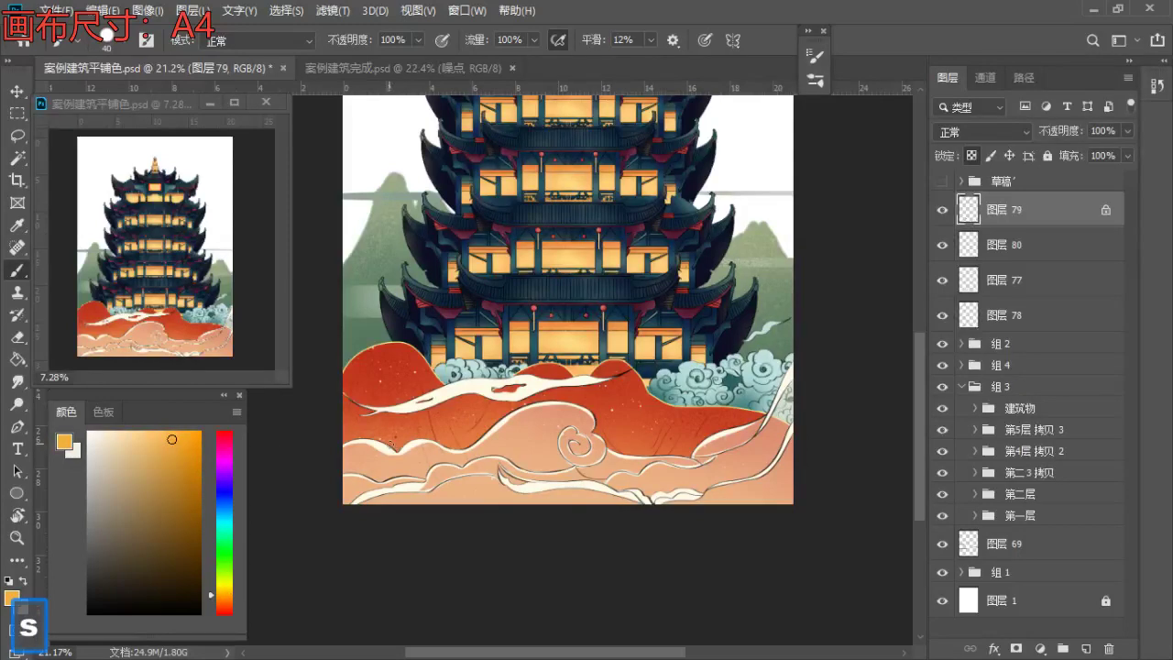
# - Recolour the dark wave and ribbon outlines on 图层 79 golden orange with a 500 px brush
pyautogui.press(']')
pyautogui.press(']')
pyautogui.press(']')
pyautogui.press(']')
pyautogui.press(']')
pyautogui.press(']')
pyautogui.press(']')
pyautogui.press(']')
pyautogui.press(']')
pyautogui.press(']')
pyautogui.press(']')
pyautogui.press(']')
pyautogui.press(']')
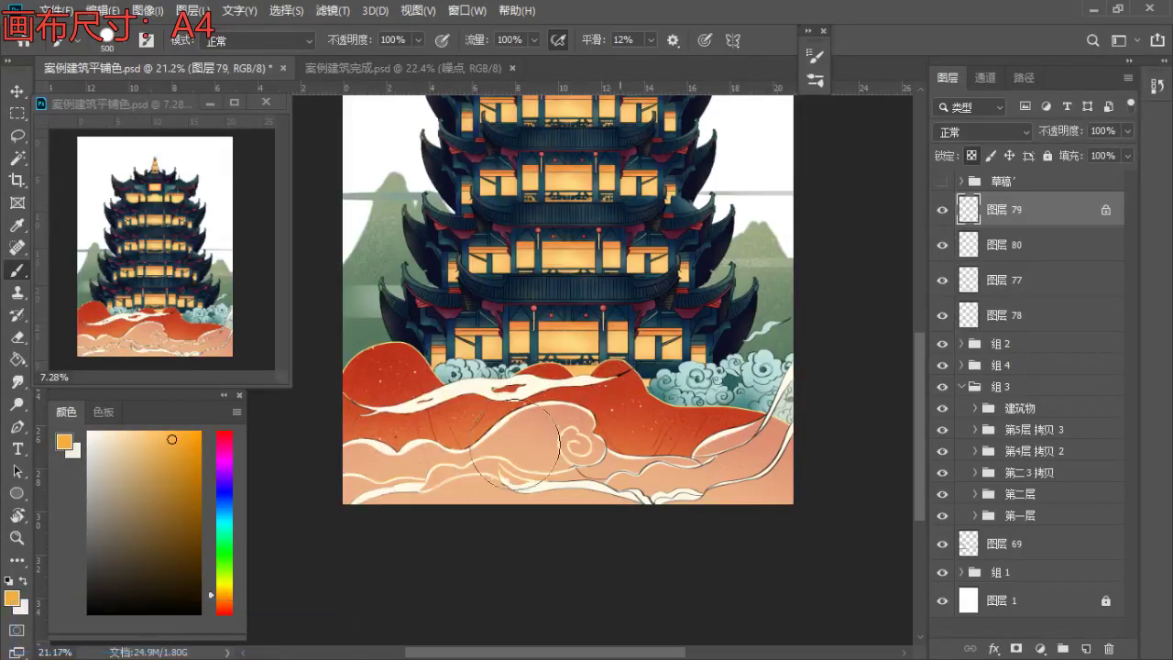
pyautogui.moveTo(738, 453); pyautogui.dragTo(777, 445)
# - Recolour the remaining dark outlines around the spiral and lower waves golden orange with a 700 px brush
pyautogui.press('z')
pyautogui.moveTo(629, 469)
pyautogui.mouseDown()
pyautogui.moveTo(658, 491)
pyautogui.moveTo(699, 504)
pyautogui.mouseUp()
pyautogui.press('b')
pyautogui.press('s')
pyautogui.press('z')
pyautogui.moveTo(641, 419); pyautogui.dragTo(614, 419)
pyautogui.moveTo(584, 436); pyautogui.dragTo(607, 471)
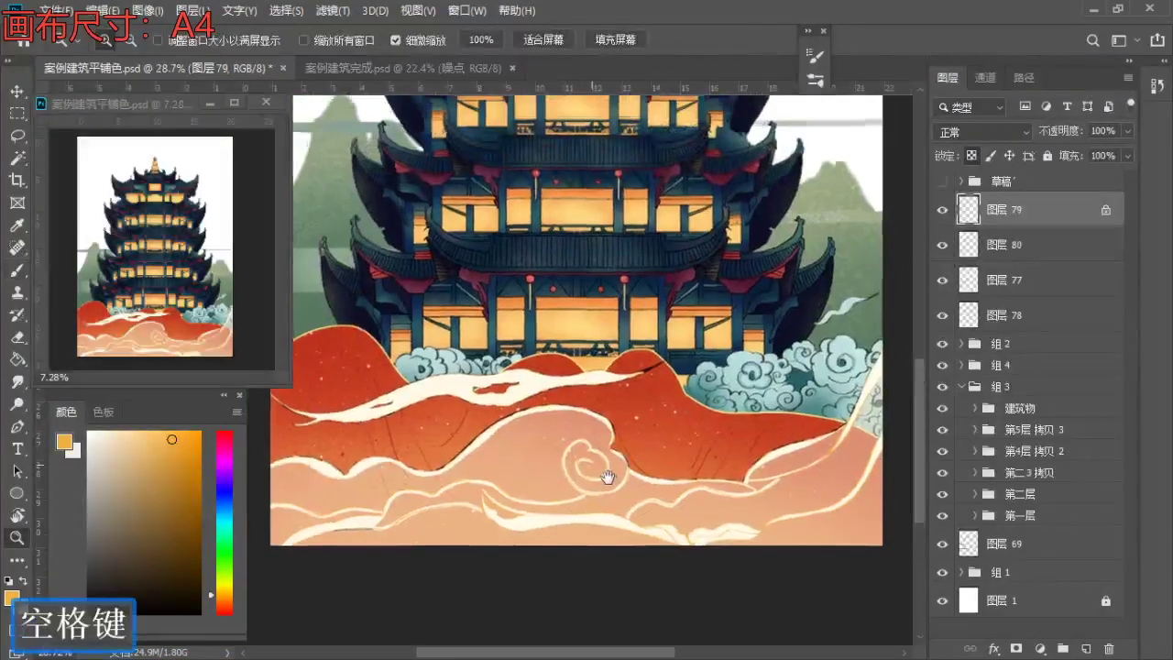
pyautogui.press('b')
pyautogui.press(']')
pyautogui.press('b')
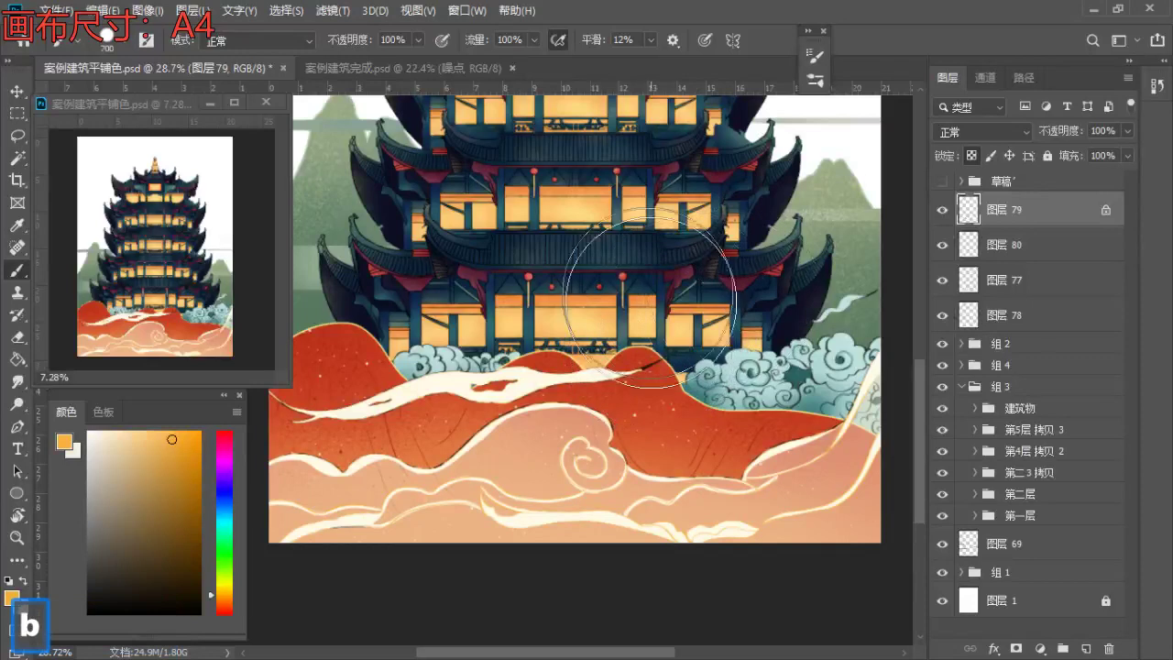
pyautogui.press('[')
pyautogui.press('[')
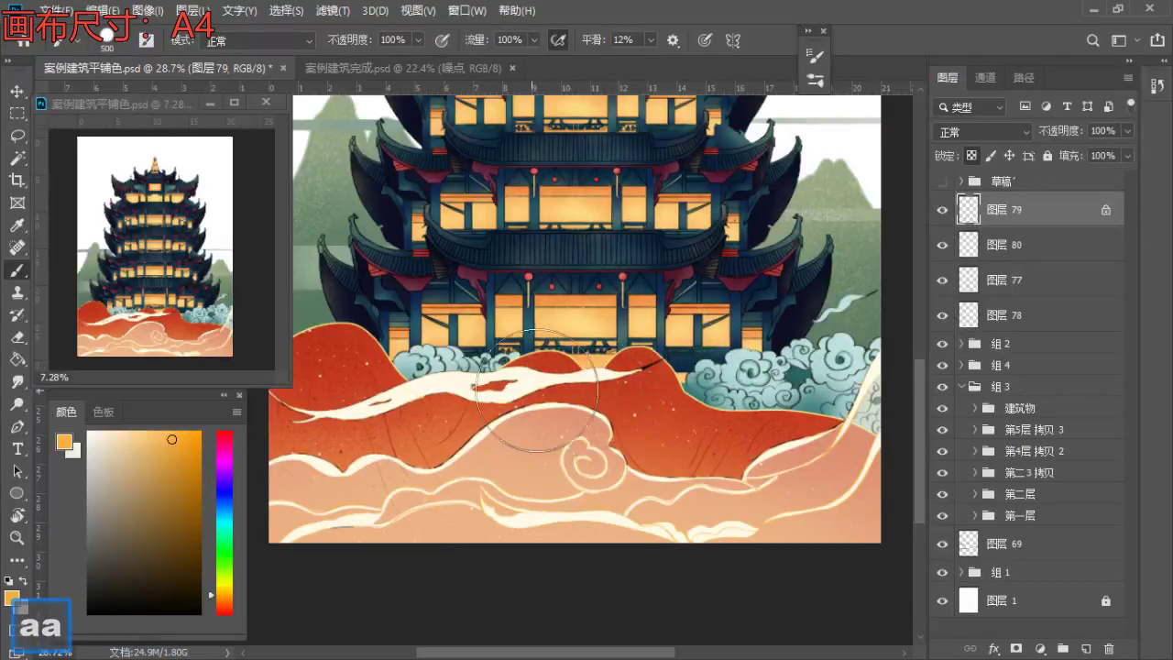
# - Unlock the transparency of 图层 79 and load its outlines as a selection with hidden edges
pyautogui.press('space')
pyautogui.moveTo(660, 369); pyautogui.dragTo(686, 379)
pyautogui.press('b')
pyautogui.keyDown('ctrl'); pyautogui.click(985, 213); pyautogui.keyUp('ctrl')
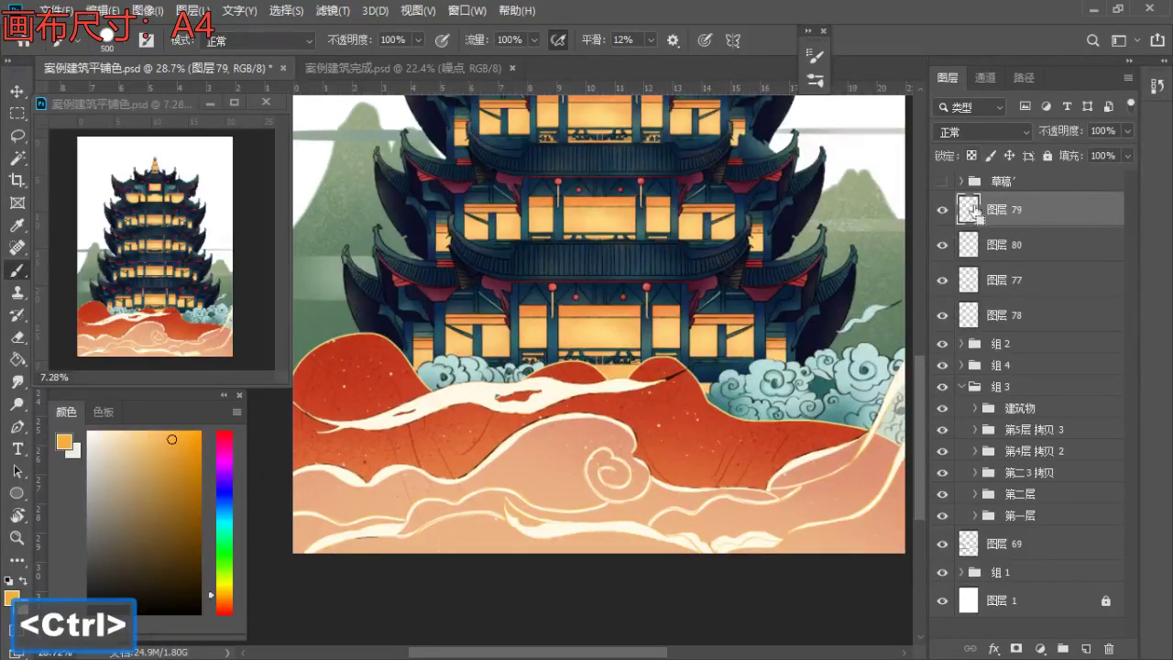
pyautogui.hotkey('ctrl', 'h')
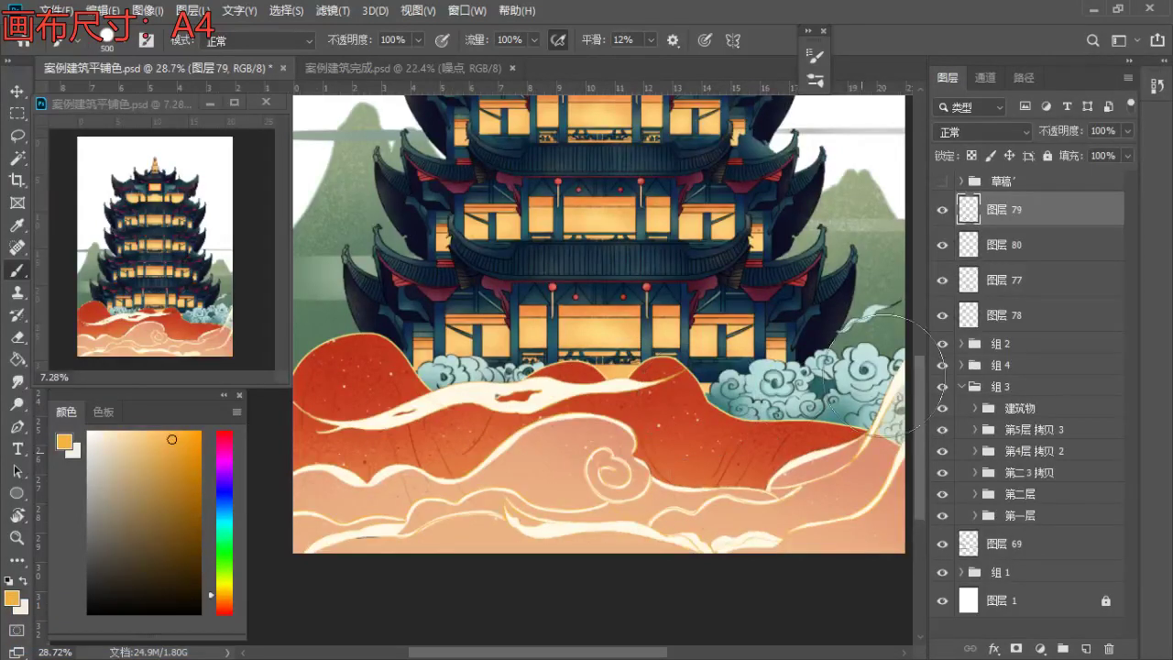
# - Brush a lighter orange over the outlines around the long ribbon and the spiral, enlarging the brush to 700 px
pyautogui.press('z')
pyautogui.moveTo(610, 469)
pyautogui.mouseDown()
pyautogui.moveTo(597, 467)
pyautogui.moveTo(675, 512)
pyautogui.moveTo(641, 479)
pyautogui.moveTo(602, 466)
pyautogui.mouseUp()
pyautogui.press('b')
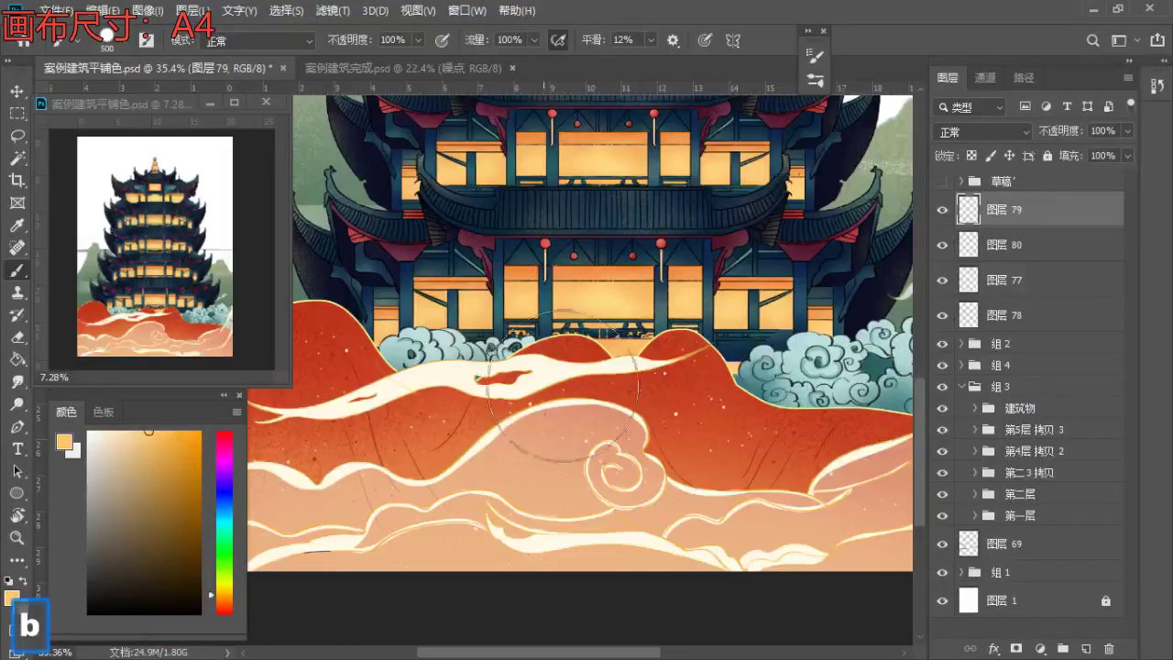
pyautogui.moveTo(468, 399)
pyautogui.mouseDown()
pyautogui.moveTo(628, 367)
pyautogui.moveTo(404, 420)
pyautogui.mouseUp()
pyautogui.press(']')
pyautogui.press(']')
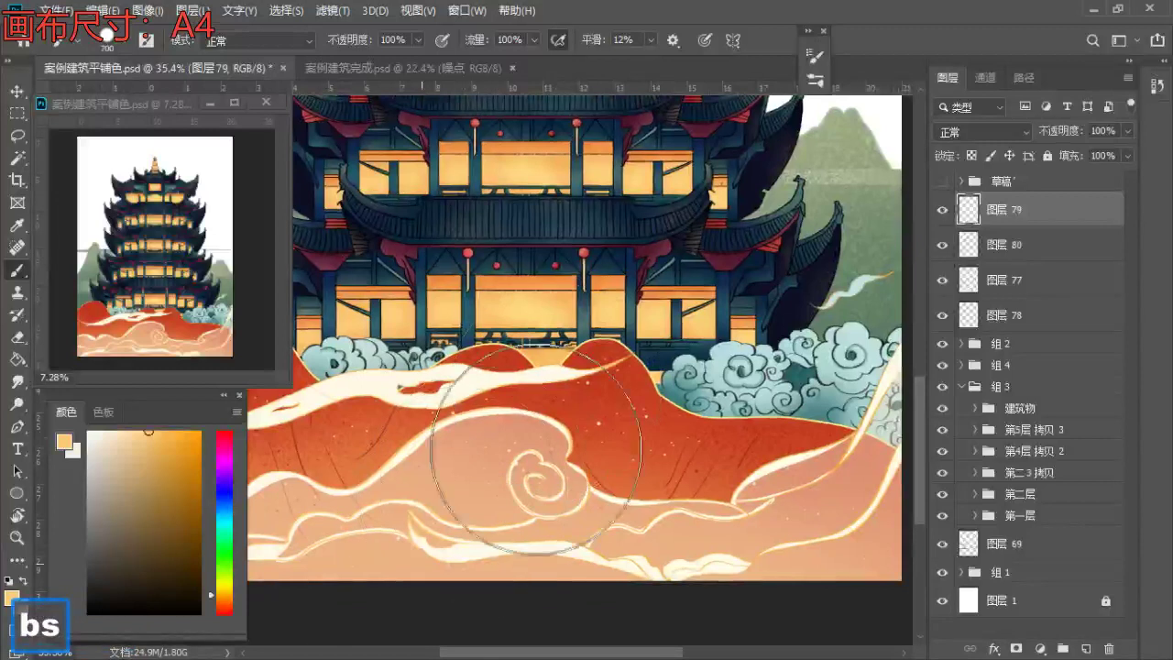
# - Recolour the wave and ribbon outlines near the right canvas edge with the same light orange
pyautogui.moveTo(882, 427); pyautogui.dragTo(726, 423)
pyautogui.press('b')
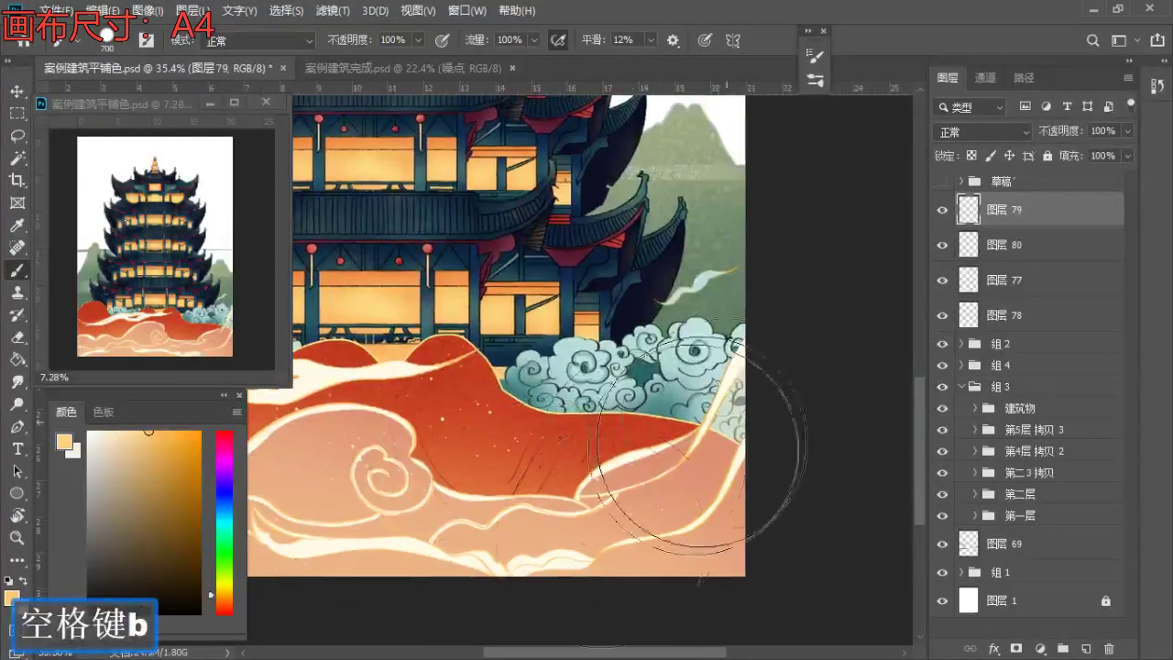
pyautogui.press('z')
pyautogui.moveTo(627, 462); pyautogui.dragTo(697, 518)
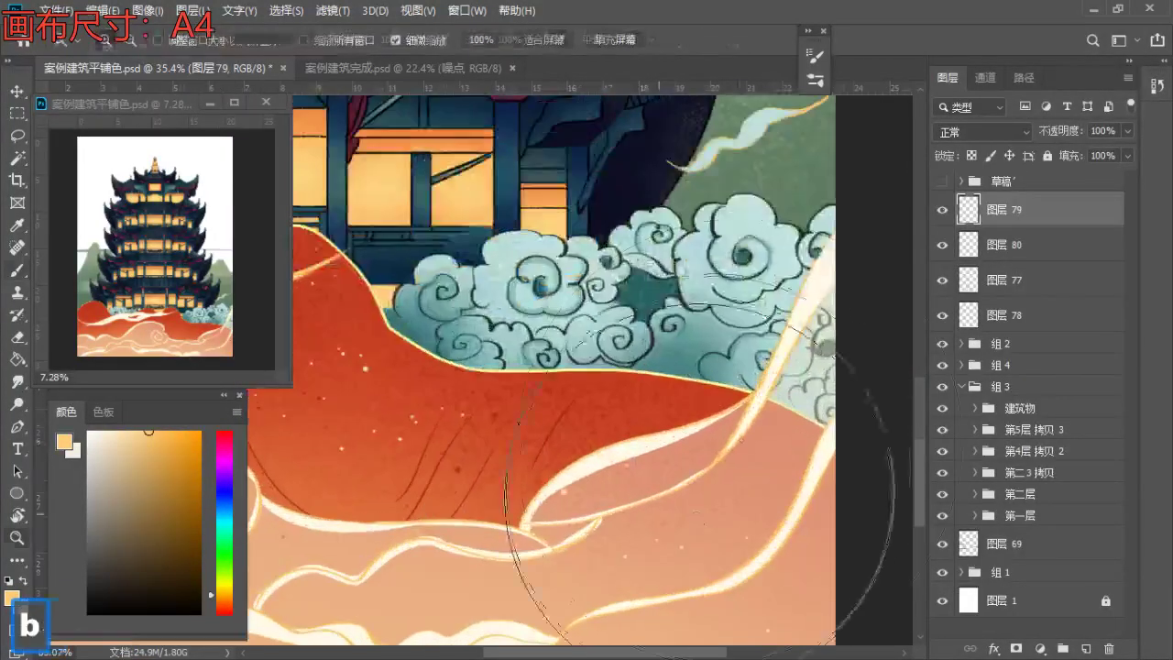
pyautogui.moveTo(413, 513); pyautogui.dragTo(546, 444)
pyautogui.press('z')
pyautogui.moveTo(587, 441); pyautogui.dragTo(557, 450)
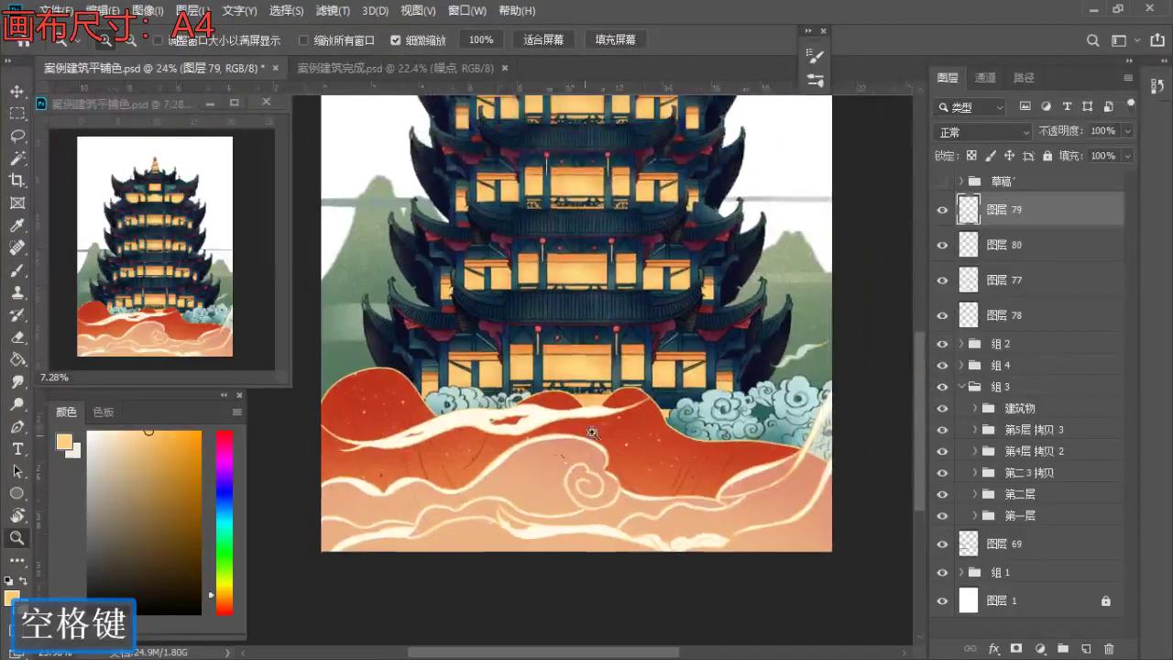
# - Identify the wave fill by toggling 图层 80 and 图层 77, and create a new layer above 图层 77
pyautogui.press('b')
pyautogui.click(995, 247)
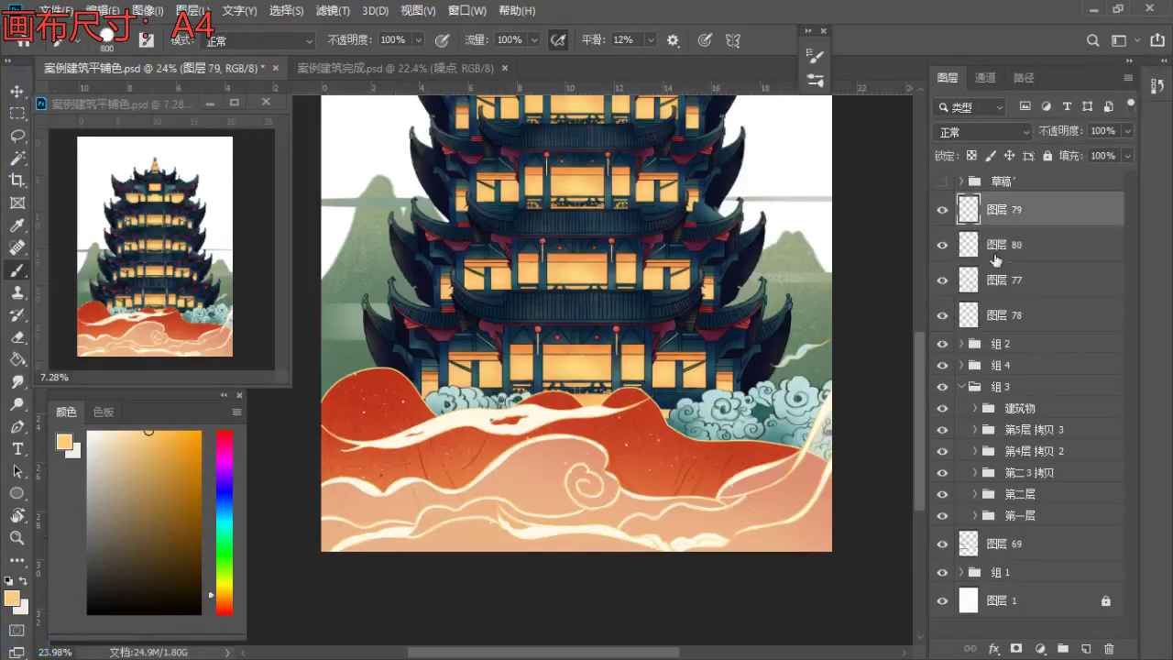
pyautogui.click(943, 246)
pyautogui.click(944, 248)
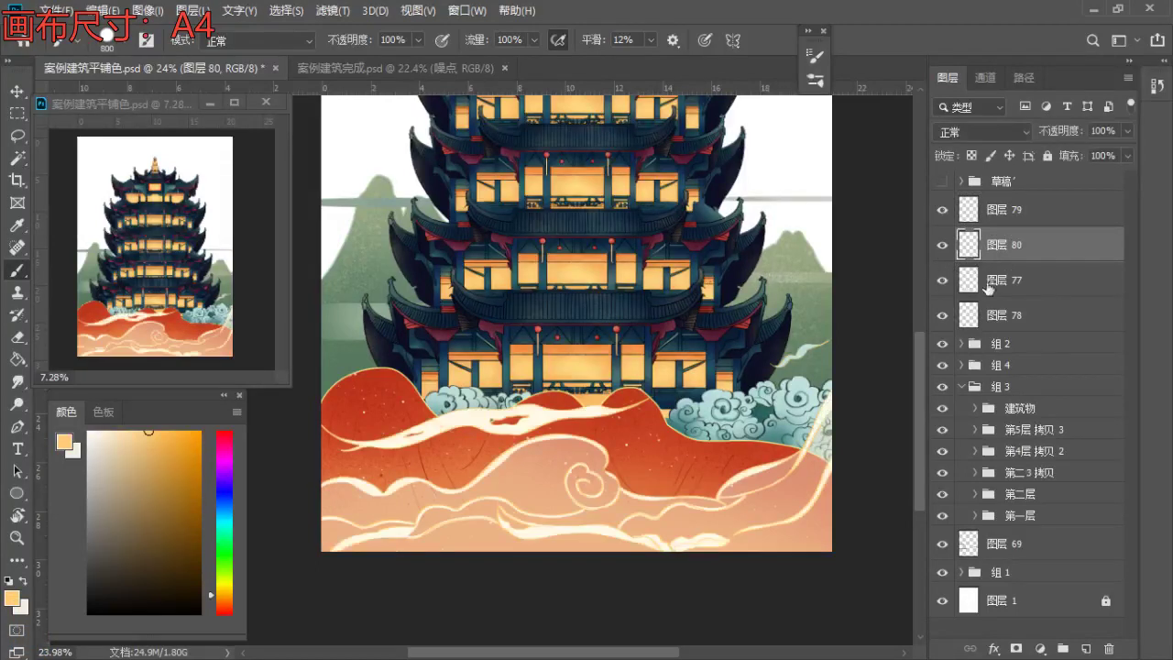
pyautogui.click(1002, 285)
pyautogui.click(944, 284)
pyautogui.click(943, 281)
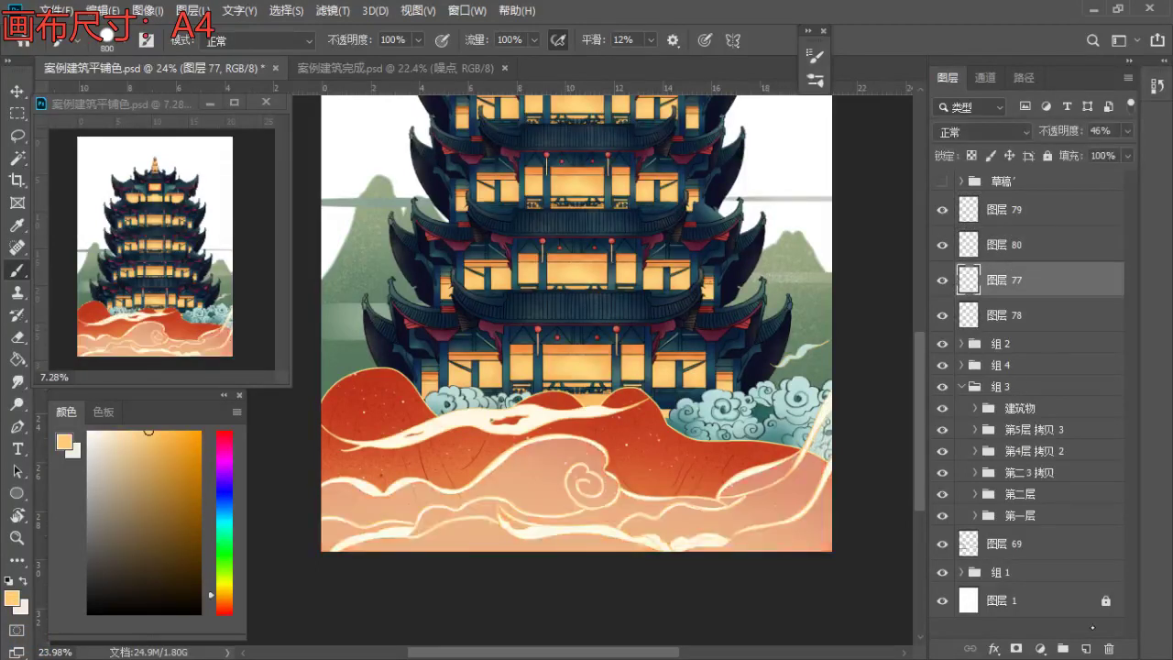
pyautogui.click(1086, 648)
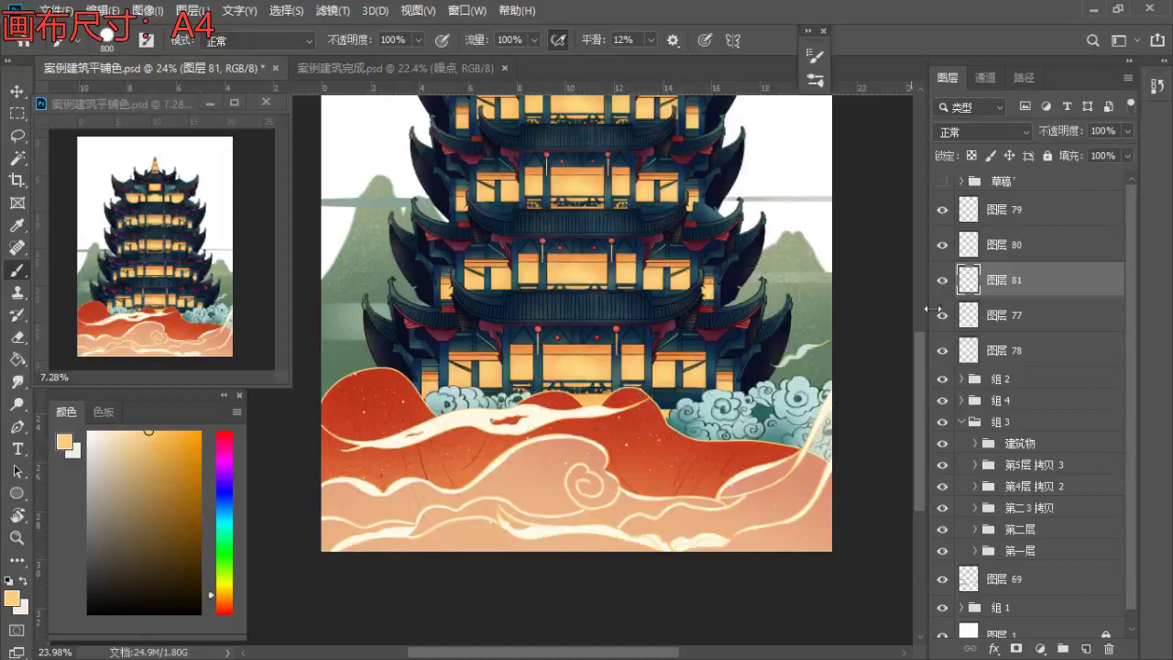
# - Switch to the 喷枪 airbrush from the 韩国风笔刷 presets and enlarge it to 300 px
pyautogui.press('b')
pyautogui.click(813, 81)
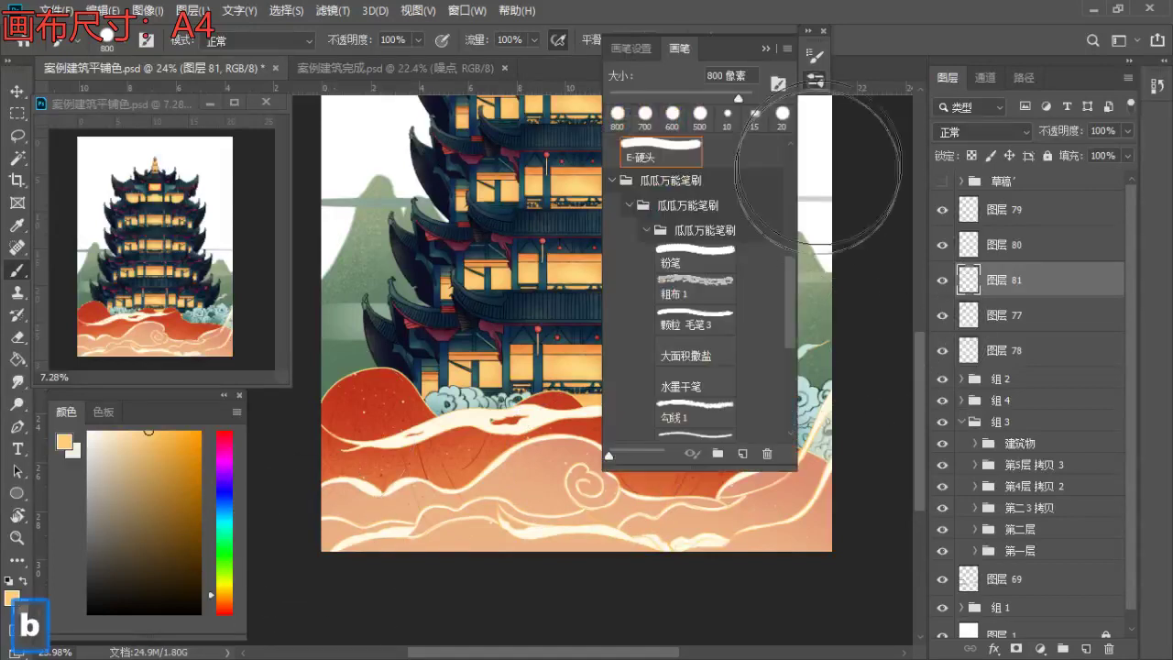
pyautogui.scroll(5, 658, 335)
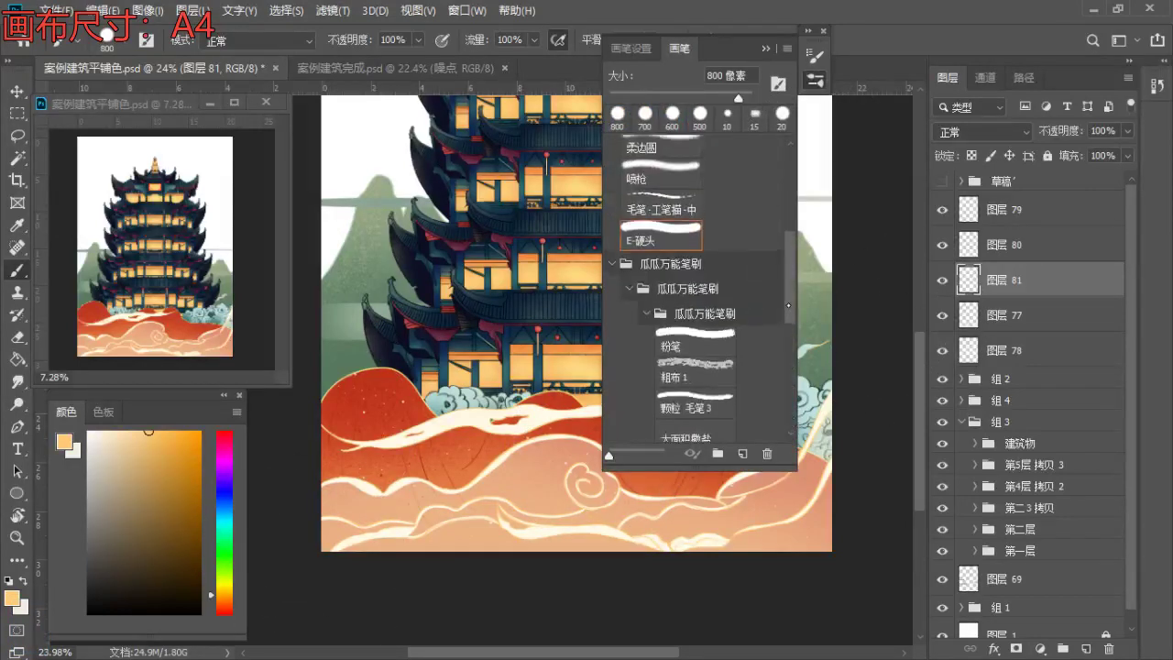
pyautogui.click(658, 336)
pyautogui.click(813, 80)
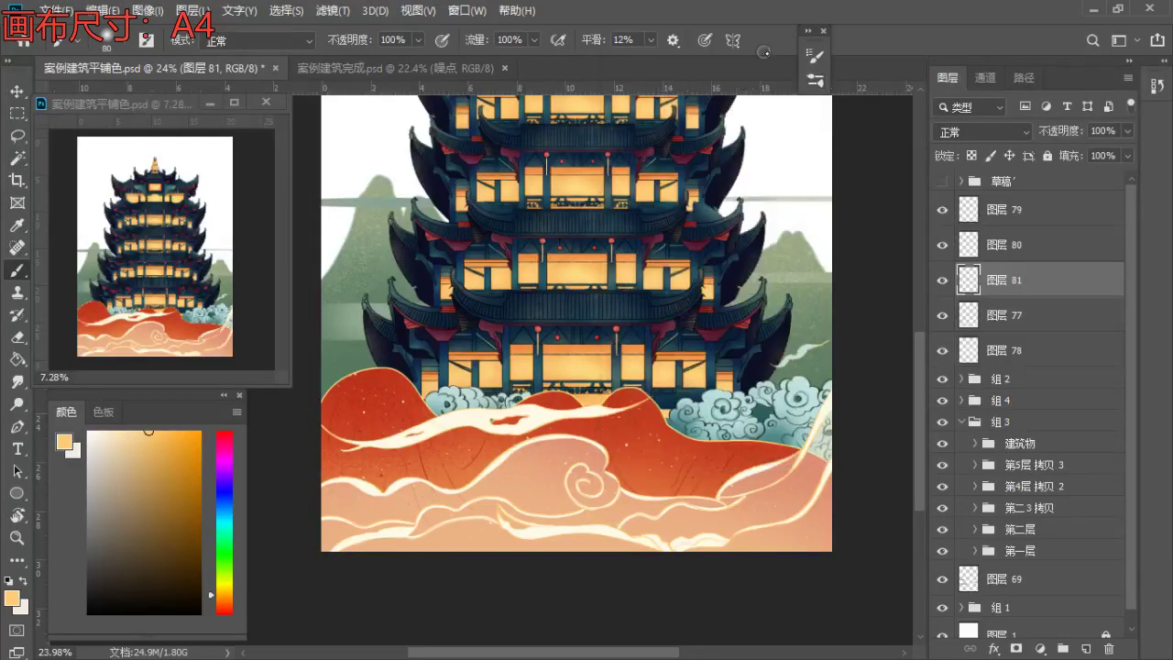
pyautogui.press('space')
pyautogui.moveTo(607, 477); pyautogui.dragTo(611, 479)
pyautogui.press('b')
pyautogui.press('s')
pyautogui.press('s')
pyautogui.press('s')
pyautogui.press('s')
pyautogui.press('s')
pyautogui.press('s')
pyautogui.press('s')
pyautogui.press('s')
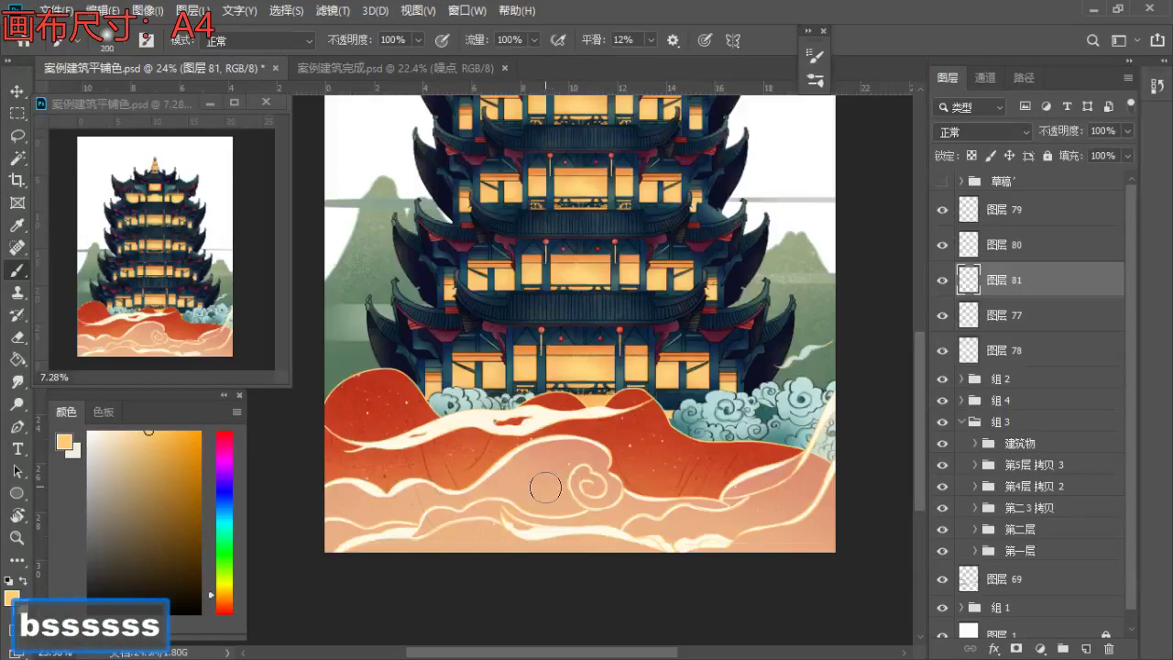
# - Lower the opacity of the pale wave fill on 图层 77 to 29%
pyautogui.click(943, 316)
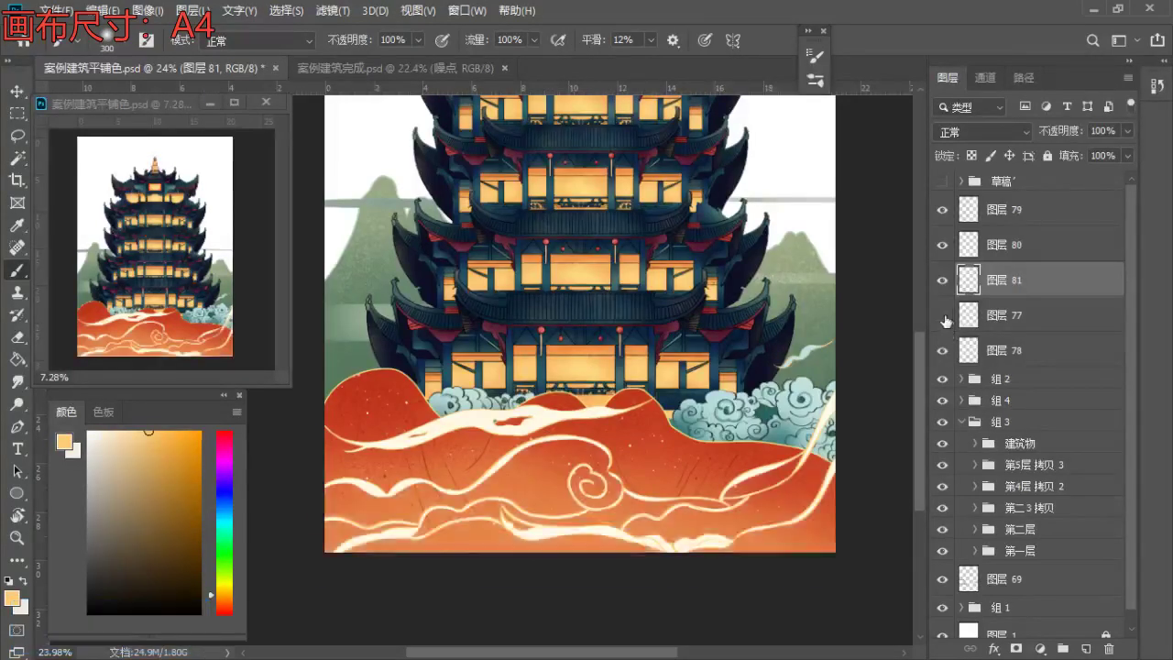
pyautogui.click(943, 317)
pyautogui.click(1008, 313)
pyautogui.moveTo(1084, 152); pyautogui.dragTo(1076, 152)
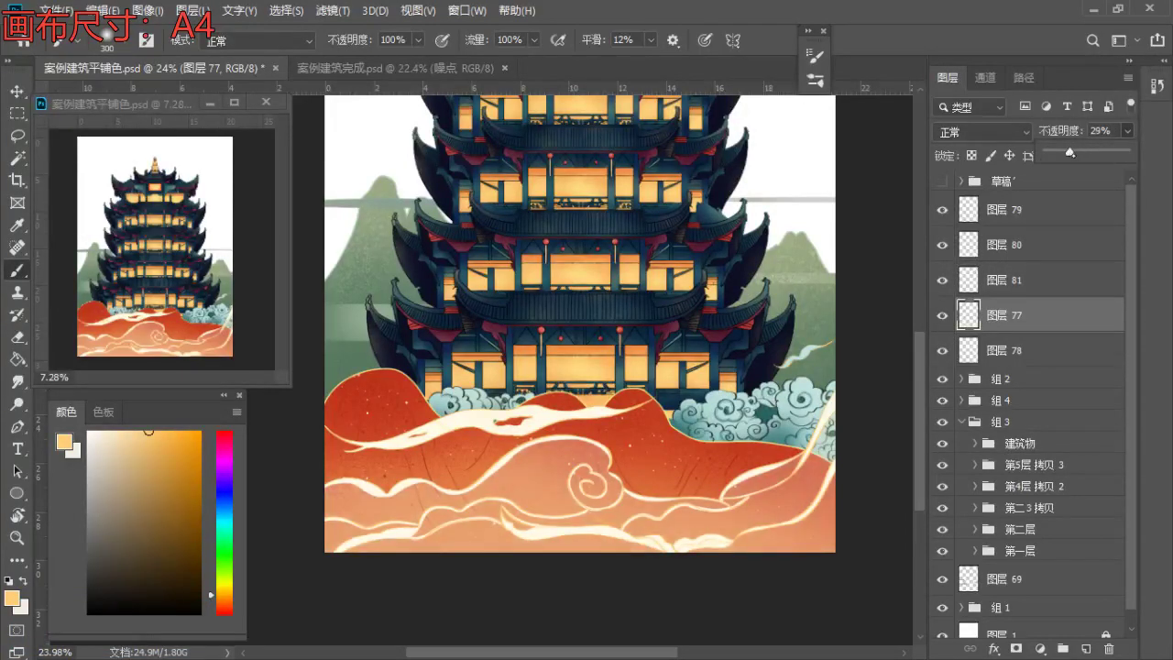
# - Make 图层 81 active and load the wave shape of 图层 77 as a selection
pyautogui.click(1013, 294)
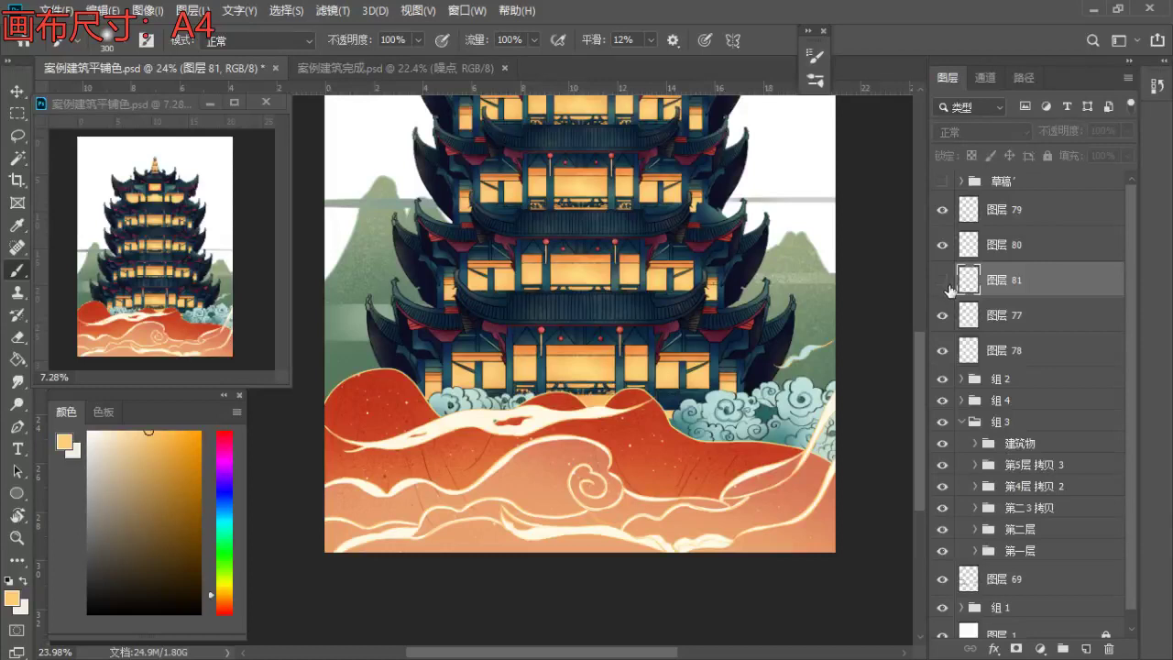
pyautogui.click(942, 280)
pyautogui.keyDown('ctrl'); pyautogui.click(973, 292); pyautogui.keyUp('ctrl')
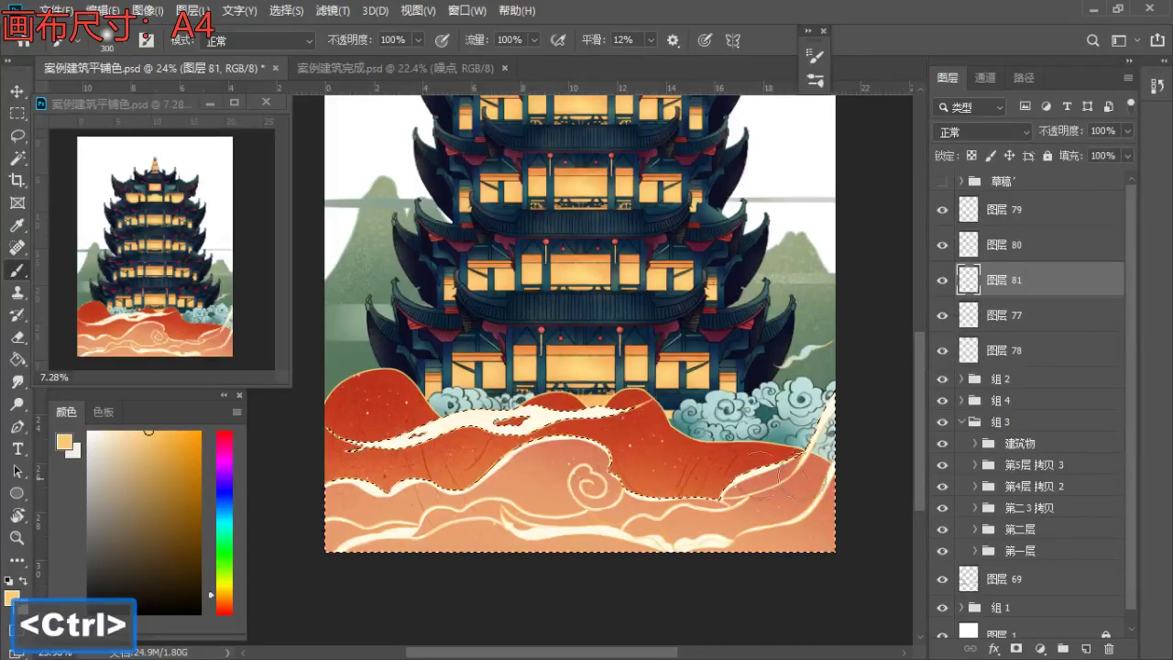
pyautogui.click(943, 315)
pyautogui.click(943, 317)
# - Sample the ribbon's light cream, enlarge the airbrush to 600 px and set its flow to 67%
pyautogui.press('space')
pyautogui.press('z')
pyautogui.moveTo(526, 525); pyautogui.dragTo(492, 447)
pyautogui.keyDown('alt'); pyautogui.click(504, 403); pyautogui.keyUp('alt')
pyautogui.press('s')
pyautogui.press('s')
pyautogui.press('s')
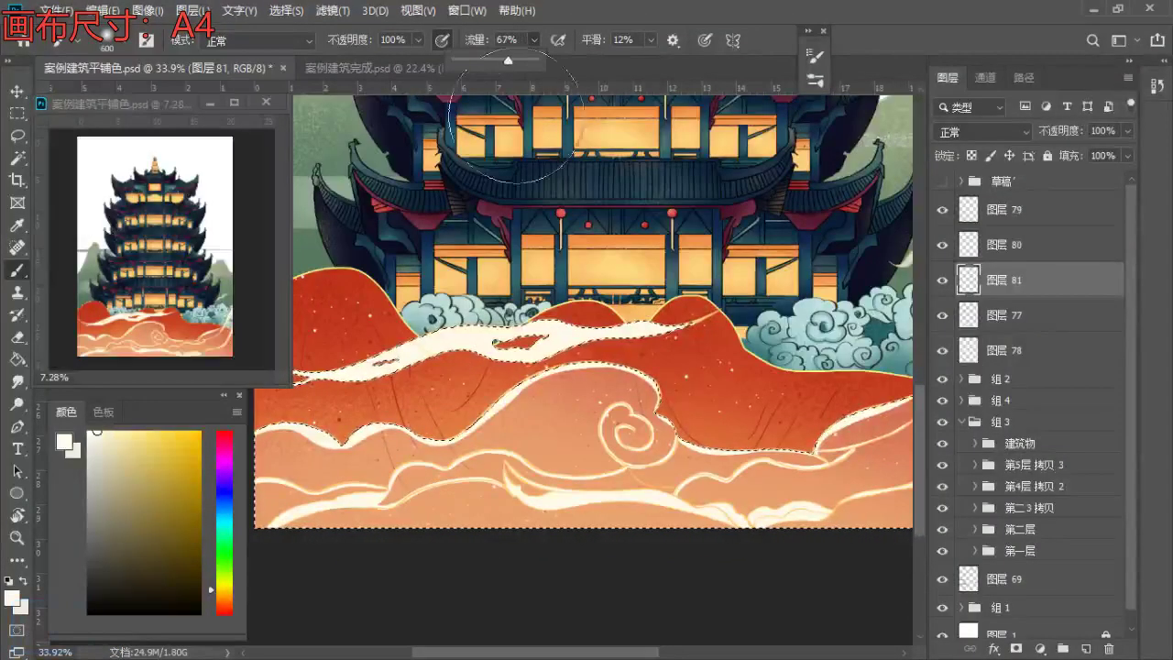
# - Try a light cream airbrush stroke over the lower-left waves at 700 px, and undo it
pyautogui.press('z')
pyautogui.moveTo(529, 417); pyautogui.dragTo(506, 419)
pyautogui.press('space')
pyautogui.moveTo(478, 455); pyautogui.dragTo(507, 469)
pyautogui.press('b')
pyautogui.press('s')
pyautogui.moveTo(398, 414); pyautogui.dragTo(462, 426)
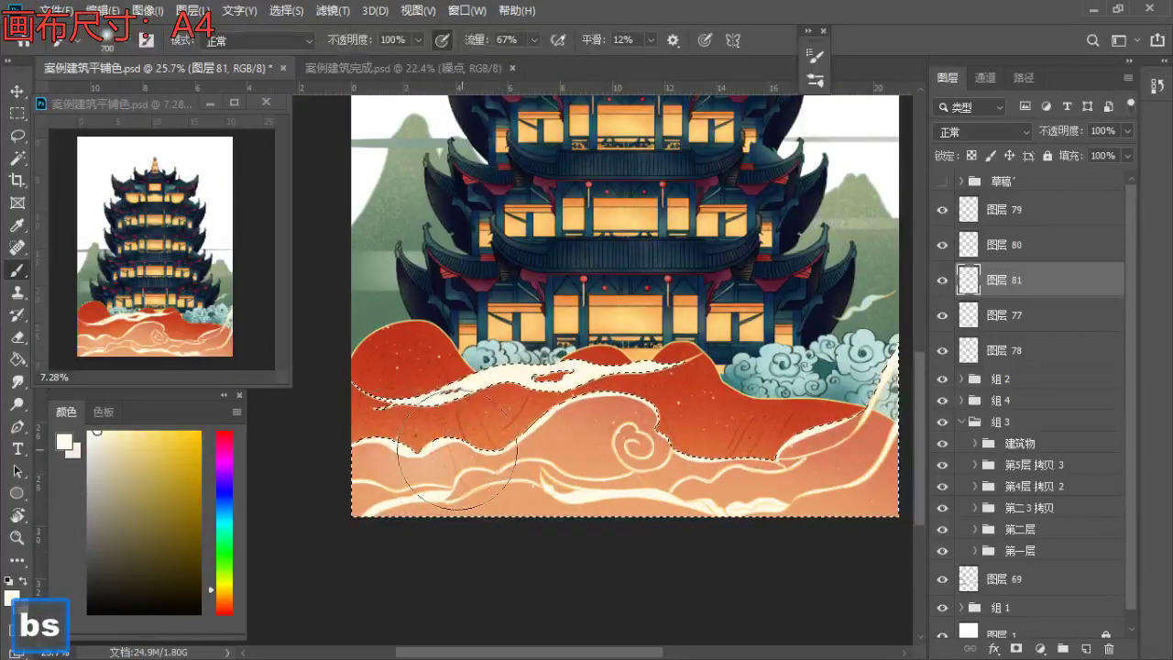
pyautogui.hotkey('ctrl', 'z')
# - Airbrush light cream over the folds near the right canvas edge at 700 px, undoing the last stroke
pyautogui.press('[')
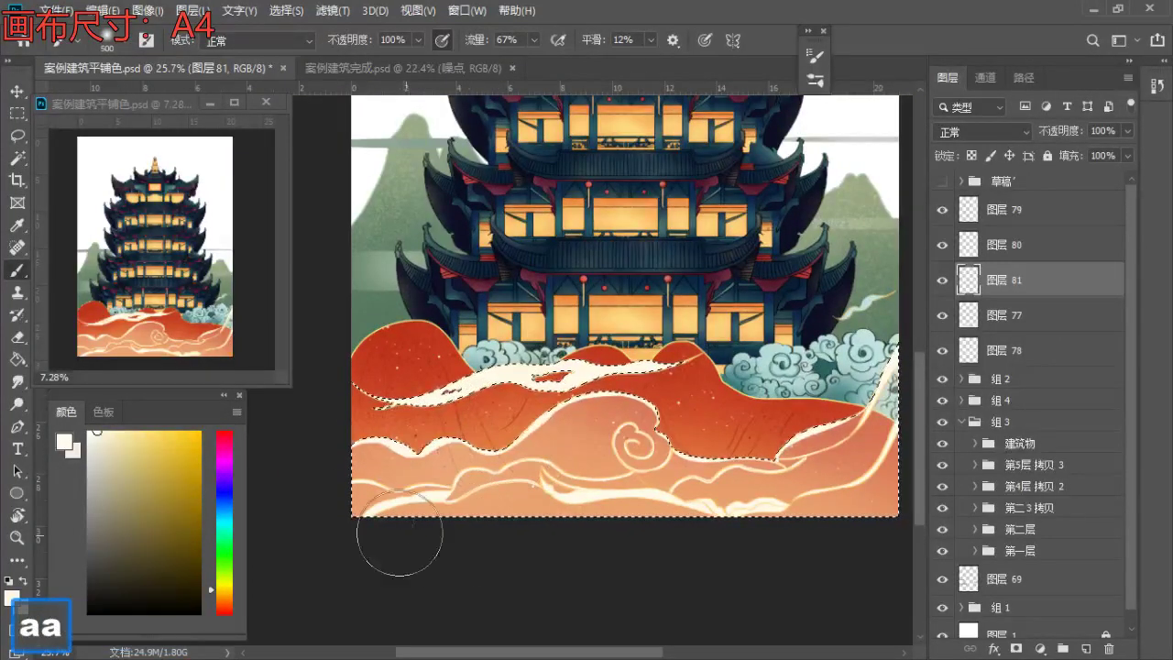
pyautogui.moveTo(578, 503); pyautogui.dragTo(465, 505)
pyautogui.press(']')
pyautogui.press(']')
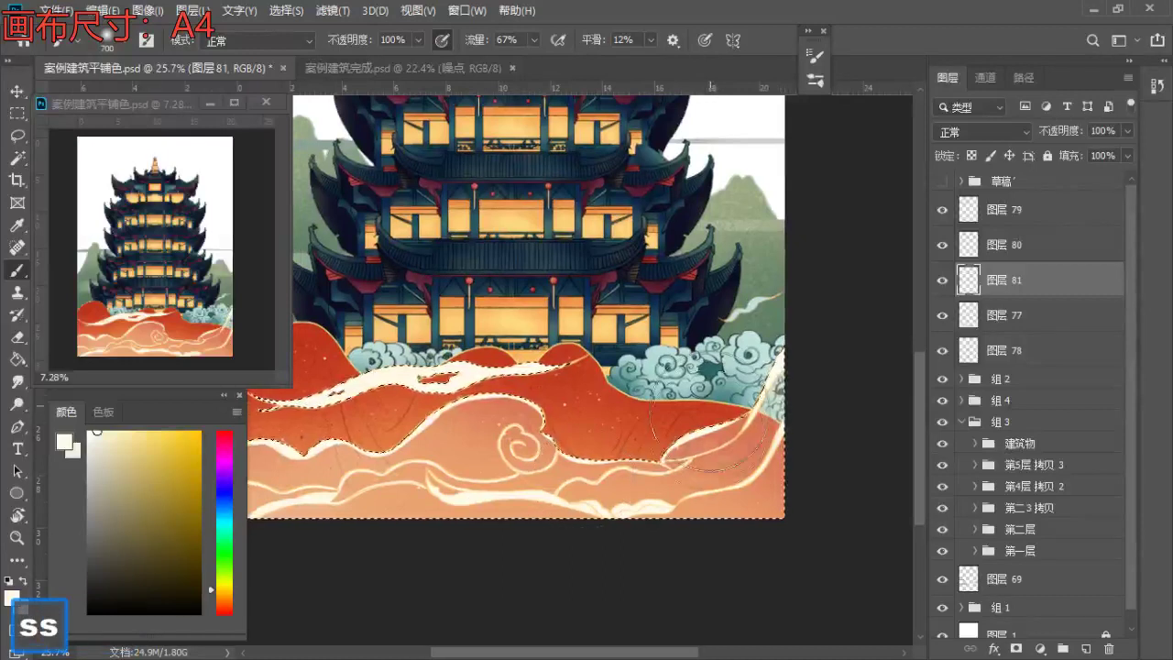
pyautogui.press('a')
pyautogui.press('space')
pyautogui.moveTo(539, 521)
pyautogui.mouseDown()
pyautogui.moveTo(573, 537)
pyautogui.moveTo(583, 512)
pyautogui.mouseUp()
pyautogui.press('z')
pyautogui.moveTo(584, 512)
pyautogui.mouseDown()
pyautogui.moveTo(540, 479)
pyautogui.moveTo(591, 507)
pyautogui.mouseUp()
pyautogui.hotkey('ctrl', 'z')
# - Set up the 喷枪 brush preset for cream shading and enlarge it to 800 px
pyautogui.press('b')
pyautogui.click(813, 81)
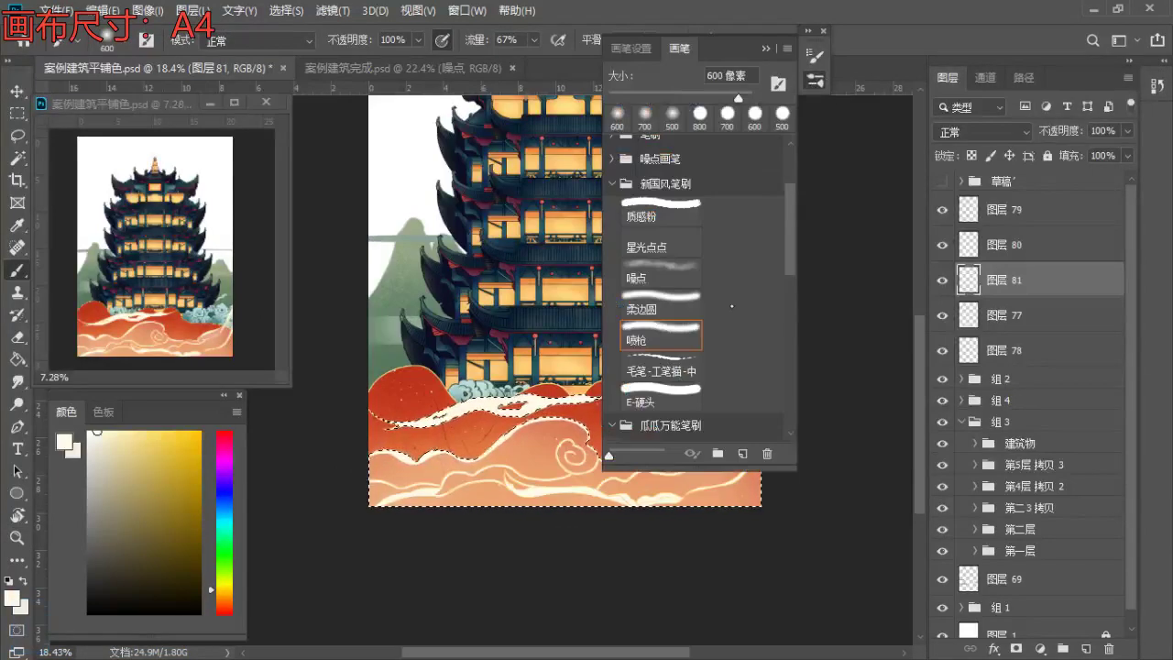
pyautogui.click(765, 49)
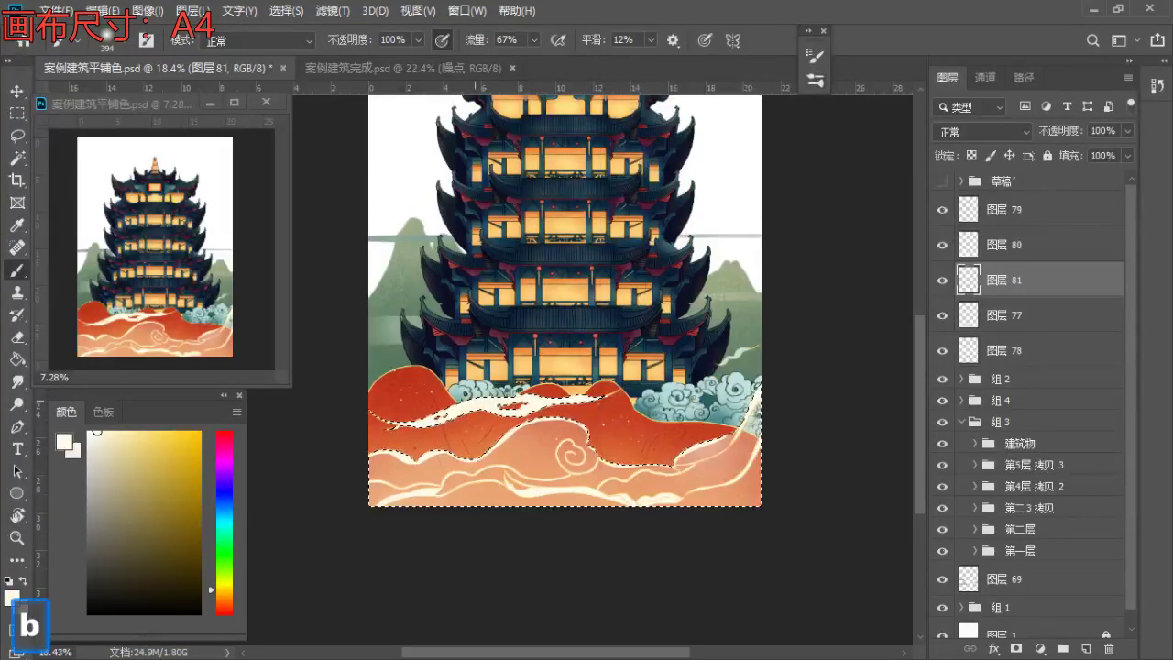
pyautogui.press(']')
pyautogui.press(']')
pyautogui.press(']')
pyautogui.press(']')
pyautogui.press(']')
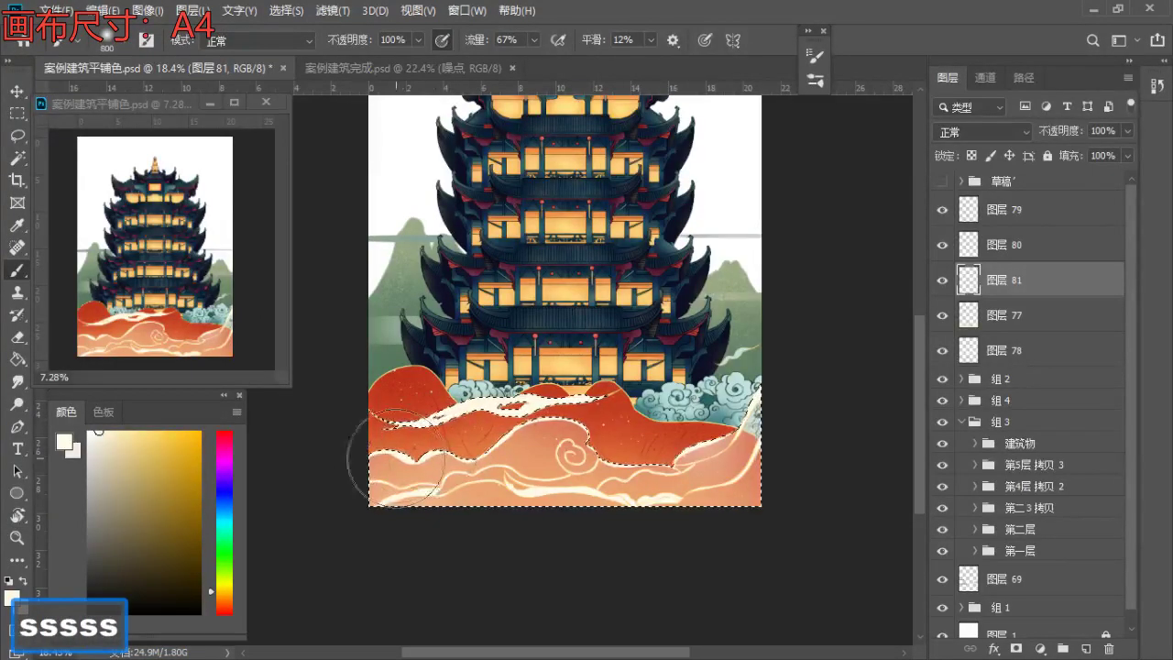
# - Try cream airbrush strokes over the folds near the right canvas edge at 700 px, and undo them
pyautogui.press('z')
pyautogui.moveTo(424, 434); pyautogui.dragTo(451, 439)
pyautogui.press('b')
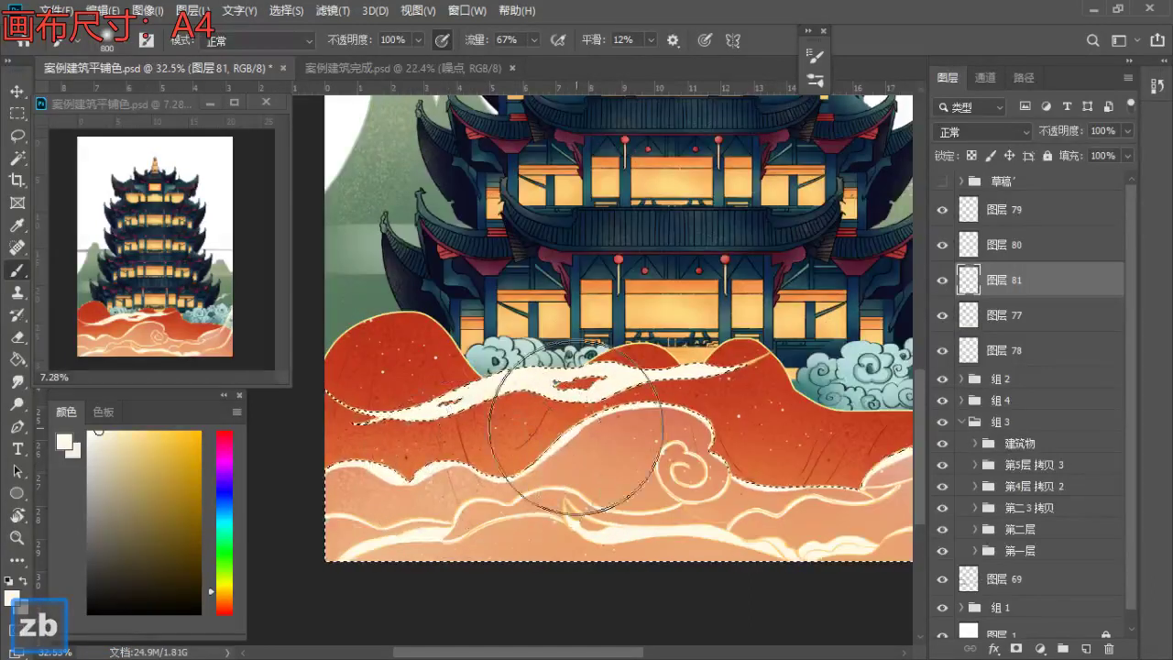
pyautogui.press('space')
pyautogui.moveTo(689, 503); pyautogui.dragTo(493, 498)
pyautogui.press('s')
pyautogui.hotkey('ctrl', 'z')
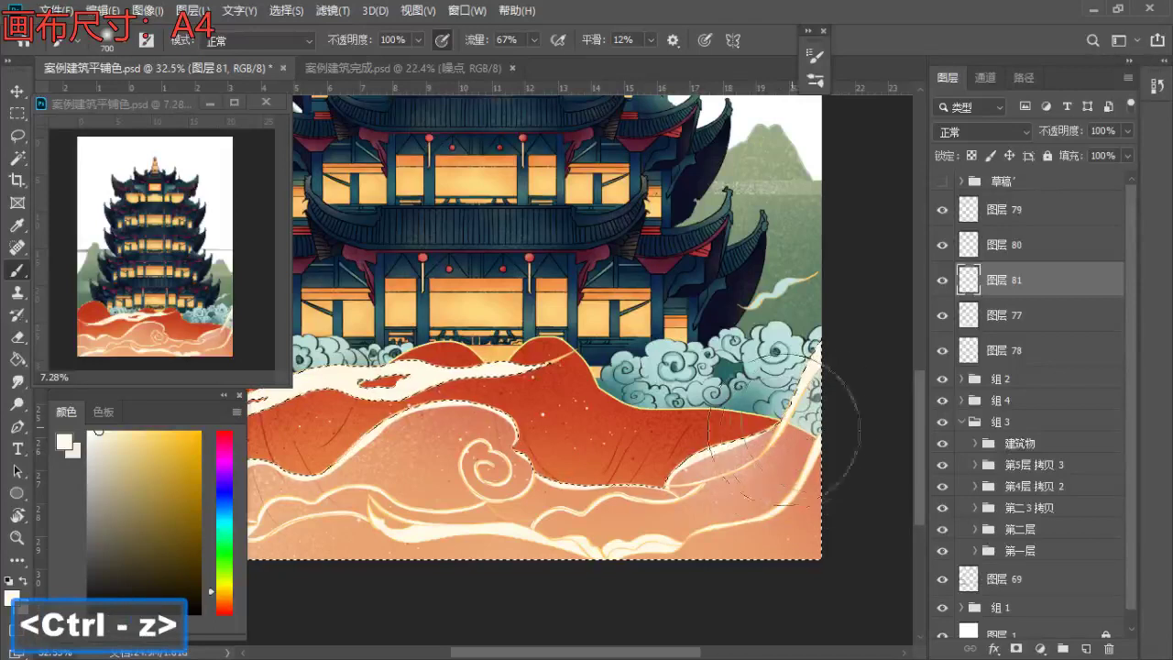
pyautogui.hotkey('ctrl', 'z')
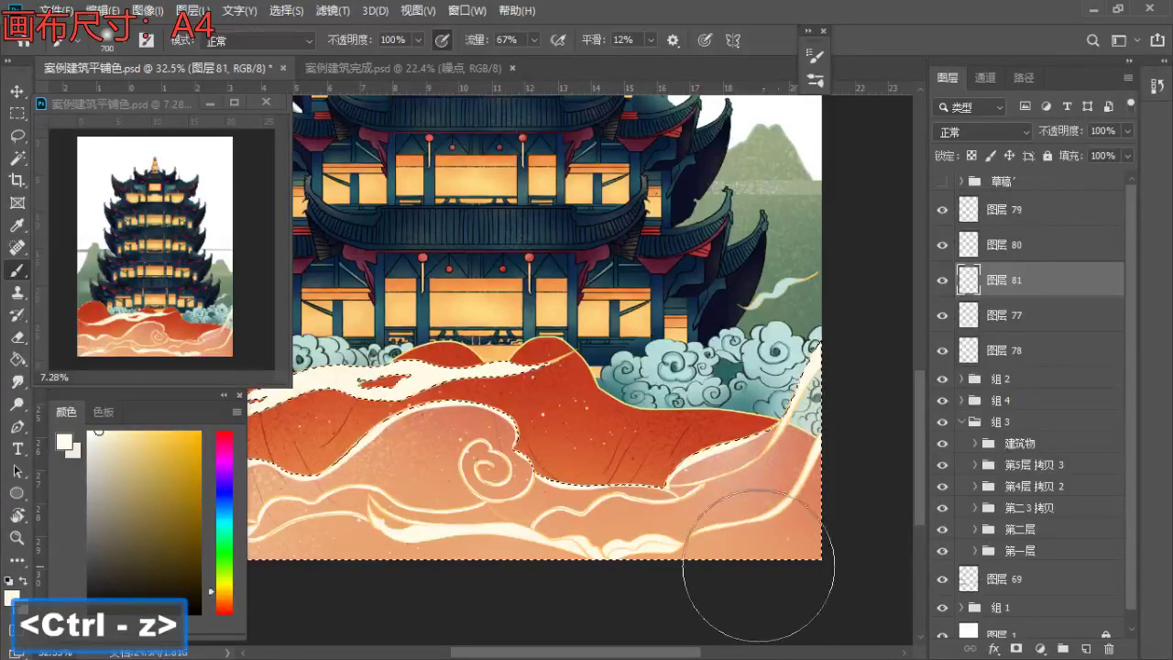
# - Choose the 星光点点 brush preset, reduce it to 400 px and add white speckles to the pale waves
pyautogui.press('z')
pyautogui.moveTo(760, 481); pyautogui.dragTo(725, 482)
pyautogui.press('b')
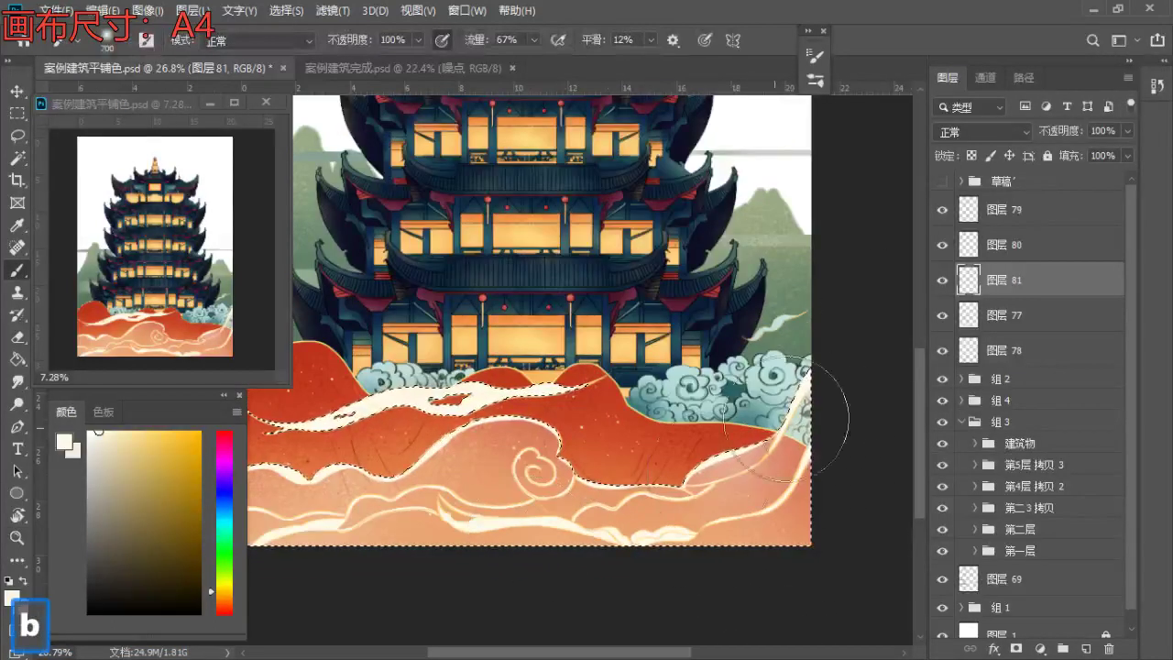
pyautogui.click(814, 80)
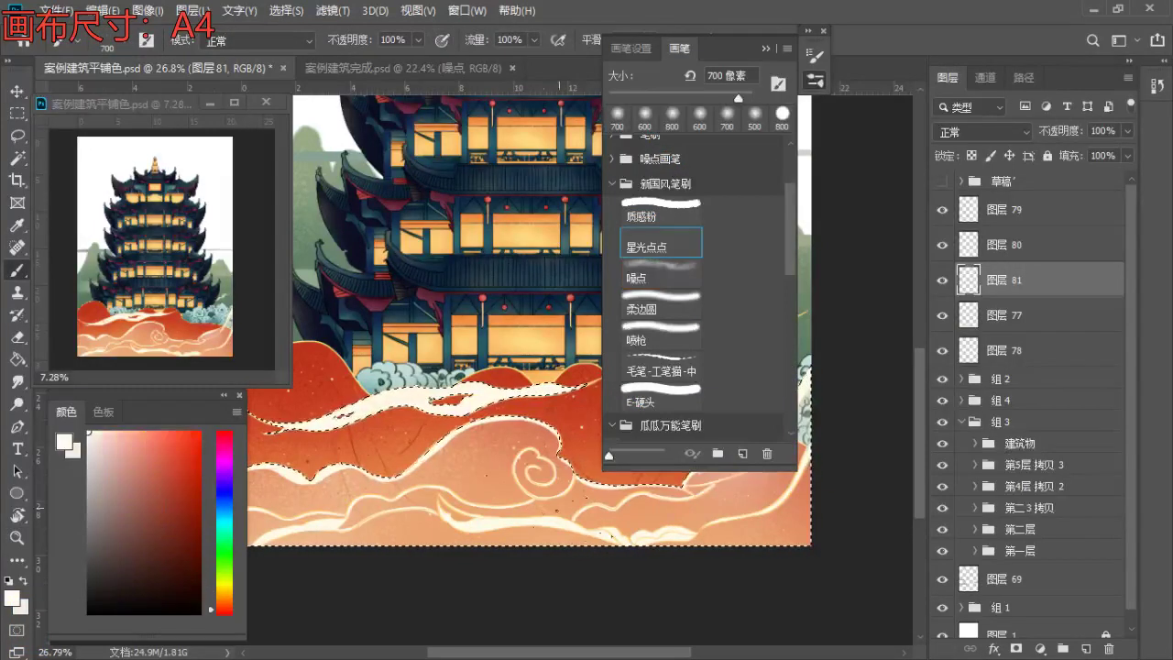
pyautogui.press('a')
pyautogui.press('a')
pyautogui.click(679, 526)
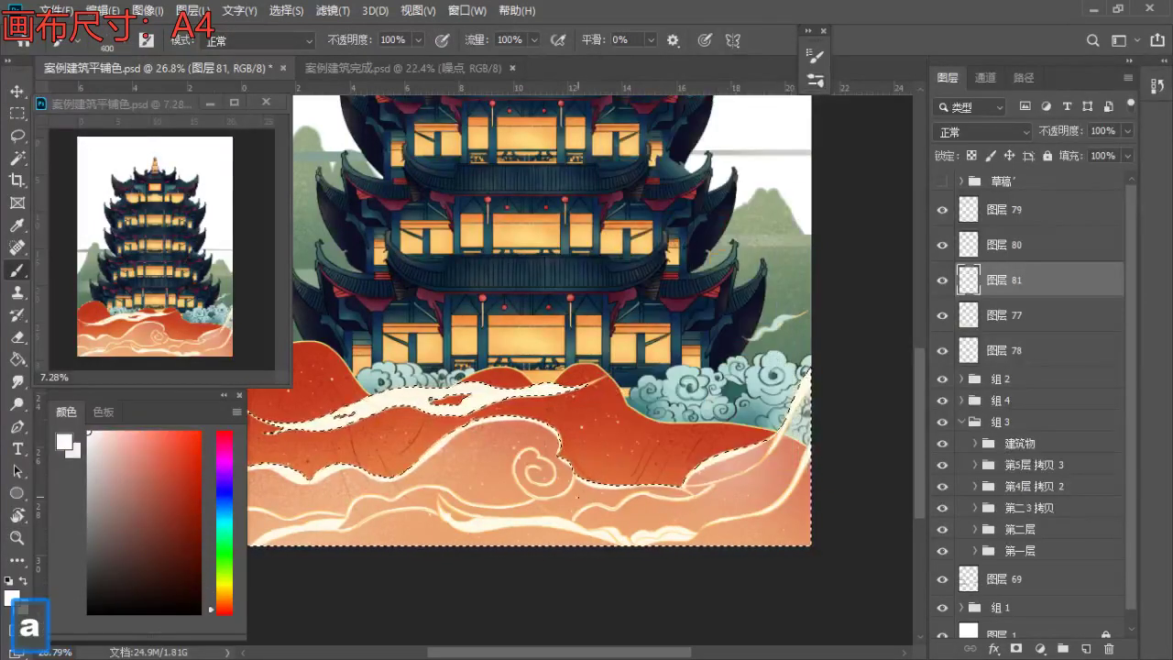
# - Scatter finer white speckles over the pale waves at 250 px and remove the selection
pyautogui.press('a')
pyautogui.press('z')
pyautogui.moveTo(667, 441); pyautogui.dragTo(583, 449)
pyautogui.moveTo(476, 513); pyautogui.dragTo(586, 501)
pyautogui.press('b')
pyautogui.press('z')
pyautogui.press('b')
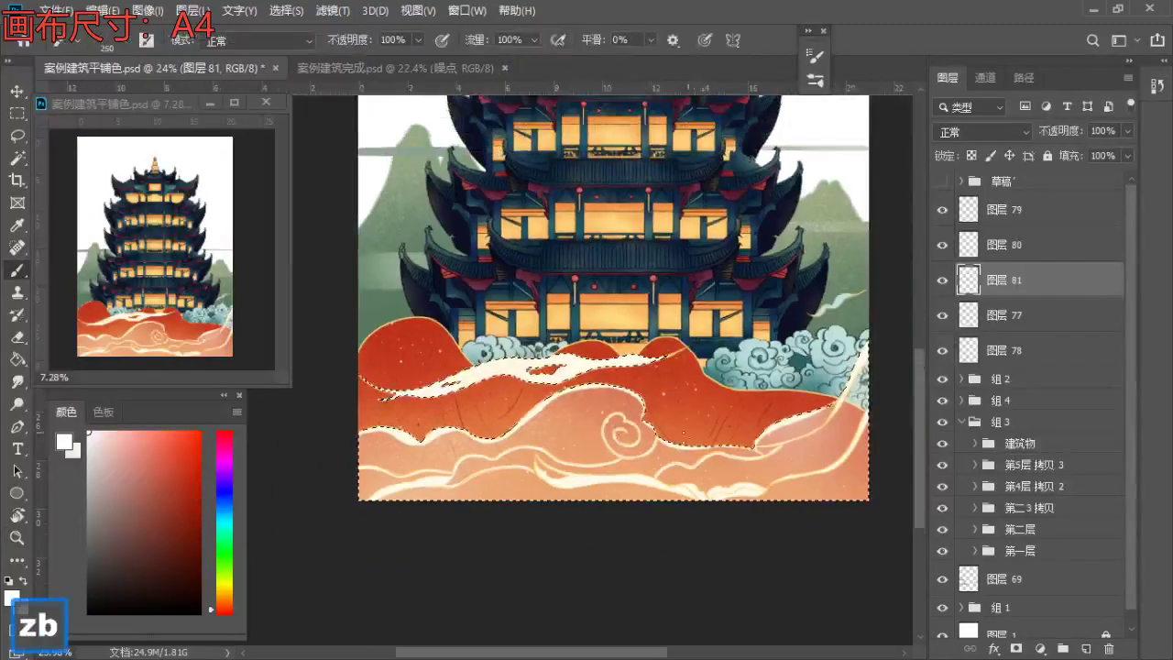
pyautogui.hotkey('ctrl', 'd')
# - Toggle the visibility of 组 2 and 组 4 to identify the clouds, and make 图层 71 in 组 4 active
pyautogui.press('z')
pyautogui.moveTo(603, 419); pyautogui.dragTo(589, 474)
pyautogui.press('space')
pyautogui.press('space')
pyautogui.moveTo(727, 381); pyautogui.dragTo(770, 416)
pyautogui.moveTo(693, 474)
pyautogui.mouseDown()
pyautogui.moveTo(746, 495)
pyautogui.moveTo(762, 440)
pyautogui.moveTo(719, 442)
pyautogui.mouseUp()
pyautogui.press('space')
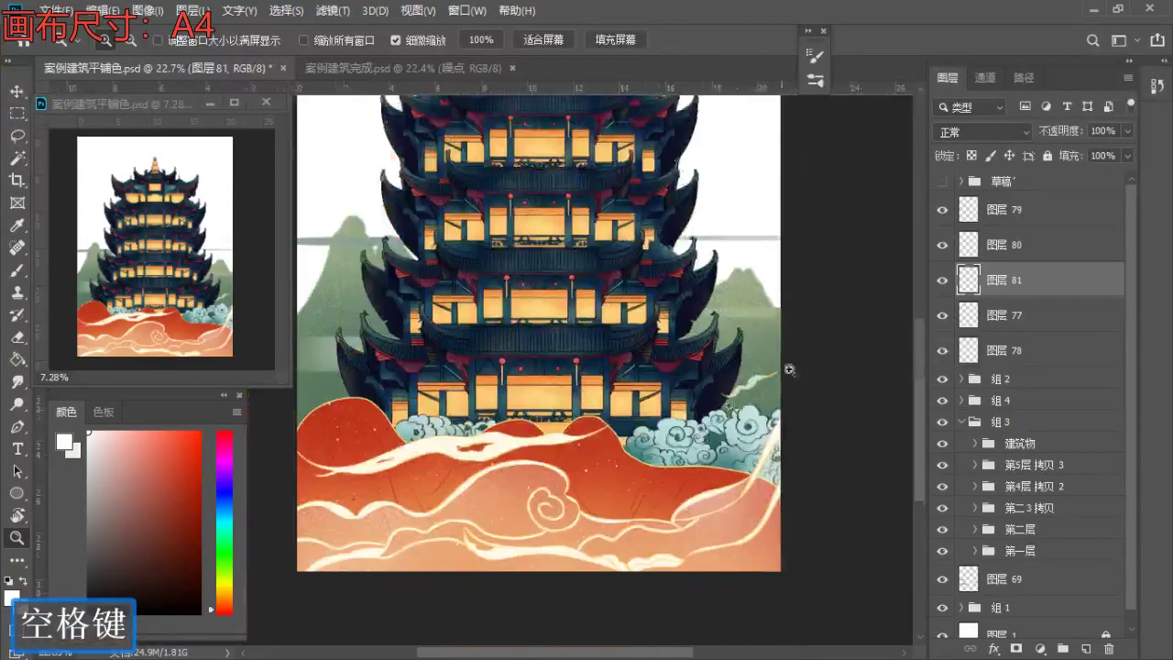
pyautogui.press('b')
pyautogui.click(944, 379)
pyautogui.click(944, 378)
pyautogui.click(942, 400)
pyautogui.click(942, 401)
pyautogui.click(979, 404)
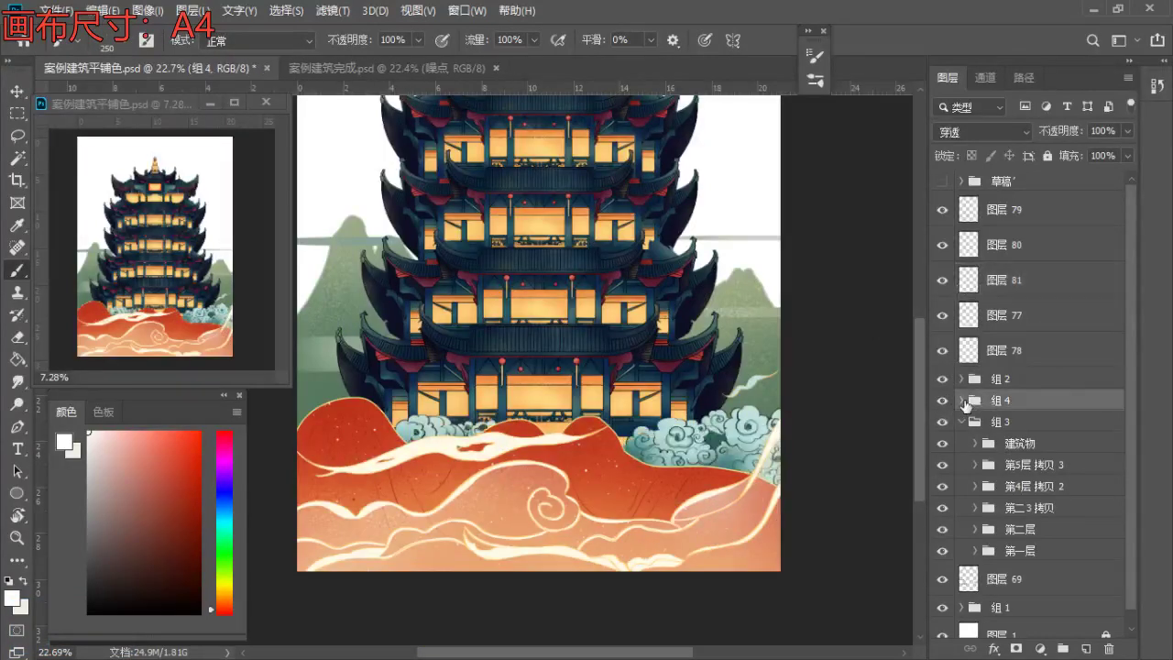
pyautogui.click(962, 401)
pyautogui.click(1010, 432)
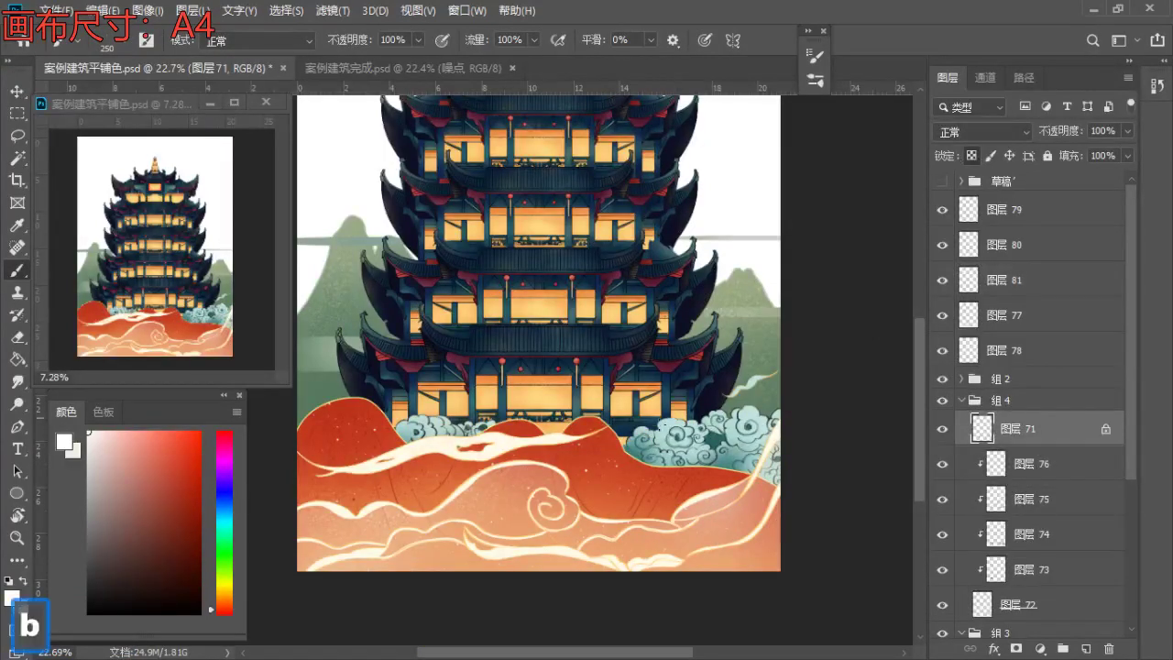
# - Choose the E-硬头 brush preset and sample the light cream of the ribbon near the right canvas edge
pyautogui.click(818, 81)
pyautogui.click(669, 396)
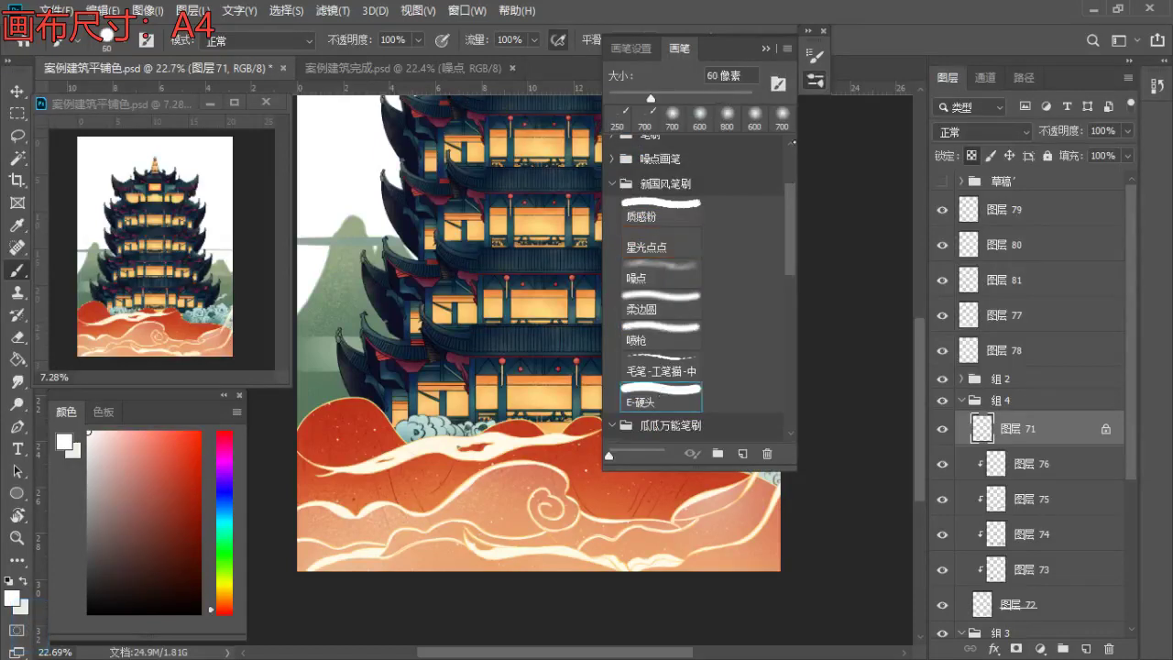
pyautogui.click(815, 80)
pyautogui.press('b')
pyautogui.press(']')
pyautogui.keyDown('alt'); pyautogui.click(759, 435); pyautogui.keyUp('alt')
pyautogui.keyDown('alt'); pyautogui.click(774, 432); pyautogui.keyUp('alt')
pyautogui.keyDown('alt'); pyautogui.click(774, 432); pyautogui.keyUp('alt')
# - Enlarge the brush to 700 px and recolour the cloud outlines on 图层 71 light cream
pyautogui.press(']')
pyautogui.press(']')
pyautogui.press(']')
pyautogui.press(']')
pyautogui.press(']')
pyautogui.press(']')
pyautogui.press(']')
pyautogui.press(']')
pyautogui.press(']')
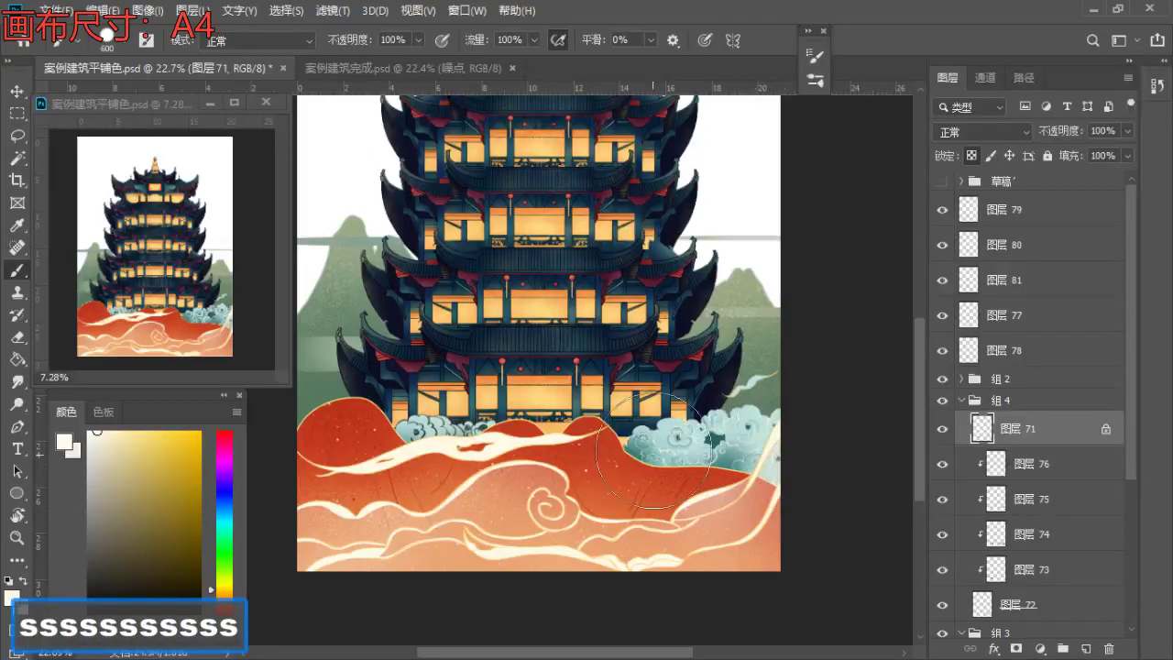
pyautogui.press(']')
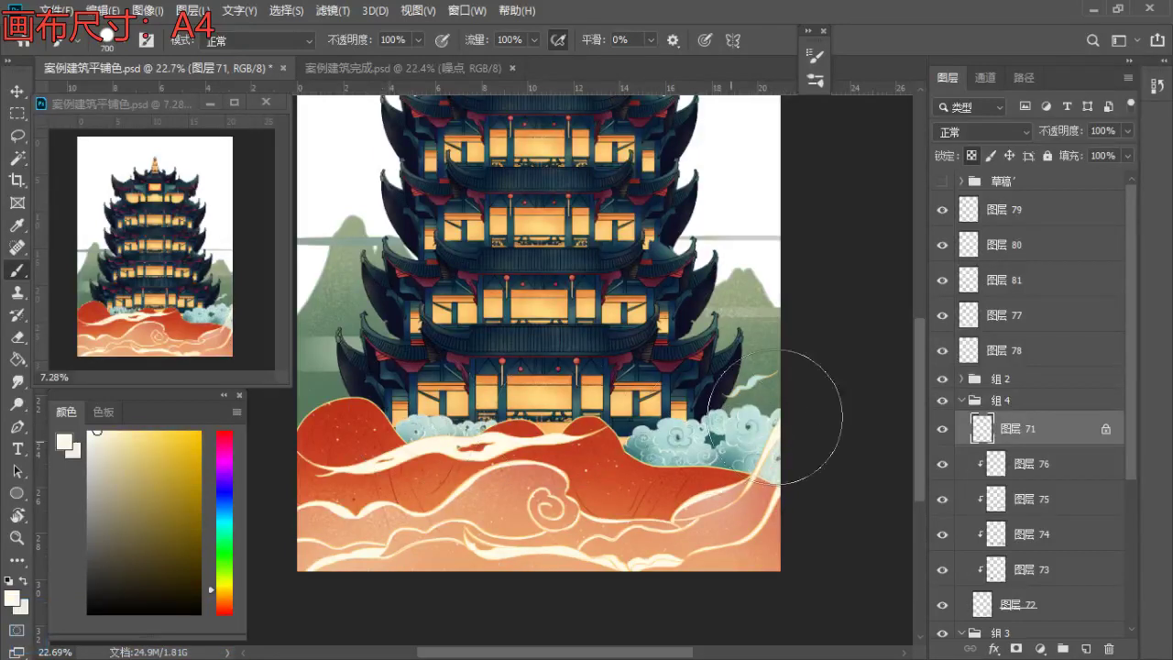
# - Reduce the brush to 125 px or smaller and touch up the line work of the right-hand clouds in cream
pyautogui.press('[')
pyautogui.press('[')
pyautogui.press('[')
pyautogui.press('[')
pyautogui.press('[')
pyautogui.press('[')
pyautogui.press('[')
pyautogui.press('[')
pyautogui.press('[')
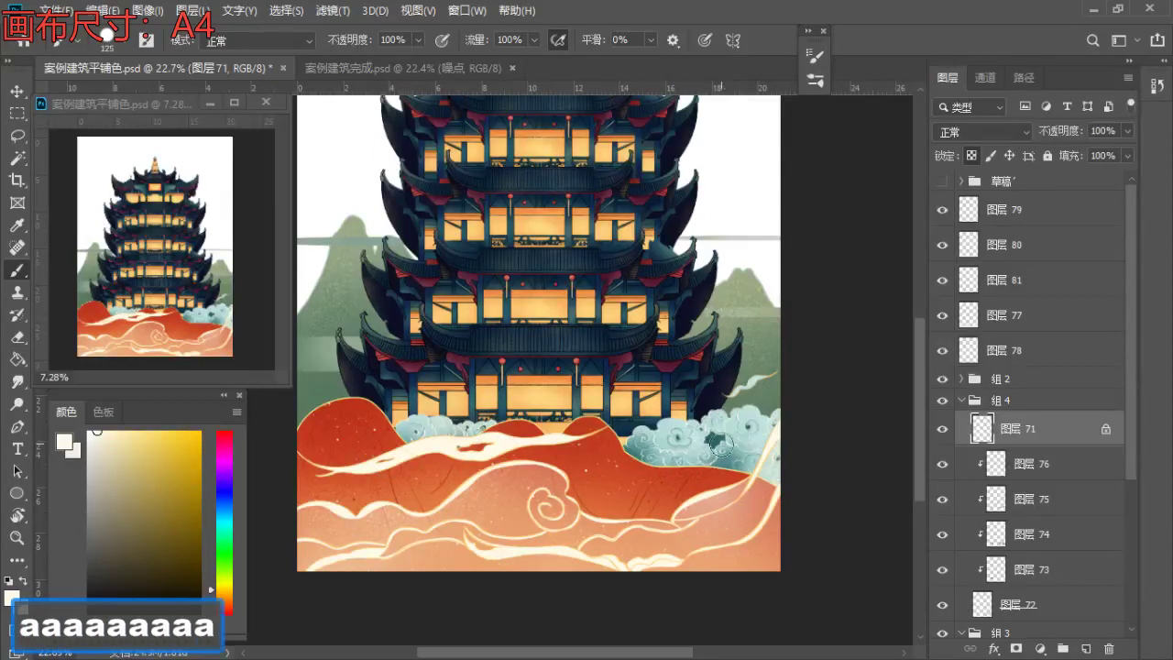
pyautogui.press('[')
pyautogui.press('[')
pyautogui.press('z')
pyautogui.click(733, 432)
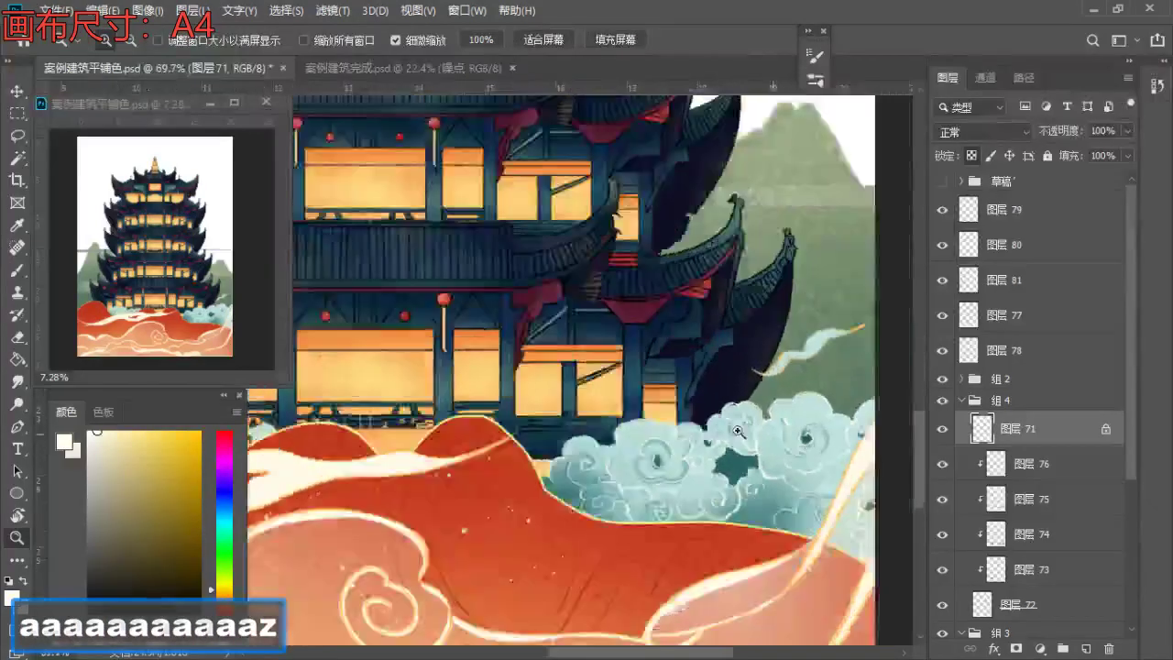
pyautogui.moveTo(737, 430); pyautogui.dragTo(658, 431)
# - On 图层 79, recolour the small wisp's outline beside the lowest right roof corner light cream with a 150 px brush
pyautogui.press('b')
pyautogui.click(984, 216)
pyautogui.press('s')
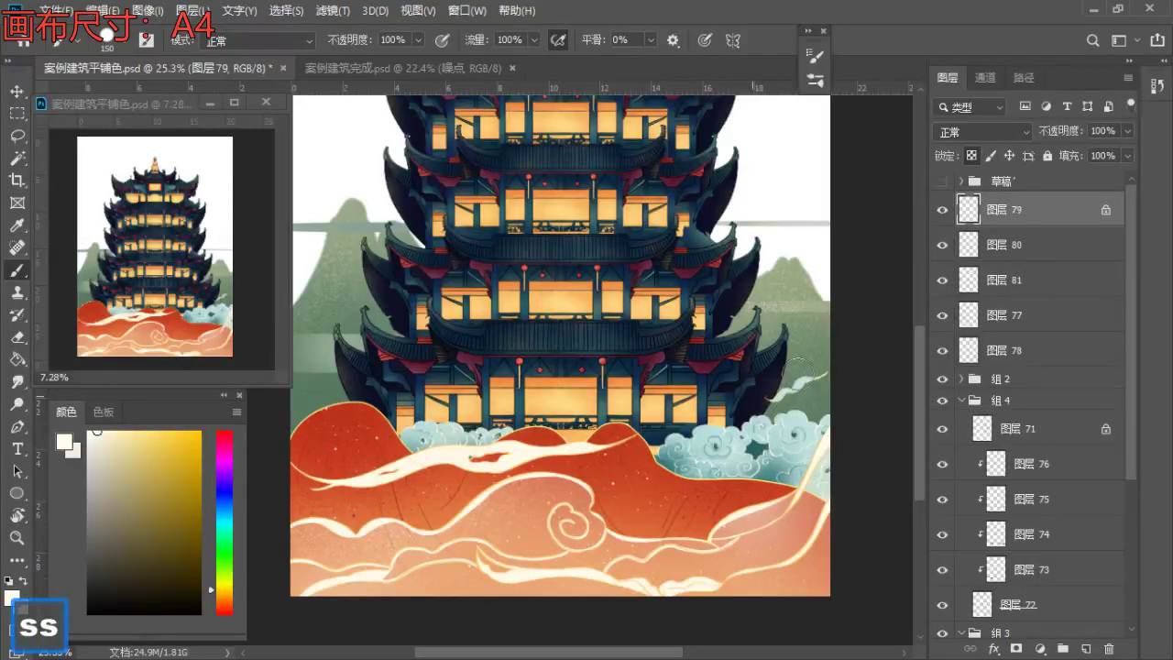
pyautogui.press('z')
pyautogui.moveTo(768, 371); pyautogui.dragTo(701, 403)
pyautogui.press('b')
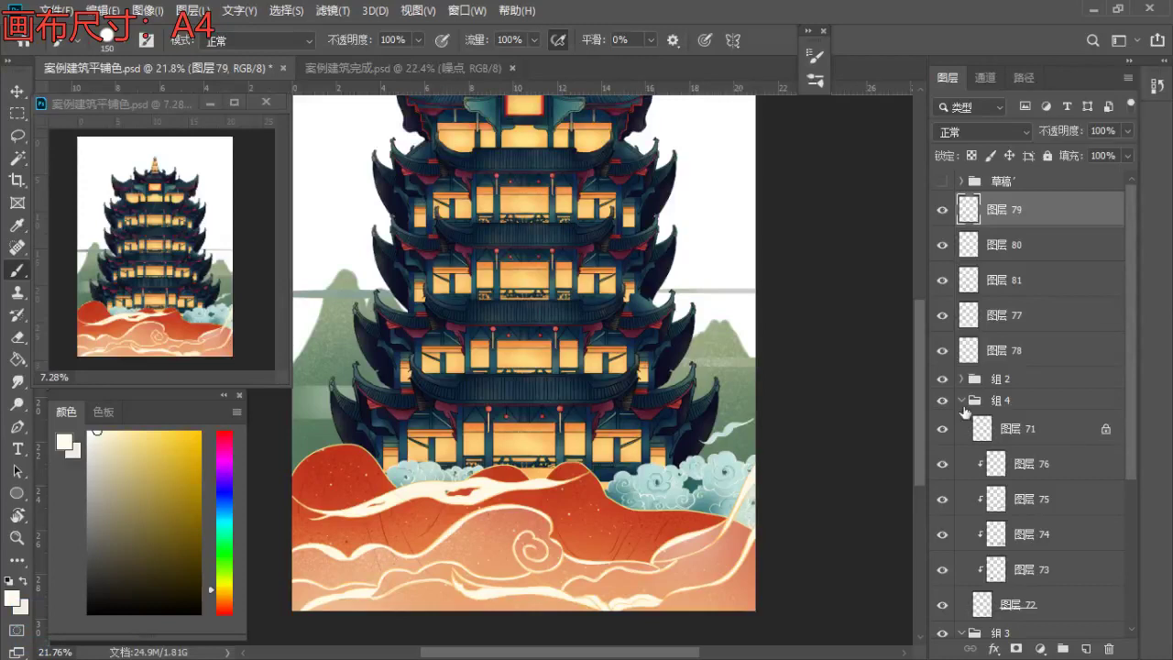
# - Collapse 组 4 and group the five layers from 图层 79 down to 图层 78
pyautogui.click(962, 401)
pyautogui.press('z')
pyautogui.moveTo(602, 407); pyautogui.dragTo(550, 457)
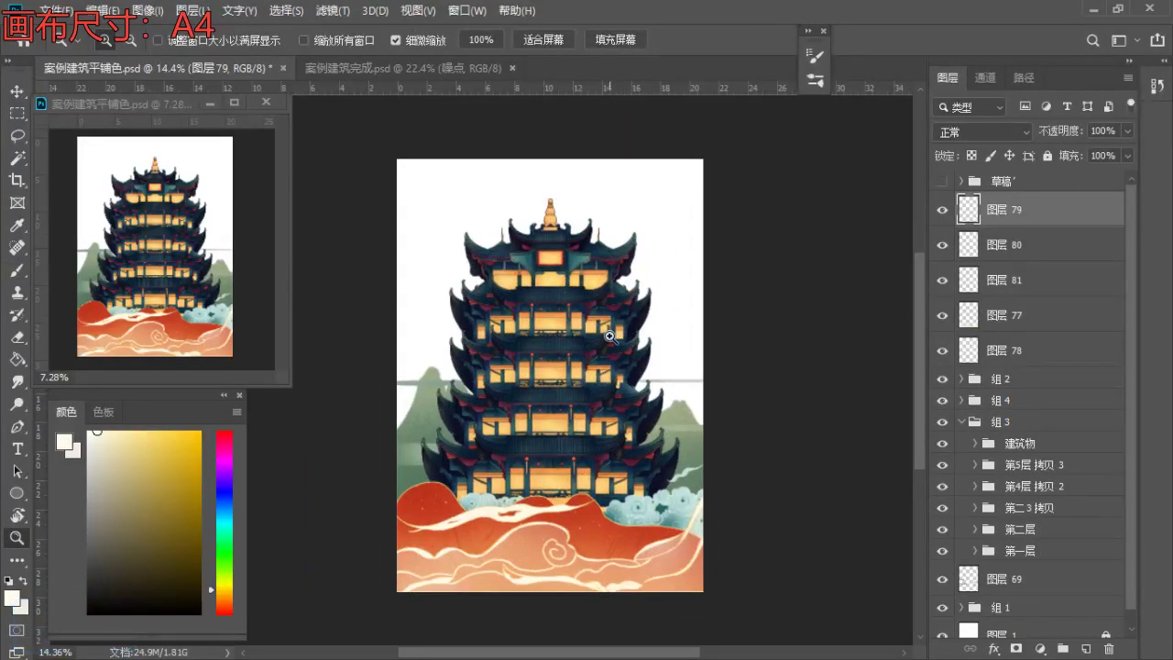
pyautogui.click(610, 336)
pyautogui.moveTo(615, 481); pyautogui.dragTo(620, 434)
pyautogui.press('b')
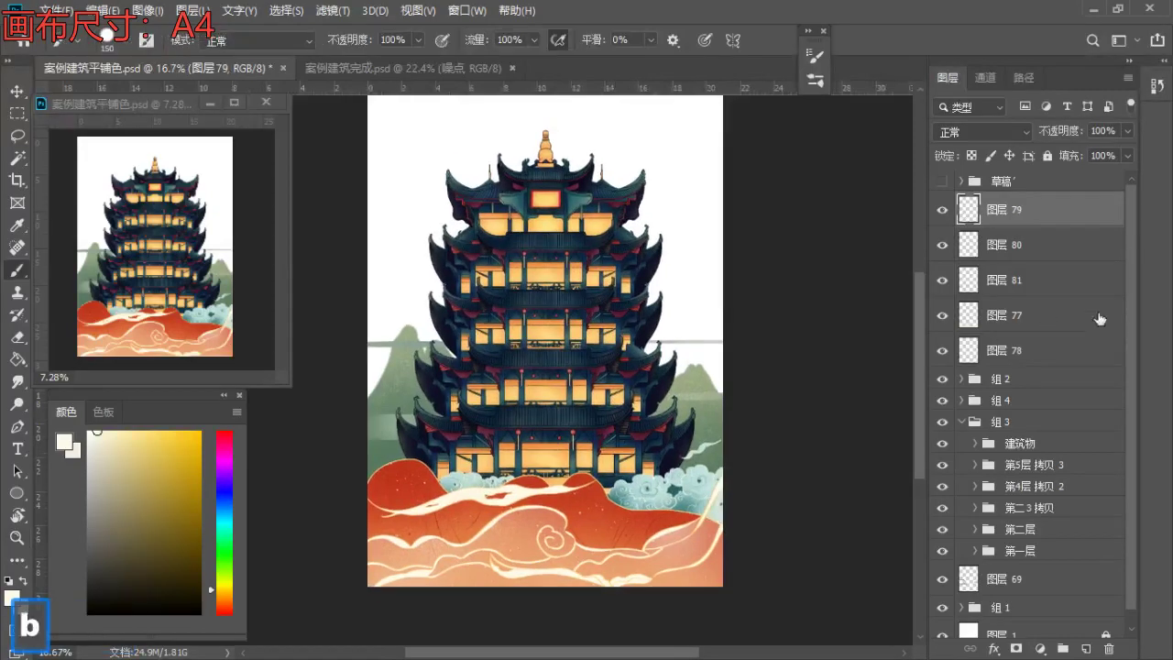
pyautogui.keyDown('shift'); pyautogui.click(1002, 351); pyautogui.keyUp('shift')
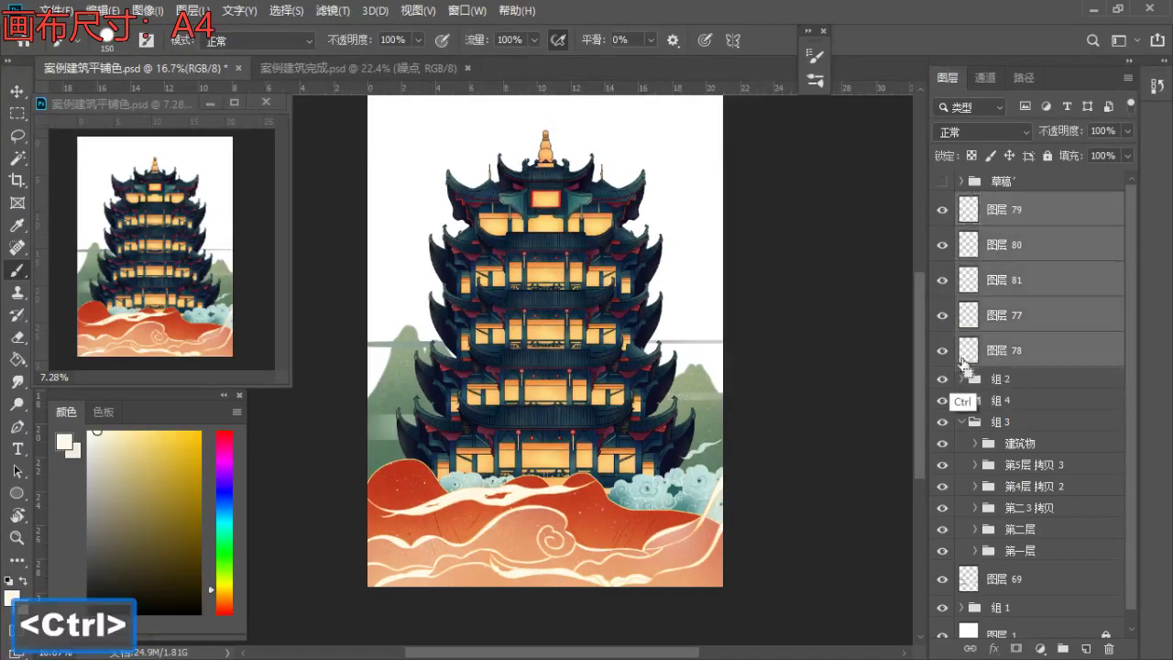
pyautogui.hotkey('ctrl', 'g')
pyautogui.hotkey('ctrl', 't')
pyautogui.press('Return')
# - Check 组 1 by toggling its visibility, add a new empty layer directly above 图层 1, and collapse 组 3
pyautogui.click(1005, 455)
pyautogui.click(944, 452)
pyautogui.click(944, 452)
pyautogui.click(988, 479)
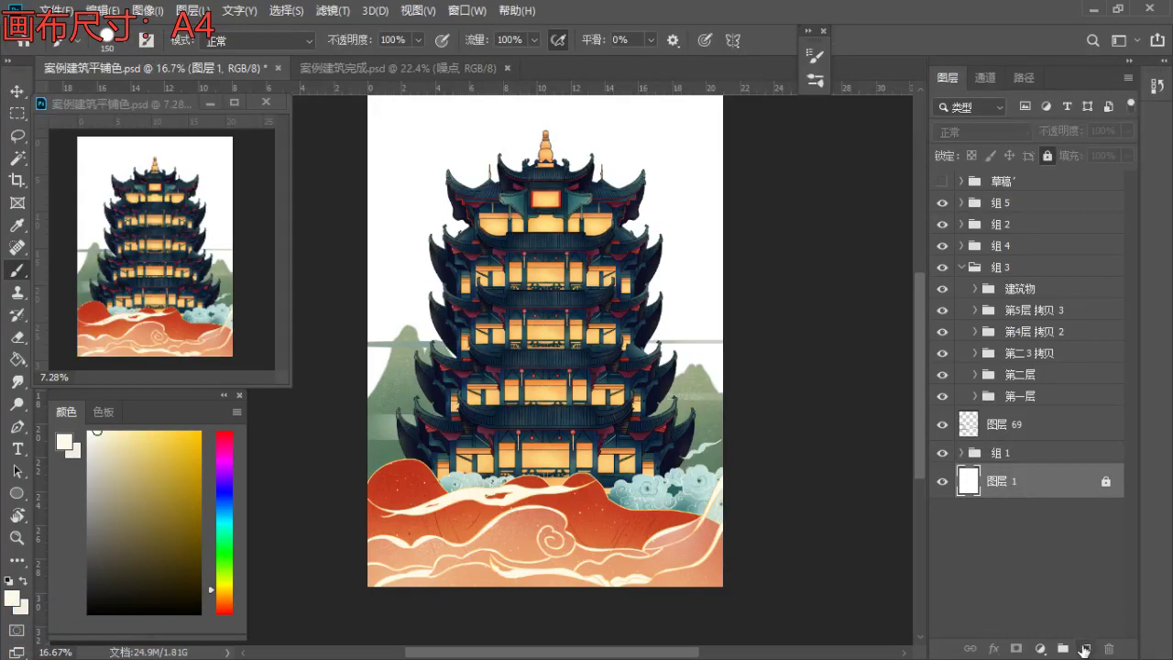
pyautogui.click(1084, 648)
pyautogui.click(962, 267)
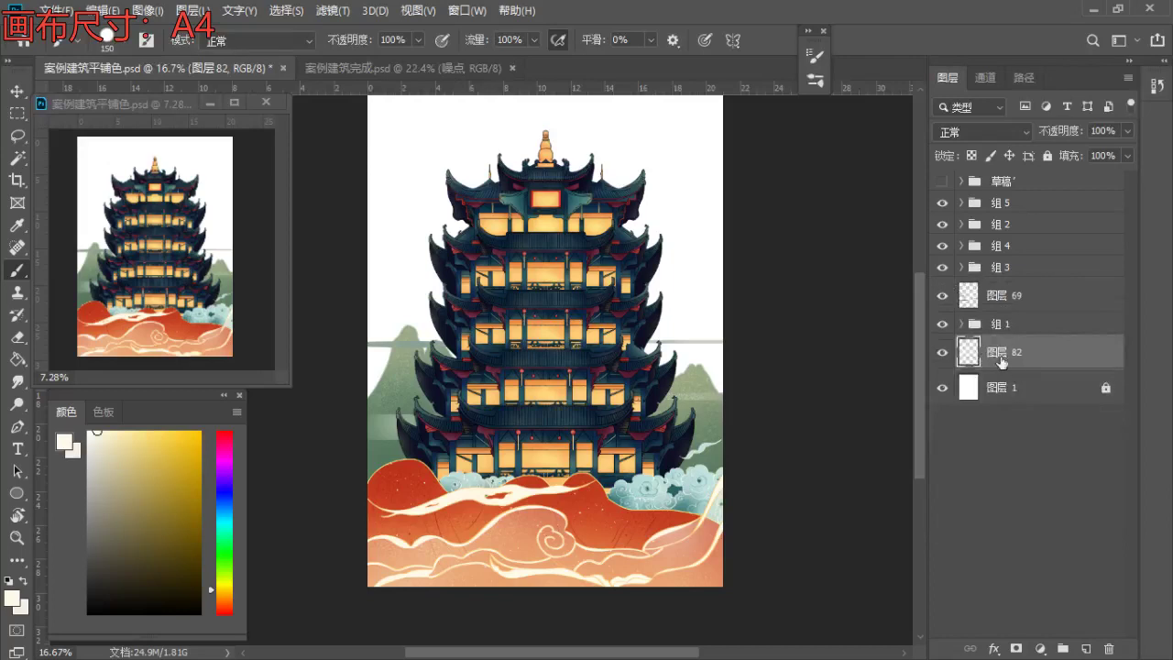
pyautogui.press('BackSpace')
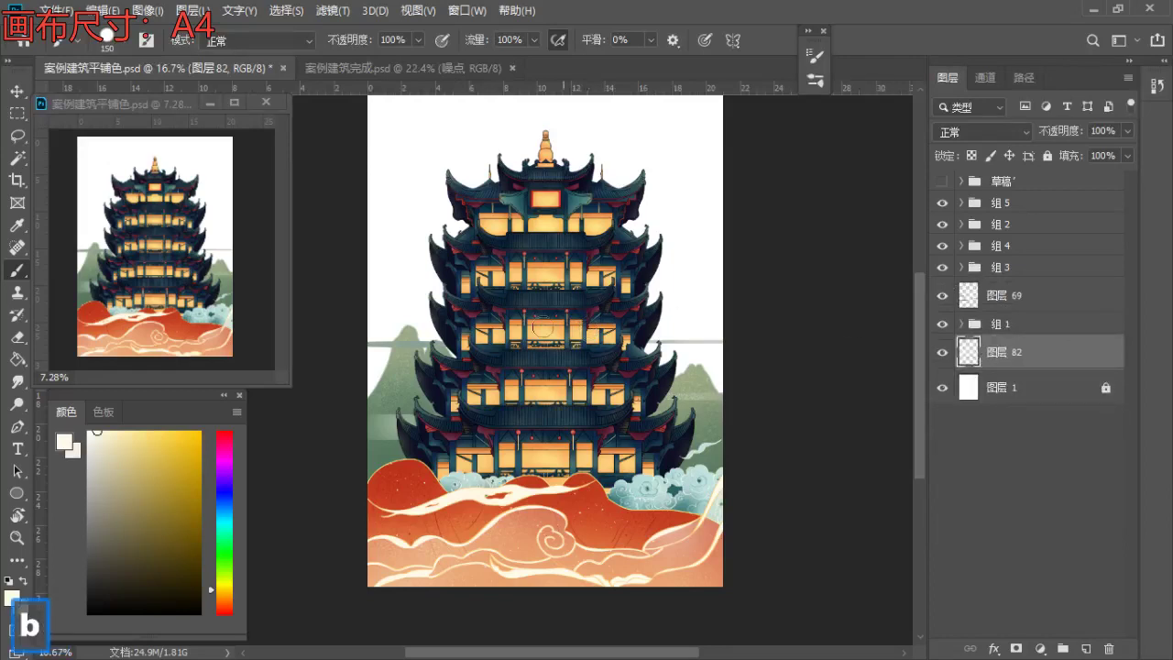
# - Switch to the Gradient tool for filling the background on 图层 82
pyautogui.press('space')
pyautogui.moveTo(463, 388); pyautogui.dragTo(457, 422)
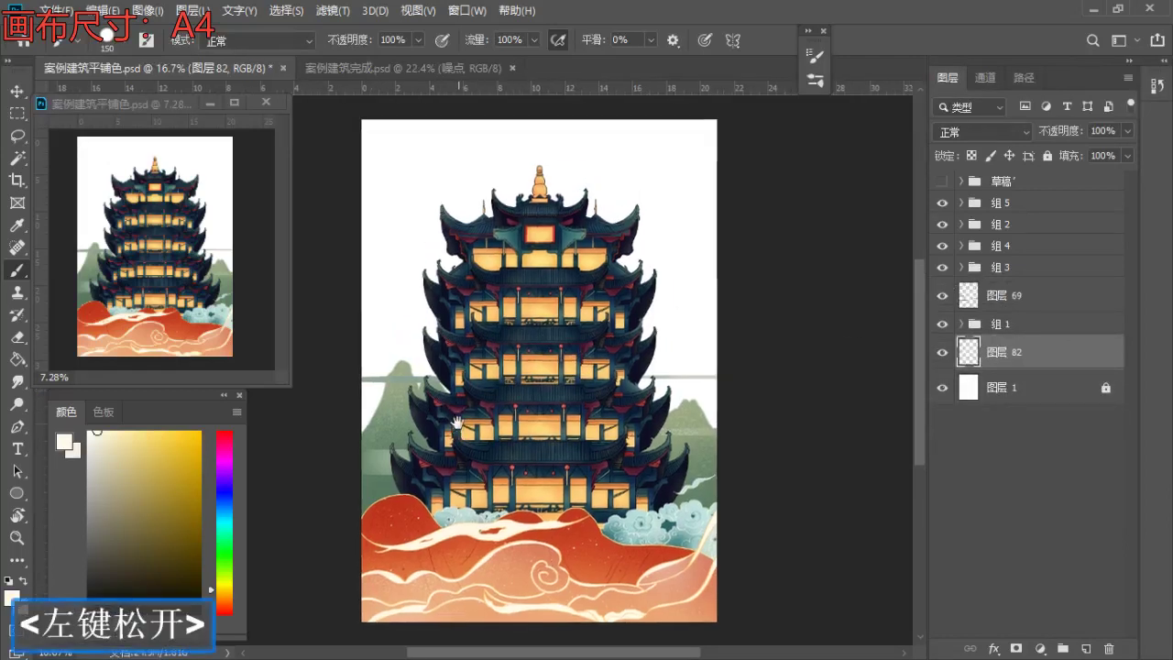
pyautogui.rightClick(17, 360)
pyautogui.click(95, 368)
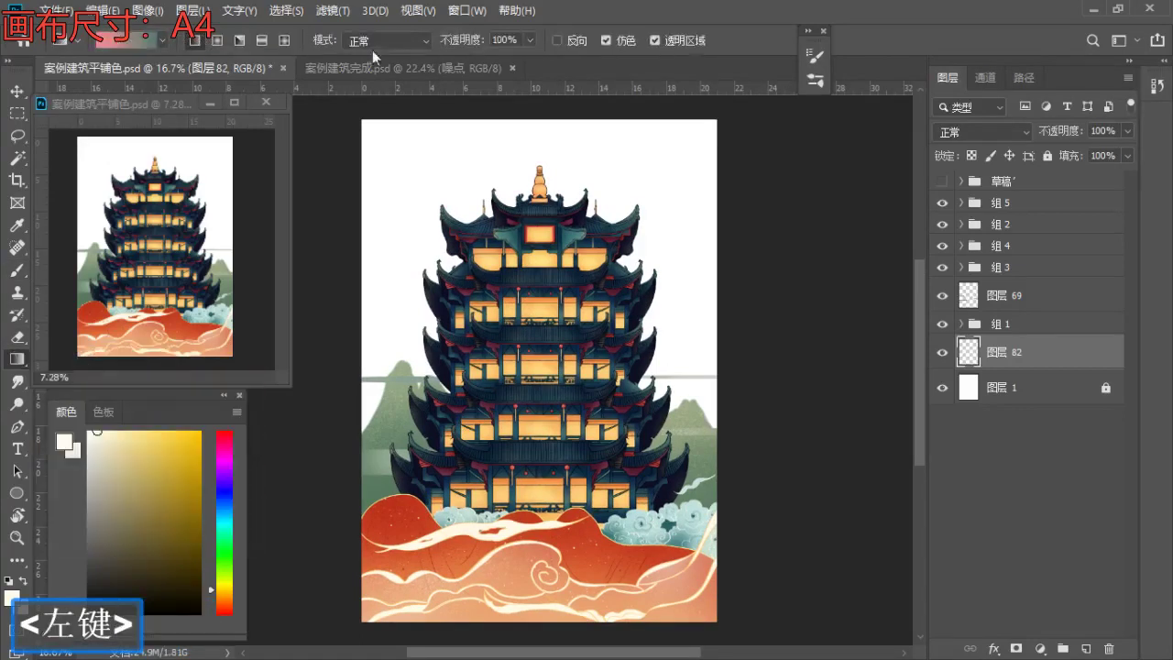
pyautogui.press('F2')
pyautogui.click(113, 40)
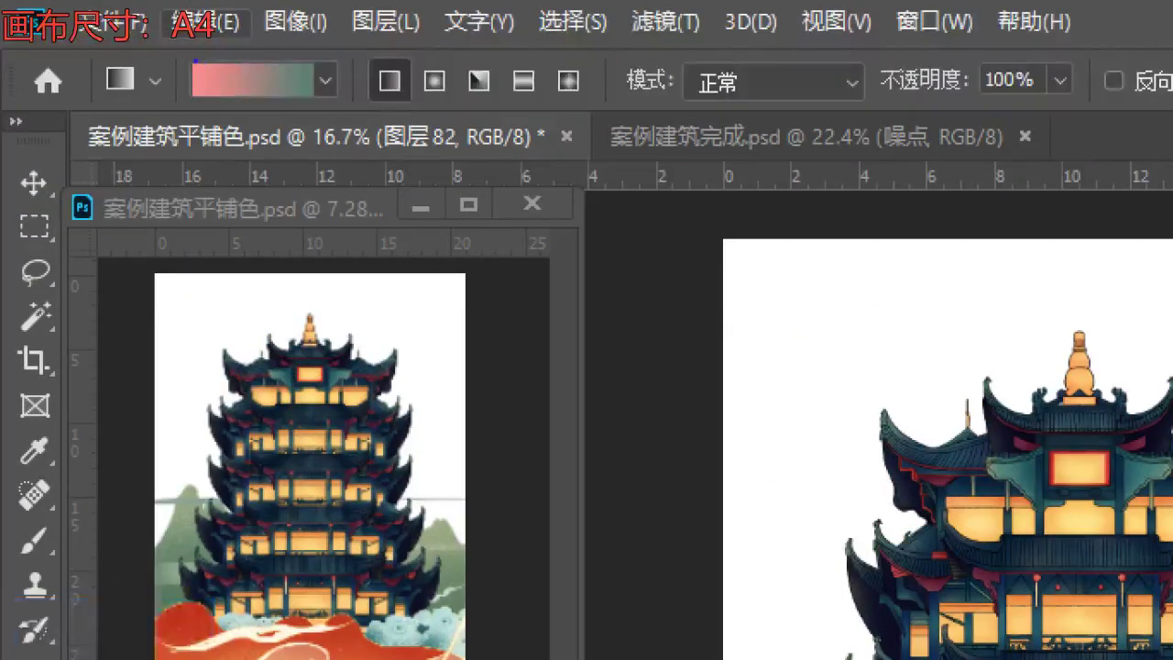
pyautogui.moveTo(194, 52); pyautogui.dragTo(234, 51)
pyautogui.hotkey('ctrl', 'z')
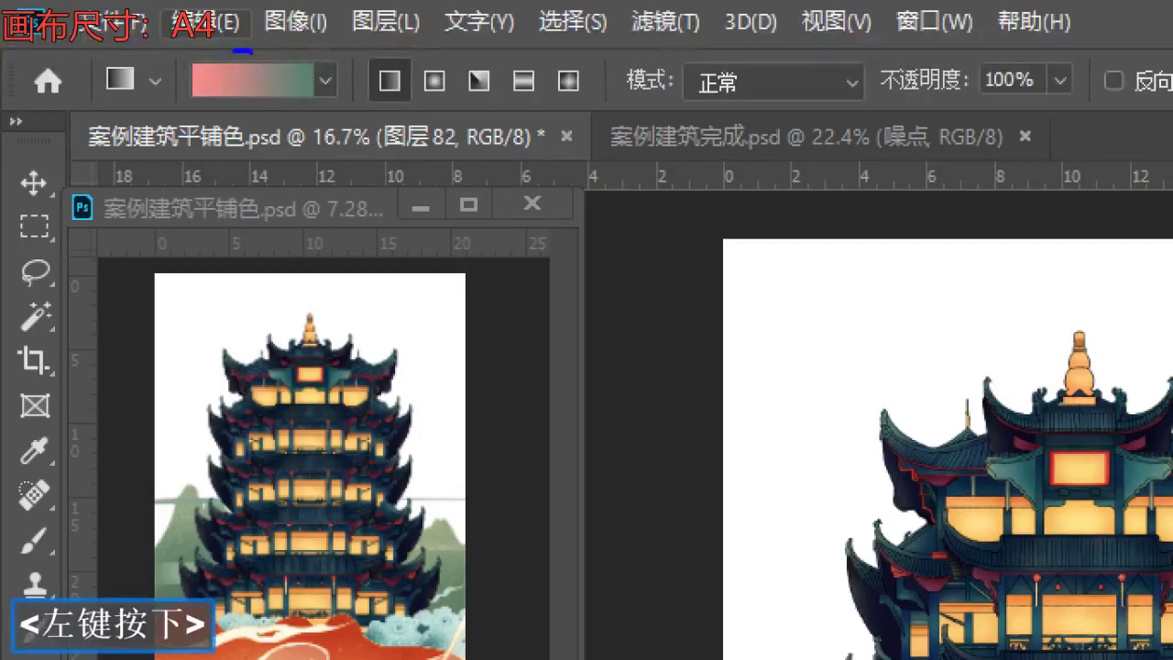
pyautogui.hotkey('ctrl', 'z')
pyautogui.moveTo(173, 26); pyautogui.dragTo(768, 80)
pyautogui.hotkey('ctrl', 'z')
pyautogui.press('Escape')
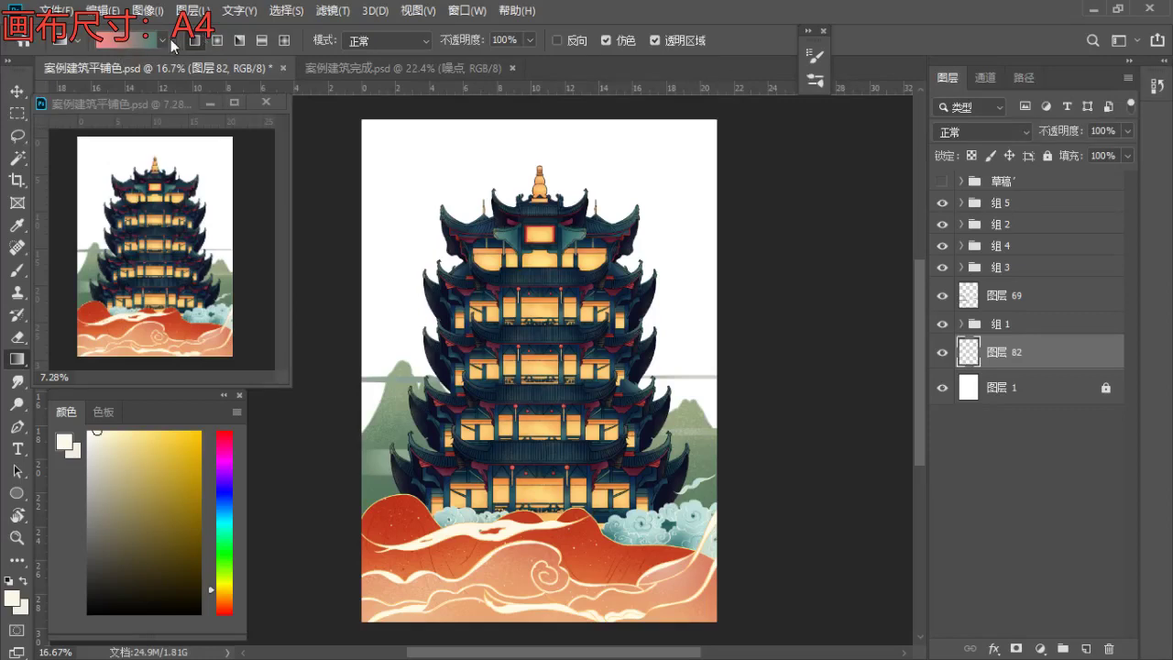
# - Edit the gradient on 图层 82 so its starting colour stop is dark slate blue, about #232a32
pyautogui.click(117, 43)
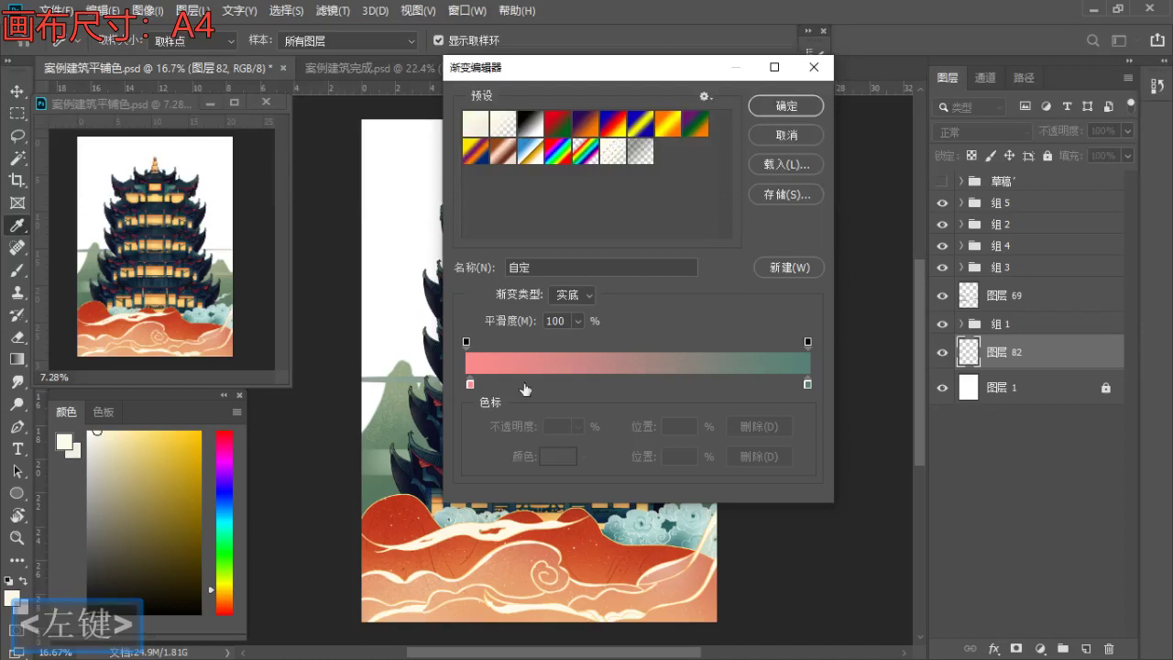
pyautogui.moveTo(583, 82); pyautogui.dragTo(516, 44)
pyautogui.click(407, 354)
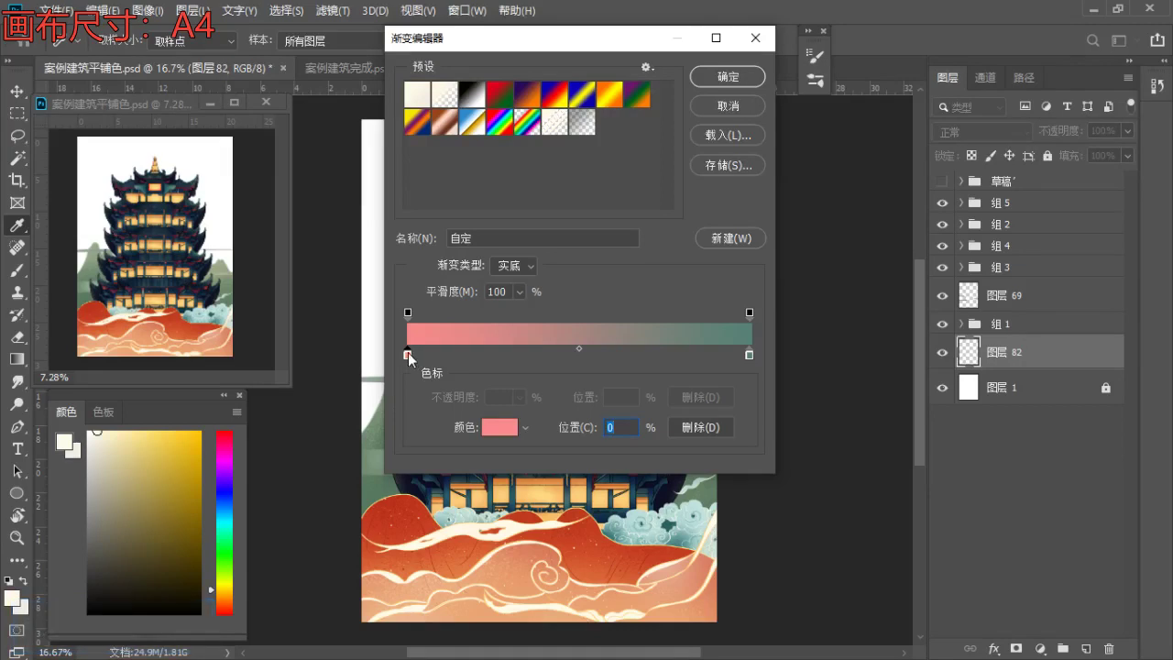
pyautogui.doubleClick(408, 354)
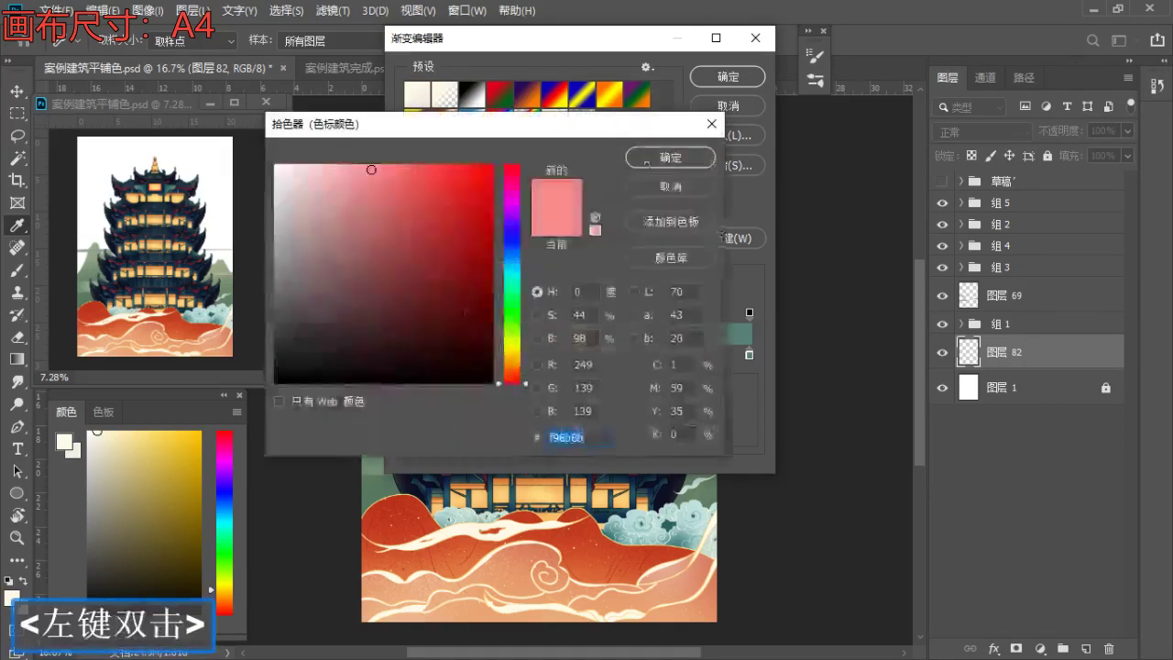
pyautogui.moveTo(484, 133); pyautogui.dragTo(503, 165)
pyautogui.moveTo(406, 327); pyautogui.dragTo(404, 338)
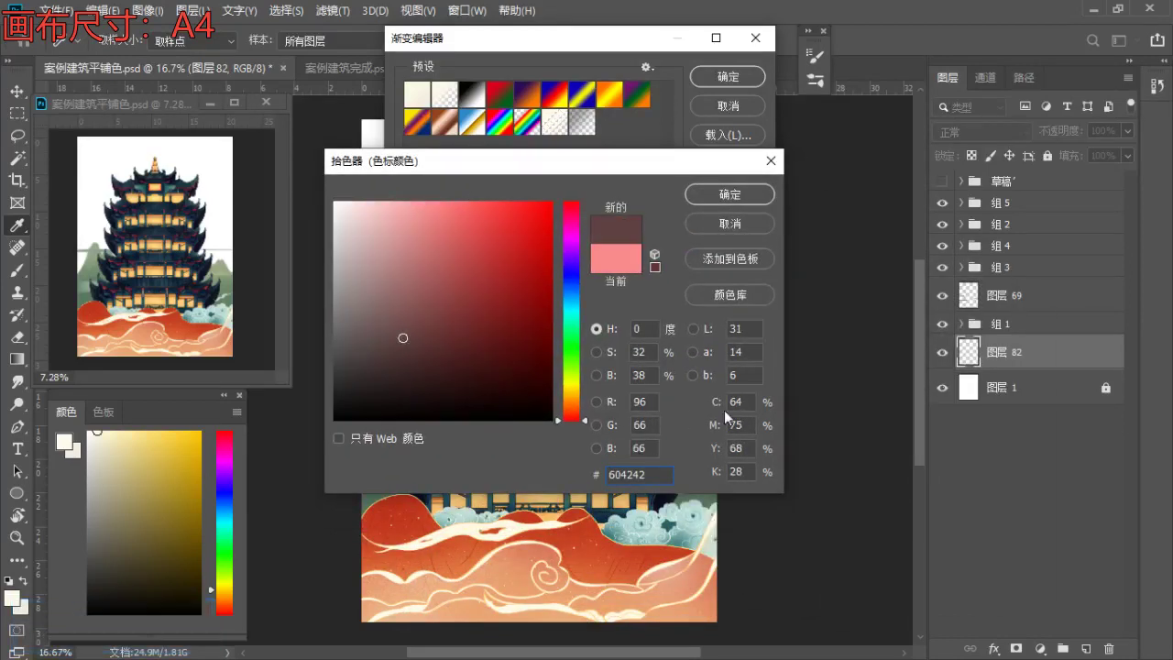
pyautogui.moveTo(586, 311)
pyautogui.mouseDown()
pyautogui.moveTo(585, 274)
pyautogui.moveTo(586, 290)
pyautogui.mouseUp()
pyautogui.moveTo(382, 367); pyautogui.dragTo(405, 377)
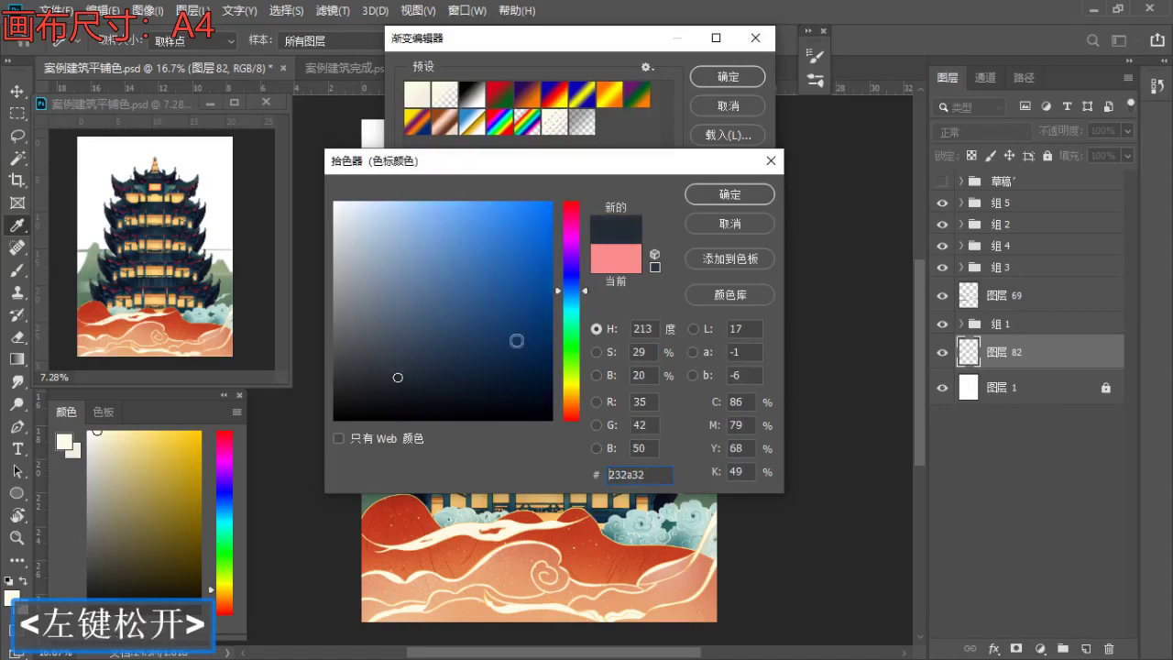
pyautogui.click(740, 201)
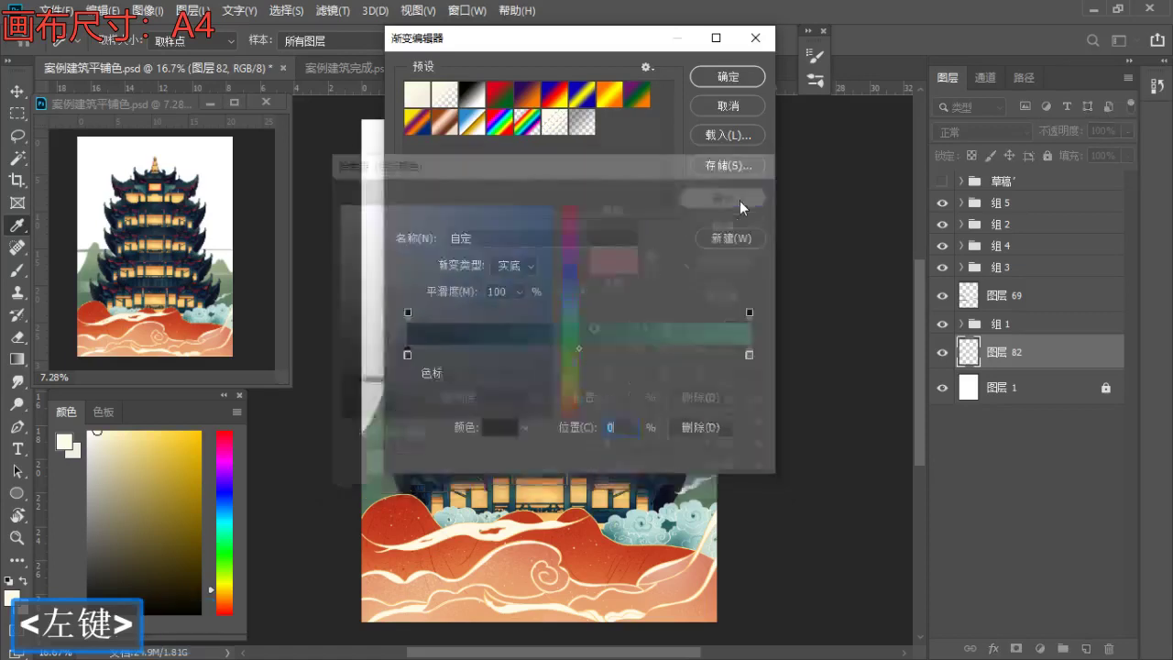
# - Set the gradient's end colour stop to terracotta #c3846b and accept the edited gradient
pyautogui.doubleClick(750, 355)
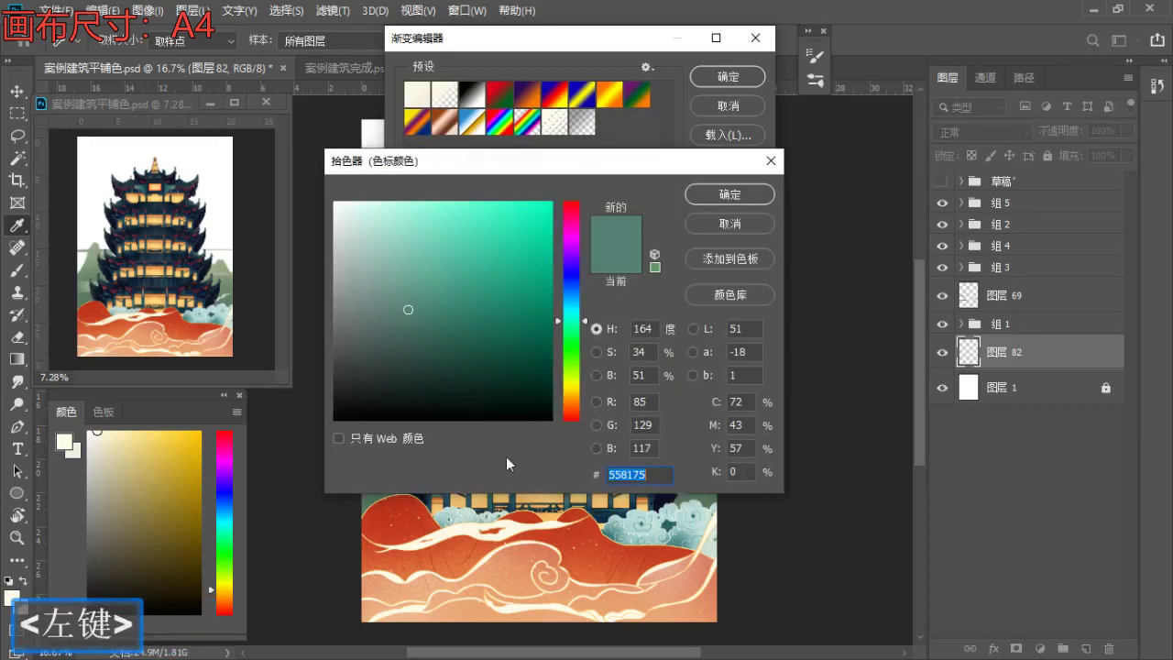
pyautogui.moveTo(571, 386); pyautogui.dragTo(571, 404)
pyautogui.moveTo(382, 239); pyautogui.dragTo(422, 274)
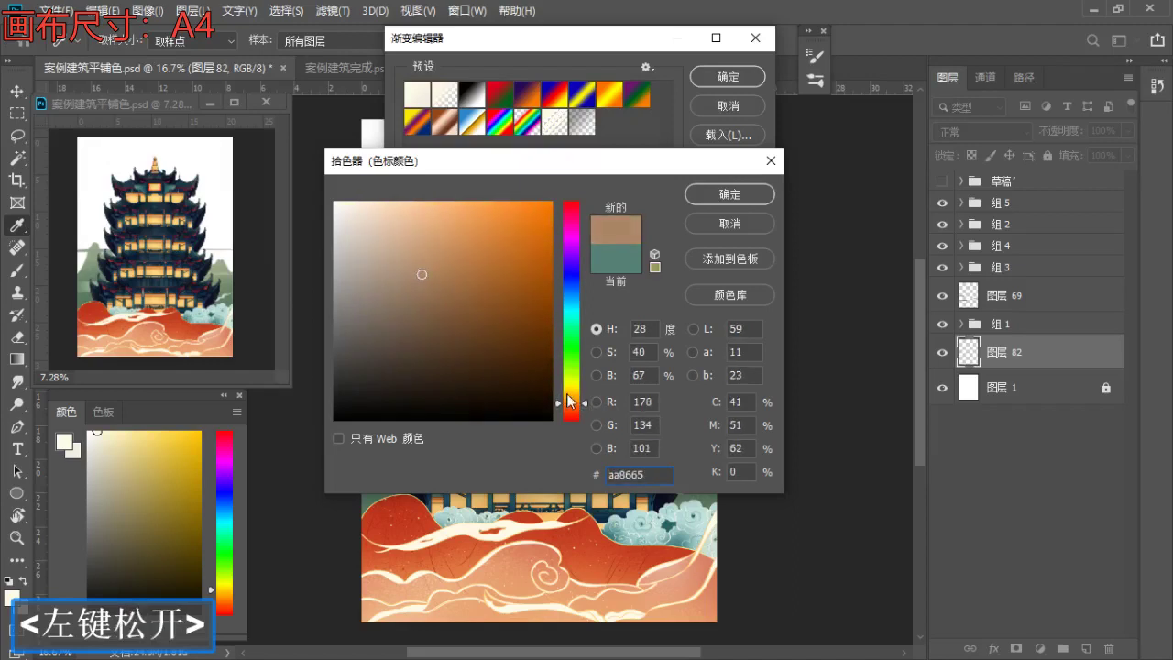
pyautogui.click(570, 410)
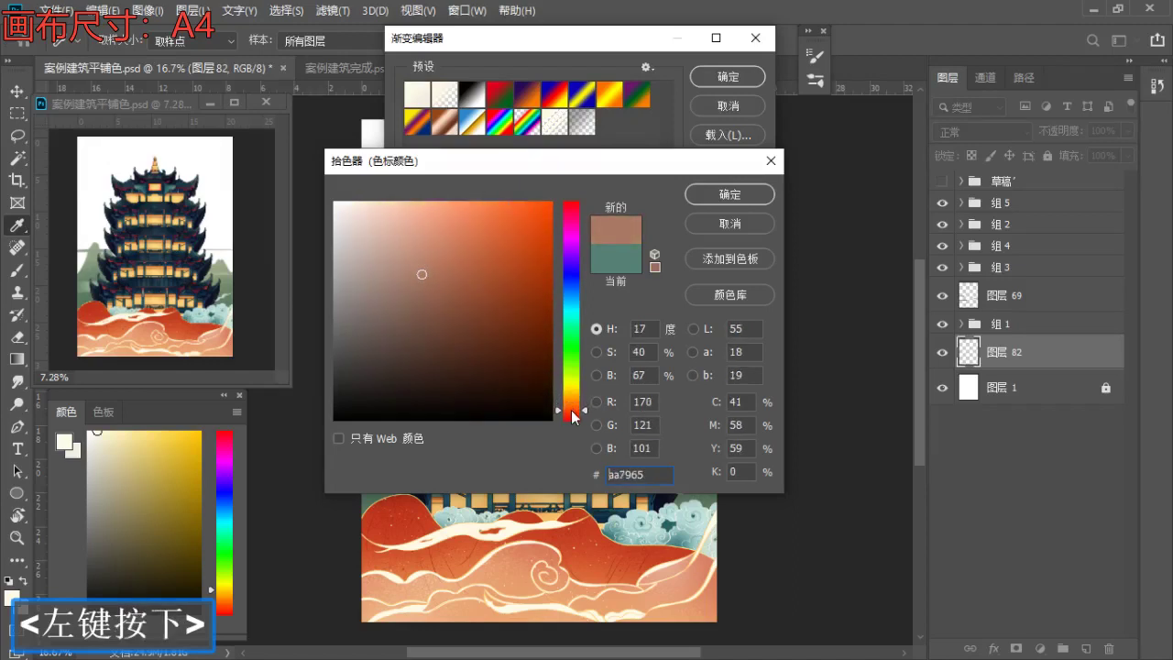
pyautogui.click(432, 252)
pyautogui.click(433, 252)
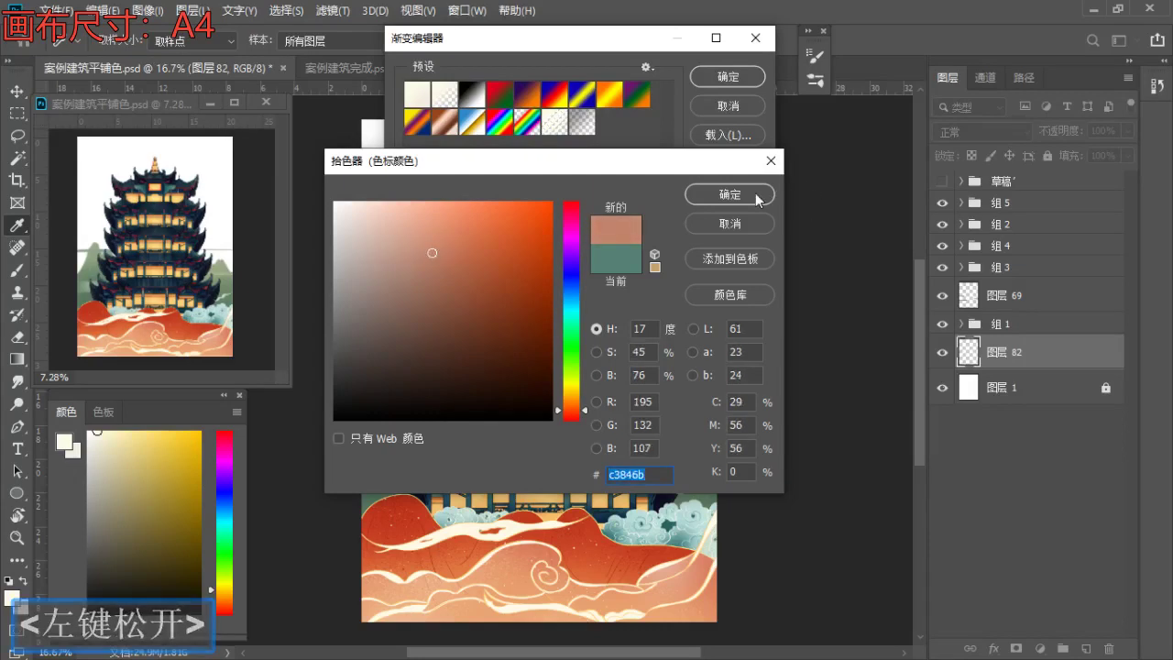
pyautogui.click(752, 195)
pyautogui.click(727, 81)
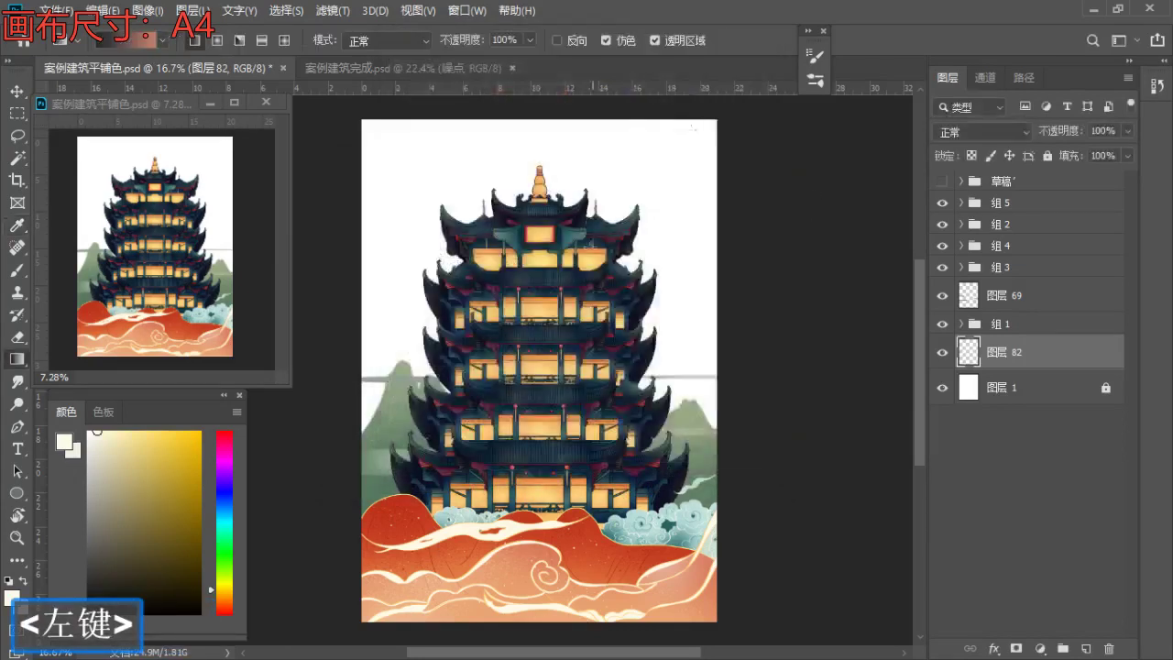
# - Fill 图层 82 with the gradient vertically, dark blue at the sky's top to terracotta below, redrawing it until the transition fits
pyautogui.moveTo(488, 109); pyautogui.dragTo(533, 477)
pyautogui.scroll(5, 542, 275)
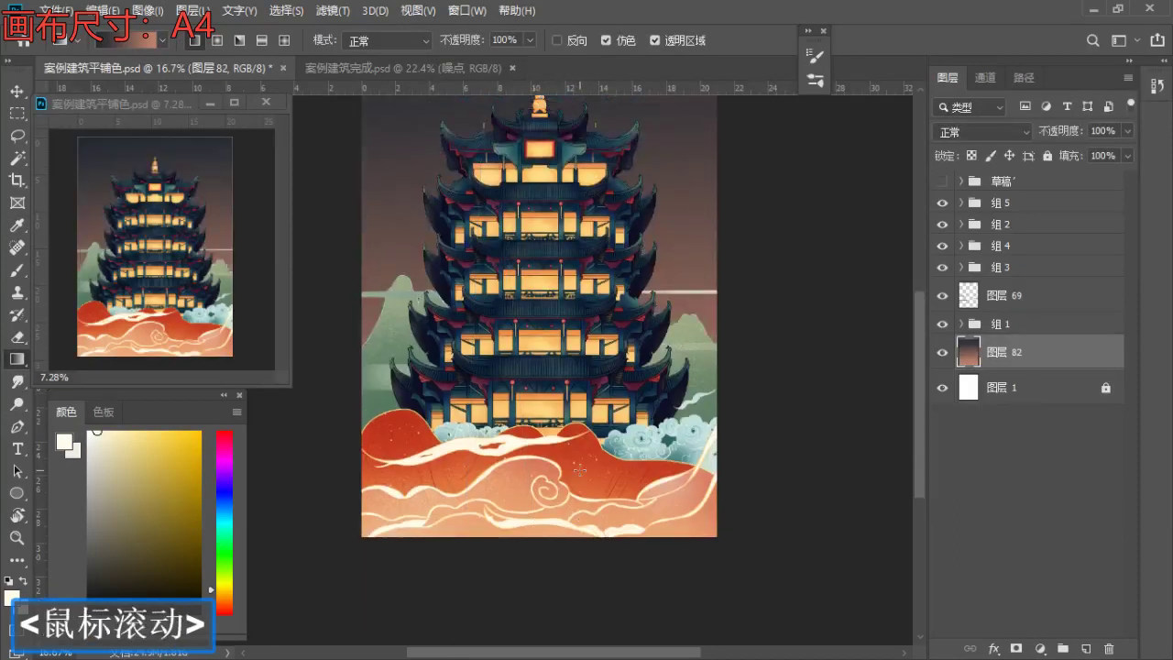
pyautogui.moveTo(534, 175); pyautogui.dragTo(550, 577)
pyautogui.scroll(6, 598, 415)
pyautogui.scroll(2, 600, 404)
pyautogui.scroll(-1, 605, 384)
pyautogui.moveTo(561, 203); pyautogui.dragTo(519, 632)
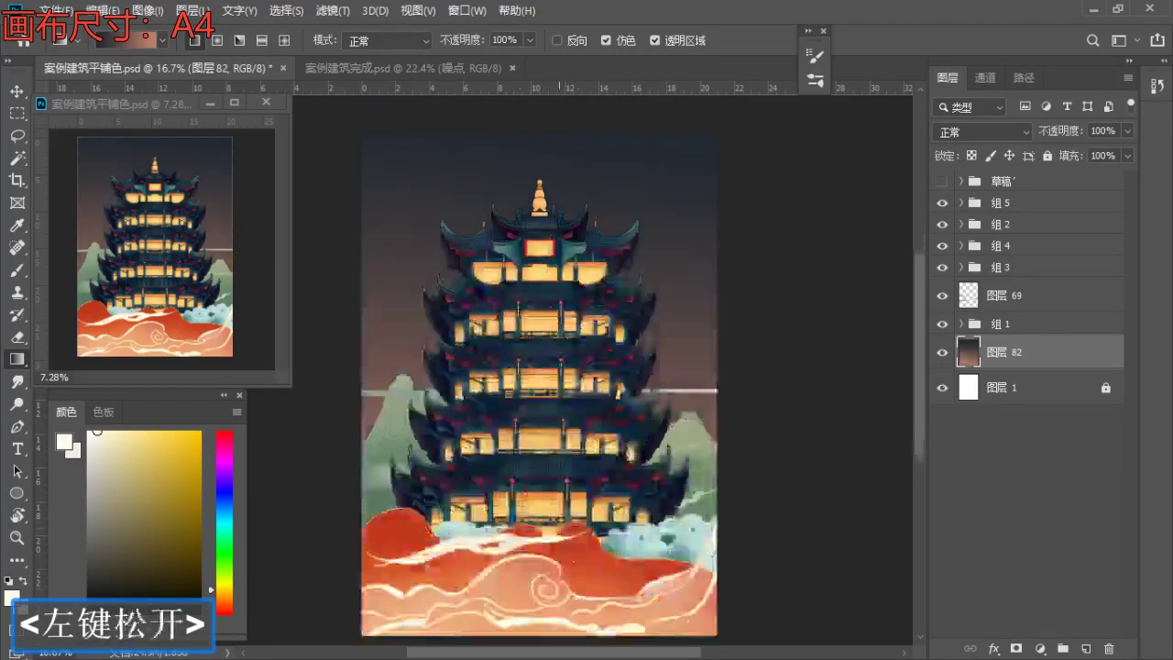
pyautogui.moveTo(536, 120); pyautogui.dragTo(549, 575)
pyautogui.moveTo(552, 196); pyautogui.dragTo(544, 591)
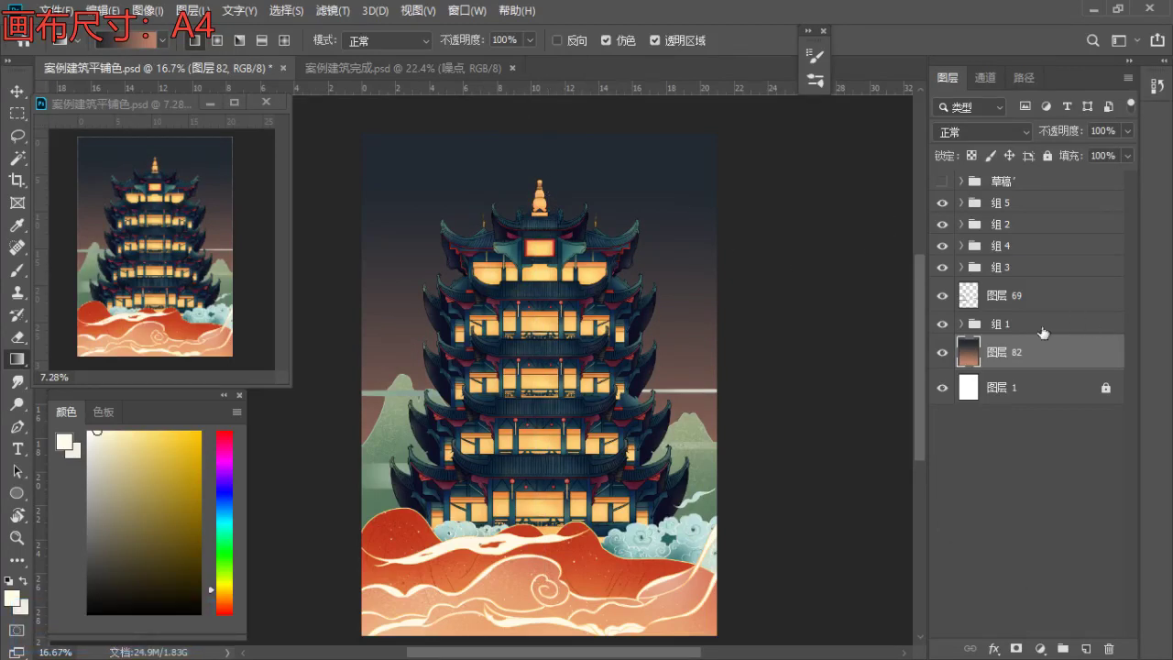
# - Add a new layer above 图层 82 and choose the 喷枪 brush, keeping the brush list clear of the canvas
pyautogui.scroll(1, 772, 458)
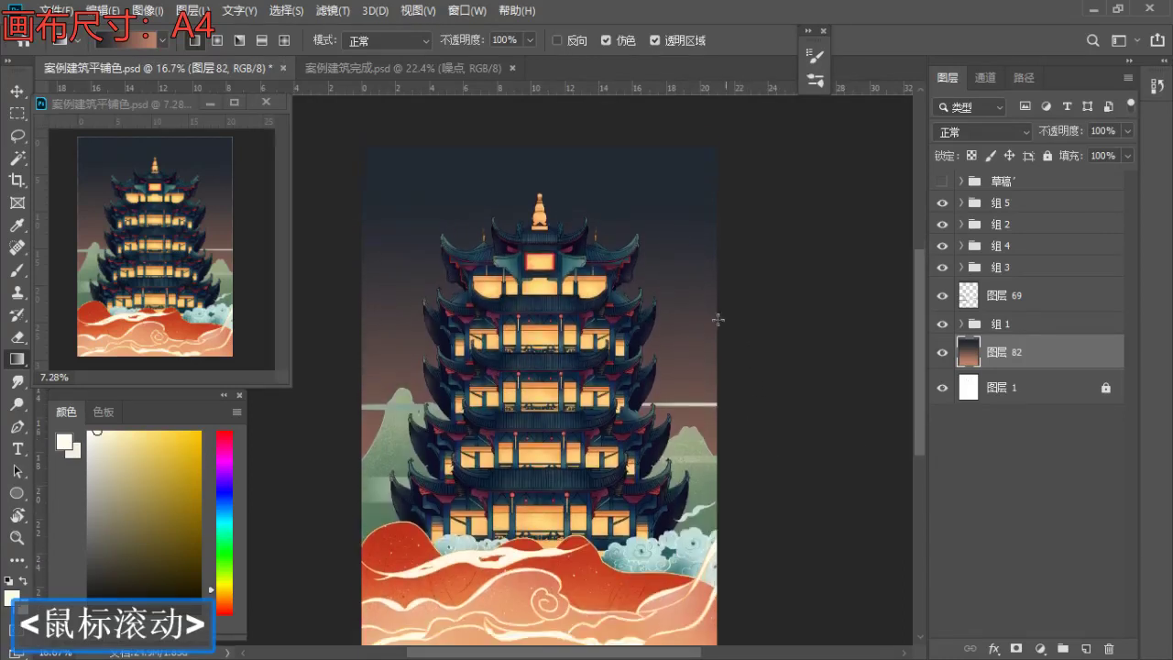
pyautogui.keyDown('alt'); pyautogui.scroll(-1, 690, 298); pyautogui.keyUp('alt')
pyautogui.moveTo(531, 435); pyautogui.dragTo(505, 412)
pyautogui.press('b')
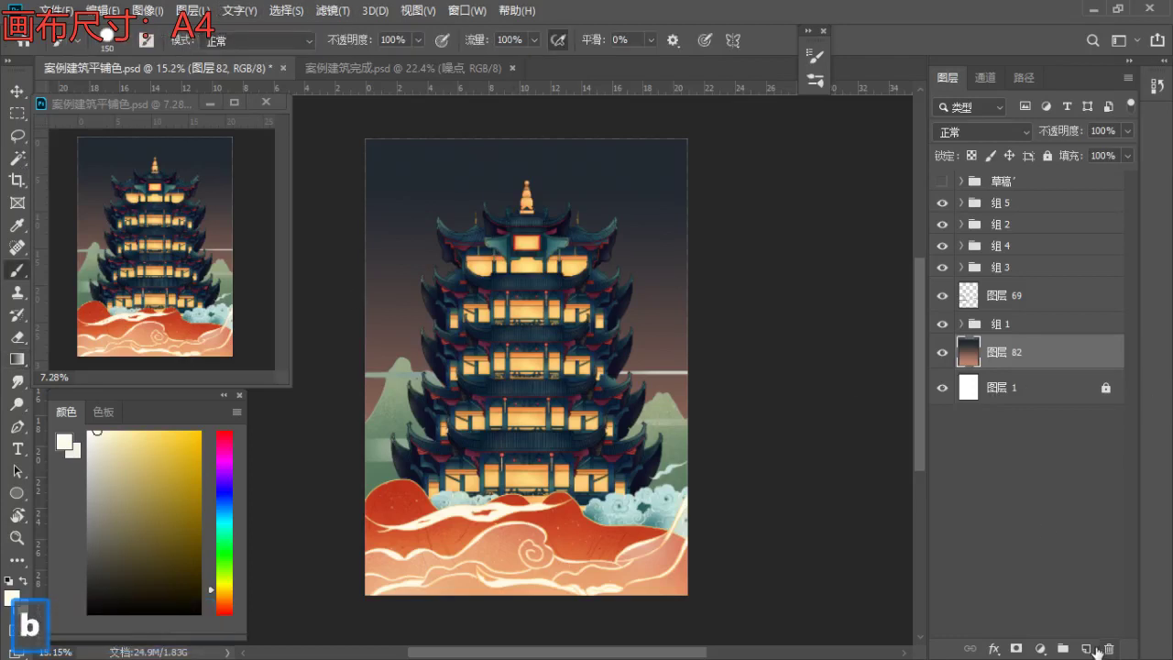
pyautogui.click(1085, 648)
pyautogui.click(822, 81)
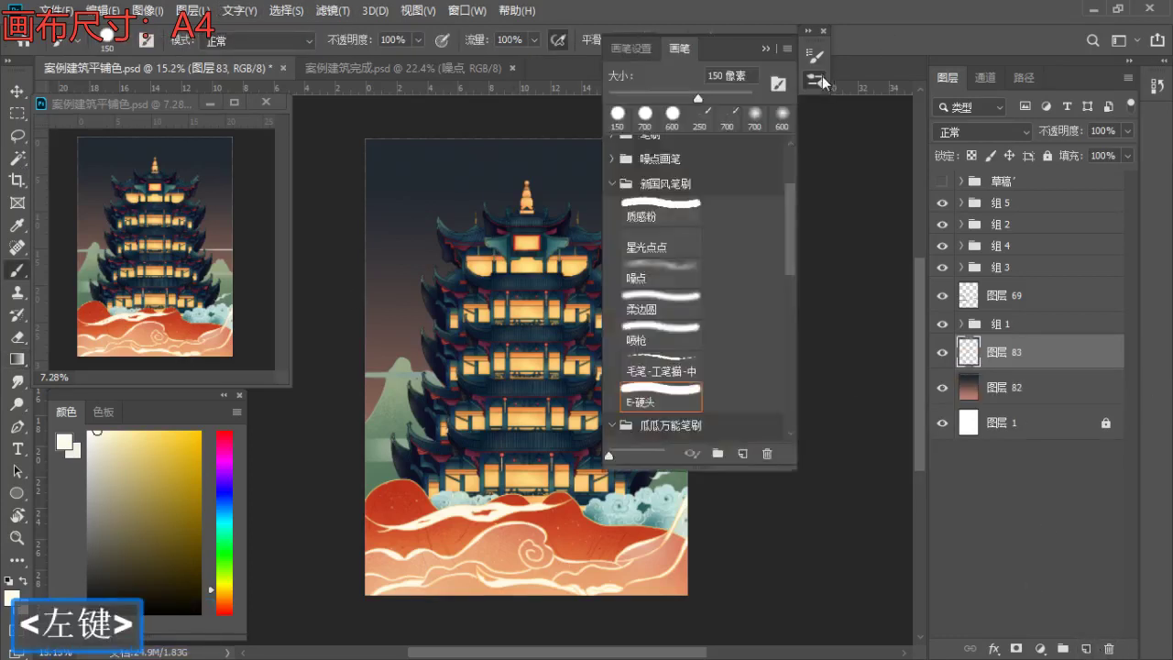
pyautogui.click(662, 346)
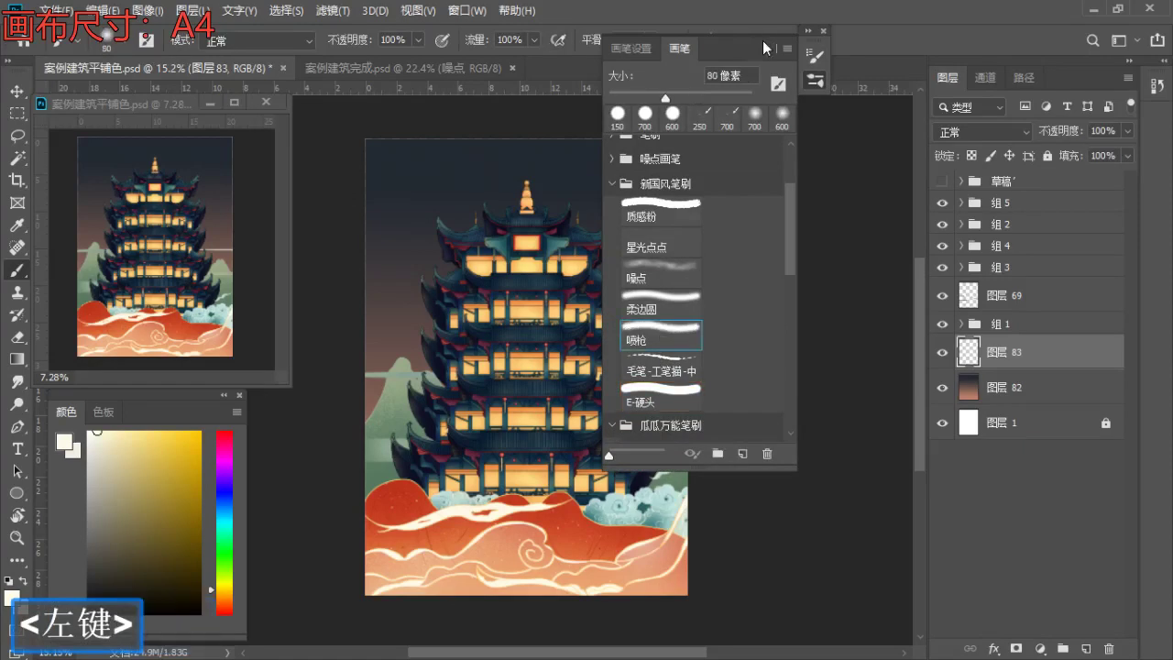
pyautogui.moveTo(754, 49); pyautogui.dragTo(899, 26)
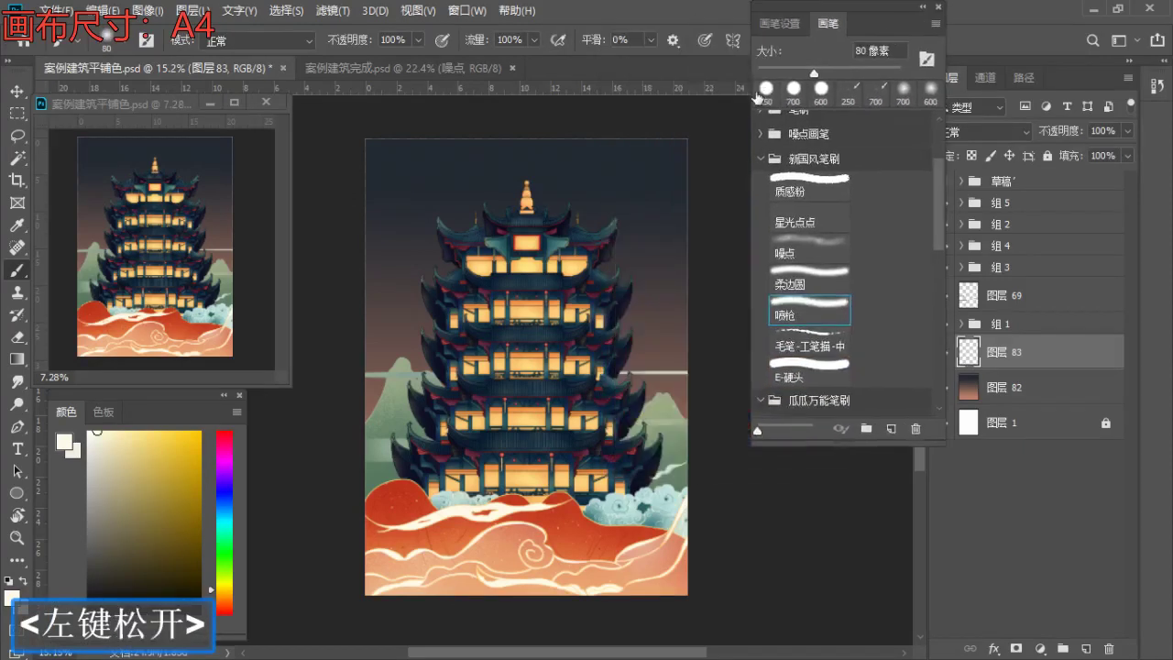
# - Darken the upper sky around the pagoda's top on 图层 83 with sampled dark navy, using the airbrush at 1400 and 1300 px
pyautogui.press('b')
pyautogui.press('s')
pyautogui.press('s')
pyautogui.press('s')
pyautogui.press('s')
pyautogui.press('s')
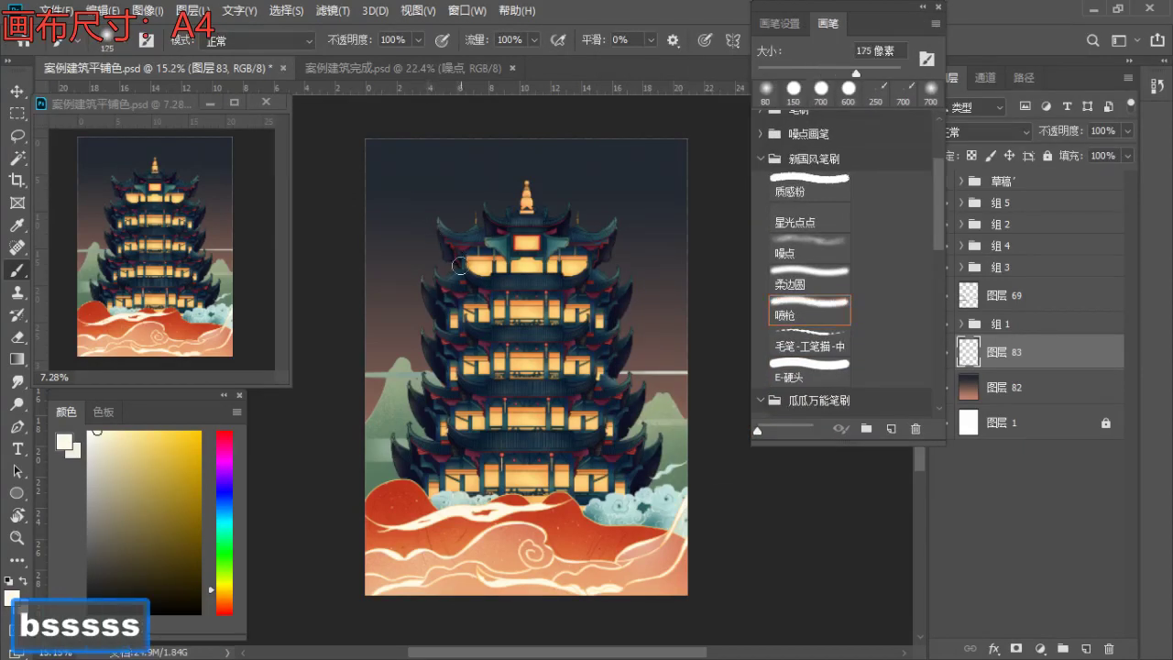
pyautogui.press('b')
pyautogui.press('s')
pyautogui.press(']')
pyautogui.press(']')
pyautogui.press(']')
pyautogui.keyDown('alt'); pyautogui.click(458, 137); pyautogui.keyUp('alt')
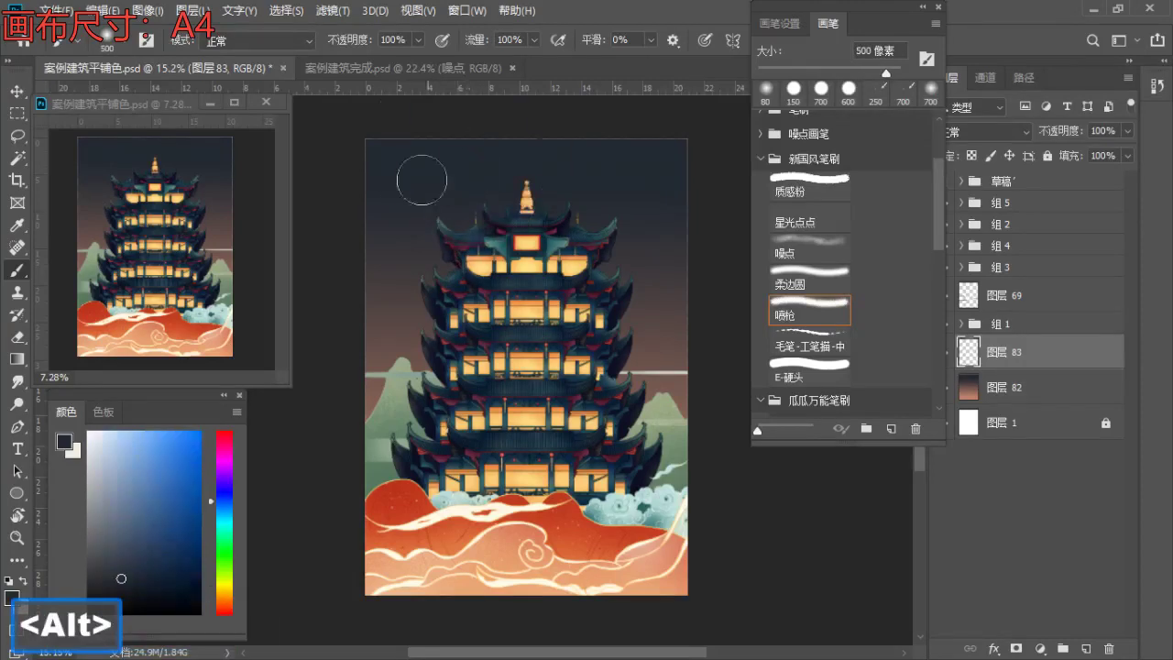
pyautogui.press(']')
pyautogui.press(']')
pyautogui.press(']')
pyautogui.press(']')
pyautogui.press(']')
pyautogui.press(']')
pyautogui.press(']')
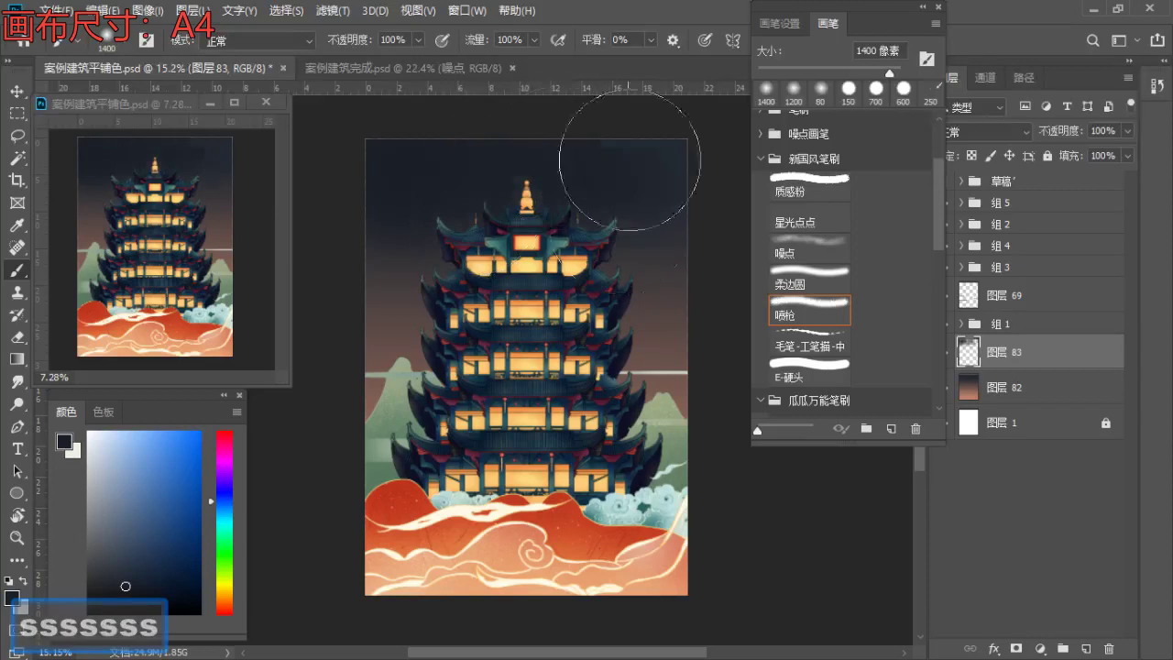
pyautogui.press('[')
pyautogui.moveTo(645, 231); pyautogui.dragTo(634, 271)
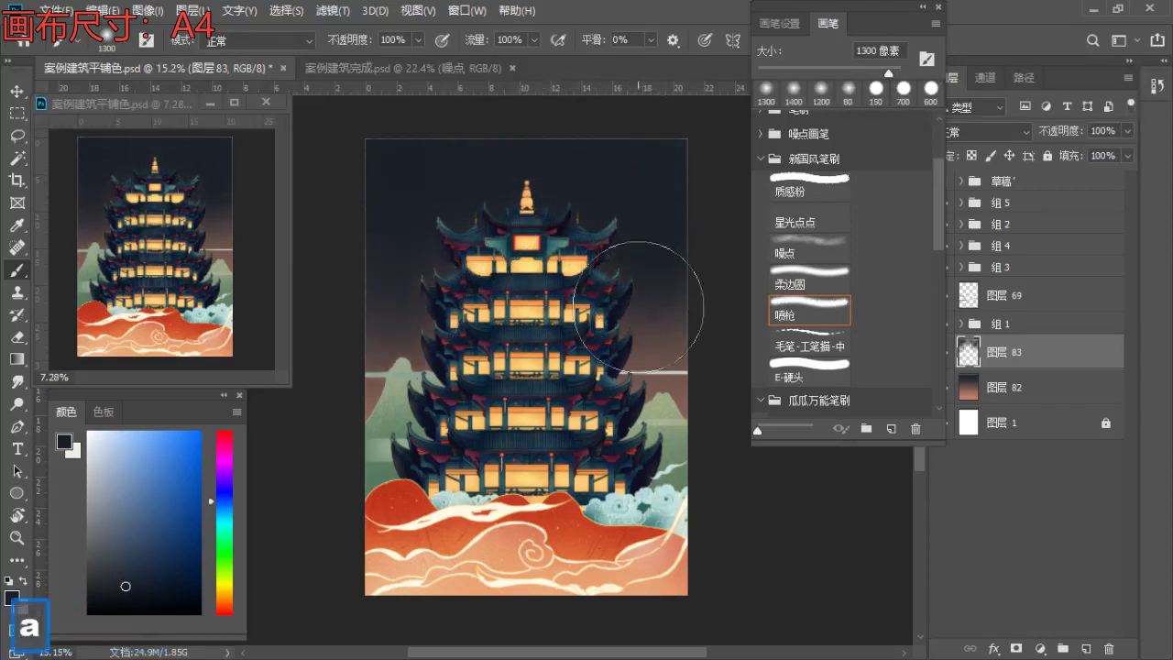
# - Try a lighter reddish-brown airbrush stroke at 1400 px low in the sky by the left mountain, and undo it
pyautogui.keyDown('alt'); pyautogui.click(375, 390); pyautogui.keyUp('alt')
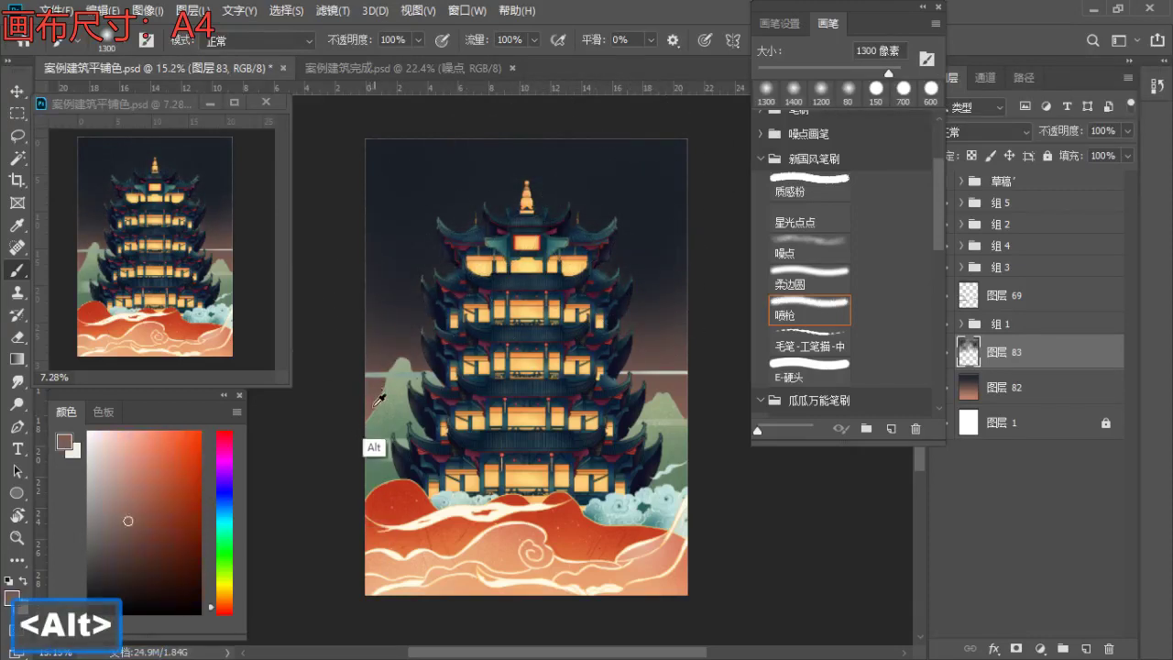
pyautogui.click(131, 499)
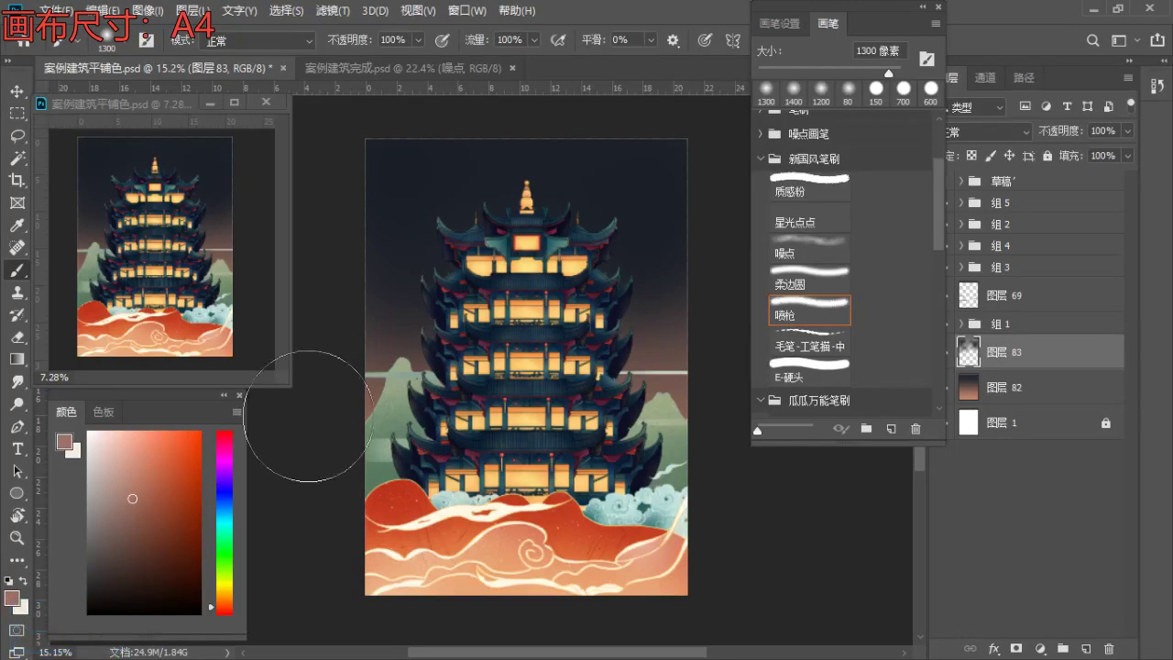
pyautogui.press('s')
pyautogui.moveTo(364, 410); pyautogui.dragTo(380, 409)
pyautogui.hotkey('ctrl', 'z')
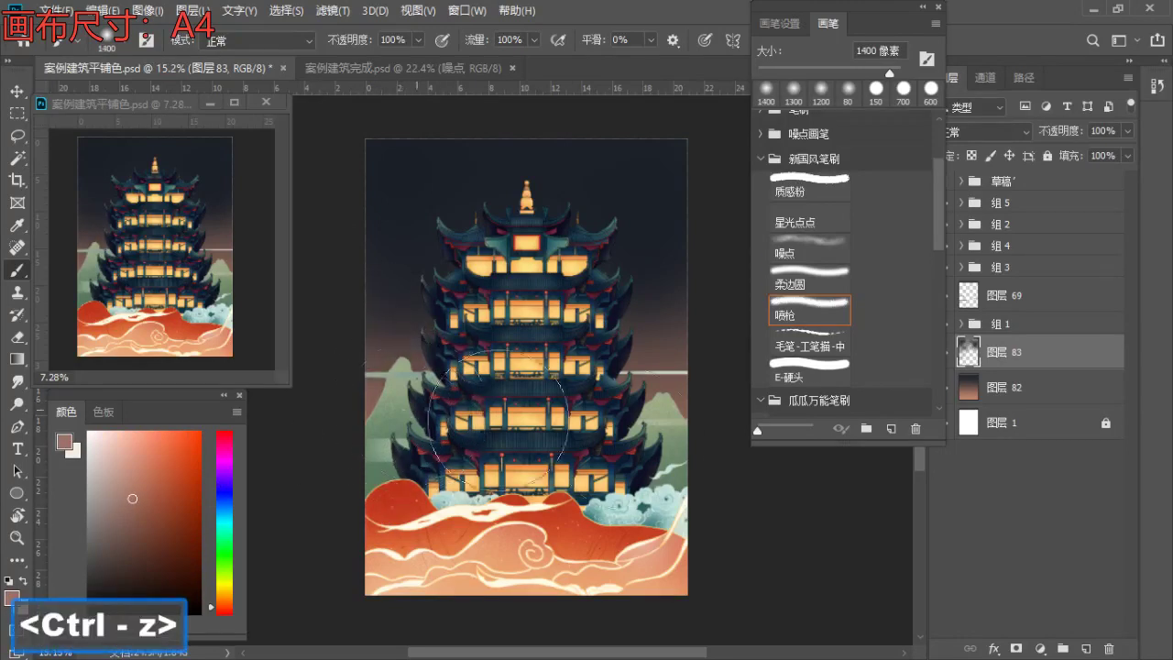
# - Blend the sky on both sides of the pagoda with sampled dark tones, using the airbrush at 1400 and 1300 px
pyautogui.keyDown('alt'); pyautogui.click(389, 304); pyautogui.keyUp('alt')
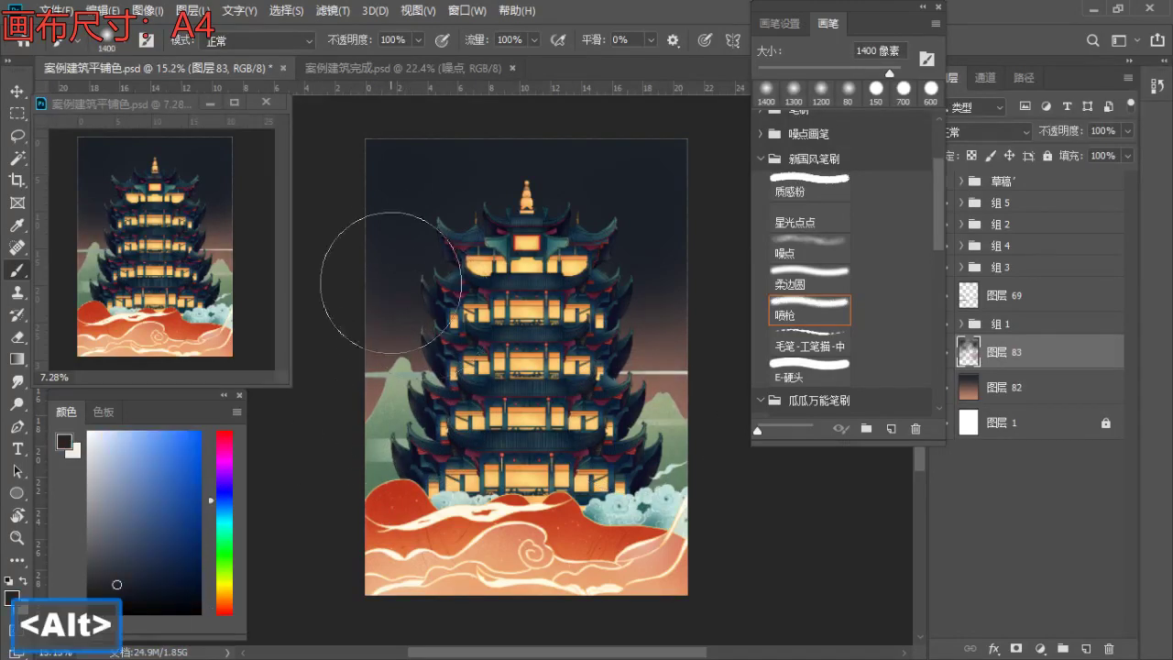
pyautogui.press('[')
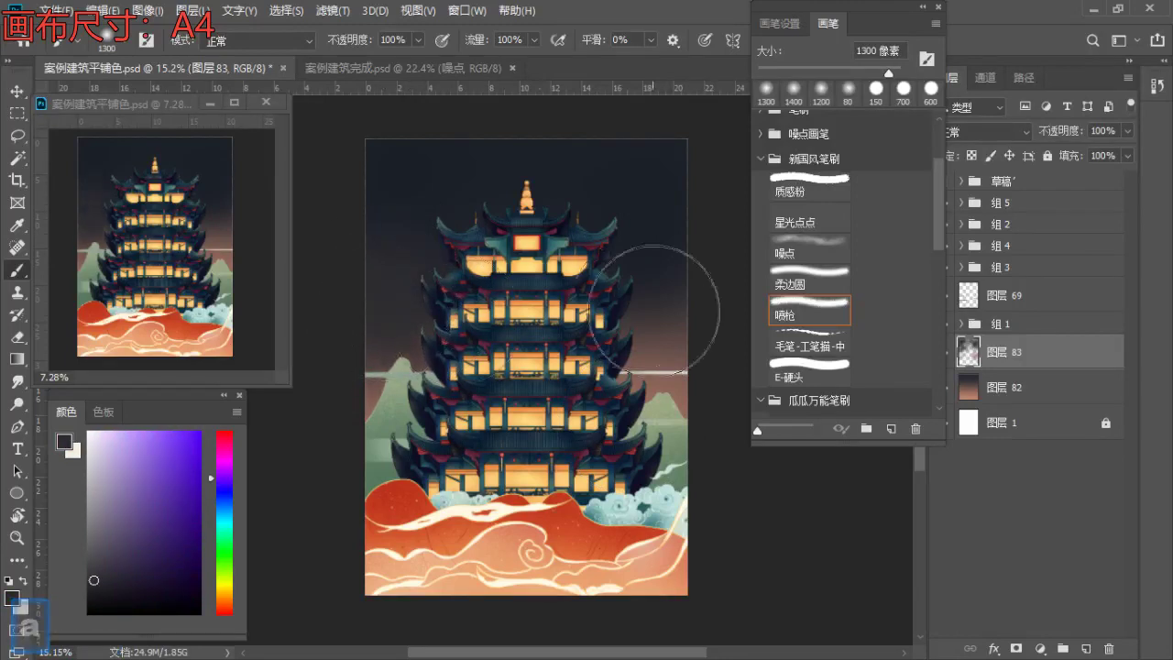
pyautogui.keyDown('alt'); pyautogui.click(628, 144); pyautogui.keyUp('alt')
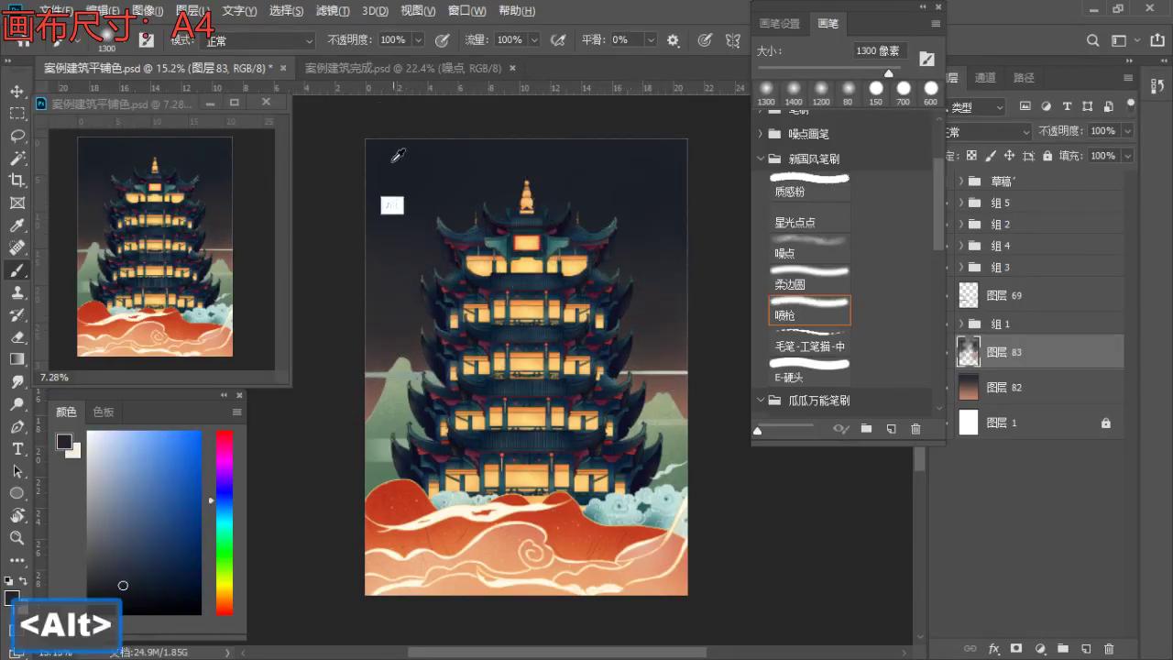
# - Add dark navy grain to the upper sky beside the pagoda roofs with the 噪点 brush at 800 to 900 px
pyautogui.press('[')
pyautogui.press('[')
pyautogui.press('[')
pyautogui.press('[')
pyautogui.press('[')
pyautogui.press('[')
pyautogui.press('[')
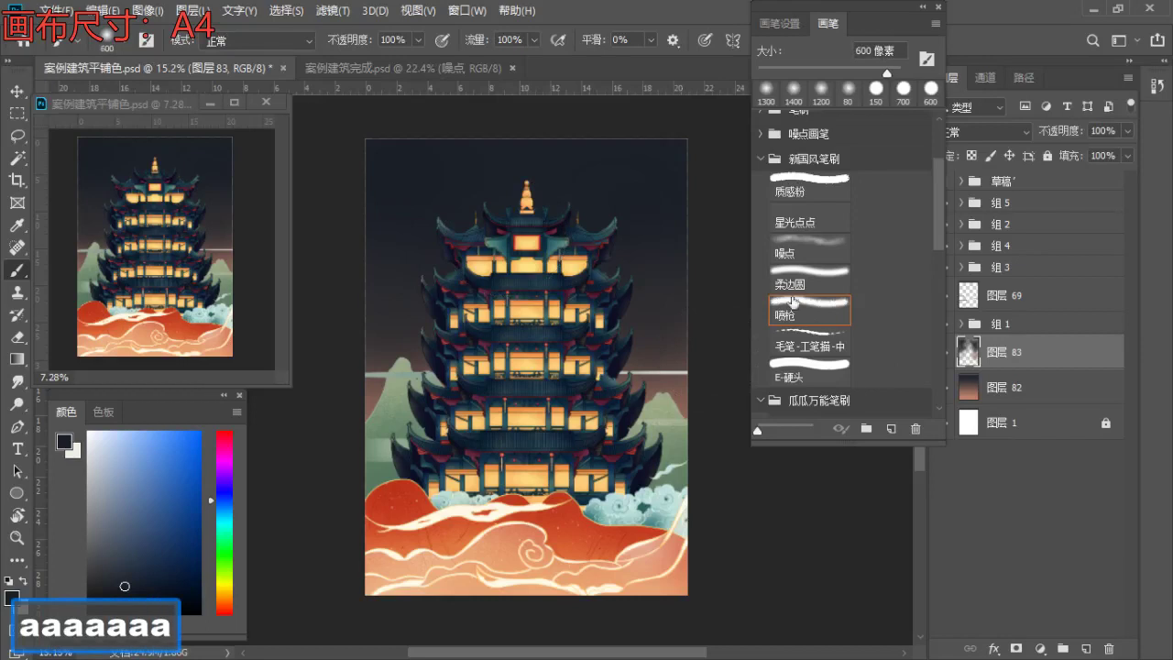
pyautogui.click(806, 249)
pyautogui.press(']')
pyautogui.press(']')
pyautogui.press(']')
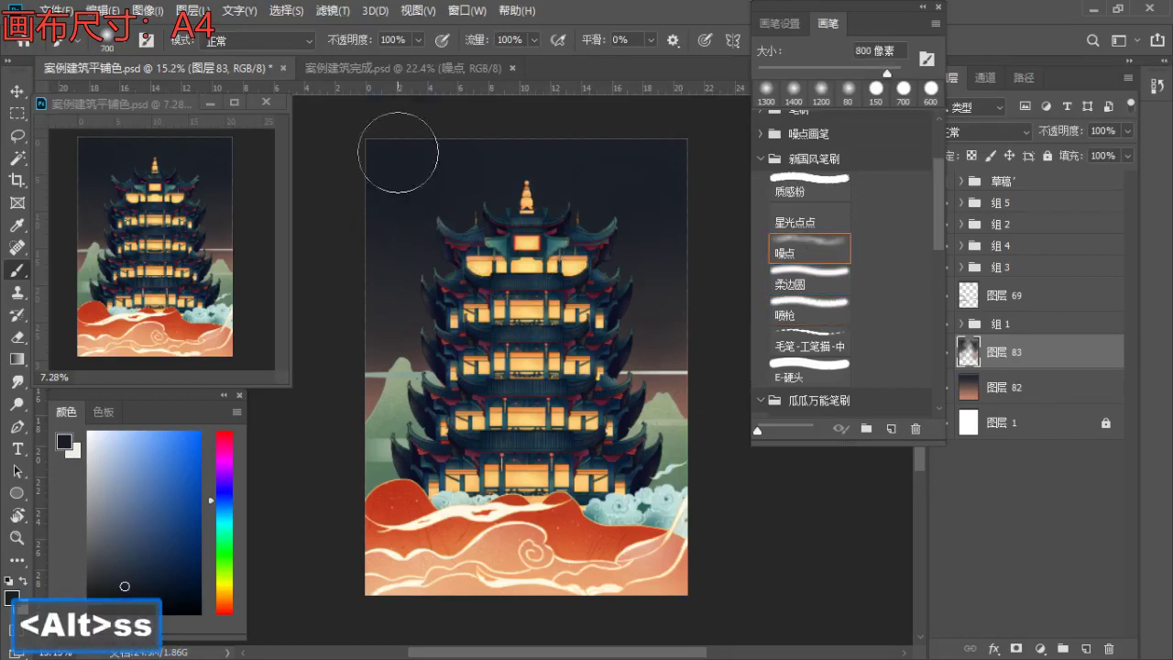
pyautogui.moveTo(389, 222); pyautogui.dragTo(429, 207)
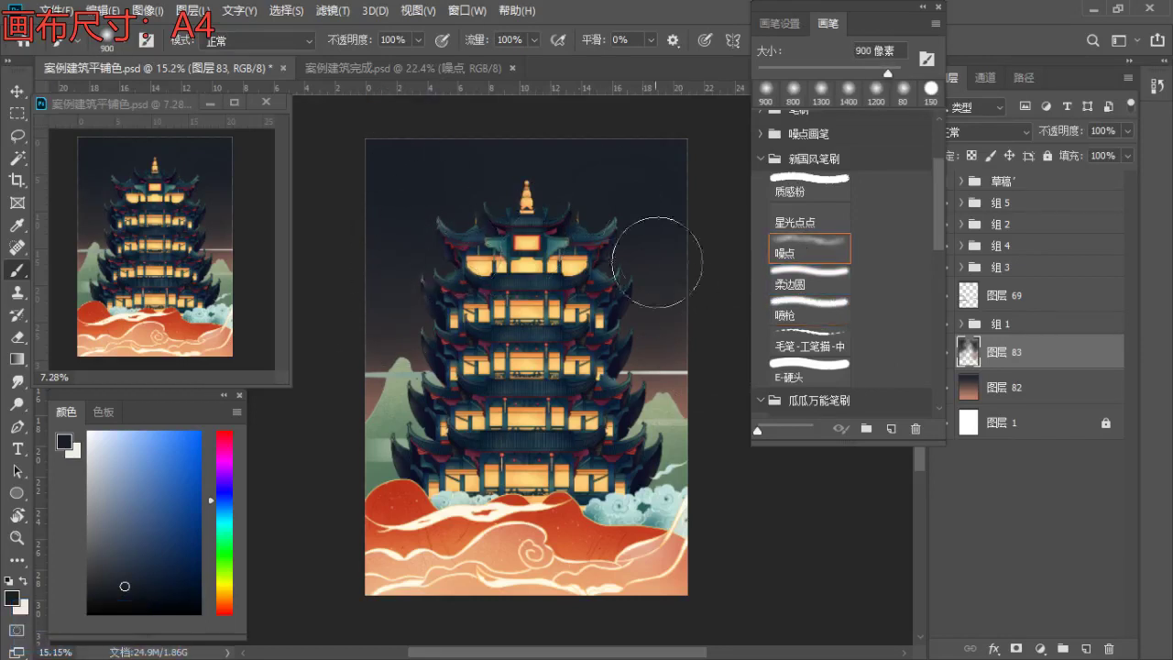
# - Add sampled reddish-brown grain to the lower sky beside the pagoda on 图层 83 with the 噪点 brush at 900 to 1100 px
pyautogui.keyDown('alt'); pyautogui.click(650, 357); pyautogui.keyUp('alt')
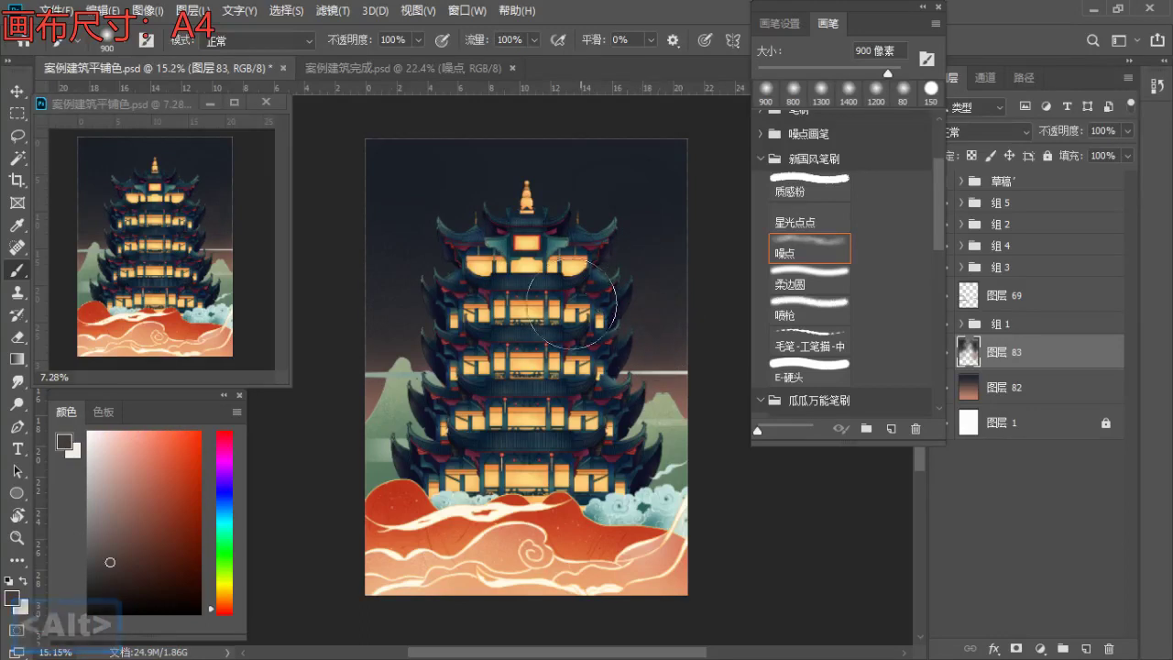
pyautogui.keyDown('alt'); pyautogui.click(384, 363); pyautogui.keyUp('alt')
pyautogui.keyDown('alt'); pyautogui.click(370, 398); pyautogui.keyUp('alt')
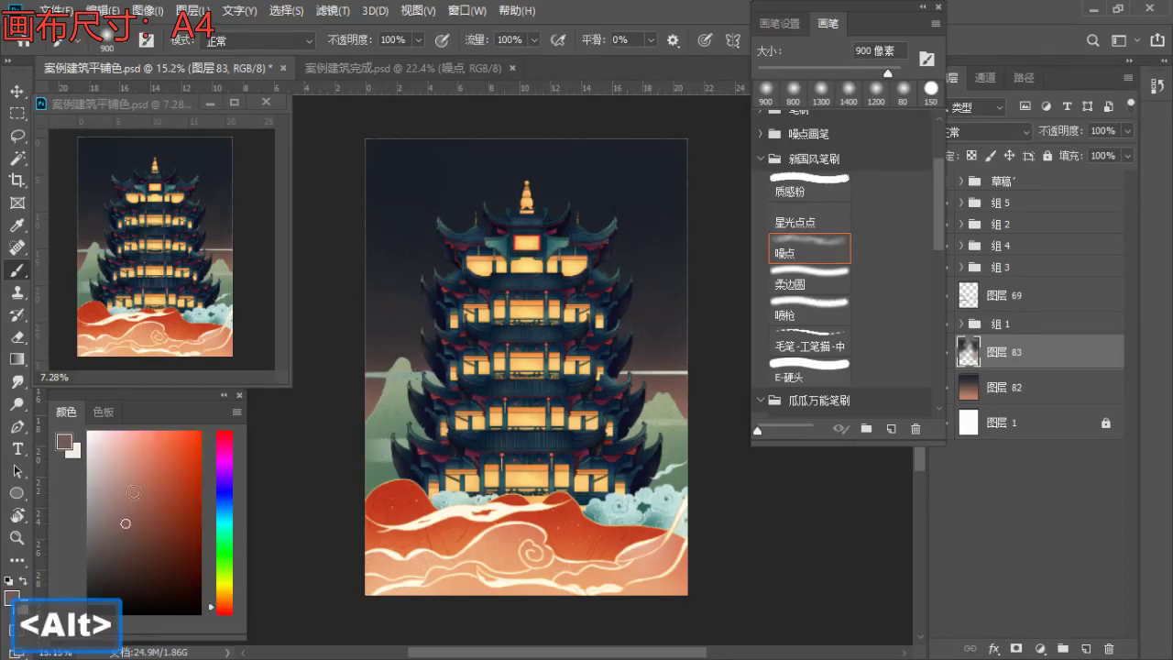
pyautogui.press(']')
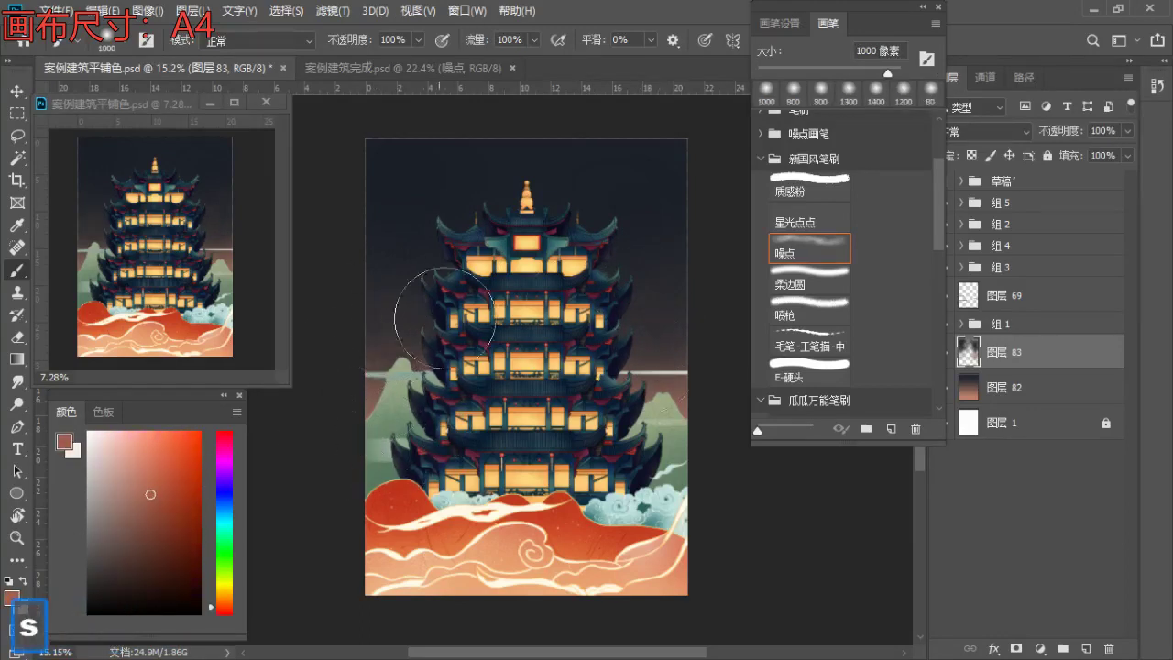
# - Try a sampled dark navy grain stroke at 1300 px along the sky's upper-left edge, and undo it
pyautogui.keyDown('alt'); pyautogui.click(653, 301); pyautogui.keyUp('alt')
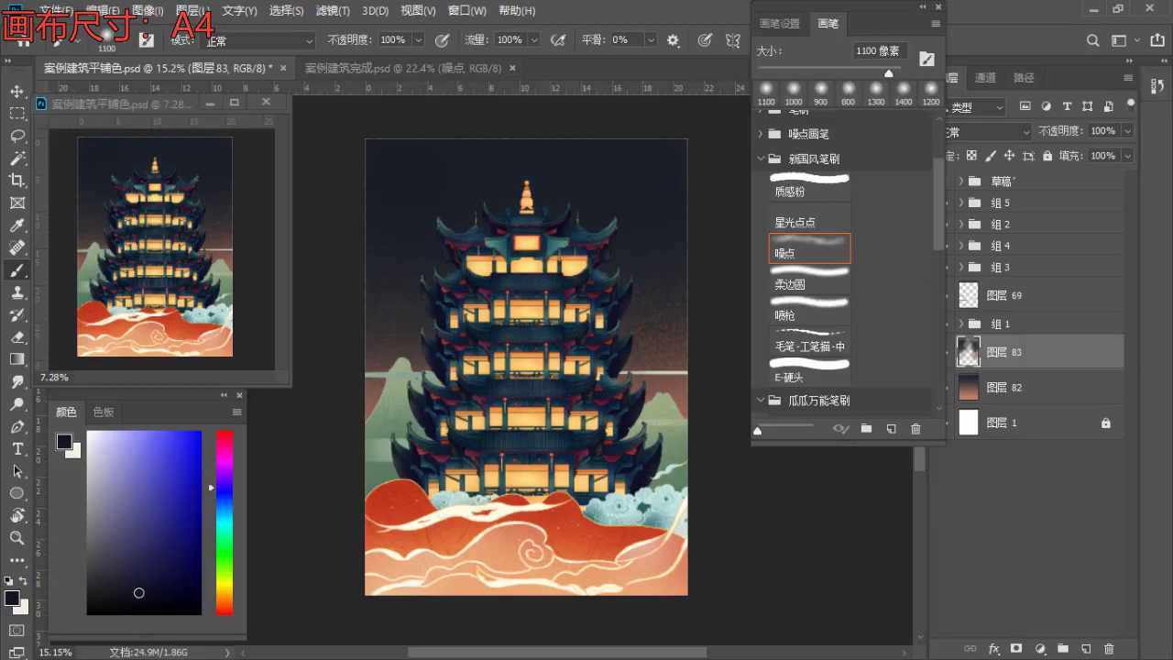
pyautogui.press('s')
pyautogui.press('s')
pyautogui.moveTo(400, 144); pyautogui.dragTo(485, 140)
pyautogui.hotkey('ctrl', 'z')
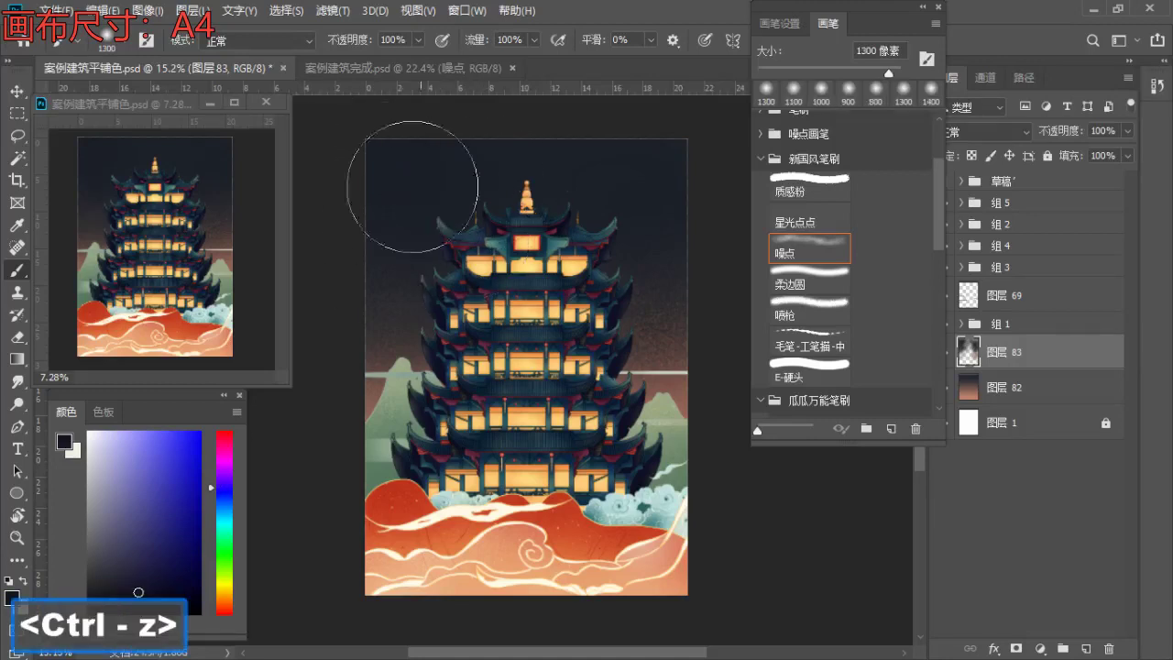
# - Grain the upper sky around the pagoda's spire with sampled navy tones and a bluer hue, using the 噪点 brush at 1100 px
pyautogui.press('[')
pyautogui.press('[')
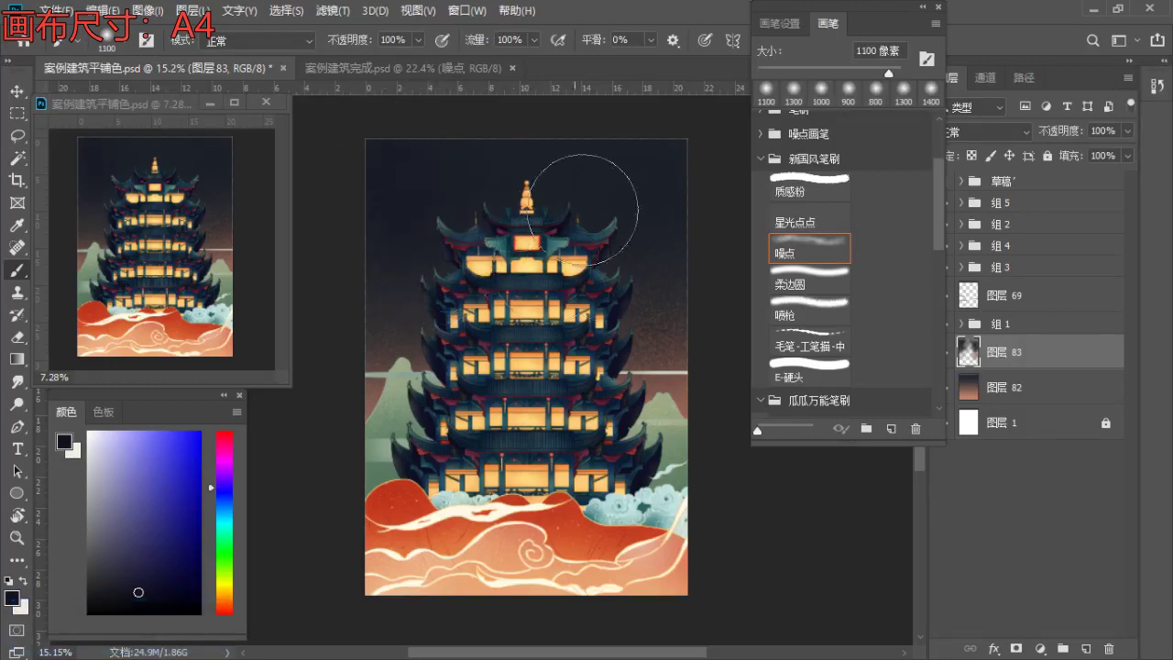
pyautogui.keyDown('alt'); pyautogui.click(549, 142); pyautogui.keyUp('alt')
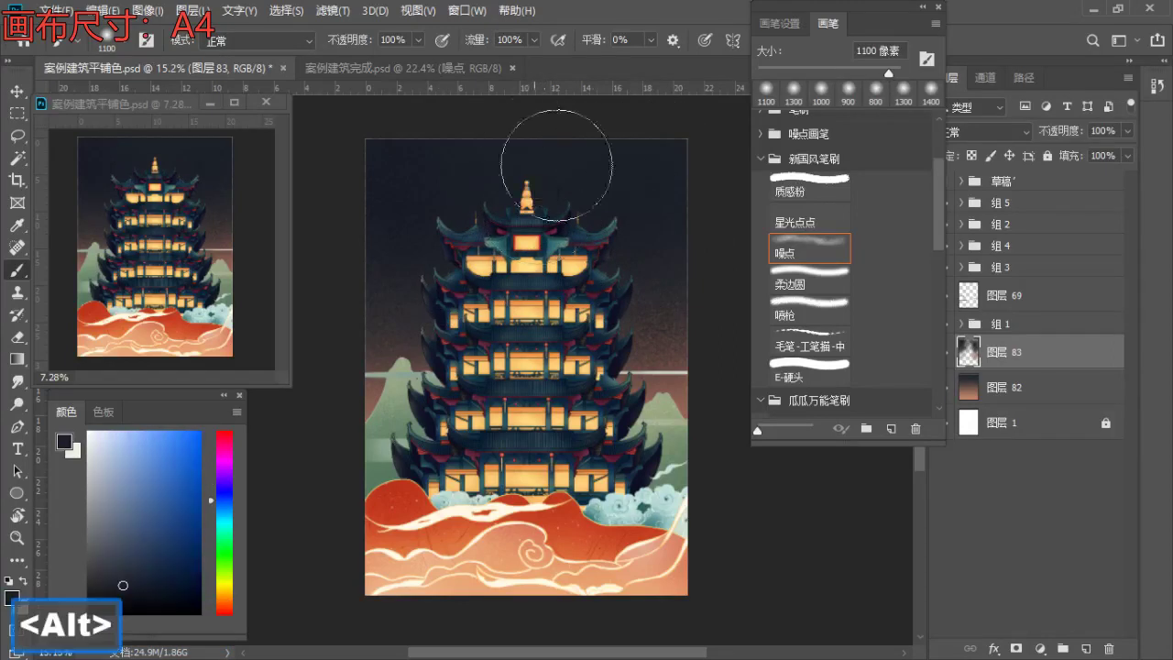
pyautogui.keyDown('alt'); pyautogui.click(415, 229); pyautogui.keyUp('alt')
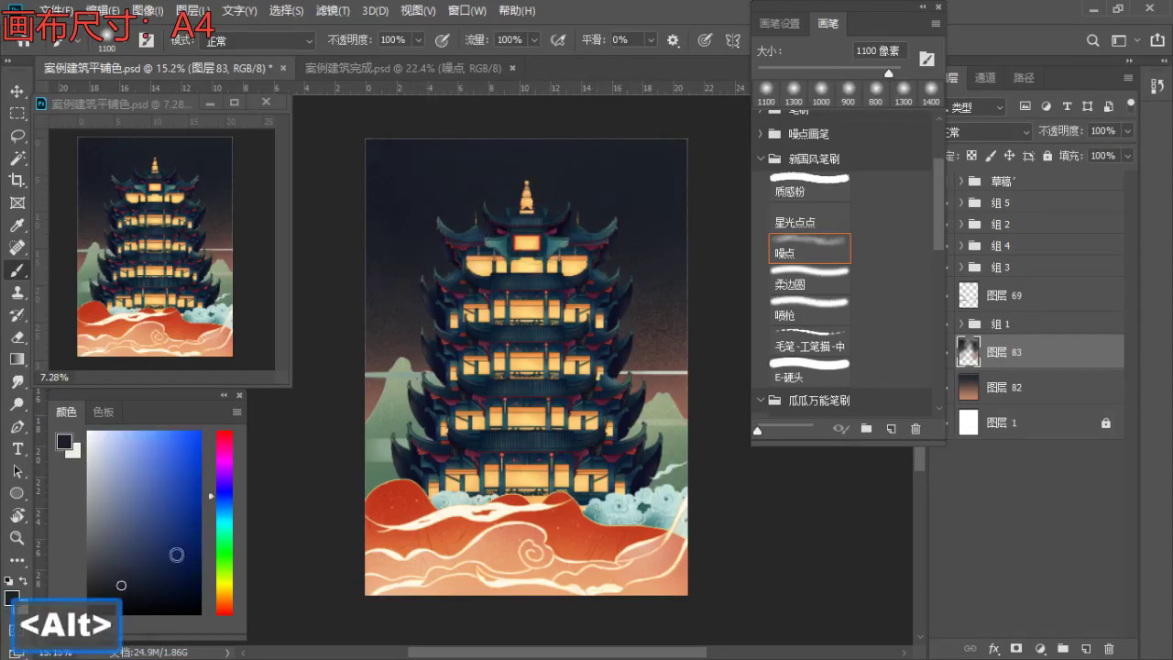
pyautogui.click(220, 484)
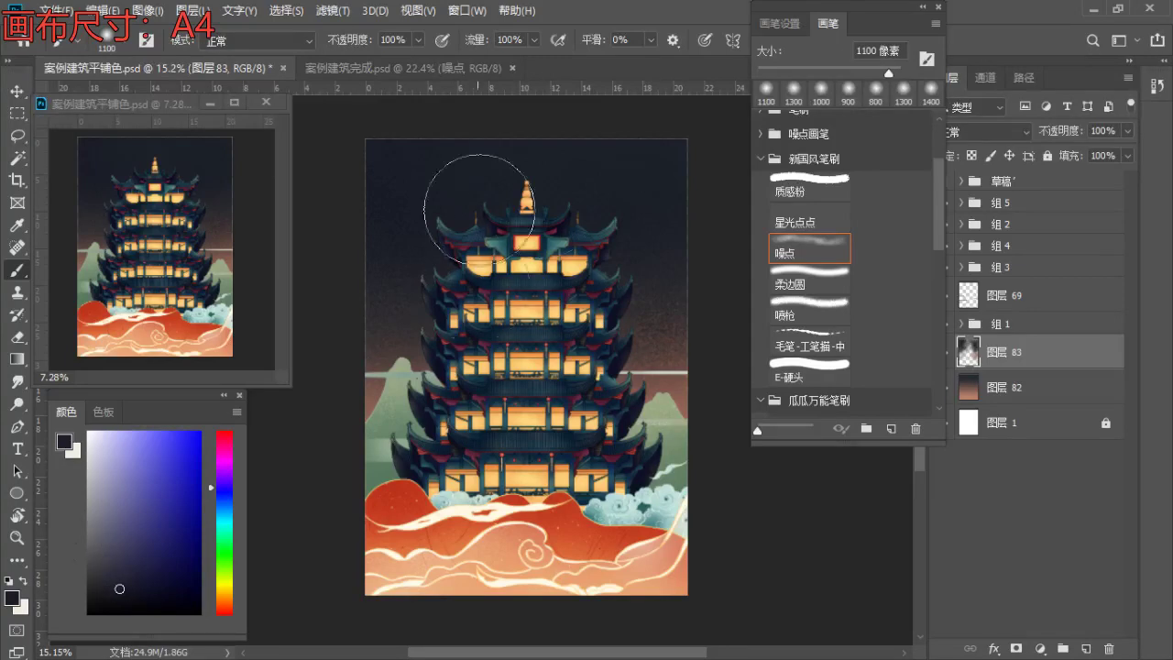
# - Undo the last grain stroke and refine the dark sky left of the spire with the 噪点 brush at 900 and 700 px
pyautogui.press('[')
pyautogui.press('[')
pyautogui.hotkey('ctrl', 'z')
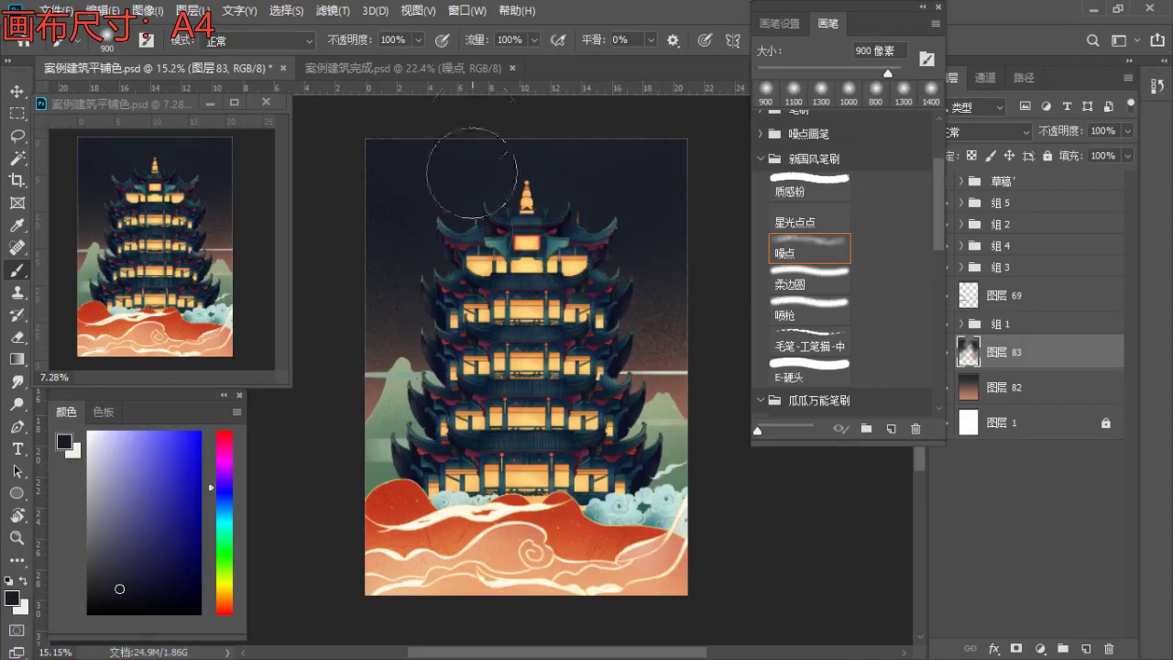
pyautogui.press('[')
pyautogui.press('[')
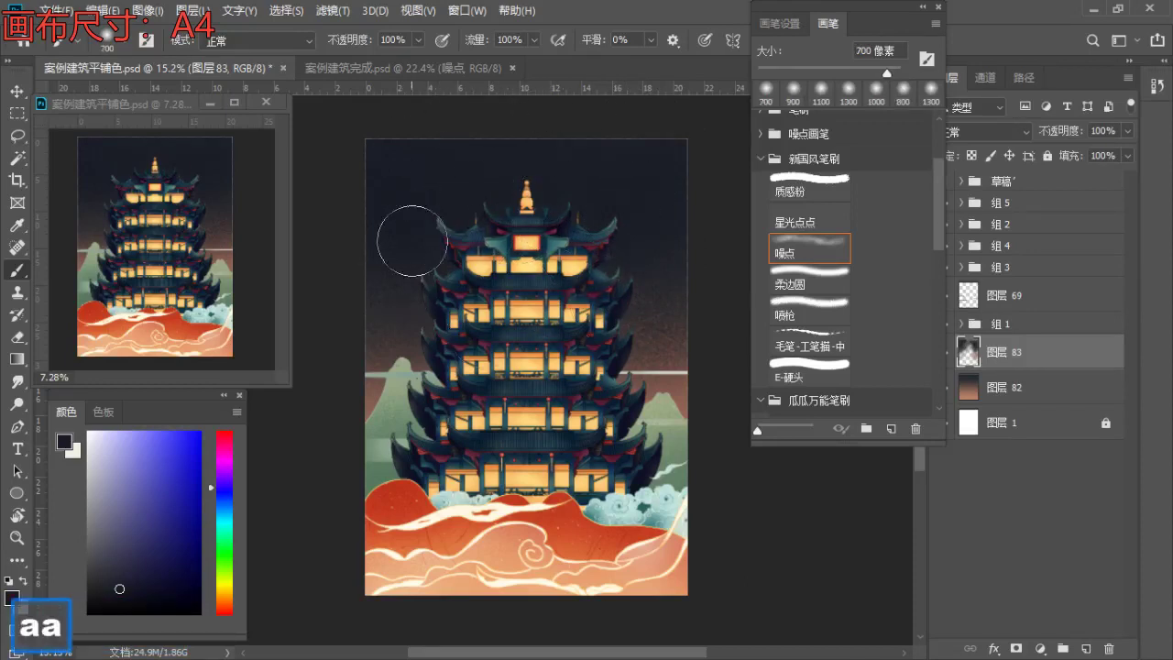
# - Blend the sky left of the pagoda down to the mountain with sampled dark and brownish grain, using the 噪点 brush at 500 and 400 px
pyautogui.press('z')
pyautogui.moveTo(494, 174)
pyautogui.mouseDown()
pyautogui.moveTo(547, 262)
pyautogui.moveTo(563, 266)
pyautogui.mouseUp()
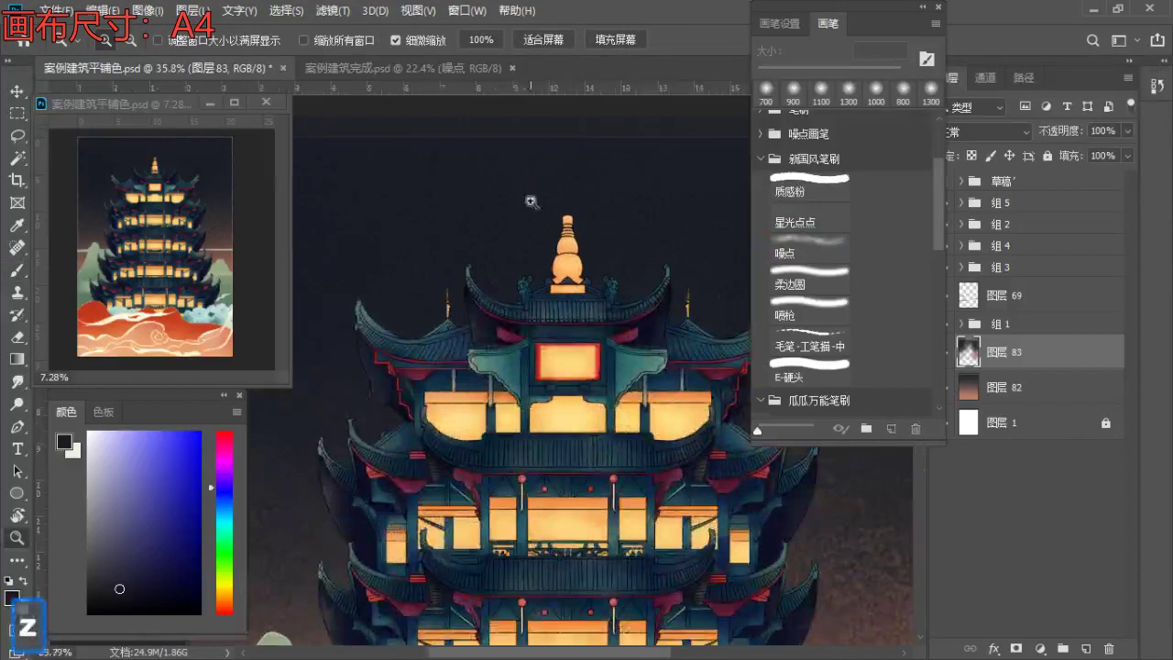
pyautogui.moveTo(524, 190); pyautogui.dragTo(457, 221)
pyautogui.moveTo(503, 319)
pyautogui.mouseDown()
pyautogui.moveTo(555, 387)
pyautogui.moveTo(486, 364)
pyautogui.mouseUp()
pyautogui.press('b')
pyautogui.press('a')
pyautogui.press('a')
pyautogui.keyDown('alt'); pyautogui.click(378, 327); pyautogui.keyUp('alt')
pyautogui.moveTo(376, 364); pyautogui.dragTo(382, 332)
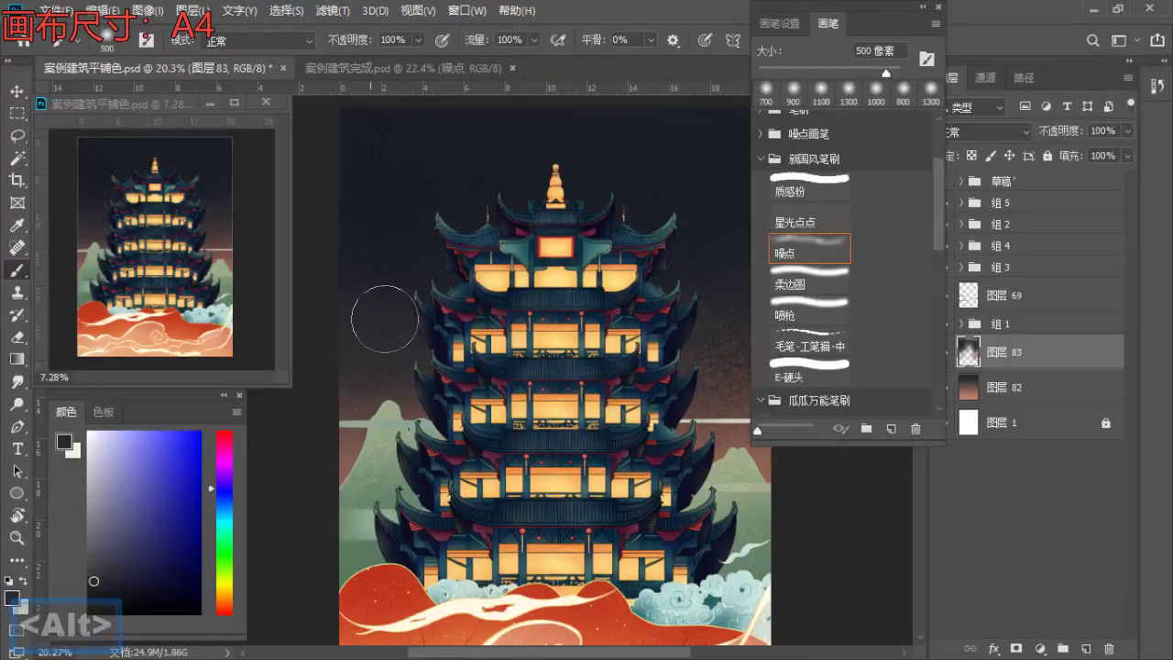
pyautogui.keyDown('alt'); pyautogui.click(380, 216); pyautogui.keyUp('alt')
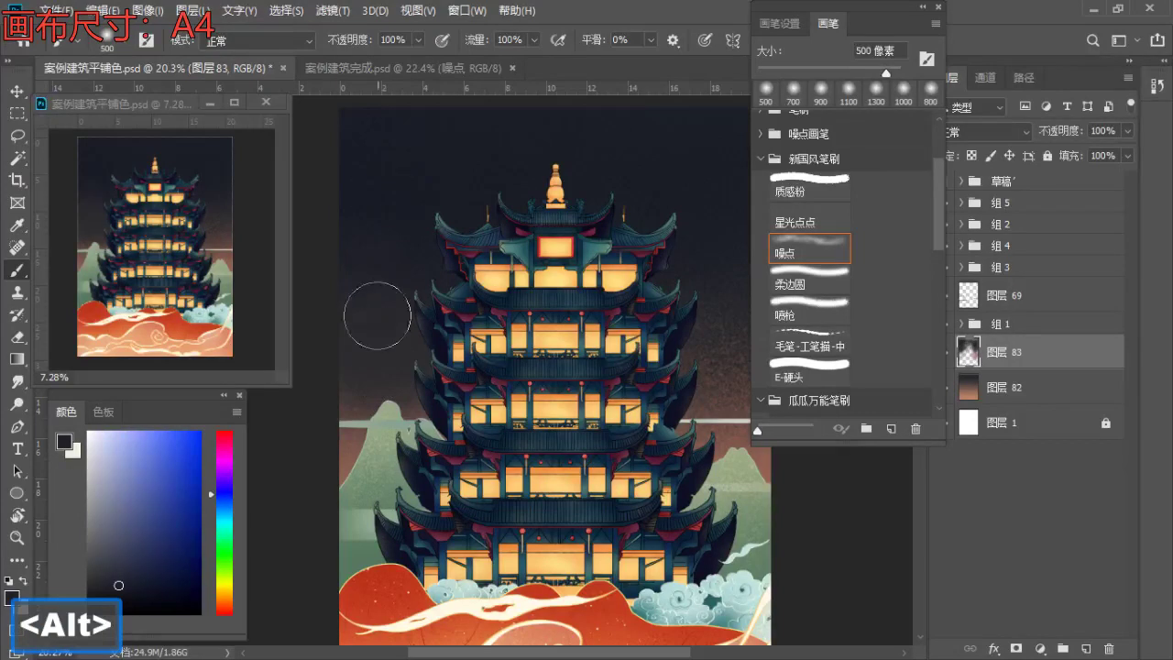
pyautogui.press('[')
pyautogui.keyDown('alt'); pyautogui.click(357, 438); pyautogui.keyUp('alt')
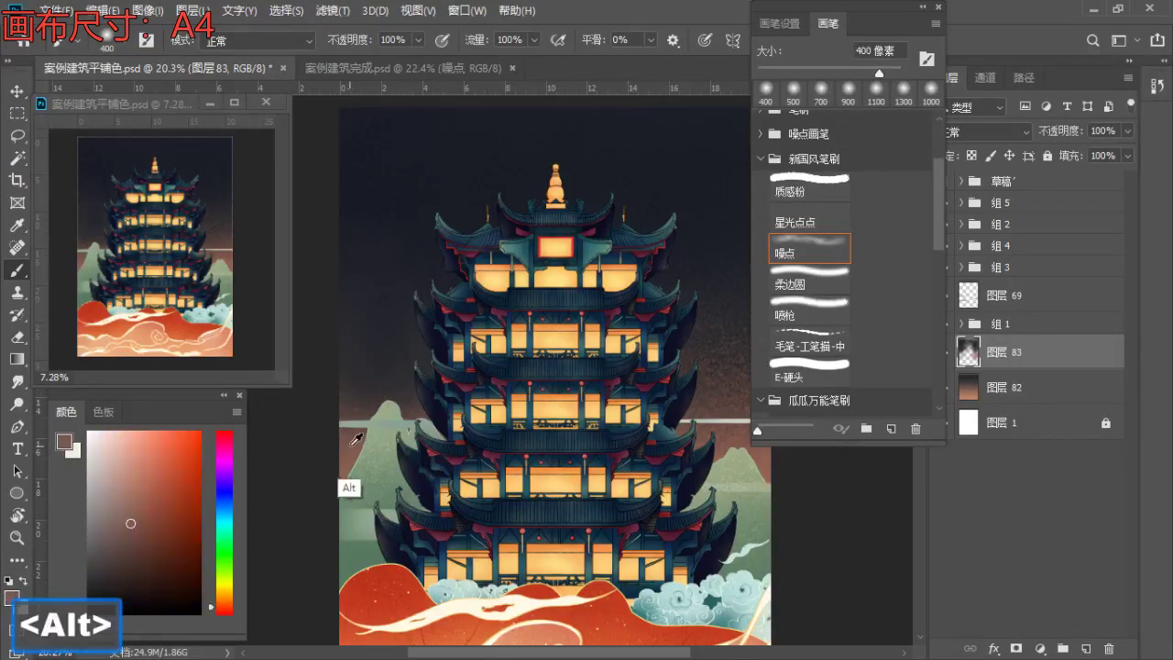
# - Add brownish grain at 400 px to the sky right of the pagoda, above the distant mountain
pyautogui.press('space')
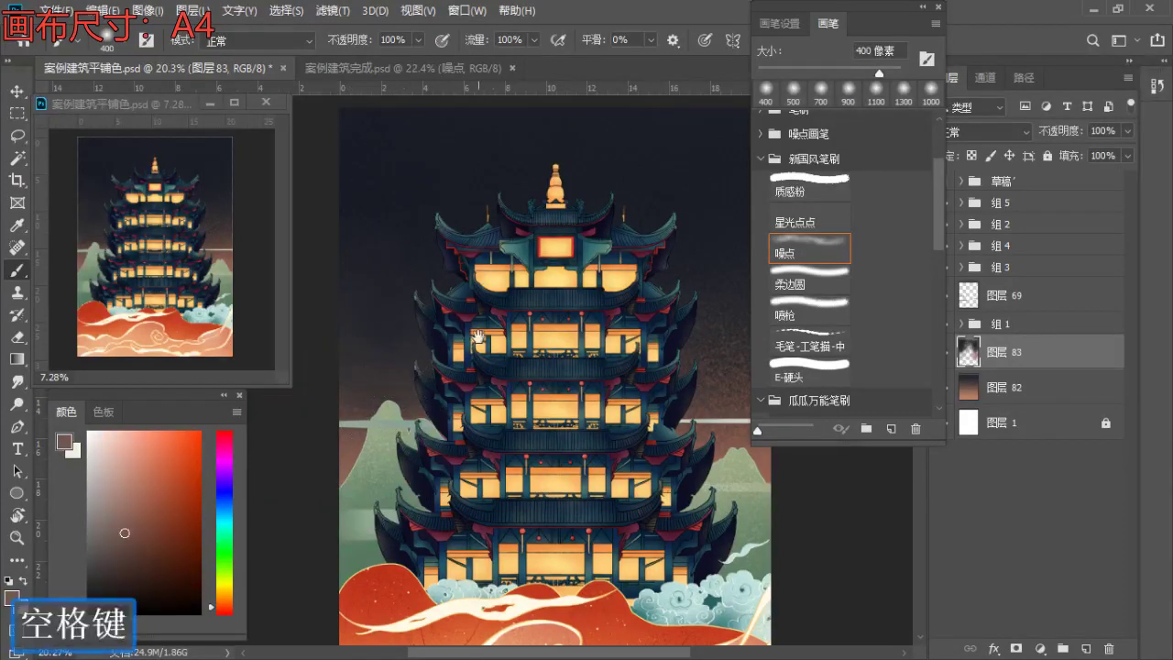
pyautogui.moveTo(660, 394); pyautogui.dragTo(554, 352)
pyautogui.moveTo(628, 354); pyautogui.dragTo(671, 366)
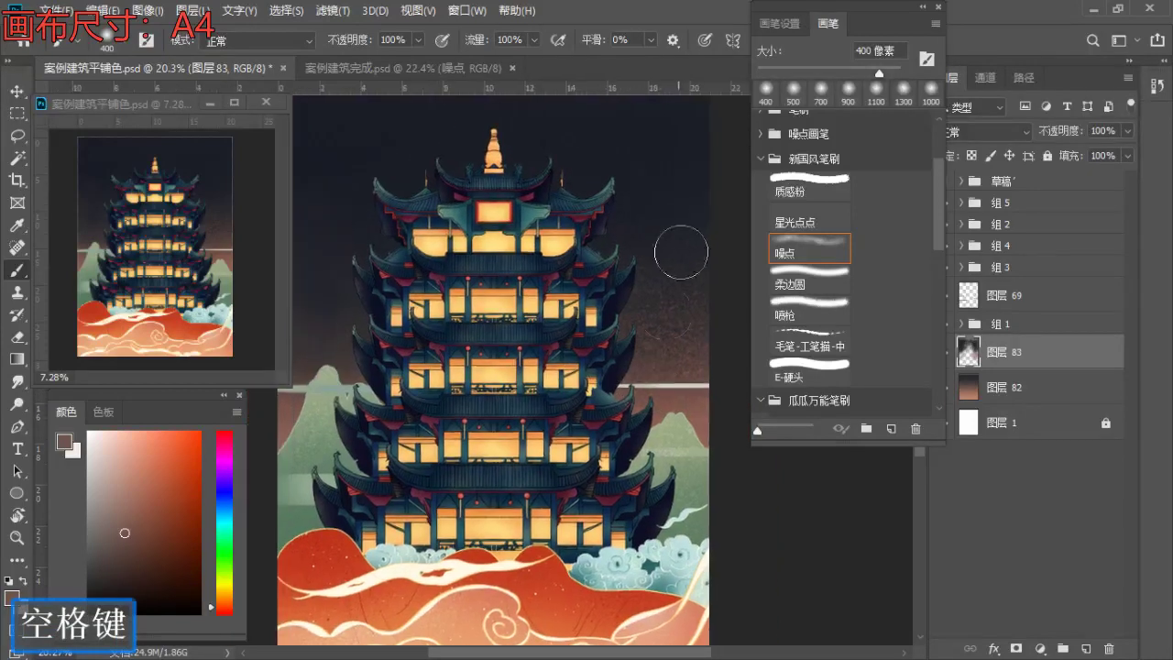
# - Sample dark tones from the night sky and brush 噪点 noise over the reddish sky beside the tower on layer 图层 83
pyautogui.keyDown('alt'); pyautogui.click(663, 281); pyautogui.keyUp('alt')
pyautogui.press('z')
pyautogui.moveTo(672, 306); pyautogui.dragTo(615, 332)
pyautogui.press('space')
pyautogui.moveTo(616, 331)
pyautogui.mouseDown()
pyautogui.moveTo(616, 366)
pyautogui.moveTo(619, 356)
pyautogui.mouseUp()
pyautogui.press('b')
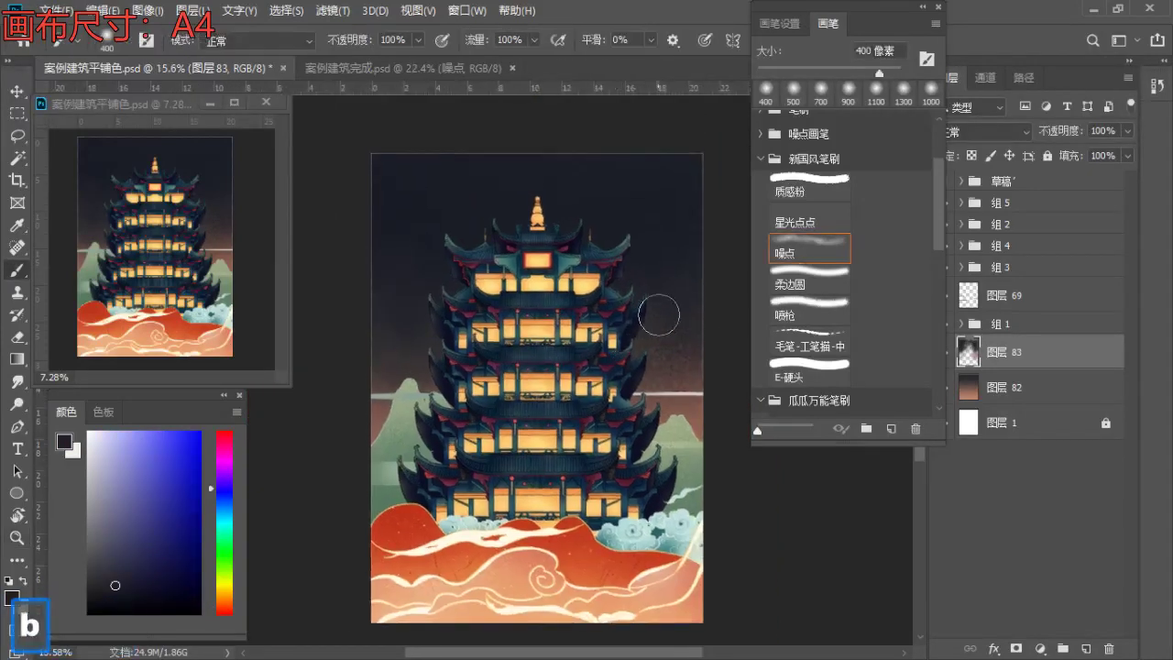
pyautogui.keyDown('alt'); pyautogui.click(647, 352); pyautogui.keyUp('alt')
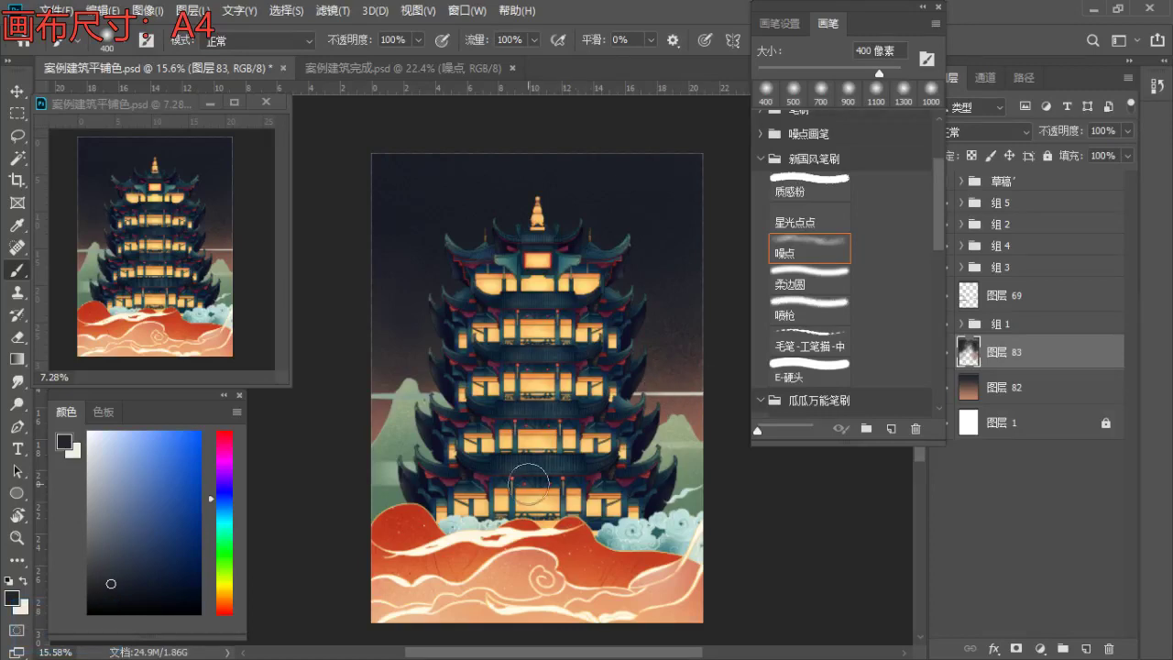
# - Examine the sky shading around the tower across the whole illustration
pyautogui.press('space')
pyautogui.moveTo(548, 401)
pyautogui.mouseDown()
pyautogui.moveTo(534, 423)
pyautogui.moveTo(519, 403)
pyautogui.moveTo(531, 403)
pyautogui.mouseUp()
pyautogui.press('z')
pyautogui.press('b')
pyautogui.press('space')
pyautogui.moveTo(511, 332)
pyautogui.mouseDown()
pyautogui.moveTo(519, 358)
pyautogui.moveTo(516, 311)
pyautogui.moveTo(524, 322)
pyautogui.mouseUp()
pyautogui.press('space')
pyautogui.press('b')
pyautogui.press('z')
pyautogui.press('space')
pyautogui.moveTo(539, 253); pyautogui.dragTo(513, 251)
pyautogui.press('b')
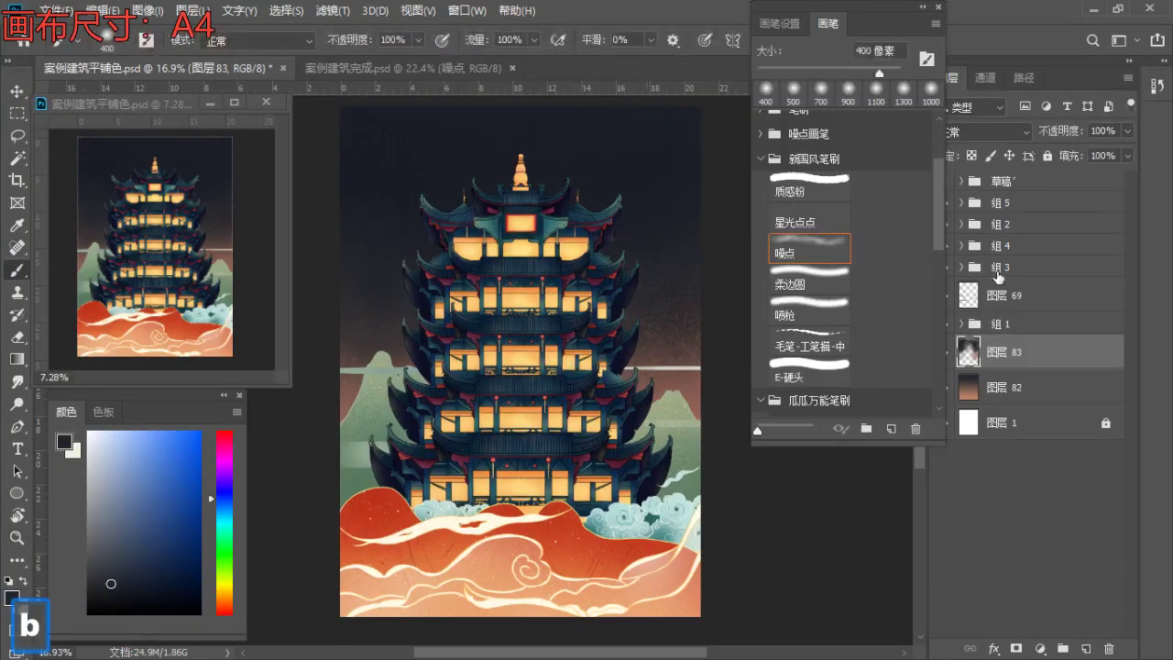
# - Move the brush panel clear of the layer list and toggle the visibility of group 组 3 to check its contents
pyautogui.click(997, 267)
pyautogui.click(1001, 224)
pyautogui.moveTo(853, 7); pyautogui.dragTo(803, 16)
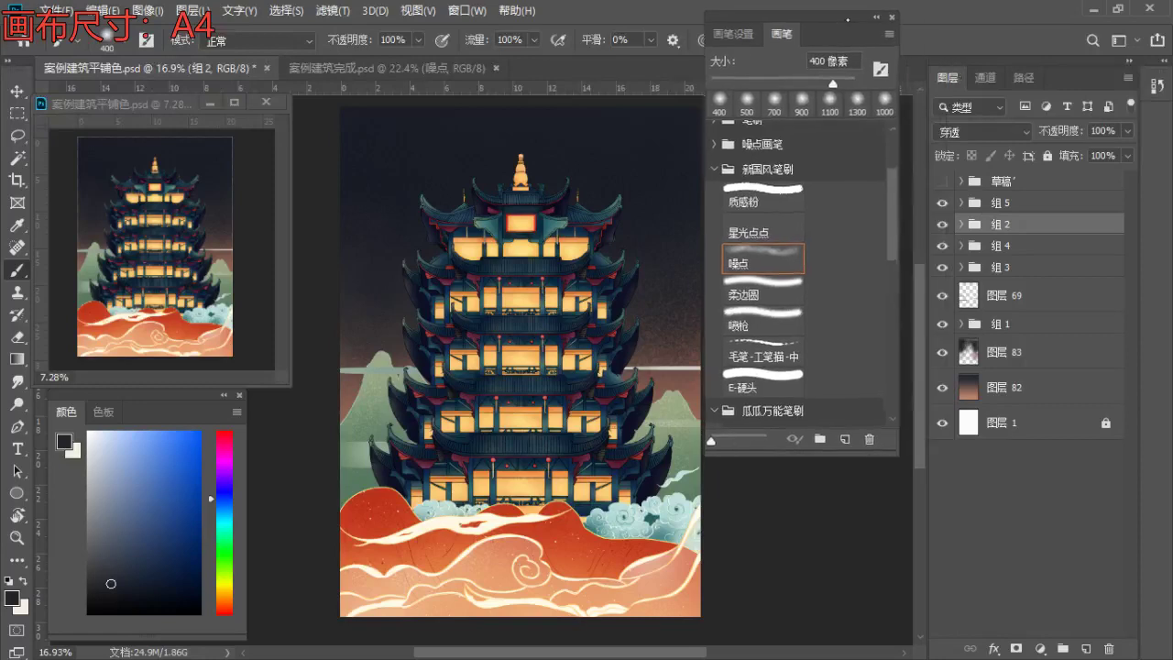
pyautogui.click(990, 268)
pyautogui.click(942, 266)
pyautogui.click(941, 267)
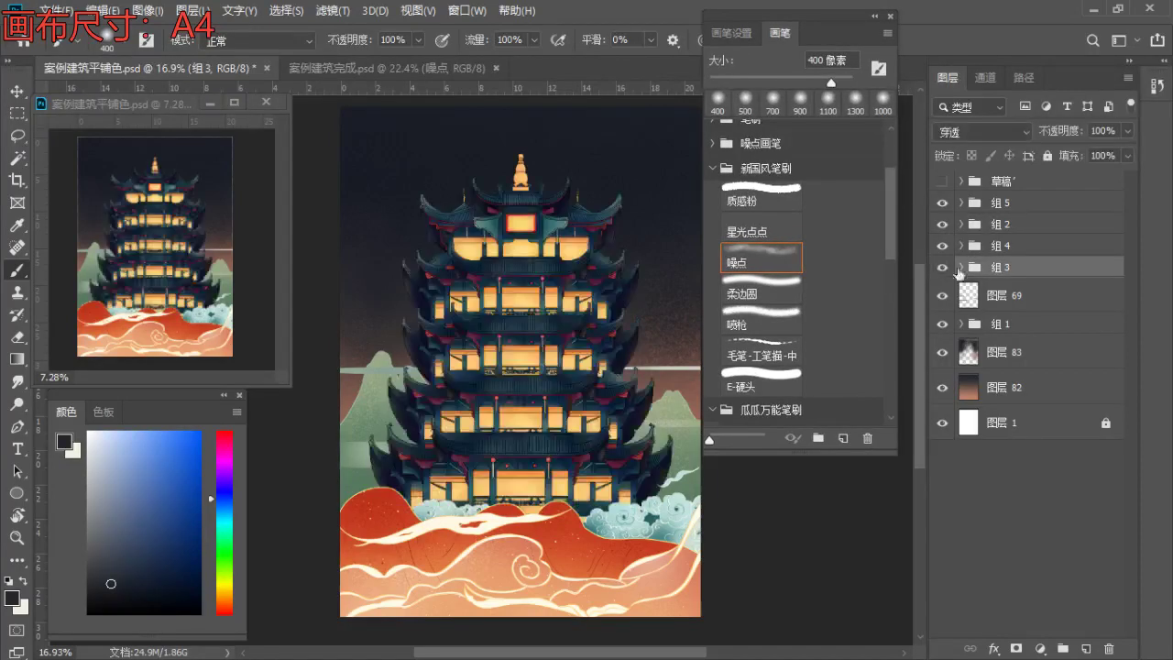
# - Expand group 组 3 and its 建筑物 subgroup, and select the line-art layer 图层 5
pyautogui.click(960, 267)
pyautogui.click(999, 290)
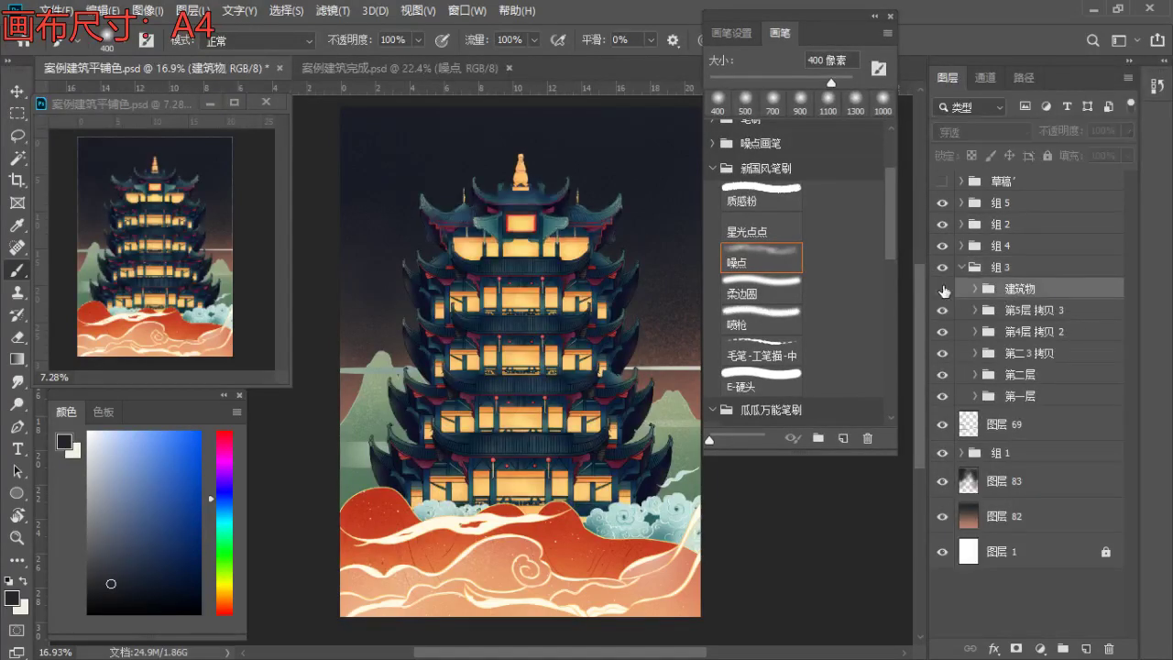
pyautogui.click(975, 290)
pyautogui.click(1008, 316)
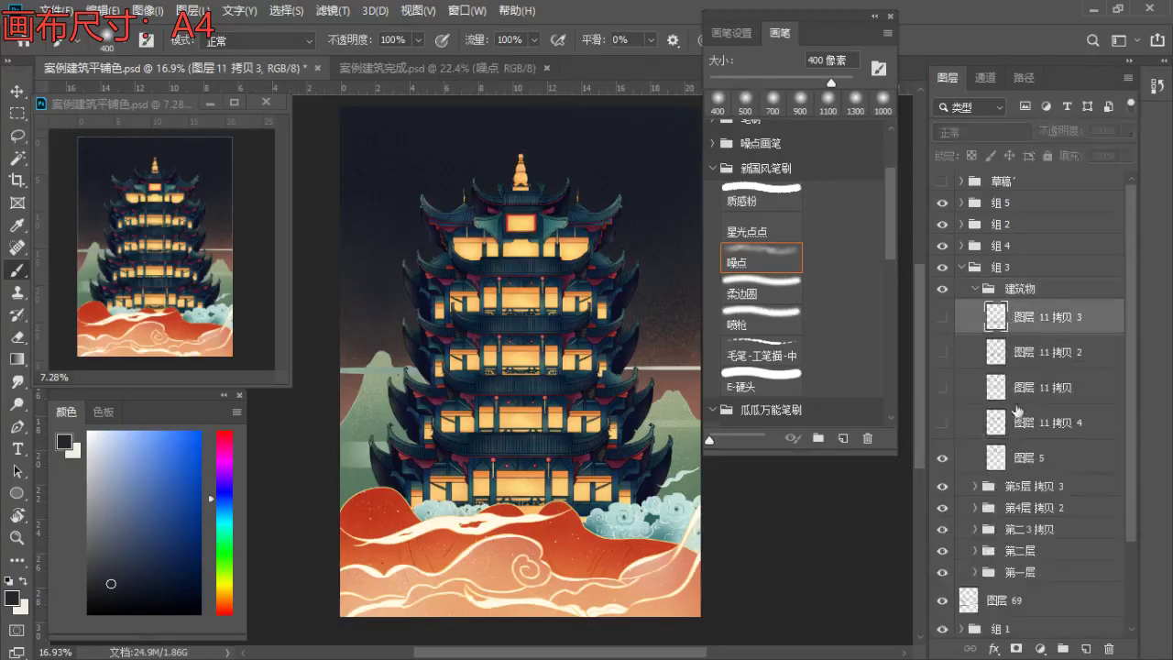
pyautogui.click(1017, 454)
# - Choose the E-硬头 brush, sample the orange of the rooftop finial, and shift the colour's hue slightly toward yellow
pyautogui.press('b')
pyautogui.press('z')
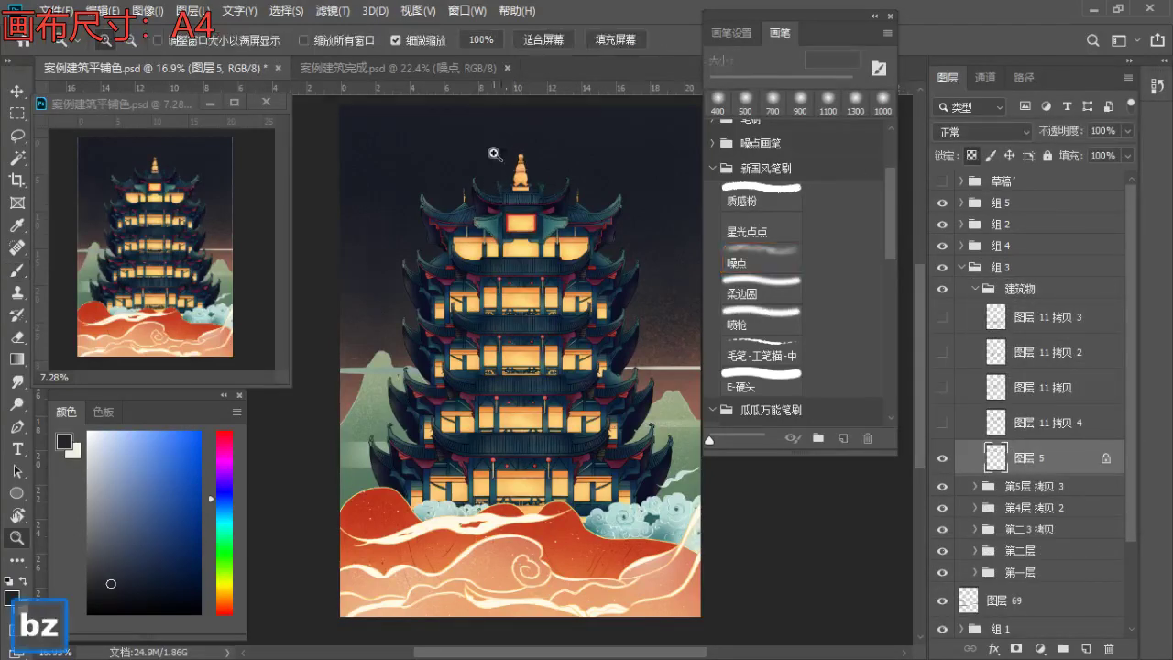
pyautogui.moveTo(499, 157); pyautogui.dragTo(562, 225)
pyautogui.press('b')
pyautogui.keyDown('alt'); pyautogui.click(537, 206); pyautogui.keyUp('alt')
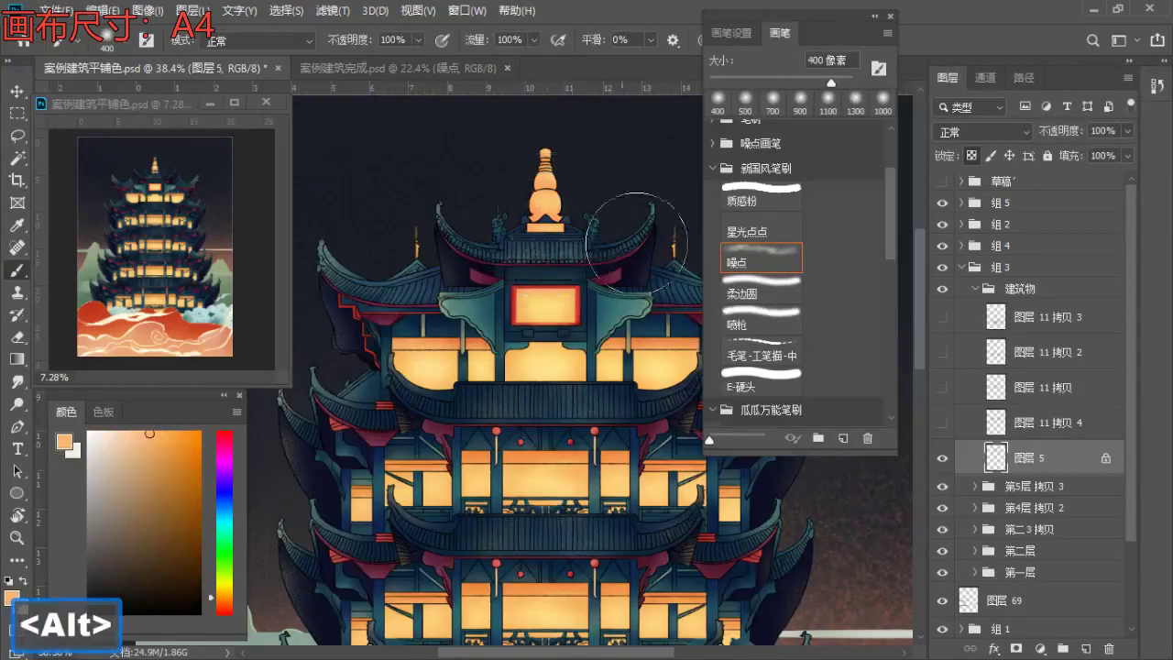
pyautogui.press('b')
pyautogui.click(759, 383)
pyautogui.keyDown('alt'); pyautogui.click(543, 198); pyautogui.keyUp('alt')
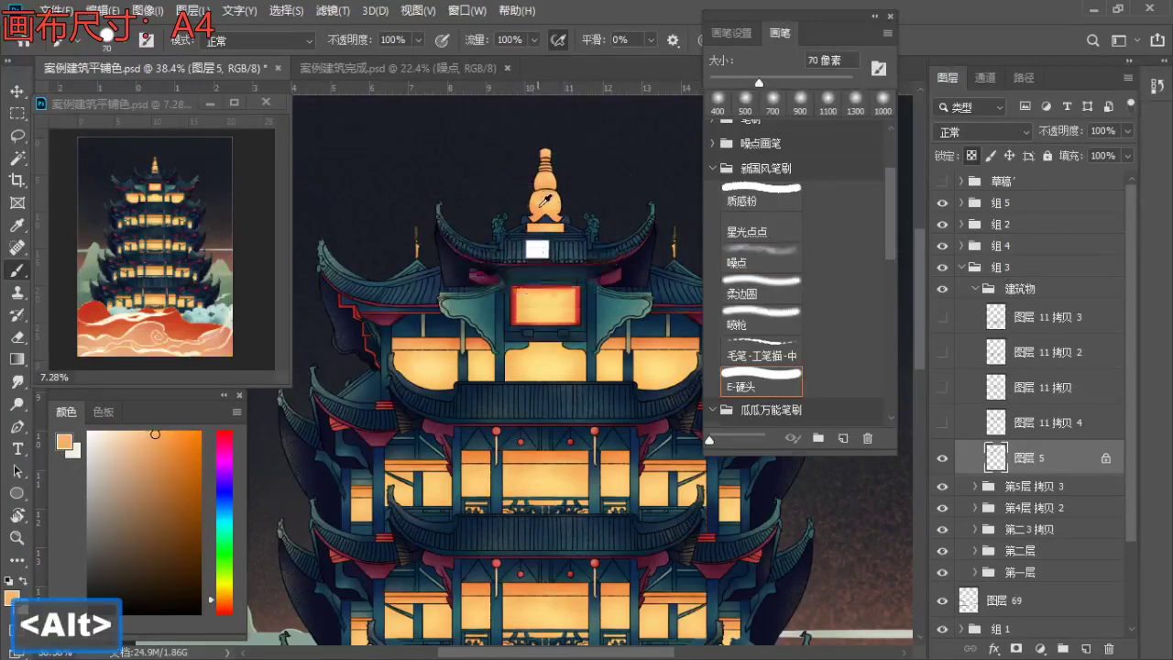
pyautogui.moveTo(220, 596); pyautogui.dragTo(221, 593)
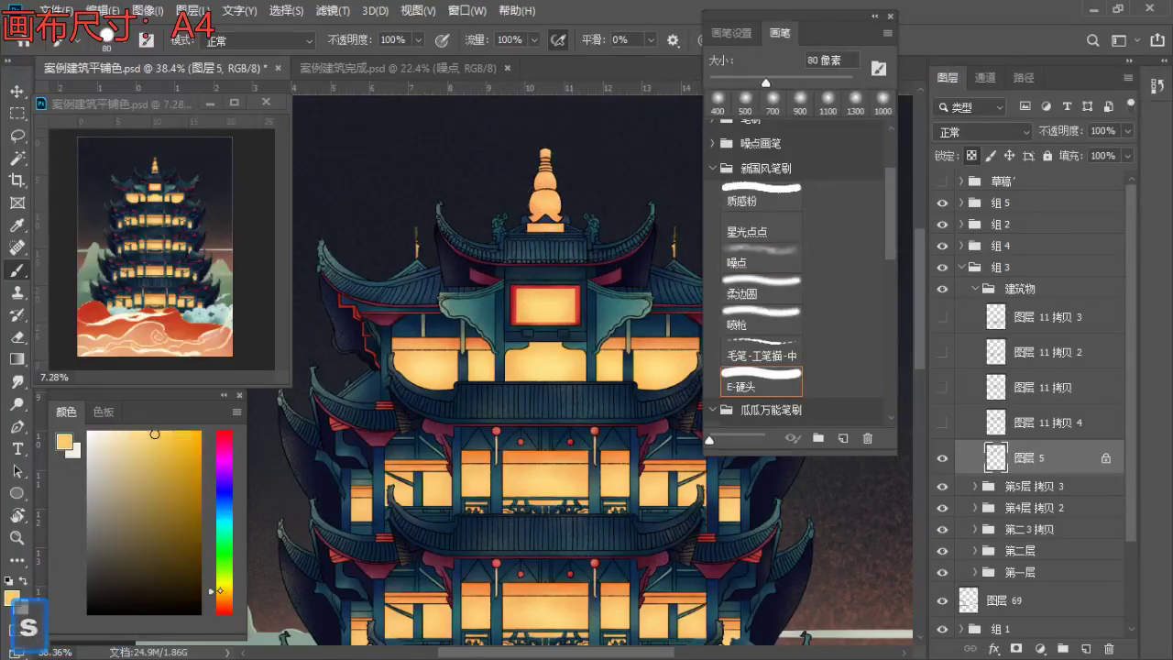
# - Enlarge the hard brush to 400 px and paint yellow-orange over the line art of the finial and top ridge
pyautogui.press('s')
pyautogui.press('s')
pyautogui.press('s')
pyautogui.press('s')
pyautogui.press('s')
pyautogui.press('s')
pyautogui.press('s')
pyautogui.press('s')
pyautogui.press('s')
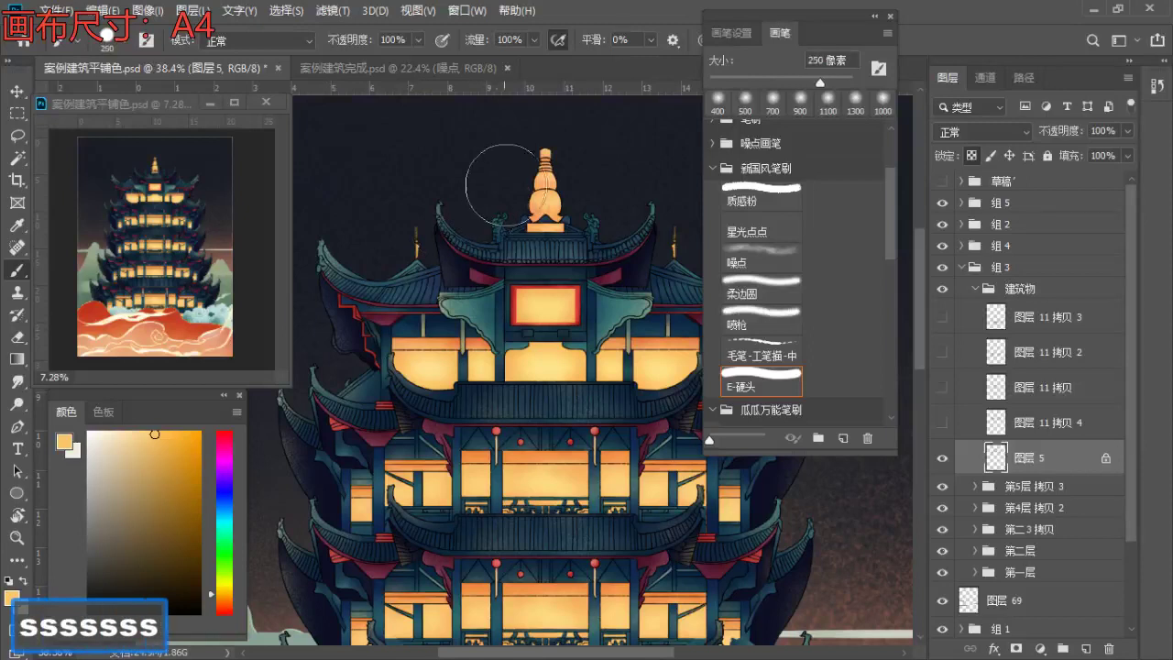
pyautogui.click(524, 194)
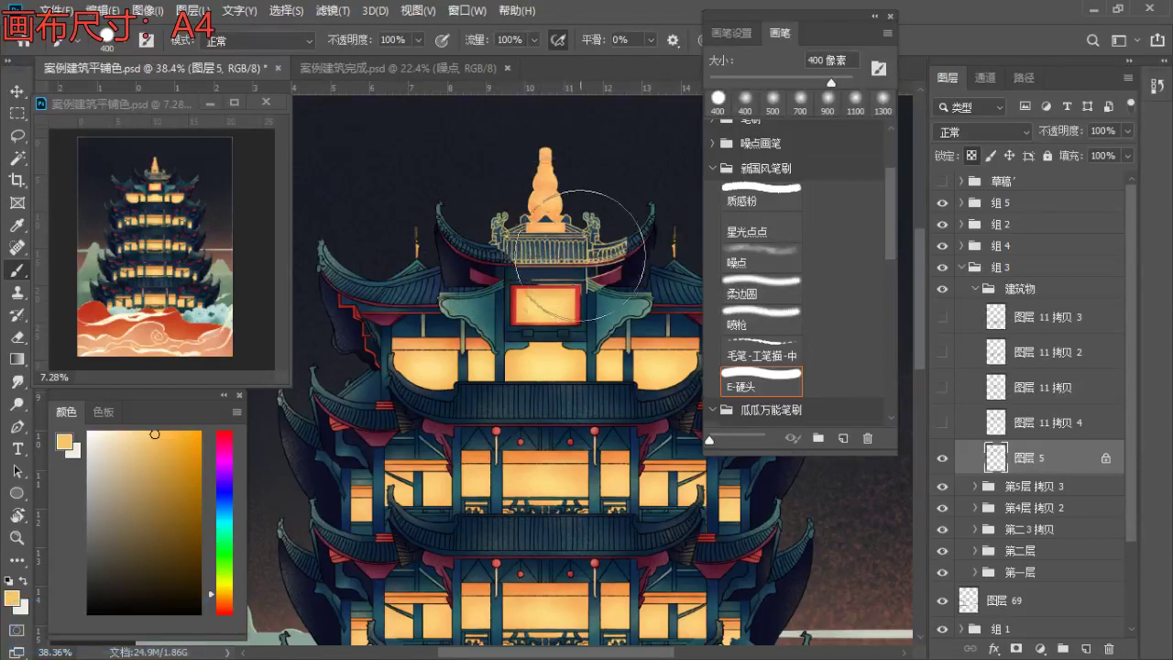
pyautogui.press('z')
pyautogui.scroll(-3, 548, 208)
pyautogui.scroll(3, 548, 208)
pyautogui.press('b')
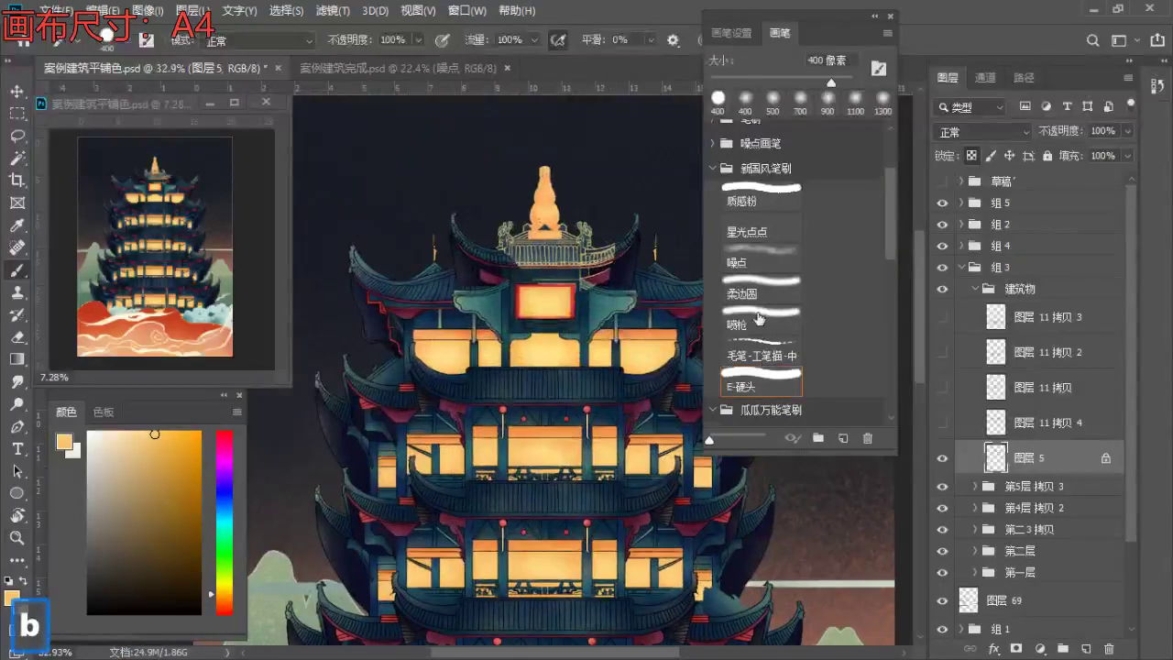
# - Switch to the 柔边圆 soft brush and undo the last stroke on the top roof's line art
pyautogui.click(757, 319)
pyautogui.press('s')
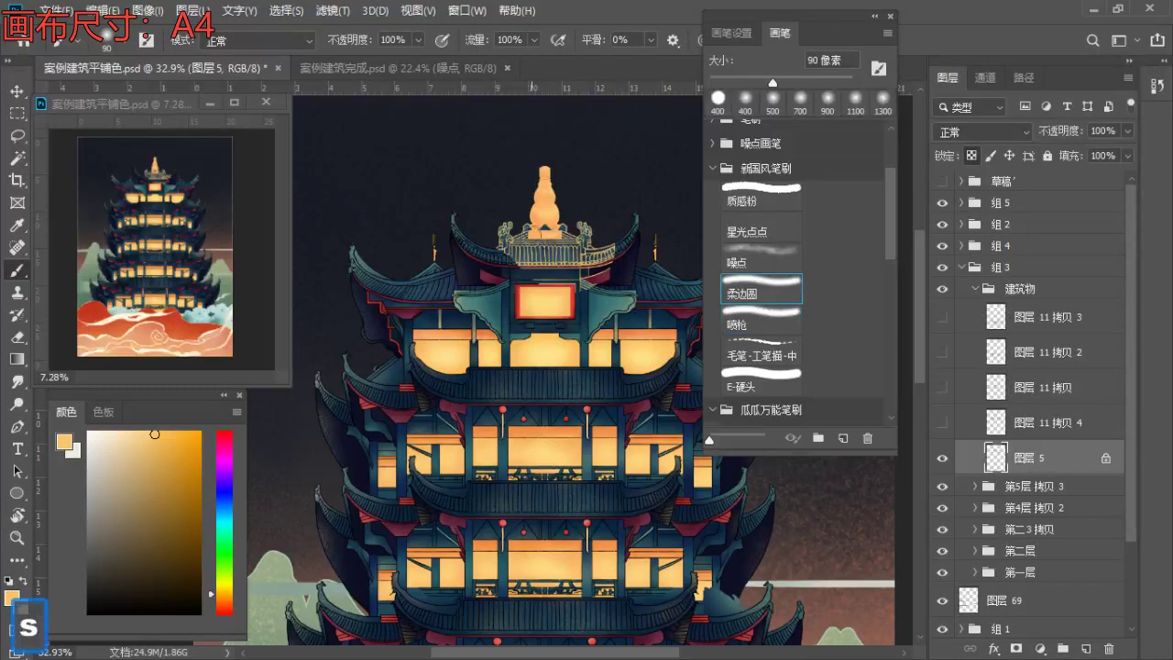
pyautogui.hotkey('ctrl', 'z')
pyautogui.press('space')
pyautogui.moveTo(522, 228); pyautogui.dragTo(477, 257)
# - Set the soft brush size to 300 px and shift the painting colour's hue toward orange
pyautogui.press(']')
pyautogui.press('b')
pyautogui.press(']')
pyautogui.press(']')
pyautogui.press(']')
pyautogui.press(']')
pyautogui.press(']')
pyautogui.press(']')
pyautogui.click(222, 598)
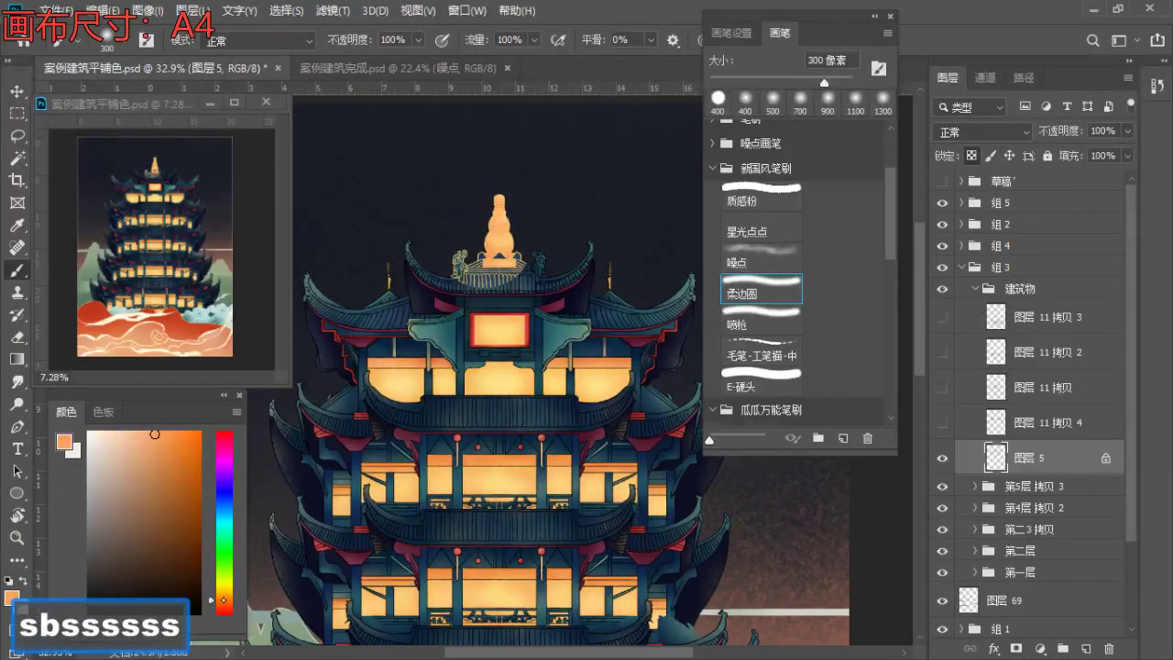
# - Enlarge the soft brush to 600 px and colour the line art of the topmost roof orange
pyautogui.press(']')
pyautogui.press(']')
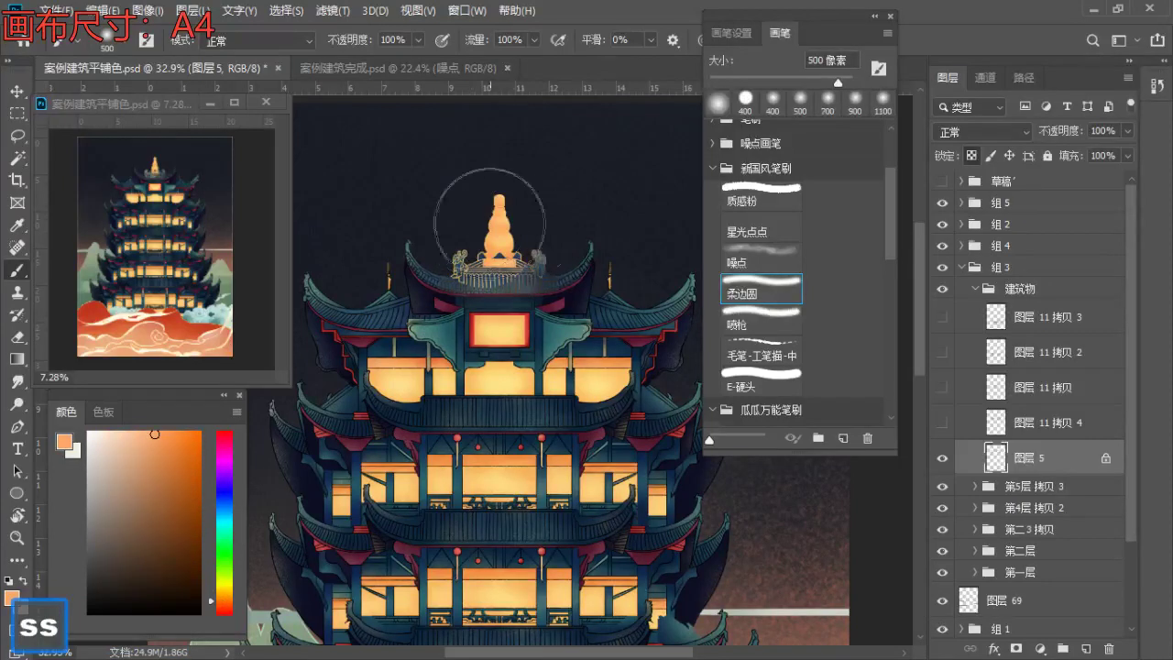
pyautogui.press(']')
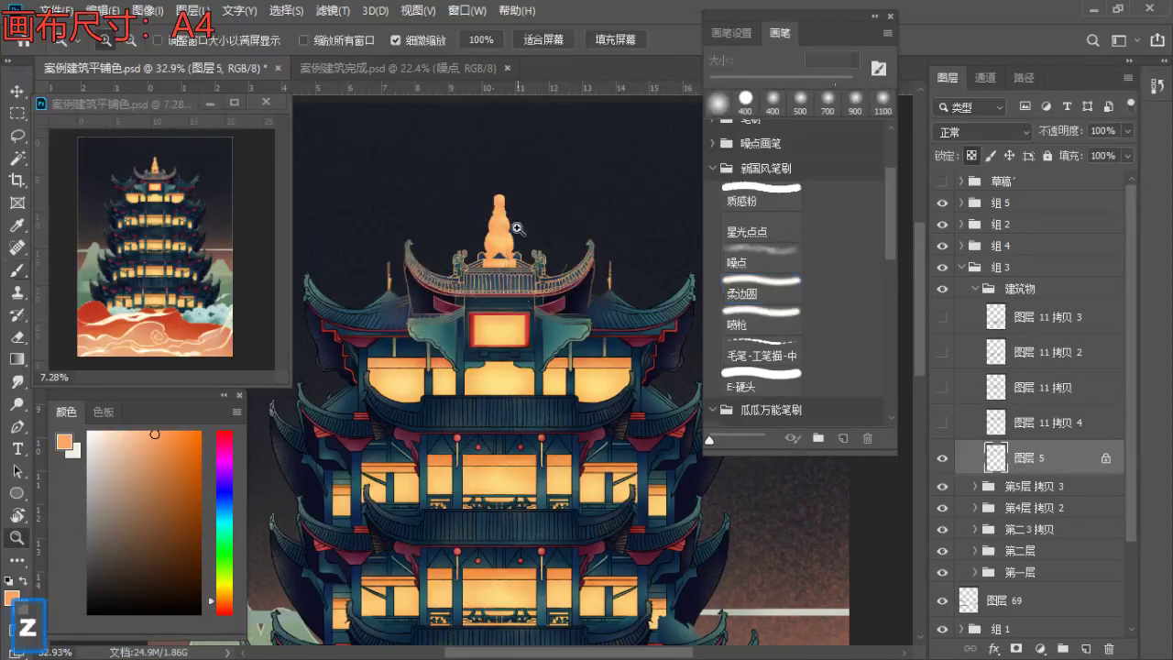
pyautogui.scroll(-2, 495, 220)
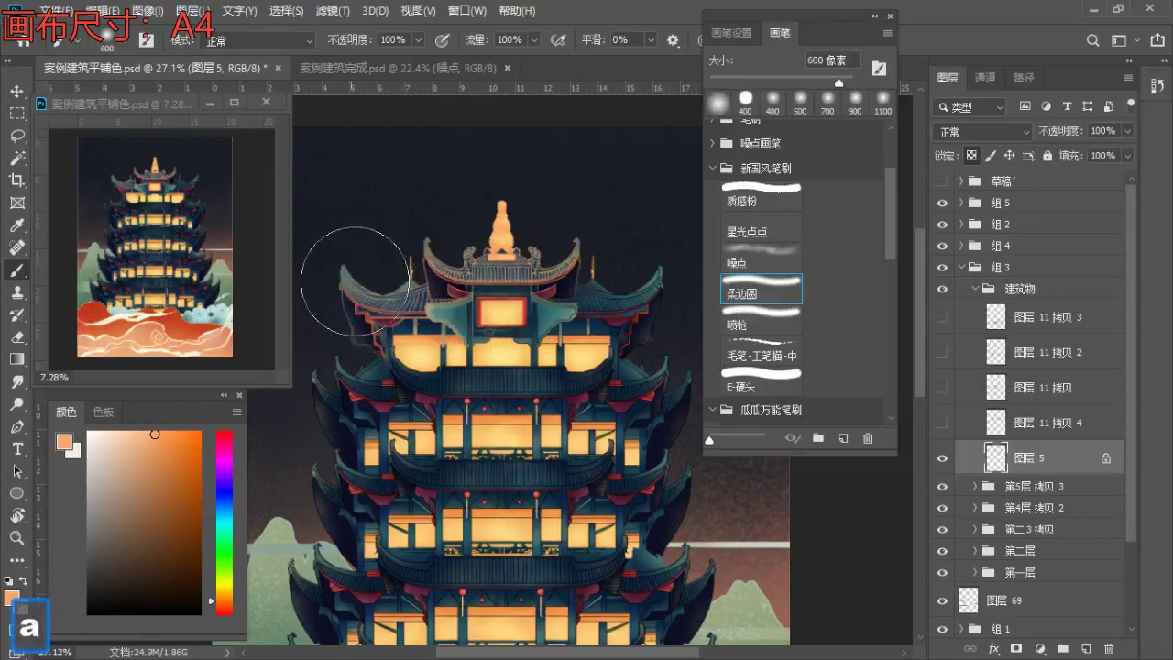
# - Paint the line art of the side eaves beneath the topmost roof orange with a 700 px brush, then reduce it to 600 px
pyautogui.moveTo(483, 246)
pyautogui.mouseDown()
pyautogui.moveTo(467, 220)
pyautogui.moveTo(514, 221)
pyautogui.moveTo(501, 221)
pyautogui.mouseUp()
pyautogui.press('z')
pyautogui.press('b')
pyautogui.press('s')
pyautogui.moveTo(616, 265); pyautogui.dragTo(629, 229)
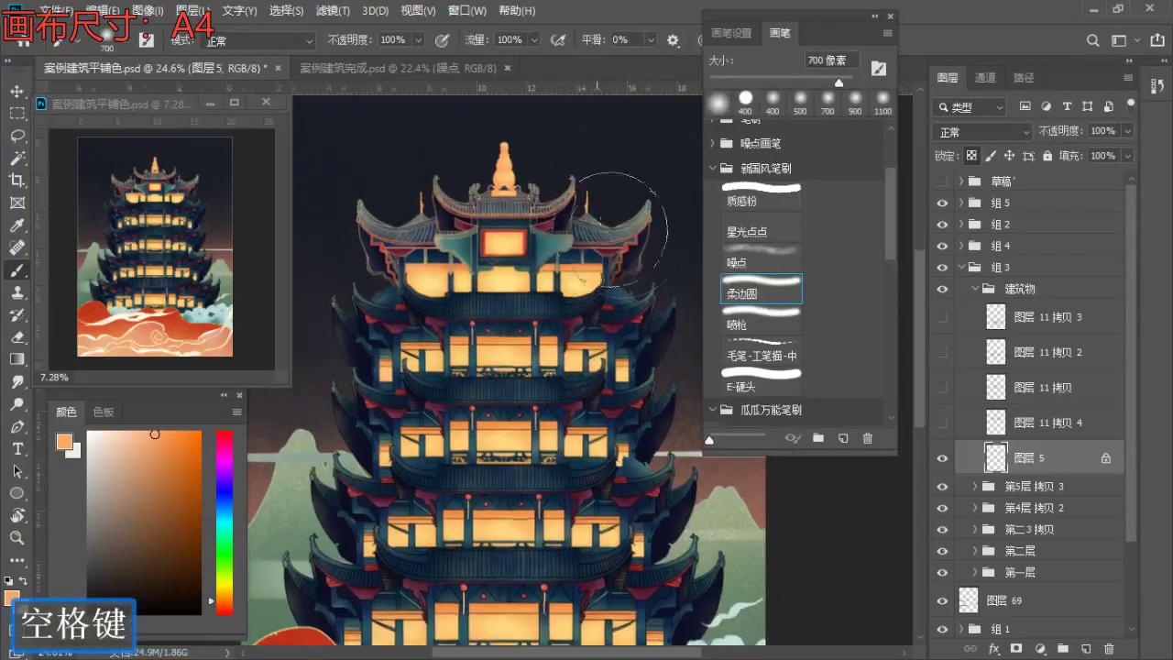
pyautogui.press('[')
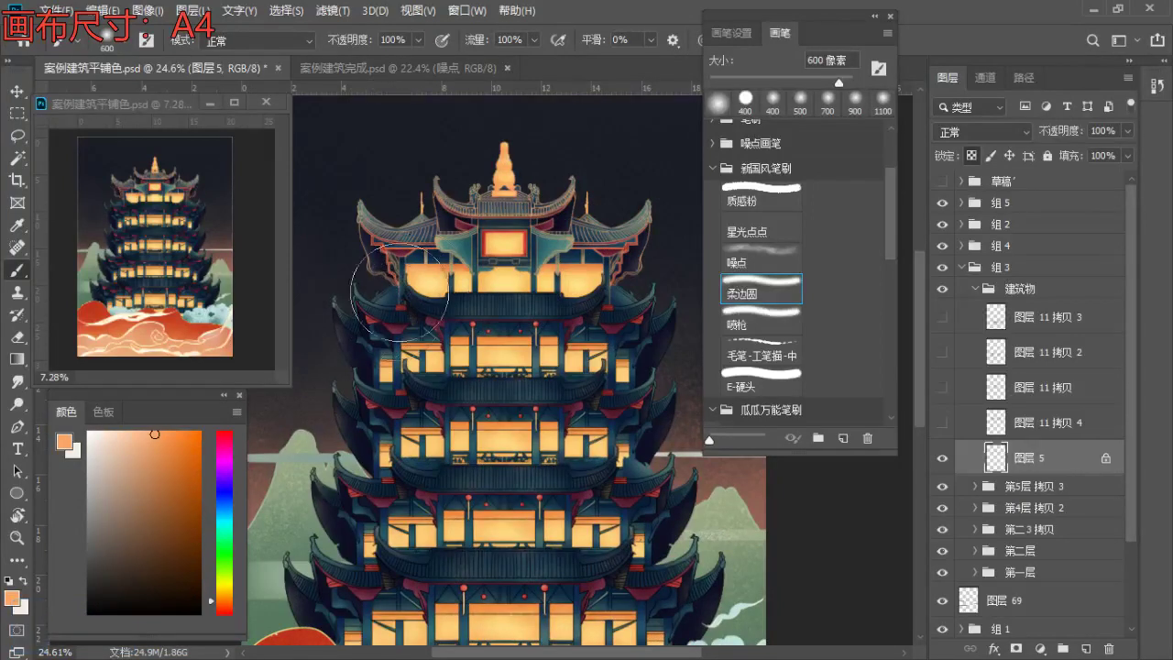
# - Sample the orange from the outline of the teal bracket beside the plaque and darken it to brownish orange
pyautogui.press('z')
pyautogui.moveTo(490, 213)
pyautogui.mouseDown()
pyautogui.moveTo(502, 239)
pyautogui.moveTo(513, 224)
pyautogui.mouseUp()
pyautogui.press('b')
pyautogui.press('z')
pyautogui.press('b')
pyautogui.keyDown('alt'); pyautogui.click(430, 299); pyautogui.keyUp('alt')
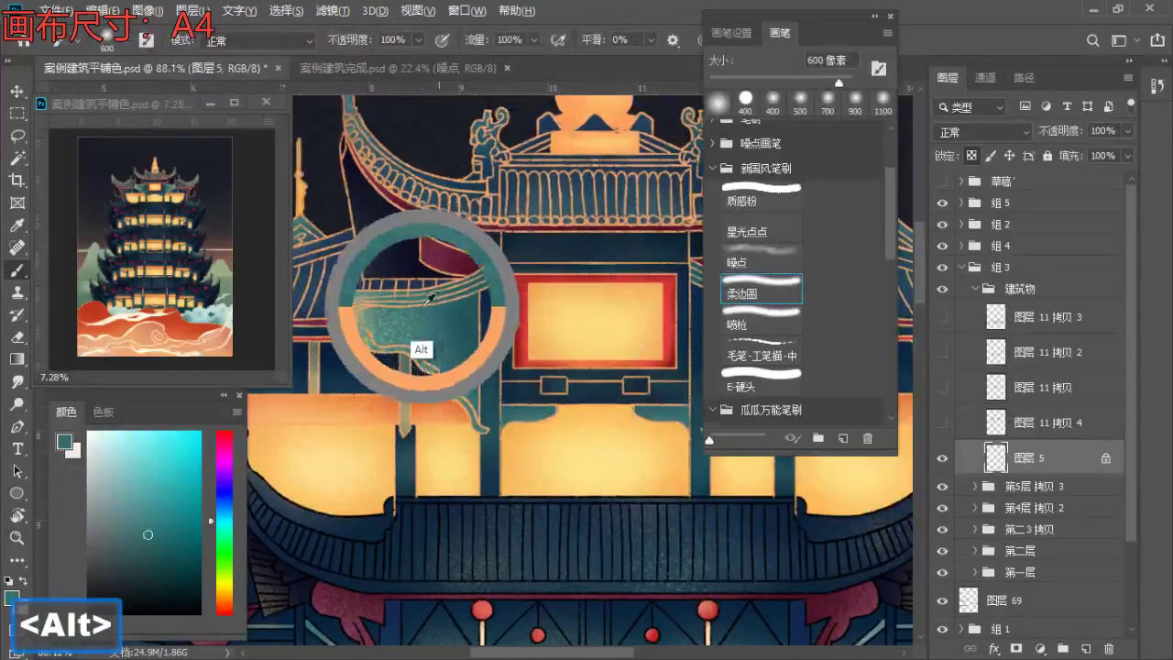
pyautogui.moveTo(431, 300); pyautogui.dragTo(434, 306)
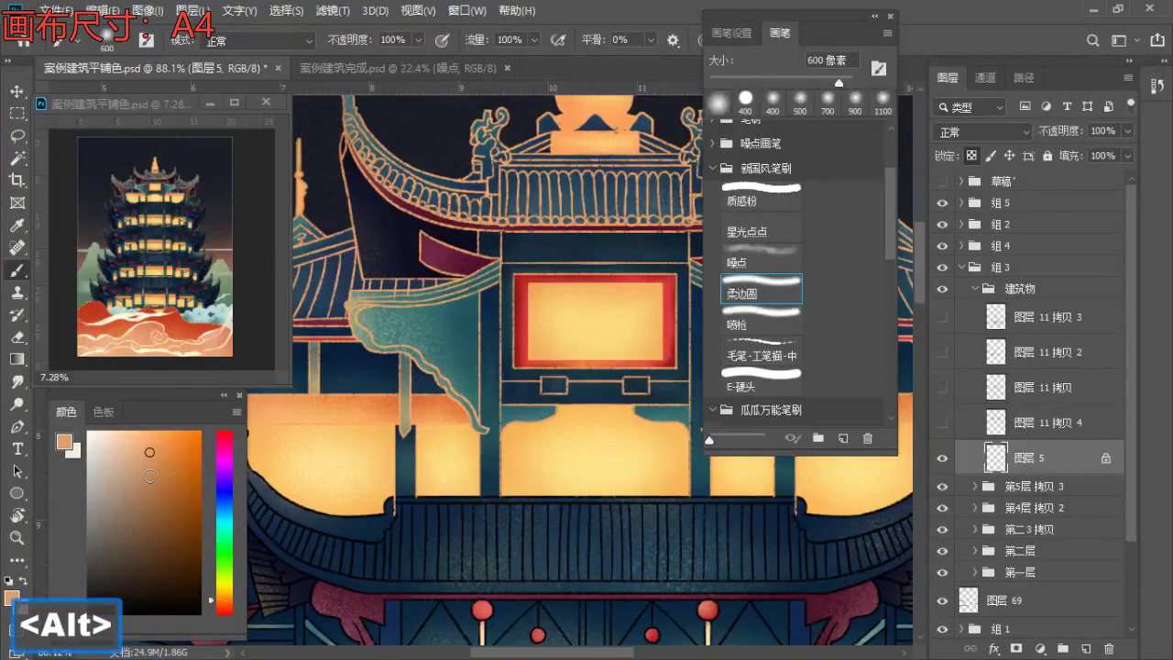
pyautogui.click(160, 488)
# - Undo the test stroke on the teal bracket, reduce the brush to 250 px, and retouch the bracket outlines in brownish orange
pyautogui.click(435, 341)
pyautogui.hotkey('ctrl', 'z')
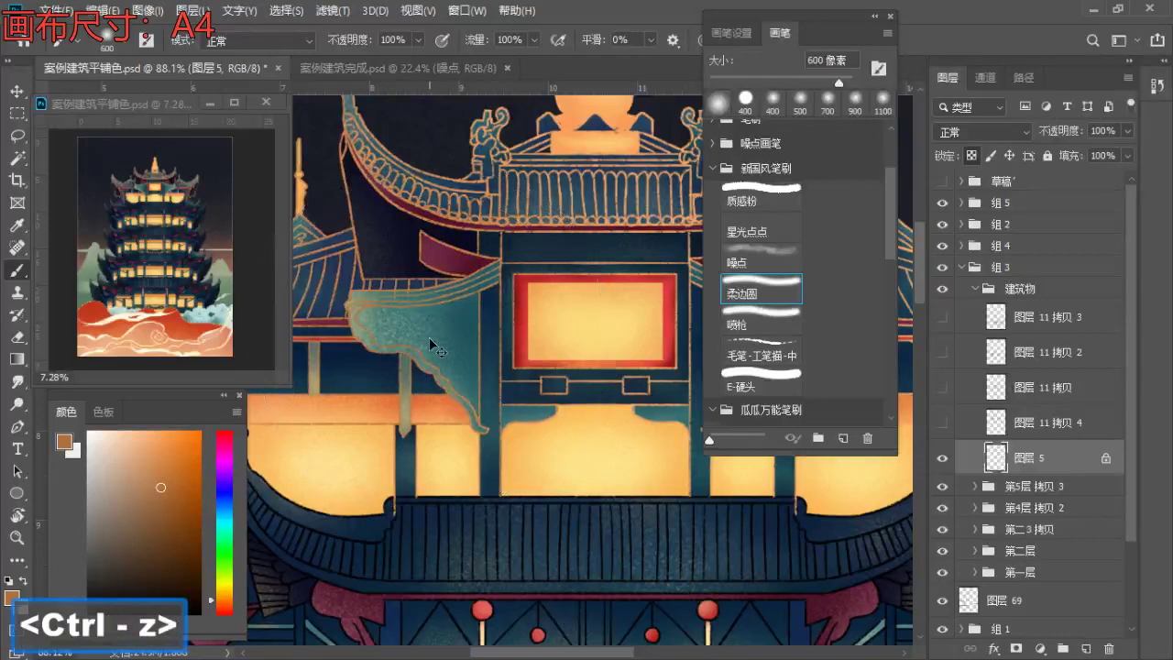
pyautogui.press('a')
pyautogui.press('a')
pyautogui.press('[')
pyautogui.press('[')
pyautogui.press('z')
pyautogui.moveTo(435, 308); pyautogui.dragTo(332, 306)
pyautogui.press('b')
pyautogui.press('s')
pyautogui.press('[')
pyautogui.press('[')
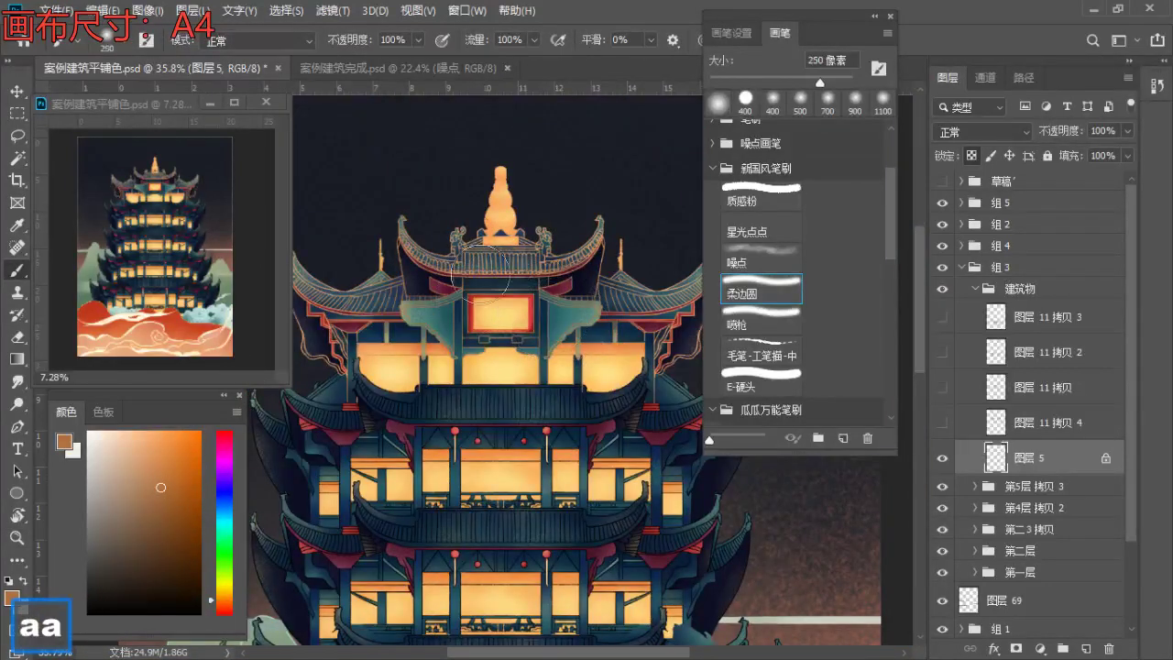
# - Sample the finial's orange and paint the finial's outlines in a deeper orange with a 300 px brush
pyautogui.press('z')
pyautogui.moveTo(455, 228)
pyautogui.mouseDown()
pyautogui.moveTo(566, 220)
pyautogui.moveTo(549, 260)
pyautogui.moveTo(565, 246)
pyautogui.mouseUp()
pyautogui.press('space')
pyautogui.press('b')
pyautogui.keyDown('alt'); pyautogui.click(509, 233); pyautogui.keyUp('alt')
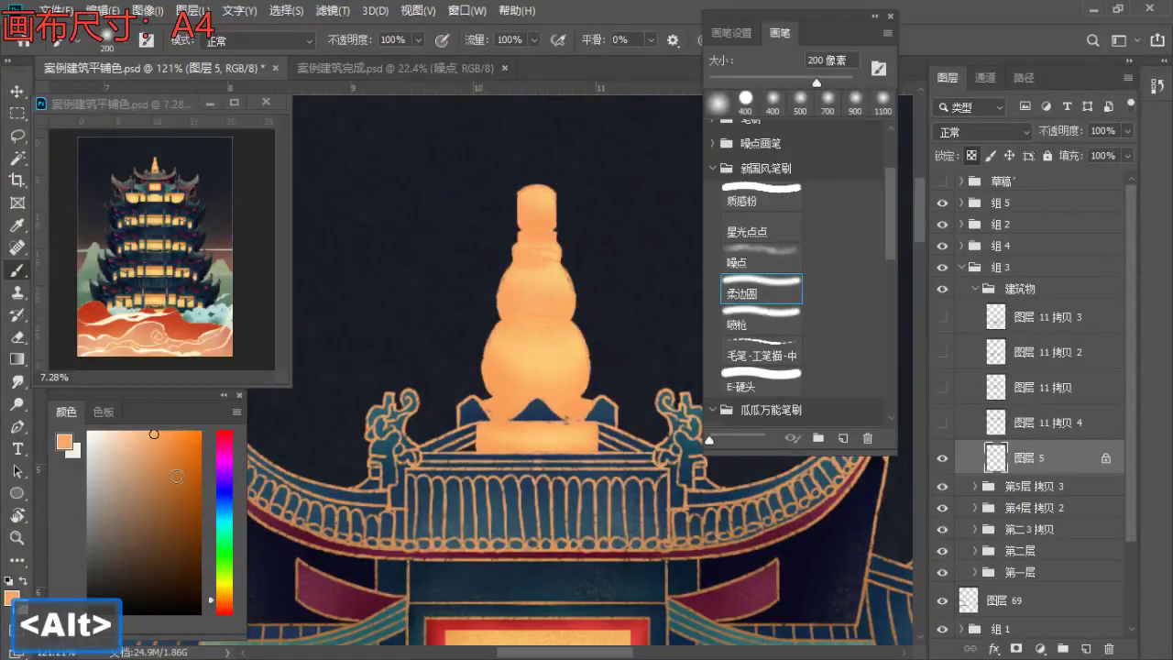
pyautogui.press('s')
pyautogui.press('s')
pyautogui.moveTo(543, 264); pyautogui.dragTo(500, 366)
# - Sample the orange from the top roof and brush it over the top storey's line art at 400 px
pyautogui.press('z')
pyautogui.moveTo(533, 230)
pyautogui.mouseDown()
pyautogui.moveTo(504, 214)
pyautogui.moveTo(486, 239)
pyautogui.moveTo(467, 236)
pyautogui.mouseUp()
pyautogui.press('b')
pyautogui.press('z')
pyautogui.scroll(8, 492, 270)
pyautogui.keyDown('alt'); pyautogui.click(529, 245); pyautogui.keyUp('alt')
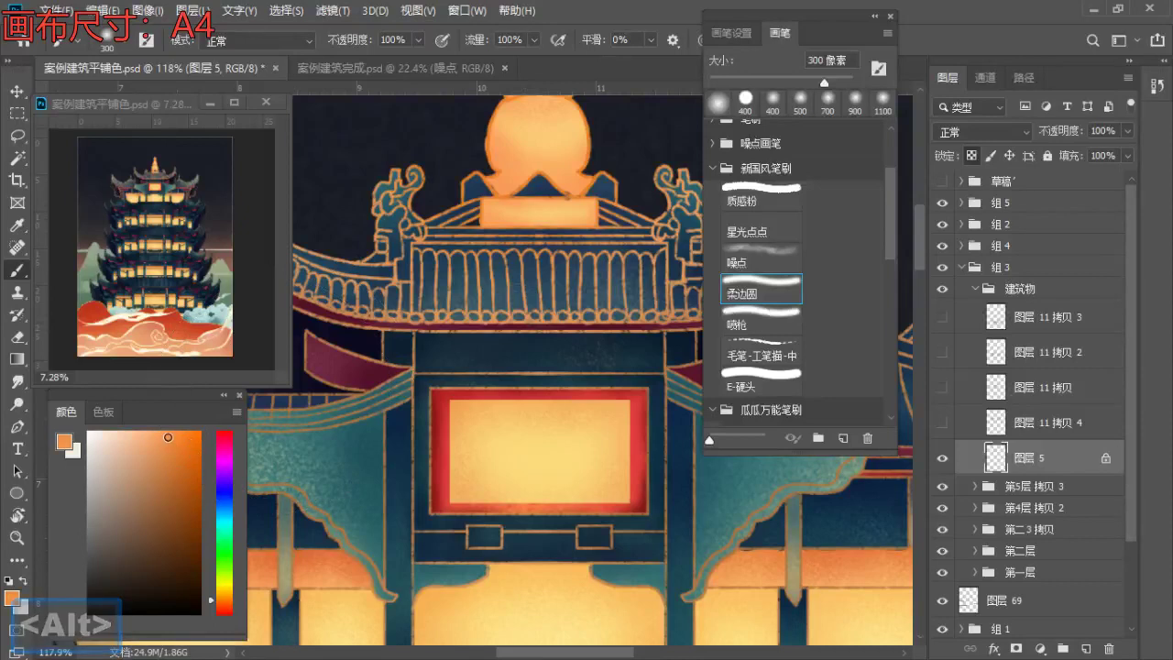
pyautogui.press('z')
pyautogui.scroll(-4, 449, 250)
pyautogui.scroll(-1, 449, 250)
pyautogui.press('b')
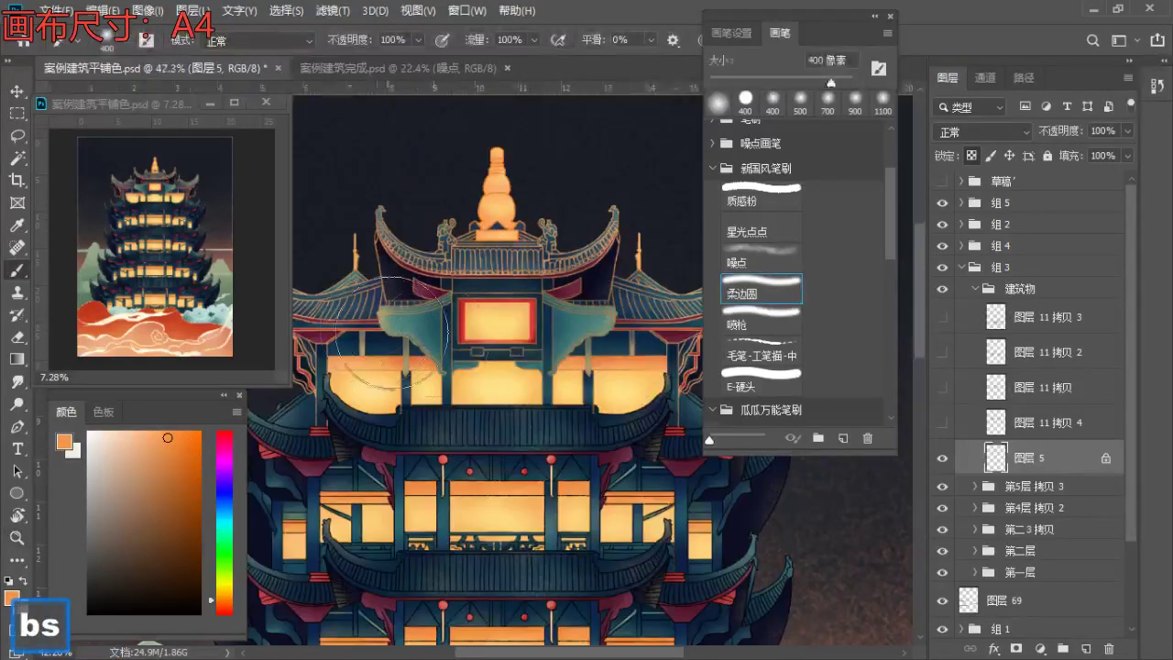
# - Collapse the 建筑物 group, expand the 第二层 group, and select its line-art layer 线
pyautogui.press('z')
pyautogui.moveTo(572, 300); pyautogui.dragTo(536, 323)
pyautogui.press('space')
pyautogui.moveTo(536, 323); pyautogui.dragTo(495, 286)
pyautogui.press('b')
pyautogui.click(975, 288)
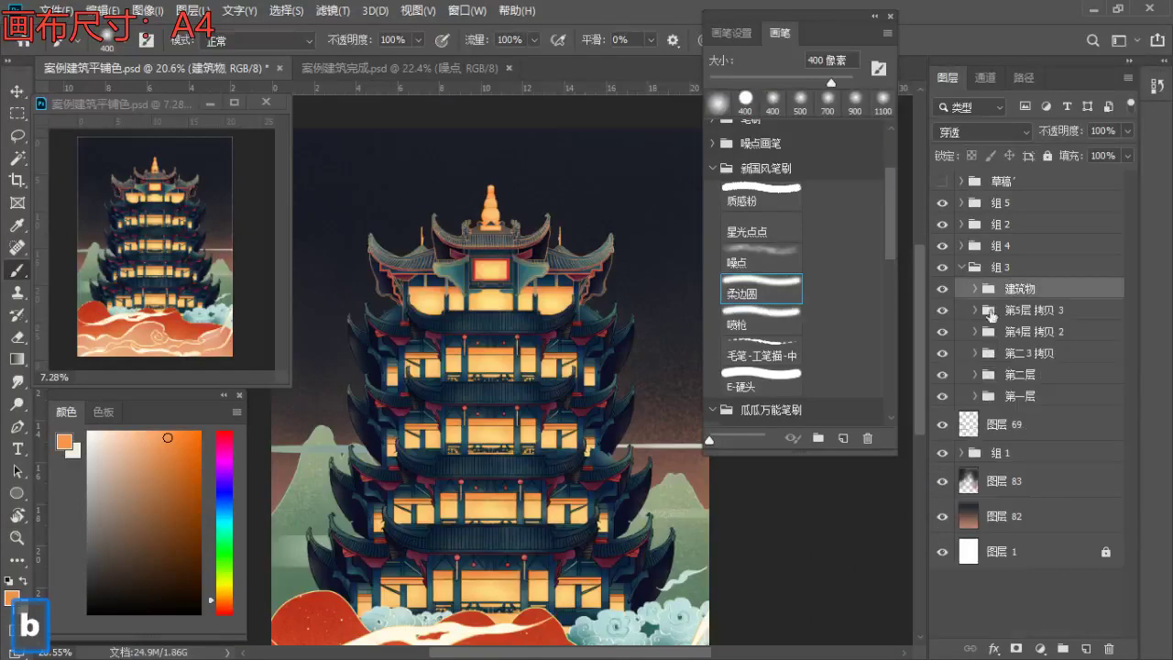
pyautogui.click(1006, 312)
pyautogui.click(1014, 376)
pyautogui.click(975, 374)
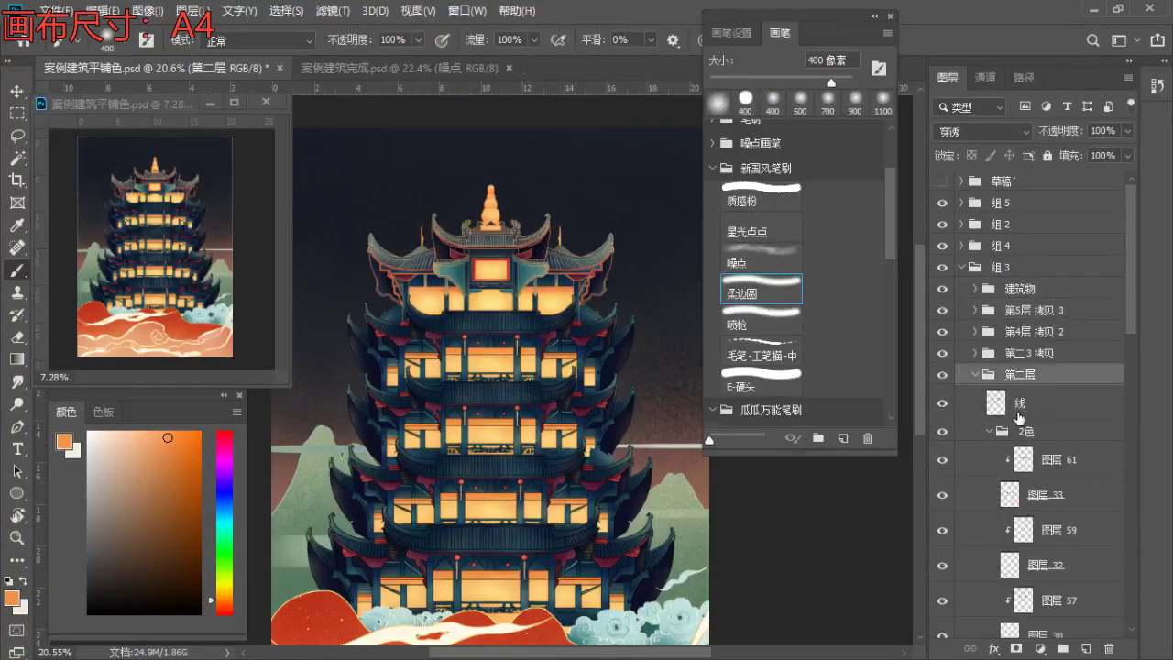
pyautogui.click(1026, 406)
# - Enlarge the soft brush to 1100 px and paint the side-eave line art of the tier below the top storey orange
pyautogui.press(']')
pyautogui.press(']')
pyautogui.press(']')
pyautogui.press(']')
pyautogui.press(']')
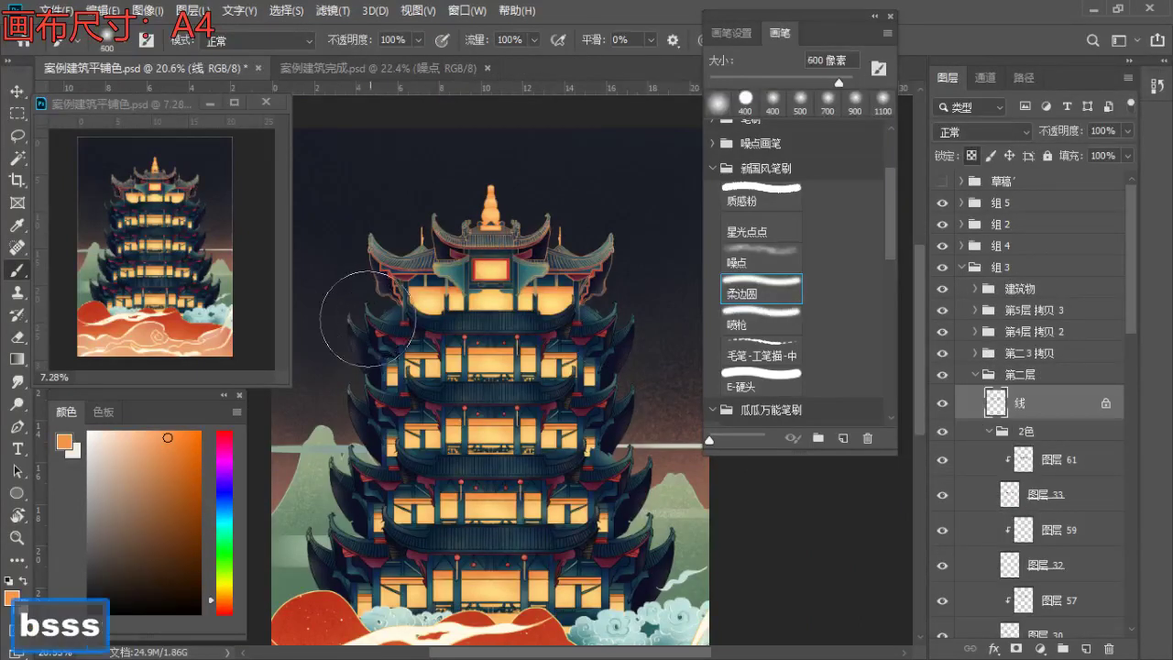
pyautogui.press(']')
pyautogui.press(']')
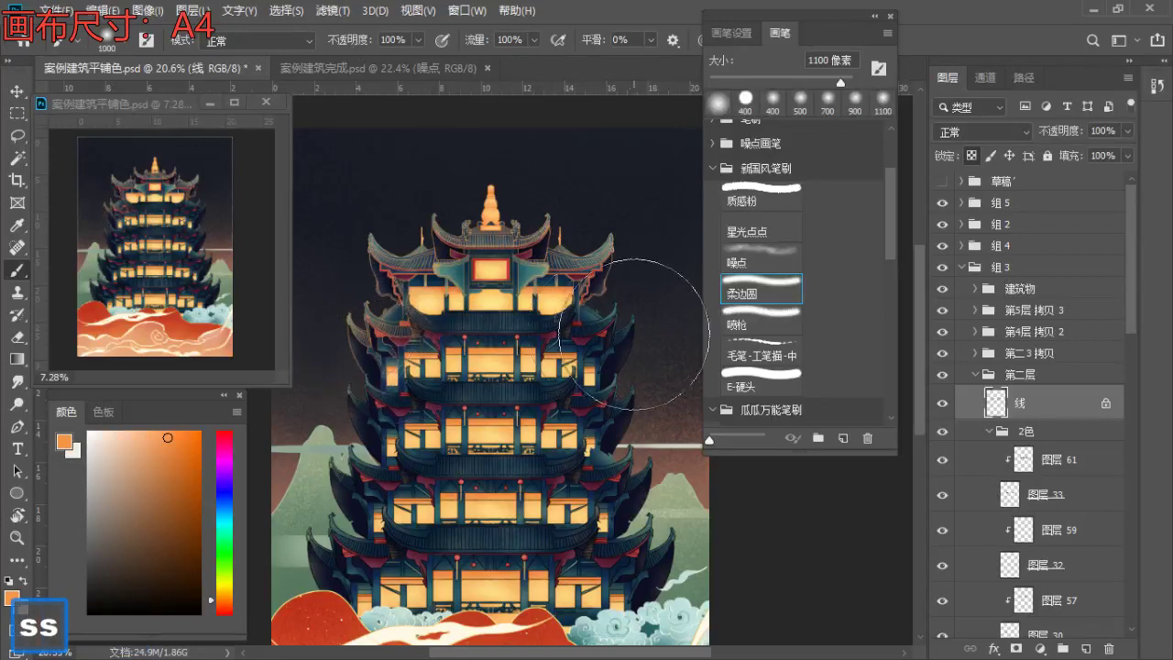
# - Undo the 1100 px stroke across the tier's centre, reduce the brush to 700 px, and recolour the roof lines orange
pyautogui.click(474, 347)
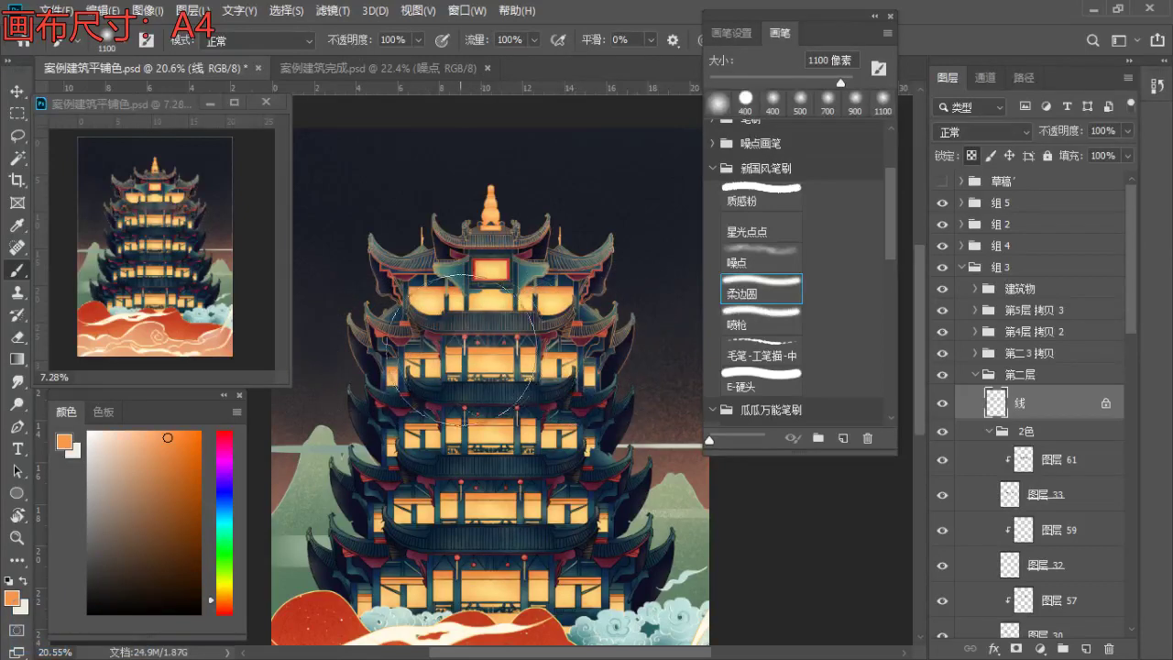
pyautogui.hotkey('ctrl', 'z')
pyautogui.press('a')
pyautogui.press('[')
pyautogui.press('[')
pyautogui.press('[')
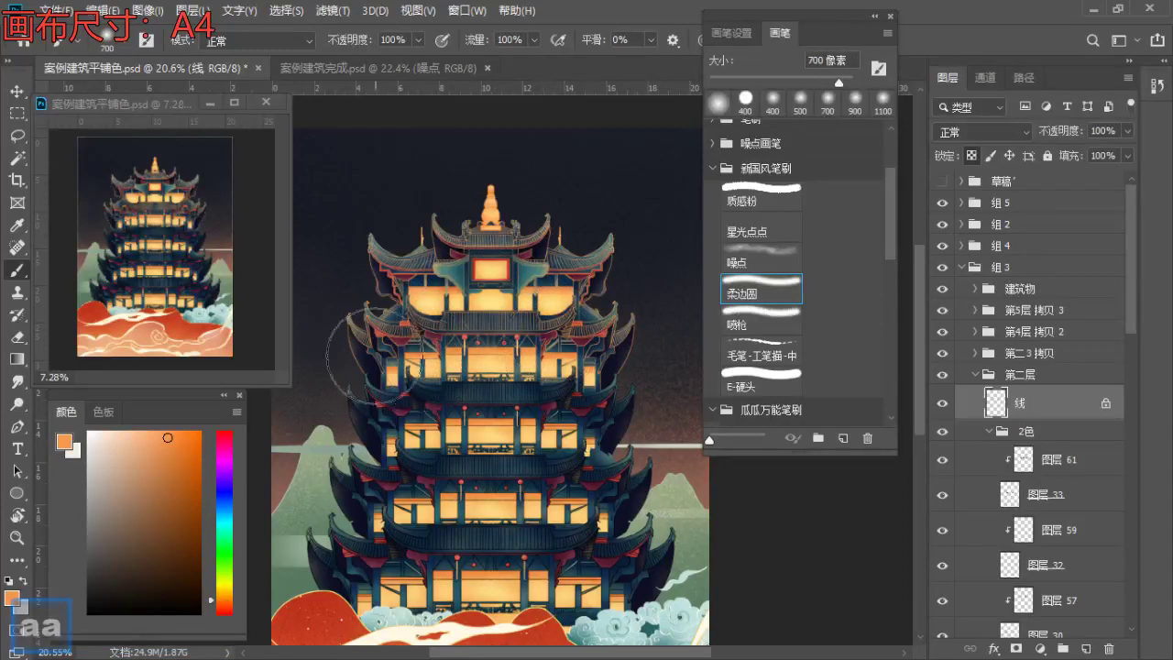
# - Sample a softer orange, reduce the brush to 200 px, and touch up the line art at the second tier's left roof corner
pyautogui.press('z')
pyautogui.moveTo(470, 323); pyautogui.dragTo(499, 323)
pyautogui.press('b')
pyautogui.press('a')
pyautogui.press('a')
pyautogui.press('z')
pyautogui.moveTo(440, 301)
pyautogui.mouseDown()
pyautogui.moveTo(422, 302)
pyautogui.moveTo(450, 351)
pyautogui.mouseUp()
pyautogui.press('space')
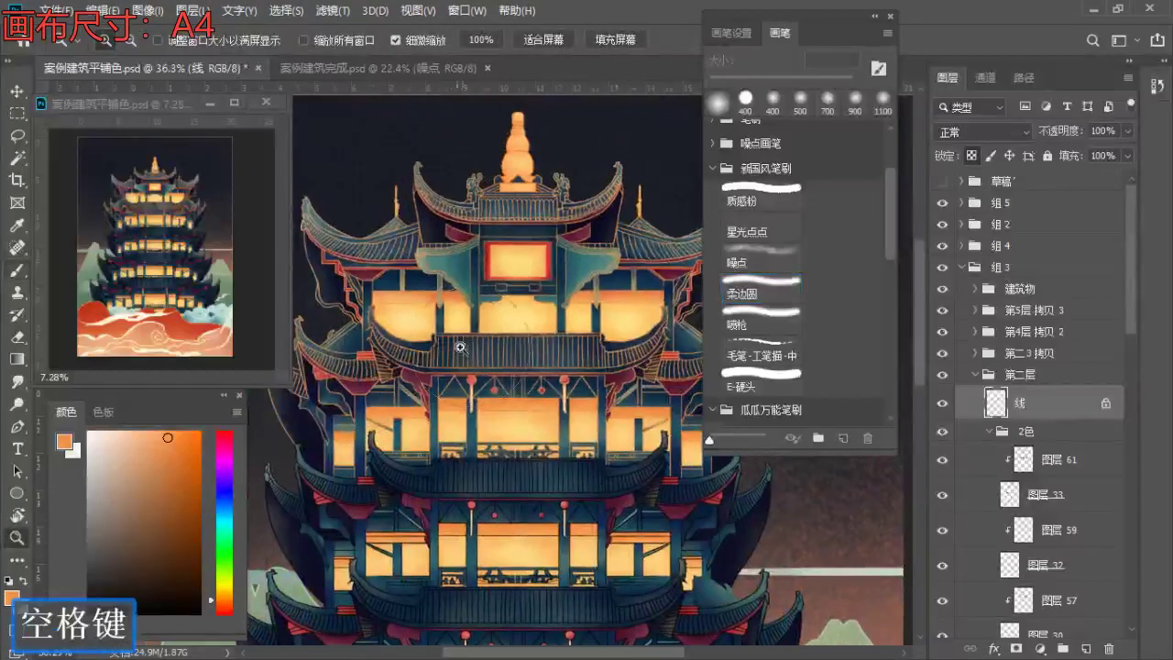
pyautogui.press('b')
pyautogui.press('a')
pyautogui.press('[')
pyautogui.press('[')
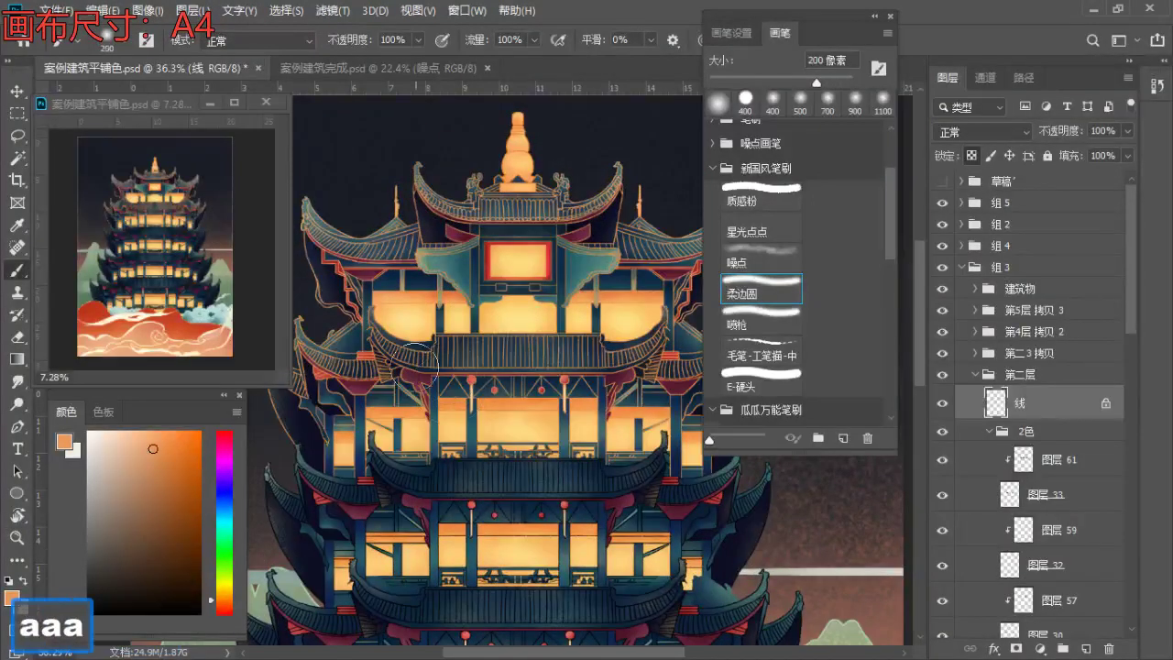
# - Try tinting the line art beneath the second tier's roof with sampled dark blue, using soft brush sizes from 500 down to 150 px
pyautogui.press(']')
pyautogui.press(']')
pyautogui.keyDown('alt'); pyautogui.click(612, 385); pyautogui.keyUp('alt')
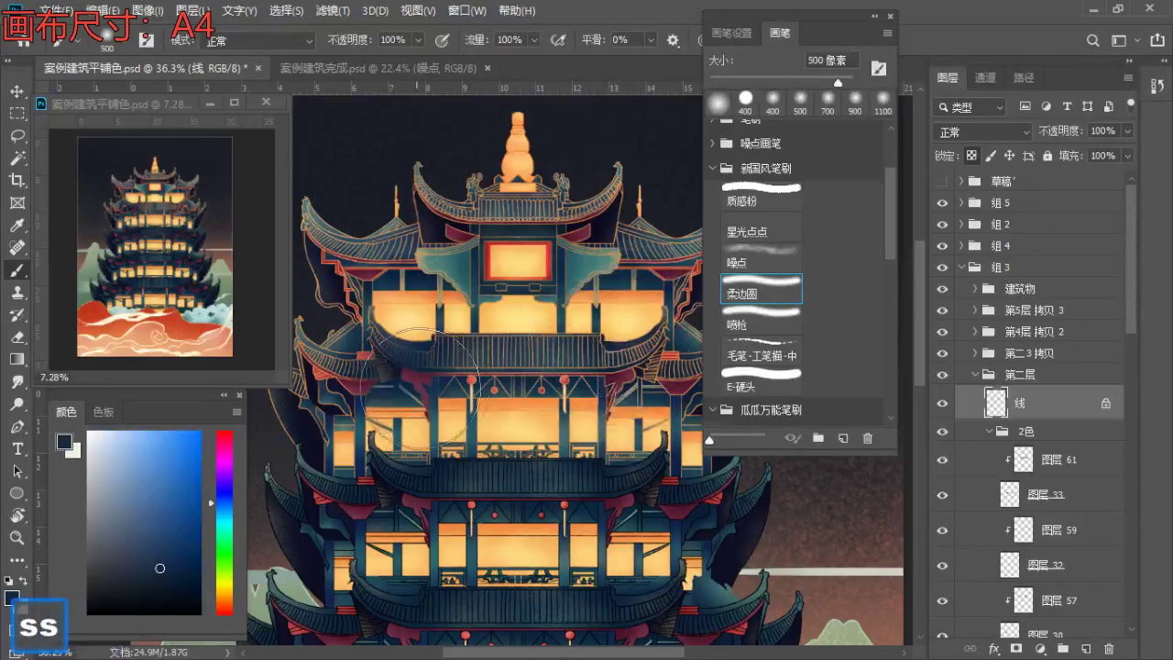
pyautogui.hotkey('ctrl', 'z')
pyautogui.press('[')
pyautogui.press('[')
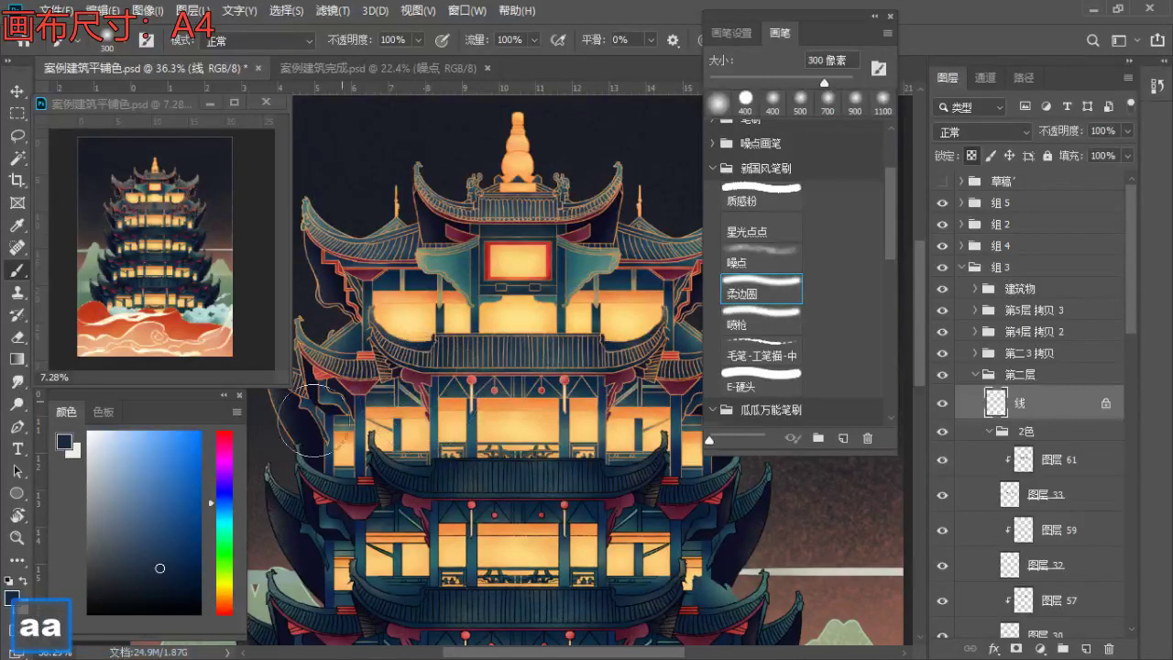
pyautogui.moveTo(416, 366)
pyautogui.mouseDown()
pyautogui.moveTo(556, 380)
pyautogui.moveTo(543, 365)
pyautogui.moveTo(642, 366)
pyautogui.mouseUp()
pyautogui.hotkey('ctrl', 'z')
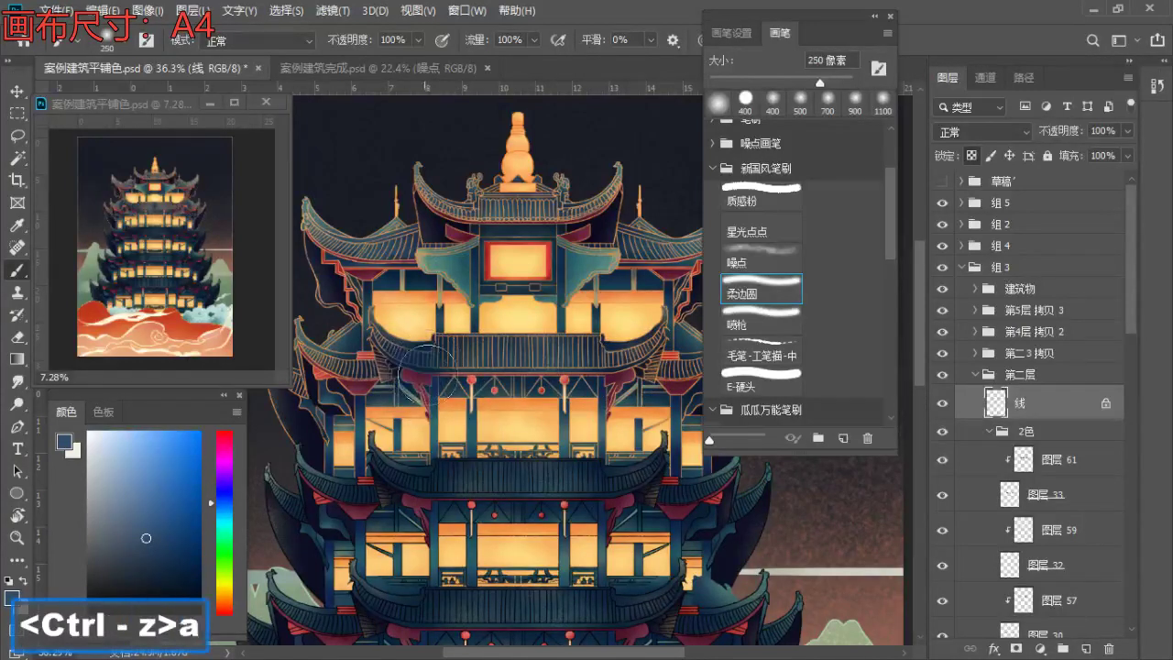
pyautogui.press('[')
pyautogui.press('[')
pyautogui.press('[')
pyautogui.hotkey('ctrl', 'z')
# - Try softer dark-blue strokes under the second tier's roof with pressure-controlled opacity, 63% flow and a 200 px brush
pyautogui.click(442, 40)
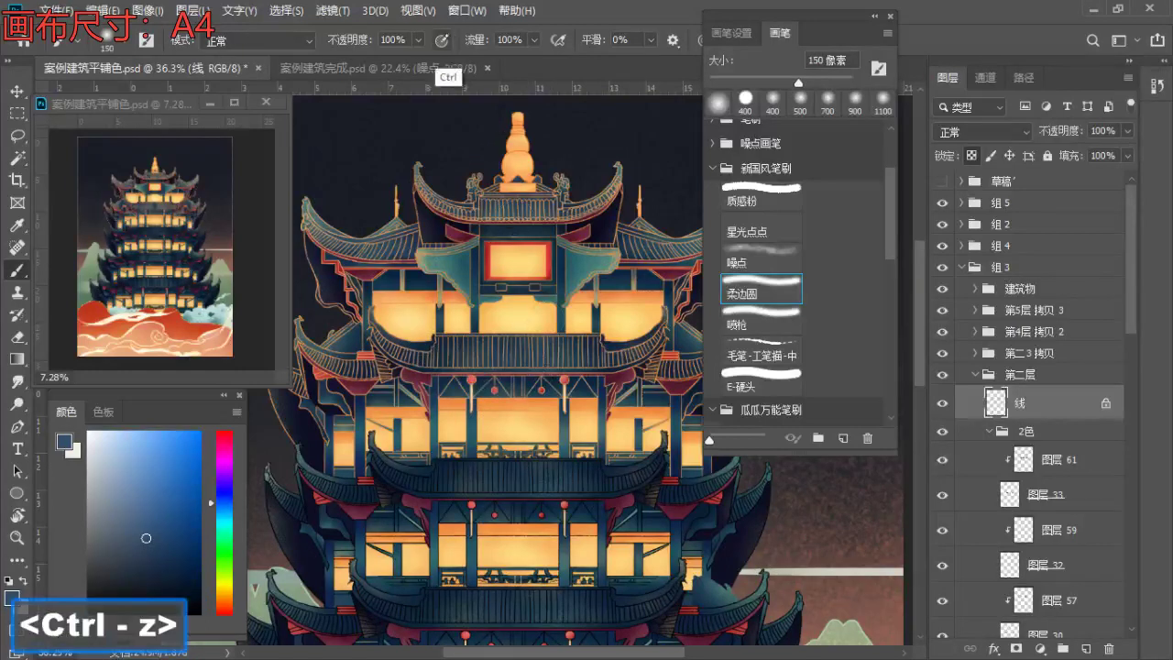
pyautogui.click(535, 40)
pyautogui.click(509, 62)
pyautogui.press('s')
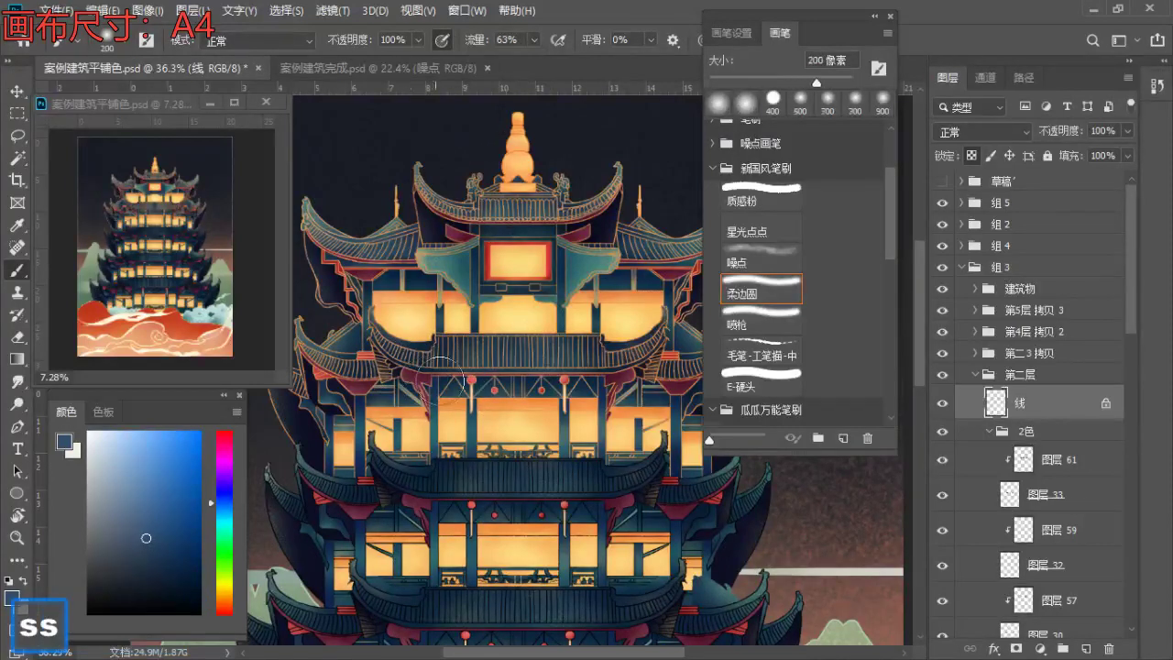
pyautogui.press('z')
pyautogui.moveTo(555, 306); pyautogui.dragTo(479, 310)
pyautogui.press('b')
pyautogui.hotkey('ctrl', 'z')
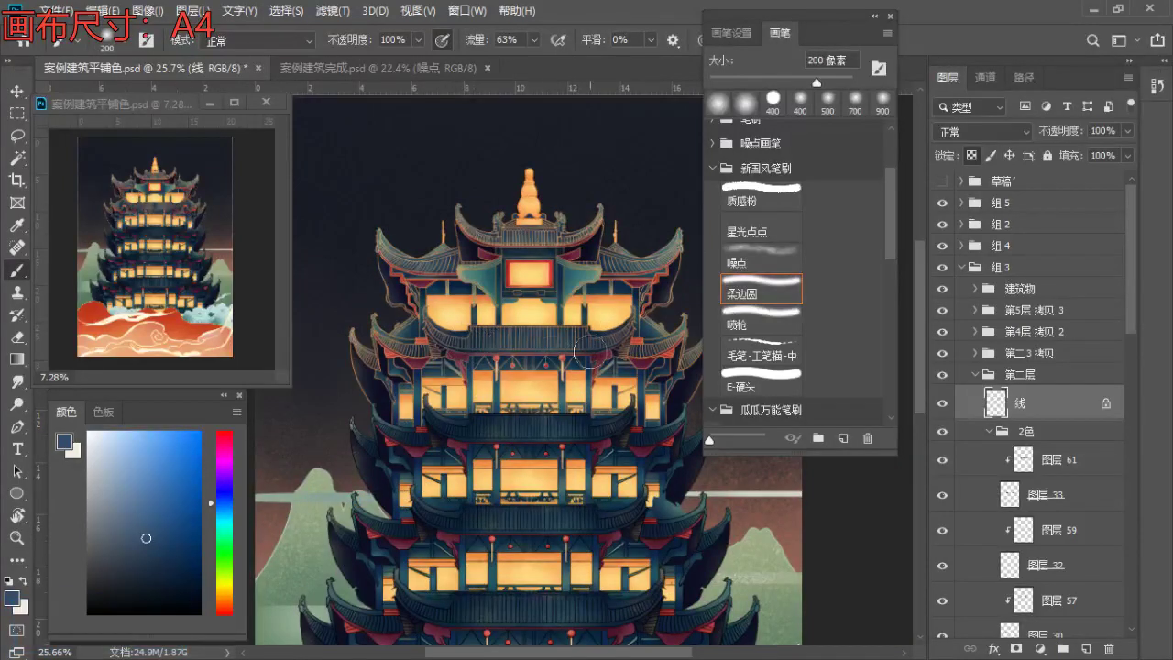
pyautogui.press('z')
pyautogui.moveTo(561, 339)
pyautogui.mouseDown()
pyautogui.moveTo(523, 403)
pyautogui.moveTo(485, 351)
pyautogui.moveTo(542, 366)
pyautogui.moveTo(537, 333)
pyautogui.moveTo(522, 331)
pyautogui.mouseUp()
pyautogui.press('space')
pyautogui.press('b')
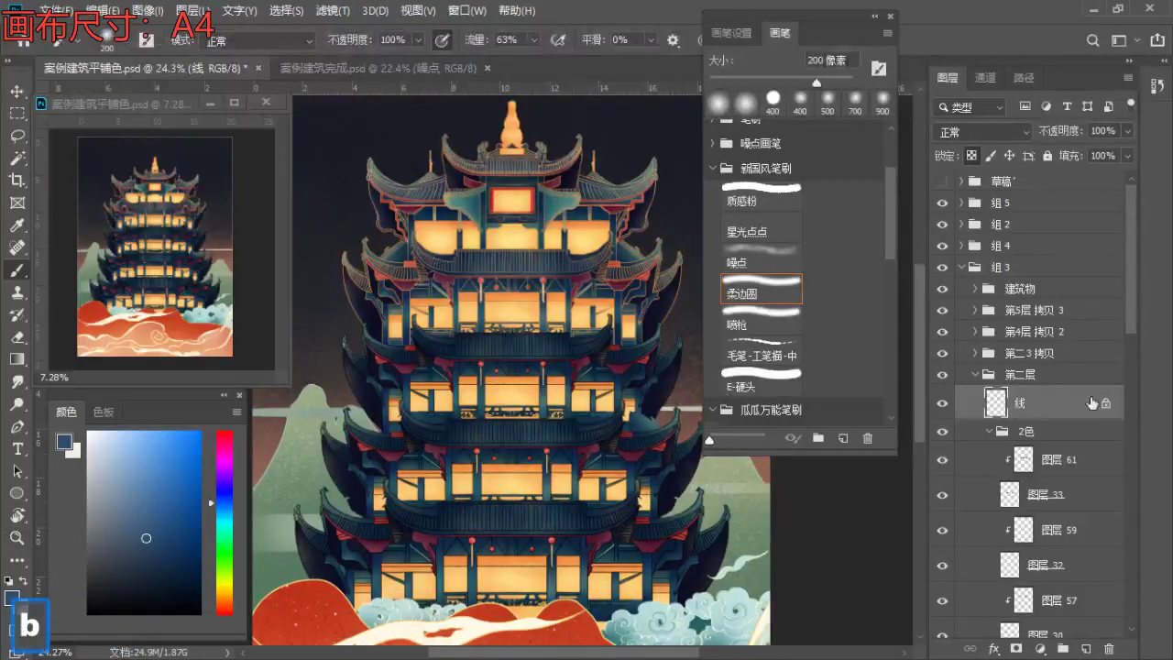
# - Collapse the 第二层 group, expand 第二3 拷贝, and select its line-art layer 线 with transparent pixels locked
pyautogui.click(988, 375)
pyautogui.click(975, 375)
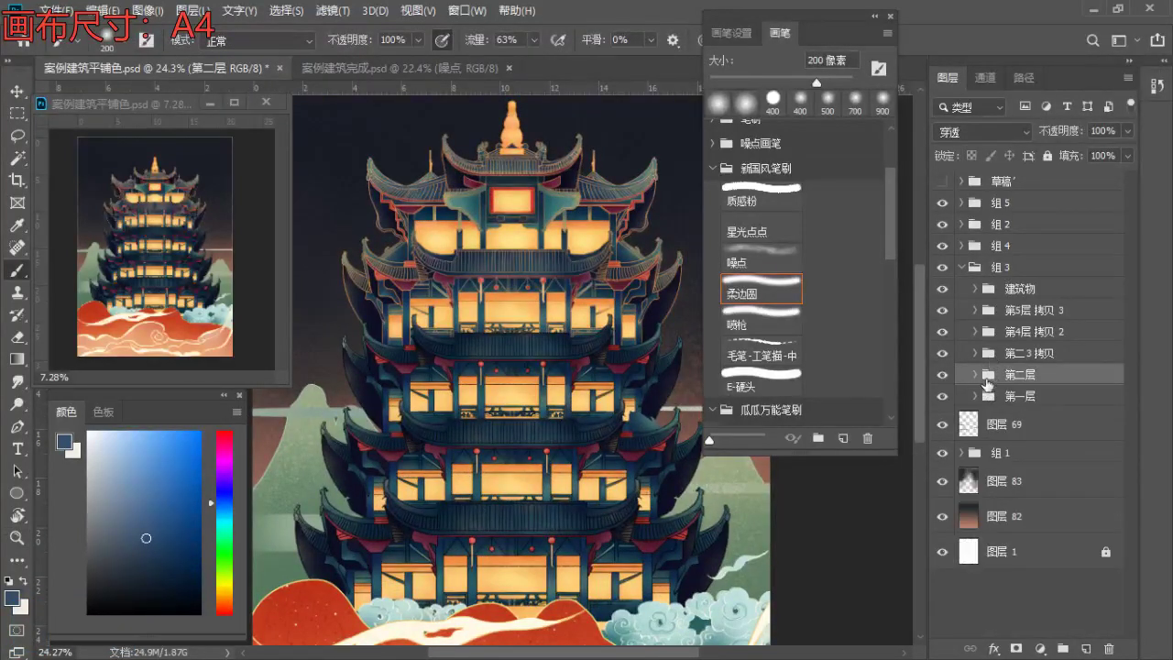
pyautogui.click(994, 354)
pyautogui.click(974, 353)
pyautogui.click(1010, 371)
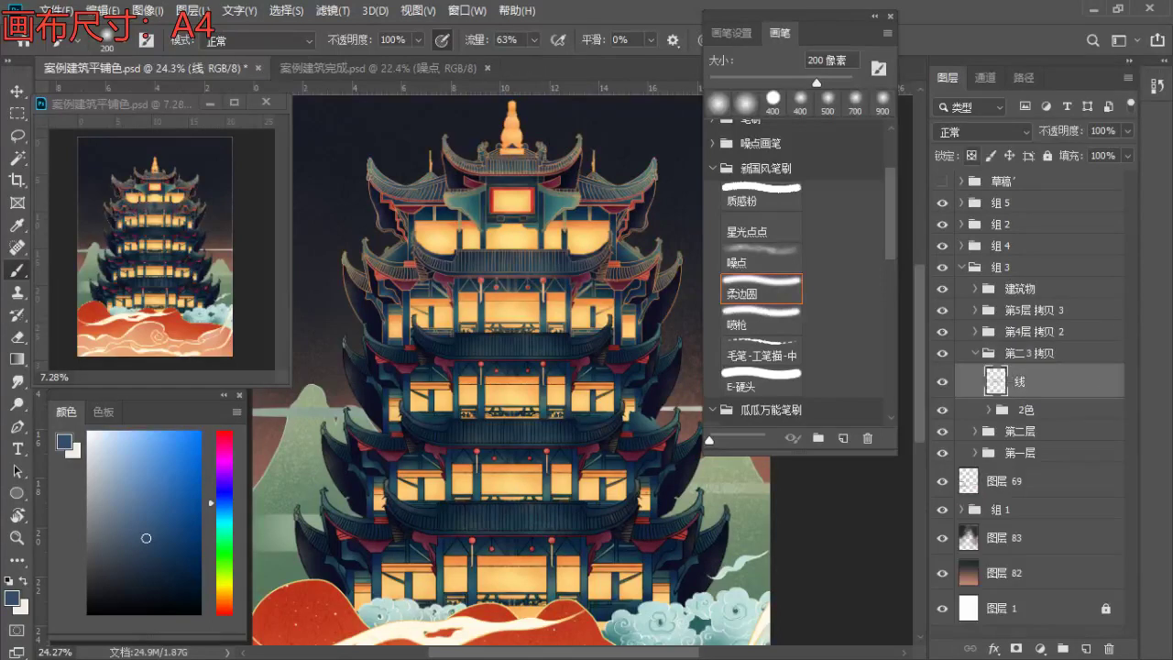
pyautogui.press('b')
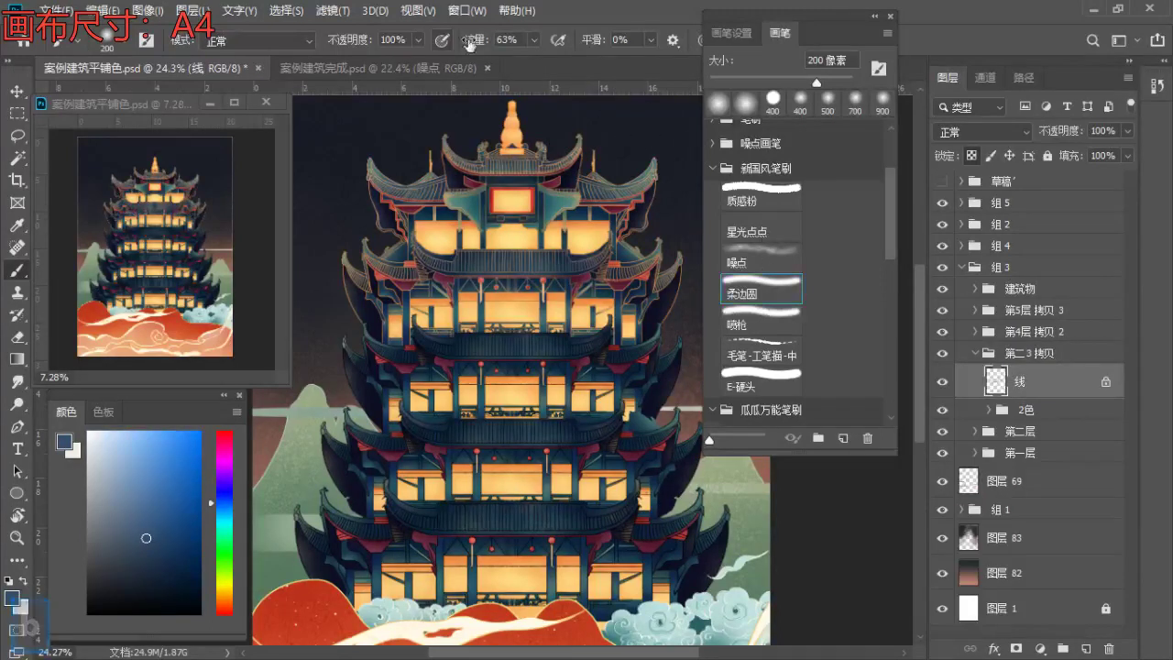
# - Restore the brush flow to 100% without pressure-controlled opacity, and sample the orange from the top storey's bracket outline
pyautogui.click(533, 39)
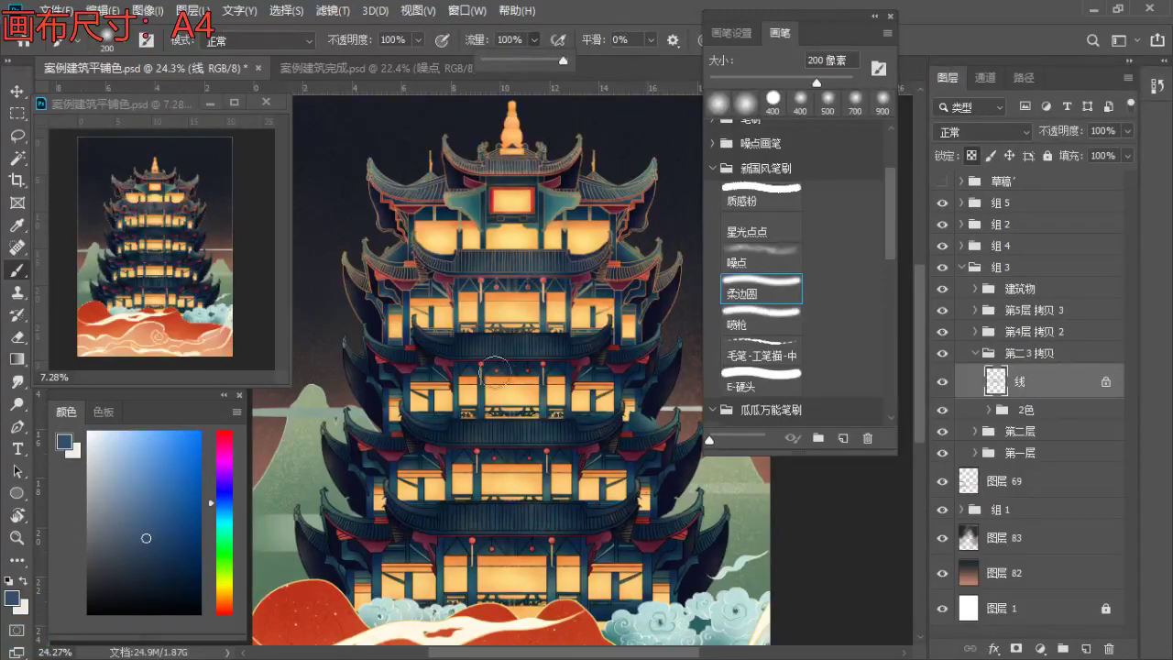
pyautogui.press('space')
pyautogui.moveTo(505, 370)
pyautogui.mouseDown()
pyautogui.moveTo(498, 335)
pyautogui.moveTo(502, 350)
pyautogui.mouseUp()
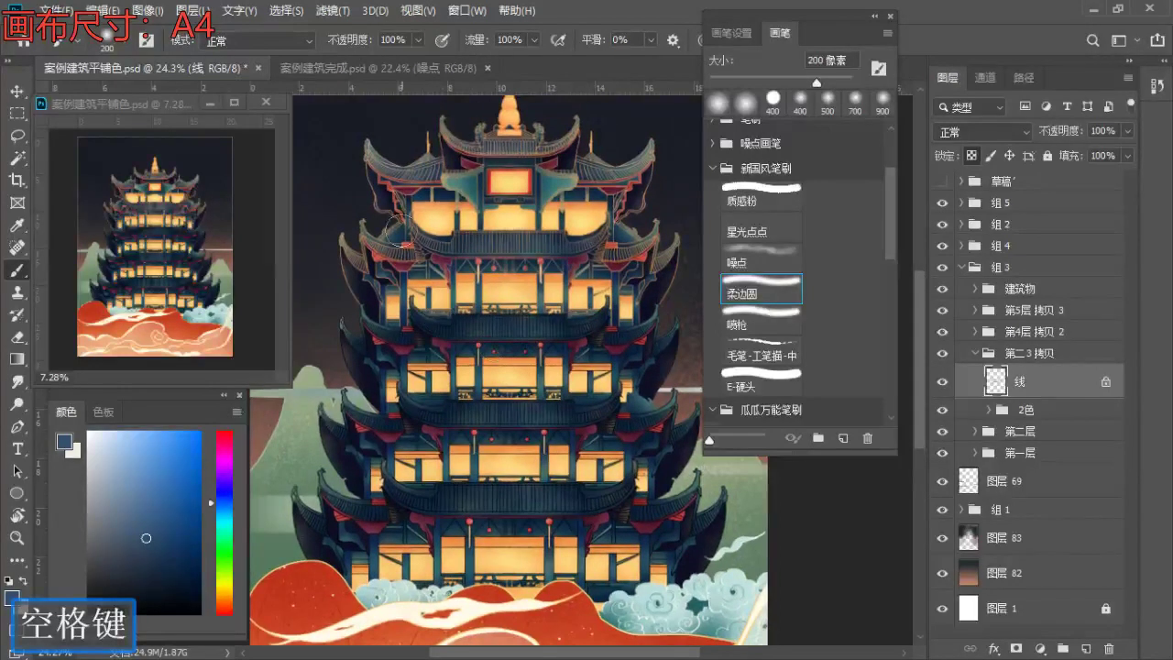
pyautogui.press('b')
pyautogui.press('z')
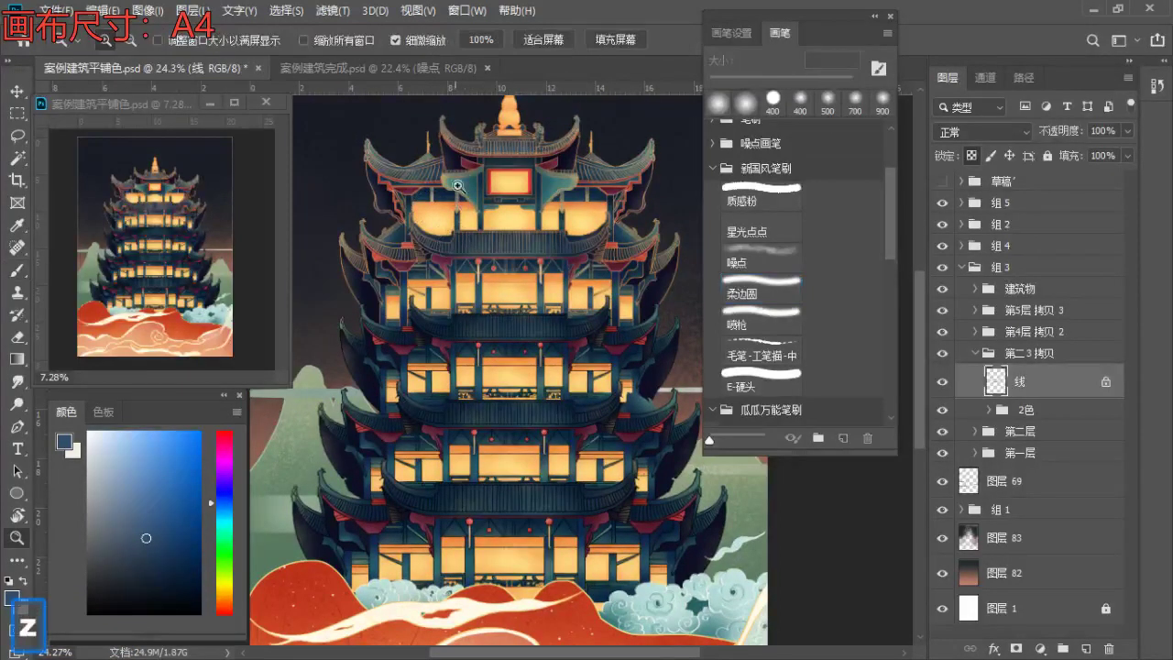
pyautogui.moveTo(472, 187); pyautogui.dragTo(470, 194)
pyautogui.click(456, 179)
pyautogui.press('b')
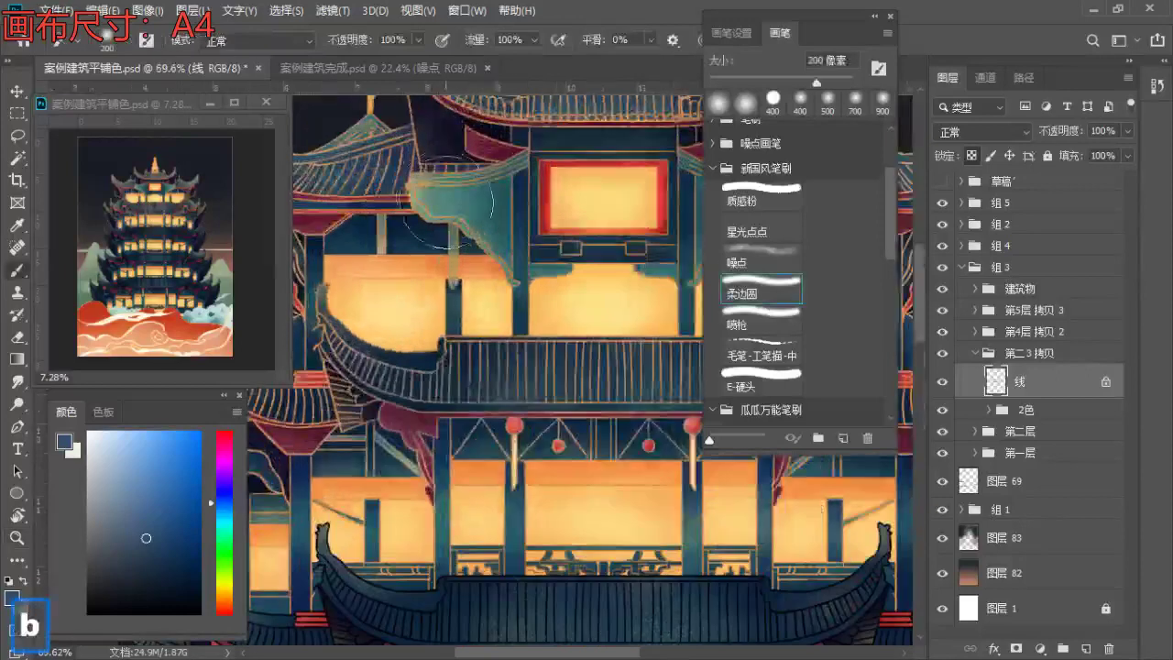
pyautogui.keyDown('alt'); pyautogui.click(415, 174); pyautogui.keyUp('alt')
pyautogui.press('z')
pyautogui.moveTo(509, 220); pyautogui.dragTo(435, 248)
pyautogui.moveTo(450, 302)
pyautogui.mouseDown()
pyautogui.moveTo(448, 291)
pyautogui.moveTo(469, 291)
pyautogui.mouseUp()
pyautogui.press('b')
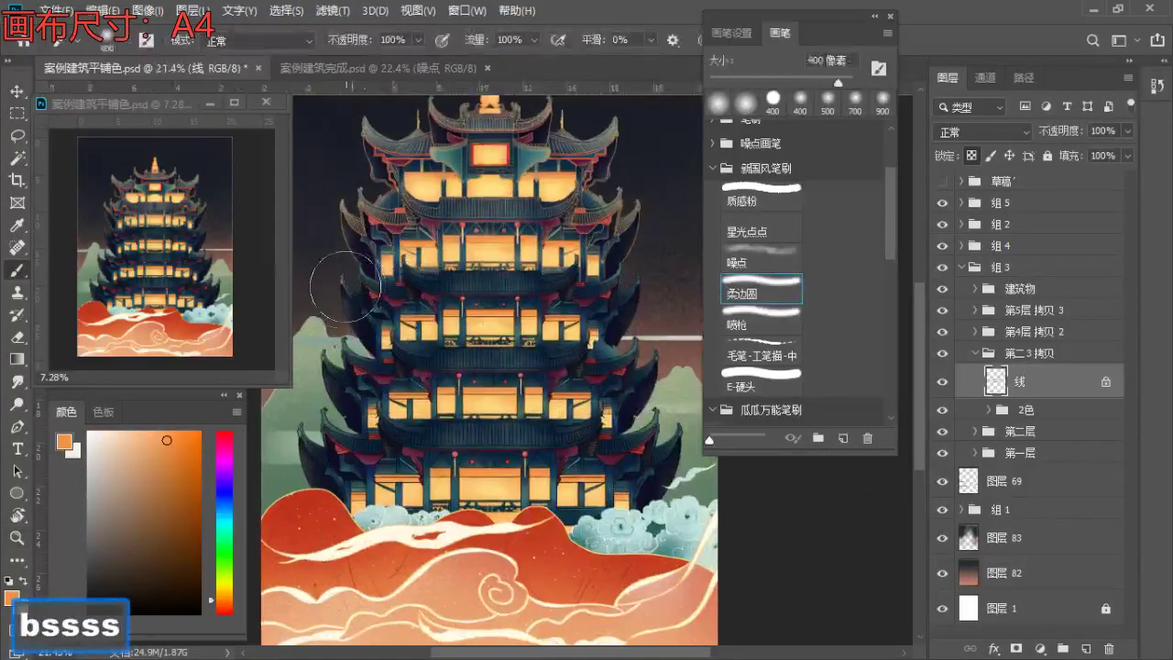
# - Enlarge the soft brush to 900 px and paint the third tier's side-eave line art orange on both sides
pyautogui.press(']')
pyautogui.press(']')
pyautogui.press(']')
pyautogui.moveTo(342, 319); pyautogui.dragTo(355, 336)
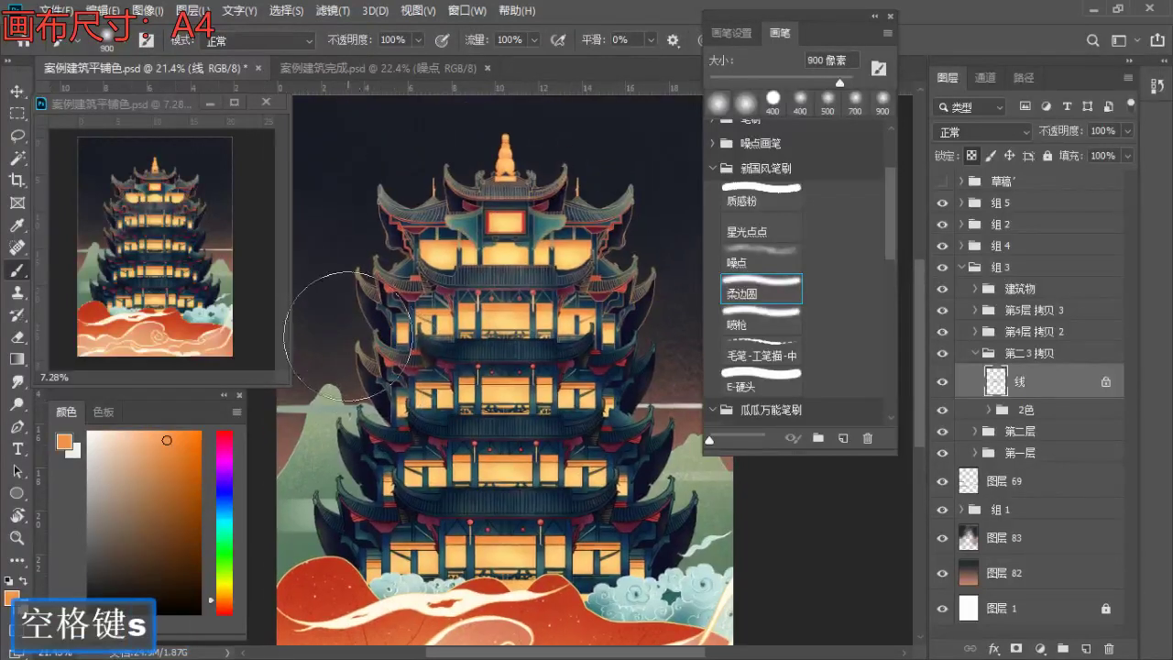
pyautogui.moveTo(627, 354)
pyautogui.mouseDown()
pyautogui.moveTo(598, 321)
pyautogui.moveTo(639, 348)
pyautogui.mouseUp()
pyautogui.press(']')
pyautogui.press('z')
pyautogui.moveTo(605, 292); pyautogui.dragTo(587, 289)
pyautogui.moveTo(601, 351); pyautogui.dragTo(633, 353)
pyautogui.moveTo(414, 291); pyautogui.dragTo(429, 290)
pyautogui.press('b')
pyautogui.press('a')
pyautogui.press('a')
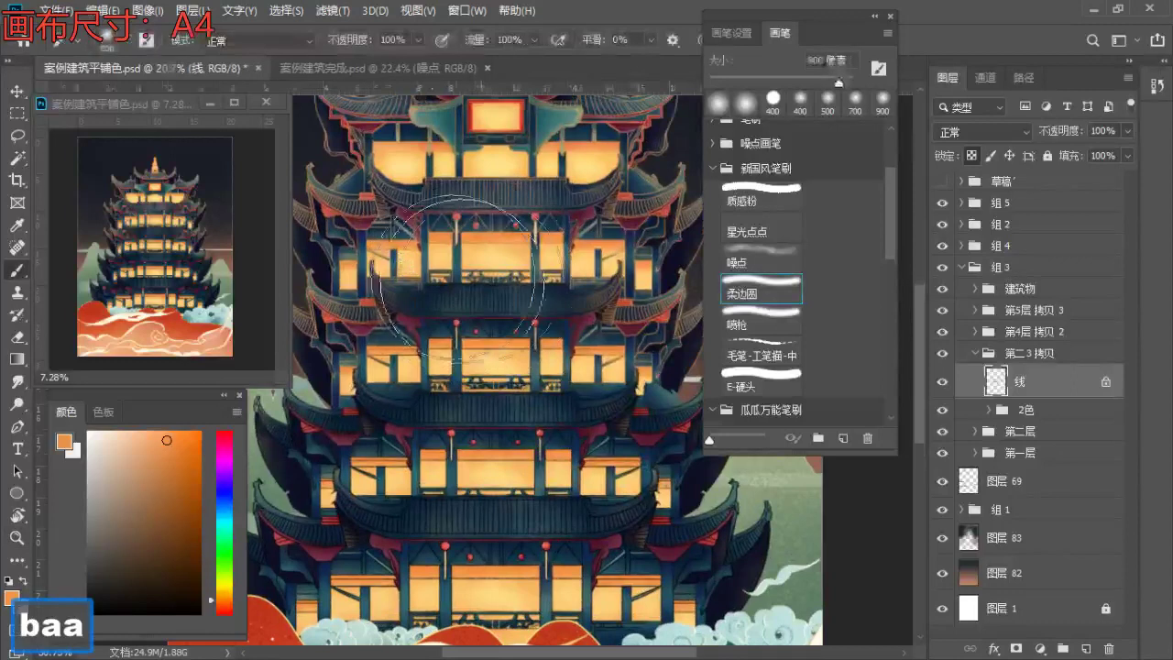
# - Reduce the brush stepwise to 400 px and recolour the third tier's central roof and storey line art orange
pyautogui.press('[')
pyautogui.press('[')
pyautogui.press('[')
pyautogui.press('space')
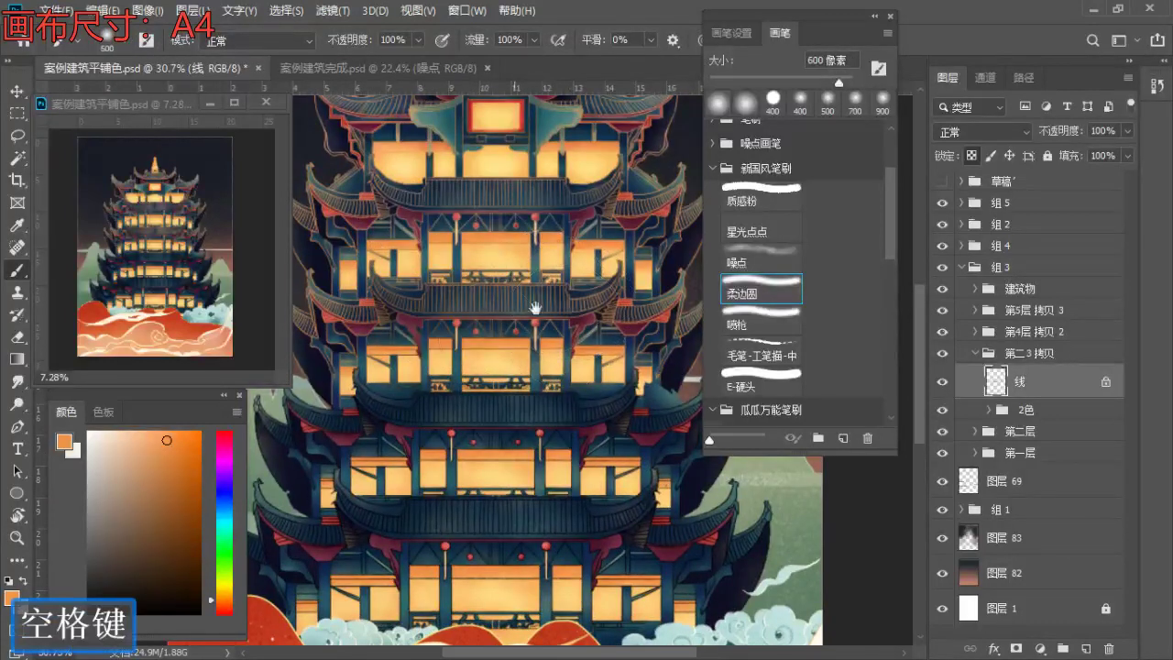
pyautogui.press('[')
pyautogui.press('[')
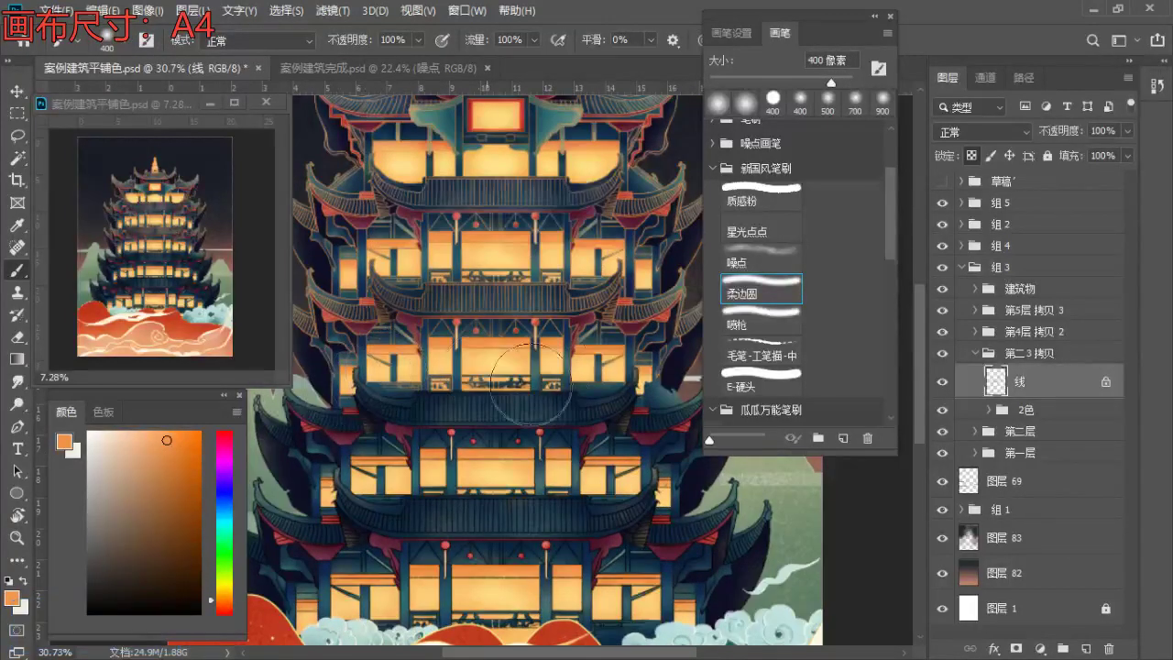
pyautogui.press('z')
pyautogui.moveTo(649, 380); pyautogui.dragTo(564, 364)
pyautogui.press('b')
pyautogui.press('s')
pyautogui.press('space')
pyautogui.press('s')
pyautogui.press('z')
pyautogui.moveTo(458, 363); pyautogui.dragTo(403, 364)
pyautogui.press('b')
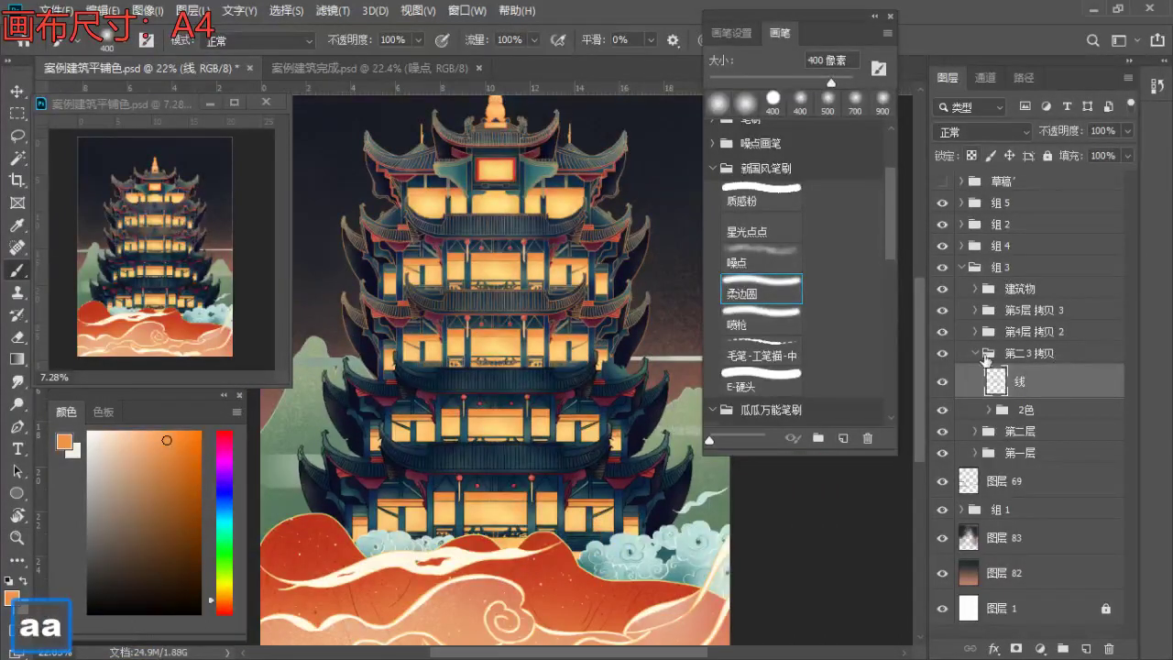
# - Collapse the 第二3 拷贝 group, expand 第4层 拷贝 2, and select its line-art layer 线
pyautogui.click(989, 358)
pyautogui.click(975, 357)
pyautogui.click(975, 331)
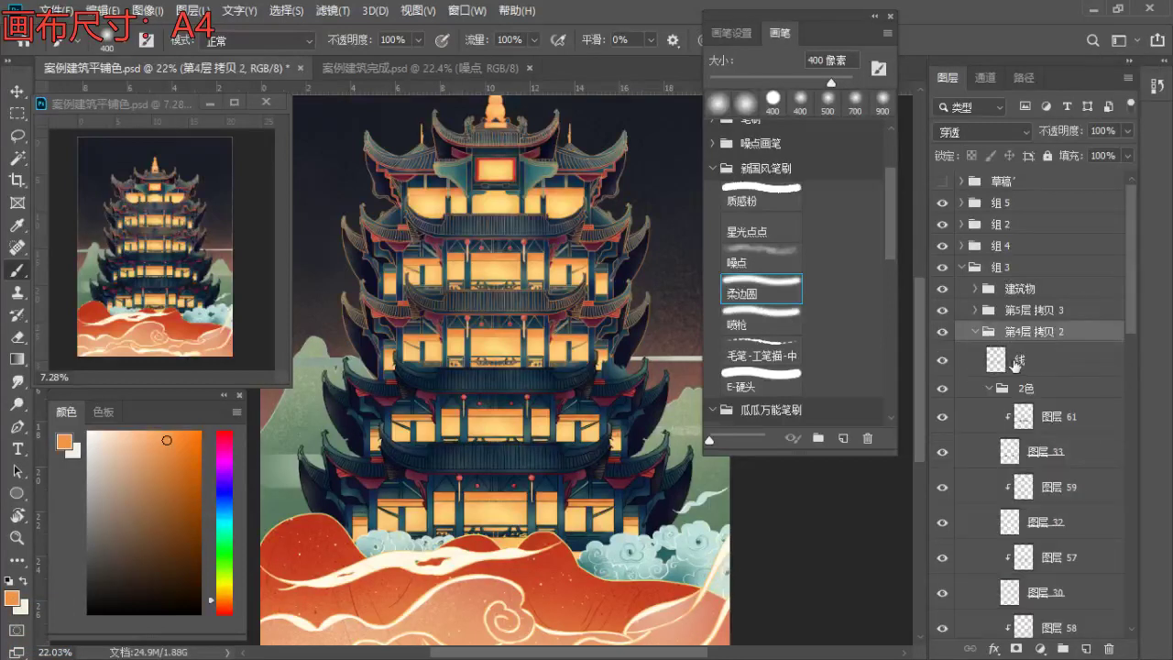
pyautogui.click(1027, 357)
# - Enlarge the brush to 1000 px and paint the fourth tier's side-eave line art orange
pyautogui.press(']')
pyautogui.press(']')
pyautogui.press(']')
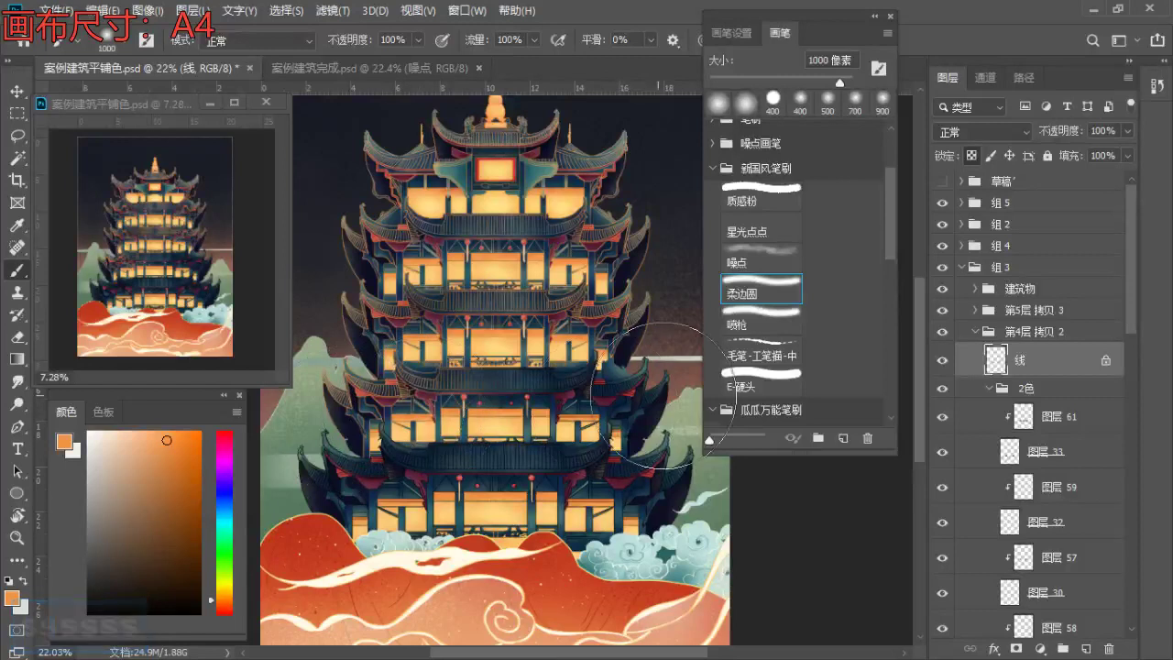
# - Reduce the brush to 600 px and recolour the fourth tier's central roof and storey line art orange
pyautogui.press('[')
pyautogui.press('[')
pyautogui.press('[')
pyautogui.press('a')
pyautogui.press('z')
pyautogui.moveTo(566, 392); pyautogui.dragTo(542, 398)
pyautogui.press('space')
pyautogui.press('b')
pyautogui.press('s')
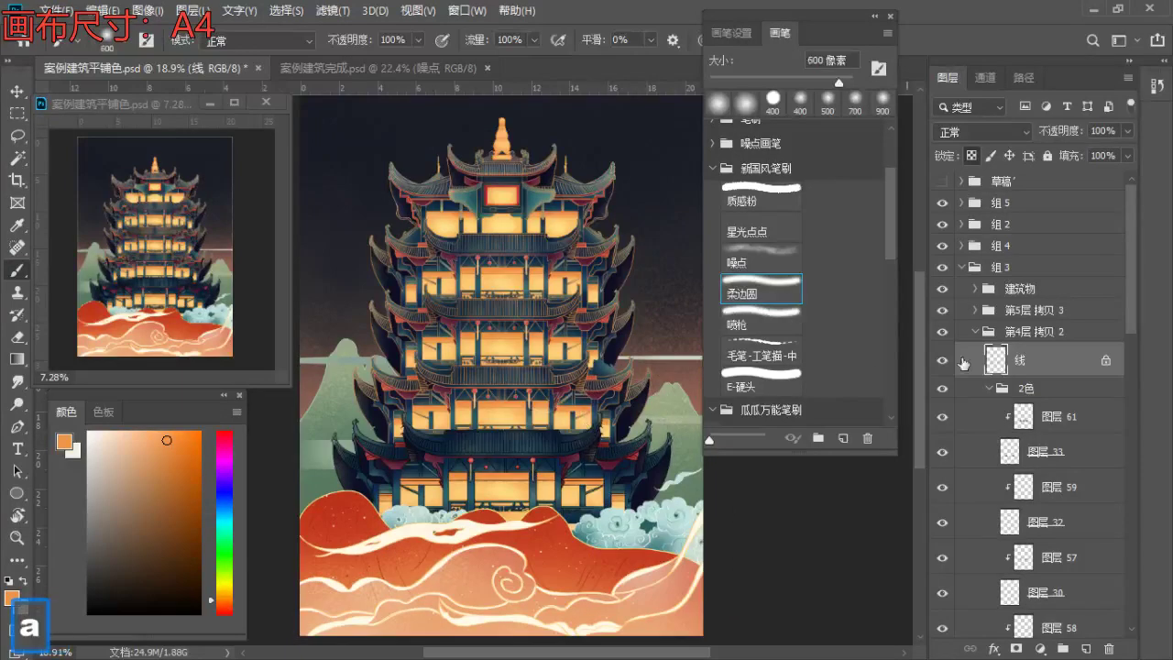
# - Collapse the 第4层 拷贝 2 group, expand 第5层 拷贝 3, and select its line-art layer 线
pyautogui.click(975, 332)
pyautogui.click(990, 311)
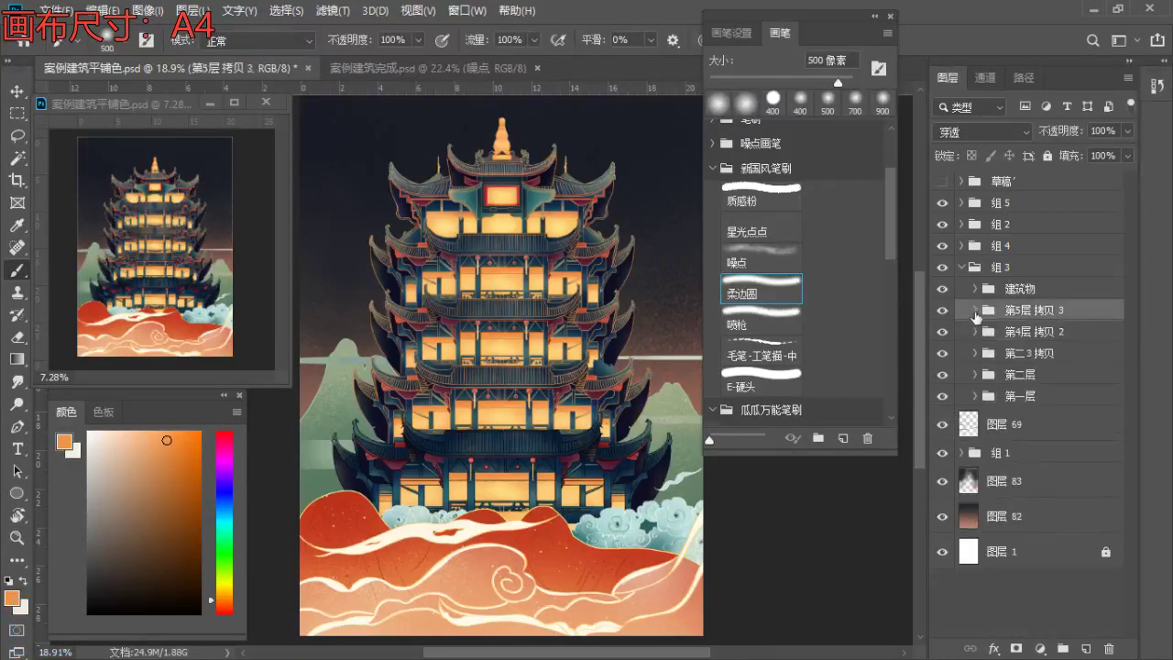
pyautogui.click(976, 311)
pyautogui.click(1018, 338)
# - Enlarge the brush to 900 px and paint the bottom tier's roof and storey line art orange
pyautogui.press(']')
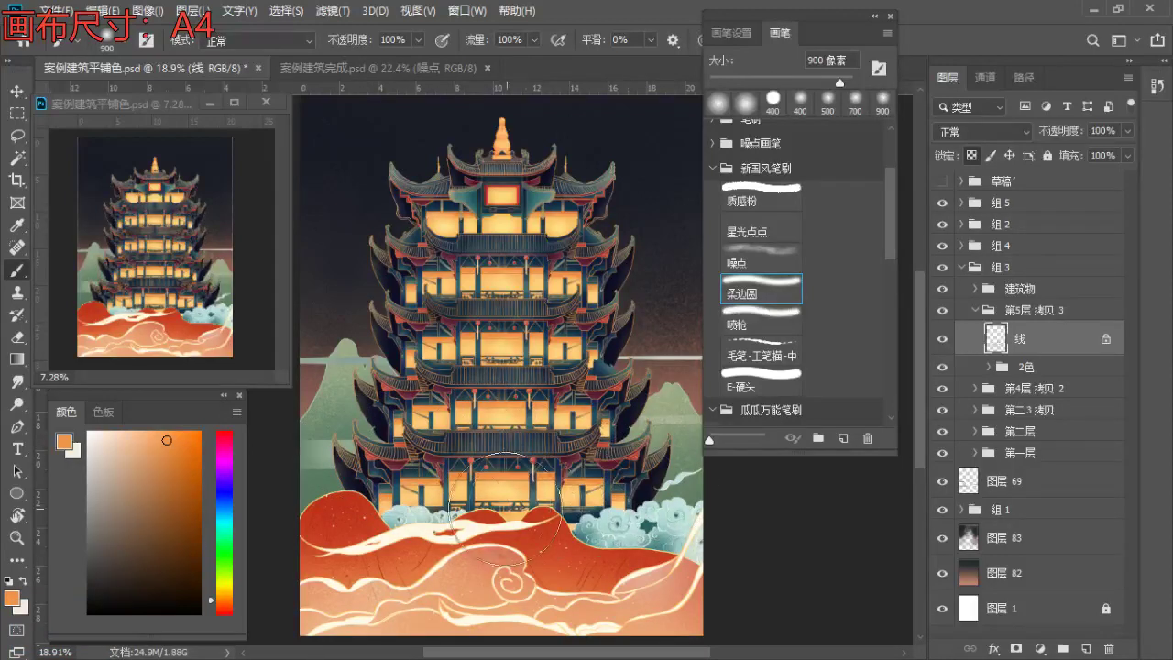
pyautogui.press('z')
pyautogui.click(492, 412)
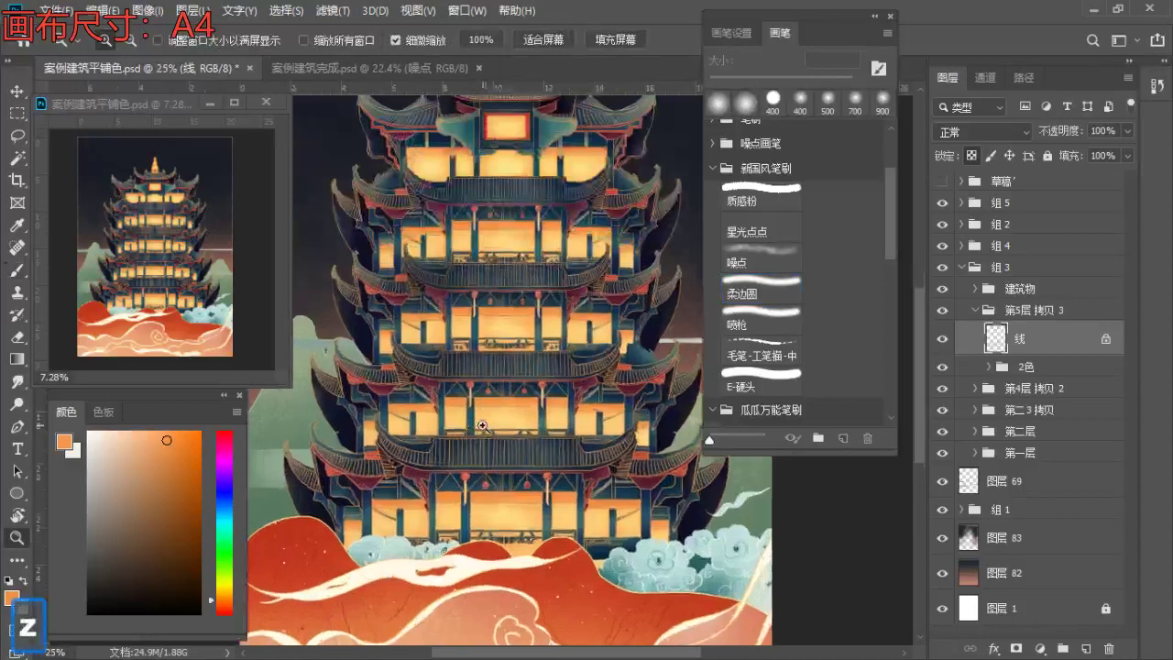
pyautogui.moveTo(483, 427); pyautogui.dragTo(449, 424)
pyautogui.moveTo(495, 462); pyautogui.dragTo(484, 439)
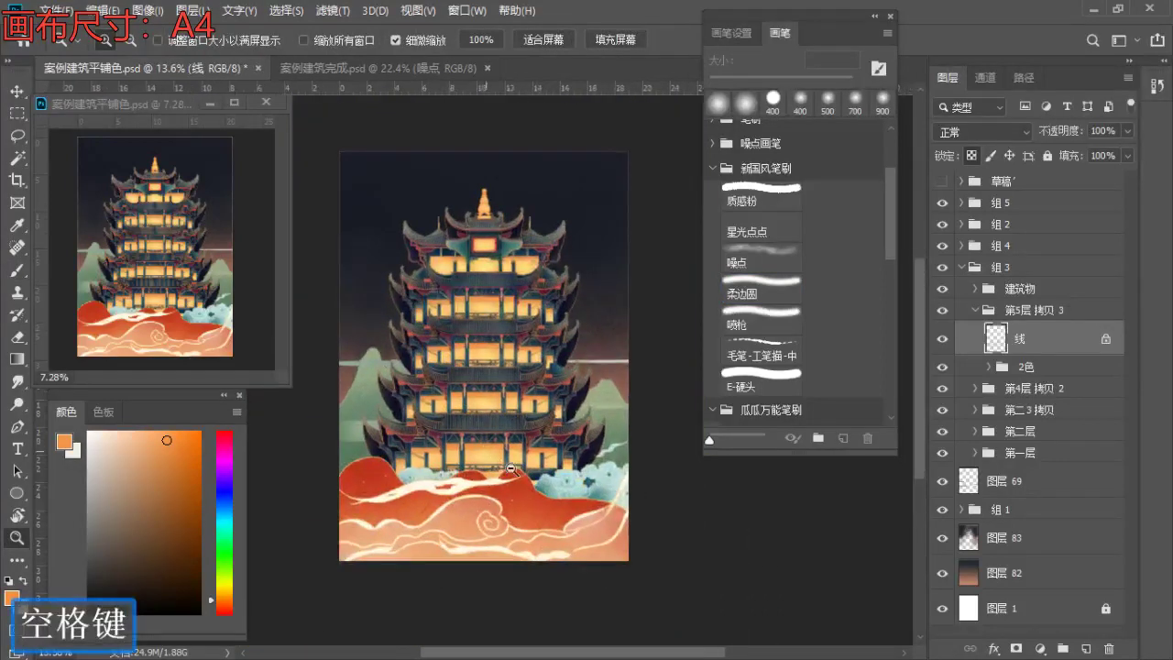
# - Touch up the bottom tier's outer eave line art in orange with the brush reduced to 600 px
pyautogui.press('b')
pyautogui.press('z')
pyautogui.doubleClick(403, 446)
pyautogui.press('b')
pyautogui.press('z')
pyautogui.moveTo(401, 459); pyautogui.dragTo(340, 463)
pyautogui.press('b')
pyautogui.press('s')
pyautogui.moveTo(442, 482); pyautogui.dragTo(427, 515)
pyautogui.press('b')
pyautogui.press('[')
pyautogui.press('[')
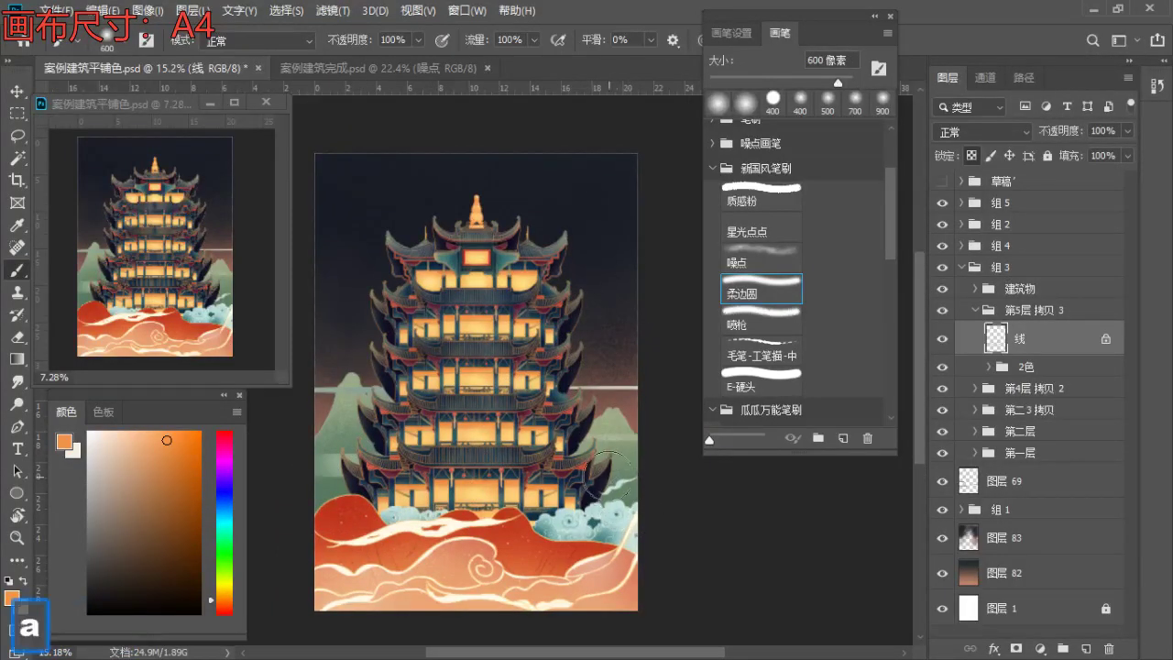
# - Collapse the 第5层 拷贝 3 and 组 3 groups, and create a new layer above 组 5
pyautogui.click(983, 313)
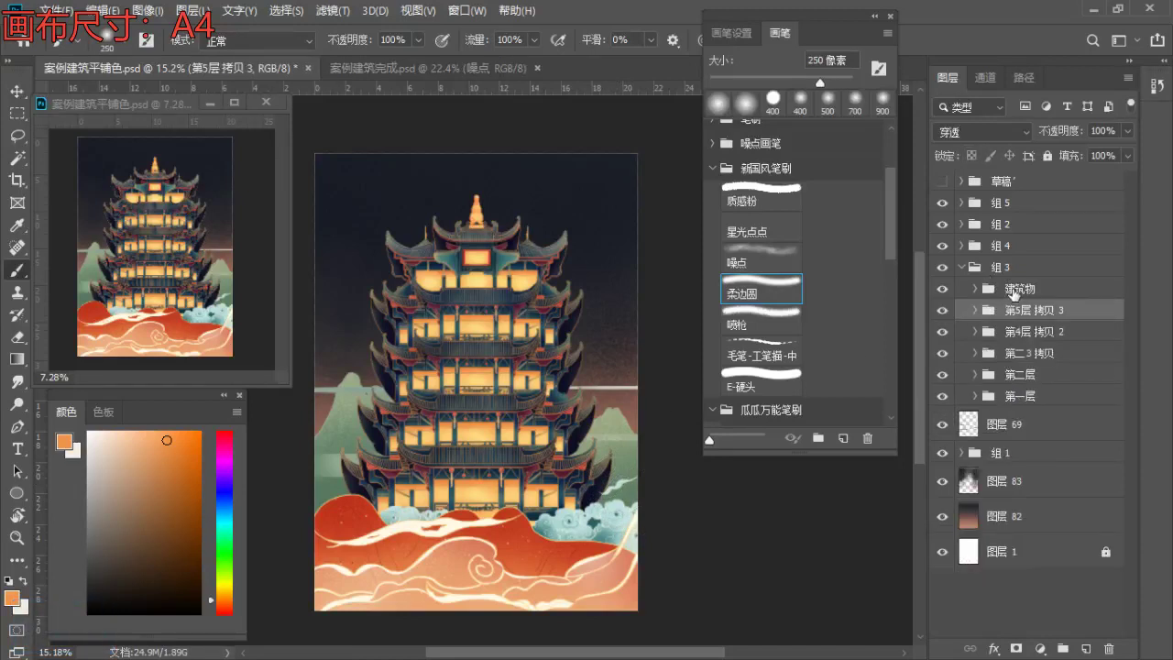
pyautogui.click(1012, 291)
pyautogui.click(961, 268)
pyautogui.click(1019, 203)
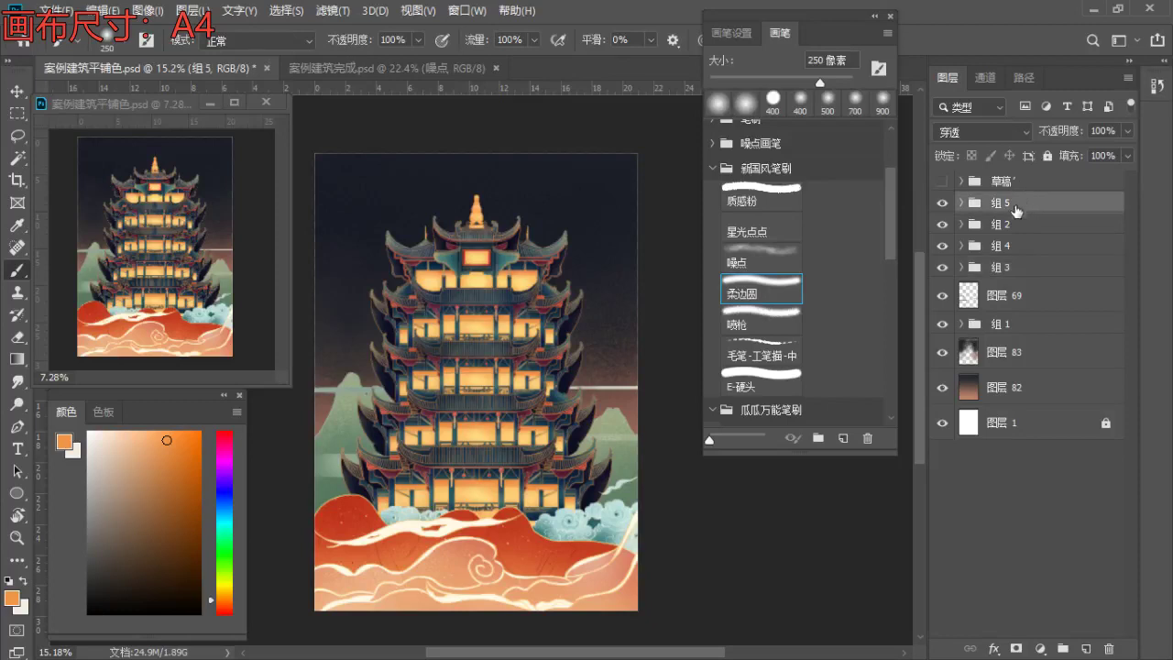
pyautogui.click(1086, 649)
# - Choose the 噪点 brush at 250 px and add orange grain to the tower's lower right eaves on the new layer
pyautogui.press('z')
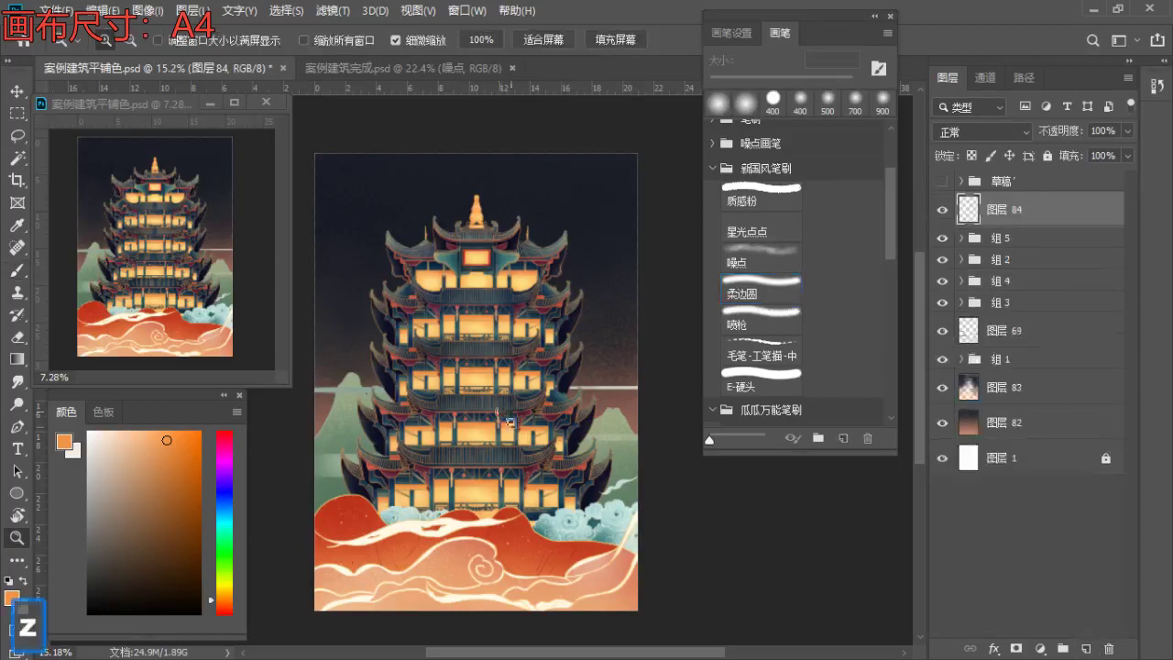
pyautogui.moveTo(512, 426); pyautogui.dragTo(561, 412)
pyautogui.press('b')
pyautogui.click(787, 251)
pyautogui.press('space')
pyautogui.moveTo(664, 508); pyautogui.dragTo(759, 403)
pyautogui.press('z')
pyautogui.press('space')
pyautogui.moveTo(607, 401); pyautogui.dragTo(563, 356)
pyautogui.press('b')
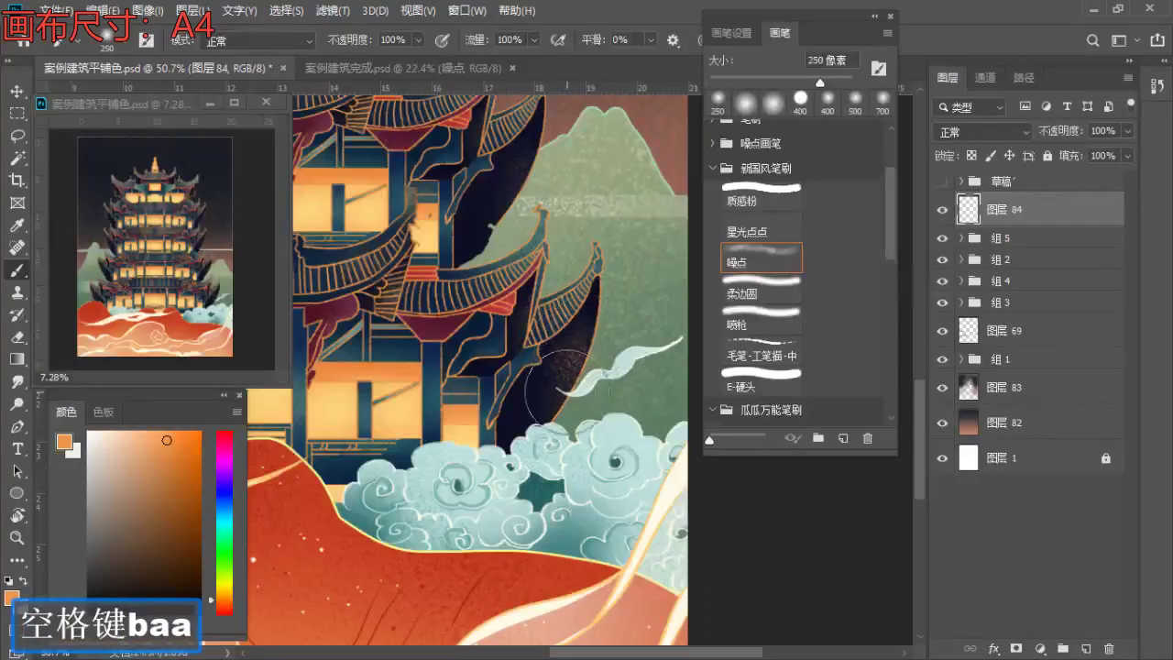
# - Continue adding orange grain around the windows and eaves on the tower's lower left side
pyautogui.press('z')
pyautogui.moveTo(570, 400); pyautogui.dragTo(456, 385)
pyautogui.press('space')
pyautogui.moveTo(316, 394)
pyautogui.mouseDown()
pyautogui.moveTo(386, 412)
pyautogui.moveTo(367, 381)
pyautogui.mouseUp()
pyautogui.press('b')
pyautogui.press('space')
pyautogui.moveTo(430, 280)
pyautogui.mouseDown()
pyautogui.moveTo(434, 390)
pyautogui.moveTo(357, 394)
pyautogui.mouseUp()
pyautogui.press('s')
pyautogui.press('z')
pyautogui.press('space')
pyautogui.moveTo(550, 381); pyautogui.dragTo(422, 394)
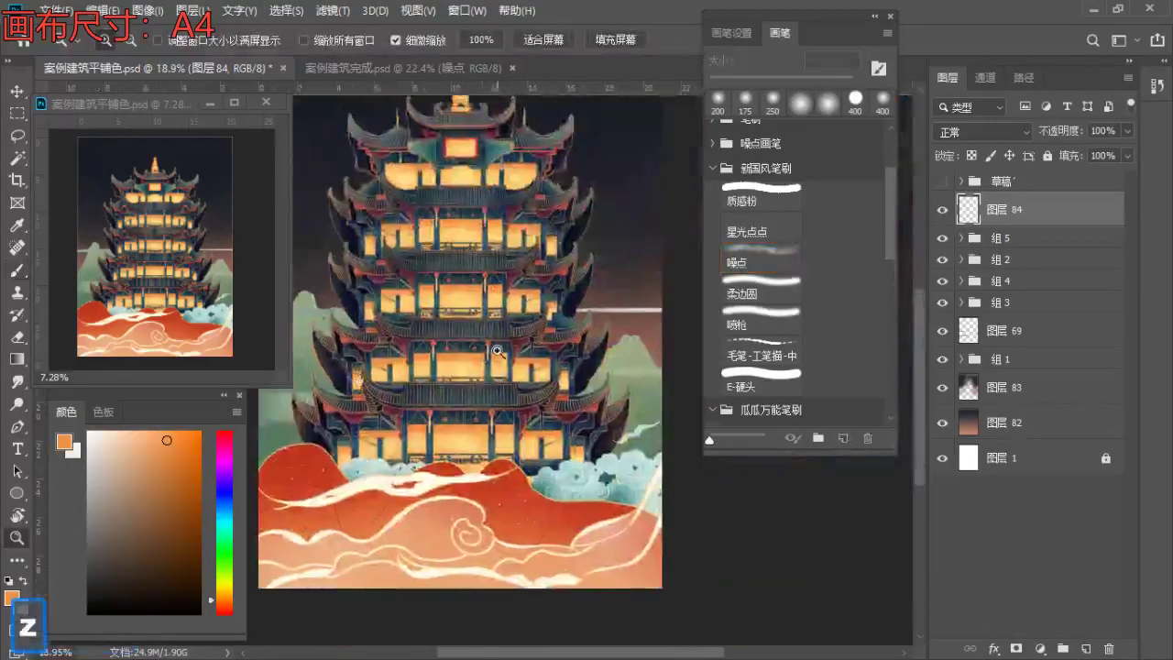
pyautogui.press('z')
pyautogui.moveTo(591, 400); pyautogui.dragTo(627, 401)
pyautogui.press('b')
pyautogui.press('s')
pyautogui.press('space')
pyautogui.moveTo(569, 172)
pyautogui.mouseDown()
pyautogui.moveTo(606, 303)
pyautogui.moveTo(631, 330)
pyautogui.mouseUp()
pyautogui.press('[')
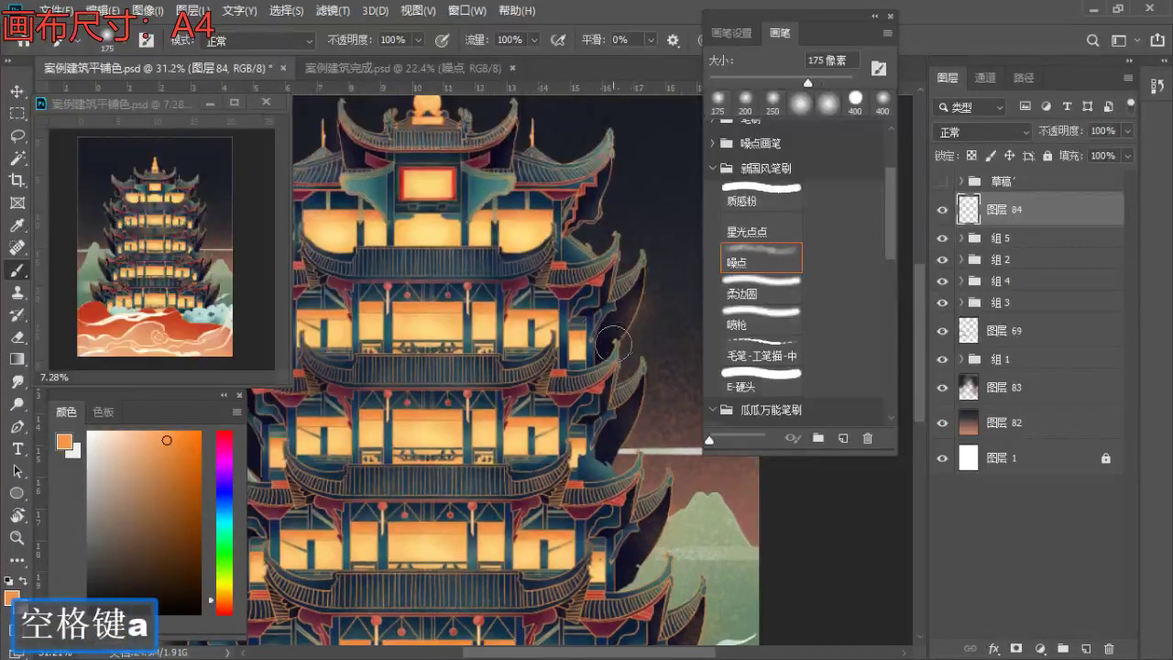
pyautogui.press('space')
pyautogui.moveTo(550, 333); pyautogui.dragTo(608, 364)
pyautogui.hotkey('ctrl', 'z')
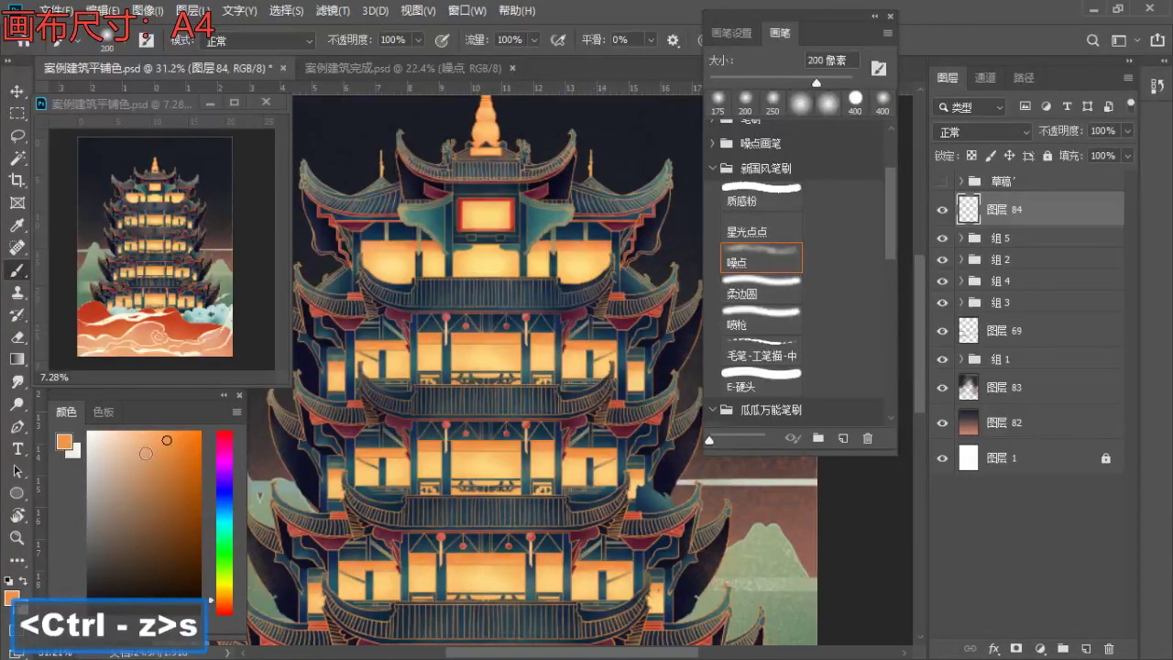
# - Pick a mint green and add grain around the tower's upper right eaves with the brush at 250 px
pyautogui.press('s')
pyautogui.click(141, 433)
pyautogui.moveTo(223, 592); pyautogui.dragTo(227, 555)
pyautogui.moveTo(671, 333); pyautogui.dragTo(583, 315)
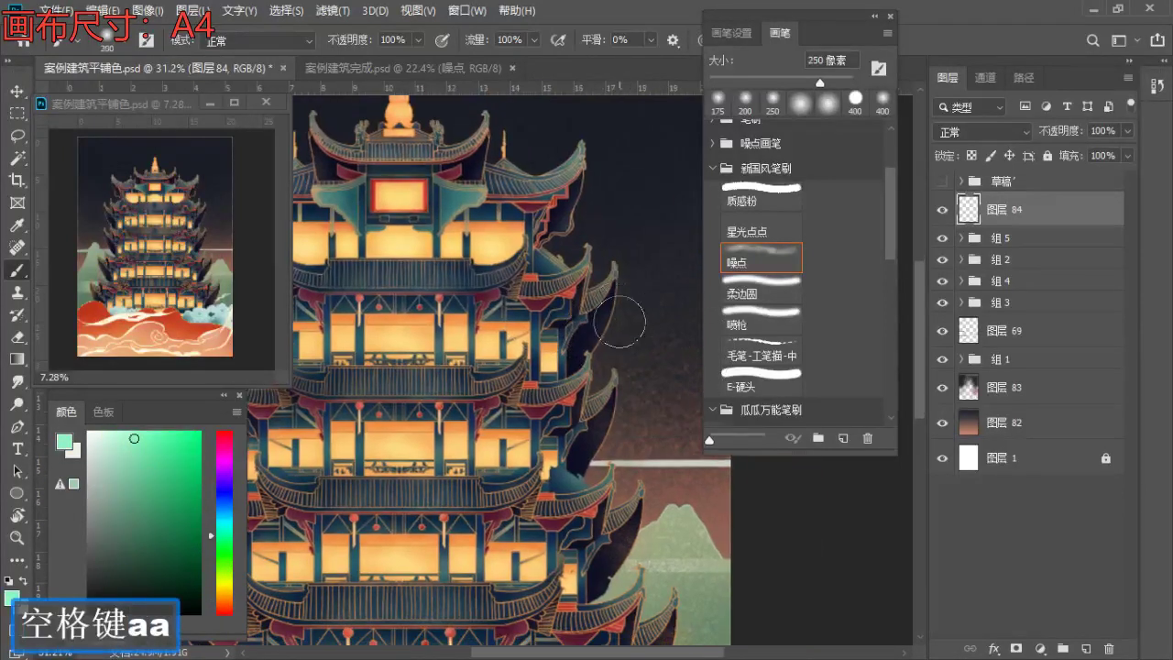
pyautogui.hotkey('ctrl', 'z')
pyautogui.moveTo(599, 258)
pyautogui.mouseDown()
pyautogui.moveTo(631, 303)
pyautogui.moveTo(665, 313)
pyautogui.mouseUp()
# - Add mint green grain around the upper left eaves, trying the brush at 400 px and reducing it to 300 px
pyautogui.press('s')
pyautogui.moveTo(515, 246)
pyautogui.mouseDown()
pyautogui.moveTo(629, 264)
pyautogui.moveTo(617, 264)
pyautogui.mouseUp()
pyautogui.press('s')
pyautogui.press('s')
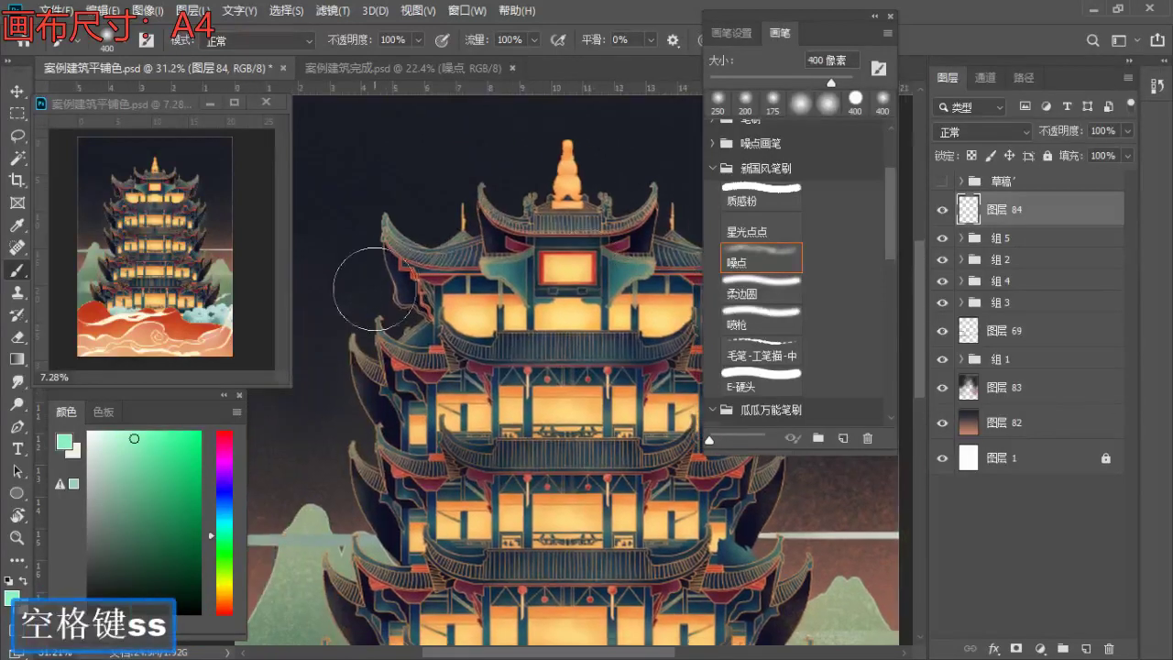
pyautogui.hotkey('ctrl', 'z')
pyautogui.press('[')
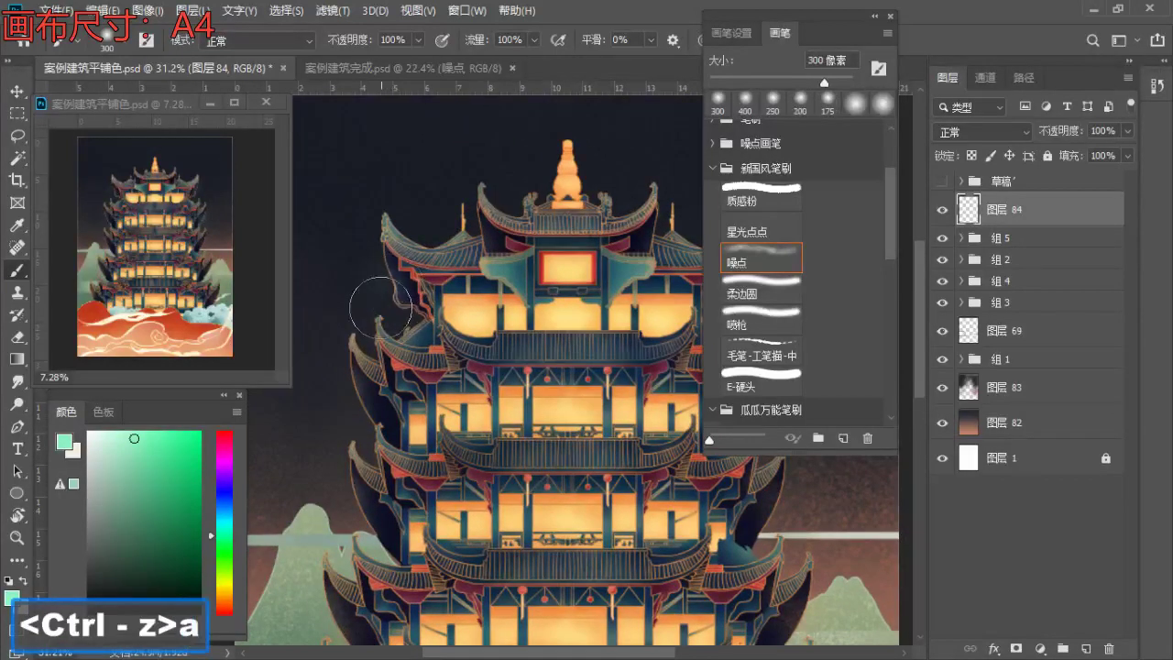
# - Add mint green grain to the top tier's roof and brackets with the brush at 200 px
pyautogui.press('z')
pyautogui.moveTo(453, 325); pyautogui.dragTo(400, 311)
pyautogui.moveTo(487, 330)
pyautogui.mouseDown()
pyautogui.moveTo(444, 238)
pyautogui.moveTo(549, 325)
pyautogui.moveTo(507, 332)
pyautogui.moveTo(526, 321)
pyautogui.mouseUp()
pyautogui.press('[')
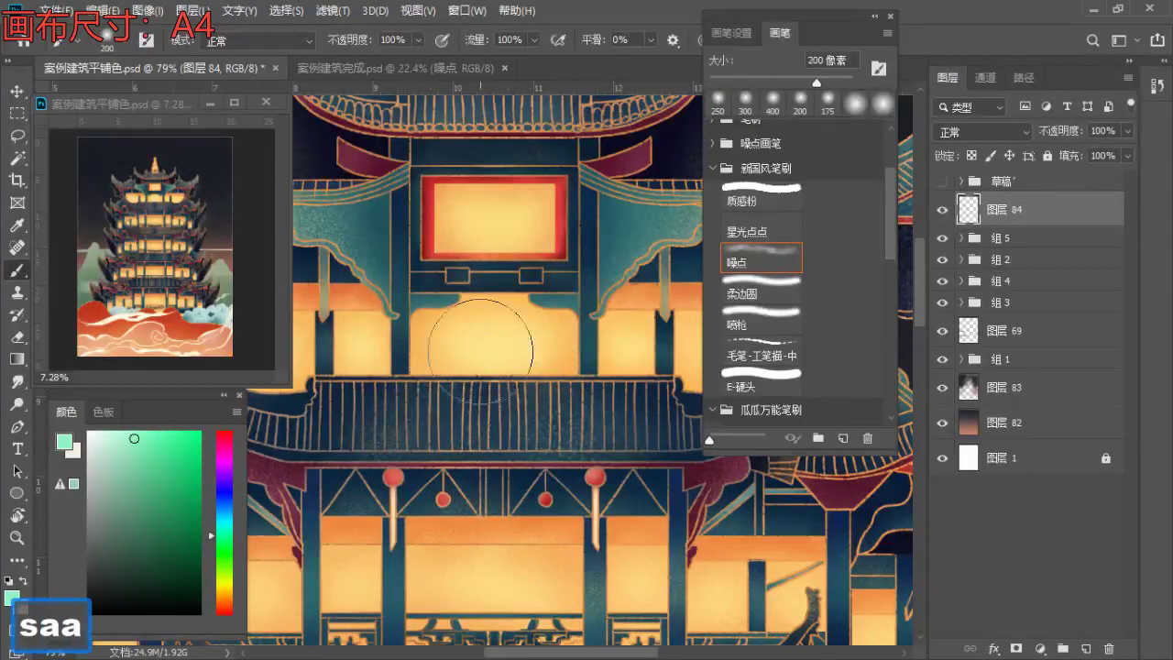
pyautogui.keyDown('alt'); pyautogui.click(362, 259); pyautogui.keyUp('alt')
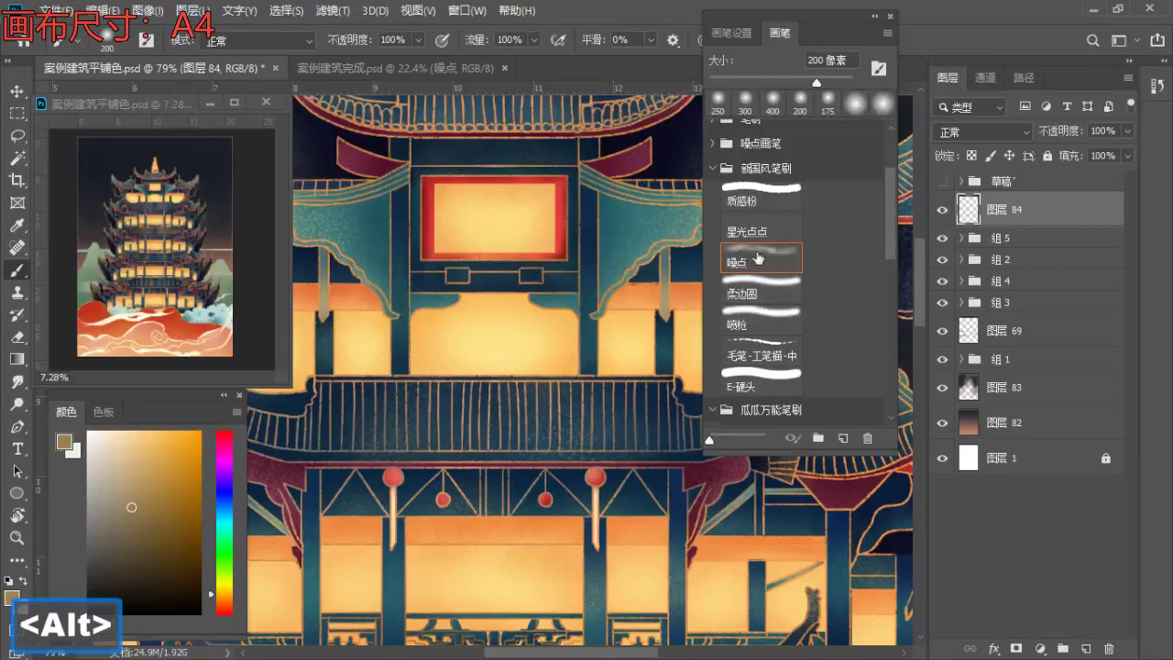
pyautogui.click(758, 231)
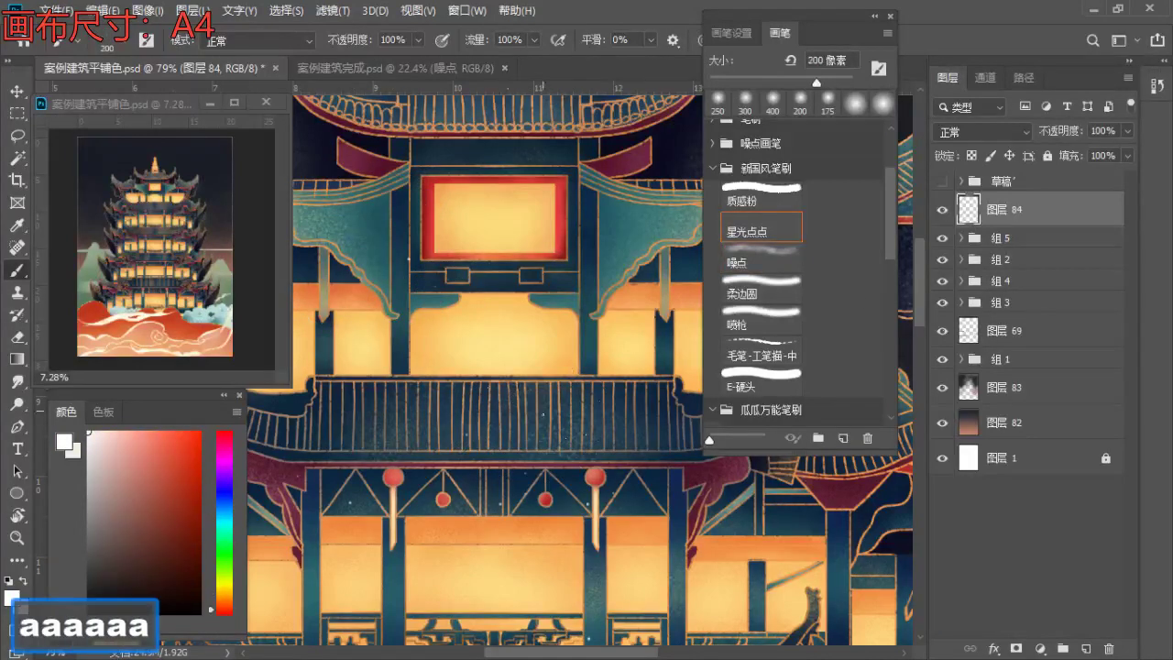
pyautogui.hotkey('ctrl', 'z')
pyautogui.press('[')
pyautogui.press('[')
pyautogui.press('[')
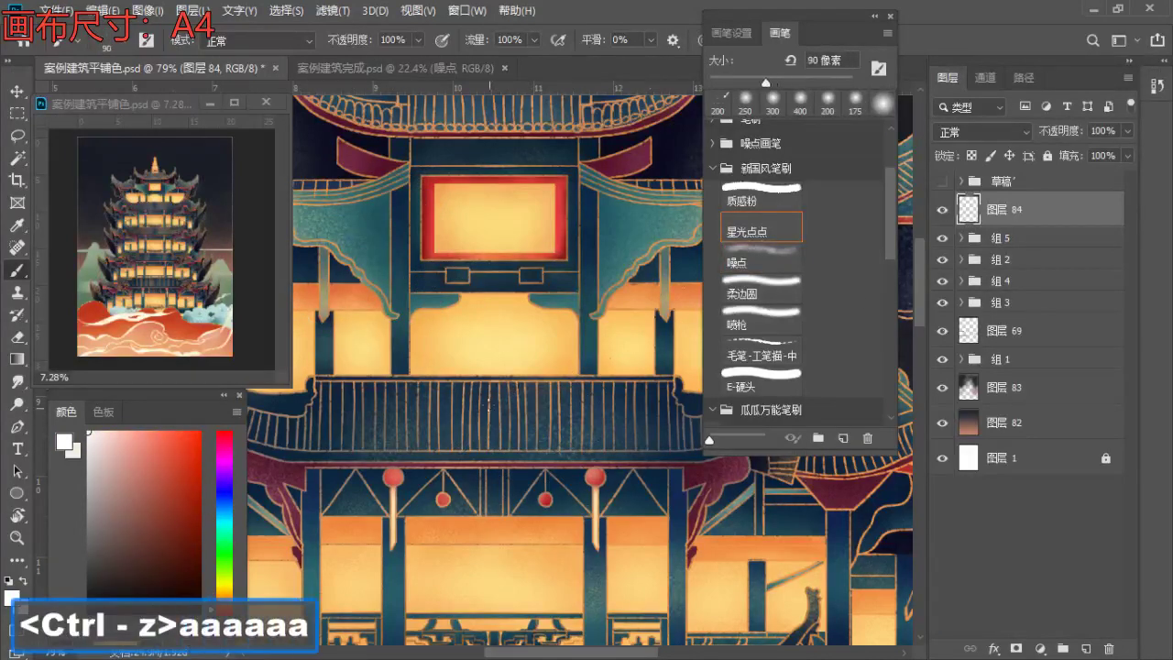
pyautogui.keyDown('alt'); pyautogui.click(641, 285); pyautogui.keyUp('alt')
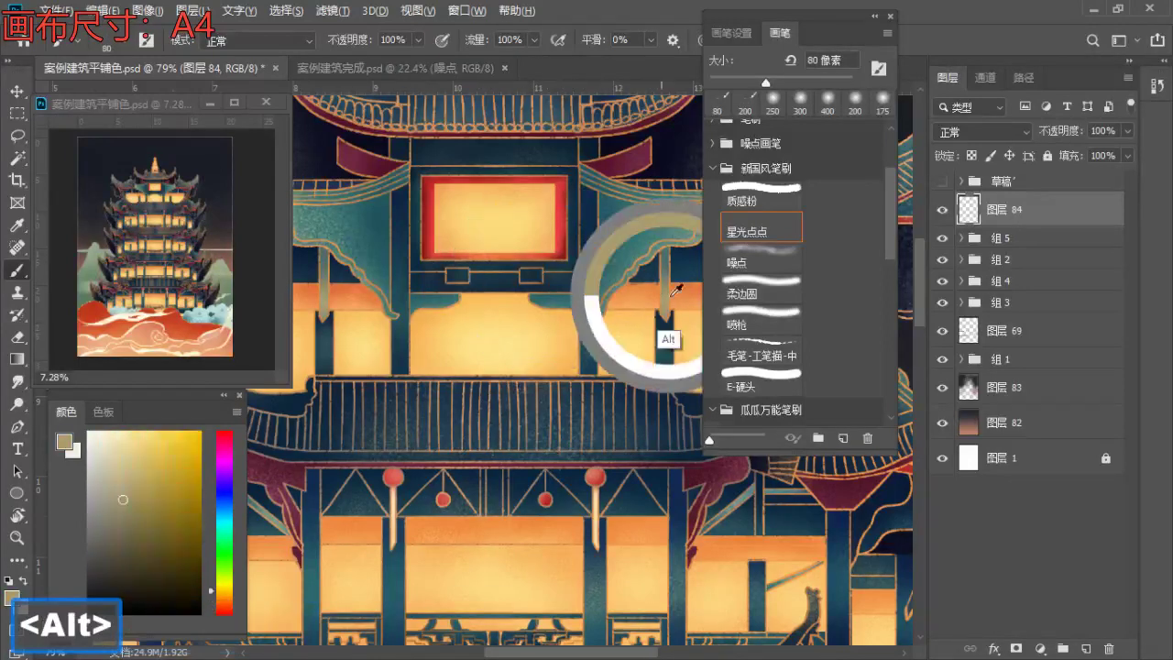
# - Pick a bright orange and work grain into the roof below the top tier's windows using the 噪点 brush at 250 px
pyautogui.click(181, 431)
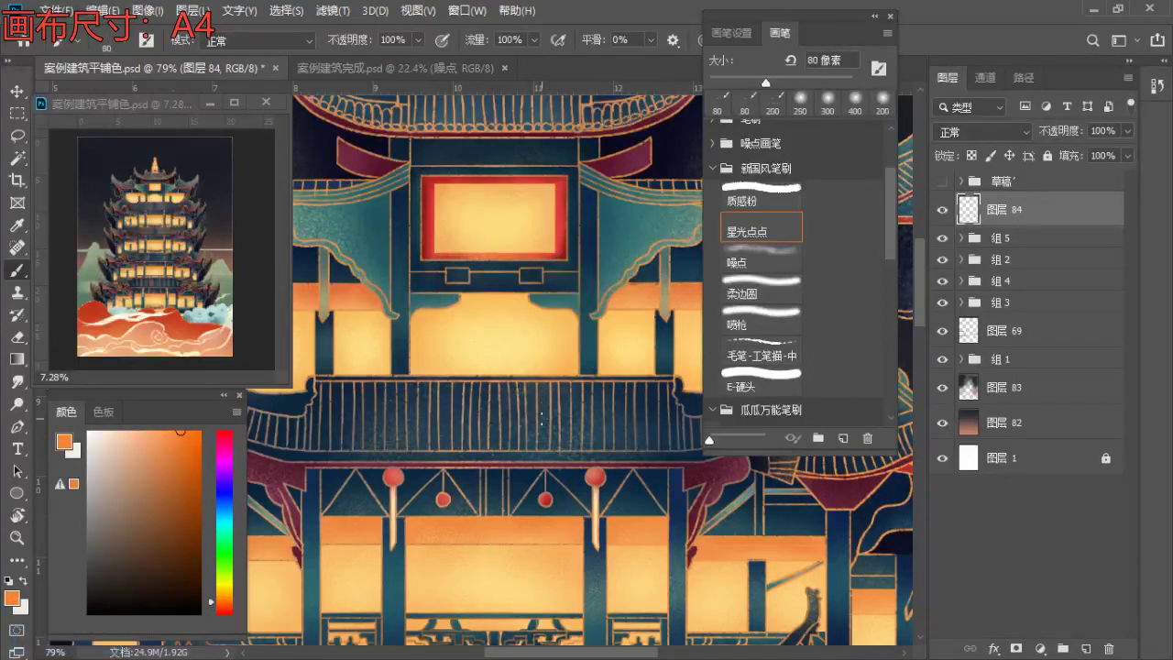
pyautogui.press('z')
pyautogui.moveTo(521, 351)
pyautogui.mouseDown()
pyautogui.moveTo(597, 422)
pyautogui.moveTo(628, 418)
pyautogui.mouseUp()
pyautogui.press('b')
pyautogui.click(750, 267)
pyautogui.press('a')
pyautogui.press('a')
pyautogui.moveTo(538, 412); pyautogui.dragTo(567, 414)
pyautogui.hotkey('ctrl', 'z')
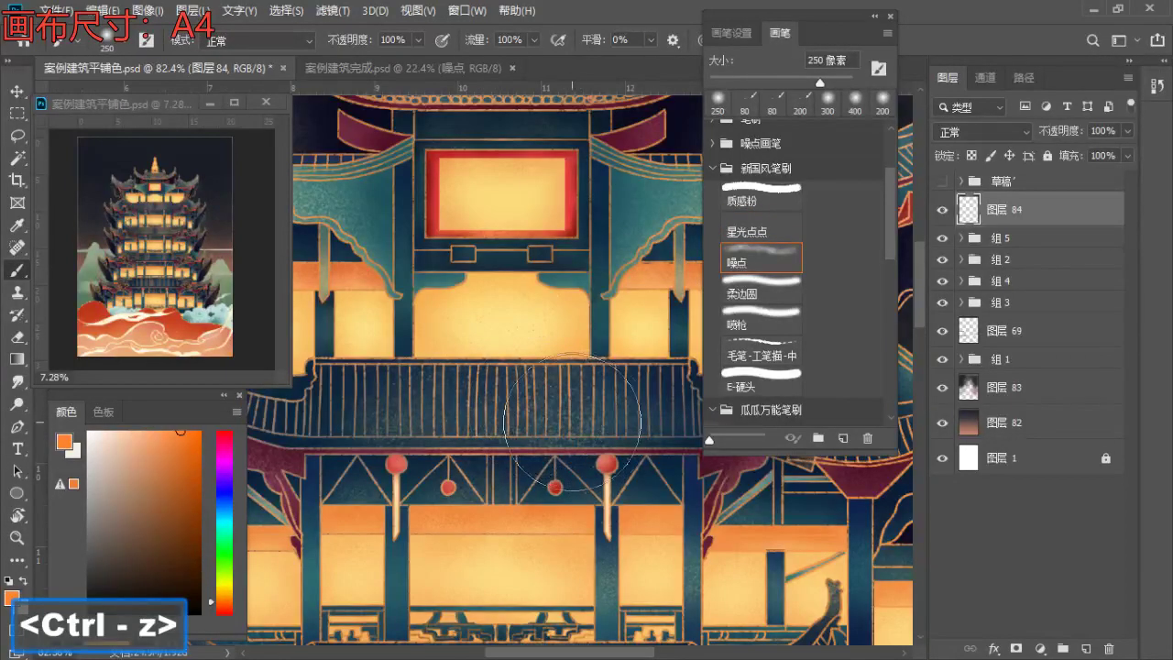
pyautogui.hotkey('ctrl', 'z')
# - Add orange grain to the middle of the roofs on the tiers below
pyautogui.press('z')
pyautogui.moveTo(550, 370); pyautogui.dragTo(451, 374)
pyautogui.moveTo(543, 499)
pyautogui.mouseDown()
pyautogui.moveTo(581, 519)
pyautogui.moveTo(566, 539)
pyautogui.moveTo(556, 519)
pyautogui.mouseUp()
pyautogui.press('b')
pyautogui.press('z')
pyautogui.press('b')
pyautogui.press('z')
pyautogui.moveTo(533, 451); pyautogui.dragTo(492, 370)
pyautogui.press('space')
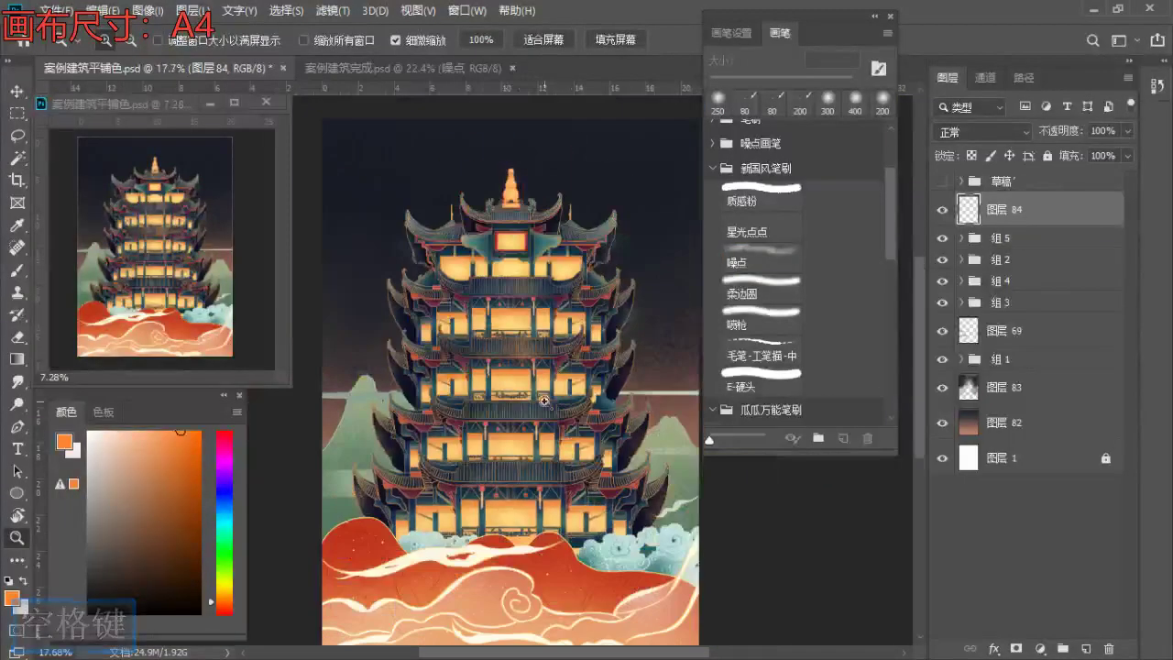
# - Examine the grain on the tower's roofs both close up and across the whole illustration
pyautogui.moveTo(524, 307); pyautogui.dragTo(547, 333)
pyautogui.press('space')
pyautogui.moveTo(550, 418); pyautogui.dragTo(480, 370)
pyautogui.press('space')
pyautogui.moveTo(503, 305)
pyautogui.mouseDown()
pyautogui.moveTo(519, 358)
pyautogui.moveTo(480, 347)
pyautogui.moveTo(511, 322)
pyautogui.moveTo(538, 352)
pyautogui.mouseUp()
pyautogui.press('b')
pyautogui.press('space')
pyautogui.moveTo(627, 349)
pyautogui.mouseDown()
pyautogui.moveTo(570, 349)
pyautogui.moveTo(522, 320)
pyautogui.moveTo(468, 327)
pyautogui.mouseUp()
pyautogui.press('z')
pyautogui.press('space')
pyautogui.moveTo(504, 375); pyautogui.dragTo(488, 338)
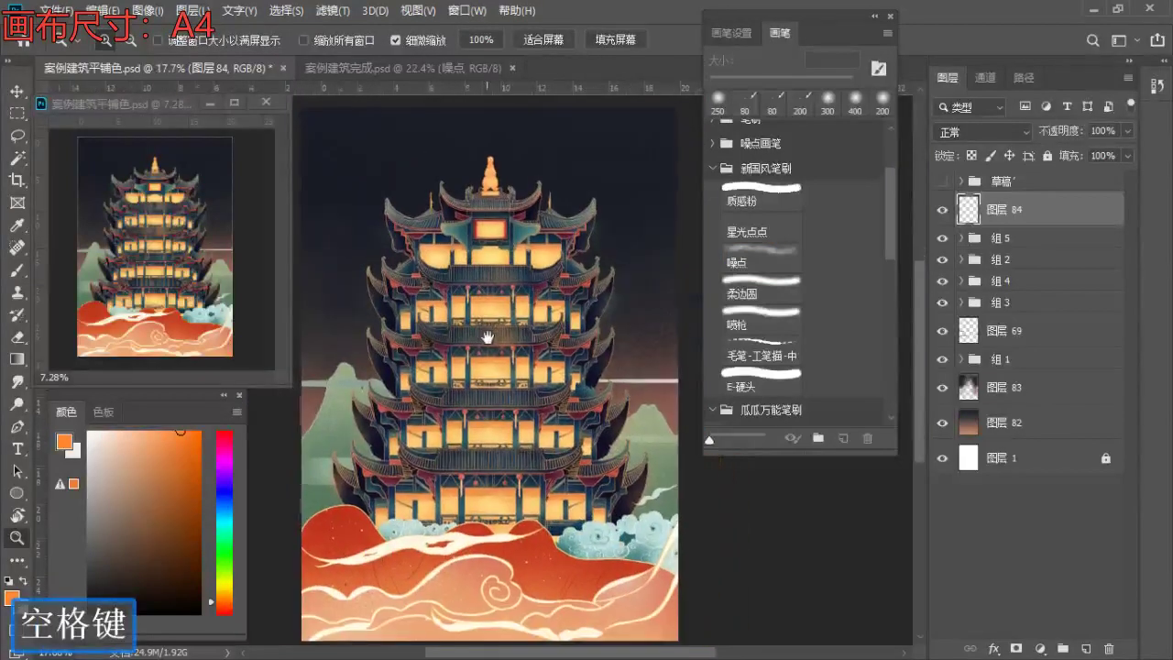
# - Inspect the top tier's windows, bracket and roof up close and at a wider view
pyautogui.moveTo(521, 289); pyautogui.dragTo(524, 311)
pyautogui.moveTo(410, 287); pyautogui.dragTo(432, 287)
pyautogui.moveTo(513, 262); pyautogui.dragTo(609, 262)
pyautogui.press('space')
pyautogui.moveTo(416, 340); pyautogui.dragTo(587, 321)
pyautogui.press('b')
pyautogui.press('a')
pyautogui.press('a')
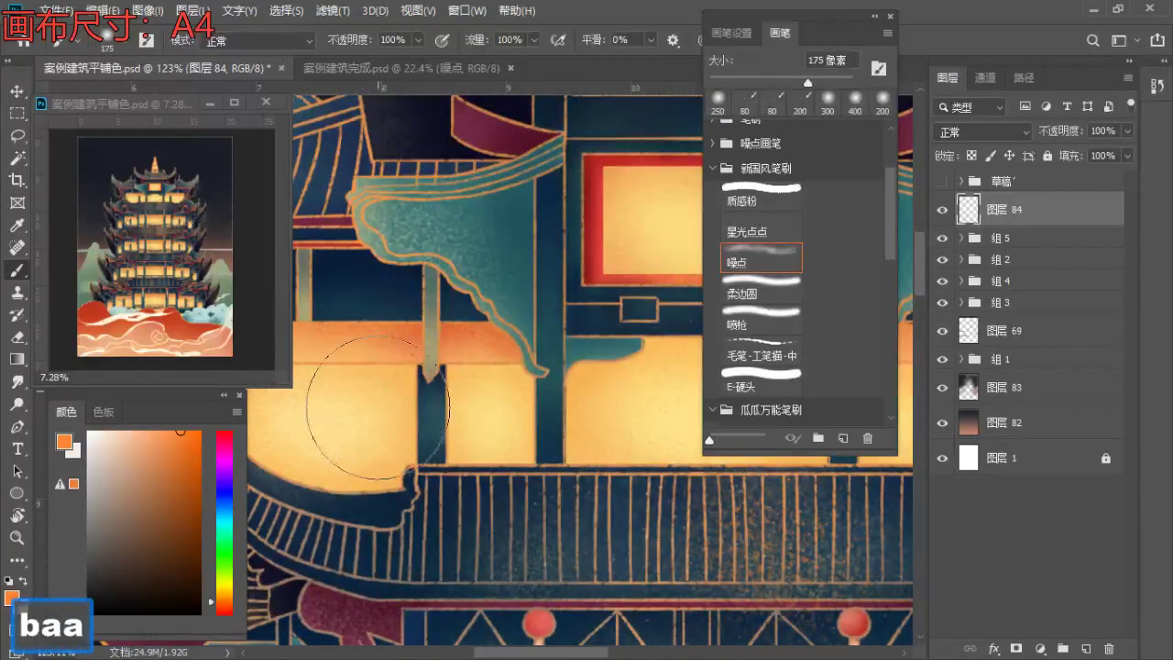
pyautogui.press('z')
pyautogui.moveTo(438, 326); pyautogui.dragTo(408, 331)
pyautogui.moveTo(507, 304); pyautogui.dragTo(453, 302)
pyautogui.moveTo(504, 330); pyautogui.dragTo(519, 351)
pyautogui.press('b')
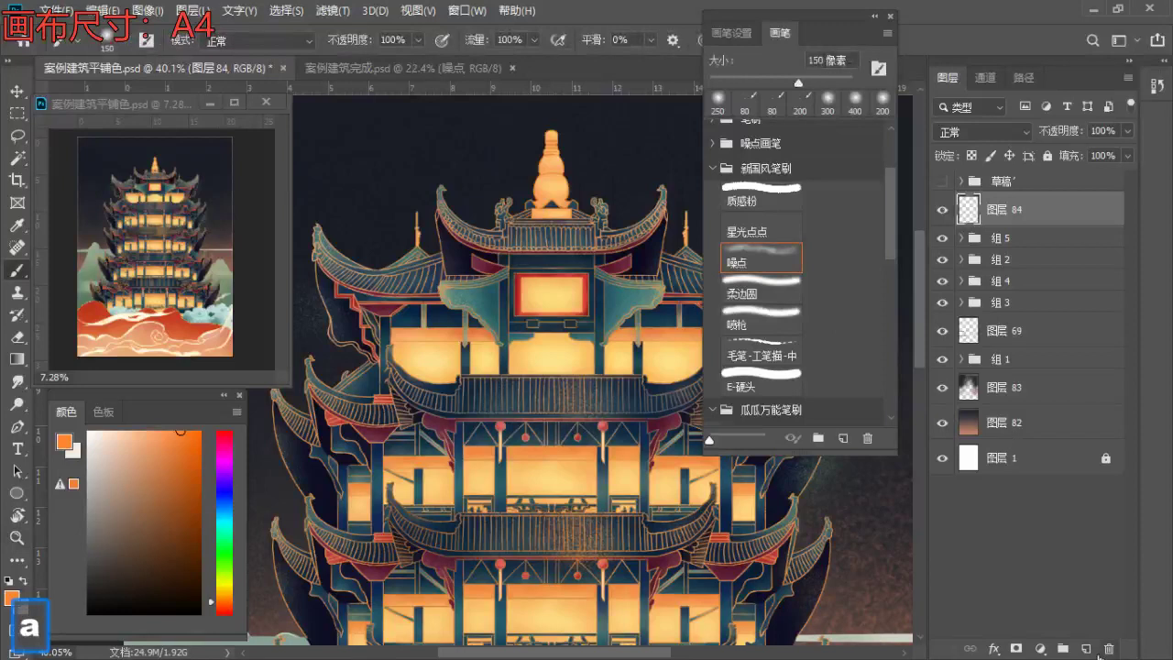
# - Create a new layer above 图层 84 and sample a dark teal from the top tier
pyautogui.click(1086, 649)
pyautogui.press('space')
pyautogui.press('z')
pyautogui.moveTo(462, 372)
pyautogui.mouseDown()
pyautogui.moveTo(421, 361)
pyautogui.moveTo(491, 336)
pyautogui.mouseUp()
pyautogui.press('b')
pyautogui.keyDown('alt'); pyautogui.click(474, 367); pyautogui.keyUp('alt')
# - Draw a straight teal line along the upper edge of the top tier's leftmost window using the E-硬头 brush at 6 px
pyautogui.press('z')
pyautogui.moveTo(367, 363)
pyautogui.mouseDown()
pyautogui.moveTo(379, 389)
pyautogui.moveTo(409, 381)
pyautogui.moveTo(372, 370)
pyautogui.moveTo(545, 395)
pyautogui.mouseUp()
pyautogui.press('b')
pyautogui.press('a')
pyautogui.press('a')
pyautogui.press('a')
pyautogui.press('a')
pyautogui.press('a')
pyautogui.press('space')
pyautogui.press('z')
pyautogui.press('a')
pyautogui.press('a')
pyautogui.press('b')
pyautogui.press('a')
pyautogui.press('a')
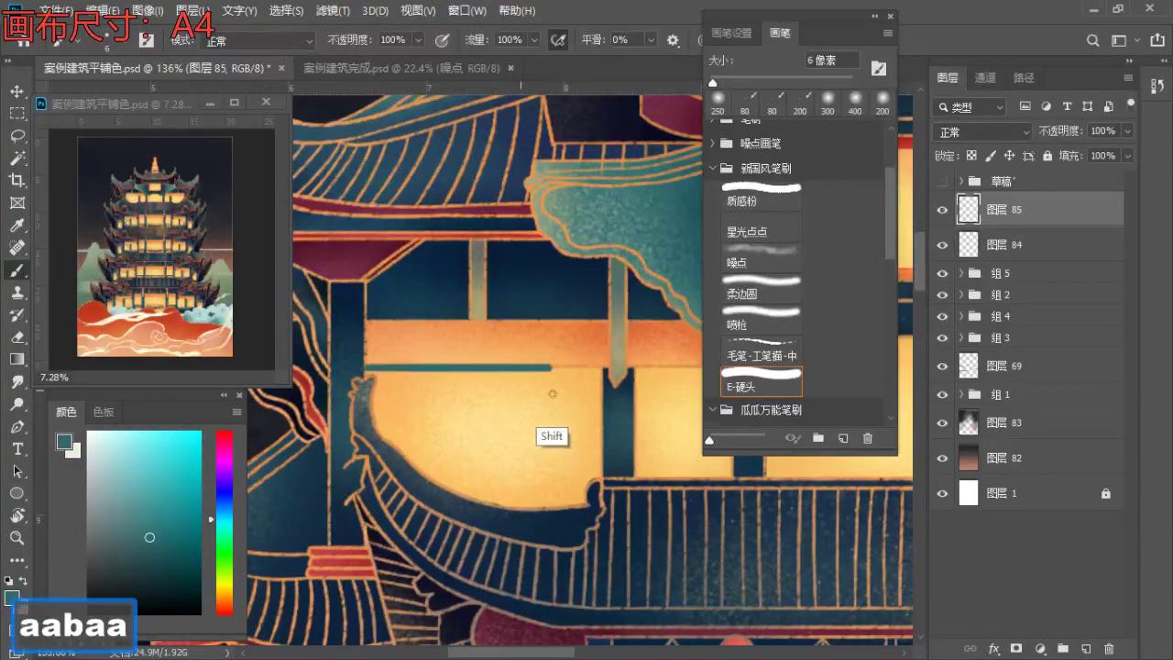
# - Continue the straight teal line across the top tier's remaining windows, redoing the misplaced strokes
pyautogui.moveTo(641, 330); pyautogui.dragTo(419, 306)
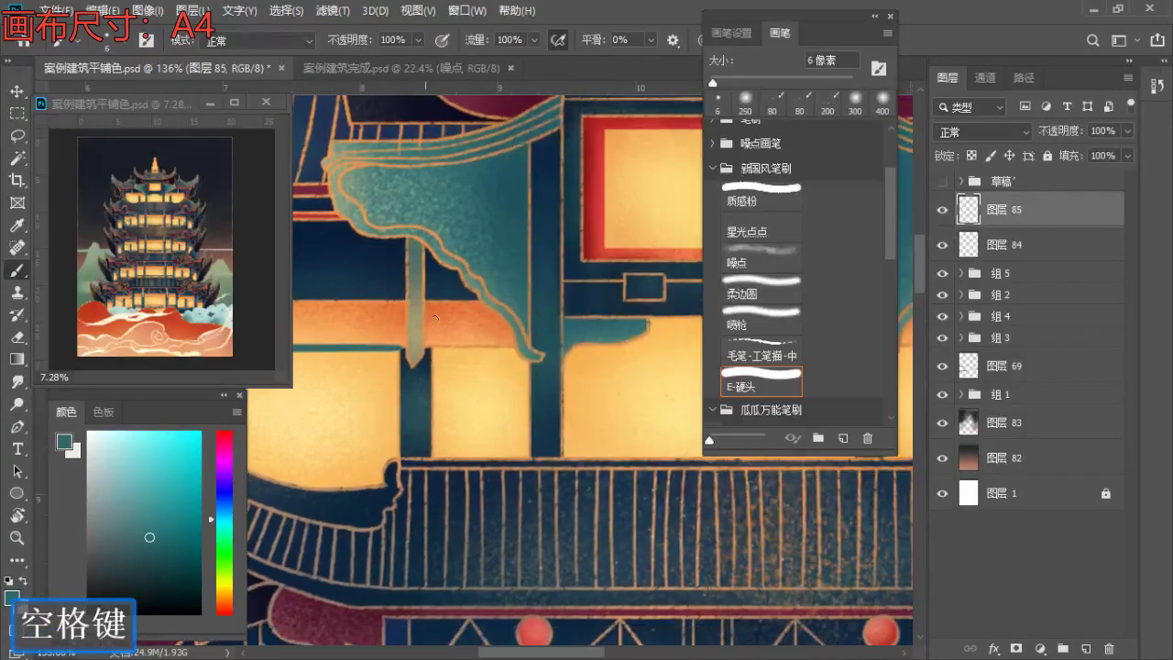
pyautogui.hotkey('ctrl', 'z')
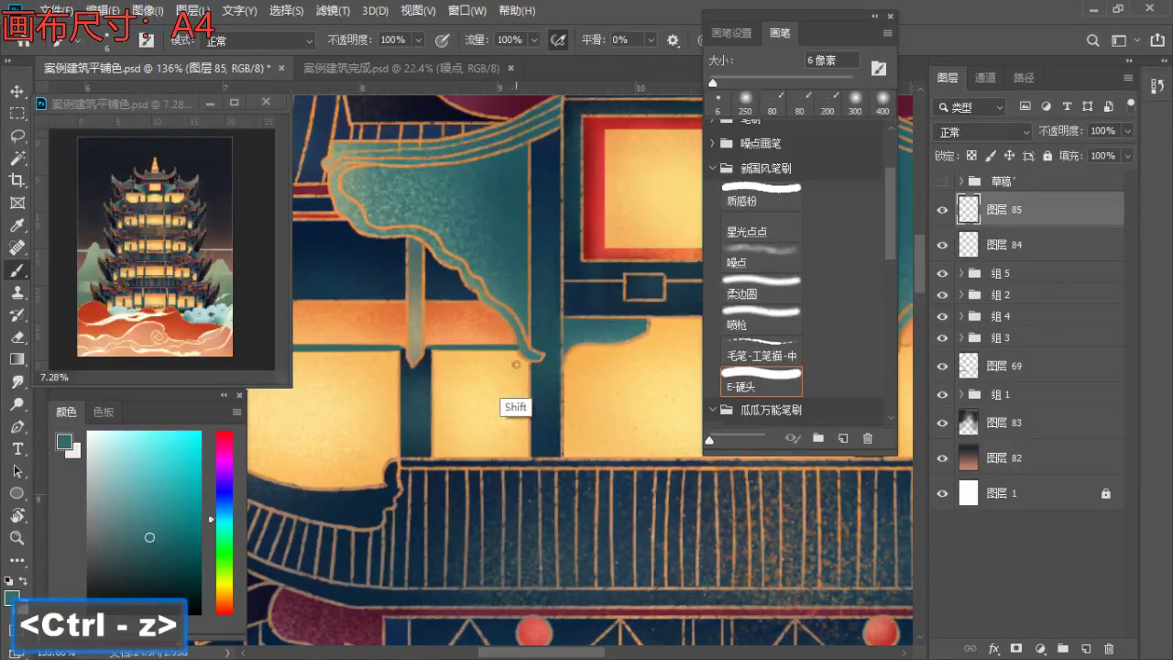
pyautogui.moveTo(562, 371)
pyautogui.mouseDown()
pyautogui.moveTo(354, 372)
pyautogui.moveTo(365, 357)
pyautogui.moveTo(581, 410)
pyautogui.mouseUp()
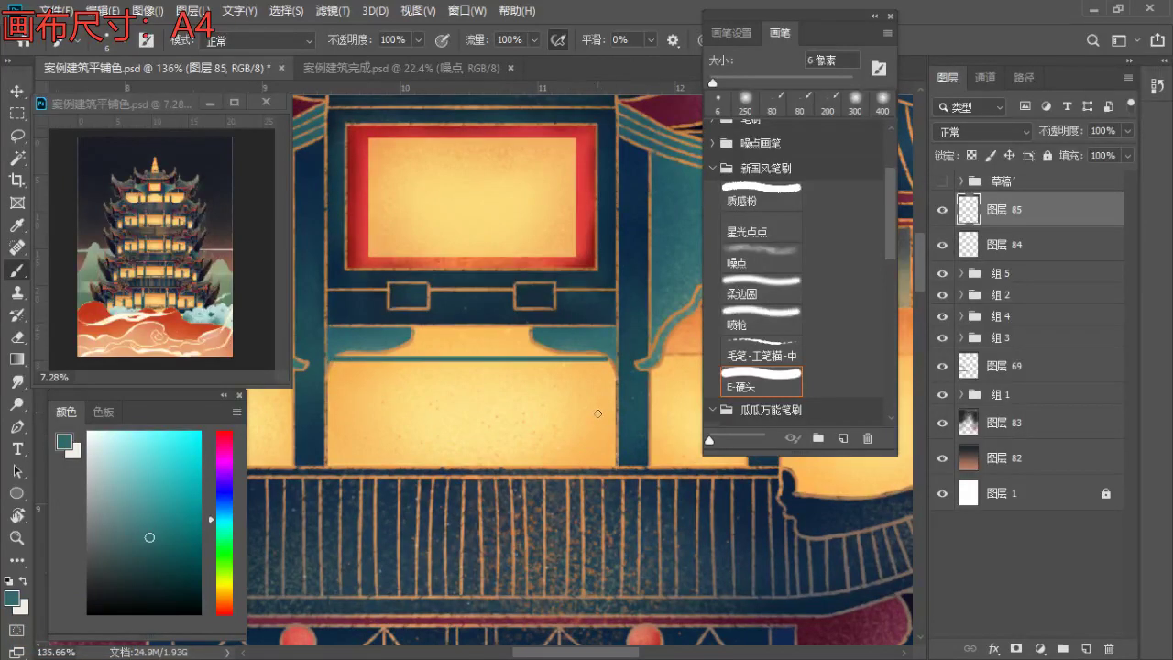
pyautogui.hotkey('ctrl', 'z')
pyautogui.moveTo(620, 367); pyautogui.dragTo(339, 333)
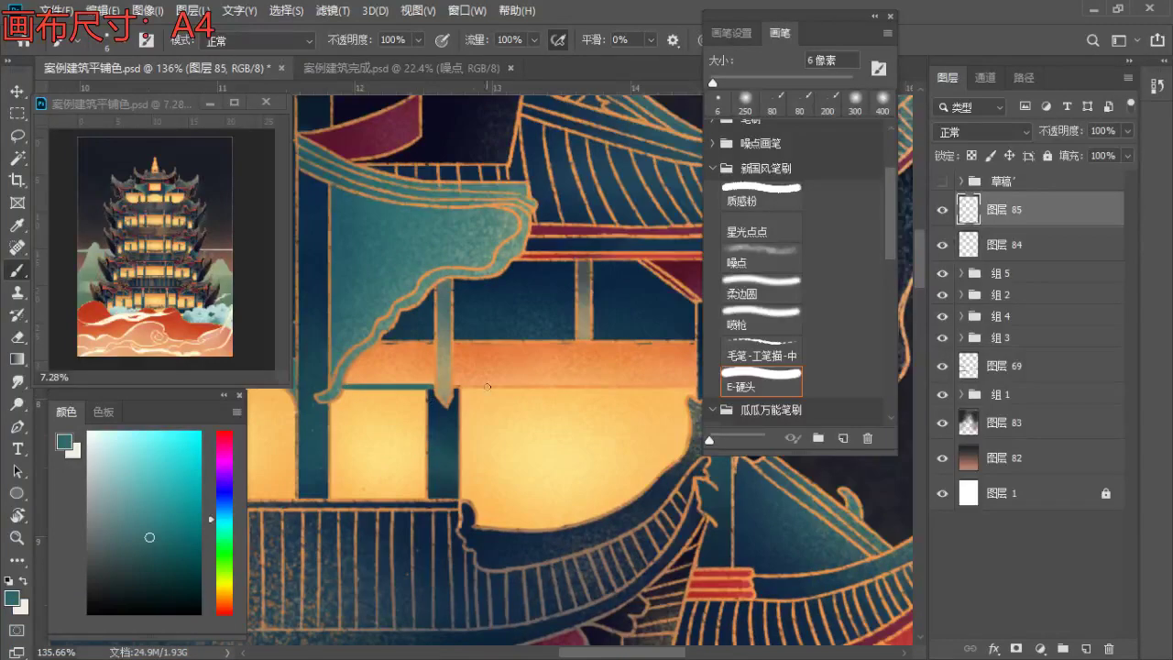
pyautogui.hotkey('ctrl', 'z')
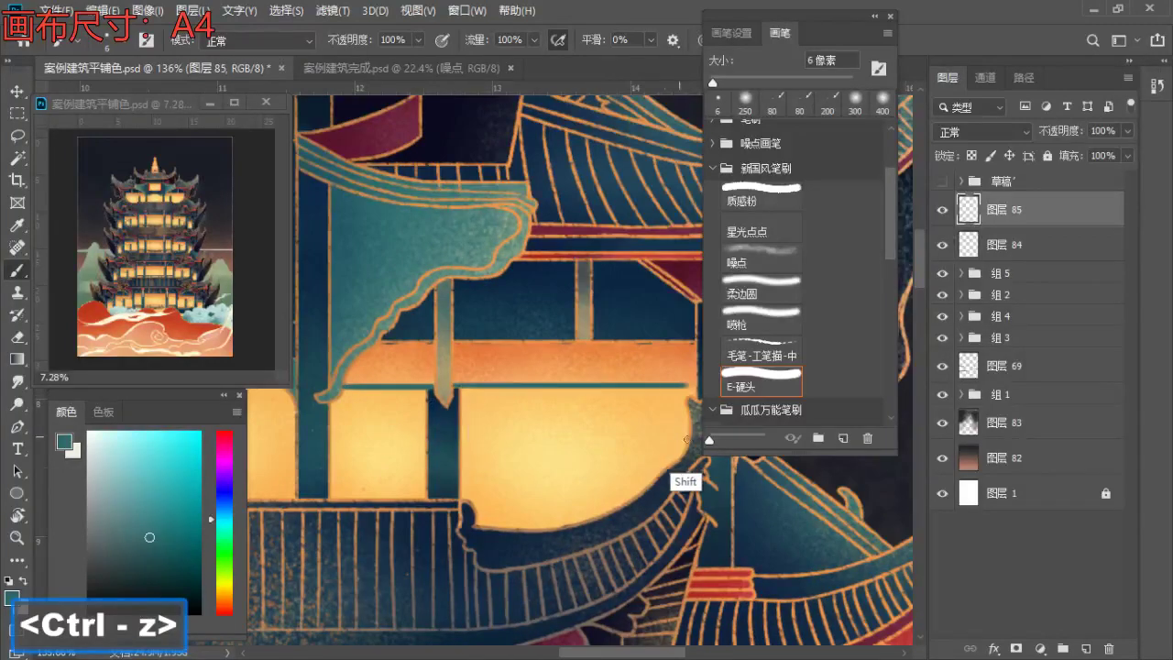
# - Compare the top tier with and without the teal lines by hiding and showing 图层 85
pyautogui.press('z')
pyautogui.moveTo(601, 384)
pyautogui.mouseDown()
pyautogui.moveTo(489, 408)
pyautogui.moveTo(458, 353)
pyautogui.mouseUp()
pyautogui.press('b')
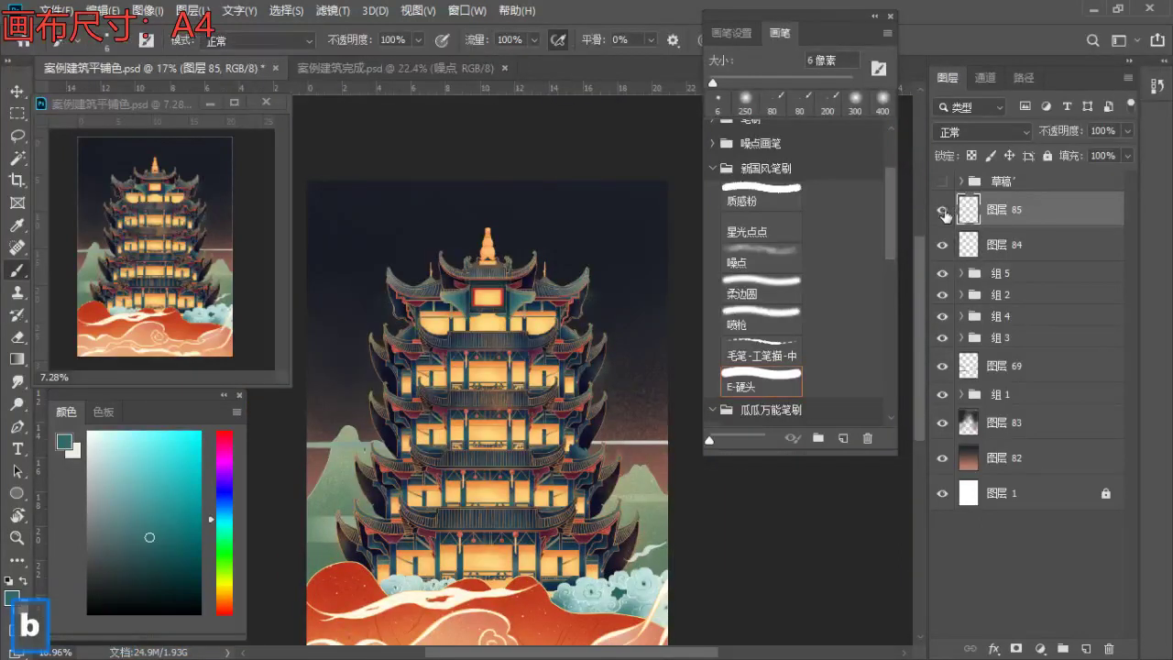
pyautogui.press('z')
pyautogui.moveTo(539, 323); pyautogui.dragTo(663, 283)
pyautogui.press('space')
pyautogui.click(950, 212)
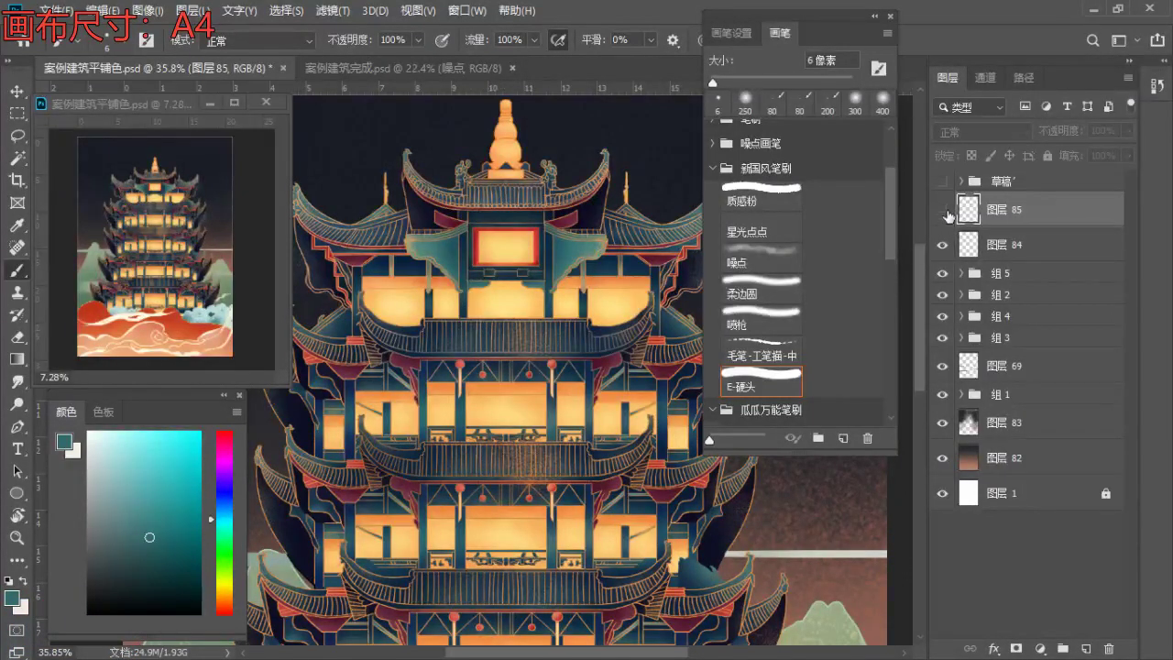
pyautogui.click(946, 212)
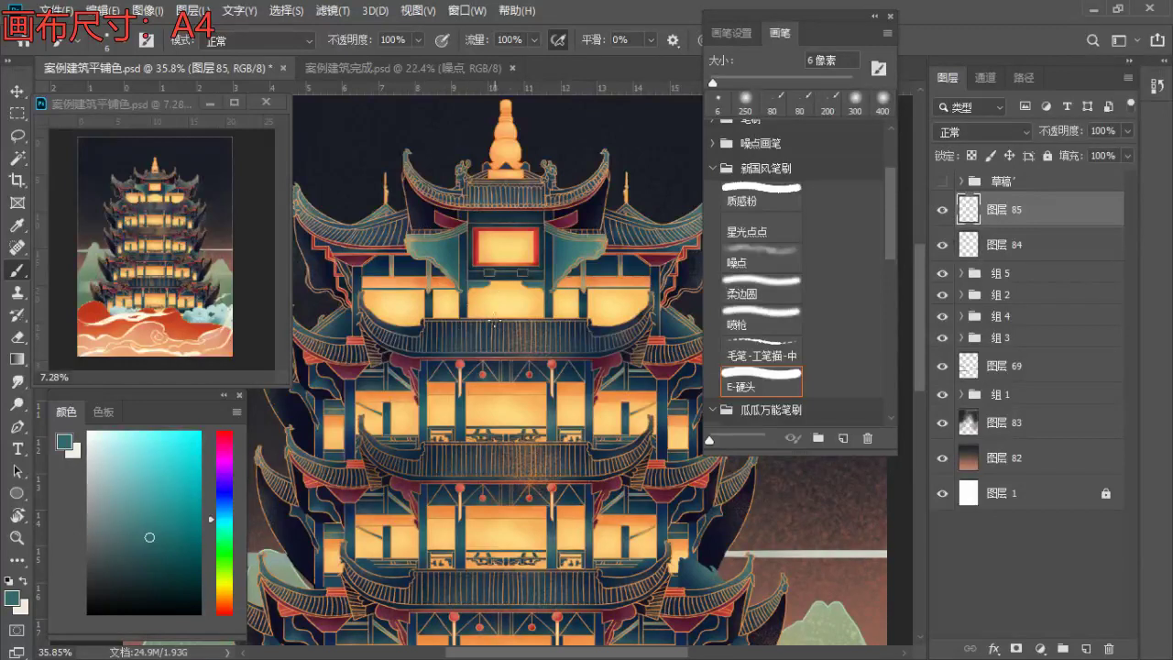
# - Frame the top tier and switch from the Ellipse to the Rectangle shape tool
pyautogui.press('z')
pyautogui.moveTo(420, 308); pyautogui.dragTo(361, 397)
pyautogui.moveTo(434, 374); pyautogui.dragTo(380, 385)
pyautogui.press('b')
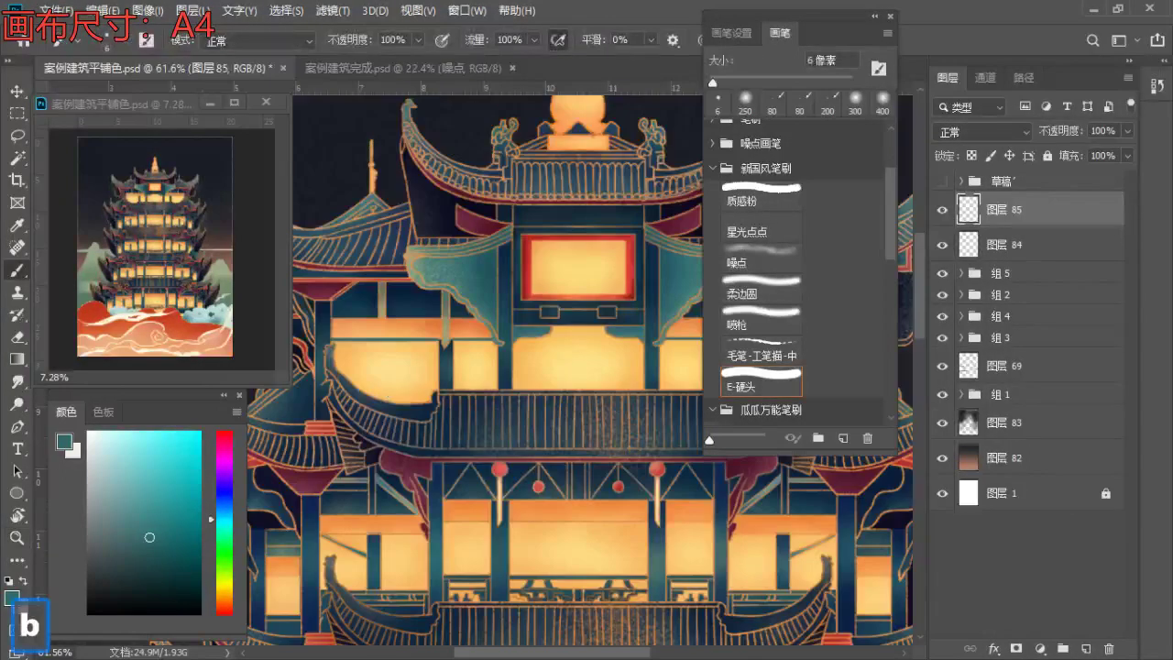
pyautogui.click(16, 493)
pyautogui.rightClick(17, 493)
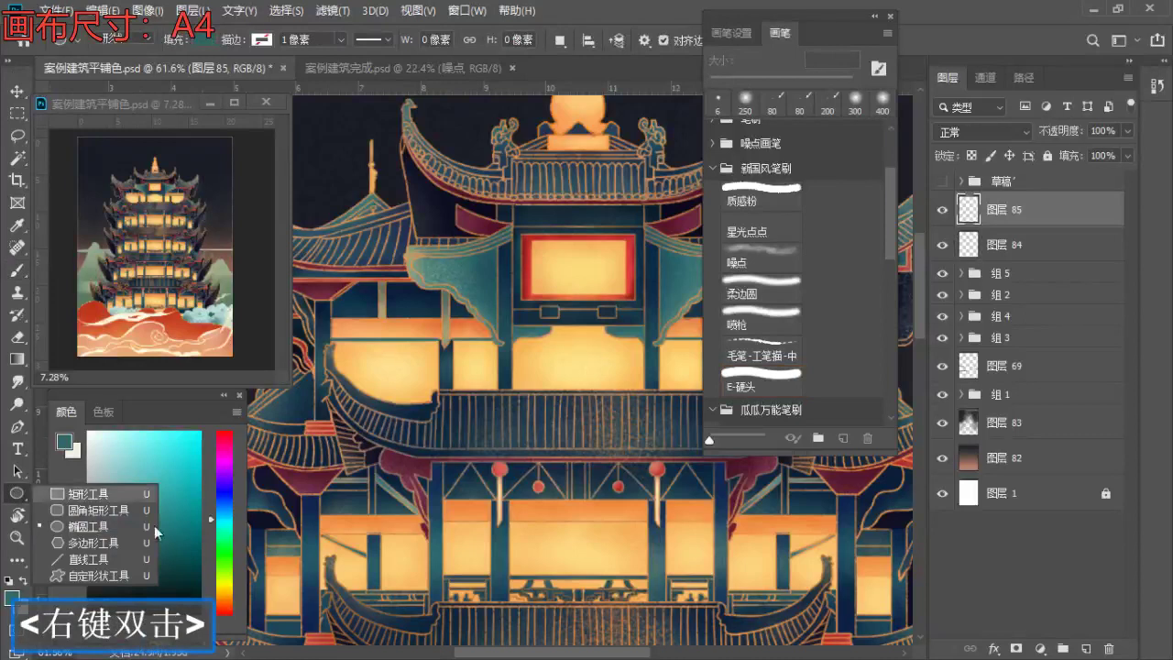
pyautogui.click(123, 495)
pyautogui.moveTo(471, 352); pyautogui.dragTo(700, 363)
pyautogui.click(308, 156)
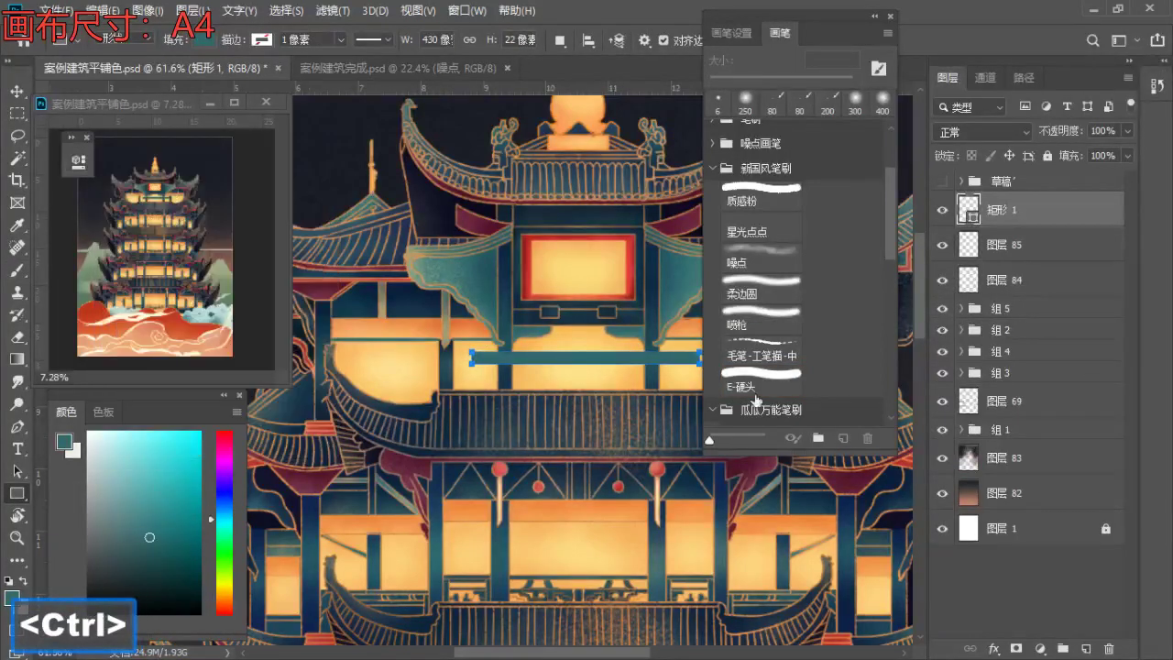
pyautogui.hotkey('ctrl', 'z')
# - Draw a teal rectangular bar about 999 × 45 px across the base of the top tier's windows
pyautogui.scroll(-4, 500, 363)
pyautogui.moveTo(445, 390); pyautogui.dragTo(642, 368)
pyautogui.press('space')
pyautogui.moveTo(673, 364); pyautogui.dragTo(663, 366)
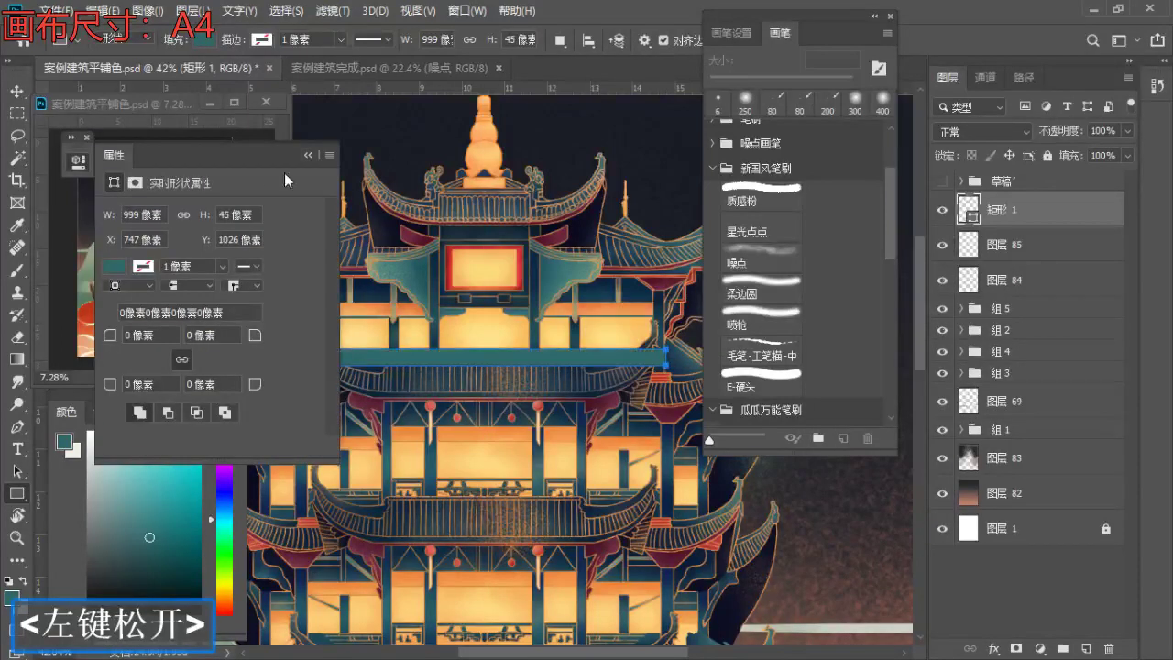
pyautogui.click(187, 148)
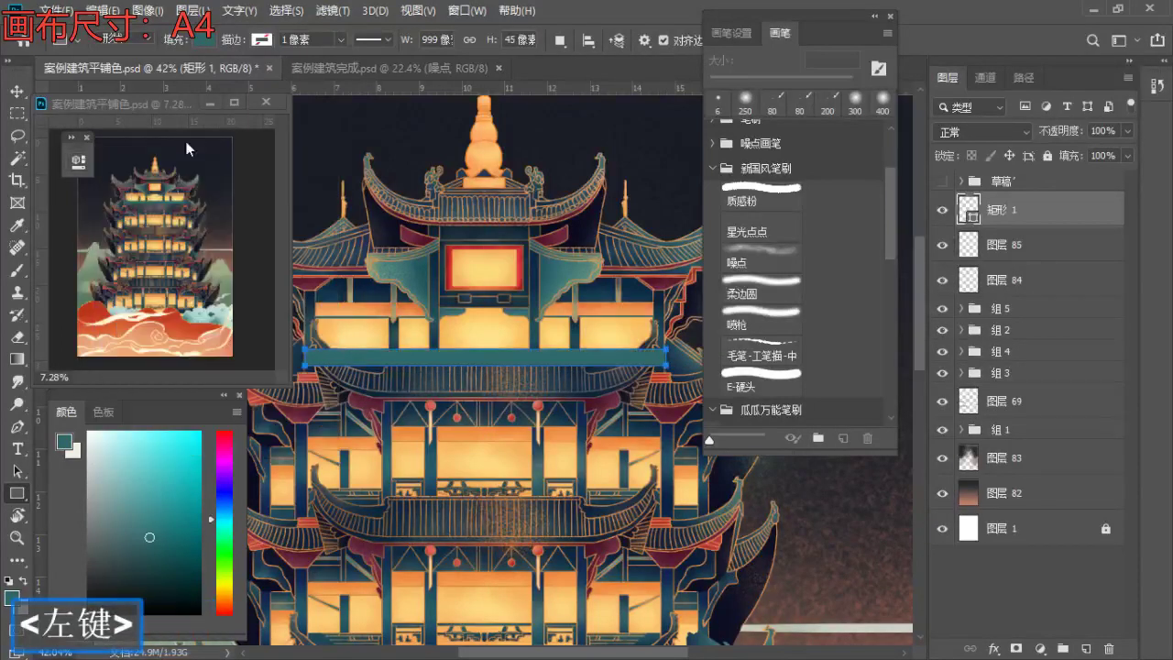
pyautogui.click(17, 92)
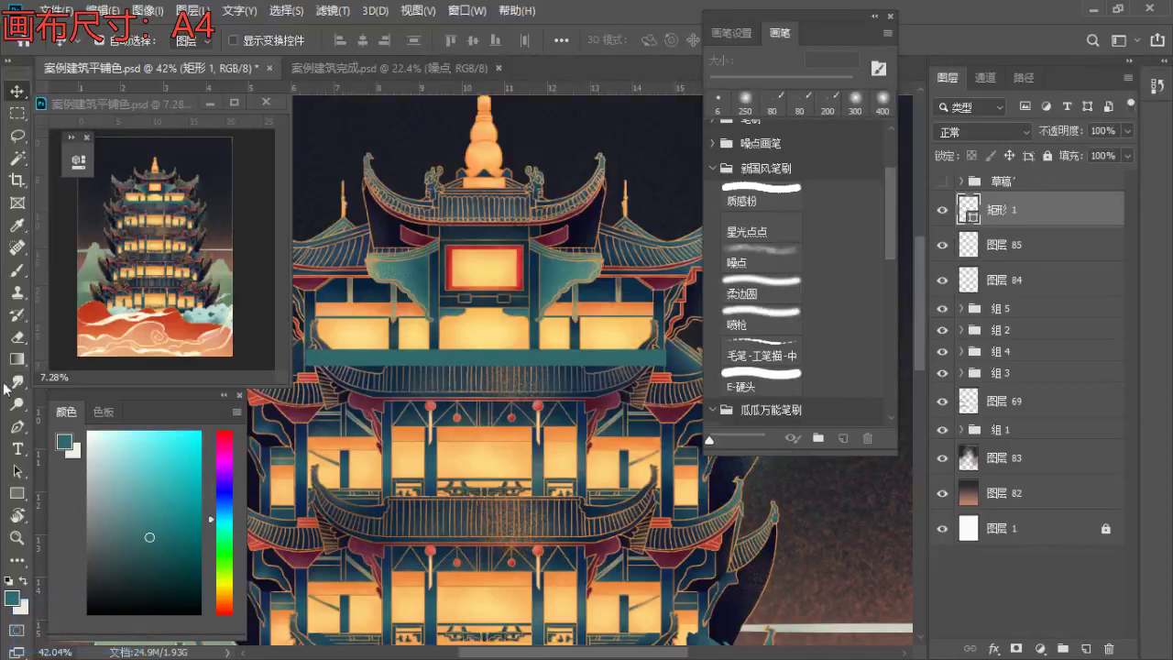
# - Give the teal bar a lighter teal stroke with a custom colour and set the stroke width to 4 px
pyautogui.click(17, 493)
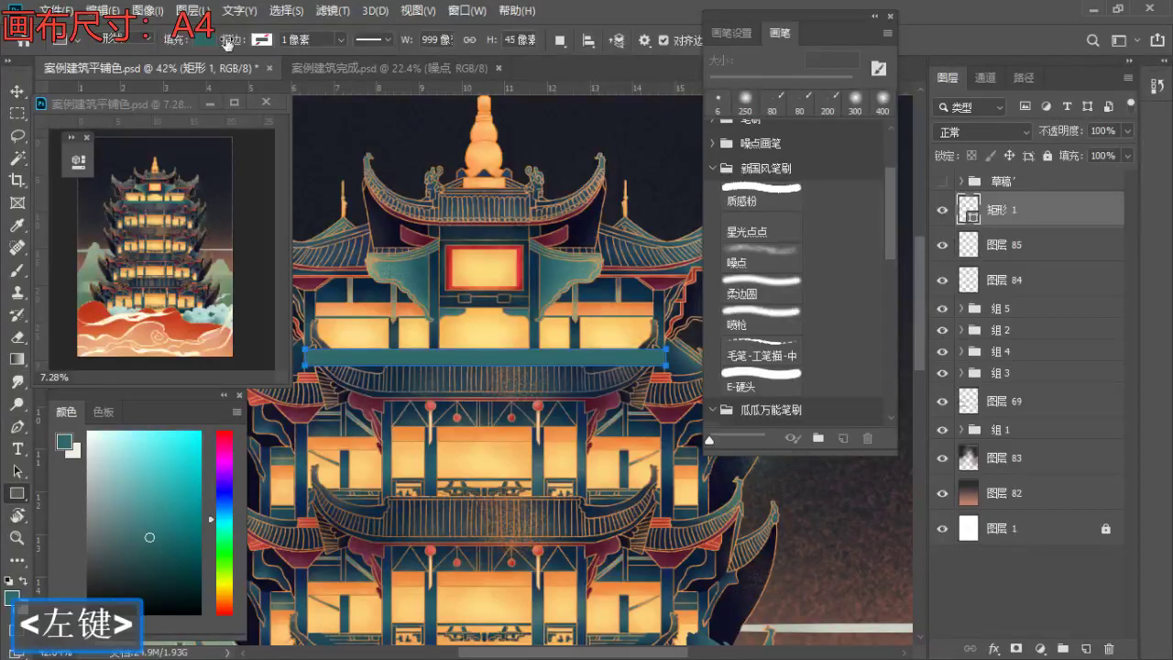
pyautogui.click(263, 40)
pyautogui.click(244, 130)
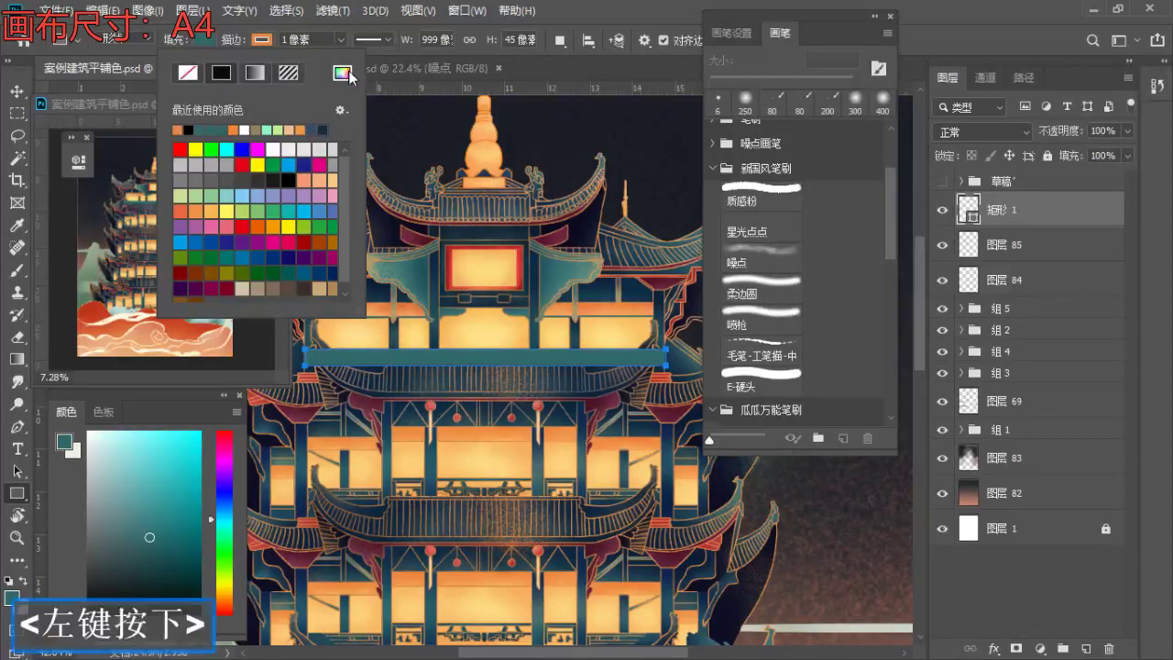
pyautogui.click(344, 74)
pyautogui.click(570, 319)
pyautogui.moveTo(411, 235); pyautogui.dragTo(426, 294)
pyautogui.moveTo(578, 323); pyautogui.dragTo(573, 306)
pyautogui.moveTo(416, 271); pyautogui.dragTo(423, 252)
pyautogui.click(707, 197)
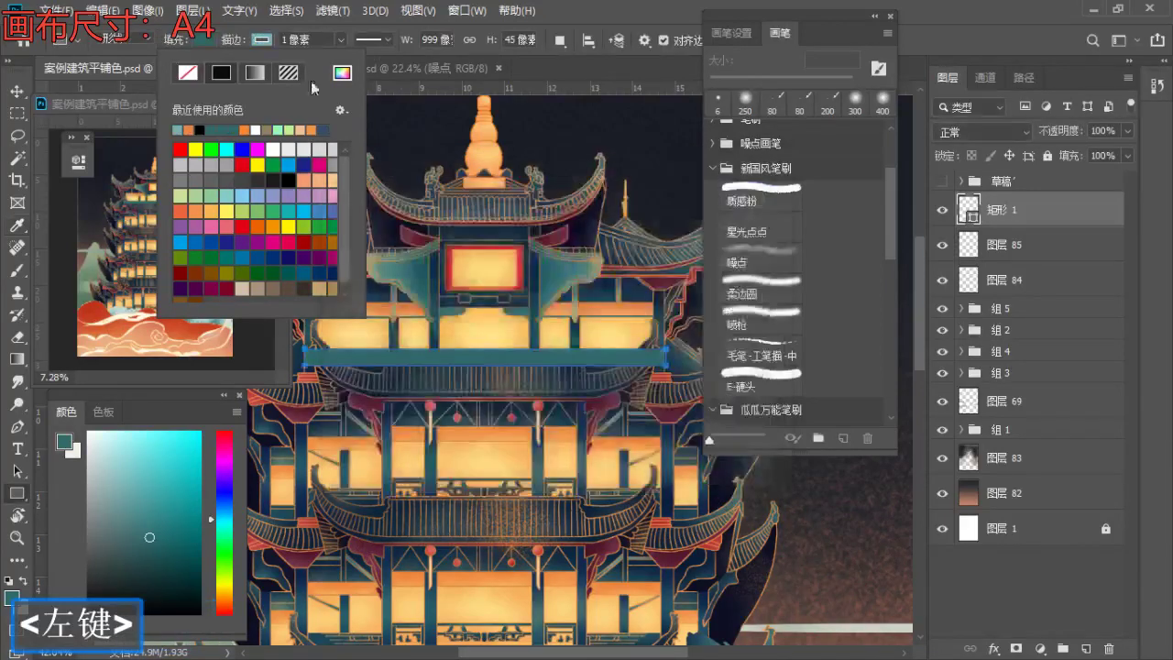
pyautogui.click(293, 39)
pyautogui.write('4')
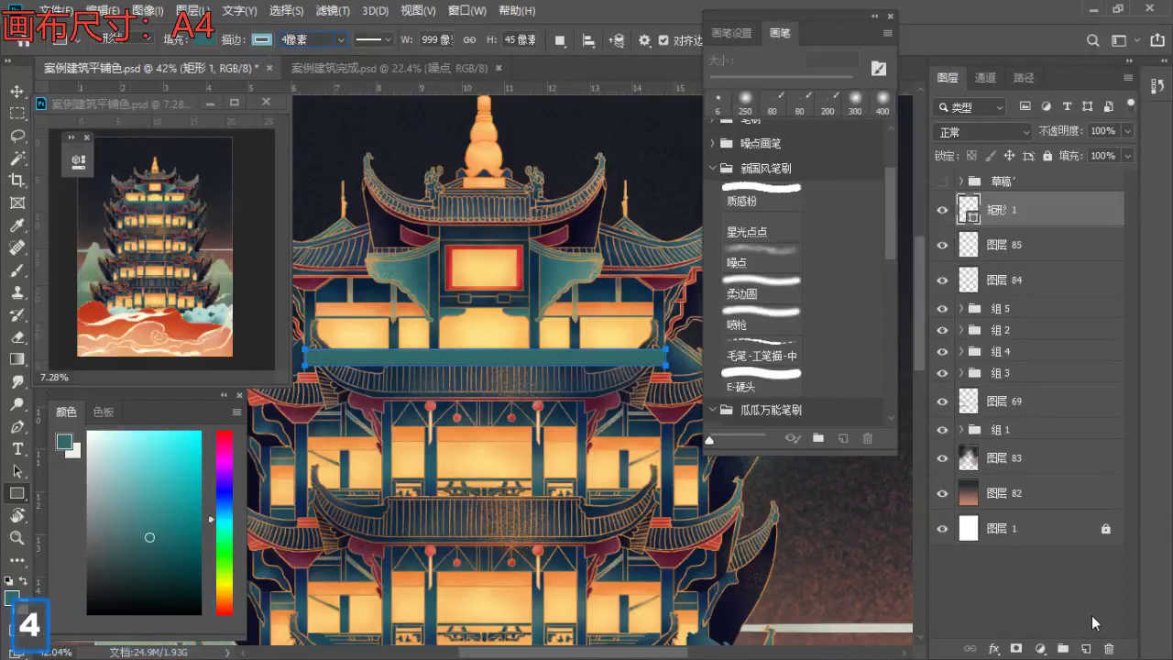
# - Confirm the 4 px stroke and move the 矩形 1 layer into the 第二层 group inside 组 3
pyautogui.press('Return')
pyautogui.click(11, 93)
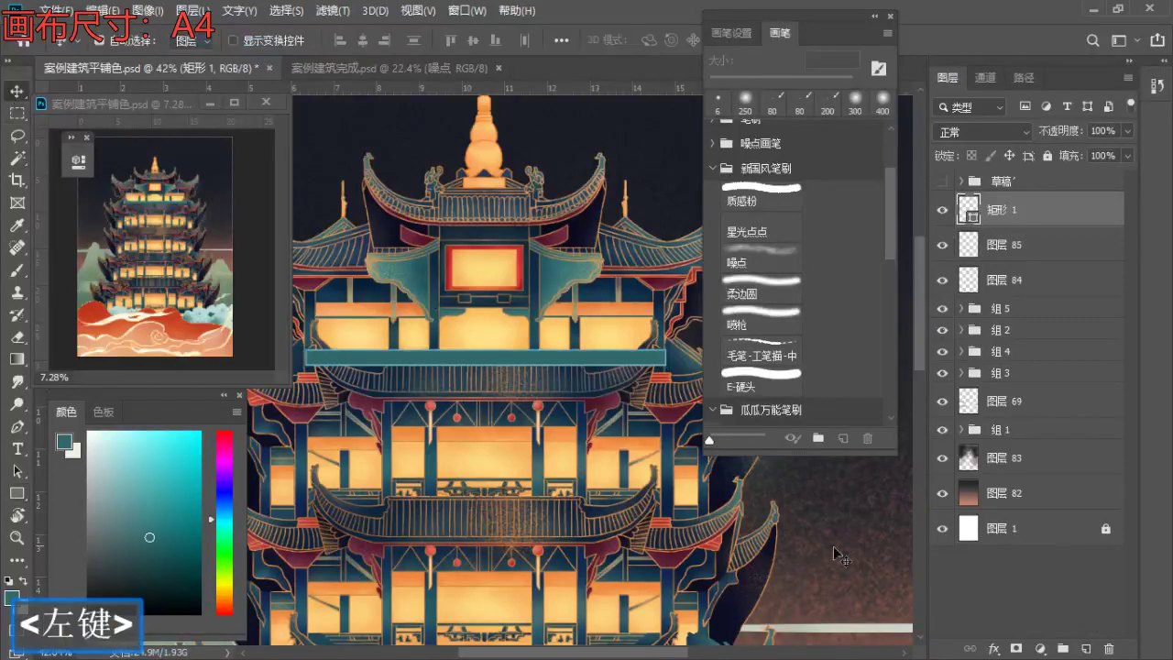
pyautogui.moveTo(1025, 212); pyautogui.dragTo(1025, 388)
pyautogui.click(962, 338)
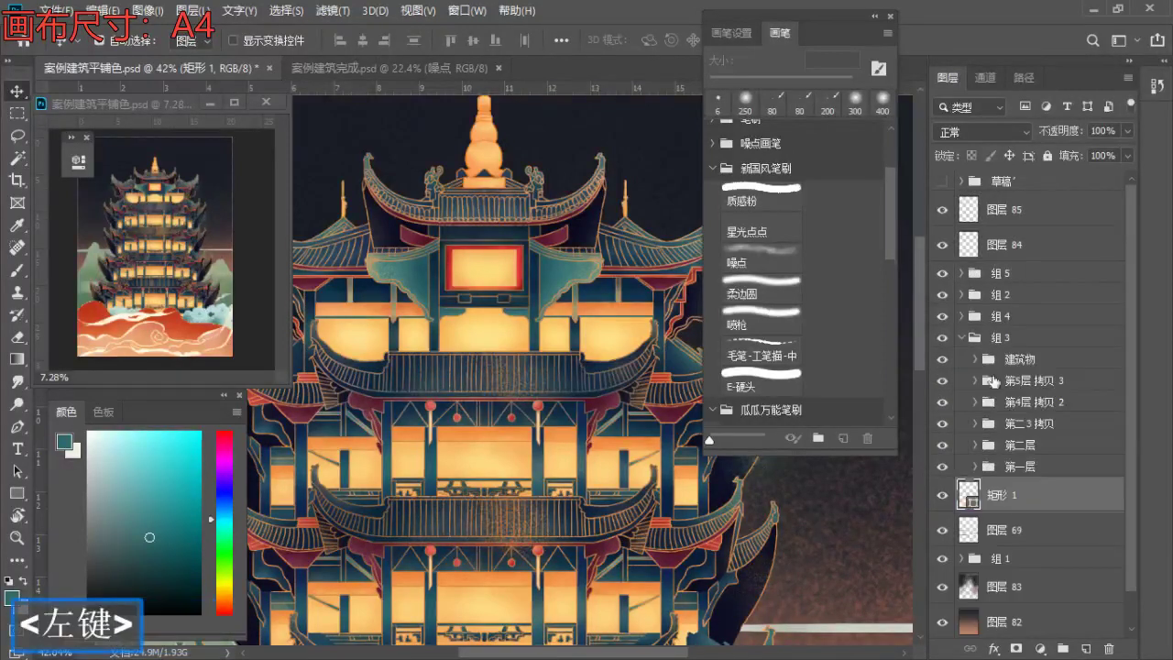
pyautogui.moveTo(979, 486); pyautogui.dragTo(1013, 447)
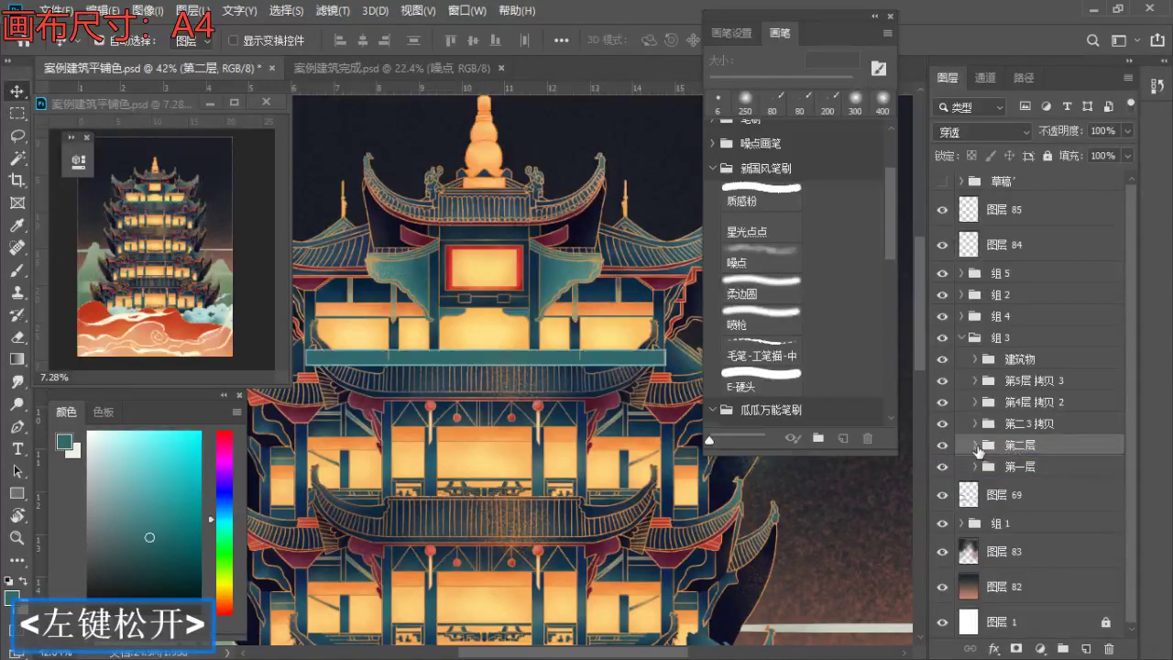
# - Move 矩形 1 from the 第二层 group into the 第一层 group, between 图层 36 and 图层 35
pyautogui.click(977, 445)
pyautogui.scroll(-1, 1034, 466)
pyautogui.moveTo(1034, 433); pyautogui.dragTo(1024, 465)
pyautogui.click(978, 438)
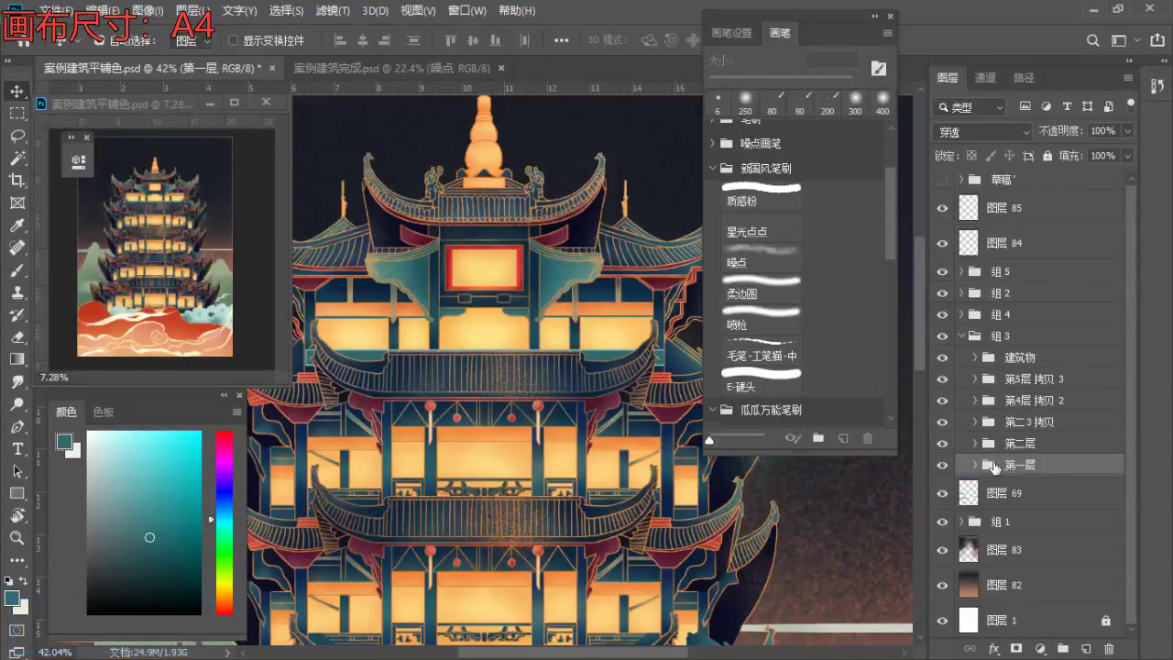
pyautogui.scroll(-1, 596, 363)
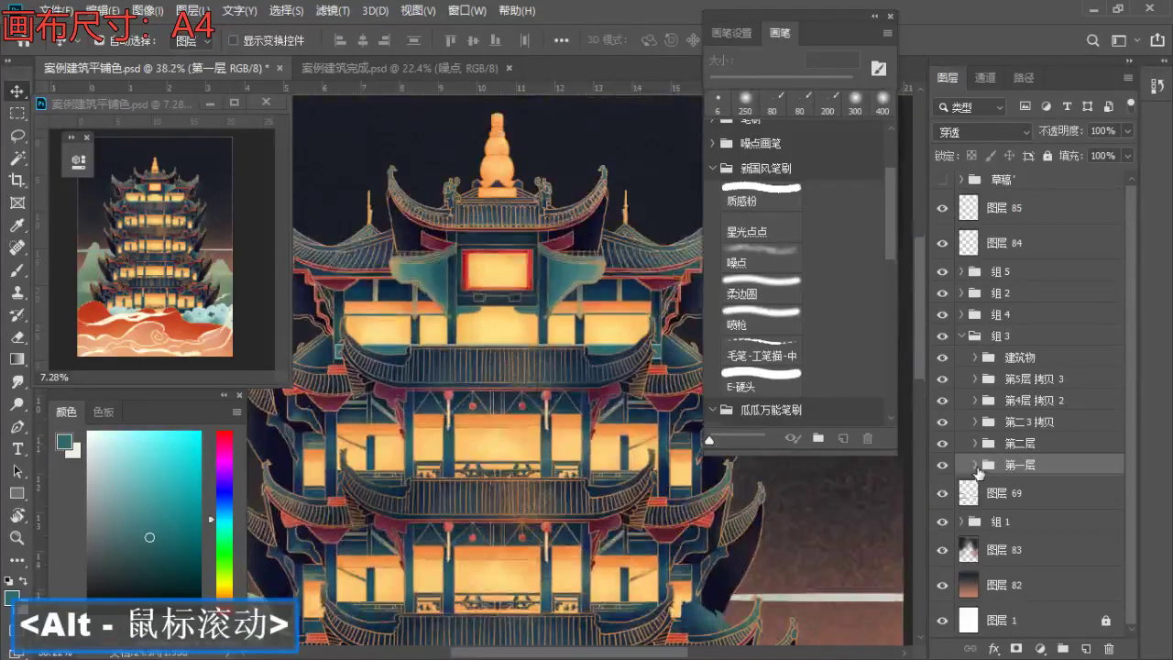
pyautogui.click(975, 470)
pyautogui.scroll(-2, 1003, 476)
pyautogui.moveTo(1022, 409); pyautogui.dragTo(1085, 529)
# - Examine how the teal bar sits behind the top tier's roof, both close up and within the tower
pyautogui.scroll(13, 597, 354)
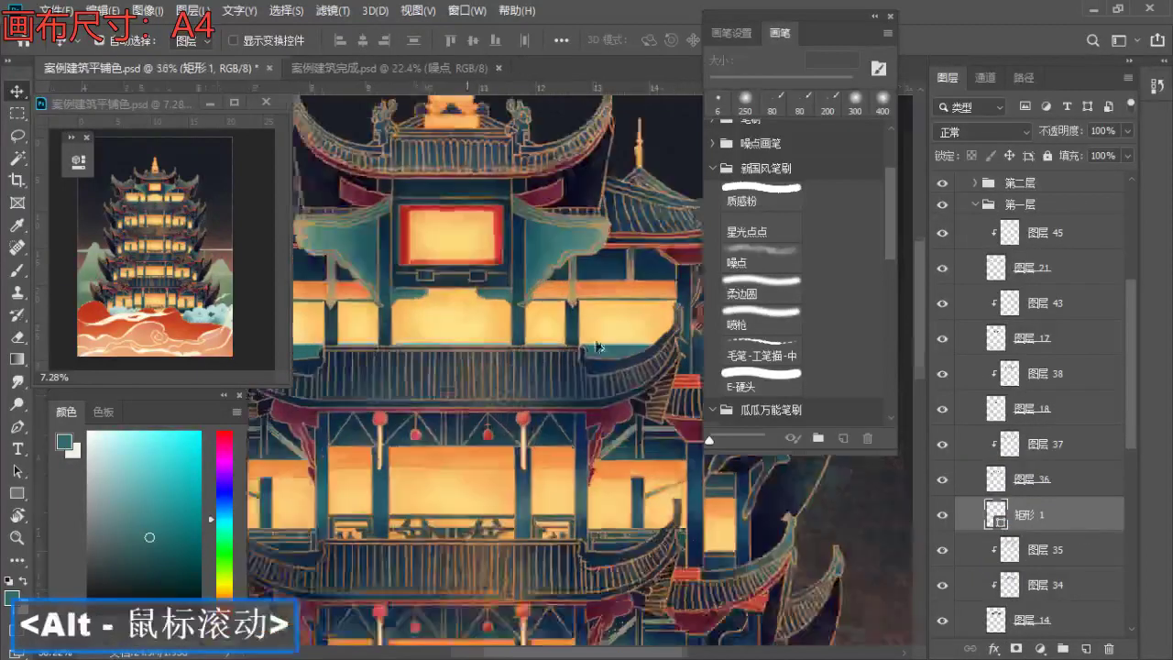
pyautogui.moveTo(406, 412); pyautogui.dragTo(684, 371)
pyautogui.scroll(-5, 371, 376)
pyautogui.scroll(-2, 367, 370)
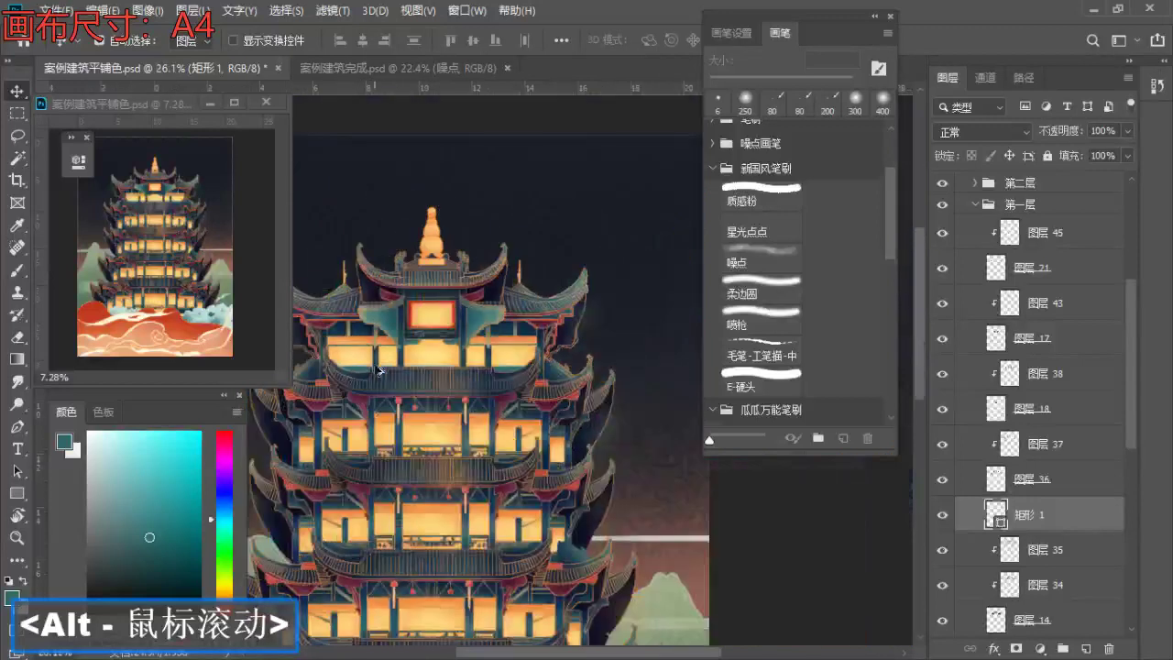
pyautogui.moveTo(446, 392); pyautogui.dragTo(486, 398)
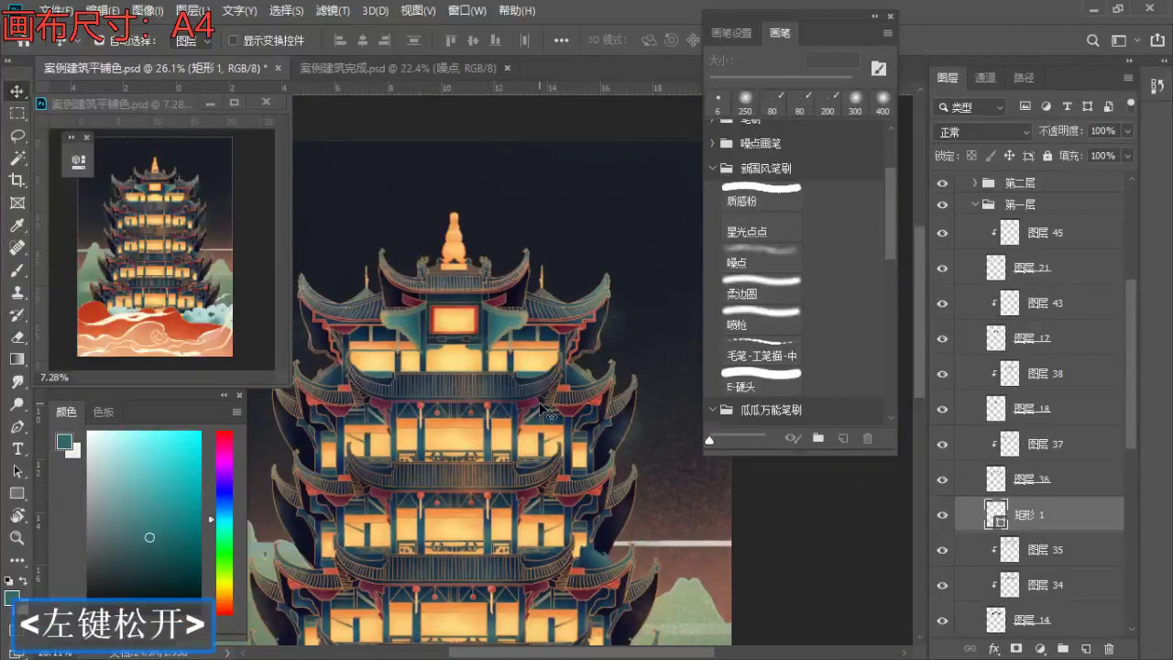
pyautogui.scroll(-1, 519, 392)
pyautogui.scroll(-1, 718, 514)
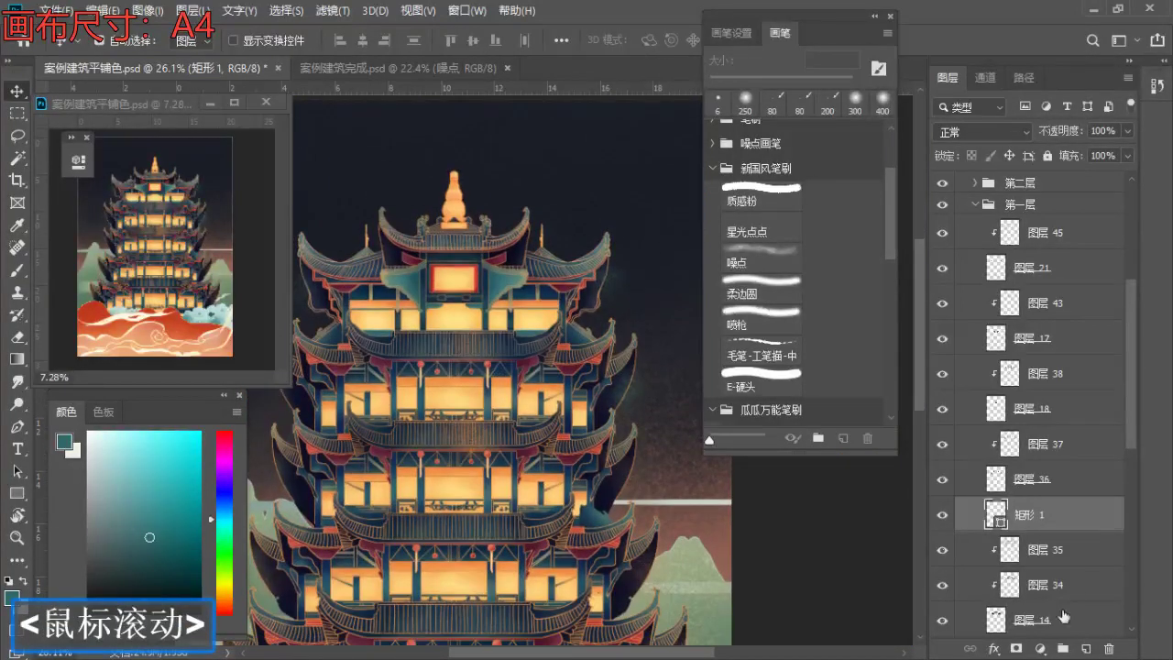
# - Set the fill colour of the 矩形 1 bar to the lighter teal 3e8183
pyautogui.click(17, 493)
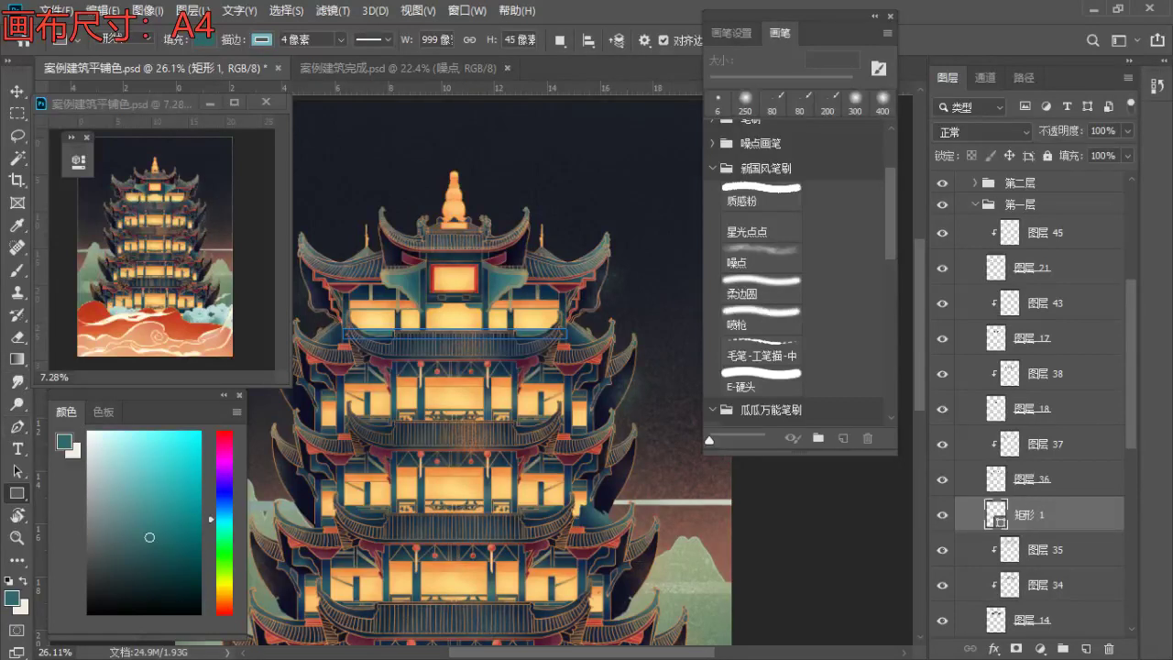
pyautogui.scroll(1, 456, 366)
pyautogui.click(1036, 515)
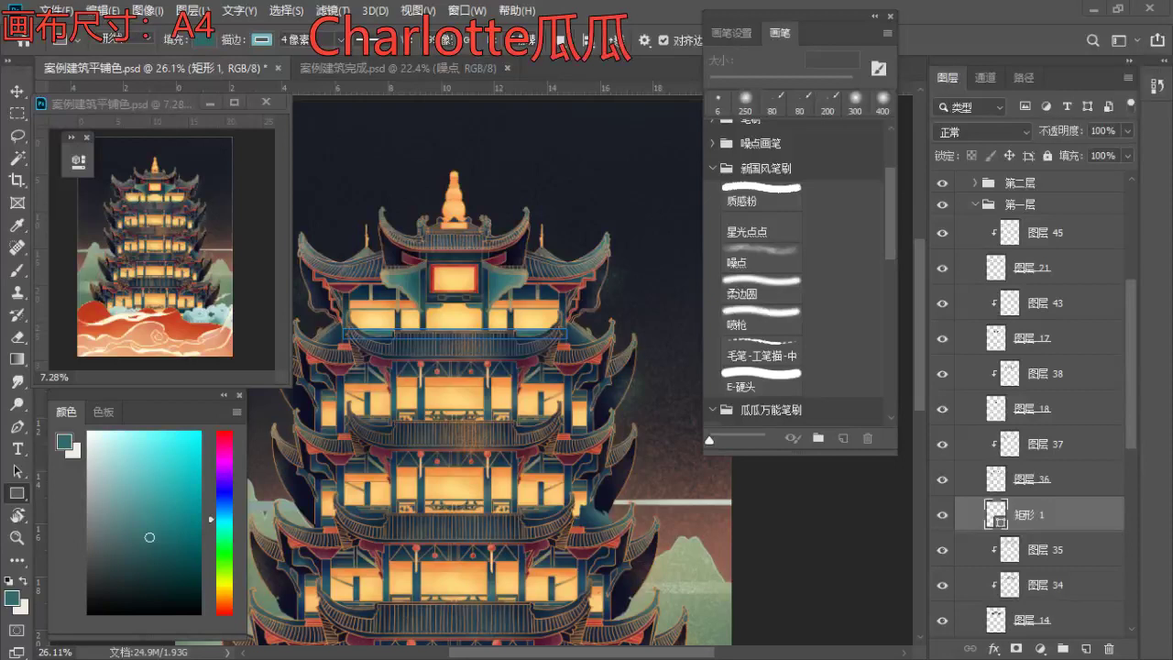
pyautogui.click(556, 384)
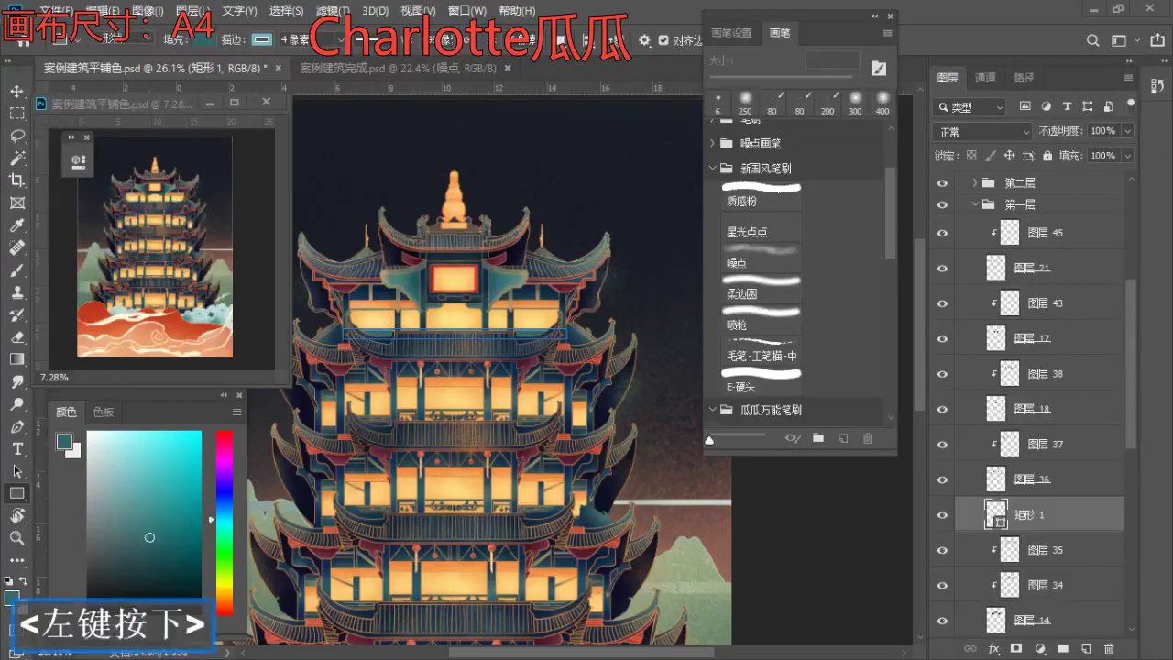
pyautogui.click(556, 384)
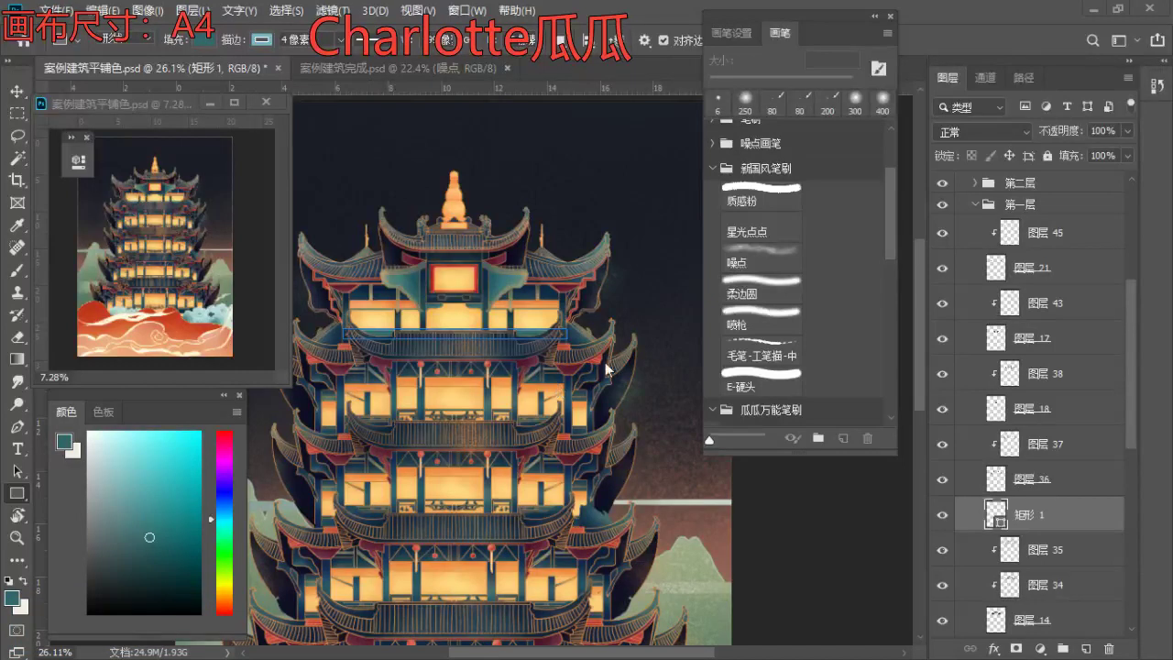
pyautogui.click(208, 40)
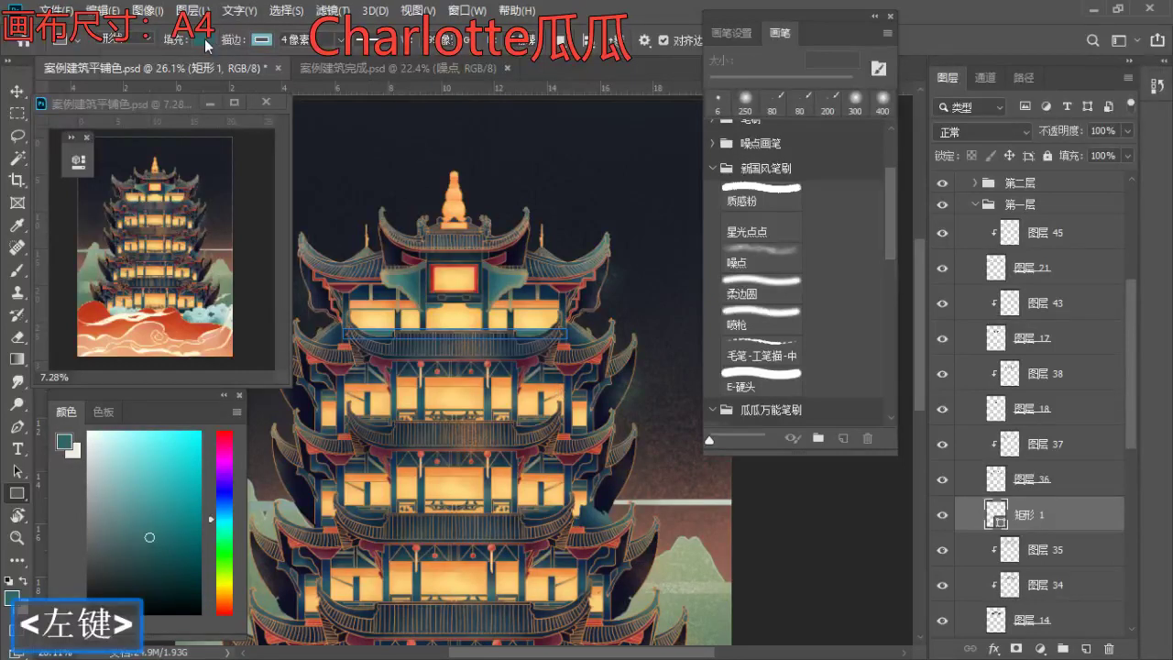
pyautogui.click(285, 72)
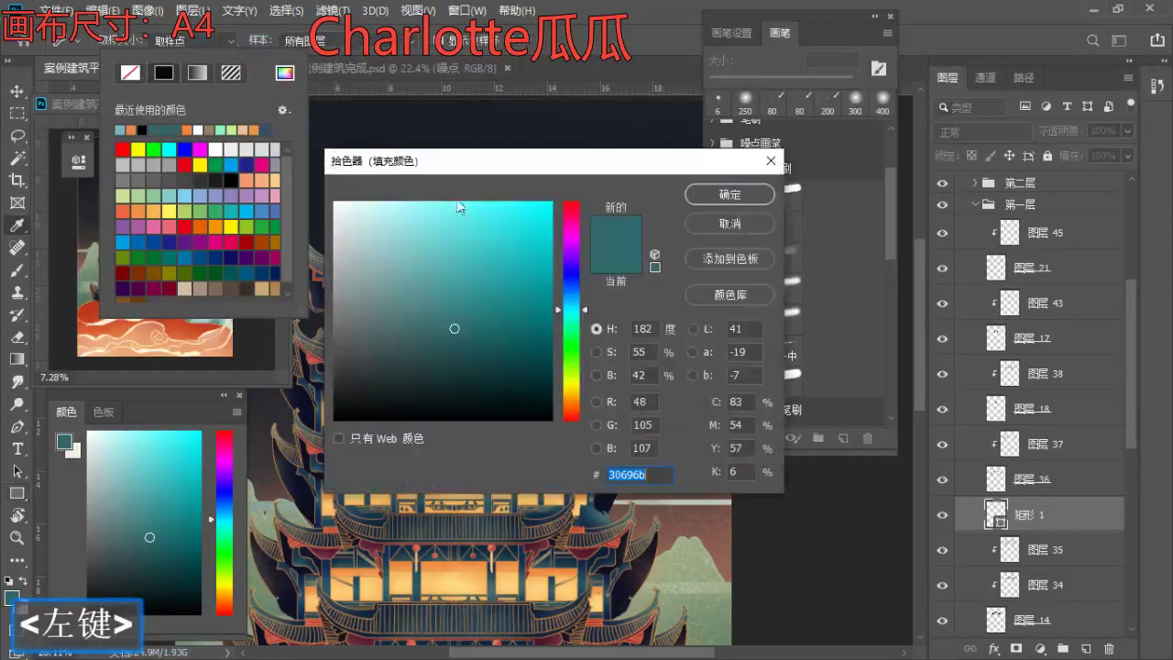
pyautogui.click(449, 308)
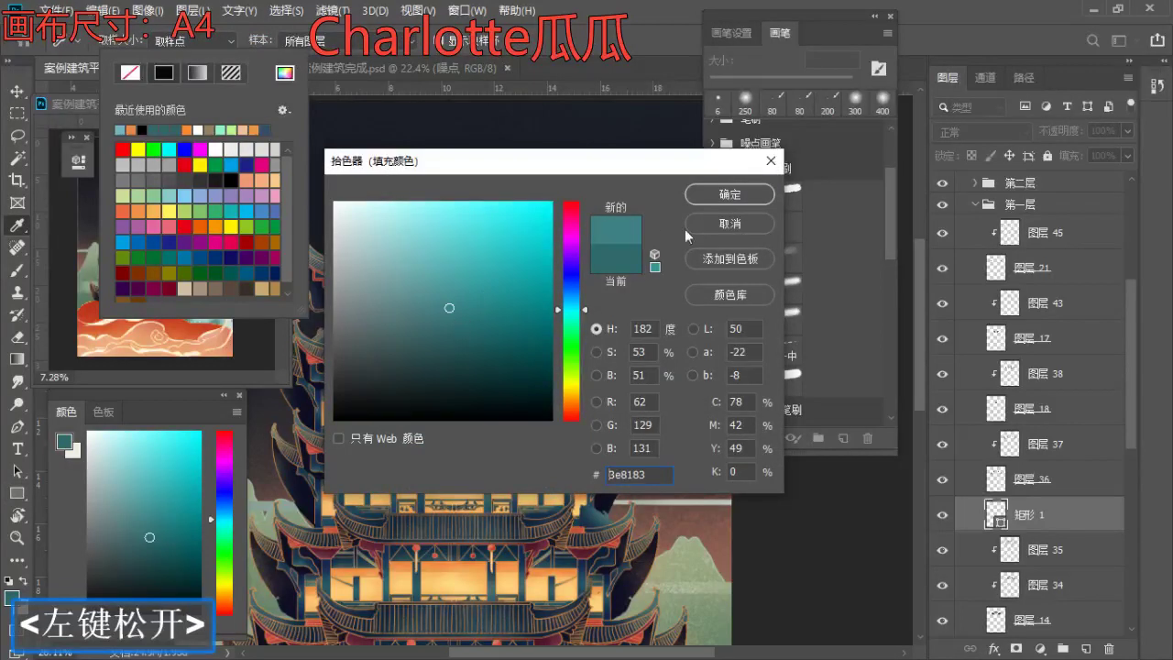
pyautogui.click(723, 196)
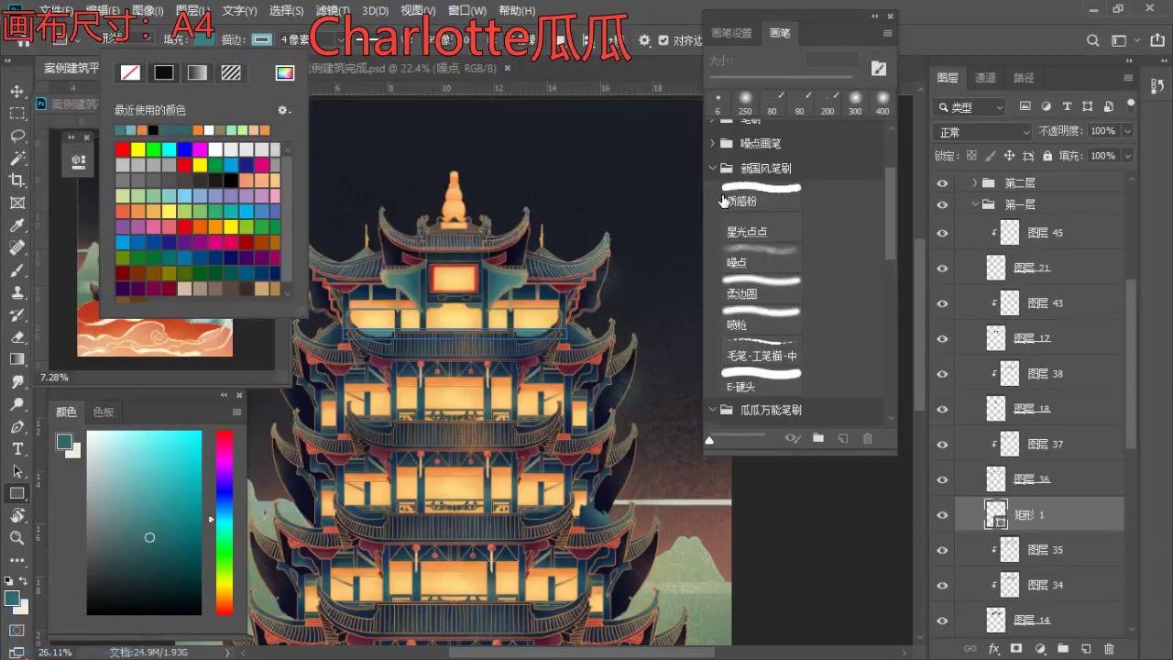
# - Duplicate the teal bar and flatten the copy into a narrower strip at the base of the top tier's windows
pyautogui.click(16, 92)
pyautogui.scroll(5, 638, 356)
pyautogui.moveTo(356, 332); pyautogui.dragTo(356, 309)
pyautogui.scroll(-4, 356, 309)
pyautogui.moveTo(474, 358); pyautogui.dragTo(478, 387)
pyautogui.hotkey('ctrl', 't')
pyautogui.moveTo(470, 327); pyautogui.dragTo(470, 344)
pyautogui.press('Return')
pyautogui.scroll(2, 472, 348)
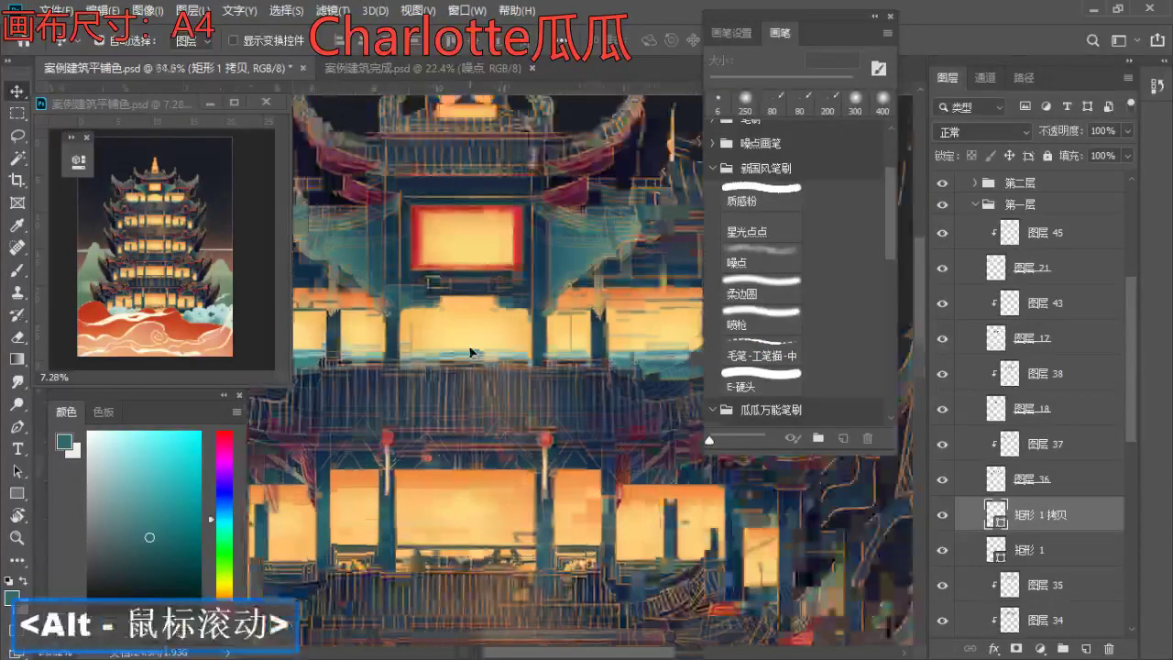
pyautogui.scroll(3, 472, 349)
# - Set the stroke width of the 矩形 1 拷贝 bar to 2 px
pyautogui.click(215, 345)
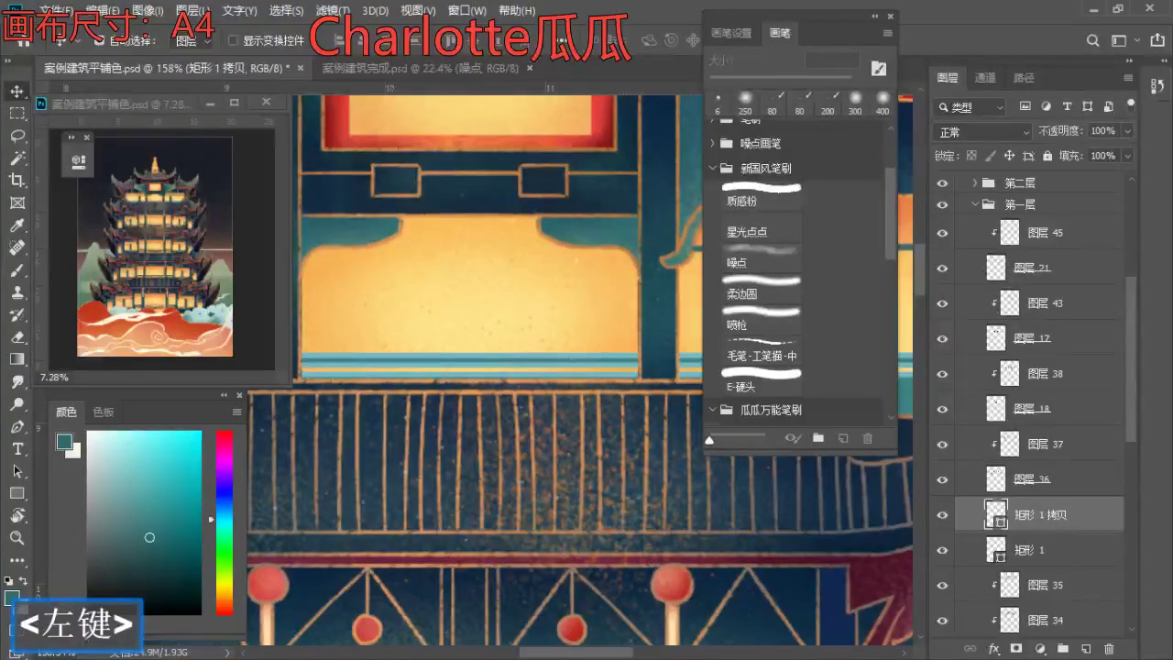
pyautogui.click(16, 492)
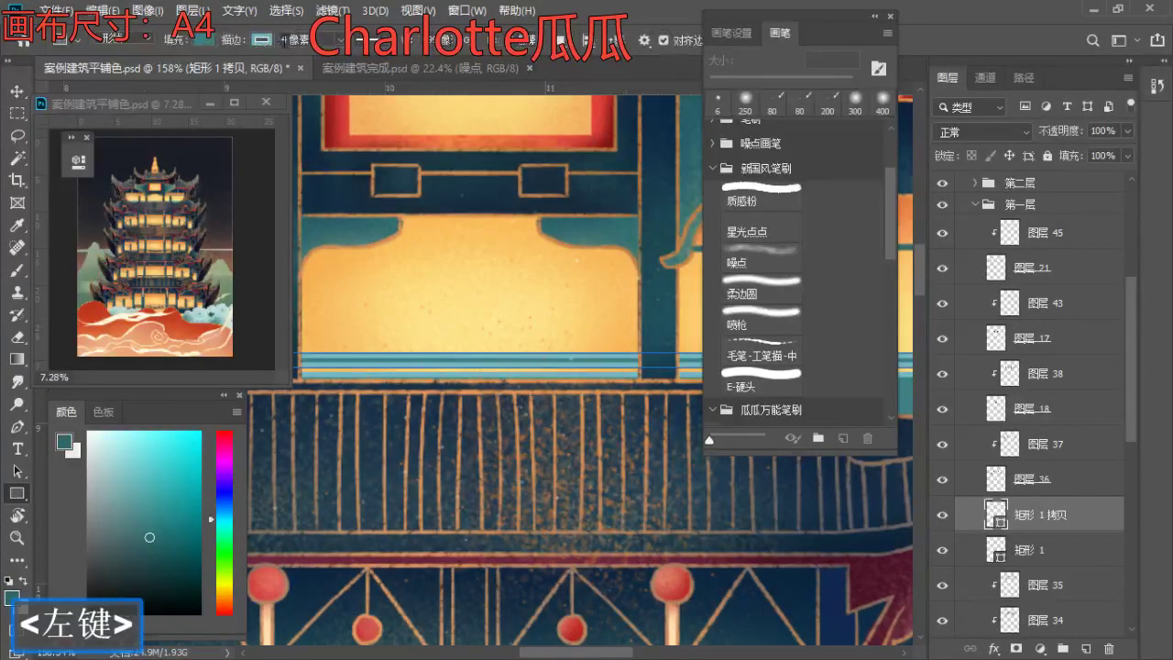
pyautogui.click(283, 40)
pyautogui.write('2')
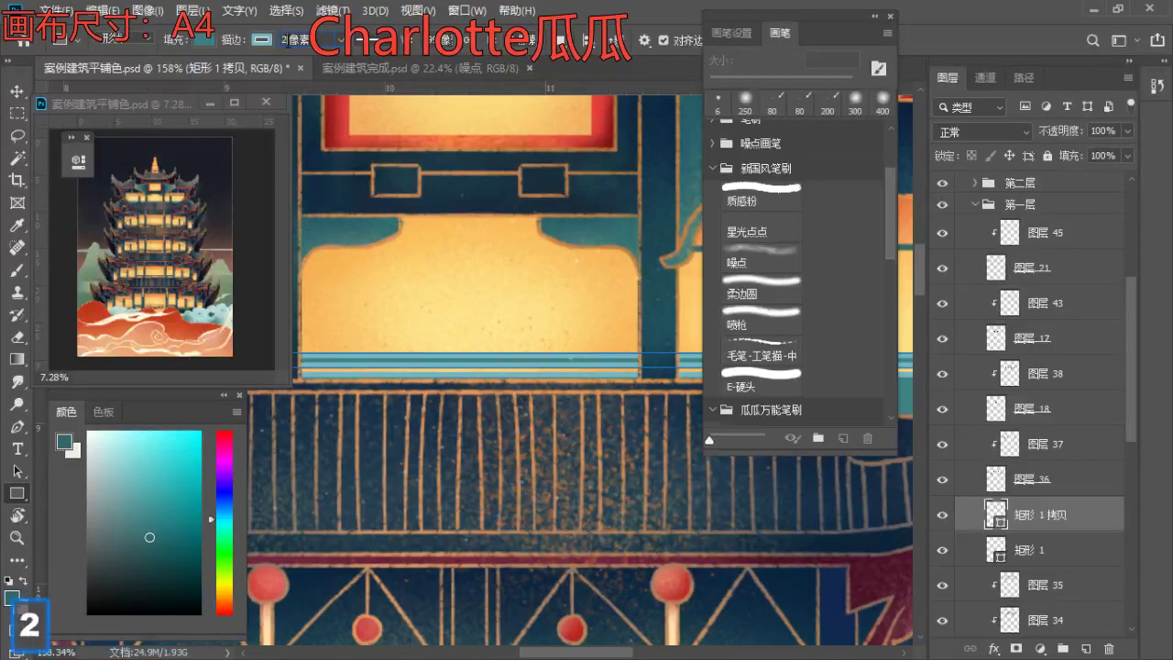
pyautogui.press('Return')
pyautogui.click(17, 91)
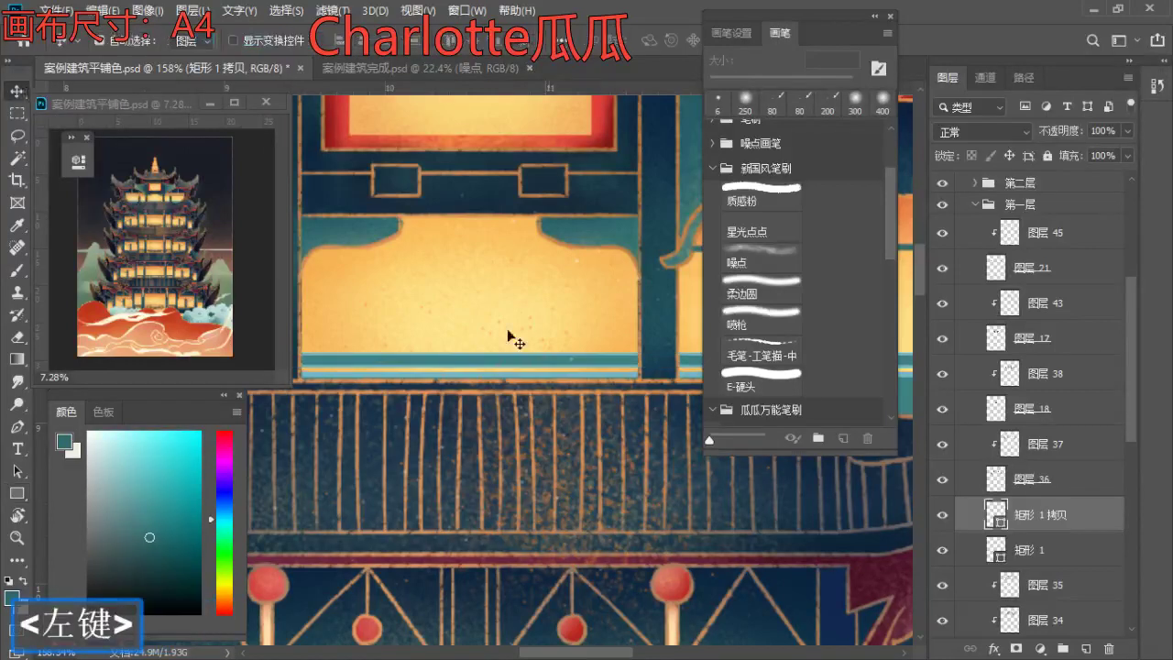
# - Squash the copied bar vertically into a thinner line and nudge it slightly upward
pyautogui.scroll(-5, 499, 344)
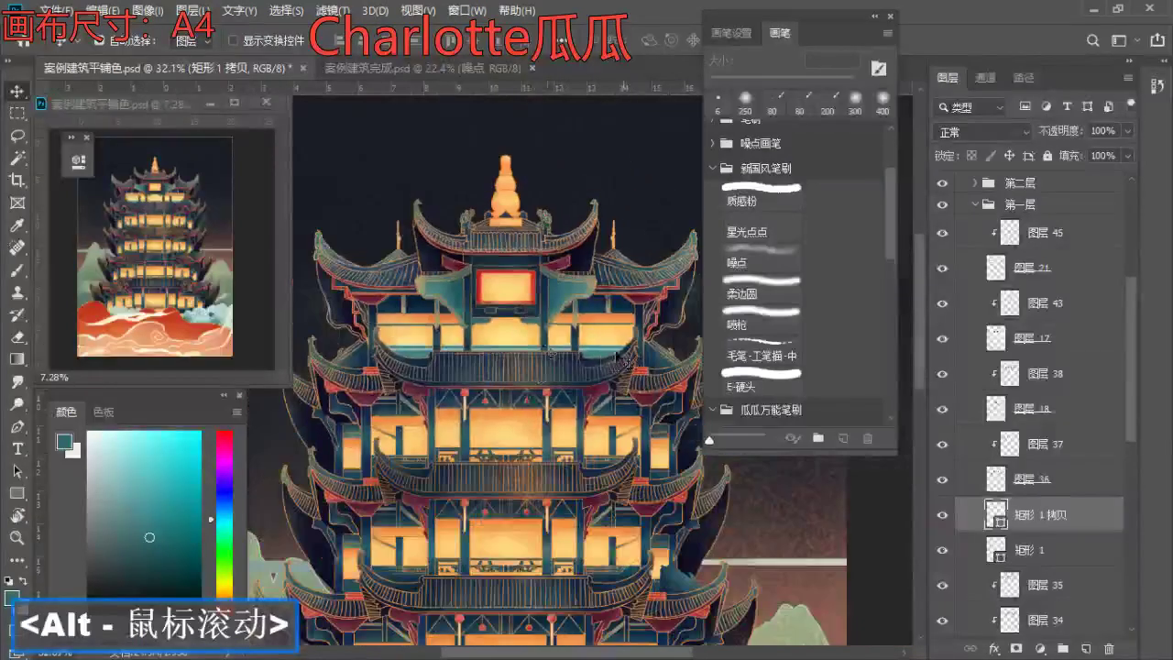
pyautogui.scroll(5, 627, 357)
pyautogui.hotkey('ctrl', 't')
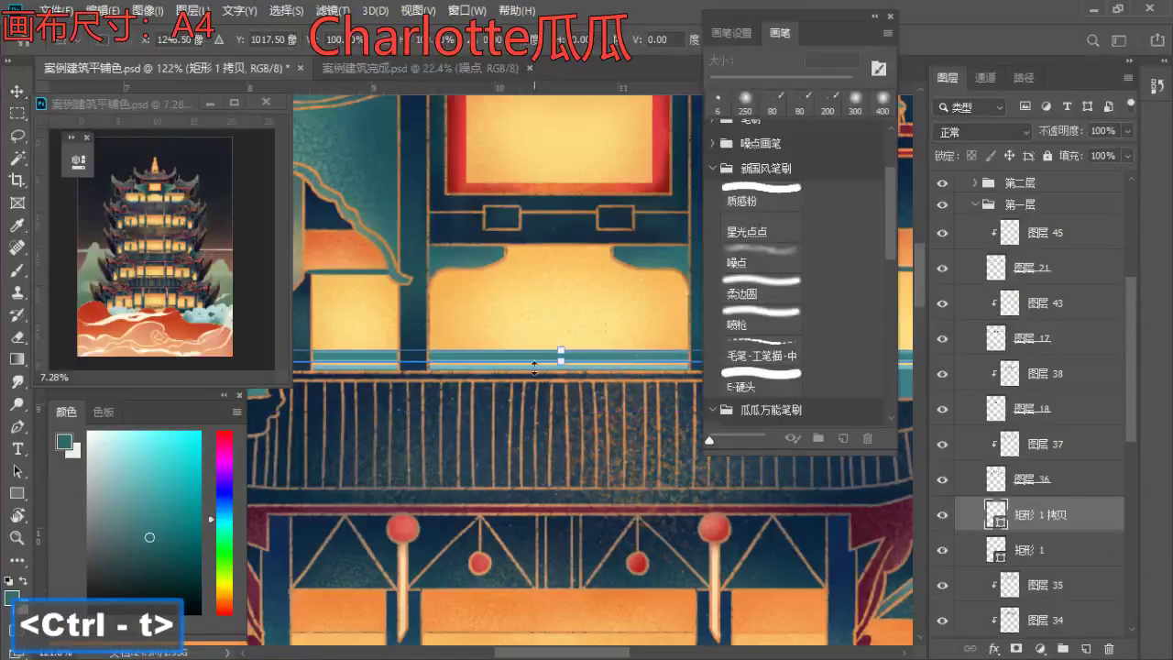
pyautogui.moveTo(551, 350); pyautogui.dragTo(561, 354)
pyautogui.press('Return')
pyautogui.press('Up')
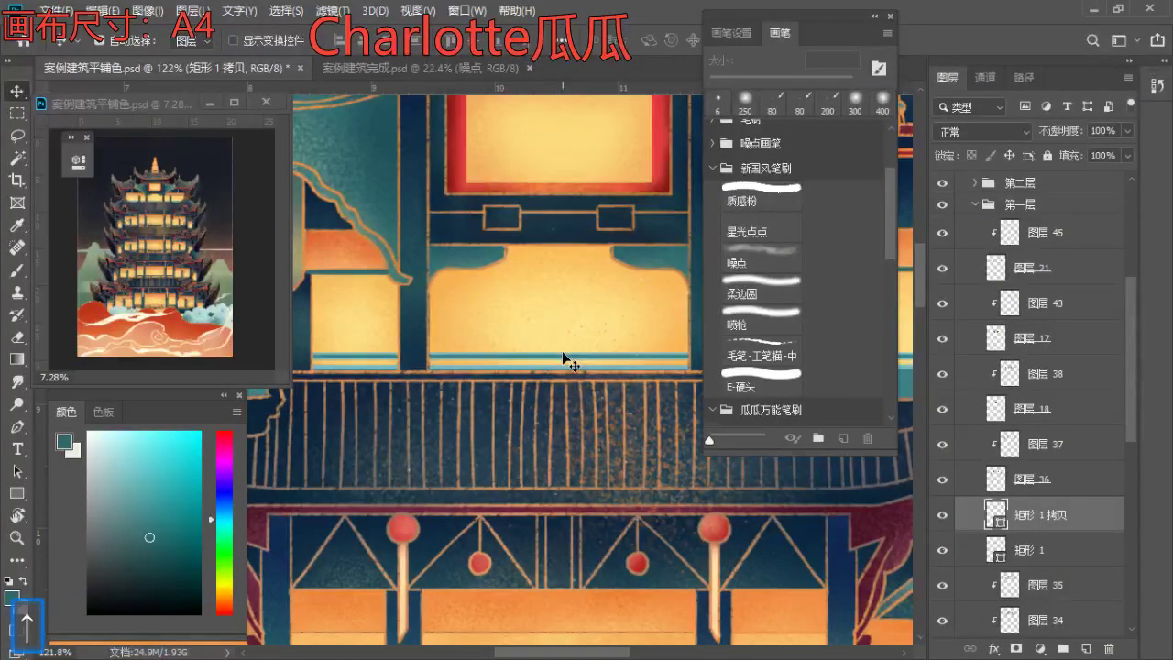
pyautogui.click(561, 346)
# - Examine the top tier's new bars against the other tiers and the whole illustration
pyautogui.scroll(-4, 562, 344)
pyautogui.click(513, 447)
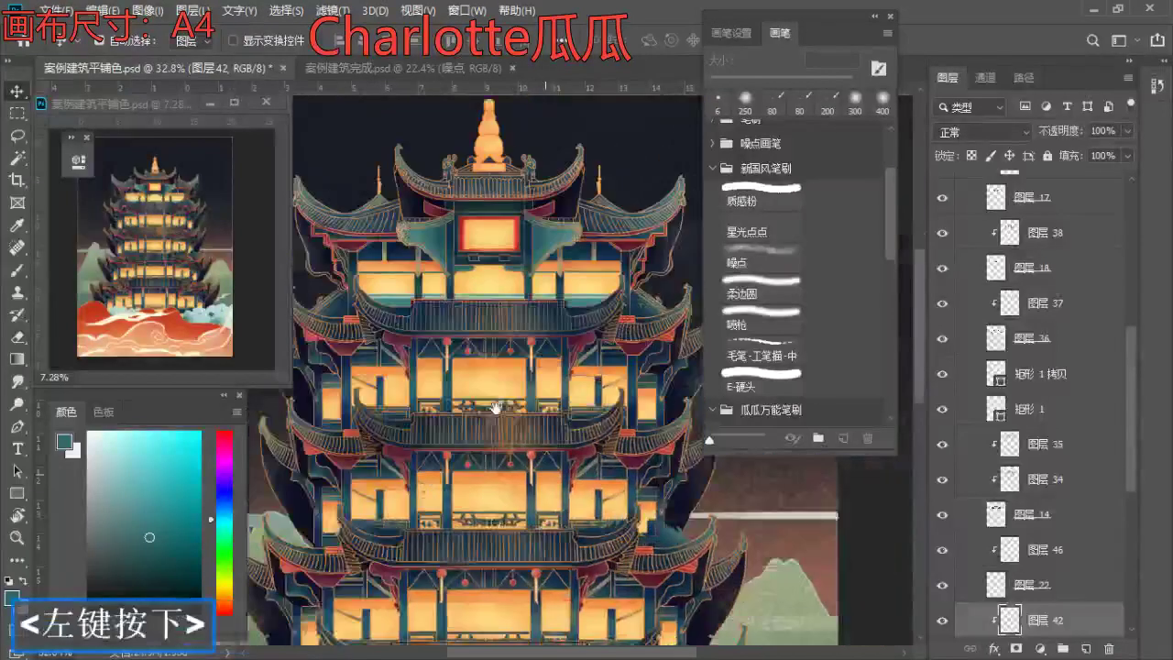
pyautogui.scroll(-2, 495, 367)
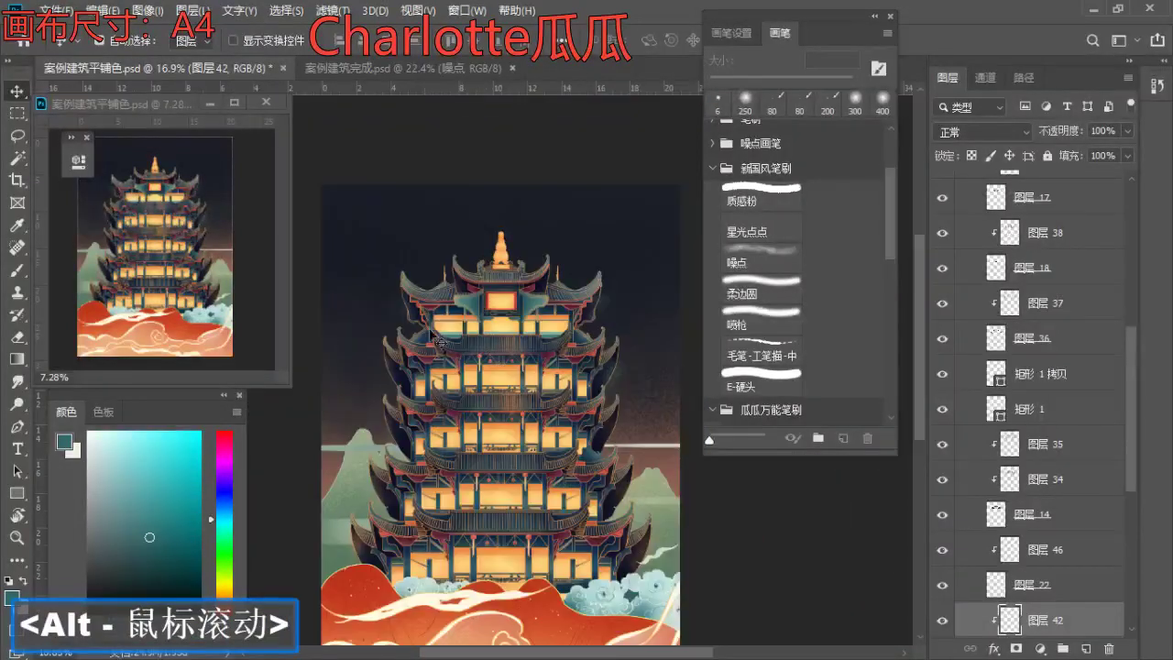
pyautogui.scroll(-3, 550, 385)
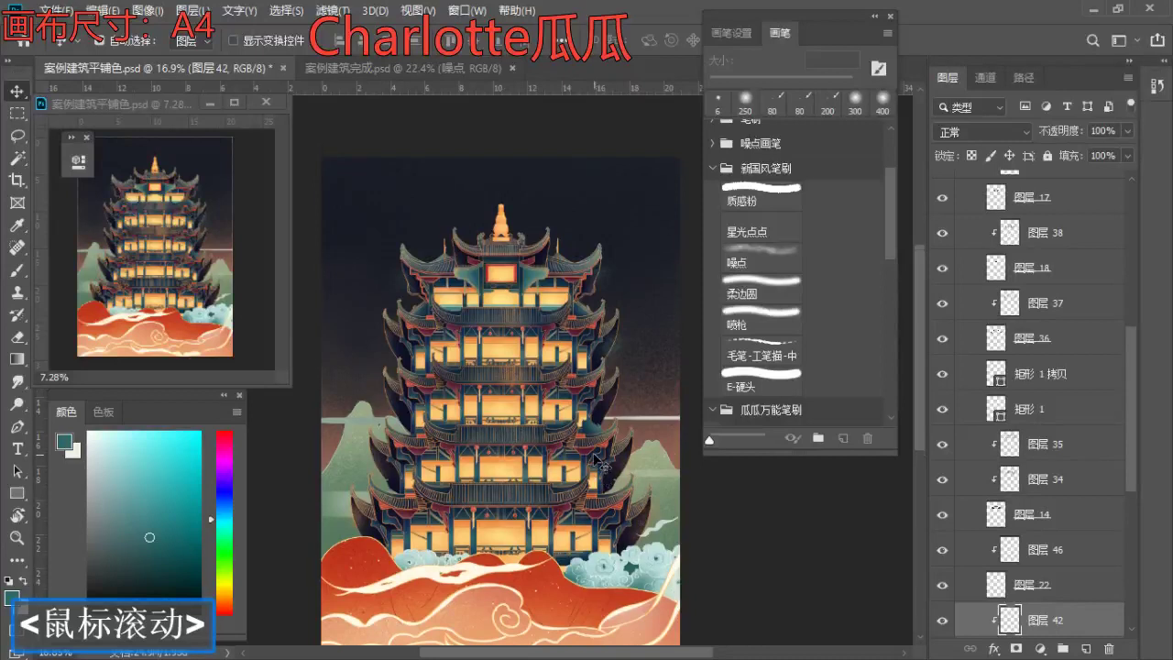
pyautogui.scroll(3, 495, 368)
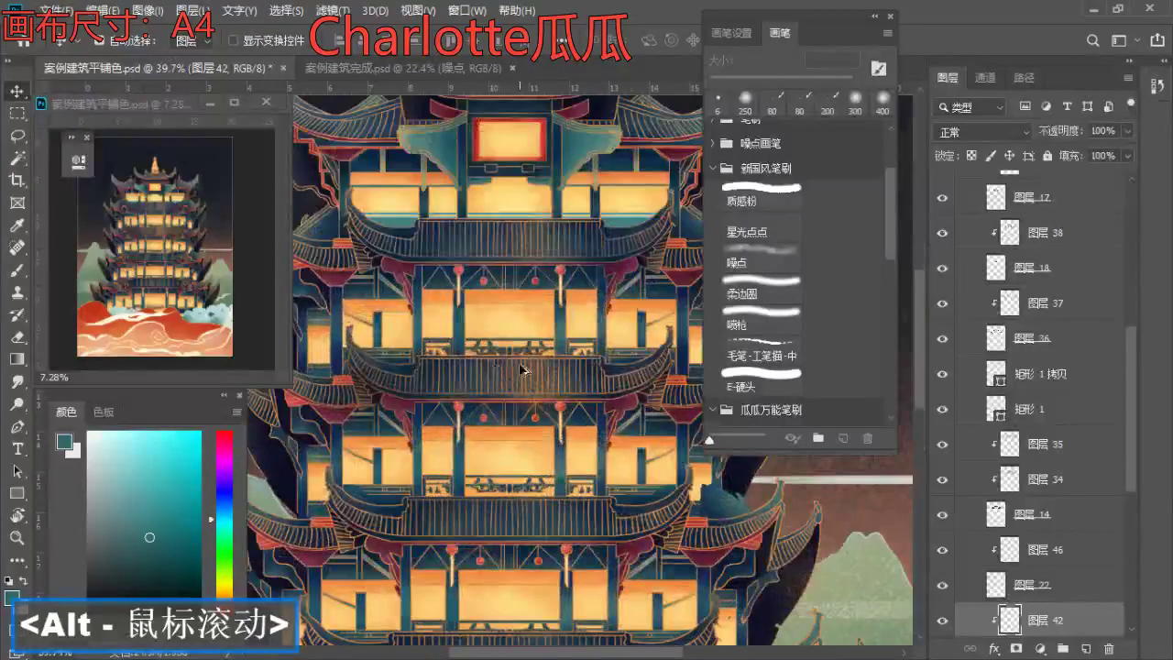
pyautogui.scroll(-2, 520, 369)
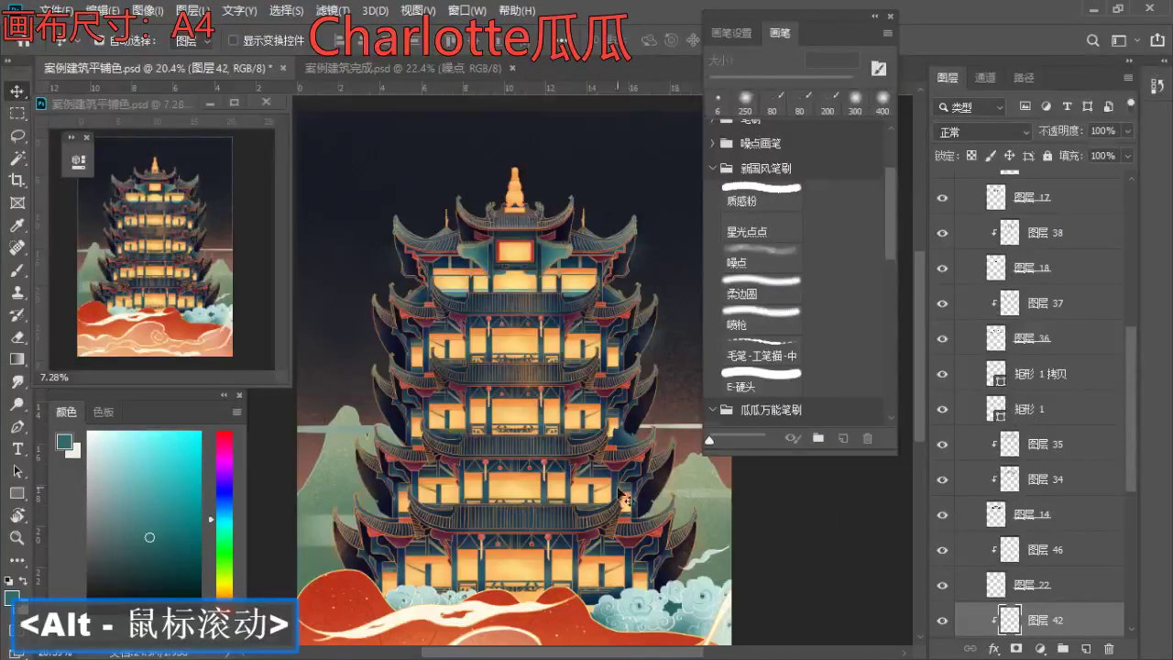
pyautogui.scroll(-3, 550, 412)
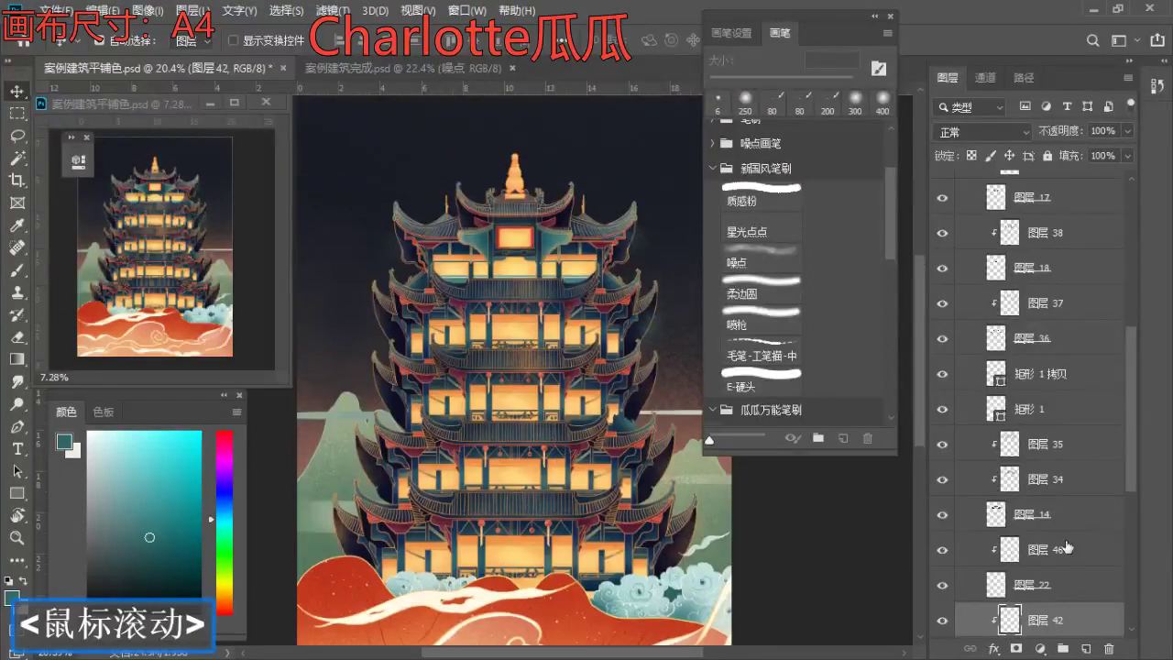
# - Collapse the 第一层 group and select 图层 85 as the active layer
pyautogui.scroll(6, 1045, 477)
pyautogui.click(975, 324)
pyautogui.scroll(1, 977, 325)
pyautogui.click(999, 244)
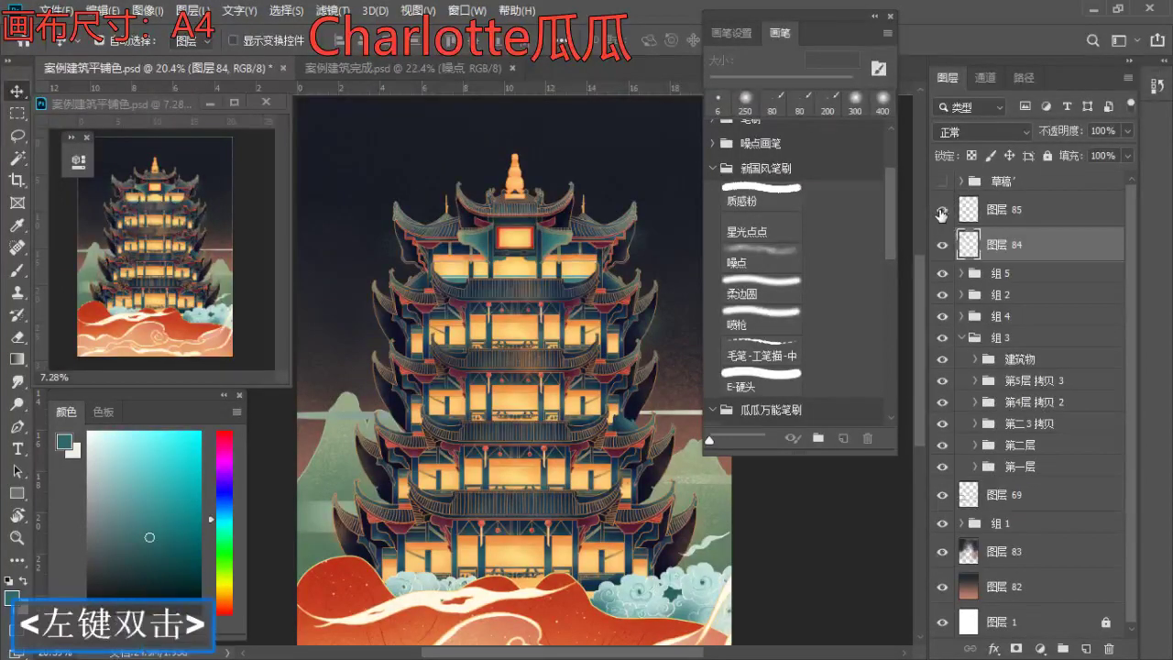
pyautogui.click(991, 212)
# - Select the E-硬头 brush, sample the teal of the top tier's bar and choose a lighter teal as painting colour
pyautogui.scroll(5, 623, 329)
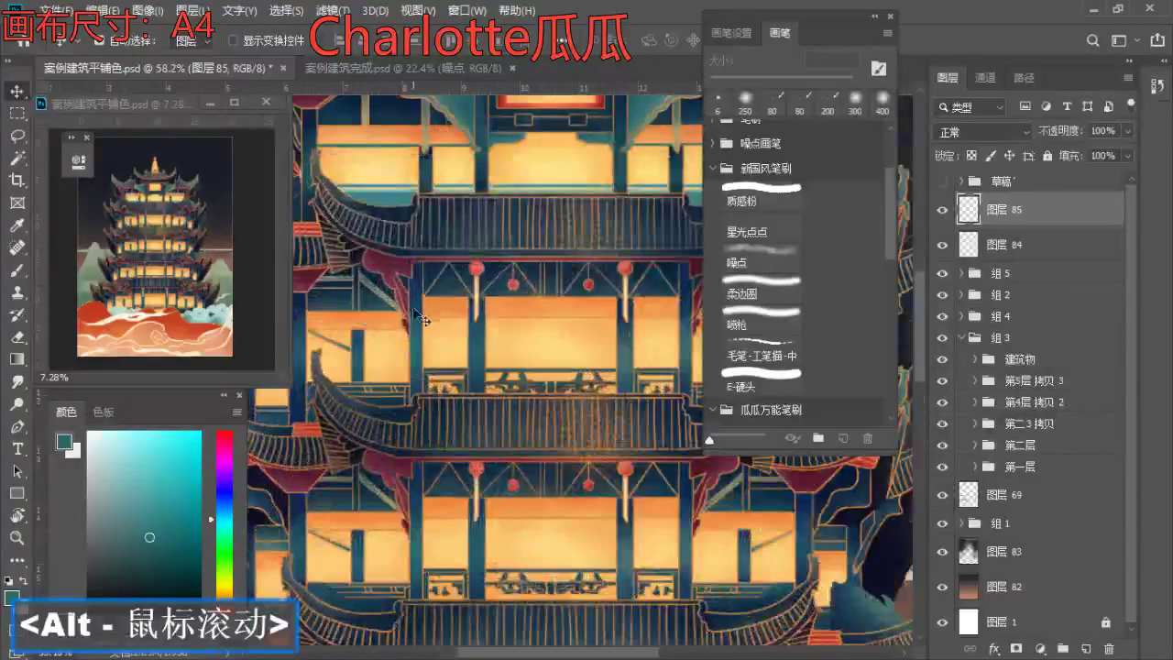
pyautogui.scroll(1, 515, 264)
pyautogui.press('b')
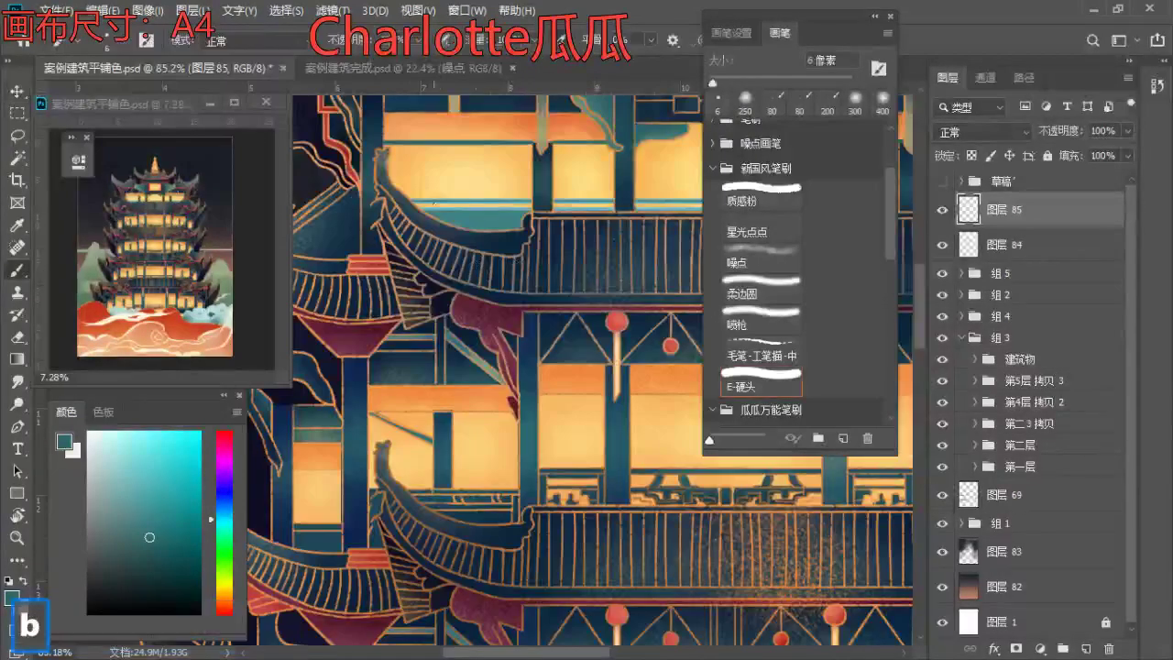
pyautogui.keyDown('alt'); pyautogui.click(485, 192); pyautogui.keyUp('alt')
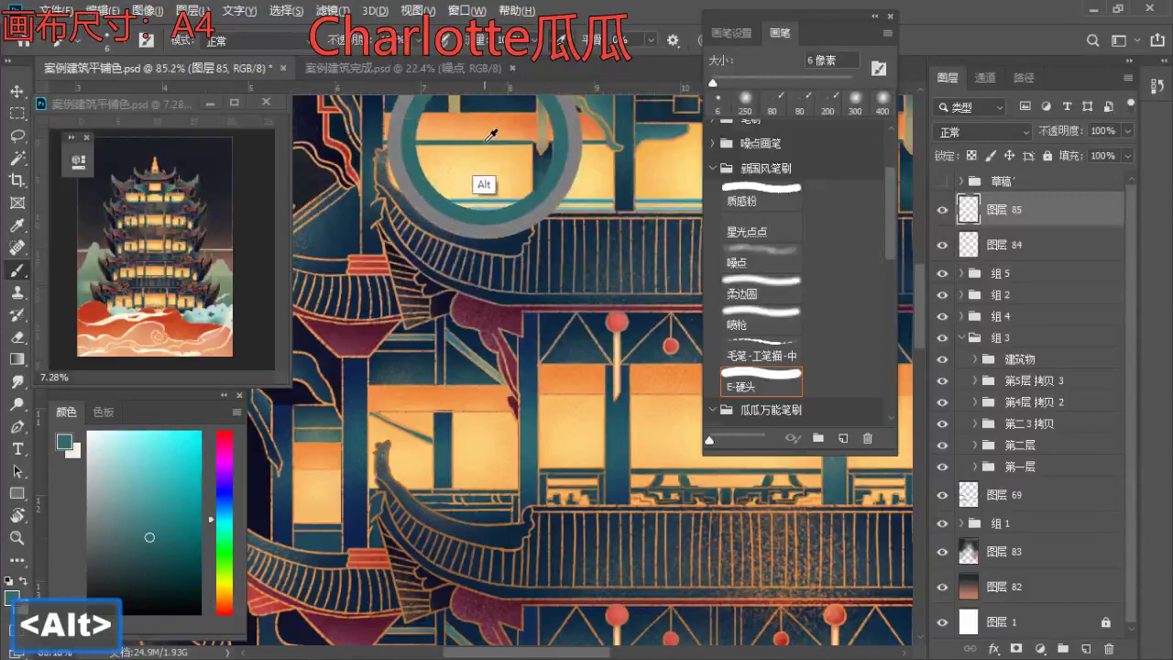
pyautogui.press('z')
pyautogui.moveTo(307, 374); pyautogui.dragTo(337, 375)
pyautogui.press('b')
pyautogui.moveTo(150, 536); pyautogui.dragTo(144, 508)
# - Paint a 3 px teal line across the second tier's far-left window, along the lower edge of its orange band
pyautogui.press('space')
pyautogui.moveTo(307, 513)
pyautogui.mouseDown()
pyautogui.moveTo(348, 481)
pyautogui.moveTo(396, 478)
pyautogui.moveTo(380, 490)
pyautogui.moveTo(394, 490)
pyautogui.mouseUp()
pyautogui.press('b')
pyautogui.hotkey('ctrl', 'z')
pyautogui.press('z')
pyautogui.press('b')
pyautogui.press('a')
pyautogui.press('a')
pyautogui.moveTo(325, 478); pyautogui.dragTo(408, 482)
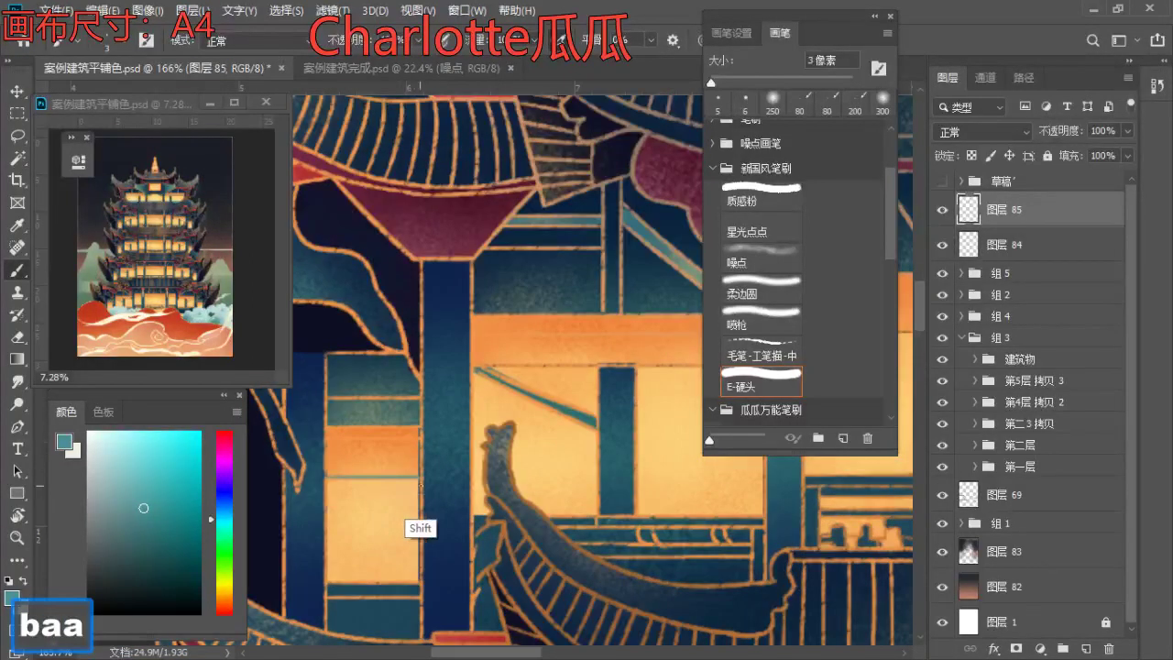
# - Enlarge the brush to 6 px and repaint the teal line across the second tier's far-left window
pyautogui.press('space')
pyautogui.moveTo(537, 333)
pyautogui.mouseDown()
pyautogui.moveTo(393, 348)
pyautogui.moveTo(381, 375)
pyautogui.moveTo(366, 376)
pyautogui.mouseUp()
pyautogui.press('z')
pyautogui.press('space')
pyautogui.moveTo(341, 412)
pyautogui.mouseDown()
pyautogui.moveTo(456, 369)
pyautogui.moveTo(474, 350)
pyautogui.mouseUp()
pyautogui.press('b')
pyautogui.press('s')
pyautogui.press('s')
pyautogui.press('s')
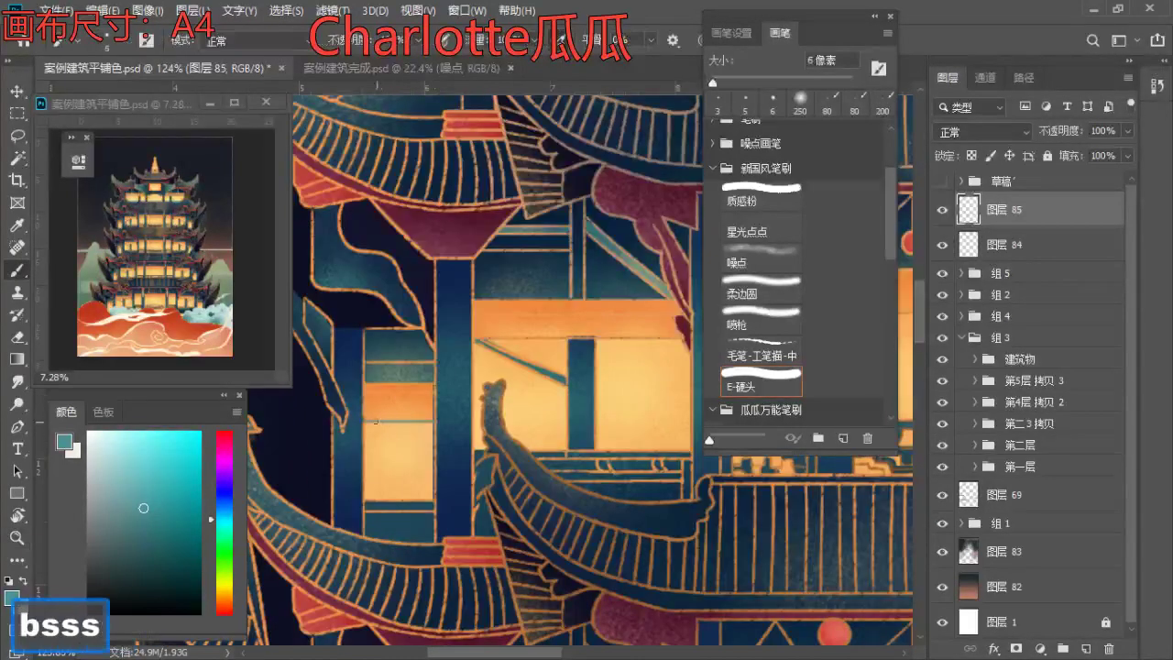
pyautogui.moveTo(363, 422); pyautogui.dragTo(433, 424)
# - Cut away the parts of the teal line that overshoot the far-left window onto the pillars on both sides
pyautogui.press('e')
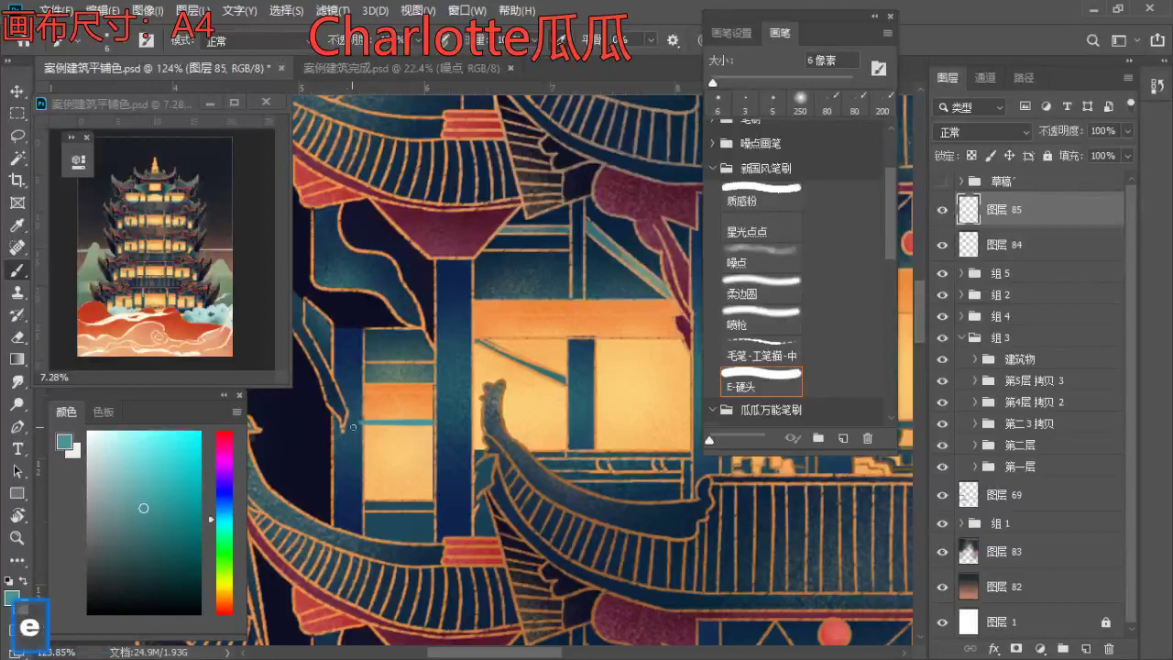
pyautogui.press('m')
pyautogui.moveTo(342, 408); pyautogui.dragTo(363, 441)
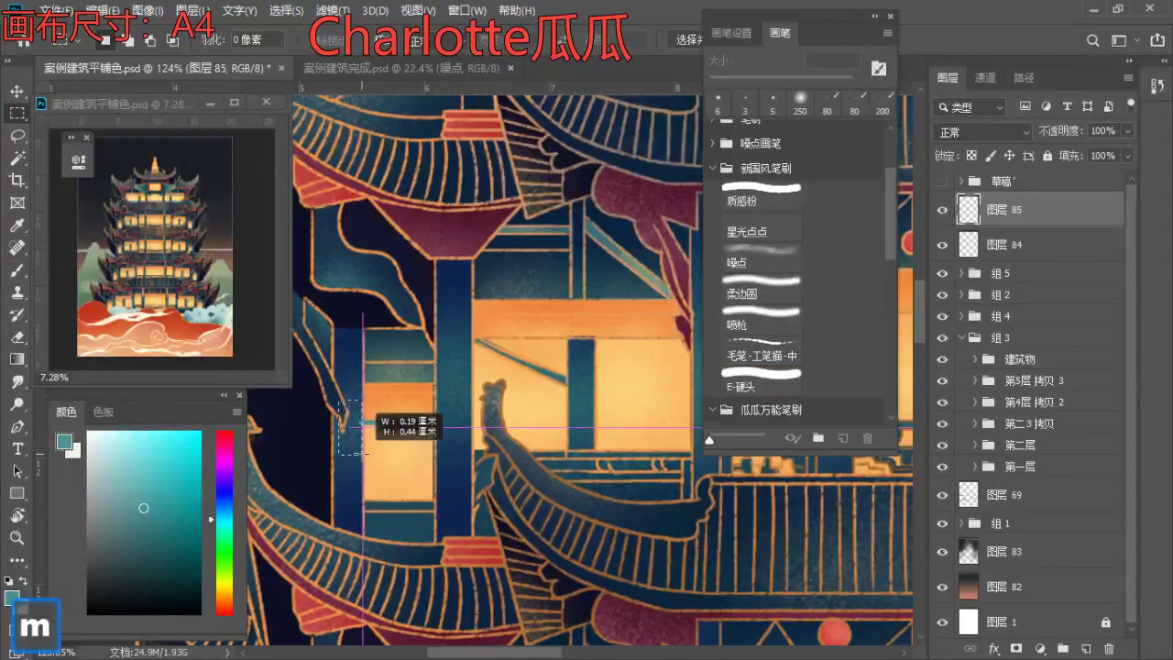
pyautogui.hotkey('ctrl', 'x')
pyautogui.moveTo(437, 413); pyautogui.dragTo(470, 472)
pyautogui.press('space')
pyautogui.hotkey('ctrl', 'x')
# - Paint a 6 px teal line across the second tier's left wing window, under the orange band
pyautogui.press('space')
pyautogui.moveTo(462, 410); pyautogui.dragTo(394, 427)
pyautogui.press('b')
pyautogui.press('z')
pyautogui.moveTo(425, 372); pyautogui.dragTo(378, 391)
pyautogui.press('space')
pyautogui.moveTo(440, 382); pyautogui.dragTo(349, 404)
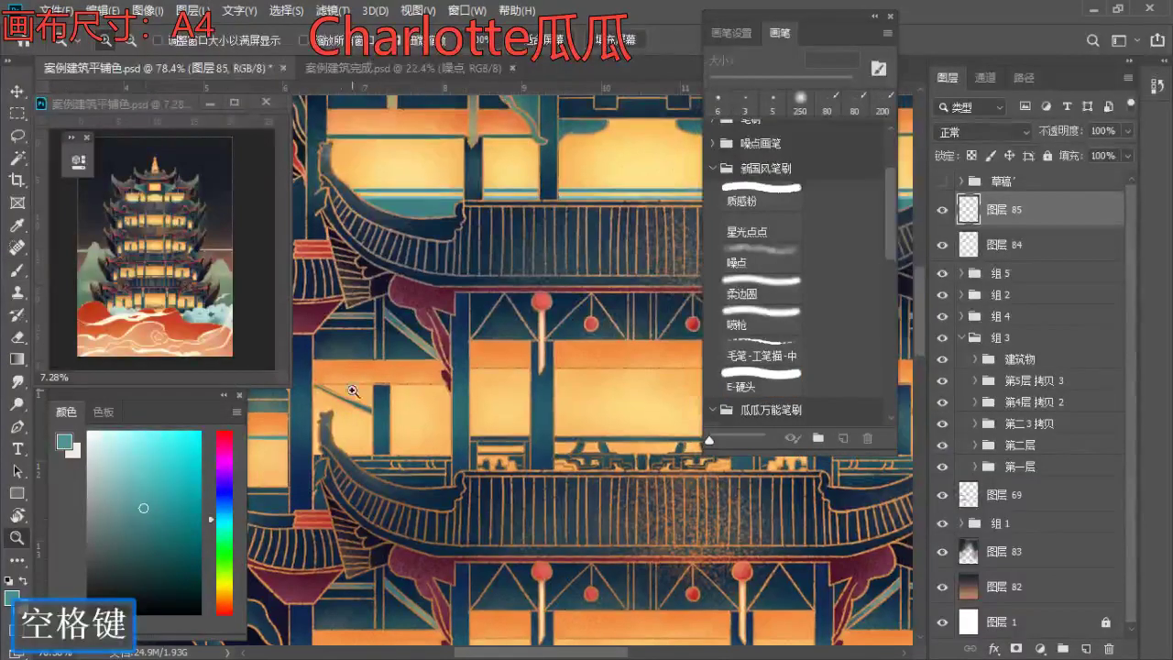
pyautogui.press('b')
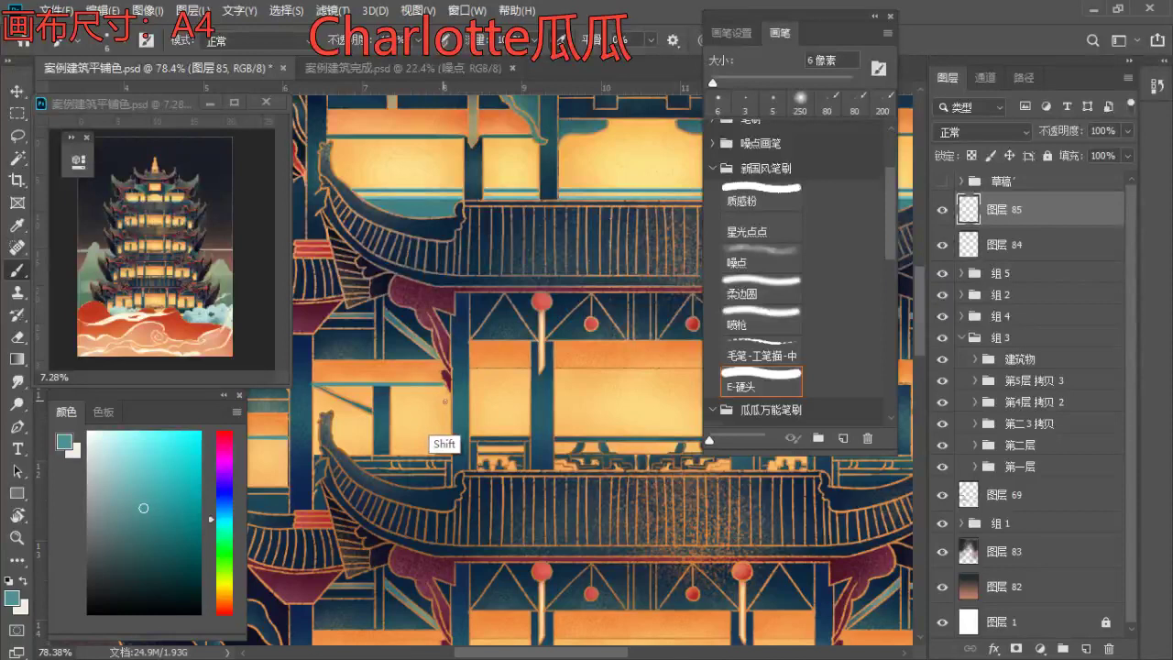
pyautogui.press('space')
pyautogui.moveTo(510, 329); pyautogui.dragTo(406, 359)
# - Extend the 6 px teal line across the second tier's left bay and wide central window
pyautogui.hotkey('ctrl', 'z')
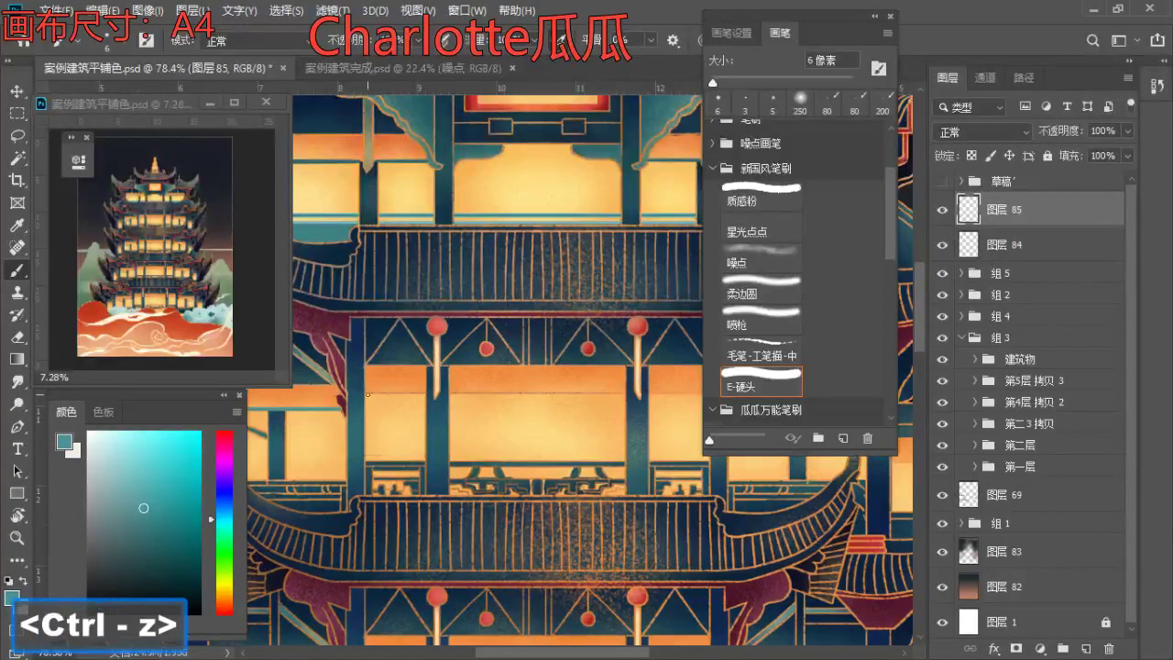
pyautogui.moveTo(366, 394)
pyautogui.mouseDown()
pyautogui.moveTo(420, 405)
pyautogui.moveTo(320, 387)
pyautogui.moveTo(517, 403)
pyautogui.mouseUp()
pyautogui.press('space')
pyautogui.hotkey('ctrl', 'z')
pyautogui.press('space')
pyautogui.moveTo(553, 327); pyautogui.dragTo(437, 328)
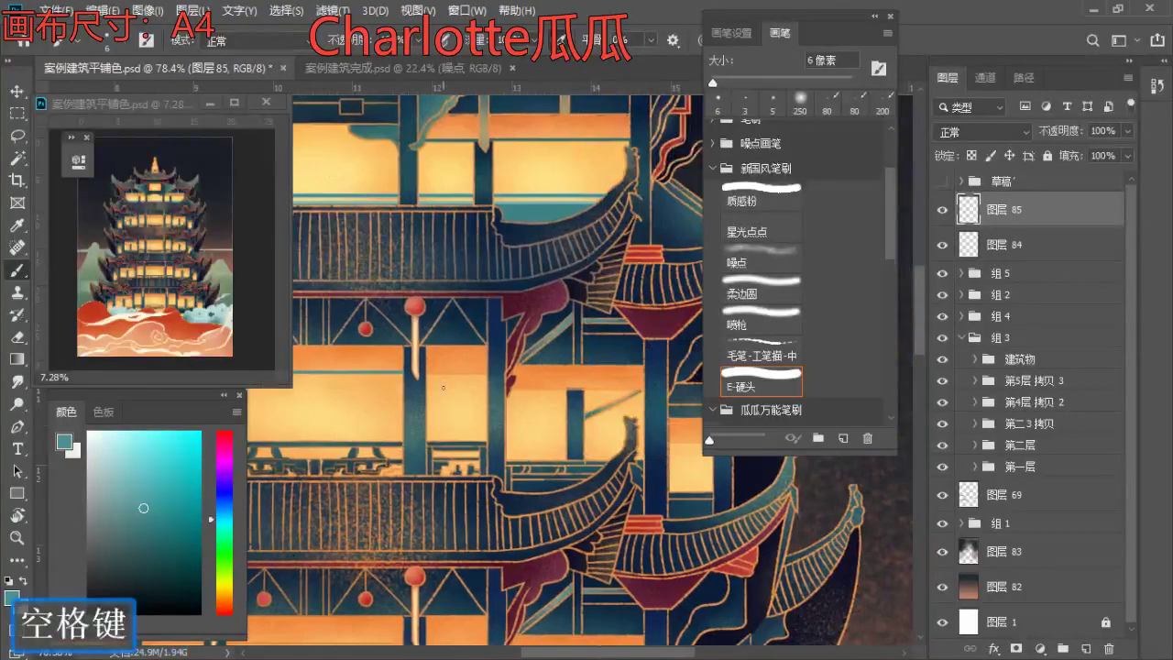
# - Paint matching teal lines across the second tier's right bay and right wing windows
pyautogui.hotkey('ctrl', 'z')
pyautogui.press('space')
pyautogui.moveTo(502, 376); pyautogui.dragTo(394, 352)
pyautogui.hotkey('ctrl', 'z')
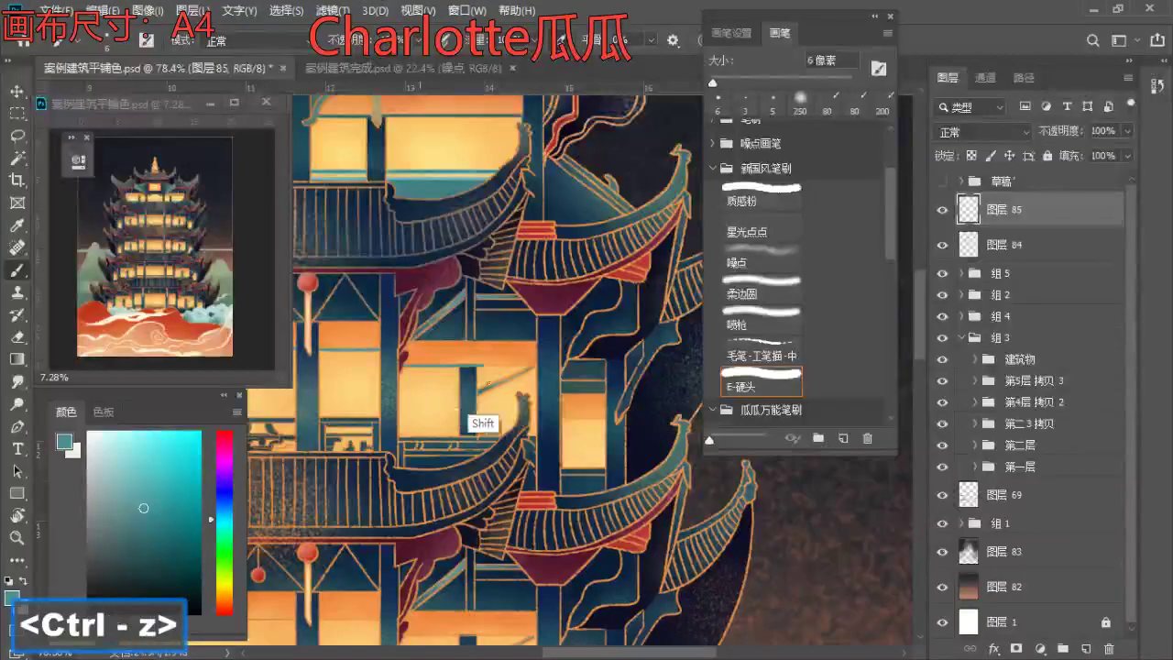
pyautogui.press('space')
pyautogui.moveTo(533, 387); pyautogui.dragTo(445, 350)
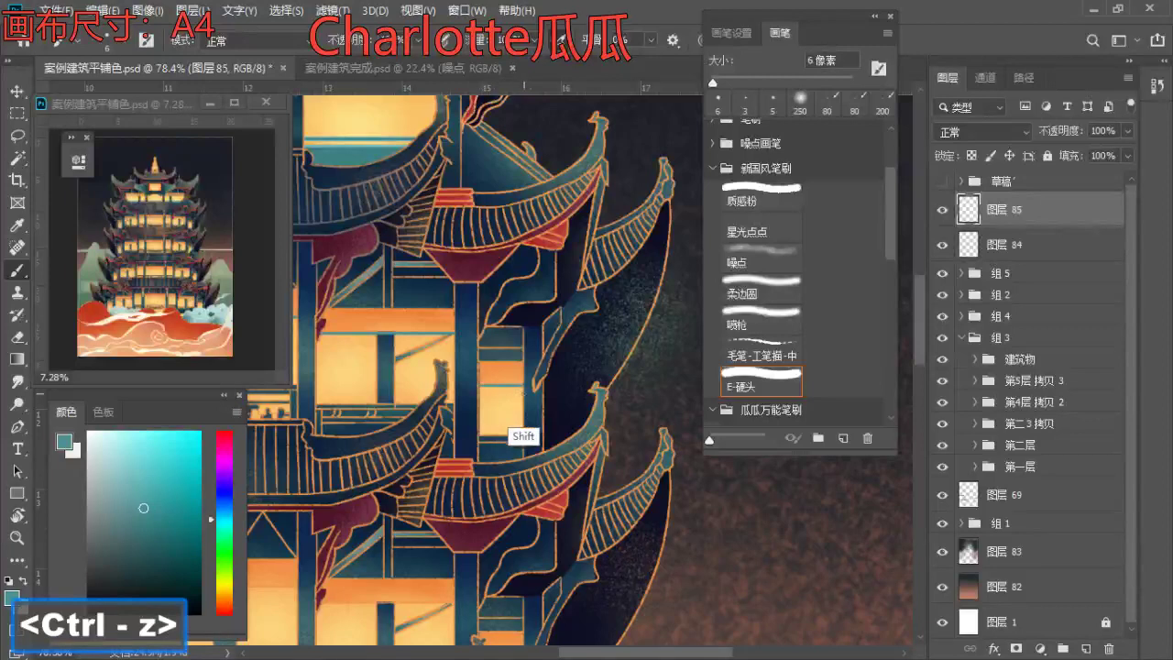
# - Paint 6 px teal lines under the orange bands of the third tier's far-left and left wing windows
pyautogui.press('z')
pyautogui.moveTo(552, 354)
pyautogui.mouseDown()
pyautogui.moveTo(450, 385)
pyautogui.moveTo(492, 353)
pyautogui.moveTo(594, 359)
pyautogui.mouseUp()
pyautogui.press('space')
pyautogui.press('b')
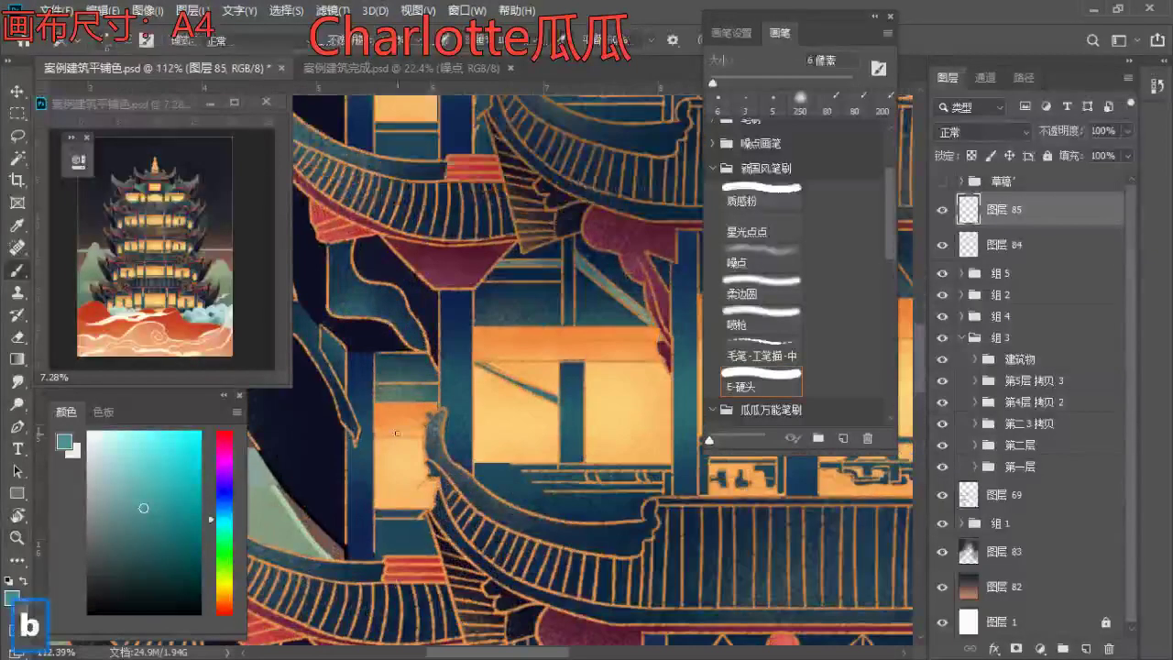
pyautogui.hotkey('ctrl', 'z')
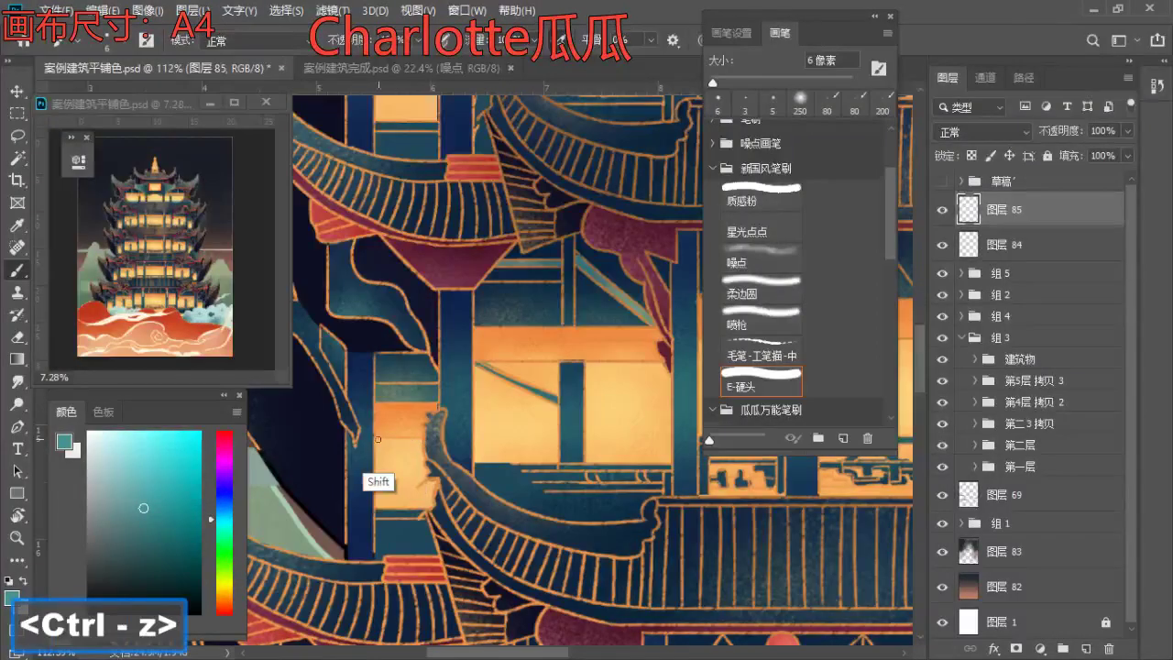
pyautogui.moveTo(422, 441); pyautogui.dragTo(280, 471)
pyautogui.hotkey('ctrl', 'z')
pyautogui.moveTo(441, 410); pyautogui.dragTo(530, 431)
# - Paint the teal line across the third tier's central window and the bays beside it
pyautogui.moveTo(588, 358); pyautogui.dragTo(394, 423)
pyautogui.hotkey('ctrl', 'z')
pyautogui.moveTo(369, 382); pyautogui.dragTo(305, 405)
pyautogui.hotkey('ctrl', 'z')
pyautogui.keyDown('shift'); pyautogui.click(557, 395); pyautogui.keyUp('shift')
pyautogui.moveTo(595, 426); pyautogui.dragTo(374, 422)
pyautogui.hotkey('ctrl', 'z')
pyautogui.keyDown('shift'); pyautogui.click(460, 393); pyautogui.keyUp('shift')
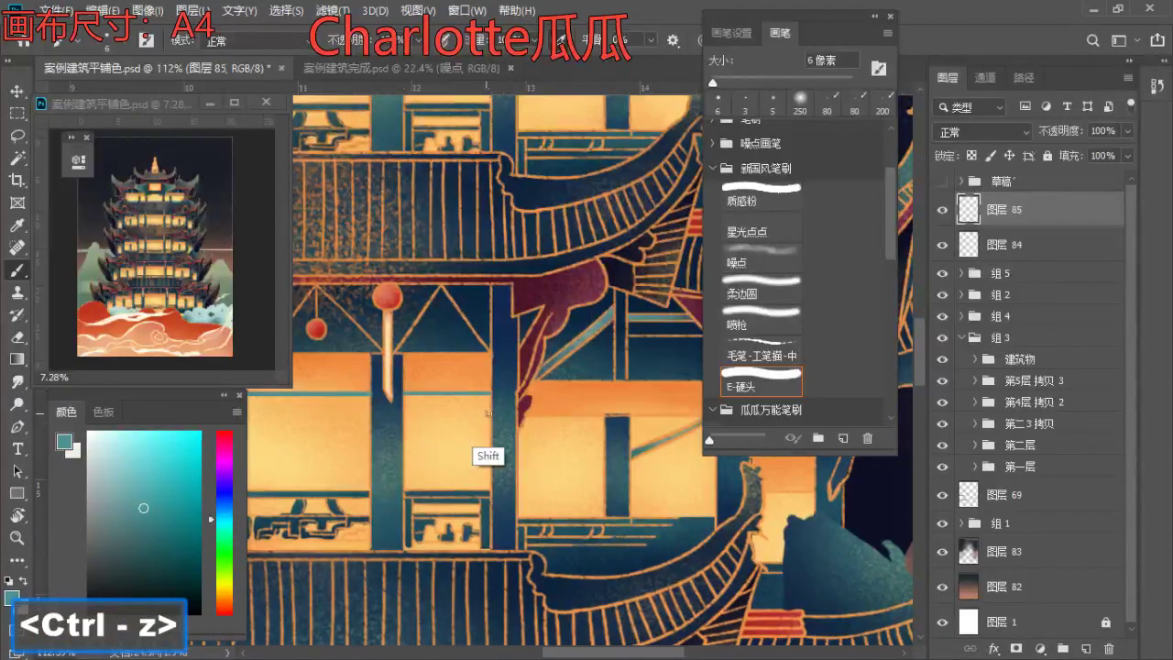
# - Paint the teal line across the third tier's right wing window and remove the stray paint beside the pillar
pyautogui.moveTo(487, 411)
pyautogui.mouseDown()
pyautogui.moveTo(393, 383)
pyautogui.moveTo(548, 401)
pyautogui.mouseUp()
pyautogui.hotkey('ctrl', 'z')
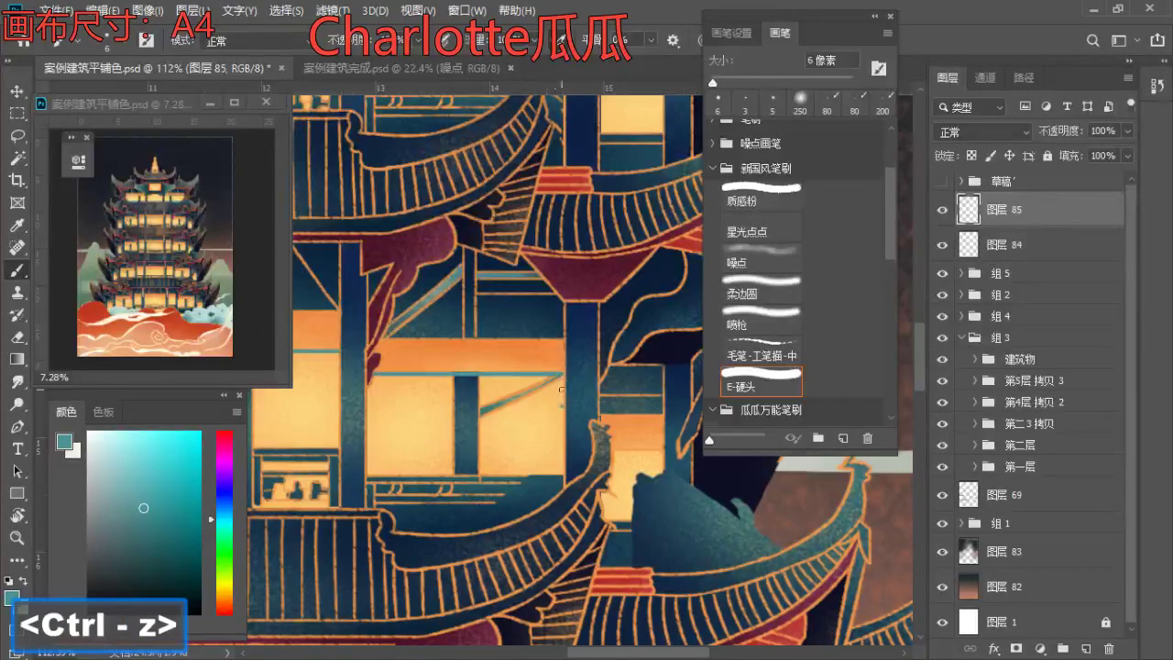
pyautogui.press('z')
pyautogui.press('e')
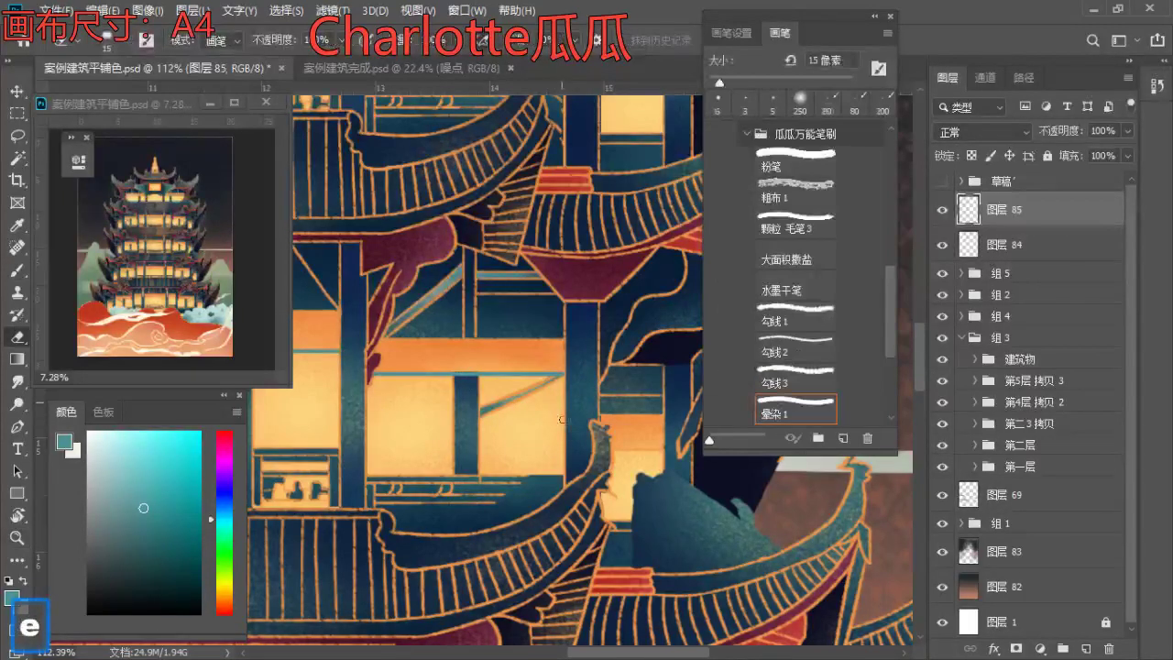
# - Paint teal lines across the fourth tier's far-left and left wing windows and tidy the end at the magenta bracket
pyautogui.press('z')
pyautogui.moveTo(551, 402)
pyautogui.mouseDown()
pyautogui.moveTo(417, 435)
pyautogui.moveTo(443, 439)
pyautogui.mouseUp()
pyautogui.press('b')
pyautogui.moveTo(368, 477); pyautogui.dragTo(422, 480)
pyautogui.hotkey('ctrl', 'z')
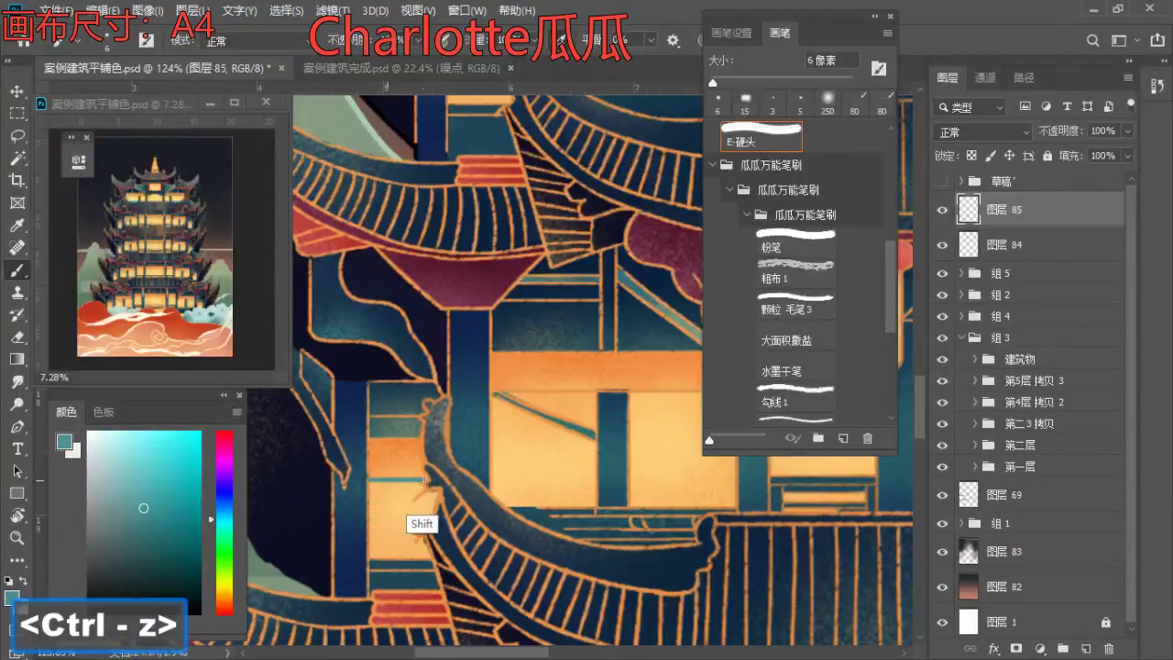
pyautogui.moveTo(514, 394)
pyautogui.mouseDown()
pyautogui.moveTo(317, 419)
pyautogui.moveTo(326, 439)
pyautogui.moveTo(535, 448)
pyautogui.moveTo(285, 446)
pyautogui.mouseUp()
pyautogui.hotkey('ctrl', 'z')
pyautogui.press('e')
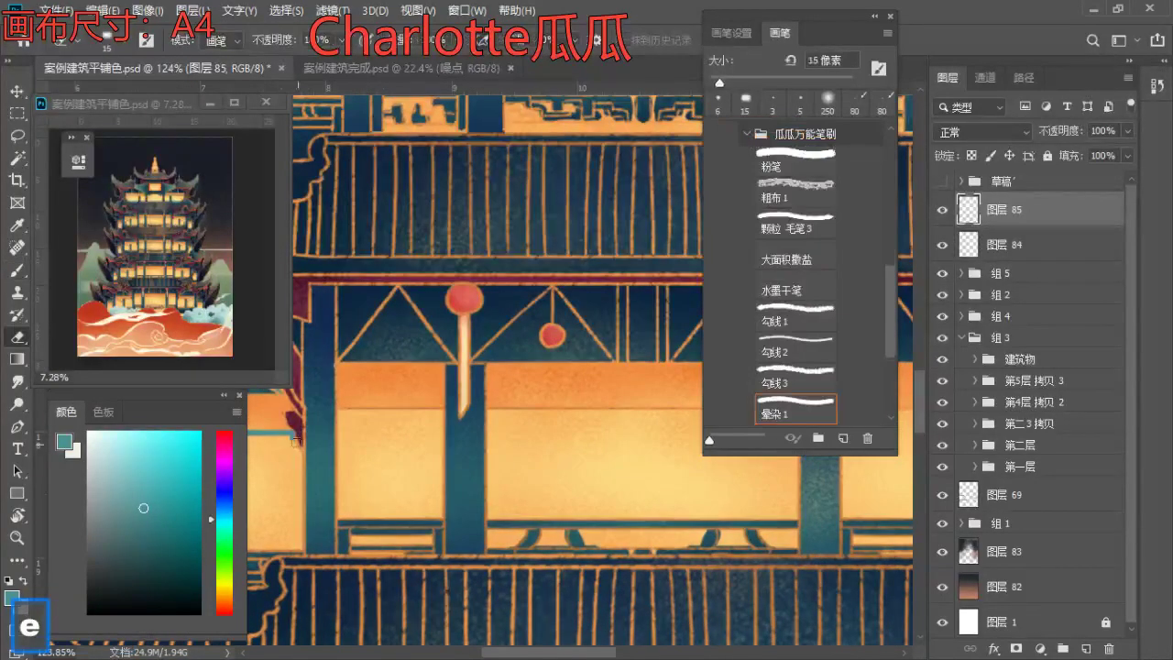
# - Paint the 6 px teal line across the fourth tier's central window and adjoining bays
pyautogui.press('b')
pyautogui.moveTo(338, 411); pyautogui.dragTo(624, 440)
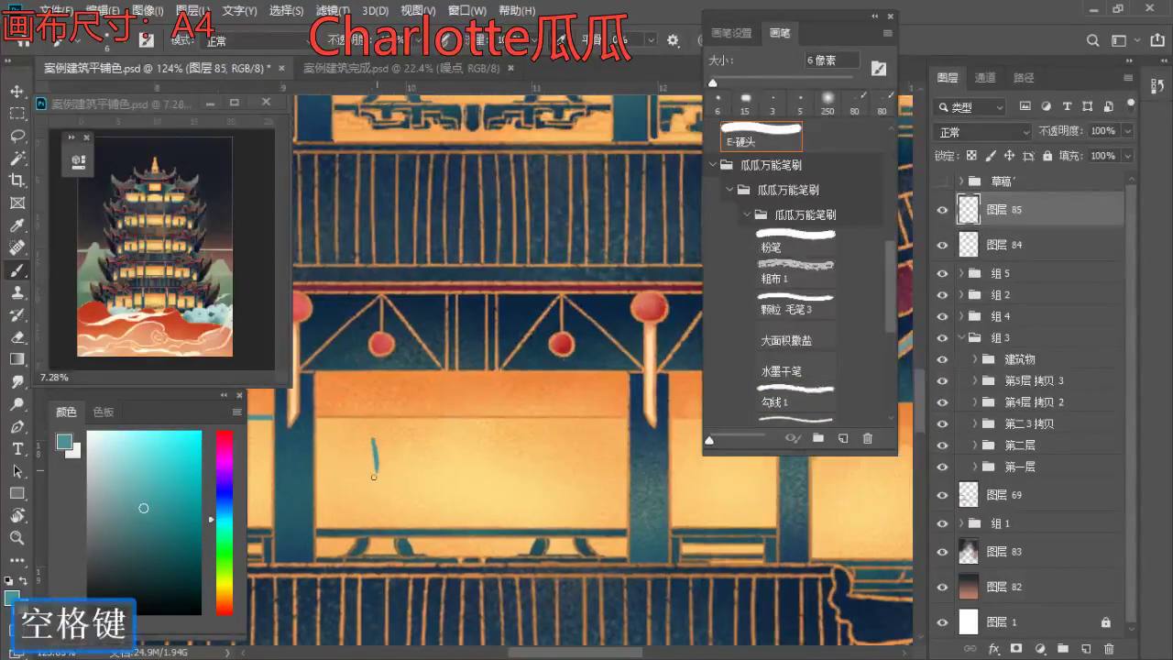
pyautogui.hotkey('ctrl', 'z')
pyautogui.moveTo(314, 419)
pyautogui.mouseDown()
pyautogui.moveTo(618, 499)
pyautogui.moveTo(351, 469)
pyautogui.mouseUp()
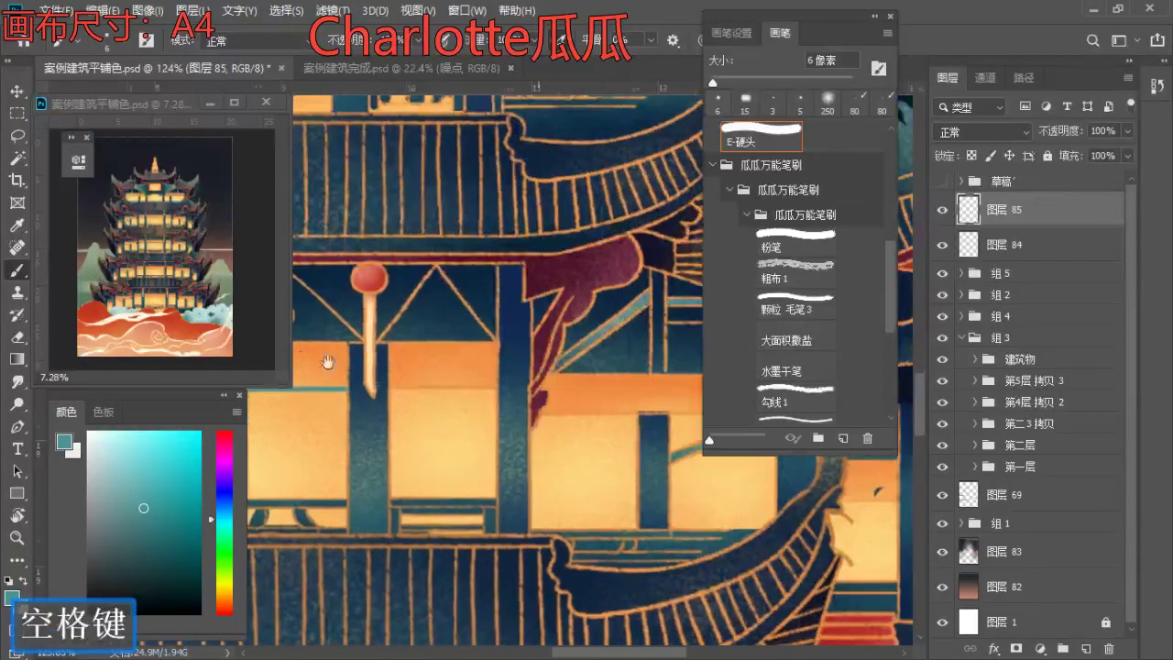
pyautogui.moveTo(390, 388)
pyautogui.mouseDown()
pyautogui.moveTo(474, 409)
pyautogui.moveTo(308, 402)
pyautogui.mouseUp()
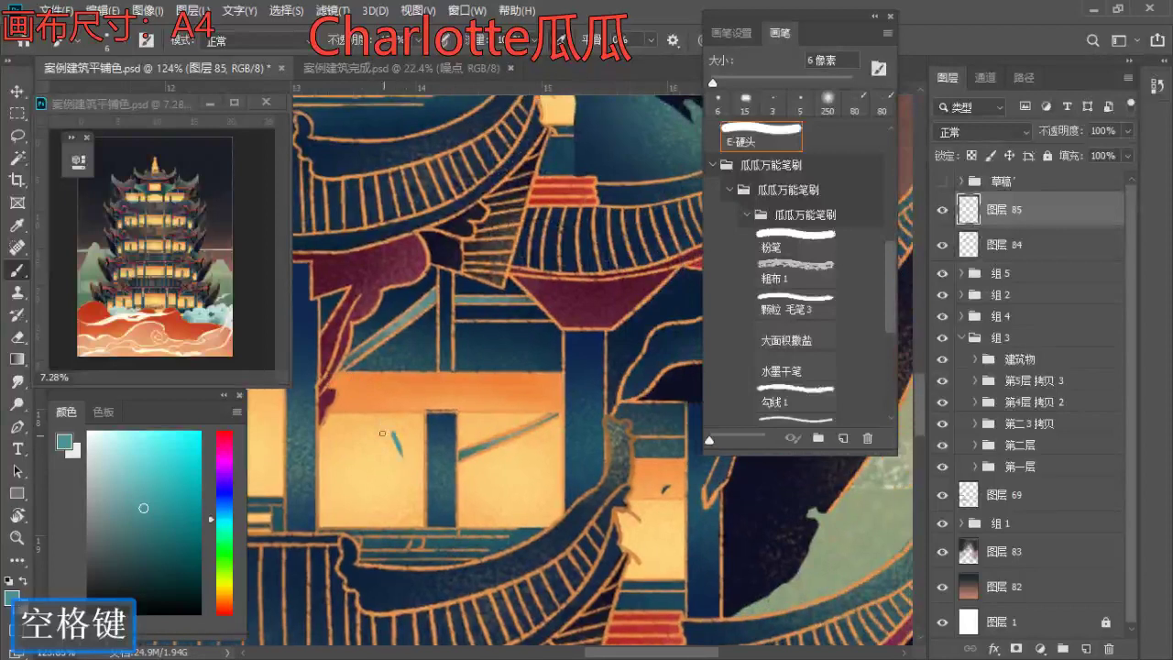
# - Paint the teal line across the fourth tier's right wing and far-right windows, under the orange bands
pyautogui.hotkey('ctrl', 'z')
pyautogui.moveTo(382, 419); pyautogui.dragTo(503, 450)
pyautogui.hotkey('ctrl', 'z')
pyautogui.moveTo(326, 413); pyautogui.dragTo(527, 443)
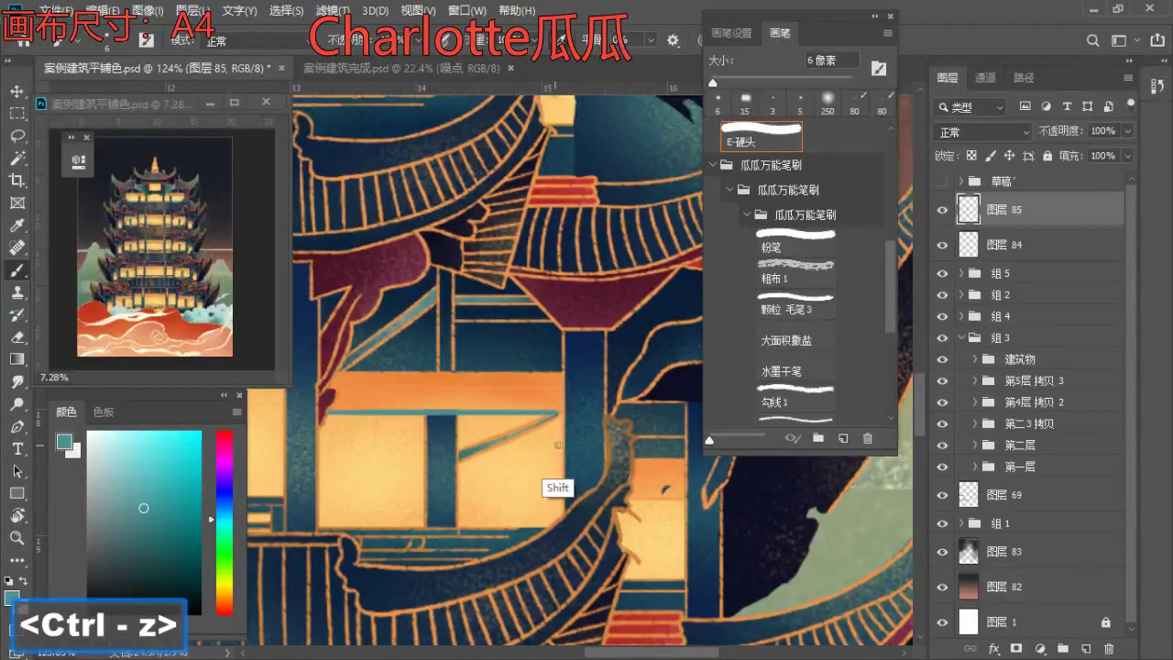
pyautogui.press('z')
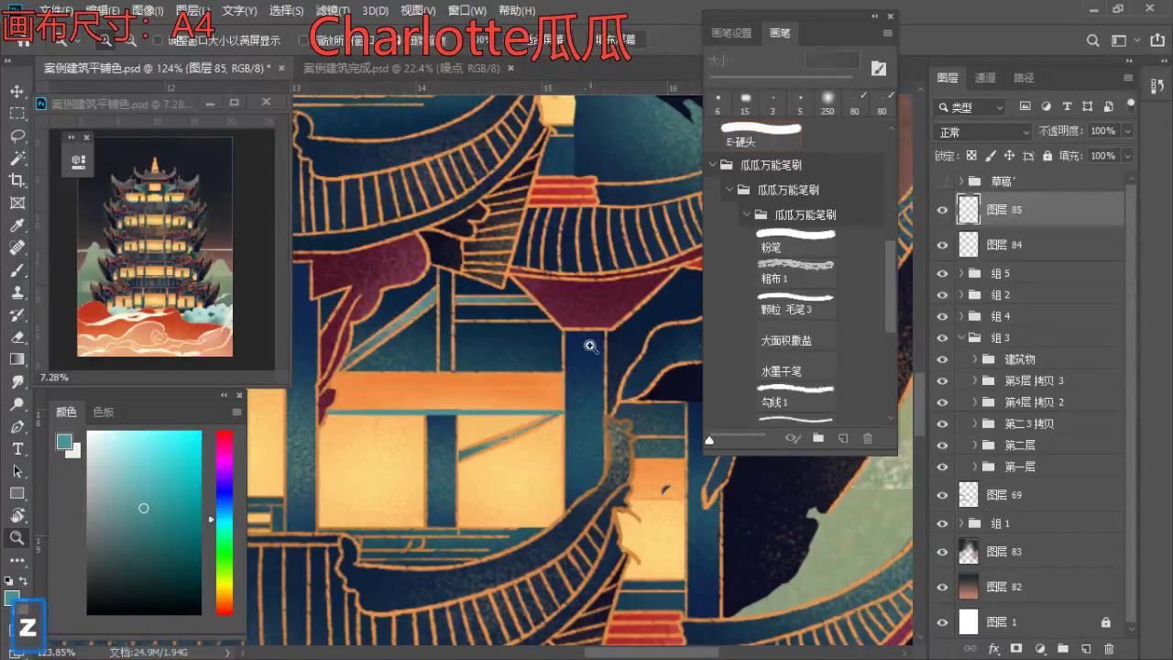
pyautogui.moveTo(592, 346); pyautogui.dragTo(553, 357)
pyautogui.moveTo(650, 450); pyautogui.dragTo(667, 486)
pyautogui.press('b')
pyautogui.moveTo(579, 449)
pyautogui.mouseDown()
pyautogui.moveTo(638, 453)
pyautogui.moveTo(583, 420)
pyautogui.moveTo(540, 430)
pyautogui.mouseUp()
pyautogui.hotkey('ctrl', 'z')
# - Paint a 6 px teal line across the bottom tier's far-left window, just above the clouds
pyautogui.press('z')
pyautogui.press('space')
pyautogui.moveTo(479, 471)
pyautogui.mouseDown()
pyautogui.moveTo(435, 413)
pyautogui.moveTo(425, 444)
pyautogui.moveTo(468, 479)
pyautogui.mouseUp()
pyautogui.press('b')
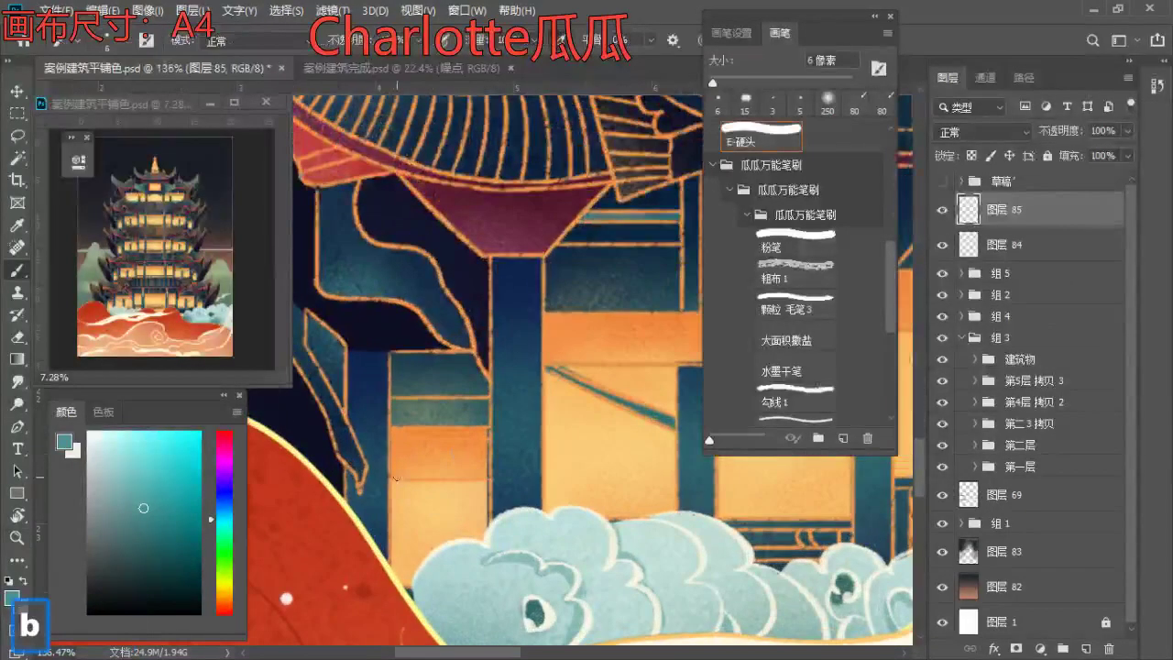
pyautogui.moveTo(392, 478); pyautogui.dragTo(473, 480)
pyautogui.hotkey('ctrl', 'z')
pyautogui.moveTo(392, 478); pyautogui.dragTo(473, 483)
pyautogui.press('space')
pyautogui.moveTo(533, 361); pyautogui.dragTo(411, 398)
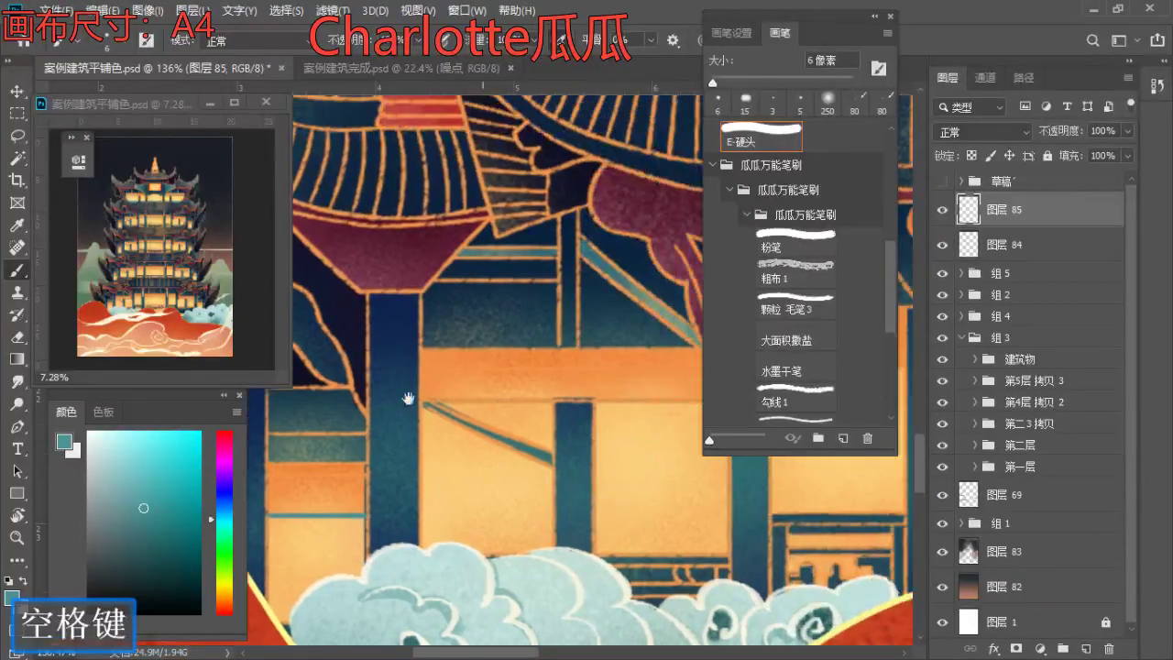
pyautogui.hotkey('ctrl', 'z')
pyautogui.keyDown('shift'); pyautogui.click(641, 400); pyautogui.keyUp('shift')
pyautogui.moveTo(641, 403); pyautogui.dragTo(475, 401)
pyautogui.keyDown('shift'); pyautogui.click(519, 401); pyautogui.keyUp('shift')
pyautogui.hotkey('ctrl', 'z')
pyautogui.keyDown('shift'); pyautogui.click(518, 401); pyautogui.keyUp('shift')
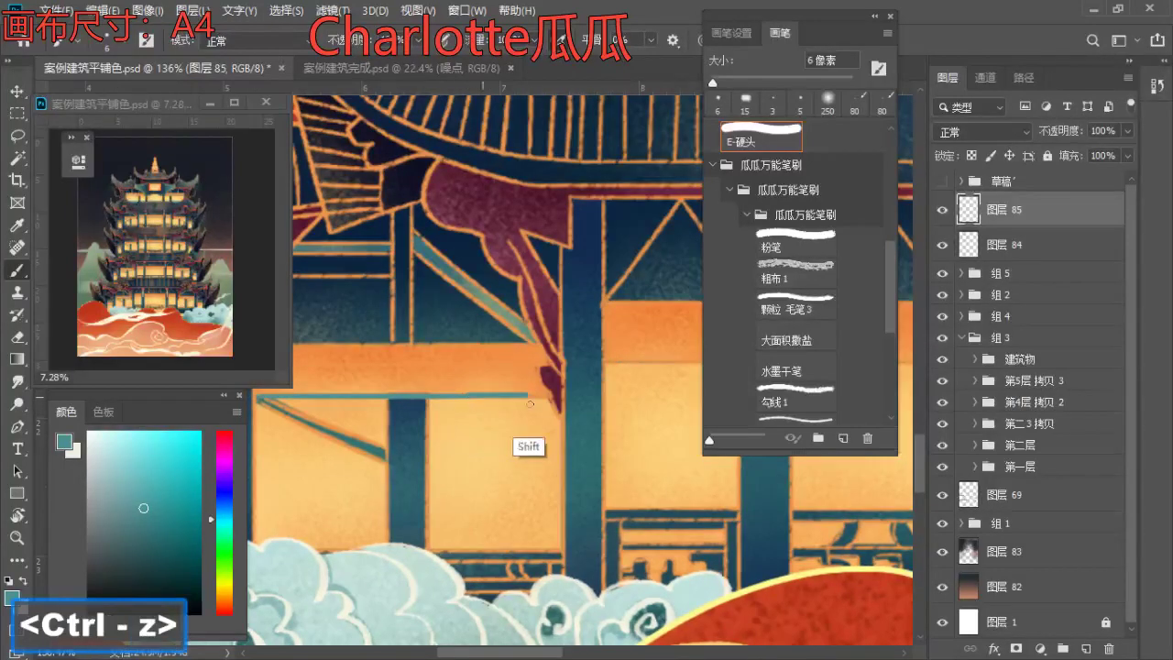
pyautogui.hotkey('ctrl', 'z')
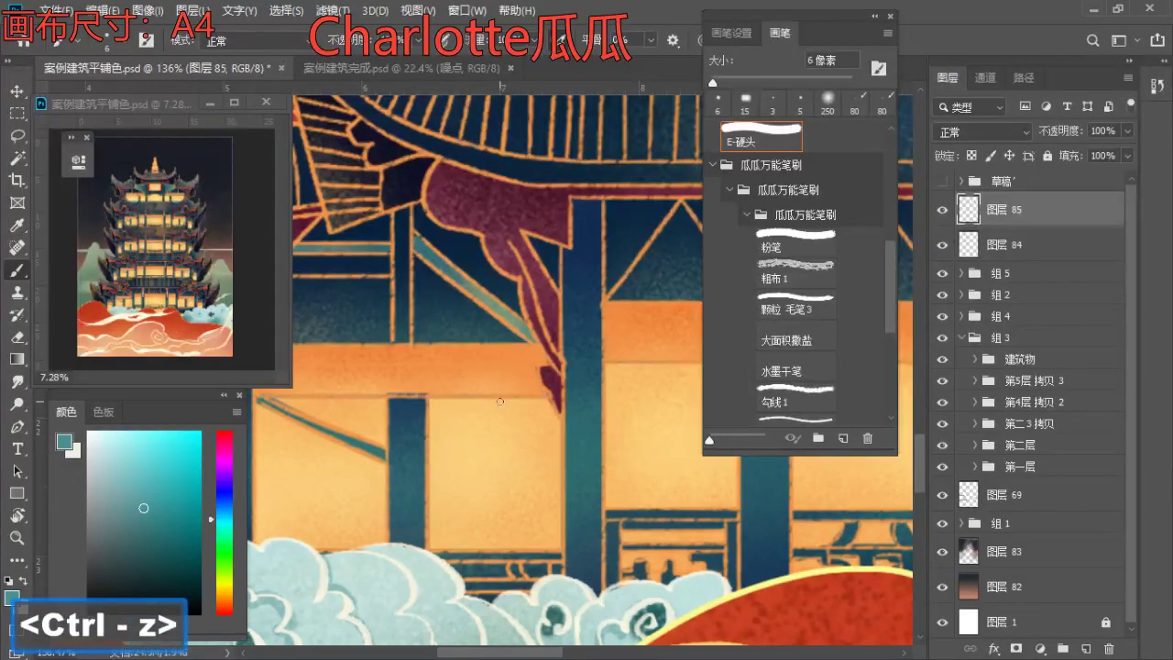
# - Paint a straight 6 px teal line across the bottom tier's left wing window, up to the magenta bracket
pyautogui.press('z')
pyautogui.moveTo(526, 372); pyautogui.dragTo(521, 372)
pyautogui.press('b')
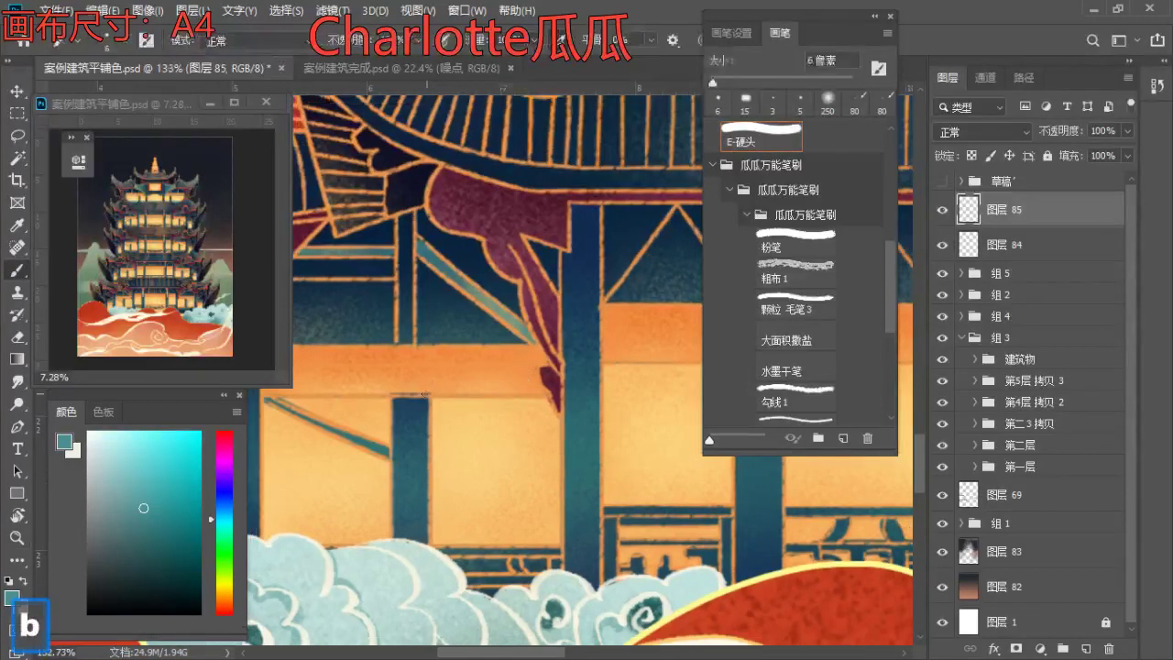
pyautogui.moveTo(412, 398); pyautogui.dragTo(457, 419)
pyautogui.moveTo(310, 417); pyautogui.dragTo(568, 429)
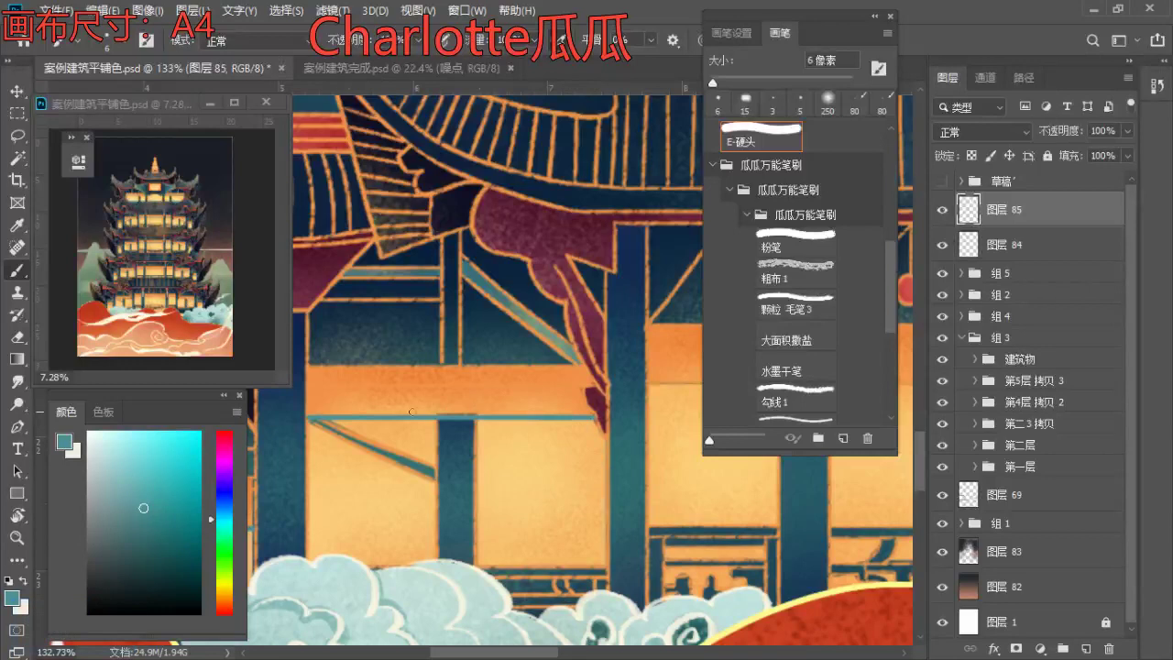
pyautogui.hotkey('ctrl', 'z')
pyautogui.moveTo(305, 415); pyautogui.dragTo(593, 443)
# - Erase the part of the left wing's teal line that overlaps the tip of the magenta bracket
pyautogui.press('z')
pyautogui.moveTo(486, 374); pyautogui.dragTo(461, 355)
pyautogui.press('space')
pyautogui.moveTo(570, 391)
pyautogui.mouseDown()
pyautogui.moveTo(383, 388)
pyautogui.moveTo(392, 392)
pyautogui.mouseUp()
pyautogui.press('b')
pyautogui.press('e')
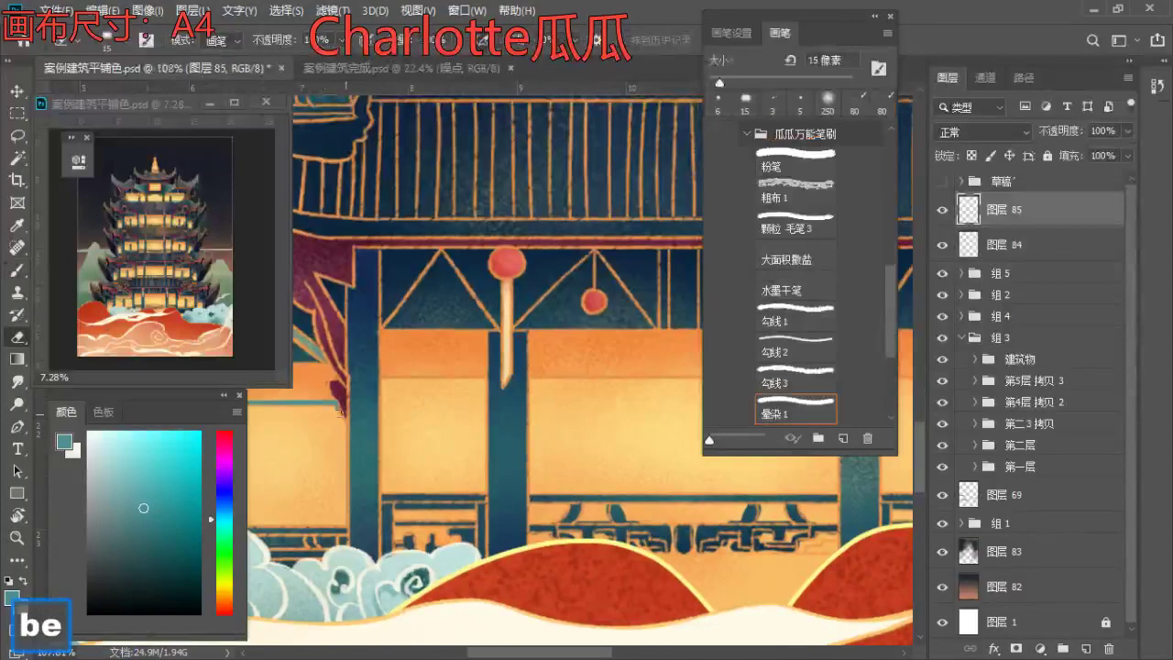
# - Paint the 6 px teal line across the bottom tier's left bay and wide central window
pyautogui.press('b')
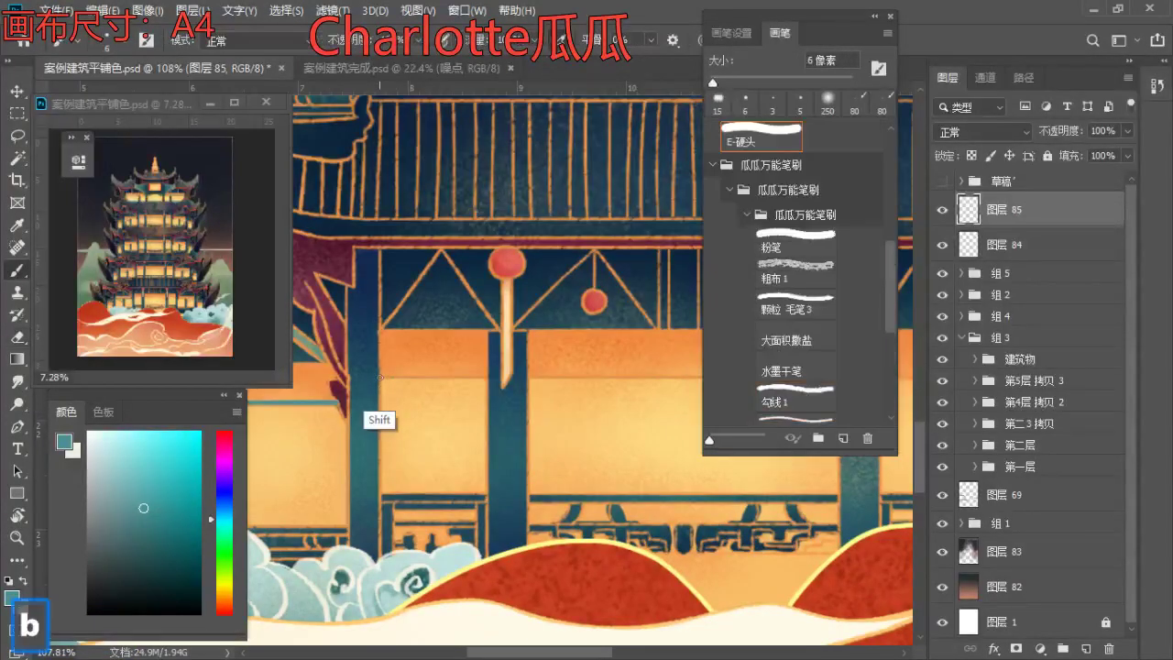
pyautogui.press('space')
pyautogui.moveTo(480, 431)
pyautogui.mouseDown()
pyautogui.moveTo(406, 348)
pyautogui.moveTo(356, 371)
pyautogui.moveTo(403, 409)
pyautogui.moveTo(531, 407)
pyautogui.mouseUp()
pyautogui.hotkey('ctrl', 'z')
pyautogui.hotkey('ctrl', 'z')
pyautogui.moveTo(331, 406)
pyautogui.mouseDown()
pyautogui.moveTo(595, 483)
pyautogui.moveTo(643, 477)
pyautogui.mouseUp()
# - Trim the ends of the central window's teal line at the pillars with a 9 px eraser
pyautogui.press('e')
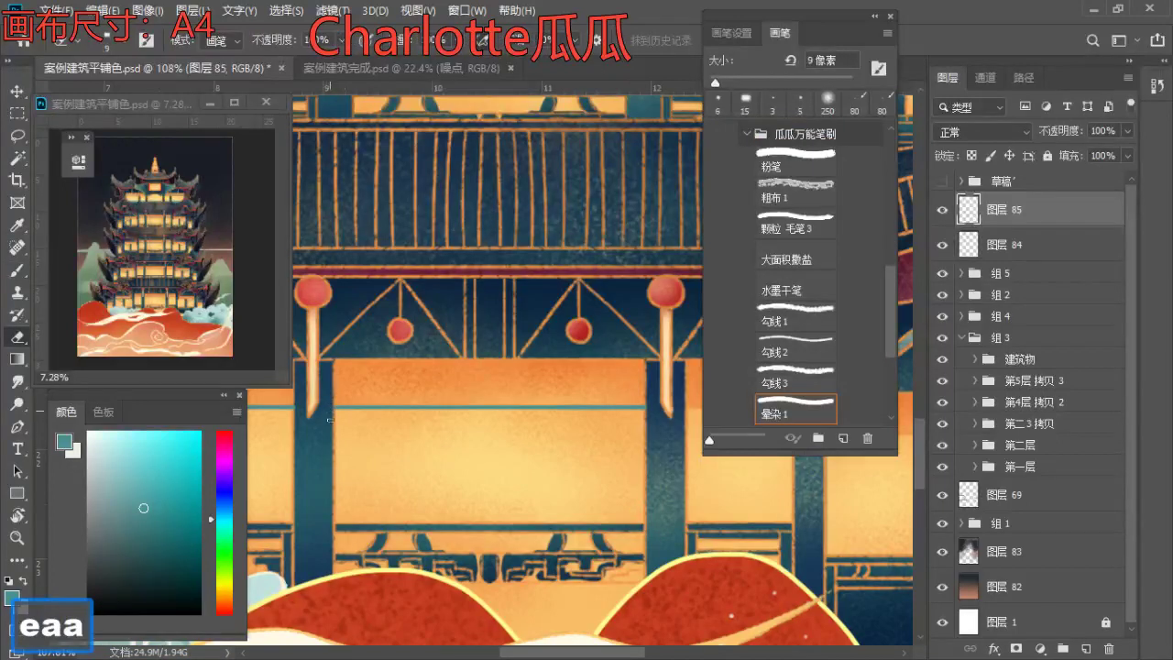
pyautogui.moveTo(330, 412); pyautogui.dragTo(330, 406)
pyautogui.press('space')
pyautogui.moveTo(648, 400)
pyautogui.mouseDown()
pyautogui.moveTo(441, 419)
pyautogui.moveTo(554, 425)
pyautogui.moveTo(408, 404)
pyautogui.moveTo(517, 417)
pyautogui.mouseUp()
pyautogui.press('e')
# - Paint a straight 7 px teal line across the bottom tier's right wing window, starting beside the magenta bracket's tip
pyautogui.press('b')
pyautogui.hotkey('ctrl', 'z')
pyautogui.hotkey('ctrl', 'z')
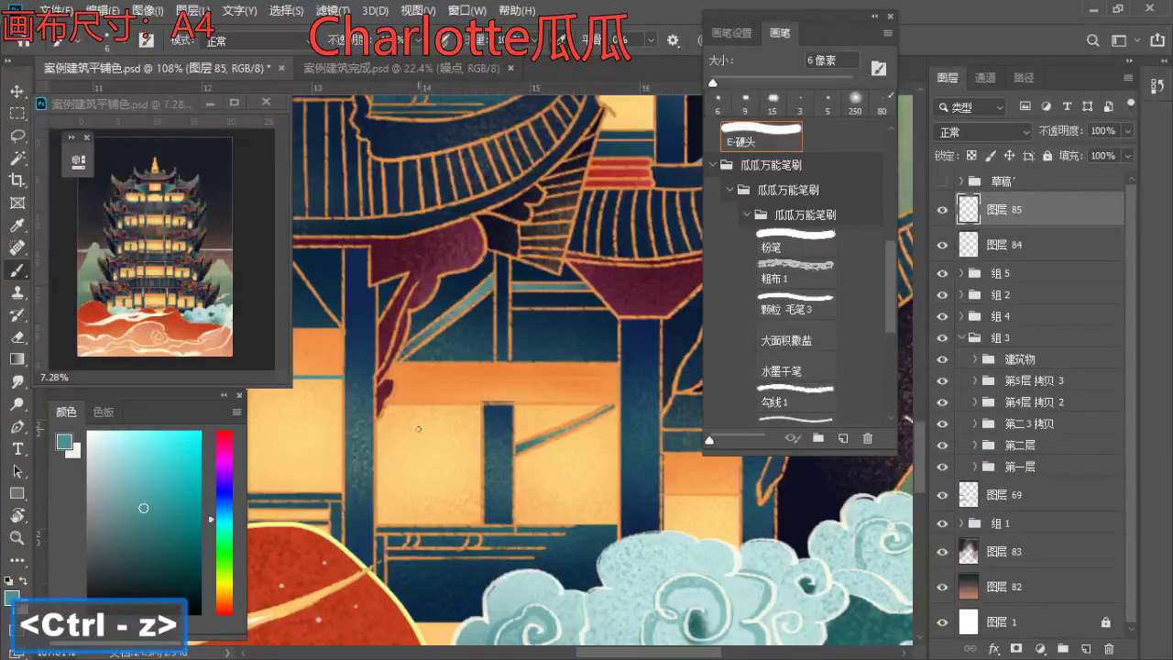
pyautogui.press('b')
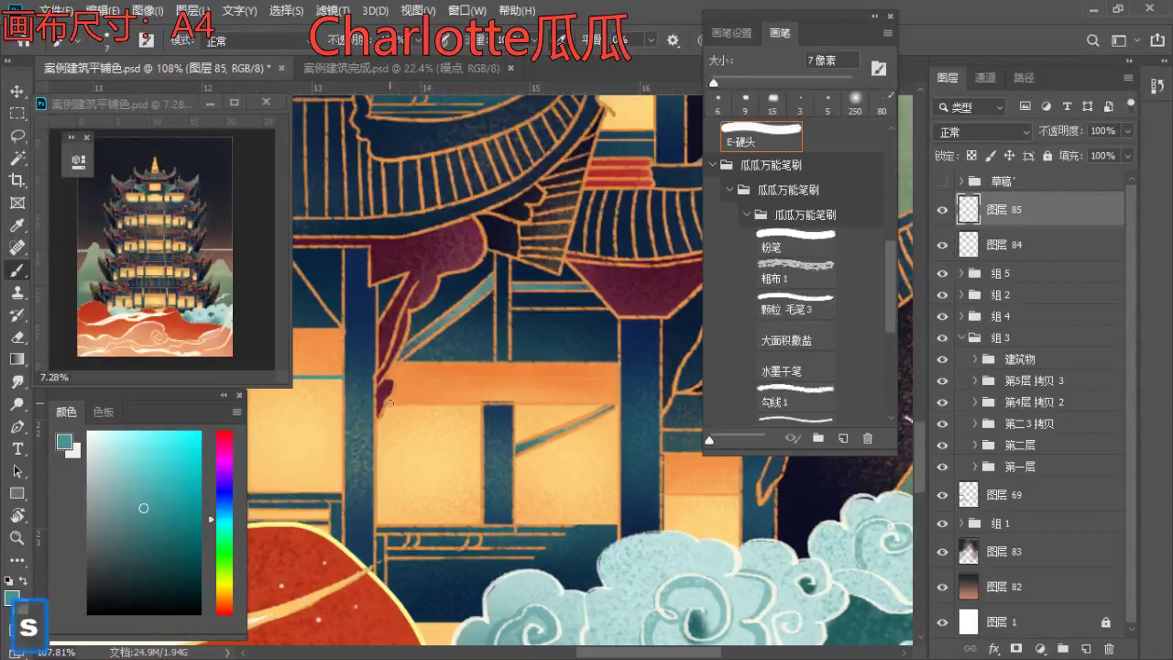
pyautogui.moveTo(386, 403); pyautogui.dragTo(557, 412)
pyautogui.hotkey('ctrl', 'z')
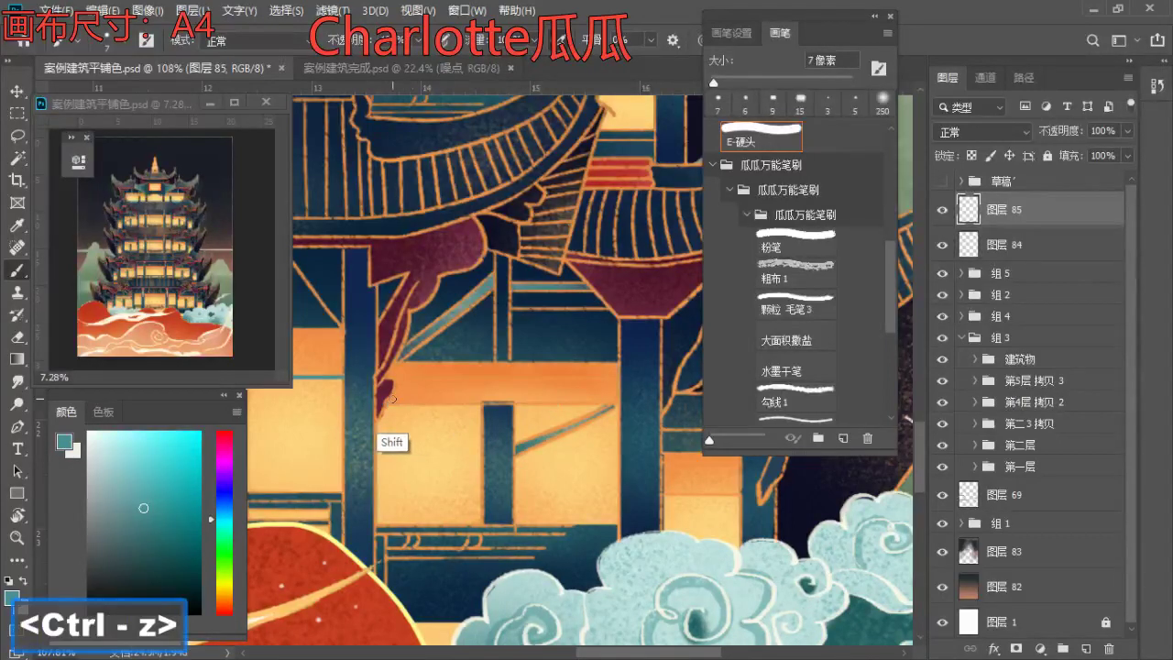
pyautogui.moveTo(396, 403); pyautogui.dragTo(588, 444)
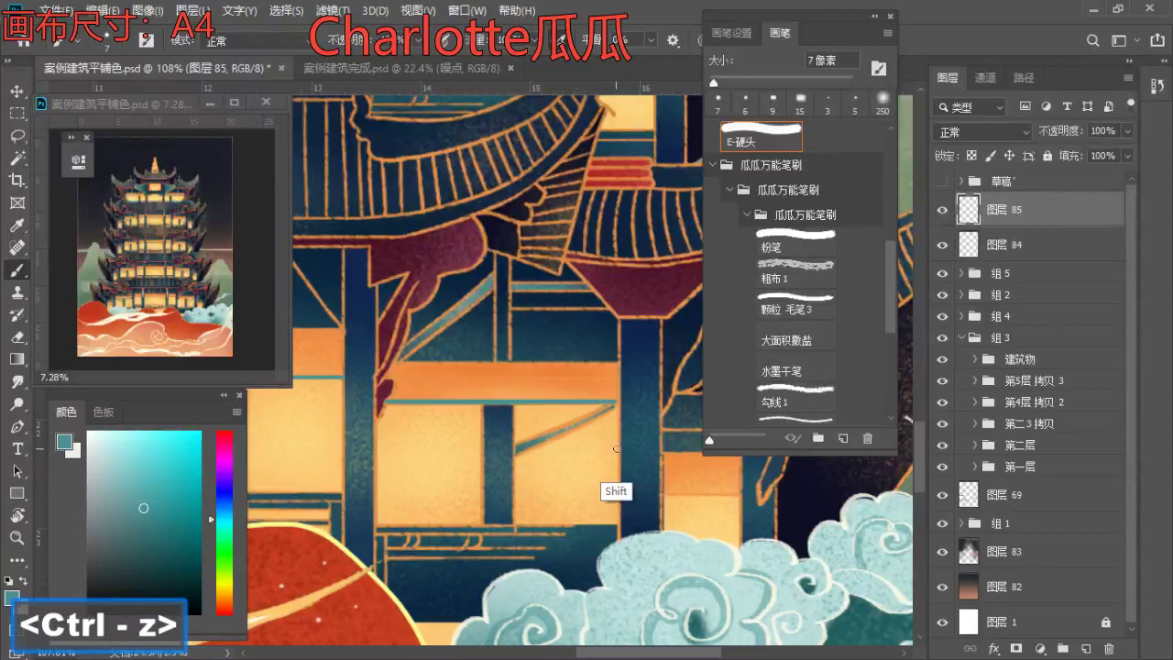
# - Trim the ends of the right wing window's teal line at the bracket and pillar with a 9 px eraser
pyautogui.press('e')
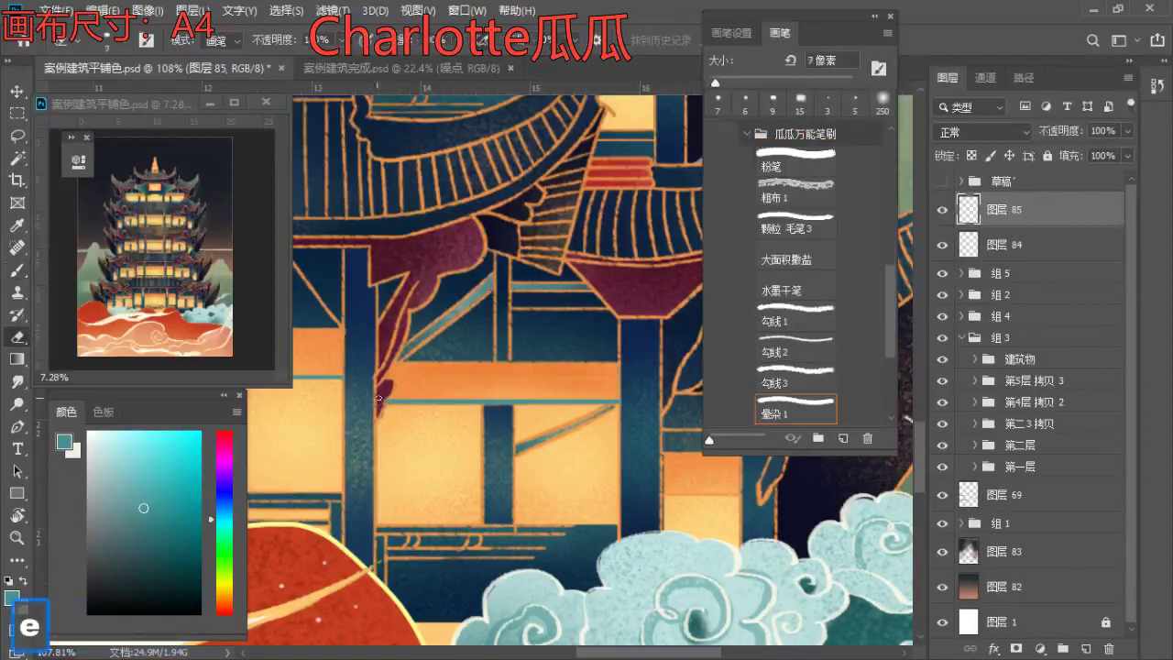
pyautogui.press('space')
pyautogui.moveTo(547, 397); pyautogui.dragTo(464, 413)
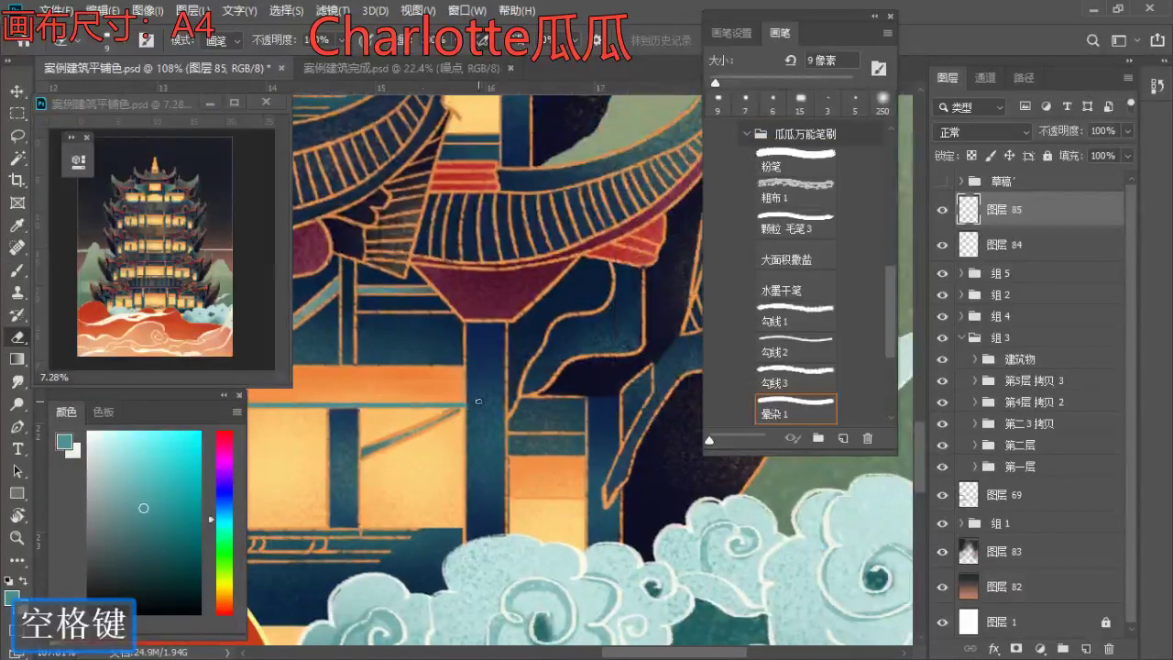
# - Paint a straight 6 px teal line along the upper edge of the bottom tier's narrow outer right window
pyautogui.press('b')
pyautogui.hotkey('ctrl', 'z')
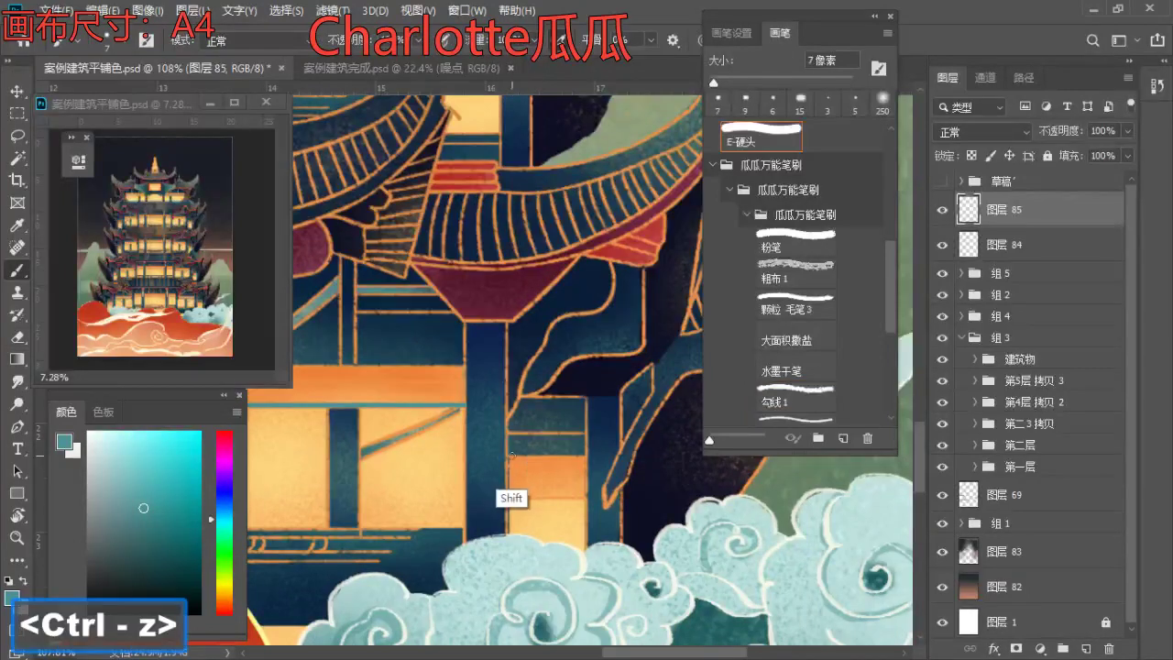
pyautogui.moveTo(511, 455); pyautogui.dragTo(585, 455)
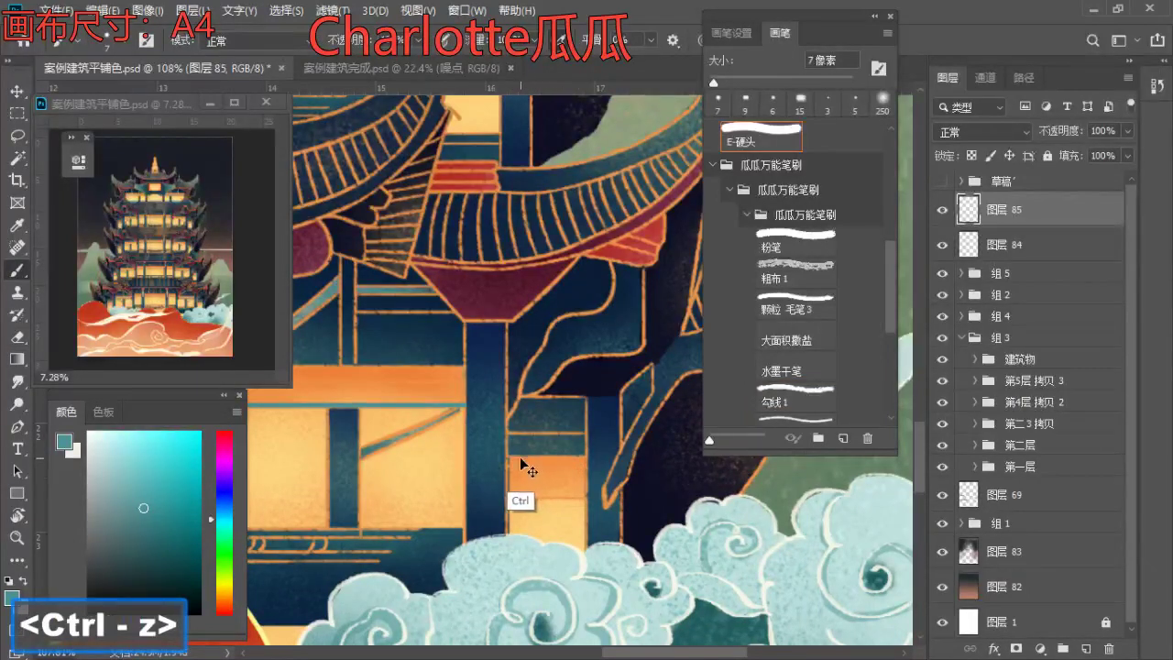
pyautogui.press('a')
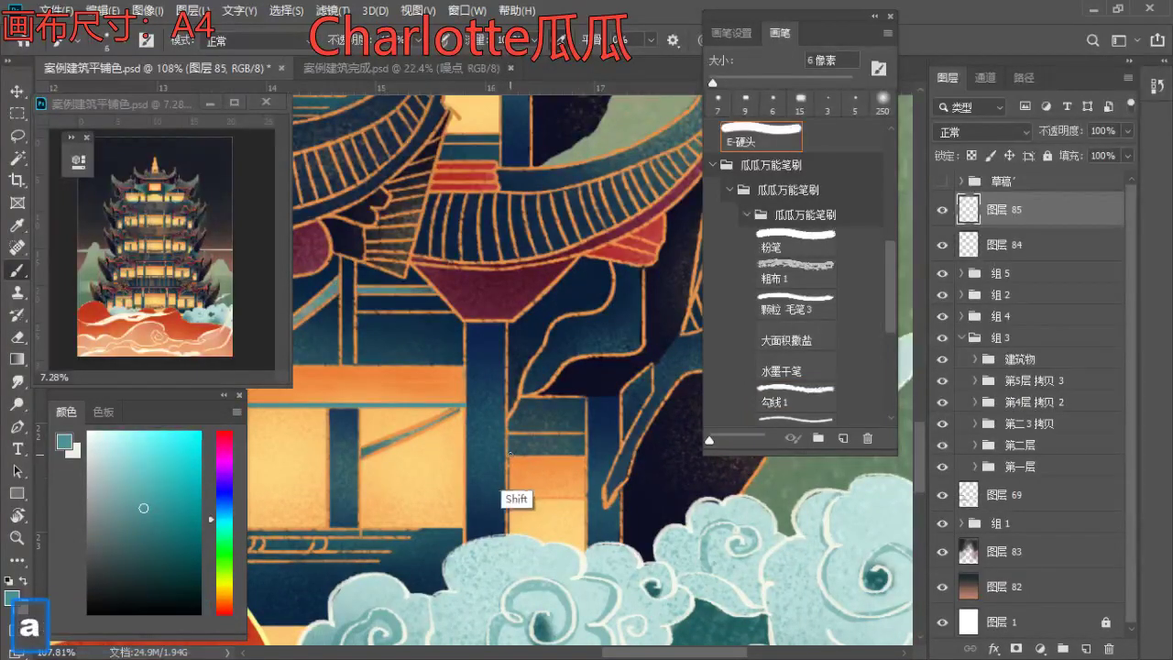
pyautogui.hotkey('ctrl', 'z')
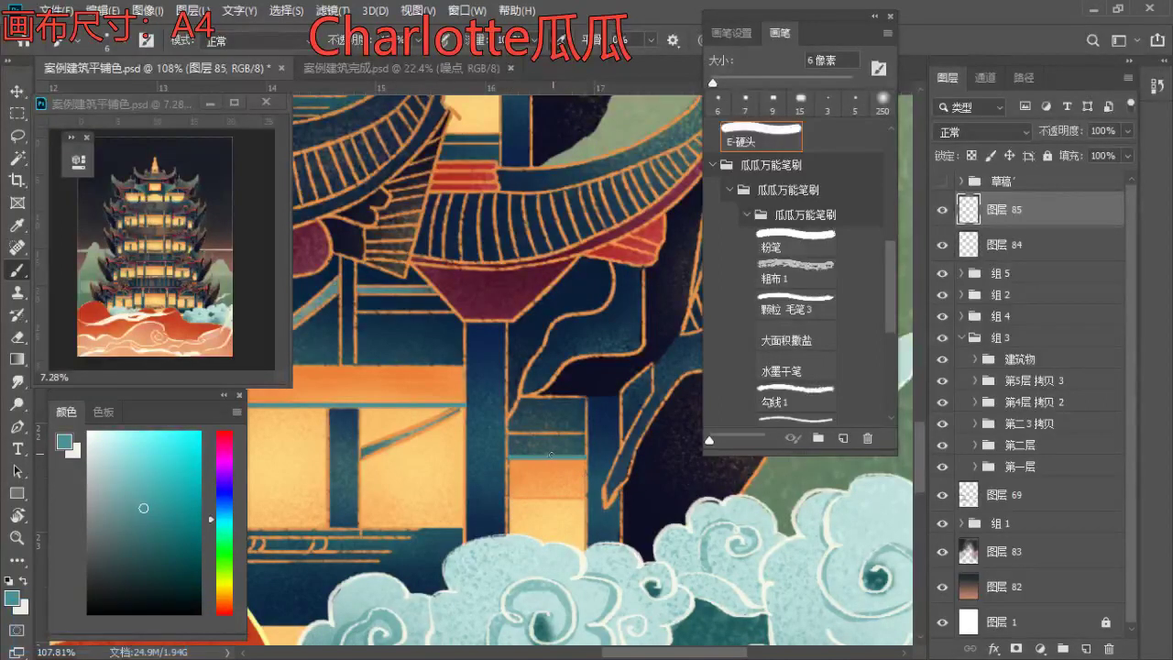
# - Paint a 6 px teal line beneath the bottom tier's central fretwork railing and trim its end at the red mound with a 9 px eraser
pyautogui.press('z')
pyautogui.moveTo(566, 406)
pyautogui.mouseDown()
pyautogui.moveTo(529, 444)
pyautogui.moveTo(544, 479)
pyautogui.moveTo(553, 468)
pyautogui.moveTo(504, 445)
pyautogui.moveTo(410, 459)
pyautogui.mouseUp()
pyautogui.press('space')
pyautogui.press('b')
pyautogui.press('space')
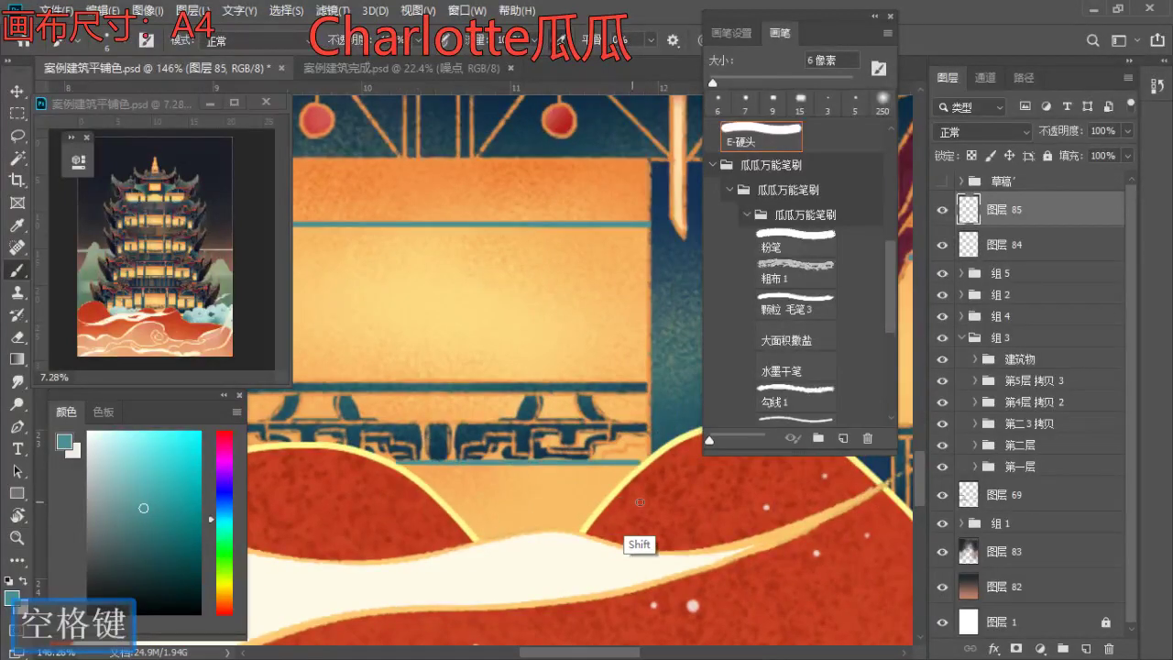
pyautogui.press('e')
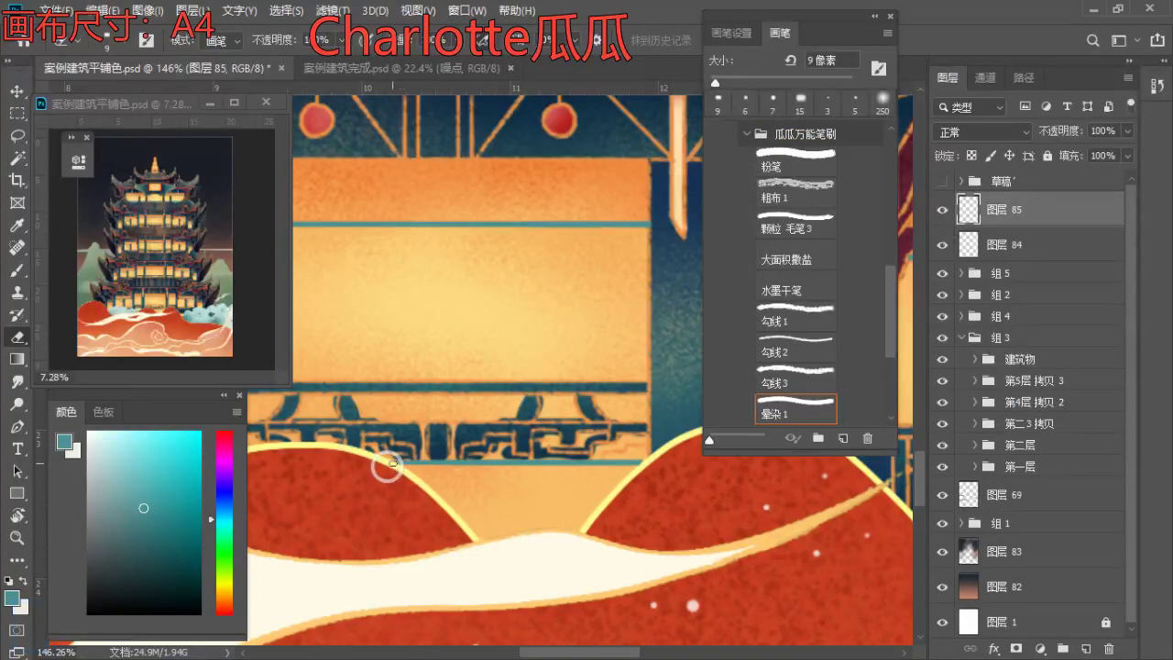
pyautogui.press('z')
pyautogui.moveTo(501, 418)
pyautogui.mouseDown()
pyautogui.moveTo(466, 423)
pyautogui.moveTo(477, 506)
pyautogui.moveTo(480, 486)
pyautogui.mouseUp()
pyautogui.press('space')
pyautogui.moveTo(480, 486); pyautogui.dragTo(435, 445)
pyautogui.press('b')
pyautogui.click(1006, 466)
pyautogui.click(976, 467)
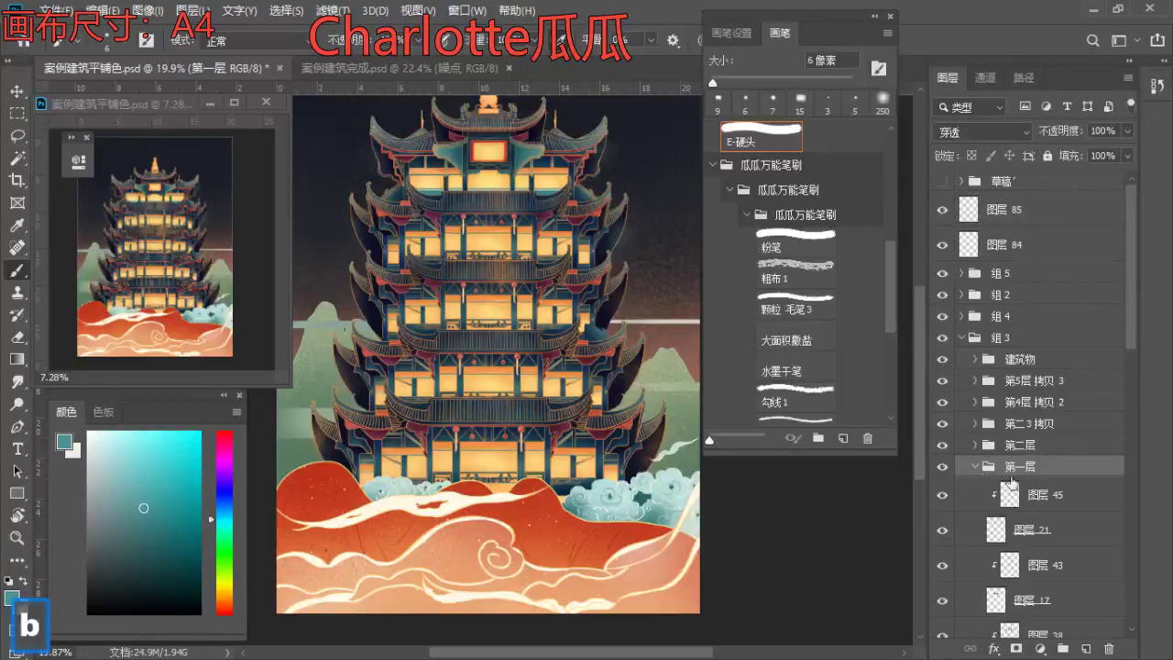
pyautogui.click(975, 466)
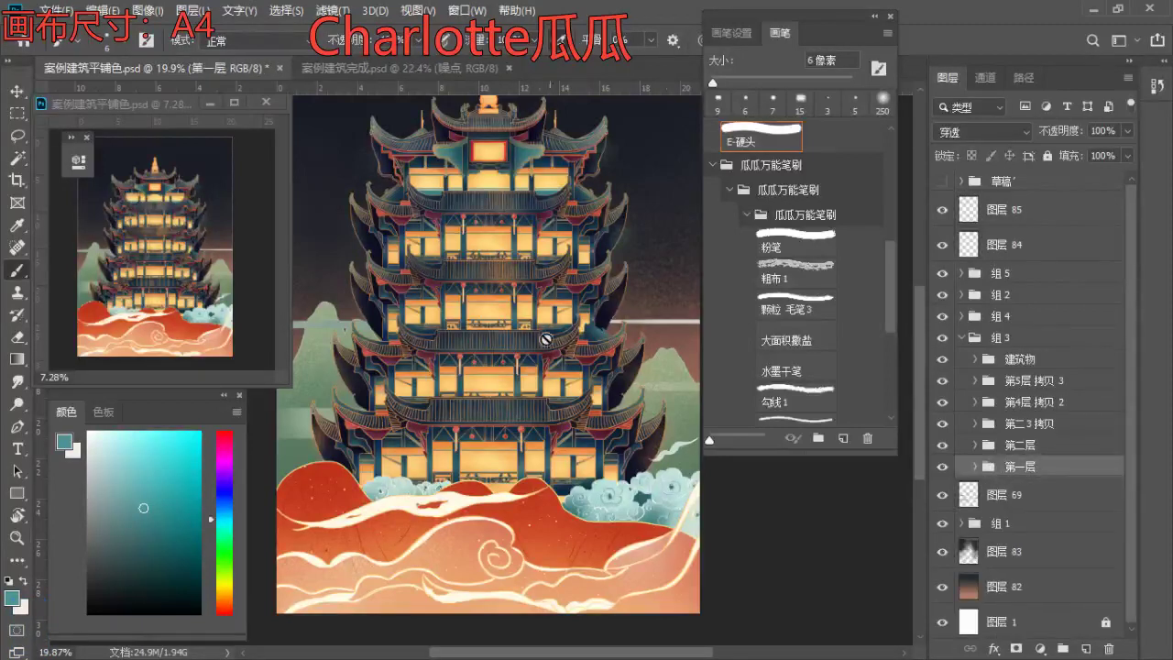
# - Select layer 图层 5 inside the 建筑物 group
pyautogui.press('z')
pyautogui.moveTo(454, 147); pyautogui.dragTo(496, 154)
pyautogui.press('space')
pyautogui.moveTo(560, 557); pyautogui.dragTo(485, 312)
pyautogui.moveTo(493, 385); pyautogui.dragTo(431, 366)
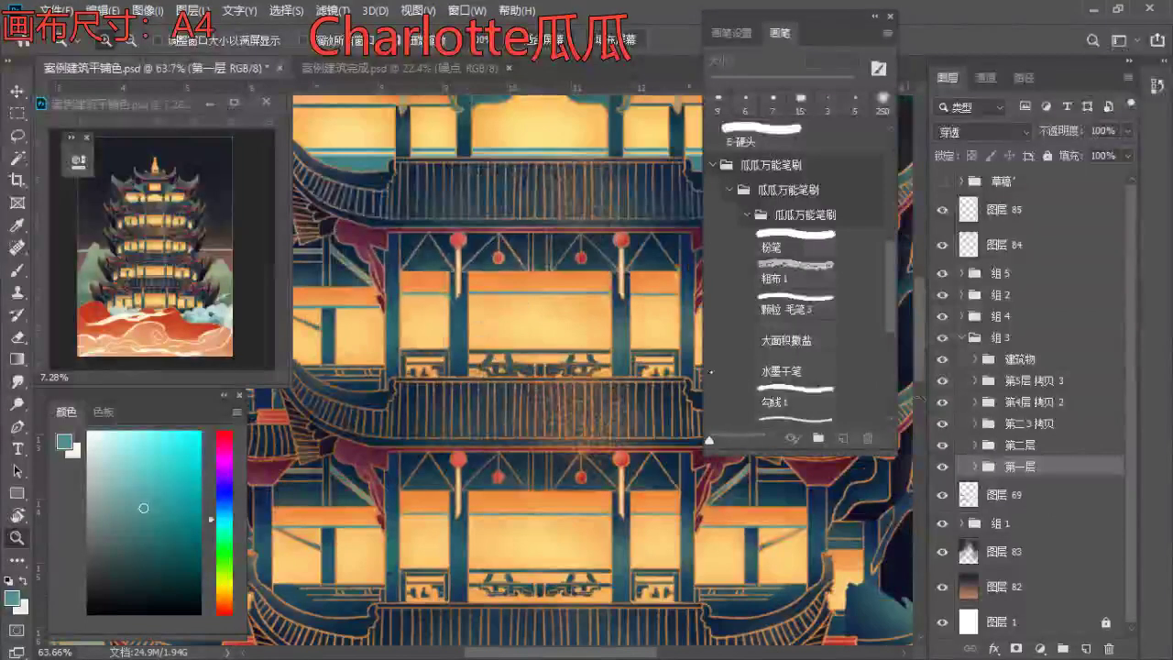
pyautogui.press('b')
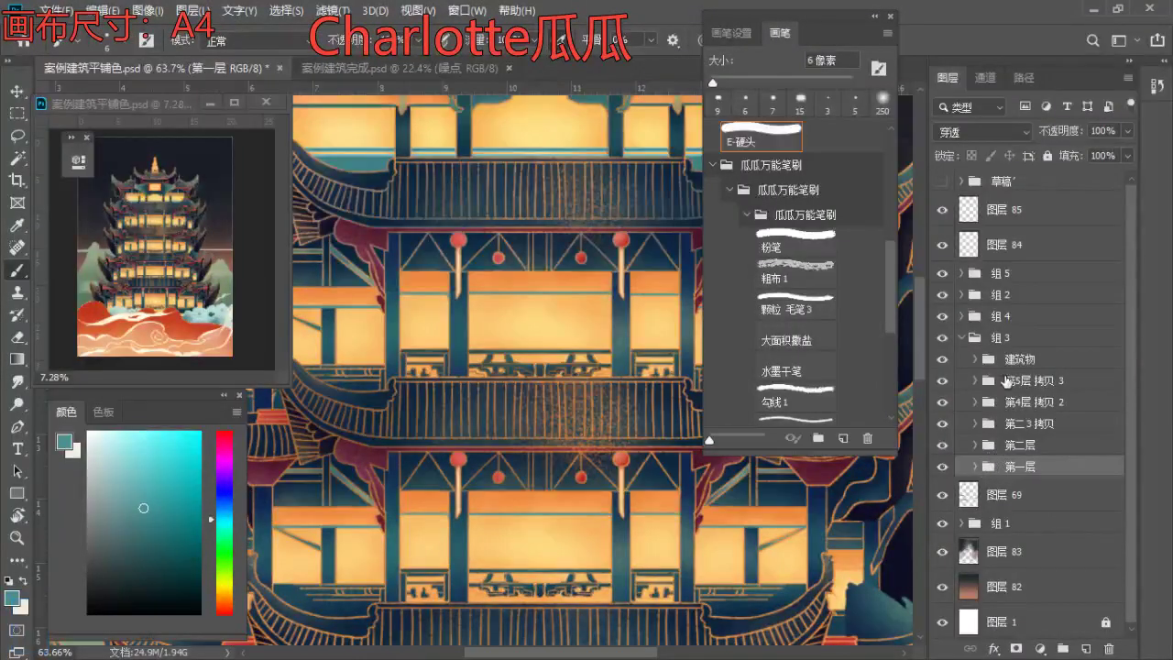
pyautogui.click(986, 365)
pyautogui.click(975, 359)
pyautogui.click(1019, 524)
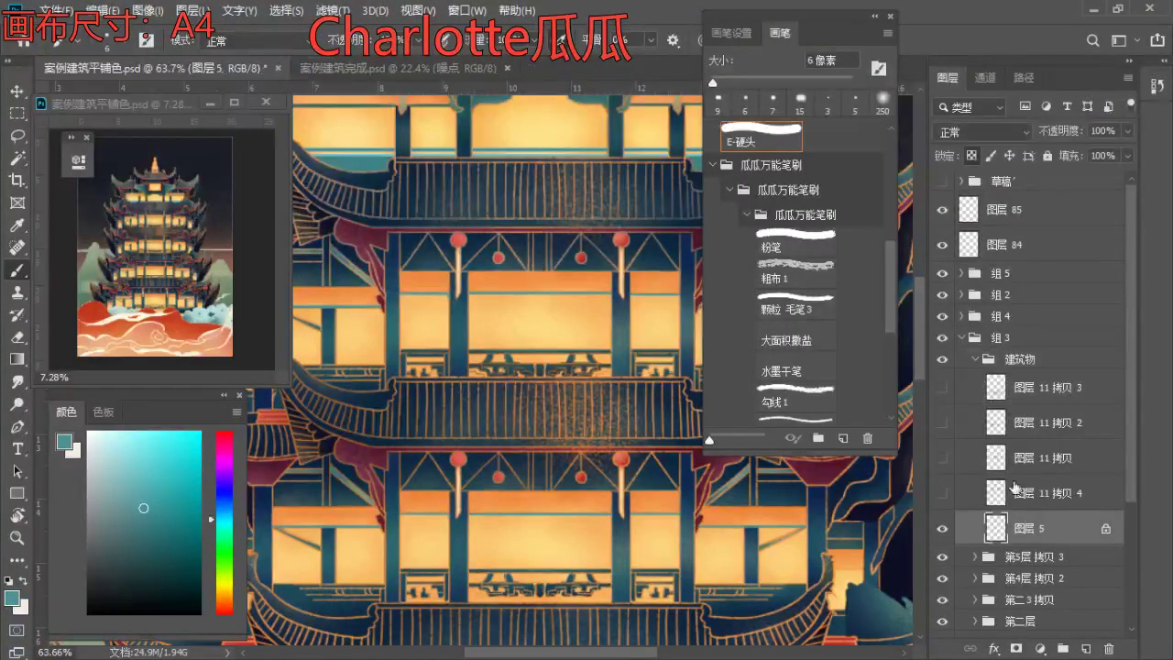
# - Sample the teal of the left wing's window line as brush colour and enlarge the brush to 25 px
pyautogui.press('z')
pyautogui.moveTo(402, 346)
pyautogui.mouseDown()
pyautogui.moveTo(453, 387)
pyautogui.moveTo(528, 416)
pyautogui.mouseUp()
pyautogui.press('space')
pyautogui.press('b')
pyautogui.keyDown('alt'); pyautogui.click(439, 337); pyautogui.keyUp('alt')
pyautogui.moveTo(287, 443); pyautogui.dragTo(351, 401)
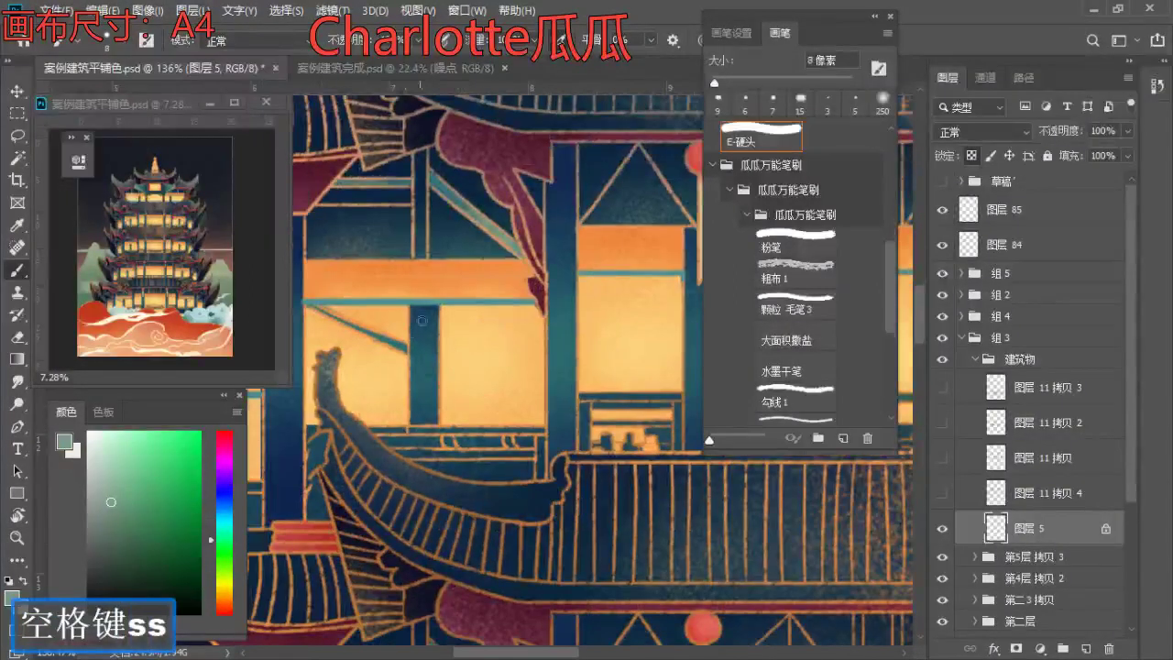
pyautogui.keyDown('alt'); pyautogui.click(453, 302); pyautogui.keyUp('alt')
pyautogui.press(']')
pyautogui.press(']')
pyautogui.press(']')
pyautogui.press(']')
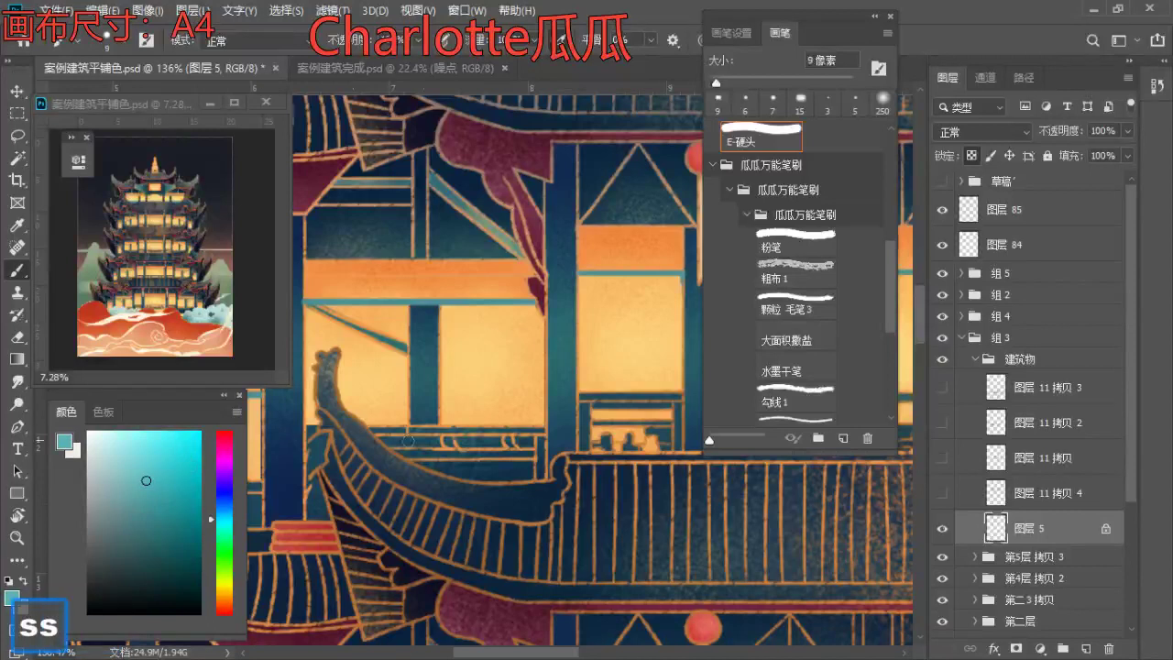
pyautogui.press('n')
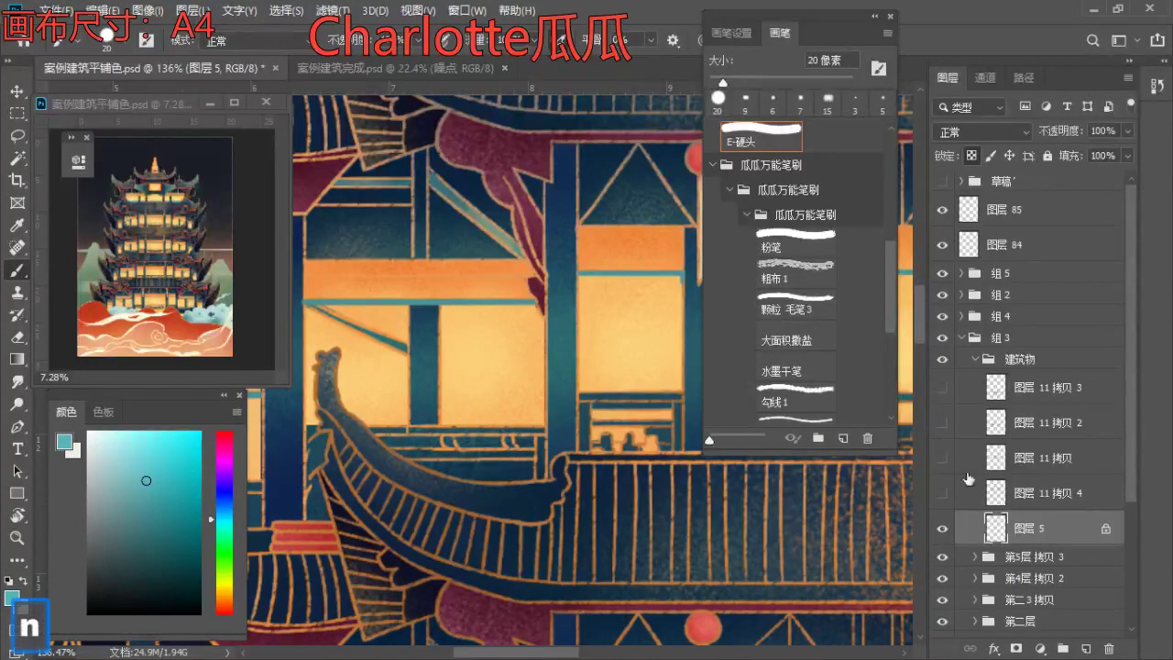
pyautogui.press('space')
pyautogui.moveTo(559, 632)
pyautogui.mouseDown()
pyautogui.moveTo(325, 516)
pyautogui.moveTo(401, 300)
pyautogui.moveTo(421, 158)
pyautogui.mouseUp()
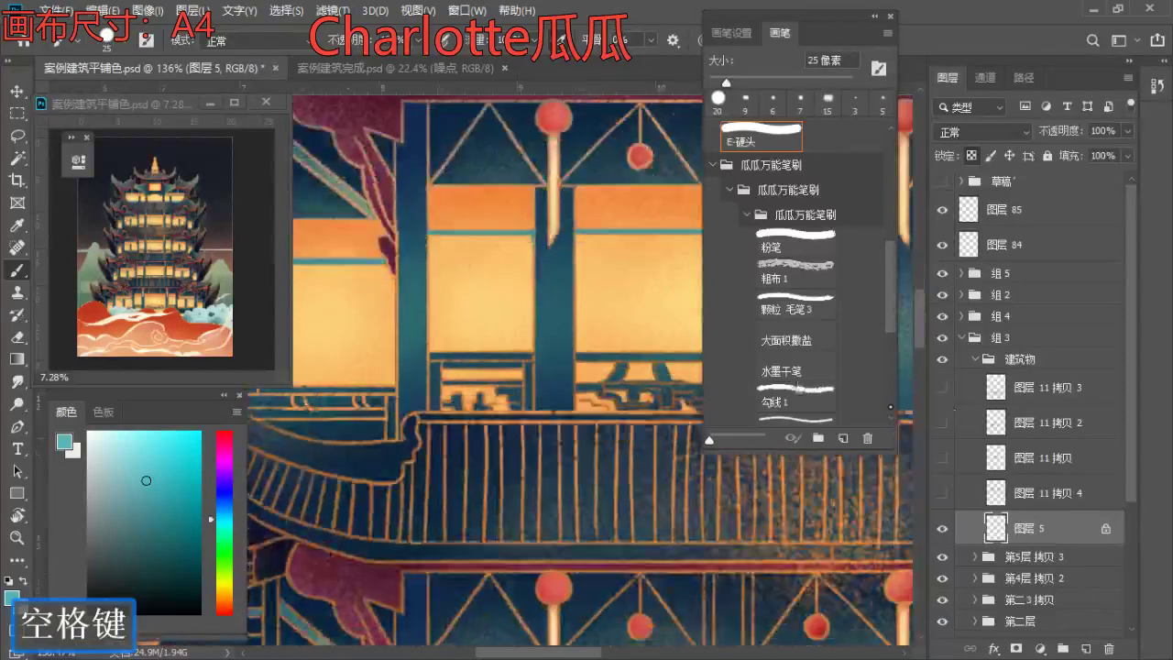
# - Select the 线 layer in the 第二层 group and recolour the left bay's railing lines teal with a 40 px brush
pyautogui.click(980, 362)
pyautogui.click(1015, 445)
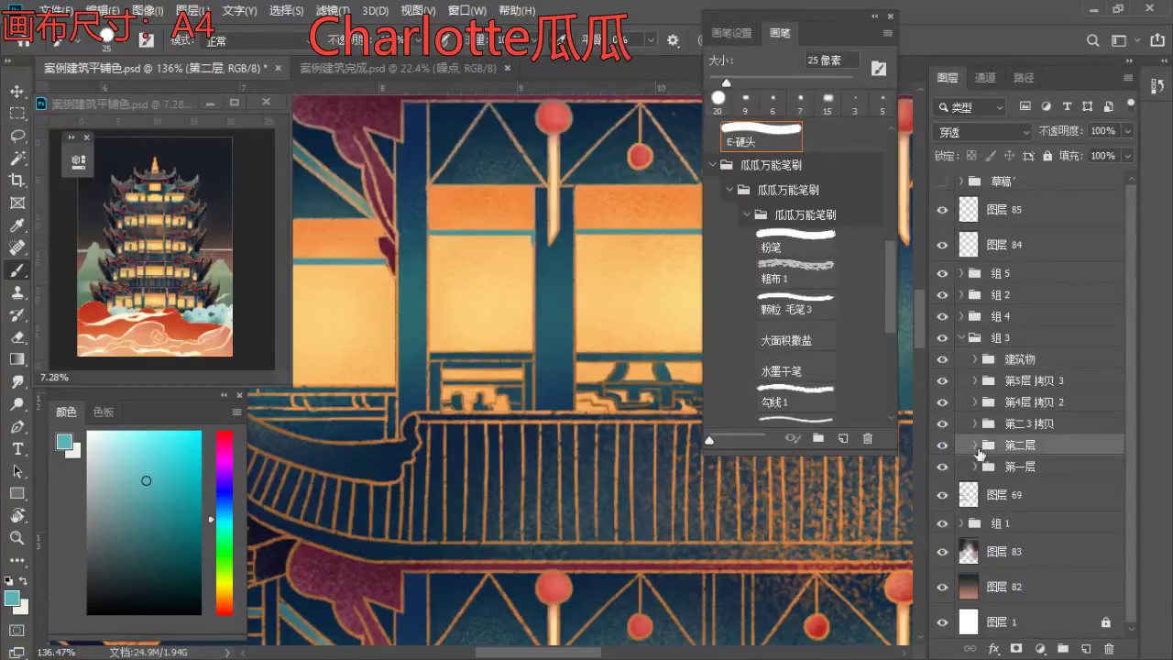
pyautogui.click(1038, 479)
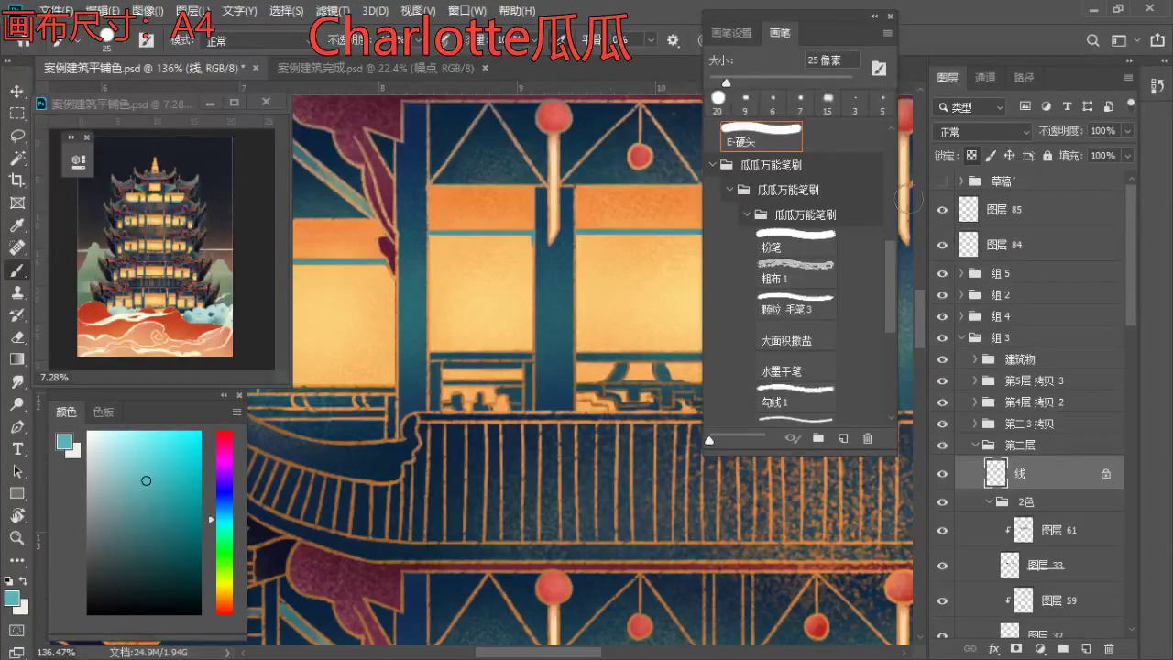
pyautogui.press(']')
pyautogui.press(']')
pyautogui.press(']')
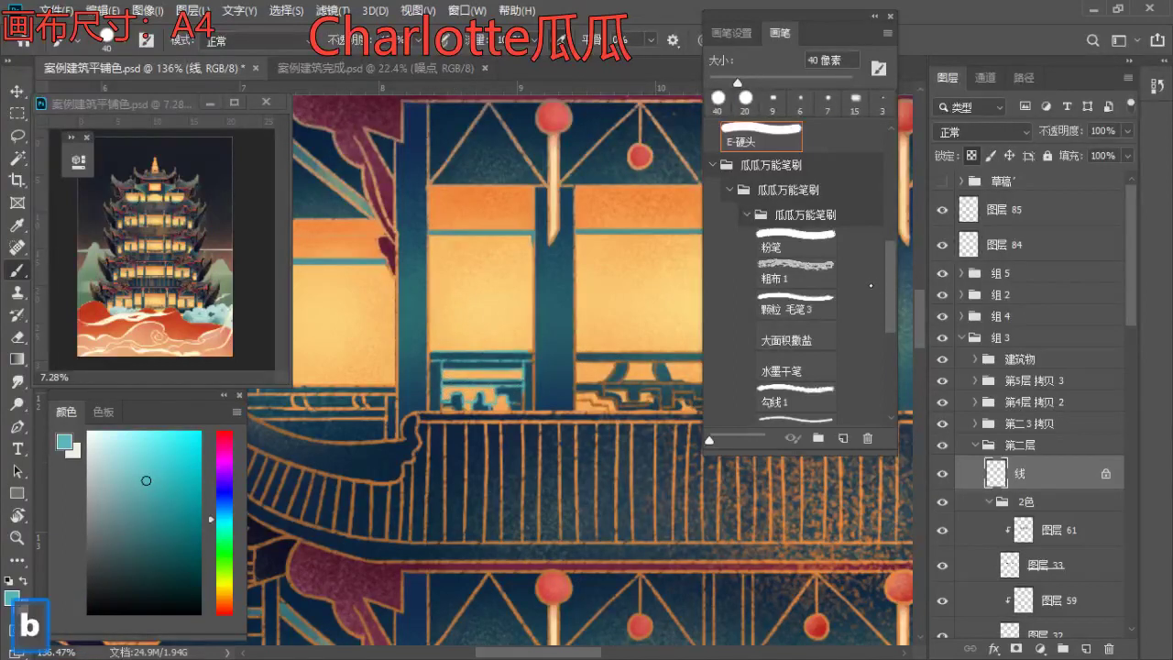
# - Switch to the 喷枪 brush at 50 px and recolour the second tier's left wing railing lines teal
pyautogui.scroll(5, 778, 256)
pyautogui.click(779, 240)
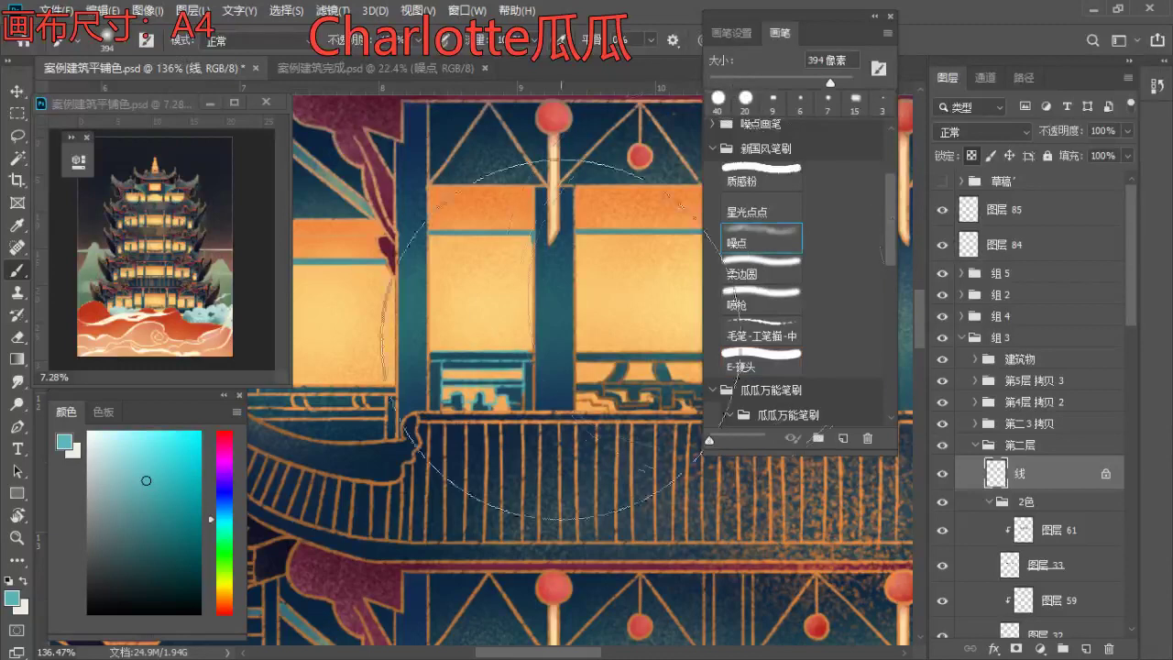
pyautogui.click(757, 305)
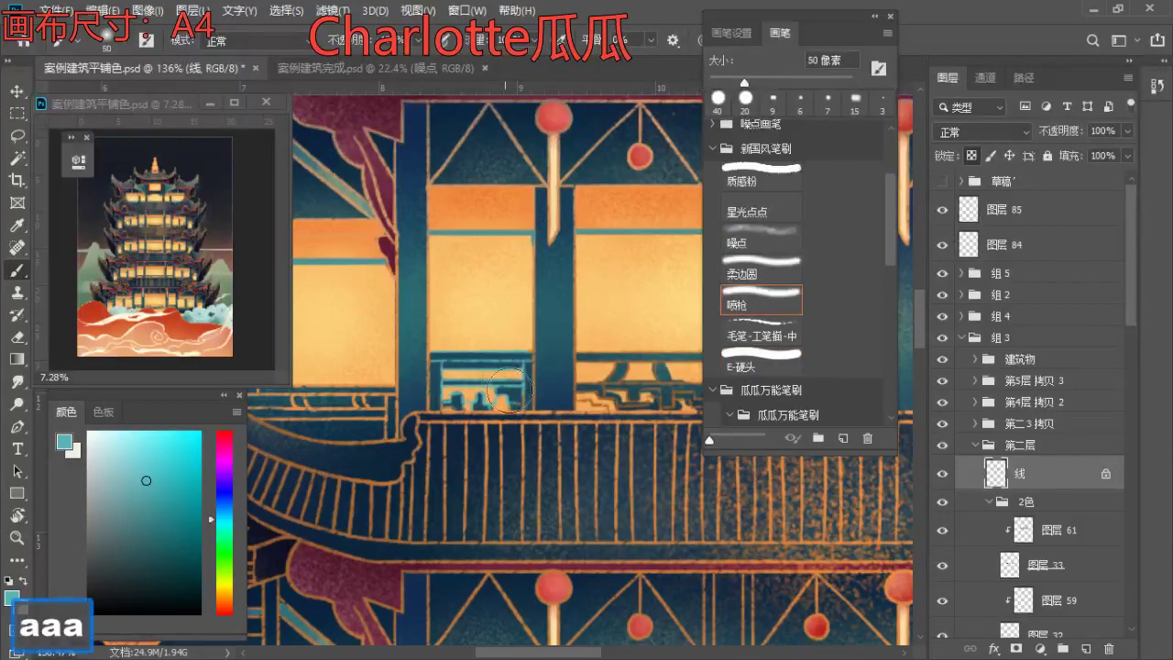
pyautogui.press('space')
pyautogui.moveTo(377, 396); pyautogui.dragTo(530, 373)
pyautogui.press('s')
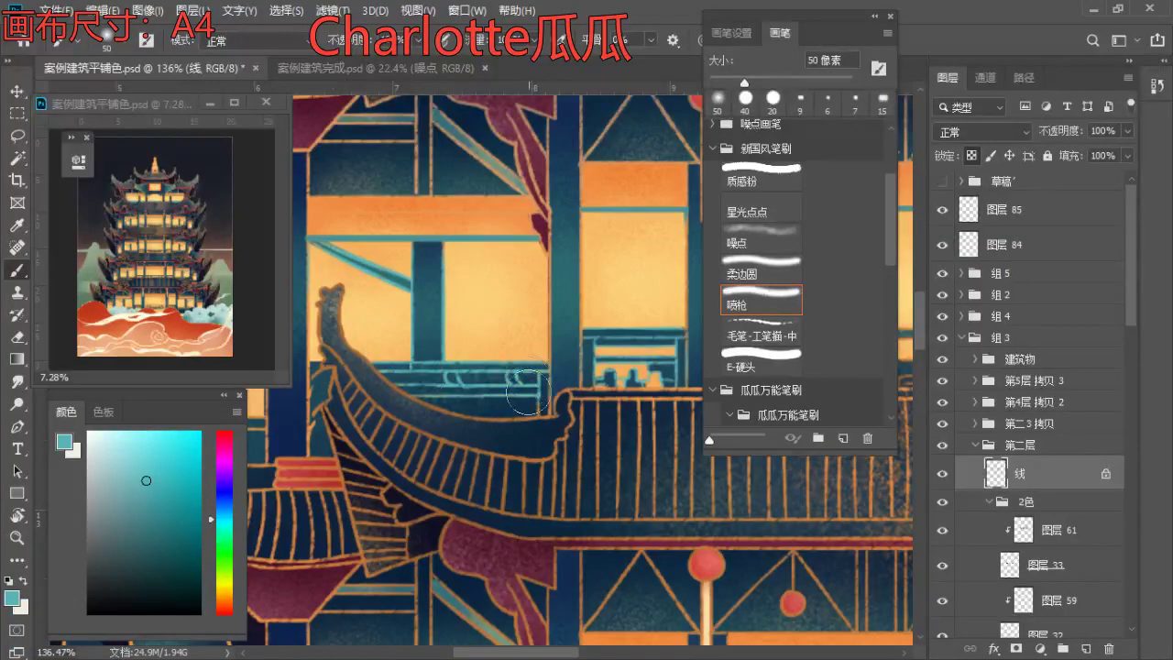
# - Continue recolouring the line work at the second tier's left side teal, using the 喷枪 brush at 35 px
pyautogui.press('space')
pyautogui.moveTo(443, 344); pyautogui.dragTo(534, 351)
pyautogui.press('a')
pyautogui.press('a')
pyautogui.press('a')
pyautogui.press('z')
pyautogui.moveTo(350, 398)
pyautogui.mouseDown()
pyautogui.moveTo(309, 425)
pyautogui.moveTo(376, 390)
pyautogui.moveTo(353, 396)
pyautogui.mouseUp()
pyautogui.press('space')
pyautogui.scroll(-2, 518, 398)
pyautogui.scroll(6, 515, 357)
pyautogui.press('b')
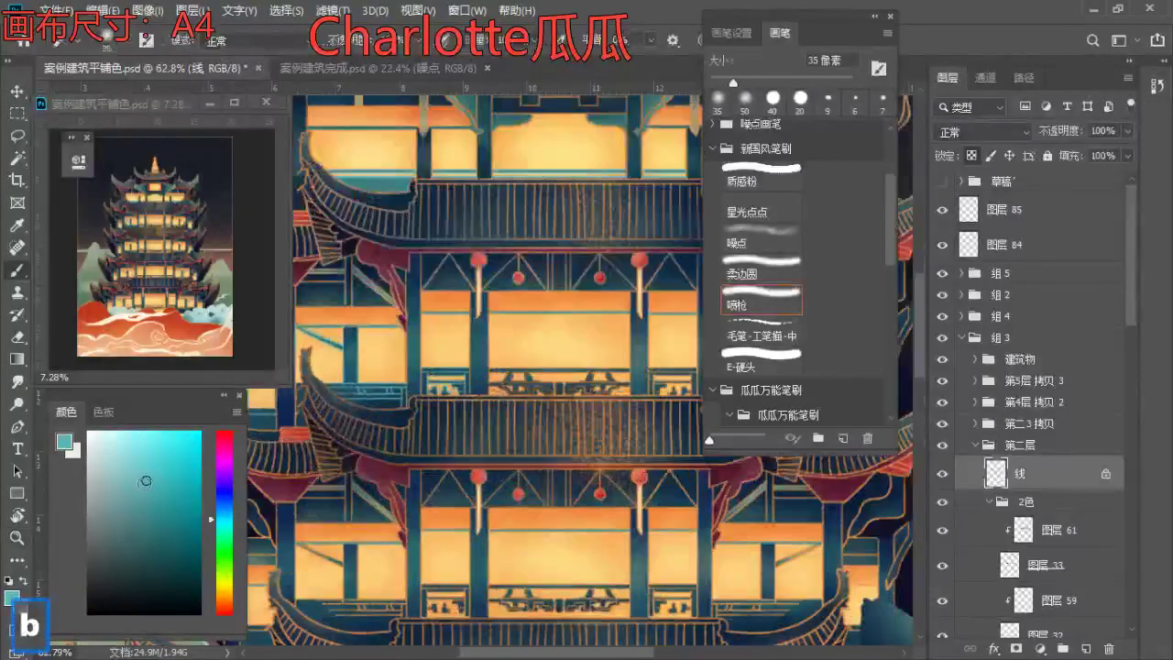
# - Pick a darker teal and spray it over the second tier's left bay, left wing and outer left railing lines at 40 to 50 px
pyautogui.press('z')
pyautogui.moveTo(374, 362); pyautogui.dragTo(476, 378)
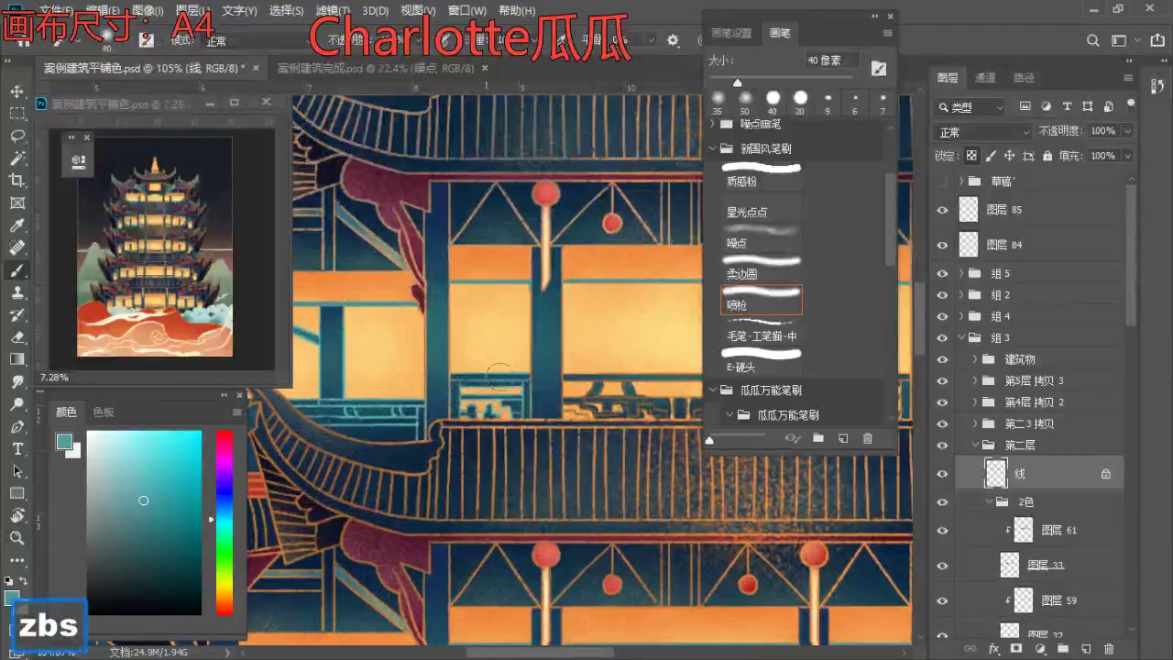
pyautogui.moveTo(367, 394); pyautogui.dragTo(546, 352)
pyautogui.press('s')
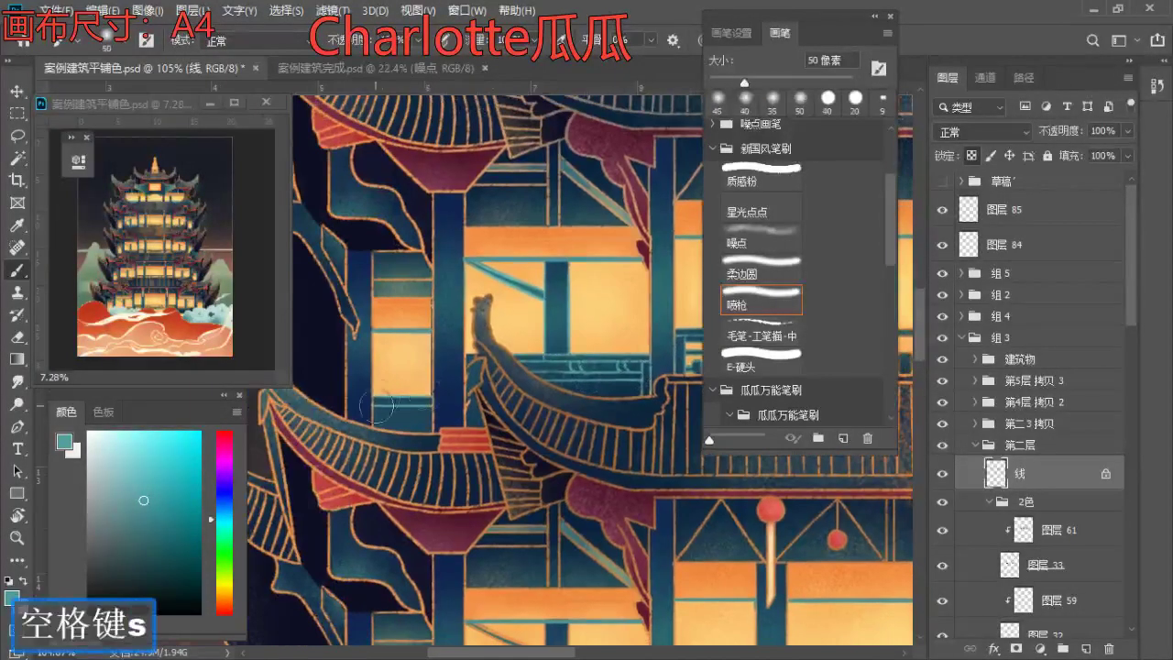
# - Recolour the lines of the second tier's central fretwork railing teal with the 喷枪 brush
pyautogui.press('z')
pyautogui.moveTo(449, 376); pyautogui.dragTo(340, 366)
pyautogui.moveTo(541, 330); pyautogui.dragTo(461, 419)
pyautogui.press('z')
pyautogui.press('b')
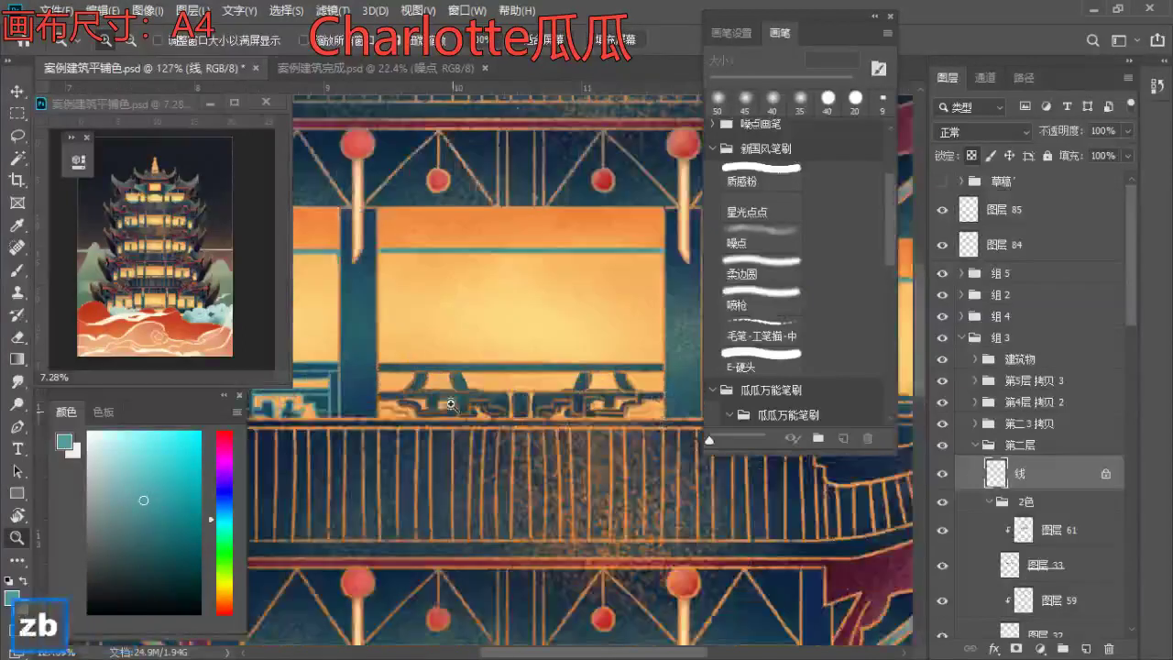
pyautogui.press('s')
pyautogui.press('b')
pyautogui.press('space')
pyautogui.moveTo(601, 371)
pyautogui.mouseDown()
pyautogui.moveTo(505, 372)
pyautogui.moveTo(572, 391)
pyautogui.mouseUp()
pyautogui.press('s')
# - Recolour the second tier's right bay and right wing railing lines teal with the 喷枪 brush at 45 px
pyautogui.press('space')
pyautogui.moveTo(629, 351); pyautogui.dragTo(358, 402)
pyautogui.press('[')
pyautogui.press('[')
pyautogui.press('[')
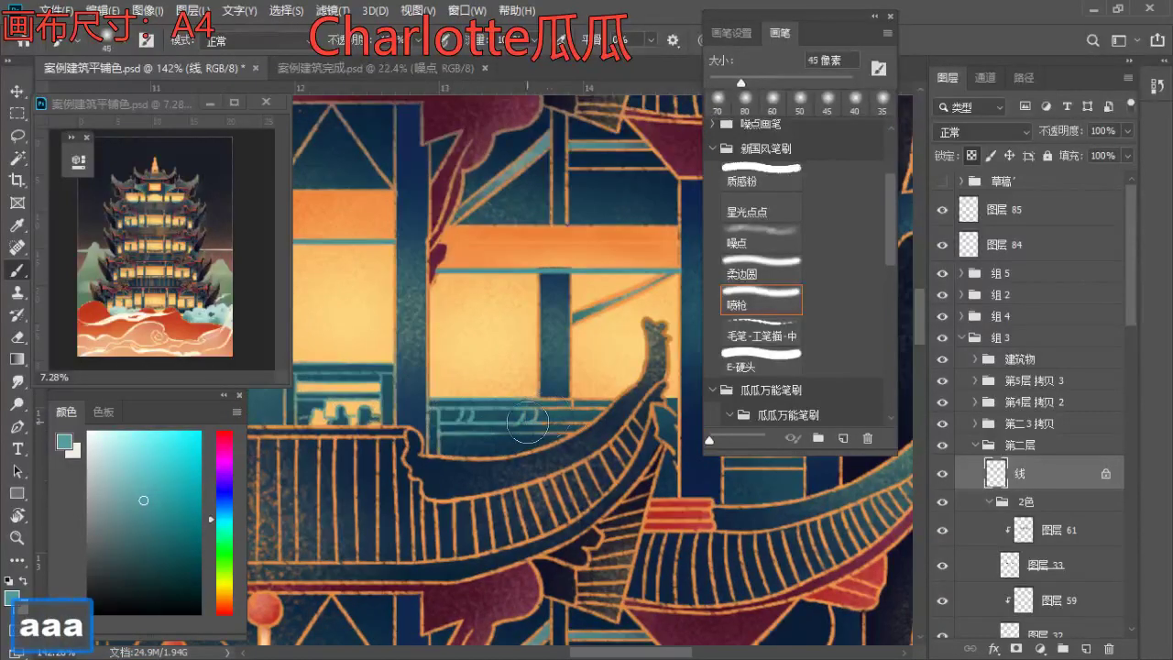
pyautogui.press(']')
# - Recolour the second tier's outer right railing lines teal with the 喷枪 brush at 60 px, and collapse the 第二层 group
pyautogui.moveTo(596, 357); pyautogui.dragTo(368, 385)
pyautogui.press('s')
pyautogui.press('z')
pyautogui.moveTo(529, 375)
pyautogui.mouseDown()
pyautogui.moveTo(417, 412)
pyautogui.moveTo(451, 394)
pyautogui.moveTo(522, 446)
pyautogui.moveTo(485, 436)
pyautogui.mouseUp()
pyautogui.press('b')
pyautogui.click(975, 444)
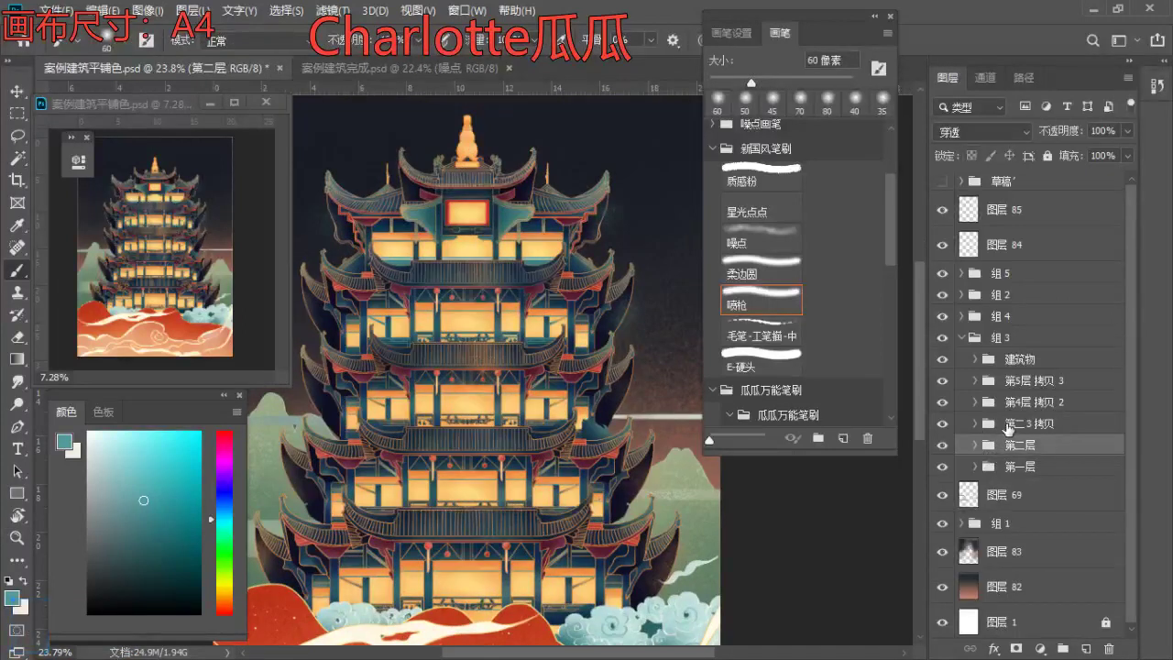
# - Select the 线 layer in the 第二3 拷贝 group and lock its transparent pixels
pyautogui.click(1009, 424)
pyautogui.click(975, 424)
pyautogui.click(1000, 458)
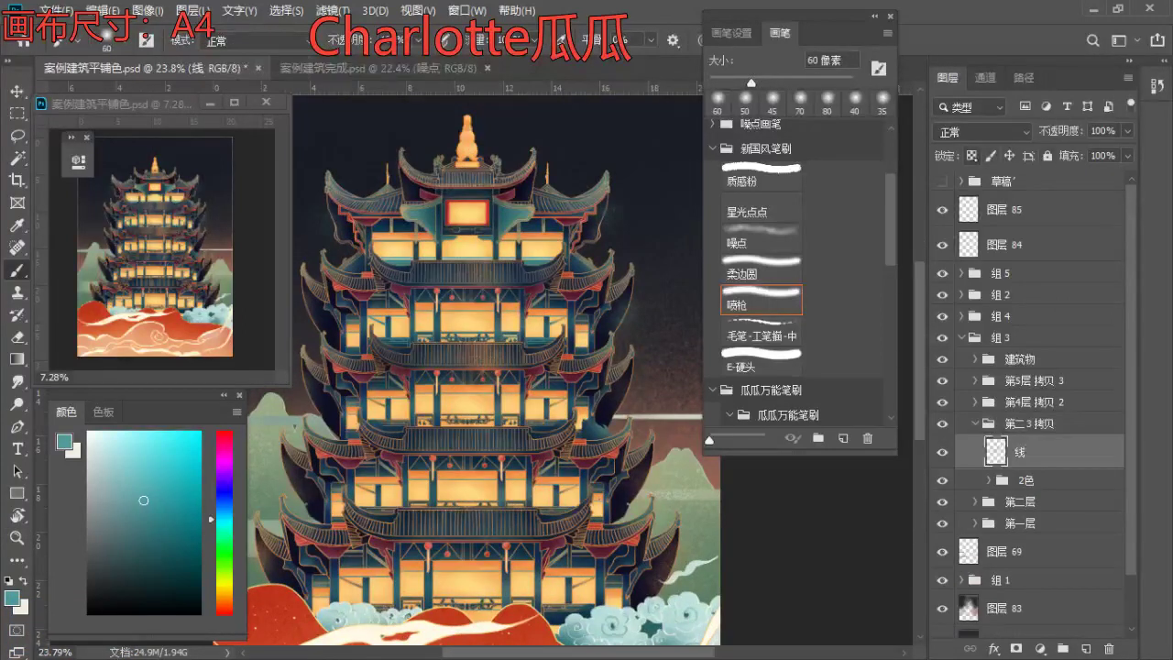
pyautogui.click(971, 156)
# - Recolour the railing lines on the left side of the third tier teal with the 喷枪 brush at 60 px
pyautogui.press('z')
pyautogui.moveTo(367, 425)
pyautogui.mouseDown()
pyautogui.moveTo(536, 426)
pyautogui.moveTo(540, 399)
pyautogui.moveTo(437, 392)
pyautogui.mouseUp()
pyautogui.press('b')
pyautogui.press('a')
pyautogui.press('a')
pyautogui.press(']')
pyautogui.press(']')
pyautogui.moveTo(546, 401); pyautogui.dragTo(413, 397)
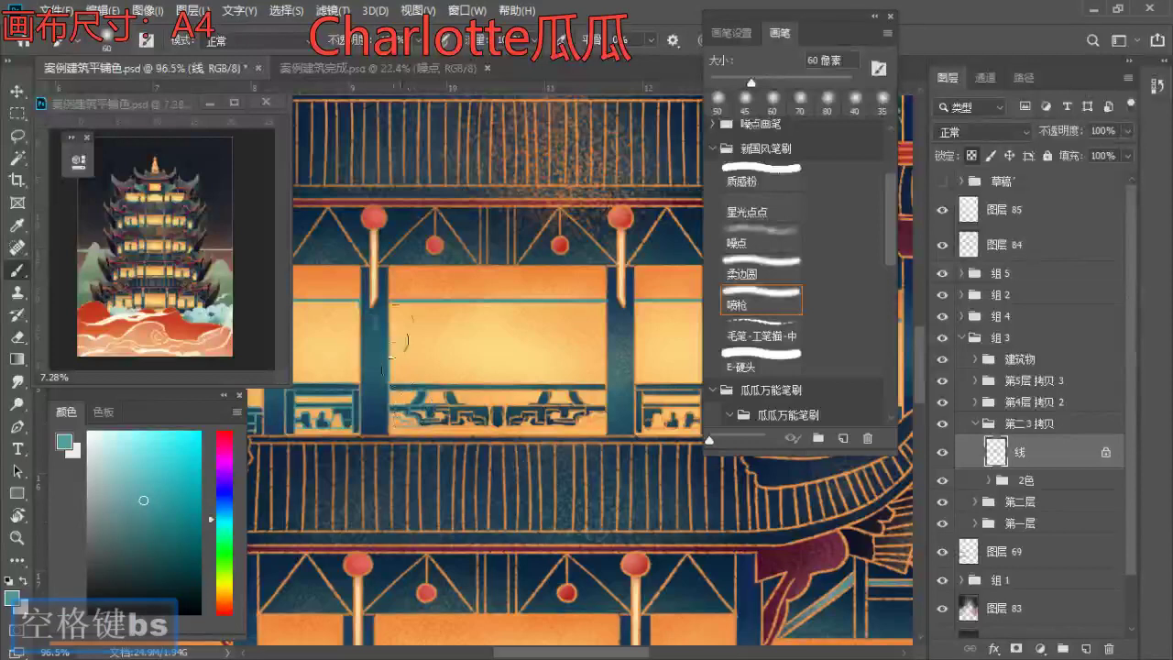
# - Recolour the third tier's central fretwork railing and right bay lines teal with the 喷枪 brush at 90 to 100 px
pyautogui.moveTo(437, 419); pyautogui.dragTo(560, 418)
pyautogui.press(']')
pyautogui.moveTo(387, 370)
pyautogui.mouseDown()
pyautogui.moveTo(478, 361)
pyautogui.moveTo(318, 349)
pyautogui.moveTo(618, 322)
pyautogui.moveTo(293, 382)
pyautogui.mouseUp()
pyautogui.press('s')
pyautogui.press('s')
pyautogui.press(']')
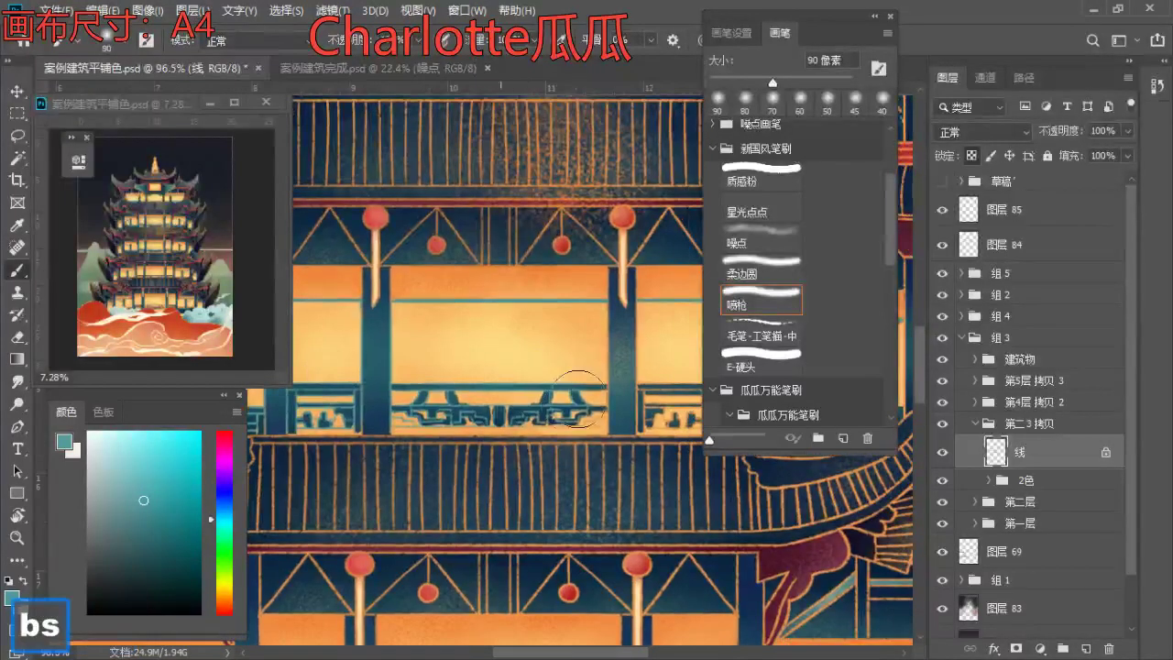
pyautogui.press(']')
pyautogui.moveTo(559, 403)
pyautogui.mouseDown()
pyautogui.moveTo(495, 371)
pyautogui.moveTo(500, 417)
pyautogui.moveTo(399, 428)
pyautogui.mouseUp()
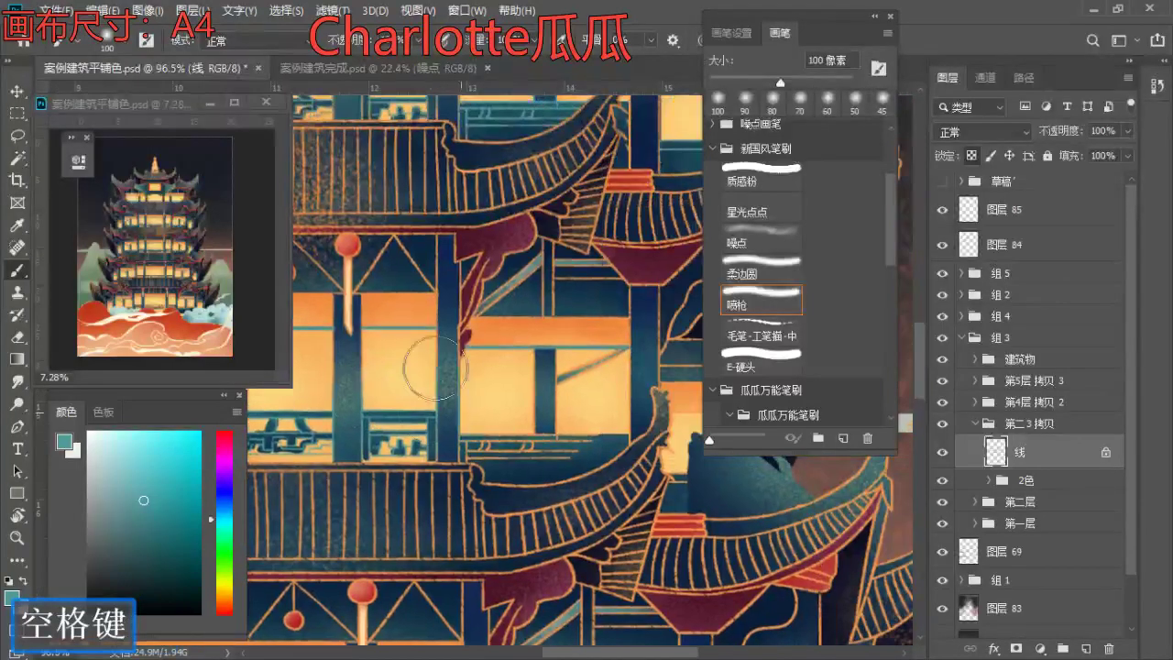
# - Recolour the third tier's right wing and outermost railing lines teal, using brush sizes of 125 px and 70 px
pyautogui.press('s')
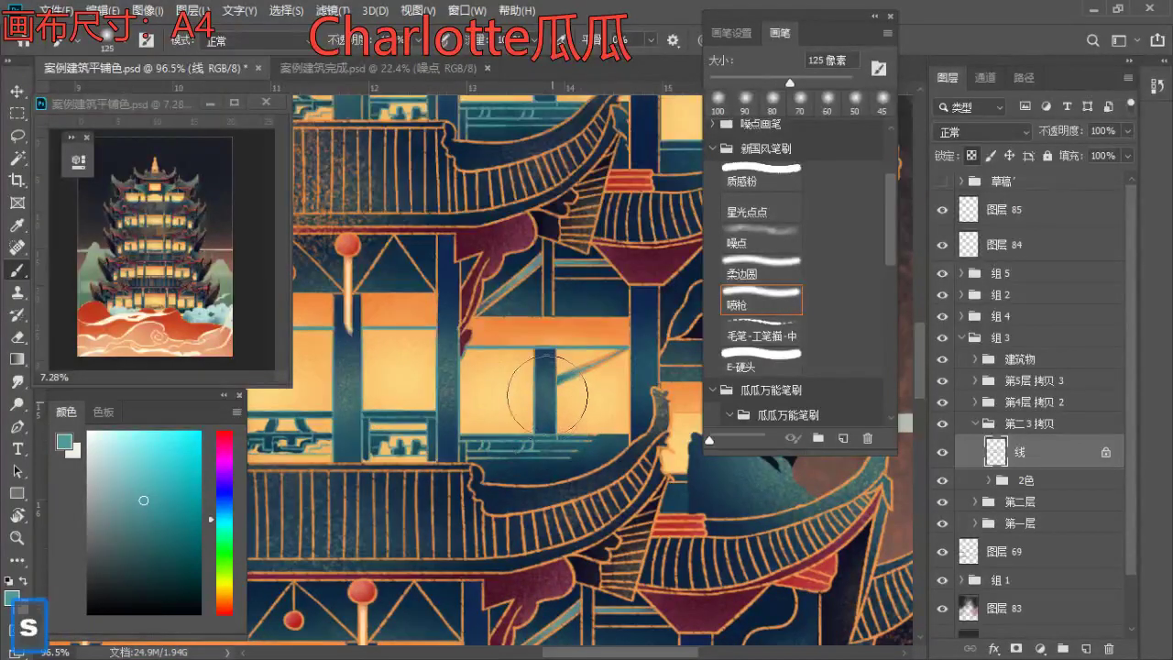
pyautogui.press('[')
pyautogui.press('[')
pyautogui.press('[')
pyautogui.press('[')
pyautogui.moveTo(589, 396)
pyautogui.mouseDown()
pyautogui.moveTo(427, 375)
pyautogui.moveTo(531, 390)
pyautogui.mouseUp()
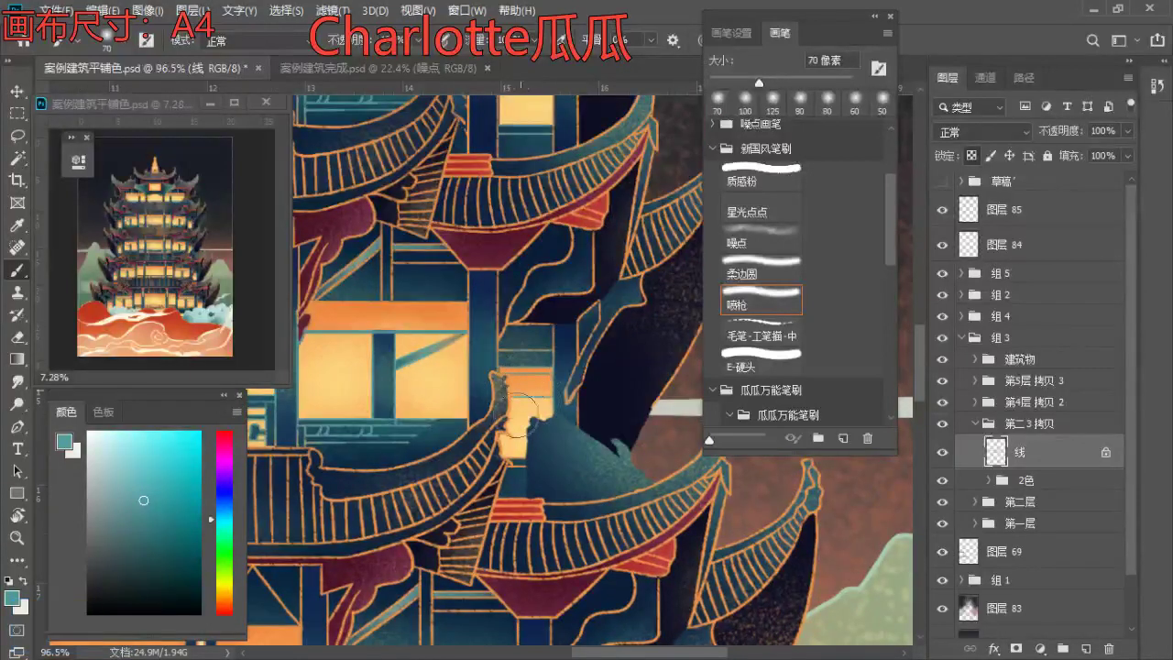
pyautogui.press('z')
pyautogui.moveTo(571, 357)
pyautogui.mouseDown()
pyautogui.moveTo(472, 394)
pyautogui.moveTo(537, 403)
pyautogui.mouseUp()
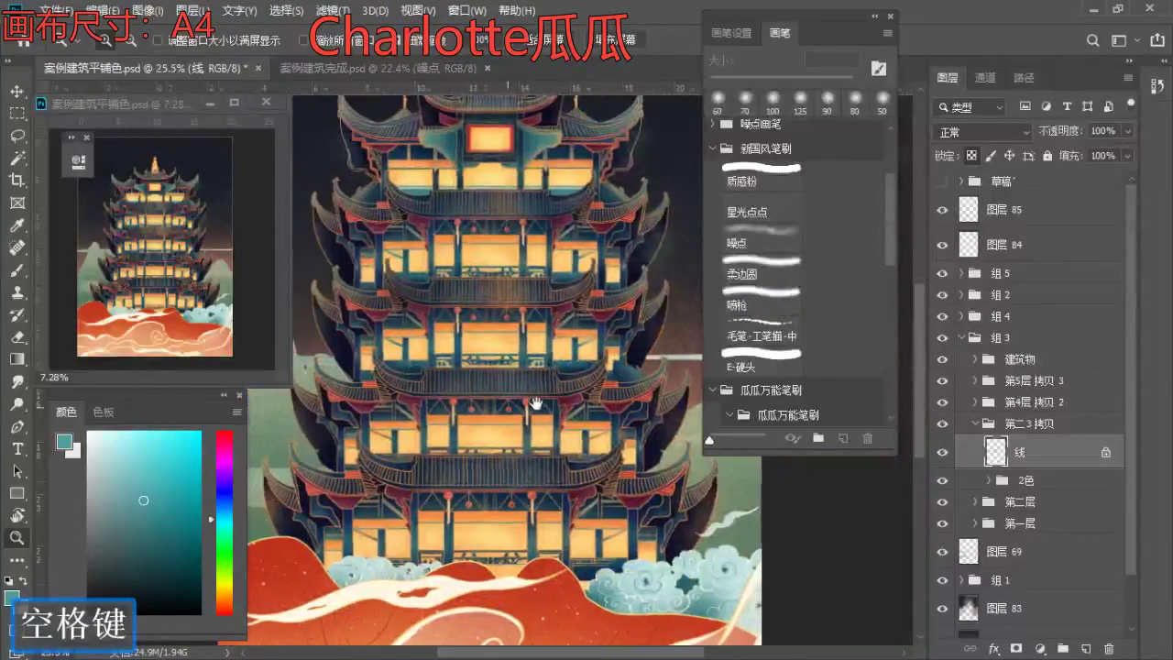
# - Collapse the 第二3 拷贝 group, then select the 线 layer in the 第4层 拷贝 2 group and lock its transparent pixels
pyautogui.press('b')
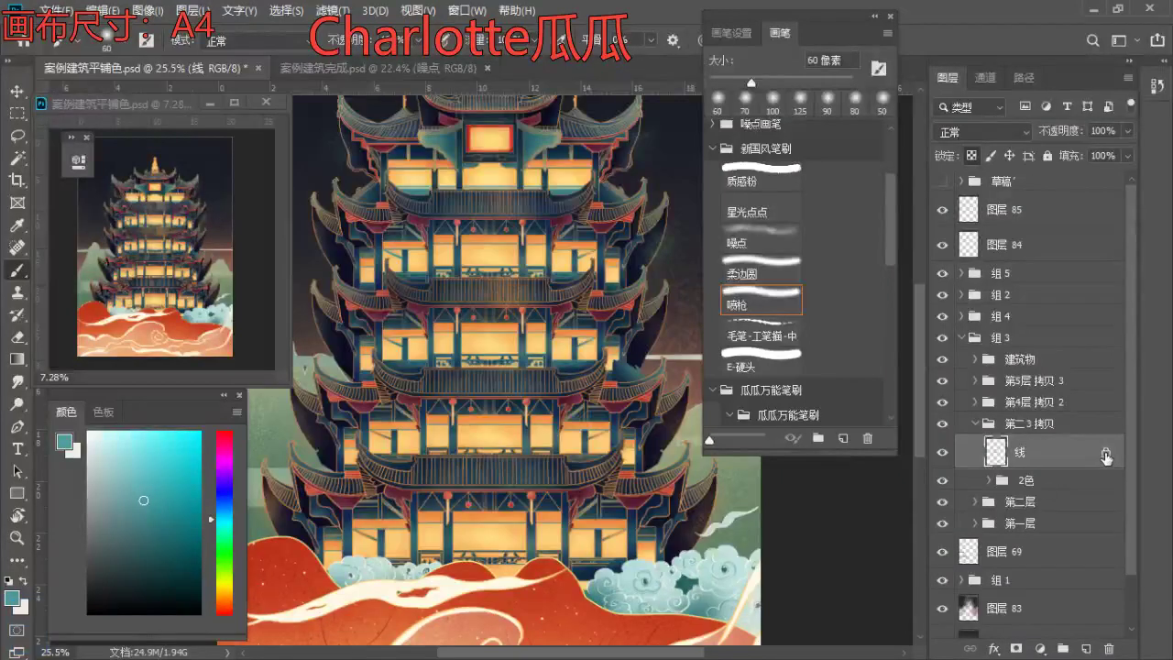
pyautogui.click(977, 424)
pyautogui.click(1020, 404)
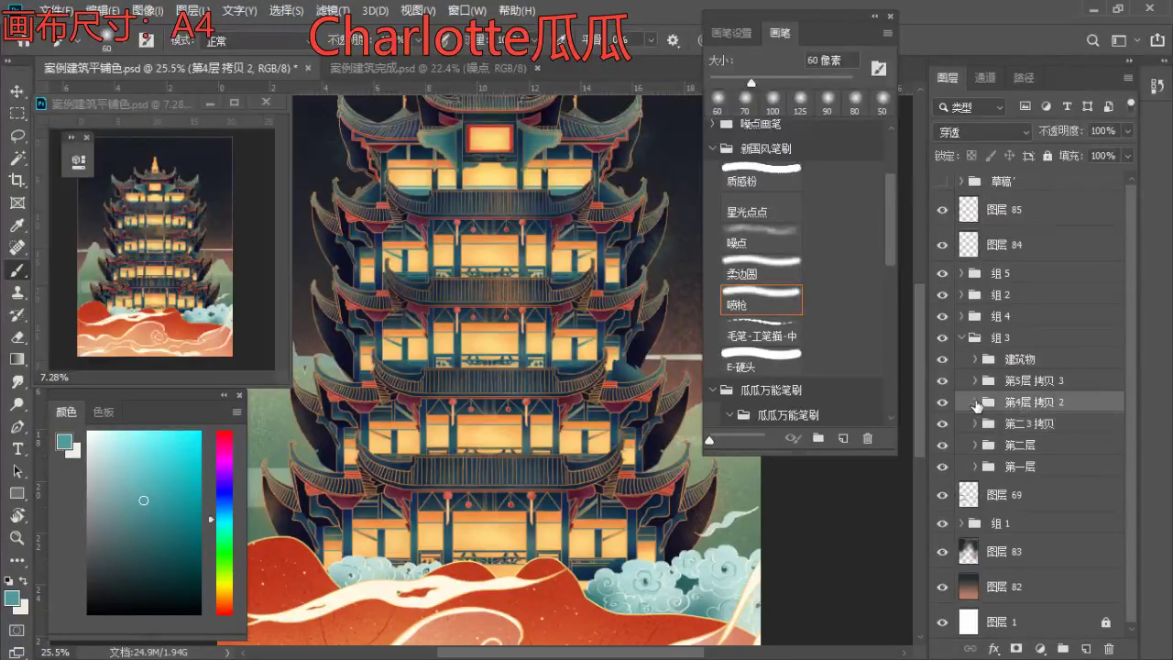
pyautogui.click(976, 403)
pyautogui.click(1022, 430)
pyautogui.click(973, 156)
# - Recolour the fourth tier's left wing and left bay railing lines teal with the 喷枪 brush at up to 125 px
pyautogui.press('z')
pyautogui.moveTo(396, 458)
pyautogui.mouseDown()
pyautogui.moveTo(432, 489)
pyautogui.moveTo(494, 508)
pyautogui.moveTo(415, 467)
pyautogui.mouseUp()
pyautogui.press('b')
pyautogui.press('s')
pyautogui.press('s')
pyautogui.press('s')
pyautogui.press(']')
pyautogui.press('space')
pyautogui.moveTo(287, 468); pyautogui.dragTo(394, 433)
pyautogui.press('space')
pyautogui.moveTo(591, 400); pyautogui.dragTo(410, 419)
pyautogui.press(']')
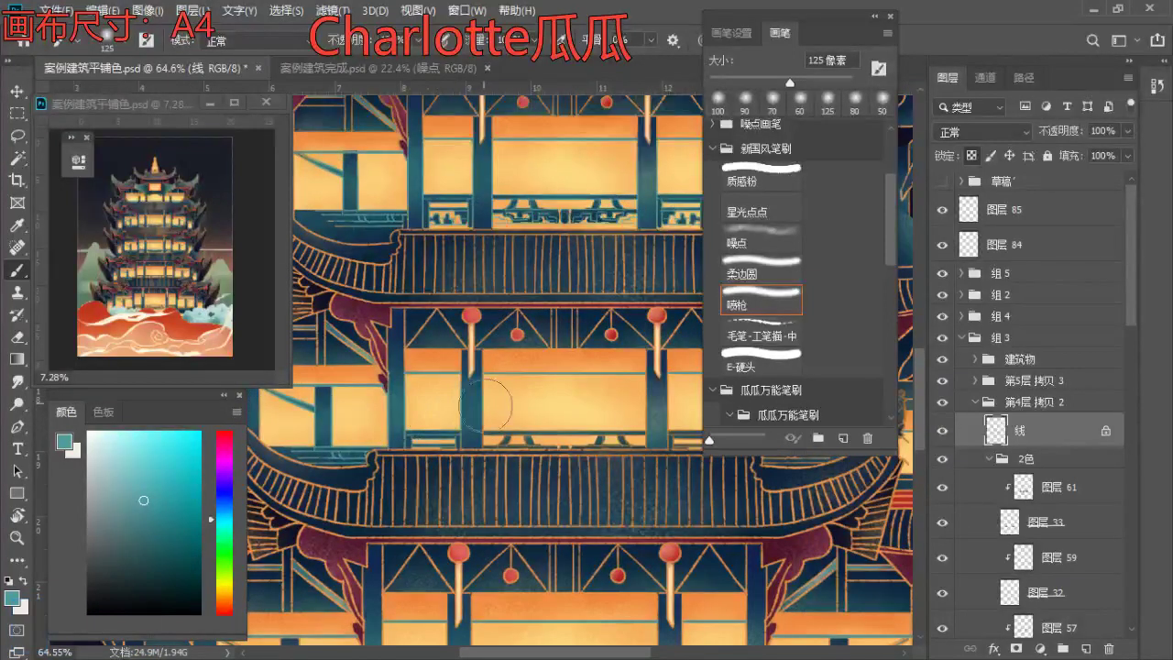
# - Recolour the fourth tier's central fretwork railing and right bay lines teal with the brush at 150 to 175 px
pyautogui.press('space')
pyautogui.moveTo(504, 395); pyautogui.dragTo(408, 387)
pyautogui.press(']')
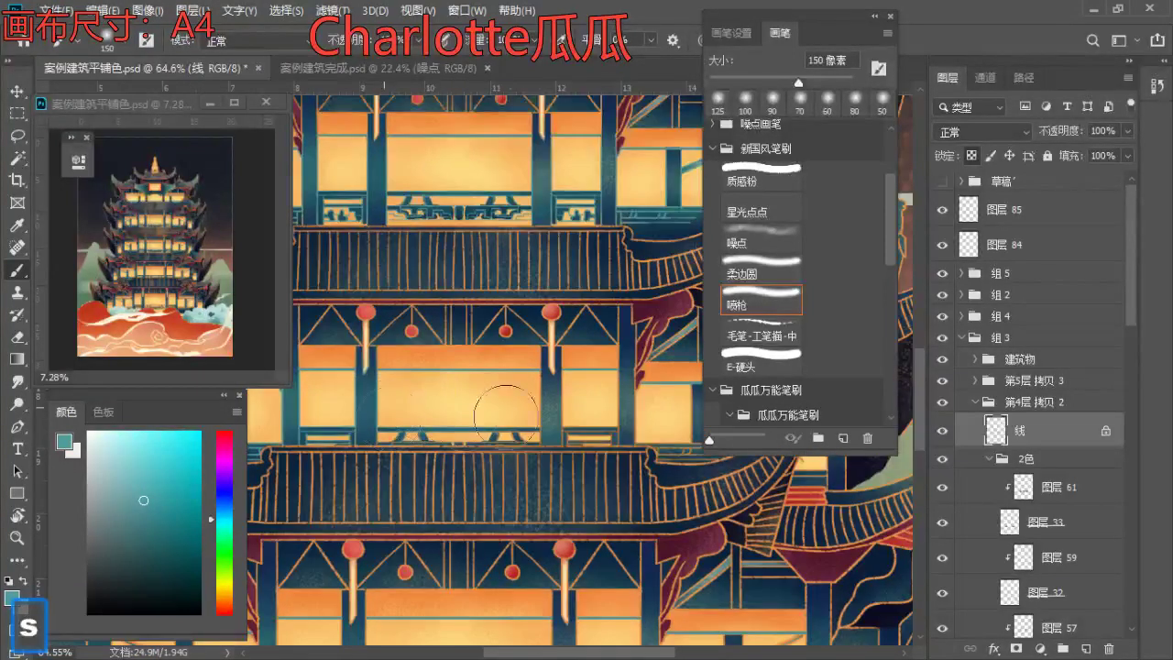
pyautogui.press('space')
pyautogui.moveTo(558, 397); pyautogui.dragTo(440, 414)
pyautogui.press('s')
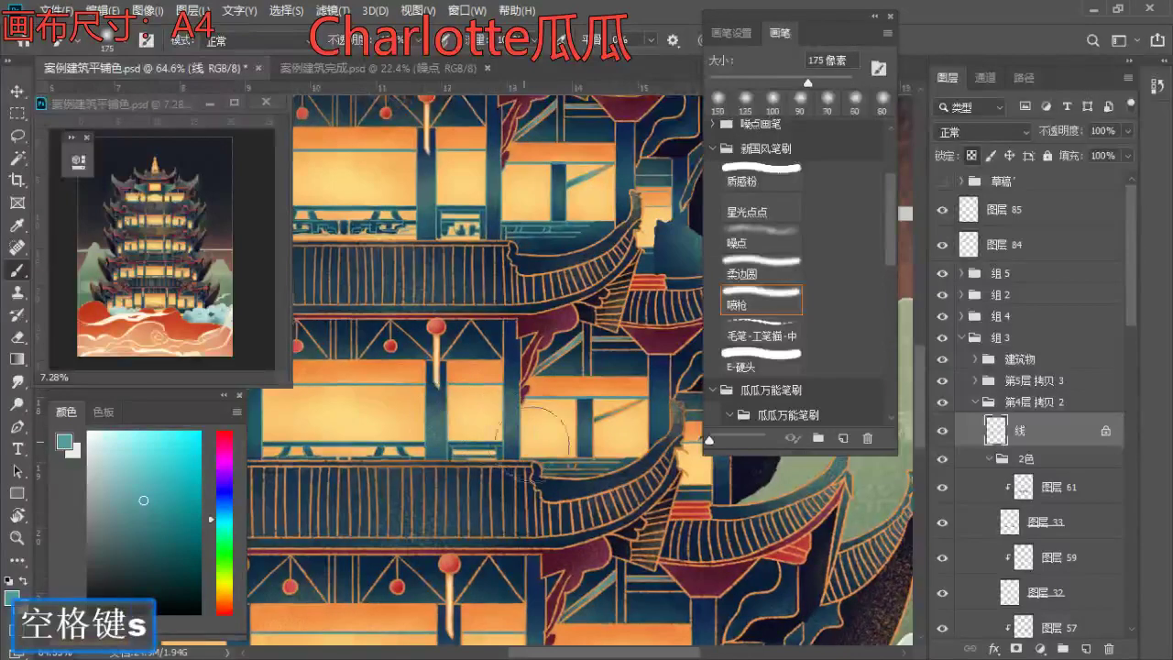
# - Recolour the fourth tier's outer right railing lines teal, reducing the 喷枪 brush to 100 px
pyautogui.press('space')
pyautogui.moveTo(558, 440); pyautogui.dragTo(473, 430)
pyautogui.press('a')
pyautogui.press('[')
pyautogui.press('[')
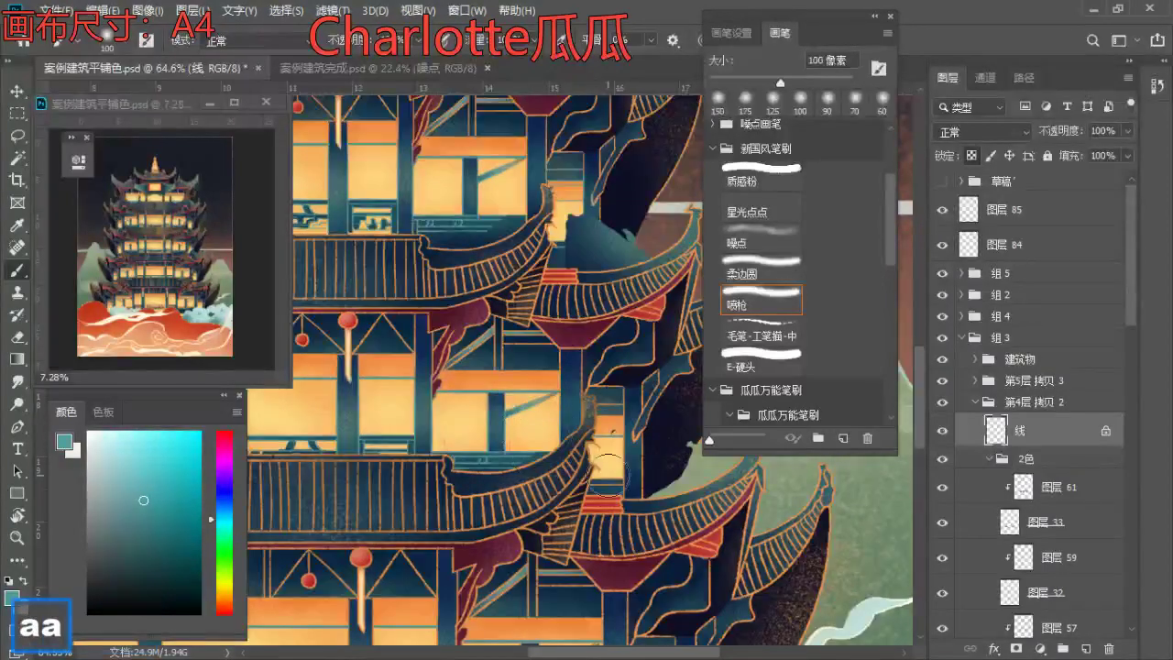
pyautogui.press('z')
pyautogui.press('space')
pyautogui.moveTo(633, 433); pyautogui.dragTo(471, 394)
pyautogui.moveTo(471, 394); pyautogui.dragTo(632, 386)
pyautogui.press('space')
pyautogui.moveTo(632, 386)
pyautogui.mouseDown()
pyautogui.moveTo(608, 420)
pyautogui.moveTo(517, 440)
pyautogui.mouseUp()
pyautogui.press('b')
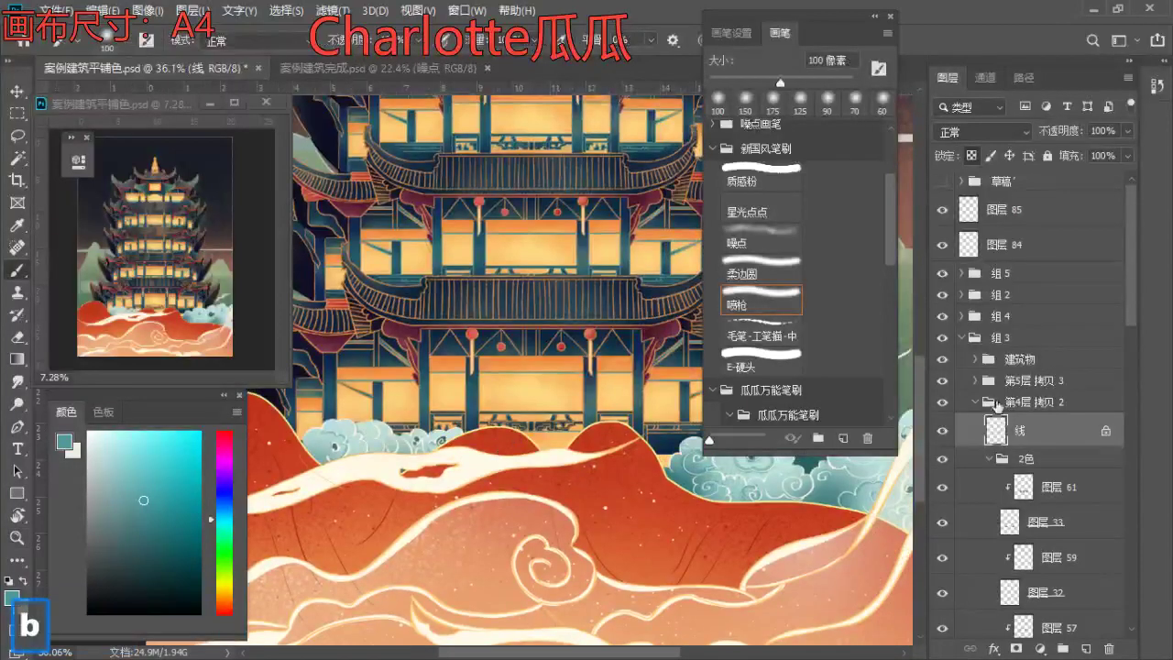
# - Collapse the 第4层 拷贝 2 group, then select the 线 layer in the 第5层 拷贝 3 group and lock its transparent pixels
pyautogui.click(976, 402)
pyautogui.click(982, 381)
pyautogui.click(977, 380)
pyautogui.click(1008, 409)
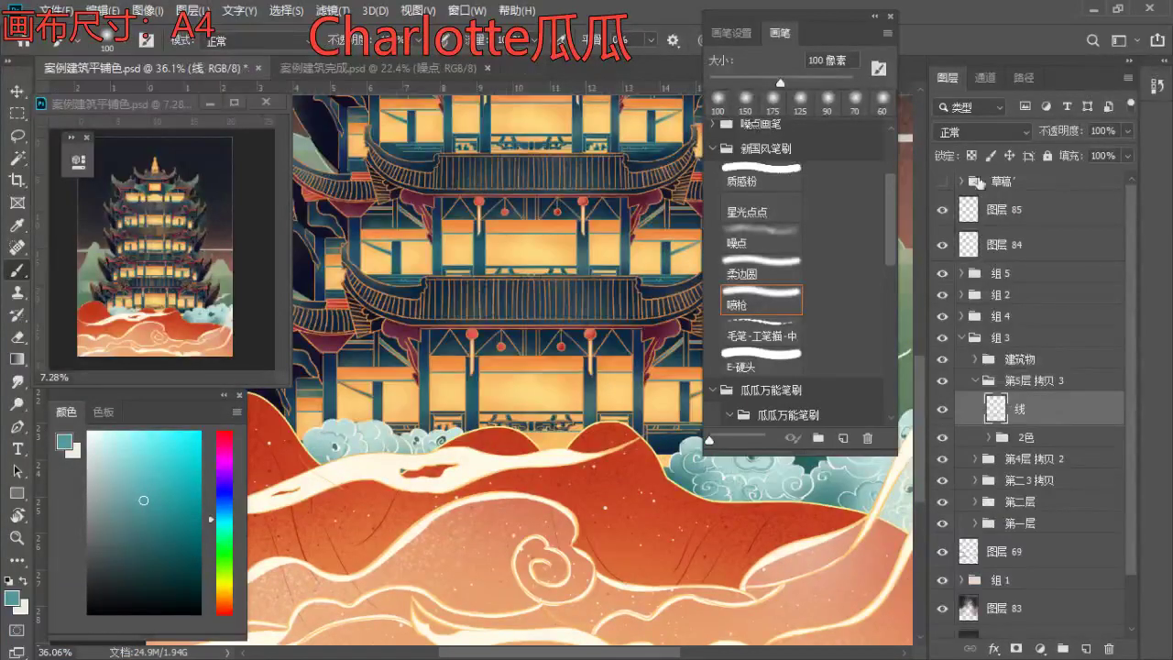
# - Recolour the lowest tier's left and central railing lines teal with the 喷枪 brush at 300 px
pyautogui.press('b')
pyautogui.press('s')
pyautogui.press('s')
pyautogui.press('s')
pyautogui.moveTo(370, 441)
pyautogui.mouseDown()
pyautogui.moveTo(403, 415)
pyautogui.moveTo(432, 447)
pyautogui.moveTo(405, 420)
pyautogui.mouseUp()
pyautogui.press('space')
pyautogui.press('s')
pyautogui.press(']')
pyautogui.moveTo(328, 414)
pyautogui.mouseDown()
pyautogui.moveTo(389, 414)
pyautogui.moveTo(361, 401)
pyautogui.mouseUp()
pyautogui.press(']')
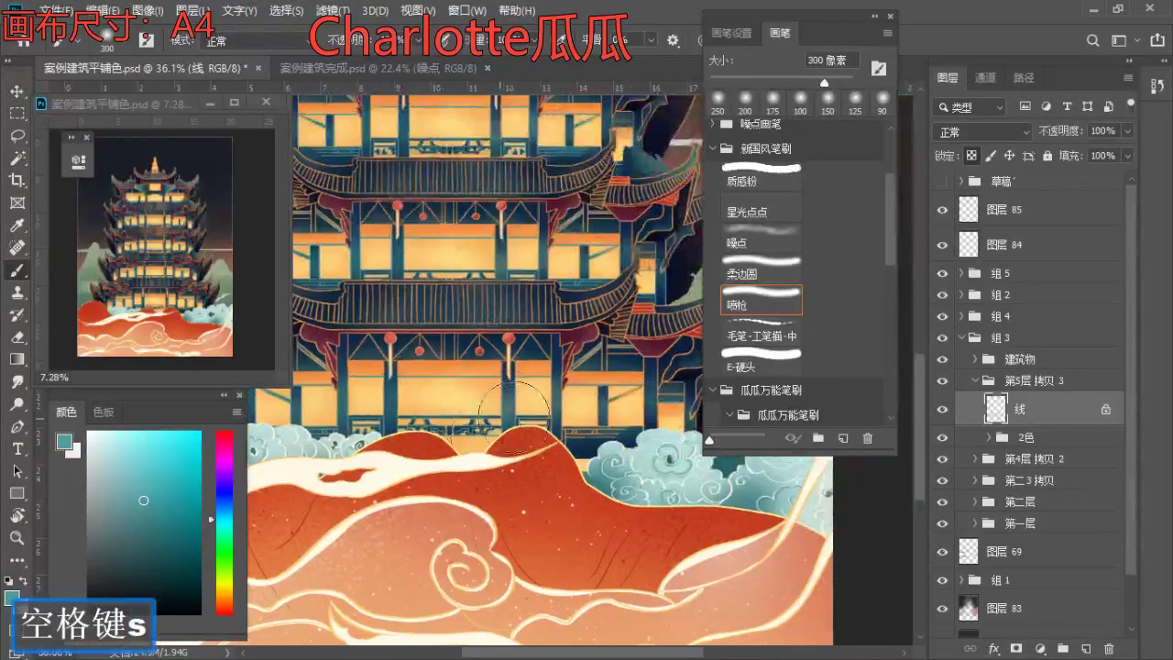
# - Recolour the railing lines on the right side of the lowest tier teal with the 300 px brush
pyautogui.moveTo(550, 417); pyautogui.dragTo(444, 422)
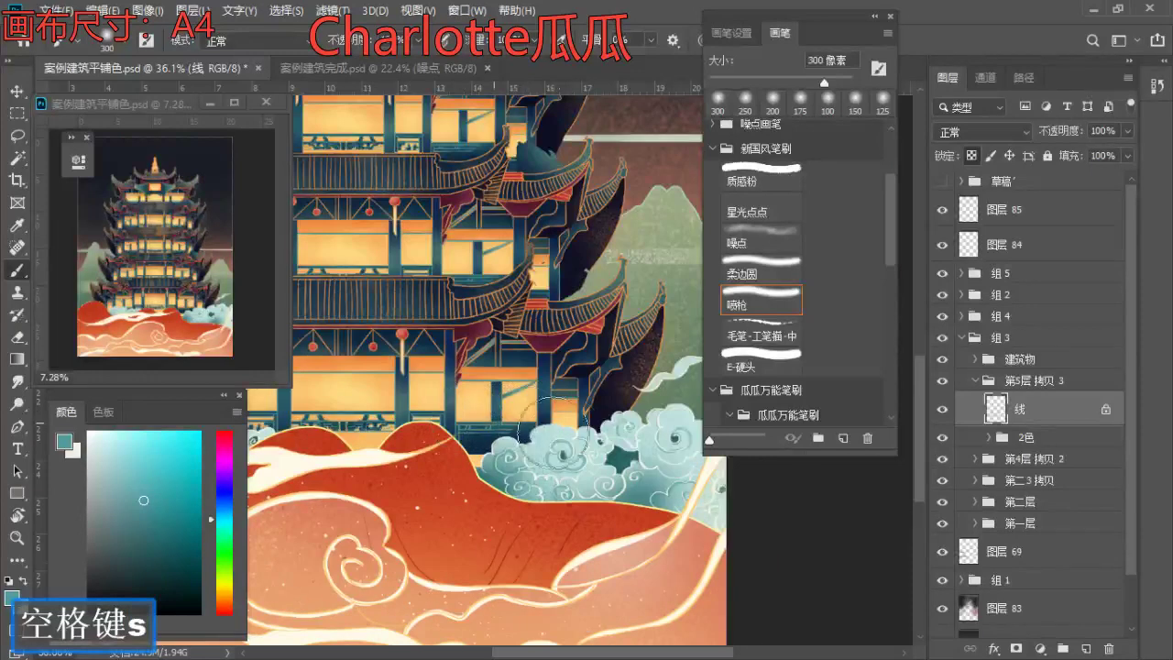
pyautogui.press('z')
pyautogui.moveTo(578, 385); pyautogui.dragTo(524, 322)
pyautogui.moveTo(524, 322); pyautogui.dragTo(523, 400)
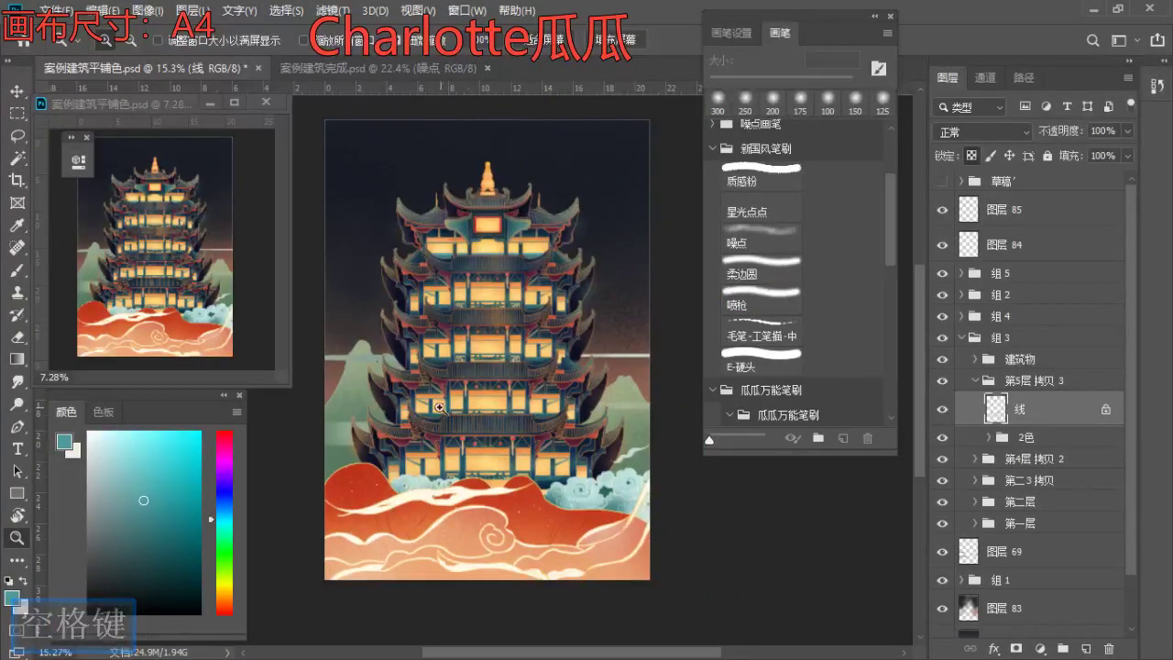
# - Collapse the 第5层 拷贝 3 group and the enclosing 组 3 group
pyautogui.press('b')
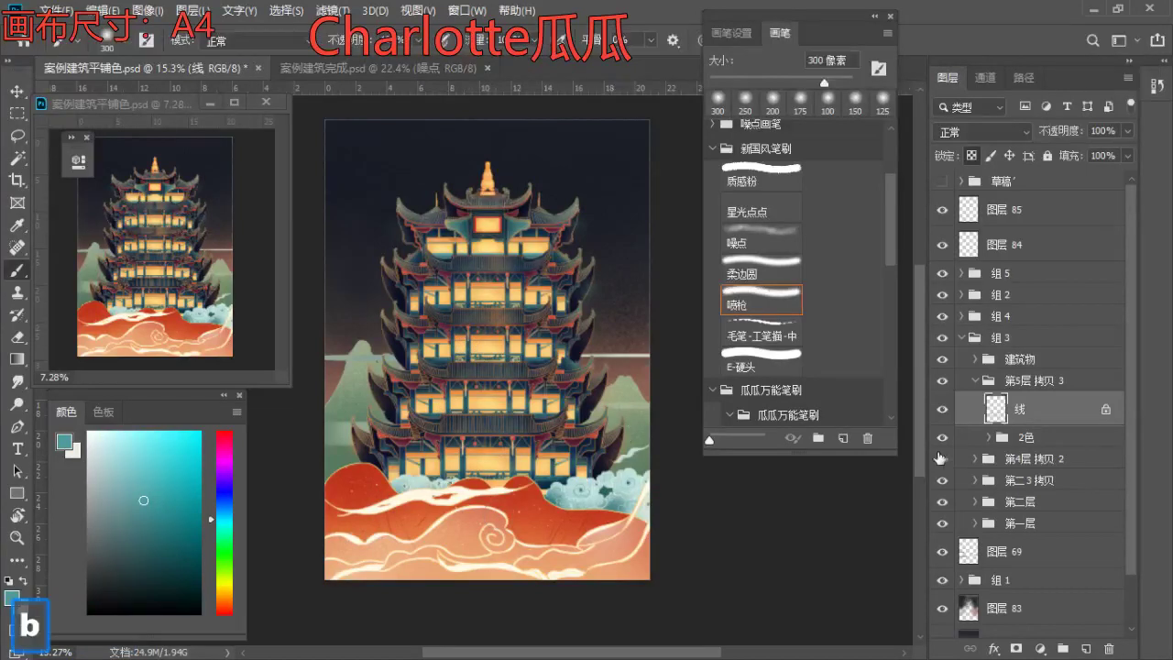
pyautogui.click(997, 381)
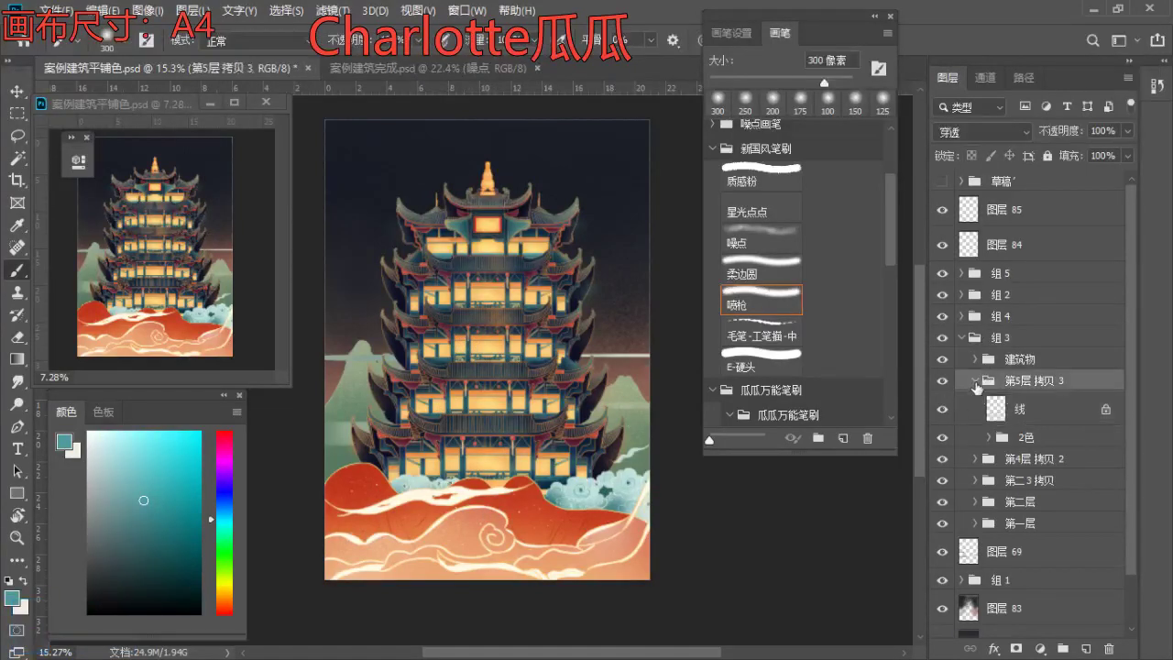
pyautogui.click(974, 380)
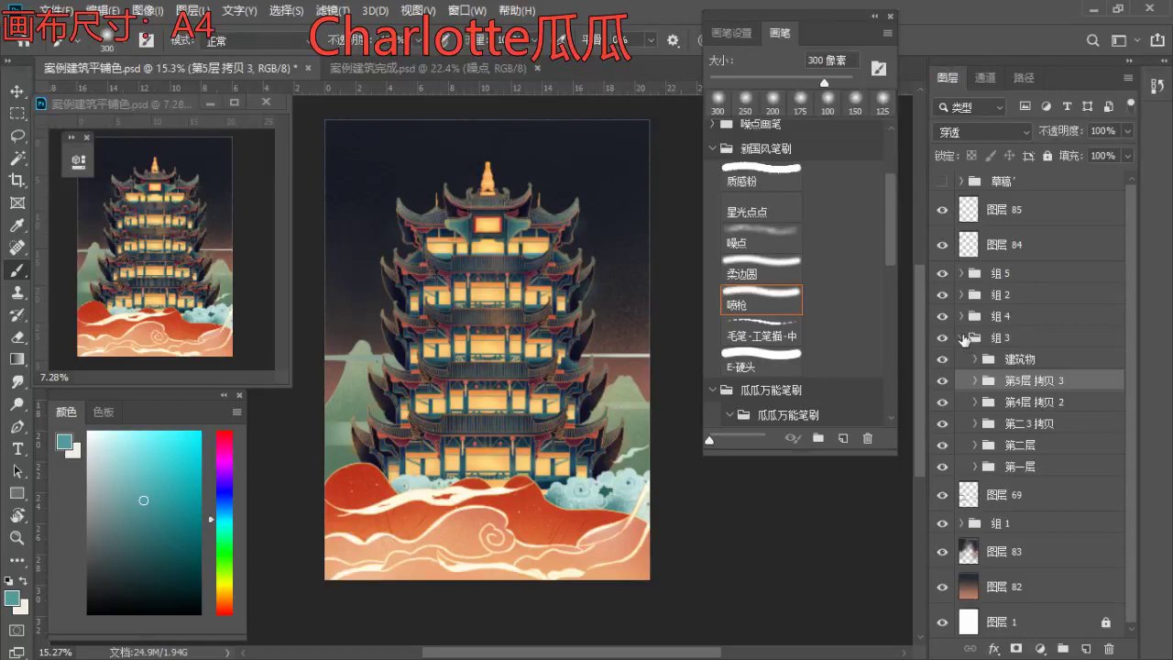
pyautogui.click(962, 338)
# - Group 图层 85 and 图层 84 together and add a new empty layer above the group
pyautogui.click(998, 246)
pyautogui.click(1008, 214)
pyautogui.click(943, 210)
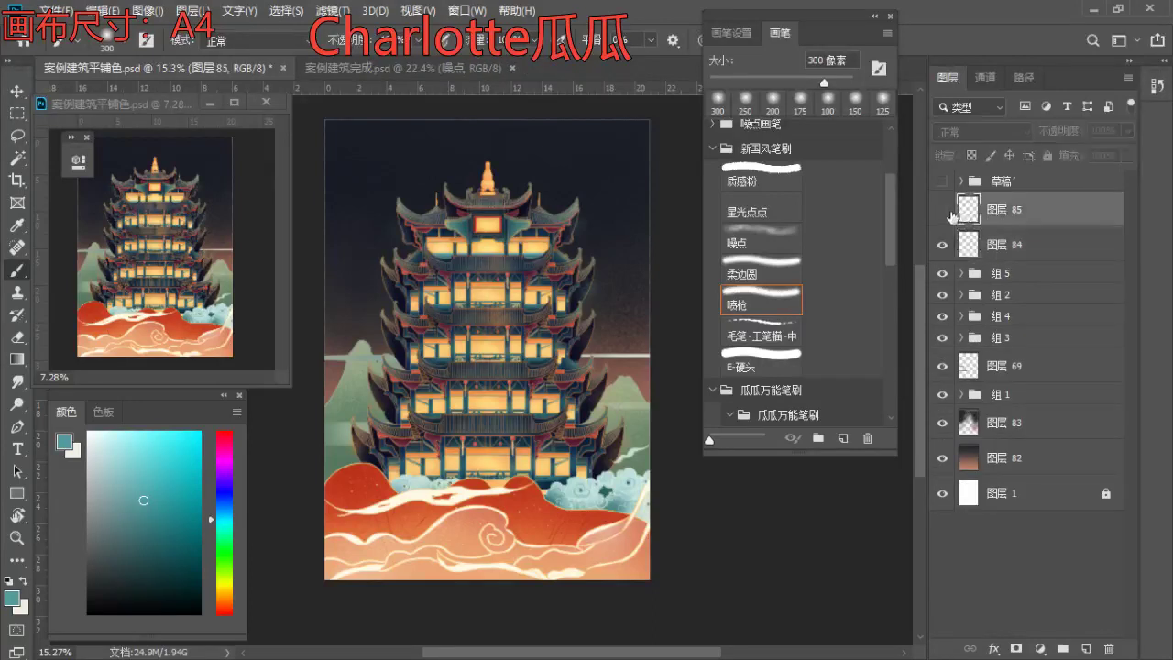
pyautogui.keyDown('ctrl'); pyautogui.click(994, 245); pyautogui.keyUp('ctrl')
pyautogui.hotkey('ctrl', 'g')
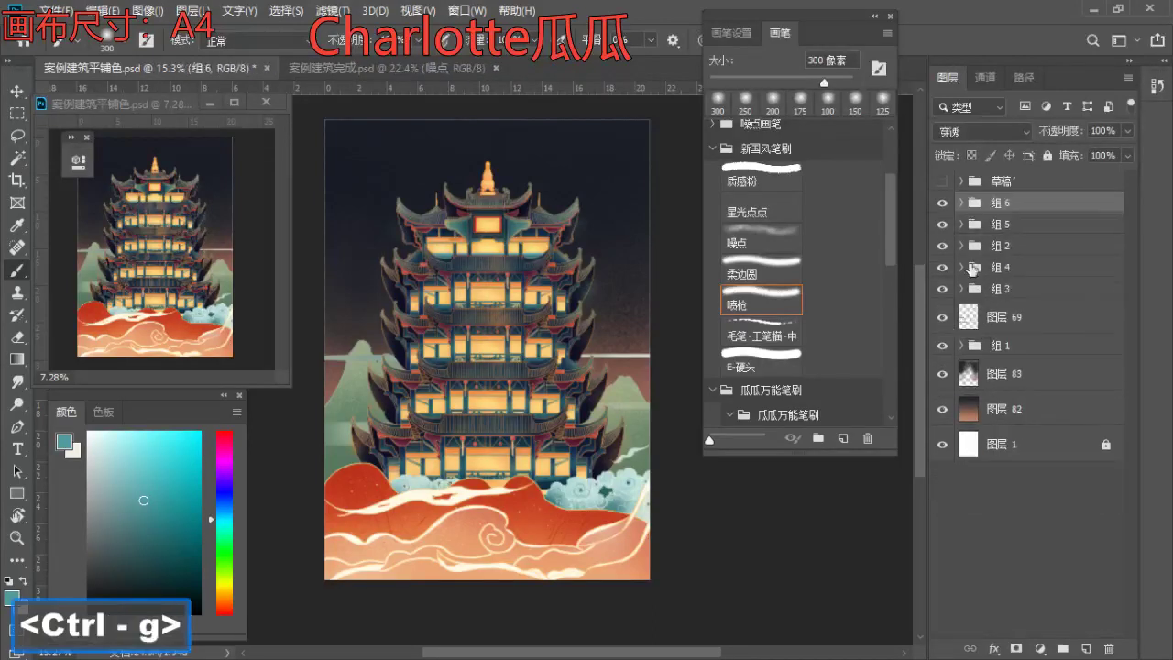
pyautogui.click(1086, 648)
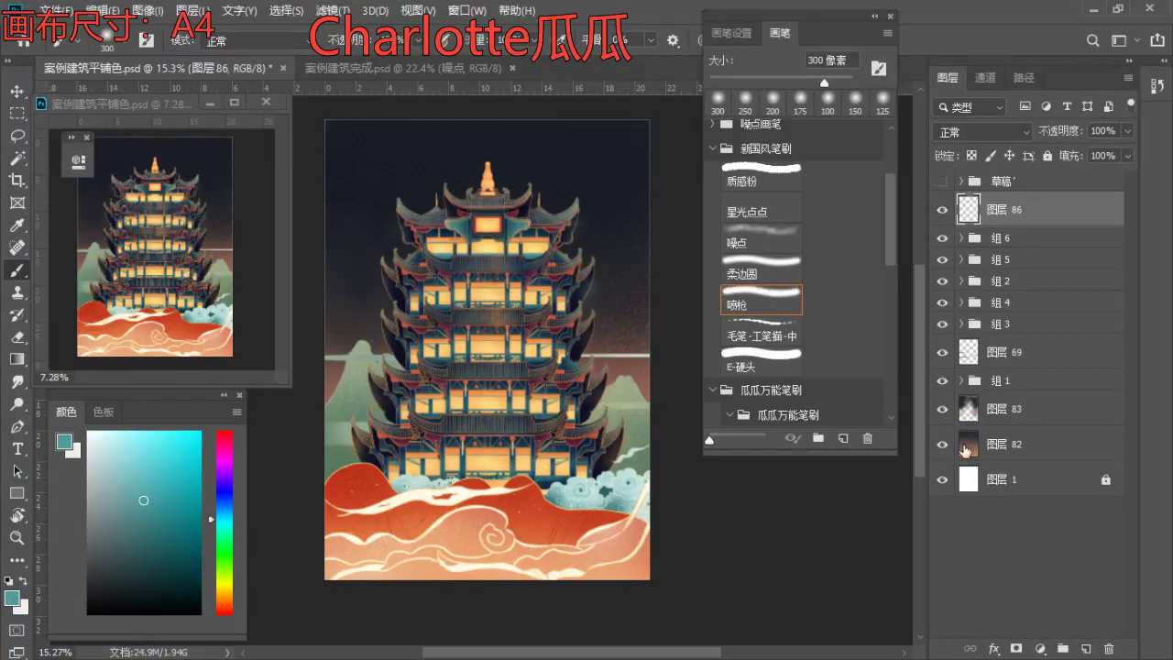
# - Toggle the visibility of each layer and group from 组 1 up to 组 6 to examine what it contains
pyautogui.click(944, 383)
pyautogui.click(944, 383)
pyautogui.click(945, 355)
pyautogui.click(945, 355)
pyautogui.click(944, 326)
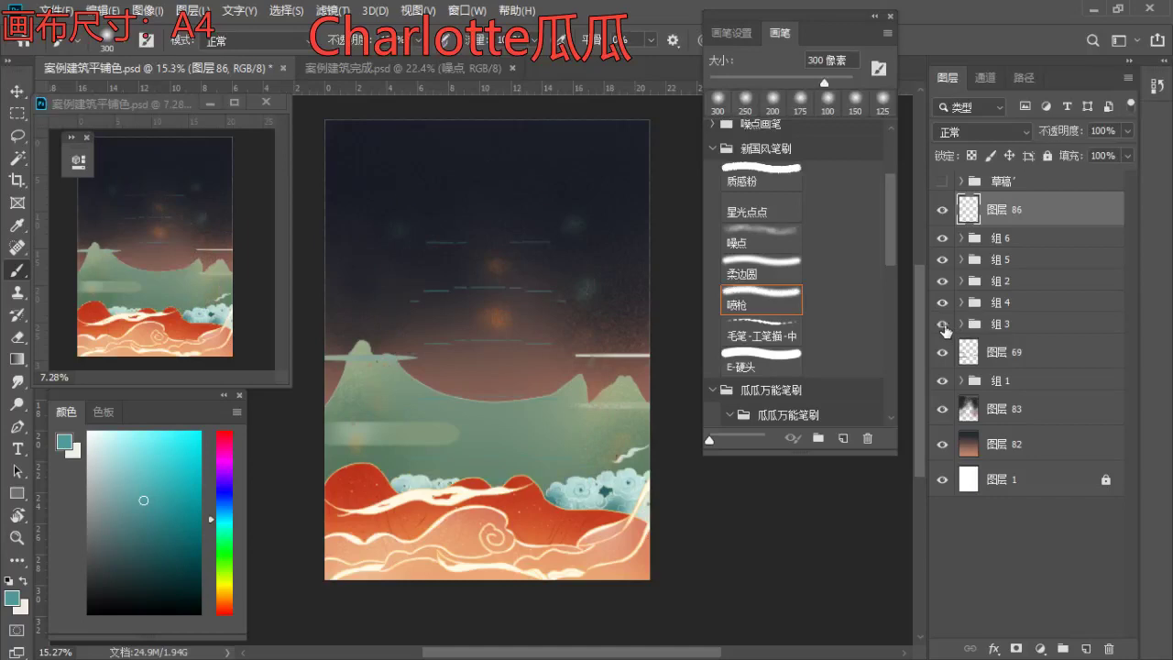
pyautogui.click(942, 325)
pyautogui.click(943, 303)
pyautogui.click(943, 302)
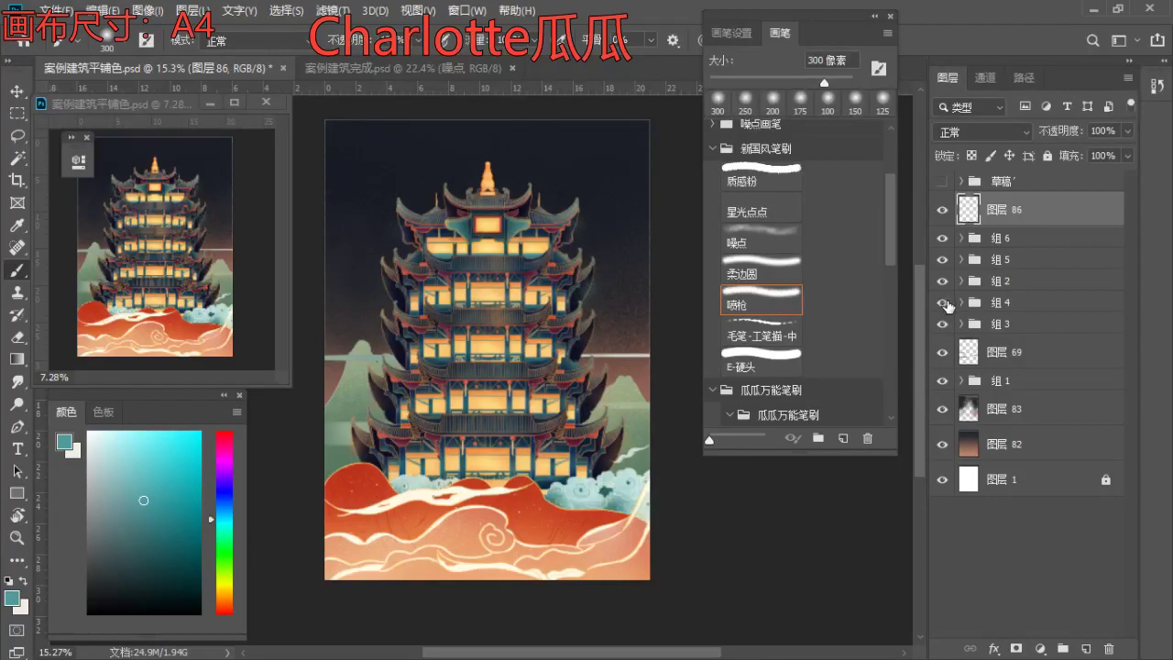
pyautogui.click(943, 281)
pyautogui.click(943, 281)
pyautogui.click(942, 260)
pyautogui.click(943, 261)
pyautogui.click(944, 240)
pyautogui.click(944, 240)
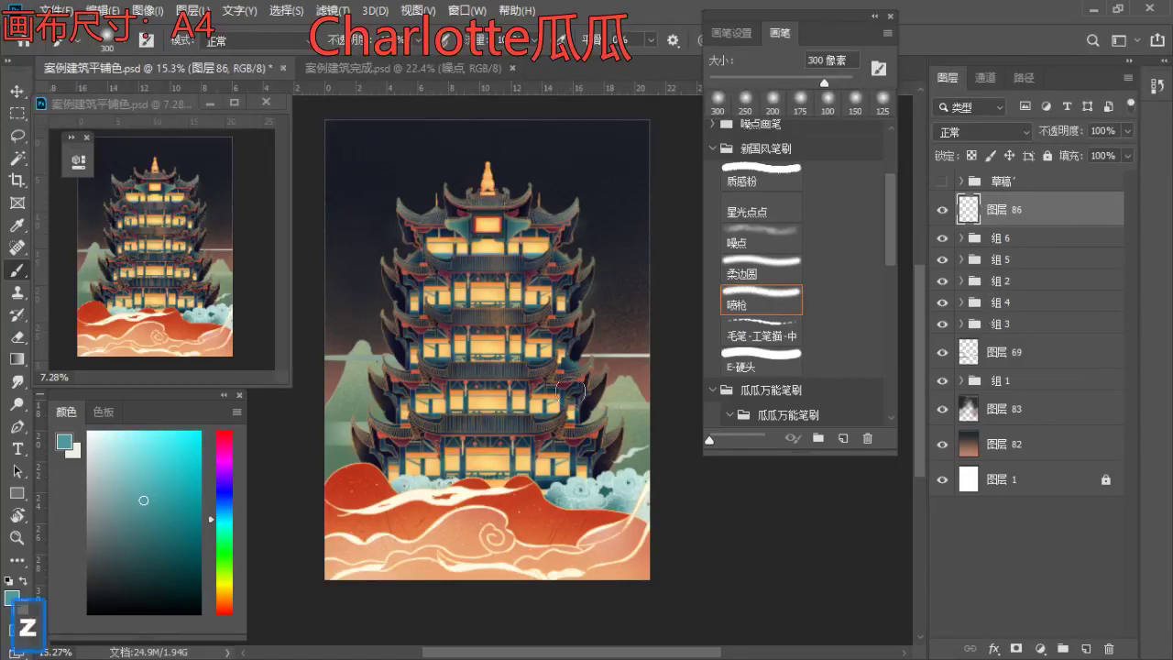
# - Choose the 木炭铅笔勾线 brush from the 瓜瓜笔刷 brush set and collapse the brush list
pyautogui.press('space')
pyautogui.moveTo(574, 381); pyautogui.dragTo(637, 374)
pyautogui.press('b')
pyautogui.click(760, 337)
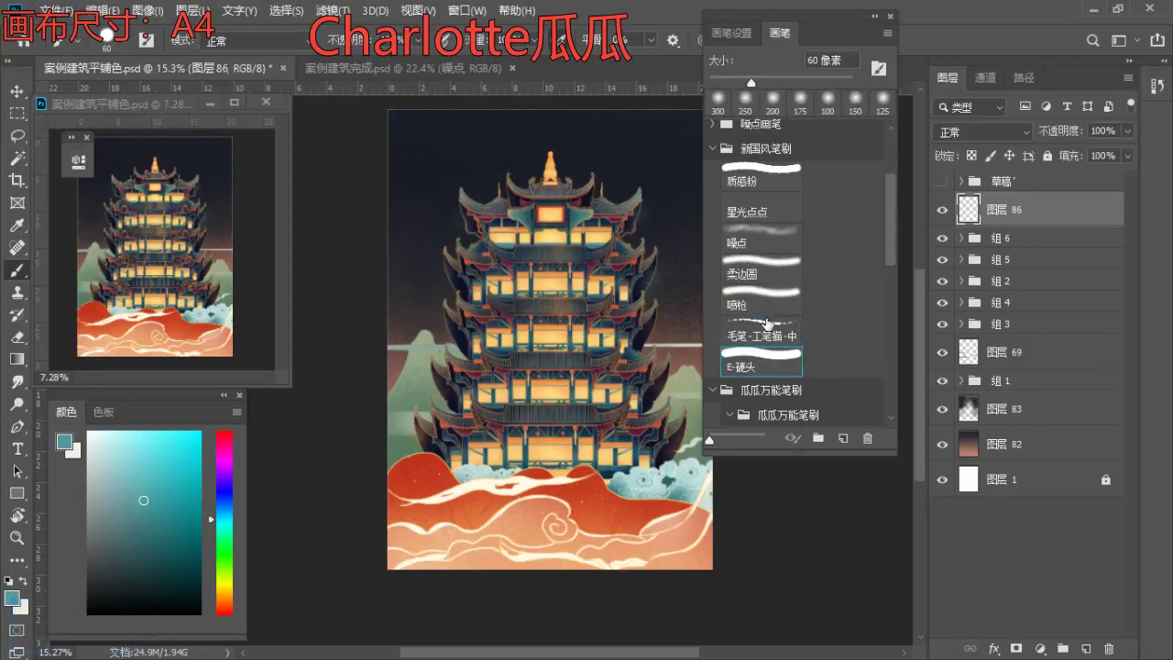
pyautogui.scroll(3, 894, 207)
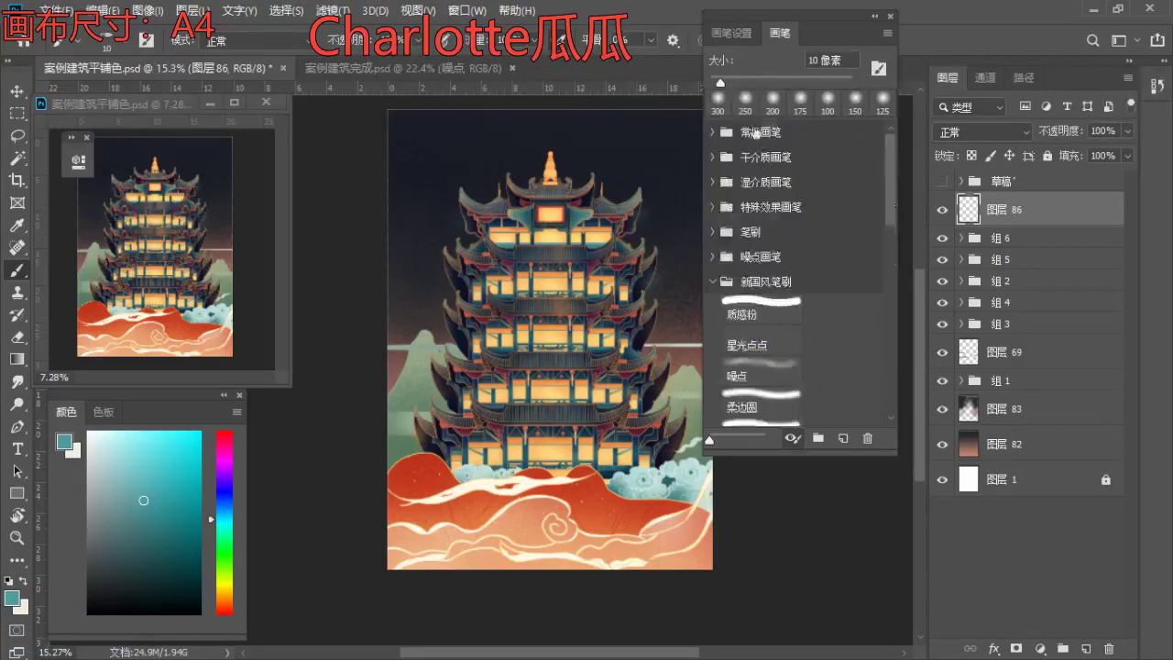
pyautogui.click(715, 232)
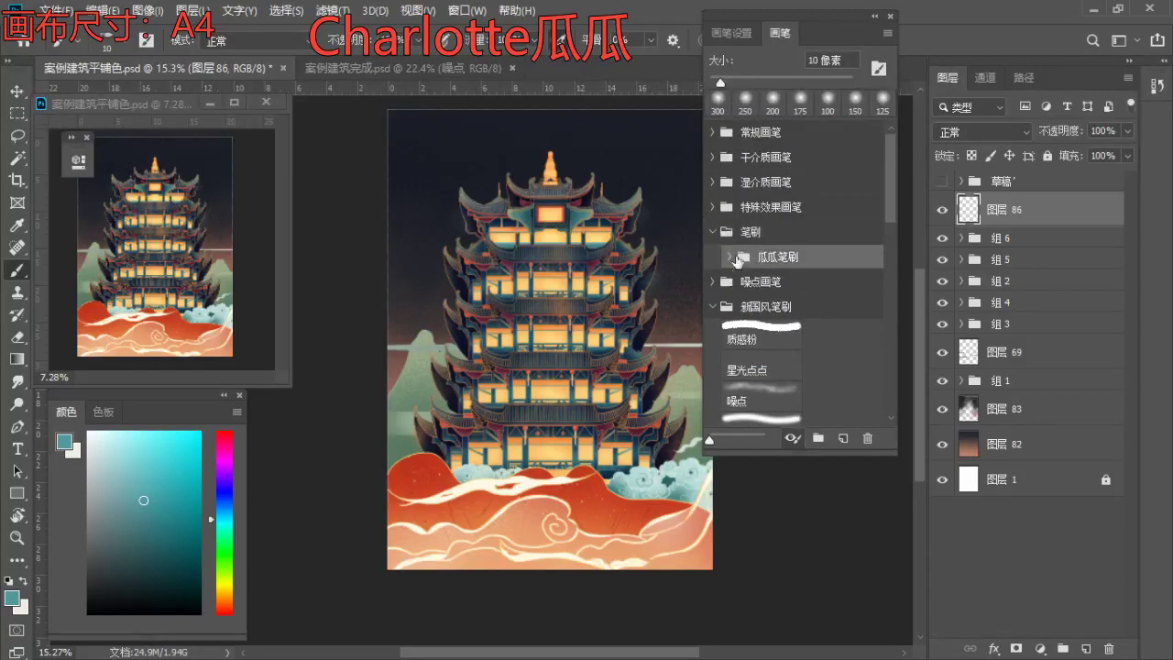
pyautogui.click(730, 257)
pyautogui.click(817, 374)
pyautogui.scroll(-5, 817, 367)
pyautogui.click(829, 218)
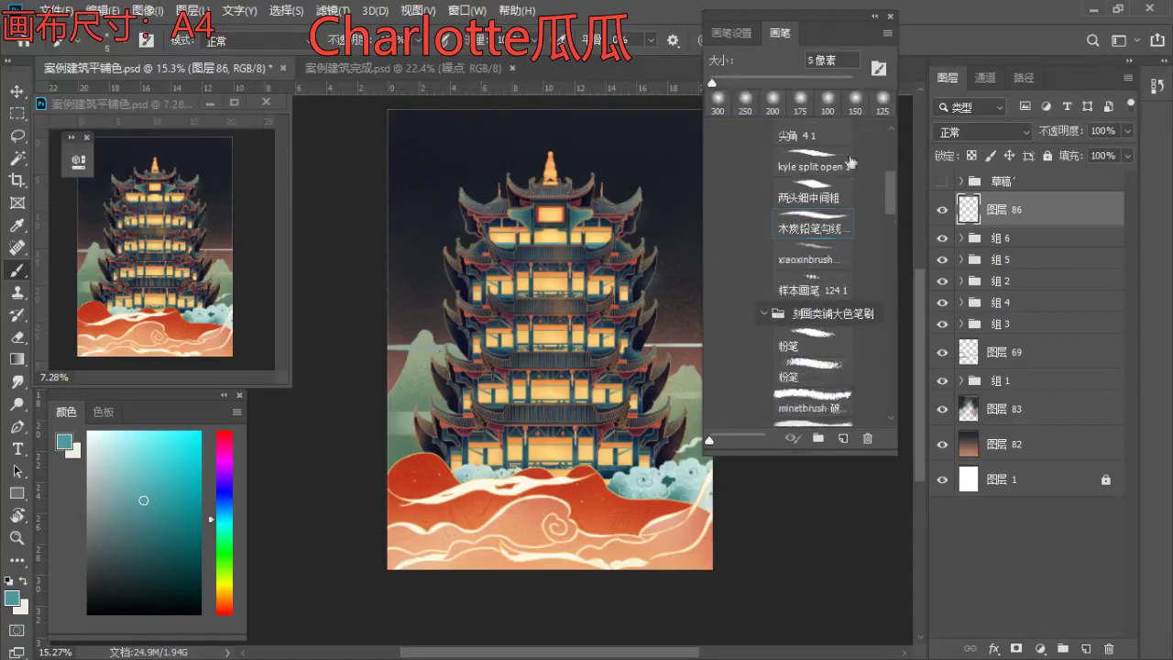
pyautogui.click(874, 16)
# - Check the contents of 组 6, 组 5, 组 2 and 组 4 and hide the tower group 组 3
pyautogui.press('z')
pyautogui.moveTo(634, 426)
pyautogui.mouseDown()
pyautogui.moveTo(740, 464)
pyautogui.moveTo(767, 367)
pyautogui.mouseUp()
pyautogui.press('b')
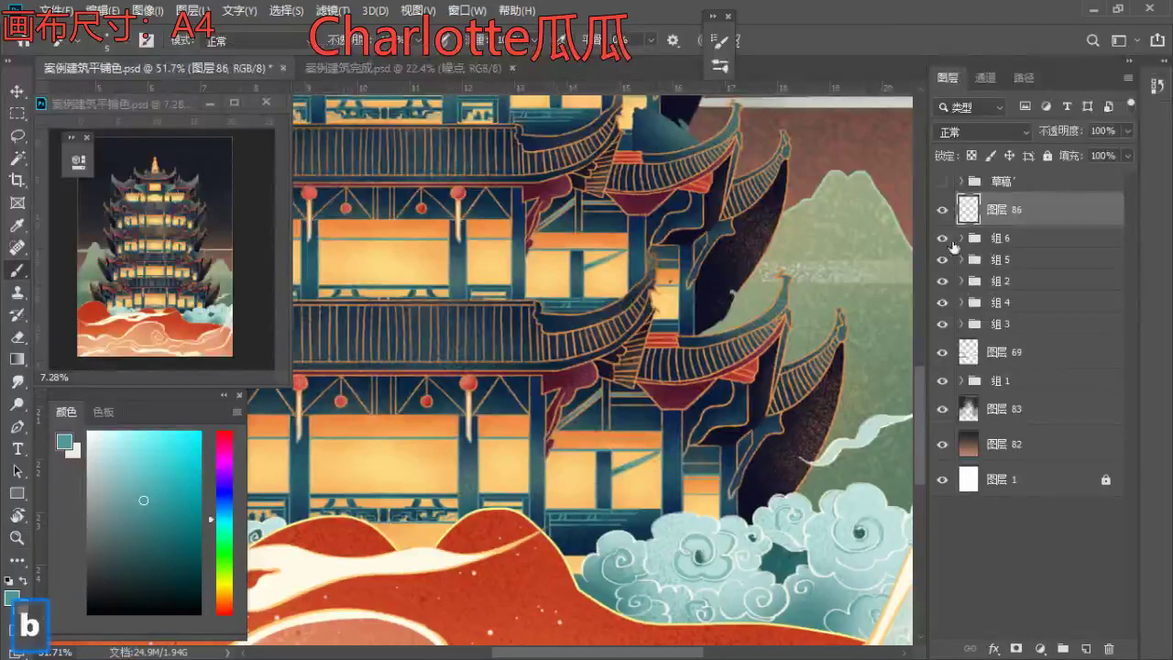
pyautogui.click(945, 241)
pyautogui.click(945, 263)
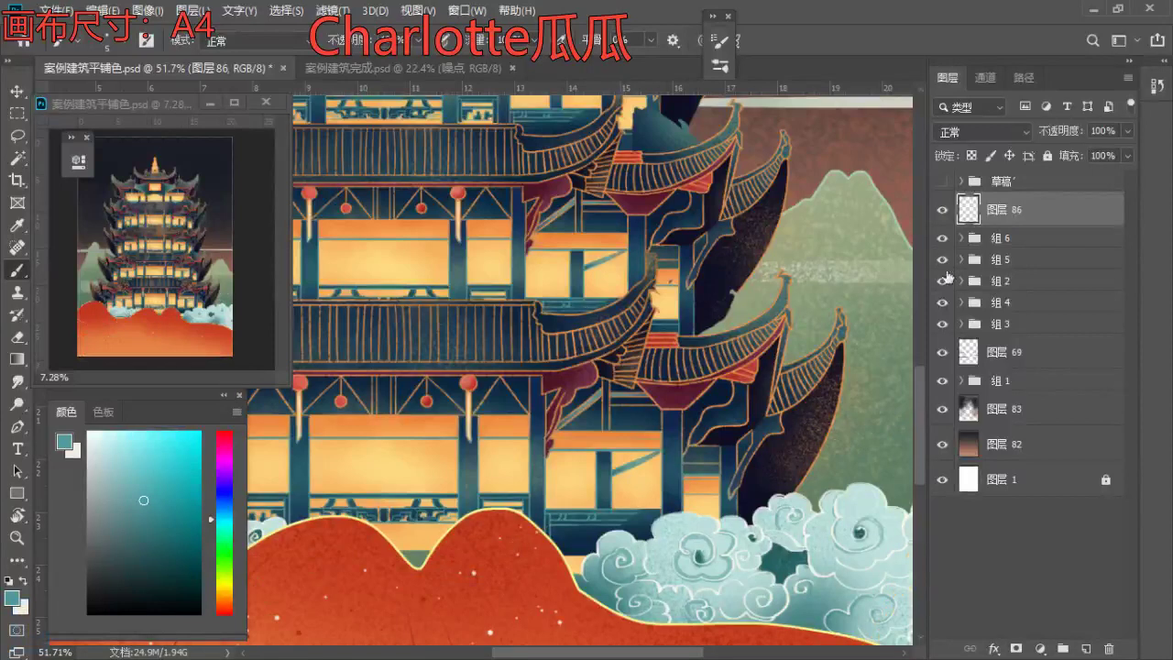
pyautogui.moveTo(944, 266); pyautogui.dragTo(946, 286)
pyautogui.click(945, 285)
pyautogui.click(944, 307)
pyautogui.click(945, 307)
pyautogui.click(947, 327)
# - Reset the colours to the default black and try a short pencil stroke on 图层 86, undoing it
pyautogui.press('z')
pyautogui.moveTo(718, 495); pyautogui.dragTo(790, 570)
pyautogui.press('space')
pyautogui.press('b')
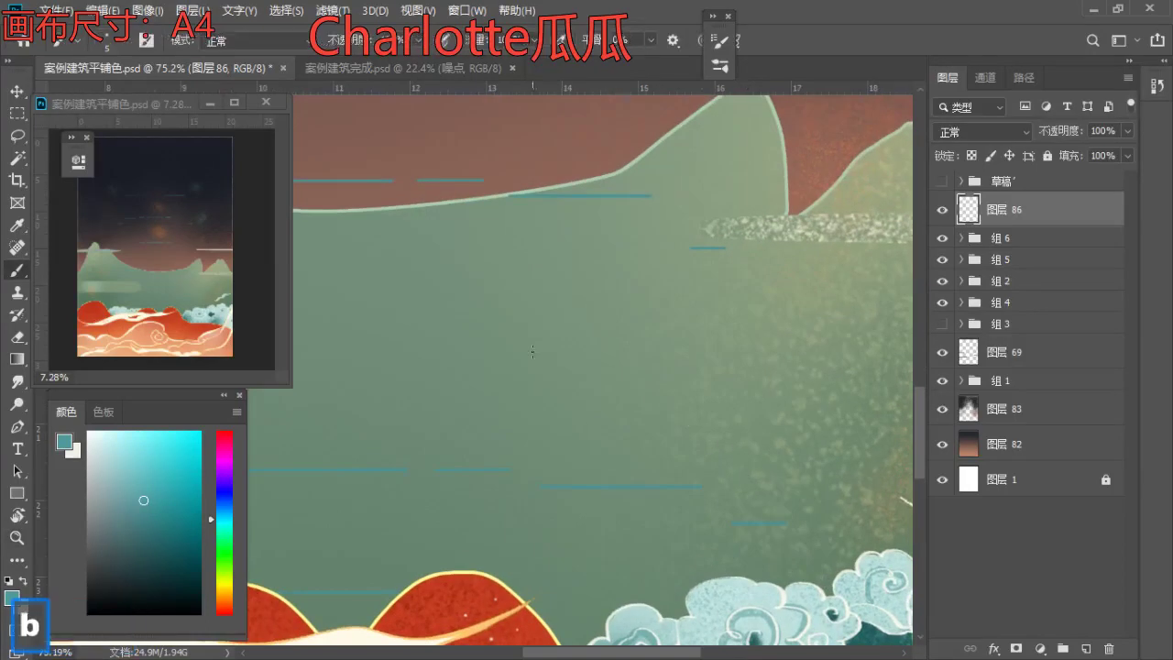
pyautogui.hotkey('ctrl', 'z')
pyautogui.press('d')
pyautogui.moveTo(518, 339); pyautogui.dragTo(534, 350)
pyautogui.hotkey('ctrl', 'z')
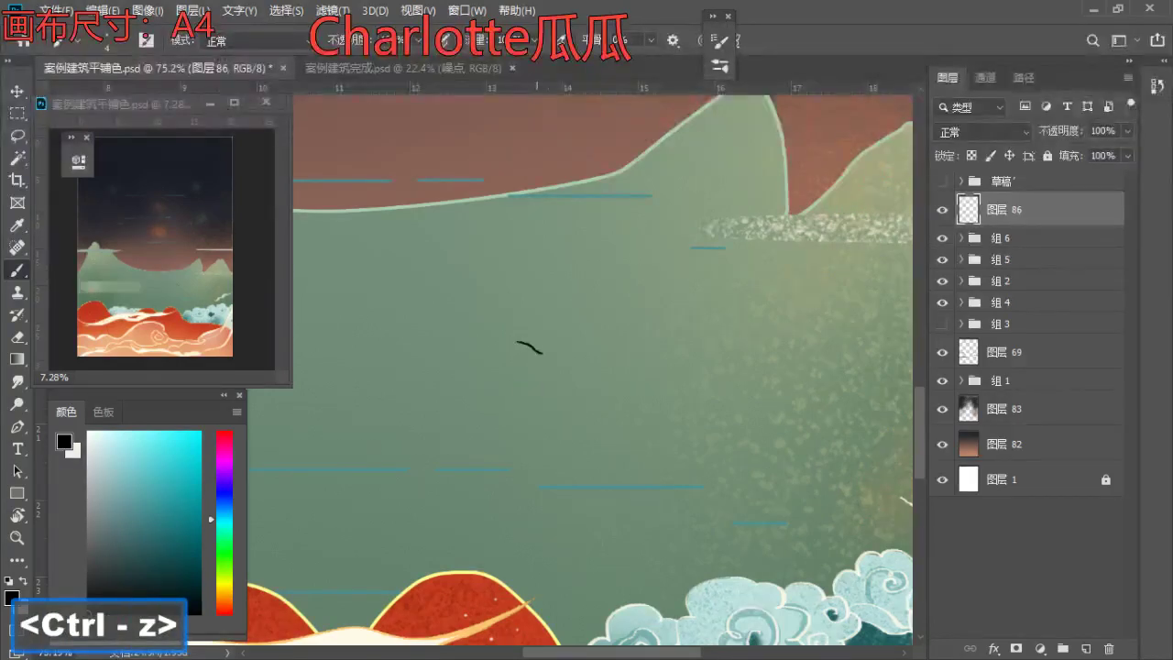
# - Adjust the brush smoothing, reduce the pencil brush to 2 px, and try short black strokes on 图层 86, undoing them
pyautogui.press('a')
pyautogui.moveTo(650, 40); pyautogui.dragTo(653, 58)
pyautogui.press('a')
pyautogui.hotkey('ctrl', 'z')
pyautogui.press('z')
pyautogui.moveTo(560, 370)
pyautogui.mouseDown()
pyautogui.moveTo(623, 414)
pyautogui.moveTo(654, 400)
pyautogui.mouseUp()
pyautogui.press('space')
pyautogui.press('b')
pyautogui.press('a')
pyautogui.moveTo(518, 340); pyautogui.dragTo(559, 366)
pyautogui.hotkey('ctrl', 'z')
pyautogui.press('s')
pyautogui.hotkey('ctrl', 'z')
pyautogui.hotkey('ctrl', 'z')
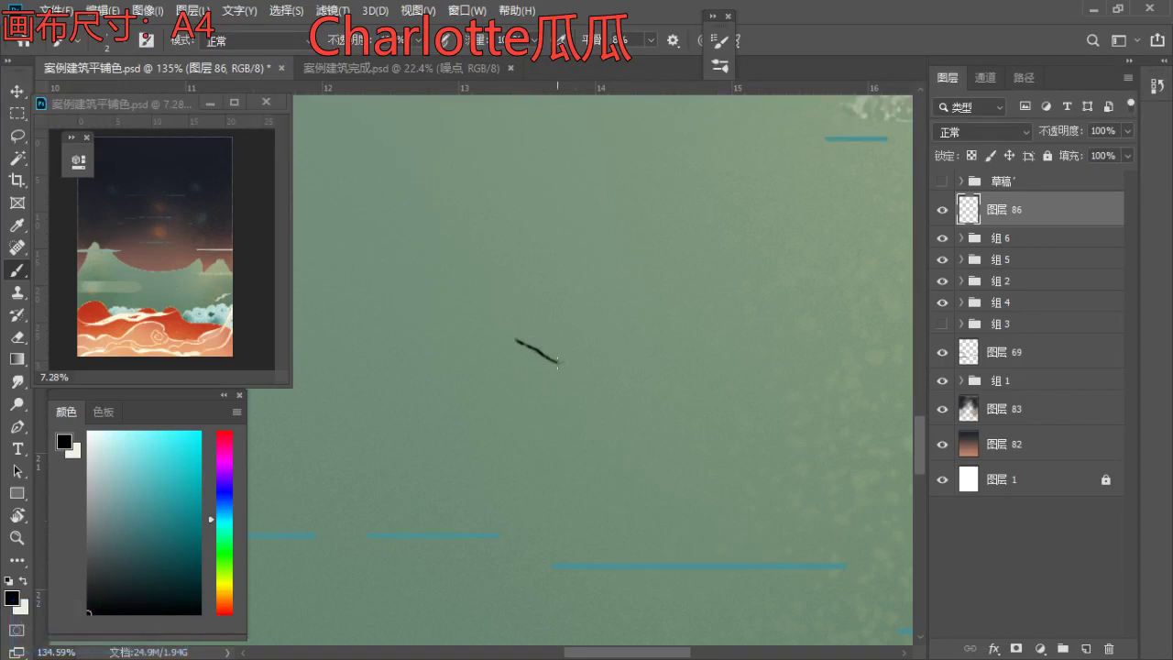
# - Sketch the underside of a flying crane's neck and breast plus its beak and head in thin black lines on 图层 86
pyautogui.hotkey('ctrl', 'z')
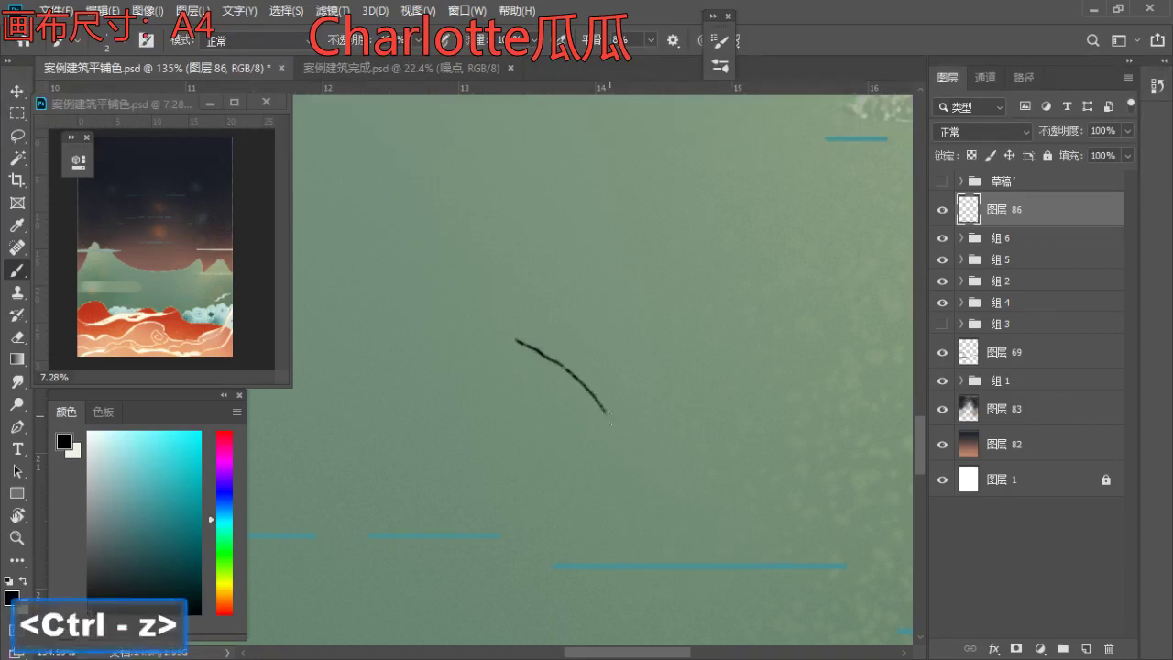
pyautogui.moveTo(634, 451); pyautogui.dragTo(681, 463)
pyautogui.hotkey('ctrl', 'z')
pyautogui.hotkey('ctrl', 'z')
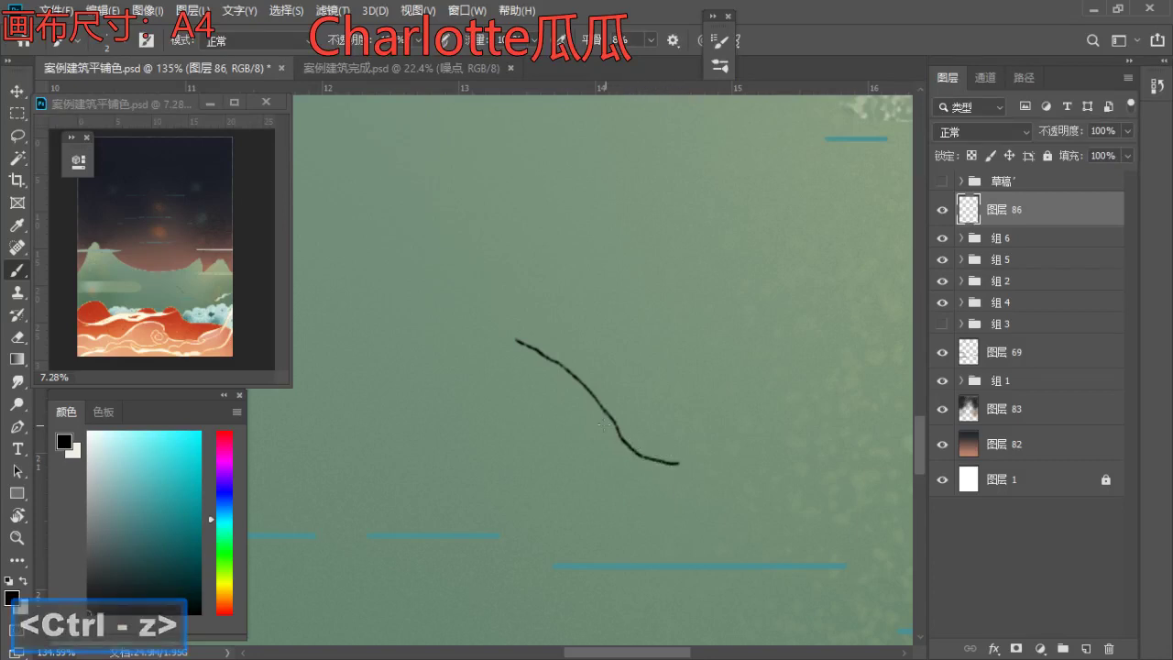
pyautogui.hotkey('ctrl', 'z')
pyautogui.moveTo(518, 341); pyautogui.dragTo(544, 347)
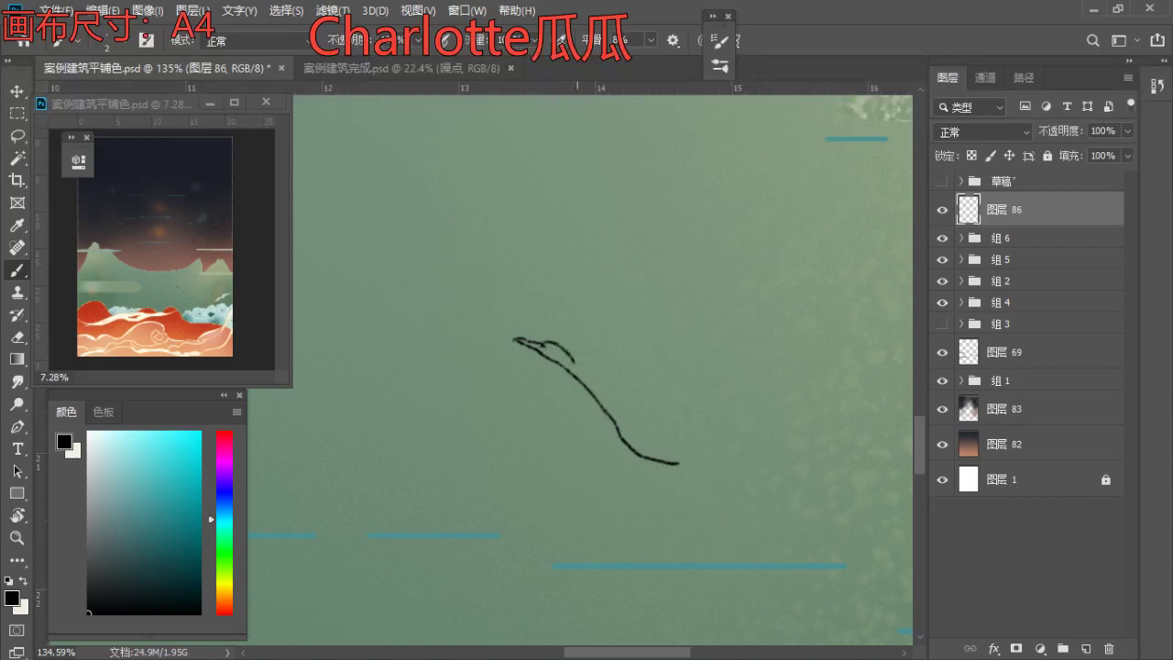
pyautogui.hotkey('ctrl', 'z')
# - Sketch the back of the crane's neck and the leading edge of its raised near wing up to the wing tip
pyautogui.moveTo(606, 388)
pyautogui.mouseDown()
pyautogui.moveTo(655, 363)
pyautogui.moveTo(666, 325)
pyautogui.mouseUp()
pyautogui.hotkey('ctrl', 'z')
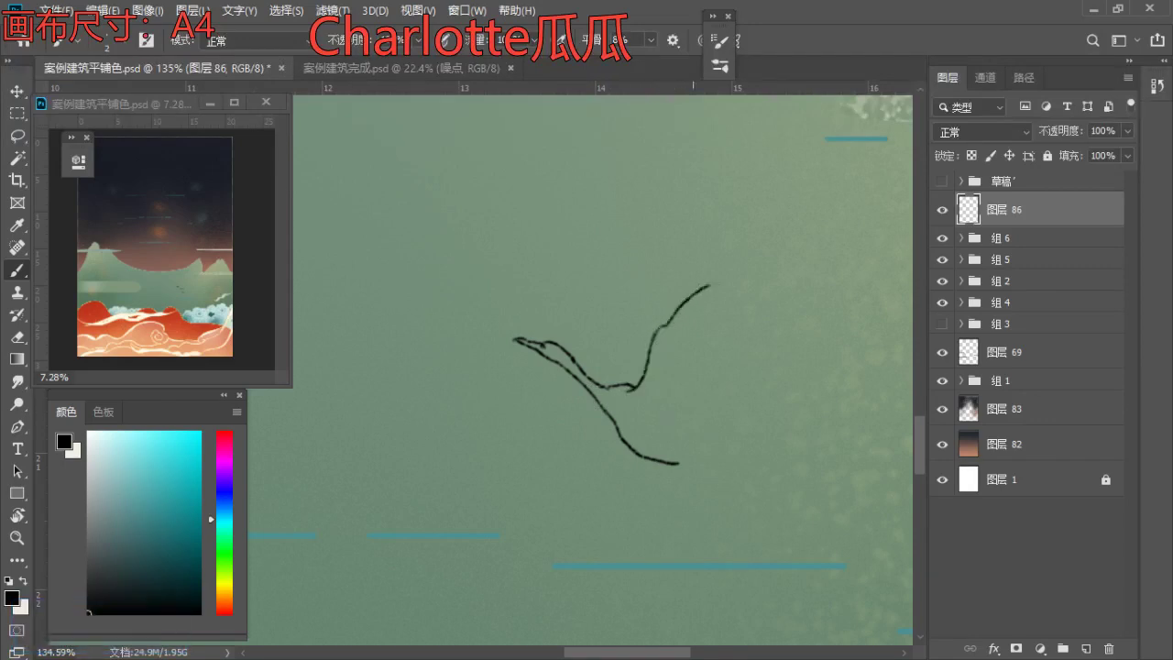
pyautogui.hotkey('ctrl', 'z')
pyautogui.moveTo(682, 305); pyautogui.dragTo(720, 281)
pyautogui.hotkey('ctrl', 'z')
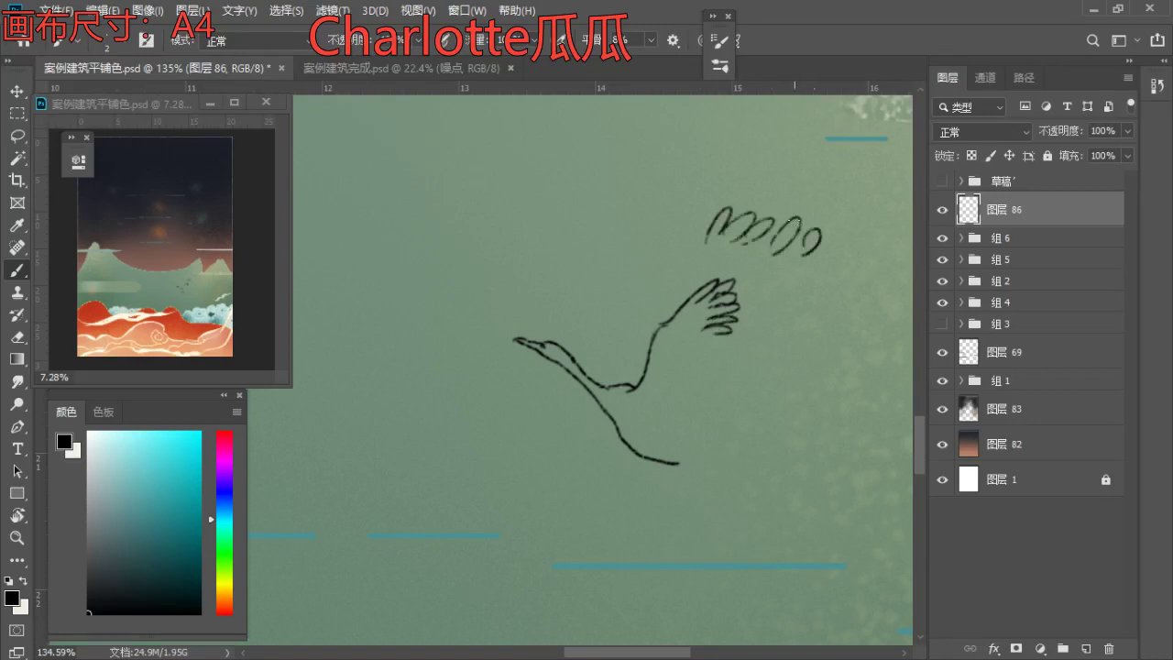
# - Lasso the loose practice feather strokes above the crane's wing tip and cut them away
pyautogui.press('l')
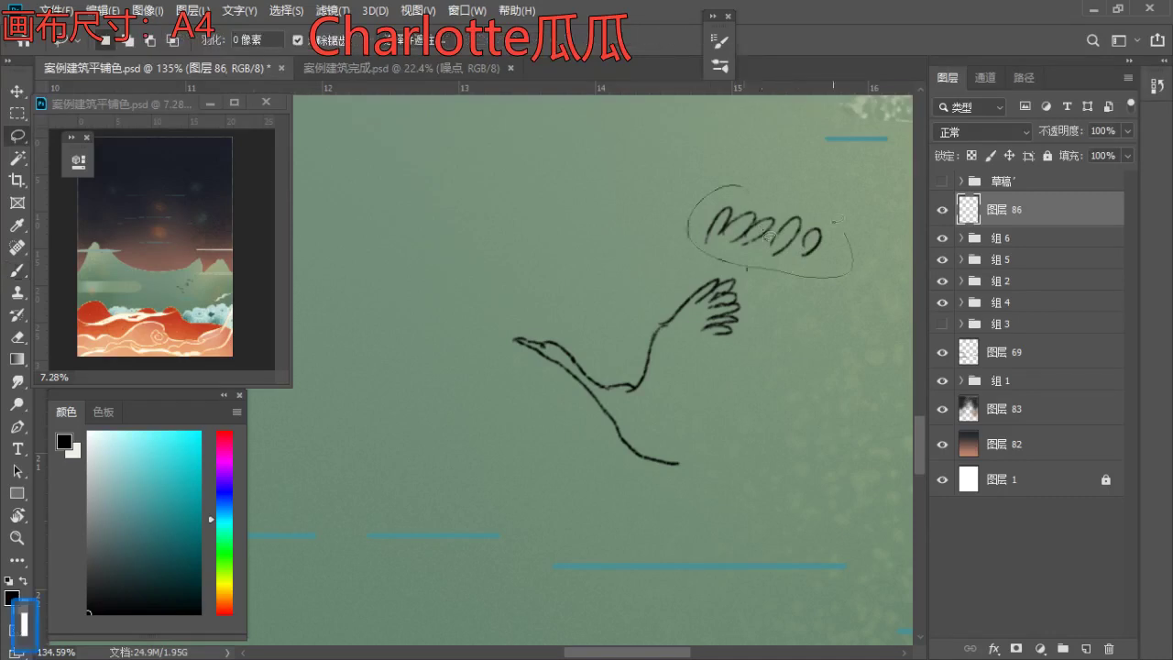
pyautogui.hotkey('ctrl', 'x')
pyautogui.press('b')
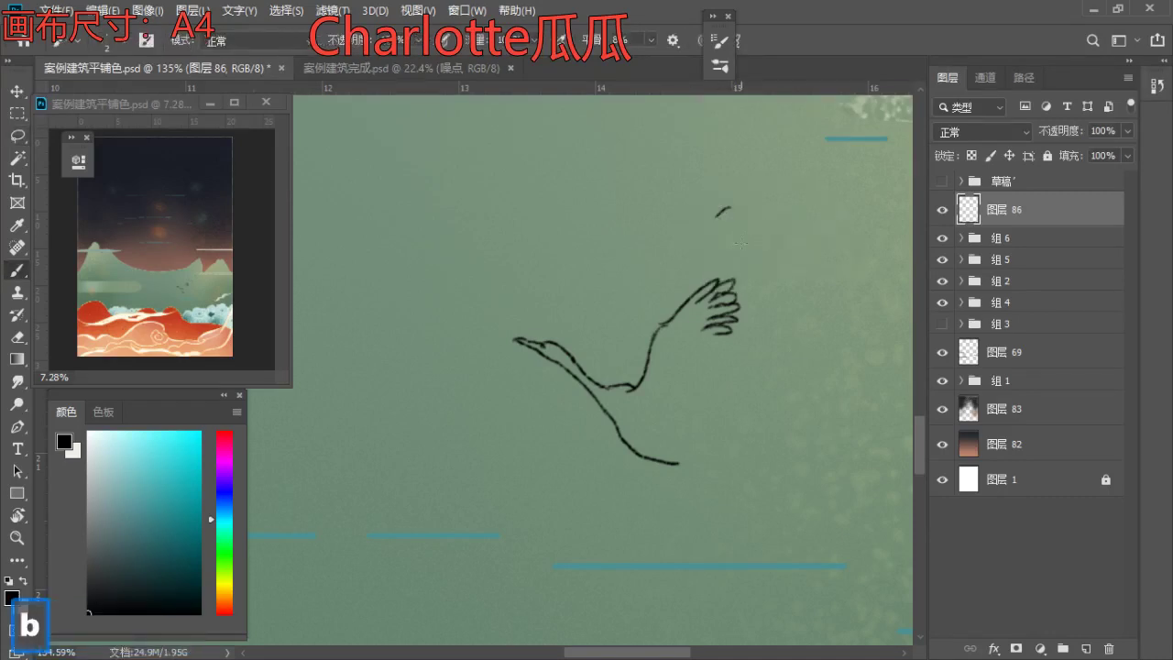
pyautogui.press('l')
pyautogui.moveTo(729, 174); pyautogui.dragTo(724, 176)
pyautogui.hotkey('ctrl', 'x')
pyautogui.press('b')
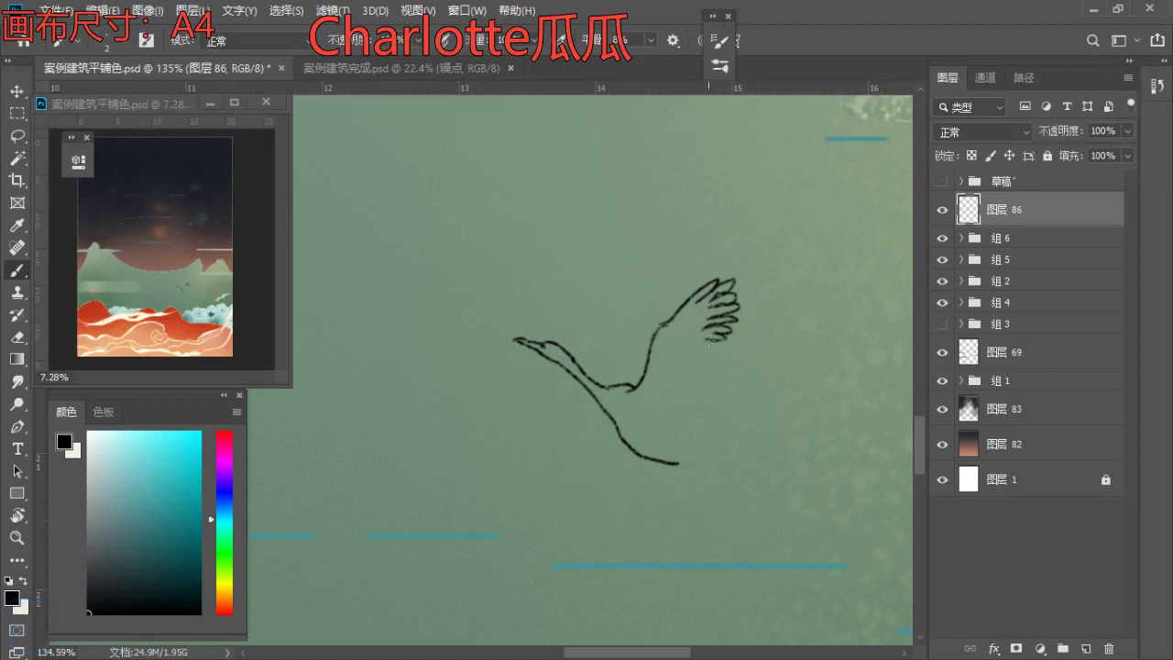
# - Sketch the near wing's trailing feathers down to the body and the small inner covert feathers
pyautogui.hotkey('ctrl', 'z')
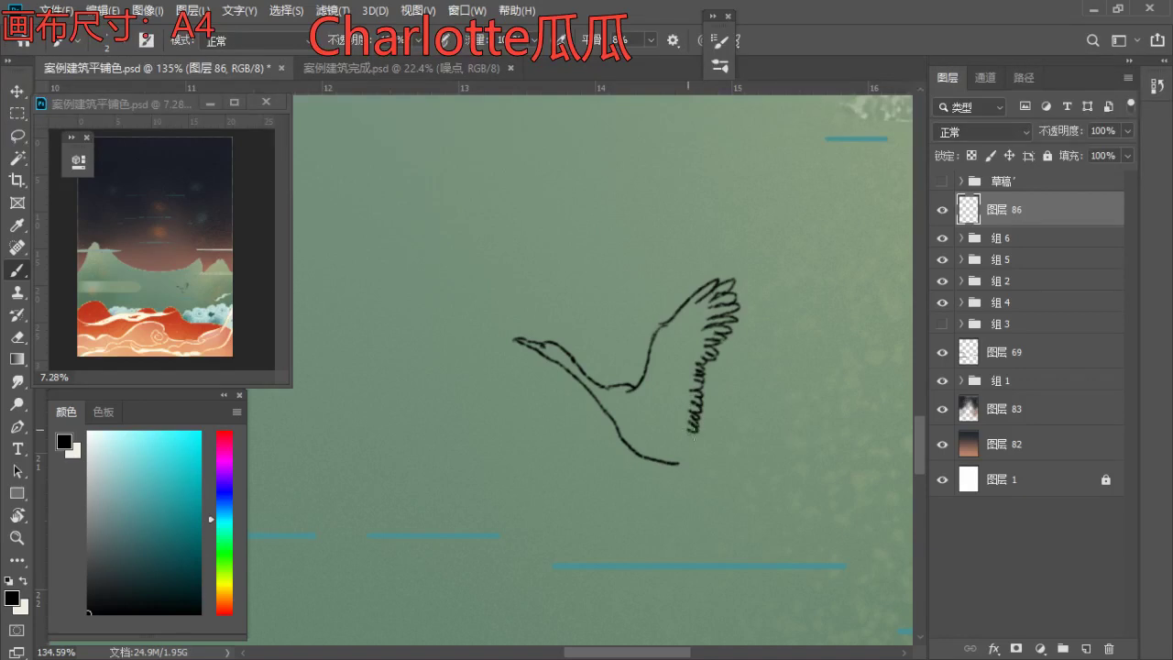
pyautogui.moveTo(639, 406); pyautogui.dragTo(658, 414)
pyautogui.hotkey('ctrl', 'z')
pyautogui.hotkey('ctrl', 'z')
pyautogui.moveTo(674, 331)
pyautogui.mouseDown()
pyautogui.moveTo(661, 347)
pyautogui.moveTo(685, 325)
pyautogui.mouseUp()
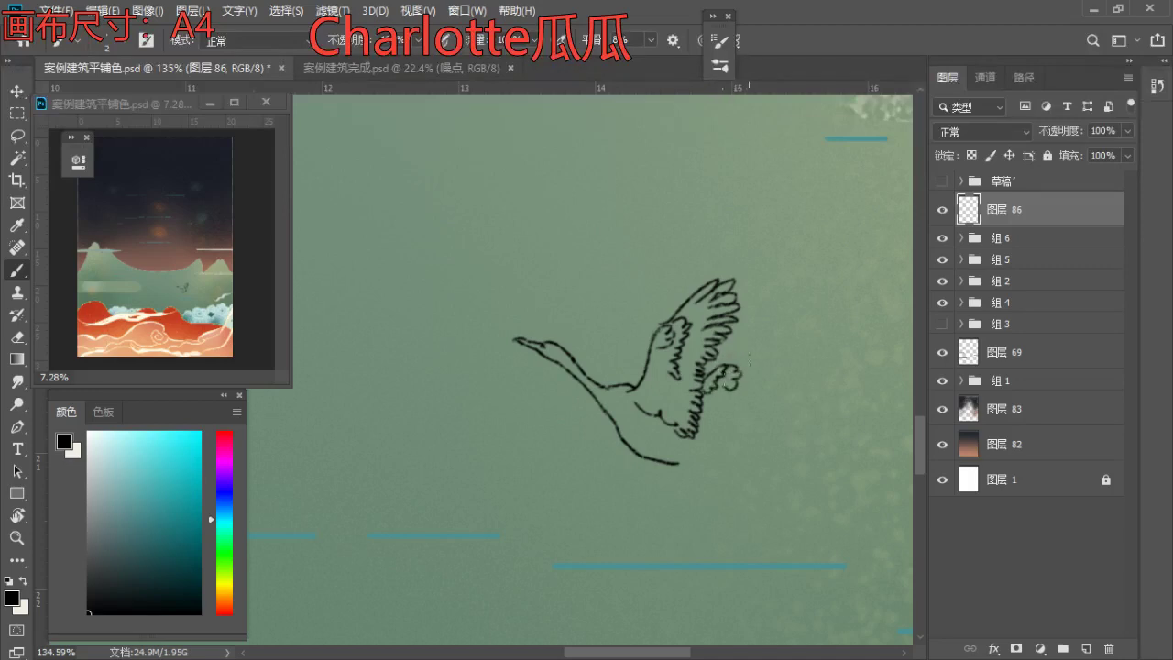
# - Sketch the small inner feathers of the far wing beside the near wing, undoing and redrawing unsatisfactory strokes
pyautogui.hotkey('ctrl', 'z')
pyautogui.rightClick(730, 368)
pyautogui.click(735, 373)
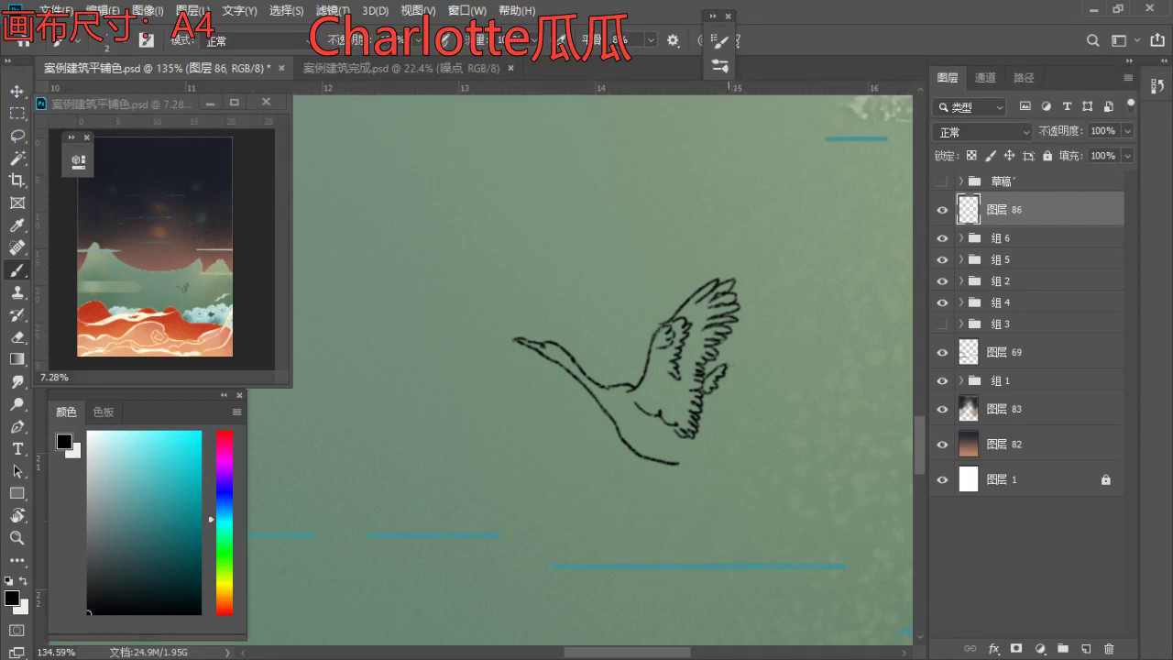
pyautogui.hotkey('ctrl', 'z')
pyautogui.rightClick(730, 368)
pyautogui.click(724, 368)
pyautogui.hotkey('ctrl', 'z')
# - Sketch the far wing's leading edge and the long feathers at its tip
pyautogui.moveTo(729, 364); pyautogui.dragTo(770, 336)
pyautogui.hotkey('ctrl', 'z')
pyautogui.moveTo(767, 354)
pyautogui.mouseDown()
pyautogui.moveTo(797, 342)
pyautogui.moveTo(772, 359)
pyautogui.moveTo(799, 359)
pyautogui.mouseUp()
pyautogui.hotkey('ctrl', 'z')
pyautogui.hotkey('ctrl', 'z')
pyautogui.hotkey('ctrl', 'z')
pyautogui.hotkey('ctrl', 'z')
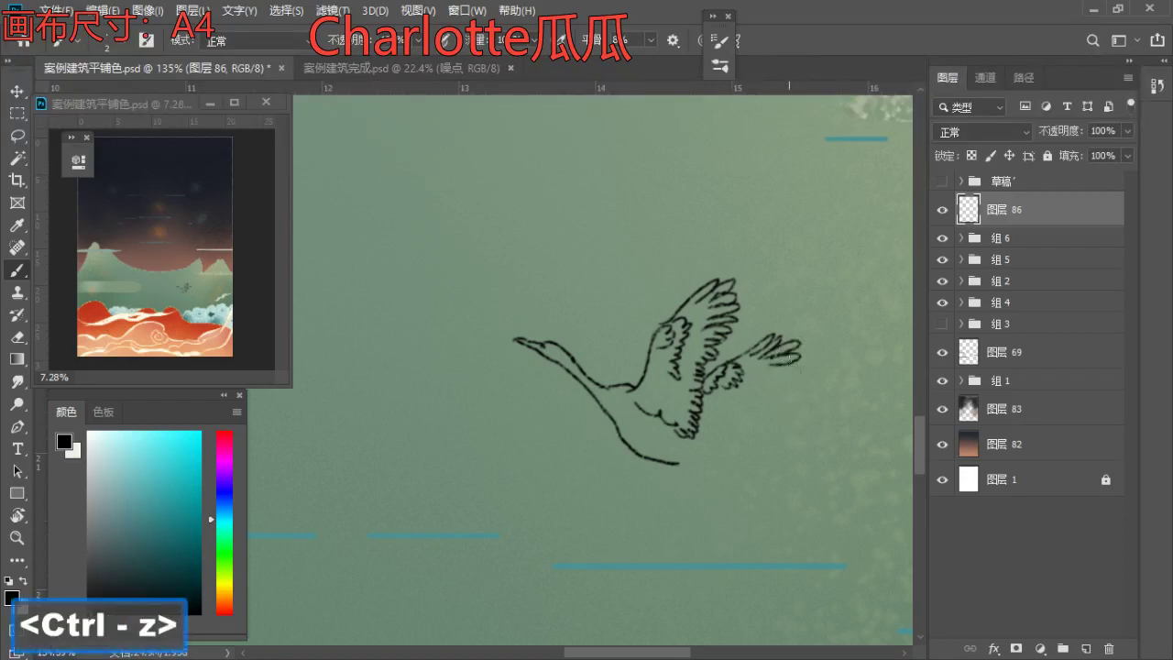
pyautogui.moveTo(799, 364); pyautogui.dragTo(772, 368)
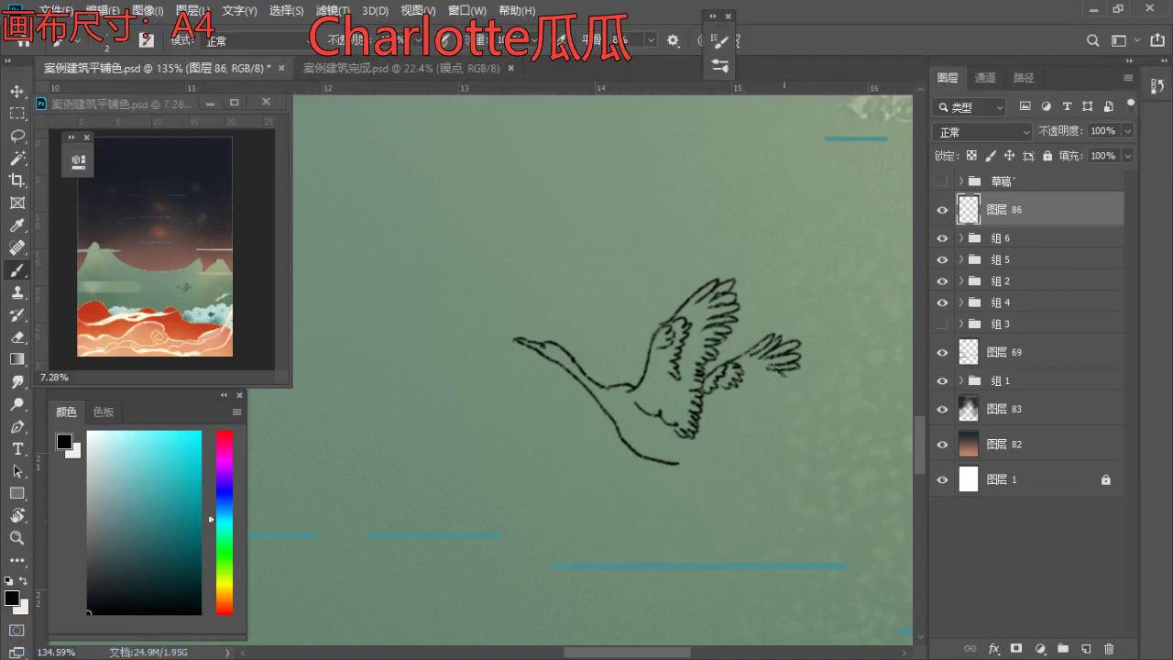
# - Sketch the trailing feathers of the far wing from its tip down to the crane's body
pyautogui.hotkey('ctrl', 'z')
pyautogui.hotkey('ctrl', 'z')
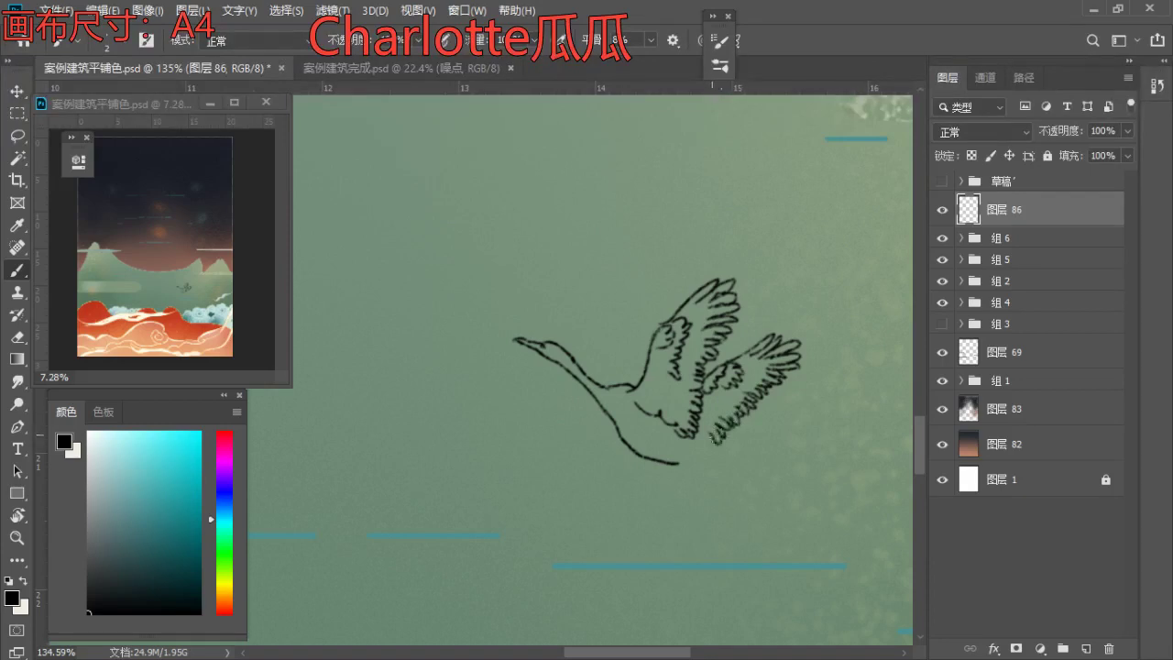
pyautogui.hotkey('ctrl', 'z')
pyautogui.hotkey('ctrl', 'z')
pyautogui.hotkey('ctrl', 'z')
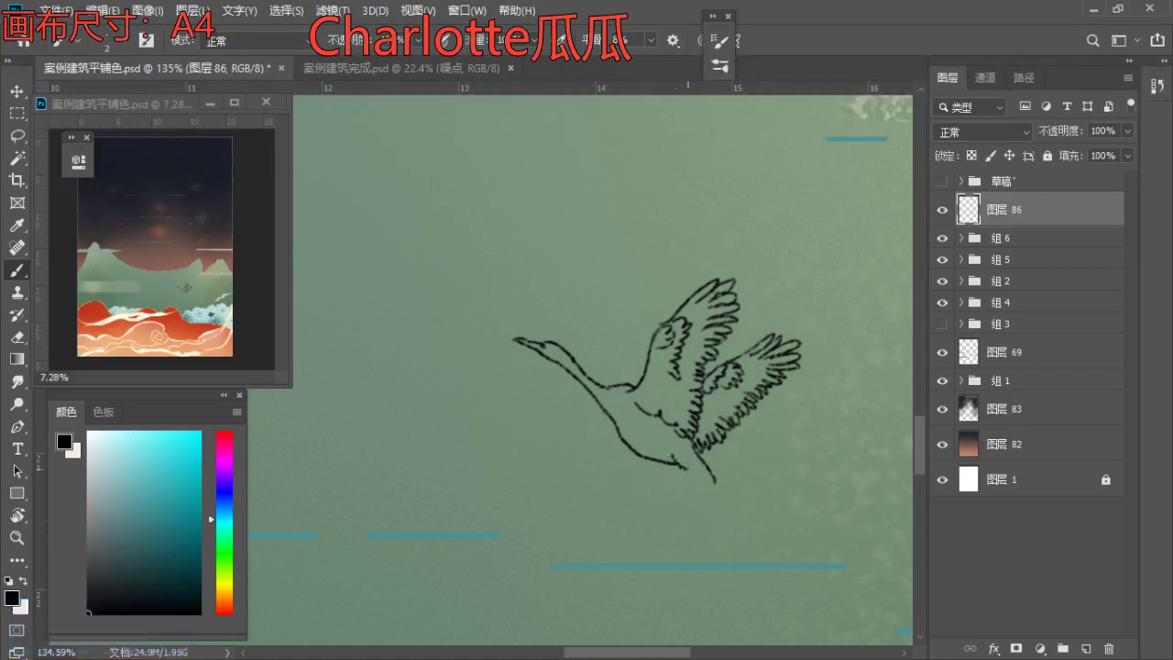
# - Sketch the crane's tail and its trailing legs and feet below the wings
pyautogui.hotkey('ctrl', 'z')
pyautogui.moveTo(683, 468); pyautogui.dragTo(703, 492)
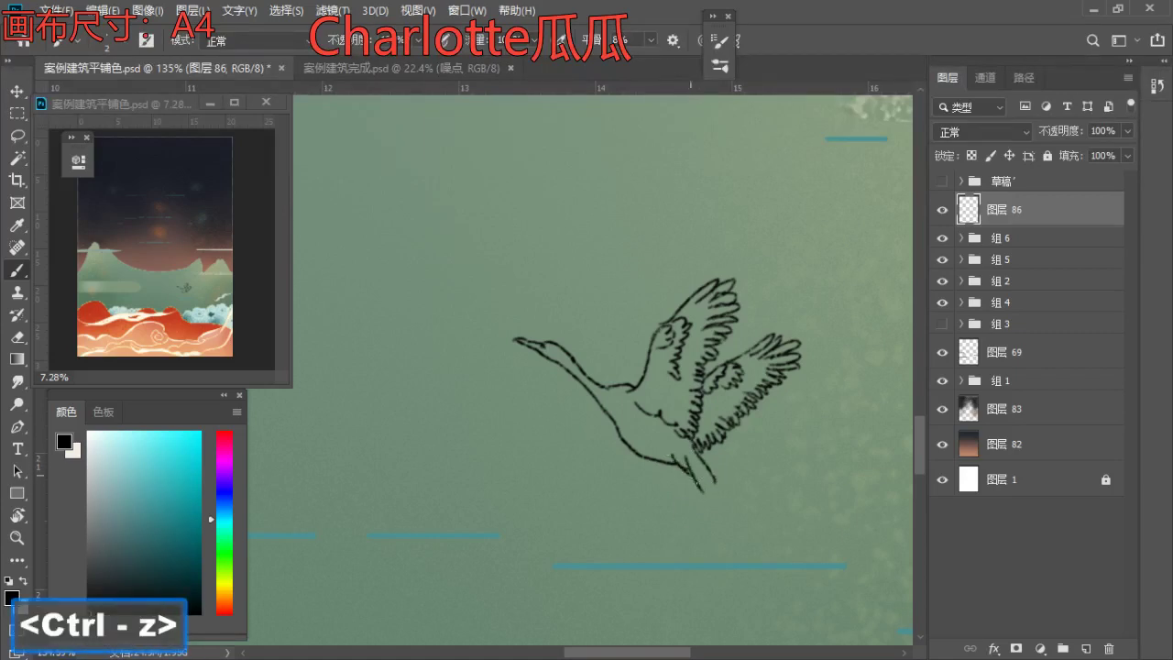
pyautogui.hotkey('ctrl', 'z')
pyautogui.moveTo(697, 469); pyautogui.dragTo(727, 513)
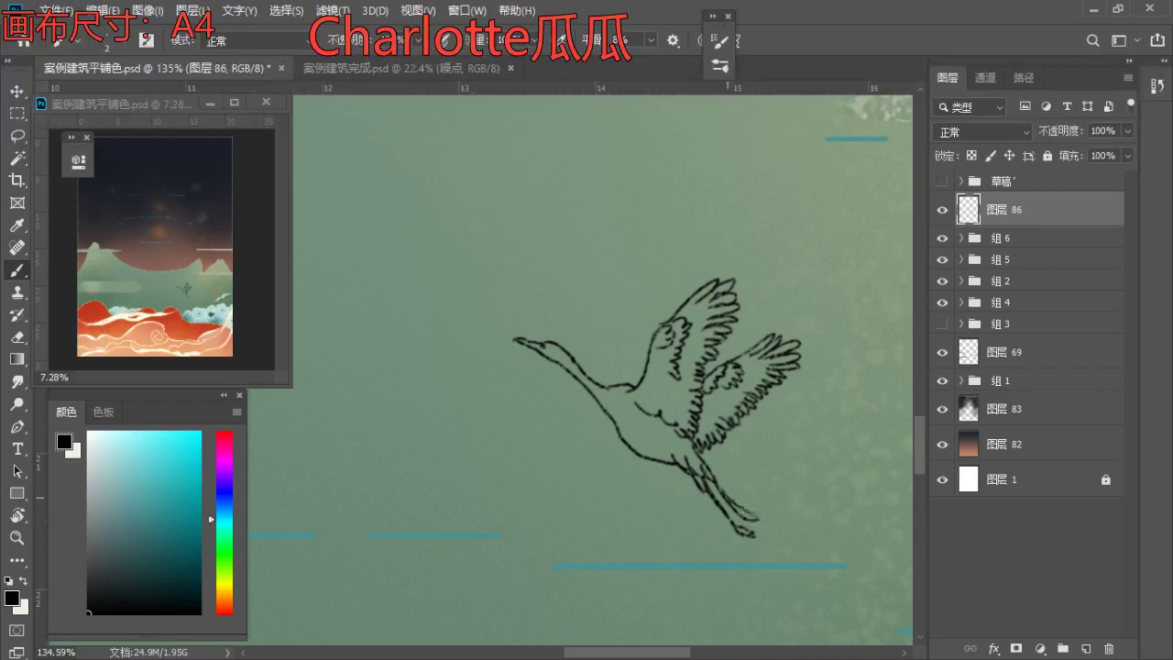
pyautogui.hotkey('ctrl', 'z')
# - Enlarge the crane sketch with Free Transform and place it near the middle of the painting's green mountains
pyautogui.press('z')
pyautogui.moveTo(622, 310); pyautogui.dragTo(565, 369)
pyautogui.moveTo(598, 325); pyautogui.dragTo(647, 352)
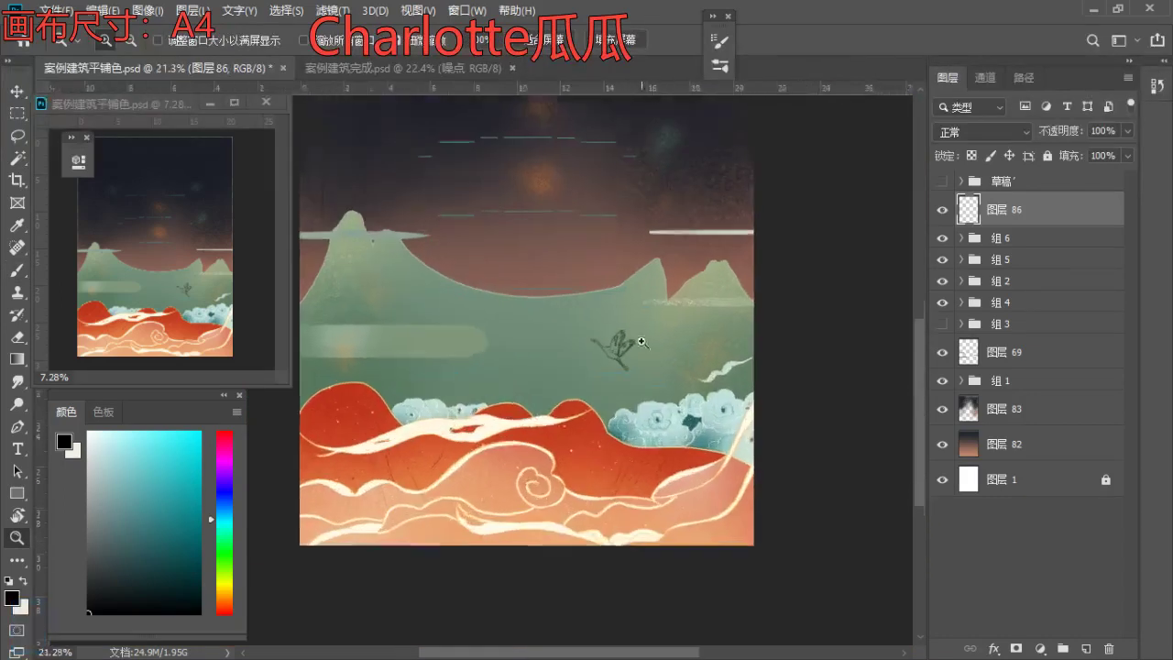
pyautogui.click(647, 351)
pyautogui.hotkey('ctrl', 't')
pyautogui.moveTo(636, 397); pyautogui.dragTo(824, 574)
pyautogui.moveTo(797, 462)
pyautogui.mouseDown()
pyautogui.moveTo(564, 385)
pyautogui.moveTo(577, 356)
pyautogui.moveTo(529, 357)
pyautogui.moveTo(511, 424)
pyautogui.mouseUp()
pyautogui.press('Return')
# - Move the enlarged crane sketch up into the dark sky above the mountains
pyautogui.press('b')
pyautogui.press('z')
pyautogui.moveTo(604, 516); pyautogui.dragTo(570, 476)
pyautogui.hotkey('ctrl', 't')
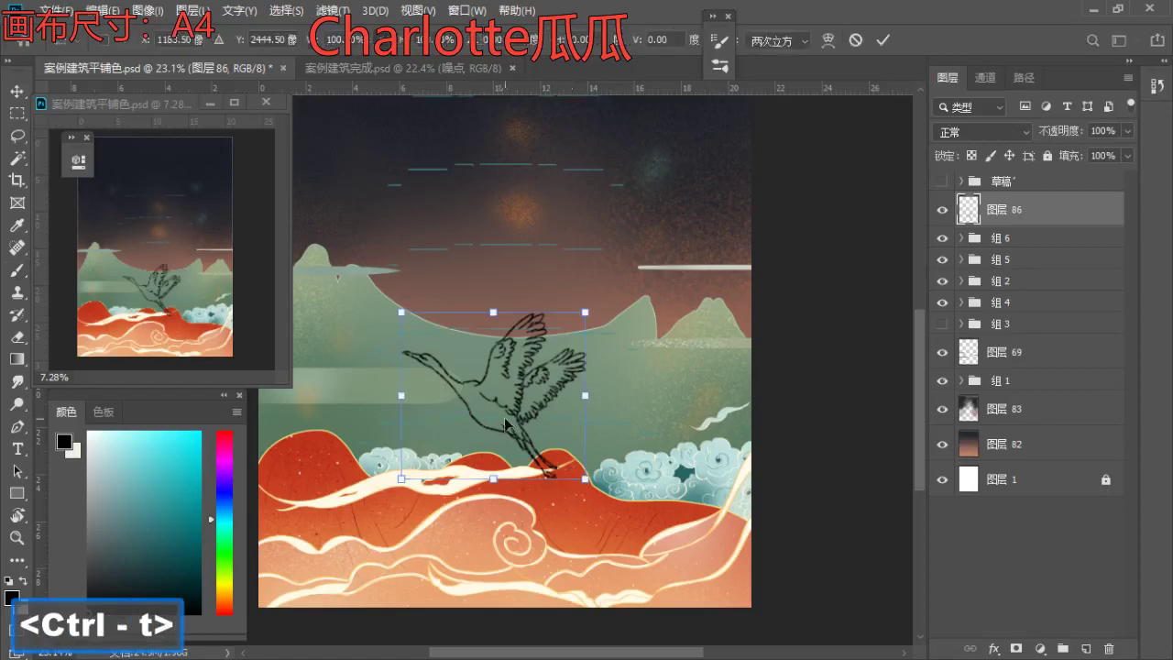
pyautogui.moveTo(507, 425); pyautogui.dragTo(498, 235)
pyautogui.moveTo(559, 301); pyautogui.dragTo(596, 411)
pyautogui.press('Return')
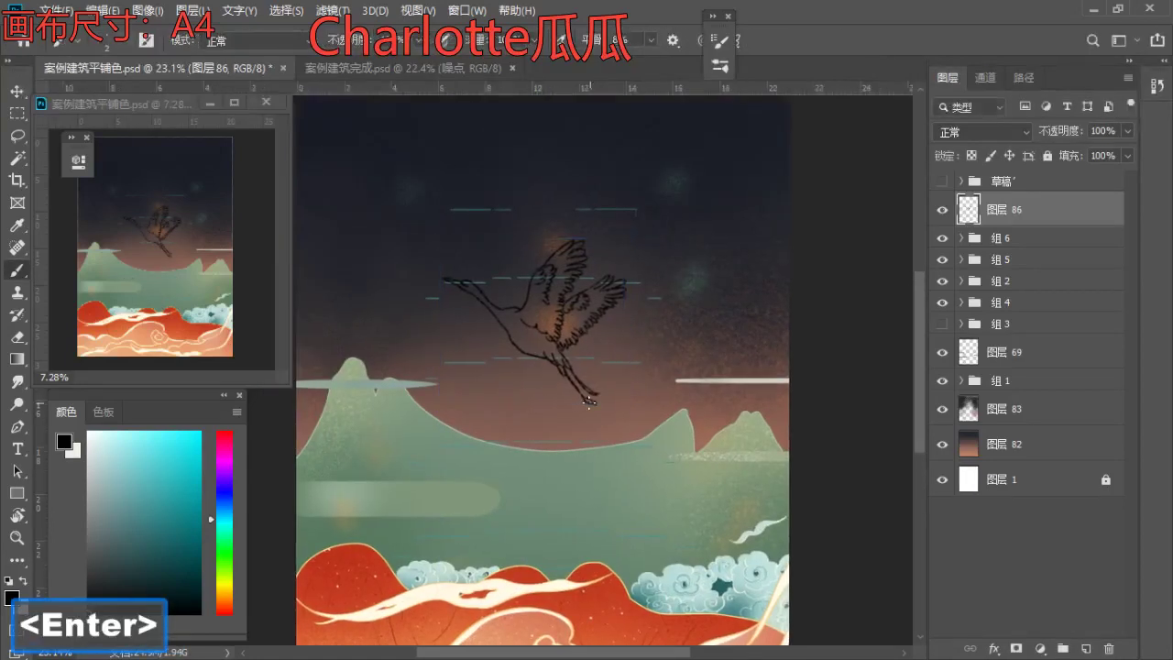
# - Add a new layer above the crane sketch and lower the opacity of sketch layer 图层 86 to about 64%
pyautogui.press('z')
pyautogui.moveTo(548, 315); pyautogui.dragTo(612, 366)
pyautogui.moveTo(613, 368); pyautogui.dragTo(645, 394)
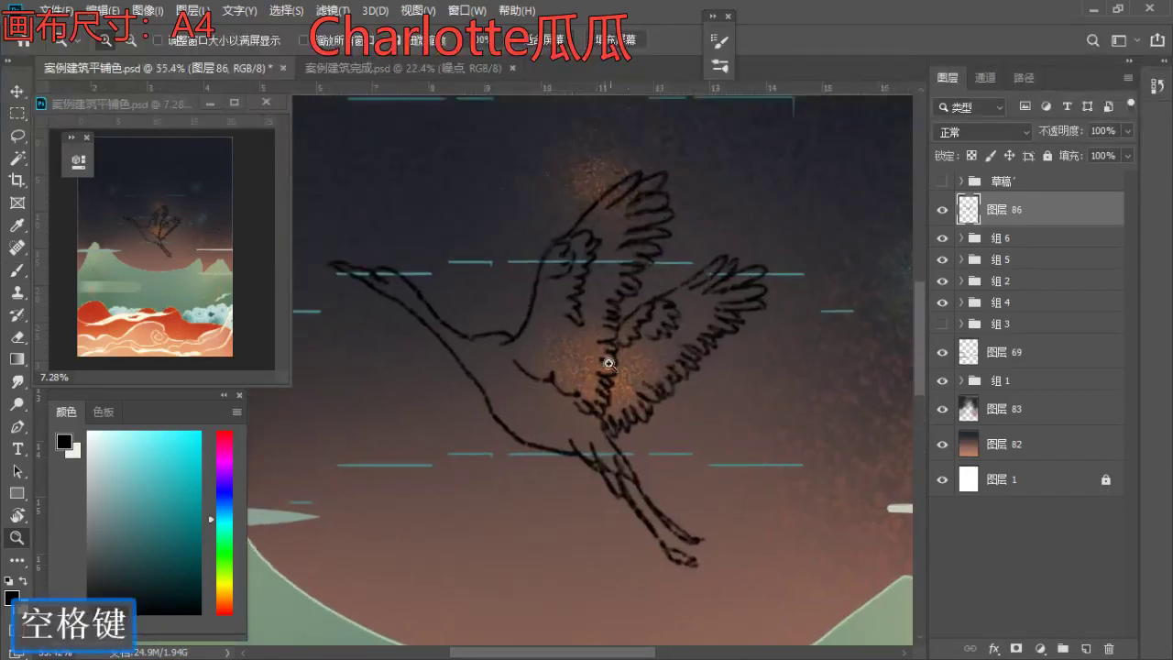
pyautogui.press('b')
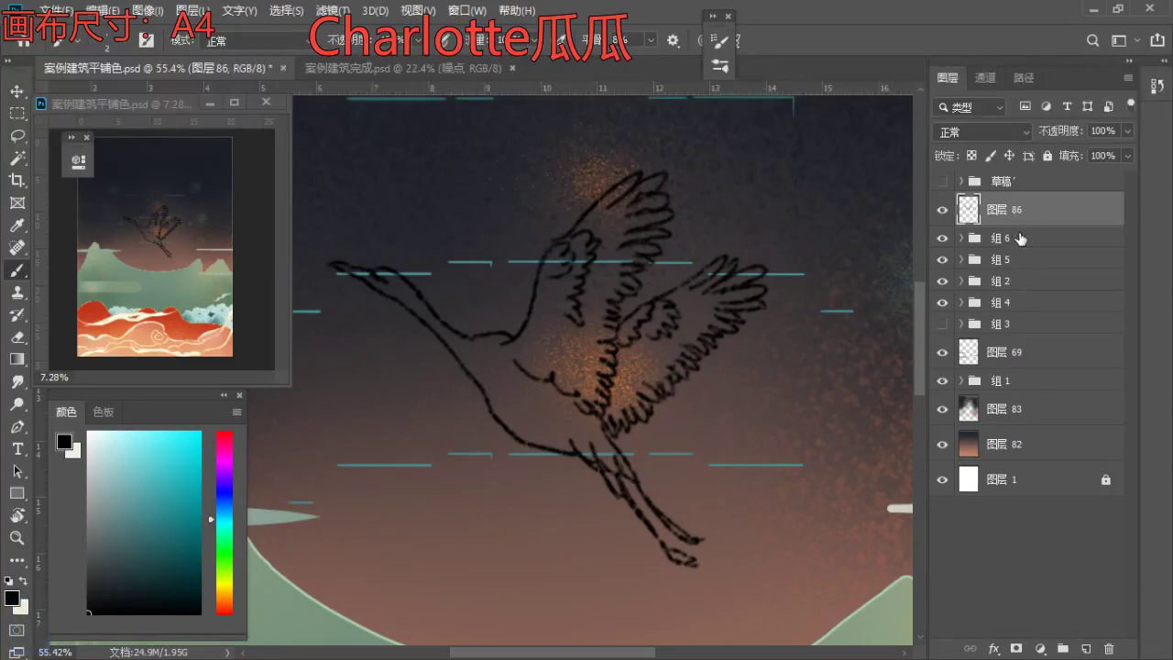
pyautogui.click(1022, 238)
pyautogui.click(1085, 648)
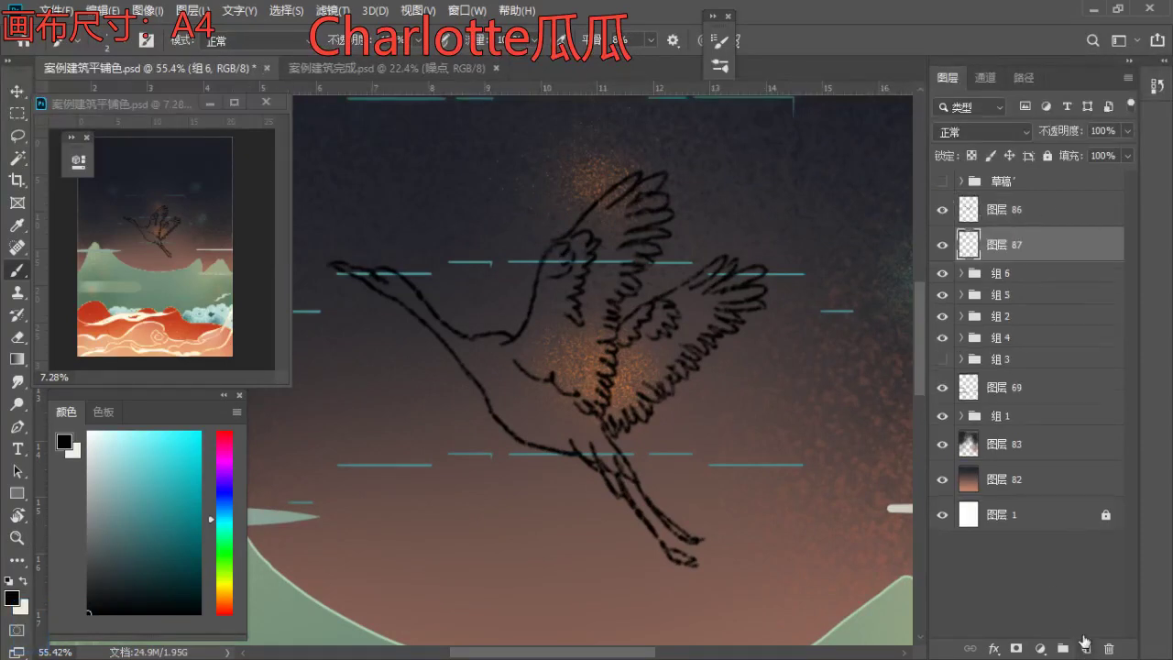
pyautogui.moveTo(992, 252); pyautogui.dragTo(1011, 196)
pyautogui.click(1008, 245)
pyautogui.click(1126, 132)
pyautogui.moveTo(1128, 151); pyautogui.dragTo(1102, 152)
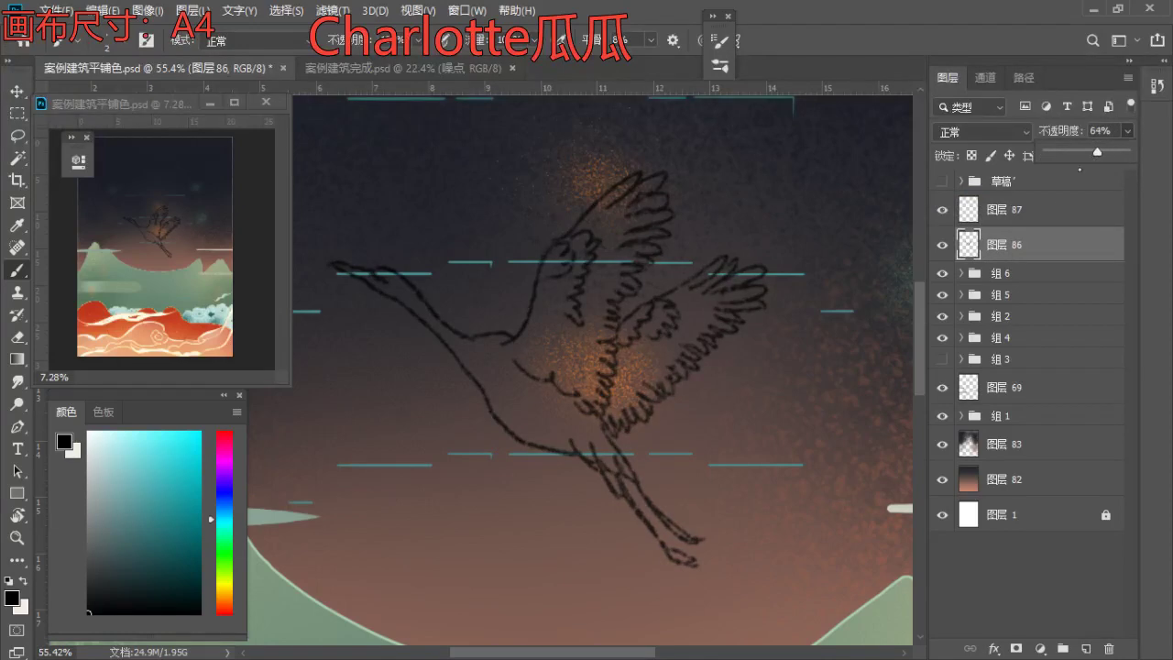
# - Make 图层 87 the active layer and pick a solid round 60 px brush for the crane's clean line art
pyautogui.click(1008, 209)
pyautogui.press('z')
pyautogui.moveTo(537, 265); pyautogui.dragTo(550, 265)
pyautogui.press('b')
pyautogui.rightClick(537, 265)
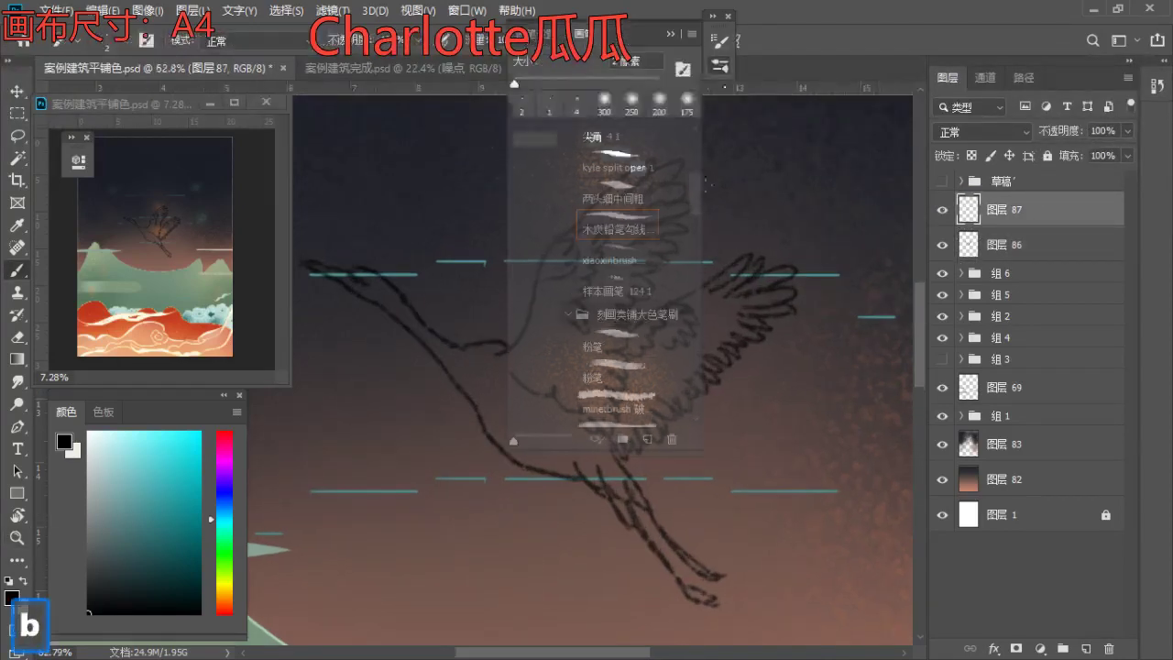
pyautogui.scroll(-10, 609, 234)
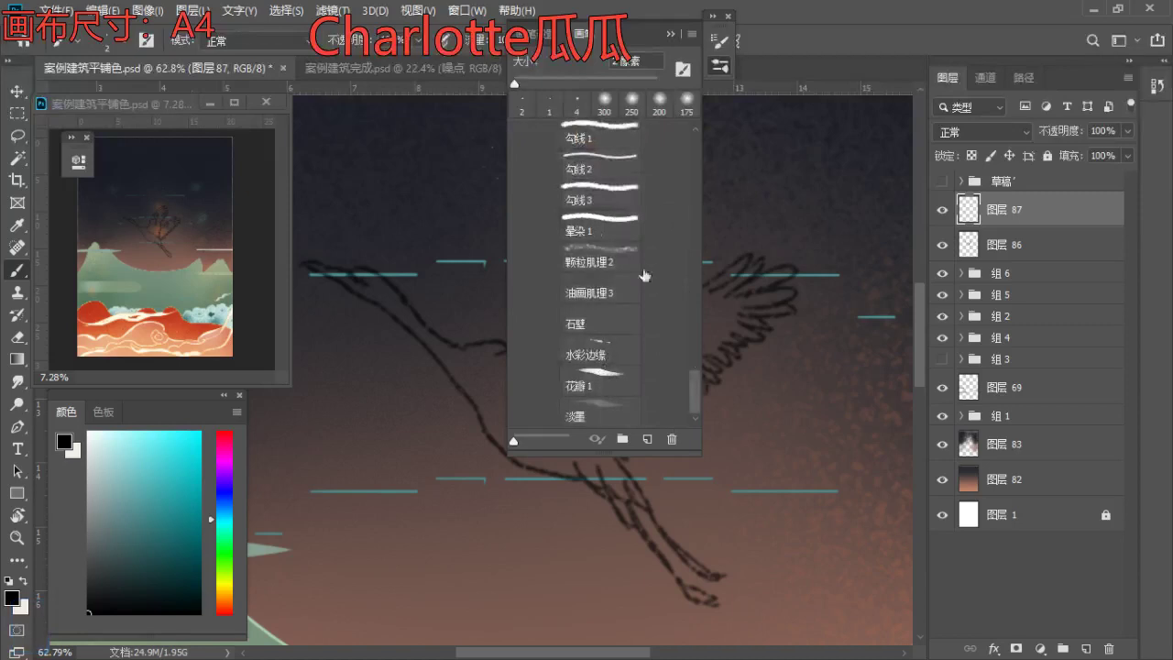
pyautogui.scroll(5, 691, 392)
pyautogui.click(566, 366)
pyautogui.click(720, 66)
# - Hide the gradient sky layer 图层 82 behind the crane sketch
pyautogui.press('space')
pyautogui.moveTo(444, 308); pyautogui.dragTo(531, 329)
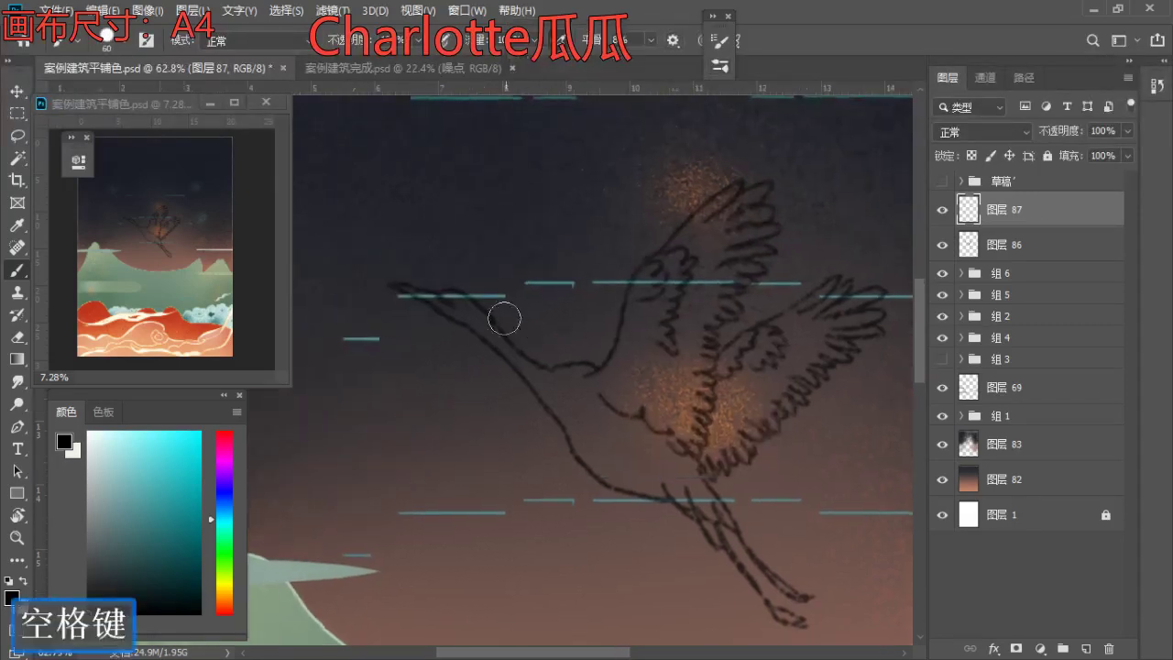
pyautogui.press('b')
pyautogui.press('a')
pyautogui.press('a')
pyautogui.press('a')
pyautogui.click(943, 482)
# - Reduce the brush to 15 px and try a stroke along the crane's beak, undoing it
pyautogui.press('z')
pyautogui.click(479, 301)
pyautogui.press('b')
pyautogui.press('[')
pyautogui.press('[')
pyautogui.press('[')
pyautogui.press('[')
pyautogui.press('[')
pyautogui.moveTo(389, 291); pyautogui.dragTo(453, 322)
pyautogui.hotkey('ctrl', 'z')
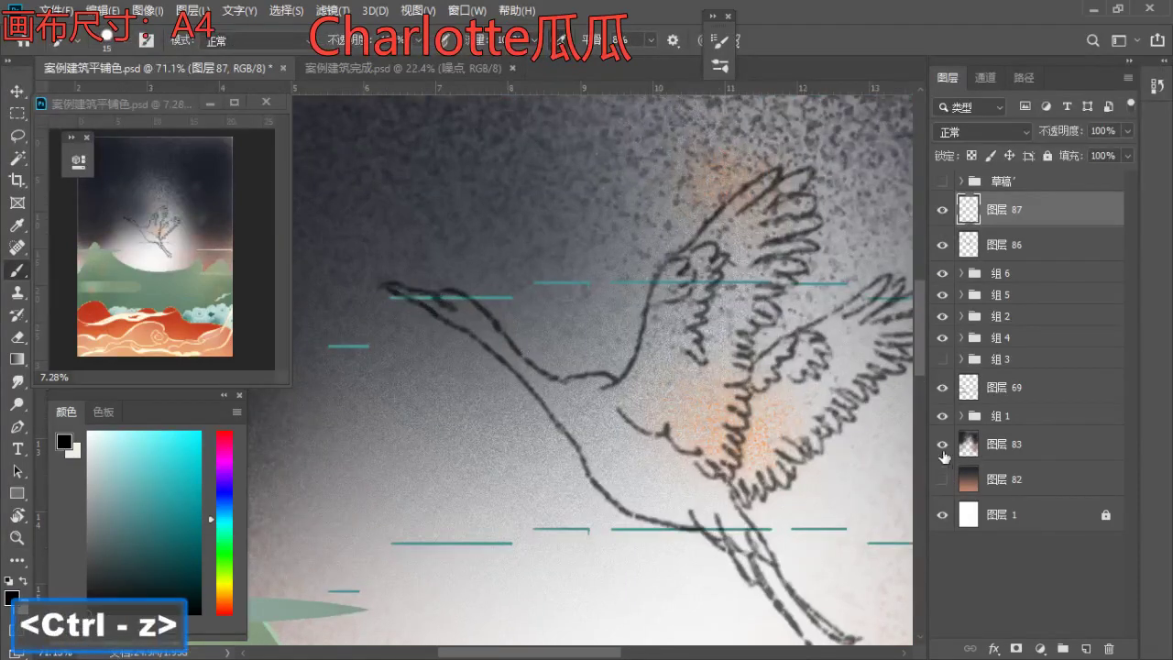
# - Hide 图层 83, make the brush finer and try another short beak stroke, undoing it
pyautogui.click(942, 444)
pyautogui.press('[')
pyautogui.press('[')
pyautogui.press('[')
pyautogui.press('[')
pyautogui.hotkey('ctrl', 'z')
pyautogui.moveTo(384, 282)
pyautogui.mouseDown()
pyautogui.moveTo(442, 316)
pyautogui.moveTo(476, 303)
pyautogui.moveTo(411, 311)
pyautogui.mouseUp()
pyautogui.hotkey('ctrl', 'z')
# - Try inking the lower edge of the crane's beak and head on 图层 87, undoing the strokes
pyautogui.press('z')
pyautogui.press('space')
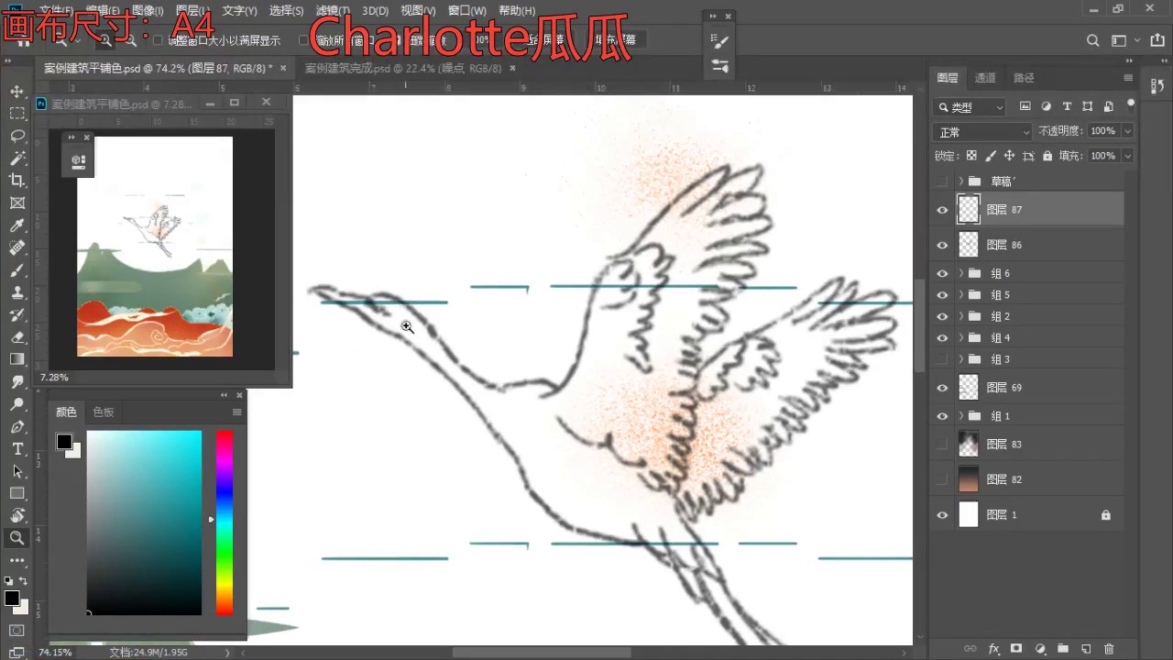
pyautogui.moveTo(379, 312); pyautogui.dragTo(424, 330)
pyautogui.press('b')
pyautogui.press('a')
pyautogui.hotkey('ctrl', 'z')
pyautogui.press('s')
pyautogui.moveTo(354, 285); pyautogui.dragTo(408, 312)
pyautogui.hotkey('ctrl', 'z')
pyautogui.moveTo(354, 284)
pyautogui.mouseDown()
pyautogui.moveTo(444, 356)
pyautogui.moveTo(435, 323)
pyautogui.mouseUp()
pyautogui.hotkey('ctrl', 'z')
# - Ink the underside of the crane's head and neck in solid black, redrawing the stroke until it follows the sketch
pyautogui.moveTo(351, 284)
pyautogui.mouseDown()
pyautogui.moveTo(453, 339)
pyautogui.moveTo(541, 412)
pyautogui.moveTo(453, 307)
pyautogui.moveTo(537, 406)
pyautogui.mouseUp()
pyautogui.press('space')
pyautogui.hotkey('ctrl', 'z')
pyautogui.moveTo(456, 307); pyautogui.dragTo(537, 394)
pyautogui.hotkey('ctrl', 'z')
pyautogui.moveTo(460, 315); pyautogui.dragTo(550, 459)
pyautogui.hotkey('ctrl', 'z')
pyautogui.moveTo(456, 312); pyautogui.dragTo(548, 451)
pyautogui.hotkey('ctrl', 'z')
pyautogui.moveTo(438, 291); pyautogui.dragTo(551, 447)
# - Redraw the crane's neck underside line and refine its continuation toward the breast along the sketch
pyautogui.press('space')
pyautogui.moveTo(703, 435); pyautogui.dragTo(629, 357)
pyautogui.moveTo(461, 347)
pyautogui.mouseDown()
pyautogui.moveTo(595, 400)
pyautogui.moveTo(498, 388)
pyautogui.moveTo(600, 398)
pyautogui.moveTo(605, 408)
pyautogui.mouseUp()
pyautogui.hotkey('ctrl', 'z')
pyautogui.hotkey('ctrl', 'z')
pyautogui.hotkey('ctrl', 'z')
pyautogui.hotkey('ctrl', 'z')
pyautogui.moveTo(468, 359); pyautogui.dragTo(610, 411)
pyautogui.hotkey('ctrl', 'z')
pyautogui.moveTo(474, 362); pyautogui.dragTo(586, 409)
pyautogui.hotkey('ctrl', 'z')
pyautogui.moveTo(465, 356); pyautogui.dragTo(595, 412)
pyautogui.hotkey('ctrl', 'z')
pyautogui.moveTo(469, 359); pyautogui.dragTo(587, 410)
pyautogui.moveTo(506, 368); pyautogui.dragTo(614, 495)
pyautogui.hotkey('ctrl', 'z')
# - Ink the upper edge of the crane's beak from its tip to the head, undoing and redrawing strokes
pyautogui.moveTo(333, 298)
pyautogui.mouseDown()
pyautogui.moveTo(371, 297)
pyautogui.moveTo(391, 306)
pyautogui.moveTo(353, 301)
pyautogui.moveTo(449, 330)
pyautogui.mouseUp()
pyautogui.hotkey('ctrl', 'z')
pyautogui.press('z')
pyautogui.hotkey('ctrl', 'z')
pyautogui.press('a')
pyautogui.hotkey('ctrl', 'z')
pyautogui.hotkey('ctrl', 'z')
pyautogui.moveTo(327, 301); pyautogui.dragTo(466, 345)
pyautogui.hotkey('ctrl', 'z')
pyautogui.hotkey('ctrl', 'z')
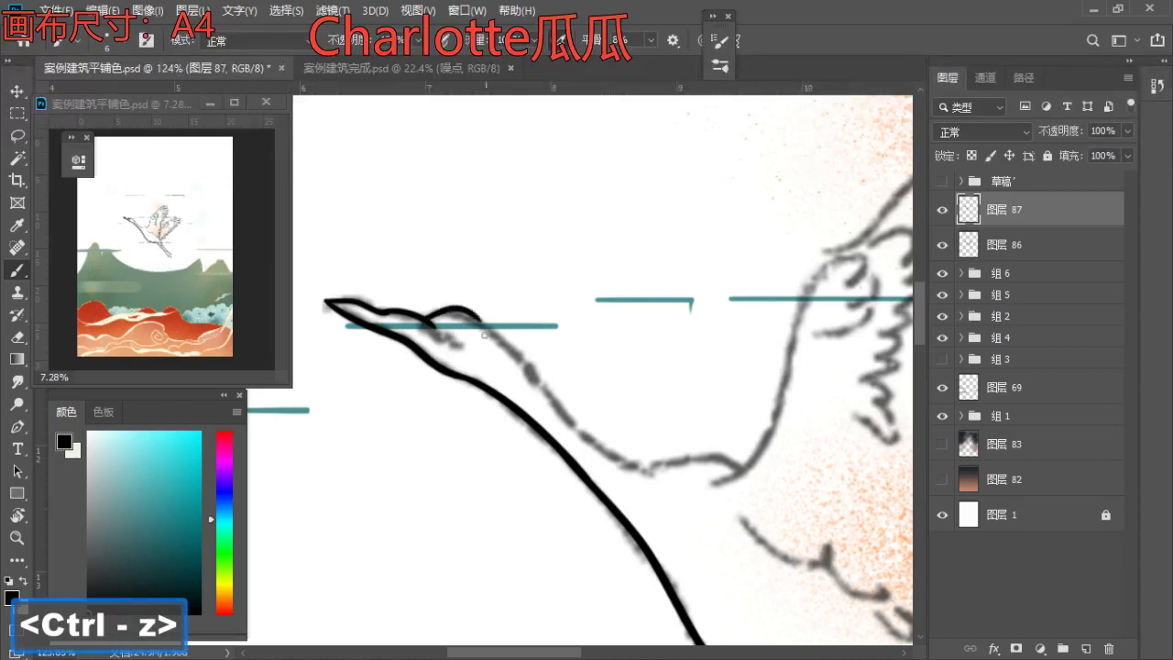
# - Clean up the stroke end behind the beak, then ink the crown curve on the crane's head and the dividing line inside the beak
pyautogui.press('e')
pyautogui.press('a')
pyautogui.press('s')
pyautogui.press('s')
pyautogui.press('s')
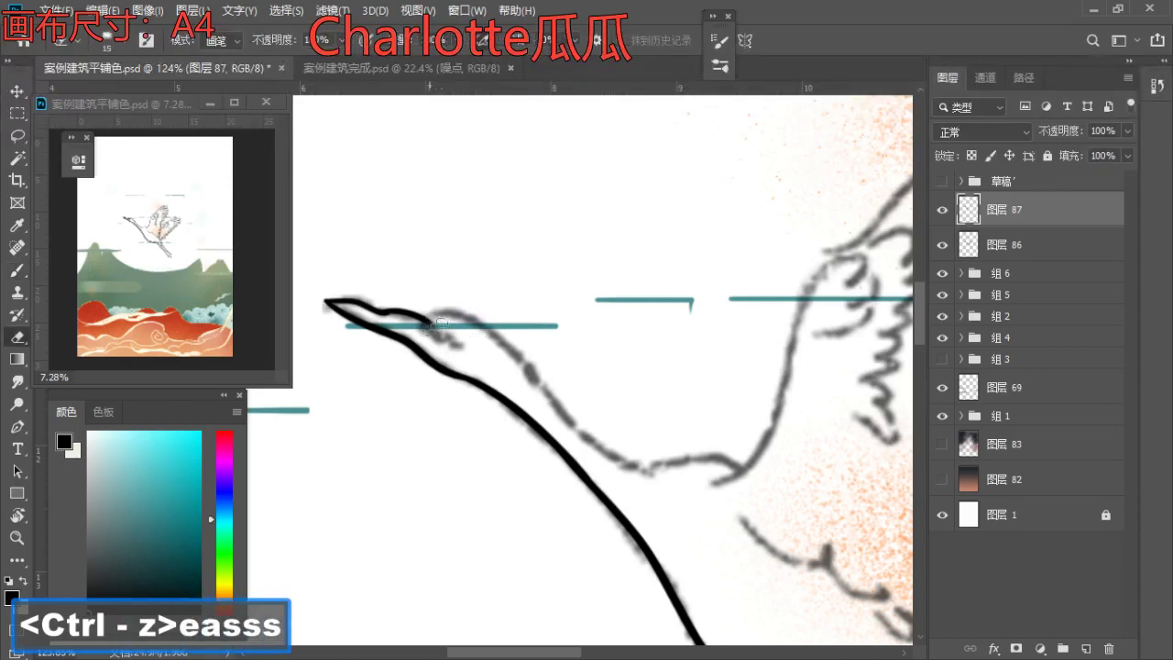
pyautogui.press('b')
pyautogui.moveTo(421, 323)
pyautogui.mouseDown()
pyautogui.moveTo(482, 323)
pyautogui.moveTo(493, 336)
pyautogui.mouseUp()
pyautogui.hotkey('ctrl', 'z')
pyautogui.hotkey('ctrl', 'z')
pyautogui.press('a')
pyautogui.hotkey('ctrl', 'z')
pyautogui.press('a')
pyautogui.hotkey('ctrl', 'z')
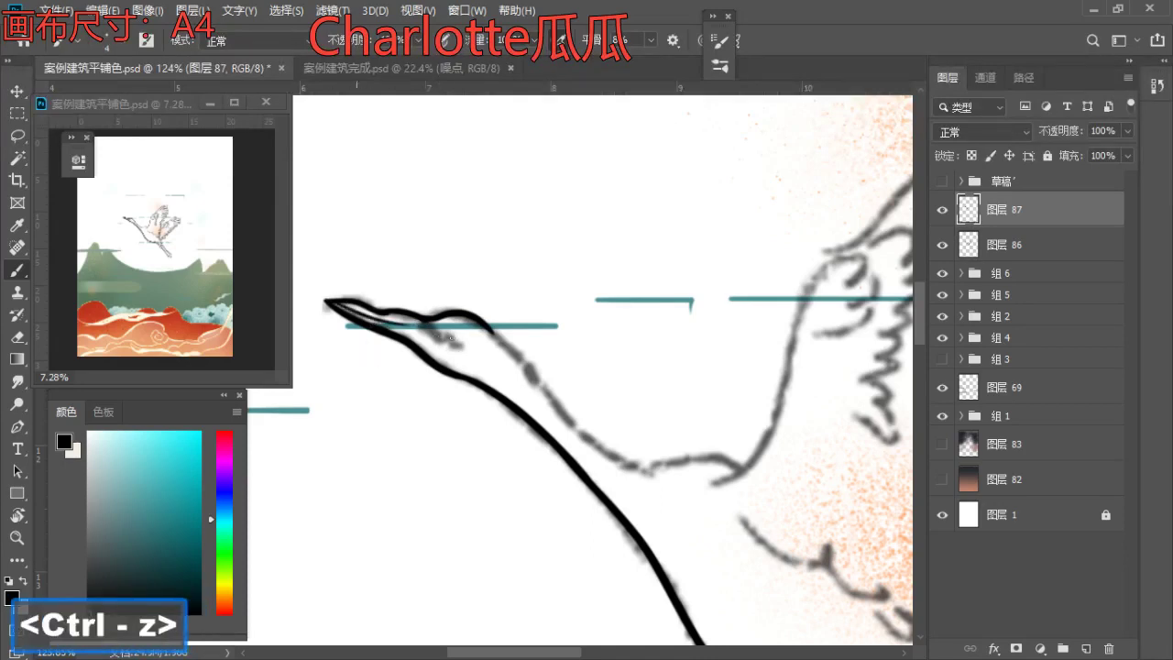
# - Try to ink the crane's eye over the sketched mark on the head
pyautogui.moveTo(443, 336); pyautogui.dragTo(368, 288)
pyautogui.press('b')
pyautogui.press('s')
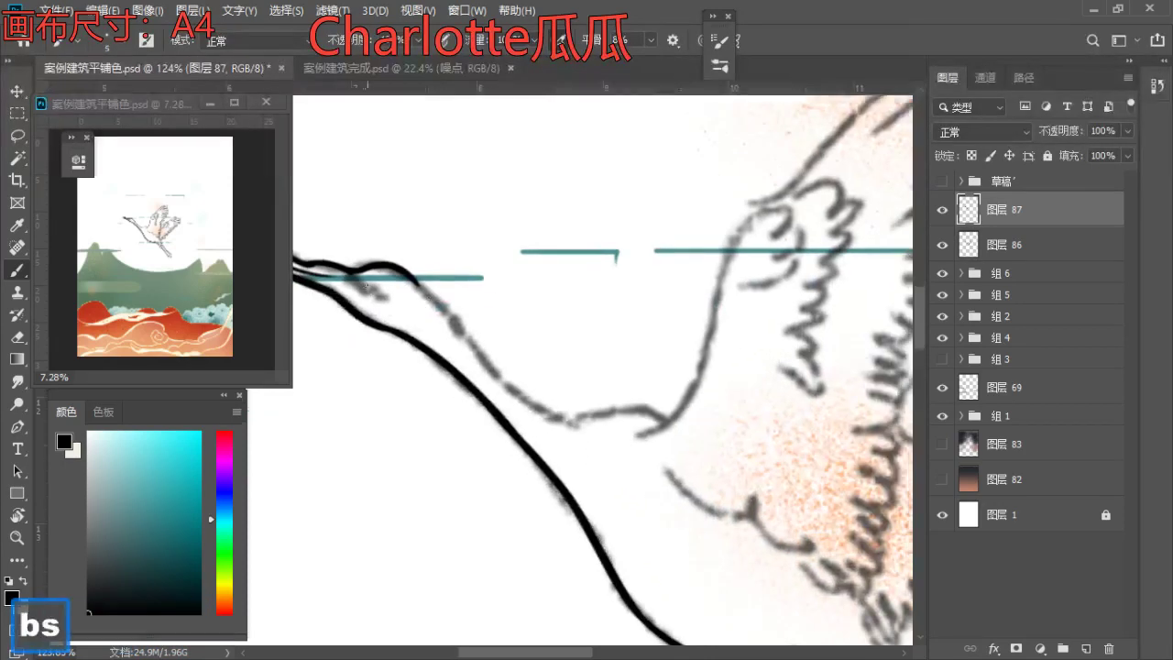
pyautogui.hotkey('ctrl', 'z')
pyautogui.hotkey('ctrl', 'z')
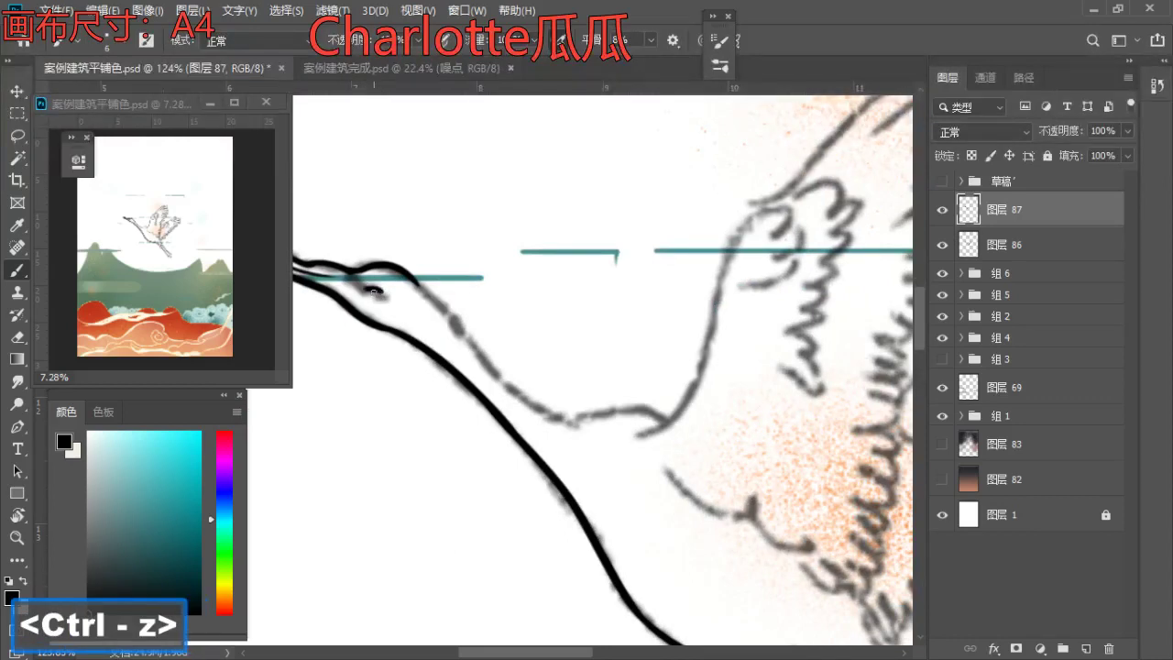
pyautogui.hotkey('ctrl', 'z')
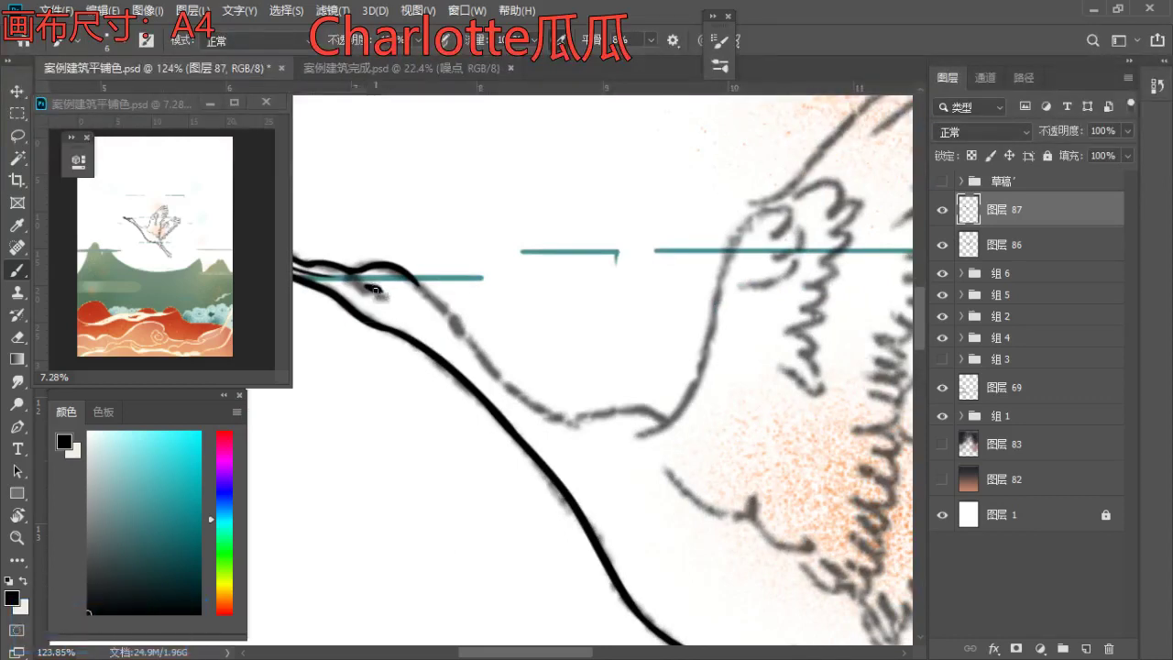
pyautogui.moveTo(371, 287)
pyautogui.mouseDown()
pyautogui.moveTo(390, 293)
pyautogui.moveTo(387, 306)
pyautogui.moveTo(350, 306)
pyautogui.moveTo(378, 318)
pyautogui.moveTo(428, 306)
pyautogui.moveTo(380, 302)
pyautogui.moveTo(426, 318)
pyautogui.moveTo(387, 313)
pyautogui.mouseUp()
# - Ink the lower edge of the crown patch from the beak to the back of the crane's head
pyautogui.press('z')
pyautogui.press('space')
pyautogui.press('e')
pyautogui.press('b')
pyautogui.press('e')
pyautogui.press('b')
pyautogui.hotkey('ctrl', 'z')
pyautogui.press('a')
pyautogui.hotkey('ctrl', 'z')
pyautogui.hotkey('ctrl', 'z')
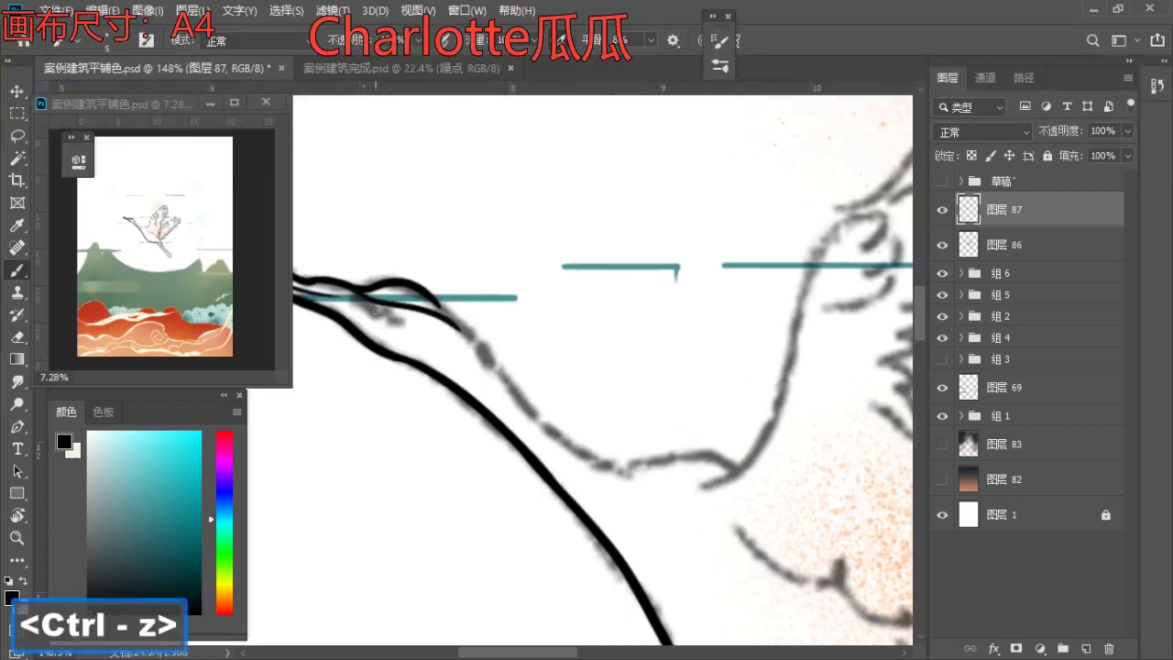
# - Ink the crane's eye as a short black stroke below the crown patch, redrawing it over the sketch
pyautogui.press('z')
pyautogui.moveTo(428, 306)
pyautogui.mouseDown()
pyautogui.moveTo(397, 309)
pyautogui.moveTo(393, 343)
pyautogui.moveTo(451, 414)
pyautogui.mouseUp()
pyautogui.press('b')
pyautogui.hotkey('ctrl', 'z')
pyautogui.moveTo(383, 339); pyautogui.dragTo(442, 406)
pyautogui.hotkey('ctrl', 'z')
pyautogui.hotkey('ctrl', 'z')
pyautogui.moveTo(378, 332)
pyautogui.mouseDown()
pyautogui.moveTo(435, 400)
pyautogui.moveTo(388, 327)
pyautogui.mouseUp()
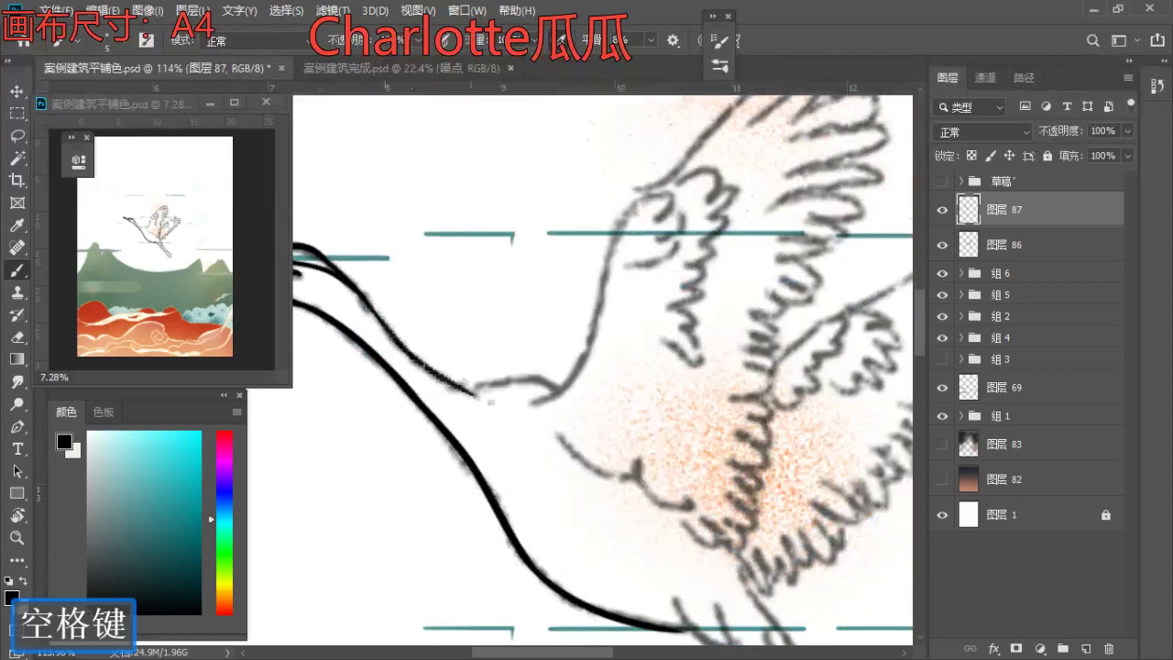
# - Ink the upper neck line from the back of the head toward the body, redrawing it until it follows the sketch
pyautogui.moveTo(420, 363); pyautogui.dragTo(474, 396)
pyautogui.hotkey('ctrl', 'z')
pyautogui.press('s')
pyautogui.moveTo(355, 285); pyautogui.dragTo(464, 392)
pyautogui.hotkey('ctrl', 'z')
pyautogui.moveTo(353, 284); pyautogui.dragTo(461, 388)
pyautogui.hotkey('ctrl', 'z')
pyautogui.moveTo(355, 288)
pyautogui.mouseDown()
pyautogui.moveTo(477, 393)
pyautogui.moveTo(575, 404)
pyautogui.mouseUp()
pyautogui.hotkey('ctrl', 'z')
pyautogui.hotkey('ctrl', 'z')
# - Ink the short curve joining the neck to the raised wing and erase the stray part at its end
pyautogui.moveTo(469, 385); pyautogui.dragTo(579, 398)
pyautogui.hotkey('ctrl', 'z')
pyautogui.moveTo(469, 387); pyautogui.dragTo(561, 394)
pyautogui.press('e')
pyautogui.moveTo(581, 415)
pyautogui.mouseDown()
pyautogui.moveTo(592, 415)
pyautogui.moveTo(579, 390)
pyautogui.mouseUp()
# - Ink the beginning of the raised wing's front edge, curving up from the base of the neck
pyautogui.press('space')
pyautogui.moveTo(598, 365); pyautogui.dragTo(525, 422)
pyautogui.press('b')
pyautogui.moveTo(457, 458)
pyautogui.mouseDown()
pyautogui.moveTo(533, 399)
pyautogui.moveTo(576, 247)
pyautogui.mouseUp()
pyautogui.hotkey('ctrl', 'z')
pyautogui.hotkey('ctrl', 'z')
pyautogui.press('space')
pyautogui.press('z')
pyautogui.moveTo(588, 290)
pyautogui.mouseDown()
pyautogui.moveTo(558, 343)
pyautogui.moveTo(512, 346)
pyautogui.mouseUp()
pyautogui.press('b')
pyautogui.hotkey('ctrl', 'z')
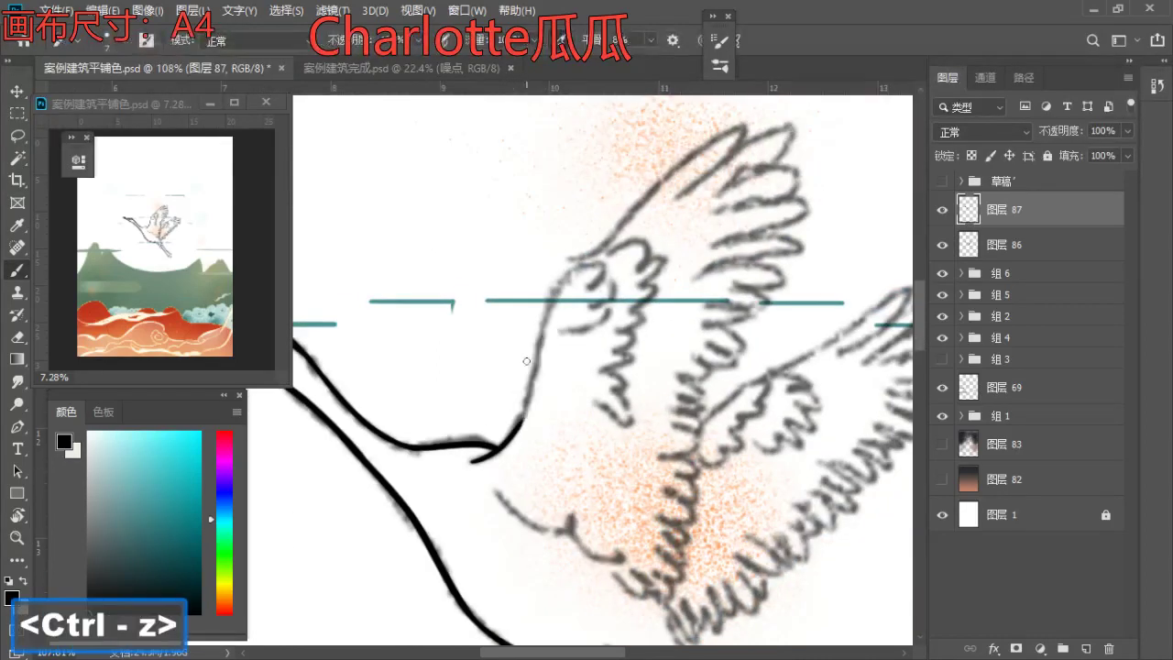
# - Rotate the canvas view to 115° and try inking the raised wing's front edge from the neck base to the wing bend
pyautogui.press('r')
pyautogui.moveTo(544, 265); pyautogui.dragTo(536, 479)
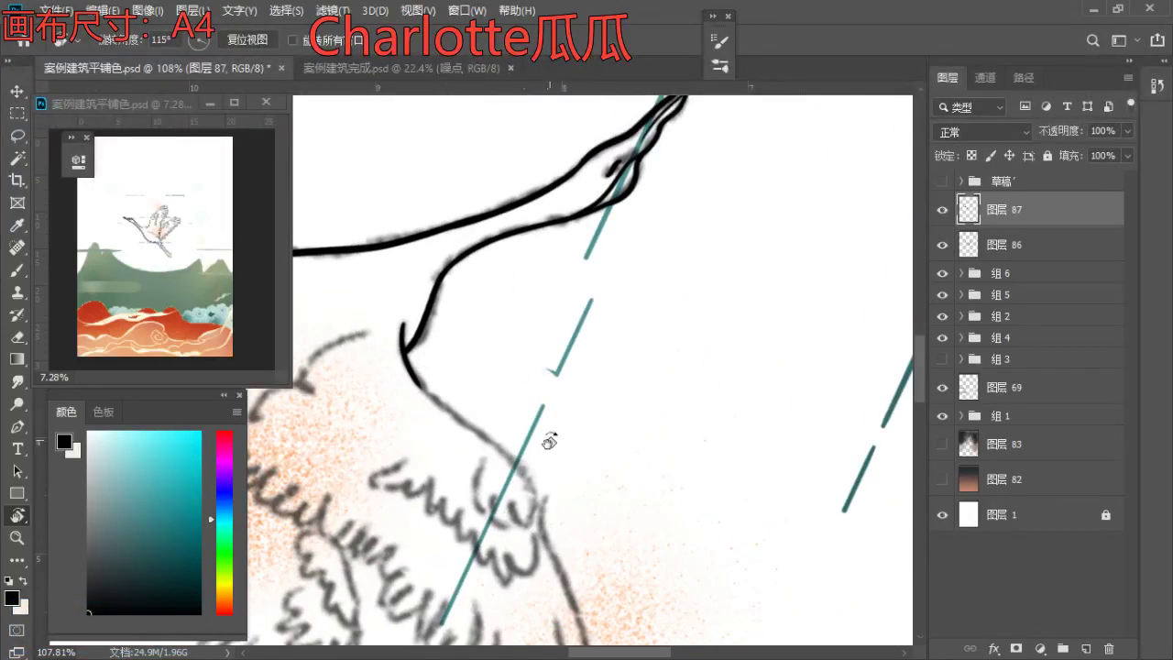
pyautogui.press('space')
pyautogui.moveTo(528, 432); pyautogui.dragTo(538, 318)
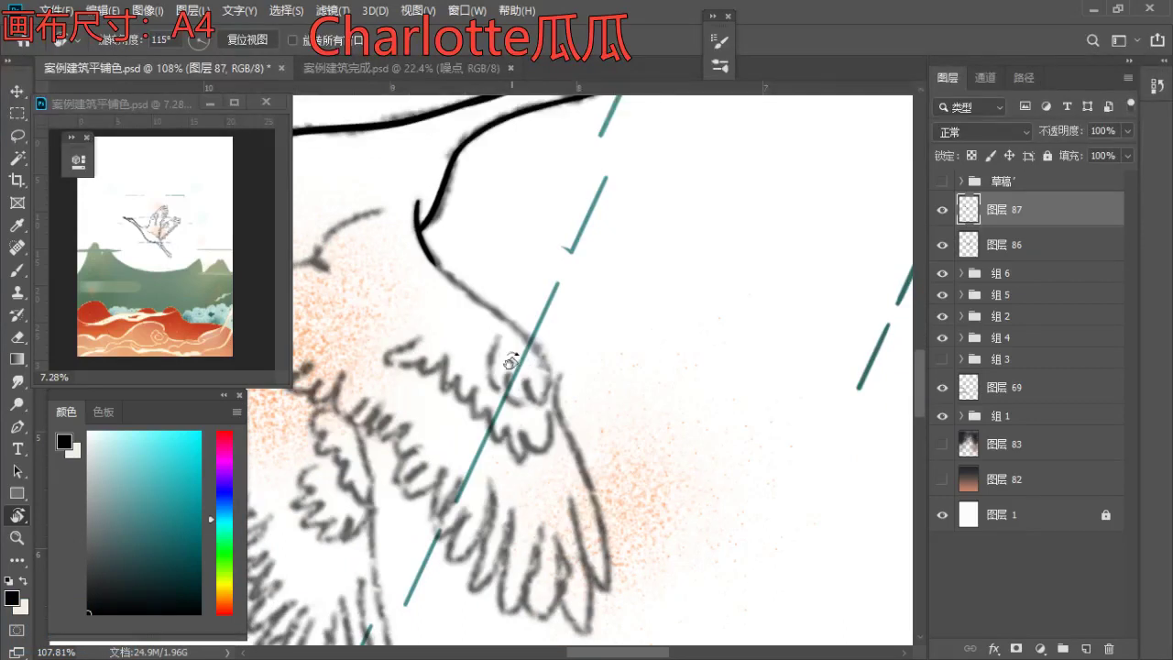
pyautogui.press('b')
pyautogui.press('z')
pyautogui.moveTo(508, 375); pyautogui.dragTo(481, 347)
pyautogui.press('space')
pyautogui.moveTo(453, 287); pyautogui.dragTo(464, 319)
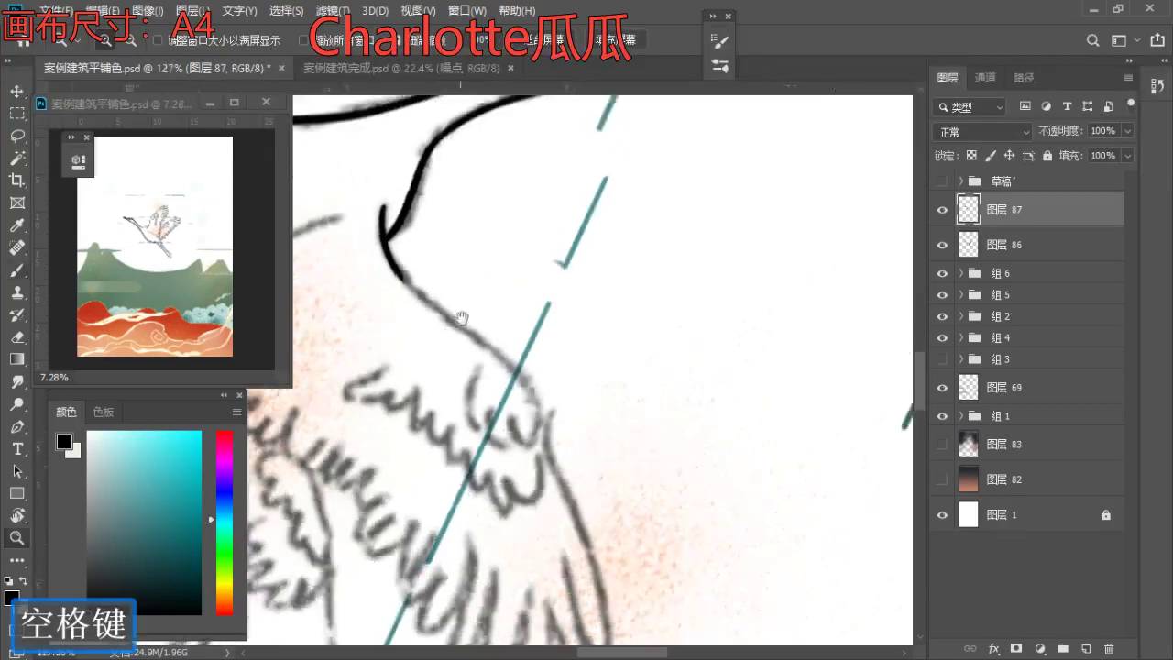
pyautogui.press('b')
pyautogui.moveTo(398, 272); pyautogui.dragTo(526, 393)
pyautogui.hotkey('ctrl', 'z')
pyautogui.moveTo(397, 267); pyautogui.dragTo(550, 403)
pyautogui.hotkey('ctrl', 'z')
pyautogui.moveTo(394, 264); pyautogui.dragTo(540, 399)
pyautogui.hotkey('ctrl', 'z')
pyautogui.moveTo(399, 270); pyautogui.dragTo(550, 408)
pyautogui.hotkey('ctrl', 'z')
pyautogui.hotkey('ctrl', 'z')
pyautogui.hotkey('ctrl', 'z')
# - Redraw the raised wing's front edge as one smooth black line from the neck base around the wing bend
pyautogui.press('z')
pyautogui.moveTo(427, 281); pyautogui.dragTo(380, 292)
pyautogui.press('space')
pyautogui.moveTo(394, 275)
pyautogui.mouseDown()
pyautogui.moveTo(388, 330)
pyautogui.moveTo(522, 453)
pyautogui.mouseUp()
pyautogui.press('b')
pyautogui.hotkey('ctrl', 'z')
pyautogui.moveTo(392, 291)
pyautogui.mouseDown()
pyautogui.moveTo(522, 453)
pyautogui.moveTo(603, 439)
pyautogui.mouseUp()
# - Ink the small scalloped feathers inside the raised wing's bend, redrawing strokes that miss the sketch
pyautogui.press('z')
pyautogui.click(543, 457)
pyautogui.press('b')
pyautogui.hotkey('ctrl', 'z')
pyautogui.moveTo(553, 381)
pyautogui.mouseDown()
pyautogui.moveTo(536, 393)
pyautogui.moveTo(511, 367)
pyautogui.moveTo(500, 398)
pyautogui.mouseUp()
pyautogui.hotkey('ctrl', 'z')
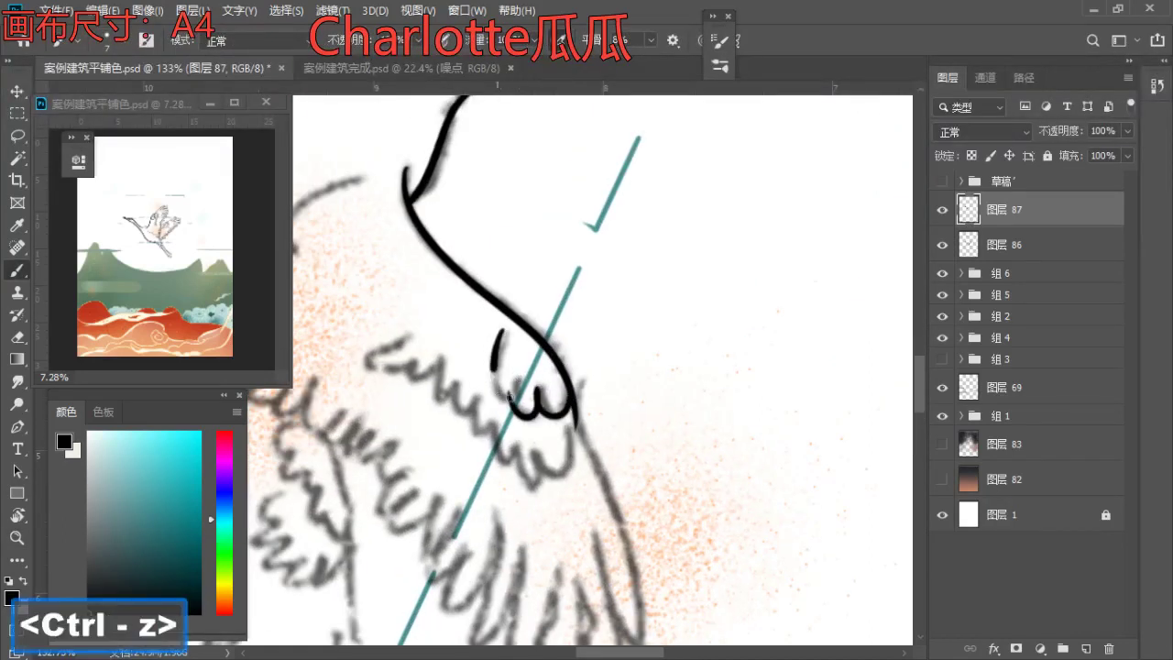
pyautogui.moveTo(564, 432)
pyautogui.mouseDown()
pyautogui.moveTo(506, 307)
pyautogui.moveTo(489, 361)
pyautogui.mouseUp()
pyautogui.hotkey('ctrl', 'z')
pyautogui.moveTo(517, 296)
pyautogui.mouseDown()
pyautogui.moveTo(477, 322)
pyautogui.moveTo(499, 353)
pyautogui.mouseUp()
pyautogui.hotkey('ctrl', 'z')
# - Ink the outer front edge of the raised wing from the bend toward the wingtip, undoing and redrawing the stroke
pyautogui.moveTo(529, 316); pyautogui.dragTo(597, 522)
pyautogui.hotkey('ctrl', 'z')
pyautogui.press('z')
pyautogui.moveTo(564, 353); pyautogui.dragTo(536, 353)
pyautogui.hotkey('ctrl', 'z')
pyautogui.moveTo(528, 310); pyautogui.dragTo(594, 502)
pyautogui.hotkey('ctrl', 'z')
pyautogui.moveTo(527, 313)
pyautogui.mouseDown()
pyautogui.moveTo(565, 493)
pyautogui.moveTo(569, 398)
pyautogui.moveTo(591, 499)
pyautogui.moveTo(579, 483)
pyautogui.moveTo(605, 465)
pyautogui.mouseUp()
pyautogui.hotkey('ctrl', 'z')
pyautogui.hotkey('ctrl', 'z')
pyautogui.press('z')
pyautogui.press('b')
pyautogui.moveTo(530, 370); pyautogui.dragTo(585, 495)
pyautogui.hotkey('ctrl', 'z')
# - Rotate the canvas view and ink the rounded tip and inner edge of the first long wing feather
pyautogui.press('r')
pyautogui.moveTo(582, 444)
pyautogui.mouseDown()
pyautogui.moveTo(608, 340)
pyautogui.moveTo(375, 241)
pyautogui.moveTo(385, 240)
pyautogui.mouseUp()
pyautogui.press('b')
pyautogui.moveTo(504, 214); pyautogui.dragTo(473, 295)
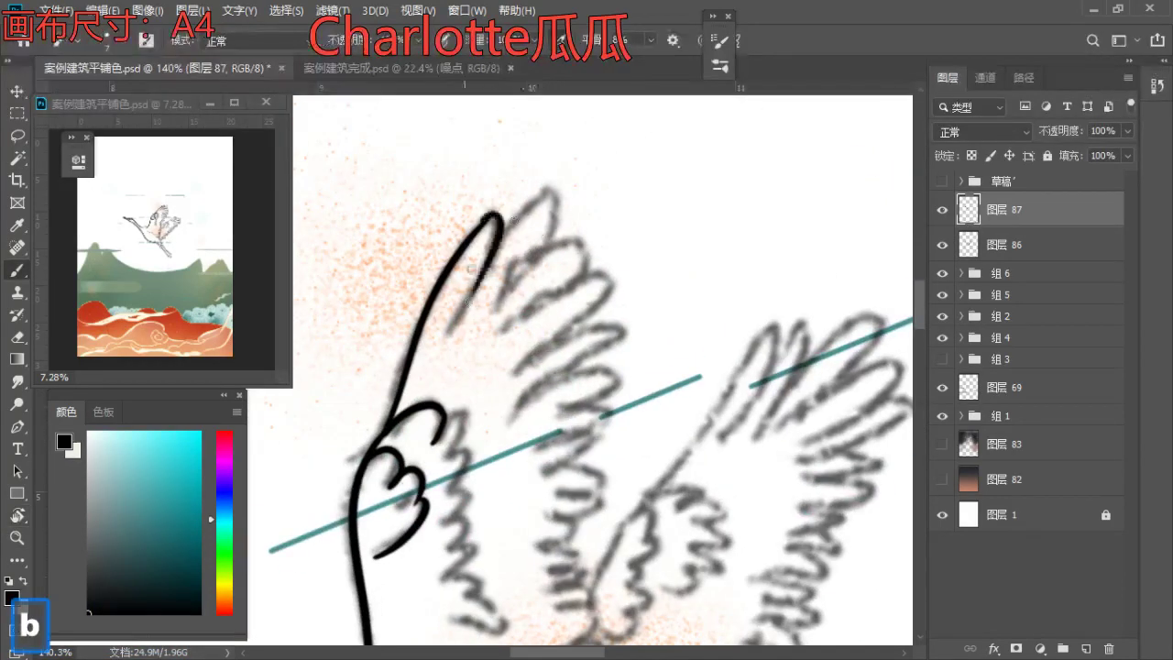
pyautogui.hotkey('ctrl', 'z')
pyautogui.moveTo(500, 217); pyautogui.dragTo(434, 359)
pyautogui.hotkey('ctrl', 'z')
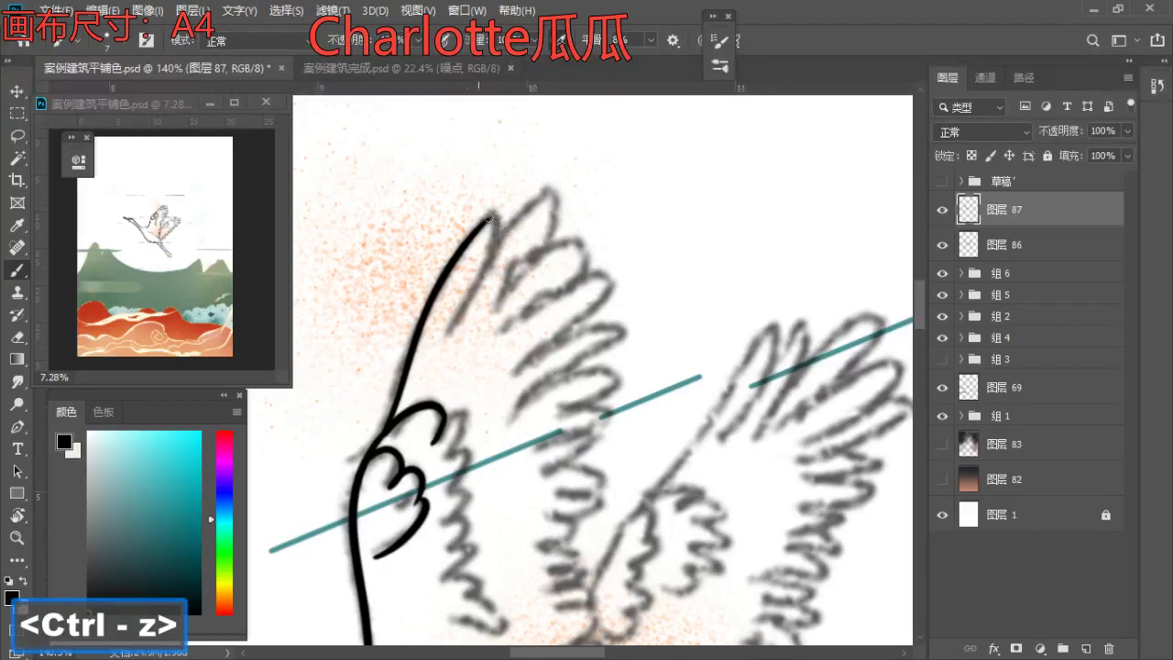
# - Ink the second long feather at the wingtip, outlining its rounded tip and lower edge along the sketch
pyautogui.moveTo(500, 216); pyautogui.dragTo(567, 200)
pyautogui.hotkey('ctrl', 'z')
pyautogui.moveTo(504, 219)
pyautogui.mouseDown()
pyautogui.moveTo(555, 186)
pyautogui.moveTo(536, 242)
pyautogui.moveTo(528, 208)
pyautogui.moveTo(559, 215)
pyautogui.moveTo(542, 247)
pyautogui.mouseUp()
pyautogui.hotkey('ctrl', 'z')
pyautogui.hotkey('ctrl', 'z')
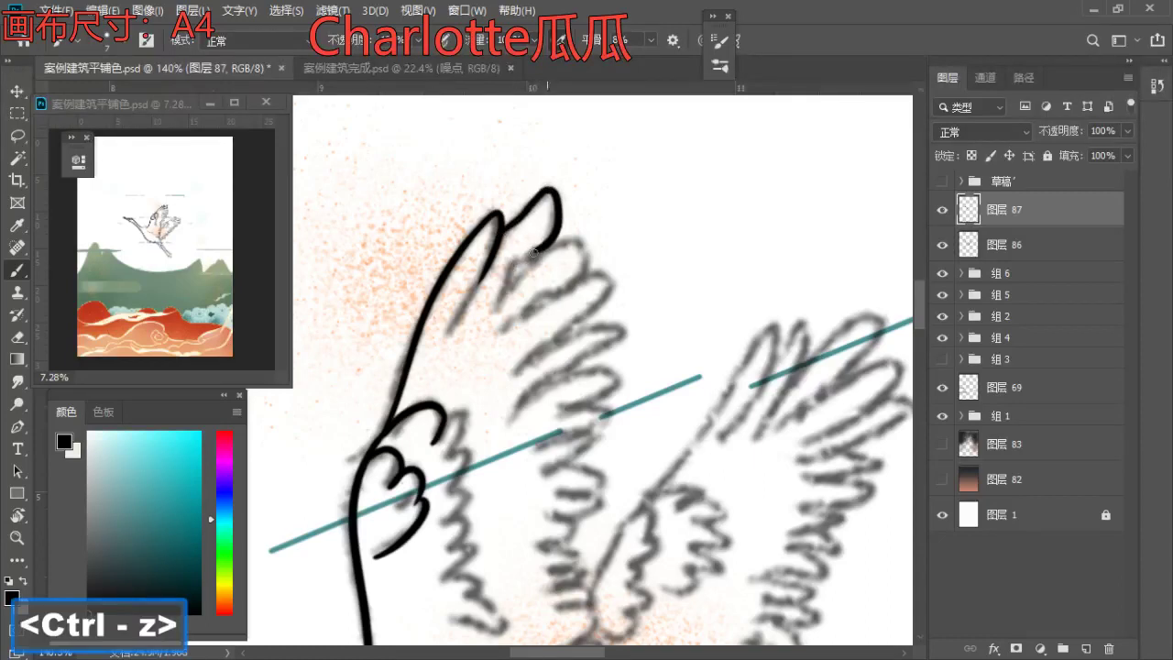
pyautogui.hotkey('ctrl', 'z')
pyautogui.moveTo(519, 266); pyautogui.dragTo(492, 310)
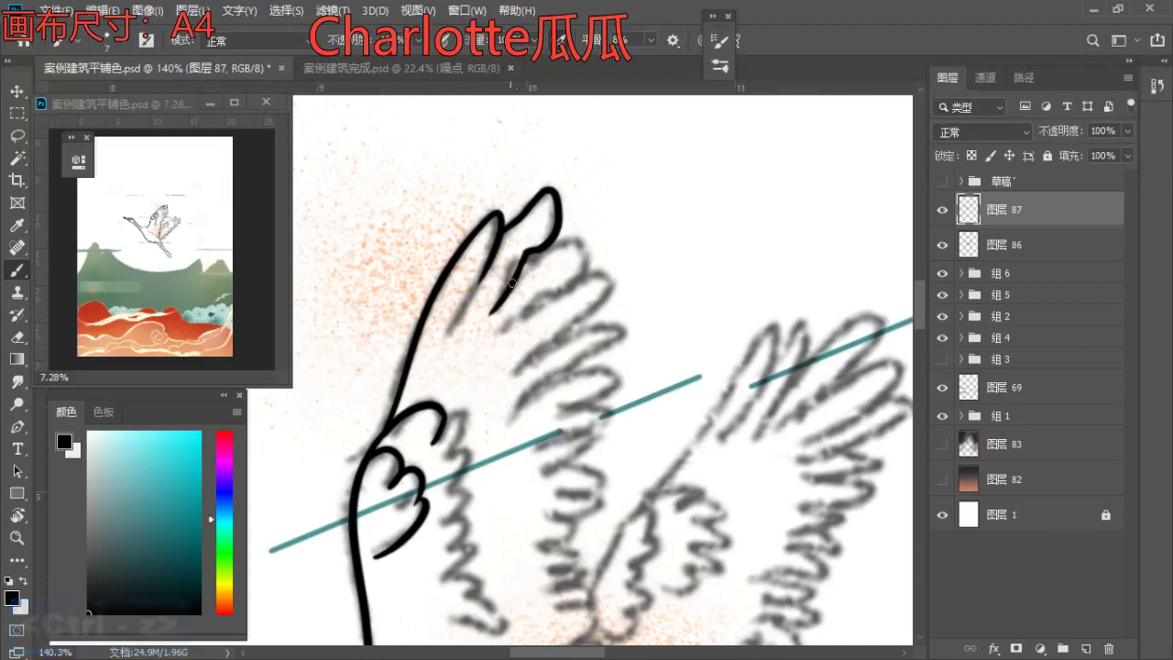
# - On layer 图层 87, ink the inner edge of the left wing's first tip feather and outline the third feather over the sketch
pyautogui.moveTo(488, 264); pyautogui.dragTo(438, 335)
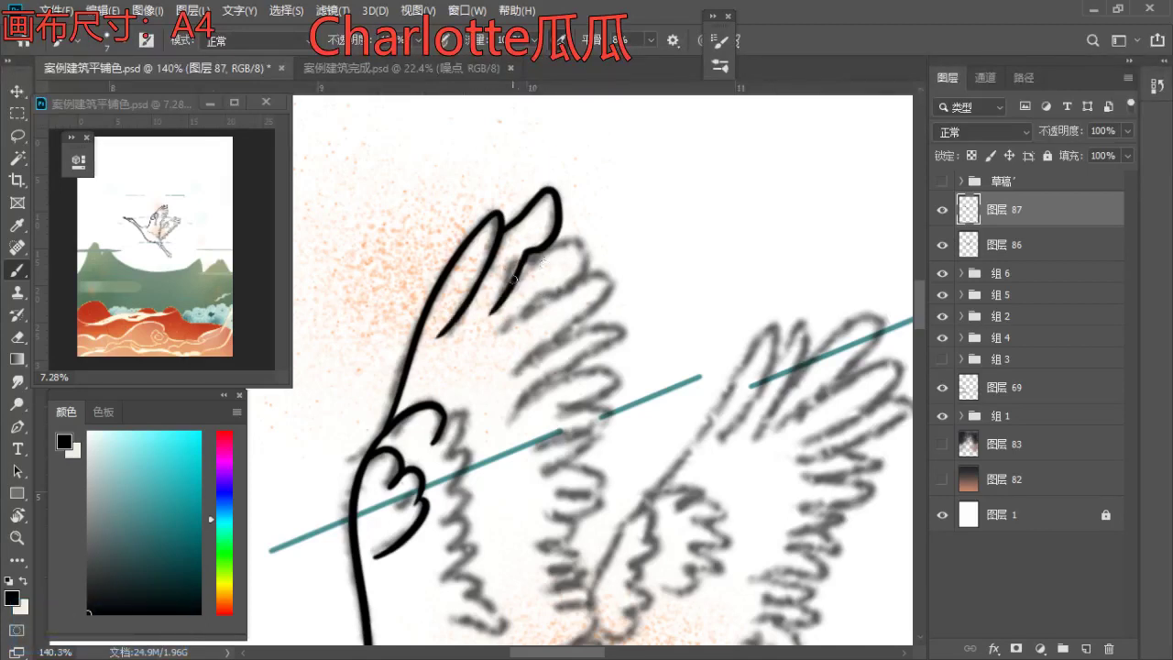
pyautogui.hotkey('ctrl', 'z')
pyautogui.moveTo(523, 264)
pyautogui.mouseDown()
pyautogui.moveTo(573, 246)
pyautogui.moveTo(545, 307)
pyautogui.moveTo(583, 240)
pyautogui.moveTo(497, 342)
pyautogui.mouseUp()
pyautogui.hotkey('ctrl', 'z')
pyautogui.hotkey('ctrl', 'z')
pyautogui.hotkey('ctrl', 'z')
pyautogui.hotkey('ctrl', 'z')
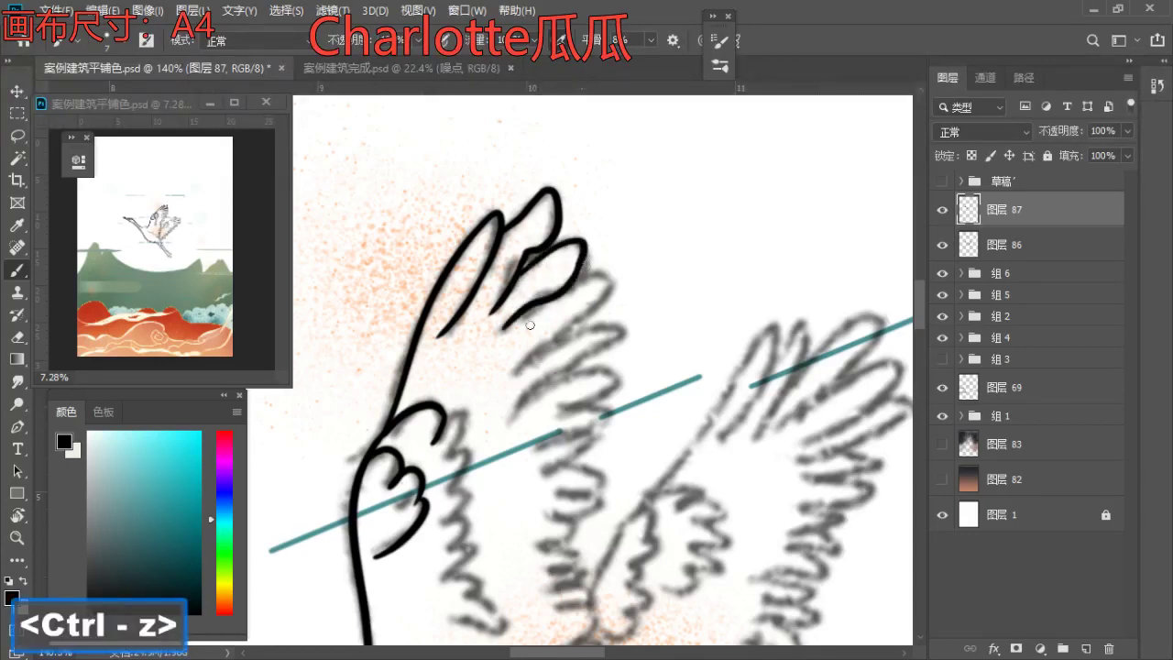
# - Ink the fourth and fifth long feathers of the left wing's tip, following the sketch
pyautogui.moveTo(575, 268)
pyautogui.mouseDown()
pyautogui.moveTo(559, 325)
pyautogui.moveTo(599, 302)
pyautogui.moveTo(503, 399)
pyautogui.mouseUp()
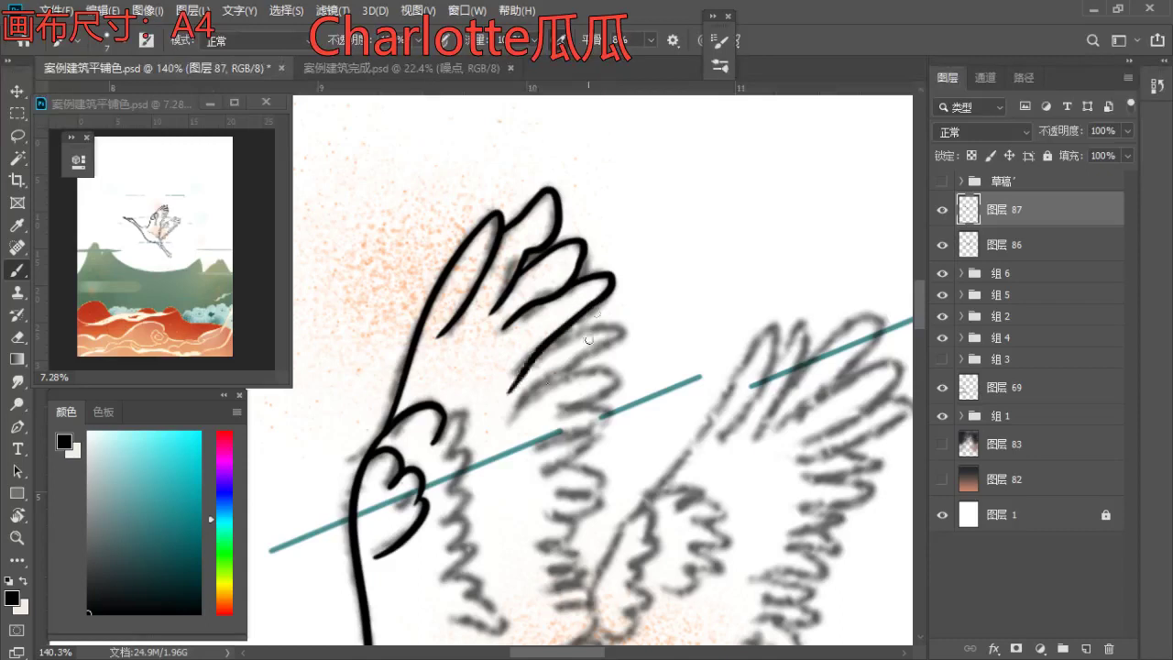
pyautogui.hotkey('ctrl', 'z')
pyautogui.hotkey('ctrl', 'z')
pyautogui.moveTo(561, 290)
pyautogui.mouseDown()
pyautogui.moveTo(546, 339)
pyautogui.moveTo(508, 379)
pyautogui.mouseUp()
pyautogui.moveTo(562, 329)
pyautogui.mouseDown()
pyautogui.moveTo(615, 350)
pyautogui.moveTo(524, 416)
pyautogui.moveTo(524, 335)
pyautogui.mouseUp()
pyautogui.hotkey('ctrl', 'z')
pyautogui.hotkey('ctrl', 'z')
pyautogui.moveTo(554, 258)
pyautogui.mouseDown()
pyautogui.moveTo(608, 271)
pyautogui.moveTo(595, 278)
pyautogui.moveTo(588, 248)
pyautogui.moveTo(596, 272)
pyautogui.moveTo(608, 245)
pyautogui.moveTo(595, 275)
pyautogui.moveTo(630, 250)
pyautogui.moveTo(594, 279)
pyautogui.moveTo(612, 308)
pyautogui.moveTo(595, 317)
pyautogui.moveTo(554, 294)
pyautogui.moveTo(583, 297)
pyautogui.mouseUp()
pyautogui.hotkey('ctrl', 'z')
# - Reduce the brush size to 6 and ink the left wing's feathers just below the long tip feathers
pyautogui.press('a')
pyautogui.hotkey('ctrl', 'z')
pyautogui.hotkey('ctrl', 'z')
pyautogui.hotkey('ctrl', 'z')
pyautogui.hotkey('ctrl', 'z')
pyautogui.hotkey('ctrl', 'z')
pyautogui.press('space')
pyautogui.hotkey('ctrl', 'z')
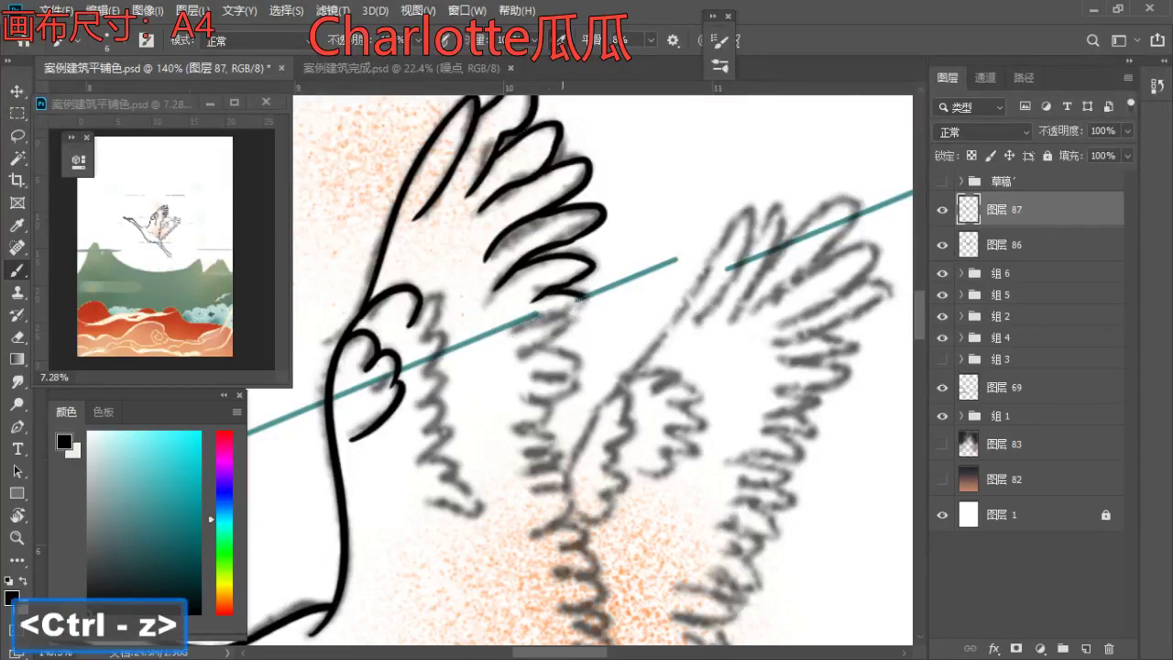
# - Ink the short zigzag feathers along the middle of the left wing's trailing edge
pyautogui.moveTo(544, 348)
pyautogui.mouseDown()
pyautogui.moveTo(581, 372)
pyautogui.moveTo(544, 375)
pyautogui.moveTo(574, 384)
pyautogui.moveTo(512, 396)
pyautogui.moveTo(566, 382)
pyautogui.moveTo(541, 400)
pyautogui.moveTo(544, 419)
pyautogui.moveTo(530, 418)
pyautogui.moveTo(559, 368)
pyautogui.moveTo(535, 404)
pyautogui.mouseUp()
pyautogui.hotkey('ctrl', 'z')
pyautogui.hotkey('ctrl', 'z')
pyautogui.hotkey('ctrl', 'z')
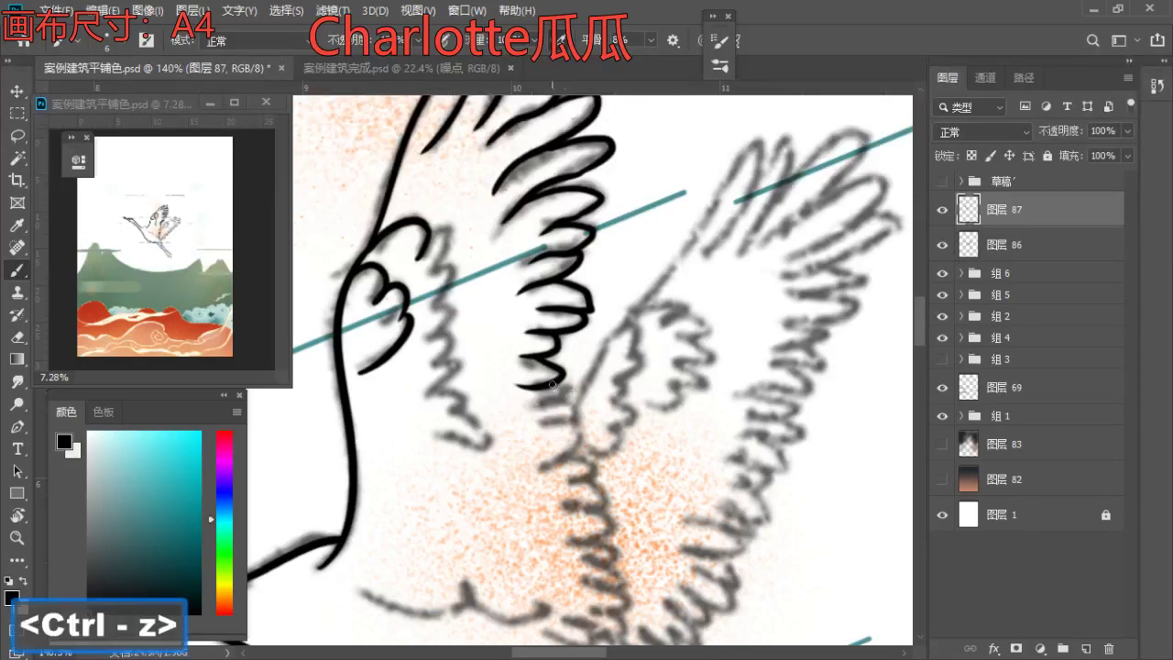
pyautogui.hotkey('ctrl', 'z')
# - Ink the remaining short feathers down the left wing's trailing edge to the wing base
pyautogui.moveTo(555, 405)
pyautogui.mouseDown()
pyautogui.moveTo(528, 427)
pyautogui.moveTo(524, 468)
pyautogui.moveTo(536, 340)
pyautogui.moveTo(527, 385)
pyautogui.moveTo(592, 408)
pyautogui.moveTo(596, 395)
pyautogui.moveTo(533, 446)
pyautogui.mouseUp()
pyautogui.hotkey('ctrl', 'z')
pyautogui.press('space')
pyautogui.hotkey('ctrl', 'z')
pyautogui.hotkey('ctrl', 'z')
pyautogui.hotkey('ctrl', 'z')
pyautogui.hotkey('ctrl', 'z')
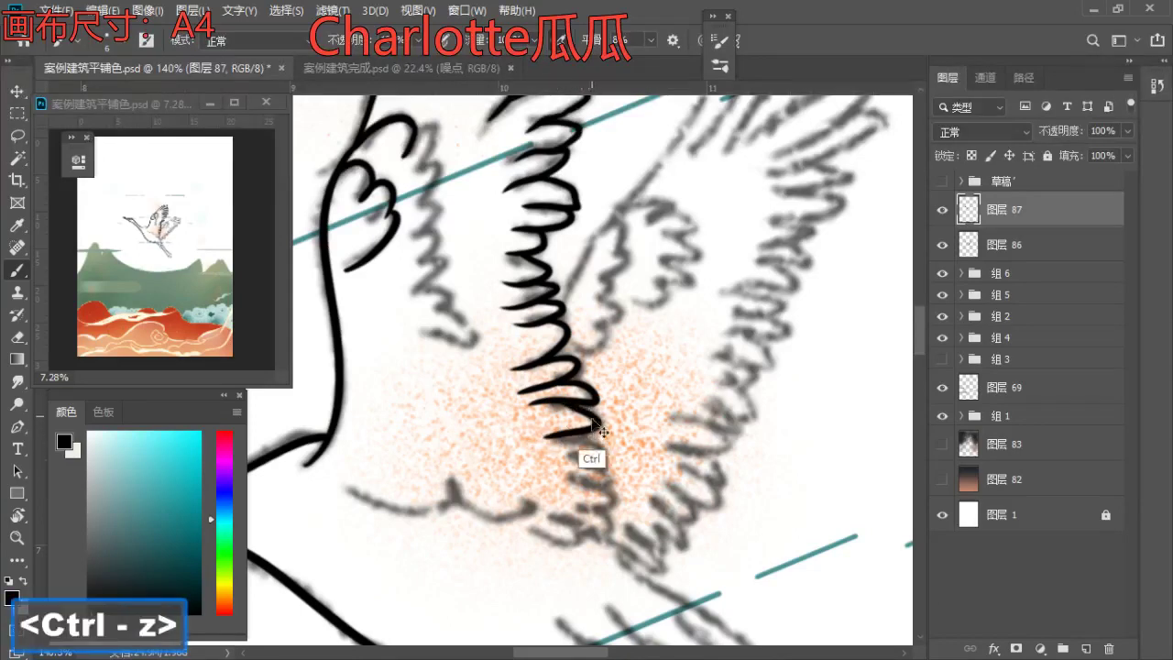
pyautogui.moveTo(604, 433)
pyautogui.mouseDown()
pyautogui.moveTo(550, 439)
pyautogui.moveTo(559, 455)
pyautogui.mouseUp()
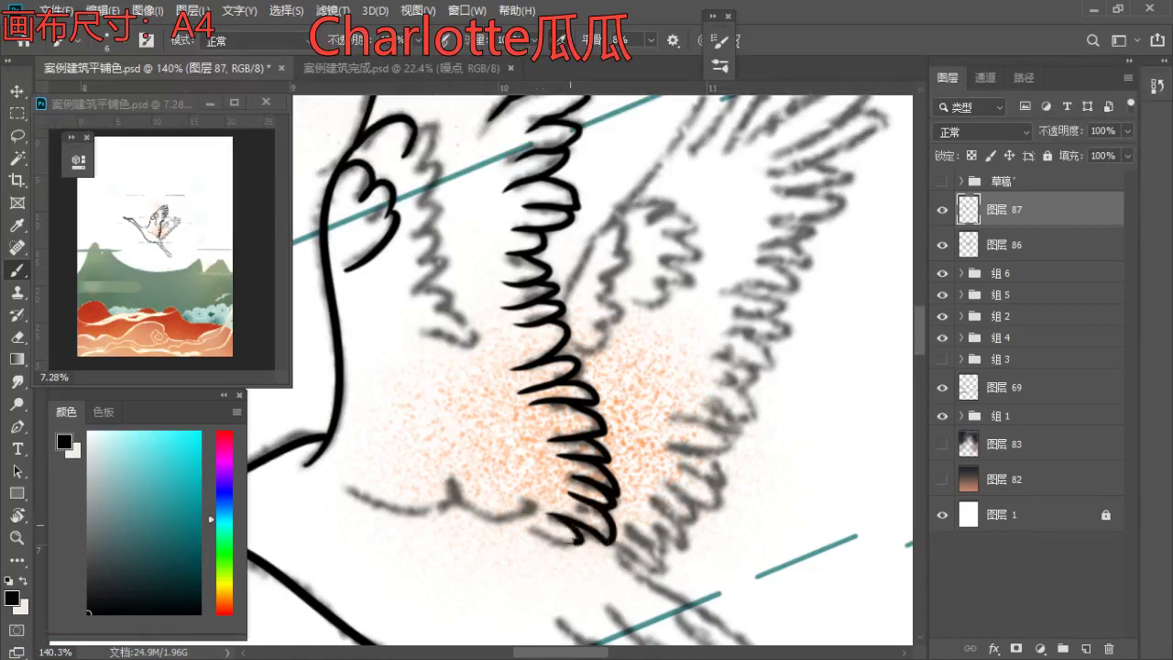
# - Ink the curved, scalloped line with small feather tufts that joins the crane's body to the left wing's base
pyautogui.press('space')
pyautogui.moveTo(456, 429); pyautogui.dragTo(584, 296)
pyautogui.moveTo(472, 353)
pyautogui.mouseDown()
pyautogui.moveTo(556, 377)
pyautogui.moveTo(585, 345)
pyautogui.mouseUp()
pyautogui.hotkey('ctrl', 'z')
pyautogui.hotkey('ctrl', 'z')
pyautogui.moveTo(473, 353); pyautogui.dragTo(585, 345)
pyautogui.hotkey('ctrl', 'z')
pyautogui.moveTo(474, 351); pyautogui.dragTo(586, 342)
pyautogui.hotkey('ctrl', 'z')
pyautogui.moveTo(474, 351); pyautogui.dragTo(586, 342)
pyautogui.hotkey('ctrl', 'z')
pyautogui.moveTo(479, 354)
pyautogui.mouseDown()
pyautogui.moveTo(597, 350)
pyautogui.moveTo(543, 332)
pyautogui.moveTo(608, 388)
pyautogui.moveTo(643, 372)
pyautogui.moveTo(665, 546)
pyautogui.mouseUp()
pyautogui.hotkey('ctrl', 'z')
pyautogui.hotkey('ctrl', 'z')
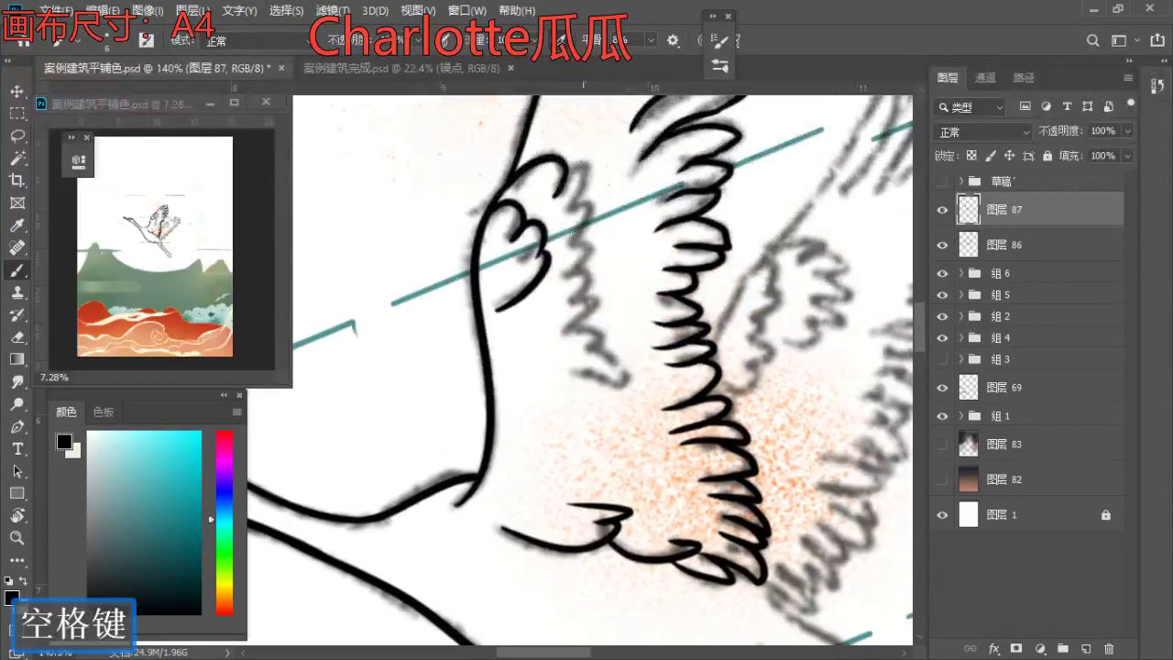
# - Ink the left wing's second row of inner feathers, ending in a rounded tip over the sketch
pyautogui.hotkey('ctrl', 'z')
pyautogui.moveTo(566, 179); pyautogui.dragTo(557, 251)
pyautogui.hotkey('ctrl', 'z')
pyautogui.moveTo(575, 203)
pyautogui.mouseDown()
pyautogui.moveTo(558, 251)
pyautogui.moveTo(559, 330)
pyautogui.mouseUp()
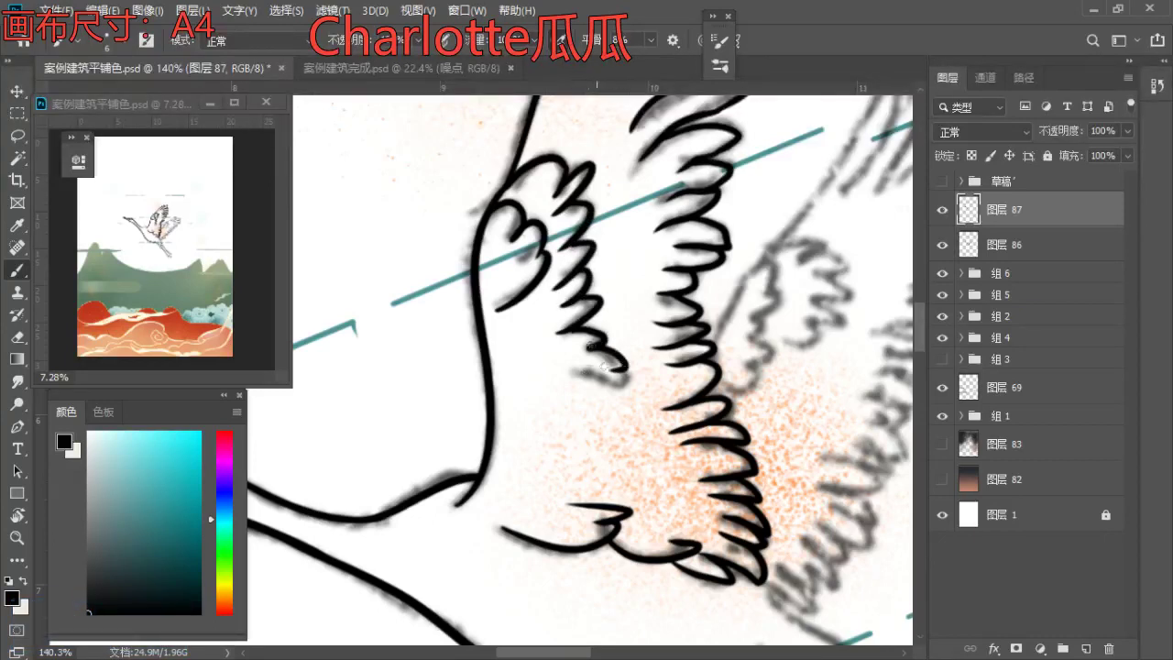
pyautogui.hotkey('ctrl', 'z')
pyautogui.moveTo(563, 350); pyautogui.dragTo(630, 374)
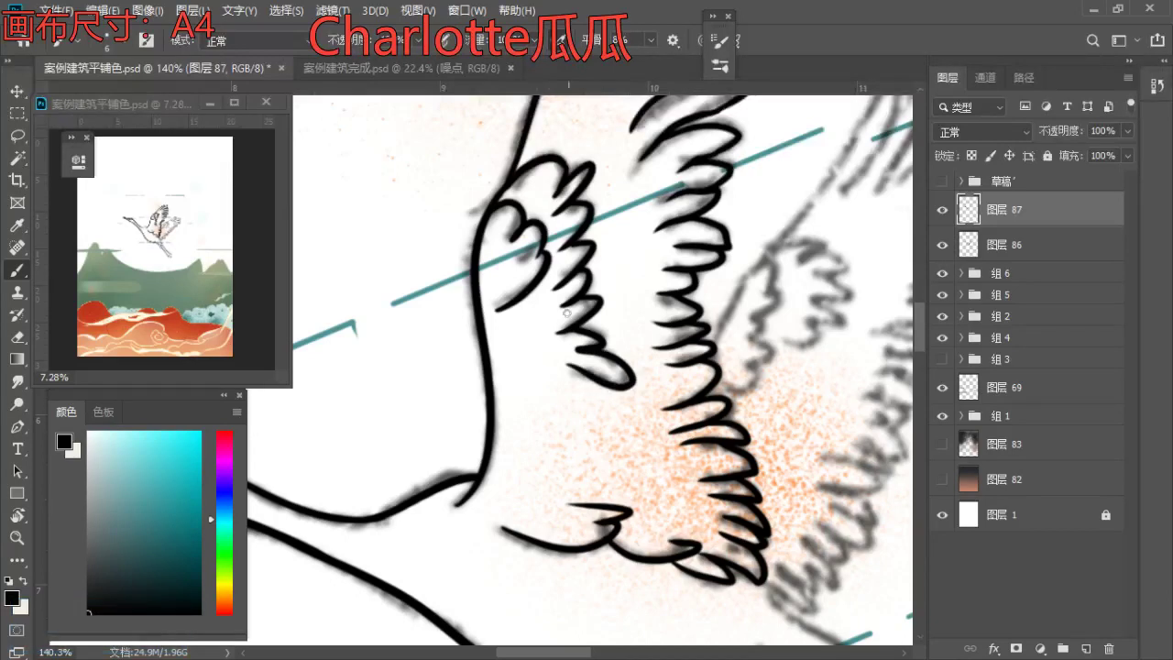
# - Ink the left wing's innermost row of short feathers down to the scalloped body line
pyautogui.hotkey('ctrl', 'z')
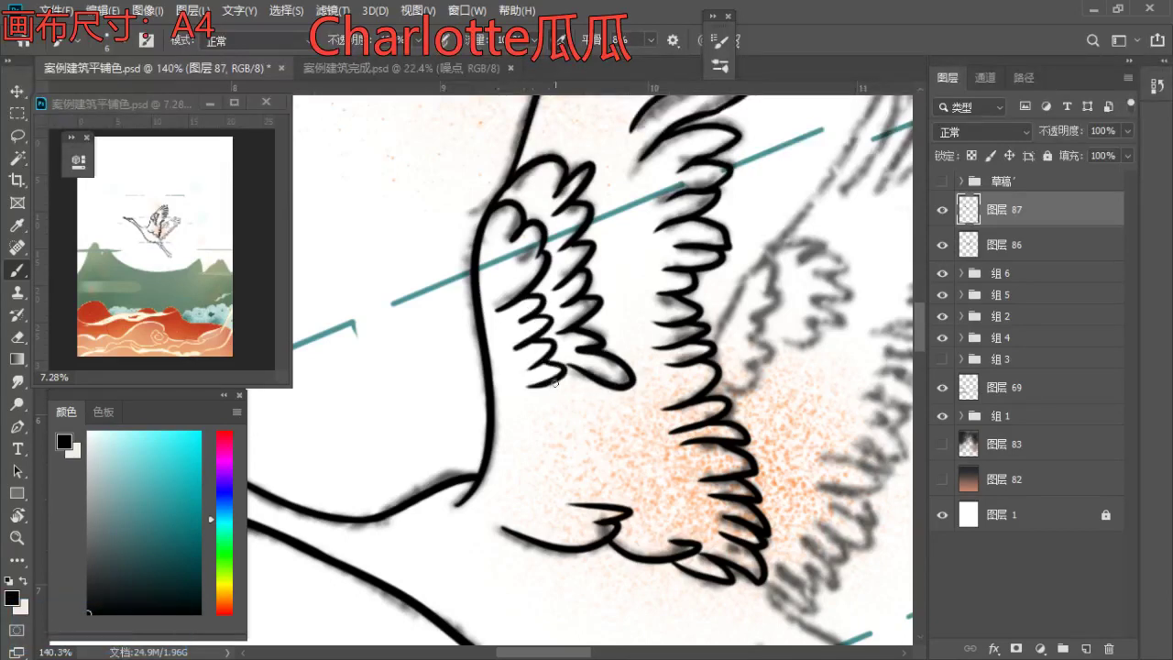
pyautogui.moveTo(557, 402)
pyautogui.mouseDown()
pyautogui.moveTo(544, 472)
pyautogui.moveTo(562, 481)
pyautogui.moveTo(561, 508)
pyautogui.moveTo(547, 509)
pyautogui.mouseUp()
pyautogui.hotkey('ctrl', 'z')
pyautogui.hotkey('ctrl', 'z')
# - Ink the lower leading edge of the right wing and its first cluster of small inner feathers
pyautogui.press('space')
pyautogui.moveTo(645, 417)
pyautogui.mouseDown()
pyautogui.moveTo(513, 413)
pyautogui.moveTo(458, 489)
pyautogui.moveTo(550, 383)
pyautogui.moveTo(497, 389)
pyautogui.mouseUp()
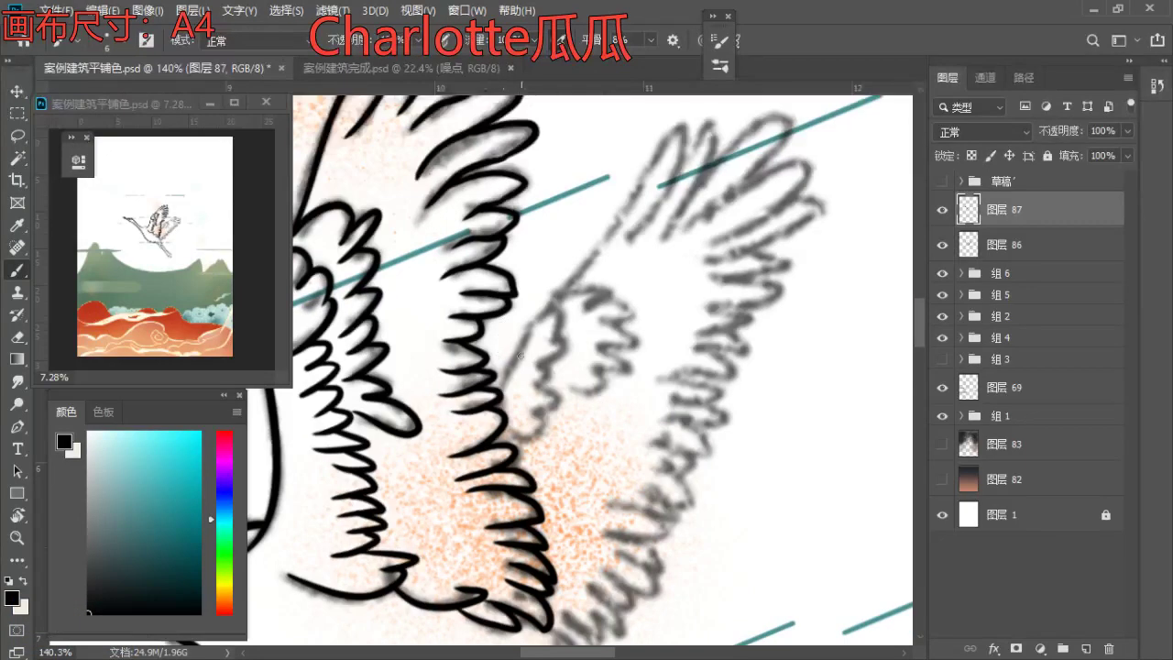
pyautogui.hotkey('ctrl', 'z')
pyautogui.moveTo(510, 361); pyautogui.dragTo(544, 310)
pyautogui.hotkey('ctrl', 'z')
pyautogui.moveTo(500, 389)
pyautogui.mouseDown()
pyautogui.moveTo(533, 325)
pyautogui.moveTo(546, 352)
pyautogui.moveTo(537, 372)
pyautogui.mouseUp()
pyautogui.hotkey('ctrl', 'z')
pyautogui.hotkey('ctrl', 'z')
pyautogui.moveTo(541, 369)
pyautogui.mouseDown()
pyautogui.moveTo(521, 411)
pyautogui.moveTo(557, 399)
pyautogui.moveTo(508, 428)
pyautogui.mouseUp()
pyautogui.hotkey('ctrl', 'z')
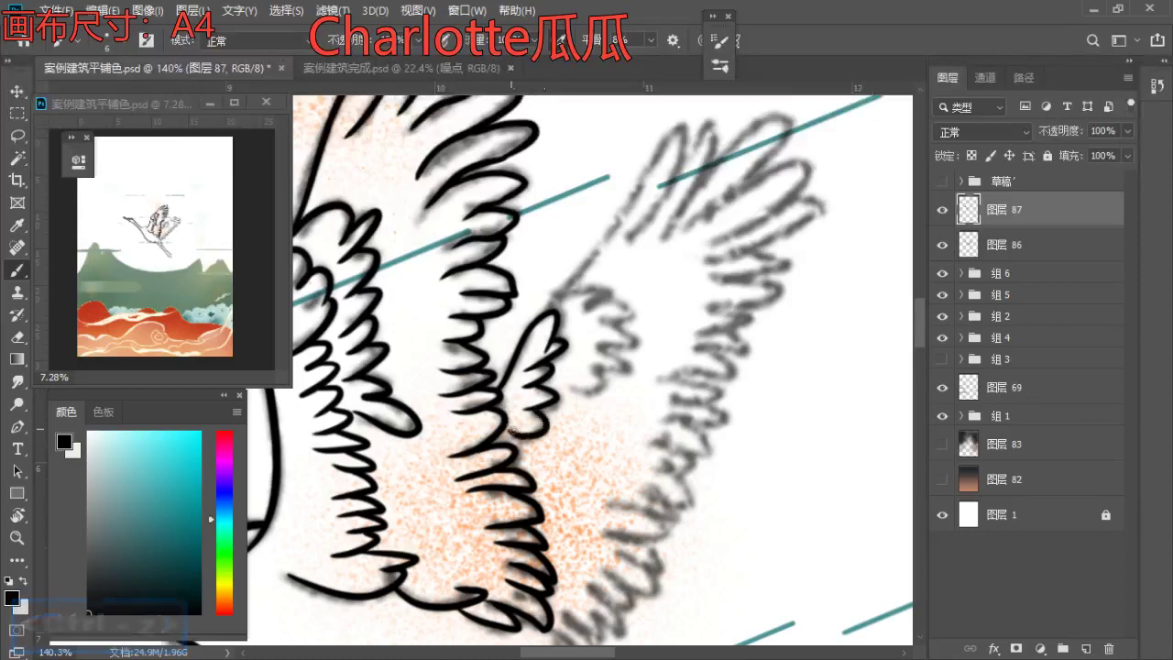
pyautogui.hotkey('ctrl', 'z')
# - Ink the second, upper cluster of short inner feathers on the right wing over the sketch
pyautogui.press('space')
pyautogui.moveTo(584, 282)
pyautogui.mouseDown()
pyautogui.moveTo(534, 399)
pyautogui.moveTo(530, 378)
pyautogui.mouseUp()
pyautogui.hotkey('ctrl', 'z')
pyautogui.moveTo(500, 425)
pyautogui.mouseDown()
pyautogui.moveTo(511, 403)
pyautogui.moveTo(566, 403)
pyautogui.moveTo(557, 403)
pyautogui.moveTo(585, 424)
pyautogui.moveTo(544, 460)
pyautogui.moveTo(588, 457)
pyautogui.moveTo(558, 490)
pyautogui.mouseUp()
pyautogui.hotkey('ctrl', 'z')
pyautogui.hotkey('ctrl', 'z')
pyautogui.hotkey('ctrl', 'z')
pyautogui.hotkey('ctrl', 'z')
pyautogui.hotkey('ctrl', 'z')
pyautogui.hotkey('ctrl', 'z')
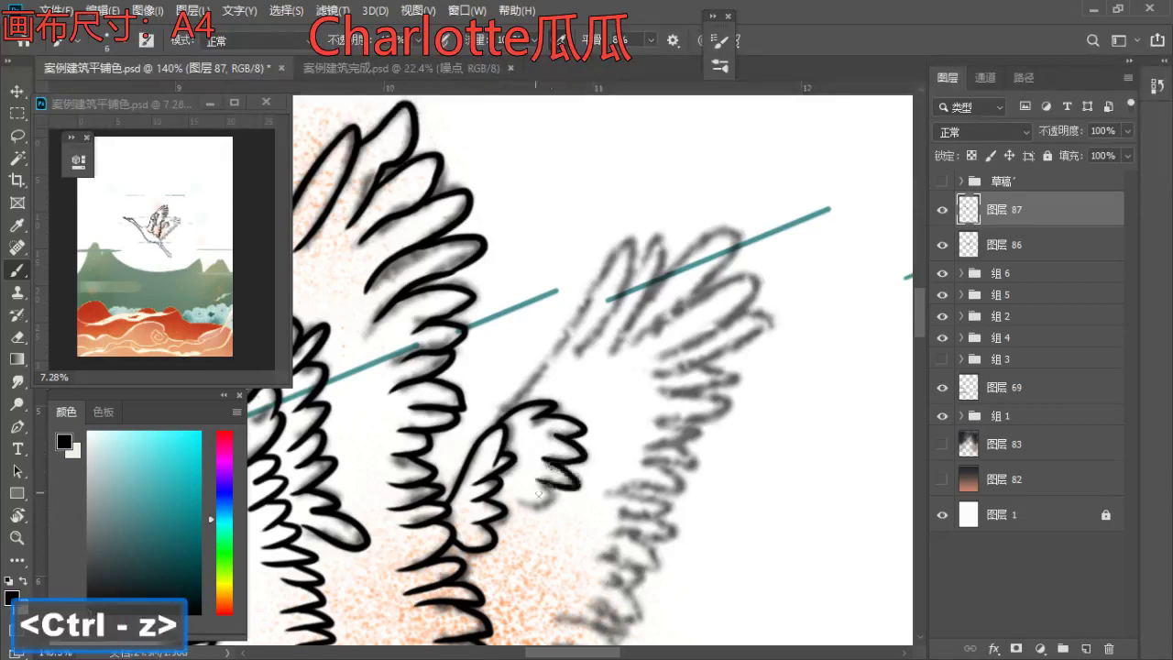
pyautogui.hotkey('ctrl', 'z')
pyautogui.moveTo(548, 478); pyautogui.dragTo(503, 510)
pyautogui.hotkey('ctrl', 'z')
# - Ink the right wing's long leading edge up to the tip and close its first narrow feather
pyautogui.press('space')
pyautogui.moveTo(589, 385); pyautogui.dragTo(522, 451)
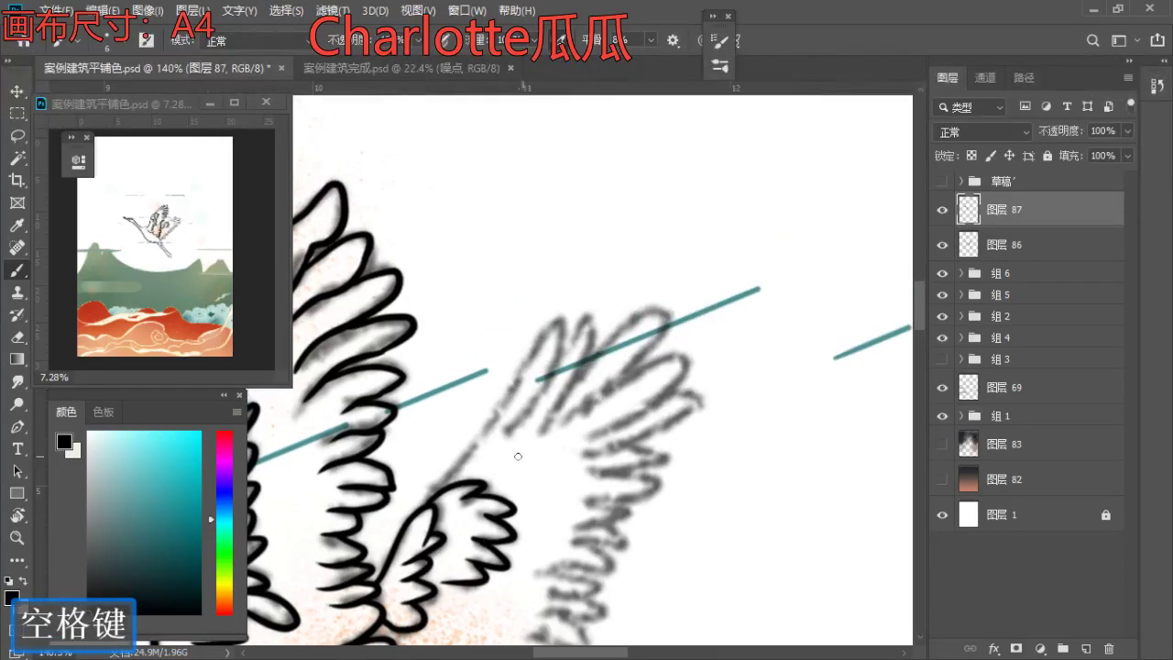
pyautogui.moveTo(436, 494)
pyautogui.mouseDown()
pyautogui.moveTo(472, 421)
pyautogui.moveTo(521, 353)
pyautogui.moveTo(475, 441)
pyautogui.moveTo(554, 316)
pyautogui.moveTo(522, 421)
pyautogui.mouseUp()
pyautogui.hotkey('ctrl', 'z')
pyautogui.hotkey('ctrl', 'z')
pyautogui.hotkey('ctrl', 'z')
pyautogui.moveTo(587, 310); pyautogui.dragTo(568, 401)
pyautogui.hotkey('ctrl', 'z')
pyautogui.moveTo(587, 308); pyautogui.dragTo(544, 435)
pyautogui.hotkey('ctrl', 'z')
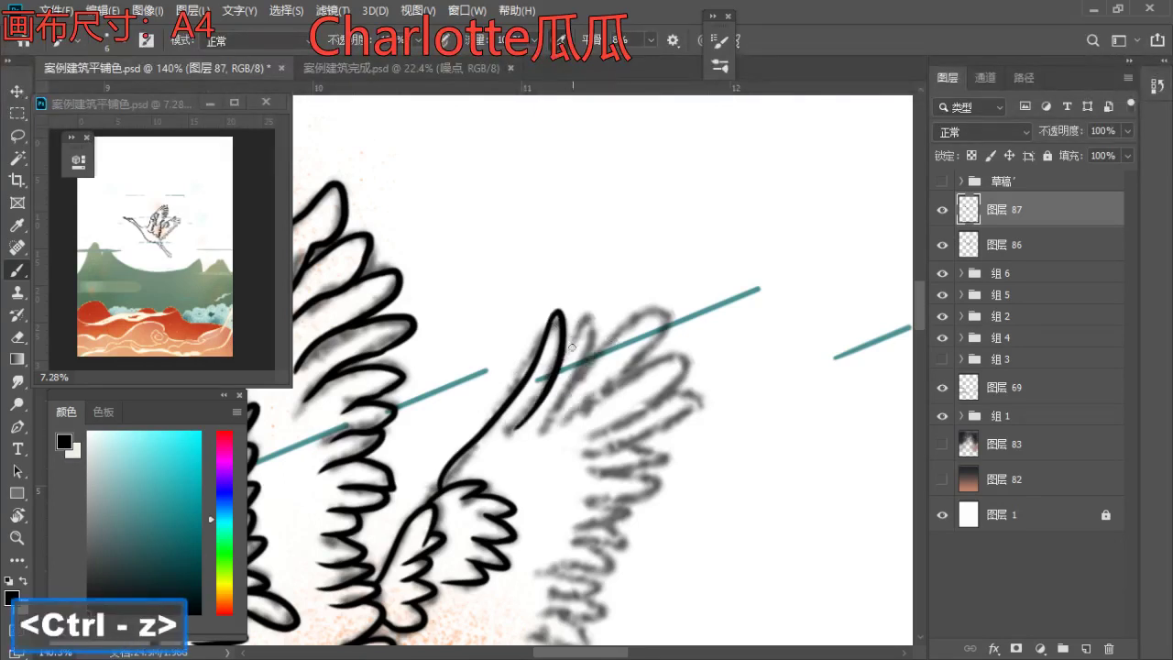
# - Ink the second narrow tip feather of the right wing beside the first one
pyautogui.moveTo(564, 356); pyautogui.dragTo(569, 412)
pyautogui.hotkey('ctrl', 'z')
pyautogui.moveTo(562, 362); pyautogui.dragTo(549, 433)
pyautogui.hotkey('ctrl', 'z')
pyautogui.moveTo(561, 359); pyautogui.dragTo(545, 429)
# - Ink the broader rounded tip feathers of the right wing, redrawing strokes that stray from the sketch
pyautogui.moveTo(583, 374); pyautogui.dragTo(673, 315)
pyautogui.hotkey('ctrl', 'z')
pyautogui.moveTo(575, 377); pyautogui.dragTo(656, 350)
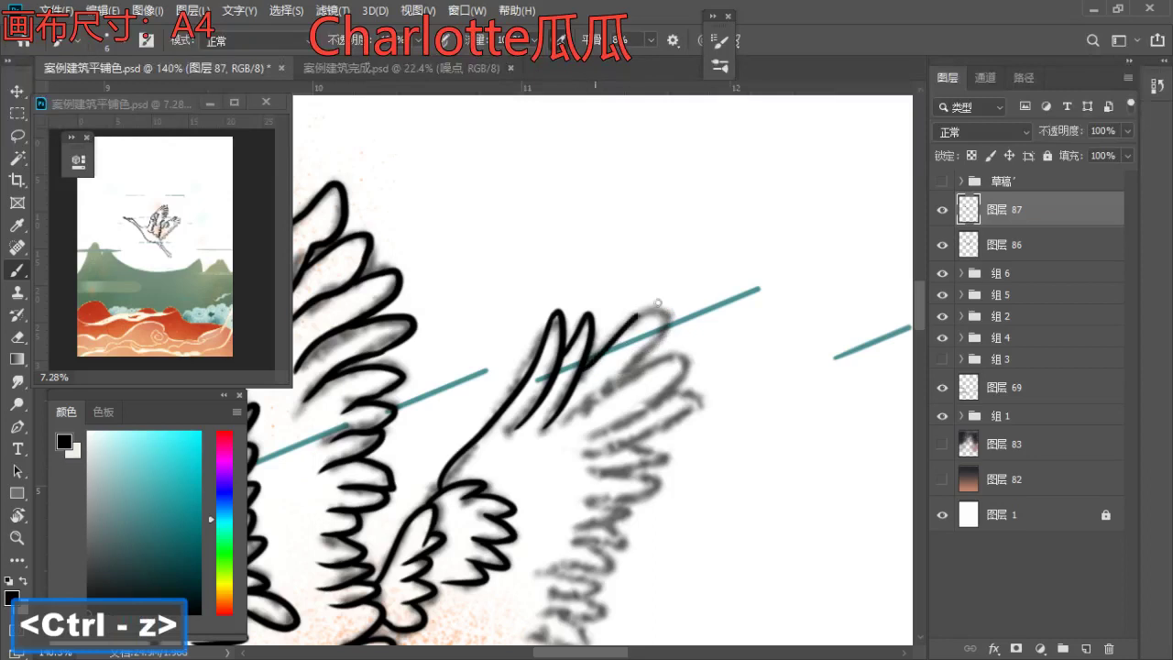
pyautogui.moveTo(629, 319); pyautogui.dragTo(559, 438)
pyautogui.hotkey('ctrl', 'z')
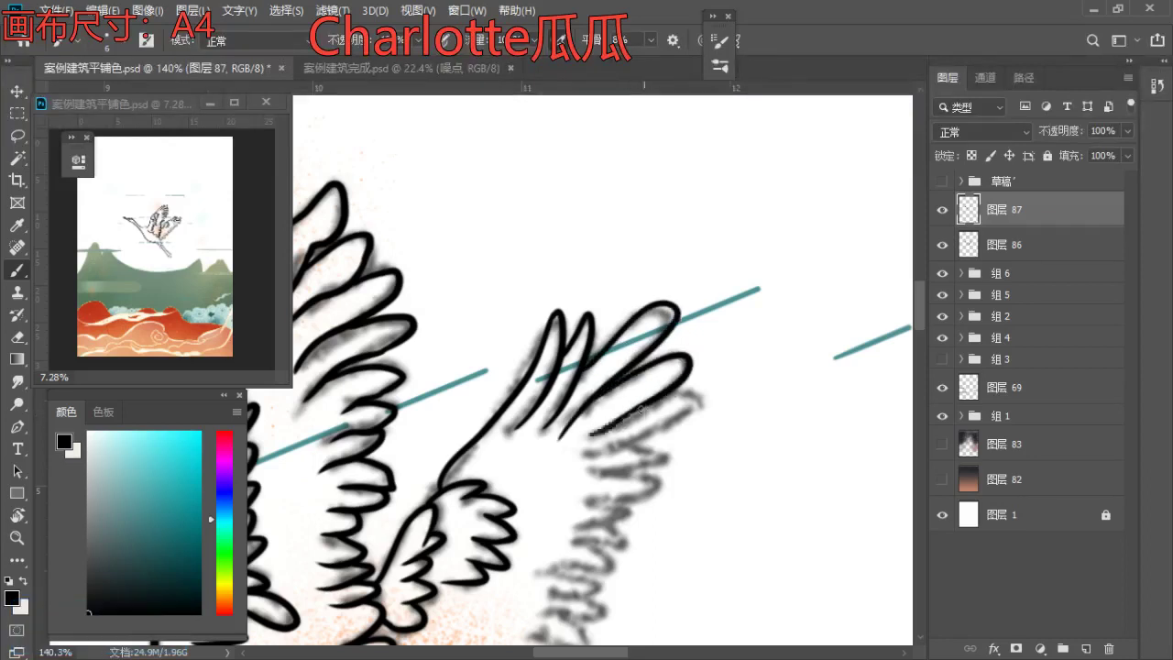
pyautogui.hotkey('ctrl', 'z')
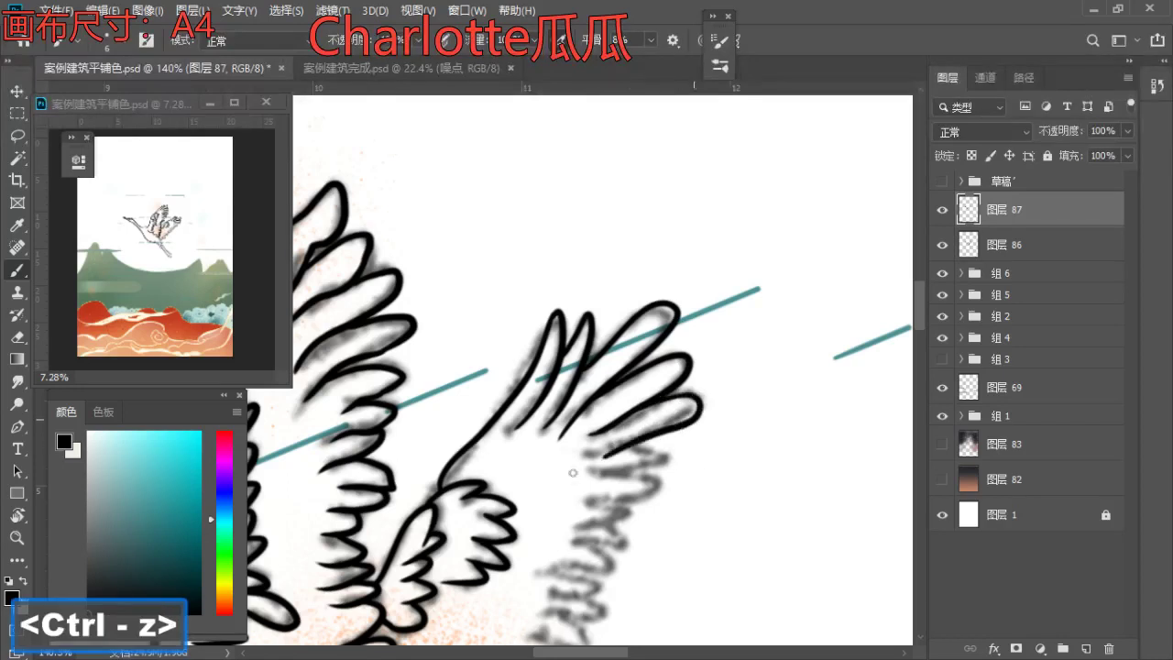
pyautogui.hotkey('ctrl', 'z')
pyautogui.hotkey('ctrl', 'z')
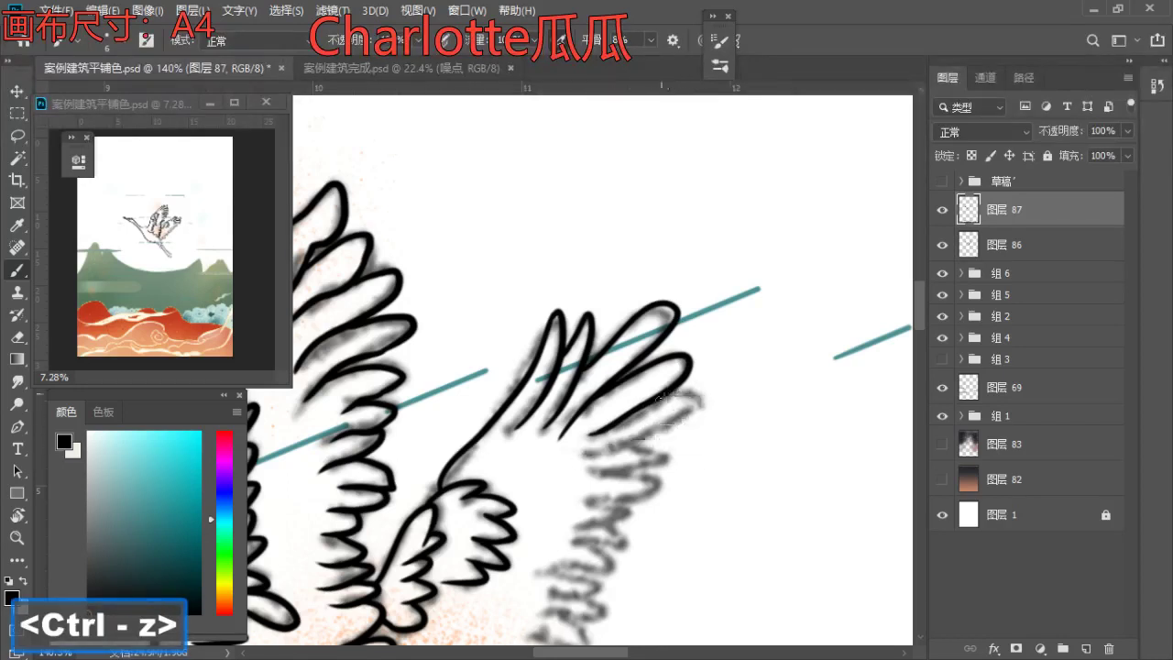
pyautogui.moveTo(587, 454)
pyautogui.mouseDown()
pyautogui.moveTo(640, 443)
pyautogui.moveTo(662, 484)
pyautogui.moveTo(729, 486)
pyautogui.mouseUp()
pyautogui.hotkey('ctrl', 'z')
# - Rotate the canvas view and ink the right wing's feathers just past the broad tip feathers
pyautogui.press('z')
pyautogui.press('b')
pyautogui.press('r')
pyautogui.moveTo(689, 409); pyautogui.dragTo(503, 272)
pyautogui.press('space')
pyautogui.moveTo(572, 261)
pyautogui.mouseDown()
pyautogui.moveTo(400, 324)
pyautogui.moveTo(432, 262)
pyautogui.moveTo(456, 380)
pyautogui.mouseUp()
pyautogui.press('b')
pyautogui.hotkey('ctrl', 'z')
pyautogui.hotkey('ctrl', 'z')
pyautogui.hotkey('ctrl', 'z')
# - Ink the row of short pointed feathers along the middle of the right wing's trailing edge
pyautogui.moveTo(414, 308)
pyautogui.mouseDown()
pyautogui.moveTo(421, 265)
pyautogui.moveTo(459, 329)
pyautogui.moveTo(457, 375)
pyautogui.mouseUp()
pyautogui.hotkey('ctrl', 'z')
pyautogui.moveTo(465, 311); pyautogui.dragTo(495, 384)
pyautogui.moveTo(490, 337)
pyautogui.mouseDown()
pyautogui.moveTo(518, 305)
pyautogui.moveTo(481, 381)
pyautogui.moveTo(555, 408)
pyautogui.moveTo(583, 345)
pyautogui.moveTo(580, 424)
pyautogui.mouseUp()
pyautogui.hotkey('ctrl', 'z')
pyautogui.hotkey('ctrl', 'z')
pyautogui.hotkey('ctrl', 'z')
pyautogui.moveTo(591, 374); pyautogui.dragTo(612, 400)
# - Ink the remaining short feathers of the right wing's trailing edge down to the wing base
pyautogui.press('space')
pyautogui.moveTo(626, 347)
pyautogui.mouseDown()
pyautogui.moveTo(492, 320)
pyautogui.moveTo(509, 411)
pyautogui.mouseUp()
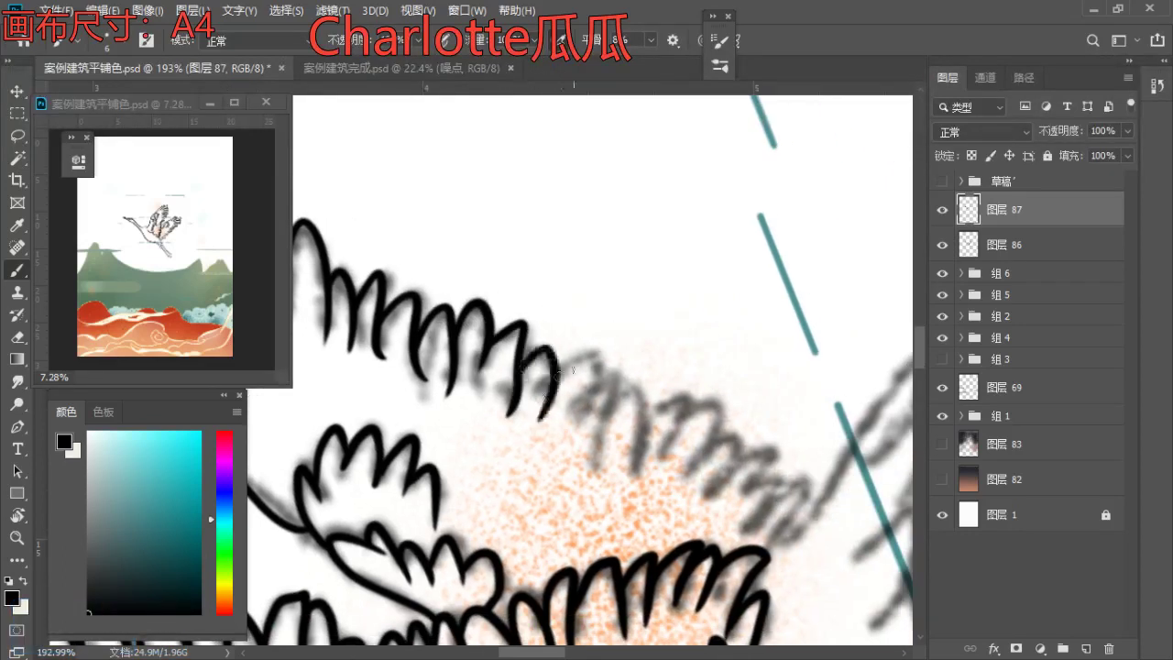
pyautogui.moveTo(603, 370); pyautogui.dragTo(595, 447)
pyautogui.moveTo(637, 385); pyautogui.dragTo(647, 470)
pyautogui.press('space')
pyautogui.moveTo(664, 415)
pyautogui.mouseDown()
pyautogui.moveTo(557, 399)
pyautogui.moveTo(554, 456)
pyautogui.moveTo(573, 398)
pyautogui.moveTo(577, 470)
pyautogui.moveTo(612, 460)
pyautogui.moveTo(641, 405)
pyautogui.moveTo(600, 348)
pyautogui.mouseUp()
pyautogui.hotkey('ctrl', 'z')
pyautogui.hotkey('ctrl', 'z')
# - Ink the line from the right wing's base to the tail and outline the first pointed tail feather
pyautogui.press('space')
pyautogui.moveTo(583, 427); pyautogui.dragTo(641, 375)
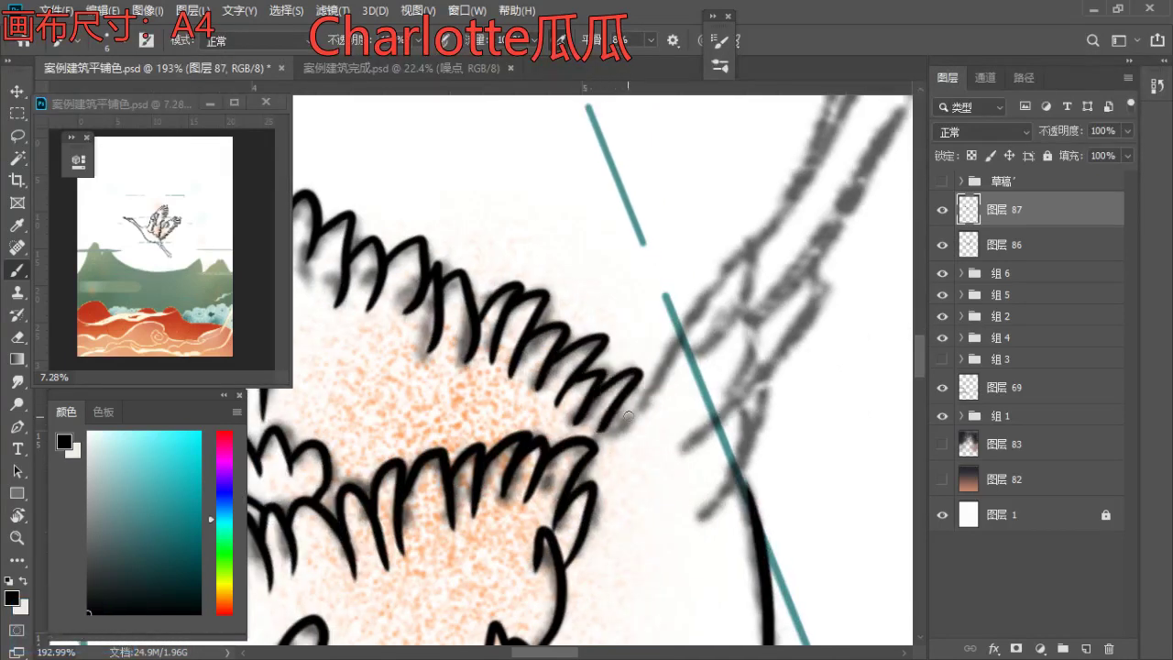
pyautogui.press('space')
pyautogui.moveTo(619, 428)
pyautogui.mouseDown()
pyautogui.moveTo(601, 381)
pyautogui.moveTo(544, 413)
pyautogui.moveTo(630, 314)
pyautogui.mouseUp()
pyautogui.moveTo(616, 377)
pyautogui.mouseDown()
pyautogui.moveTo(570, 429)
pyautogui.moveTo(607, 469)
pyautogui.mouseUp()
pyautogui.hotkey('ctrl', 'z')
pyautogui.moveTo(633, 354); pyautogui.dragTo(604, 475)
# - Ink the remaining pointed tail feathers, joining them to the inked body line
pyautogui.press('space')
pyautogui.moveTo(650, 373)
pyautogui.mouseDown()
pyautogui.moveTo(622, 258)
pyautogui.moveTo(603, 252)
pyautogui.moveTo(612, 309)
pyautogui.moveTo(602, 328)
pyautogui.mouseUp()
pyautogui.hotkey('ctrl', 'z')
pyautogui.moveTo(590, 278)
pyautogui.mouseDown()
pyautogui.moveTo(640, 228)
pyautogui.moveTo(603, 331)
pyautogui.moveTo(554, 381)
pyautogui.mouseUp()
pyautogui.hotkey('ctrl', 'z')
pyautogui.moveTo(586, 316)
pyautogui.mouseDown()
pyautogui.moveTo(484, 418)
pyautogui.moveTo(518, 472)
pyautogui.mouseUp()
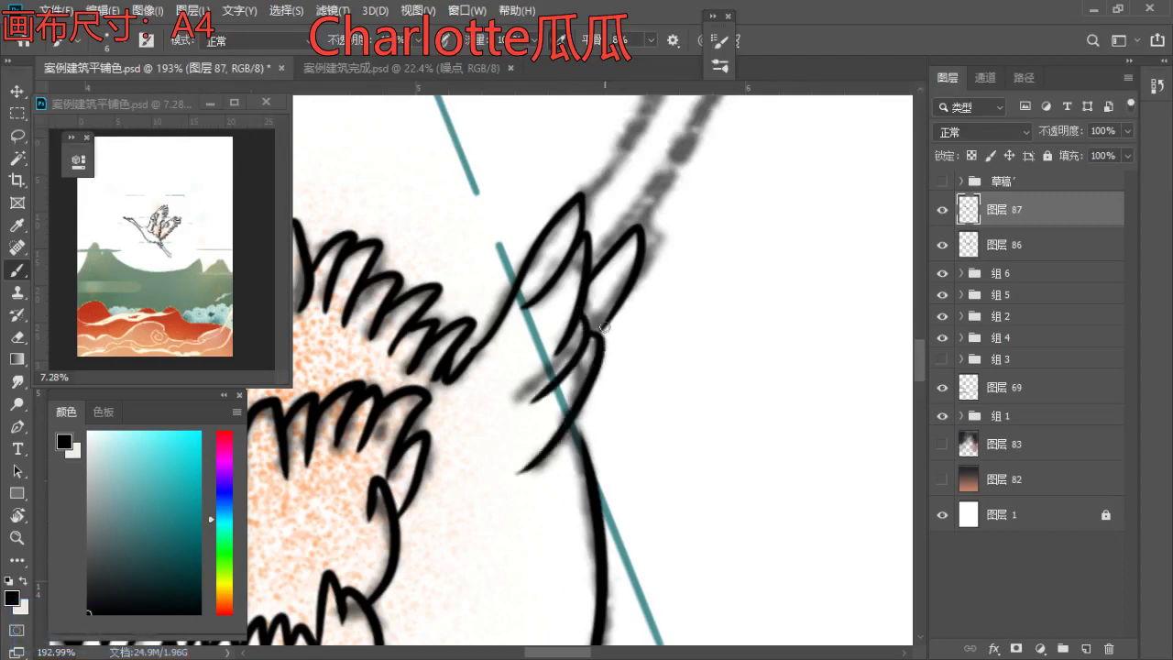
pyautogui.hotkey('ctrl', 'z')
pyautogui.press('r')
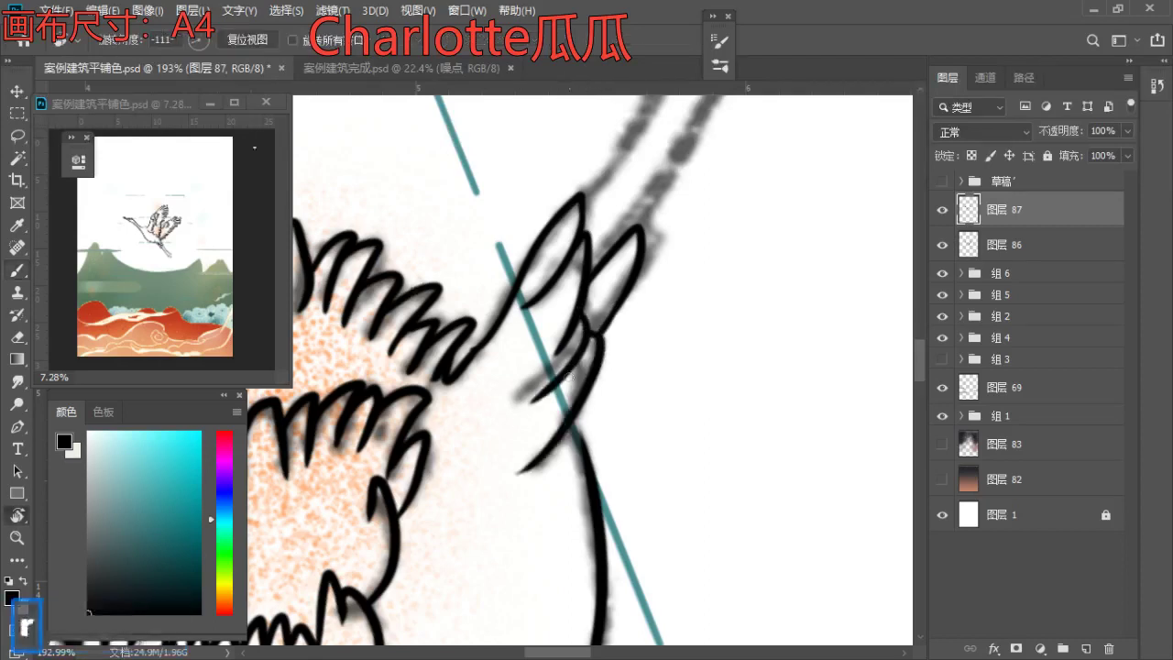
# - Reset the rotated canvas view to upright for inking the crane's legs
pyautogui.click(247, 40)
pyautogui.press('z')
pyautogui.moveTo(519, 347)
pyautogui.mouseDown()
pyautogui.moveTo(429, 372)
pyautogui.moveTo(522, 419)
pyautogui.mouseUp()
pyautogui.press('space')
pyautogui.press('b')
pyautogui.moveTo(428, 394); pyautogui.dragTo(486, 403)
pyautogui.hotkey('ctrl', 'z')
pyautogui.press('z')
pyautogui.press('space')
pyautogui.moveTo(570, 458); pyautogui.dragTo(287, 341)
# - Reduce the brush size and ink the first long edge of the crane's lower leg from the tail feathers to the ankle
pyautogui.press('z')
pyautogui.moveTo(411, 337); pyautogui.dragTo(440, 341)
pyautogui.press('space')
pyautogui.press('b')
pyautogui.moveTo(467, 451)
pyautogui.mouseDown()
pyautogui.moveTo(389, 354)
pyautogui.moveTo(478, 456)
pyautogui.mouseUp()
pyautogui.hotkey('ctrl', 'z')
pyautogui.moveTo(367, 310); pyautogui.dragTo(498, 474)
pyautogui.hotkey('ctrl', 'z')
pyautogui.press('a')
pyautogui.press('a')
pyautogui.moveTo(368, 318); pyautogui.dragTo(510, 495)
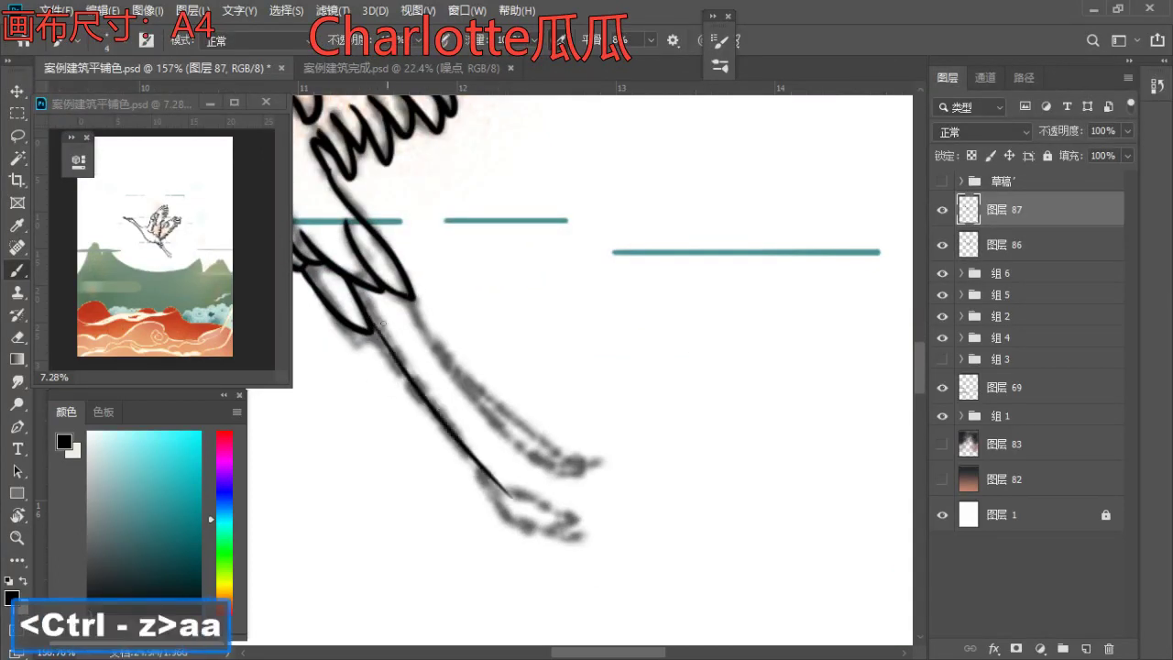
# - Finish inking both long edges of the lower leg down to the foot
pyautogui.moveTo(382, 321); pyautogui.dragTo(511, 494)
pyautogui.hotkey('ctrl', 'z')
pyautogui.hotkey('ctrl', 'z')
pyautogui.moveTo(370, 332); pyautogui.dragTo(485, 482)
pyautogui.moveTo(371, 296)
pyautogui.mouseDown()
pyautogui.moveTo(465, 438)
pyautogui.moveTo(378, 370)
pyautogui.mouseUp()
pyautogui.press('space')
pyautogui.moveTo(408, 406)
pyautogui.mouseDown()
pyautogui.moveTo(469, 433)
pyautogui.moveTo(453, 421)
pyautogui.mouseUp()
pyautogui.hotkey('ctrl', 'z')
pyautogui.press('z')
pyautogui.press('b')
pyautogui.hotkey('ctrl', 'z')
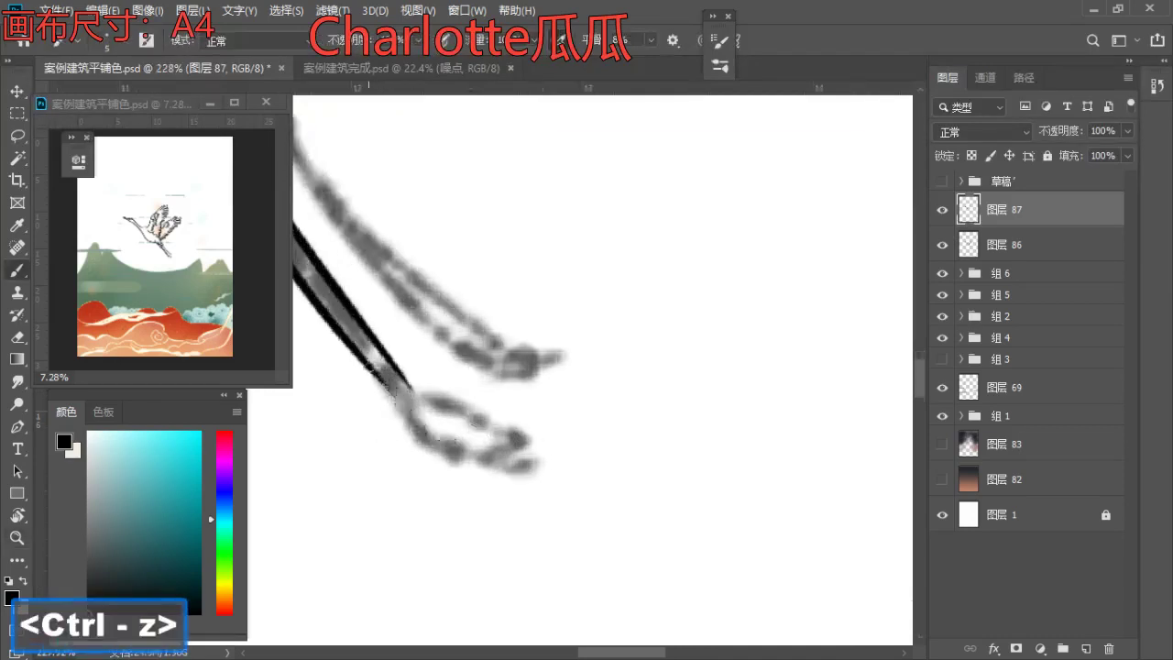
# - Ink the lower foot's heel curve, the inner line of its first toe and the top edge of its upper toe
pyautogui.moveTo(369, 368); pyautogui.dragTo(467, 457)
pyautogui.moveTo(429, 417); pyautogui.dragTo(467, 448)
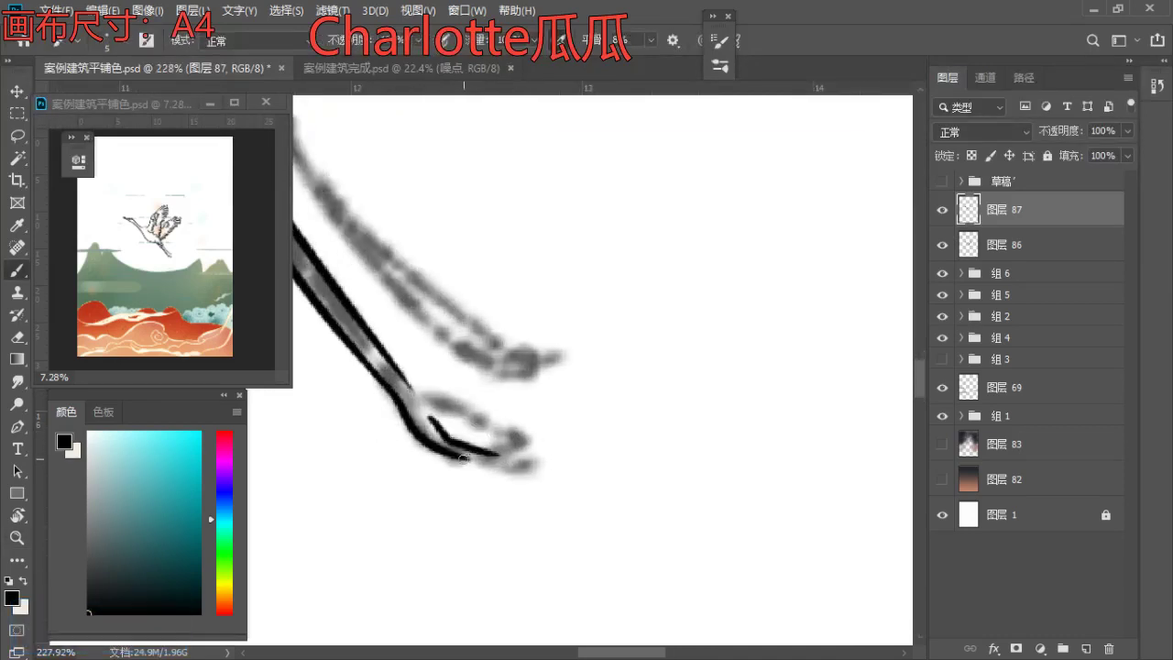
pyautogui.moveTo(412, 388)
pyautogui.mouseDown()
pyautogui.moveTo(508, 439)
pyautogui.moveTo(419, 392)
pyautogui.mouseUp()
pyautogui.hotkey('ctrl', 'z')
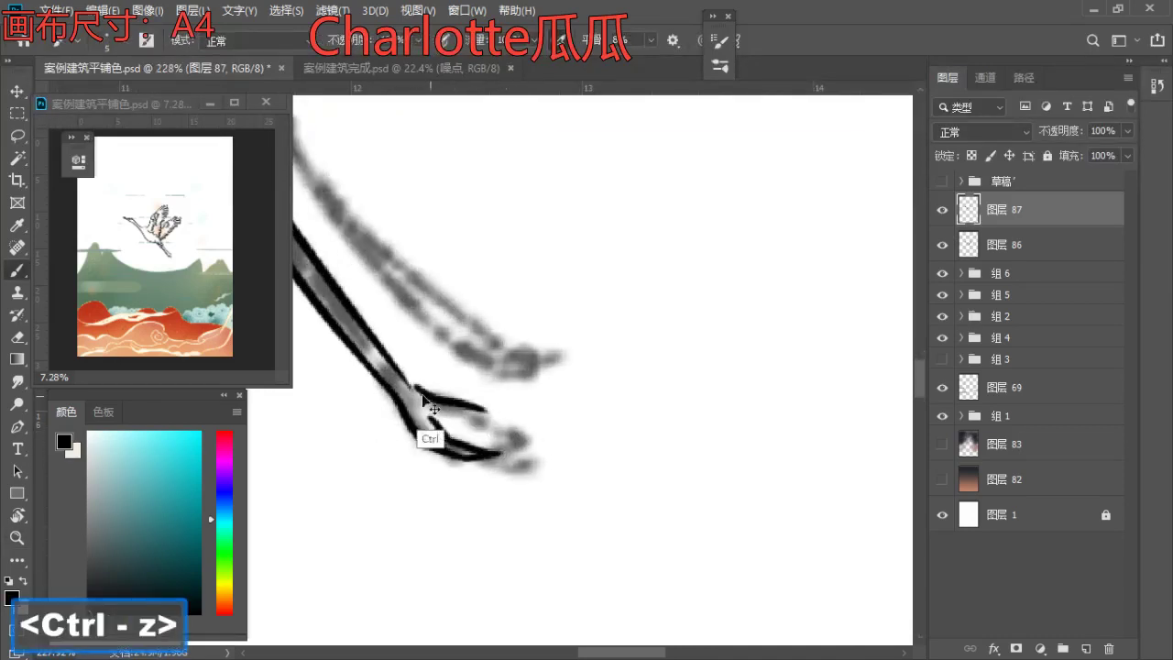
pyautogui.hotkey('ctrl', 'z')
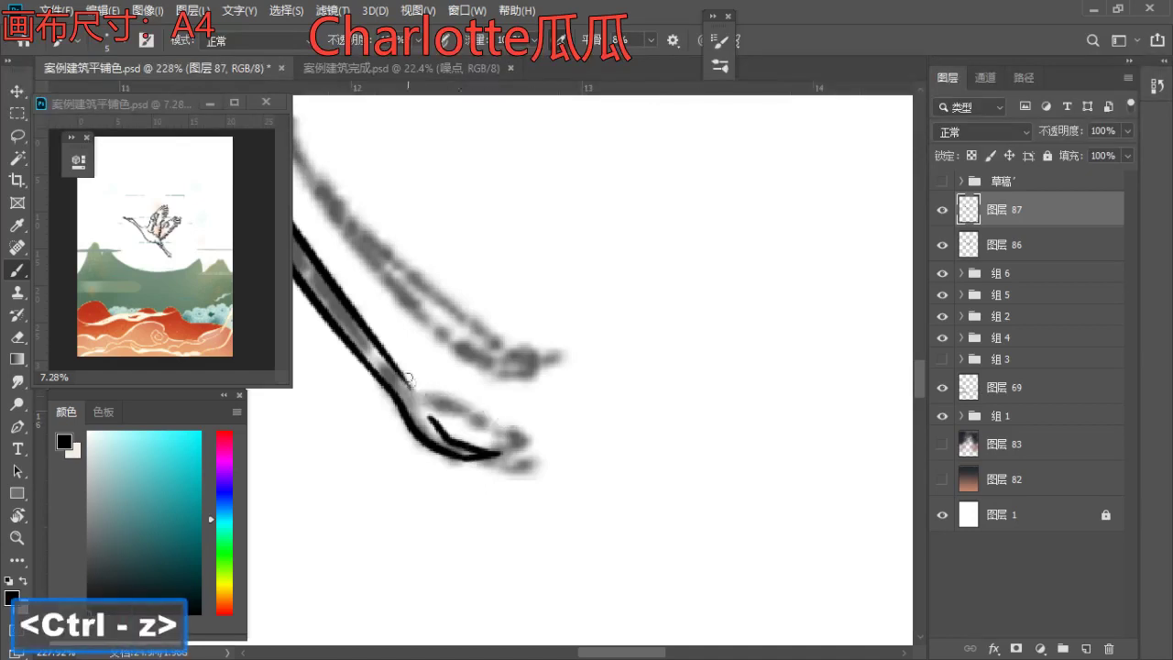
pyautogui.moveTo(424, 400); pyautogui.dragTo(540, 436)
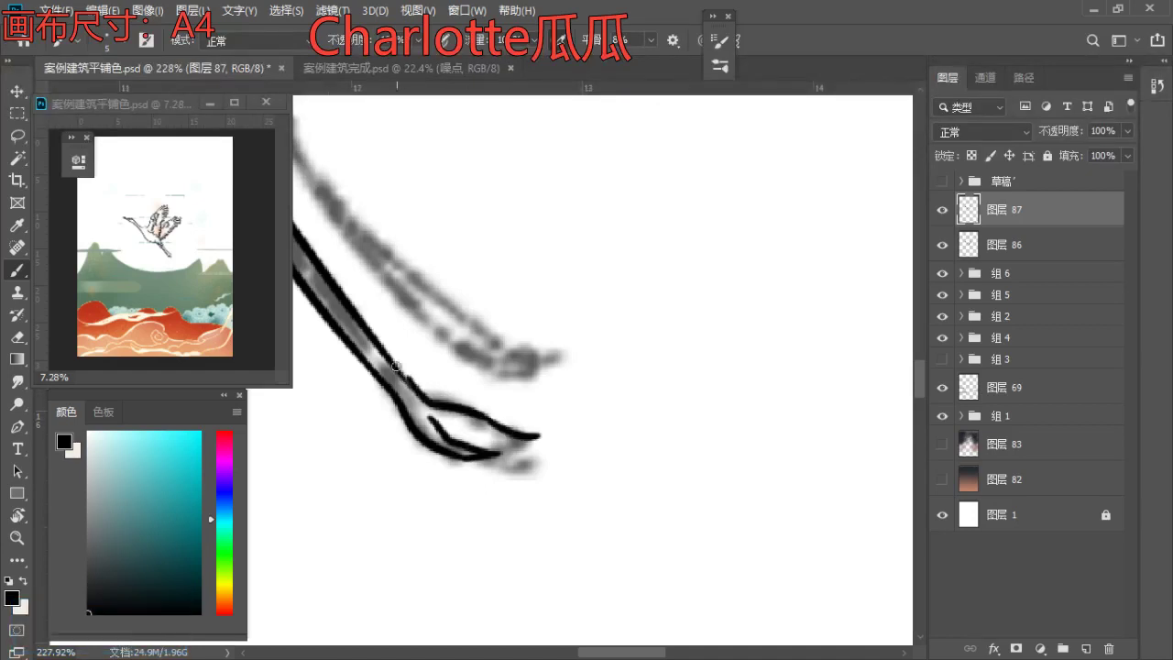
# - Ink the inner edge of the lower foot's upper toe and add its remaining toes
pyautogui.moveTo(452, 421)
pyautogui.mouseDown()
pyautogui.moveTo(513, 437)
pyautogui.moveTo(452, 424)
pyautogui.mouseUp()
pyautogui.hotkey('ctrl', 'z')
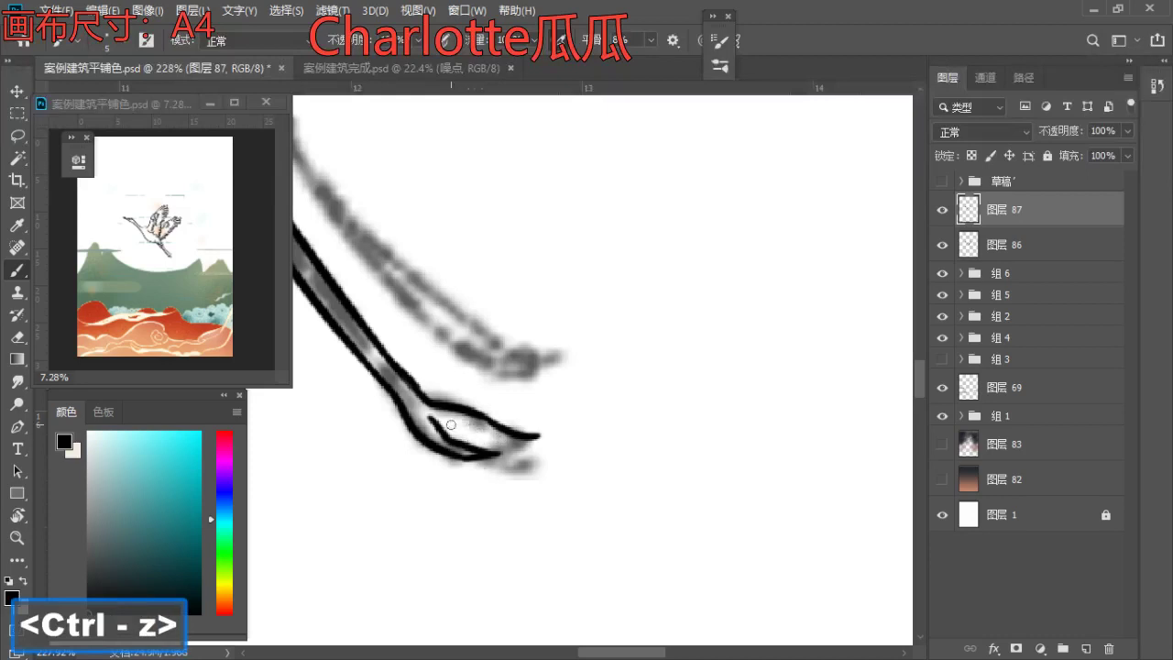
pyautogui.moveTo(540, 436); pyautogui.dragTo(482, 436)
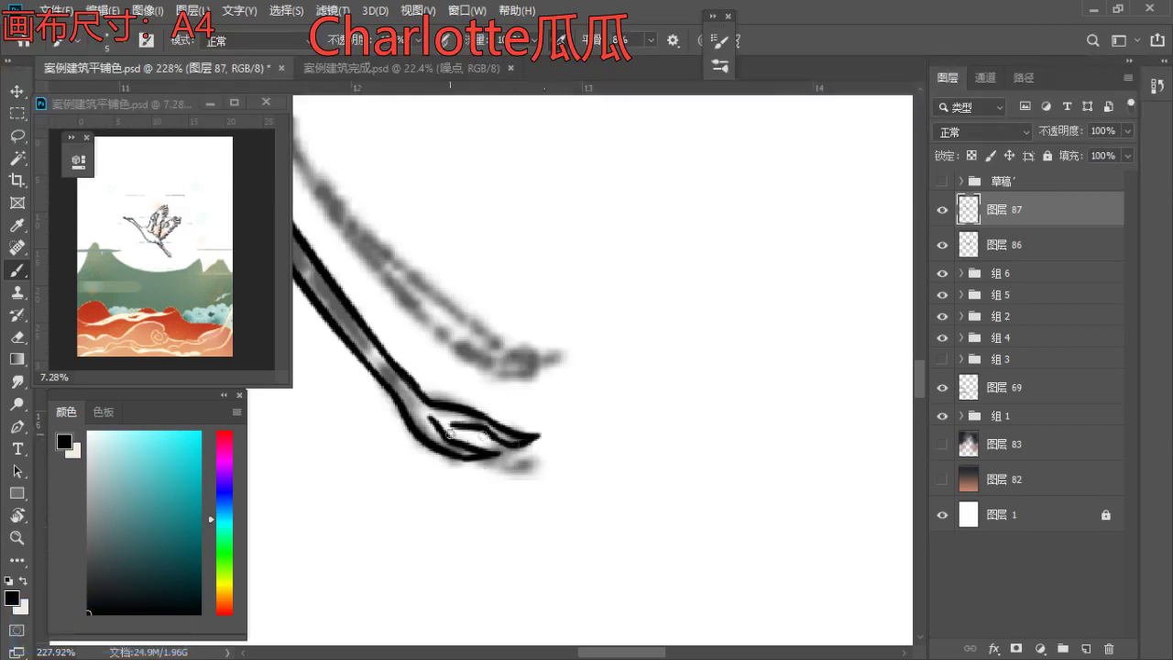
pyautogui.hotkey('ctrl', 'z')
pyautogui.hotkey('ctrl', 'z')
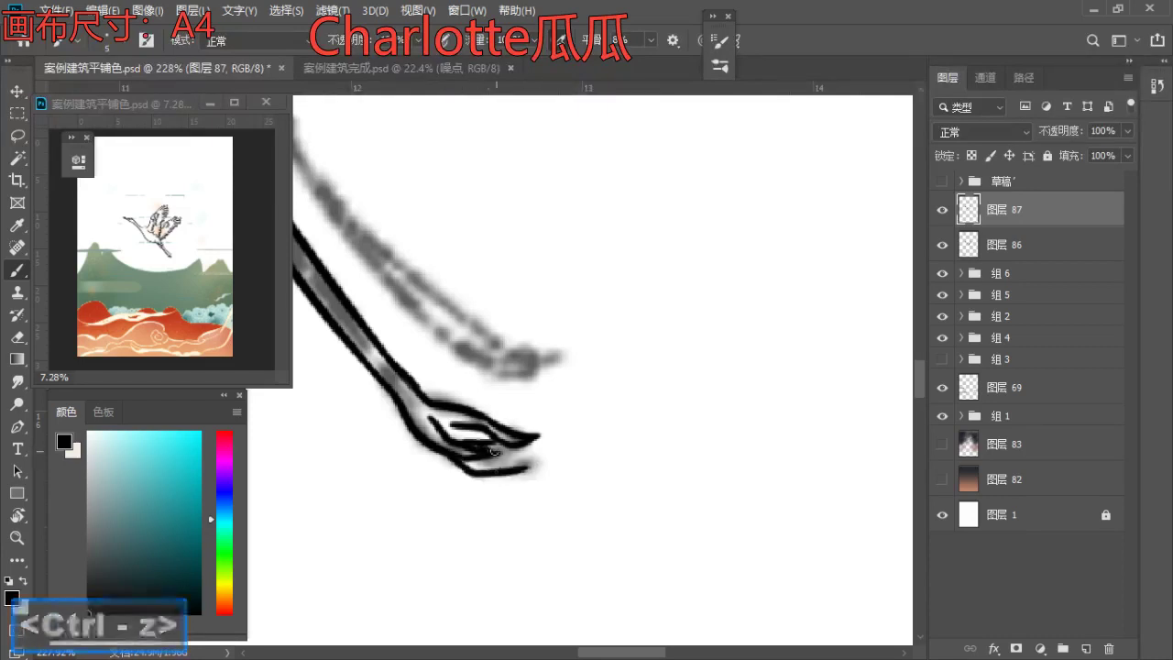
# - Ink the lower edge of the upper leg from the tail feathers along the sketch to its foot
pyautogui.press('z')
pyautogui.moveTo(531, 403); pyautogui.dragTo(482, 404)
pyautogui.press('space')
pyautogui.moveTo(482, 404); pyautogui.dragTo(496, 508)
pyautogui.press('z')
pyautogui.moveTo(429, 394); pyautogui.dragTo(467, 395)
pyautogui.press('b')
pyautogui.moveTo(321, 273); pyautogui.dragTo(493, 502)
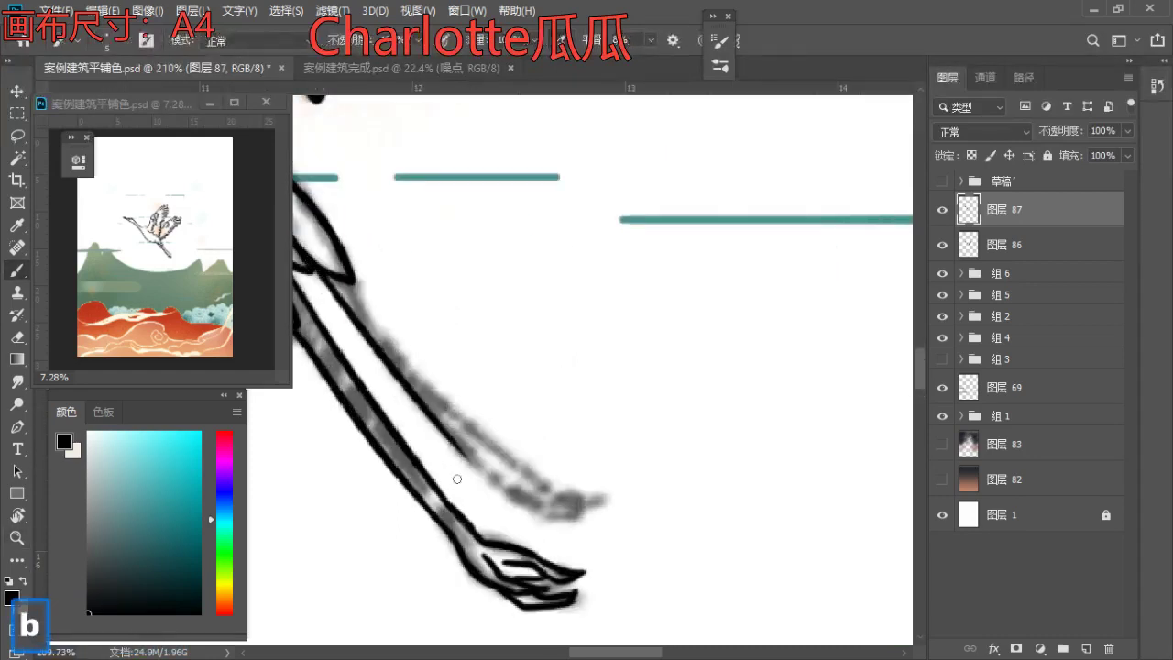
pyautogui.hotkey('ctrl', 'z')
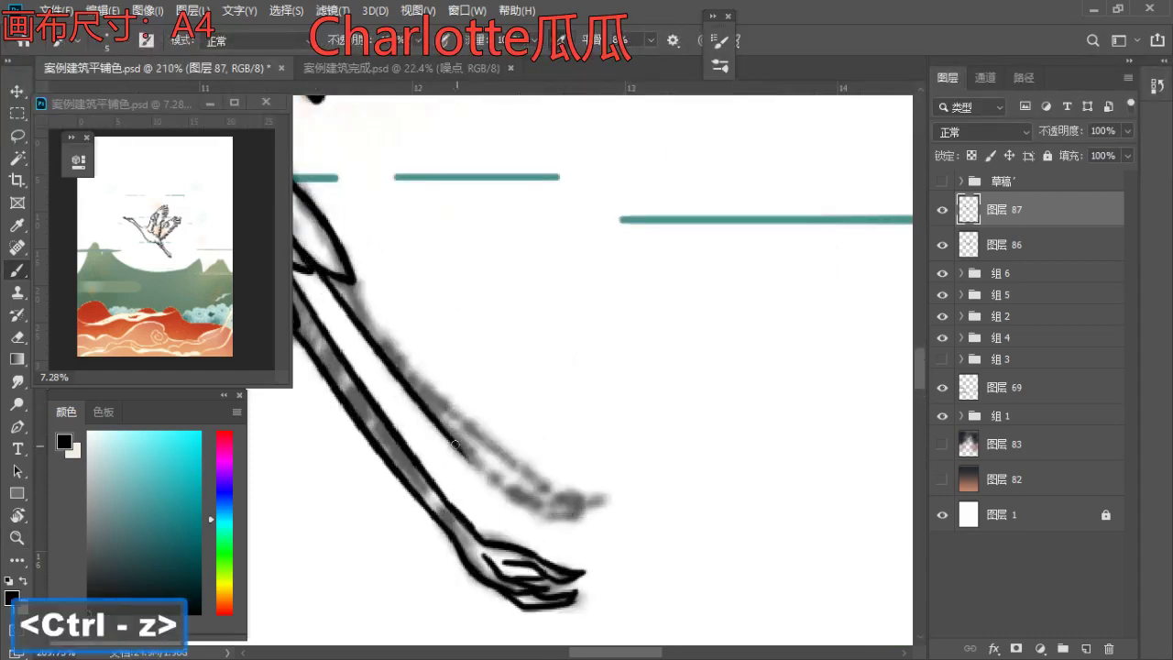
pyautogui.moveTo(519, 500); pyautogui.dragTo(550, 510)
pyautogui.moveTo(358, 282); pyautogui.dragTo(444, 399)
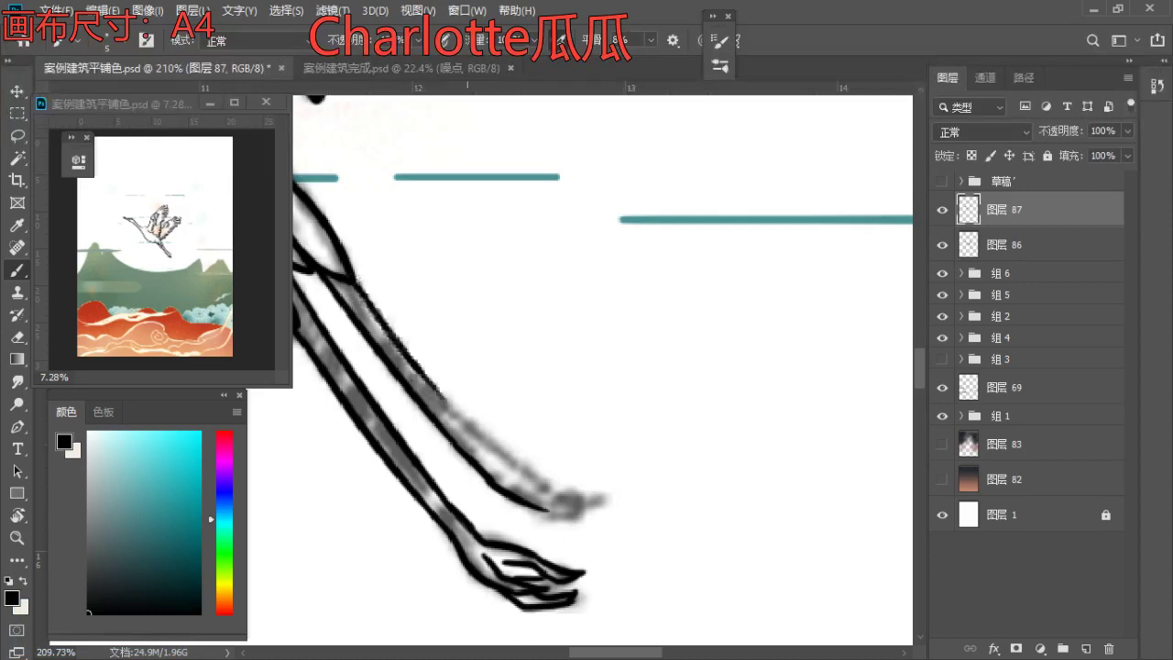
pyautogui.hotkey('ctrl', 'z')
pyautogui.moveTo(356, 282)
pyautogui.mouseDown()
pyautogui.moveTo(518, 477)
pyautogui.moveTo(502, 473)
pyautogui.mouseUp()
pyautogui.hotkey('ctrl', 'z')
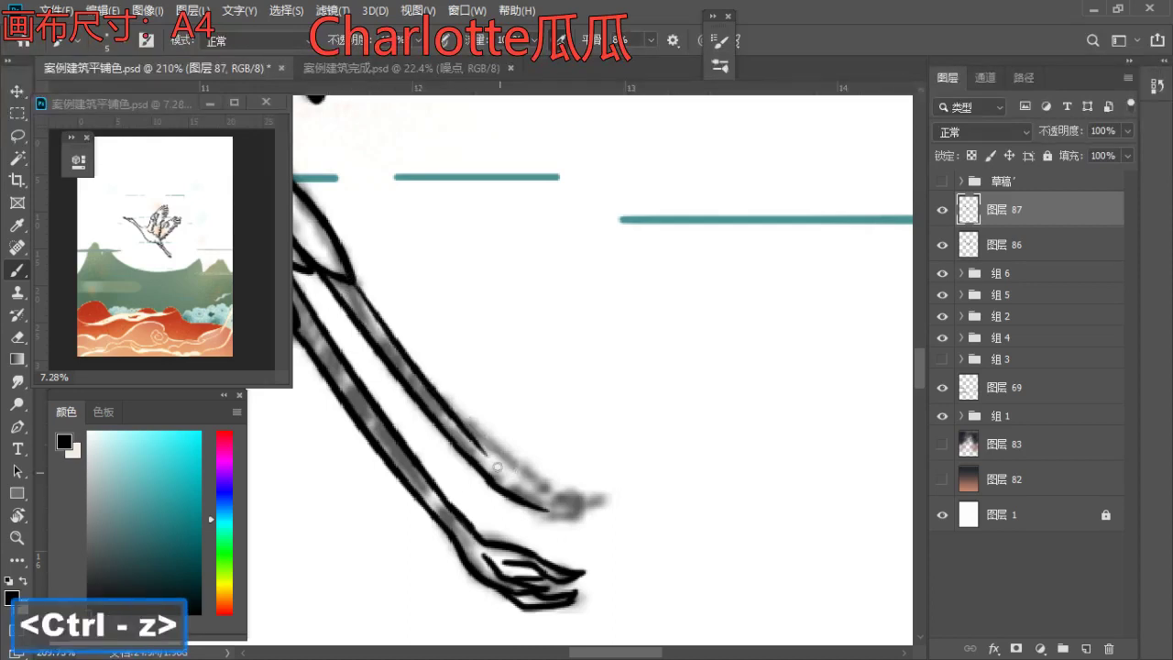
pyautogui.hotkey('ctrl', 'z')
pyautogui.moveTo(355, 280); pyautogui.dragTo(469, 435)
pyautogui.hotkey('ctrl', 'z')
pyautogui.moveTo(352, 282); pyautogui.dragTo(521, 482)
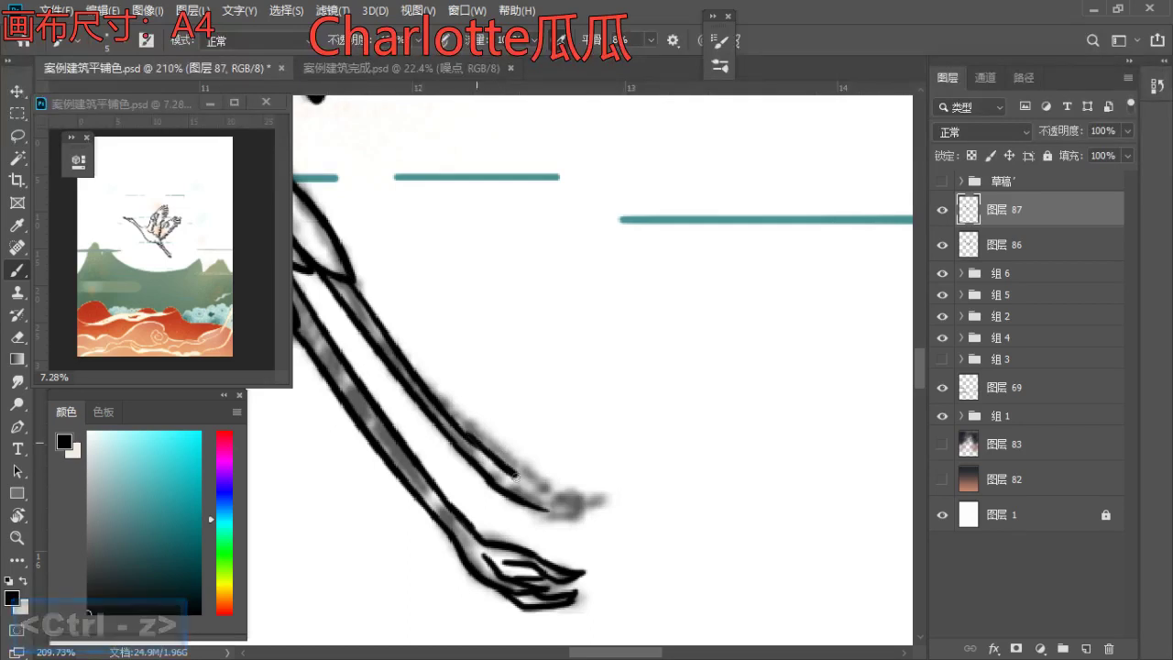
pyautogui.hotkey('ctrl', 'z')
pyautogui.hotkey('ctrl', 'z')
# - Ink the upper edge of the upper leg in one long curve and outline the toes of its foot
pyautogui.moveTo(355, 280)
pyautogui.mouseDown()
pyautogui.moveTo(461, 425)
pyautogui.moveTo(540, 499)
pyautogui.mouseUp()
pyautogui.hotkey('ctrl', 'z')
pyautogui.moveTo(419, 370)
pyautogui.mouseDown()
pyautogui.moveTo(518, 471)
pyautogui.moveTo(576, 478)
pyautogui.mouseUp()
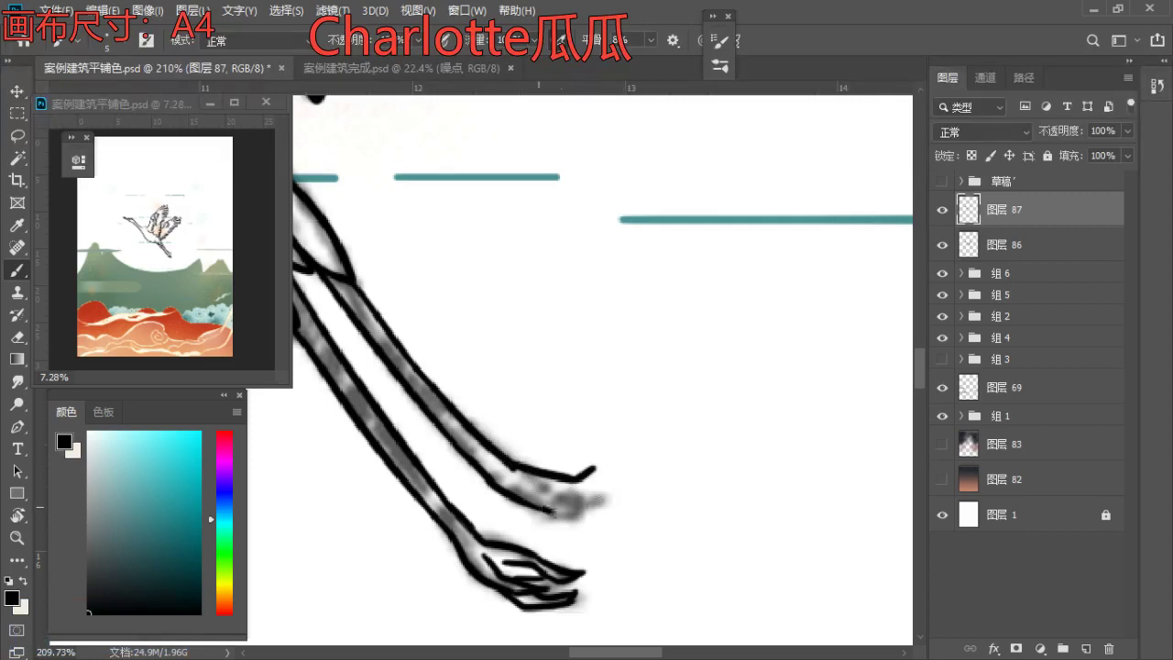
pyautogui.moveTo(504, 479); pyautogui.dragTo(547, 504)
pyautogui.hotkey('ctrl', 'z')
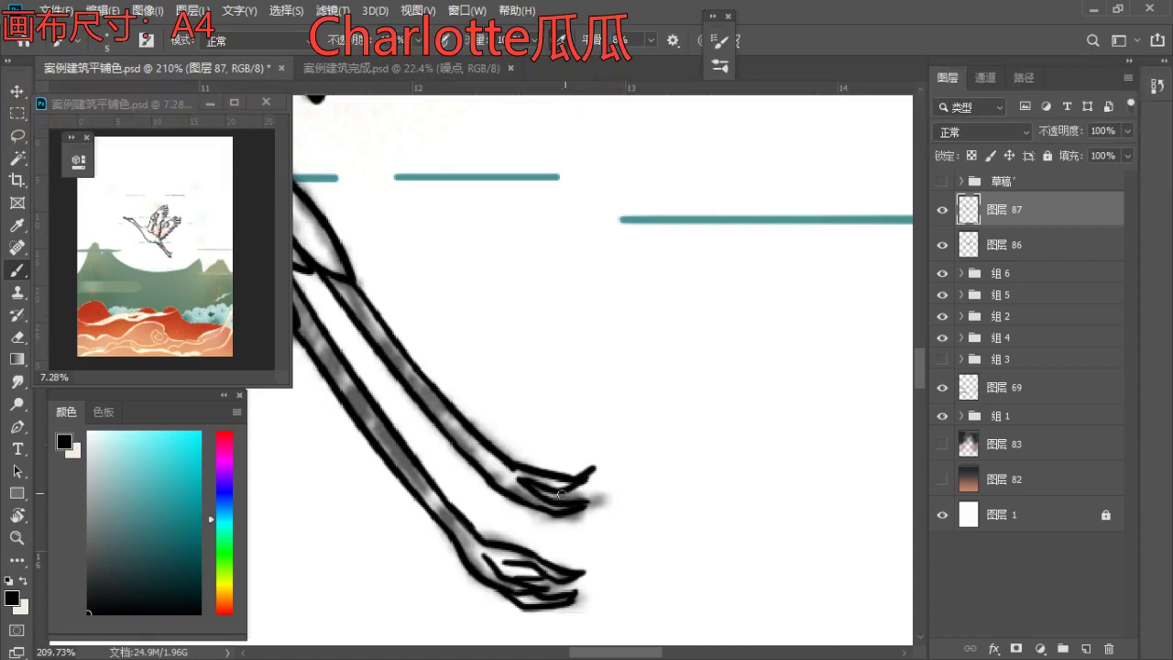
# - Delete the rough crane sketch layer 图层 86
pyautogui.press('z')
pyautogui.moveTo(568, 406); pyautogui.dragTo(376, 489)
pyautogui.press('space')
pyautogui.moveTo(495, 381); pyautogui.dragTo(555, 505)
pyautogui.moveTo(541, 403)
pyautogui.mouseDown()
pyautogui.moveTo(476, 410)
pyautogui.moveTo(474, 428)
pyautogui.moveTo(668, 288)
pyautogui.mouseUp()
pyautogui.press('space')
pyautogui.press('b')
pyautogui.click(997, 244)
pyautogui.click(1115, 649)
# - Erase the wavy upper beak line of the crane on layer 图层 87
pyautogui.press('z')
pyautogui.moveTo(517, 305); pyautogui.dragTo(414, 374)
pyautogui.press('space')
pyautogui.moveTo(414, 374); pyautogui.dragTo(374, 332)
pyautogui.moveTo(418, 339); pyautogui.dragTo(535, 346)
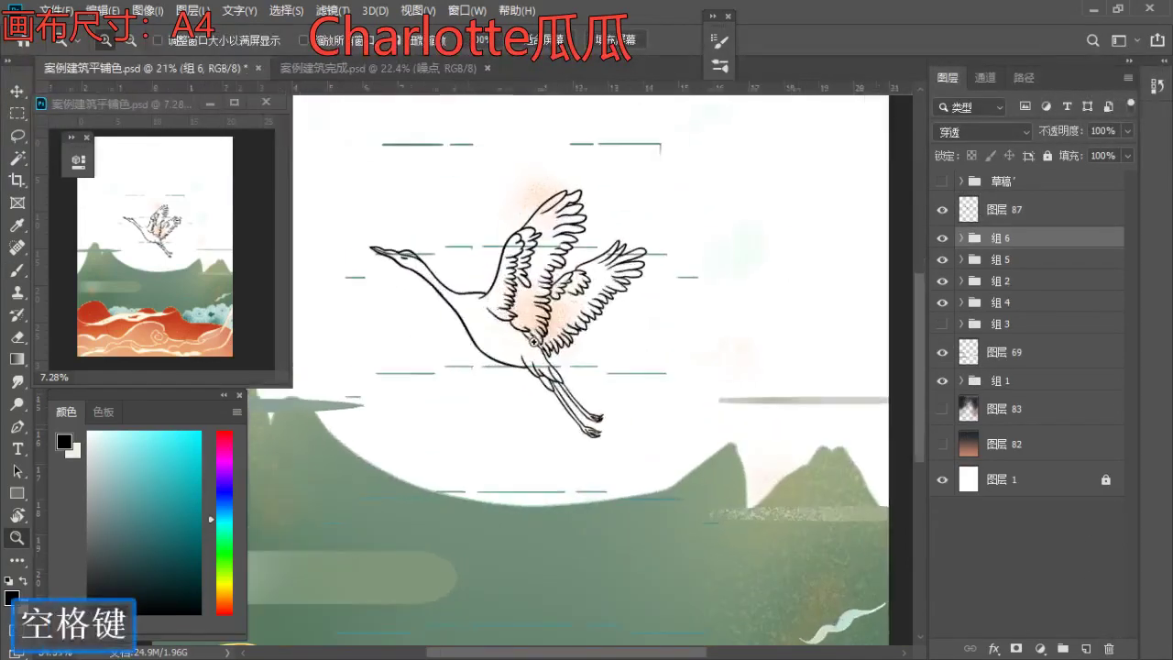
pyautogui.press('space')
pyautogui.moveTo(385, 264); pyautogui.dragTo(419, 336)
pyautogui.moveTo(417, 320); pyautogui.dragTo(476, 363)
pyautogui.press('e')
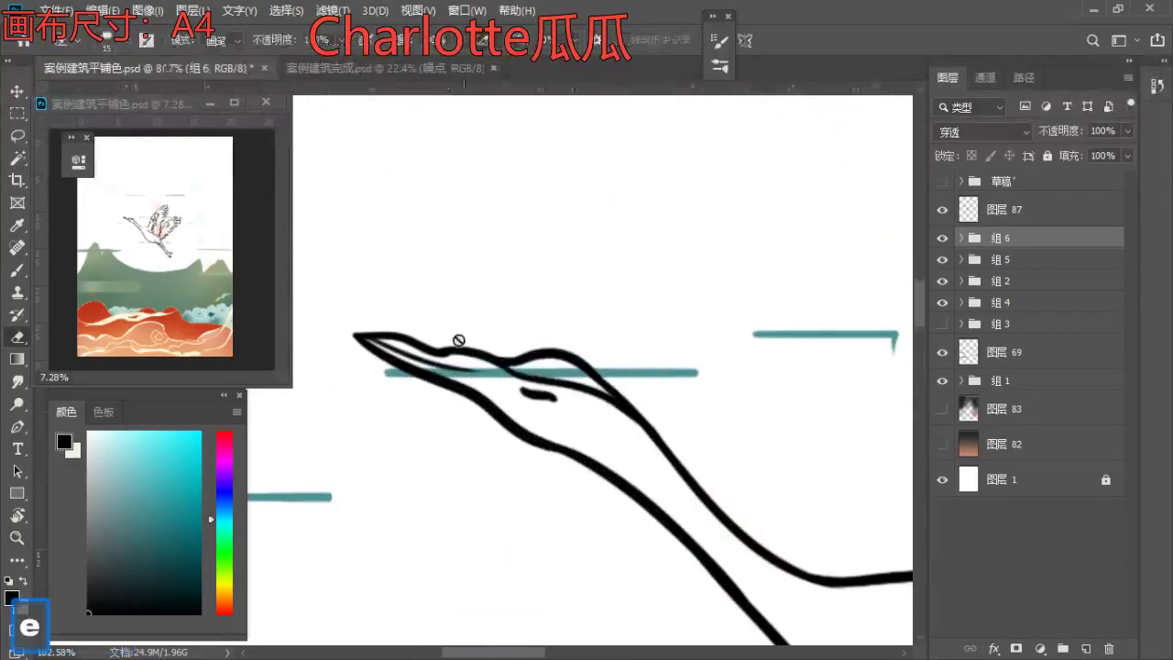
pyautogui.click(999, 210)
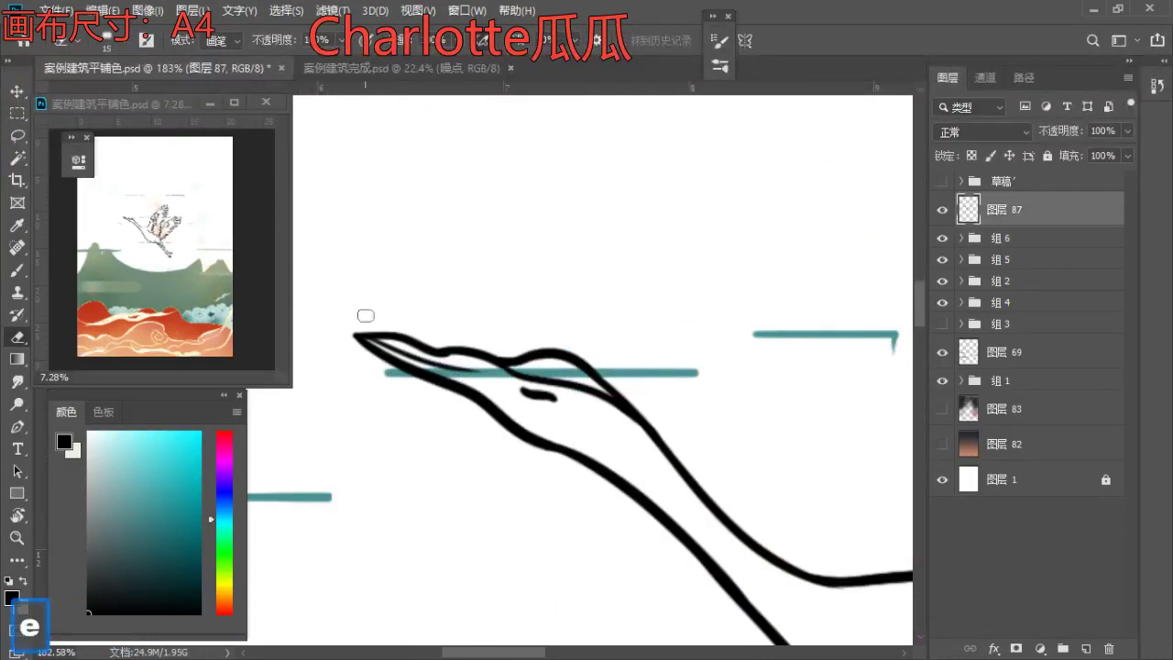
pyautogui.moveTo(400, 332); pyautogui.dragTo(448, 347)
pyautogui.press('b')
pyautogui.hotkey('ctrl', 'z')
pyautogui.press('e')
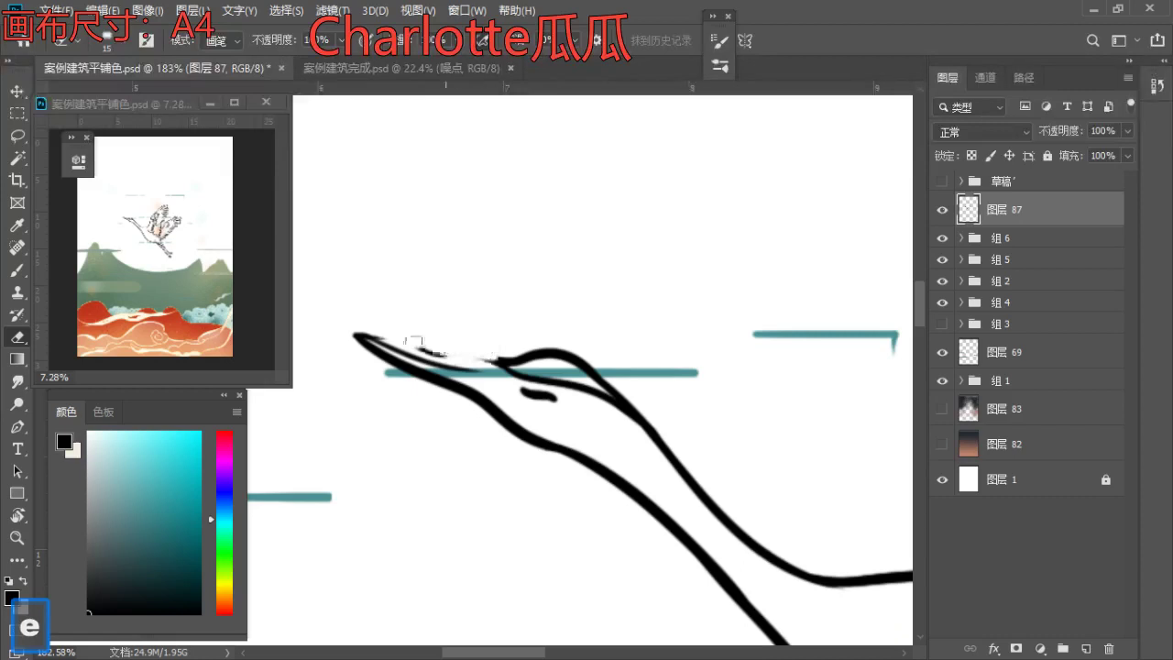
# - Ink a straighter upper beak line from the beak tip to the forehead
pyautogui.press('b')
pyautogui.hotkey('ctrl', 'z')
pyautogui.moveTo(371, 337); pyautogui.dragTo(513, 369)
pyautogui.press('a')
pyautogui.hotkey('ctrl', 'z')
pyautogui.hotkey('ctrl', 'z')
pyautogui.moveTo(374, 336); pyautogui.dragTo(495, 356)
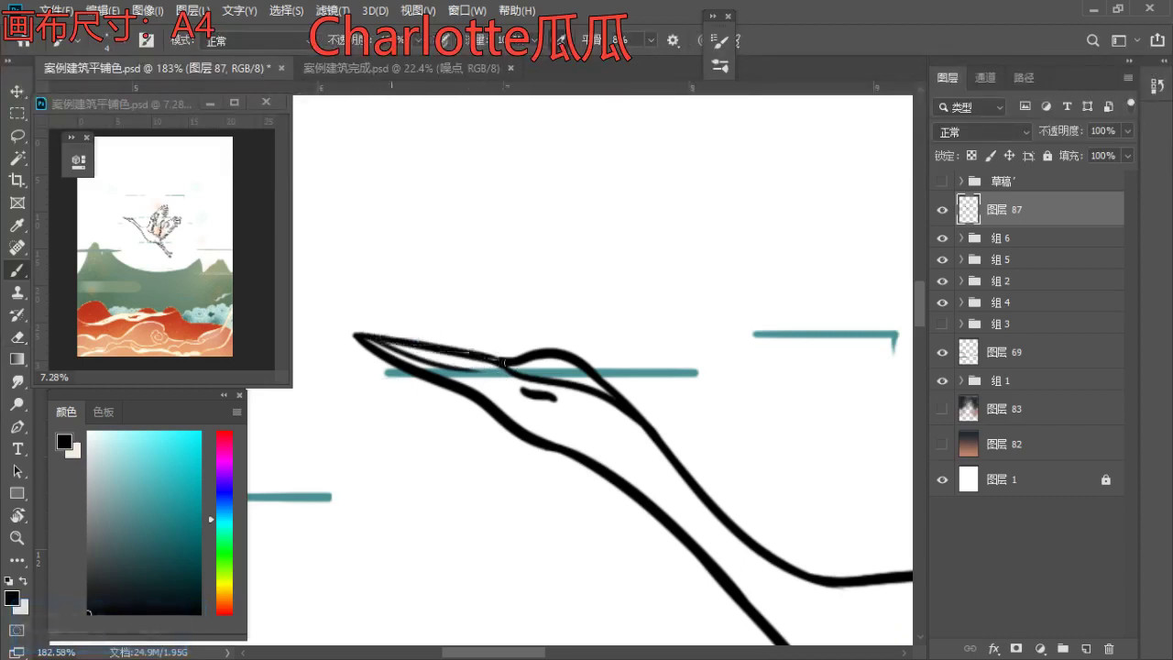
# - Create a new layer above group 组 6, beneath the crane line art layer
pyautogui.press('z')
pyautogui.moveTo(492, 294); pyautogui.dragTo(312, 341)
pyautogui.press('space')
pyautogui.moveTo(509, 374); pyautogui.dragTo(460, 338)
pyautogui.moveTo(519, 305); pyautogui.dragTo(459, 350)
pyautogui.press('space')
pyautogui.moveTo(500, 346); pyautogui.dragTo(698, 407)
pyautogui.press('b')
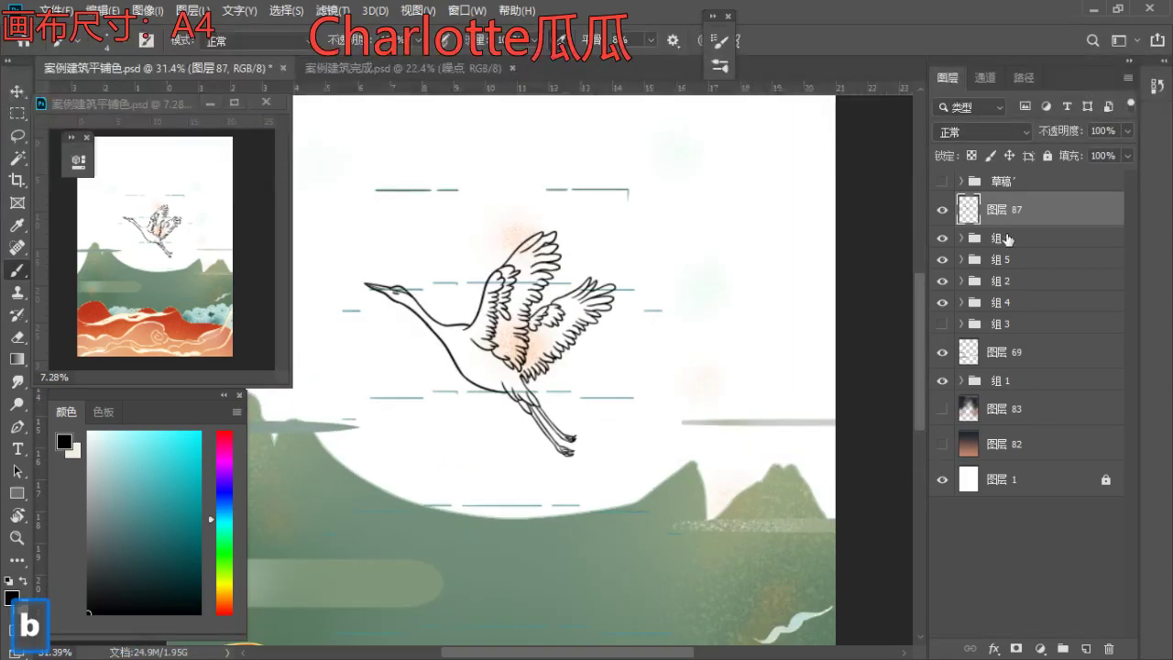
pyautogui.click(1006, 238)
pyautogui.click(1086, 648)
# - Enlarge the brush and sample the cream colour from the wave pattern near the illustration's bottom
pyautogui.press('z')
pyautogui.moveTo(446, 340)
pyautogui.mouseDown()
pyautogui.moveTo(529, 392)
pyautogui.moveTo(576, 399)
pyautogui.mouseUp()
pyautogui.moveTo(576, 400); pyautogui.dragTo(570, 442)
pyautogui.press('b')
pyautogui.press('z')
pyautogui.moveTo(555, 331)
pyautogui.mouseDown()
pyautogui.moveTo(523, 326)
pyautogui.moveTo(519, 373)
pyautogui.mouseUp()
pyautogui.press('b')
pyautogui.press('s')
pyautogui.press('s')
pyautogui.press('s')
pyautogui.press('s')
pyautogui.press('s')
pyautogui.press('s')
pyautogui.press('s')
pyautogui.press('b')
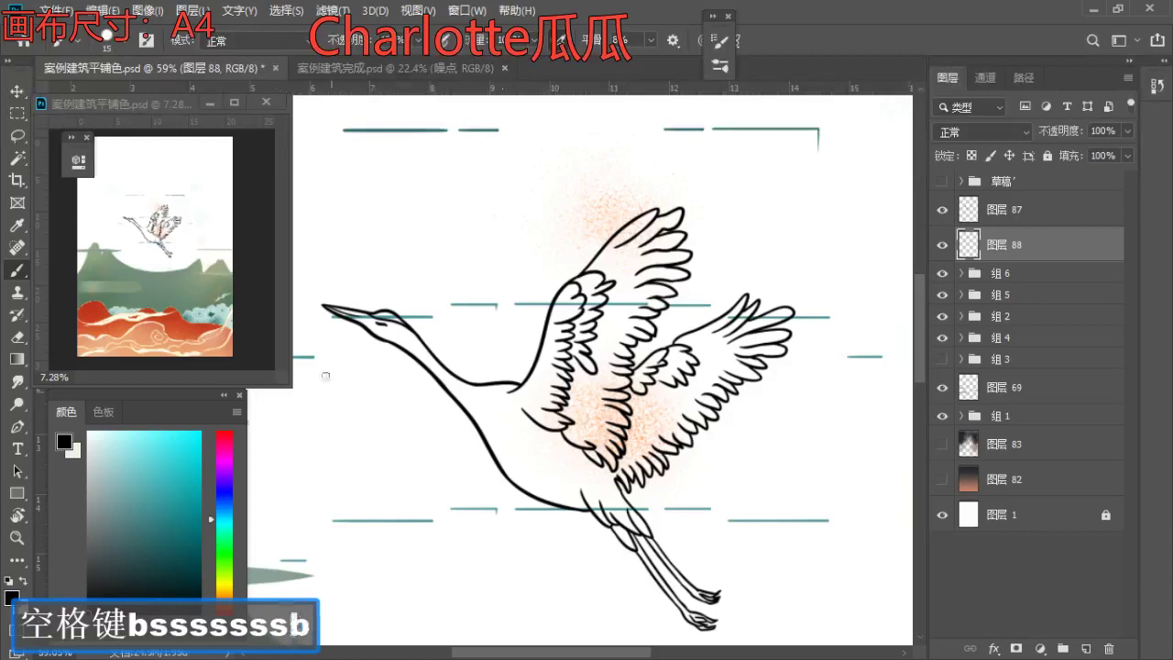
pyautogui.press('s')
pyautogui.press('z')
pyautogui.moveTo(480, 268); pyautogui.dragTo(403, 318)
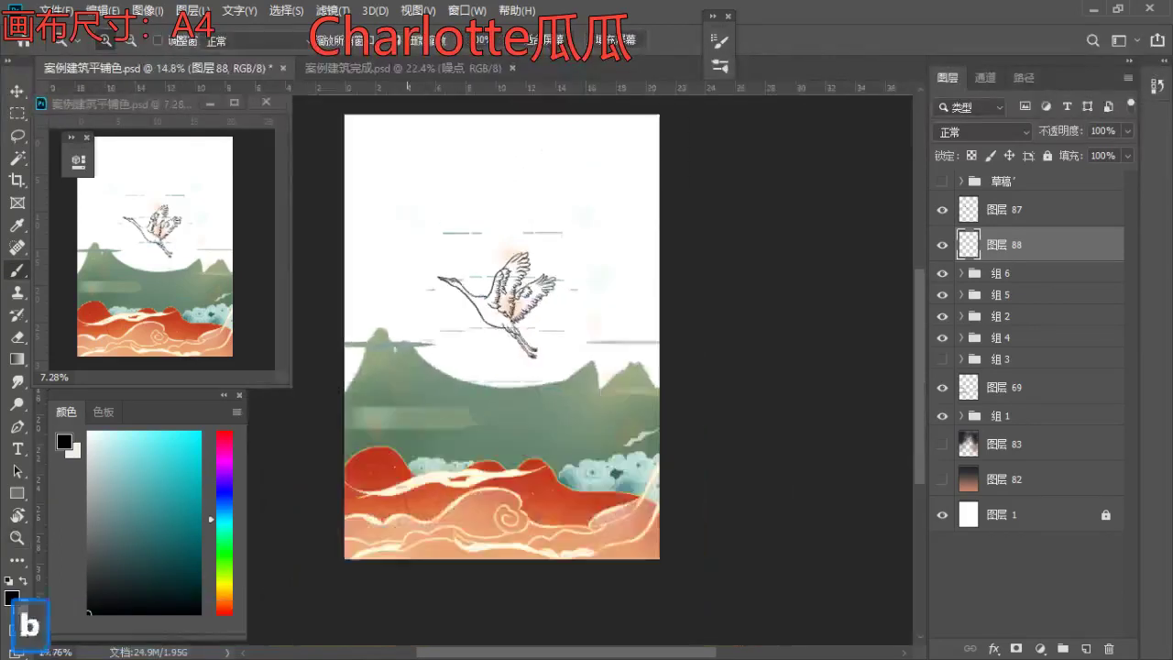
pyautogui.keyDown('alt'); pyautogui.click(425, 526); pyautogui.keyUp('alt')
# - Adjust the brush size for the crane's head and start filling the beak with the cream colour on layer 图层 88
pyautogui.press('z')
pyautogui.moveTo(497, 286); pyautogui.dragTo(587, 286)
pyautogui.press('b')
pyautogui.press('s')
pyautogui.press('s')
pyautogui.press('s')
pyautogui.press('s')
pyautogui.press('space')
pyautogui.press('z')
pyautogui.moveTo(369, 289)
pyautogui.mouseDown()
pyautogui.moveTo(455, 363)
pyautogui.moveTo(438, 338)
pyautogui.mouseUp()
pyautogui.press('b')
pyautogui.press('a')
pyautogui.press('a')
pyautogui.press('a')
pyautogui.press('a')
pyautogui.press('a')
pyautogui.press('a')
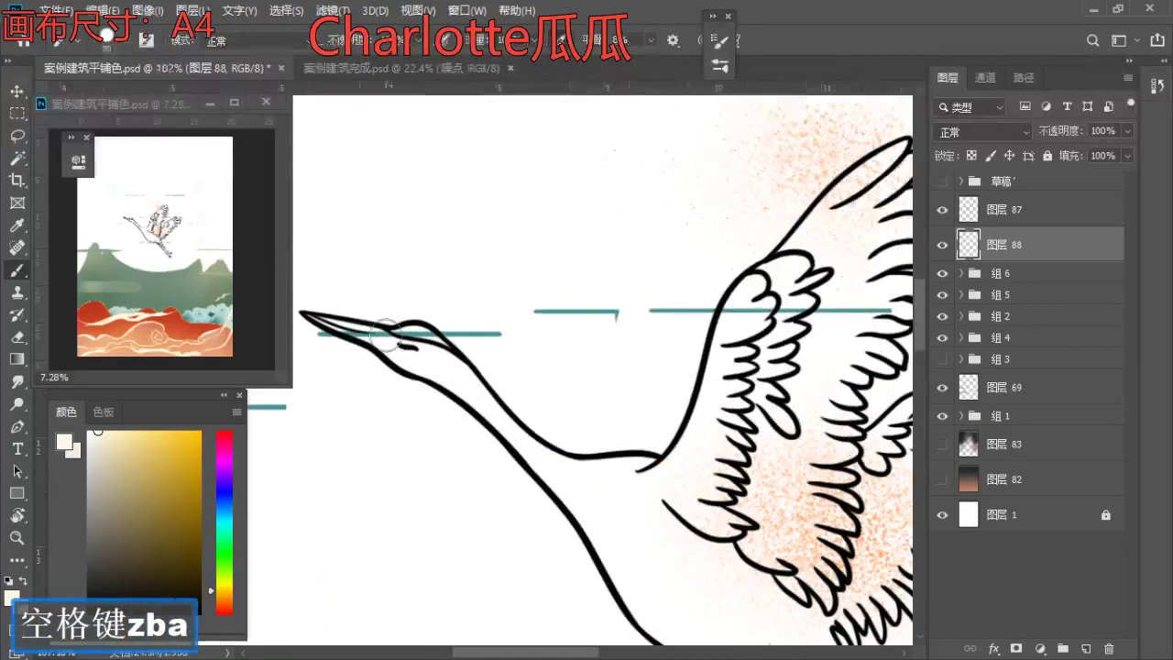
pyautogui.press('z')
pyautogui.scroll(2, 312, 291)
pyautogui.press('b')
pyautogui.press('a')
pyautogui.press('a')
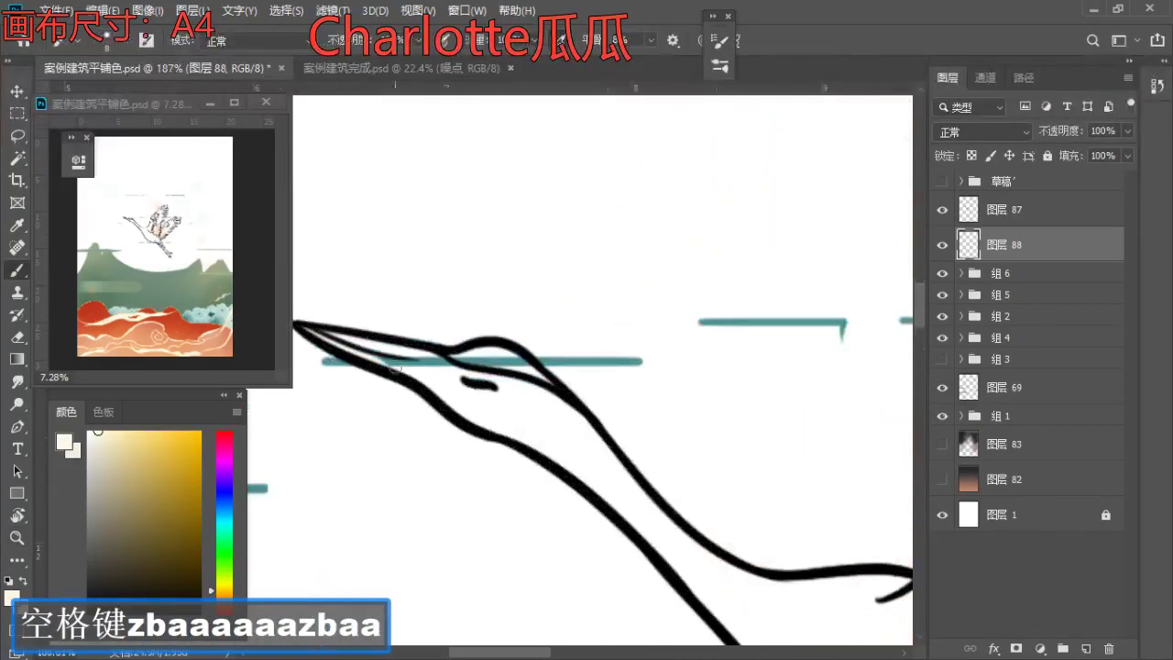
pyautogui.press('s')
pyautogui.press('s')
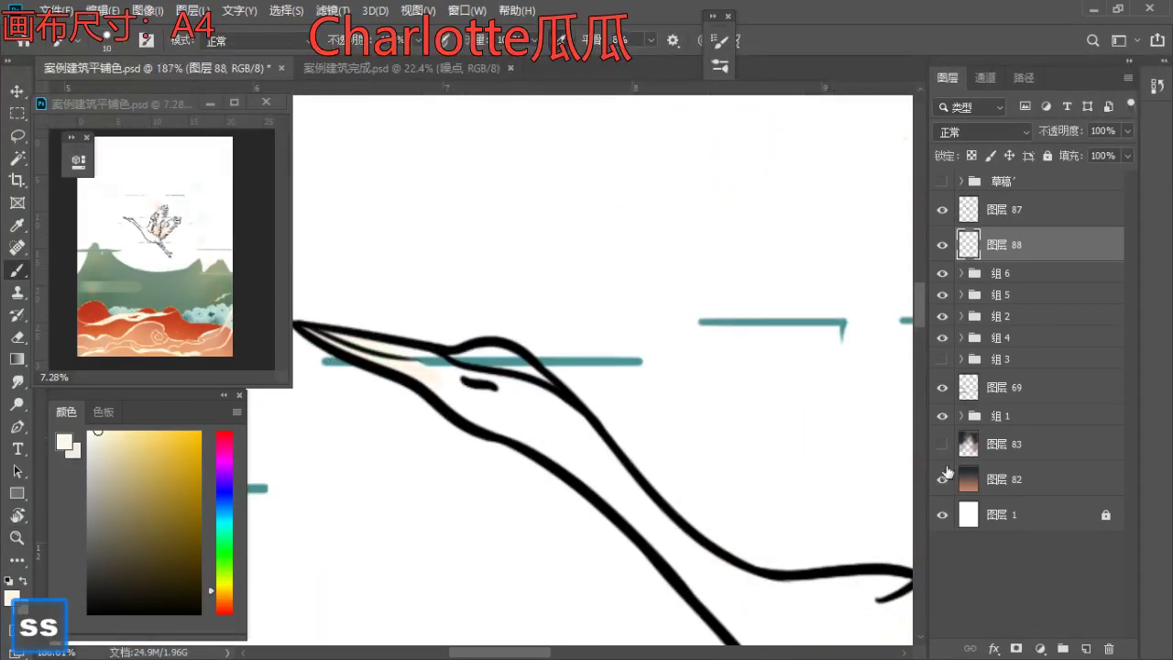
# - Show the dark background layers 图层 82 and 图层 83 behind the crane and adjust the brush size
pyautogui.moveTo(948, 477); pyautogui.dragTo(944, 444)
pyautogui.press('a')
pyautogui.press('a')
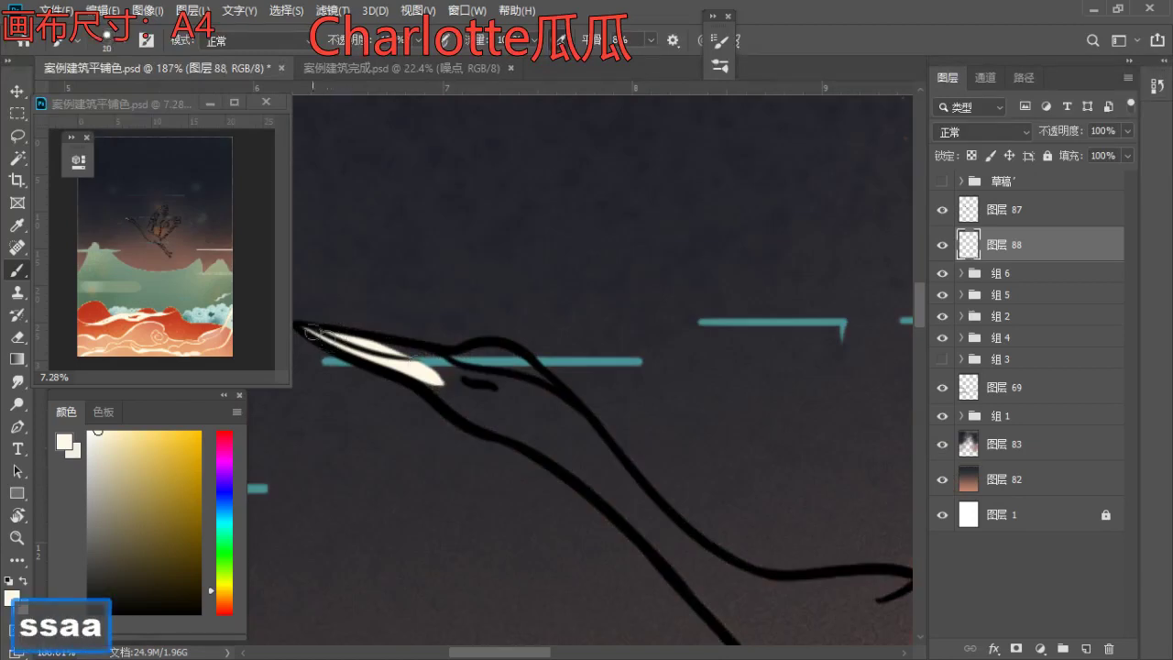
# - Fill the crane's beak and head with the cream colour inside the line art, adjusting the brush size for narrow areas
pyautogui.moveTo(392, 344)
pyautogui.mouseDown()
pyautogui.moveTo(491, 385)
pyautogui.moveTo(440, 332)
pyautogui.moveTo(411, 344)
pyautogui.mouseUp()
pyautogui.press('s')
pyautogui.press('s')
pyautogui.press('a')
pyautogui.press('s')
pyautogui.press('s')
pyautogui.moveTo(481, 371)
pyautogui.mouseDown()
pyautogui.moveTo(434, 309)
pyautogui.moveTo(447, 305)
pyautogui.moveTo(429, 309)
pyautogui.mouseUp()
pyautogui.press('s')
pyautogui.moveTo(461, 340); pyautogui.dragTo(436, 320)
pyautogui.press('a')
pyautogui.press('a')
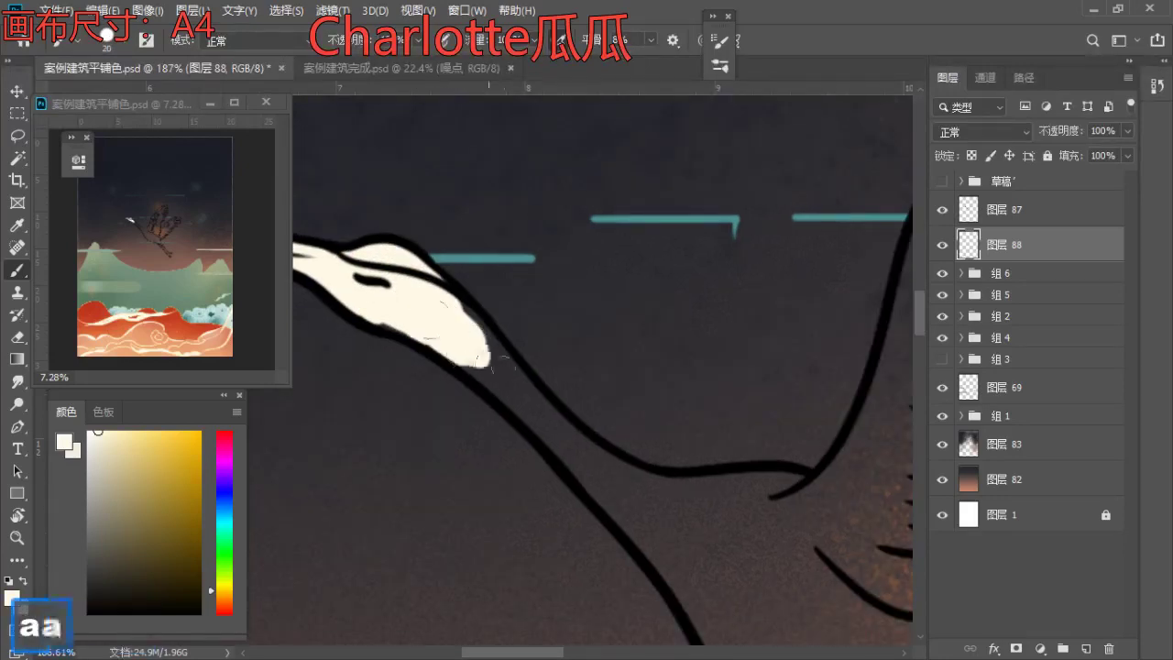
pyautogui.press('a')
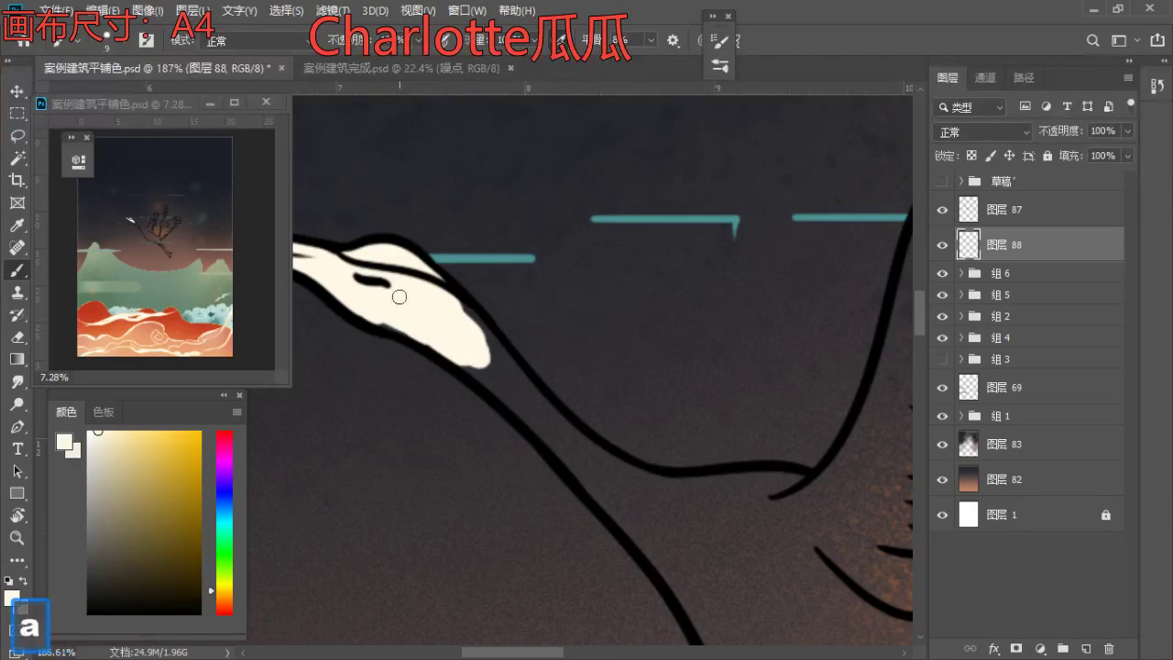
# - Extend the cream fill from the back of the head down the upper part of the neck
pyautogui.press('s')
pyautogui.press('s')
pyautogui.moveTo(471, 316); pyautogui.dragTo(518, 382)
pyautogui.press('space')
pyautogui.moveTo(519, 377)
pyautogui.mouseDown()
pyautogui.moveTo(450, 317)
pyautogui.moveTo(499, 379)
pyautogui.mouseUp()
pyautogui.press('s')
pyautogui.moveTo(402, 299); pyautogui.dragTo(544, 429)
pyautogui.press('space')
pyautogui.moveTo(455, 334); pyautogui.dragTo(387, 265)
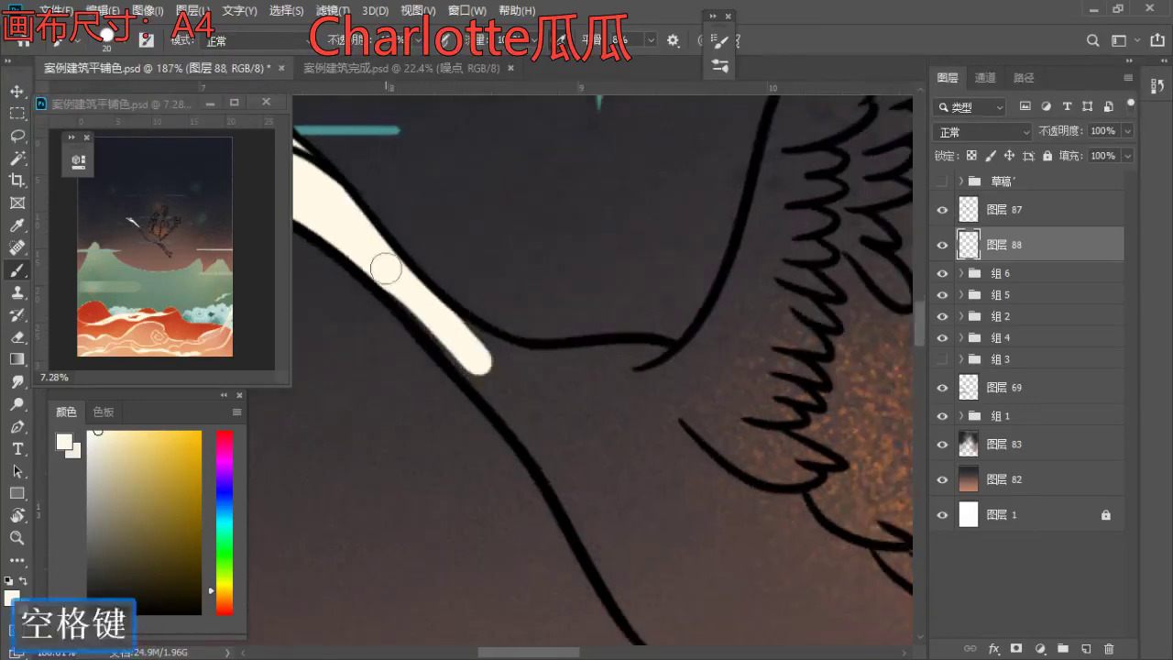
# - Continue the cream fill down the lower neck towards the chest, keeping it within the outlines
pyautogui.press('s')
pyautogui.press('a')
pyautogui.press('a')
pyautogui.moveTo(511, 388); pyautogui.dragTo(515, 391)
pyautogui.moveTo(419, 303)
pyautogui.mouseDown()
pyautogui.moveTo(581, 383)
pyautogui.moveTo(466, 319)
pyautogui.mouseUp()
pyautogui.press('space')
pyautogui.press('s')
pyautogui.press('s')
pyautogui.press('space')
pyautogui.moveTo(358, 282); pyautogui.dragTo(537, 449)
# - Fill the crane's chest and belly below the wing with the cream colour using a larger brush
pyautogui.press('a')
pyautogui.press('a')
pyautogui.press('s')
pyautogui.moveTo(456, 339)
pyautogui.mouseDown()
pyautogui.moveTo(523, 314)
pyautogui.moveTo(656, 328)
pyautogui.mouseUp()
pyautogui.press('space')
pyautogui.moveTo(580, 335)
pyautogui.mouseDown()
pyautogui.moveTo(545, 305)
pyautogui.moveTo(544, 403)
pyautogui.moveTo(495, 412)
pyautogui.moveTo(560, 520)
pyautogui.mouseUp()
pyautogui.press('s')
pyautogui.press('space')
pyautogui.moveTo(501, 419); pyautogui.dragTo(399, 272)
pyautogui.press('s')
pyautogui.moveTo(428, 326)
pyautogui.mouseDown()
pyautogui.moveTo(471, 390)
pyautogui.moveTo(442, 382)
pyautogui.moveTo(516, 440)
pyautogui.moveTo(591, 467)
pyautogui.moveTo(706, 475)
pyautogui.mouseUp()
# - Erase stray paint along the body's edge and fill the feathers at the rear of the body with cream
pyautogui.press('e')
pyautogui.press('b')
pyautogui.press('space')
pyautogui.moveTo(695, 453); pyautogui.dragTo(537, 393)
pyautogui.moveTo(428, 396)
pyautogui.mouseDown()
pyautogui.moveTo(559, 447)
pyautogui.moveTo(600, 449)
pyautogui.moveTo(486, 334)
pyautogui.moveTo(503, 359)
pyautogui.mouseUp()
pyautogui.press('space')
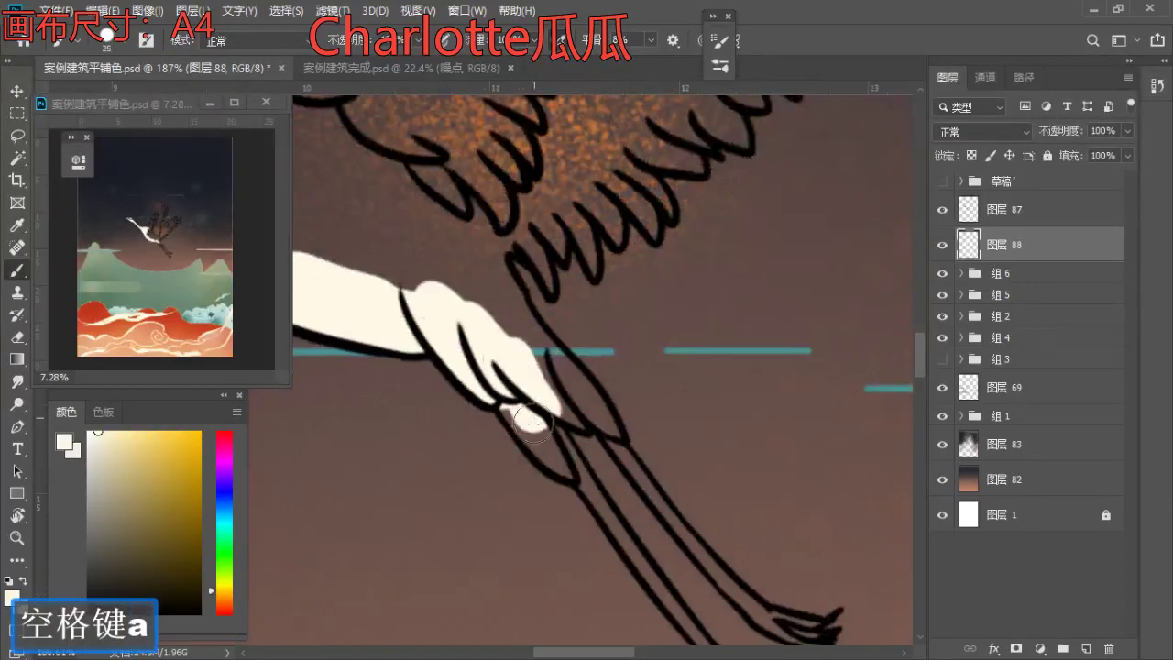
# - Reduce the brush size and fill the thigh of the lower leg with cream, cleaning up its edges
pyautogui.press('[')
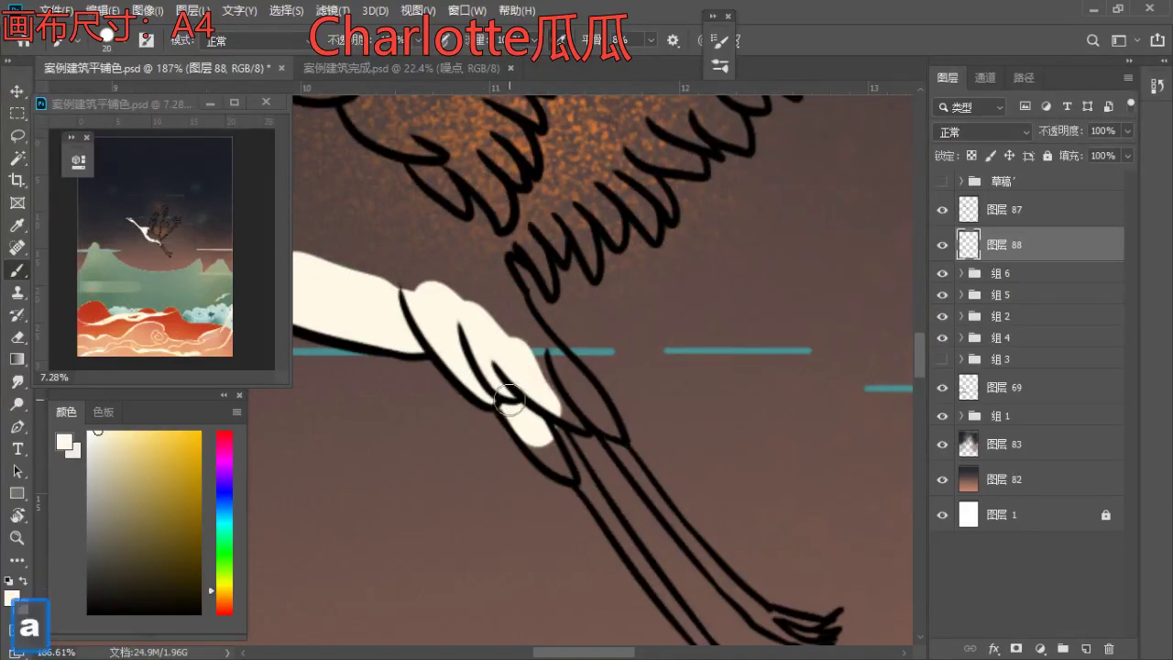
pyautogui.press('[')
pyautogui.press('[')
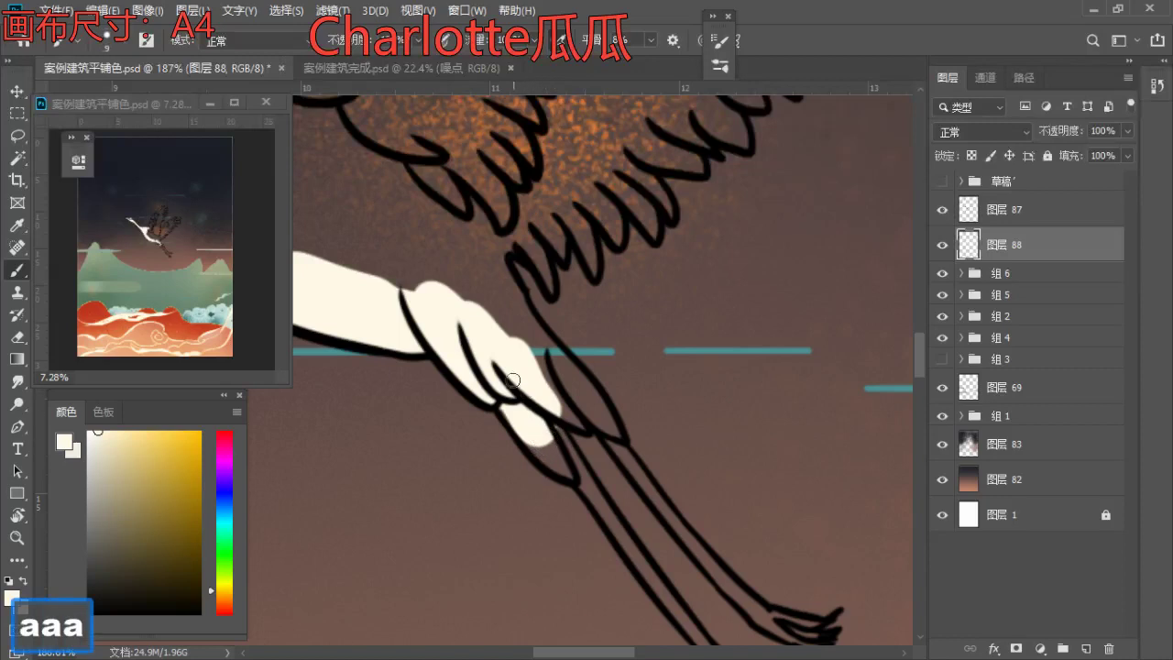
pyautogui.moveTo(547, 438); pyautogui.dragTo(477, 345)
pyautogui.press('b')
pyautogui.press('e')
pyautogui.press('b')
pyautogui.moveTo(572, 469)
pyautogui.mouseDown()
pyautogui.moveTo(608, 513)
pyautogui.moveTo(523, 441)
pyautogui.moveTo(555, 461)
pyautogui.mouseUp()
# - Fill the lower leg's thin shank and foot with cream, down to the tips of the toes
pyautogui.press('space')
pyautogui.press('a')
pyautogui.press('z')
pyautogui.press('e')
pyautogui.press('b')
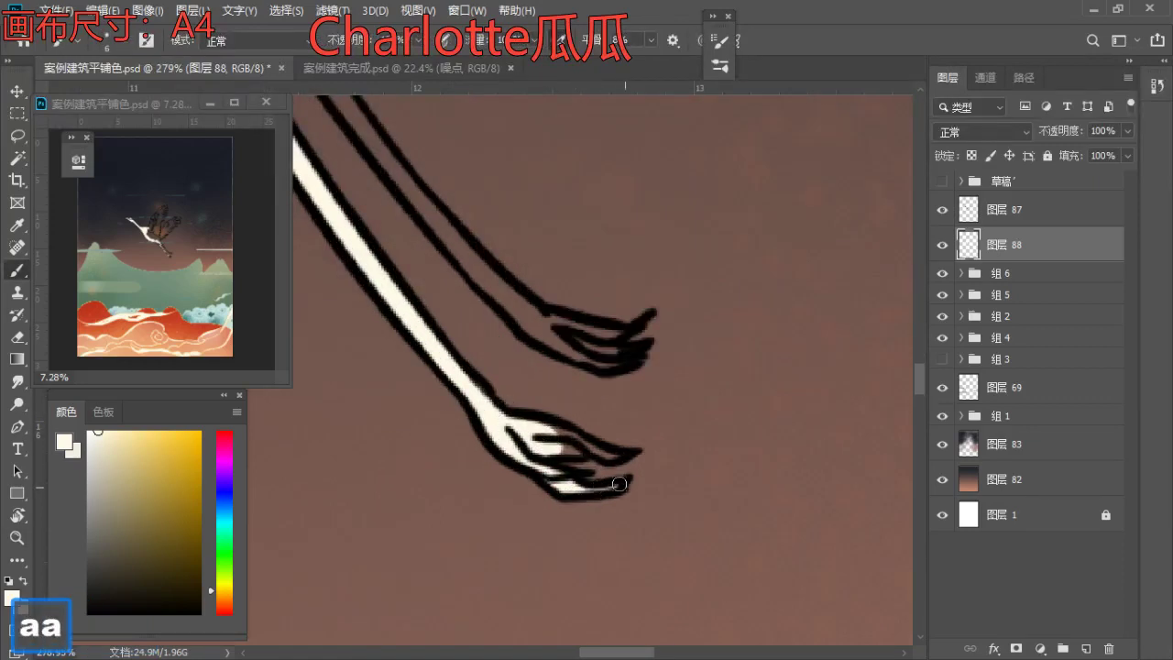
pyautogui.moveTo(543, 458); pyautogui.dragTo(583, 464)
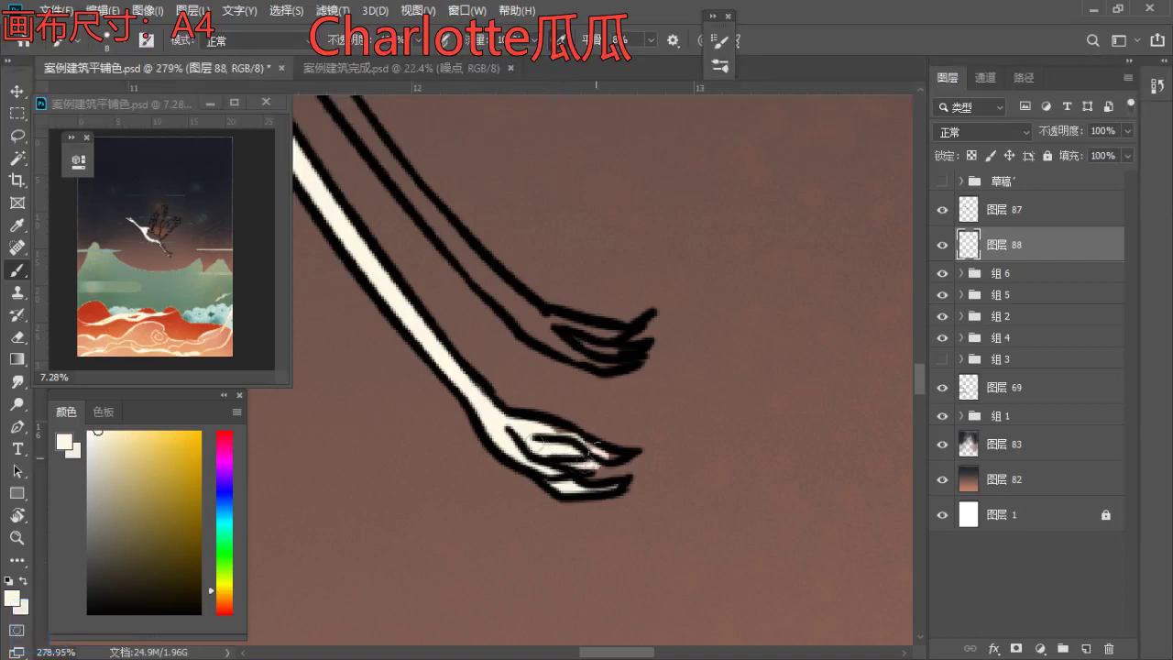
# - Fill the upper leg's foot, shank and thigh with cream and erase paint that spills over the outlines
pyautogui.moveTo(566, 387); pyautogui.dragTo(620, 513)
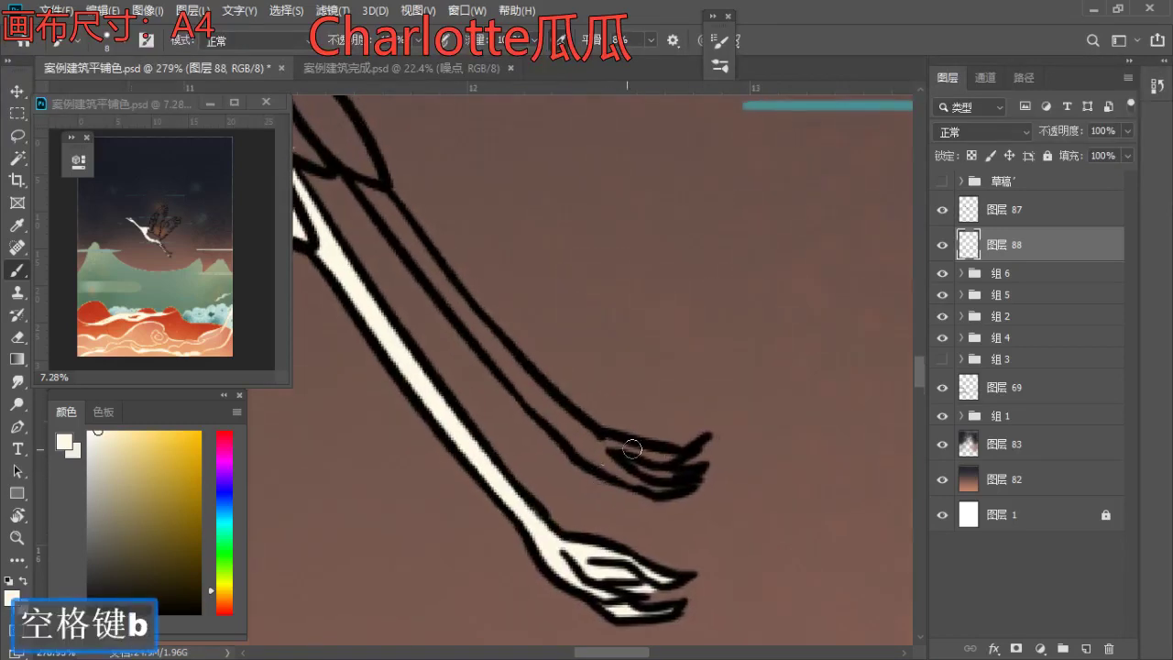
pyautogui.moveTo(638, 474); pyautogui.dragTo(604, 453)
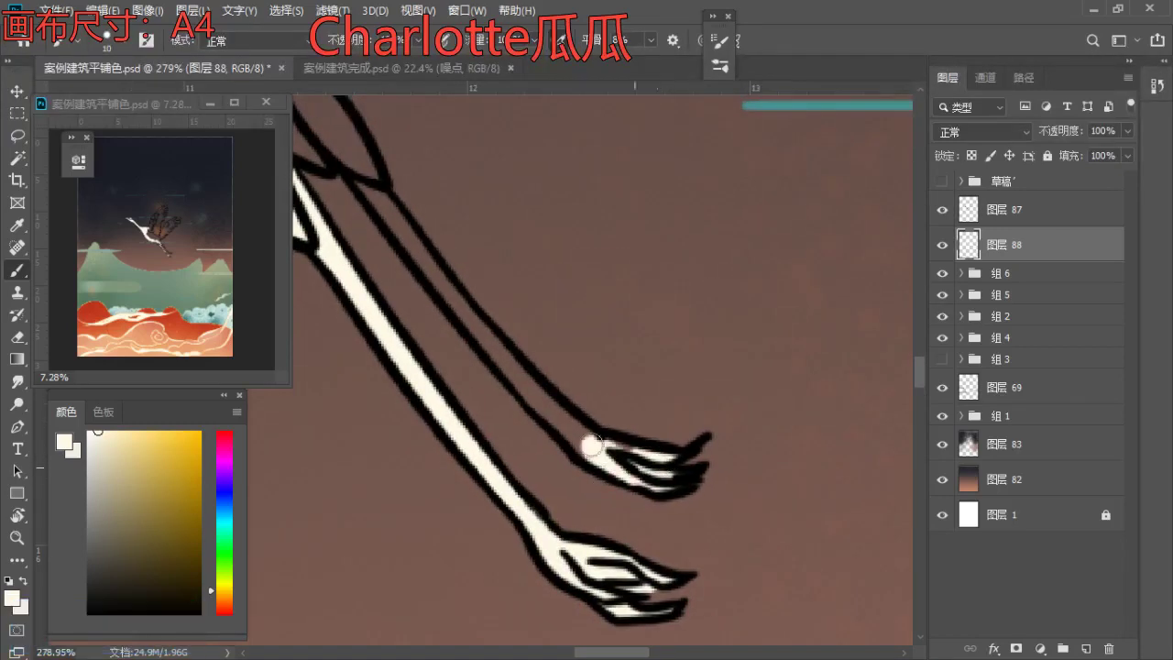
pyautogui.moveTo(476, 325); pyautogui.dragTo(544, 403)
pyautogui.press('b')
pyautogui.press('s')
pyautogui.moveTo(365, 203)
pyautogui.mouseDown()
pyautogui.moveTo(384, 183)
pyautogui.moveTo(496, 345)
pyautogui.mouseUp()
pyautogui.press('a')
pyautogui.press('a')
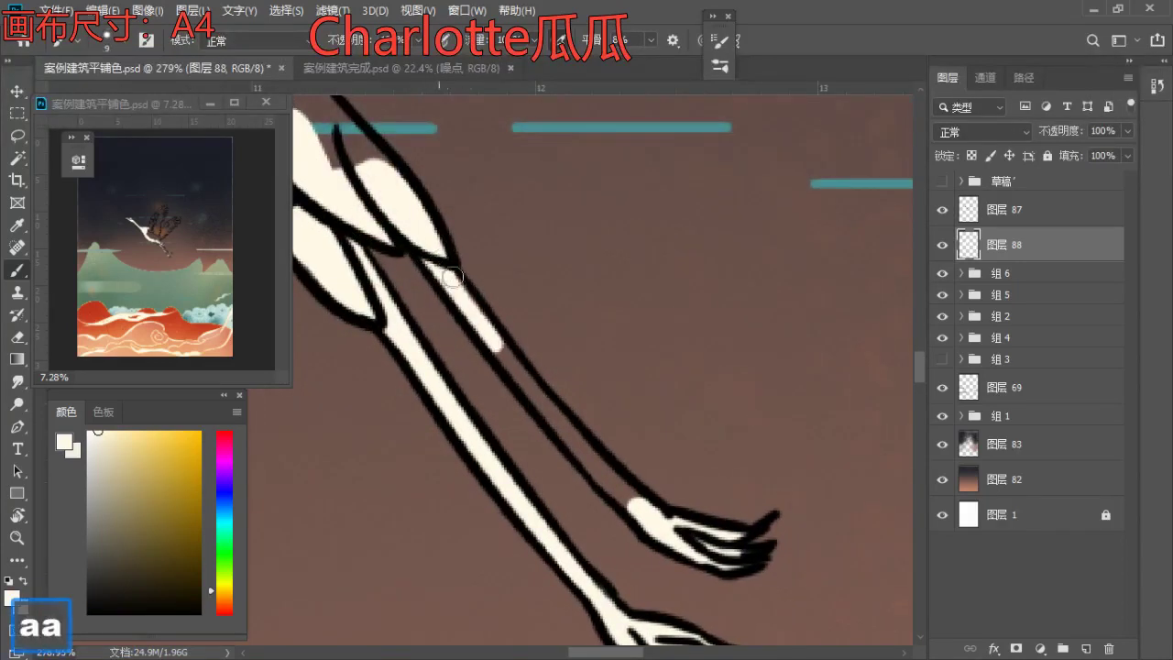
pyautogui.moveTo(592, 464); pyautogui.dragTo(632, 495)
pyautogui.press('e')
pyautogui.press('b')
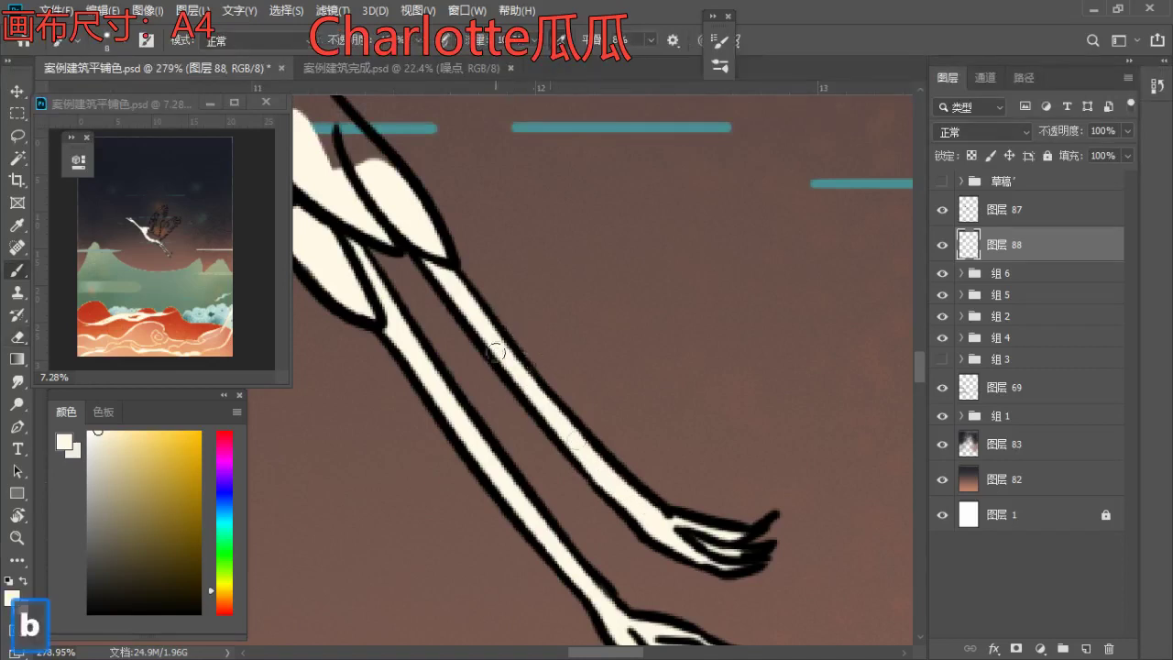
# - Fill the remaining gaps in the tail feathers and the rump above the legs with cream
pyautogui.press('z')
pyautogui.moveTo(553, 354); pyautogui.dragTo(445, 312)
pyautogui.moveTo(442, 256); pyautogui.dragTo(508, 412)
pyautogui.click(497, 335)
pyautogui.moveTo(491, 363); pyautogui.dragTo(577, 543)
pyautogui.press('b')
pyautogui.press('s')
pyautogui.press('s')
pyautogui.moveTo(555, 499); pyautogui.dragTo(545, 476)
pyautogui.moveTo(506, 396)
pyautogui.mouseDown()
pyautogui.moveTo(543, 527)
pyautogui.moveTo(563, 459)
pyautogui.moveTo(539, 402)
pyautogui.moveTo(443, 433)
pyautogui.mouseUp()
# - Fill the body up to the wing base and the first feathers of the wing's lower edge, trimming the overflow
pyautogui.press('e')
pyautogui.press('space')
pyautogui.press('b')
pyautogui.moveTo(373, 464)
pyautogui.mouseDown()
pyautogui.moveTo(401, 491)
pyautogui.moveTo(402, 397)
pyautogui.moveTo(429, 379)
pyautogui.moveTo(417, 423)
pyautogui.moveTo(471, 408)
pyautogui.mouseUp()
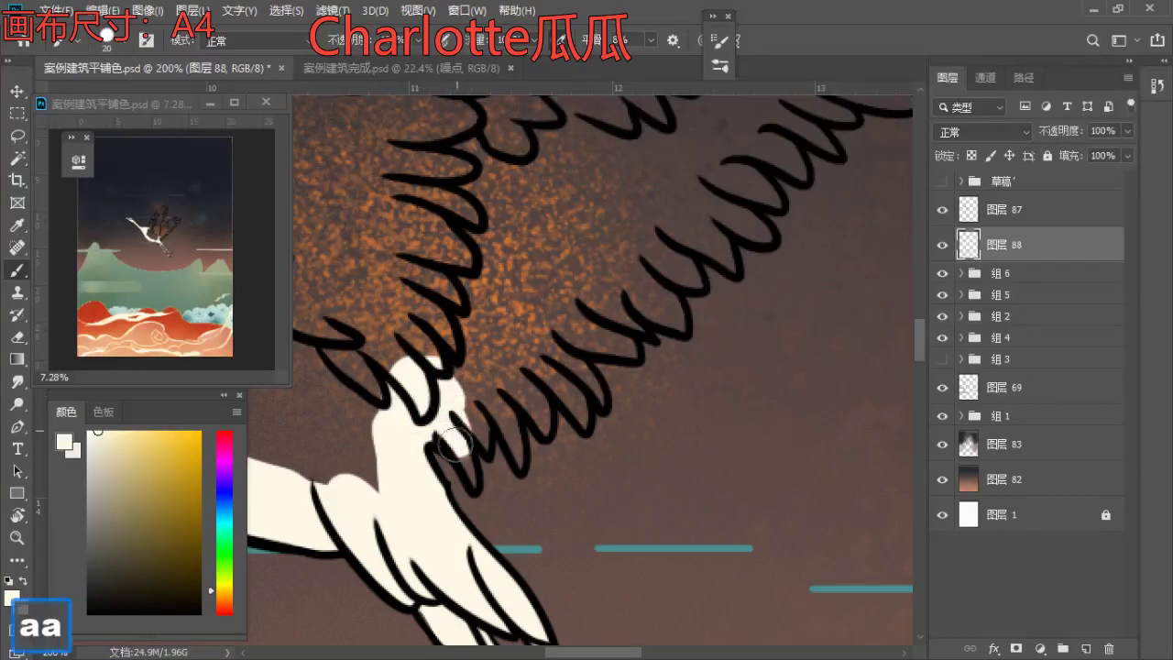
pyautogui.moveTo(467, 469)
pyautogui.mouseDown()
pyautogui.moveTo(476, 405)
pyautogui.moveTo(463, 440)
pyautogui.mouseUp()
pyautogui.press('e')
pyautogui.press('b')
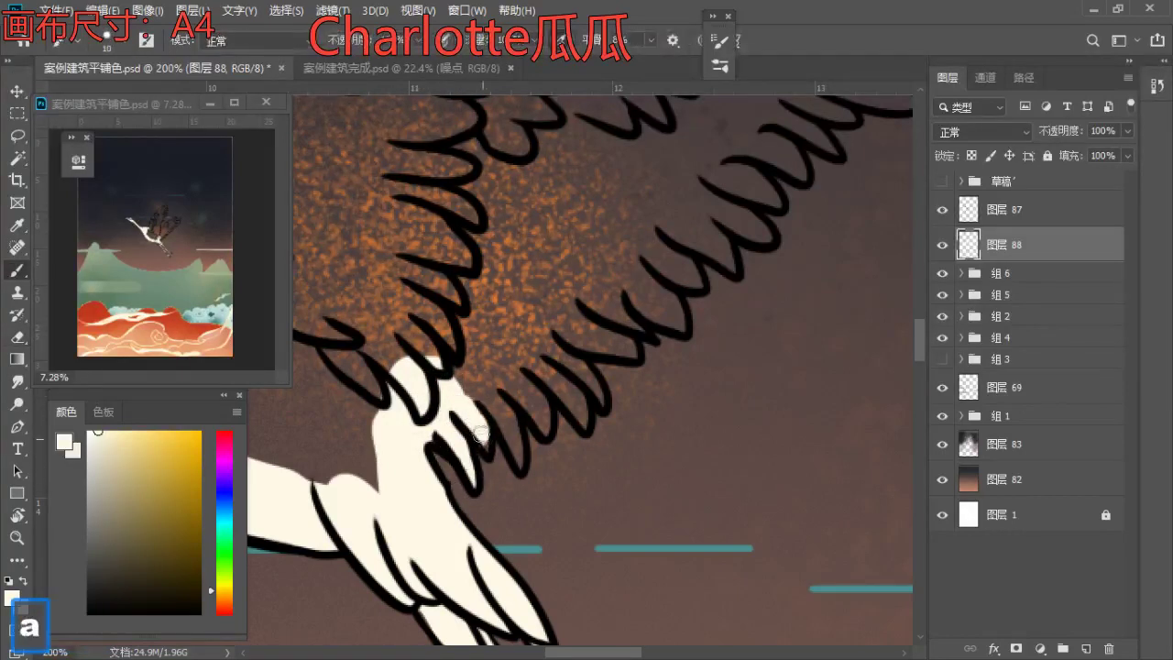
pyautogui.moveTo(483, 392)
pyautogui.mouseDown()
pyautogui.moveTo(509, 415)
pyautogui.moveTo(518, 463)
pyautogui.moveTo(522, 449)
pyautogui.mouseUp()
pyautogui.press('e')
pyautogui.press('b')
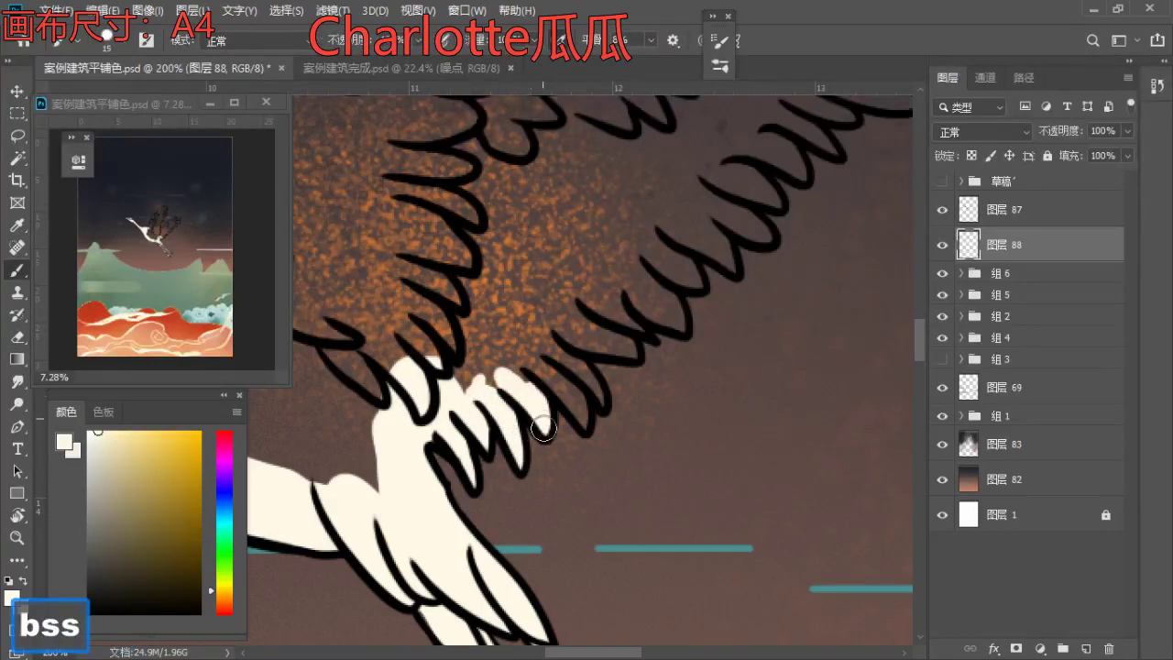
# - Fill the next few feathers along the wing's lower edge with cream, adjusting the brush size to their tips
pyautogui.moveTo(507, 337)
pyautogui.mouseDown()
pyautogui.moveTo(573, 390)
pyautogui.moveTo(583, 418)
pyautogui.moveTo(588, 366)
pyautogui.moveTo(509, 412)
pyautogui.mouseUp()
pyautogui.press('space')
pyautogui.press('b')
pyautogui.press('s')
pyautogui.press('s')
pyautogui.press('a')
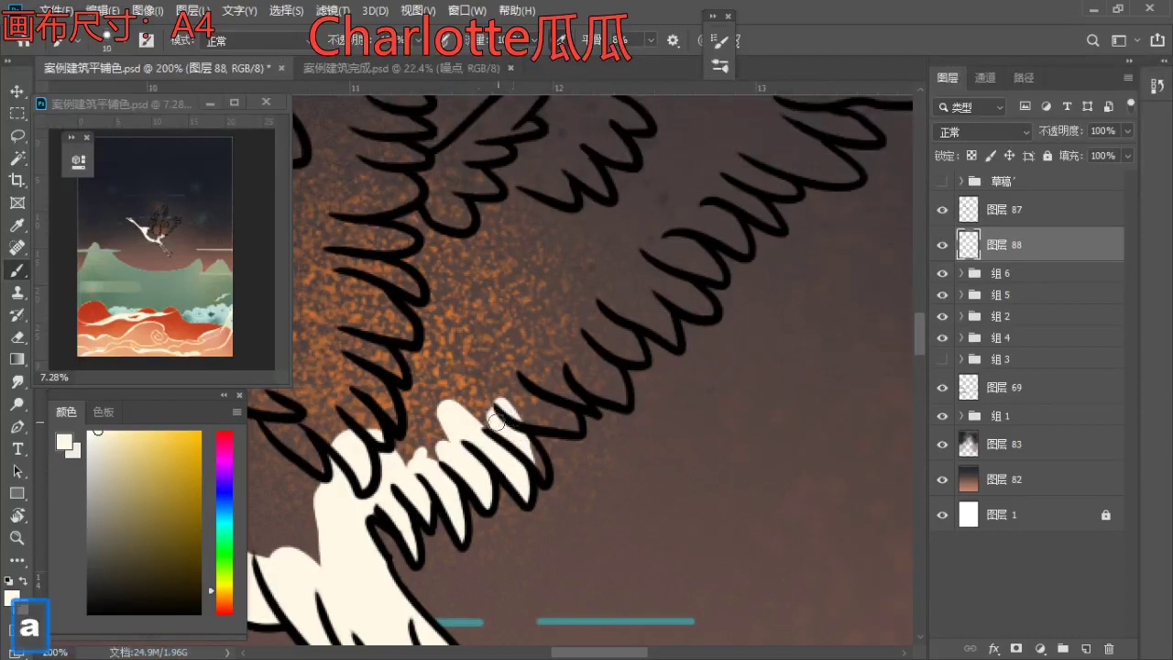
pyautogui.press('s')
pyautogui.press('s')
pyautogui.press('s')
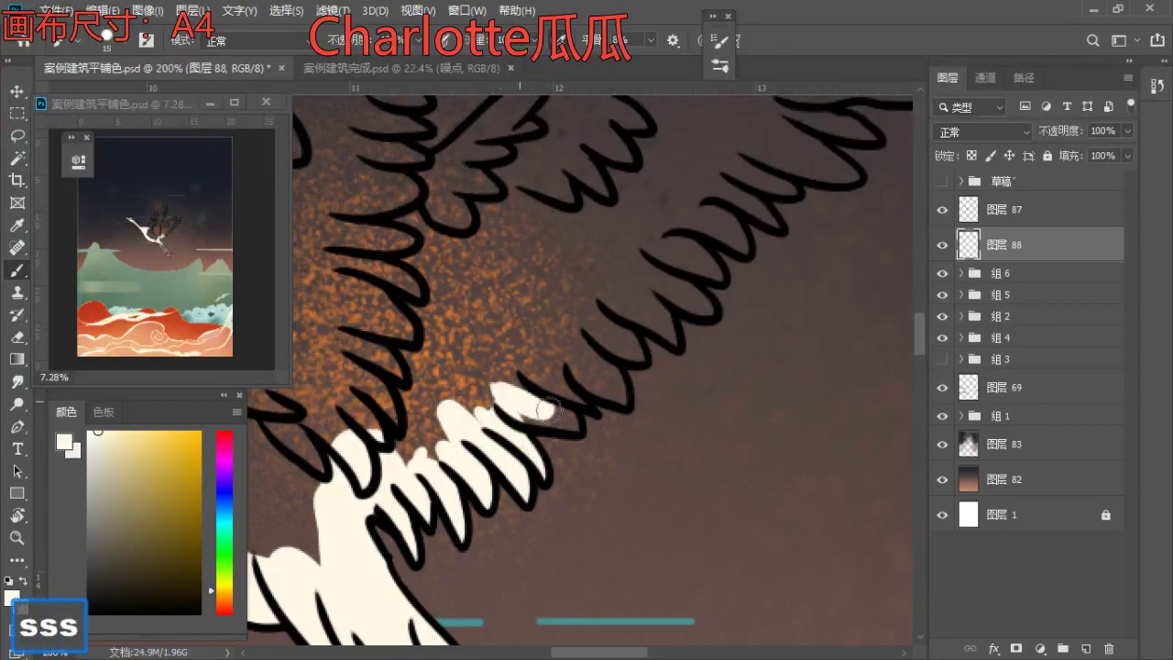
# - Fill the next feathers midway along the wing's lower edge with cream and trim the overflow at their tips
pyautogui.moveTo(502, 337)
pyautogui.mouseDown()
pyautogui.moveTo(587, 391)
pyautogui.moveTo(543, 376)
pyautogui.moveTo(546, 419)
pyautogui.moveTo(567, 431)
pyautogui.moveTo(519, 351)
pyautogui.moveTo(573, 390)
pyautogui.mouseUp()
pyautogui.press('b')
pyautogui.press('s')
pyautogui.press('s')
pyautogui.press('s')
pyautogui.moveTo(561, 328); pyautogui.dragTo(551, 401)
pyautogui.press('e')
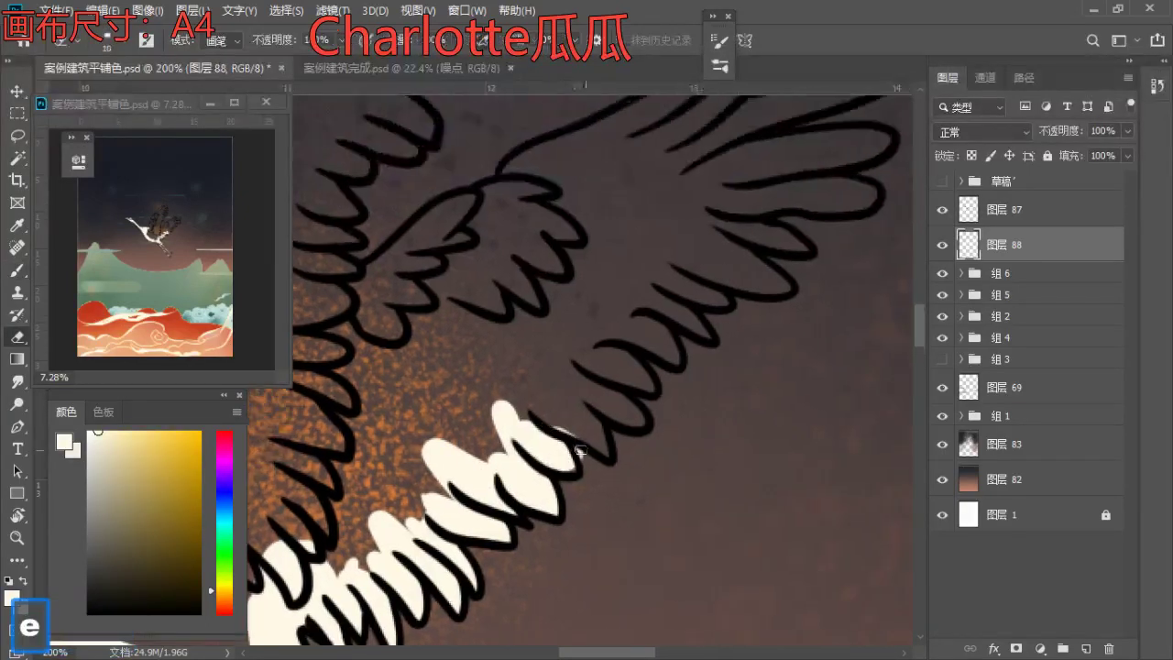
pyautogui.press('b')
pyautogui.press('a')
pyautogui.press('a')
pyautogui.moveTo(574, 465); pyautogui.dragTo(559, 456)
pyautogui.press('s')
pyautogui.press('e')
# - Continue the cream fill through the feathers on the outer half of the wing's lower edge, matching the brush size to each tip
pyautogui.press('b')
pyautogui.press('s')
pyautogui.press('s')
pyautogui.moveTo(500, 408)
pyautogui.mouseDown()
pyautogui.moveTo(567, 397)
pyautogui.moveTo(587, 425)
pyautogui.moveTo(570, 419)
pyautogui.moveTo(606, 449)
pyautogui.moveTo(582, 401)
pyautogui.moveTo(610, 403)
pyautogui.moveTo(617, 384)
pyautogui.moveTo(548, 402)
pyautogui.moveTo(480, 354)
pyautogui.moveTo(523, 427)
pyautogui.moveTo(585, 472)
pyautogui.mouseUp()
pyautogui.press('a')
pyautogui.press('a')
pyautogui.press('space')
pyautogui.press('b')
pyautogui.press('s')
pyautogui.press('s')
pyautogui.press('s')
pyautogui.press('a')
pyautogui.press('a')
pyautogui.press('a')
pyautogui.press('s')
pyautogui.press('s')
pyautogui.press('space')
pyautogui.press('b')
pyautogui.press('s')
pyautogui.press('a')
pyautogui.press('a')
pyautogui.press('a')
pyautogui.press('space')
# - Fill the short feathers leading up to the long wingtip feathers with cream and clean their edges
pyautogui.moveTo(561, 420)
pyautogui.mouseDown()
pyautogui.moveTo(491, 436)
pyautogui.moveTo(520, 438)
pyautogui.moveTo(532, 456)
pyautogui.moveTo(508, 404)
pyautogui.moveTo(478, 395)
pyautogui.moveTo(533, 385)
pyautogui.moveTo(574, 438)
pyautogui.moveTo(573, 391)
pyautogui.moveTo(543, 382)
pyautogui.moveTo(581, 392)
pyautogui.moveTo(588, 373)
pyautogui.moveTo(636, 381)
pyautogui.moveTo(625, 356)
pyautogui.moveTo(575, 407)
pyautogui.moveTo(601, 442)
pyautogui.mouseUp()
pyautogui.press('b')
pyautogui.press('s')
pyautogui.press('s')
pyautogui.press('a')
pyautogui.press('a')
pyautogui.press('b')
pyautogui.press('s')
pyautogui.press('s')
pyautogui.press('a')
pyautogui.press('a')
pyautogui.press('a')
pyautogui.press('s')
pyautogui.press('s')
pyautogui.press('s')
pyautogui.press('a')
pyautogui.press('e')
pyautogui.press('b')
pyautogui.press('s')
pyautogui.press('space')
pyautogui.press('b')
pyautogui.press('a')
pyautogui.press('a')
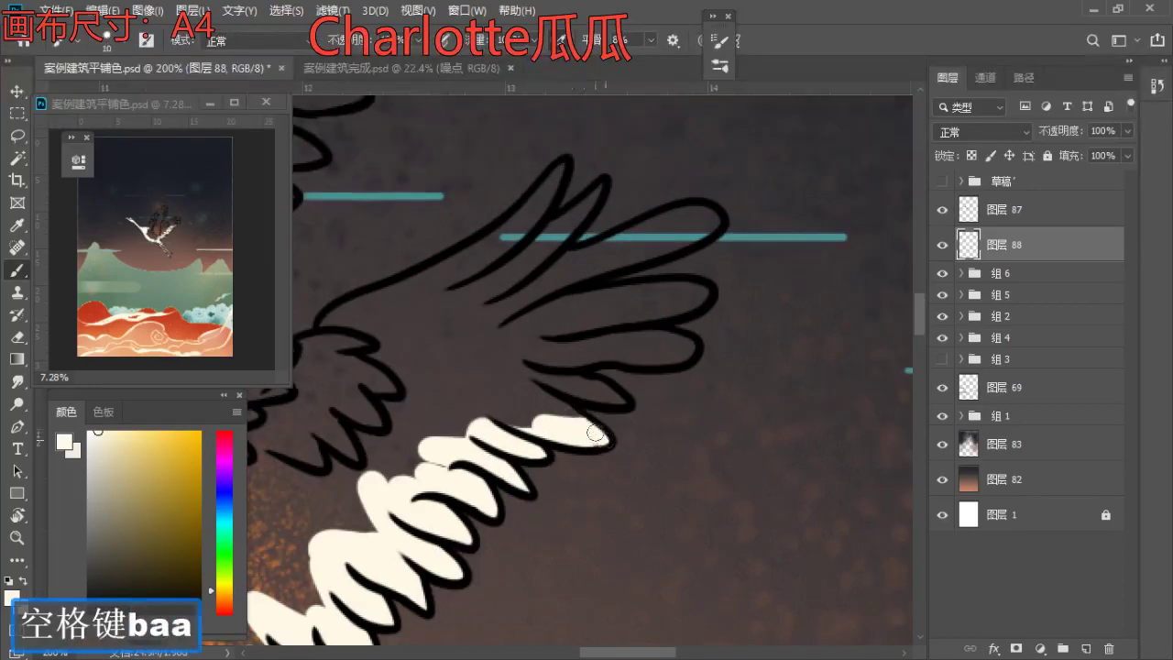
# - Fill the last short feather and the lowest long feather of the wingtip with cream, trimming the spill outside the outlines
pyautogui.press('s')
pyautogui.press('s')
pyautogui.moveTo(552, 408); pyautogui.dragTo(564, 419)
pyautogui.moveTo(514, 368)
pyautogui.mouseDown()
pyautogui.moveTo(558, 414)
pyautogui.moveTo(487, 394)
pyautogui.moveTo(566, 378)
pyautogui.moveTo(583, 389)
pyautogui.moveTo(552, 405)
pyautogui.moveTo(650, 397)
pyautogui.mouseUp()
pyautogui.press('a')
pyautogui.press('a')
pyautogui.press('a')
pyautogui.press('a')
pyautogui.press('a')
pyautogui.press('space')
pyautogui.press('b')
pyautogui.press('s')
pyautogui.press('s')
pyautogui.press('s')
pyautogui.press('a')
pyautogui.press('a')
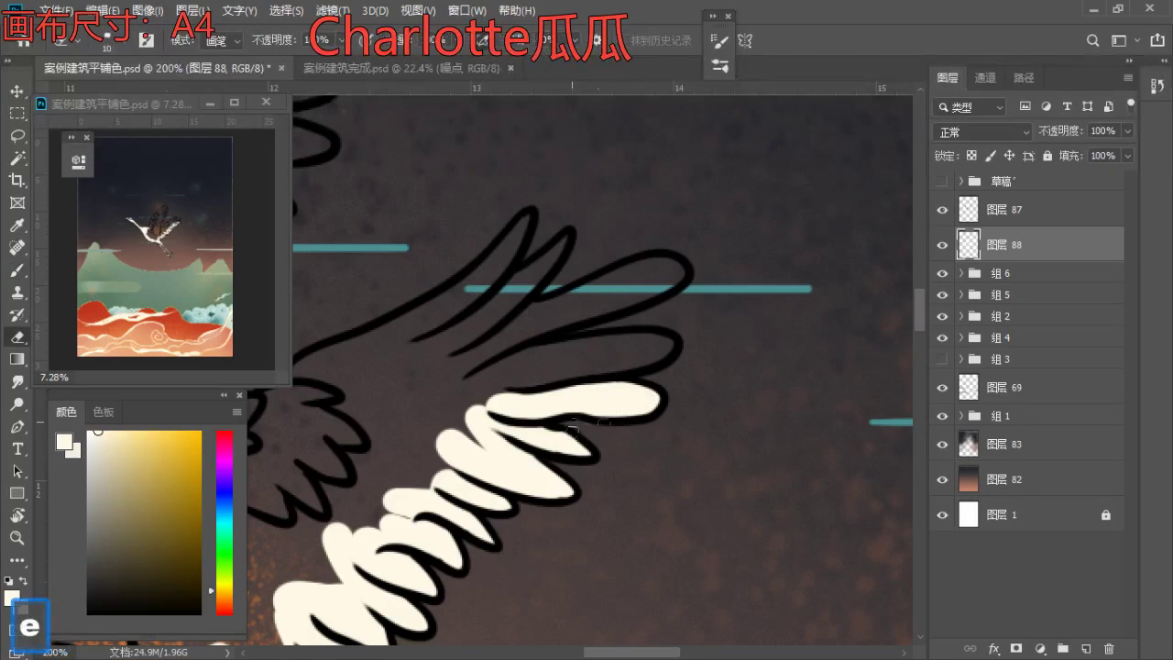
# - Fill the next long feathers of the wingtip with cream from their tips to their roots
pyautogui.press('space')
pyautogui.press('b')
pyautogui.moveTo(617, 359)
pyautogui.mouseDown()
pyautogui.moveTo(561, 389)
pyautogui.moveTo(477, 396)
pyautogui.moveTo(417, 420)
pyautogui.mouseUp()
pyautogui.press('s')
pyautogui.press('s')
pyautogui.press('a')
pyautogui.moveTo(602, 371)
pyautogui.mouseDown()
pyautogui.moveTo(547, 396)
pyautogui.moveTo(546, 374)
pyautogui.moveTo(619, 364)
pyautogui.mouseUp()
pyautogui.press('space')
pyautogui.press('b')
pyautogui.press('s')
pyautogui.press('s')
pyautogui.moveTo(669, 291)
pyautogui.mouseDown()
pyautogui.moveTo(553, 342)
pyautogui.moveTo(513, 332)
pyautogui.moveTo(497, 301)
pyautogui.moveTo(579, 351)
pyautogui.moveTo(628, 284)
pyautogui.moveTo(595, 347)
pyautogui.moveTo(657, 330)
pyautogui.moveTo(609, 359)
pyautogui.moveTo(674, 303)
pyautogui.moveTo(575, 350)
pyautogui.moveTo(605, 314)
pyautogui.moveTo(521, 412)
pyautogui.moveTo(536, 372)
pyautogui.moveTo(454, 444)
pyautogui.mouseUp()
# - Fill the uppermost wingtip feathers and the area at their roots with cream, staying within the line art
pyautogui.press('space')
pyautogui.press('a')
pyautogui.press('a')
pyautogui.press('a')
pyautogui.press('s')
pyautogui.press('s')
pyautogui.press('a')
pyautogui.press('s')
pyautogui.moveTo(539, 437); pyautogui.dragTo(518, 482)
pyautogui.moveTo(561, 476); pyautogui.dragTo(579, 487)
pyautogui.press('space')
pyautogui.moveTo(522, 421)
pyautogui.mouseDown()
pyautogui.moveTo(634, 306)
pyautogui.moveTo(726, 256)
pyautogui.moveTo(665, 256)
pyautogui.moveTo(600, 311)
pyautogui.moveTo(588, 364)
pyautogui.mouseUp()
pyautogui.press('s')
pyautogui.press('s')
pyautogui.press('e')
pyautogui.press('b')
pyautogui.press('s')
# - Fill the wing's leading edge, its inner feather cluster and the first feathers of the adjoining raised wing with cream
pyautogui.moveTo(608, 287)
pyautogui.mouseDown()
pyautogui.moveTo(642, 355)
pyautogui.moveTo(621, 377)
pyautogui.moveTo(553, 340)
pyautogui.moveTo(562, 317)
pyautogui.moveTo(457, 420)
pyautogui.moveTo(421, 419)
pyautogui.moveTo(400, 395)
pyautogui.moveTo(428, 382)
pyautogui.moveTo(356, 314)
pyautogui.moveTo(432, 333)
pyautogui.mouseUp()
pyautogui.press('a')
pyautogui.press('a')
pyautogui.press('a')
pyautogui.press('space')
pyautogui.moveTo(433, 331); pyautogui.dragTo(483, 414)
pyautogui.press('a')
pyautogui.press('a')
pyautogui.press('a')
pyautogui.press('s')
pyautogui.press('s')
pyautogui.press('s')
pyautogui.press('s')
pyautogui.press('s')
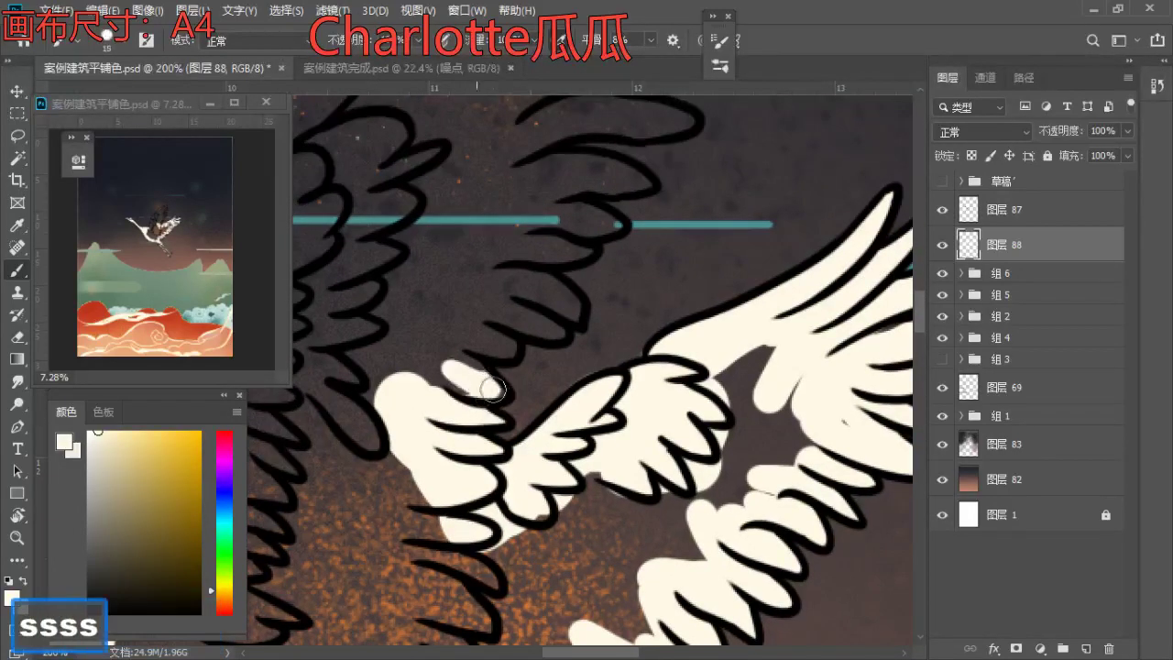
# - Fill the next feathers up the raised wing's outer edge with cream, adjusting the brush size to their tips
pyautogui.press('space')
pyautogui.moveTo(458, 334)
pyautogui.mouseDown()
pyautogui.moveTo(498, 388)
pyautogui.moveTo(528, 387)
pyautogui.mouseUp()
pyautogui.press('b')
pyautogui.press('s')
pyautogui.press('s')
pyautogui.press('a')
pyautogui.press('a')
pyautogui.press('a')
pyautogui.press('s')
pyautogui.press('s')
pyautogui.press('s')
pyautogui.press('a')
pyautogui.press('a')
pyautogui.press('a')
# - Extend the cream up to the rounded feather below the raised wing's long feathers and enlarge the brush to 35
pyautogui.press('b')
pyautogui.press('s')
pyautogui.press('s')
pyautogui.press('s')
pyautogui.press('s')
pyautogui.moveTo(546, 362)
pyautogui.mouseDown()
pyautogui.moveTo(584, 373)
pyautogui.moveTo(605, 343)
pyautogui.mouseUp()
pyautogui.press('e')
pyautogui.press('b')
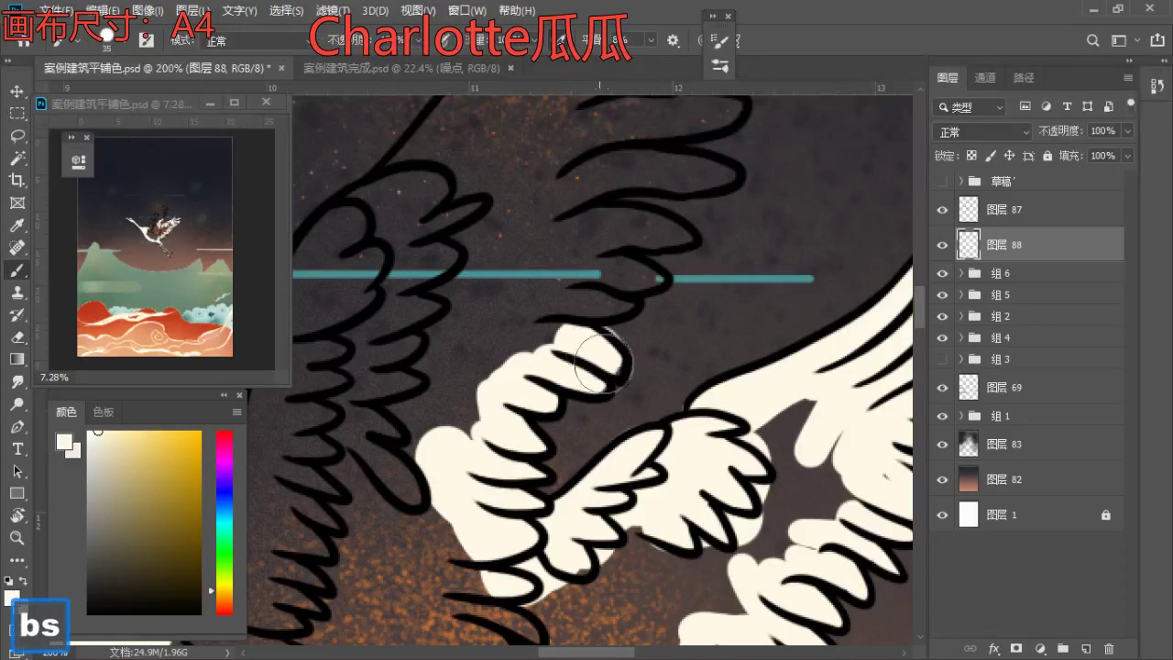
# - Fill the short feathers above the rounded feather on the raised wing's outer edge with cream, resizing the brush to fit them
pyautogui.press('e')
pyautogui.press('b')
pyautogui.press('s')
pyautogui.moveTo(555, 310); pyautogui.dragTo(567, 287)
pyautogui.moveTo(581, 268)
pyautogui.mouseDown()
pyautogui.moveTo(540, 347)
pyautogui.moveTo(561, 392)
pyautogui.moveTo(591, 367)
pyautogui.moveTo(567, 367)
pyautogui.moveTo(614, 375)
pyautogui.mouseUp()
pyautogui.press('a')
pyautogui.press('a')
pyautogui.press('a')
pyautogui.press('a')
pyautogui.press('a')
pyautogui.press('a')
pyautogui.press('s')
pyautogui.press('s')
pyautogui.press('s')
# - Fill the root and tip of the feather below the wing's lowest long feather with cream, staying within the line art
pyautogui.moveTo(579, 320)
pyautogui.mouseDown()
pyautogui.moveTo(618, 327)
pyautogui.moveTo(566, 331)
pyautogui.moveTo(636, 330)
pyautogui.moveTo(593, 313)
pyautogui.moveTo(508, 330)
pyautogui.moveTo(486, 318)
pyautogui.moveTo(513, 332)
pyautogui.mouseUp()
pyautogui.press('[')
pyautogui.press('[')
pyautogui.press('s')
pyautogui.press('s')
pyautogui.press('s')
pyautogui.press('space')
pyautogui.moveTo(564, 293); pyautogui.dragTo(590, 376)
pyautogui.press('b')
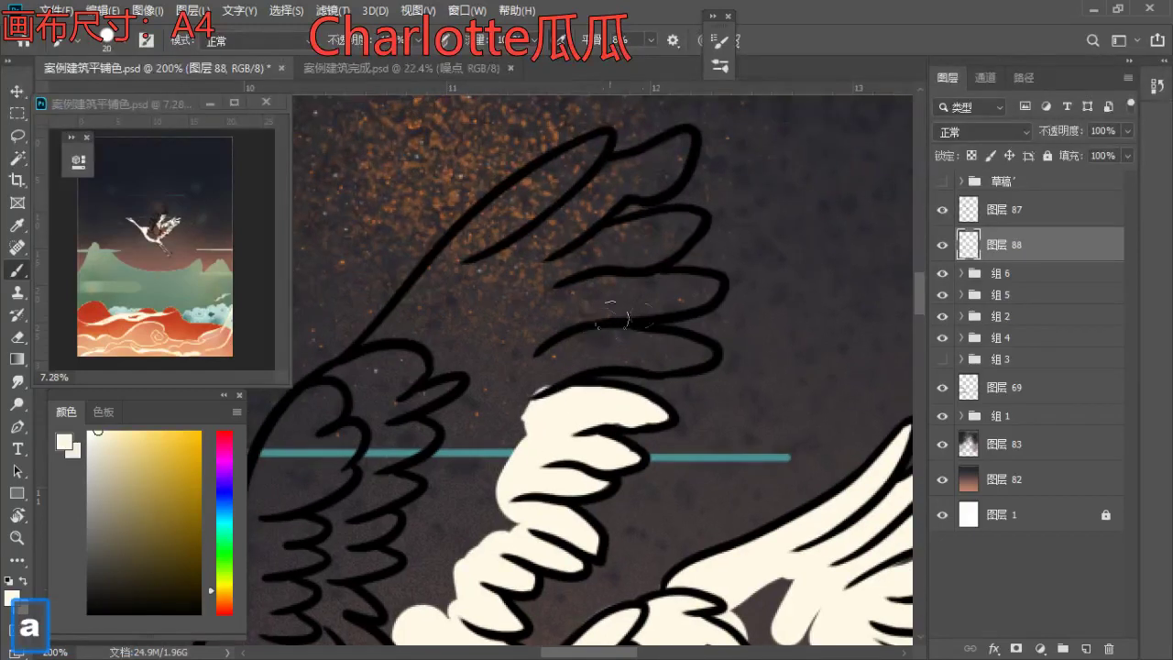
# - Fill the lowest long feather of the raised wing with cream and start on the one above, reducing the brush to 10
pyautogui.moveTo(624, 340)
pyautogui.mouseDown()
pyautogui.moveTo(555, 353)
pyautogui.moveTo(631, 343)
pyautogui.moveTo(613, 360)
pyautogui.moveTo(670, 339)
pyautogui.moveTo(688, 357)
pyautogui.mouseUp()
pyautogui.press('a')
pyautogui.press('a')
pyautogui.press('b')
pyautogui.press('s')
pyautogui.press('s')
pyautogui.moveTo(736, 316); pyautogui.dragTo(693, 327)
pyautogui.press('a')
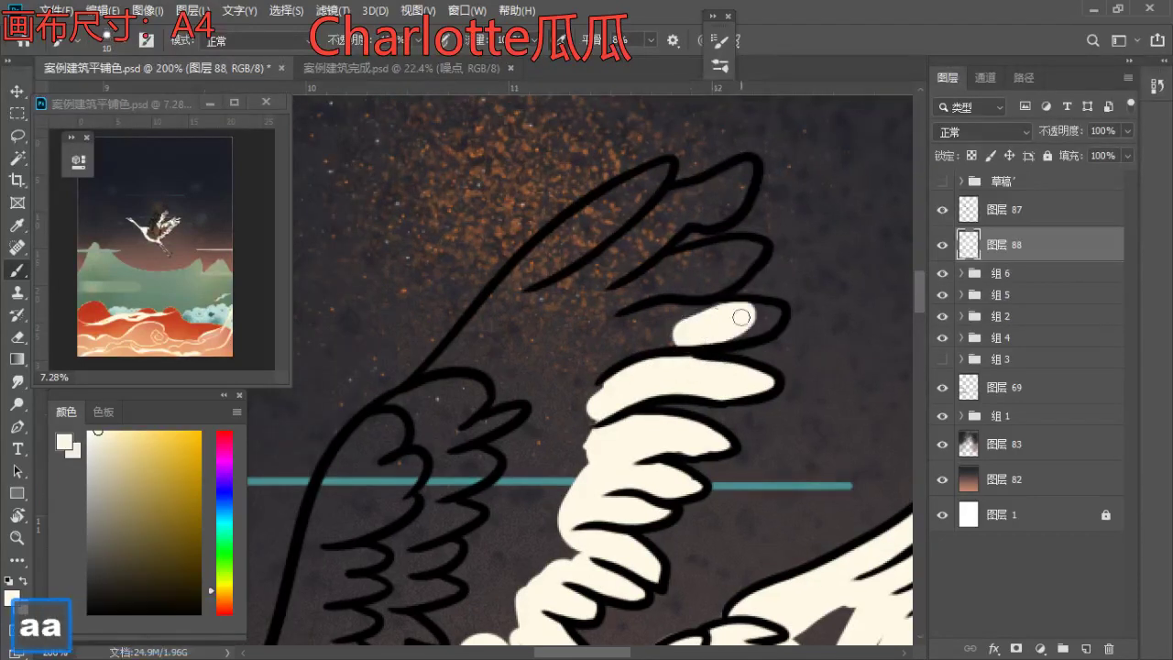
# - Complete the second long feather with cream out to its tip and back to its root
pyautogui.moveTo(774, 313)
pyautogui.mouseDown()
pyautogui.moveTo(656, 319)
pyautogui.moveTo(596, 371)
pyautogui.mouseUp()
pyautogui.press('s')
pyautogui.press('s')
pyautogui.moveTo(666, 291); pyautogui.dragTo(670, 387)
pyautogui.press('s')
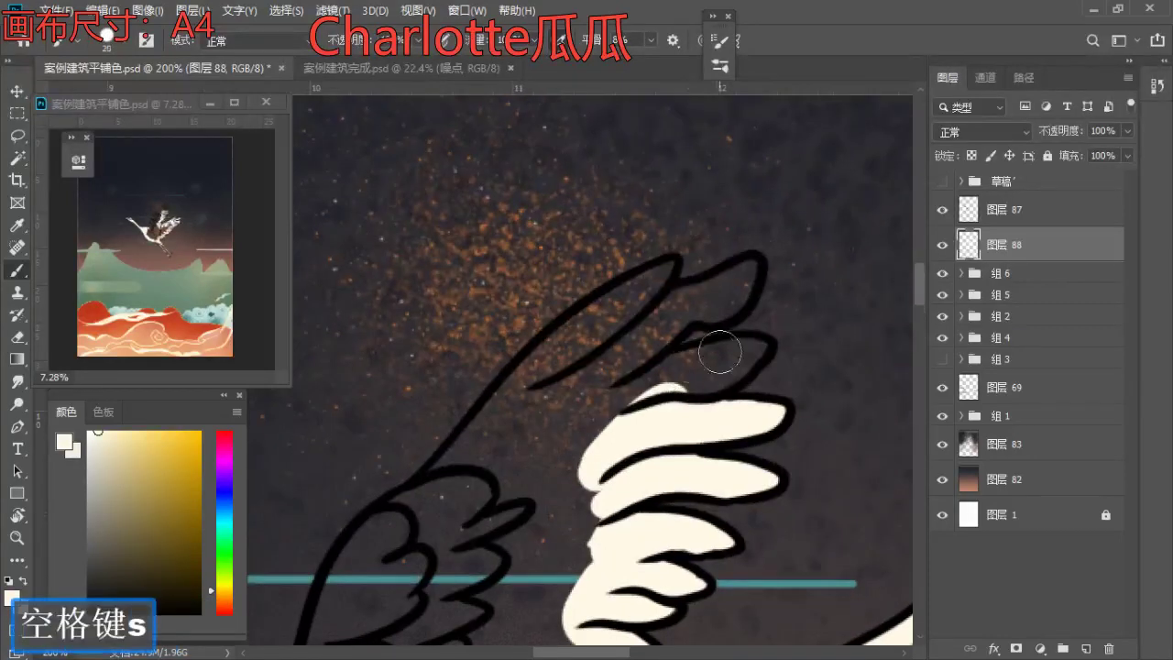
# - Fill the third long feather from the bottom with cream, using a size 9 brush for its narrow tip
pyautogui.press('a')
pyautogui.press('a')
pyautogui.moveTo(723, 350); pyautogui.dragTo(639, 392)
pyautogui.press('[')
pyautogui.press('[')
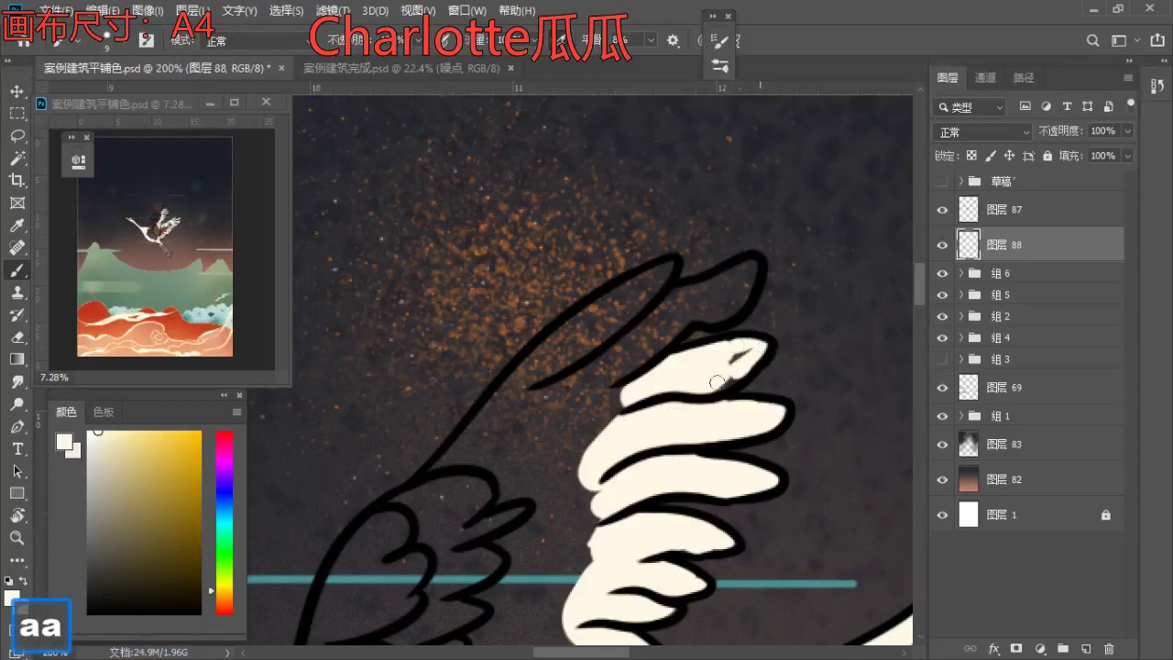
pyautogui.press(']')
pyautogui.press(']')
pyautogui.press(']')
# - Fill the uppermost feathers at the raised wing's tip with cream, adjusting the brush size to their width
pyautogui.moveTo(725, 273)
pyautogui.mouseDown()
pyautogui.moveTo(715, 295)
pyautogui.moveTo(727, 289)
pyautogui.moveTo(673, 313)
pyautogui.mouseUp()
pyautogui.press('[')
pyautogui.press('[')
pyautogui.moveTo(626, 351)
pyautogui.mouseDown()
pyautogui.moveTo(655, 284)
pyautogui.moveTo(550, 361)
pyautogui.moveTo(641, 292)
pyautogui.mouseUp()
pyautogui.press(']')
pyautogui.press('e')
pyautogui.press('b')
pyautogui.press('s')
# - Extend the cream down the raised wing's leading edge to the rounded feathers at its bend
pyautogui.moveTo(523, 413)
pyautogui.mouseDown()
pyautogui.moveTo(562, 369)
pyautogui.moveTo(579, 435)
pyautogui.moveTo(602, 394)
pyautogui.mouseUp()
pyautogui.press('space')
pyautogui.press('space')
pyautogui.moveTo(571, 345)
pyautogui.mouseDown()
pyautogui.moveTo(727, 255)
pyautogui.moveTo(547, 491)
pyautogui.moveTo(555, 485)
pyautogui.mouseUp()
pyautogui.press('b')
pyautogui.press('s')
pyautogui.press('space')
pyautogui.moveTo(626, 346); pyautogui.dragTo(651, 265)
pyautogui.press('b')
pyautogui.press('s')
# - Fill the rounded inner feathers and the leading edge below the wing's bend with cream down to the body
pyautogui.moveTo(629, 325)
pyautogui.mouseDown()
pyautogui.moveTo(574, 374)
pyautogui.moveTo(563, 361)
pyautogui.mouseUp()
pyautogui.moveTo(649, 299)
pyautogui.mouseDown()
pyautogui.moveTo(657, 306)
pyautogui.moveTo(598, 447)
pyautogui.mouseUp()
pyautogui.press('space')
pyautogui.moveTo(594, 388)
pyautogui.mouseDown()
pyautogui.moveTo(623, 273)
pyautogui.moveTo(575, 273)
pyautogui.moveTo(540, 401)
pyautogui.moveTo(529, 503)
pyautogui.mouseUp()
pyautogui.press('b')
pyautogui.press('s')
pyautogui.press('space')
pyautogui.moveTo(554, 472)
pyautogui.mouseDown()
pyautogui.moveTo(578, 353)
pyautogui.moveTo(603, 350)
pyautogui.mouseUp()
pyautogui.press('b')
pyautogui.moveTo(550, 403)
pyautogui.mouseDown()
pyautogui.moveTo(510, 471)
pyautogui.moveTo(508, 358)
pyautogui.mouseUp()
pyautogui.press('e')
pyautogui.press('b')
pyautogui.moveTo(497, 437); pyautogui.dragTo(458, 508)
# - Fill the remaining enclosed gaps in the crane's body and both wings with cream using the Paint Bucket
pyautogui.press('z')
pyautogui.moveTo(586, 378); pyautogui.dragTo(536, 416)
pyautogui.scroll(-3, 536, 417)
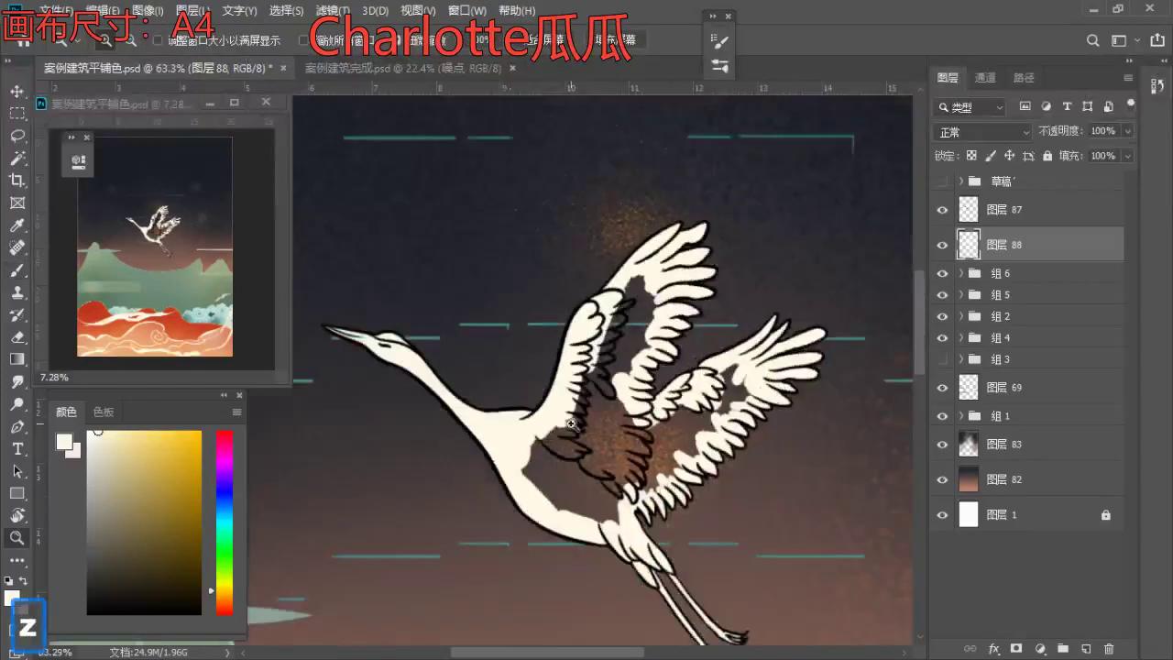
pyautogui.scroll(3, 629, 458)
pyautogui.press('g')
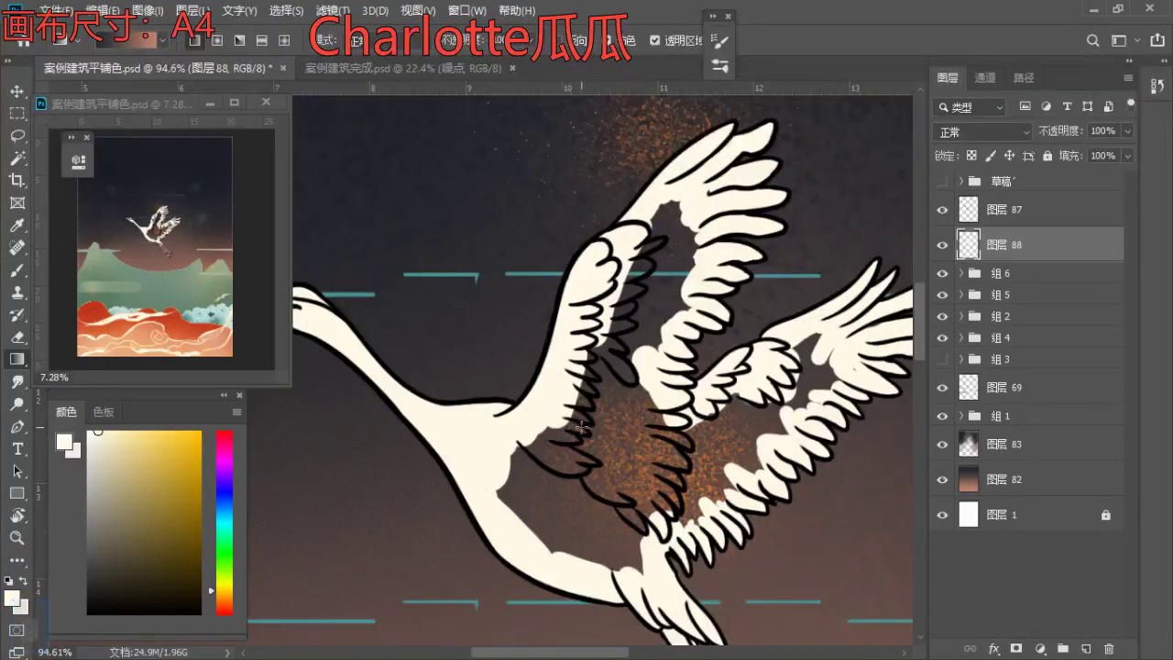
pyautogui.rightClick(16, 359)
pyautogui.click(101, 369)
pyautogui.click(638, 376)
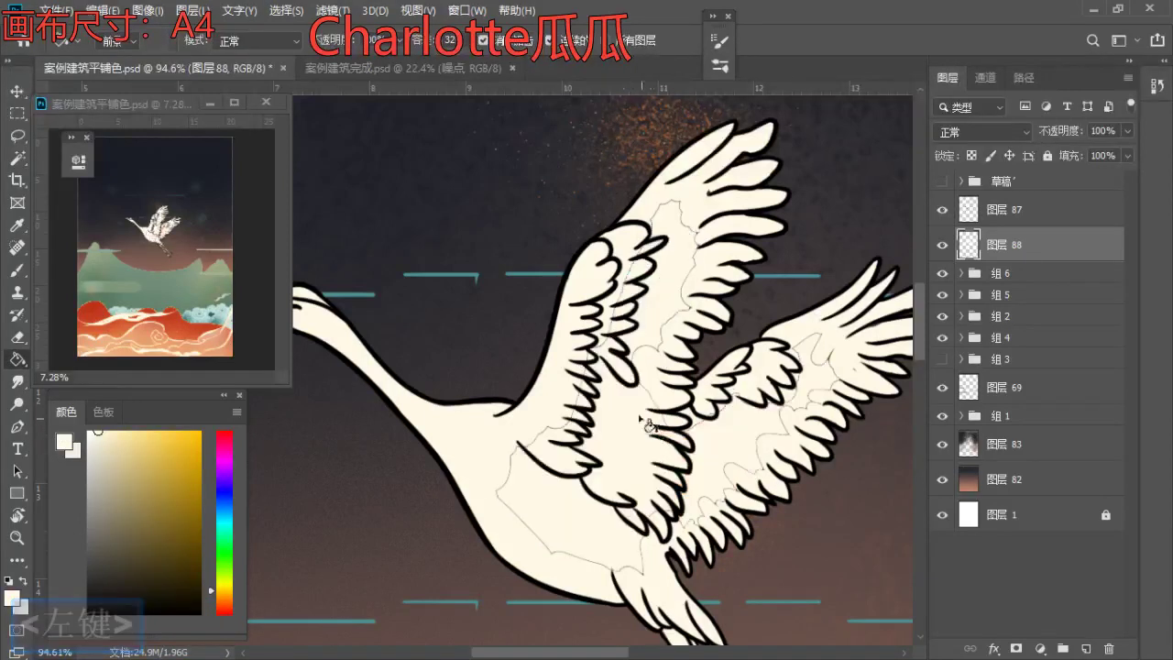
# - Duplicate layer 图层 88 ten times so the faint seams in the cream fill become solid
pyautogui.hotkey('ctrl', 'j')
pyautogui.hotkey('ctrl', 'j')
pyautogui.hotkey('ctrl', 'j')
pyautogui.hotkey('ctrl', 'j')
pyautogui.hotkey('ctrl', 'j')
pyautogui.hotkey('ctrl', 'j')
pyautogui.hotkey('ctrl', 'j')
pyautogui.hotkey('ctrl', 'j')
pyautogui.hotkey('ctrl', 'j')
pyautogui.hotkey('ctrl', 'j')
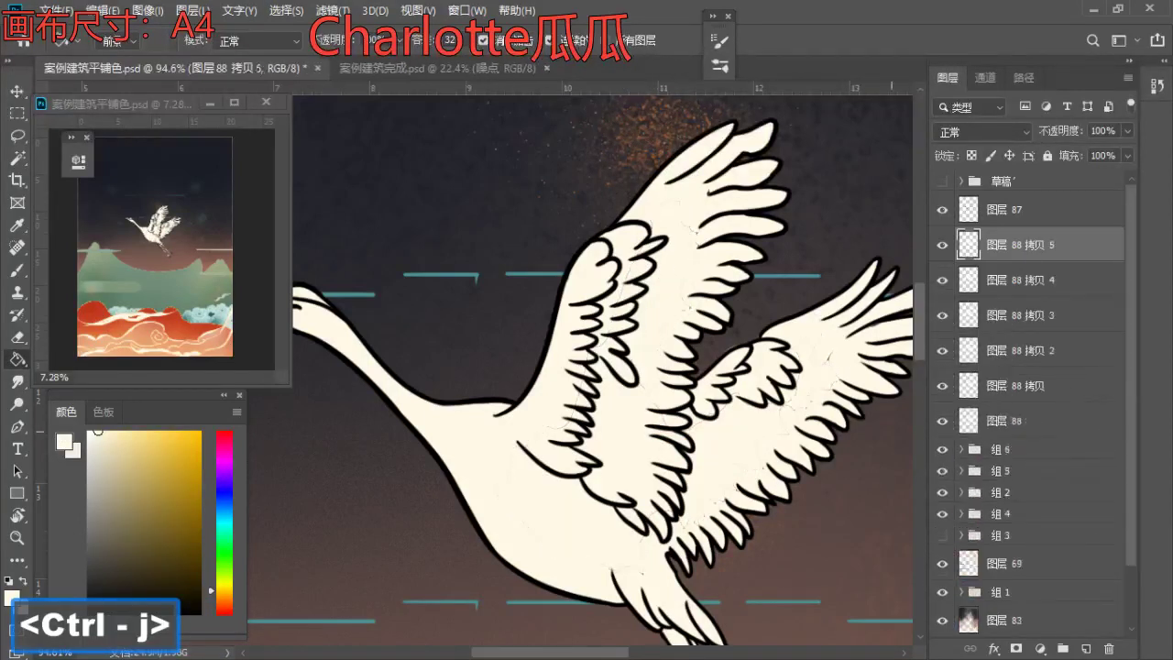
# - Merge all ten copies back down into the single layer 图层 88
pyautogui.scroll(5, 898, 440)
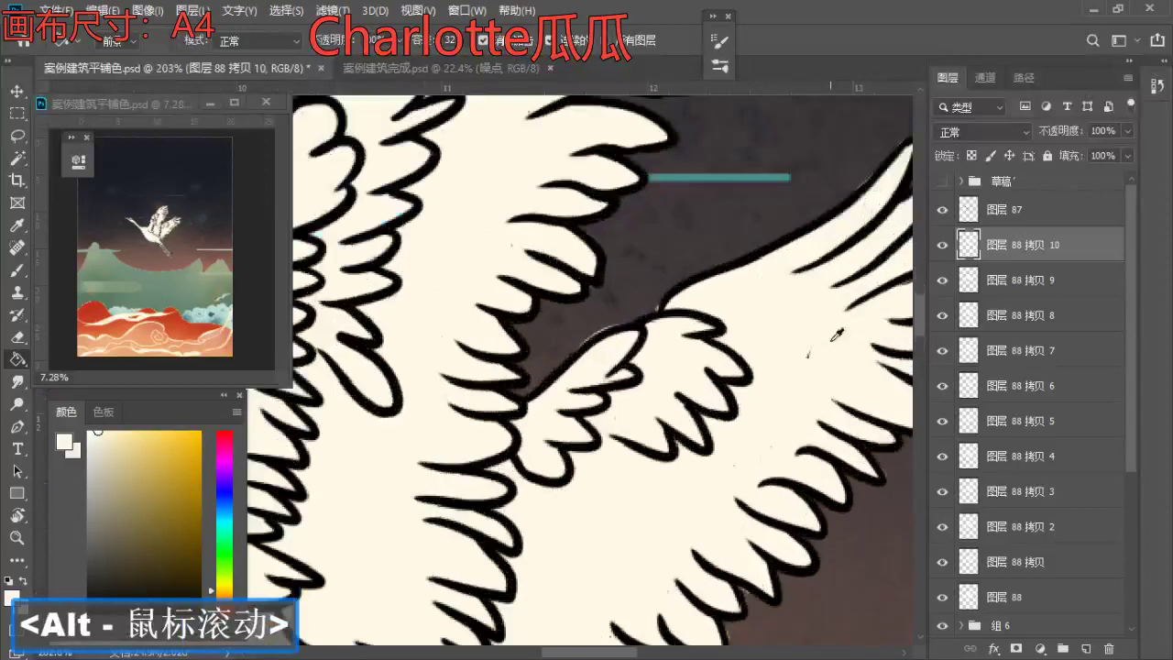
pyautogui.press('e')
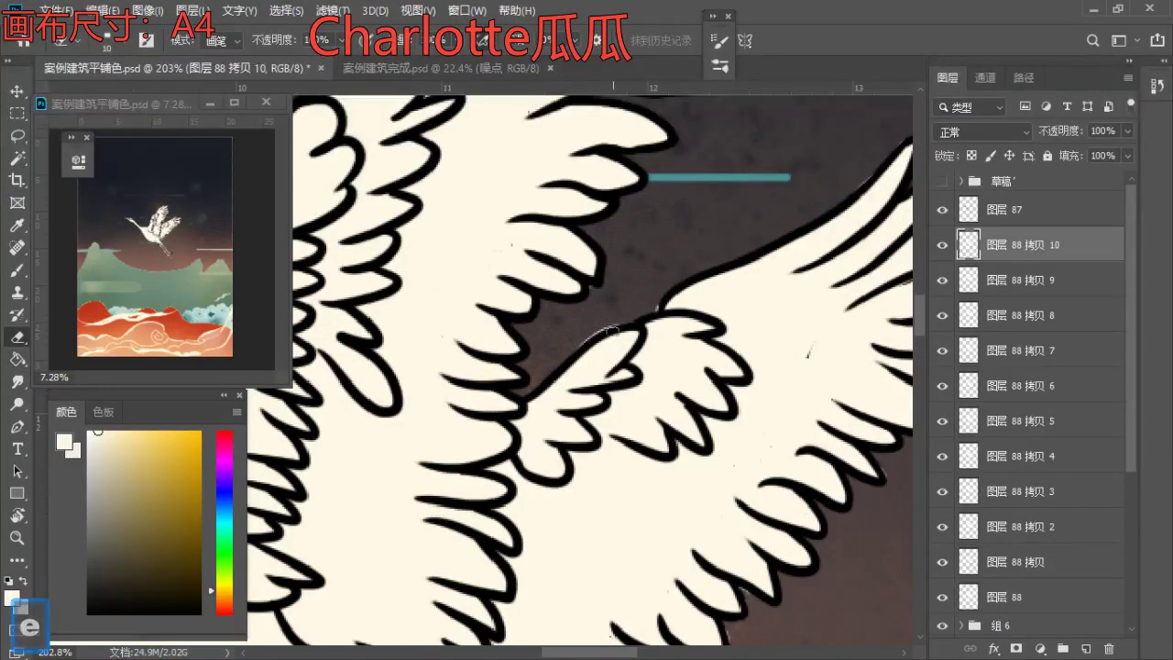
pyautogui.hotkey('ctrl', 'e')
pyautogui.hotkey('ctrl', 'e')
pyautogui.hotkey('ctrl', 'e')
pyautogui.hotkey('ctrl', 'e')
pyautogui.hotkey('ctrl', 'e')
pyautogui.hotkey('ctrl', 'e')
pyautogui.hotkey('ctrl', 'e')
pyautogui.hotkey('ctrl', 'e')
pyautogui.hotkey('ctrl', 'e')
pyautogui.hotkey('ctrl', 'e')
# - Erase the stray cream outside the line art along the wing edges, the thigh and both legs
pyautogui.press('e')
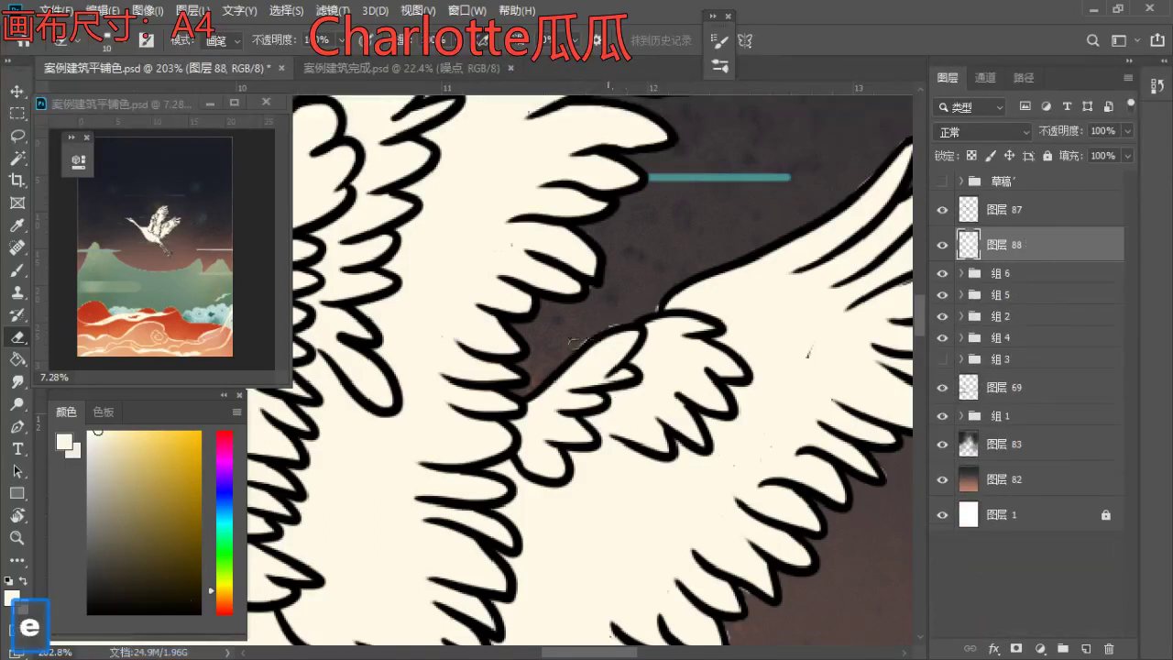
pyautogui.press('z')
pyautogui.press('space')
pyautogui.moveTo(790, 168)
pyautogui.mouseDown()
pyautogui.moveTo(733, 188)
pyautogui.moveTo(671, 317)
pyautogui.mouseUp()
pyautogui.press('e')
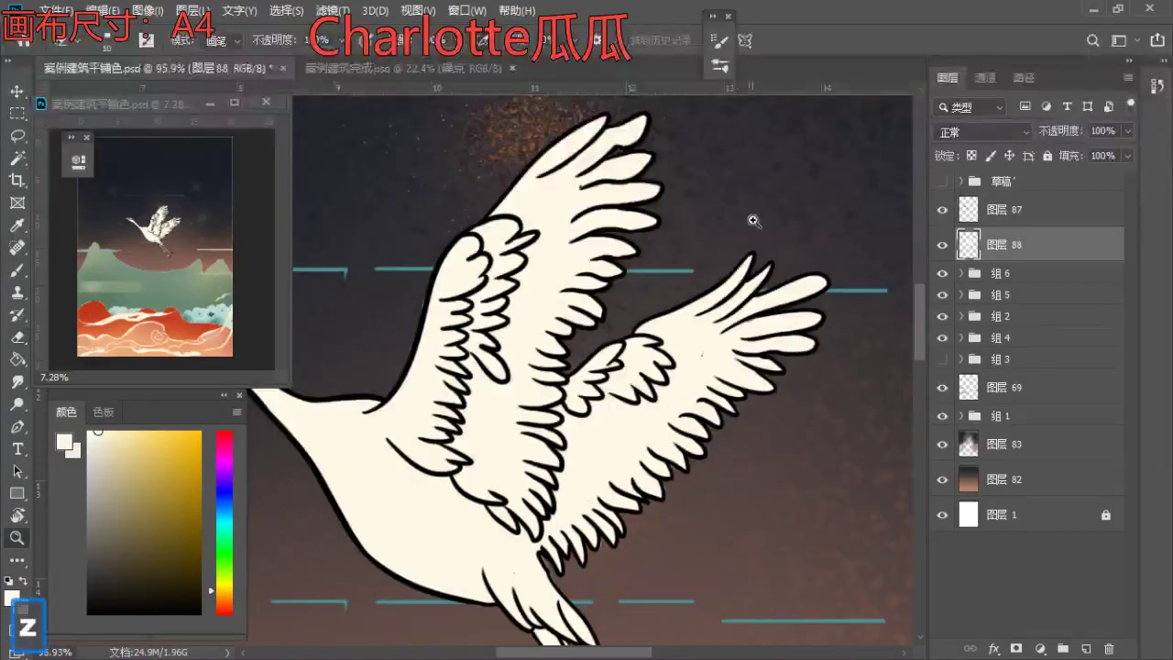
pyautogui.scroll(-3, 751, 223)
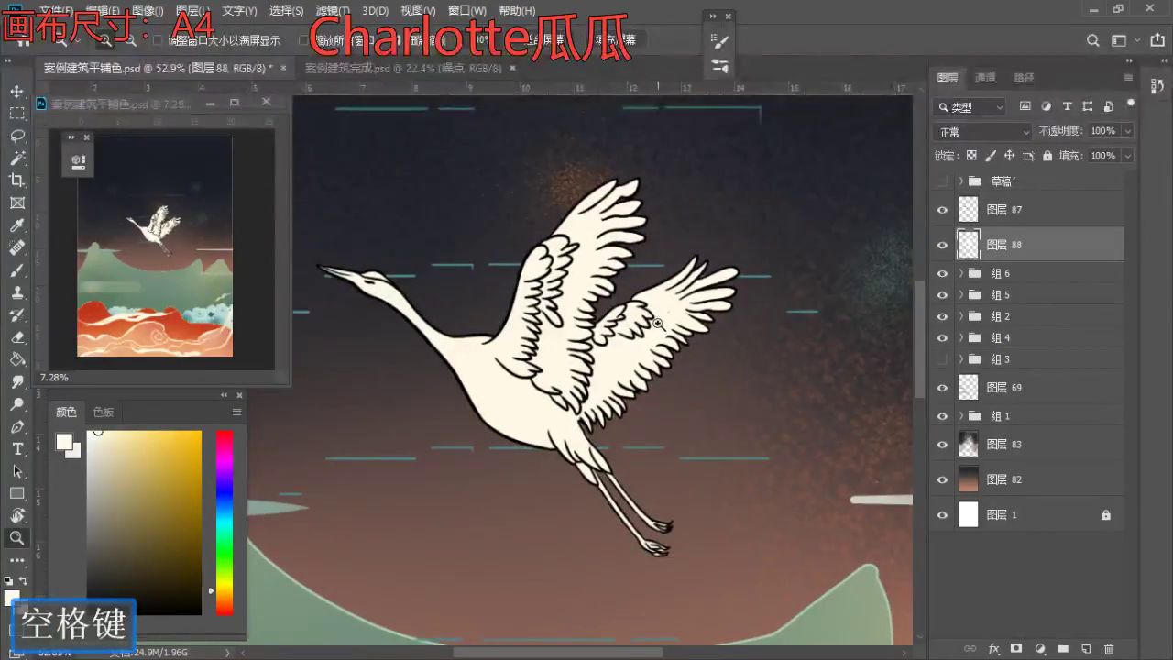
pyautogui.scroll(4, 586, 527)
pyautogui.press('e')
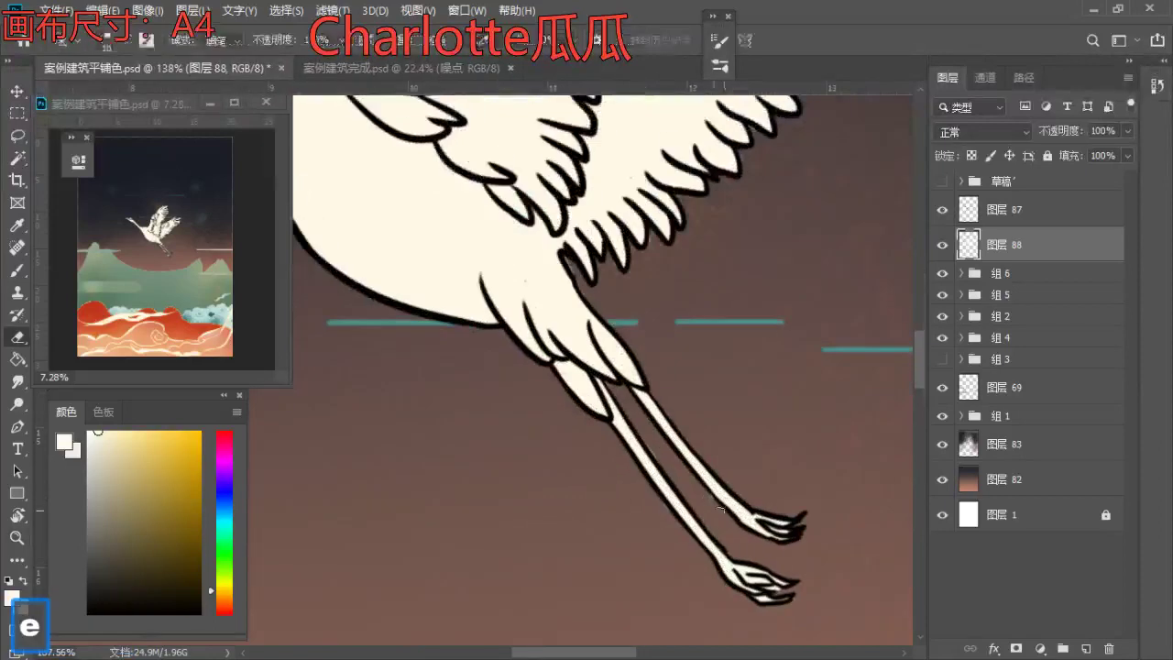
pyautogui.press('z')
pyautogui.moveTo(680, 481); pyautogui.dragTo(715, 507)
pyautogui.press('e')
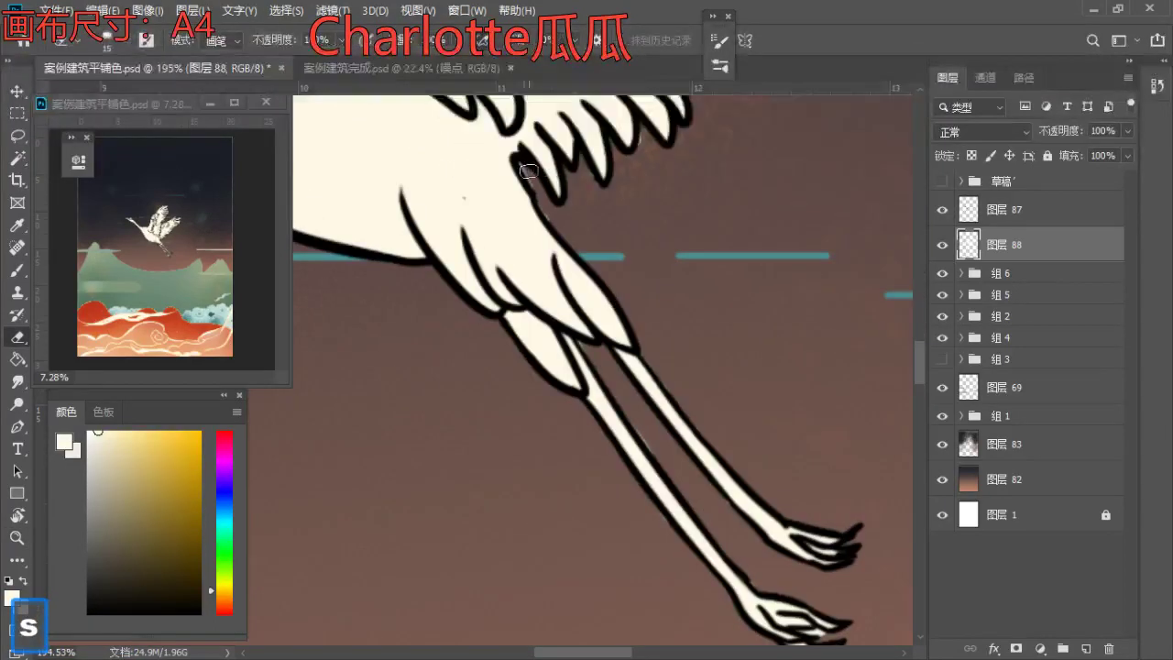
pyautogui.press('space')
pyautogui.moveTo(624, 335); pyautogui.dragTo(604, 236)
pyautogui.press('e')
pyautogui.press('a')
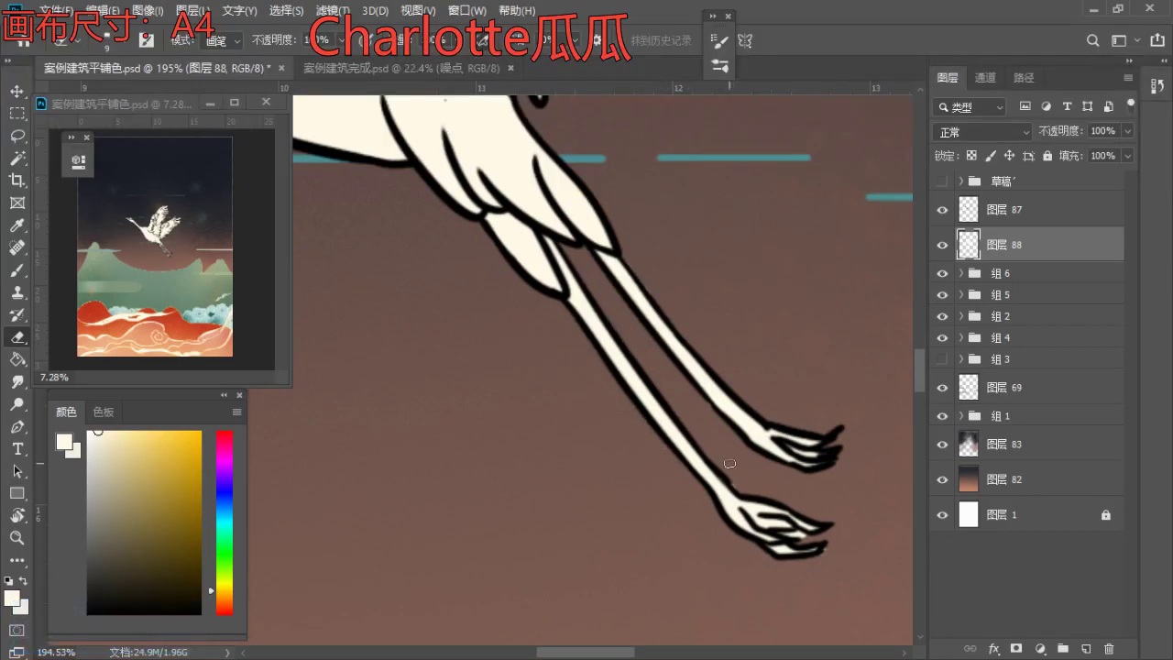
# - Lock the transparent pixels of the line art layer 图层 87 and sample a light yellow-orange from the illustration
pyautogui.press('z')
pyautogui.moveTo(757, 442); pyautogui.dragTo(627, 412)
pyautogui.press('space')
pyautogui.moveTo(628, 412); pyautogui.dragTo(568, 476)
pyautogui.press('b')
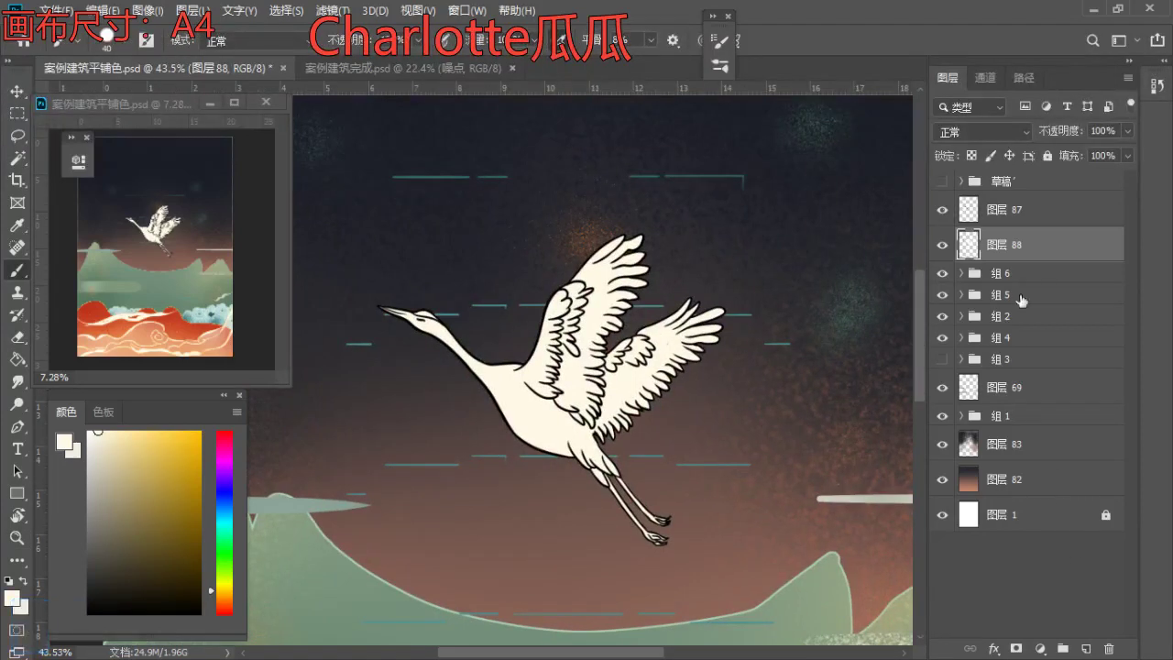
pyautogui.click(1001, 212)
pyautogui.press('b')
pyautogui.press('z')
pyautogui.moveTo(504, 335); pyautogui.dragTo(431, 477)
pyautogui.press('space')
pyautogui.moveTo(430, 490); pyautogui.dragTo(439, 236)
pyautogui.keyDown('alt'); pyautogui.click(499, 404); pyautogui.keyUp('alt')
pyautogui.moveTo(528, 333)
pyautogui.mouseDown()
pyautogui.moveTo(507, 249)
pyautogui.moveTo(465, 497)
pyautogui.mouseUp()
pyautogui.press('z')
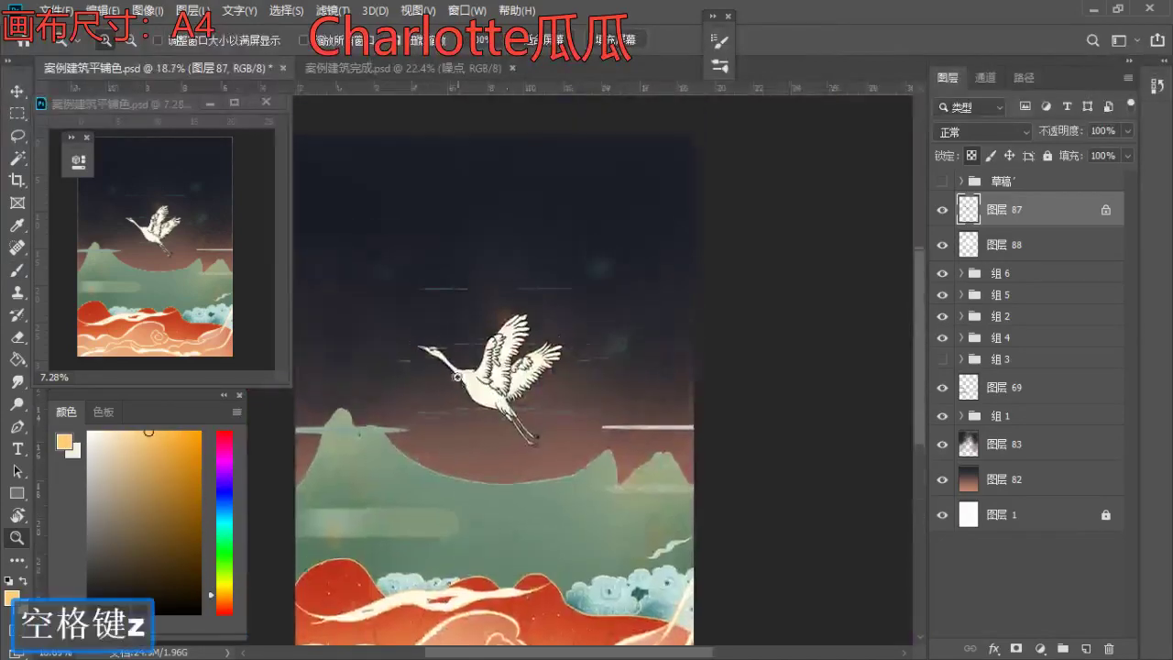
# - Paint over the crane's entire line art in light yellow-orange with a size 175 brush
pyautogui.moveTo(457, 374); pyautogui.dragTo(521, 380)
pyautogui.press('b')
pyautogui.press('s')
pyautogui.press('s')
pyautogui.press('s')
pyautogui.press('s')
pyautogui.press('s')
pyautogui.press('s')
pyautogui.press('s')
pyautogui.moveTo(327, 266)
pyautogui.mouseDown()
pyautogui.moveTo(677, 553)
pyautogui.moveTo(579, 435)
pyautogui.moveTo(438, 422)
pyautogui.mouseUp()
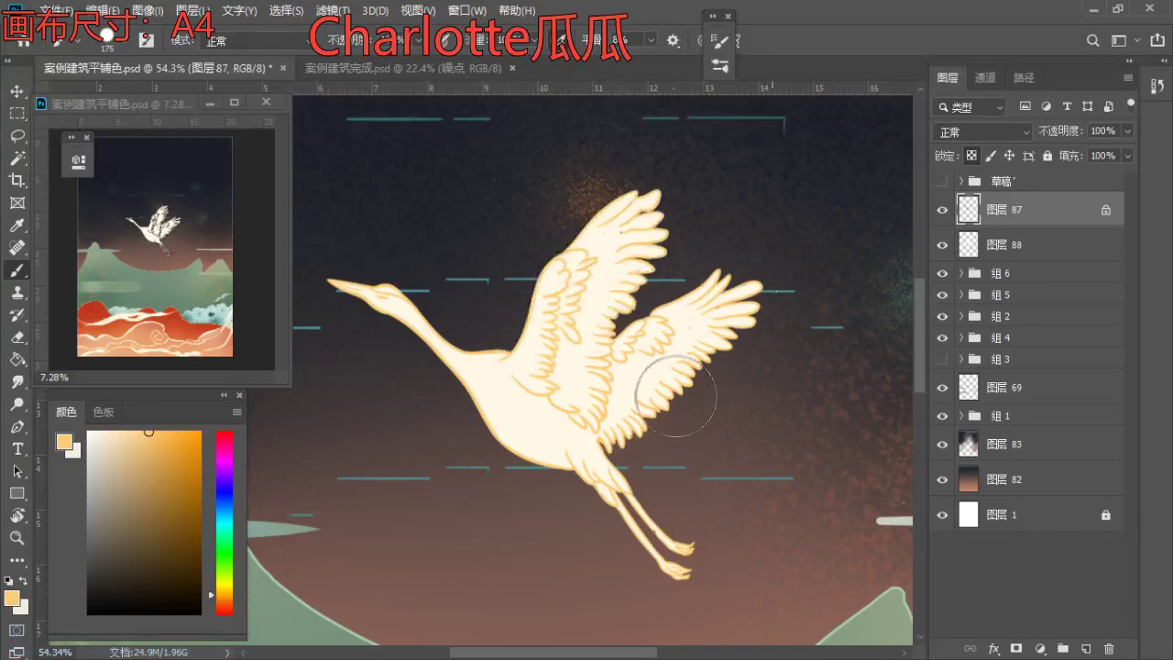
pyautogui.moveTo(676, 358); pyautogui.dragTo(372, 319)
# - Choose a deeper orange and repaint the crane's whole line art with the brush enlarged to 400
pyautogui.press(']')
pyautogui.press(']')
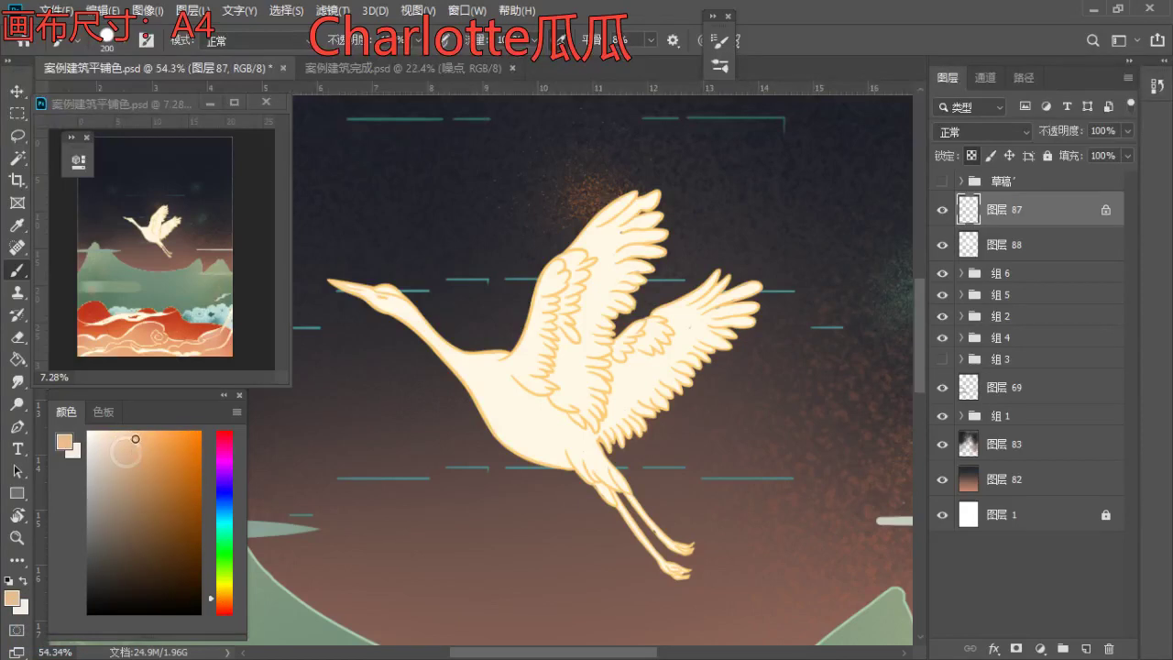
pyautogui.press(']')
pyautogui.press(']')
pyautogui.moveTo(582, 494)
pyautogui.mouseDown()
pyautogui.moveTo(637, 537)
pyautogui.moveTo(679, 602)
pyautogui.mouseUp()
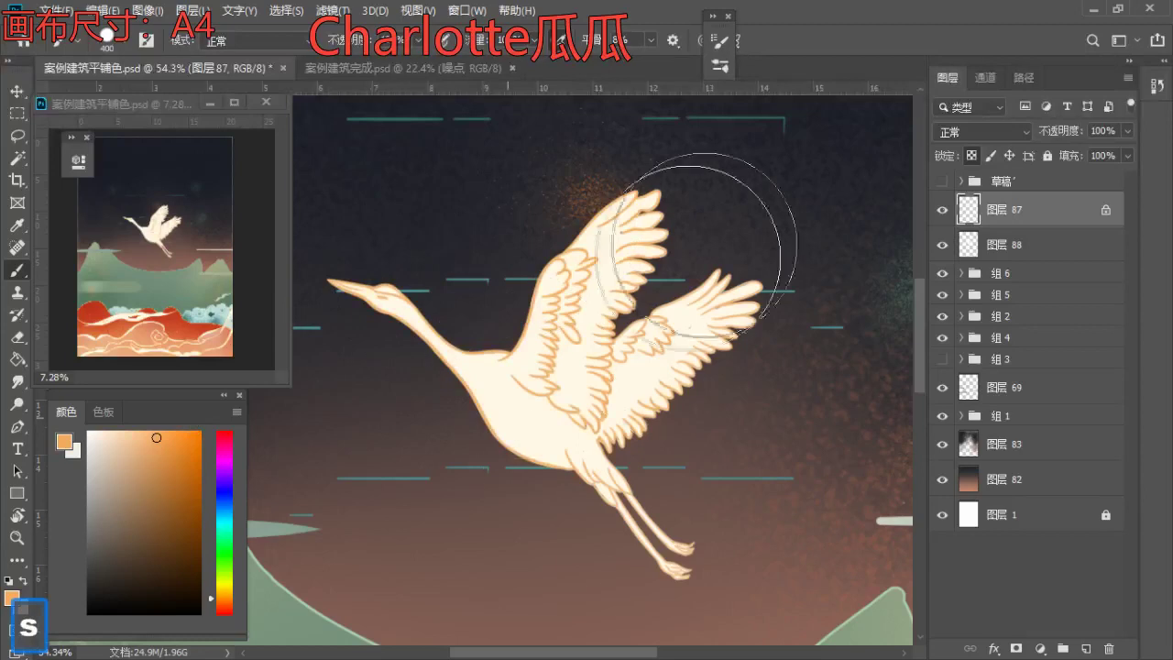
pyautogui.press(']')
pyautogui.press('b')
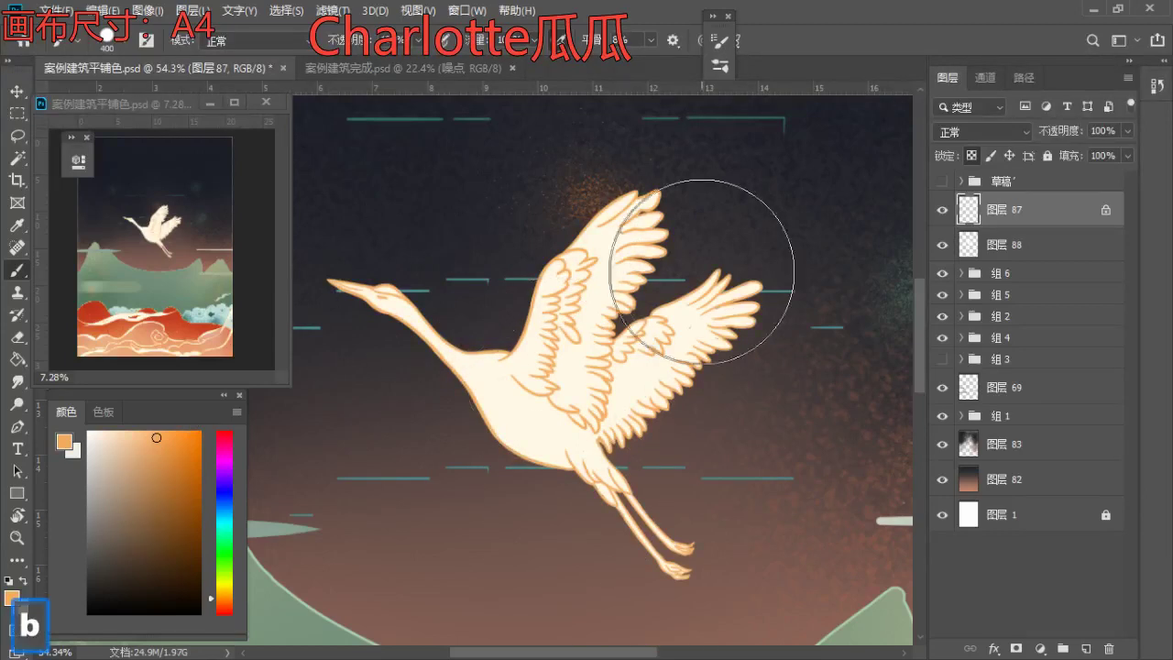
# - Select the crane's base layer 图层 88 and sample its cream colour for the brush
pyautogui.press('[')
pyautogui.press('[')
pyautogui.press('[')
pyautogui.press('[')
pyautogui.press('[')
pyautogui.press('[')
pyautogui.click(1071, 249)
pyautogui.press('z')
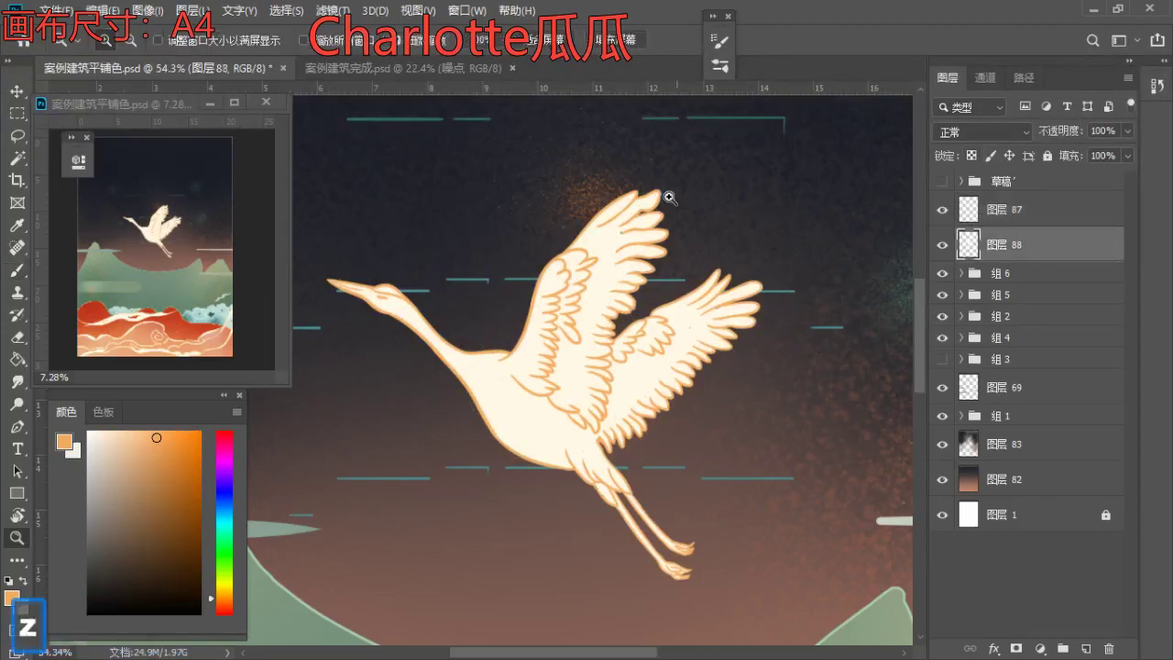
pyautogui.moveTo(633, 189); pyautogui.dragTo(676, 201)
pyautogui.press('b')
pyautogui.press('a')
pyautogui.press('a')
pyautogui.keyDown('alt'); pyautogui.click(575, 335); pyautogui.keyUp('alt')
pyautogui.press('a')
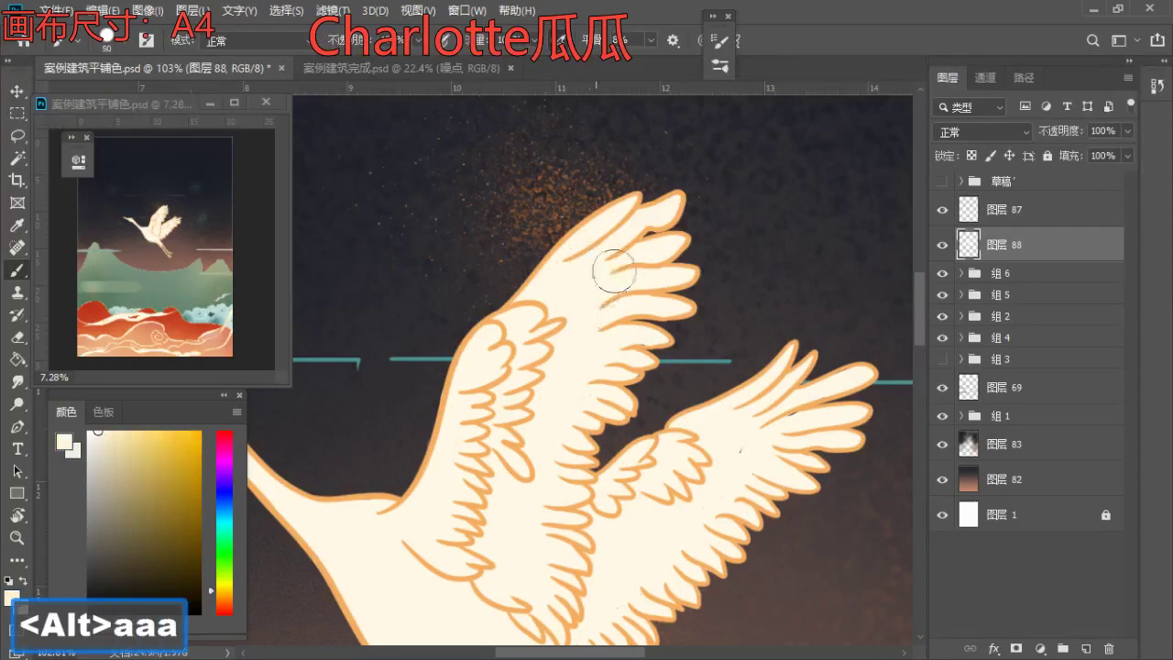
# - Touch up the gaps between the front wing's feathers in cream with the brush reduced to size 20
pyautogui.press('z')
pyautogui.press('b')
pyautogui.press('[')
pyautogui.press('[')
pyautogui.press('[')
pyautogui.press('[')
pyautogui.press('[')
pyautogui.press('[')
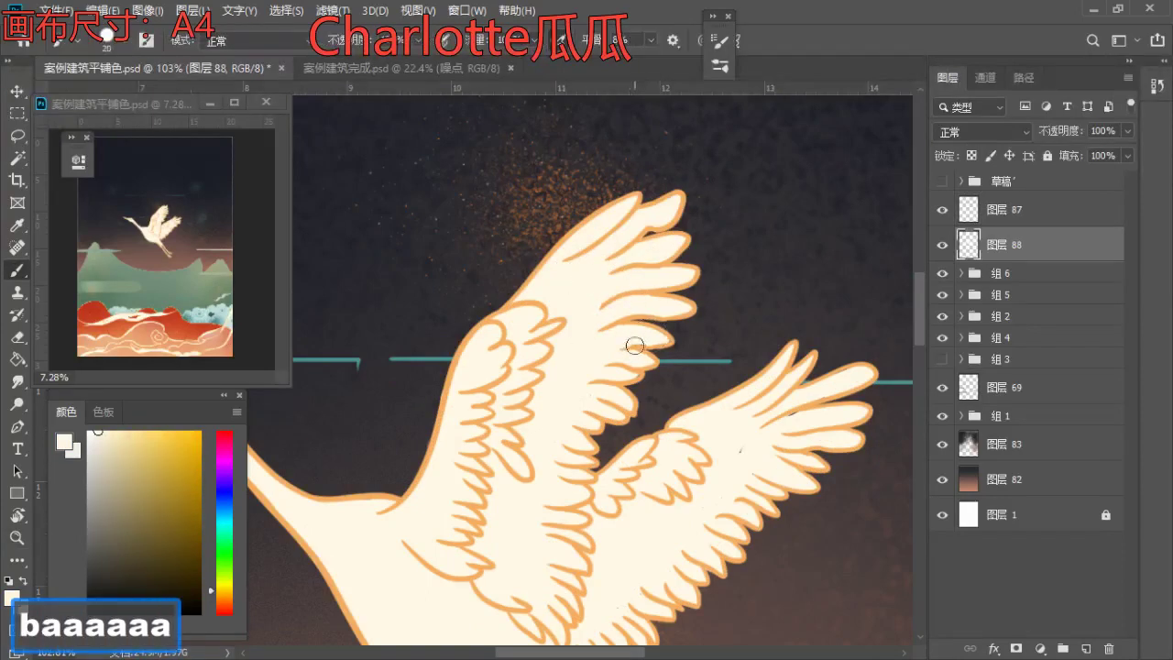
pyautogui.press('b')
# - Undo the last edit and touch up the gaps among the rear wing's feathers in cream, reducing the brush to size 15
pyautogui.press('e')
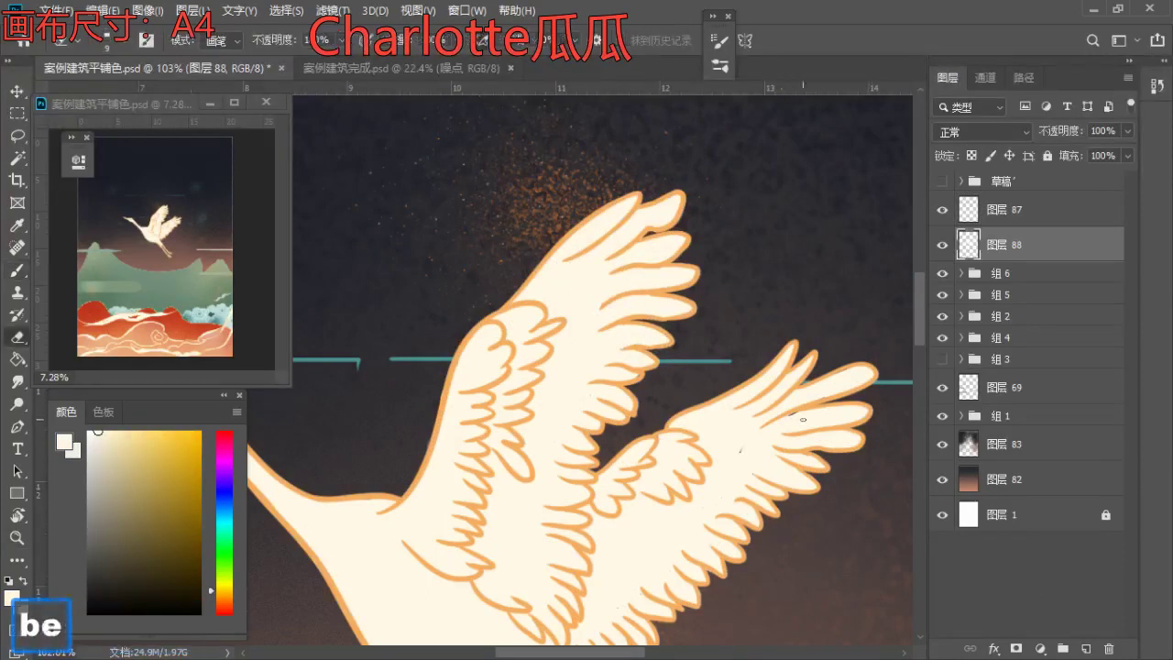
pyautogui.hotkey('ctrl', 'z')
pyautogui.press('b')
pyautogui.press('s')
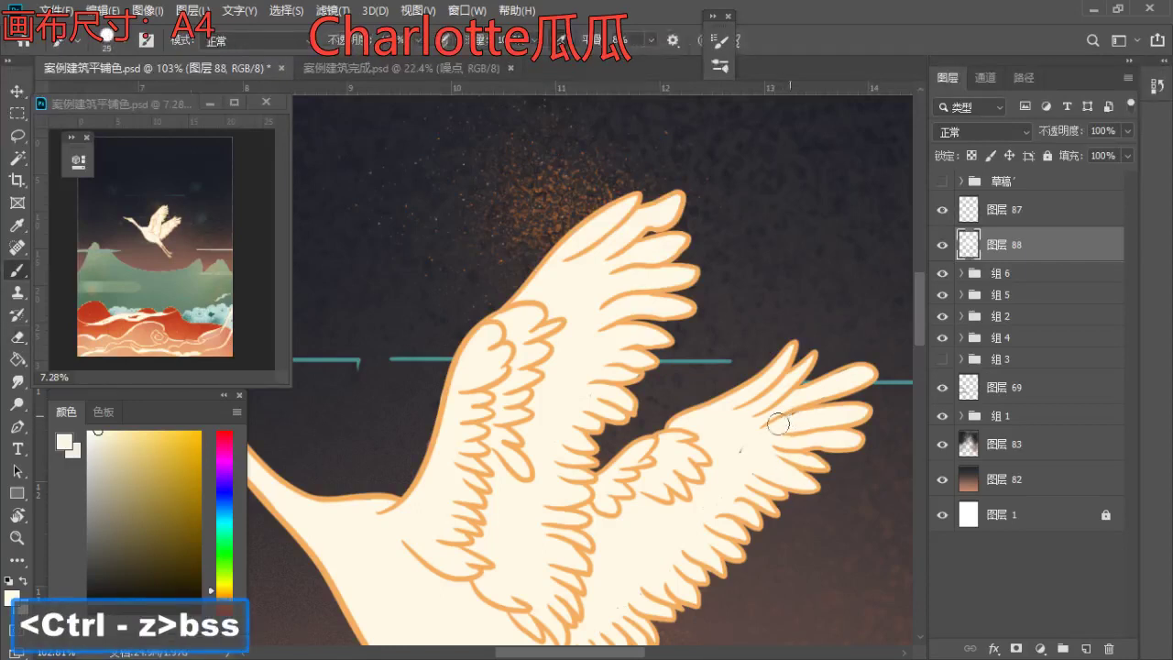
pyautogui.press('[')
pyautogui.press('[')
# - Add a new layer directly above the cream base layer 图层 88
pyautogui.press('z')
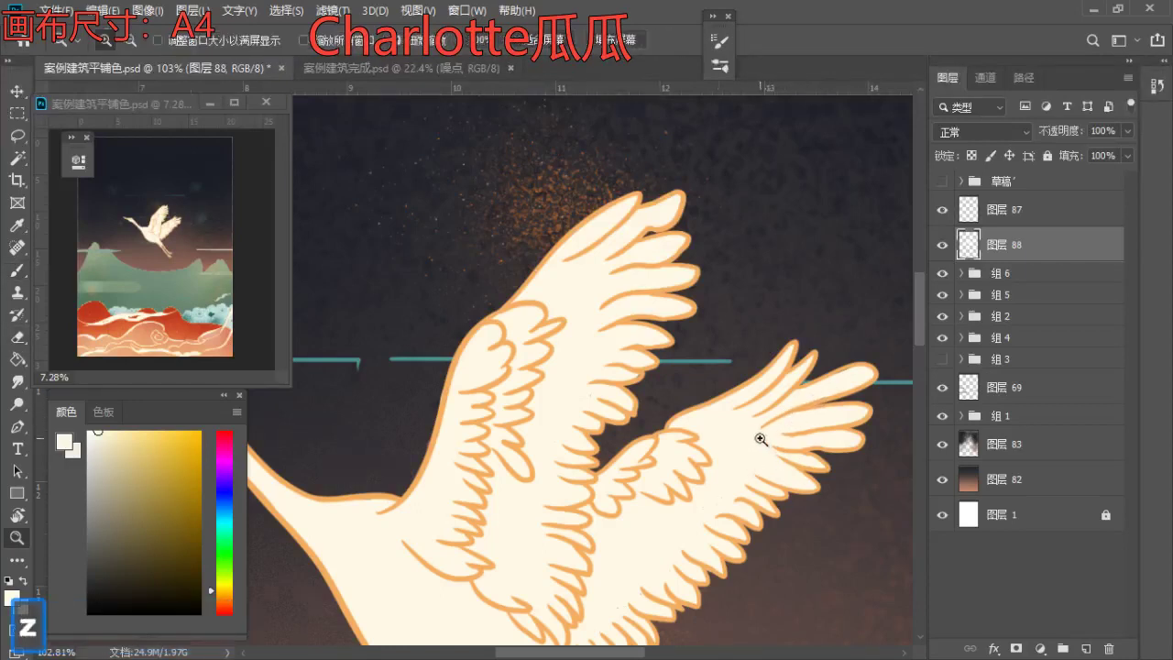
pyautogui.moveTo(761, 437); pyautogui.dragTo(713, 487)
pyautogui.press('space')
pyautogui.moveTo(713, 486); pyautogui.dragTo(686, 414)
pyautogui.press('b')
pyautogui.click(1087, 648)
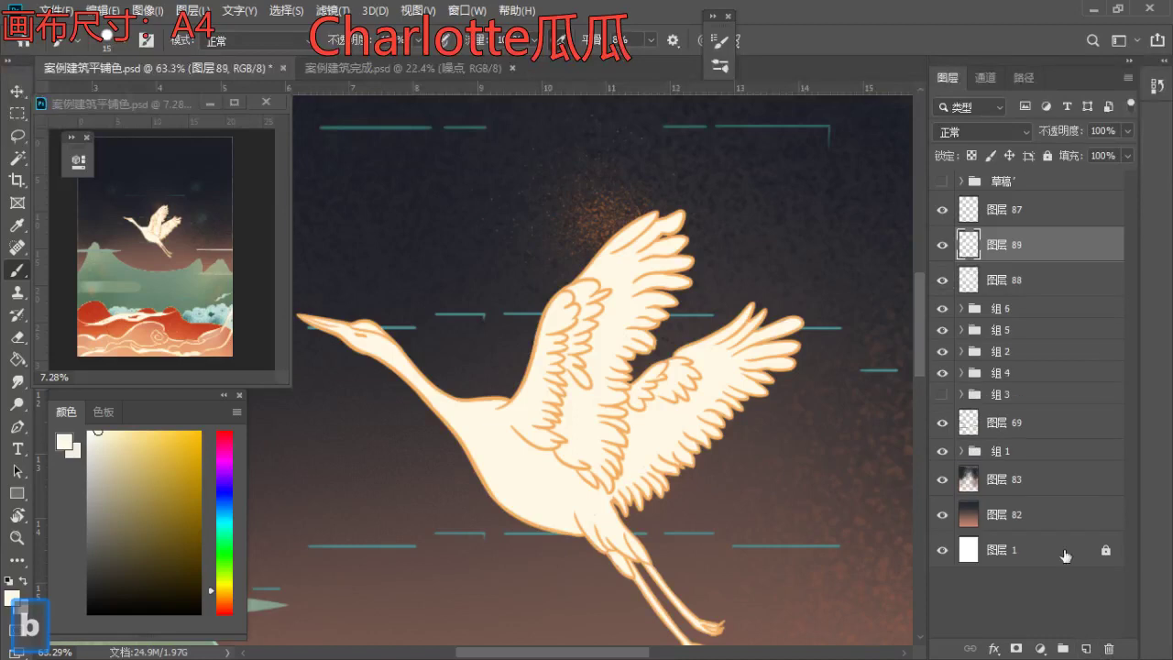
# - Touch up the cream around the crane's thigh and upper legs on the new layer with a size 15 brush
pyautogui.press('space')
pyautogui.moveTo(642, 542)
pyautogui.mouseDown()
pyautogui.moveTo(610, 425)
pyautogui.moveTo(673, 431)
pyautogui.mouseUp()
pyautogui.press('z')
pyautogui.press('b')
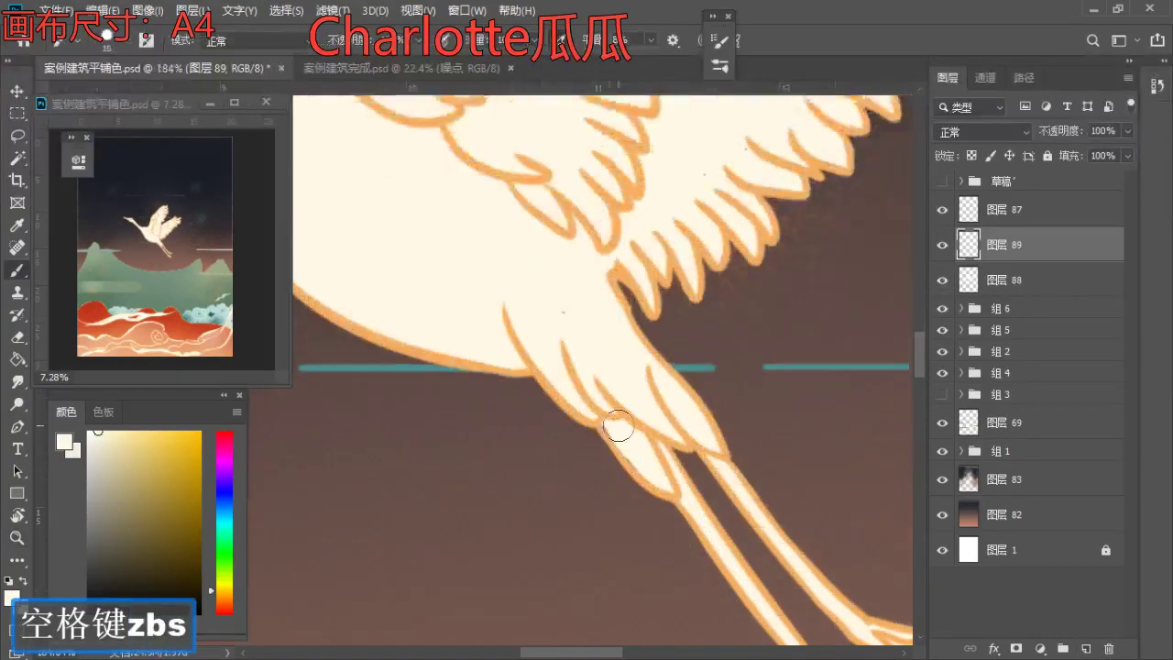
pyautogui.moveTo(544, 302)
pyautogui.mouseDown()
pyautogui.moveTo(609, 295)
pyautogui.moveTo(603, 434)
pyautogui.mouseUp()
pyautogui.press('space')
pyautogui.press('s')
pyautogui.press('s')
pyautogui.moveTo(629, 349)
pyautogui.mouseDown()
pyautogui.moveTo(599, 401)
pyautogui.moveTo(559, 400)
pyautogui.moveTo(676, 516)
pyautogui.mouseUp()
# - Check and touch up the cream base along the neck, head, legs and both wings
pyautogui.press('z')
pyautogui.press('space')
pyautogui.moveTo(556, 406); pyautogui.dragTo(697, 516)
pyautogui.press('b')
pyautogui.press('a')
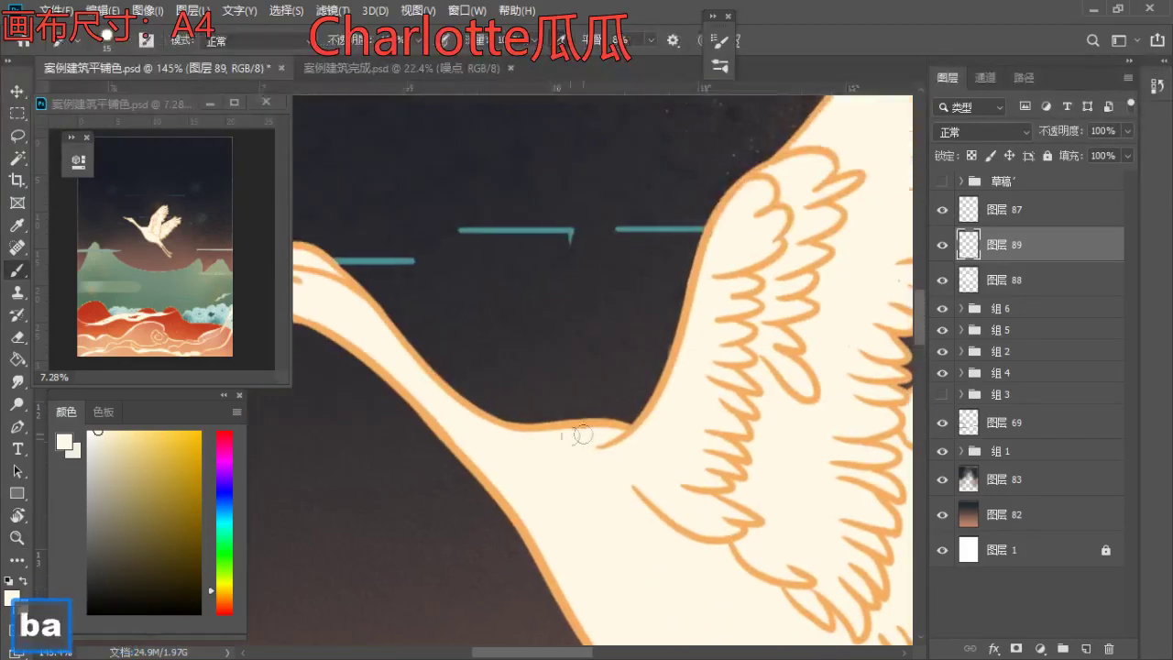
pyautogui.moveTo(572, 441); pyautogui.dragTo(702, 514)
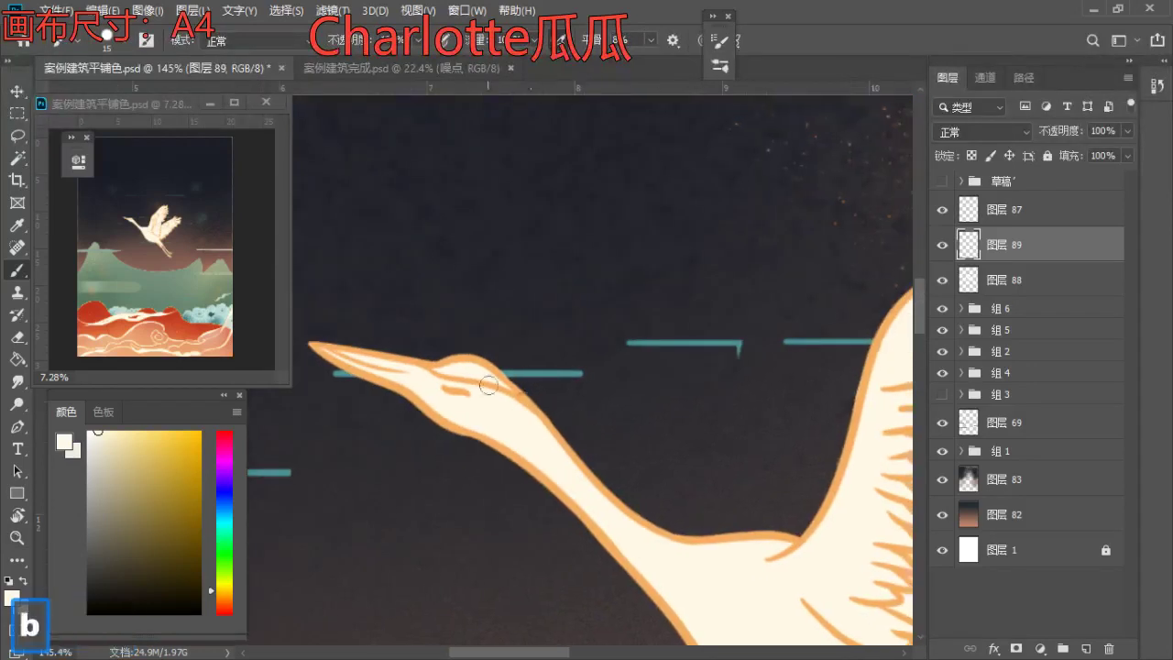
pyautogui.moveTo(729, 563); pyautogui.dragTo(458, 172)
pyautogui.moveTo(713, 468); pyautogui.dragTo(419, 336)
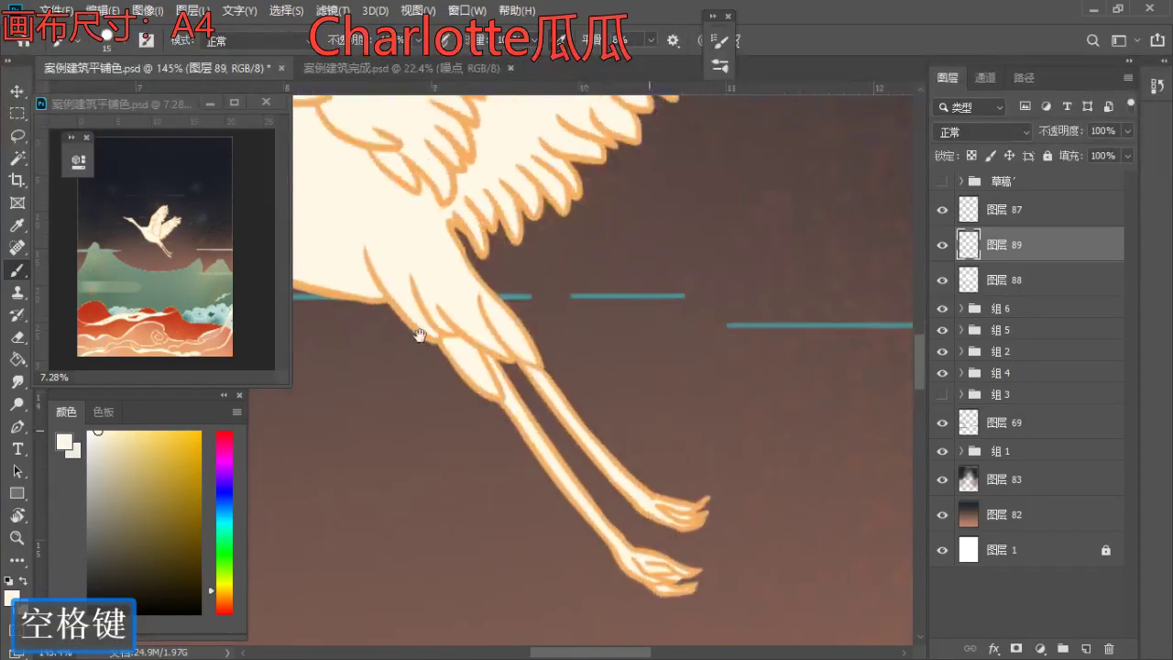
pyautogui.moveTo(498, 278)
pyautogui.mouseDown()
pyautogui.moveTo(531, 550)
pyautogui.moveTo(689, 413)
pyautogui.mouseUp()
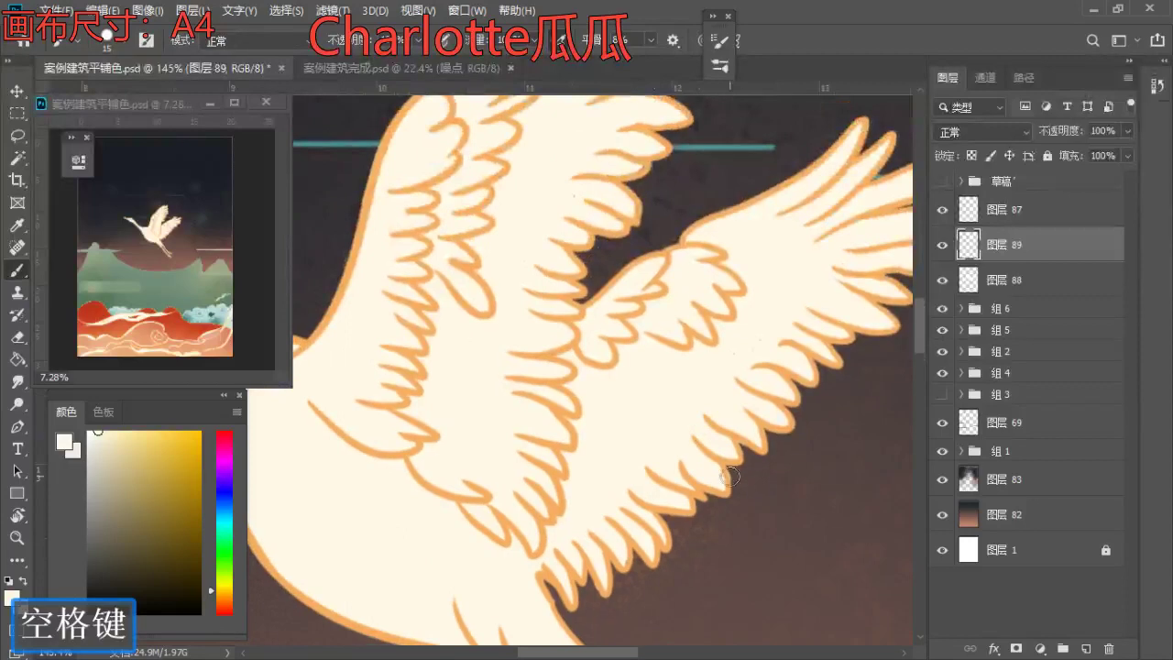
# - Clip the touch-up layer 图层 89 to 图层 88 and merge it down into the base
pyautogui.press('e')
pyautogui.press('z')
pyautogui.moveTo(730, 406); pyautogui.dragTo(671, 404)
pyautogui.moveTo(695, 389); pyautogui.dragTo(665, 427)
pyautogui.press('b')
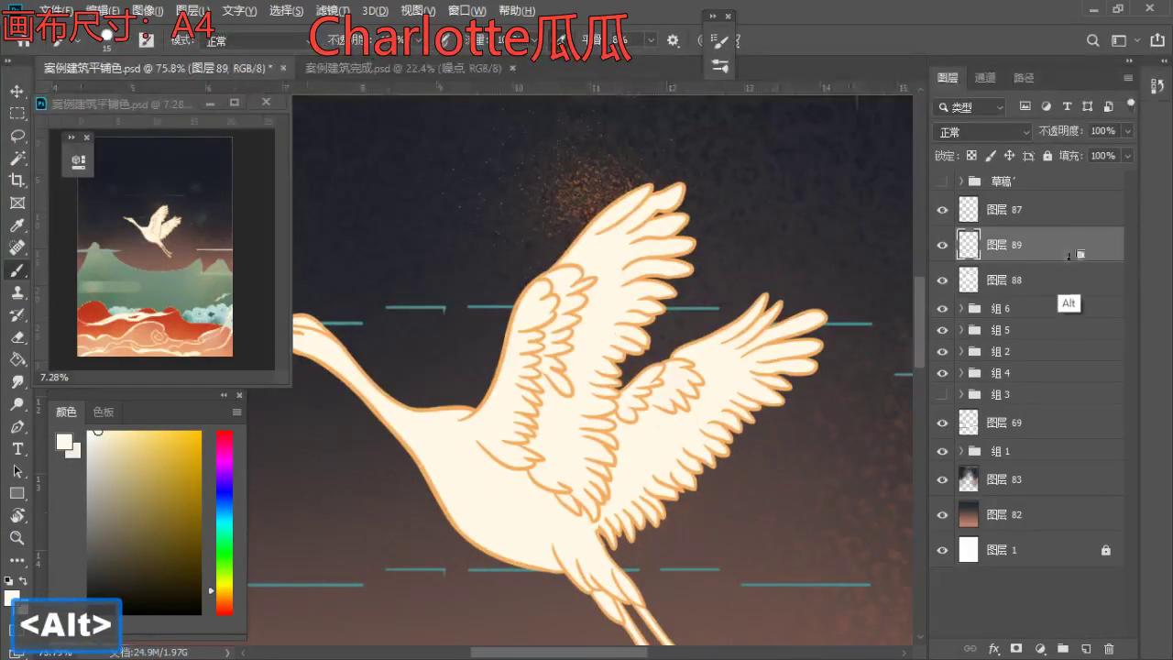
pyautogui.keyDown('alt'); pyautogui.click(1067, 258); pyautogui.keyUp('alt')
pyautogui.press('space')
pyautogui.moveTo(909, 330); pyautogui.dragTo(882, 313)
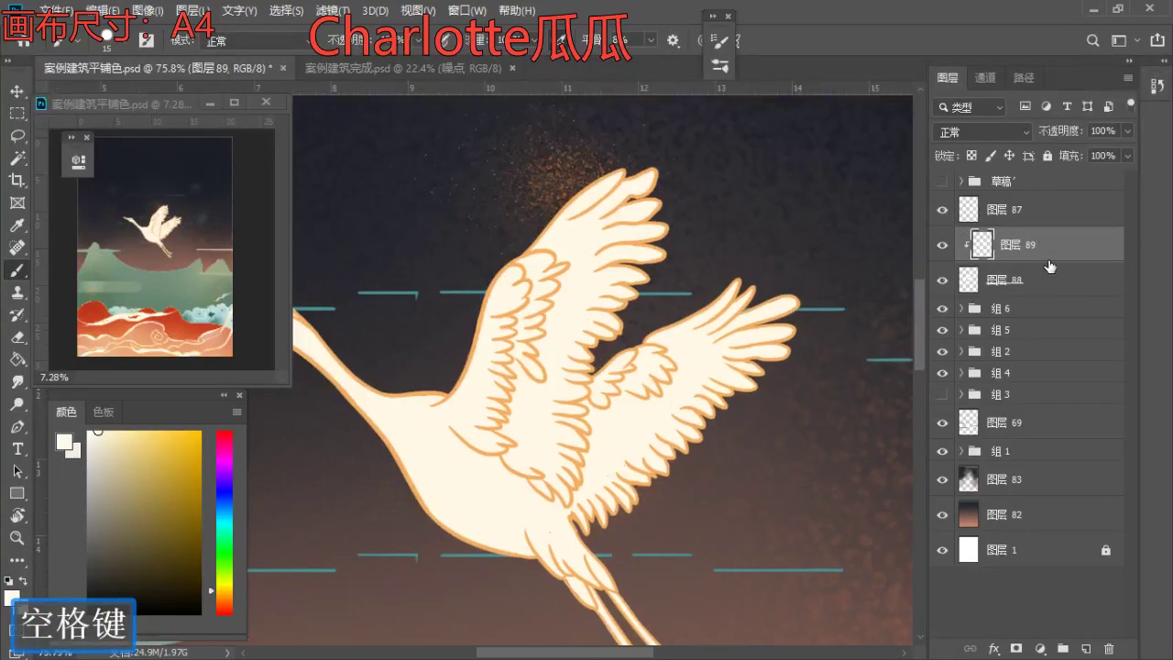
pyautogui.hotkey('ctrl', 'e')
# - Add another new layer above 图层 88 and clip it to the cream base
pyautogui.click(1084, 648)
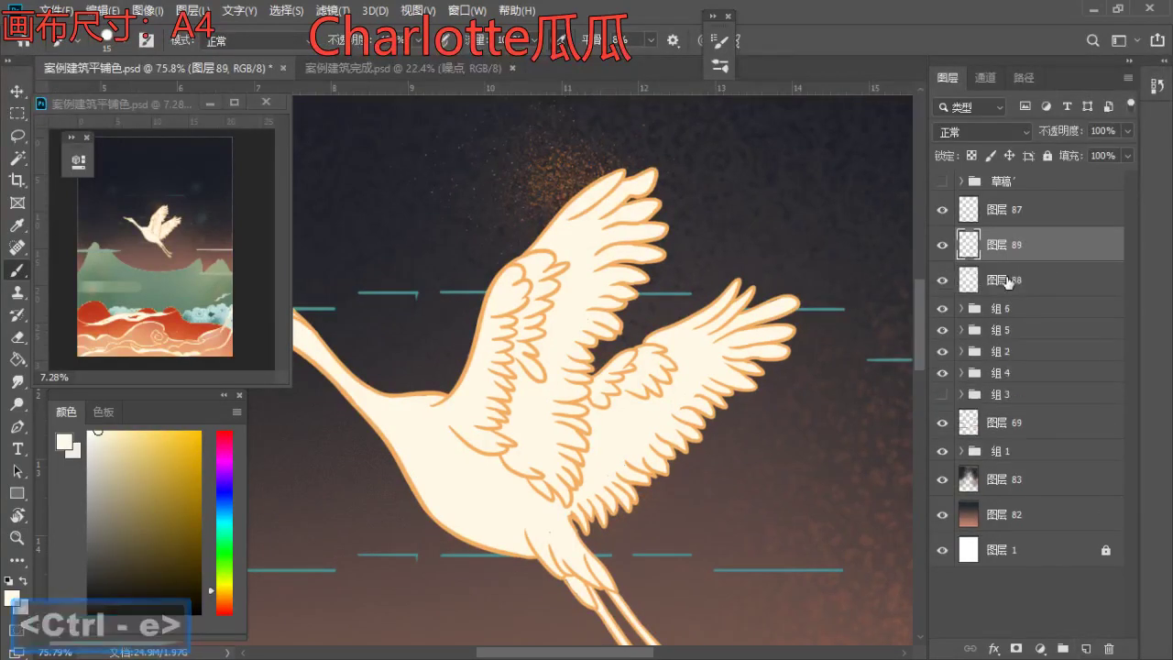
pyautogui.keyDown('alt'); pyautogui.click(1031, 261); pyautogui.keyUp('alt')
pyautogui.press('z')
pyautogui.moveTo(573, 350); pyautogui.dragTo(558, 347)
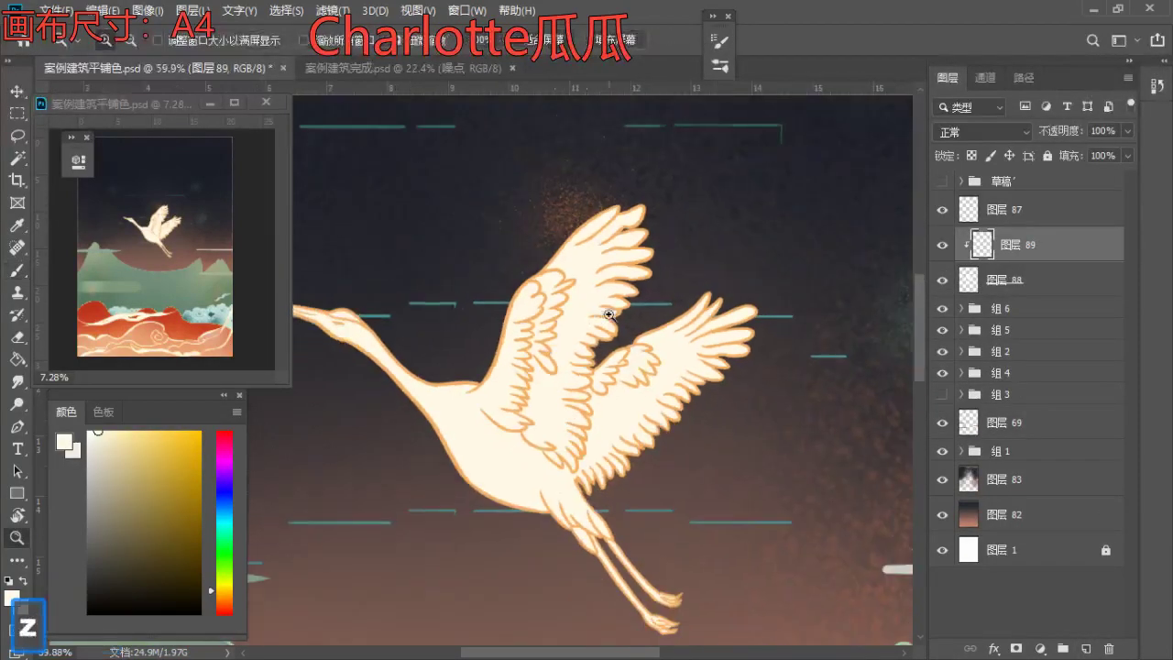
pyautogui.moveTo(610, 316); pyautogui.dragTo(570, 317)
# - Switch to the soft round brush 柔边圆 from the 新国风笔刷 set and enlarge it to size 125
pyautogui.press('b')
pyautogui.press('s')
pyautogui.click(719, 66)
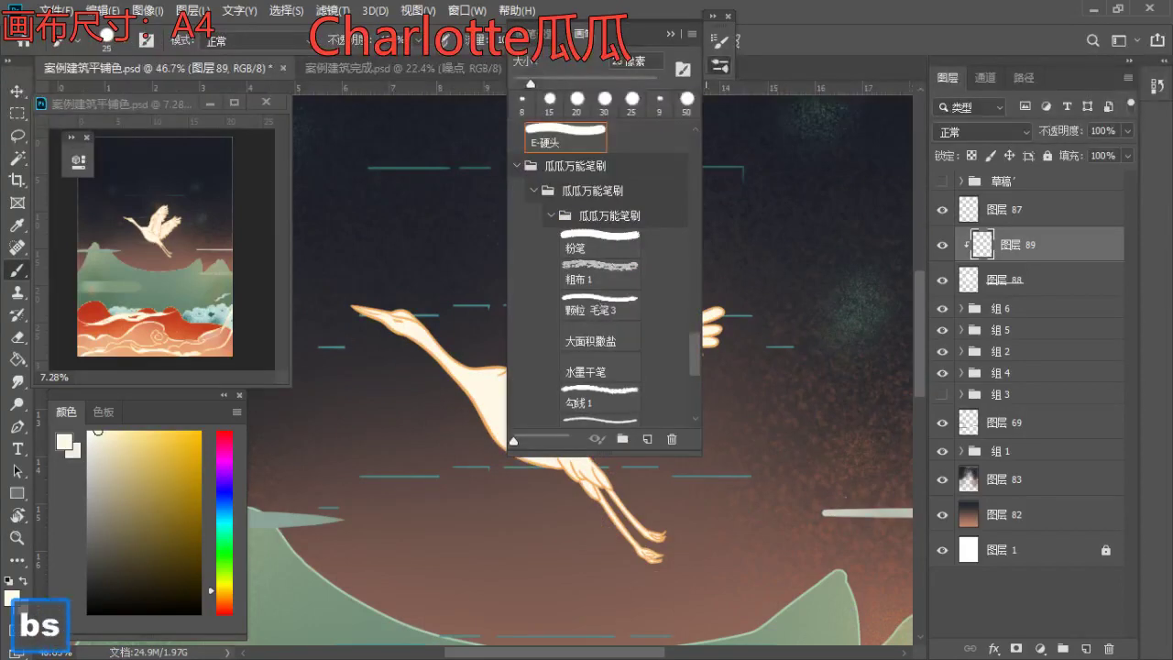
pyautogui.moveTo(693, 349); pyautogui.dragTo(692, 302)
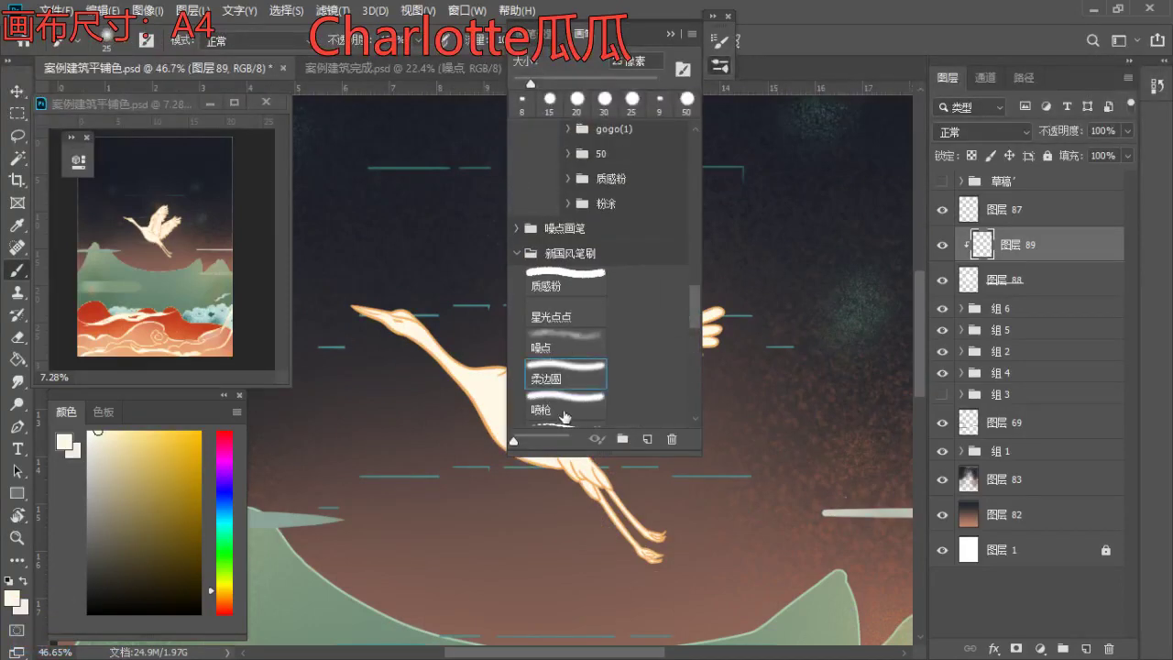
pyautogui.click(670, 35)
pyautogui.press('space')
pyautogui.moveTo(527, 444); pyautogui.dragTo(541, 392)
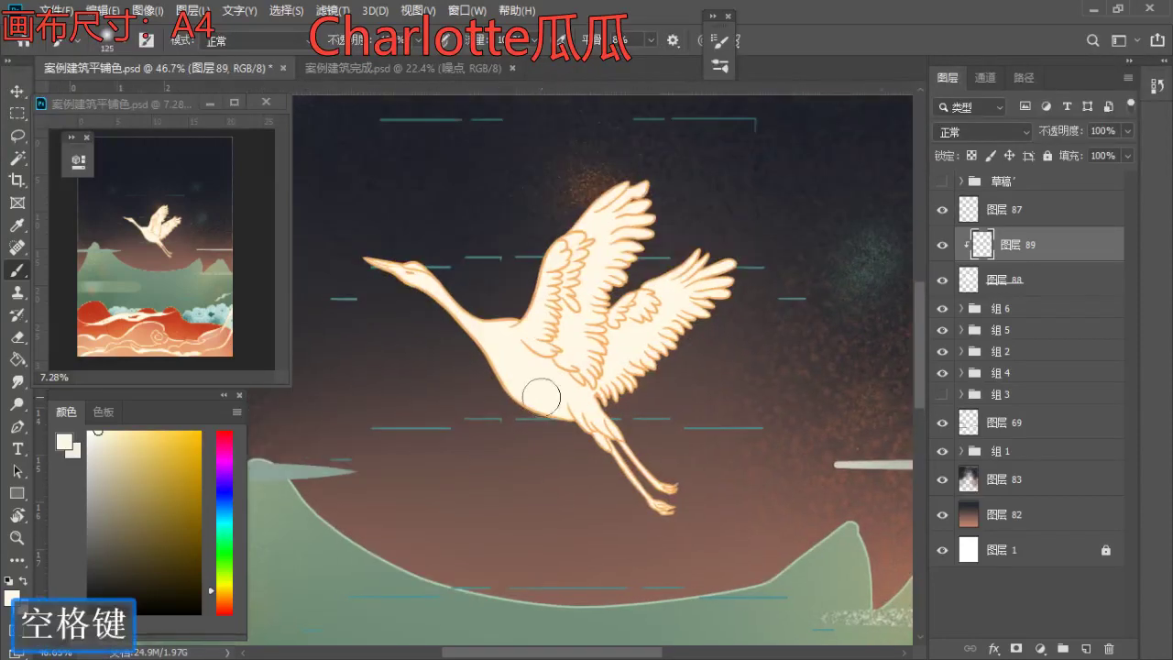
# - Choose a muted red as the paint colour and undo the trial strokes on the crane's head
pyautogui.keyDown('alt'); pyautogui.click(426, 247); pyautogui.keyUp('alt')
pyautogui.moveTo(426, 247); pyautogui.dragTo(392, 262)
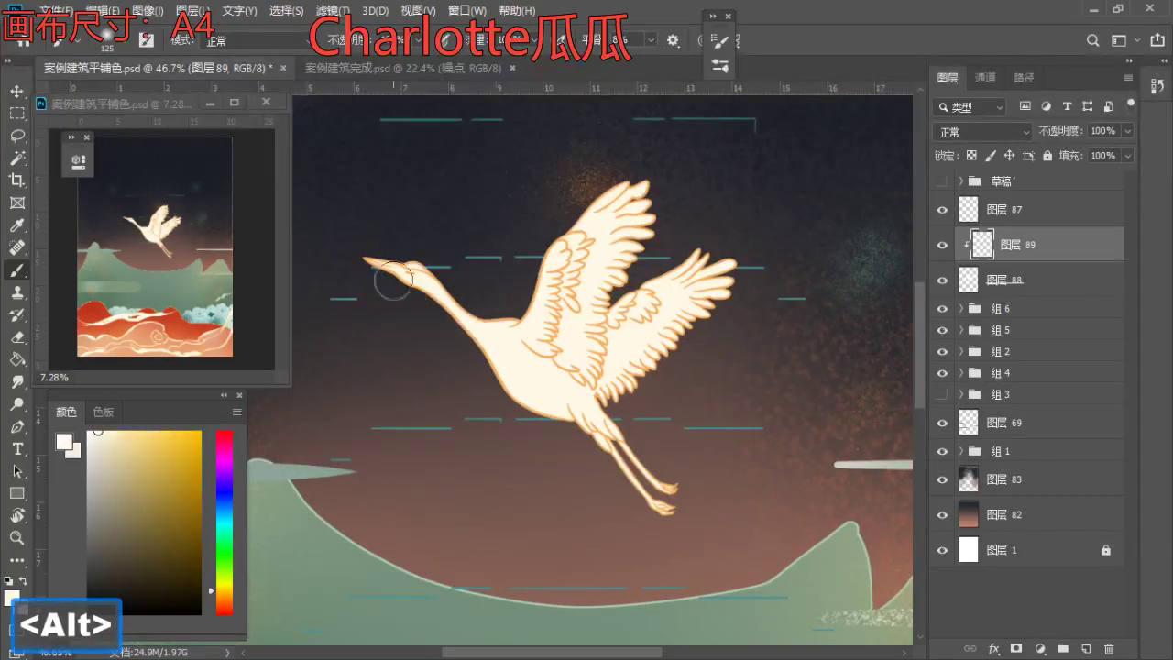
pyautogui.moveTo(222, 591); pyautogui.dragTo(223, 612)
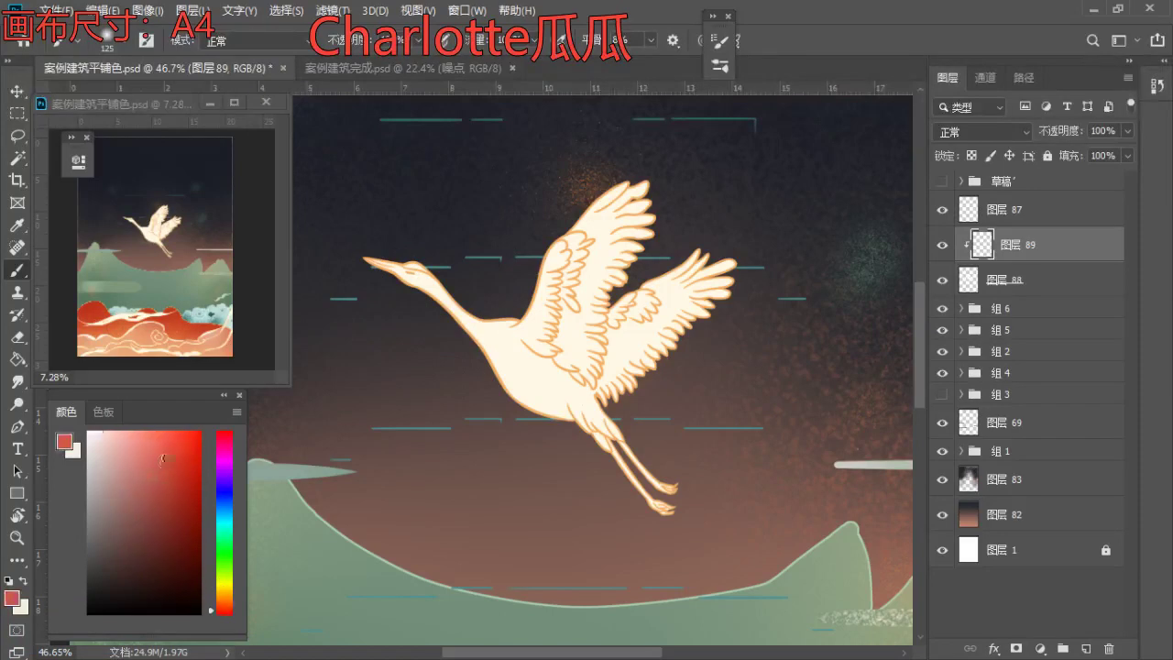
pyautogui.hotkey('ctrl', 'z')
pyautogui.press('z')
pyautogui.moveTo(395, 233)
pyautogui.mouseDown()
pyautogui.moveTo(455, 288)
pyautogui.moveTo(502, 295)
pyautogui.mouseUp()
pyautogui.press('b')
pyautogui.hotkey('ctrl', 'z')
# - Paint the patch on top of the crane's head red with the soft brush reduced to size 35
pyautogui.press('a')
pyautogui.press('a')
pyautogui.press('a')
pyautogui.press('a')
pyautogui.press('a')
pyautogui.press('a')
pyautogui.press('a')
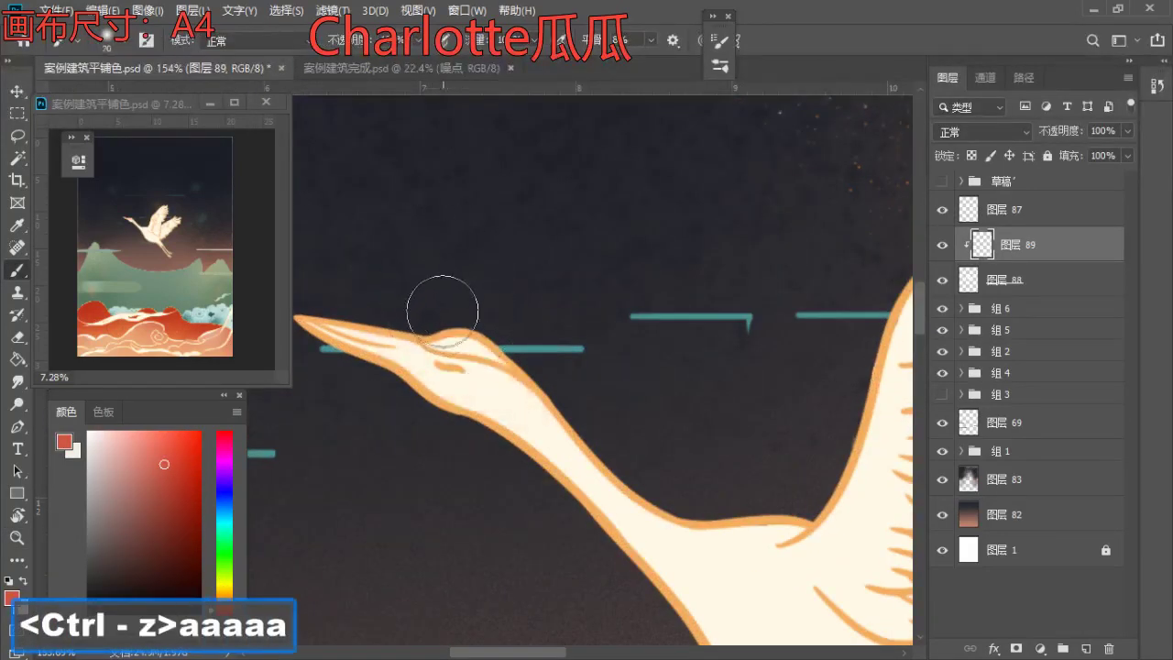
pyautogui.click(462, 322)
pyautogui.press('a')
pyautogui.press('a')
pyautogui.press('a')
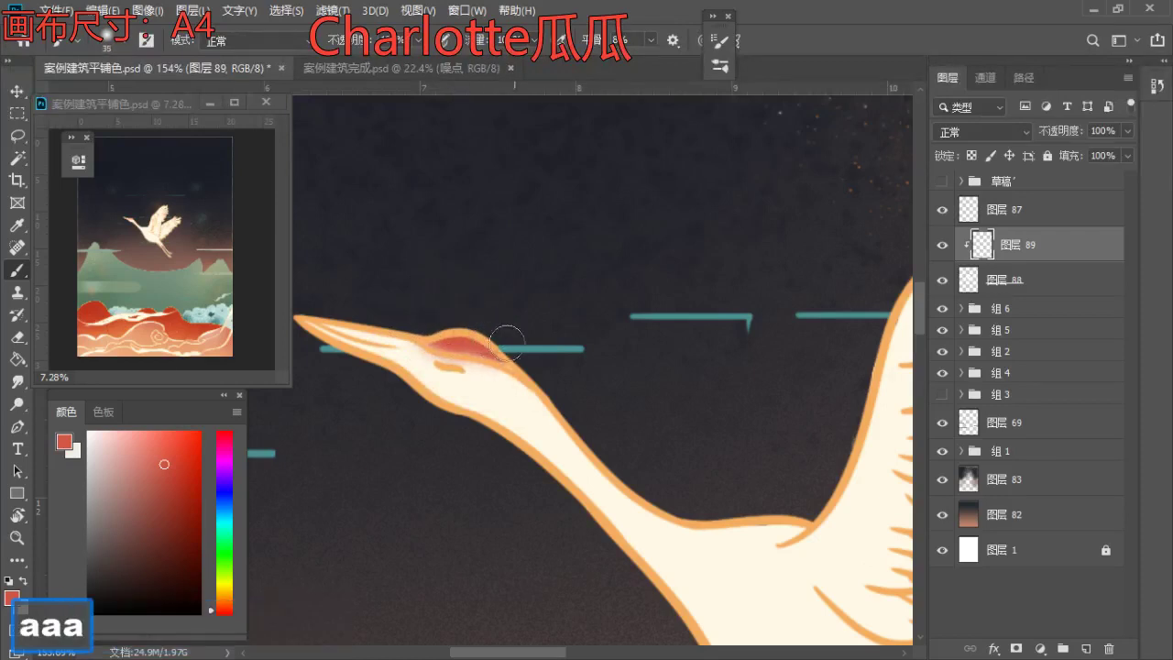
# - Erase the red overspill around the eye and strengthen the red inside the crown patch
pyautogui.press('e')
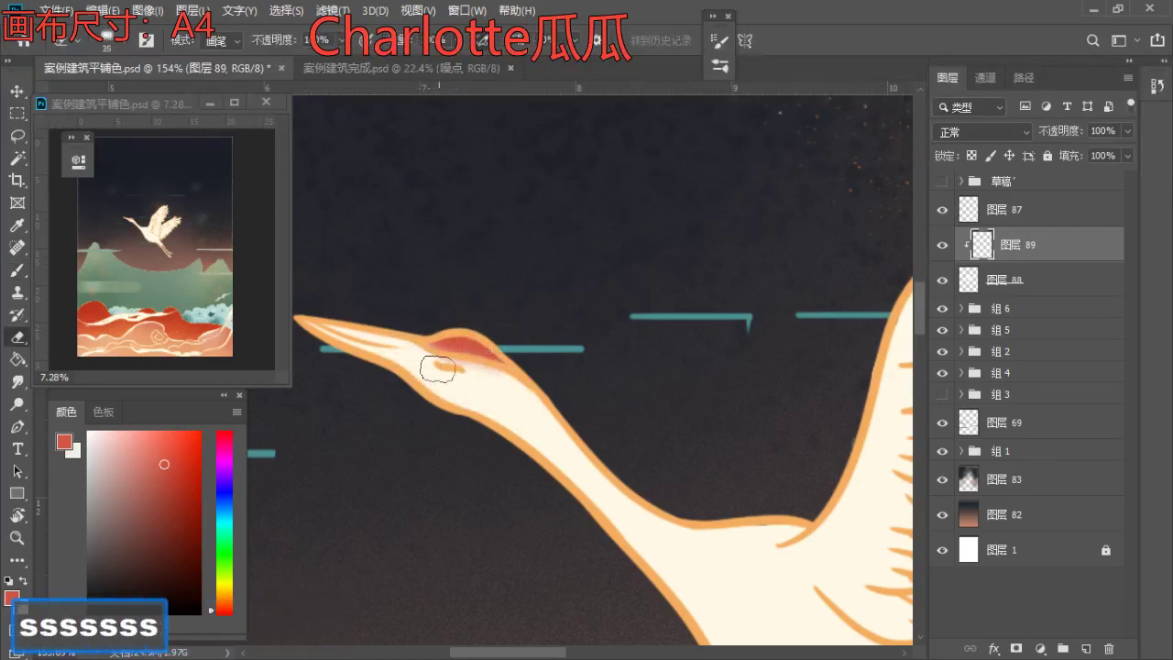
pyautogui.press('b')
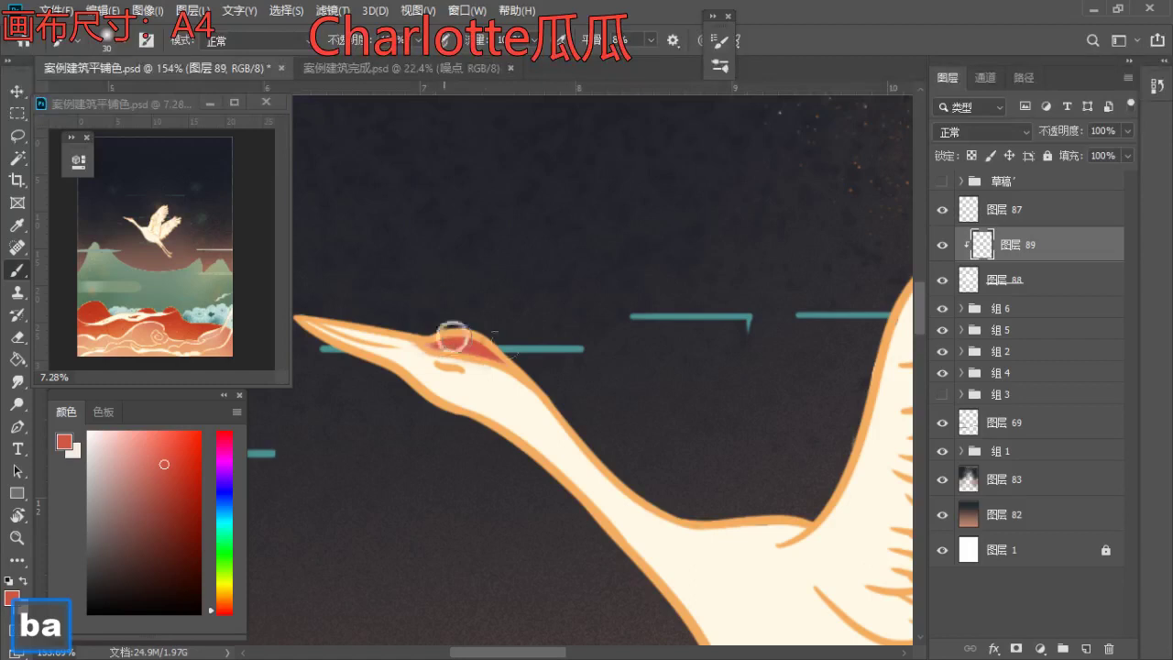
pyautogui.press('e')
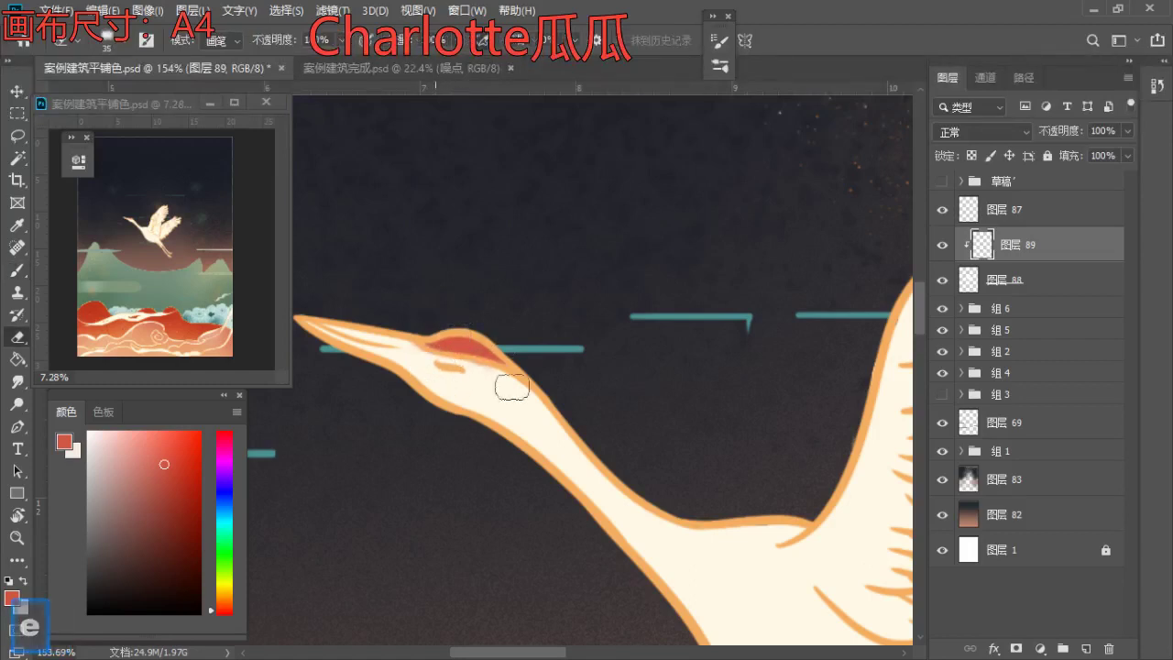
# - Shade the crane's beak with orange and a deeper reddish orange using the soft brush
pyautogui.press('b')
pyautogui.moveTo(223, 596)
pyautogui.mouseDown()
pyautogui.moveTo(220, 584)
pyautogui.moveTo(222, 598)
pyautogui.mouseUp()
pyautogui.moveTo(164, 441); pyautogui.dragTo(165, 447)
pyautogui.press('space')
pyautogui.moveTo(392, 363); pyautogui.dragTo(429, 372)
pyautogui.press('s')
pyautogui.press('s')
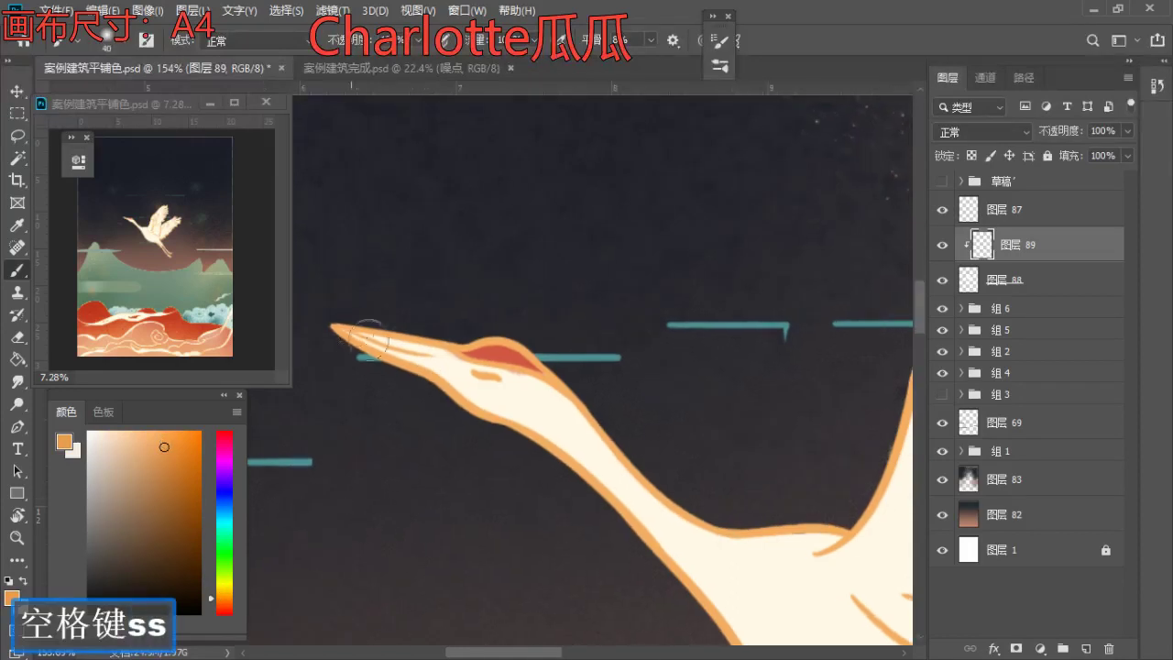
pyautogui.moveTo(220, 591); pyautogui.dragTo(223, 602)
pyautogui.press('s')
pyautogui.moveTo(391, 340)
pyautogui.mouseDown()
pyautogui.moveTo(421, 348)
pyautogui.moveTo(406, 333)
pyautogui.moveTo(374, 339)
pyautogui.mouseUp()
# - Try shading the front wing in deep orange with the soft brush enlarged to about 175, and undo the strokes
pyautogui.press('z')
pyautogui.moveTo(561, 444)
pyautogui.mouseDown()
pyautogui.moveTo(612, 460)
pyautogui.moveTo(563, 440)
pyautogui.mouseUp()
pyautogui.press('space')
pyautogui.press('b')
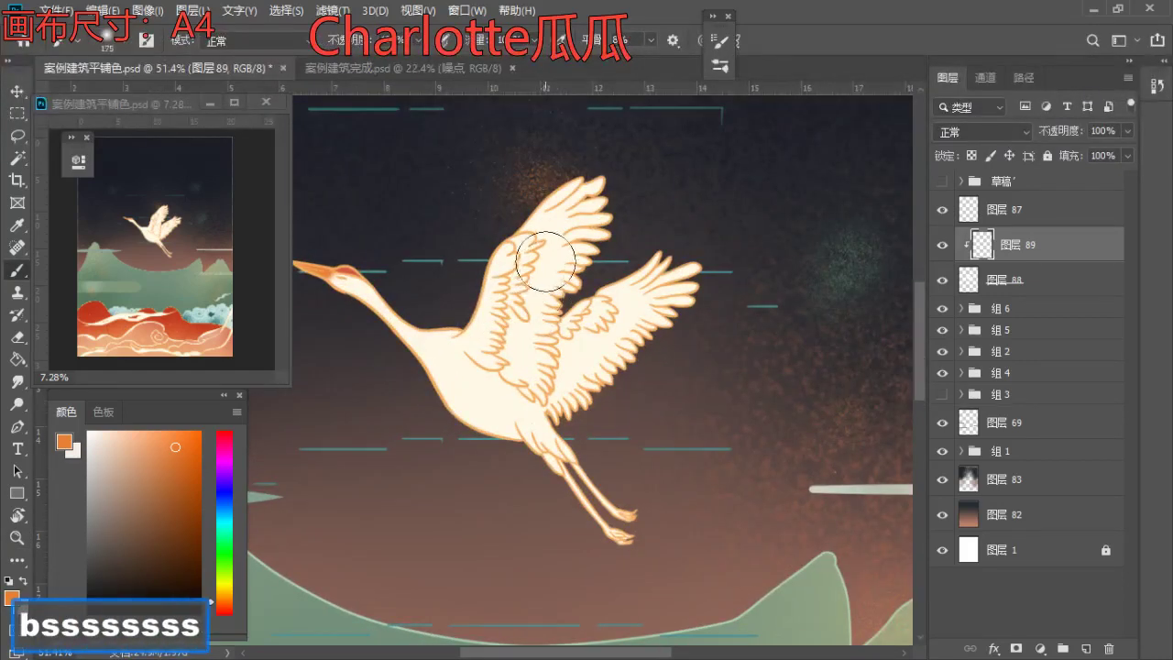
pyautogui.press('s')
pyautogui.moveTo(575, 229); pyautogui.dragTo(587, 263)
pyautogui.hotkey('ctrl', 'z')
pyautogui.press('s')
pyautogui.moveTo(537, 308)
pyautogui.mouseDown()
pyautogui.moveTo(564, 257)
pyautogui.moveTo(547, 279)
pyautogui.moveTo(512, 287)
pyautogui.moveTo(508, 308)
pyautogui.moveTo(534, 295)
pyautogui.moveTo(510, 346)
pyautogui.moveTo(548, 255)
pyautogui.mouseUp()
pyautogui.hotkey('ctrl', 'z')
# - Try a paler orange over the front wing with a larger soft brush and undo the strokes
pyautogui.click(149, 440)
pyautogui.press(']')
pyautogui.press('a')
pyautogui.hotkey('ctrl', 'z')
pyautogui.press('a')
pyautogui.press('a')
pyautogui.hotkey('ctrl', 'z')
pyautogui.hotkey('ctrl', 'z')
pyautogui.hotkey('ctrl', 'z')
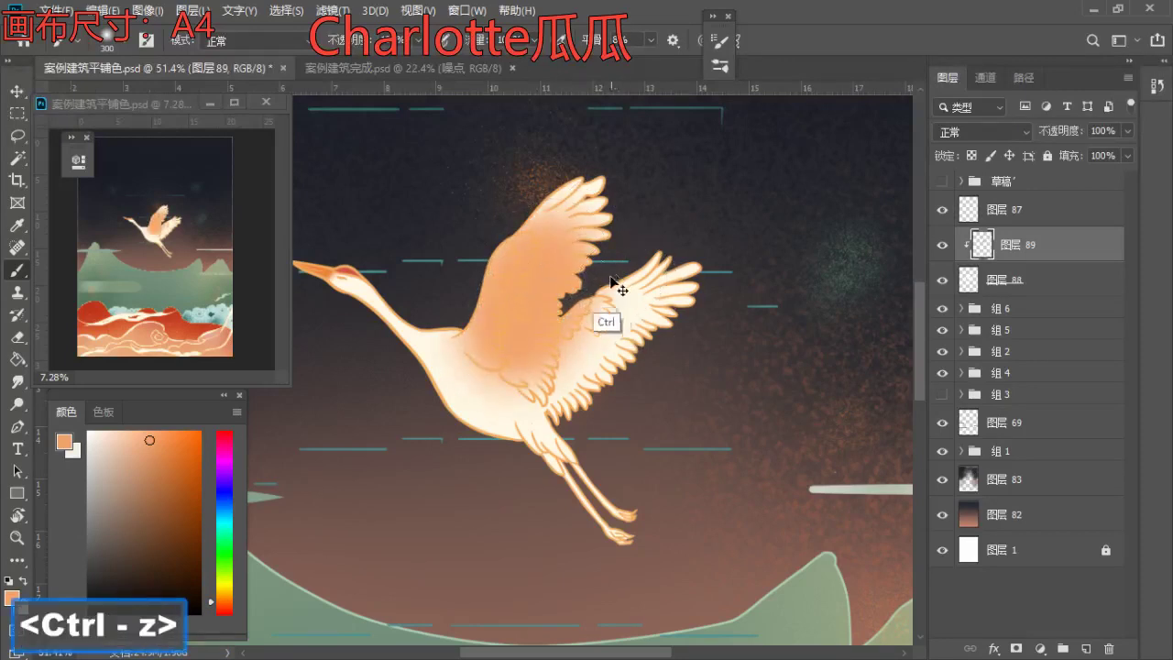
# - Shade the front wing in light peach with the soft brush at size 250
pyautogui.press(']')
pyautogui.moveTo(510, 254)
pyautogui.mouseDown()
pyautogui.moveTo(524, 262)
pyautogui.moveTo(527, 312)
pyautogui.moveTo(558, 250)
pyautogui.moveTo(588, 272)
pyautogui.moveTo(594, 405)
pyautogui.mouseUp()
pyautogui.press('[')
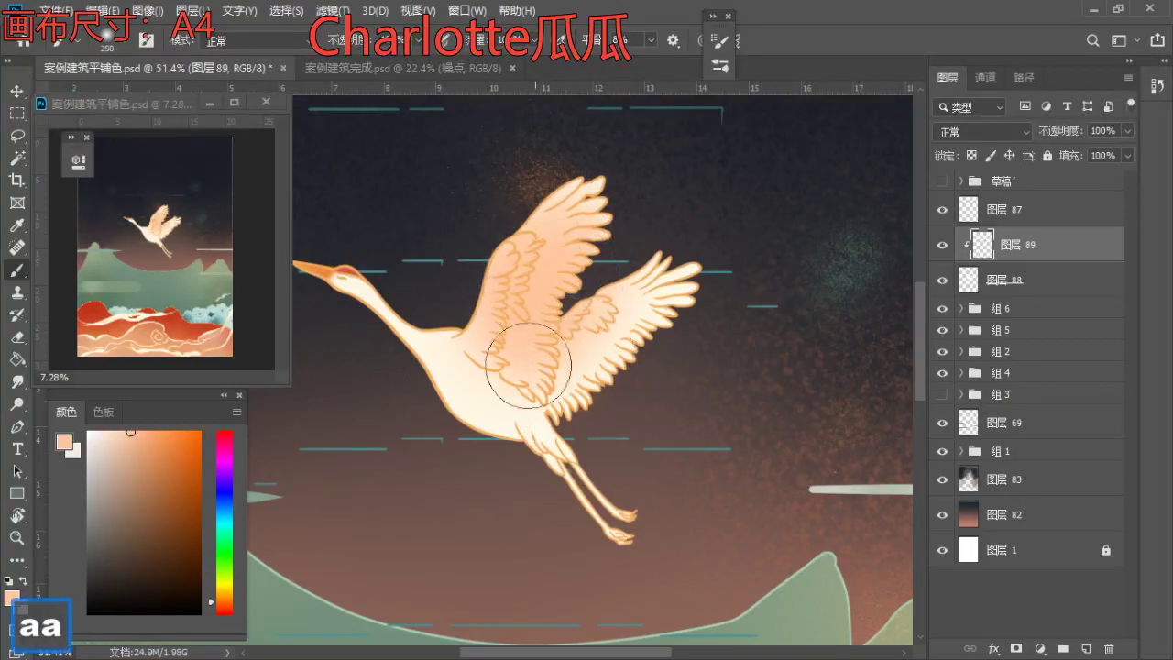
# - Try light peach shading on the rear wing and erase the peach from that wing with an enlarged eraser
pyautogui.moveTo(612, 308)
pyautogui.mouseDown()
pyautogui.moveTo(686, 306)
pyautogui.moveTo(695, 406)
pyautogui.mouseUp()
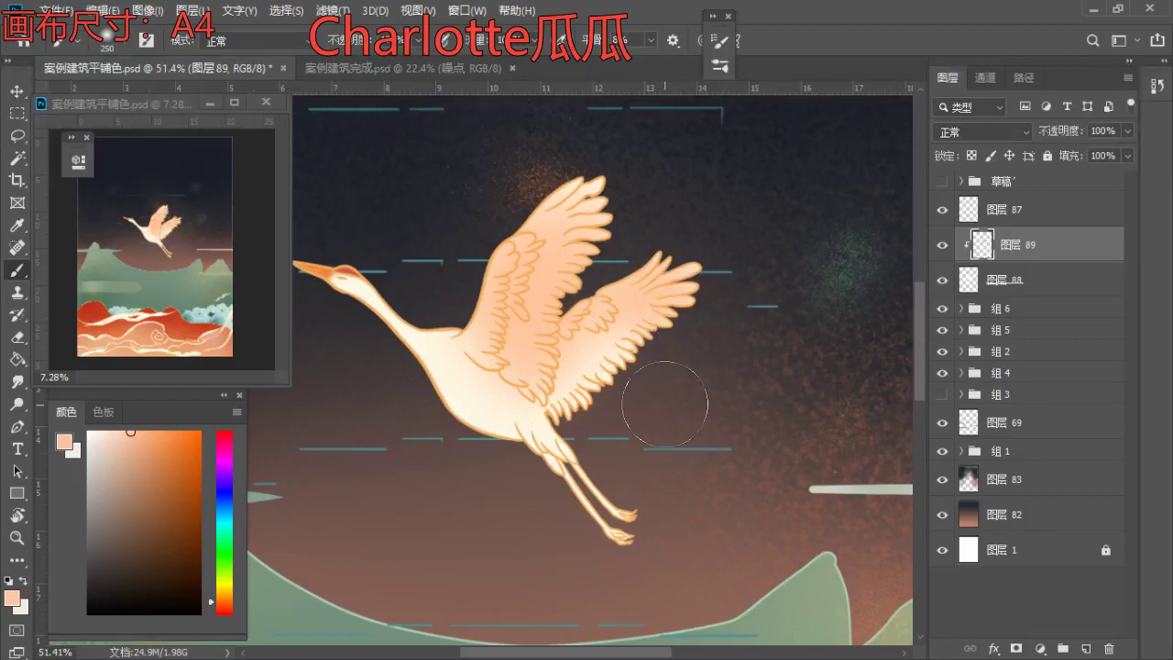
pyautogui.hotkey('ctrl', 'z')
pyautogui.press('e')
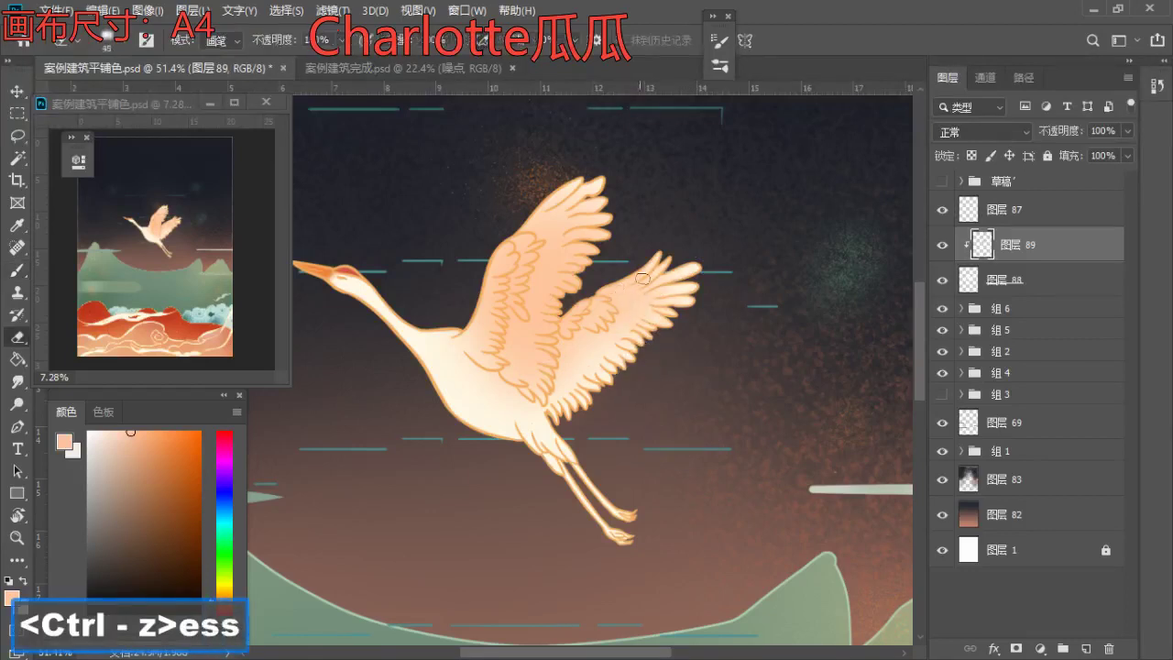
pyautogui.press('s')
pyautogui.press('s')
pyautogui.press('s')
pyautogui.press('s')
pyautogui.press('s')
pyautogui.press('s')
pyautogui.press('s')
pyautogui.press('s')
pyautogui.press('s')
pyautogui.press('s')
pyautogui.press('s')
pyautogui.moveTo(631, 294)
pyautogui.mouseDown()
pyautogui.moveTo(597, 371)
pyautogui.moveTo(630, 337)
pyautogui.moveTo(637, 366)
pyautogui.mouseUp()
pyautogui.press('b')
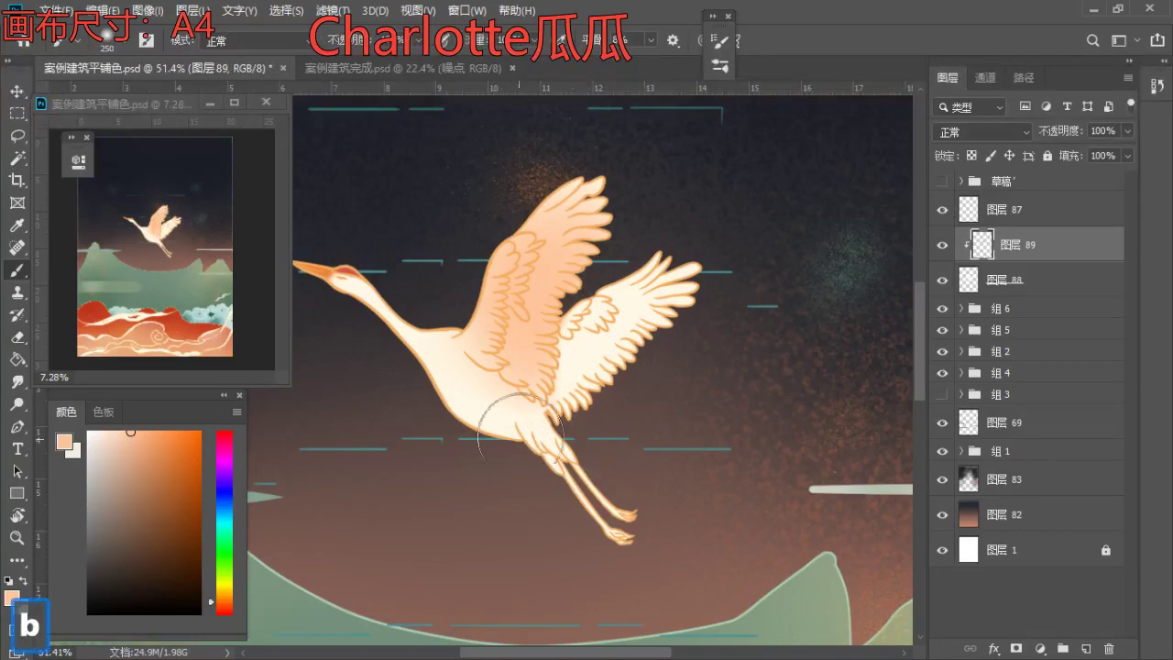
# - Shade the crane's lower belly, tail and legs in dark grey-blue with the soft brush at size 200
pyautogui.moveTo(582, 472); pyautogui.dragTo(540, 413)
pyautogui.keyDown('alt'); pyautogui.click(504, 419); pyautogui.keyUp('alt')
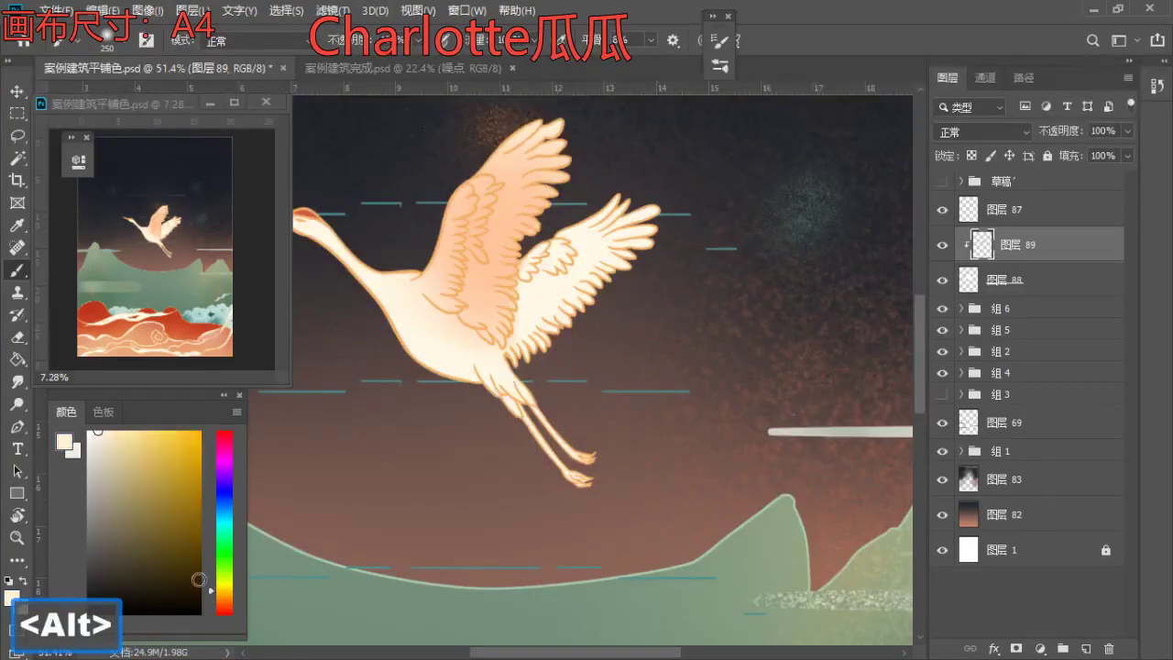
pyautogui.moveTo(230, 548); pyautogui.dragTo(231, 495)
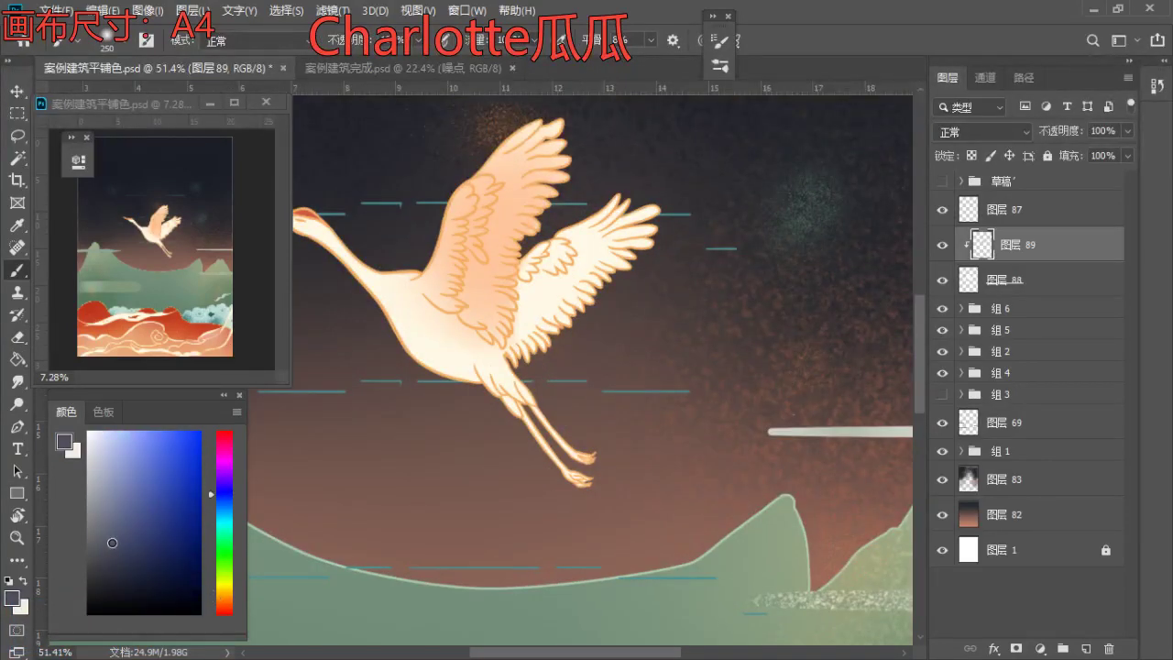
pyautogui.press('[')
pyautogui.press('s')
pyautogui.press('s')
pyautogui.press('s')
pyautogui.press('s')
pyautogui.moveTo(514, 405)
pyautogui.mouseDown()
pyautogui.moveTo(498, 381)
pyautogui.moveTo(565, 427)
pyautogui.moveTo(449, 395)
pyautogui.mouseUp()
pyautogui.press('s')
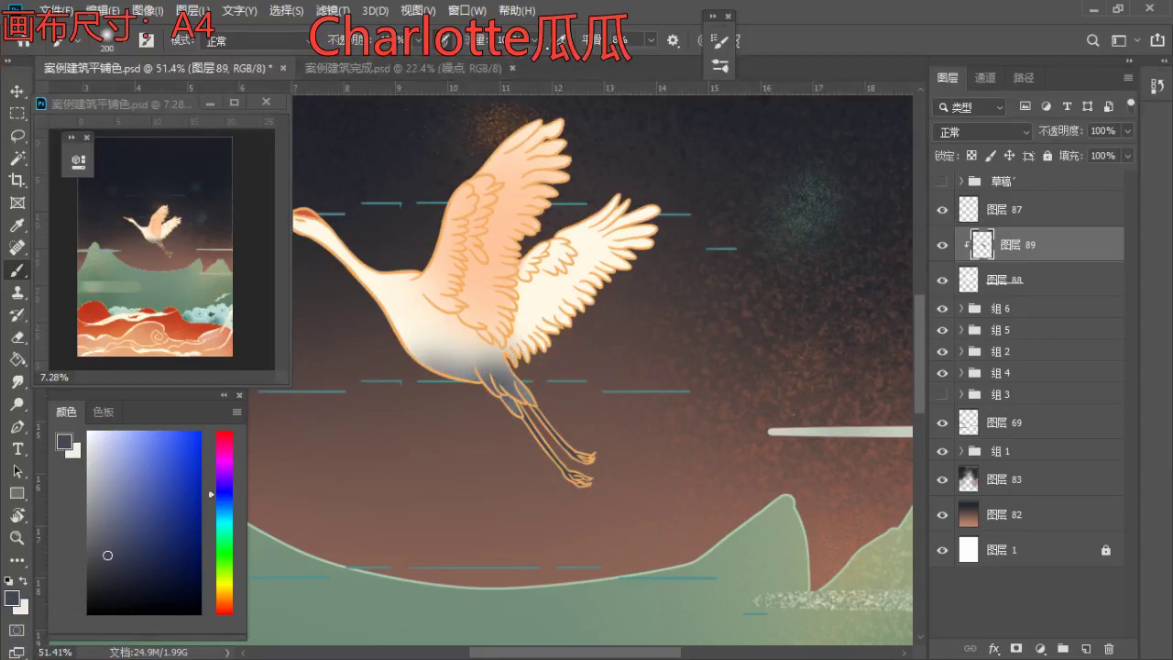
pyautogui.press('s')
# - Examine the crane's grey belly and leg shading up close and against the whole picture
pyautogui.press('z')
pyautogui.moveTo(556, 387)
pyautogui.mouseDown()
pyautogui.moveTo(500, 366)
pyautogui.moveTo(521, 406)
pyautogui.mouseUp()
pyautogui.press('space')
pyautogui.press('b')
pyautogui.press('z')
pyautogui.moveTo(493, 357); pyautogui.dragTo(440, 361)
pyautogui.press('space')
pyautogui.moveTo(513, 378)
pyautogui.mouseDown()
pyautogui.moveTo(505, 406)
pyautogui.moveTo(538, 405)
pyautogui.mouseUp()
pyautogui.press('b')
pyautogui.press('s')
pyautogui.press('z')
pyautogui.press('b')
pyautogui.scroll(5, 550, 369)
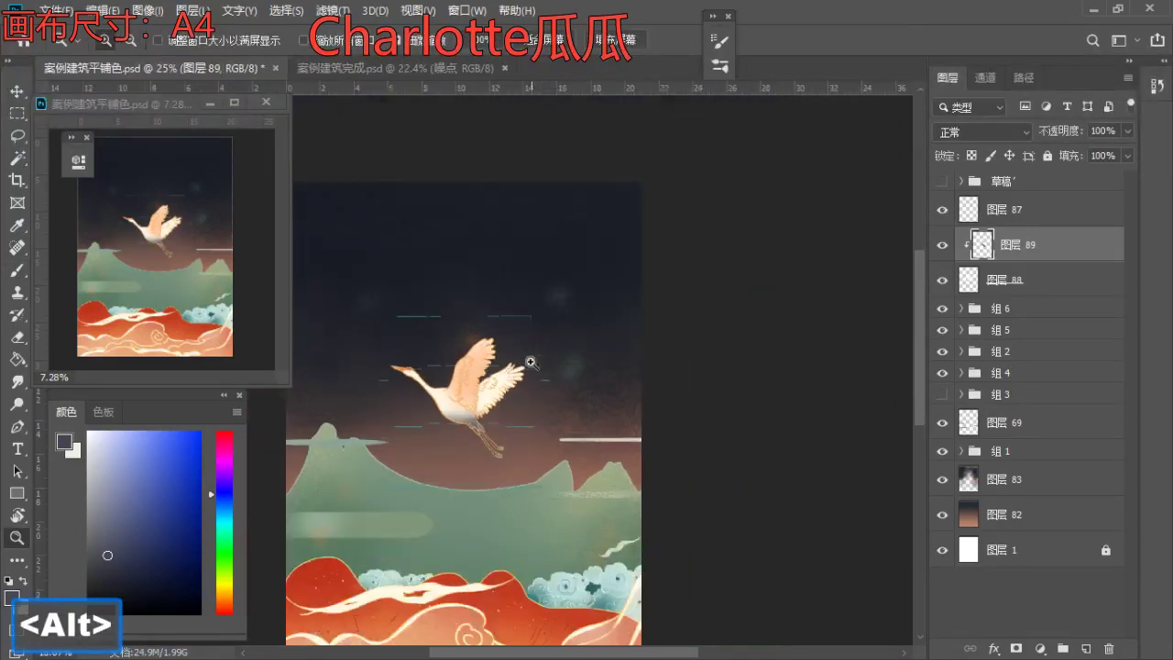
# - Sample an orange from the crane and switch to the 噪点 brush from the 新国风笔刷 set
pyautogui.press('b')
pyautogui.keyDown('alt'); pyautogui.click(519, 347); pyautogui.keyUp('alt')
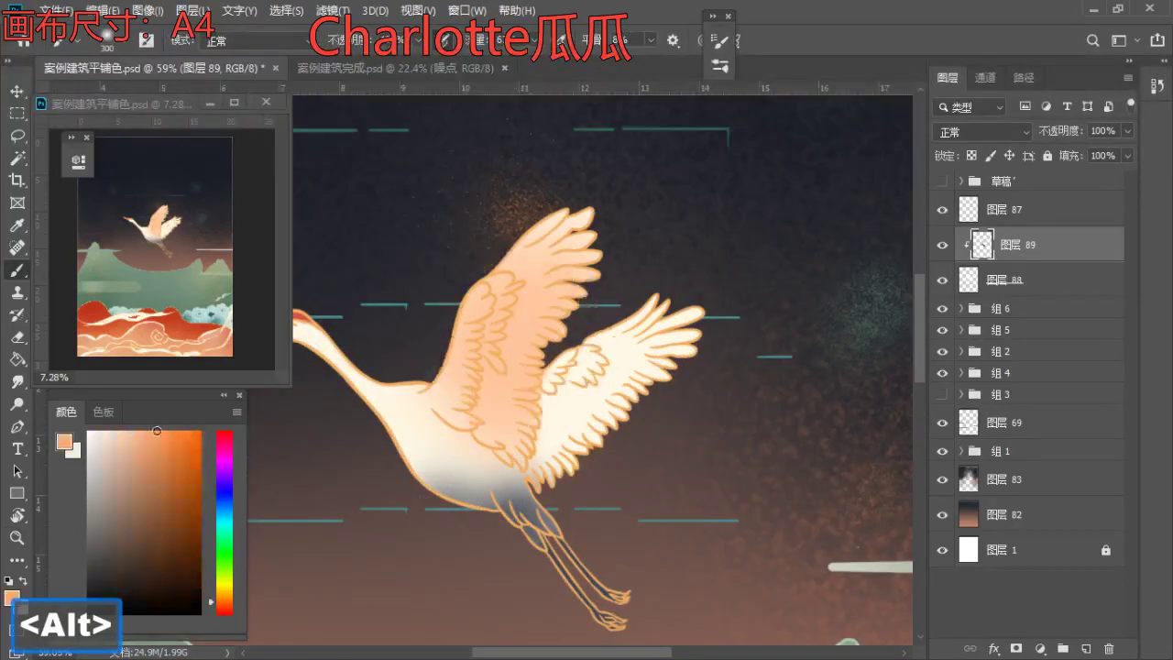
pyautogui.press('z')
pyautogui.moveTo(547, 319); pyautogui.dragTo(519, 334)
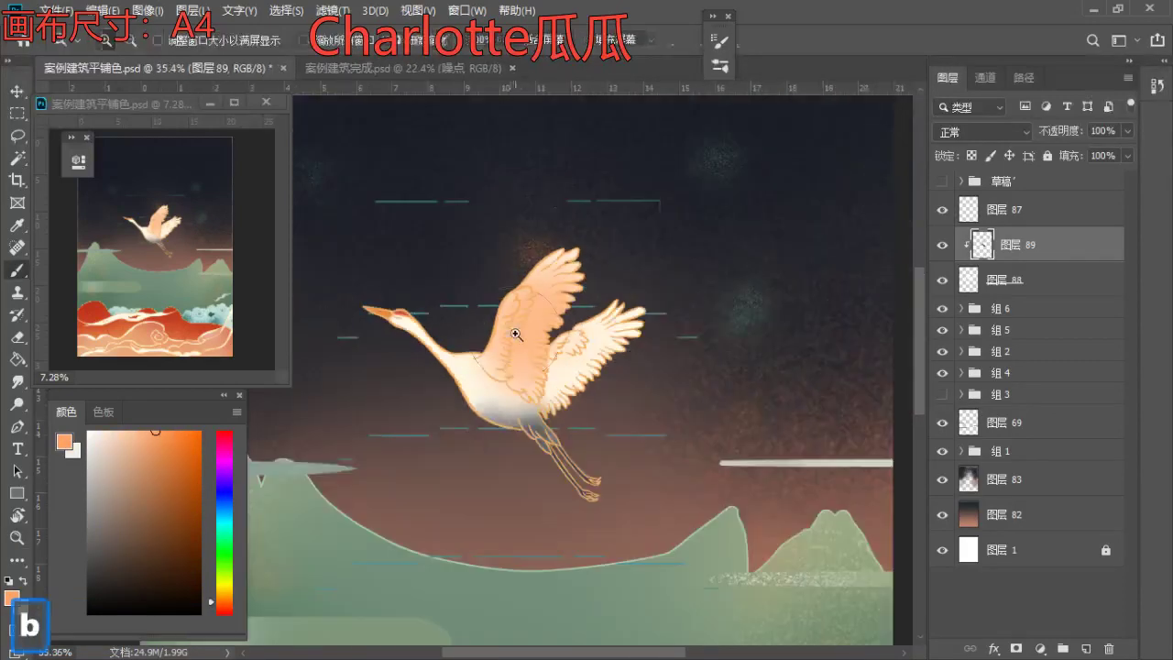
pyautogui.press('b')
pyautogui.press('e')
pyautogui.press('b')
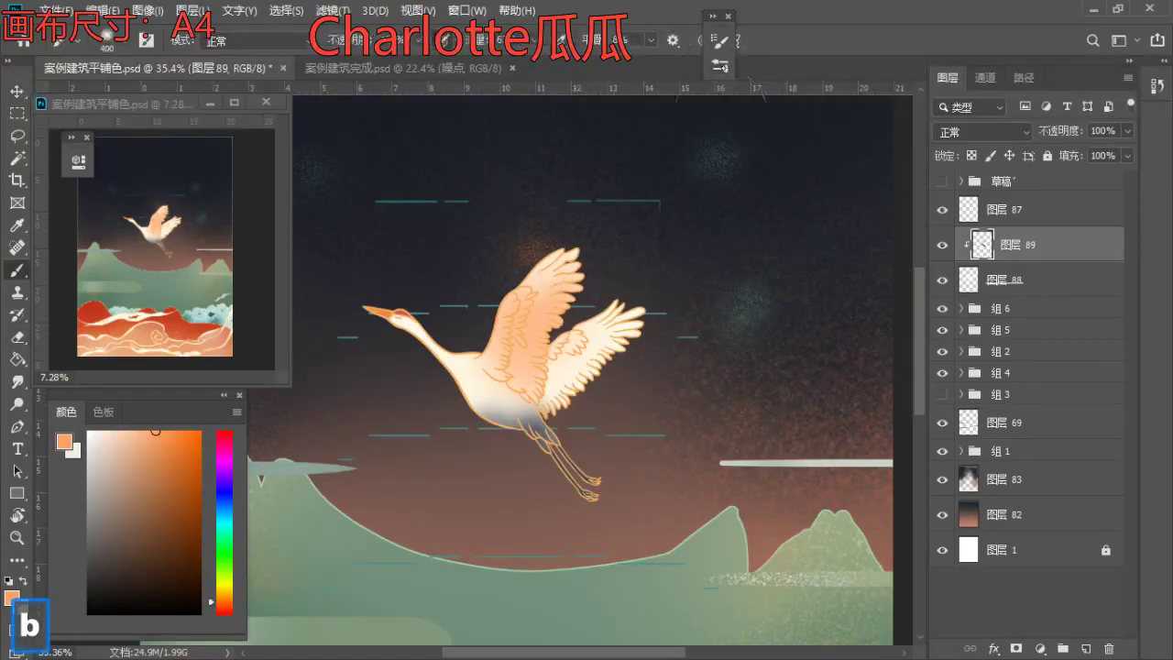
pyautogui.rightClick(727, 215)
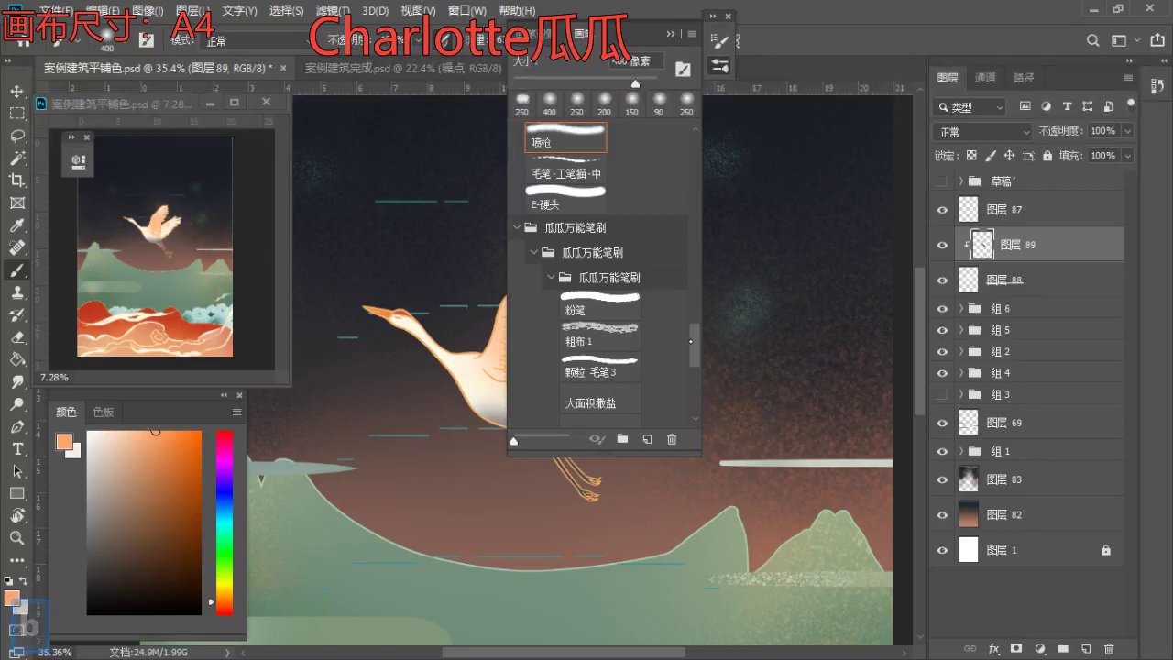
pyautogui.moveTo(690, 341); pyautogui.dragTo(690, 295)
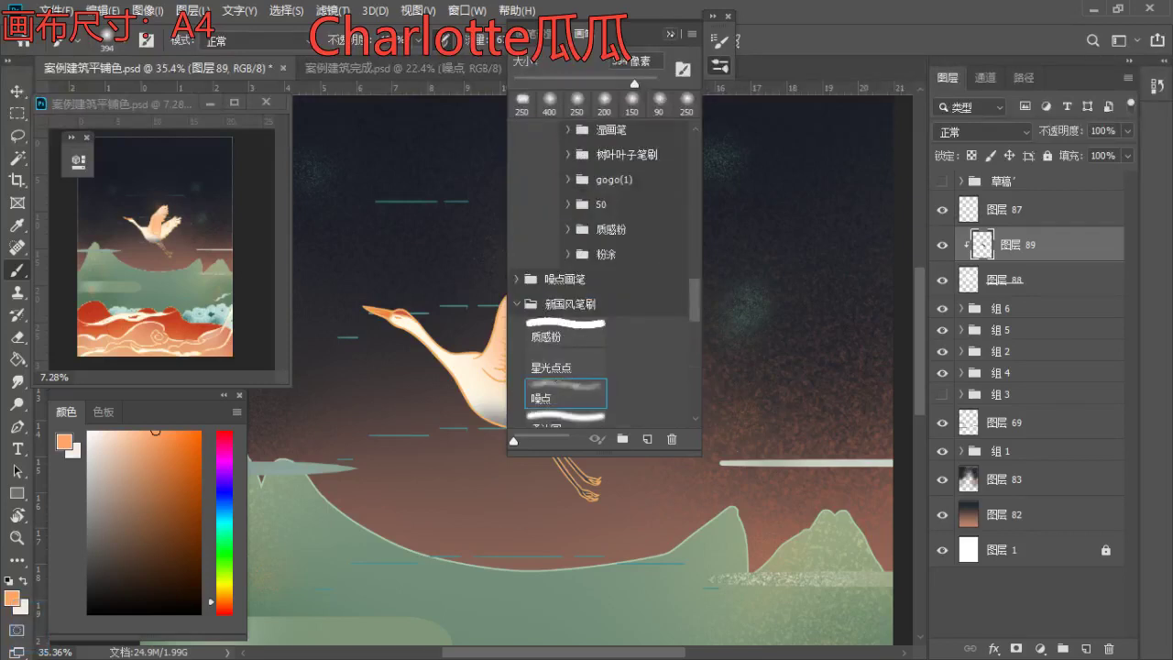
pyautogui.click(671, 35)
# - Paint grainy peach texture over the crane's front wing with the 噪点 brush at sizes 300 and 400
pyautogui.press('z')
pyautogui.moveTo(496, 318); pyautogui.dragTo(555, 352)
pyautogui.press('b')
pyautogui.press('s')
pyautogui.press('a')
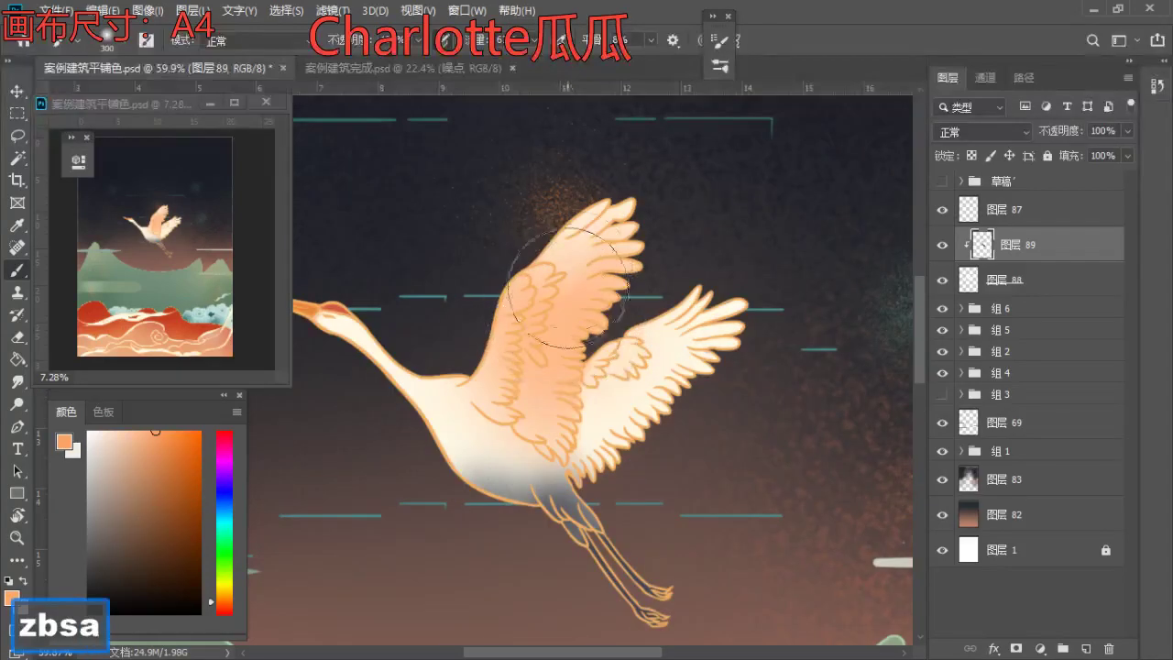
pyautogui.keyDown('alt'); pyautogui.click(448, 475); pyautogui.keyUp('alt')
pyautogui.moveTo(541, 382)
pyautogui.mouseDown()
pyautogui.moveTo(534, 413)
pyautogui.moveTo(537, 361)
pyautogui.mouseUp()
pyautogui.keyDown('alt'); pyautogui.click(565, 338); pyautogui.keyUp('alt')
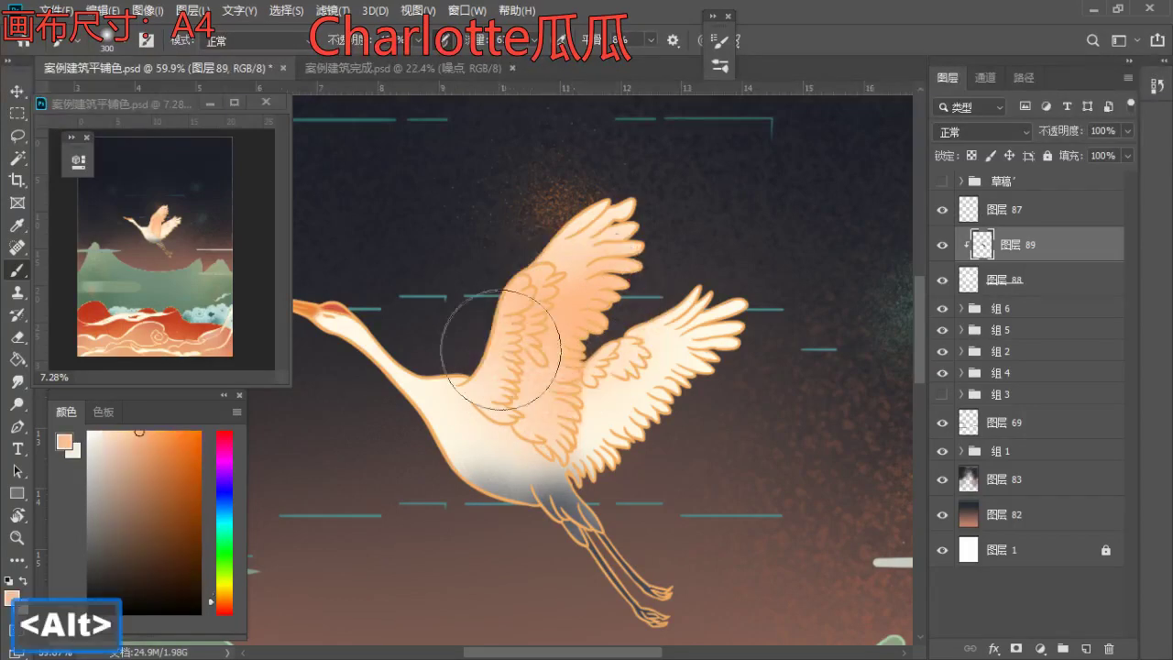
pyautogui.press(']')
pyautogui.moveTo(595, 279)
pyautogui.mouseDown()
pyautogui.moveTo(537, 223)
pyautogui.moveTo(510, 274)
pyautogui.mouseUp()
pyautogui.keyDown('alt'); pyautogui.click(449, 404); pyautogui.keyUp('alt')
# - Select the line-art layer 图层 87 with its transparent pixels locked and choose a solid brush preset from 新国风笔刷
pyautogui.press('z')
pyautogui.moveTo(538, 370); pyautogui.dragTo(457, 396)
pyautogui.press('b')
pyautogui.click(1012, 217)
pyautogui.press('z')
pyautogui.moveTo(623, 336); pyautogui.dragTo(603, 336)
pyautogui.press('b')
pyautogui.rightClick(663, 236)
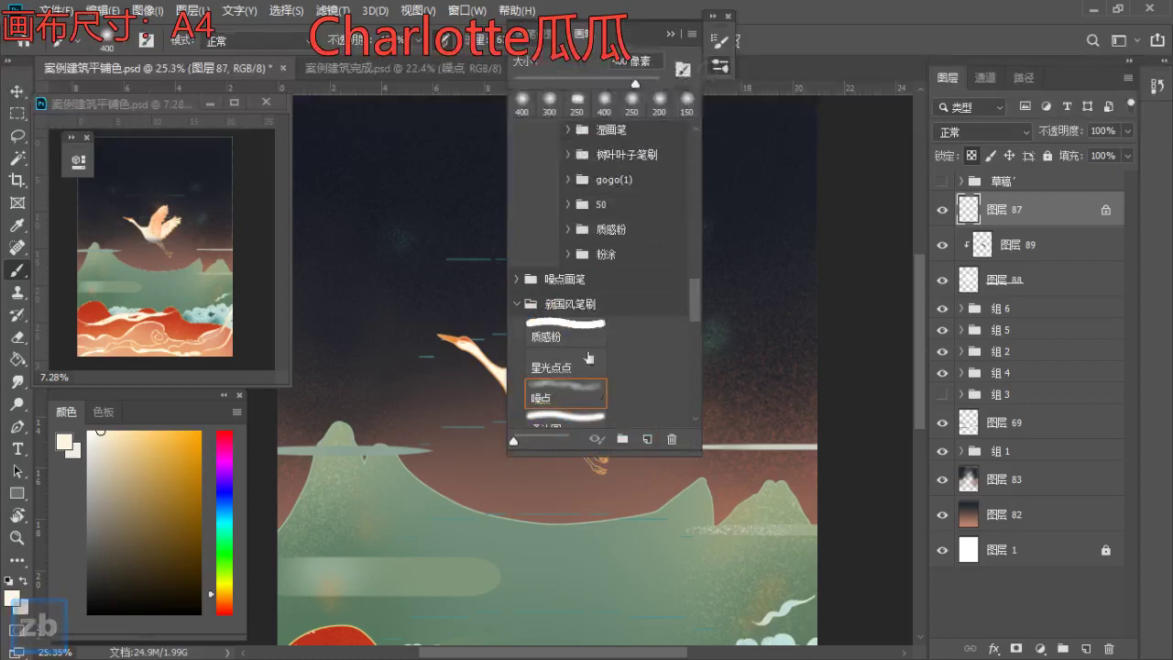
pyautogui.scroll(-5, 563, 318)
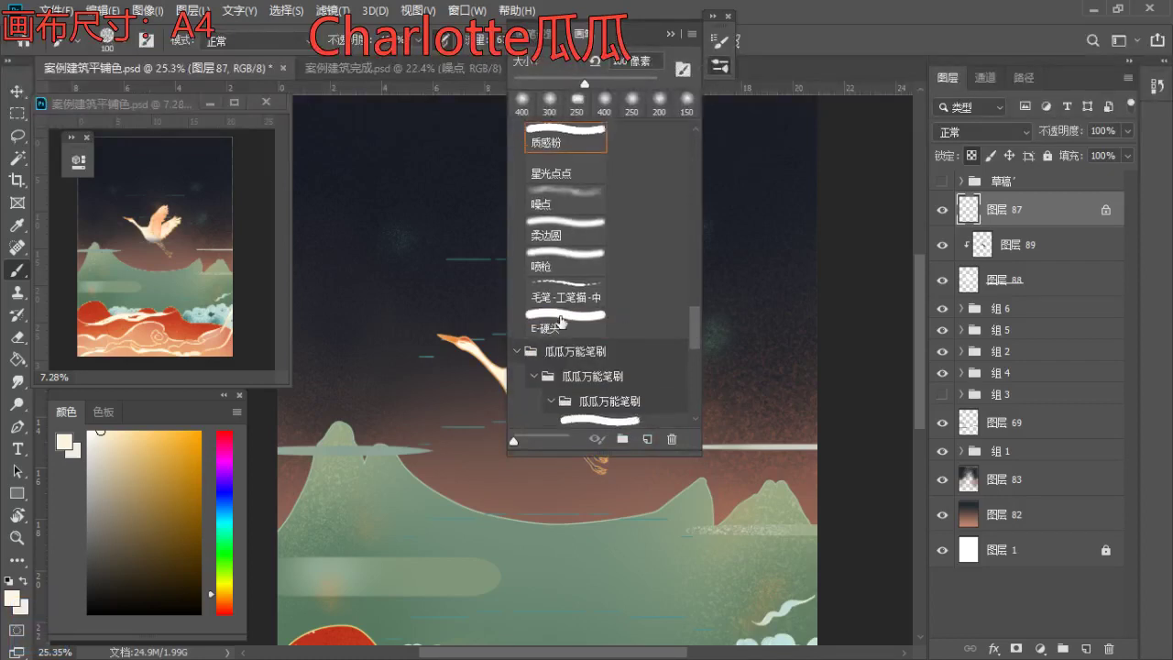
pyautogui.click(670, 34)
# - Tint the crane's outlines on 图层 87 in orange with the brush enlarged to 500
pyautogui.press('space')
pyautogui.moveTo(541, 361); pyautogui.dragTo(518, 367)
pyautogui.press('s')
pyautogui.press('s')
pyautogui.press('s')
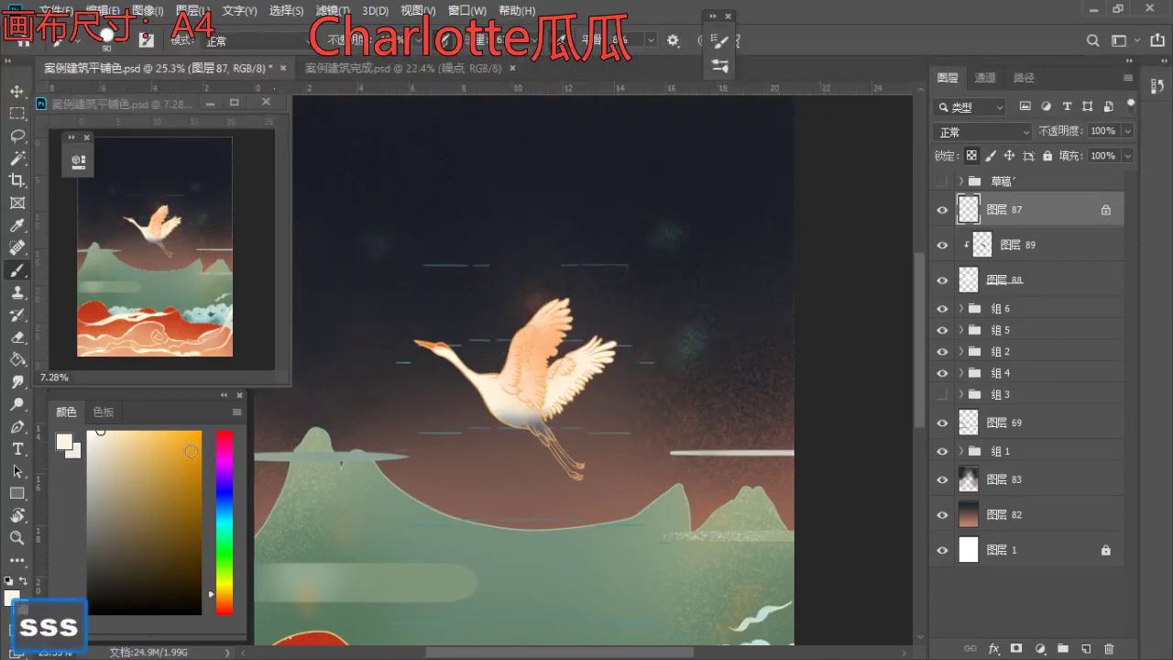
pyautogui.moveTo(458, 328); pyautogui.dragTo(441, 340)
pyautogui.press(']')
pyautogui.press(']')
pyautogui.press(']')
pyautogui.press(']')
pyautogui.press(']')
pyautogui.press(']')
pyautogui.press(']')
pyautogui.press(']')
pyautogui.press('z')
pyautogui.moveTo(614, 339); pyautogui.dragTo(526, 353)
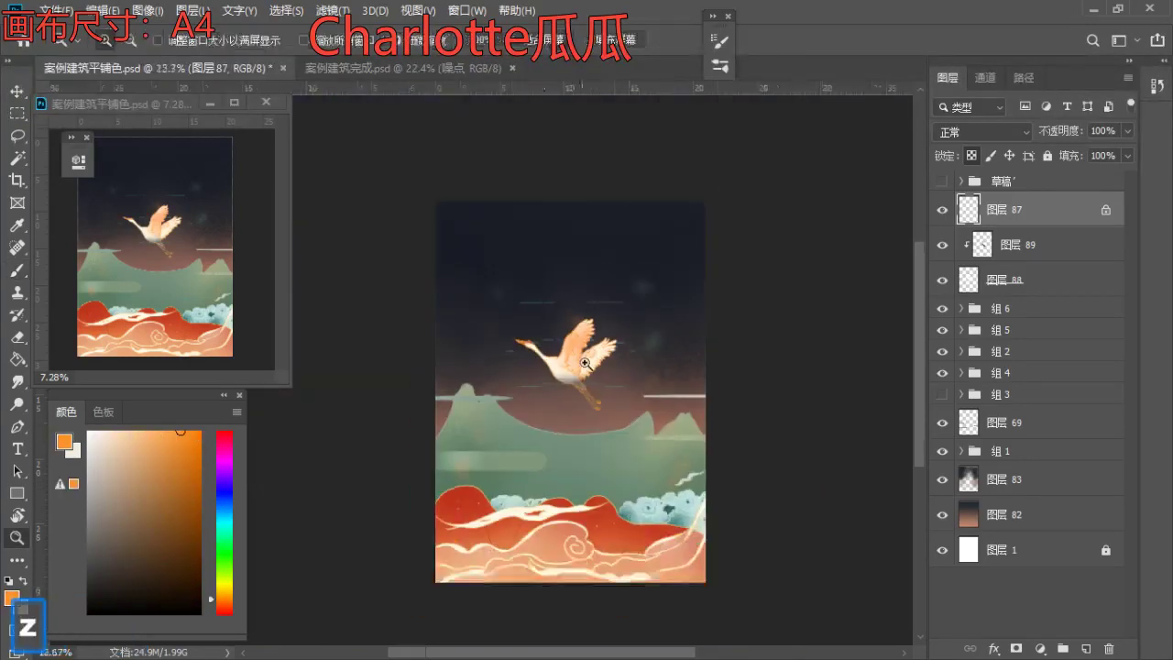
pyautogui.press('space')
pyautogui.moveTo(576, 396); pyautogui.dragTo(516, 372)
pyautogui.moveTo(537, 330); pyautogui.dragTo(579, 357)
pyautogui.press('b')
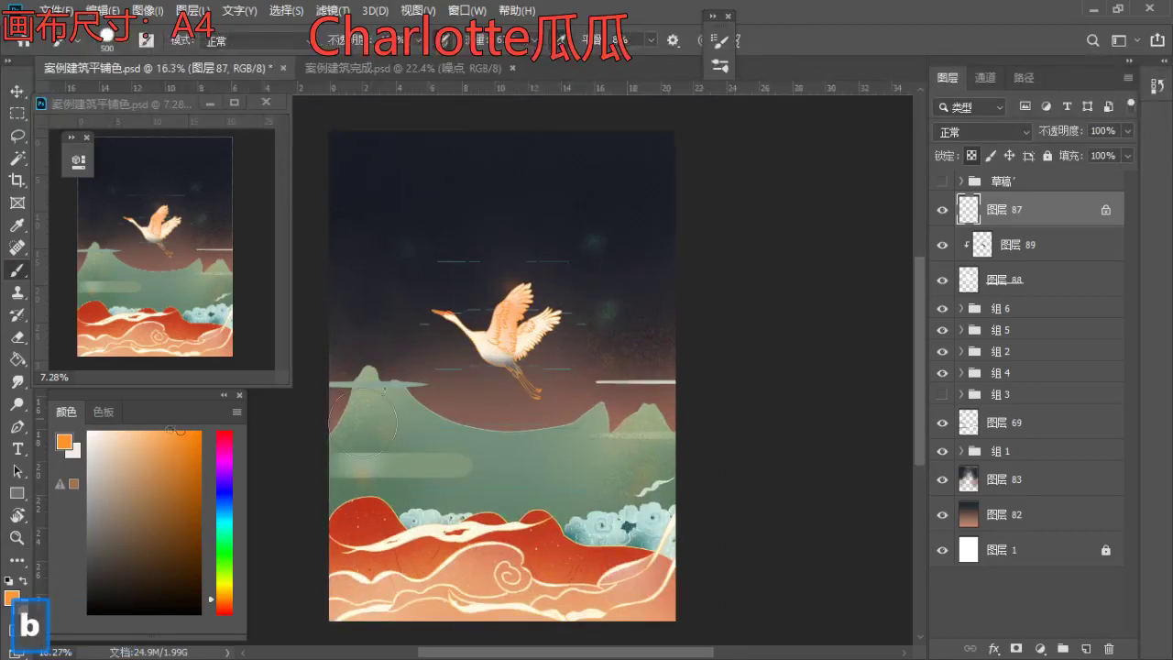
# - Refine the crane's outline tint with a slightly paler orange and the brush reduced to 250
pyautogui.press('z')
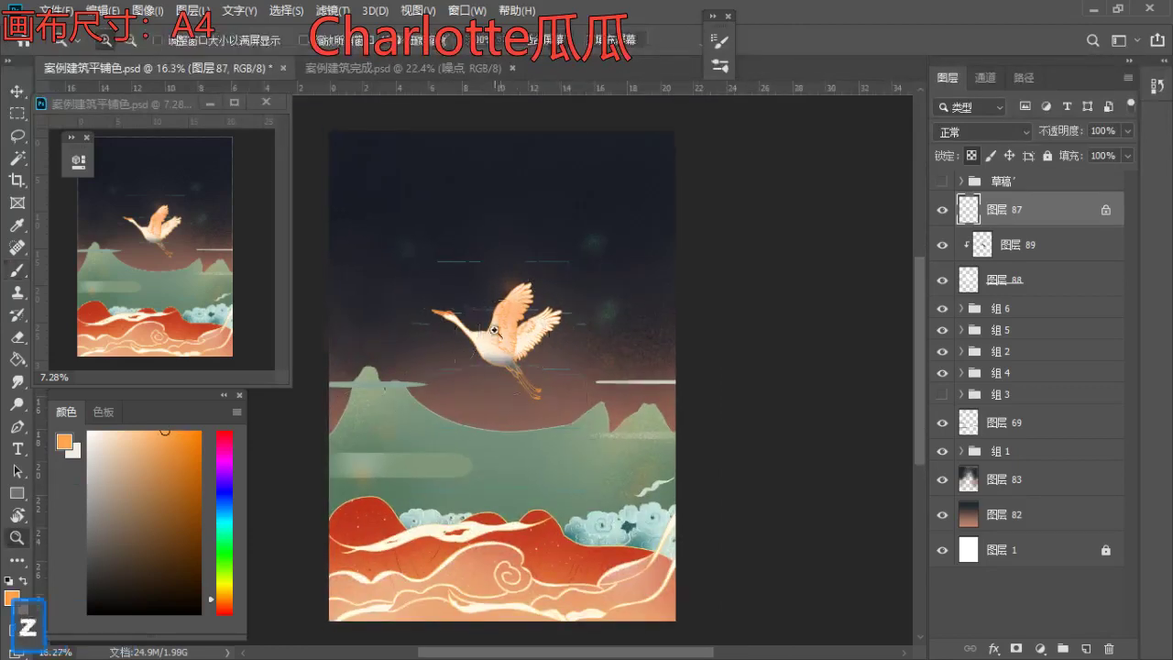
pyautogui.moveTo(493, 336); pyautogui.dragTo(550, 336)
pyautogui.press('b')
pyautogui.press('[')
pyautogui.press('[')
pyautogui.press('[')
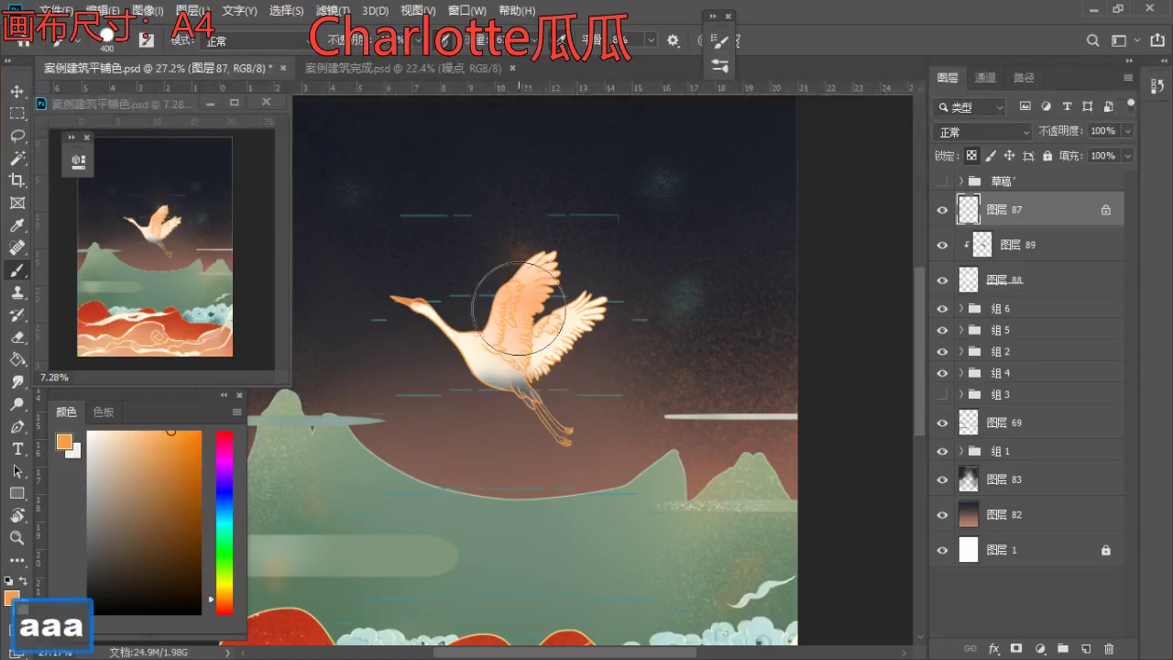
pyautogui.press('z')
pyautogui.moveTo(527, 305); pyautogui.dragTo(476, 306)
pyautogui.press('space')
pyautogui.press('b')
# - Group the crane layers 图层 87, 图层 89 and 图层 88
pyautogui.click(1120, 218)
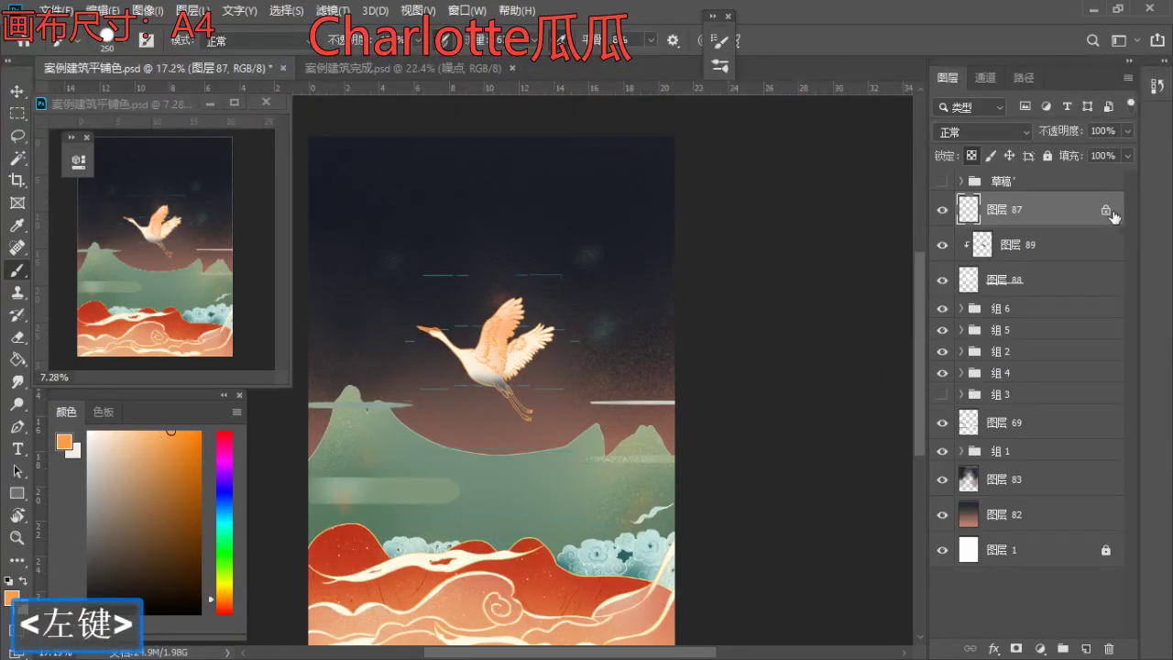
pyautogui.keyDown('ctrl'); pyautogui.click(1041, 283); pyautogui.keyUp('ctrl')
pyautogui.hotkey('ctrl', 'g')
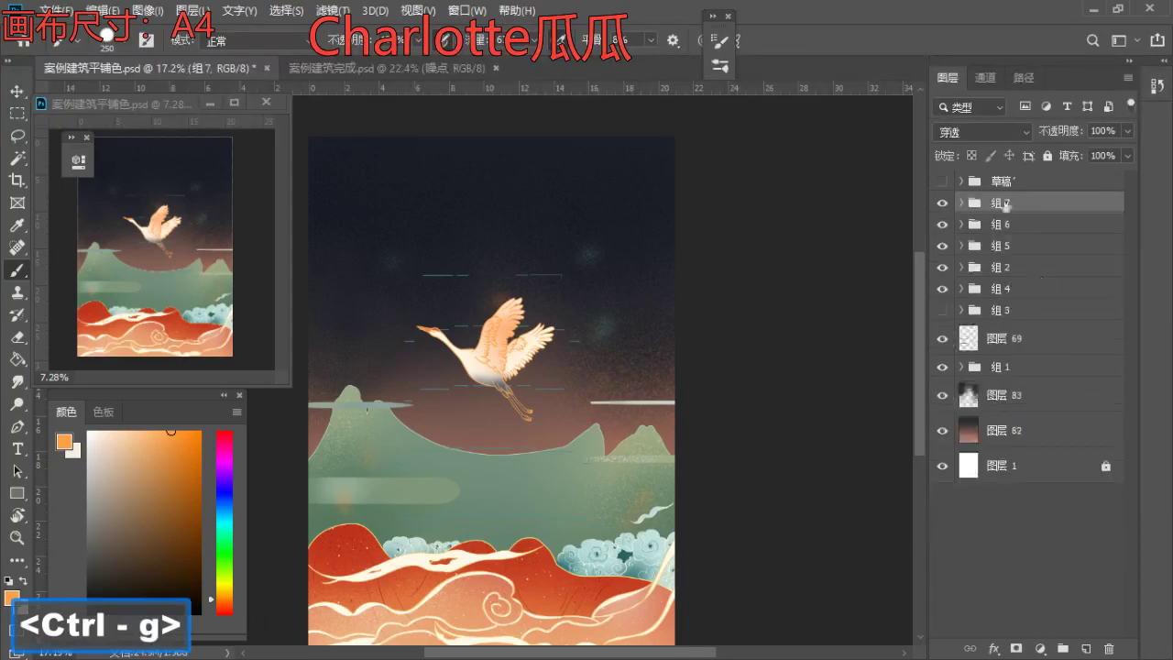
# - Show the tower group 组 3 behind the crane
pyautogui.scroll(-2, 832, 286)
pyautogui.click(942, 311)
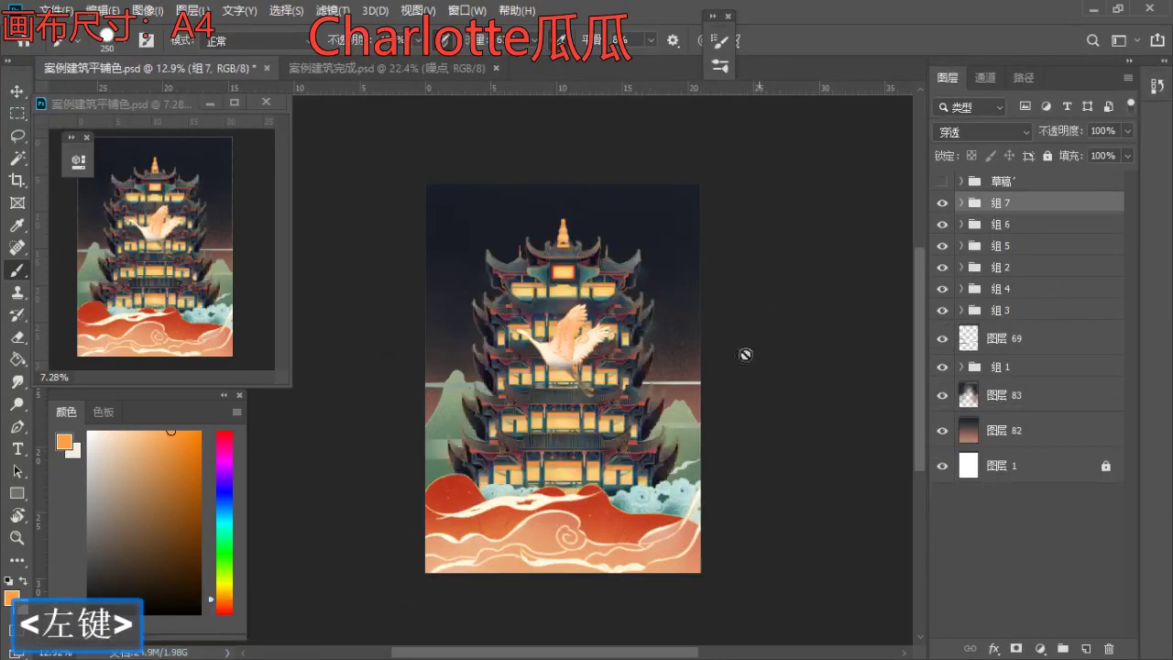
pyautogui.scroll(2, 906, 274)
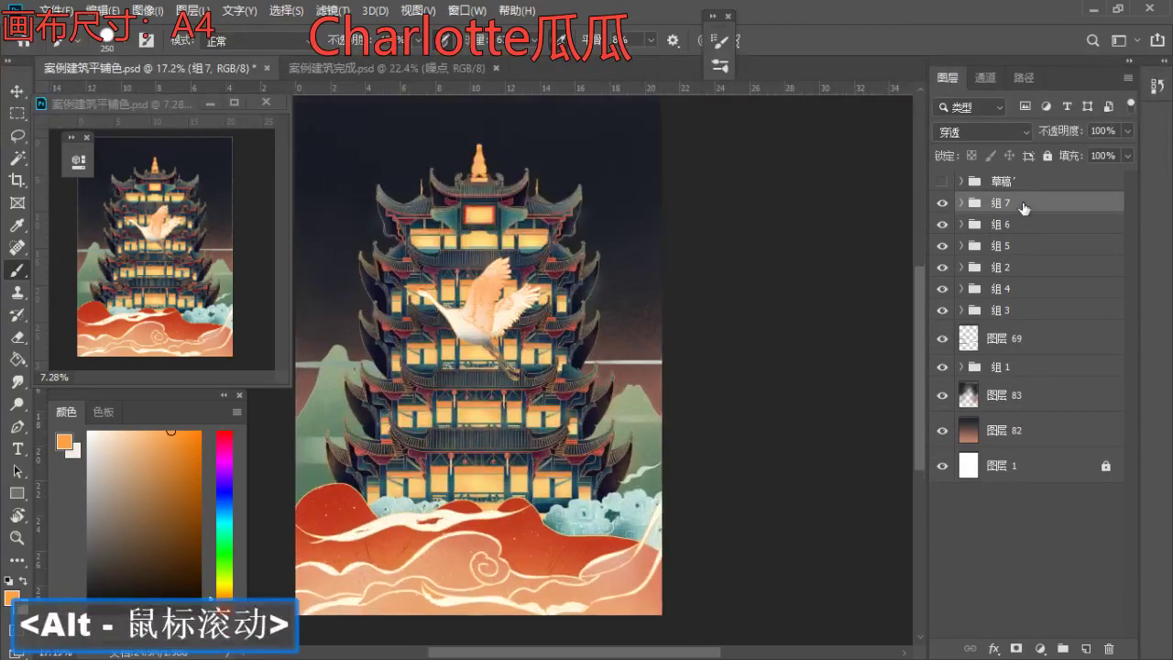
# - Move the crane group over the red hills and clouds beside the tower's base, shrink it to about 94% and tilt it slightly
pyautogui.hotkey('ctrl', 't')
pyautogui.moveTo(544, 341); pyautogui.dragTo(596, 539)
pyautogui.moveTo(647, 460); pyautogui.dragTo(643, 422)
pyautogui.moveTo(644, 575); pyautogui.dragTo(633, 566)
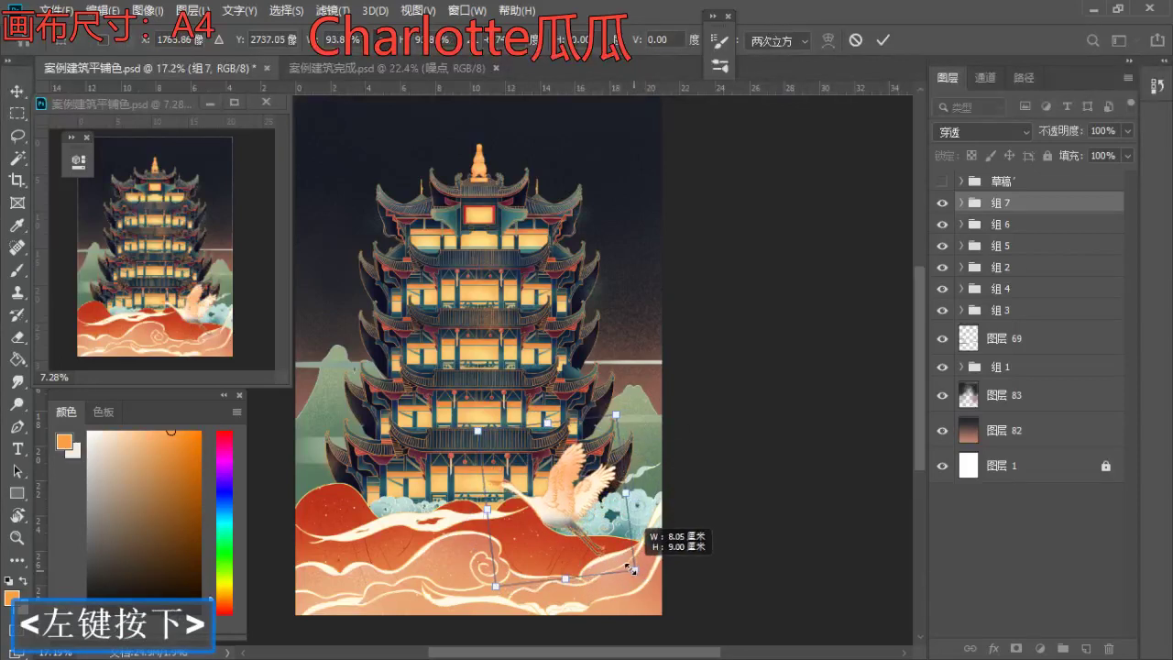
pyautogui.moveTo(575, 511); pyautogui.dragTo(587, 518)
pyautogui.moveTo(676, 477); pyautogui.dragTo(681, 495)
pyautogui.moveTo(587, 510); pyautogui.dragTo(610, 501)
pyautogui.press('Return')
pyautogui.scroll(-1, 622, 496)
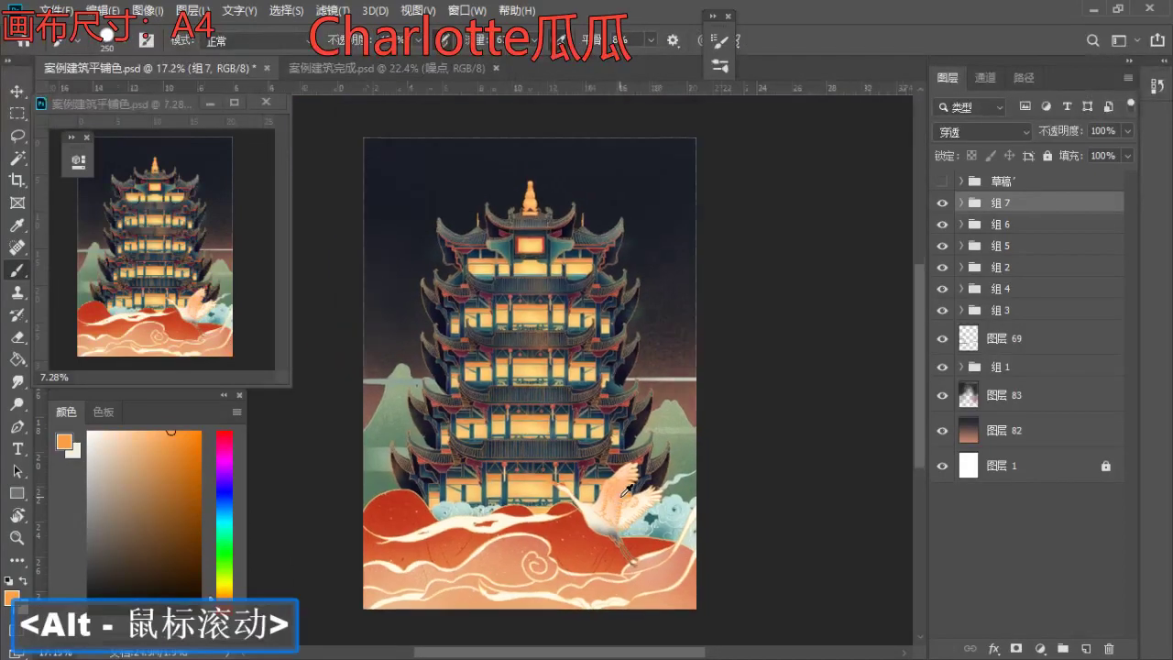
pyautogui.moveTo(545, 519)
pyautogui.mouseDown()
pyautogui.moveTo(549, 505)
pyautogui.moveTo(532, 503)
pyautogui.mouseUp()
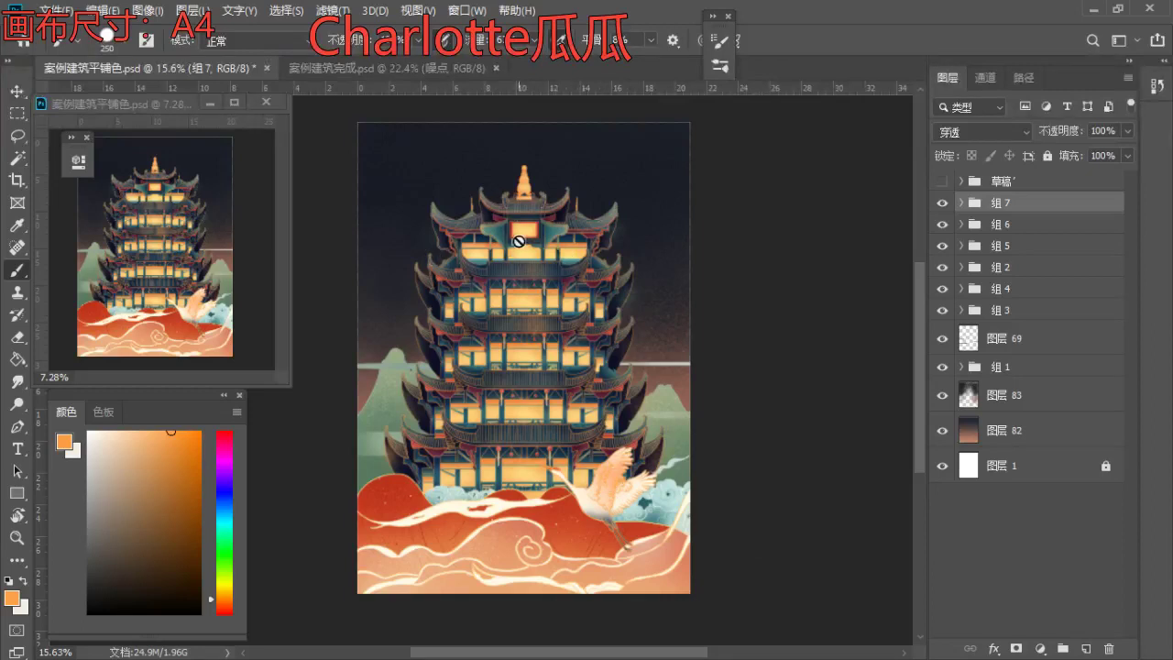
# - Compare the picture with the crane group 组 7 hidden and shown
pyautogui.click(941, 203)
pyautogui.click(941, 202)
pyautogui.click(941, 202)
pyautogui.click(941, 202)
# - Duplicate the crane group, shrink the copy to about 53%, rotate it and place it beside the tower's upper-left roof
pyautogui.hotkey('ctrl', 'j')
pyautogui.hotkey('ctrl', 't')
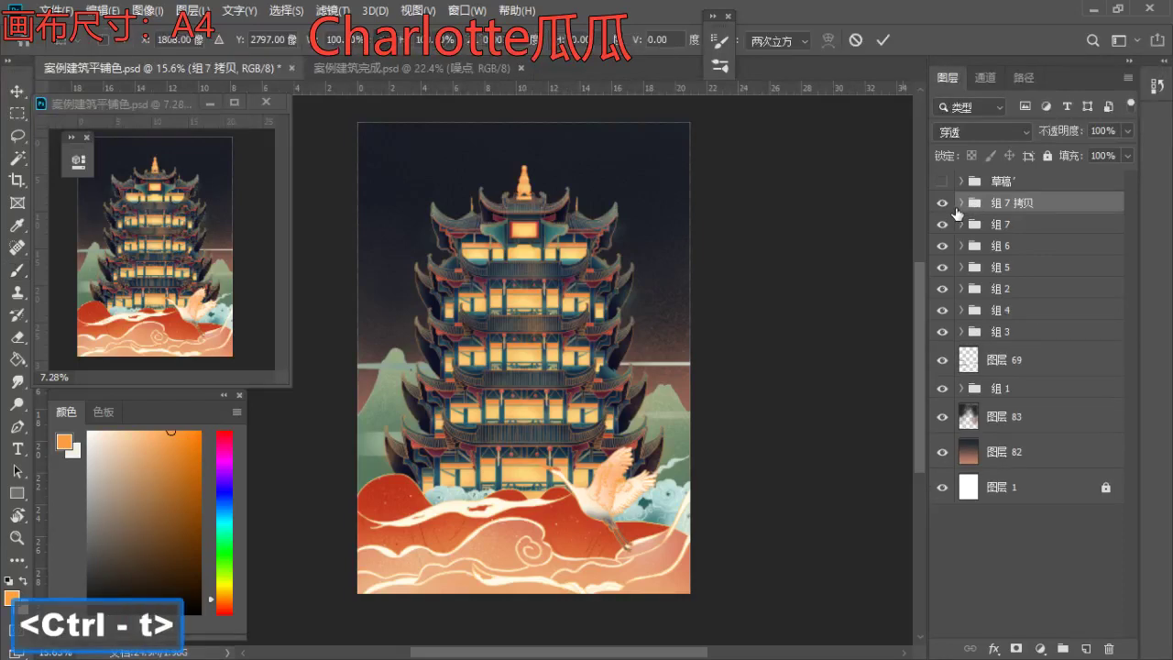
pyautogui.moveTo(610, 500); pyautogui.dragTo(414, 200)
pyautogui.moveTo(478, 269); pyautogui.dragTo(435, 212)
pyautogui.moveTo(435, 170)
pyautogui.mouseDown()
pyautogui.moveTo(454, 178)
pyautogui.moveTo(424, 173)
pyautogui.moveTo(439, 179)
pyautogui.mouseUp()
pyautogui.moveTo(481, 231); pyautogui.dragTo(475, 207)
pyautogui.moveTo(502, 129)
pyautogui.mouseDown()
pyautogui.moveTo(500, 115)
pyautogui.moveTo(474, 111)
pyautogui.moveTo(481, 130)
pyautogui.mouseUp()
pyautogui.moveTo(431, 165); pyautogui.dragTo(458, 186)
pyautogui.moveTo(484, 134); pyautogui.dragTo(470, 155)
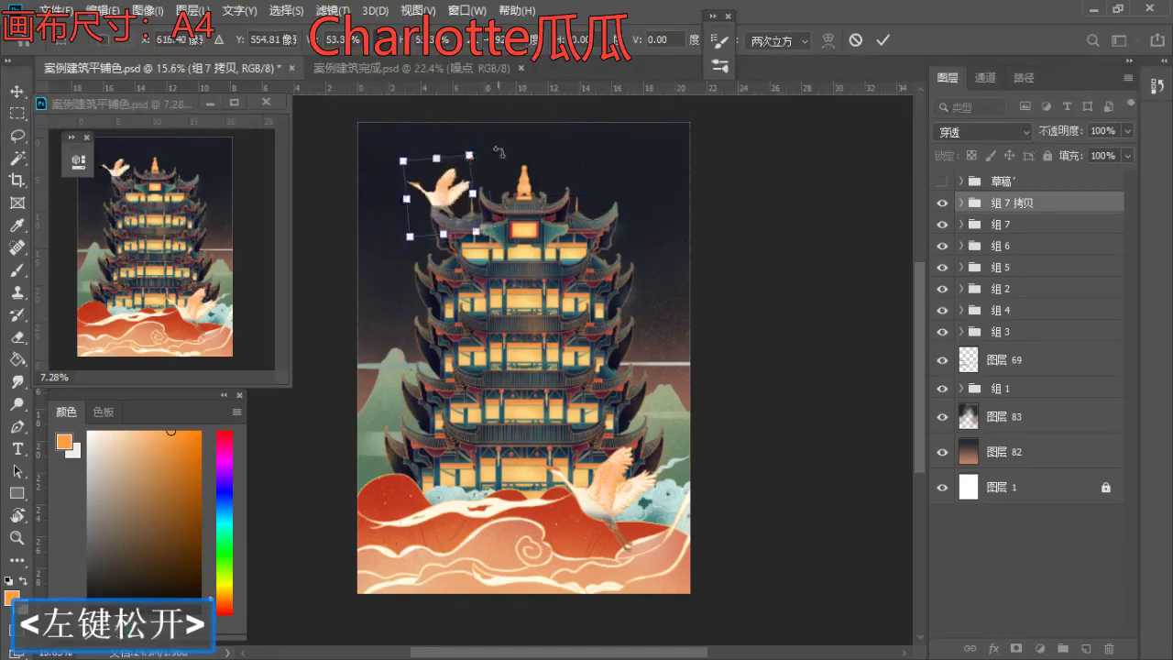
pyautogui.moveTo(434, 195)
pyautogui.mouseDown()
pyautogui.moveTo(420, 188)
pyautogui.moveTo(430, 183)
pyautogui.mouseUp()
# - Distort the small crane copy by shifting three corners of its bounding box
pyautogui.rightClick(430, 184)
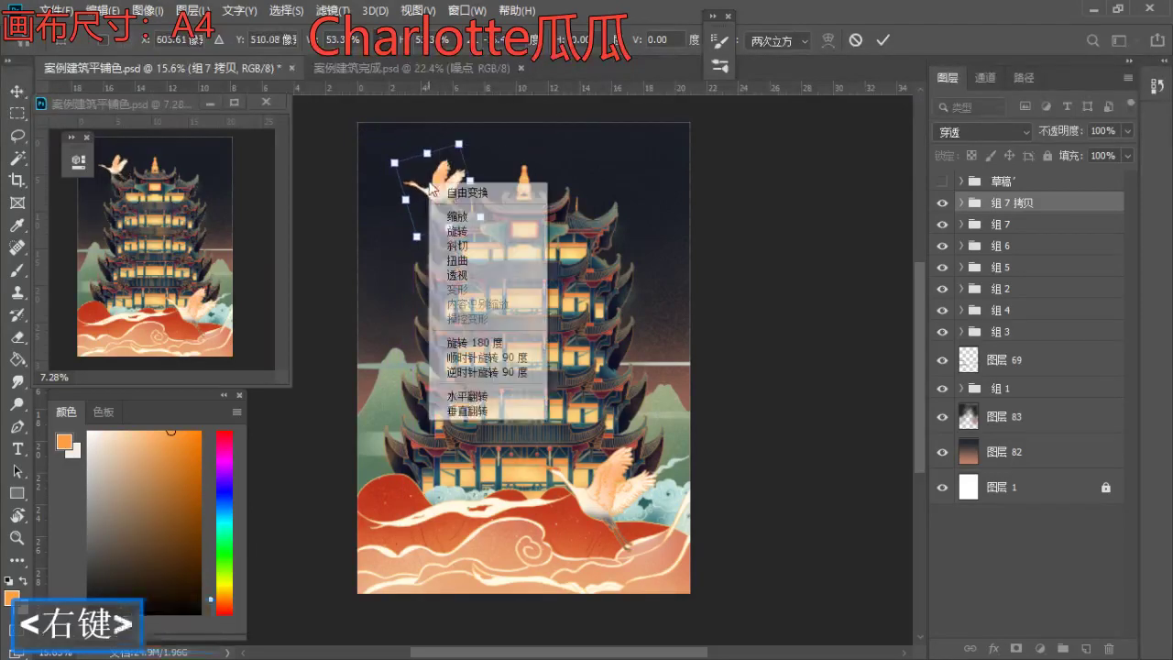
pyautogui.click(495, 264)
pyautogui.moveTo(460, 145)
pyautogui.mouseDown()
pyautogui.moveTo(472, 156)
pyautogui.moveTo(454, 144)
pyautogui.mouseUp()
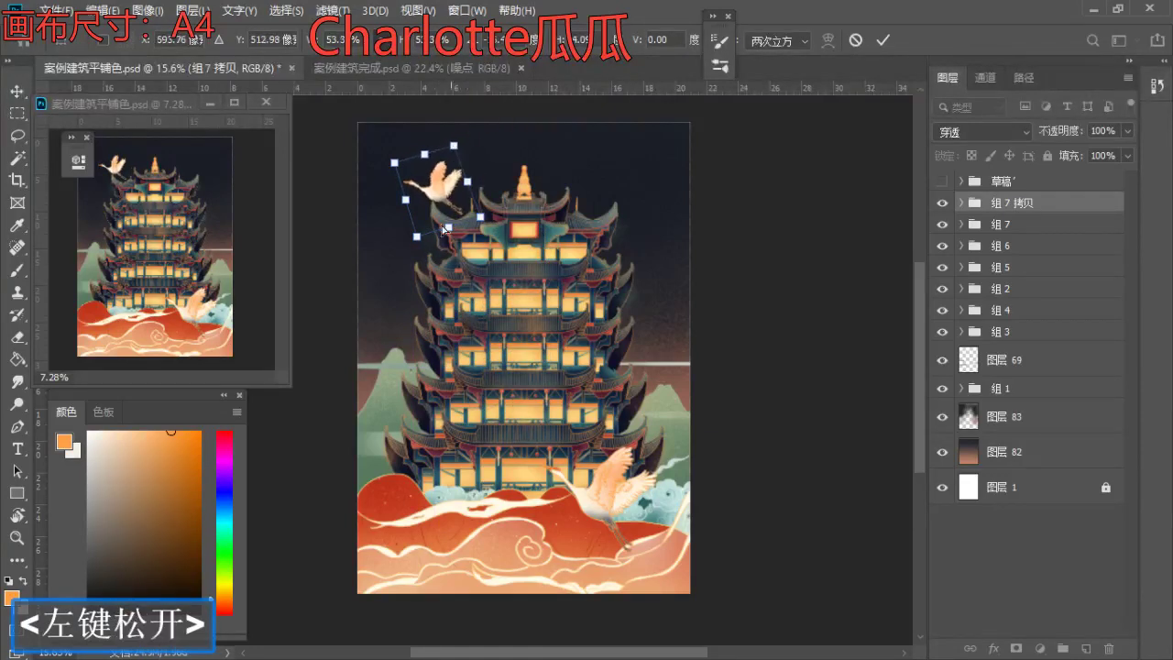
pyautogui.moveTo(417, 238); pyautogui.dragTo(428, 233)
pyautogui.moveTo(394, 163); pyautogui.dragTo(383, 166)
pyautogui.press('Return')
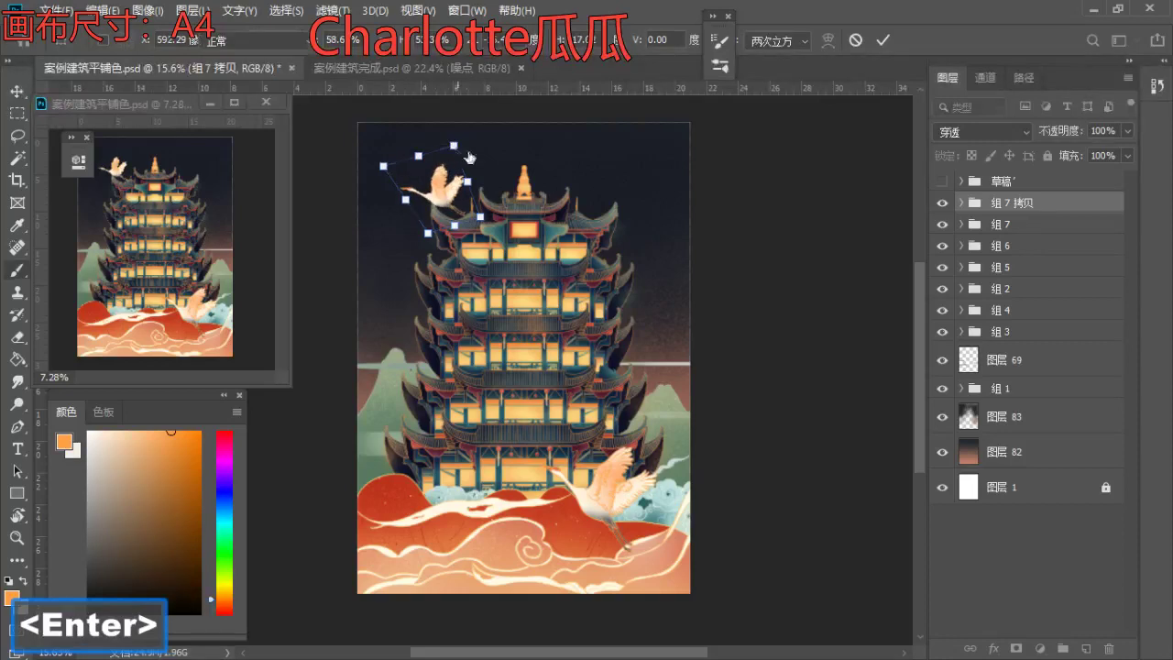
pyautogui.scroll(-2, 536, 262)
pyautogui.click(536, 261)
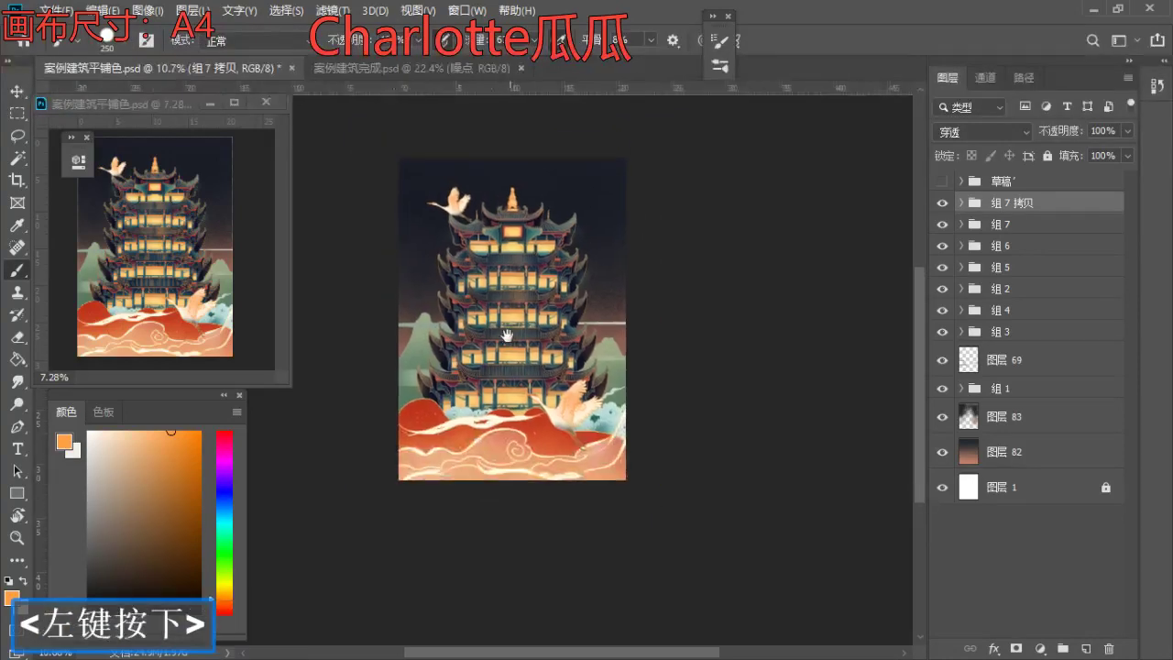
pyautogui.scroll(3, 444, 193)
pyautogui.hotkey('ctrl', 't')
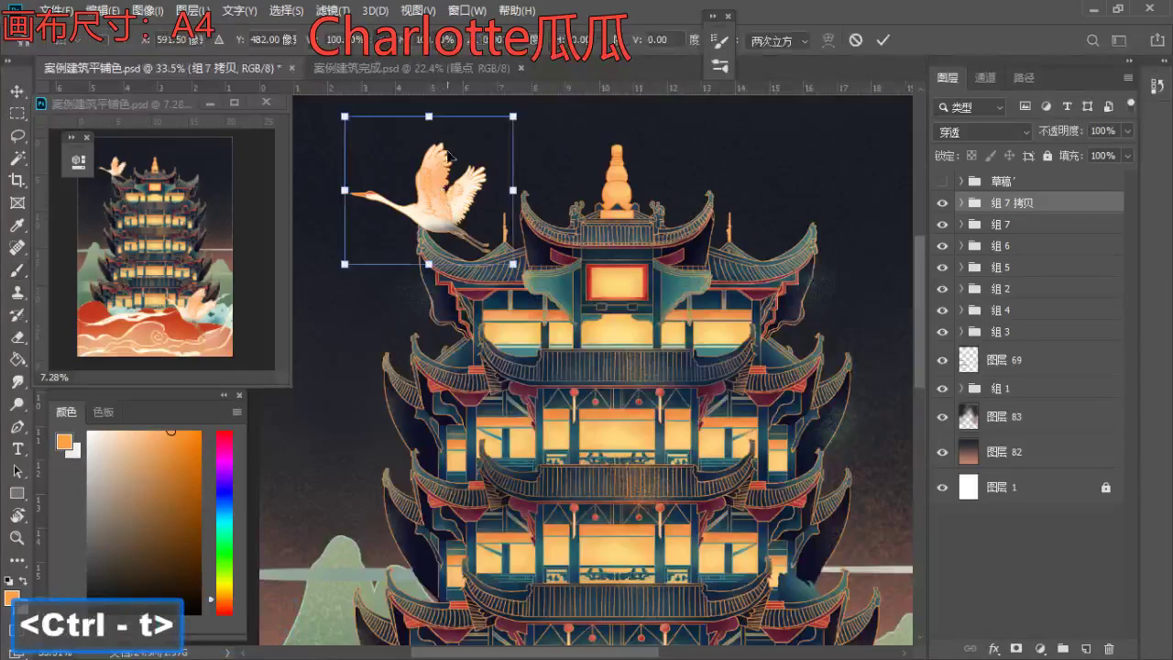
pyautogui.rightClick(449, 155)
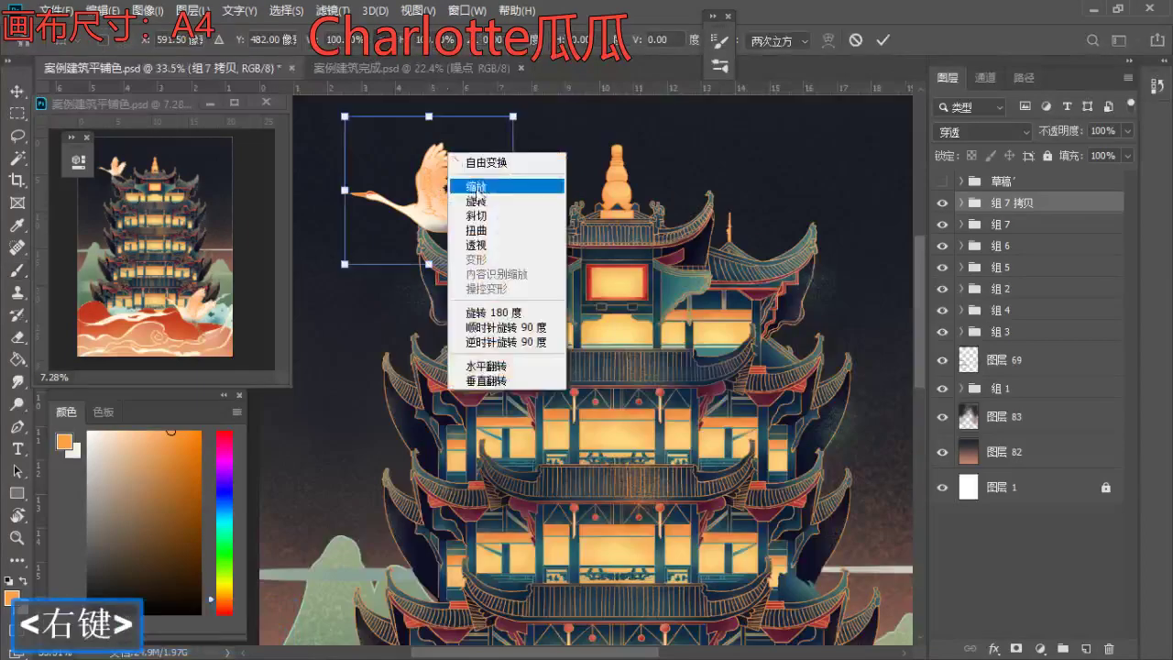
pyautogui.click(496, 245)
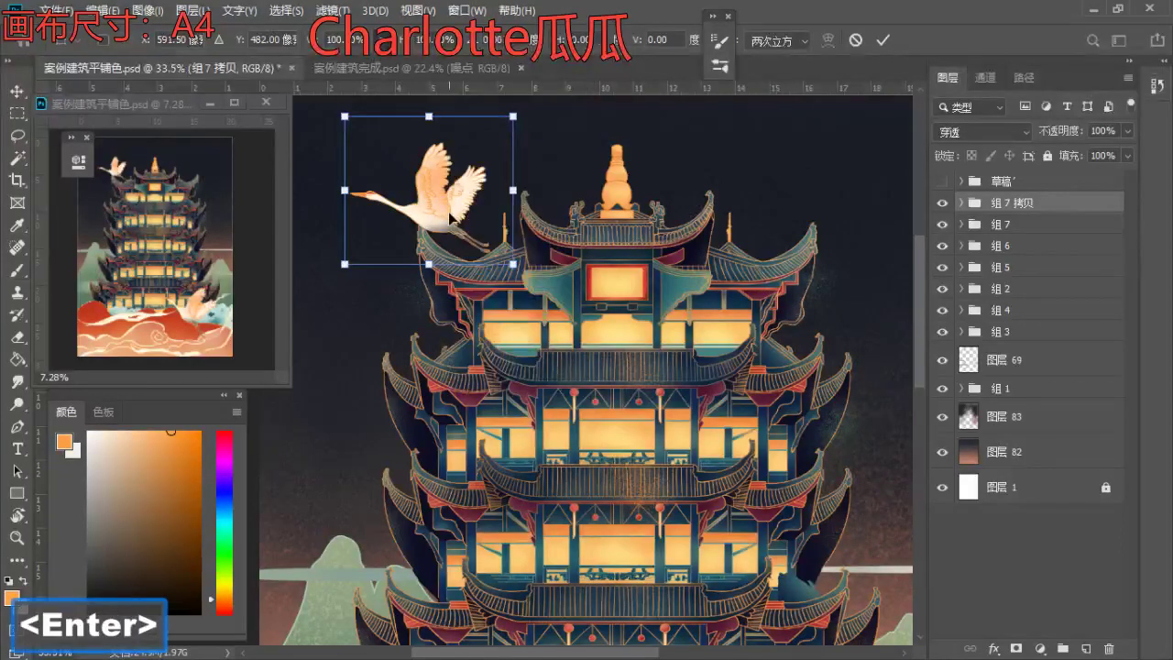
pyautogui.press('Return')
# - Merge the small crane group 组 7 拷贝 into a single layer
pyautogui.hotkey('ctrl', 't')
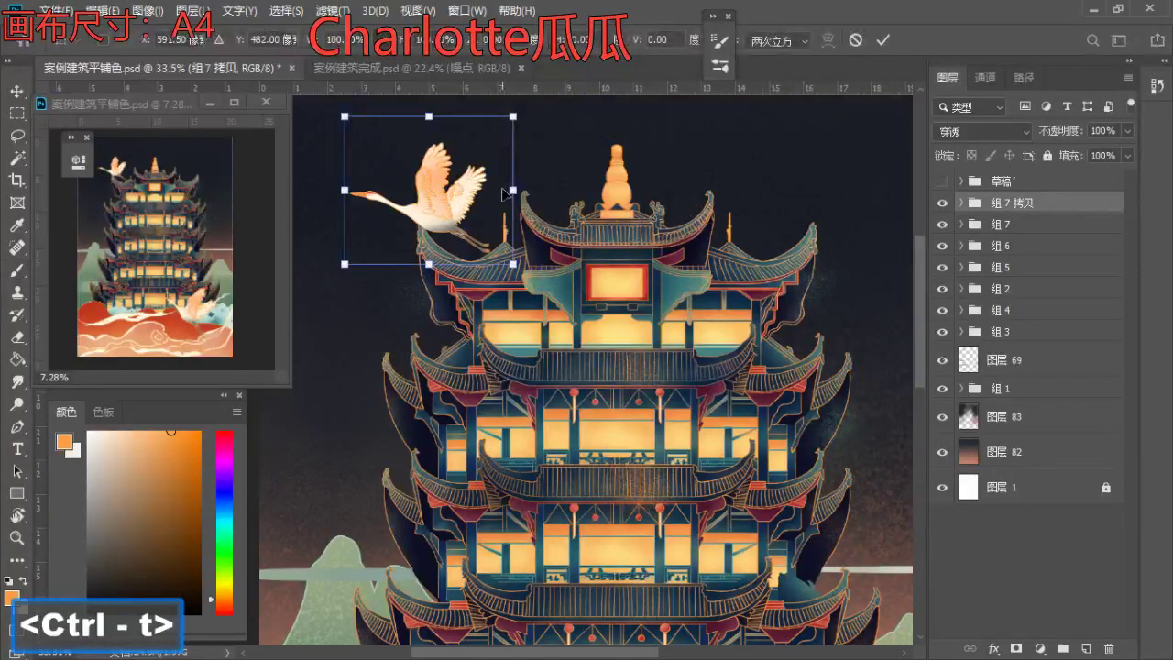
pyautogui.press('Return')
pyautogui.hotkey('ctrl', 'e')
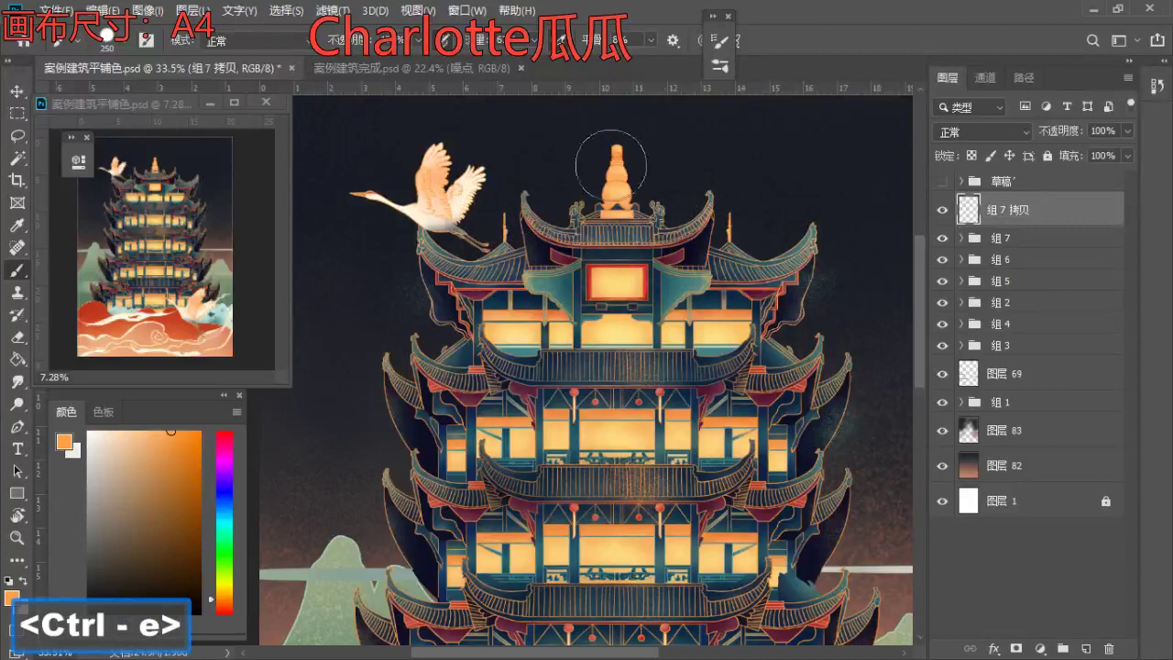
# - Try to warp the small crane's raised wing, body and legs, and undo the warp
pyautogui.hotkey('ctrl', 't')
pyautogui.click(828, 40)
pyautogui.moveTo(444, 143); pyautogui.dragTo(394, 197)
pyautogui.moveTo(477, 246); pyautogui.dragTo(474, 272)
pyautogui.moveTo(421, 244); pyautogui.dragTo(418, 239)
pyautogui.click(436, 152)
pyautogui.moveTo(436, 153); pyautogui.dragTo(438, 133)
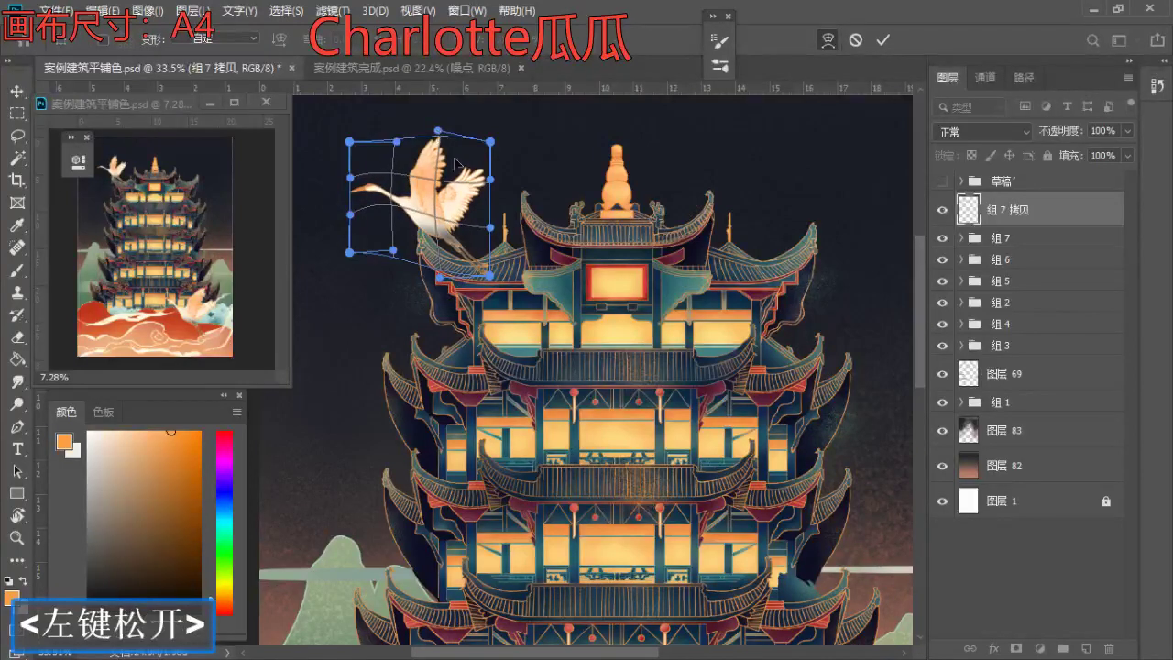
pyautogui.press('Return')
pyautogui.scroll(-3, 478, 301)
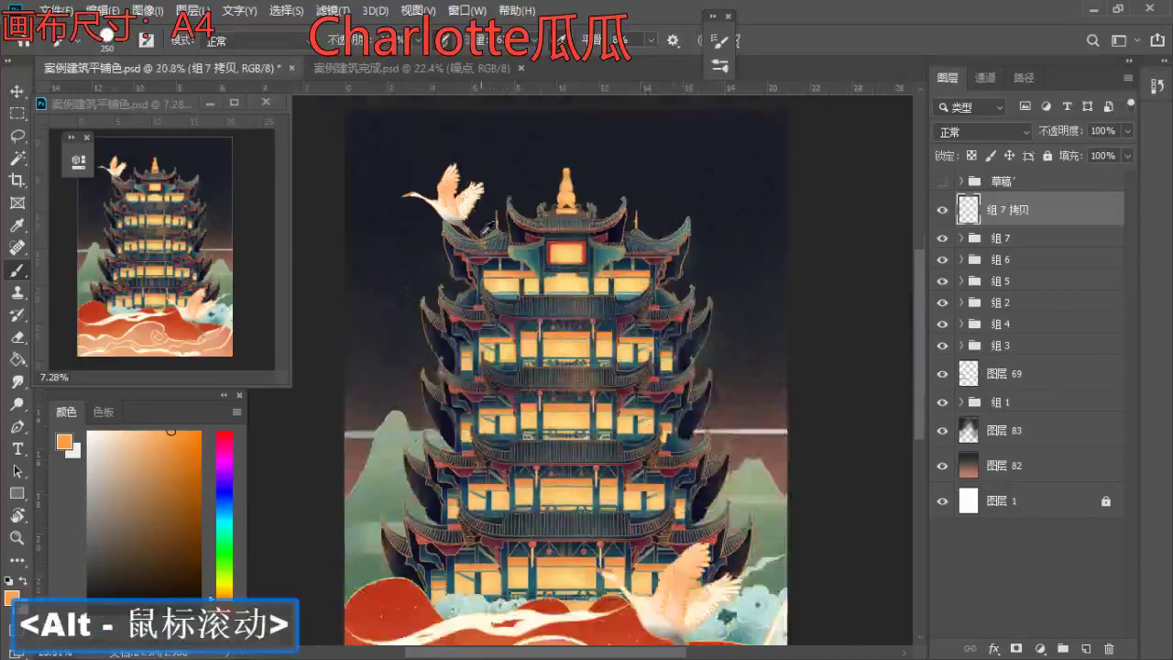
pyautogui.moveTo(478, 301); pyautogui.dragTo(442, 322)
pyautogui.hotkey('ctrl', 'z')
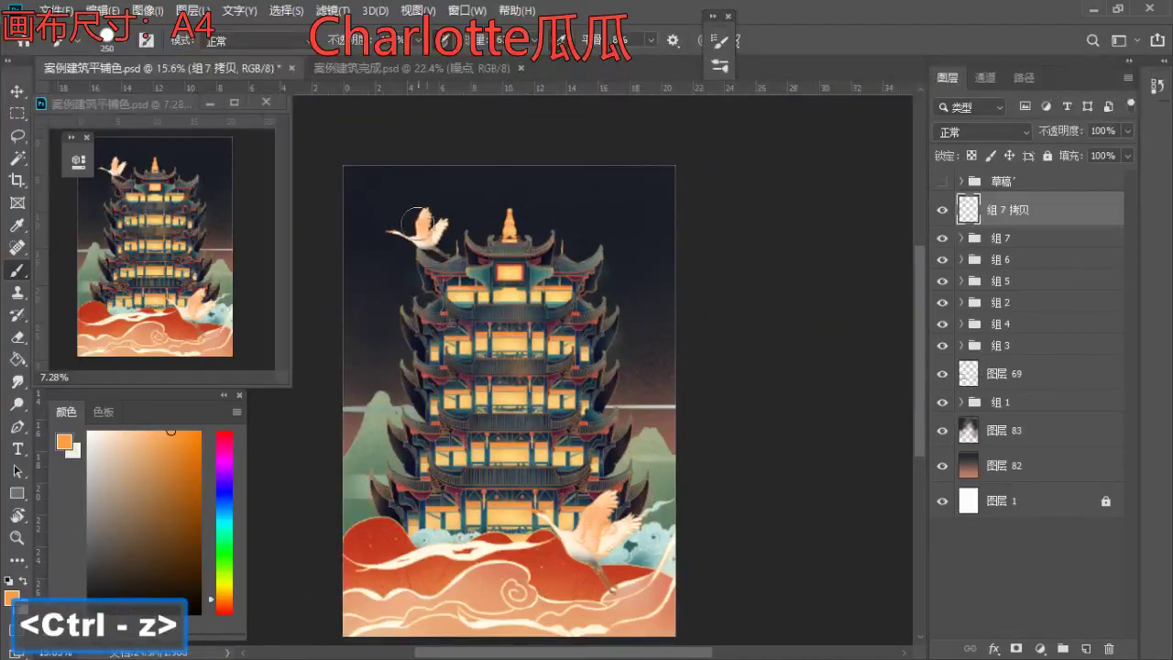
# - Warp the small crane so its front wing sweeps back toward the head and its legs stretch out behind
pyautogui.scroll(8, 411, 211)
pyautogui.scroll(1, 410, 212)
pyautogui.hotkey('ctrl', 't')
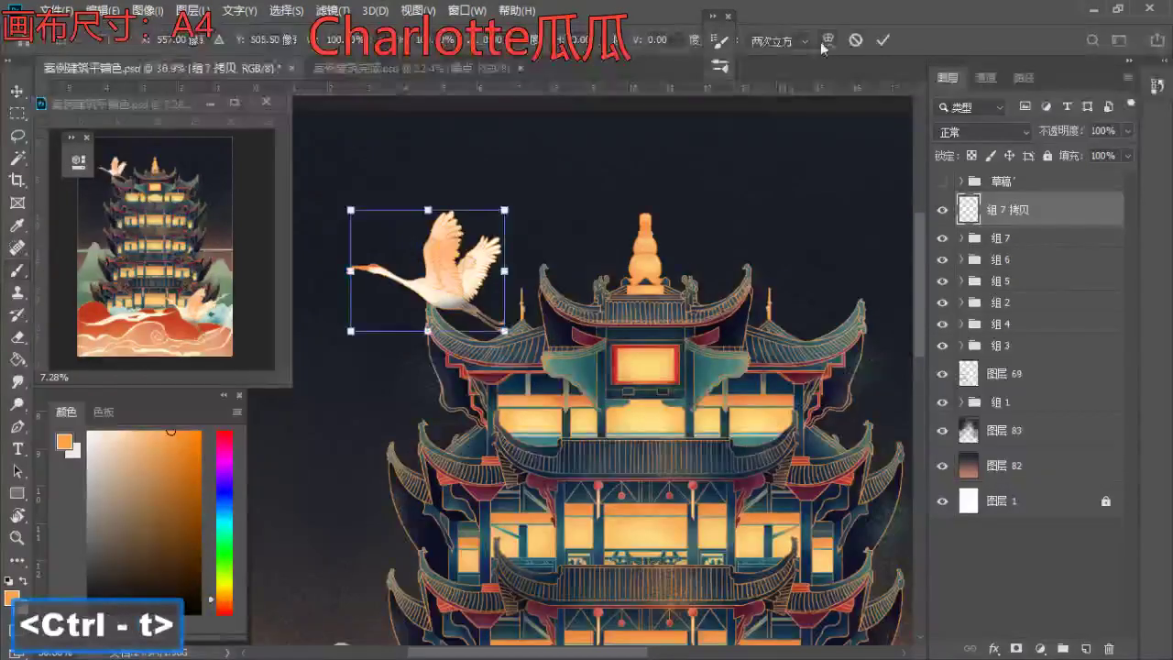
pyautogui.click(488, 142)
pyautogui.moveTo(455, 212); pyautogui.dragTo(312, 261)
pyautogui.moveTo(505, 211); pyautogui.dragTo(505, 214)
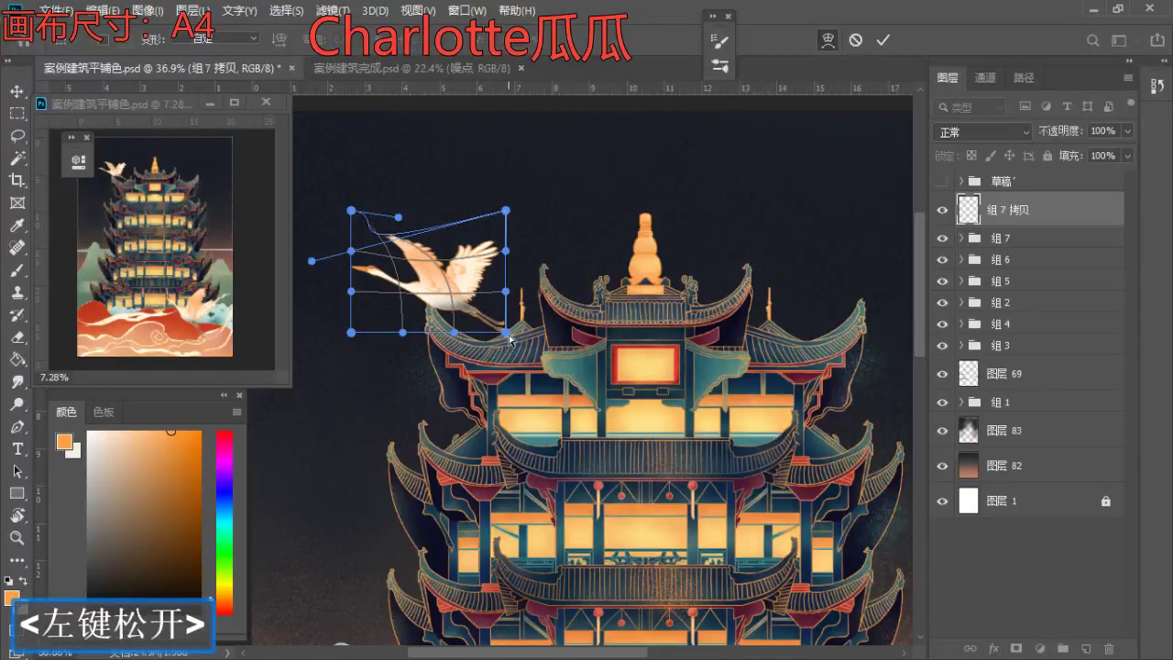
pyautogui.moveTo(528, 339); pyautogui.dragTo(526, 335)
pyautogui.press('Return')
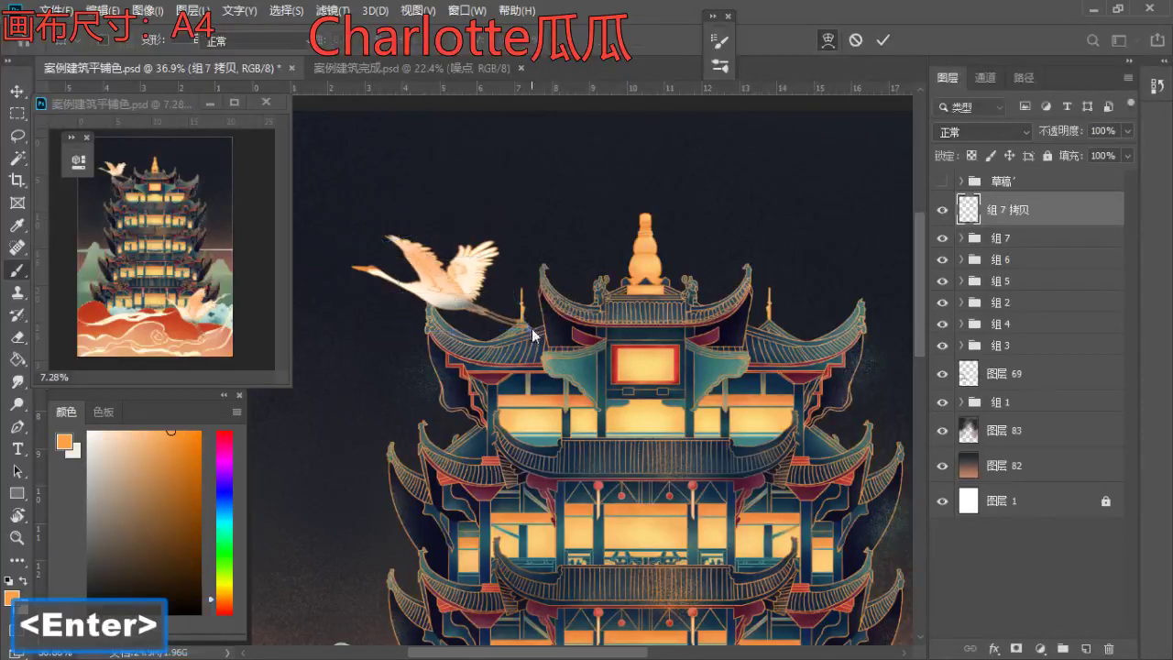
# - Rotate the warped small crane slightly beside the tower's upper-left roof
pyautogui.keyDown('alt'); pyautogui.scroll(-3, 515, 311); pyautogui.keyUp('alt')
pyautogui.hotkey('ctrl', 't')
pyautogui.moveTo(539, 292); pyautogui.dragTo(502, 313)
pyautogui.press('Return')
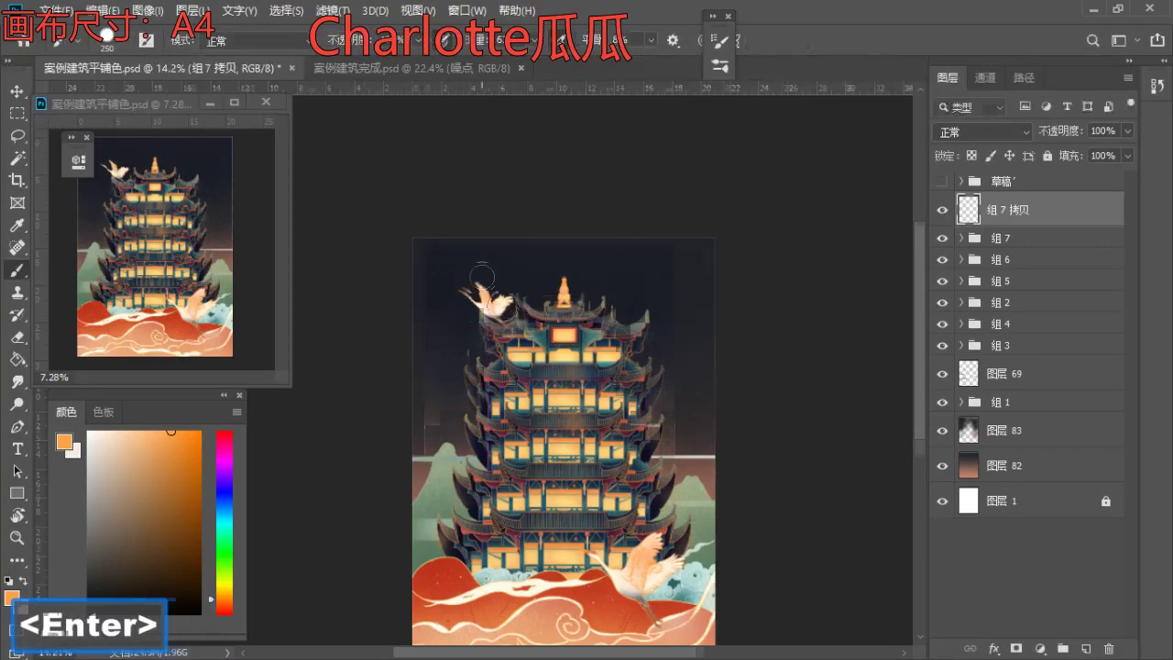
pyautogui.scroll(-3, 466, 339)
pyautogui.scroll(3, 520, 417)
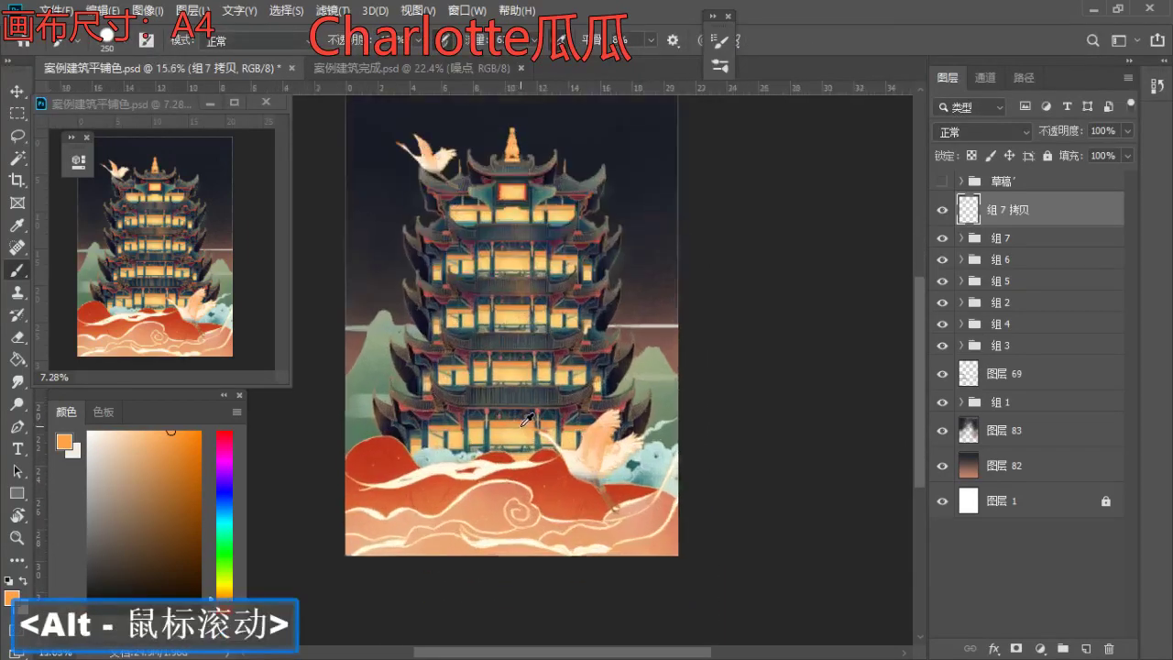
pyautogui.moveTo(522, 422); pyautogui.dragTo(519, 456)
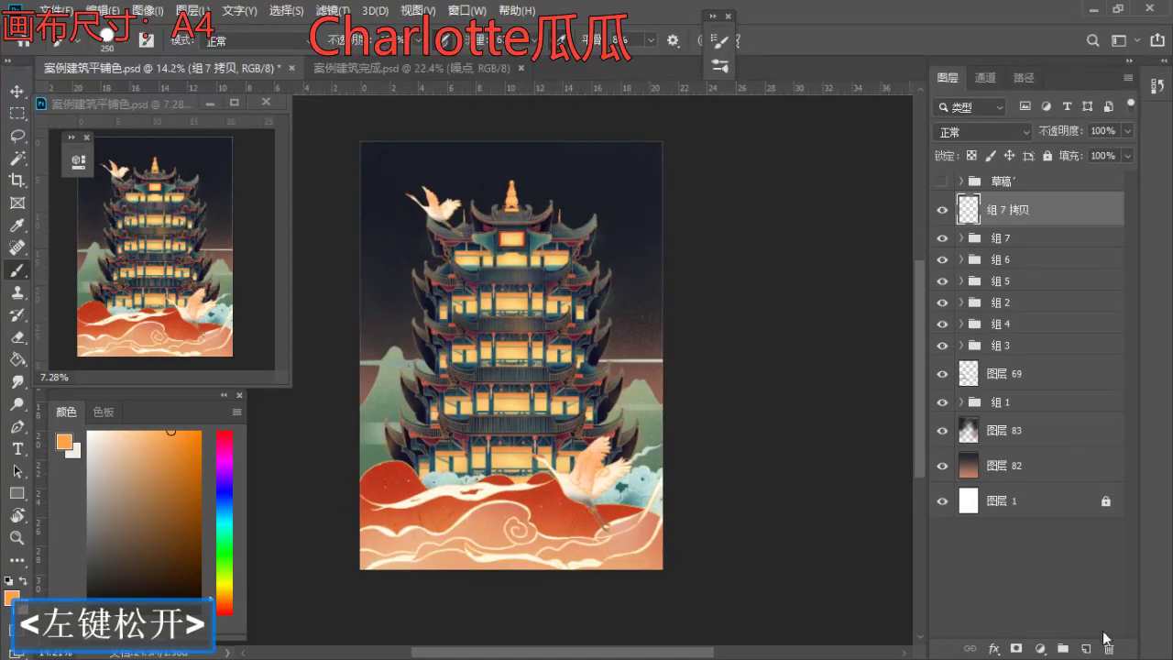
# - Add a new layer above the small crane and choose a white speckle brush at 700 px
pyautogui.click(1085, 648)
pyautogui.scroll(1, 619, 385)
pyautogui.moveTo(539, 392); pyautogui.dragTo(629, 418)
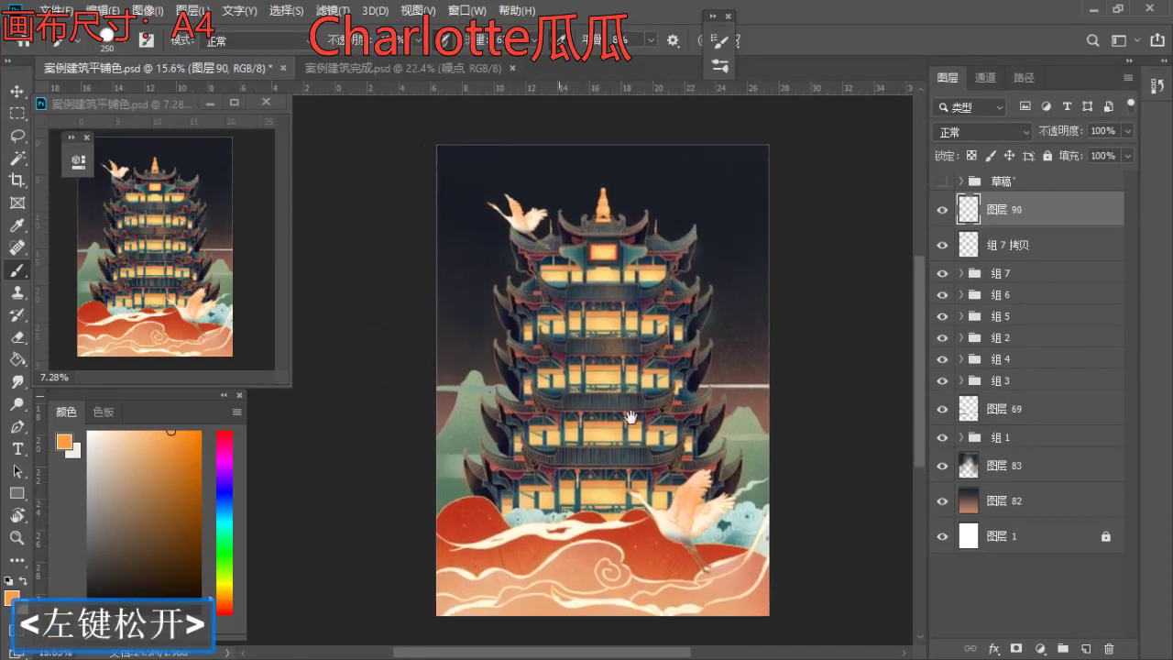
pyautogui.press('space')
pyautogui.moveTo(585, 255); pyautogui.dragTo(523, 243)
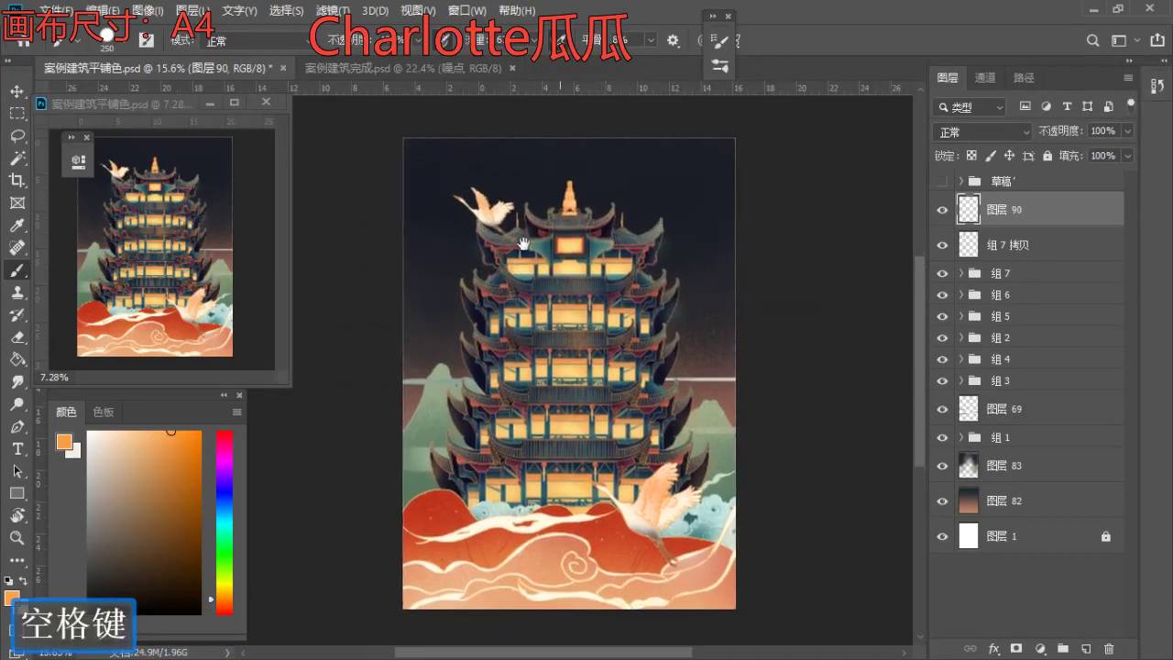
pyautogui.press('b')
pyautogui.rightClick(524, 243)
pyautogui.moveTo(695, 310); pyautogui.dragTo(687, 290)
pyautogui.click(567, 252)
pyautogui.click(720, 66)
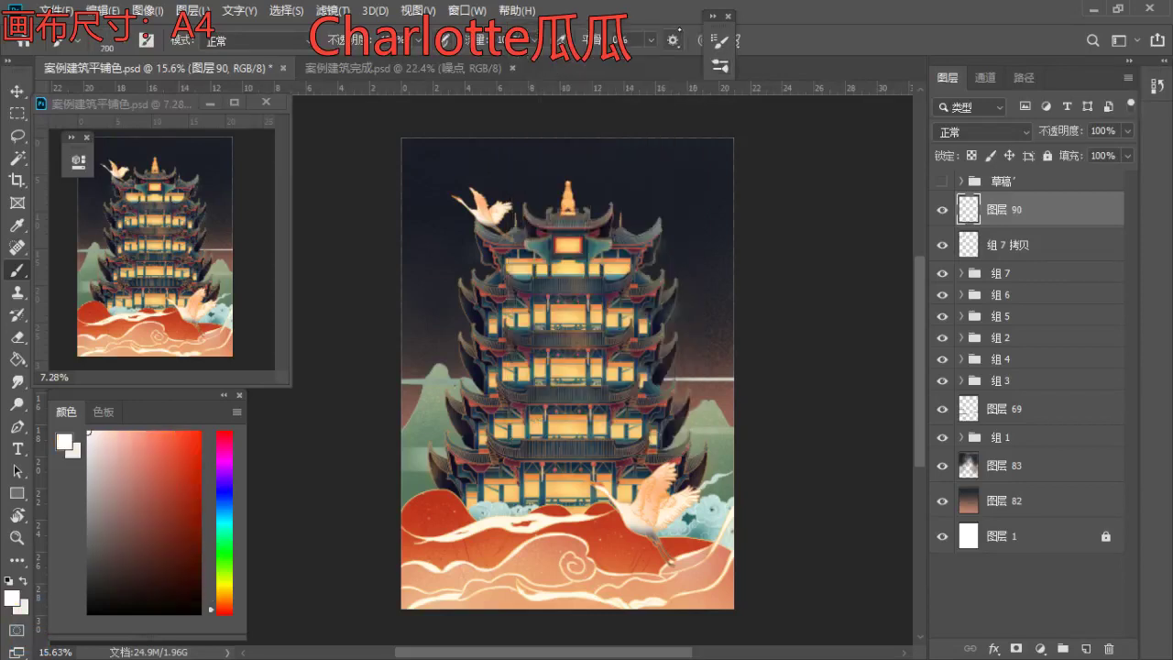
# - Undo the oversized trial speckles and scatter white star specks over the dark sky at 500 px
pyautogui.press('b')
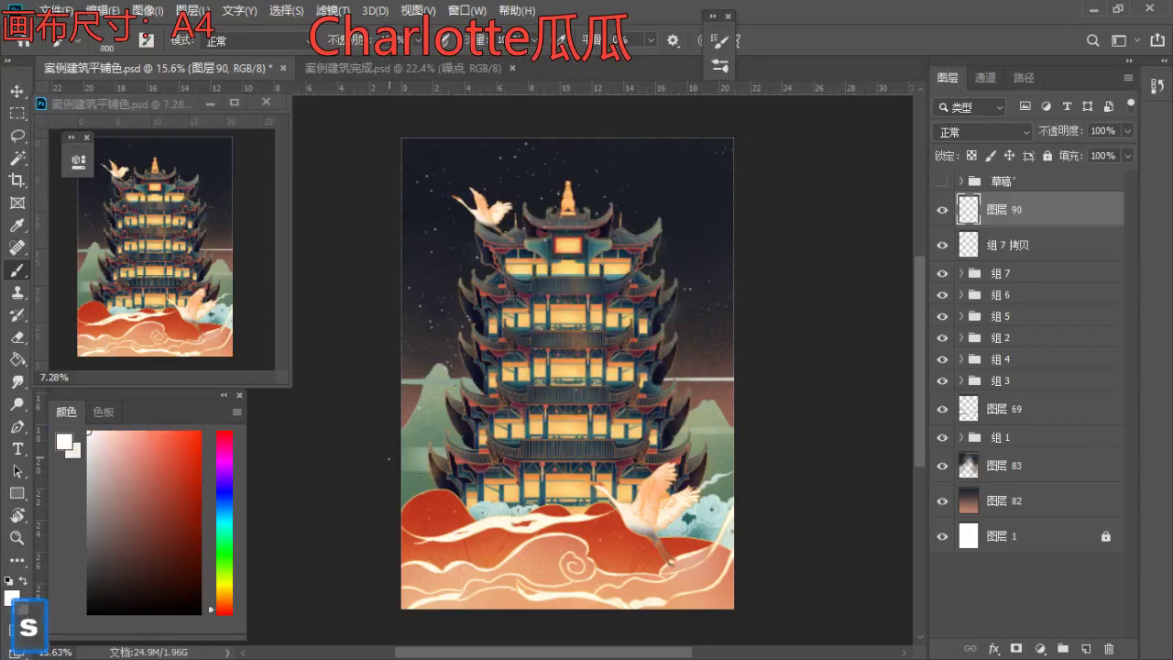
pyautogui.hotkey('ctrl', 'z')
pyautogui.press('a')
pyautogui.press('a')
pyautogui.hotkey('ctrl', 'z')
pyautogui.moveTo(549, 239); pyautogui.dragTo(505, 250)
pyautogui.press('b')
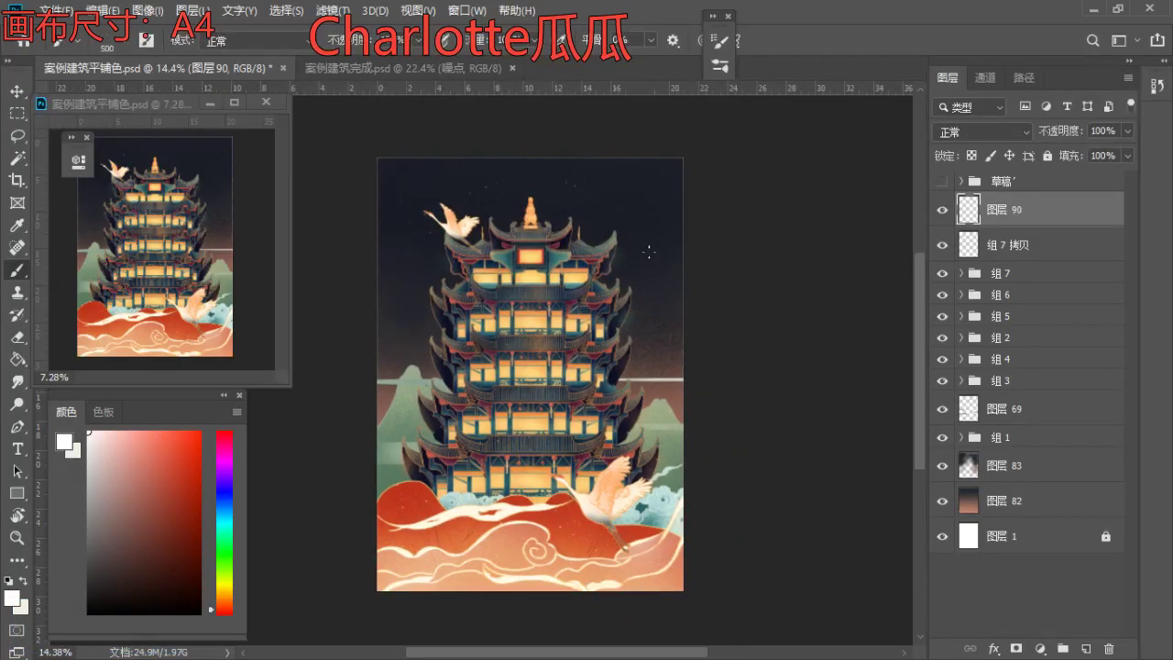
# - Thin out the white specks around the tower with the eraser at 800 px
pyautogui.press('e')
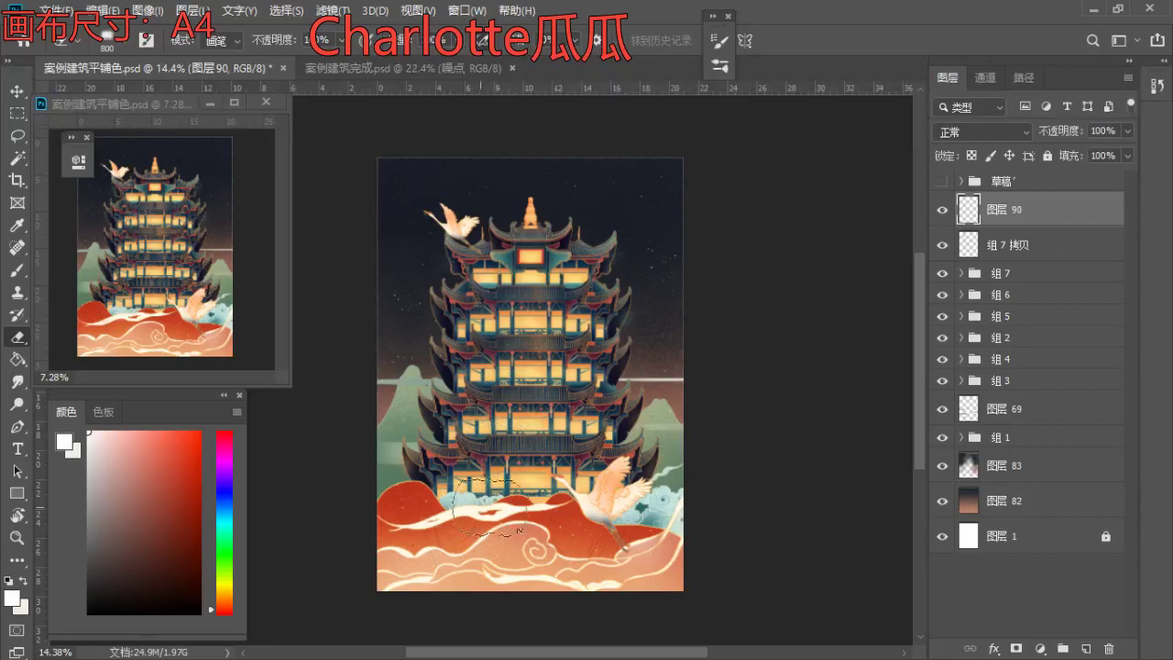
pyautogui.press('z')
pyautogui.press('space')
pyautogui.moveTo(531, 423)
pyautogui.mouseDown()
pyautogui.moveTo(526, 471)
pyautogui.moveTo(532, 423)
pyautogui.moveTo(546, 438)
pyautogui.mouseUp()
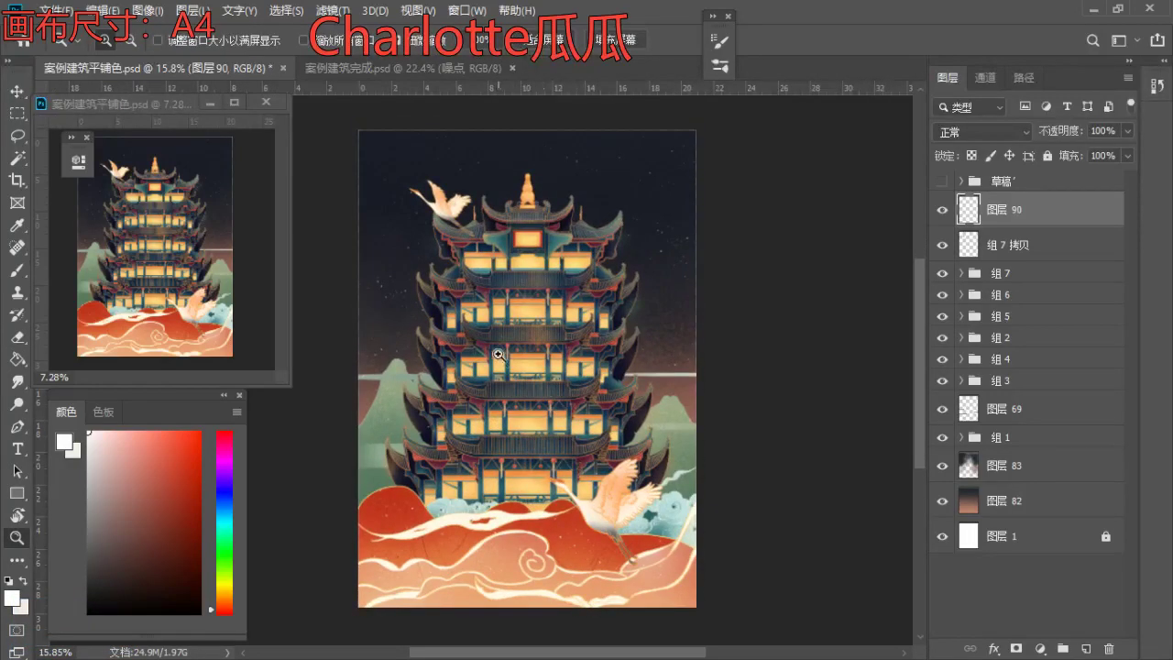
pyautogui.press('b')
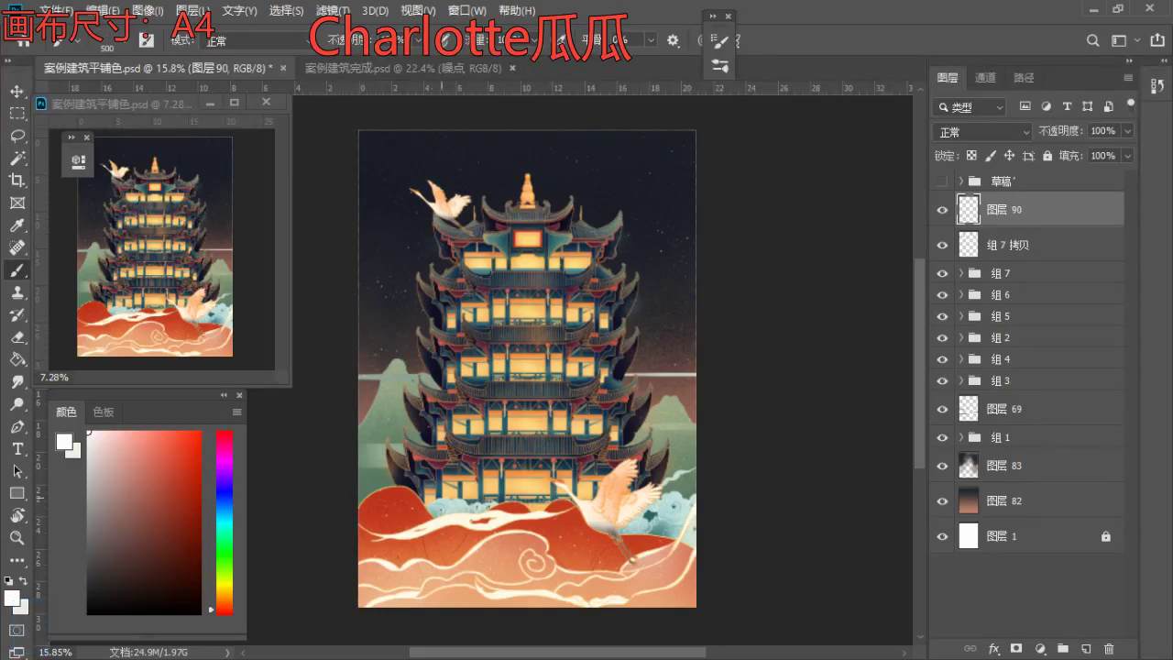
# - Hide and show groups 组 3, 组 4 and 组 2 to identify which one holds the red hills
pyautogui.press('b')
pyautogui.click(946, 380)
pyautogui.click(947, 381)
pyautogui.click(948, 358)
pyautogui.click(949, 358)
pyautogui.click(942, 337)
pyautogui.click(942, 337)
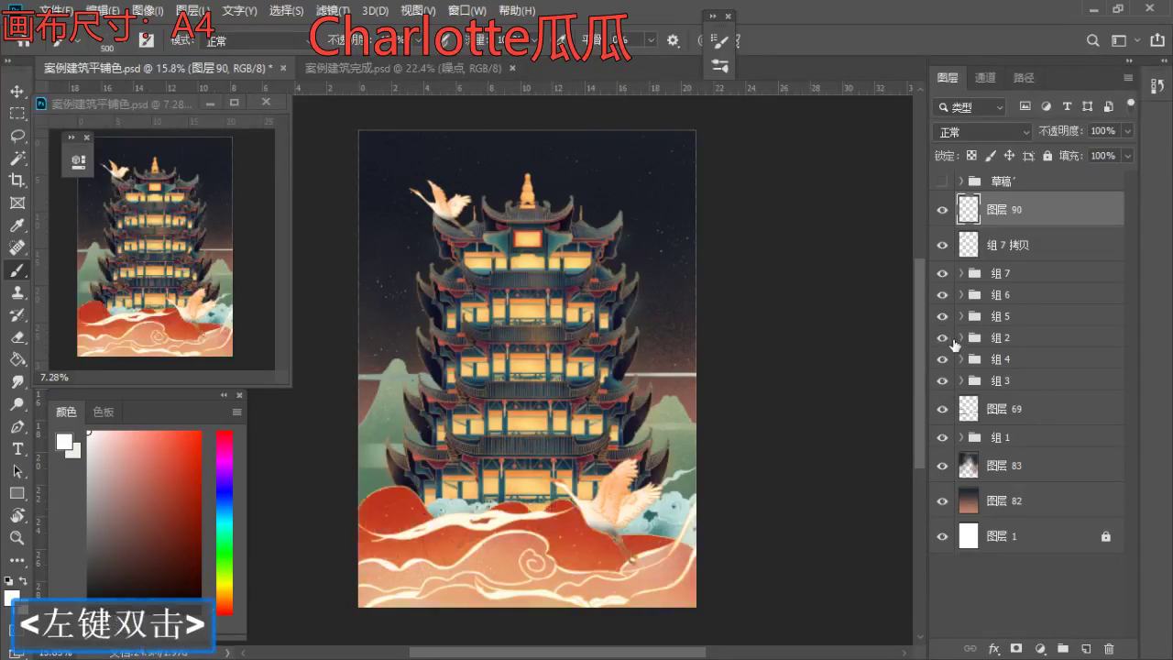
# - Expand group 组 2, check 图层 64 by hiding and showing it, and add a new layer above it
pyautogui.click(973, 338)
pyautogui.click(961, 337)
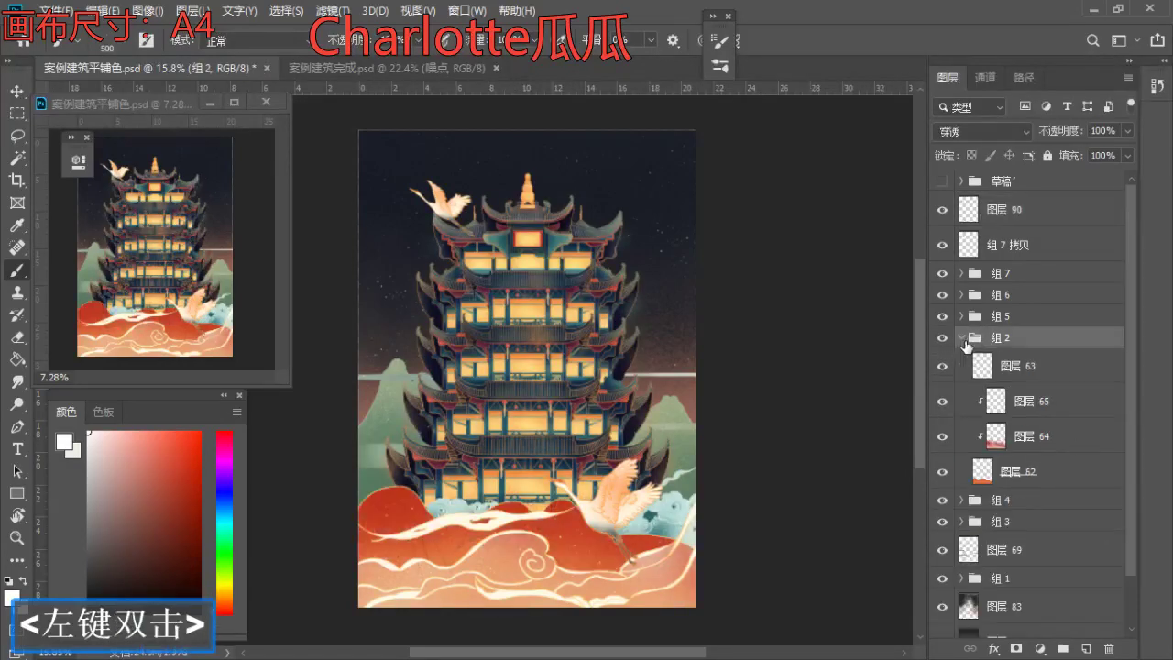
pyautogui.click(943, 437)
pyautogui.click(943, 437)
pyautogui.click(943, 437)
pyautogui.click(943, 437)
pyautogui.click(1026, 449)
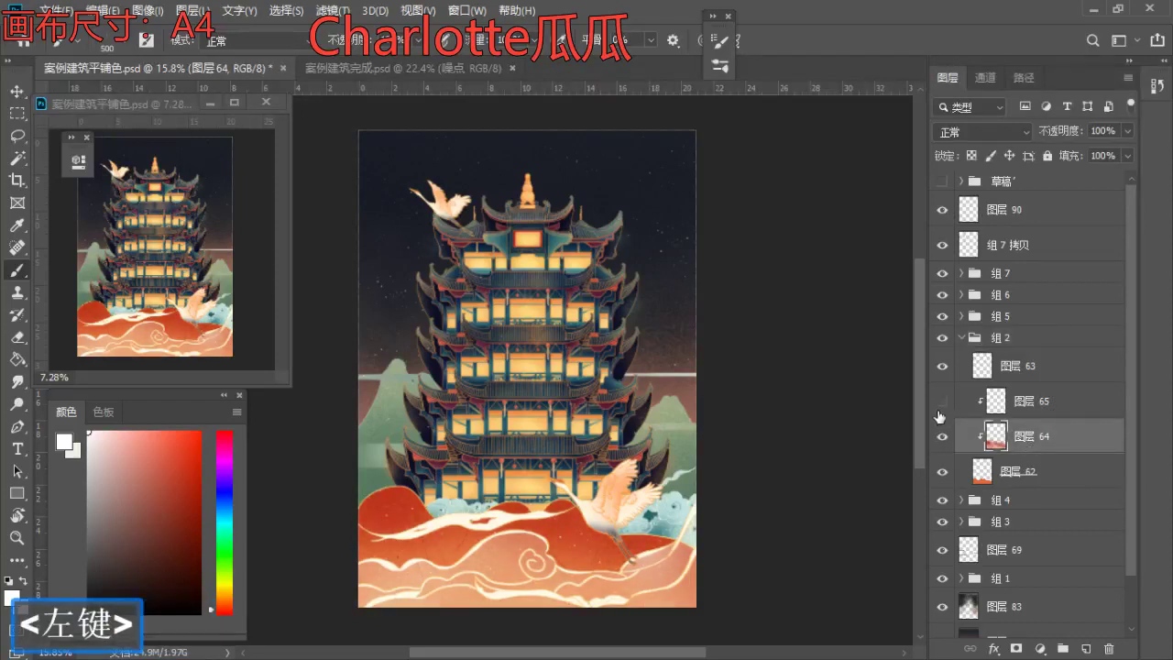
pyautogui.click(1085, 648)
pyautogui.keyDown('alt'); pyautogui.click(1061, 444); pyautogui.keyUp('alt')
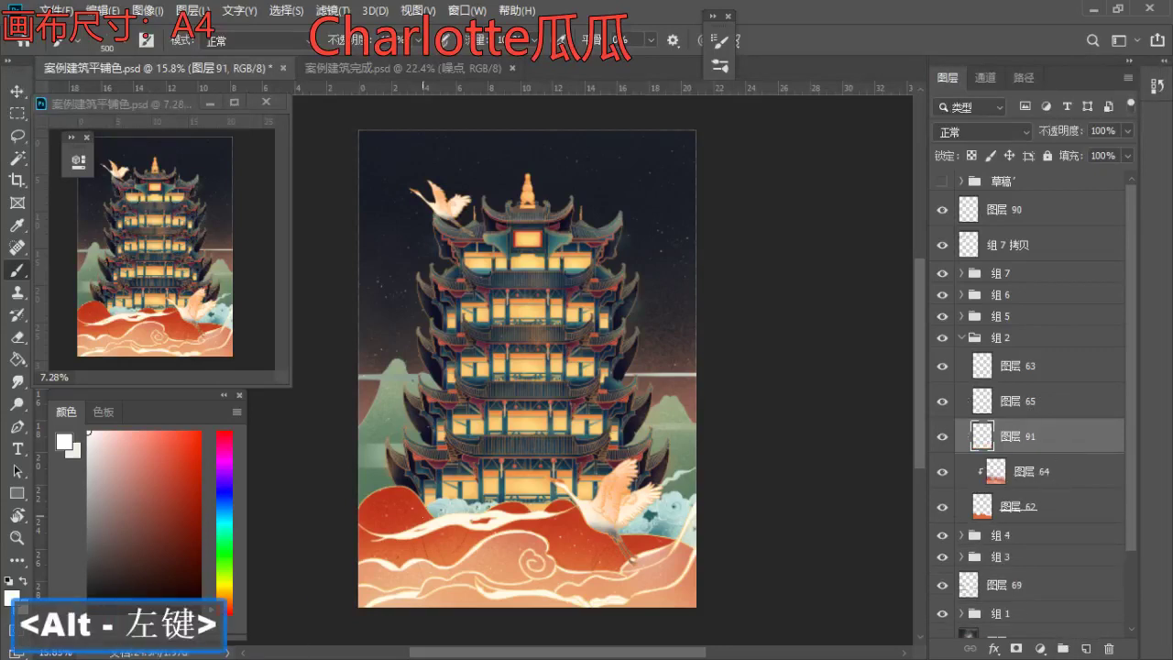
# - Choose a soft brush, enlarge it to 150 px and sample the dark red from the left hill
pyautogui.press('b')
pyautogui.rightClick(603, 242)
pyautogui.click(573, 222)
pyautogui.click(671, 34)
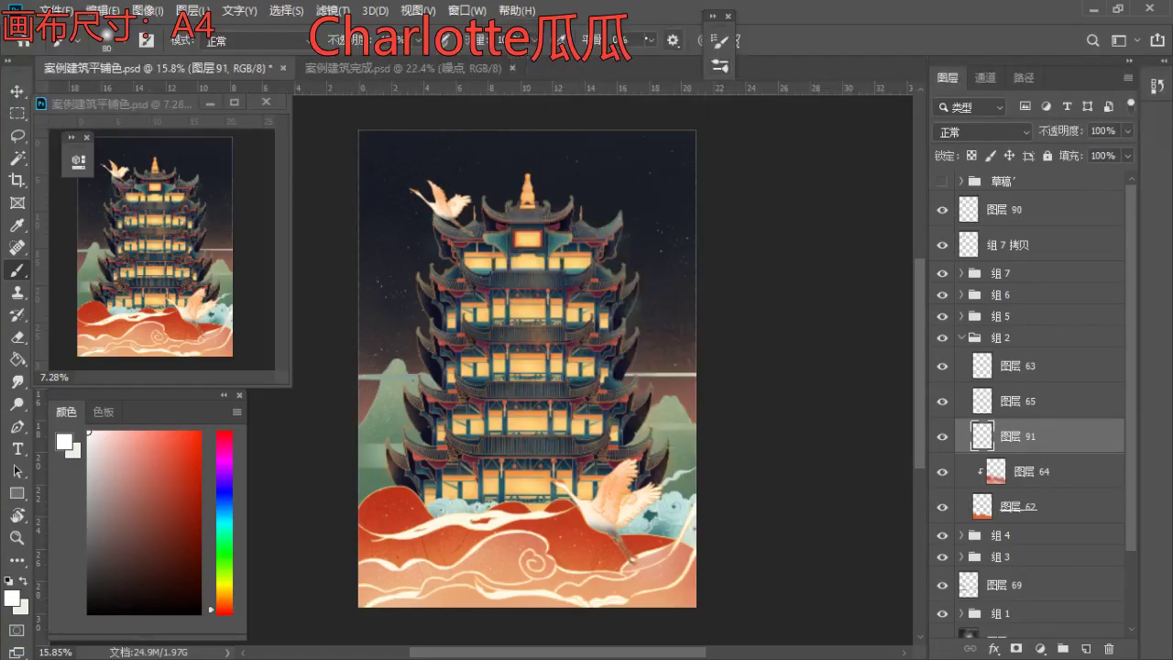
pyautogui.press('b')
pyautogui.press(']')
pyautogui.press(']')
pyautogui.keyDown('alt'); pyautogui.click(391, 501); pyautogui.keyUp('alt')
pyautogui.press(']')
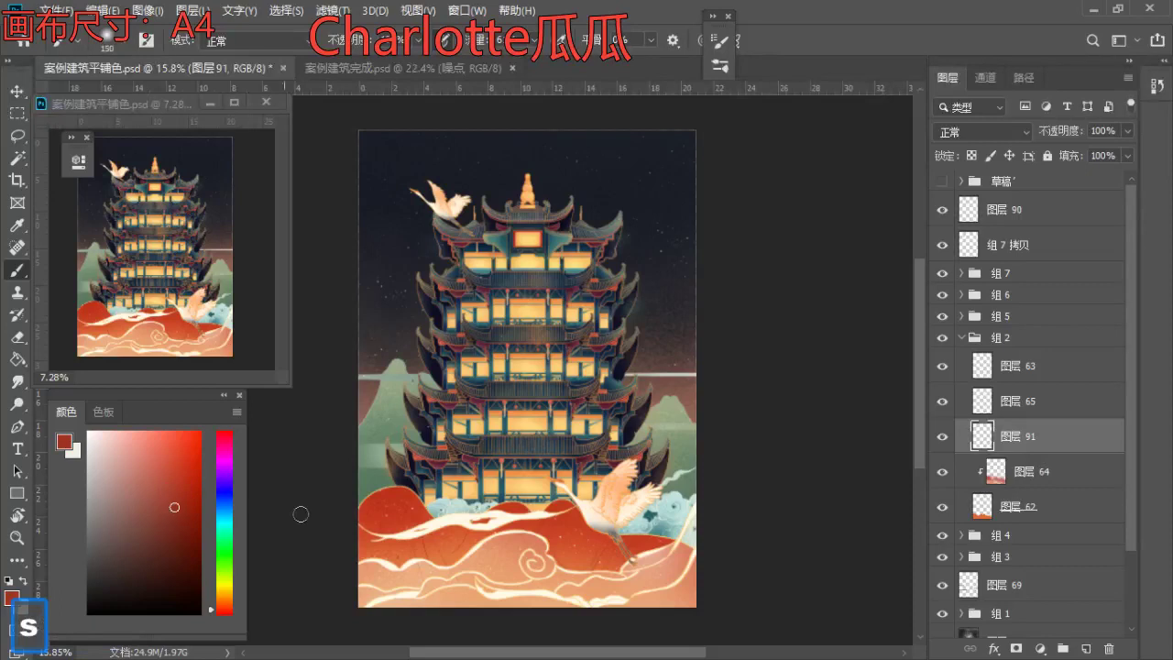
# - Enlarge the brush to 600 px, undo the trial stroke and clip 图层 91 to the hill shape below it
pyautogui.press(']')
pyautogui.press(']')
pyautogui.press(']')
pyautogui.press(']')
pyautogui.press('s')
pyautogui.hotkey('ctrl', 'z')
pyautogui.press('z')
pyautogui.moveTo(367, 525); pyautogui.dragTo(409, 559)
pyautogui.press('space')
pyautogui.moveTo(490, 561); pyautogui.dragTo(478, 458)
pyautogui.press('b')
pyautogui.keyDown('alt'); pyautogui.click(1067, 454); pyautogui.keyUp('alt')
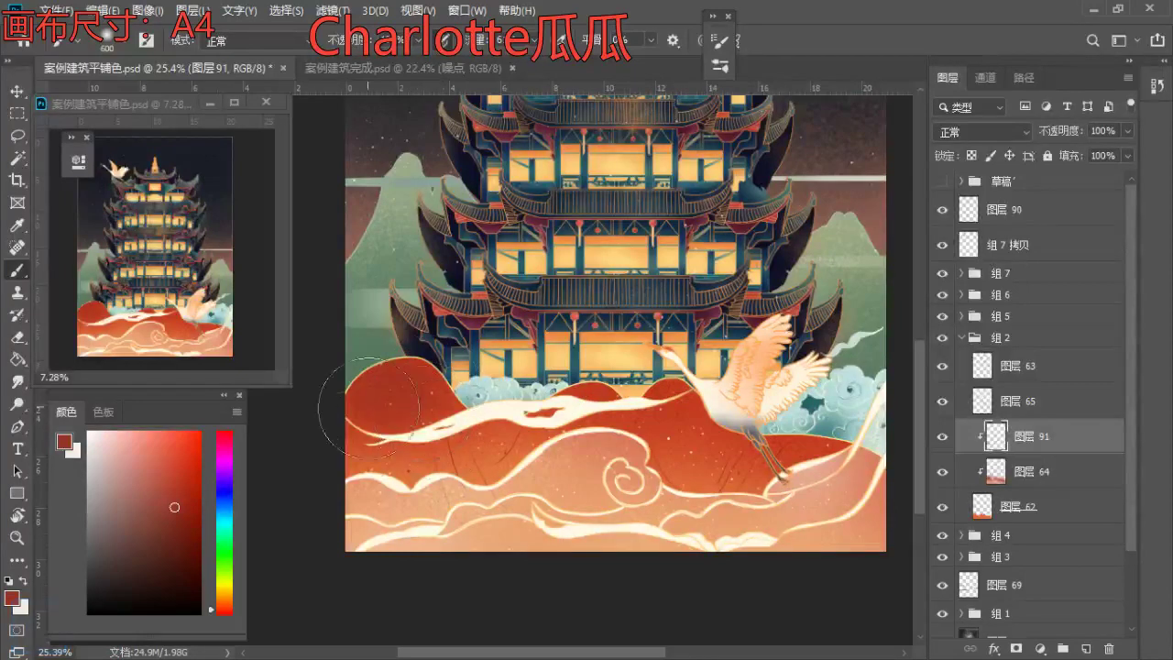
# - Sample orange-red from the hills and brush it softly across the red hills on 图层 91 at 700 px
pyautogui.press('space')
pyautogui.moveTo(456, 420); pyautogui.dragTo(416, 460)
pyautogui.keyDown('alt'); pyautogui.click(395, 500); pyautogui.keyUp('alt')
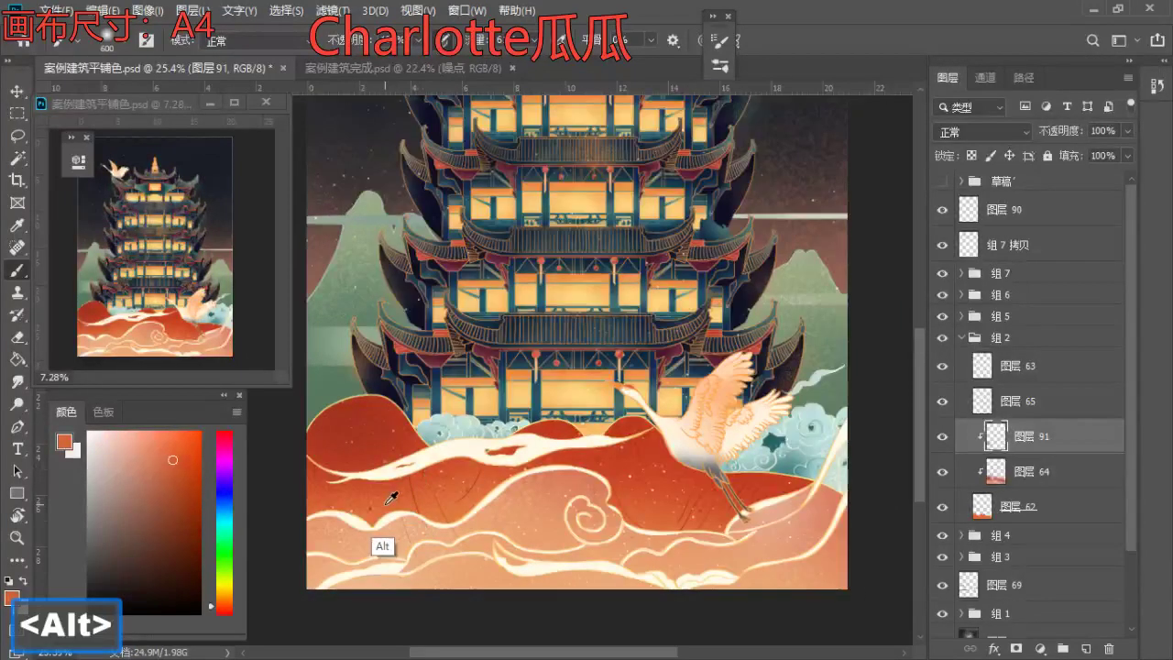
pyautogui.keyDown('alt'); pyautogui.click(385, 504); pyautogui.keyUp('alt')
pyautogui.press('s')
pyautogui.moveTo(364, 467)
pyautogui.mouseDown()
pyautogui.moveTo(347, 481)
pyautogui.moveTo(552, 499)
pyautogui.moveTo(667, 490)
pyautogui.moveTo(740, 520)
pyautogui.mouseUp()
pyautogui.press('z')
pyautogui.moveTo(686, 451); pyautogui.dragTo(632, 451)
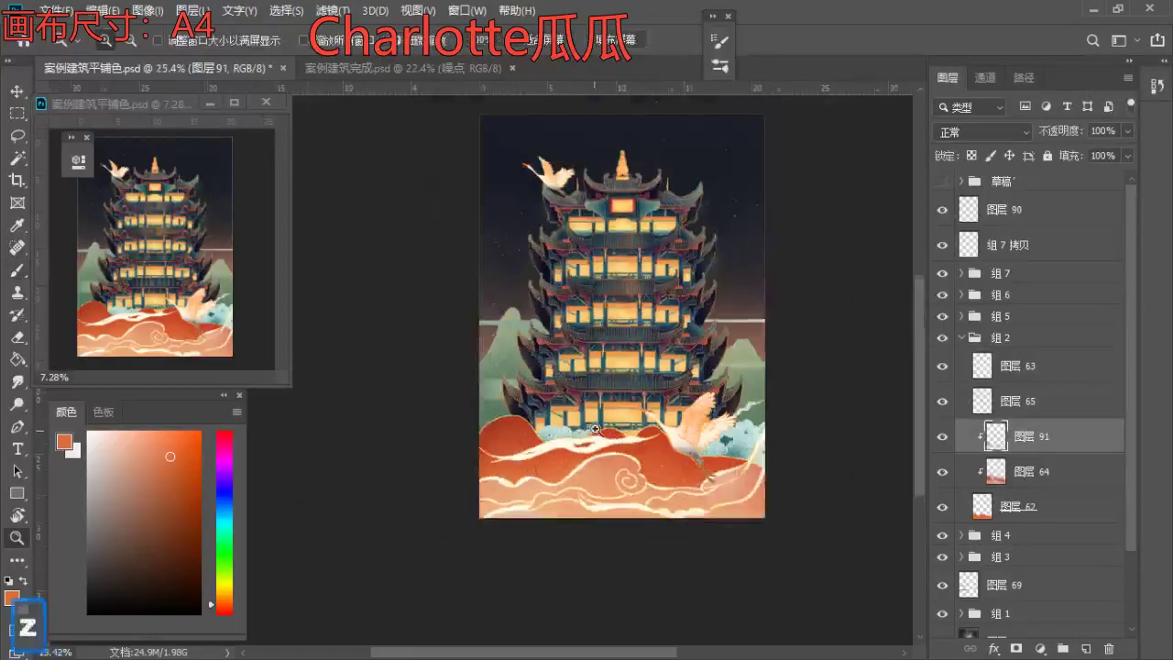
# - Compare the picture with the hill shading layer 图层 91 hidden and shown
pyautogui.press('space')
pyautogui.moveTo(756, 430); pyautogui.dragTo(686, 478)
pyautogui.press('b')
pyautogui.click(943, 439)
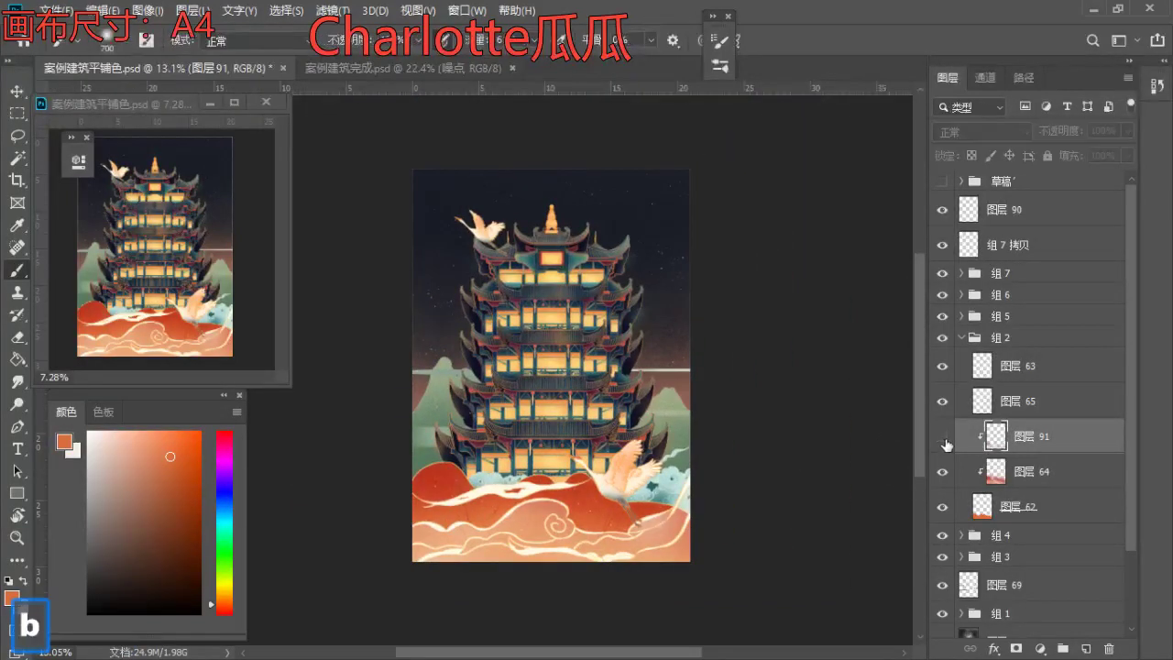
pyautogui.click(943, 439)
pyautogui.click(942, 442)
pyautogui.click(942, 441)
# - Reduce the brush size to 90 px
pyautogui.press('z')
pyautogui.moveTo(433, 470)
pyautogui.mouseDown()
pyautogui.moveTo(507, 556)
pyautogui.moveTo(418, 473)
pyautogui.mouseUp()
pyautogui.moveTo(518, 442); pyautogui.dragTo(437, 468)
pyautogui.moveTo(489, 532)
pyautogui.mouseDown()
pyautogui.moveTo(534, 547)
pyautogui.moveTo(403, 525)
pyautogui.mouseUp()
pyautogui.press('b')
pyautogui.press('a')
pyautogui.press('a')
pyautogui.press('a')
pyautogui.press('a')
pyautogui.press('a')
pyautogui.press('a')
pyautogui.press('a')
pyautogui.press('a')
pyautogui.press('a')
pyautogui.press('a')
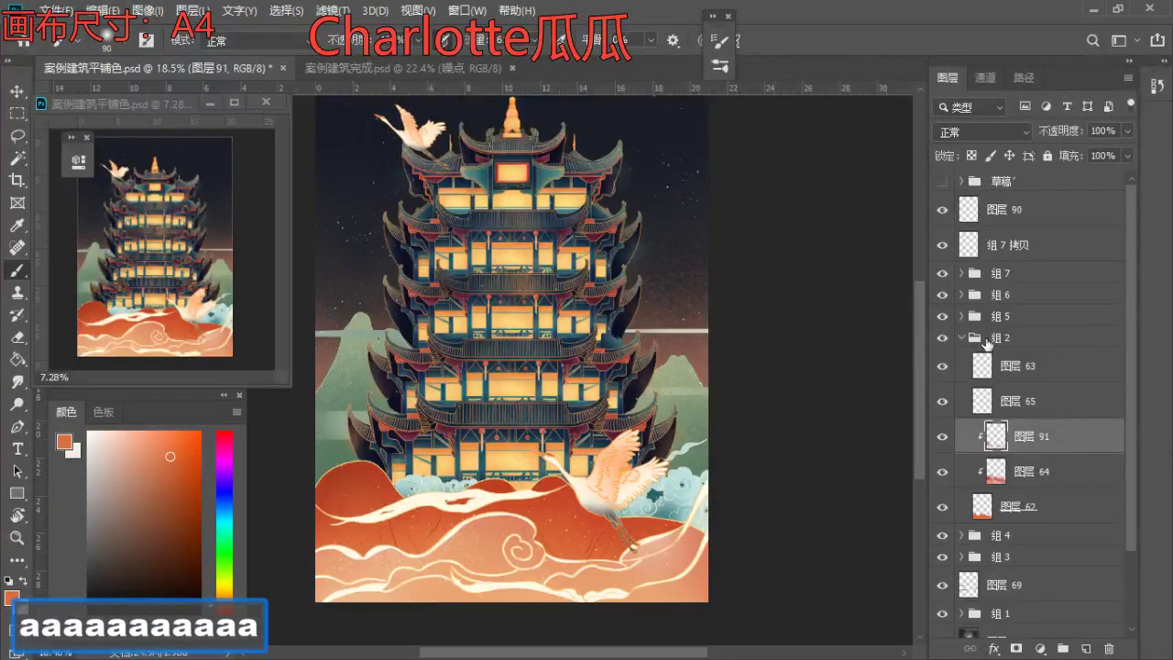
# - Examine which parts of the picture 组 5, 组 6, 组 3 and 组 4 hold by hiding and showing them, with 组 4 expanded
pyautogui.click(958, 339)
pyautogui.click(944, 317)
pyautogui.click(944, 317)
pyautogui.click(941, 295)
pyautogui.click(940, 294)
pyautogui.click(944, 379)
pyautogui.click(944, 378)
pyautogui.click(940, 362)
pyautogui.click(941, 363)
pyautogui.click(962, 361)
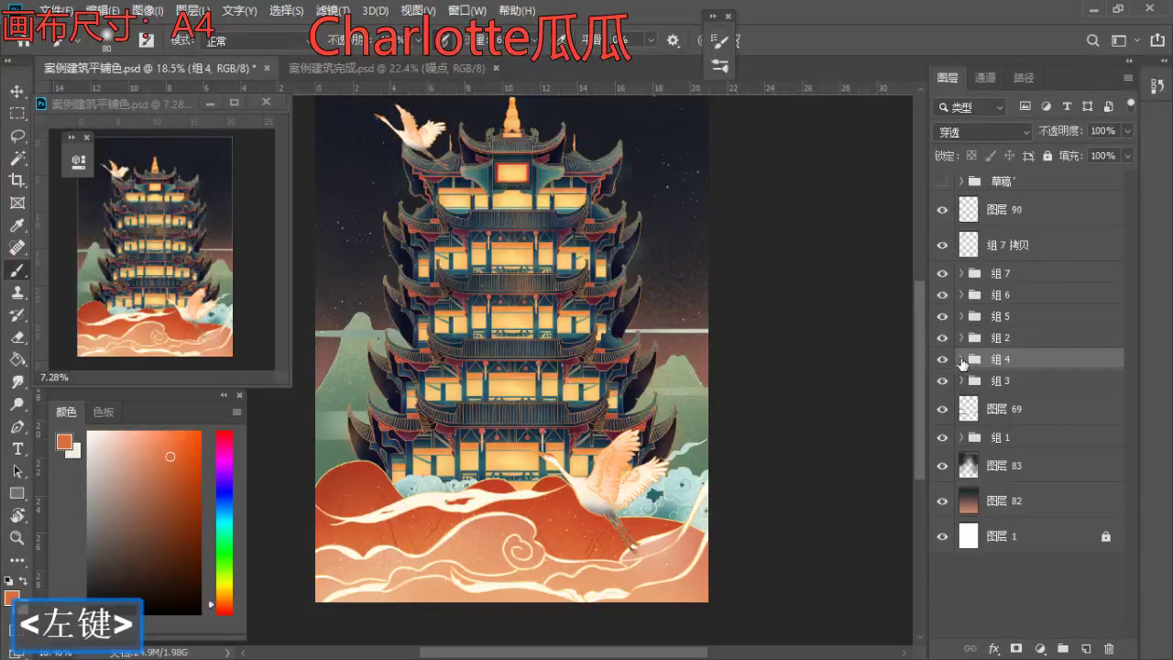
pyautogui.click(960, 359)
pyautogui.click(944, 388)
pyautogui.click(944, 388)
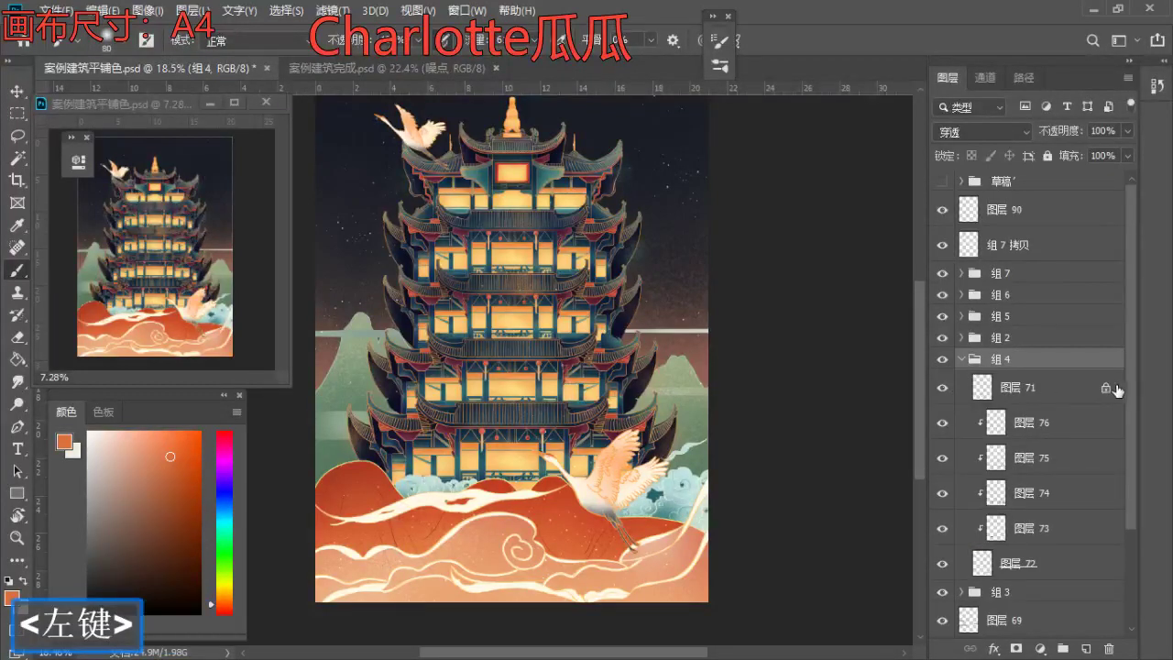
# - Unlock cloud line layer 图层 71, outline the left cloud with the Lasso tool and cut it to a new layer
pyautogui.click(1017, 388)
pyautogui.press('l')
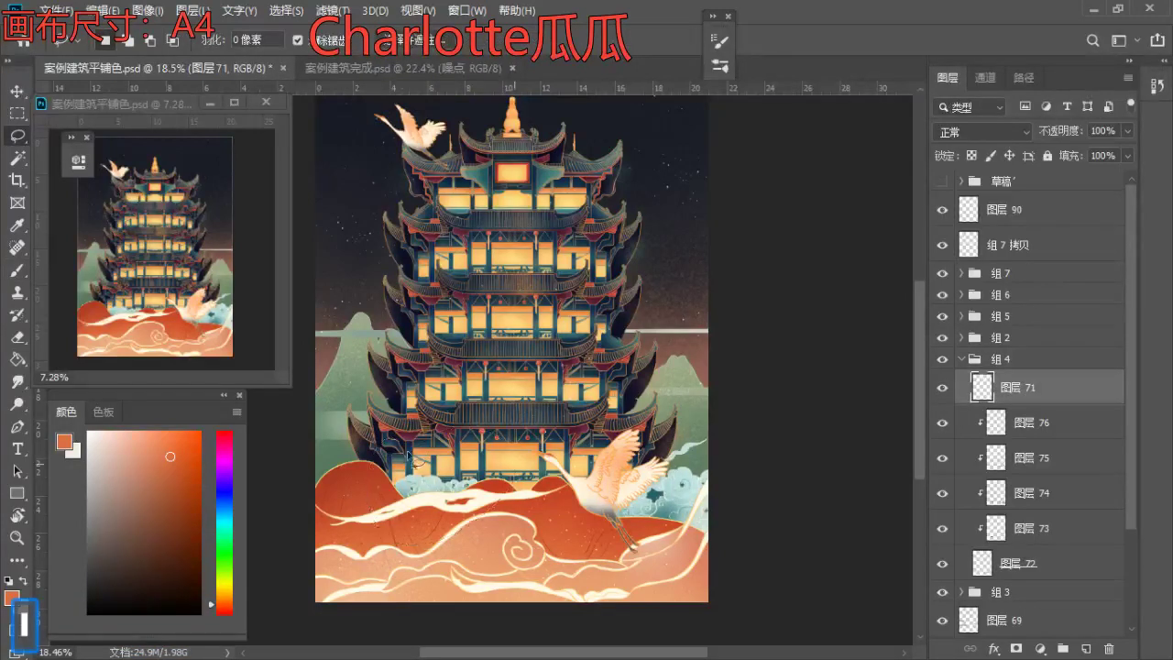
pyautogui.hotkey('ctrl', 'shift', 'j')
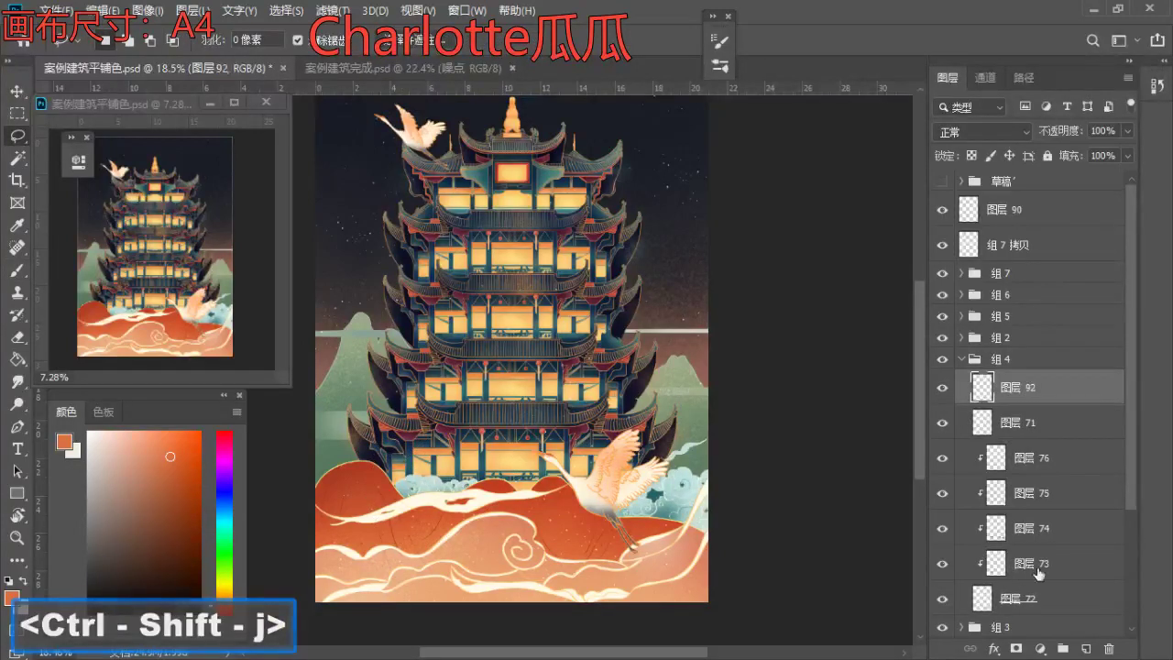
# - Merge the cloud colour layers 图层 76 through 图层 72 in 组 4 into one layer
pyautogui.scroll(-2, 1000, 545)
pyautogui.click(943, 540)
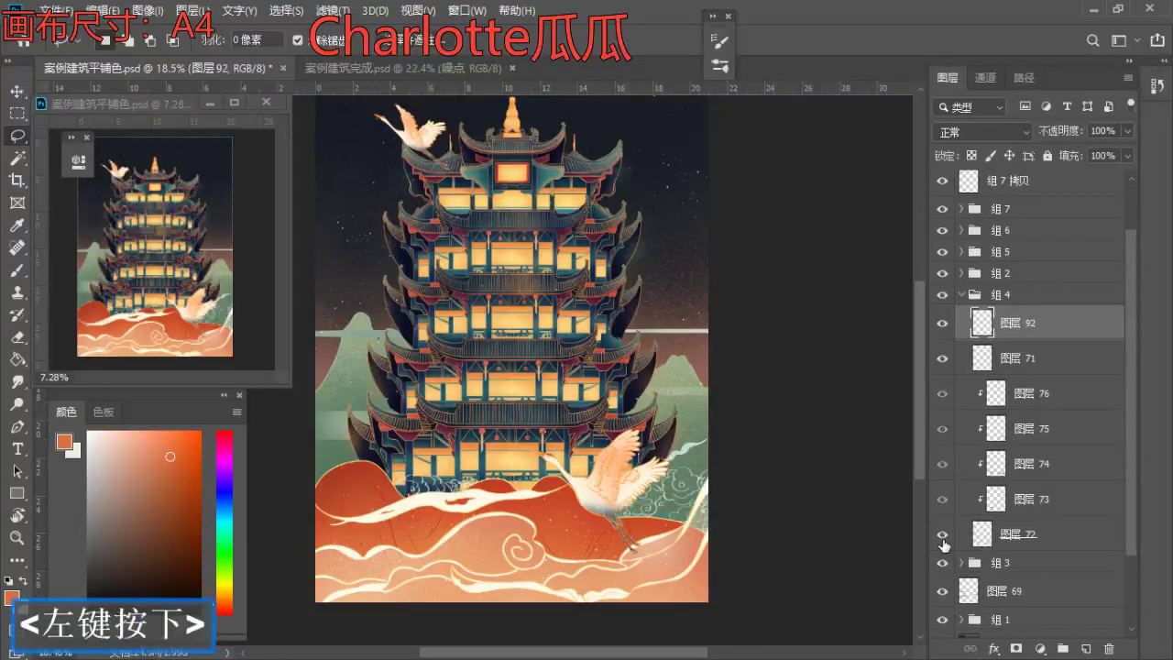
pyautogui.click(944, 540)
pyautogui.click(1019, 403)
pyautogui.keyDown('shift'); pyautogui.click(1037, 536); pyautogui.keyUp('shift')
pyautogui.hotkey('ctrl', 'e')
# - Lasso the left cloud's colour area on the merged 图层 76 and cut it to a new layer
pyautogui.click(943, 437)
pyautogui.click(943, 437)
pyautogui.moveTo(377, 447)
pyautogui.mouseDown()
pyautogui.moveTo(421, 415)
pyautogui.moveTo(370, 450)
pyautogui.mouseUp()
pyautogui.hotkey('ctrl', 'shift', 'j')
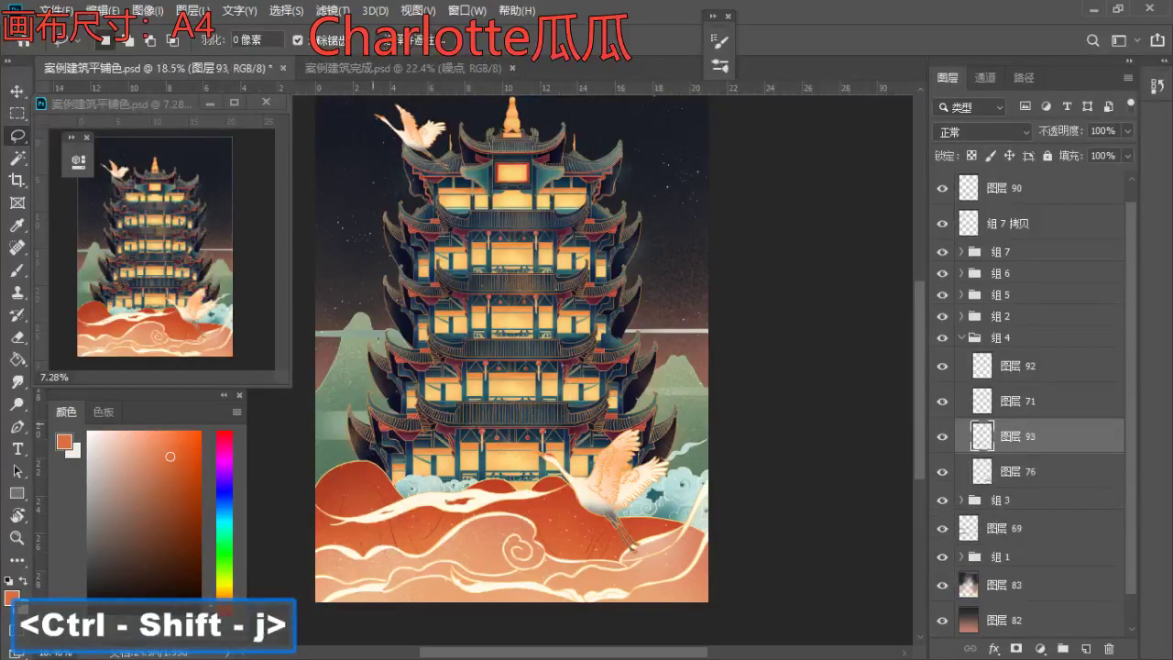
# - Move 图层 93 directly beneath 图层 92 and merge the left cloud's lines and colours into one layer
pyautogui.moveTo(1050, 436); pyautogui.dragTo(1050, 391)
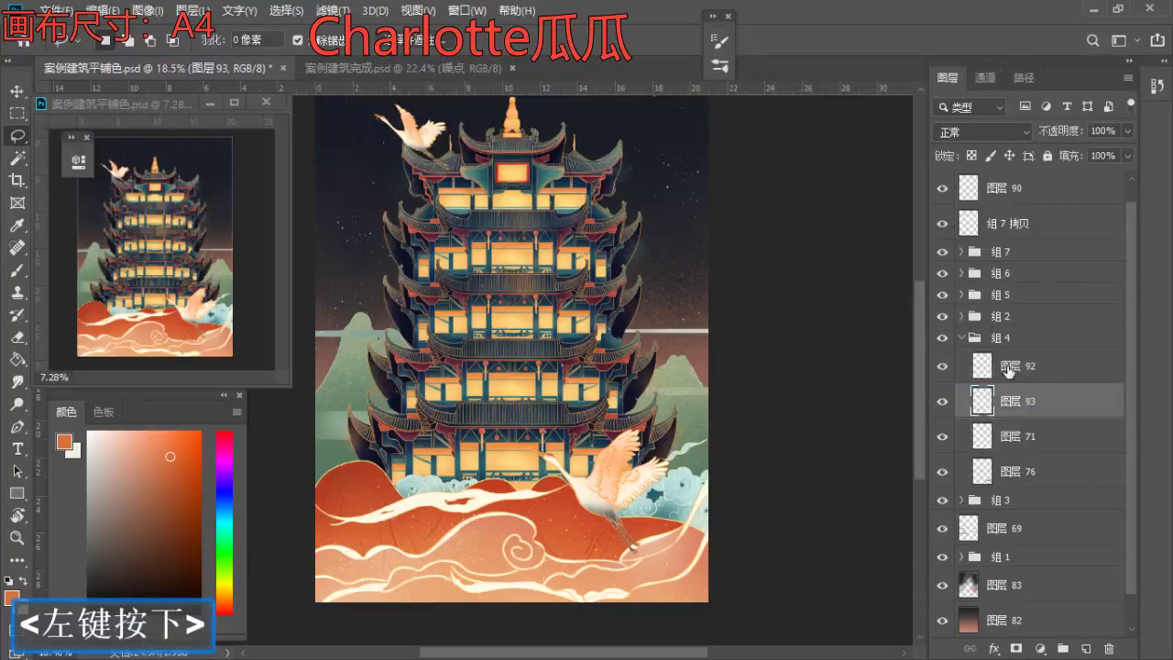
pyautogui.click(1009, 369)
pyautogui.hotkey('ctrl', 'e')
# - Check the merged left cloud layer 图层 93 by hiding and showing it, and convert it to a smart object
pyautogui.click(943, 367)
pyautogui.click(943, 368)
pyautogui.hotkey('ctrl', 't')
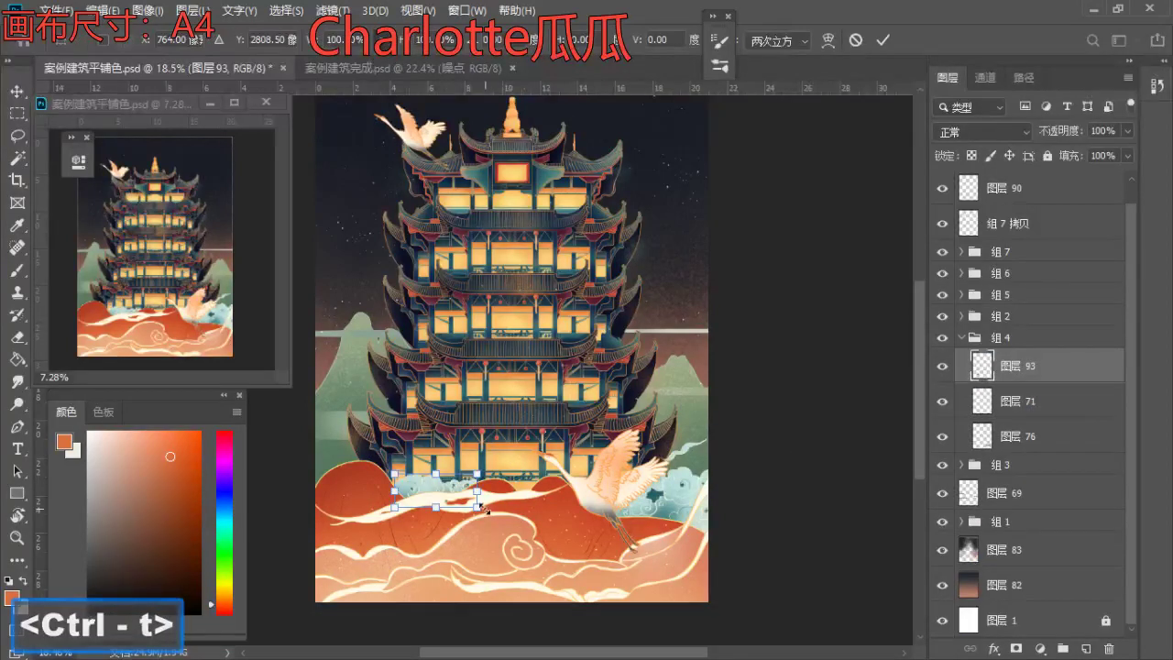
pyautogui.press('Return')
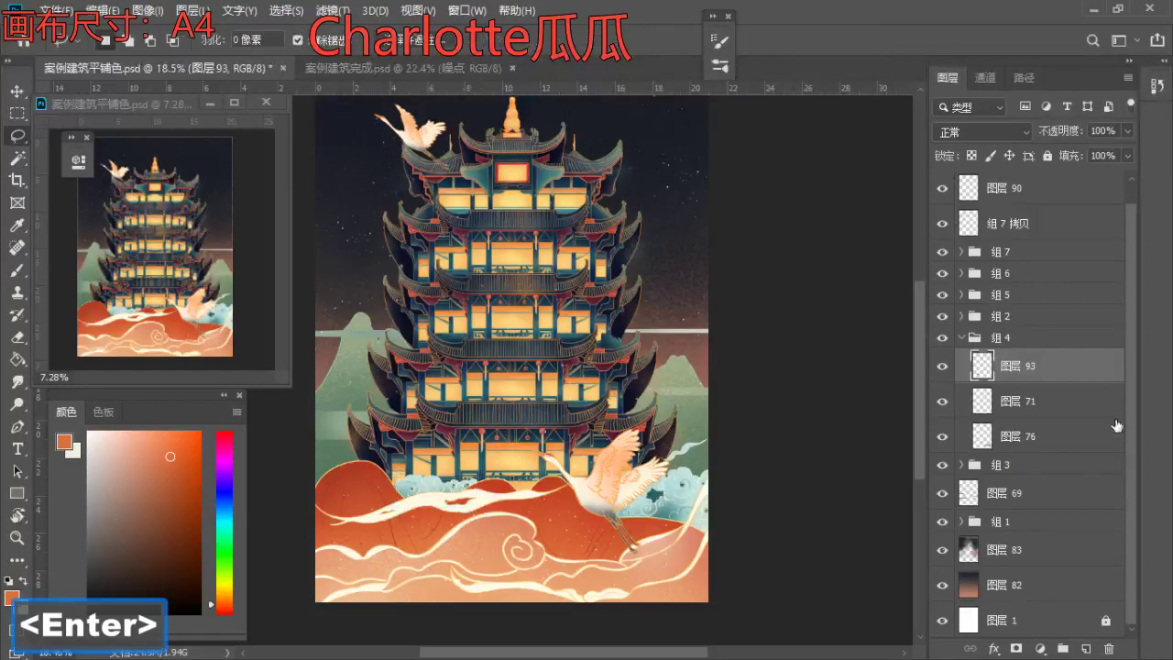
pyautogui.rightClick(1051, 366)
pyautogui.click(982, 253)
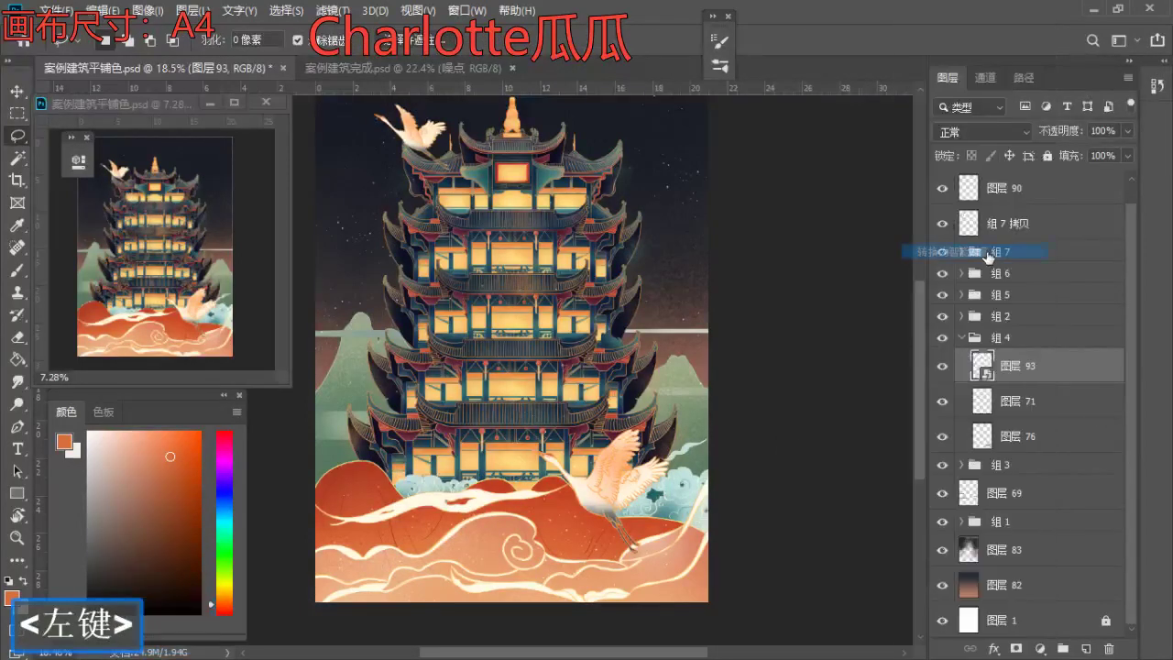
pyautogui.click(944, 366)
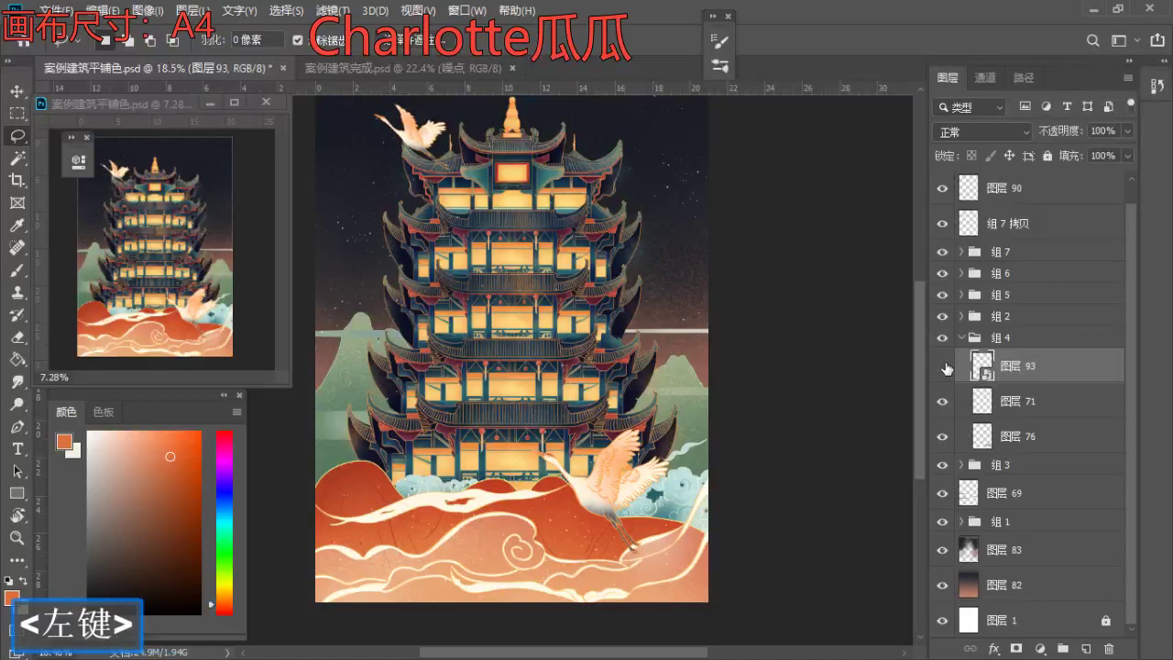
pyautogui.click(944, 365)
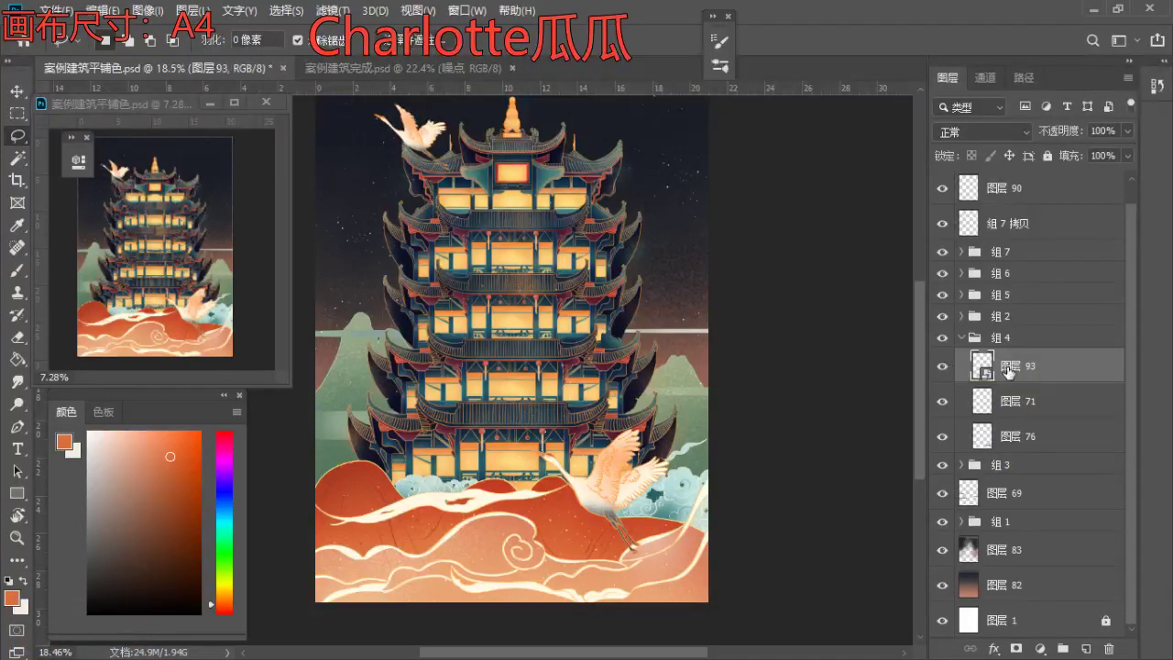
# - Enlarge and reposition the left cloud on 图层 93 so that it rises behind the red hills
pyautogui.hotkey('ctrl', 't')
pyautogui.moveTo(478, 508); pyautogui.dragTo(504, 518)
pyautogui.moveTo(445, 479); pyautogui.dragTo(477, 475)
pyautogui.moveTo(539, 521); pyautogui.dragTo(506, 512)
pyautogui.moveTo(530, 444); pyautogui.dragTo(534, 461)
pyautogui.moveTo(445, 469); pyautogui.dragTo(445, 485)
pyautogui.press('Return')
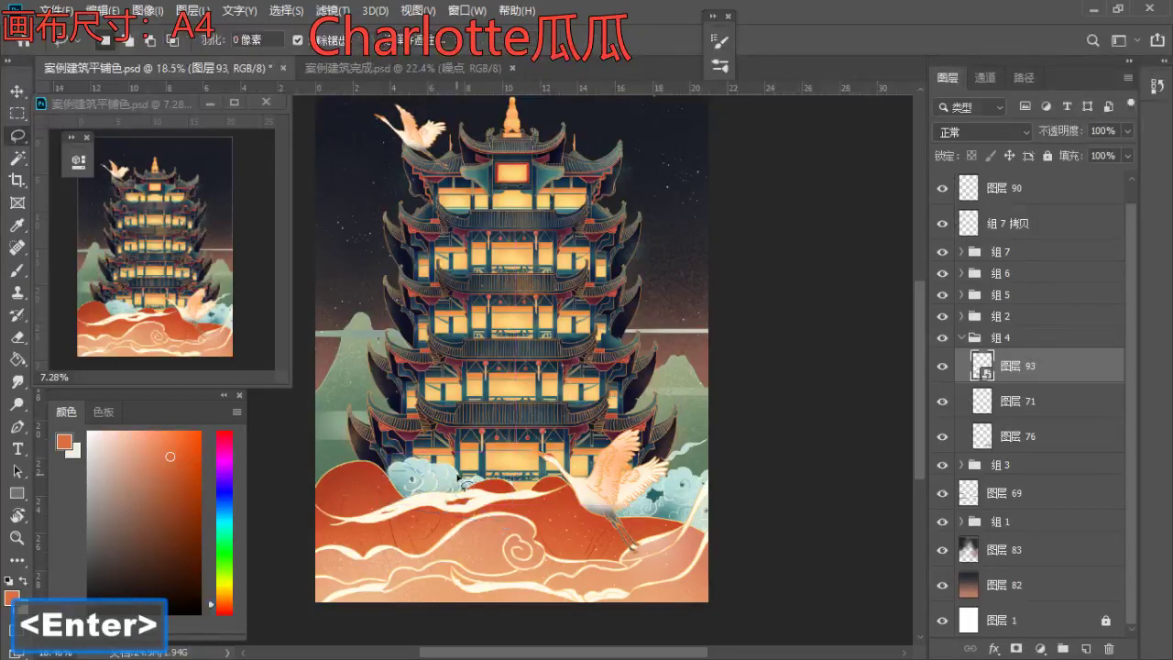
# - Merge the right cloud's line layer 图层 71 into 图层 76 and convert the result to a smart object
pyautogui.keyDown('alt'); pyautogui.scroll(-2, 464, 486); pyautogui.keyUp('alt')
pyautogui.keyDown('alt'); pyautogui.scroll(1, 542, 507); pyautogui.keyUp('alt')
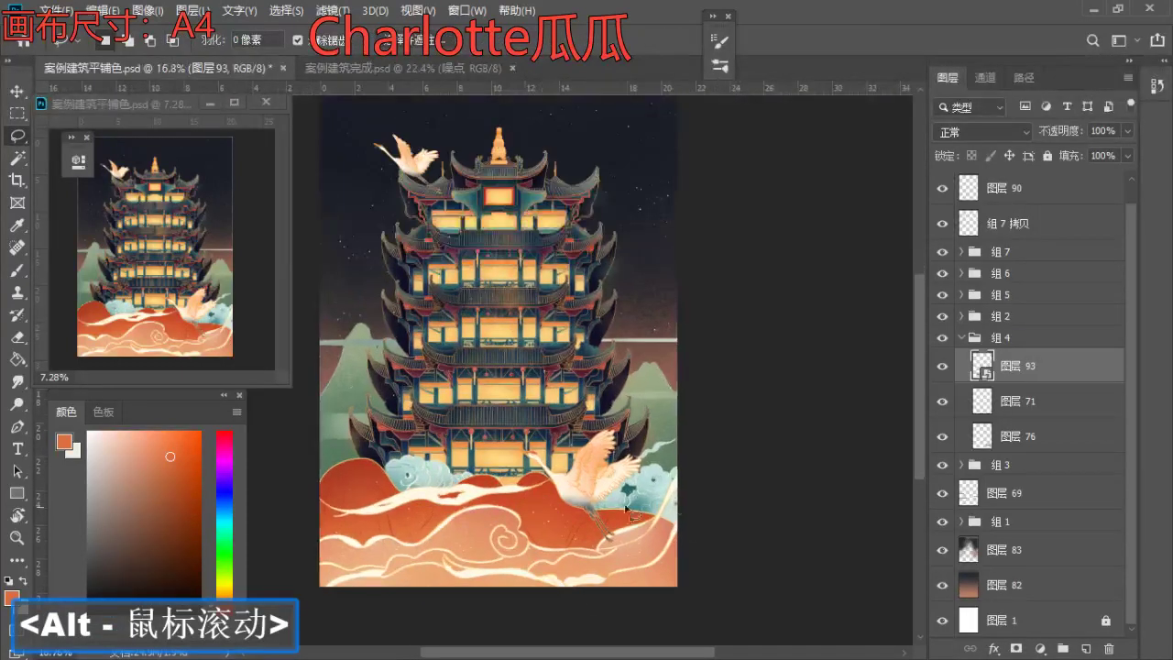
pyautogui.click(1005, 401)
pyautogui.hotkey('ctrl', 'e')
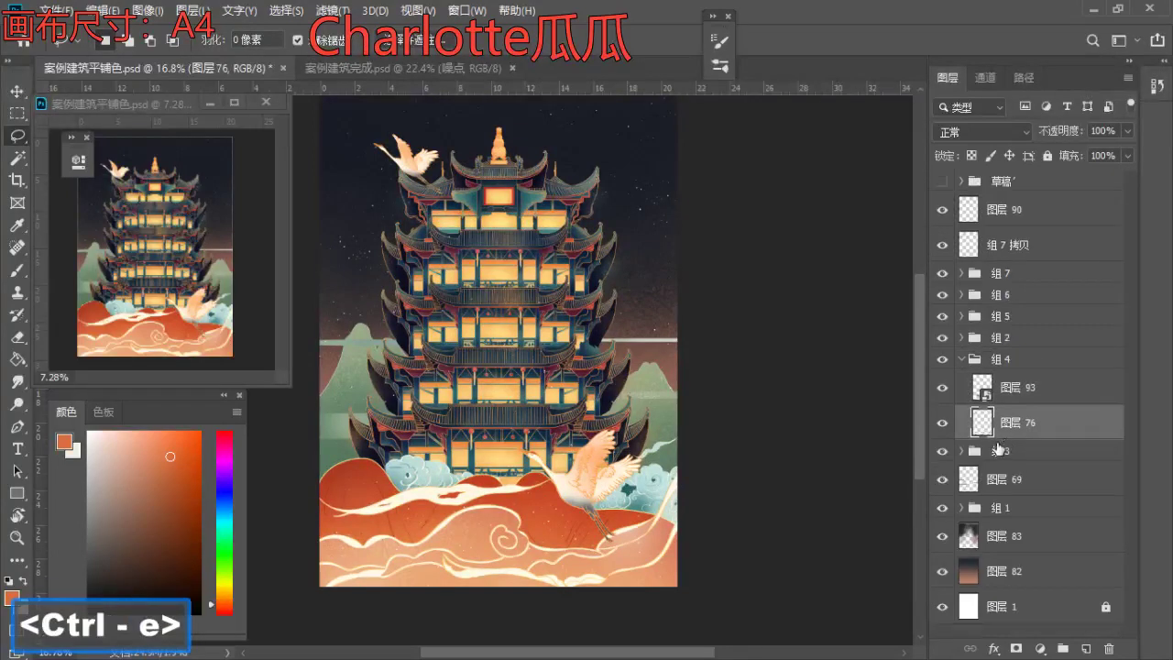
pyautogui.rightClick(1047, 422)
pyautogui.click(1018, 251)
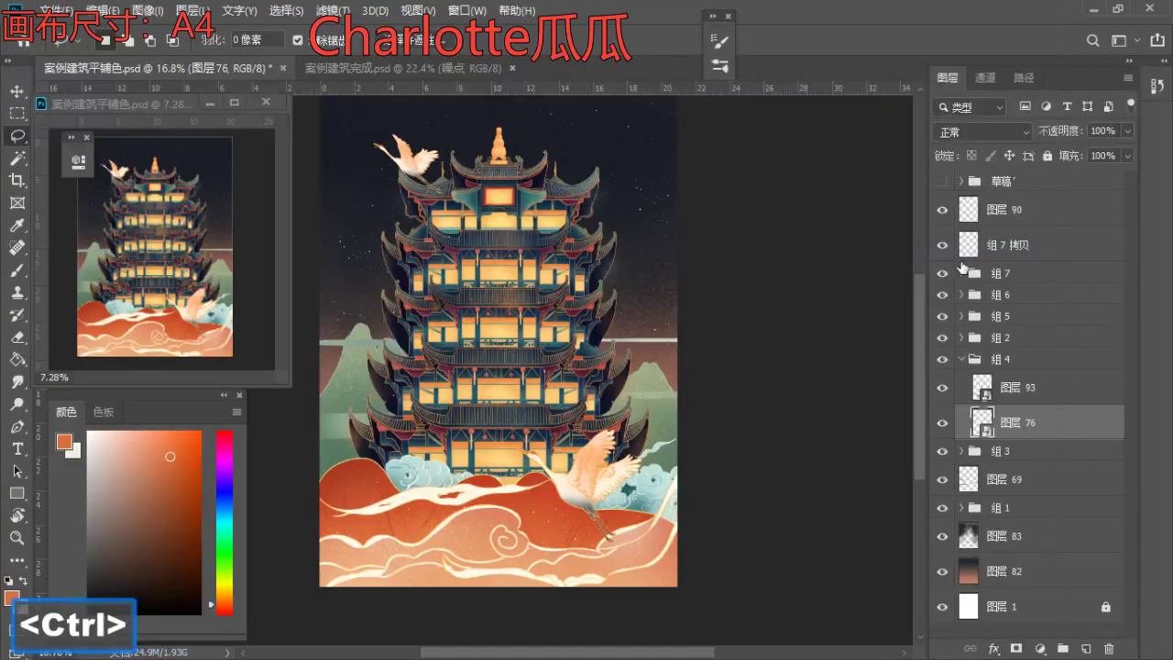
# - Enlarge the right cloud on 图层 76 slightly and shift it within the area behind the crane
pyautogui.hotkey('ctrl', 't')
pyautogui.moveTo(678, 464); pyautogui.dragTo(651, 473)
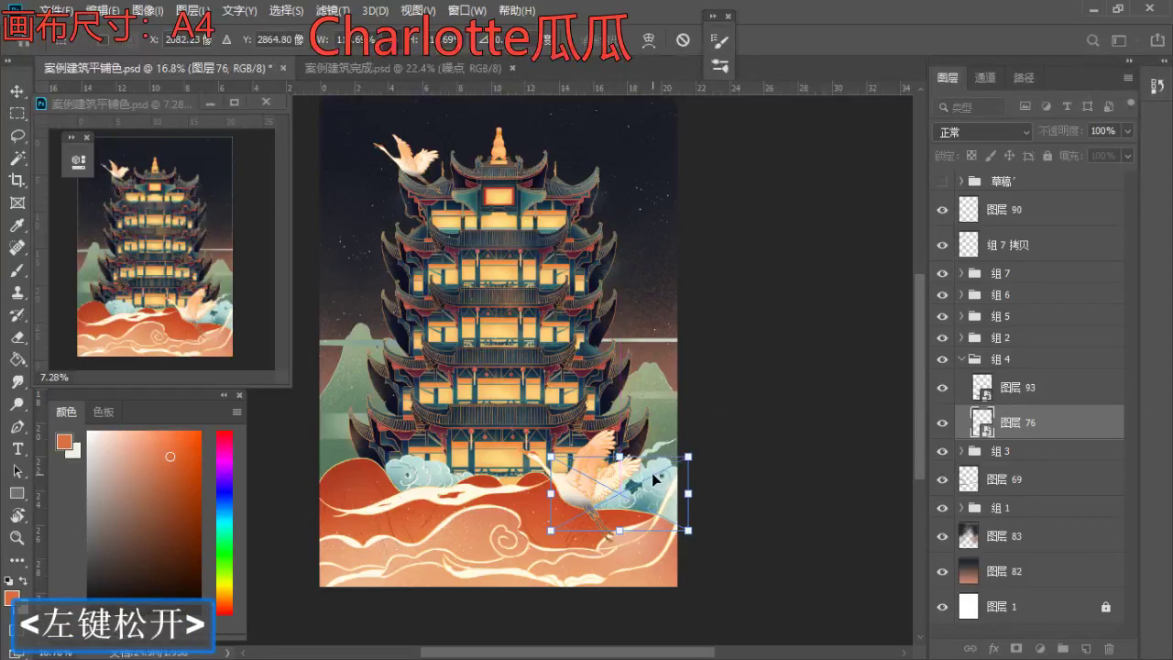
pyautogui.press('Return')
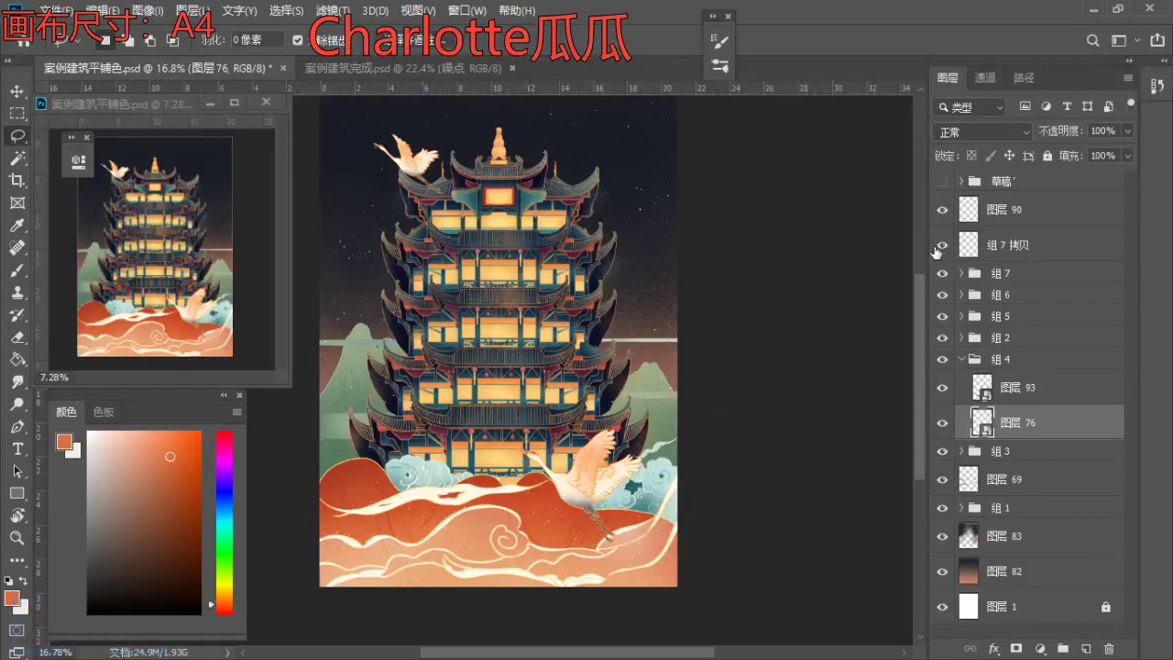
# - Scale the large crane group 组 7 to about 96.5%, rotate it slightly and move it inward over the red hills
pyautogui.click(942, 273)
pyautogui.click(942, 273)
pyautogui.click(972, 270)
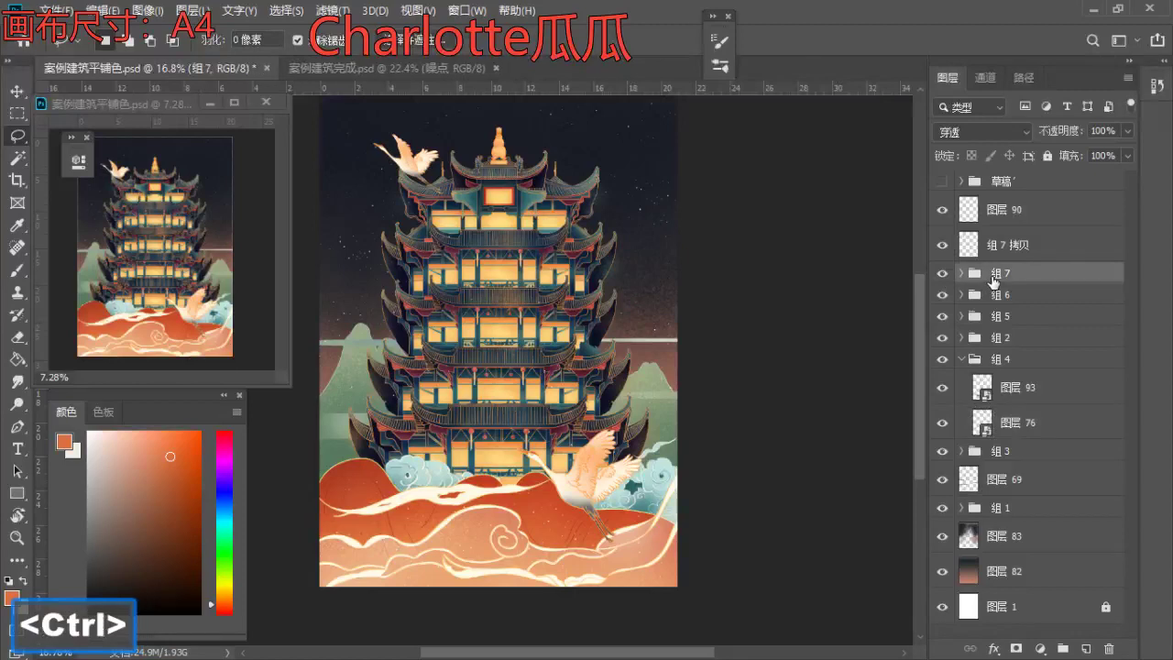
pyautogui.hotkey('ctrl', 't')
pyautogui.moveTo(648, 411); pyautogui.dragTo(635, 427)
pyautogui.moveTo(598, 465); pyautogui.dragTo(574, 472)
pyautogui.moveTo(643, 450)
pyautogui.mouseDown()
pyautogui.moveTo(629, 429)
pyautogui.moveTo(638, 440)
pyautogui.mouseUp()
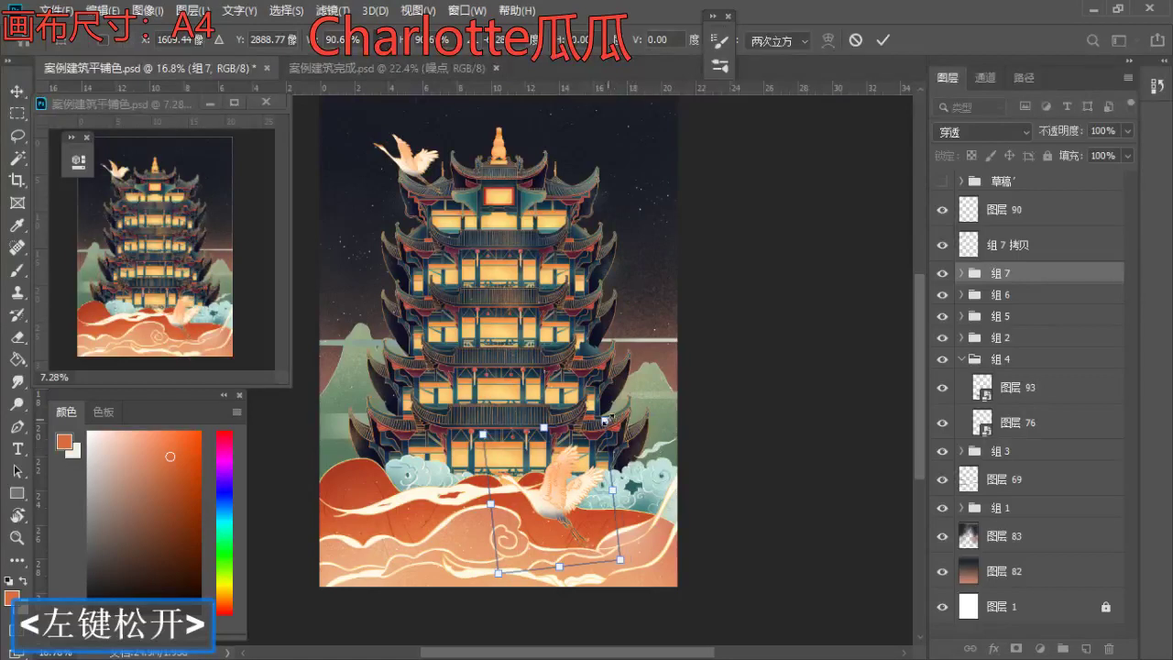
pyautogui.moveTo(566, 458)
pyautogui.mouseDown()
pyautogui.moveTo(543, 443)
pyautogui.moveTo(578, 480)
pyautogui.moveTo(558, 478)
pyautogui.mouseUp()
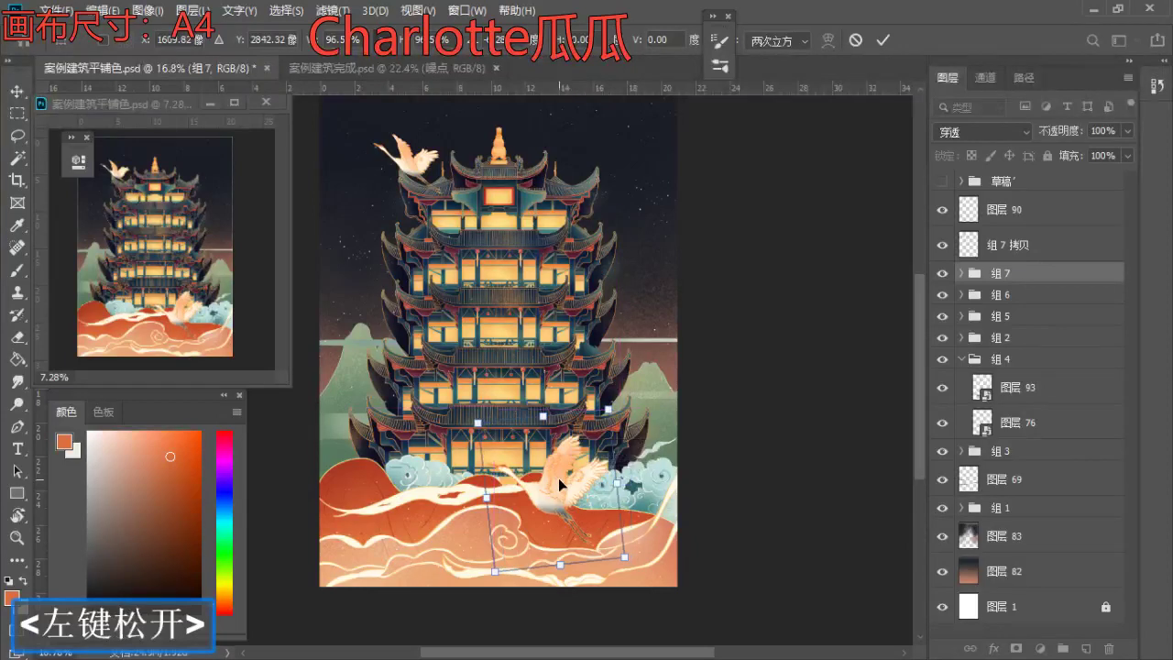
pyautogui.press('Return')
pyautogui.scroll(-2, 673, 486)
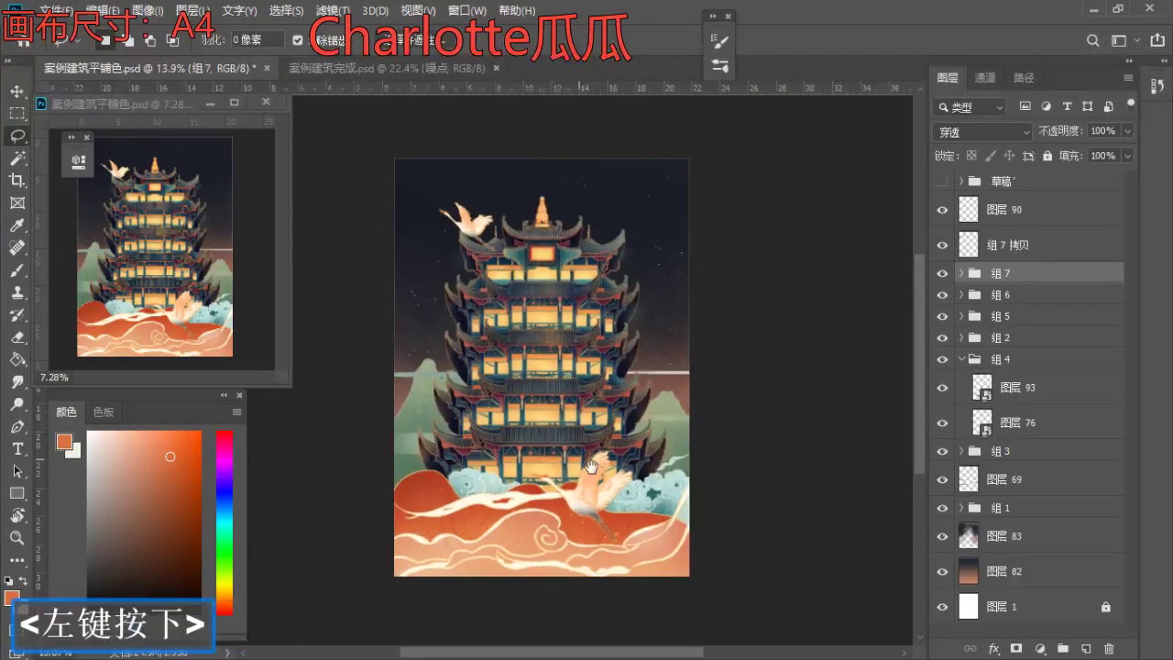
pyautogui.scroll(2, 589, 500)
pyautogui.moveTo(557, 469); pyautogui.dragTo(561, 476)
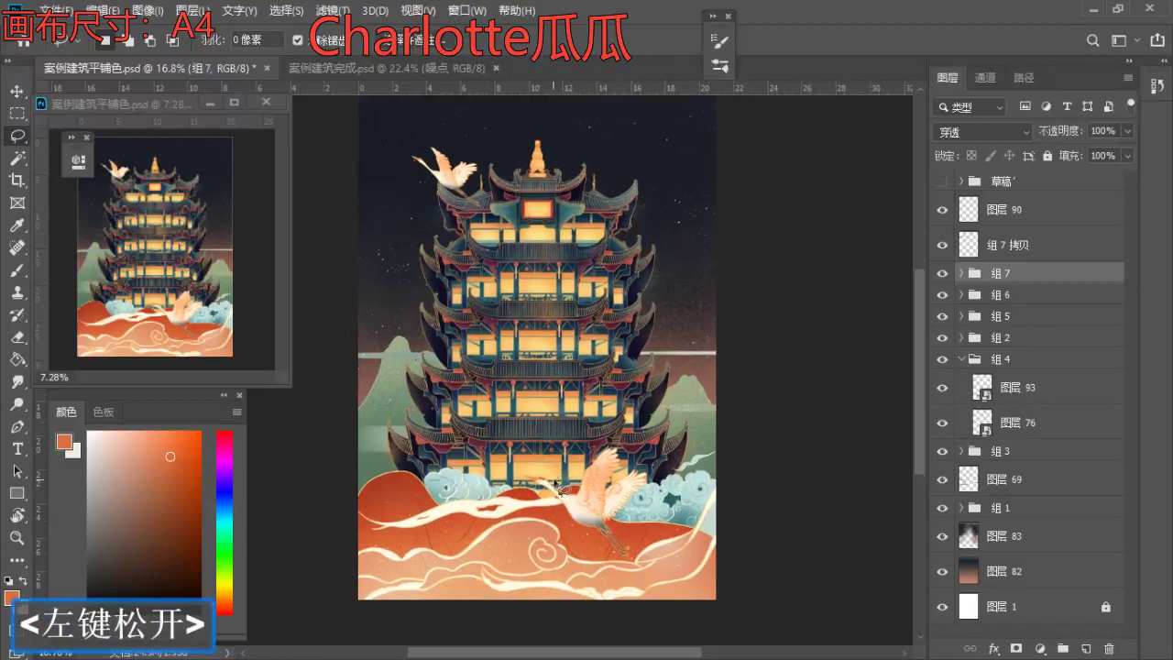
# - Select the background shading layer 图层 83 and enlarge the brush to 250 px
pyautogui.press('b')
pyautogui.click(1063, 541)
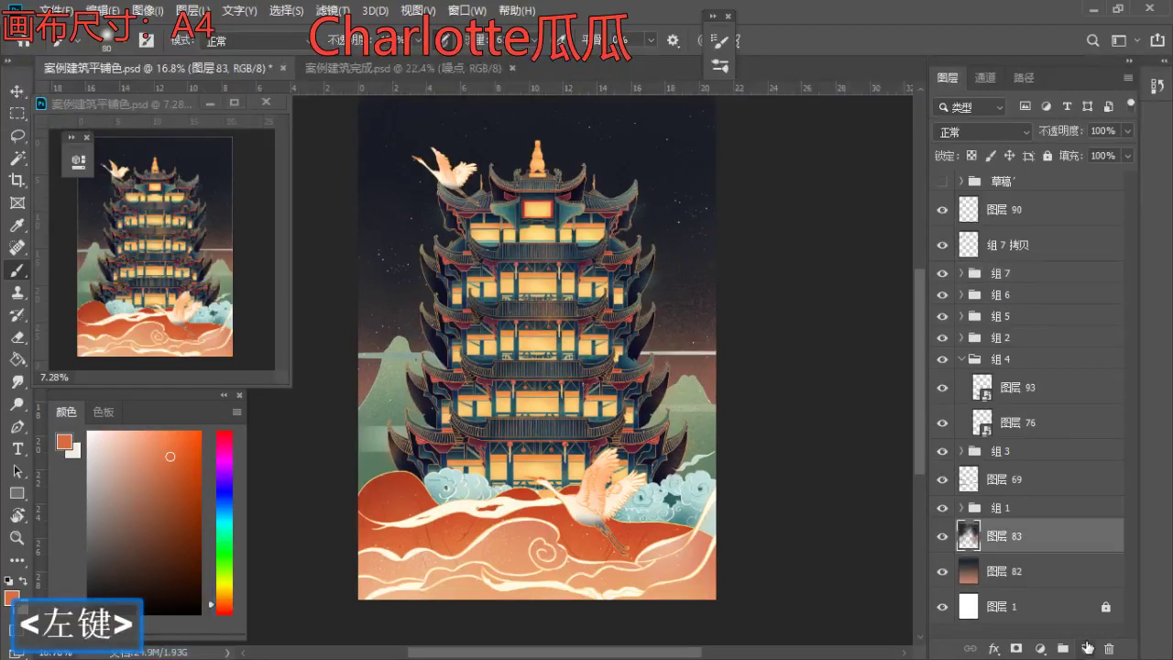
pyautogui.press('b')
pyautogui.press('s')
pyautogui.press('s')
pyautogui.press('s')
pyautogui.press('s')
pyautogui.press('s')
pyautogui.press('s')
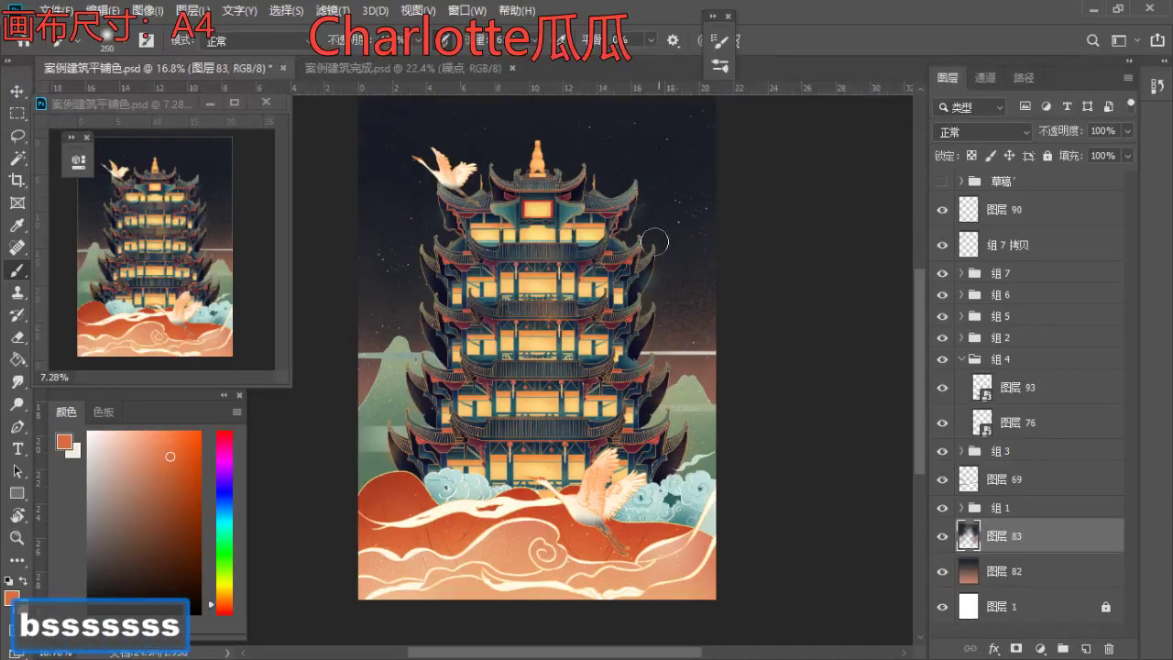
# - Sample the dark sky colour beside the tower, enlarge the brush and undo the trial stroke
pyautogui.keyDown('alt'); pyautogui.click(686, 280); pyautogui.keyUp('alt')
pyautogui.press('s')
pyautogui.press('s')
pyautogui.press('s')
pyautogui.hotkey('ctrl', 'z')
# - Choose the 噪点 brush preset and set its size to 250 px
pyautogui.click(720, 66)
pyautogui.press('s')
pyautogui.click(577, 174)
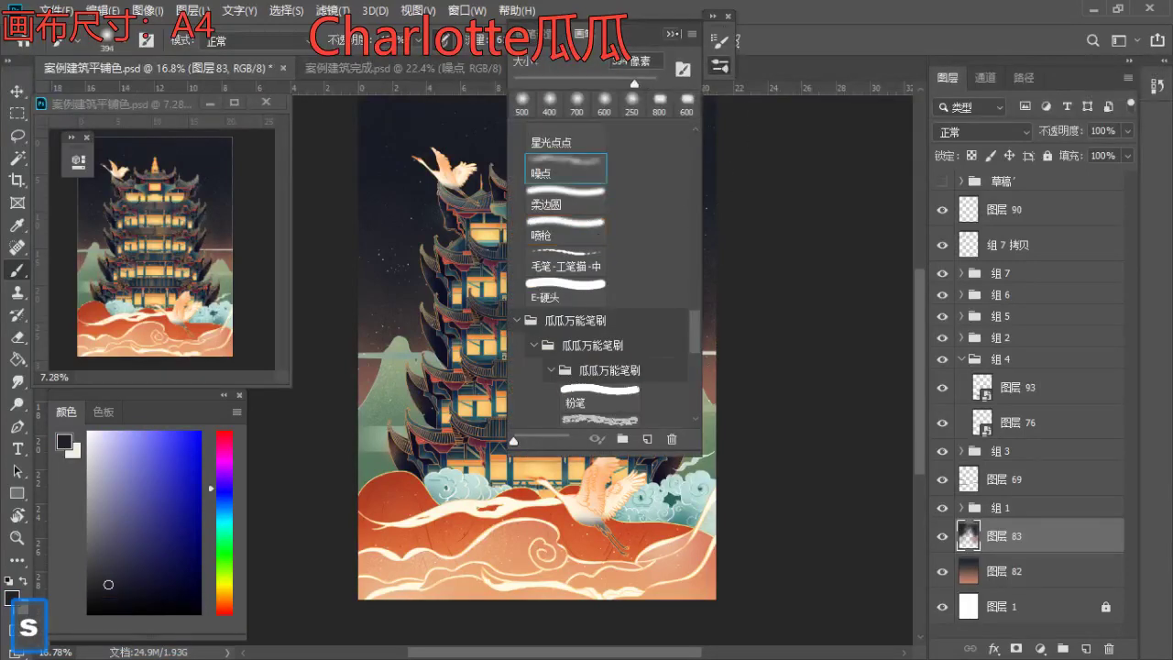
pyautogui.press('Return')
pyautogui.press('a')
pyautogui.press('a')
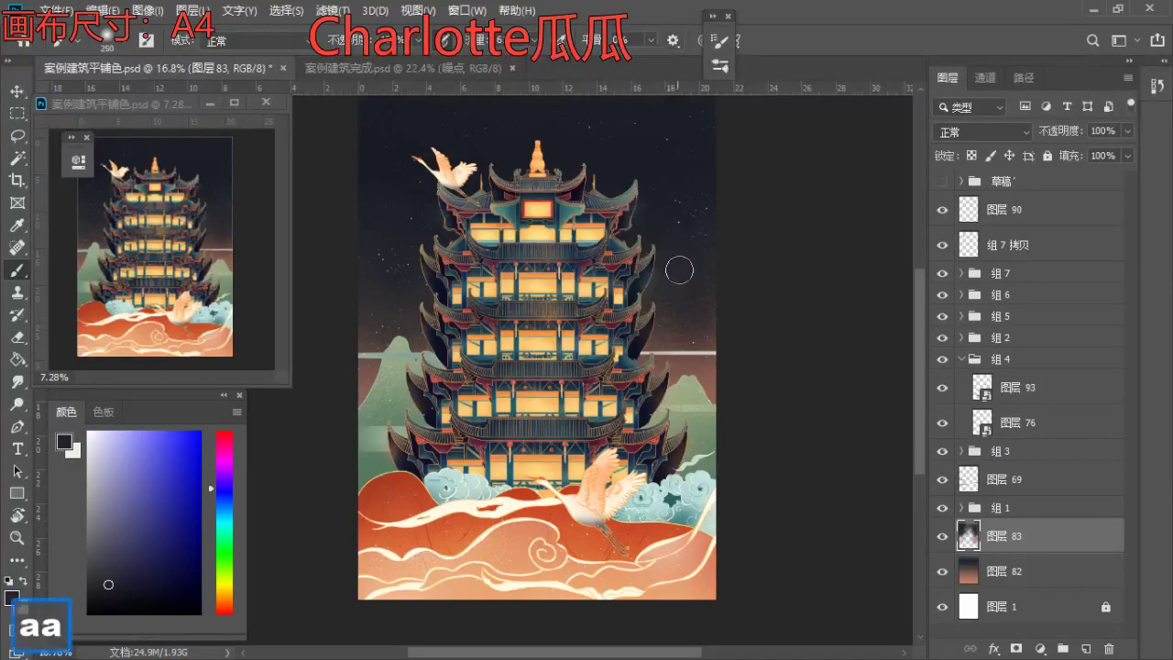
# - Sample the dark blue of the sky and brush it beside the tower on 图层 83 at 500 px
pyautogui.keyDown('alt'); pyautogui.click(689, 263); pyautogui.keyUp('alt')
pyautogui.press('s')
pyautogui.press('s')
pyautogui.press('s')
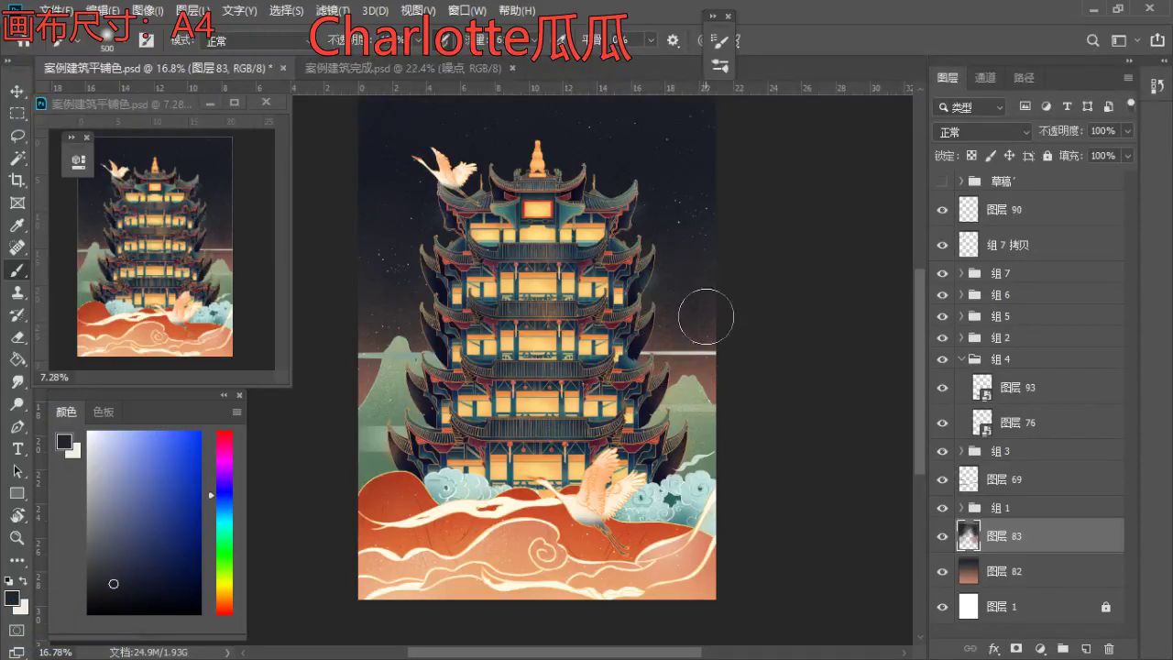
pyautogui.moveTo(685, 344); pyautogui.dragTo(715, 395)
# - Sample the darker sky and reddish-brown horizon colours and brush them around the horizon on 图层 83 at 600 px
pyautogui.press('s')
pyautogui.keyDown('alt'); pyautogui.click(714, 355); pyautogui.keyUp('alt')
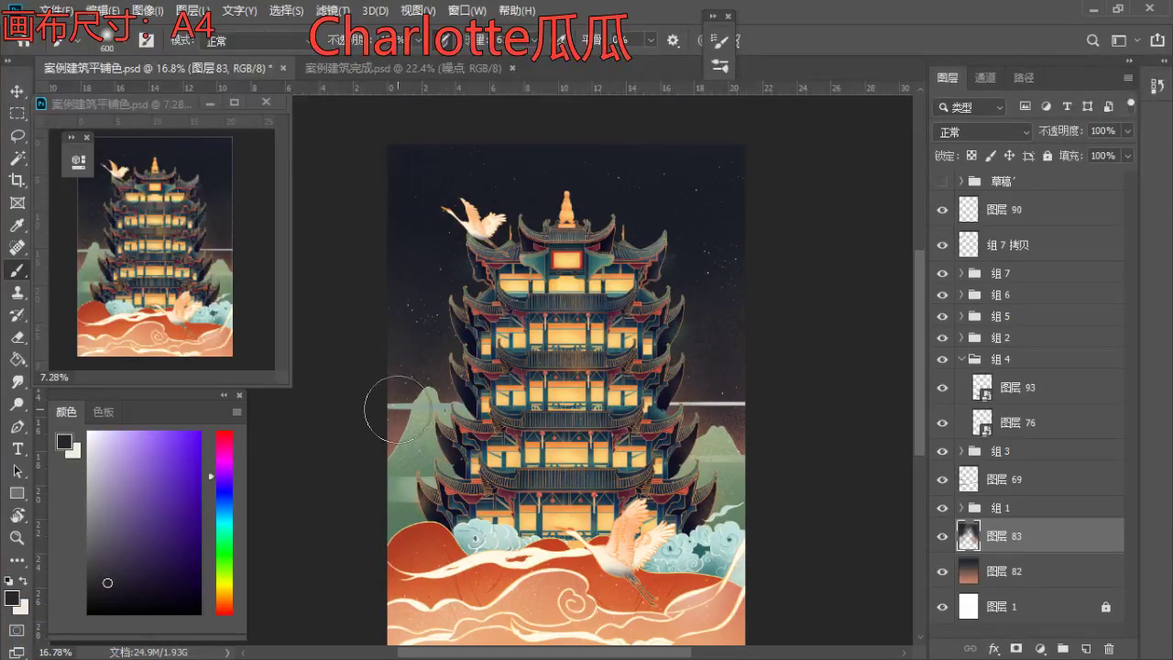
pyautogui.keyDown('alt'); pyautogui.click(737, 449); pyautogui.keyUp('alt')
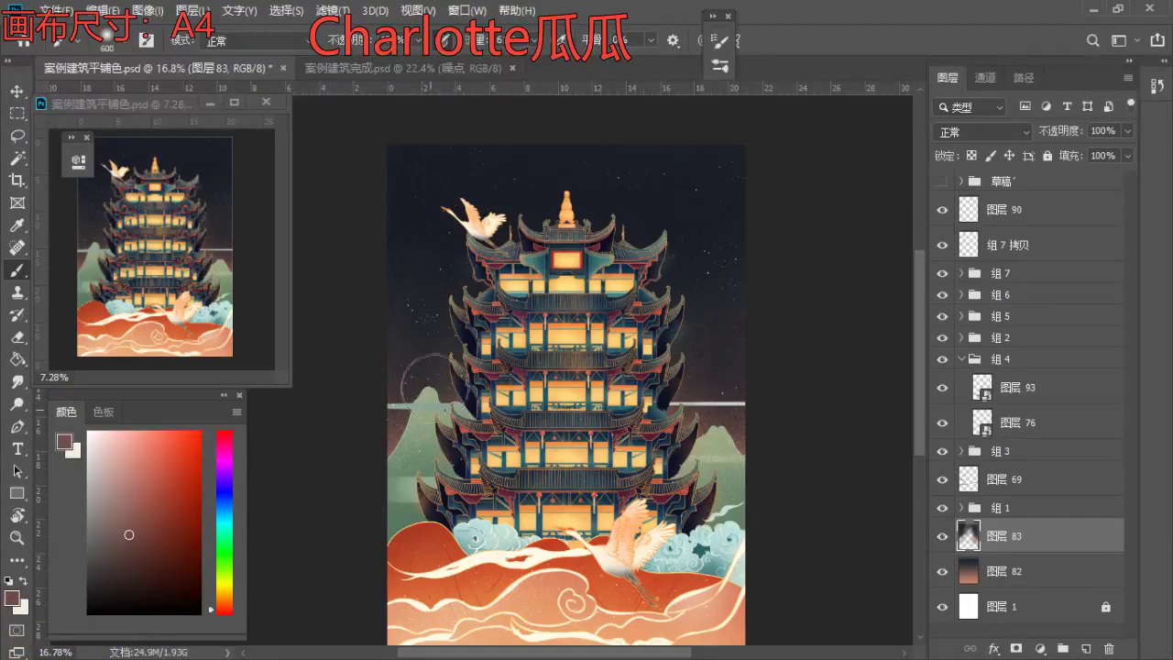
# - Reduce the brush size to 70 px
pyautogui.press('z')
pyautogui.moveTo(578, 372); pyautogui.dragTo(552, 369)
pyautogui.press('space')
pyautogui.moveTo(551, 369); pyautogui.dragTo(515, 362)
pyautogui.moveTo(463, 426)
pyautogui.mouseDown()
pyautogui.moveTo(502, 449)
pyautogui.moveTo(515, 418)
pyautogui.mouseUp()
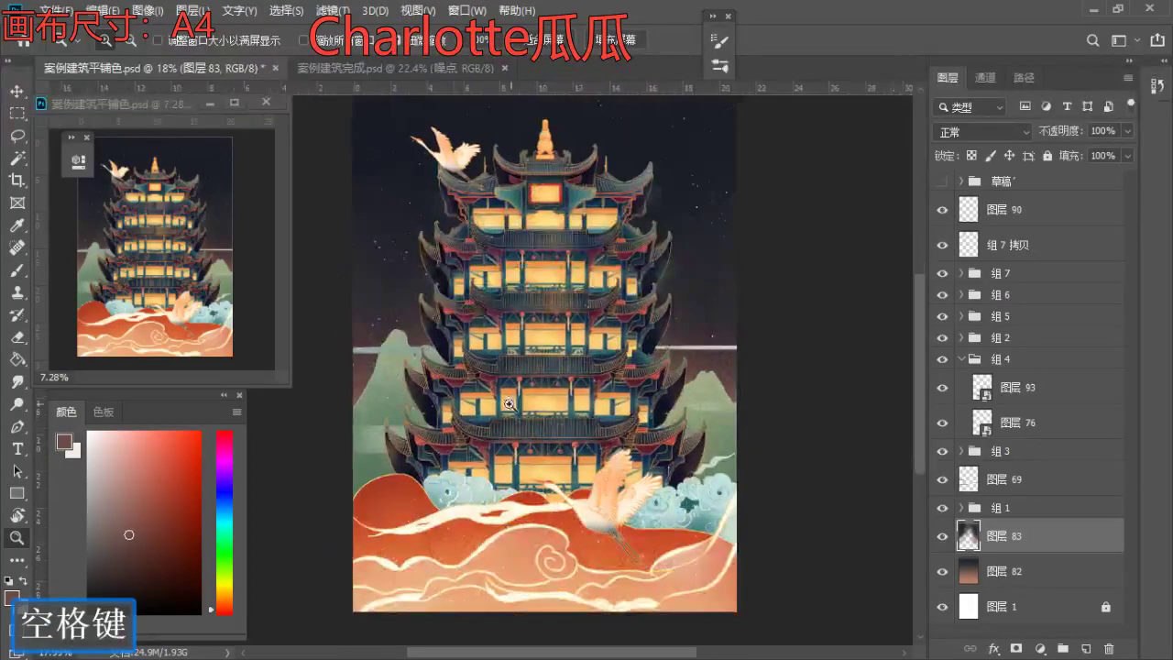
pyautogui.press('b')
pyautogui.press('a')
pyautogui.press('a')
pyautogui.press('a')
pyautogui.press('a')
pyautogui.press('a')
pyautogui.press('a')
pyautogui.press('a')
pyautogui.press('a')
pyautogui.press('a')
pyautogui.press('a')
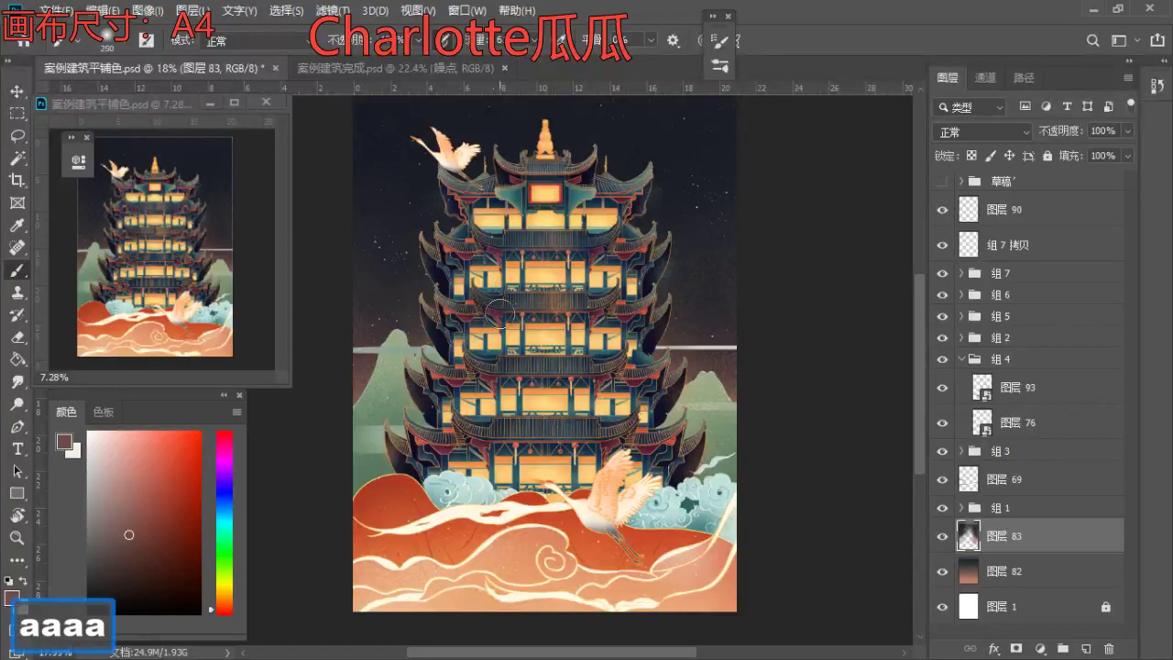
pyautogui.press('a')
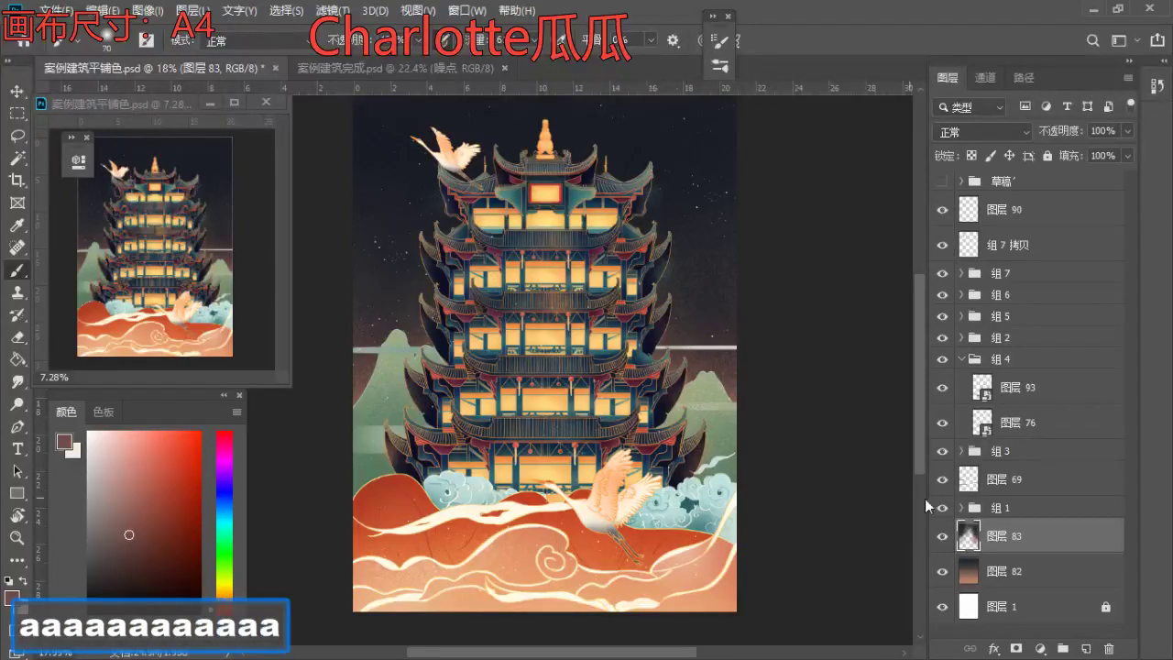
# - Add a new layer above 图层 90 for detail work on the tower's roofs
pyautogui.scroll(1, 1016, 276)
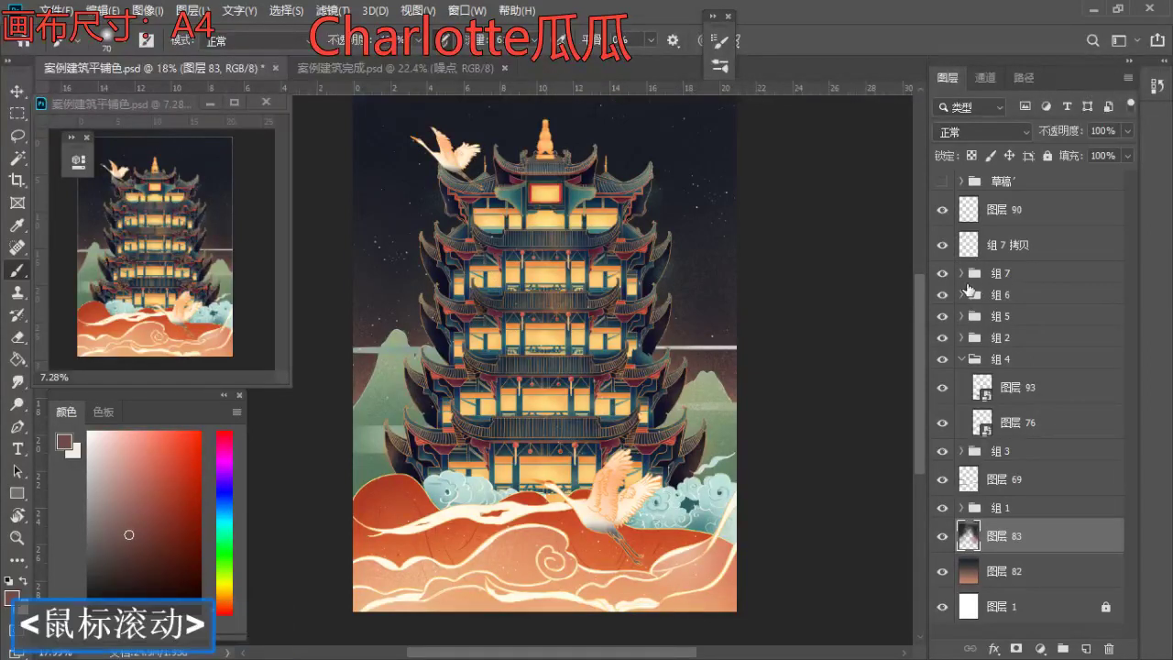
pyautogui.click(1017, 213)
pyautogui.doubleClick(956, 216)
pyautogui.click(1089, 649)
pyautogui.keyDown('alt'); pyautogui.scroll(10, 445, 367); pyautogui.keyUp('alt')
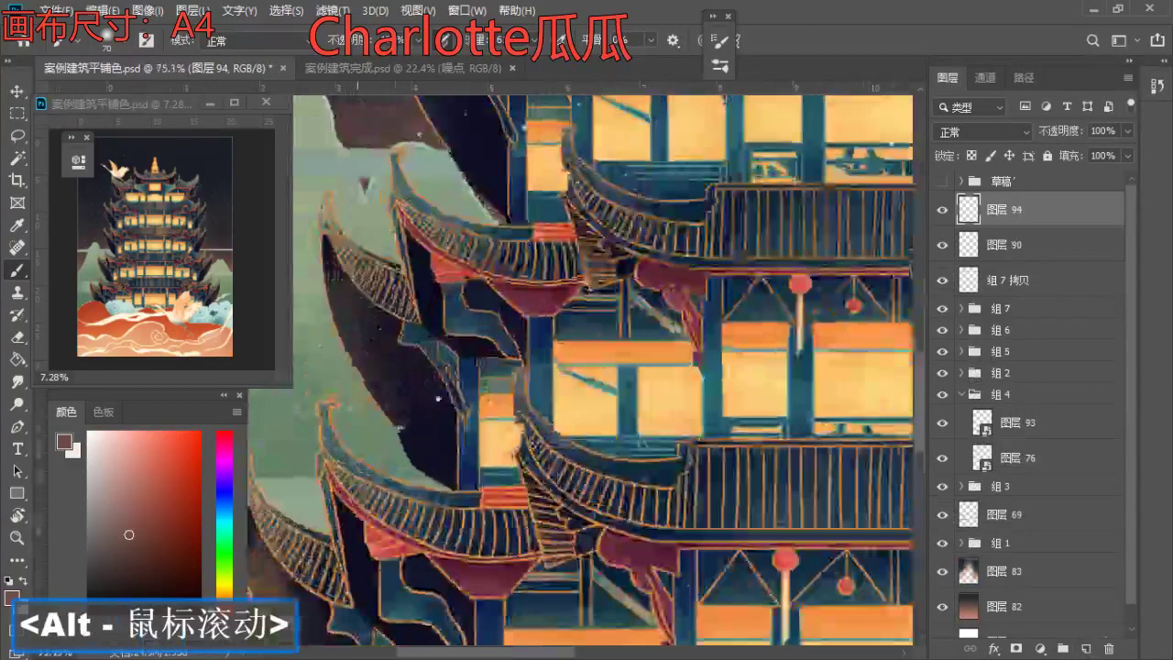
# - Choose the E-硬头 brush, sample the near-black shadow colour and paint over the ragged shadow edge under the tower's lower left roof on 图层 94
pyautogui.rightClick(517, 254)
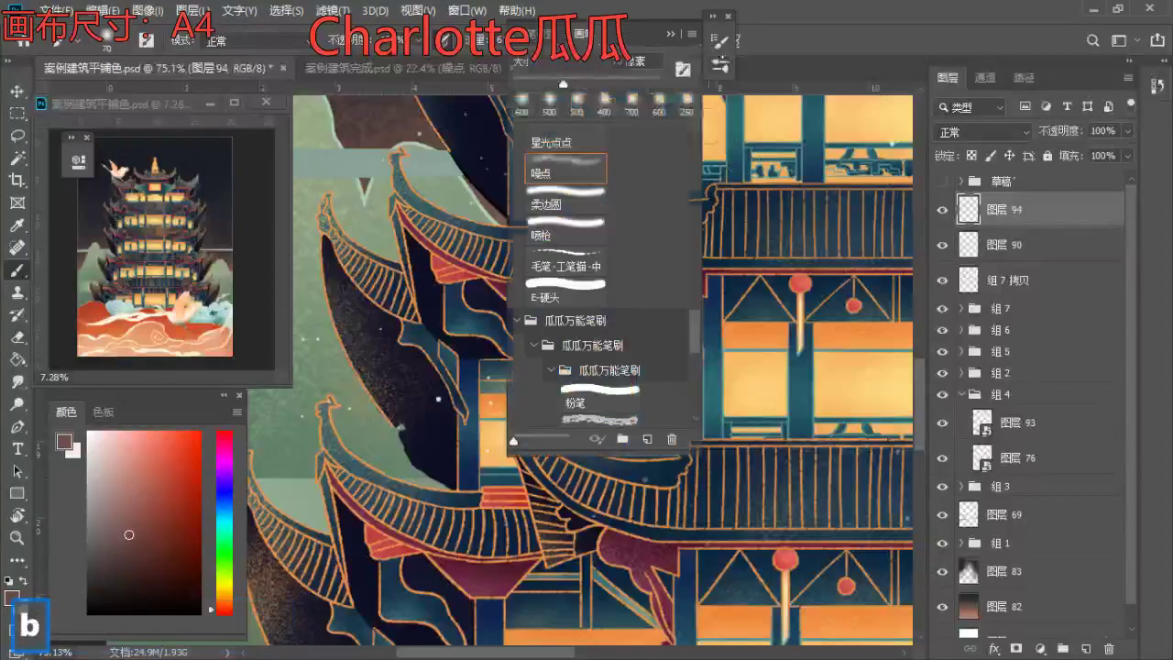
pyautogui.click(565, 281)
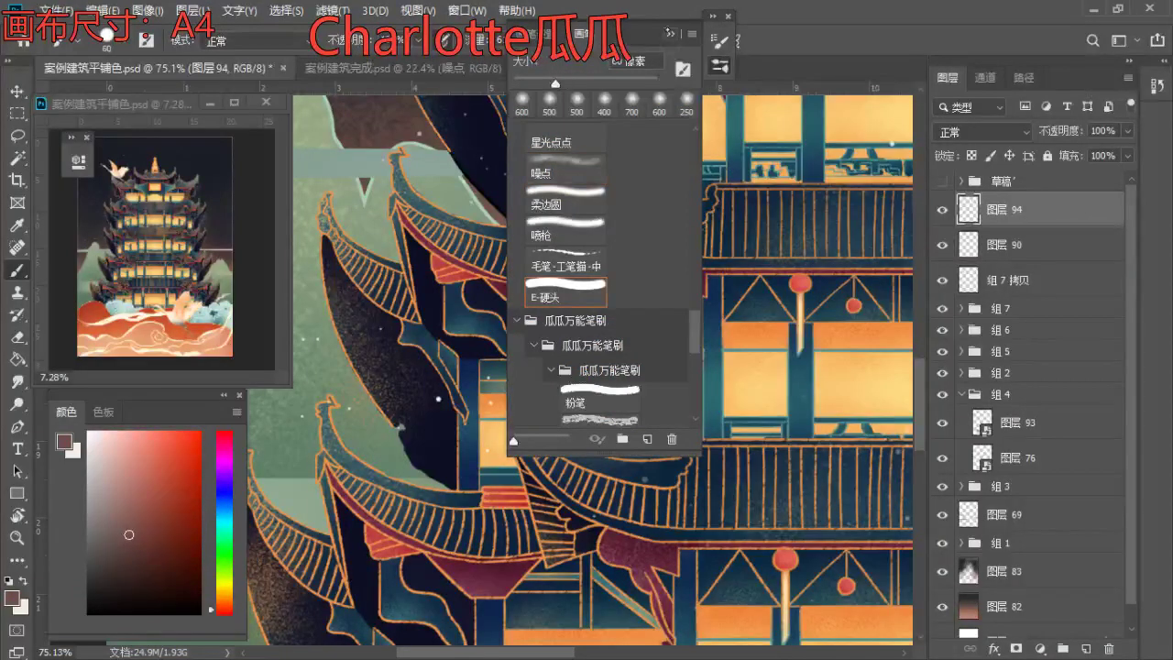
pyautogui.click(671, 34)
pyautogui.press('a')
pyautogui.press('a')
pyautogui.press('a')
pyautogui.press('a')
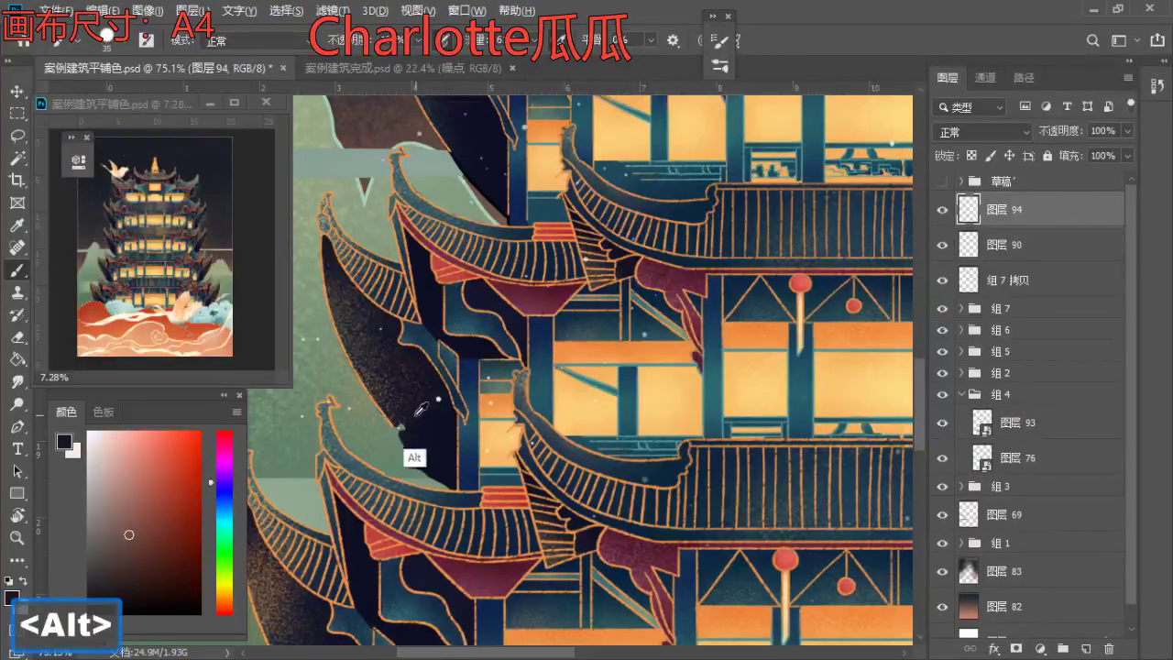
pyautogui.keyDown('alt'); pyautogui.click(418, 410); pyautogui.keyUp('alt')
pyautogui.press('a')
pyautogui.press('a')
pyautogui.press('[')
# - Trim the painted shadow's outer edge above the lower left roof with the eraser reduced to 30 px
pyautogui.press('e')
pyautogui.press('[')
pyautogui.press('[')
pyautogui.press('[')
pyautogui.press('[')
pyautogui.press('[')
pyautogui.press('[')
pyautogui.press('[')
pyautogui.press('[')
pyautogui.press('[')
pyautogui.press('[')
pyautogui.press('[')
pyautogui.press('[')
pyautogui.press('[')
pyautogui.press('[')
pyautogui.press('[')
pyautogui.press('[')
pyautogui.press('[')
pyautogui.press('[')
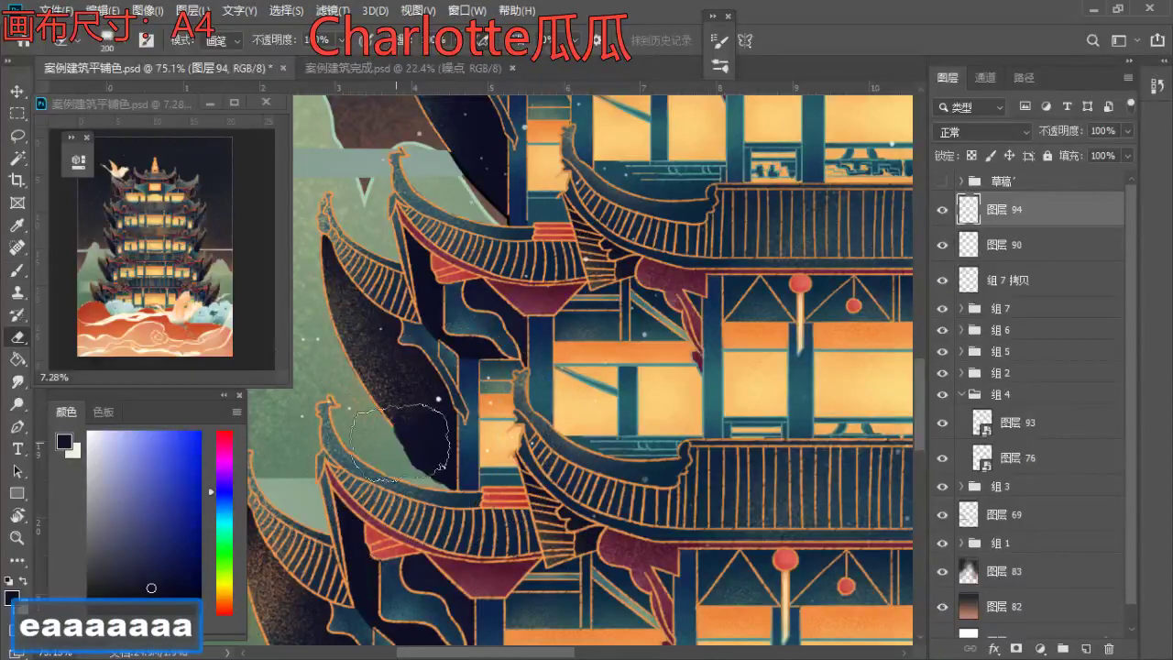
pyautogui.press('[')
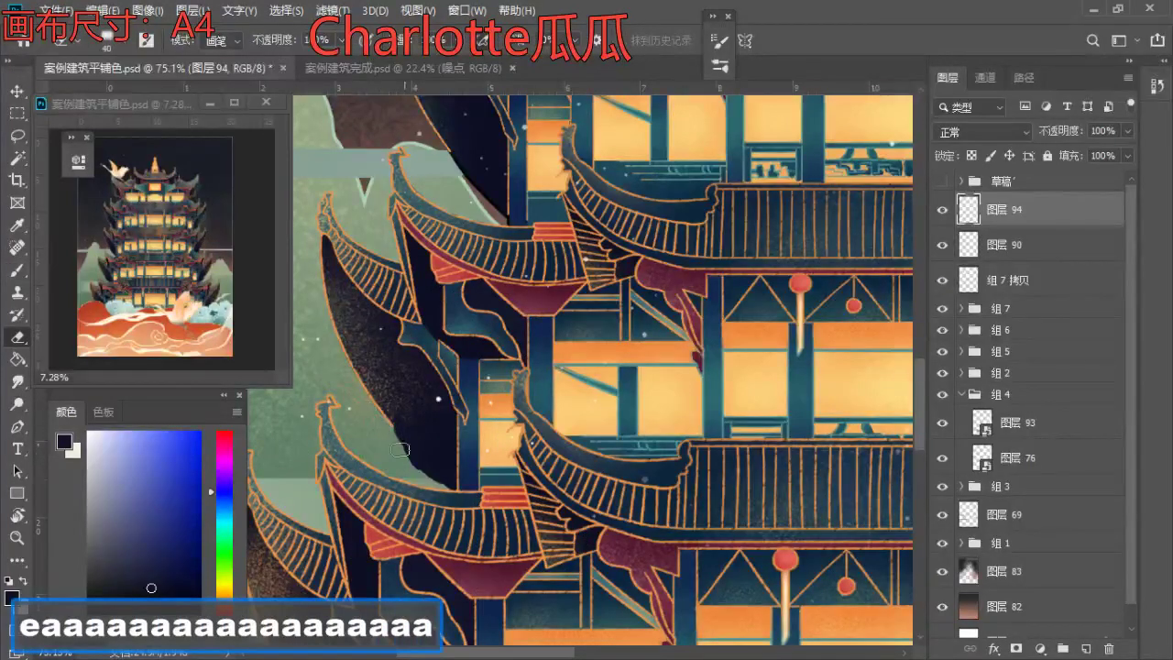
pyautogui.press('[')
pyautogui.press('[')
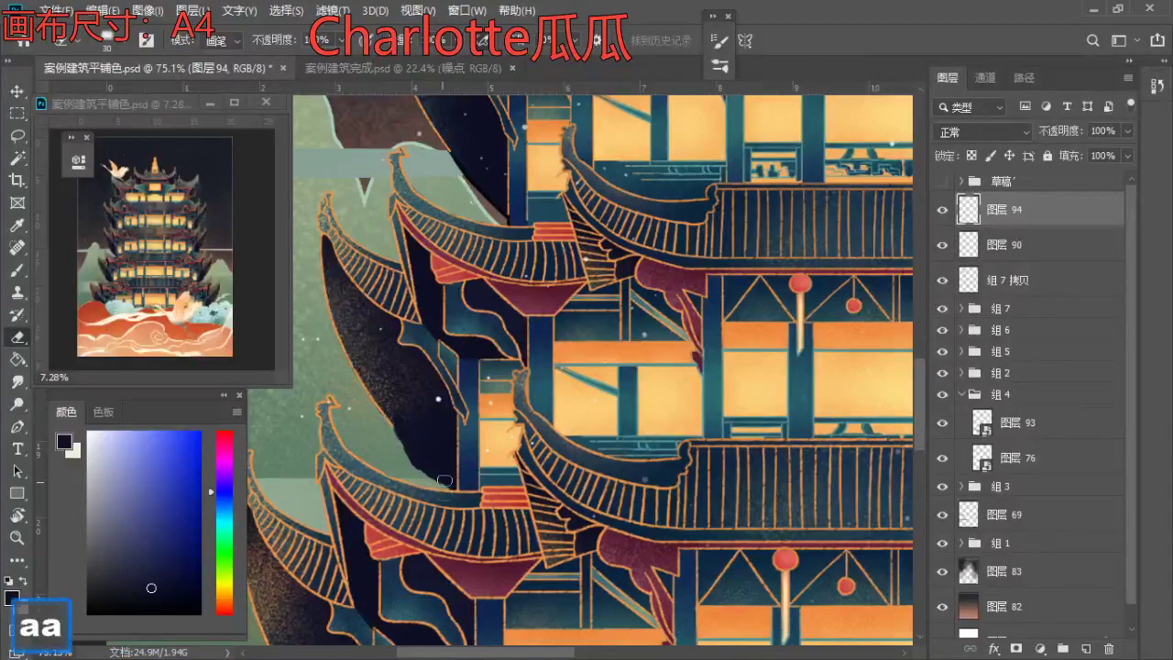
# - Sample the orange line colour and redraw the missing outline along the left shadow's lower edge with a 5 px brush
pyautogui.press('z')
pyautogui.moveTo(446, 496); pyautogui.dragTo(378, 493)
pyautogui.press('space')
pyautogui.moveTo(403, 449); pyautogui.dragTo(390, 311)
pyautogui.press('b')
pyautogui.press('a')
pyautogui.keyDown('alt'); pyautogui.click(380, 260); pyautogui.keyUp('alt')
pyautogui.press('a')
pyautogui.press('a')
pyautogui.press('a')
pyautogui.moveTo(381, 260); pyautogui.dragTo(450, 358)
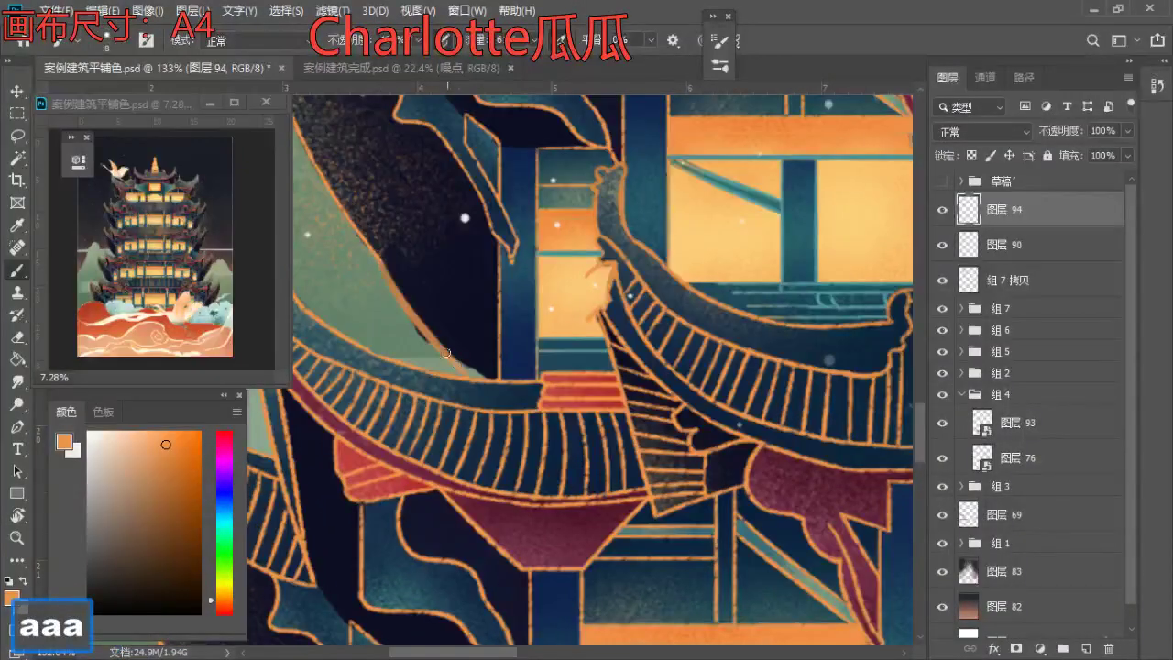
pyautogui.hotkey('ctrl', 'z')
pyautogui.press('[')
pyautogui.moveTo(379, 260); pyautogui.dragTo(465, 366)
pyautogui.hotkey('ctrl', 'z')
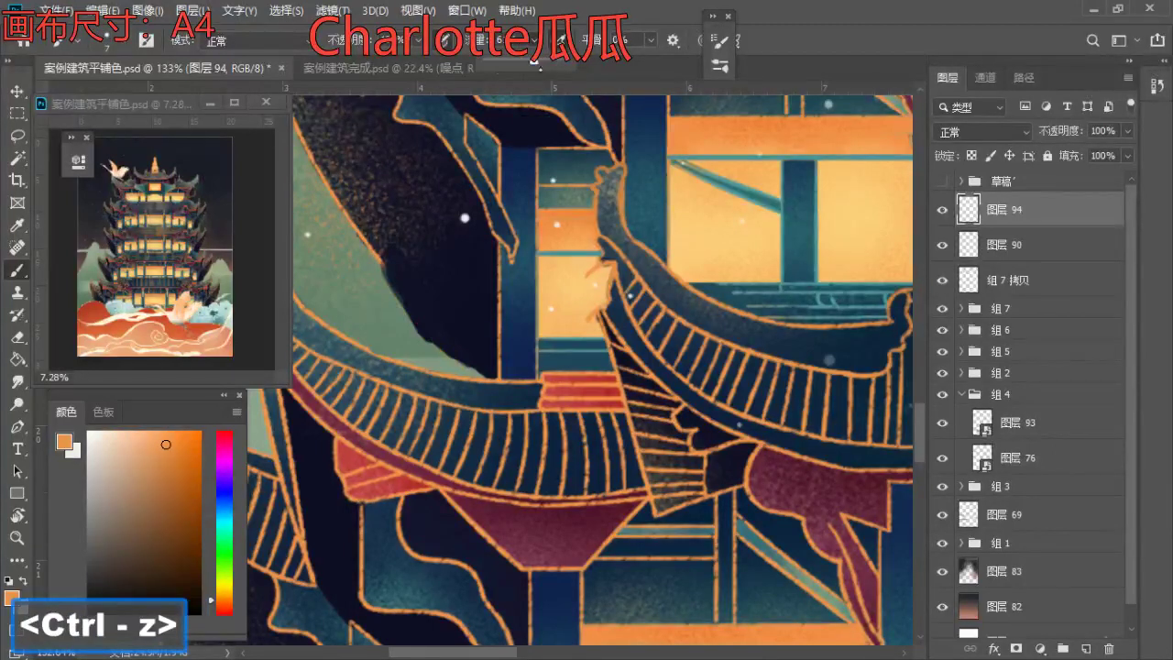
pyautogui.press('[')
pyautogui.press('[')
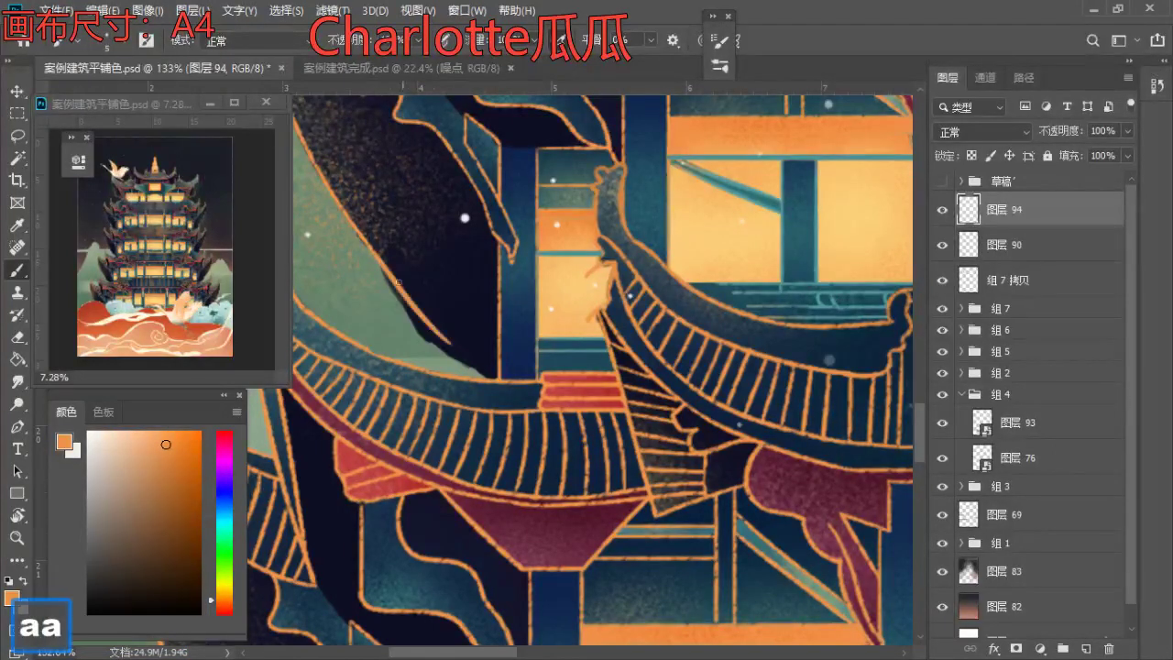
pyautogui.hotkey('ctrl', 'z')
pyautogui.moveTo(449, 349)
pyautogui.mouseDown()
pyautogui.moveTo(487, 372)
pyautogui.moveTo(426, 385)
pyautogui.mouseUp()
# - Paint the matching right-hand roof shadow's ragged edge with sampled near-black, and retrace its outline in sampled orange at 5 px
pyautogui.press('z')
pyautogui.press('space')
pyautogui.moveTo(466, 431); pyautogui.dragTo(461, 301)
pyautogui.moveTo(811, 233)
pyautogui.mouseDown()
pyautogui.moveTo(602, 294)
pyautogui.moveTo(581, 354)
pyautogui.mouseUp()
pyautogui.moveTo(800, 318)
pyautogui.mouseDown()
pyautogui.moveTo(739, 288)
pyautogui.moveTo(725, 312)
pyautogui.moveTo(753, 314)
pyautogui.mouseUp()
pyautogui.press('b')
pyautogui.keyDown('alt'); pyautogui.click(733, 321); pyautogui.keyUp('alt')
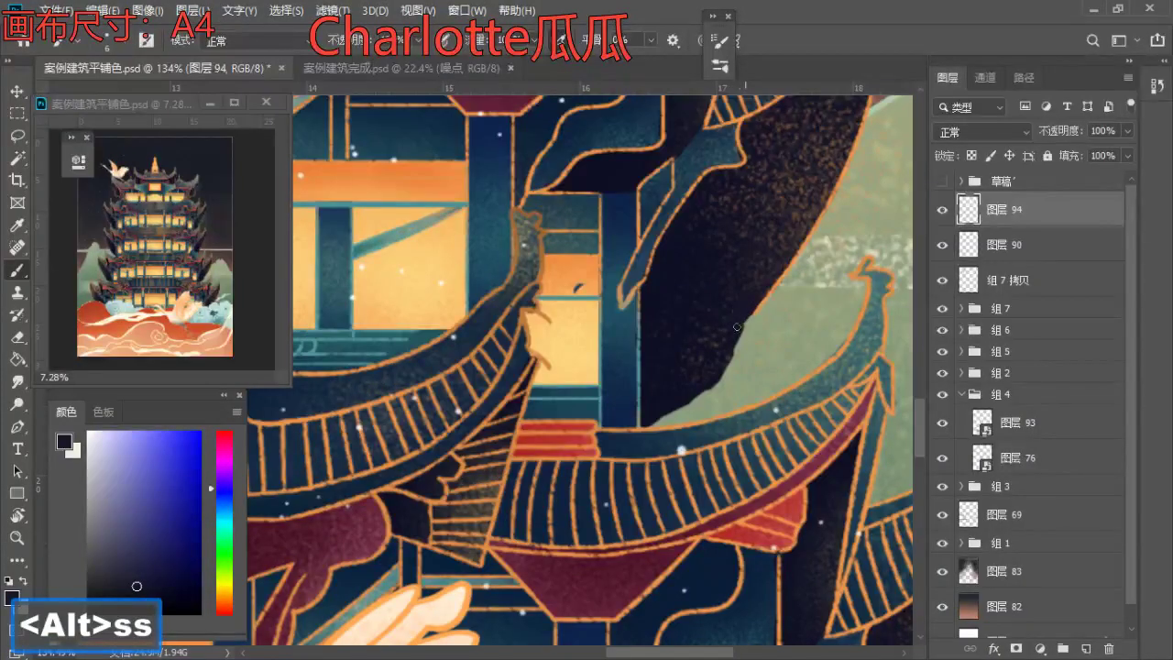
pyautogui.keyDown('alt'); pyautogui.click(756, 307); pyautogui.keyUp('alt')
pyautogui.hotkey('ctrl', 'z')
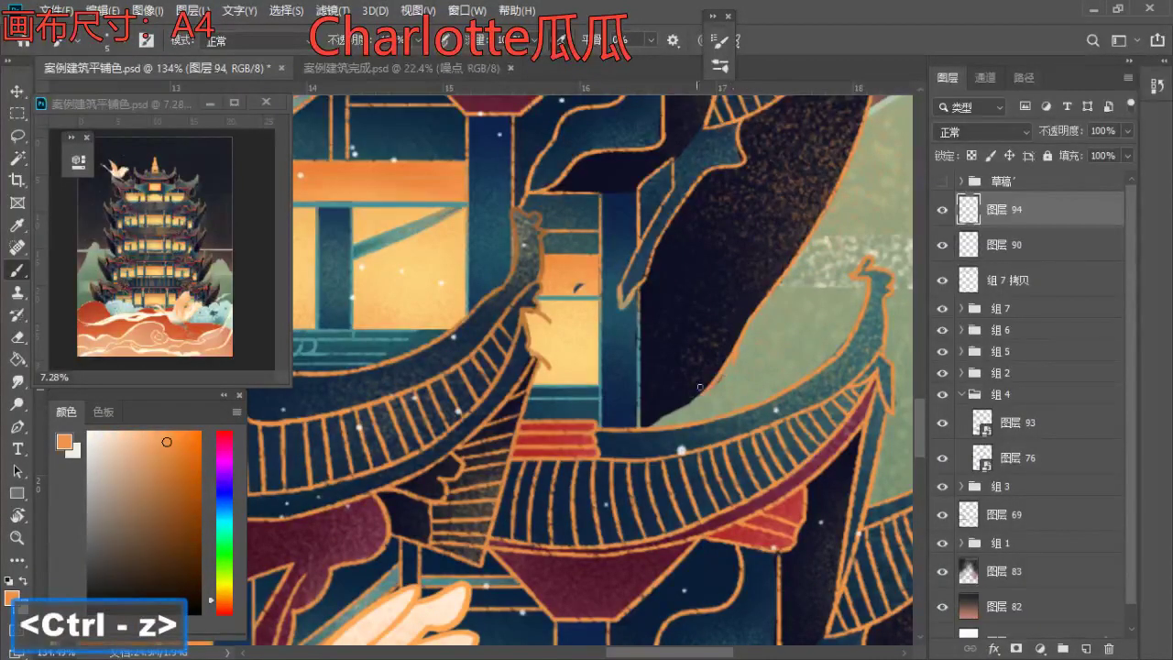
pyautogui.hotkey('ctrl', 'z')
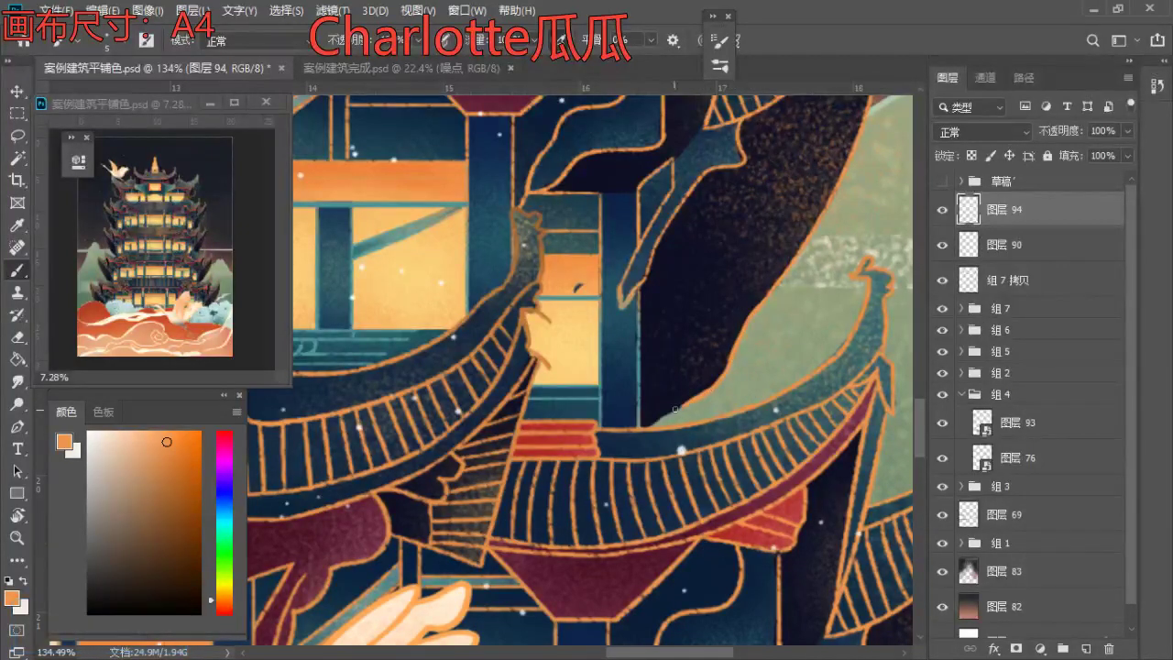
# - Select 图层 28 from the artwork and erase the dark colour spilling outside the left shadow's orange outline with the 30 px eraser
pyautogui.press('z')
pyautogui.moveTo(766, 366); pyautogui.dragTo(683, 374)
pyautogui.press('space')
pyautogui.moveTo(708, 435); pyautogui.dragTo(644, 238)
pyautogui.press('z')
pyautogui.moveTo(762, 373); pyautogui.dragTo(779, 423)
pyautogui.press('space')
pyautogui.moveTo(595, 369); pyautogui.dragTo(684, 380)
pyautogui.moveTo(425, 402); pyautogui.dragTo(531, 423)
pyautogui.press('z')
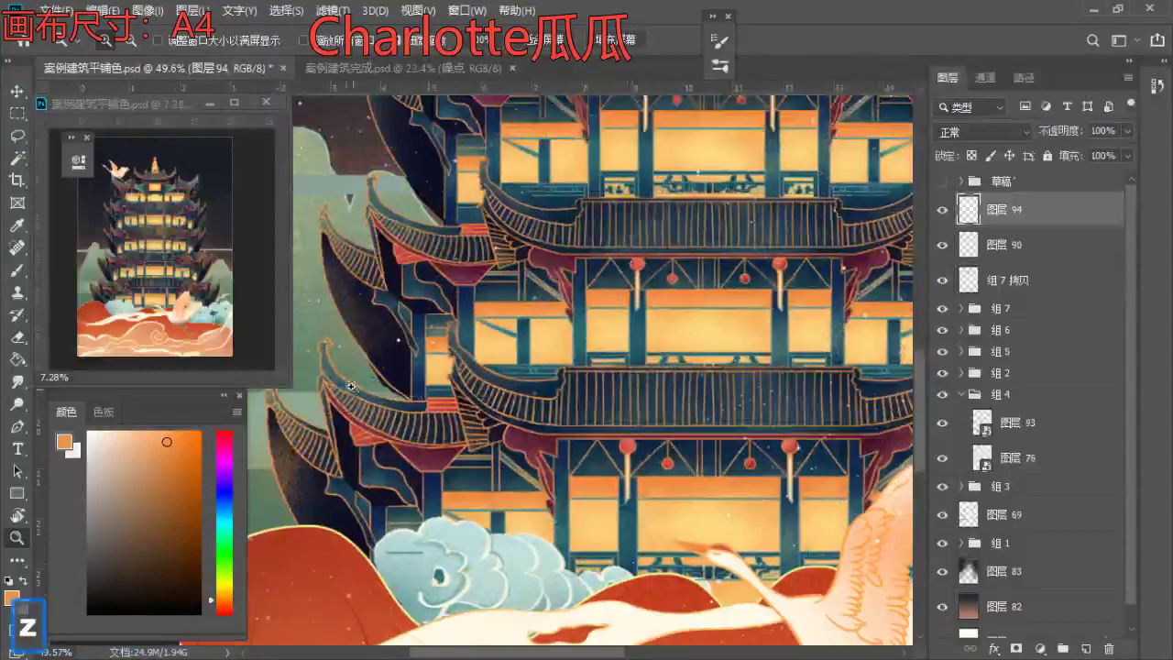
pyautogui.moveTo(343, 362); pyautogui.dragTo(388, 392)
pyautogui.press('v')
pyautogui.keyDown('ctrl'); pyautogui.click(424, 362); pyautogui.keyUp('ctrl')
pyautogui.hotkey('ctrl', 'z')
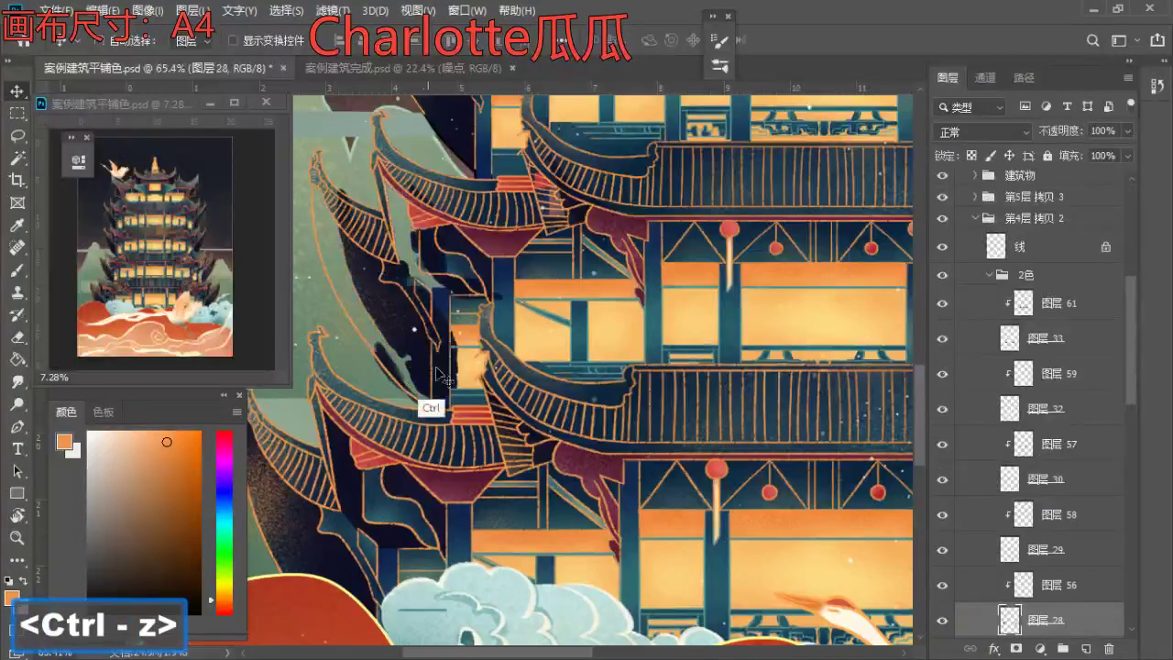
pyautogui.press('z')
pyautogui.moveTo(354, 367); pyautogui.dragTo(394, 368)
pyautogui.press('e')
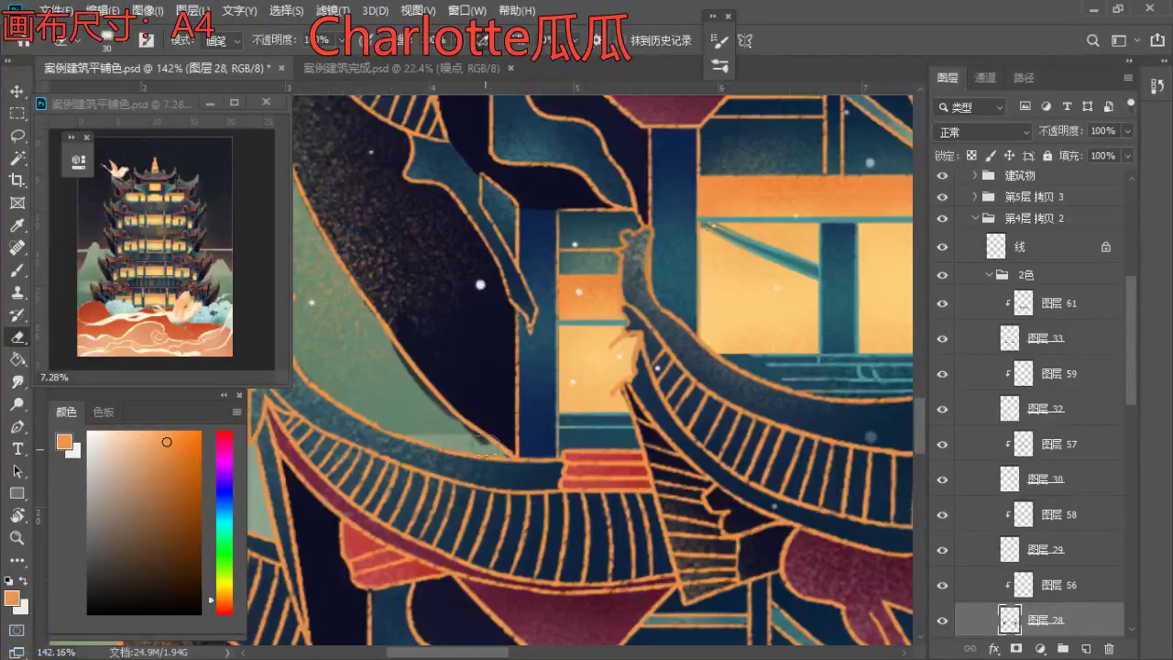
pyautogui.press('b')
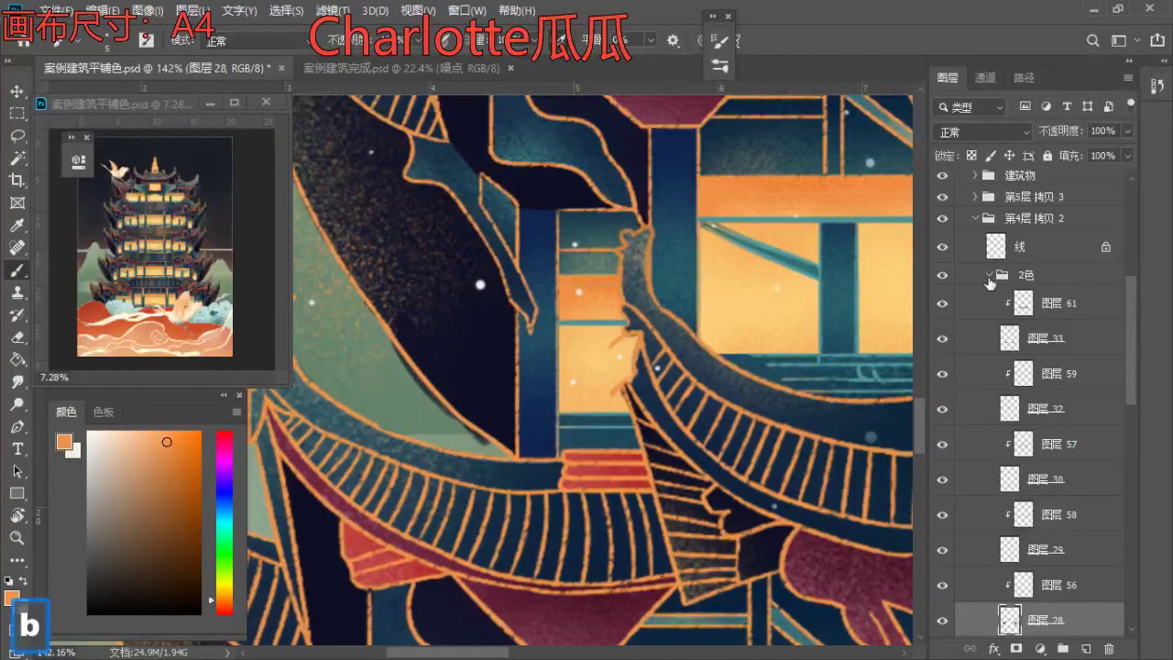
# - Collapse the 2色 group, return to 图层 94 and erase the remaining dark spill beside the left shadow's outline
pyautogui.click(990, 276)
pyautogui.scroll(5, 1026, 366)
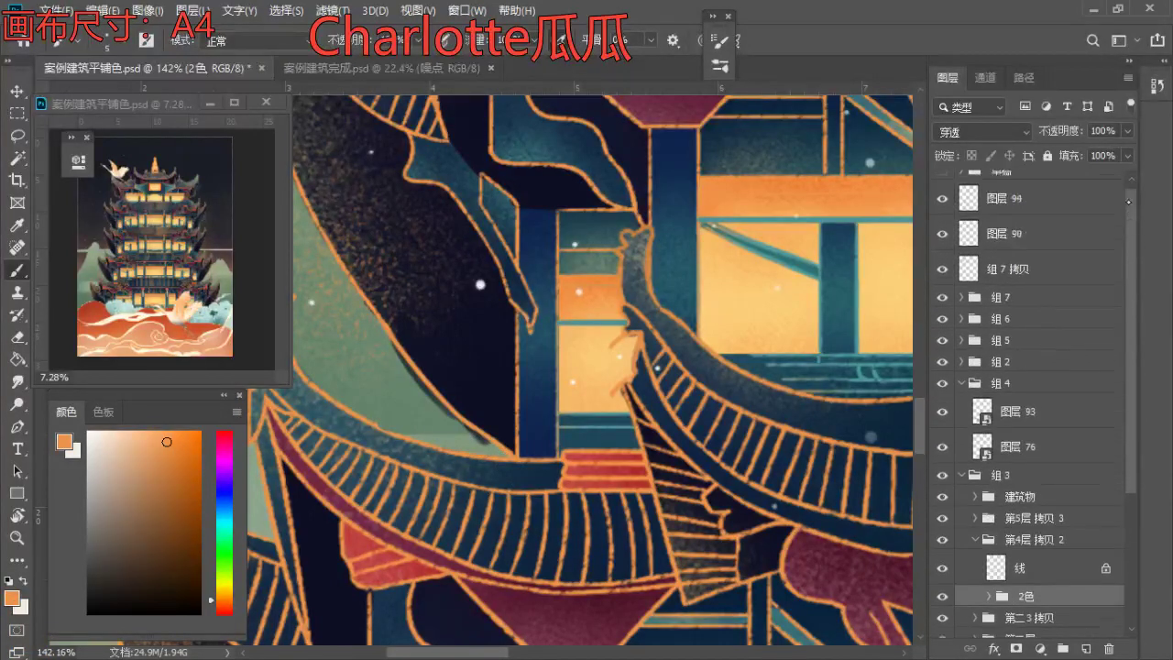
pyautogui.click(1004, 209)
pyautogui.press('e')
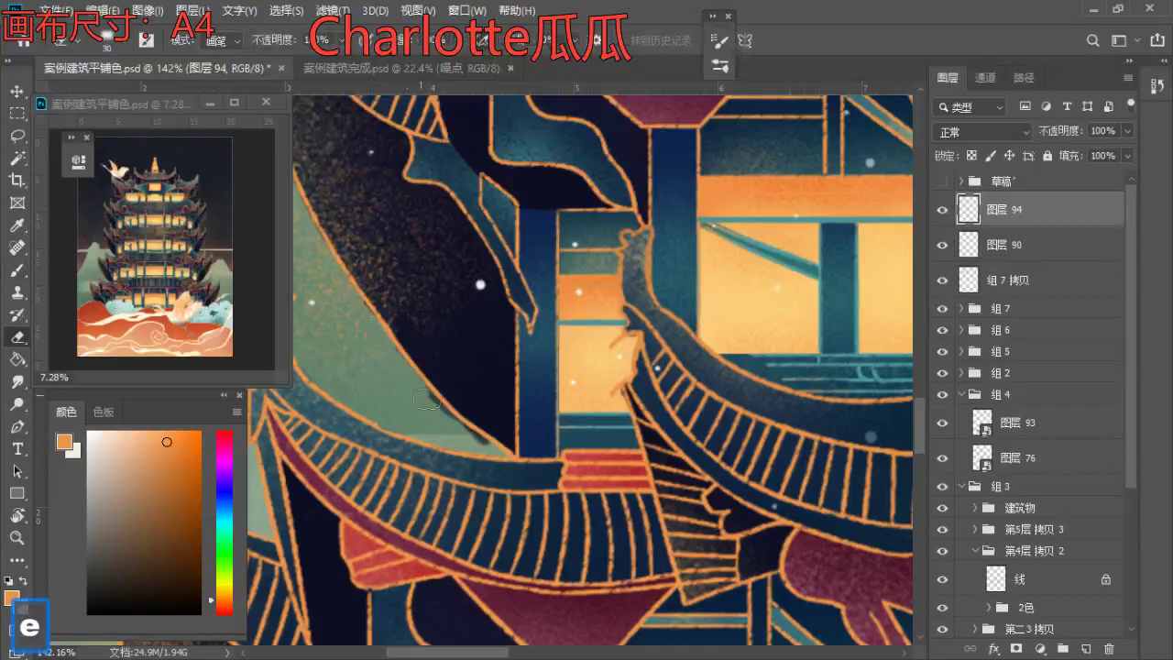
# - Check the whole illustration and save the file
pyautogui.press('z')
pyautogui.moveTo(489, 362)
pyautogui.mouseDown()
pyautogui.moveTo(460, 342)
pyautogui.moveTo(390, 341)
pyautogui.mouseUp()
pyautogui.press('space')
pyautogui.moveTo(488, 318)
pyautogui.mouseDown()
pyautogui.moveTo(420, 399)
pyautogui.moveTo(478, 317)
pyautogui.moveTo(551, 322)
pyautogui.mouseUp()
pyautogui.press('b')
pyautogui.press('space')
pyautogui.press('z')
pyautogui.moveTo(557, 264); pyautogui.dragTo(570, 331)
pyautogui.press('space')
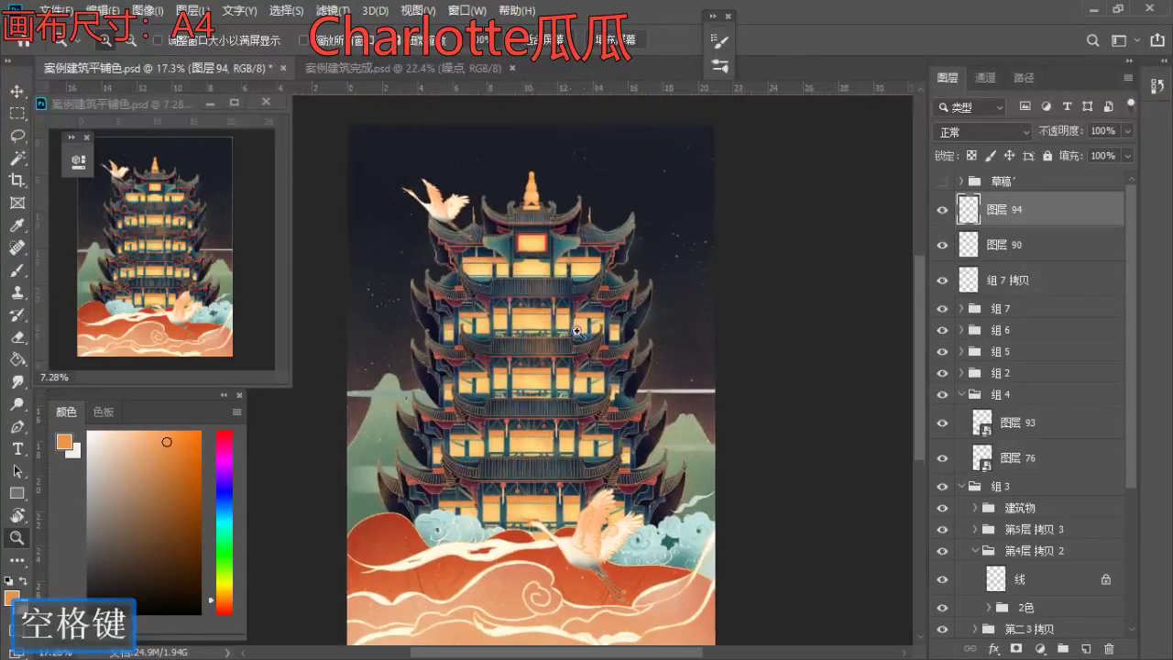
pyautogui.press('b')
pyautogui.press('space')
pyautogui.moveTo(463, 421)
pyautogui.mouseDown()
pyautogui.moveTo(437, 438)
pyautogui.moveTo(463, 419)
pyautogui.mouseUp()
pyautogui.hotkey('ctrl', 's')
pyautogui.scroll(-1, 903, 178)
pyautogui.scroll(-3, 999, 339)
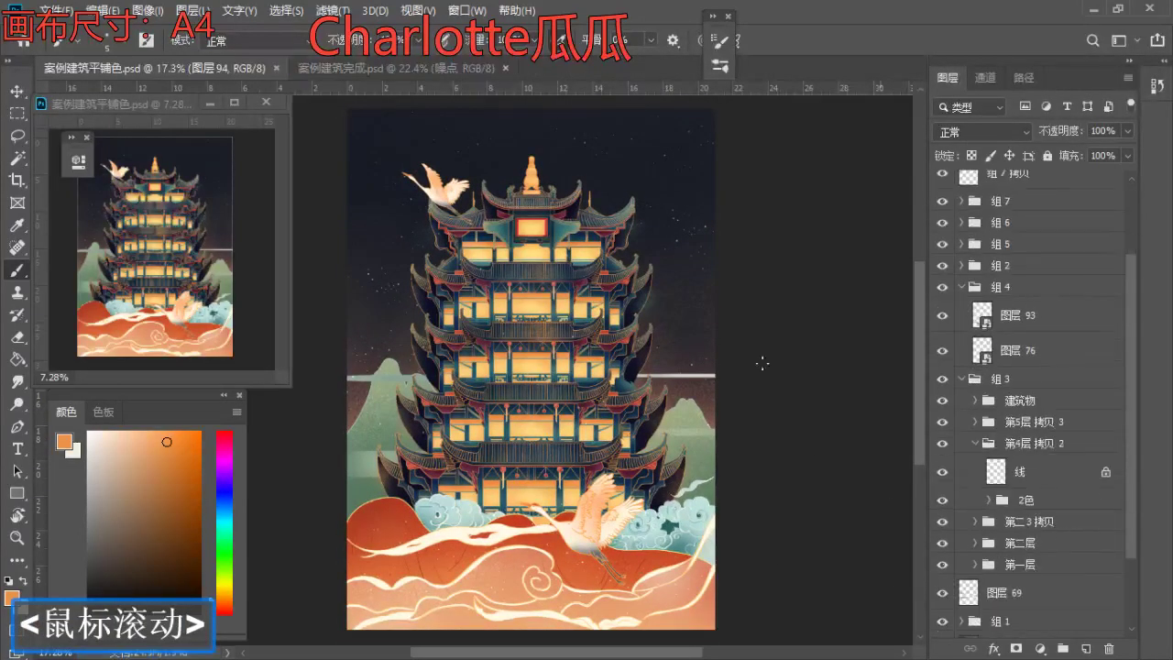
pyautogui.scroll(-1, 817, 357)
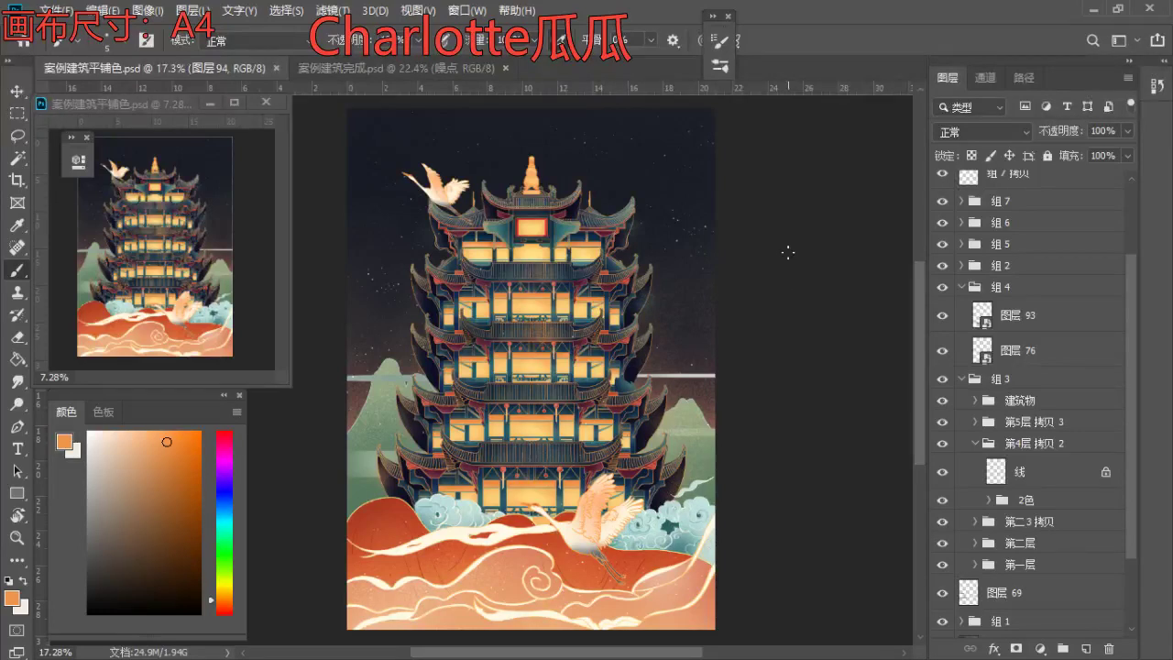
pyautogui.scroll(3, 1002, 297)
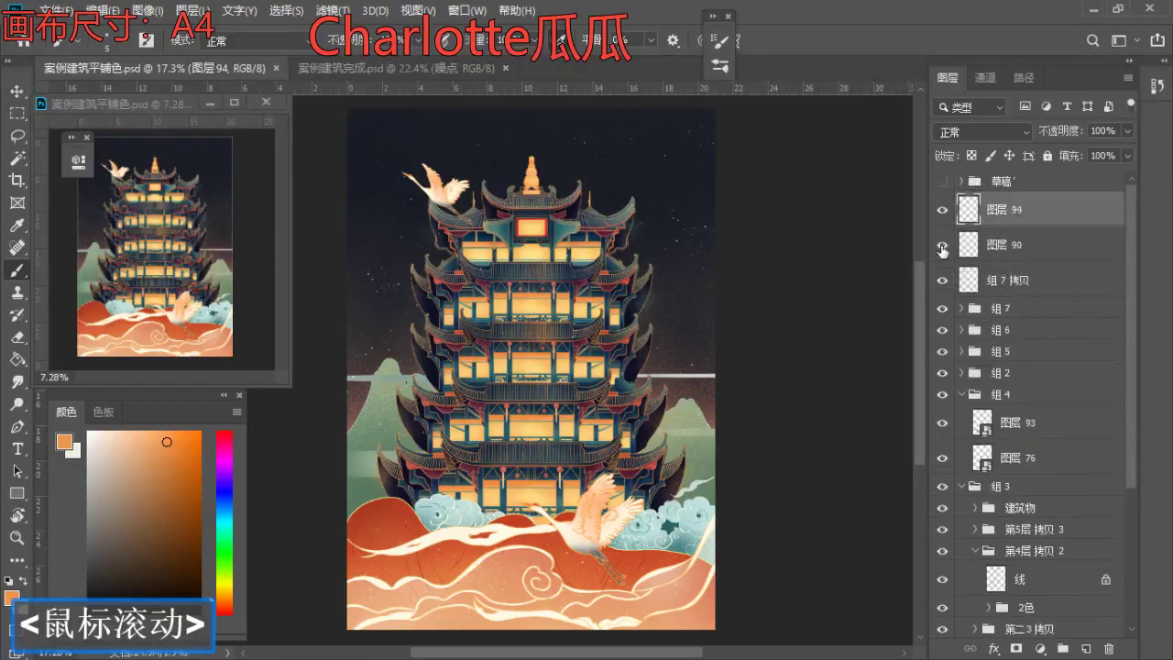
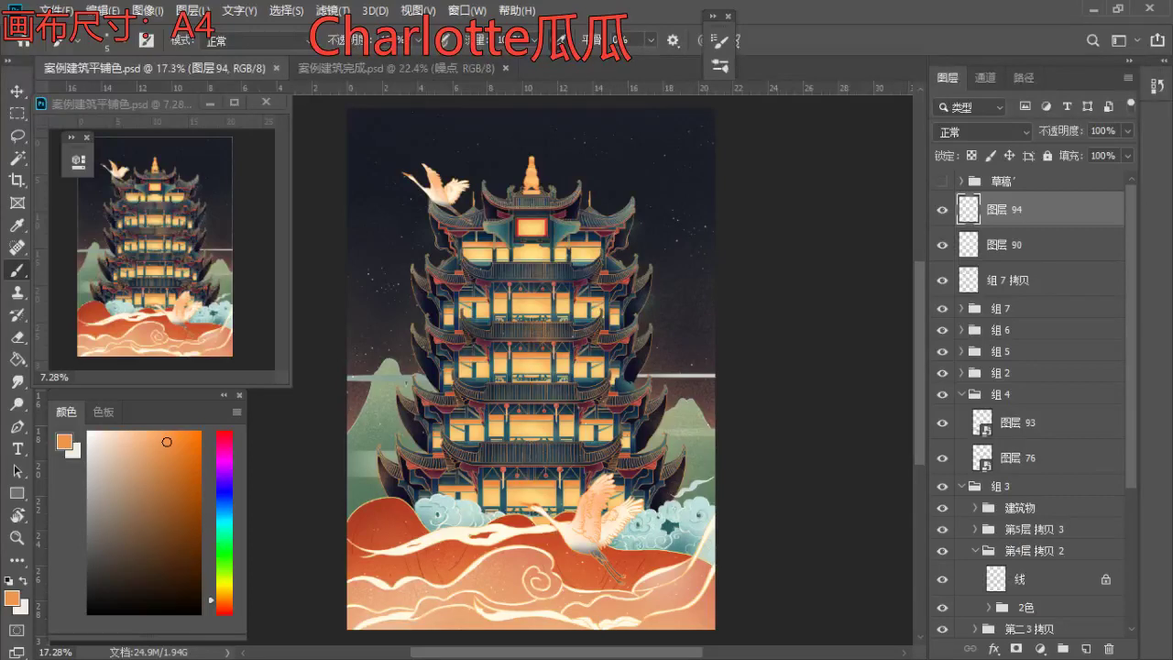
pyautogui.press('space')
pyautogui.moveTo(541, 442); pyautogui.dragTo(496, 472)
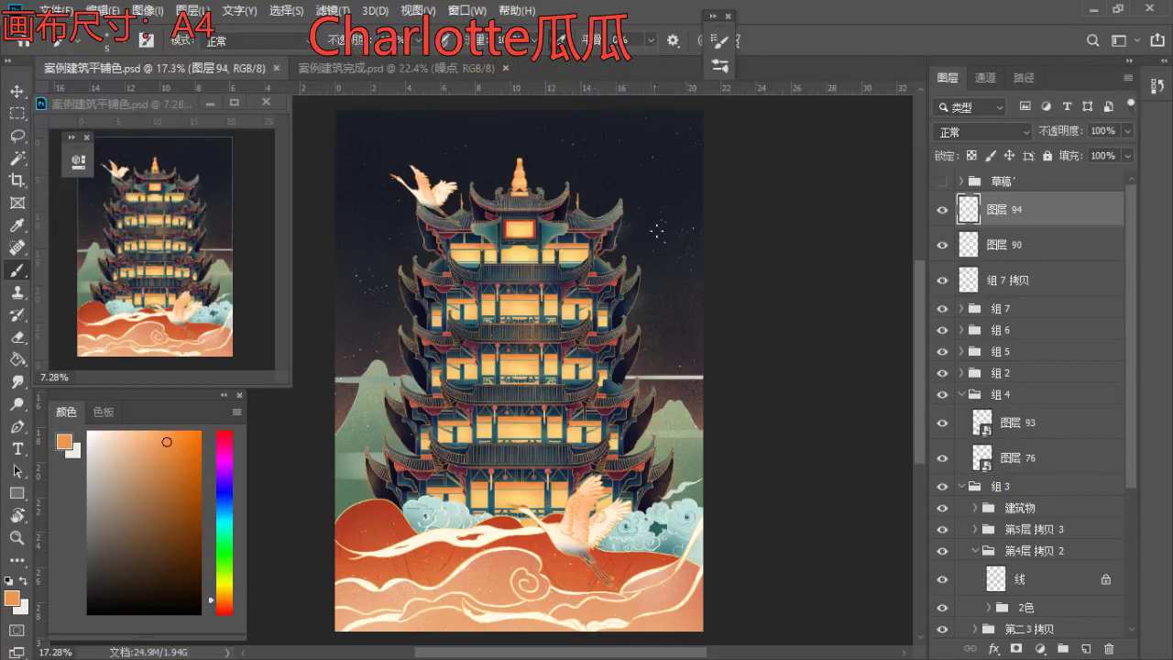
# - Start a new horizontal text layer on the red-framed plaque of the tower's top floor
pyautogui.scroll(5, 558, 210)
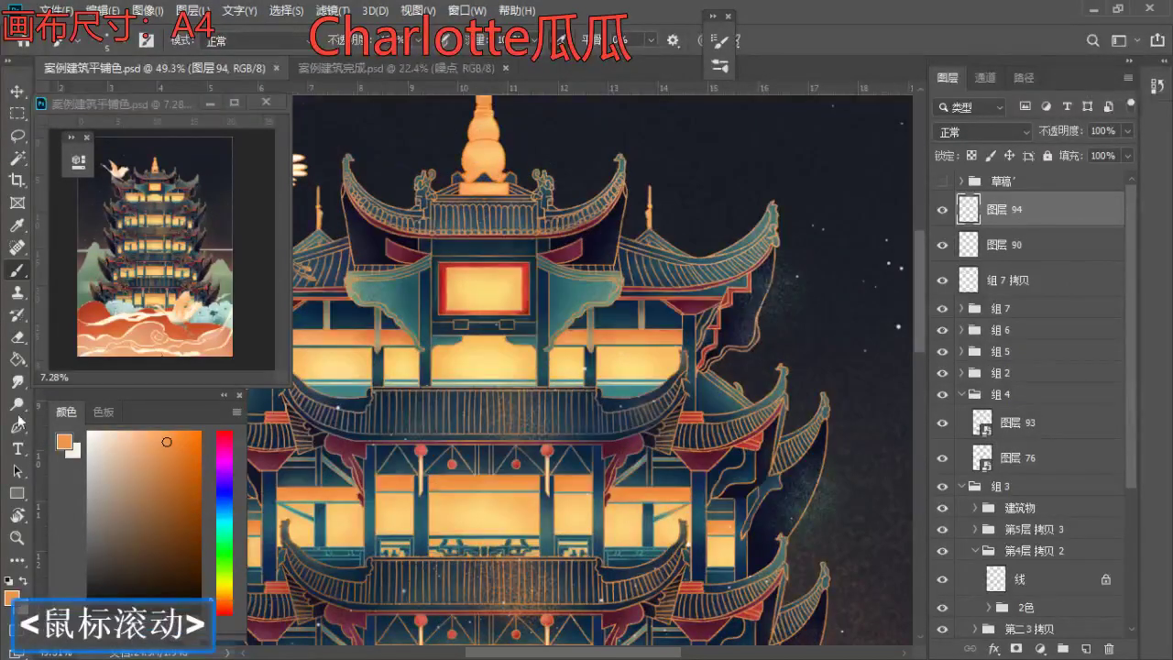
pyautogui.click(15, 449)
pyautogui.click(471, 288)
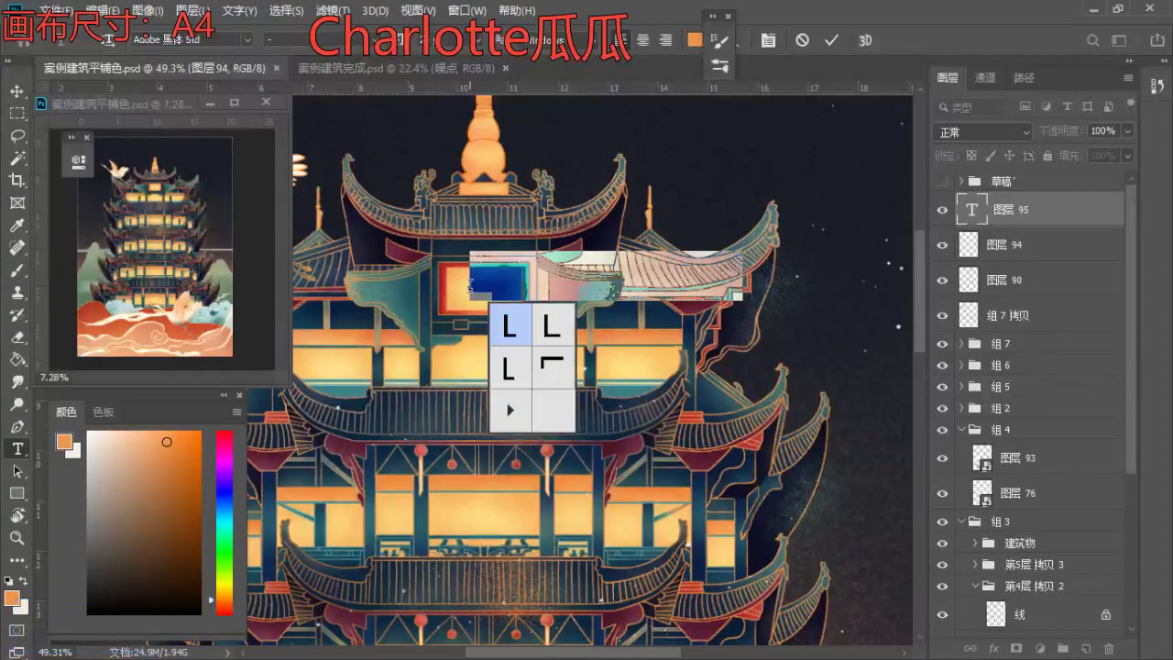
pyautogui.write('tengwan')
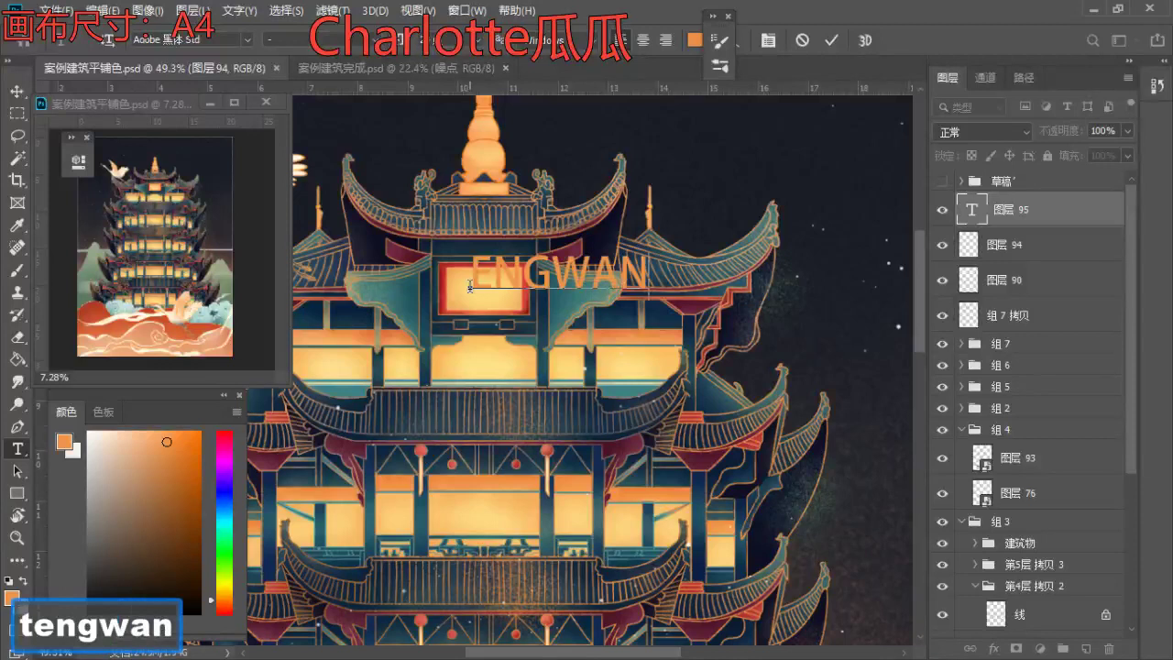
pyautogui.press('BackSpace')
pyautogui.press('BackSpace')
pyautogui.press('BackSpace')
pyautogui.press('BackSpace')
pyautogui.press('BackSpace')
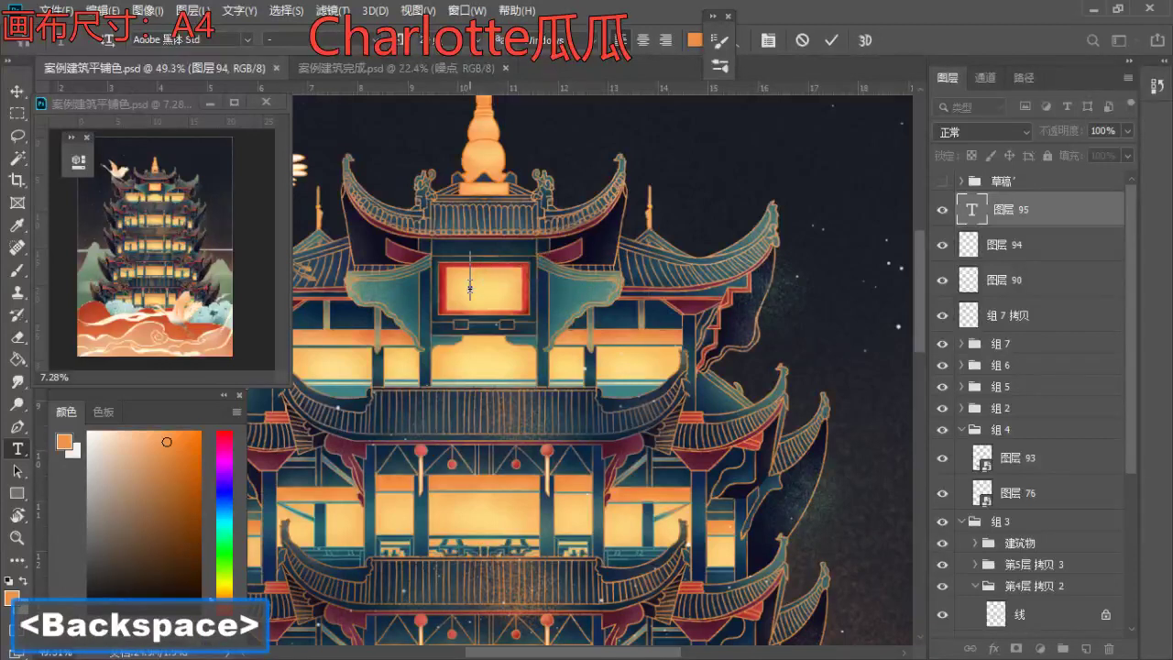
pyautogui.write('ten')
pyautogui.press('BackSpace')
# - Enter the tower name 滕王阁 as the plaque text and commit it
pyautogui.write('t')
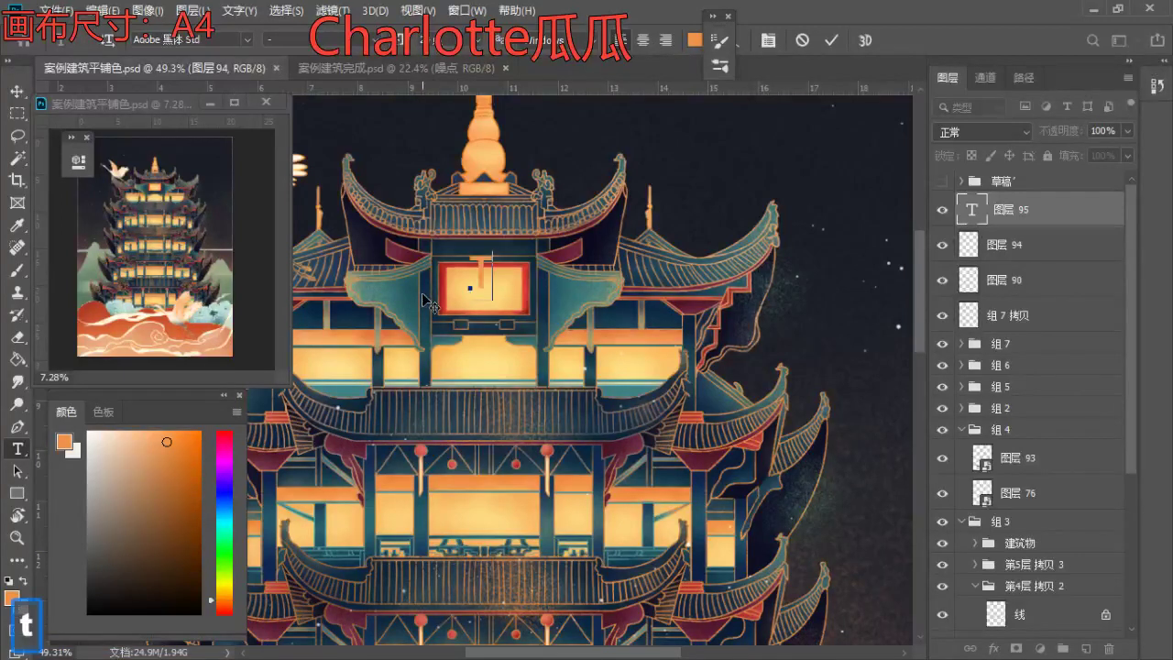
pyautogui.write('engwange')
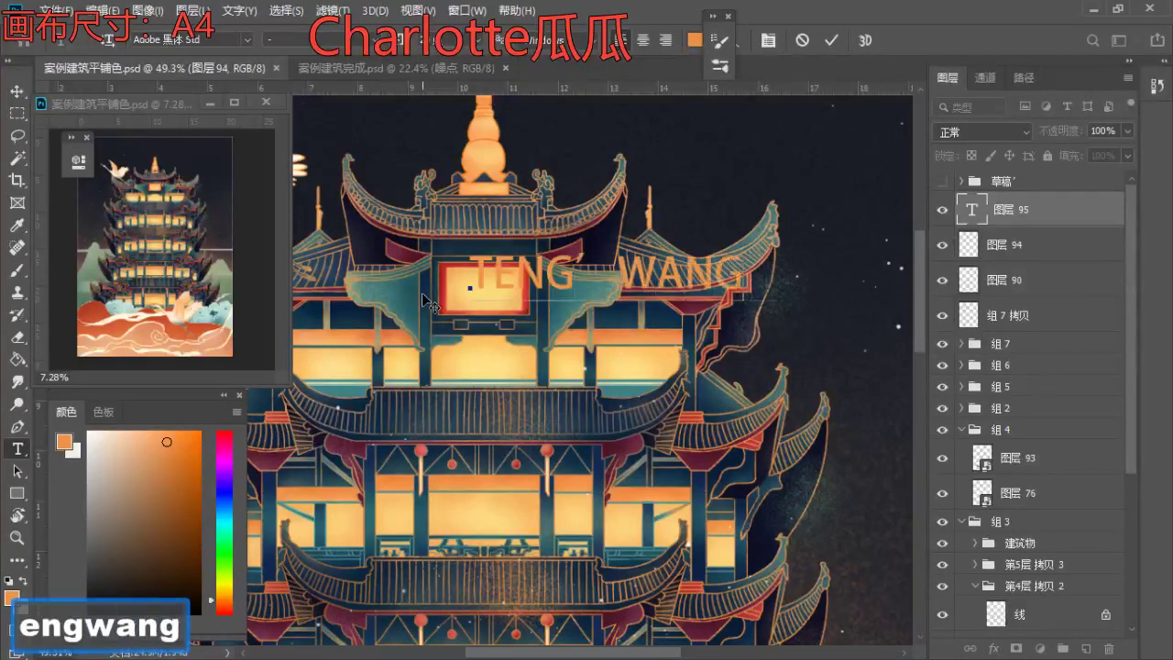
pyautogui.press('BackSpace')
pyautogui.press('BackSpace')
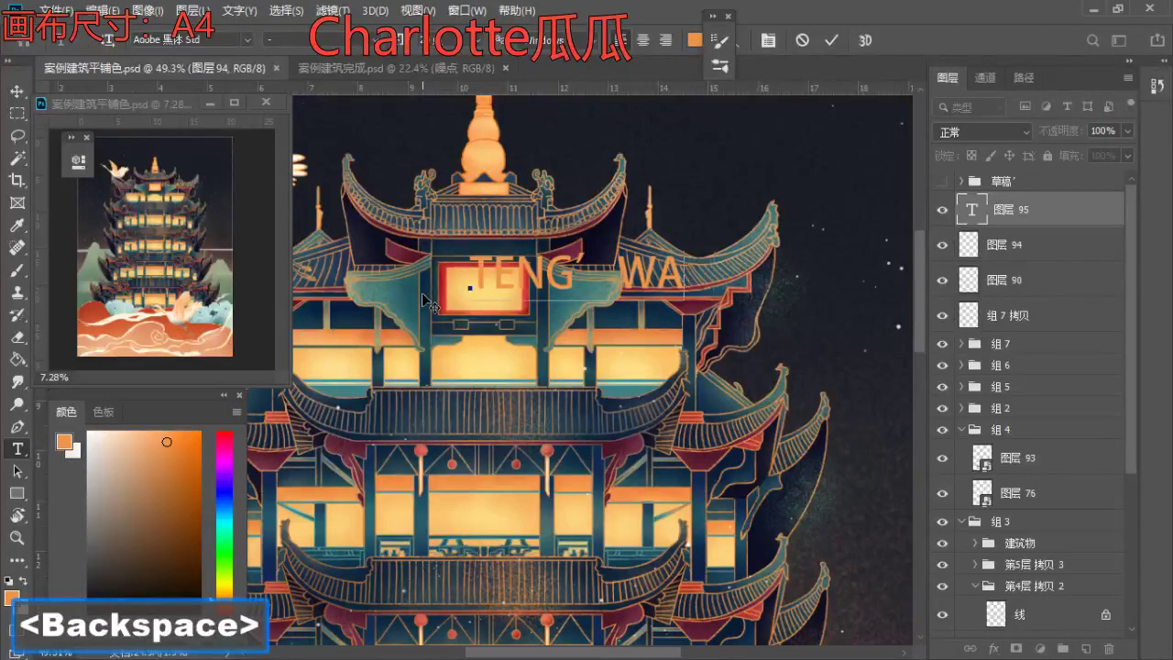
pyautogui.write('3')
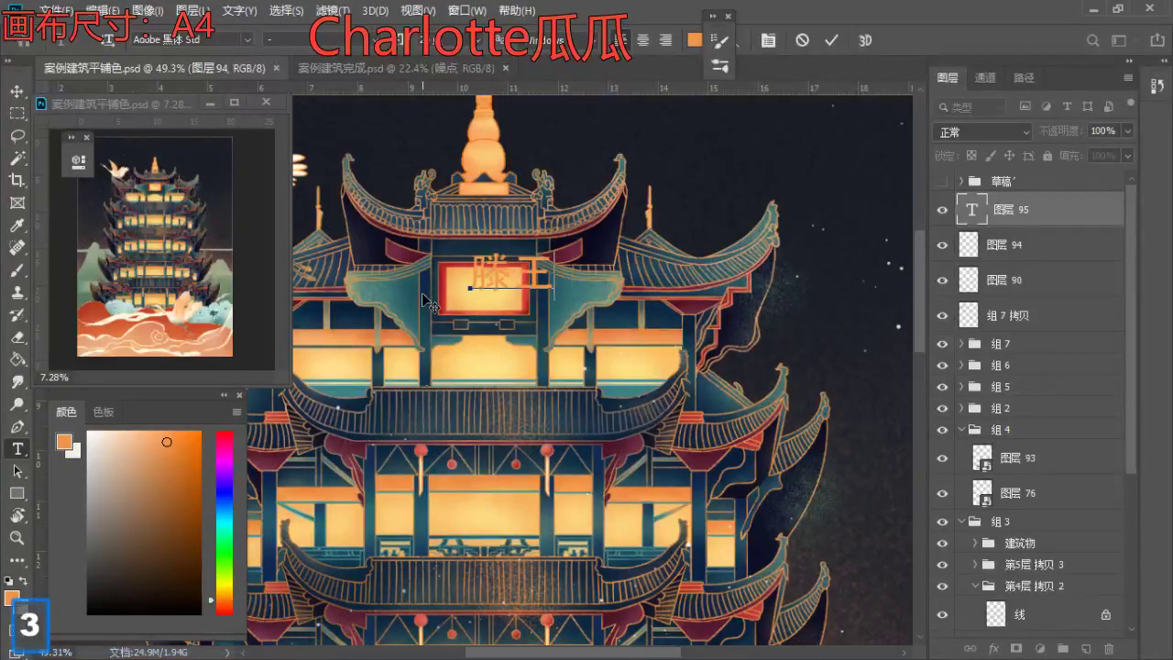
pyautogui.write('ge2')
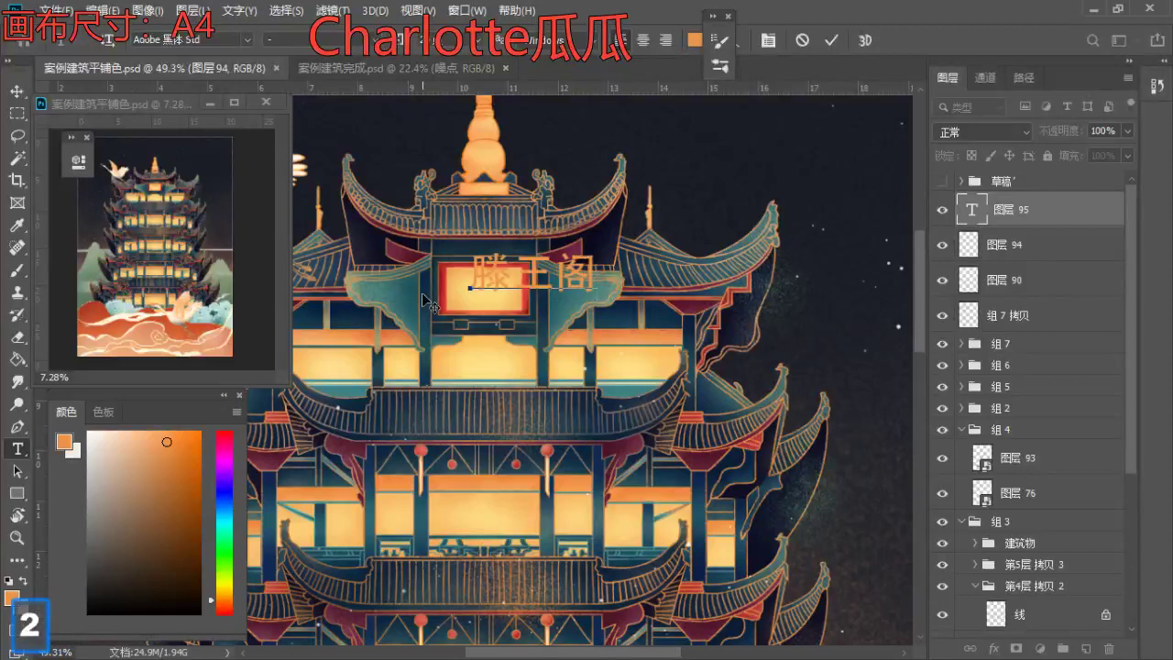
pyautogui.click(17, 91)
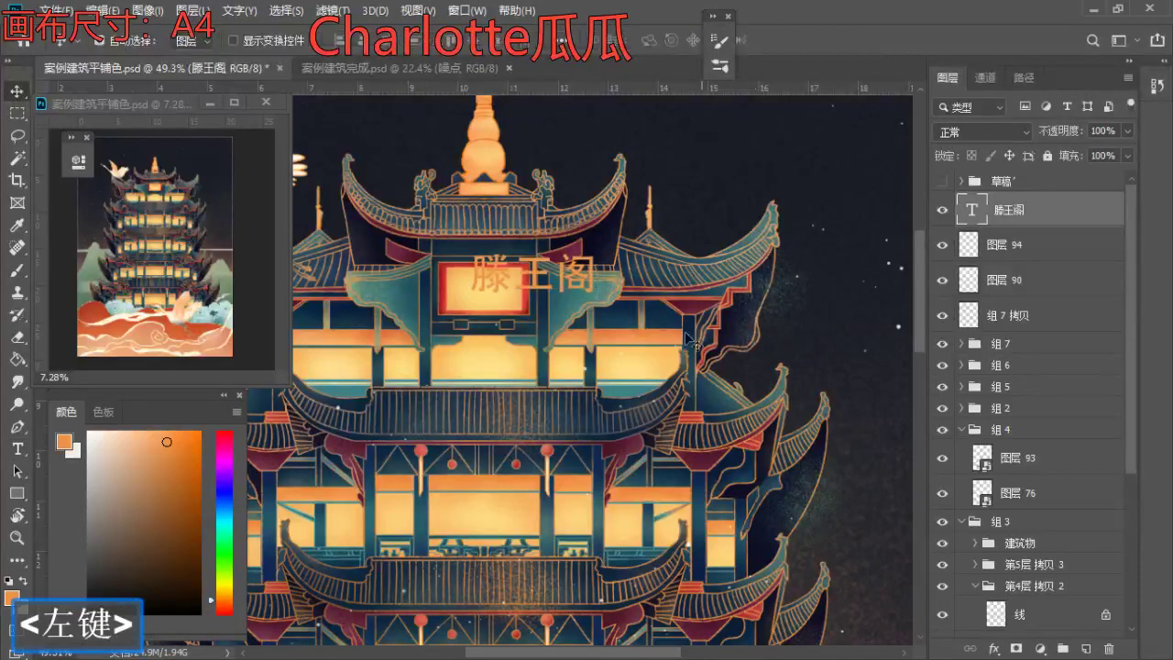
# - Recolour the whole 滕王阁 text from orange to crimson red and commit the change
pyautogui.doubleClick(517, 282)
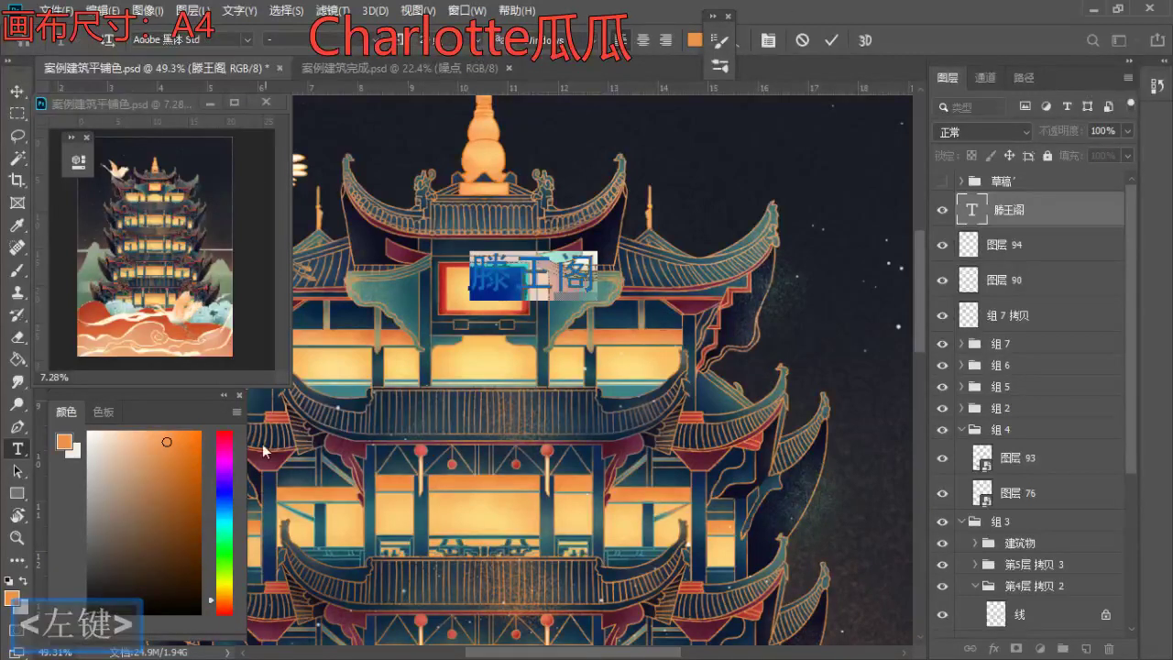
pyautogui.click(222, 438)
pyautogui.click(172, 462)
pyautogui.moveTo(226, 435); pyautogui.dragTo(230, 406)
pyautogui.moveTo(173, 462); pyautogui.dragTo(178, 477)
pyautogui.click(17, 91)
# - Set the 滕王阁 text size to 12 pt and centre it inside the red-framed plaque
pyautogui.moveTo(509, 277); pyautogui.dragTo(483, 292)
pyautogui.doubleClick(483, 292)
pyautogui.click(481, 41)
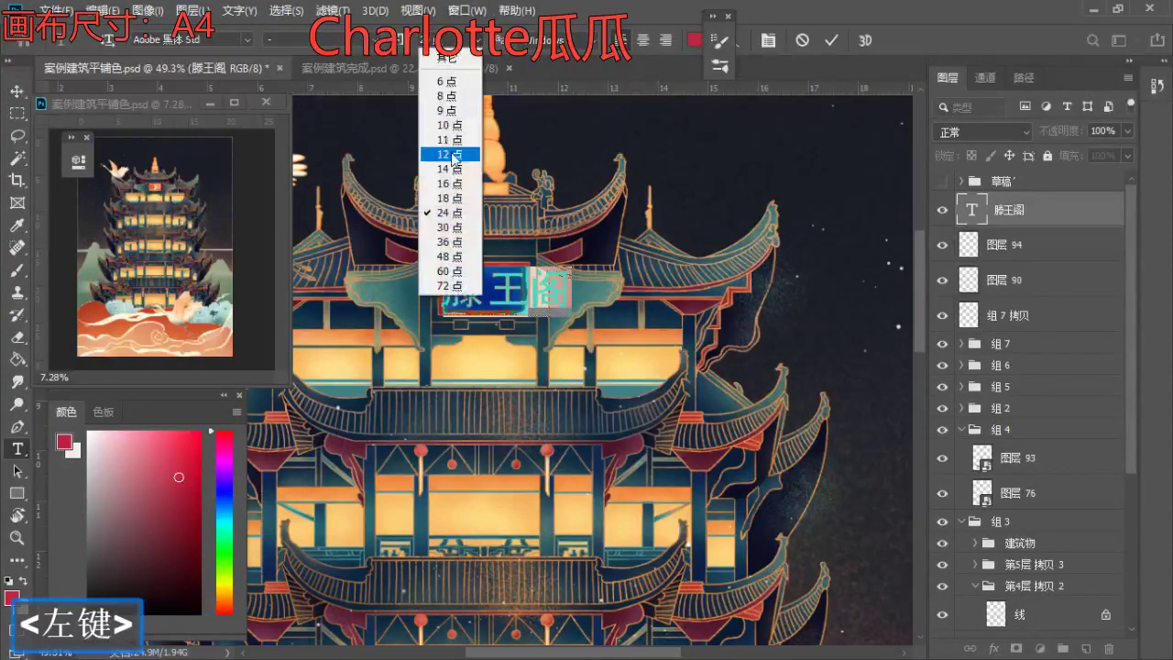
pyautogui.click(449, 148)
pyautogui.click(20, 89)
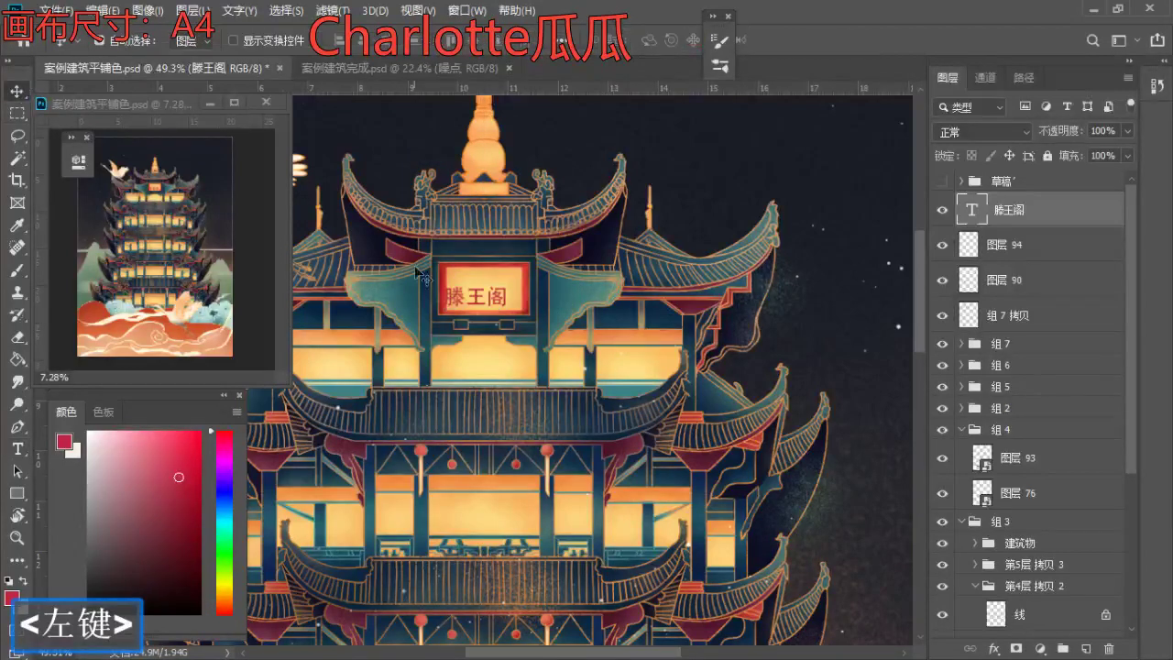
pyautogui.moveTo(495, 301); pyautogui.dragTo(501, 293)
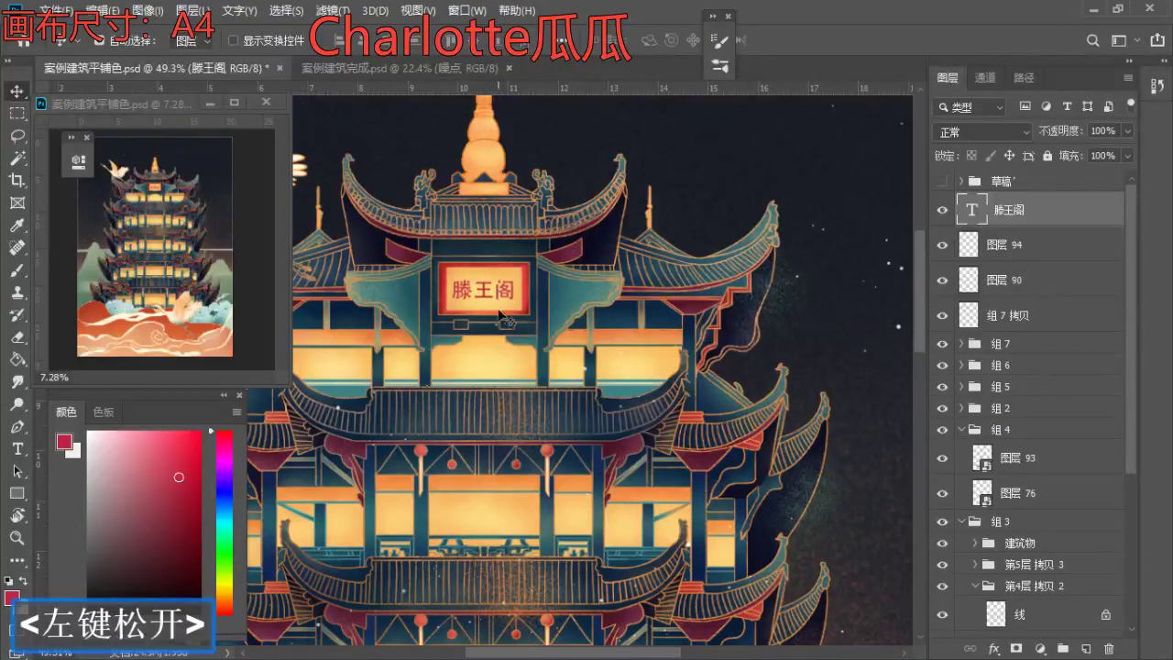
pyautogui.keyDown('alt'); pyautogui.scroll(-3, 555, 295); pyautogui.keyUp('alt')
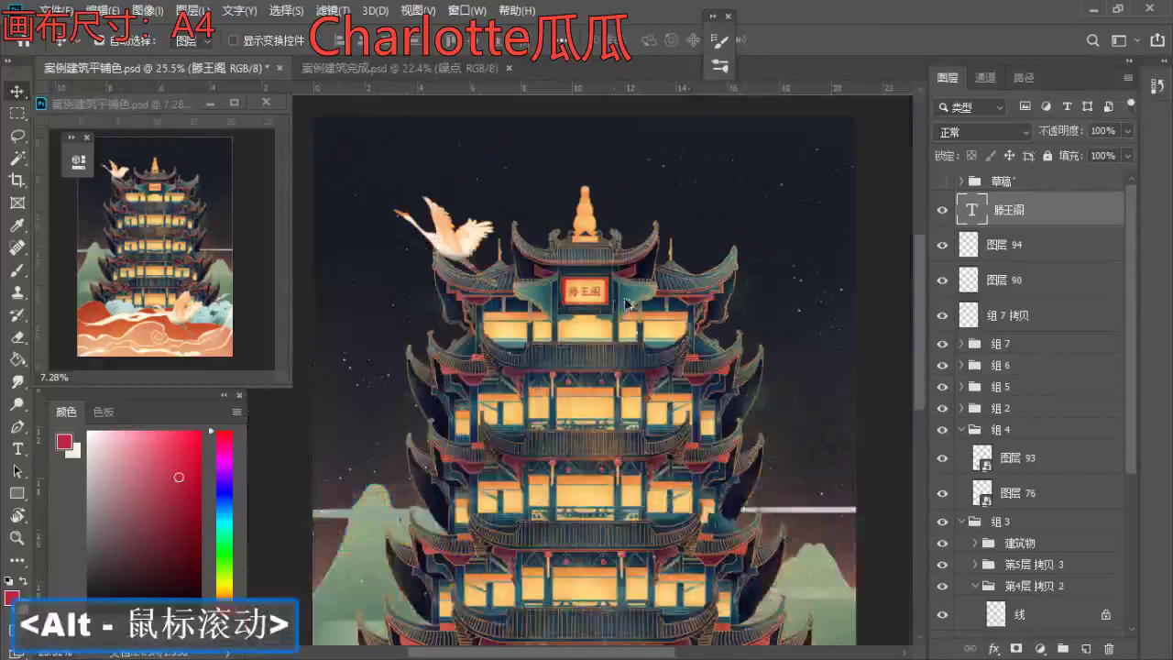
pyautogui.keyDown('alt'); pyautogui.scroll(5, 552, 293); pyautogui.keyUp('alt')
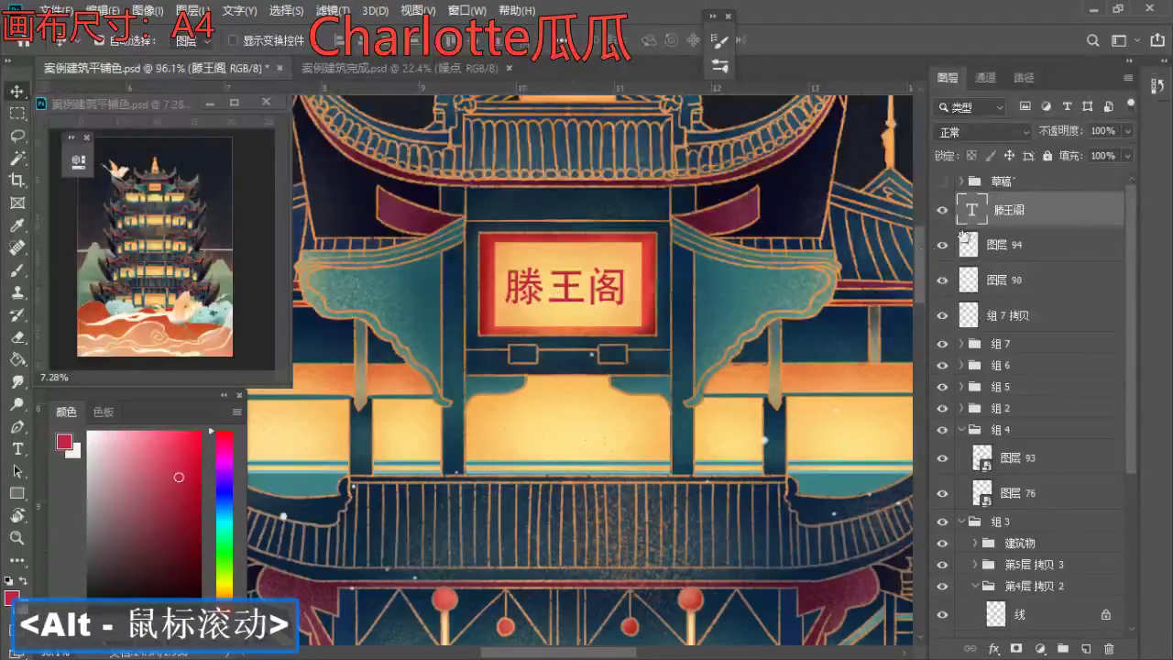
pyautogui.doubleClick(610, 318)
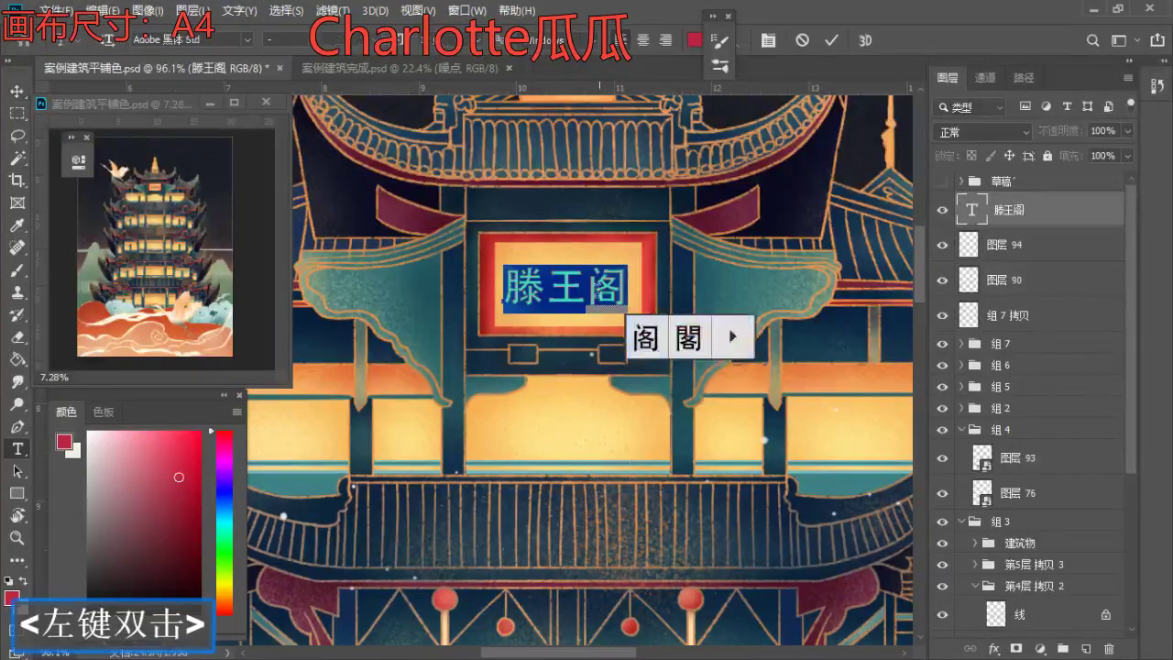
pyautogui.click(596, 316)
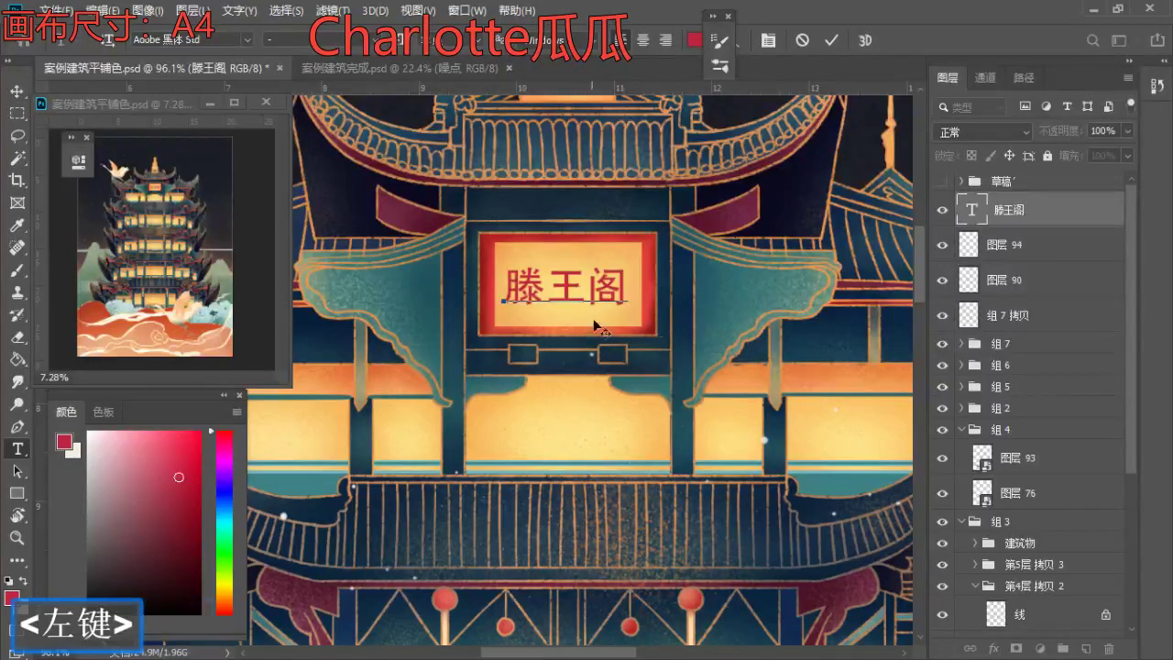
pyautogui.hotkey('ctrl', 't')
pyautogui.click(612, 302)
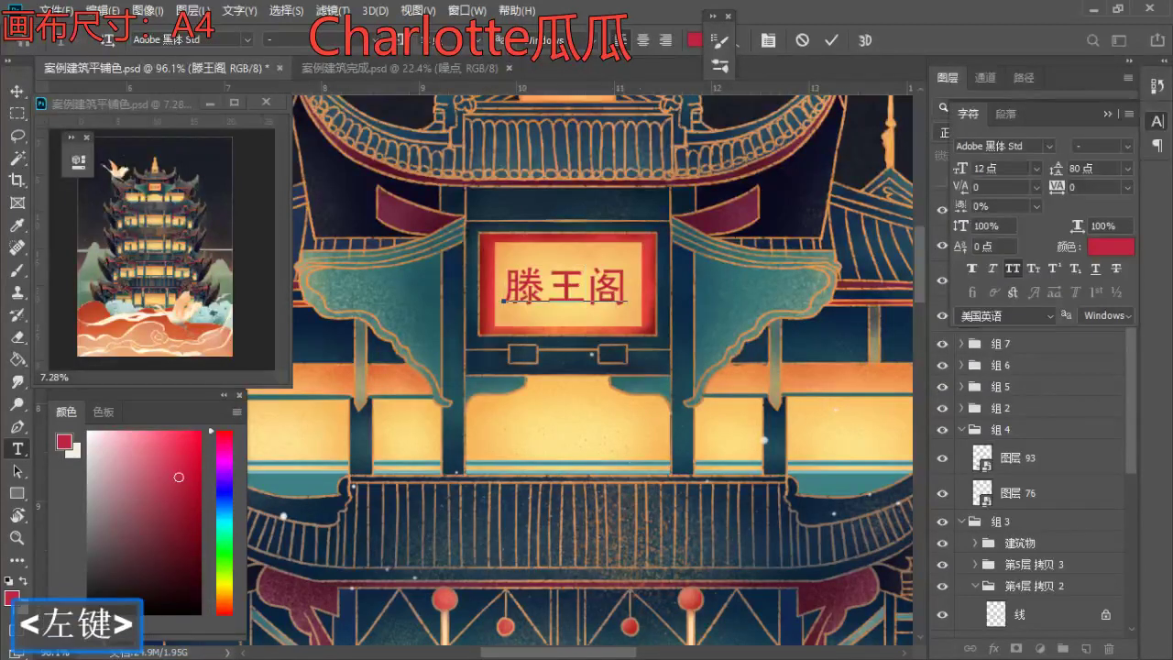
pyautogui.click(18, 91)
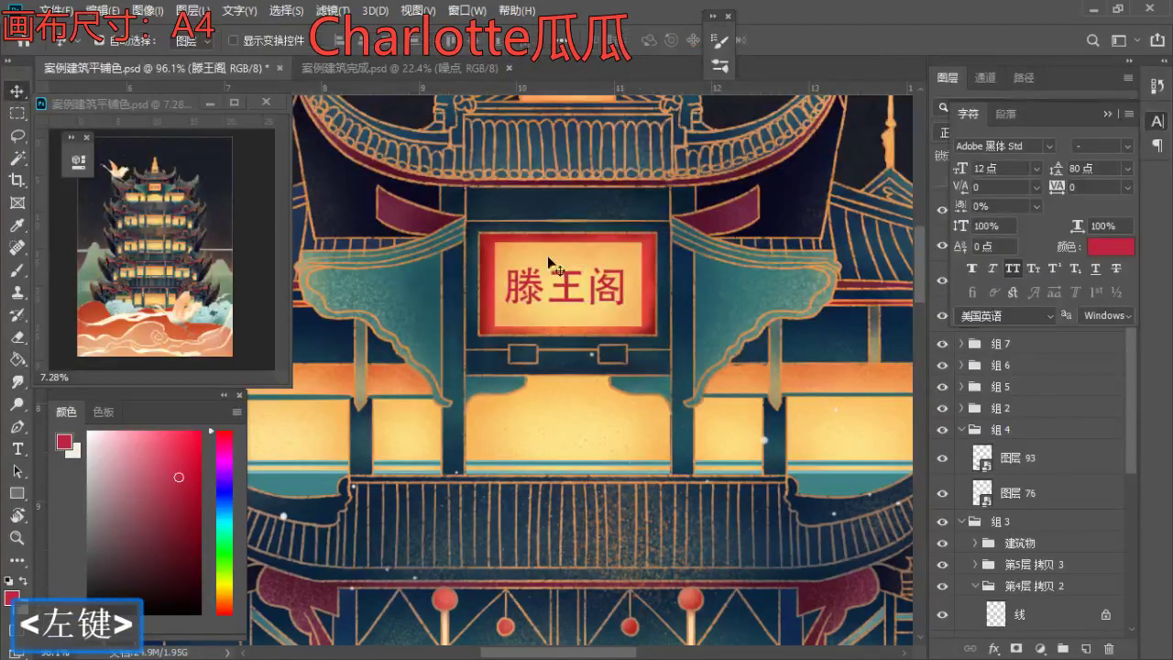
pyautogui.click(1108, 114)
# - Scale the 滕王阁 text down slightly with Free Transform so it leaves more margin inside the plaque
pyautogui.hotkey('ctrl', 't')
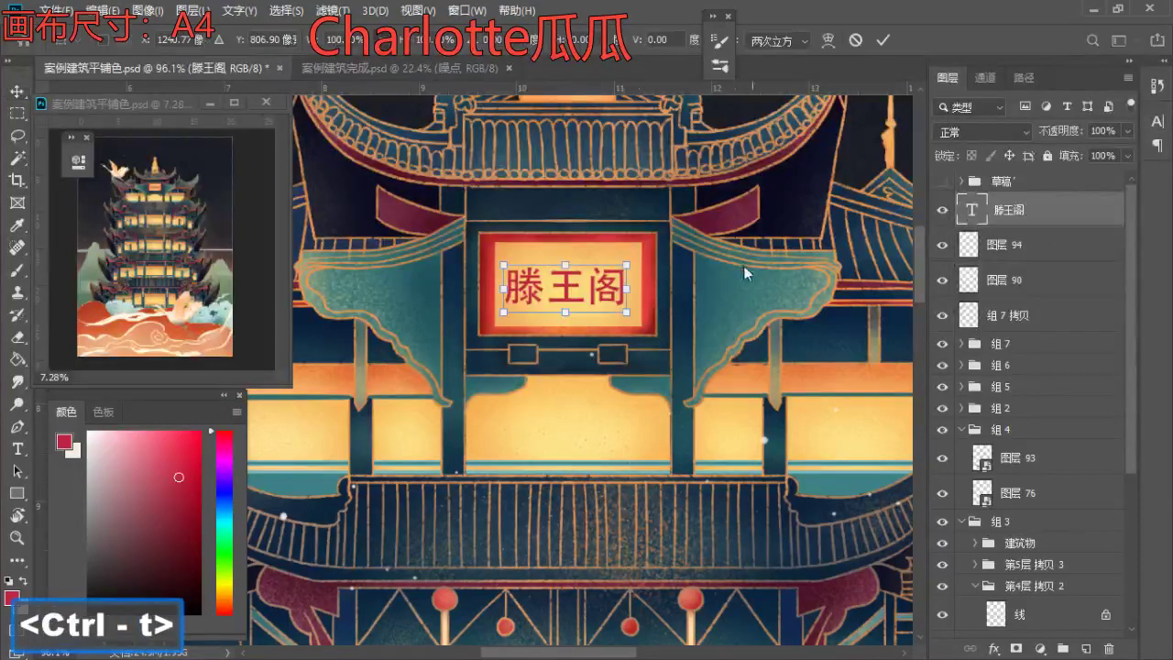
pyautogui.moveTo(625, 307); pyautogui.dragTo(585, 288)
pyautogui.press('Return')
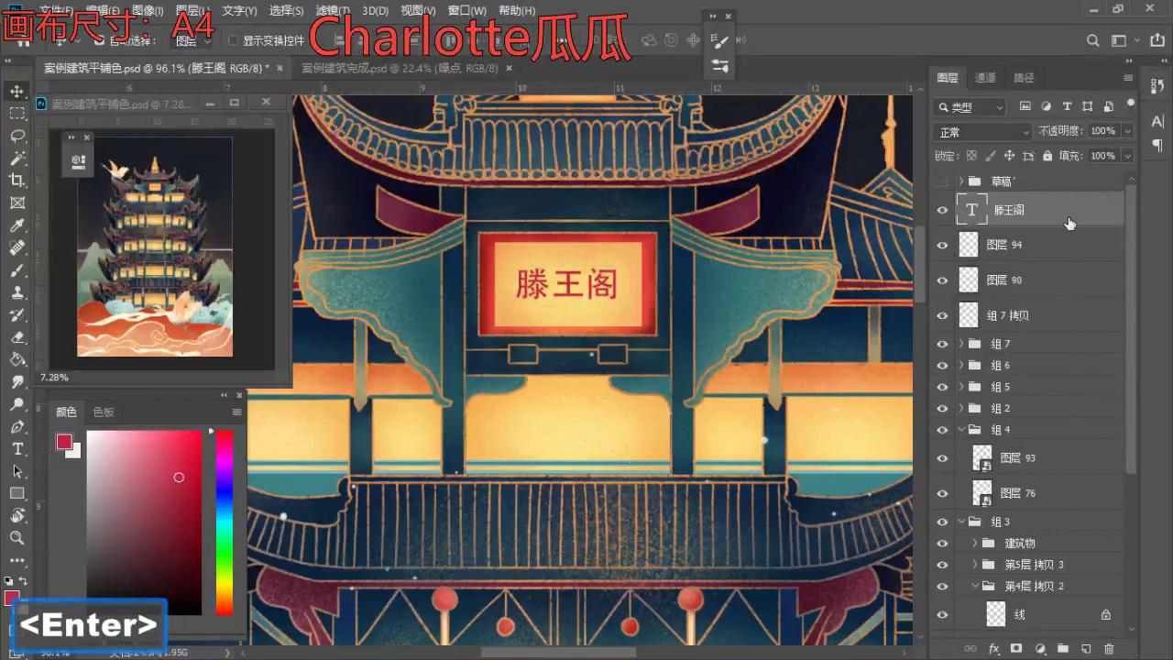
# - Rasterize the 滕王阁 text layer and add a new empty layer clipped to it
pyautogui.rightClick(1069, 222)
pyautogui.click(956, 296)
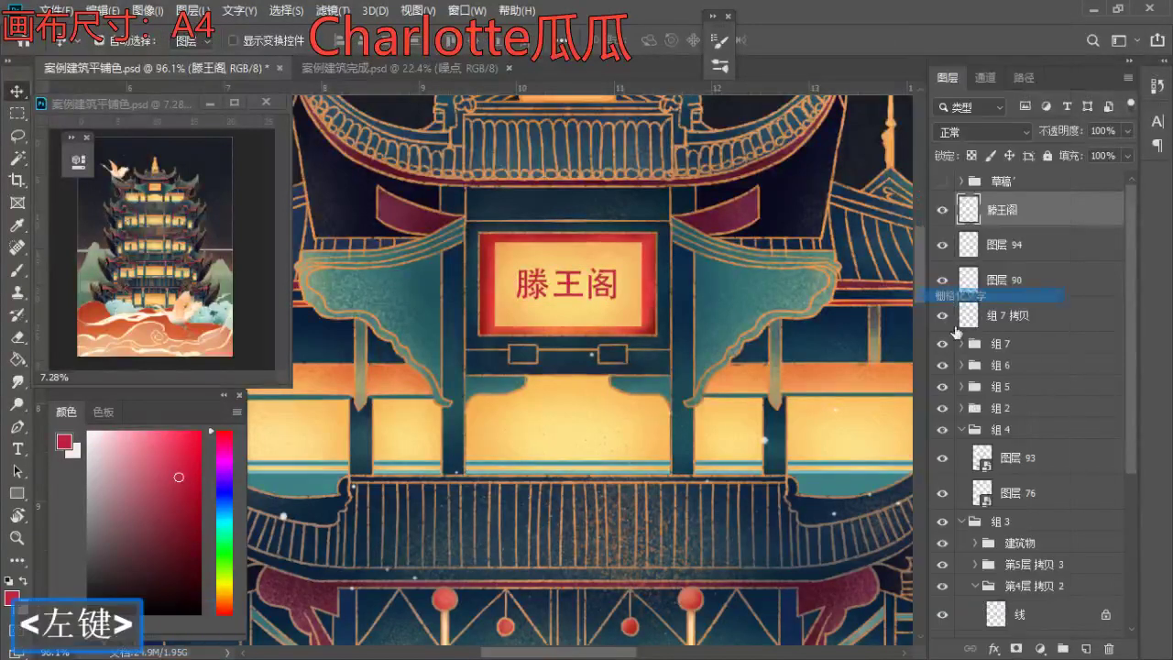
pyautogui.click(1095, 647)
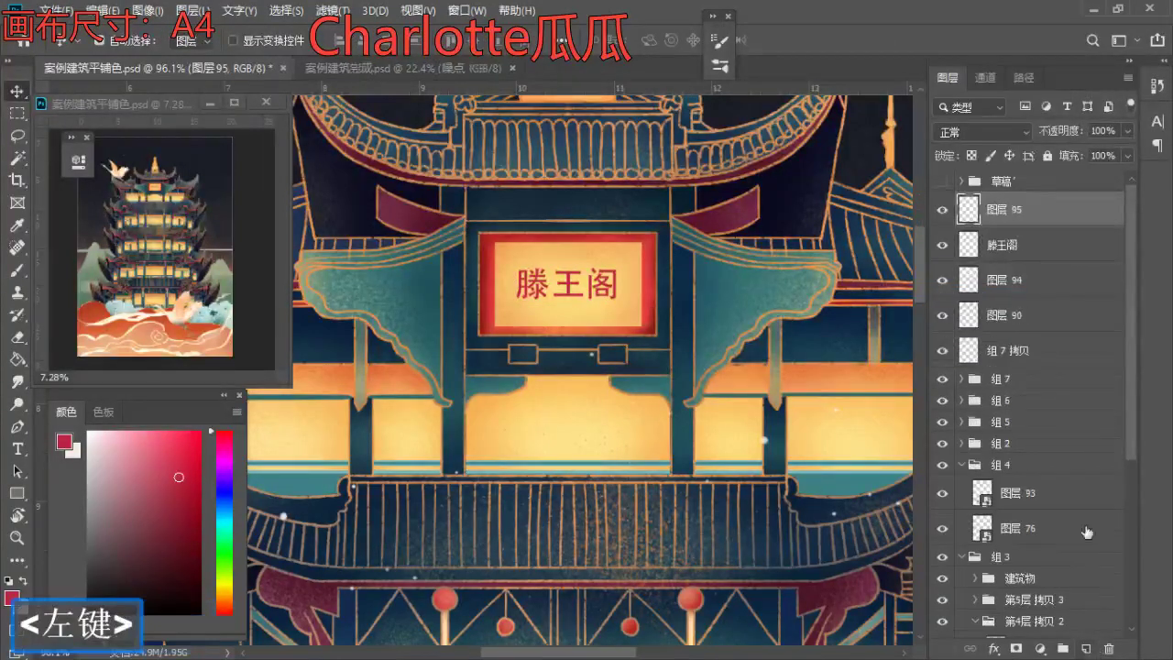
pyautogui.keyDown('alt'); pyautogui.click(1040, 229); pyautogui.keyUp('alt')
# - Sample the characters' crimson and brush a darker crimson shade over them on the clipped layer
pyautogui.press('b')
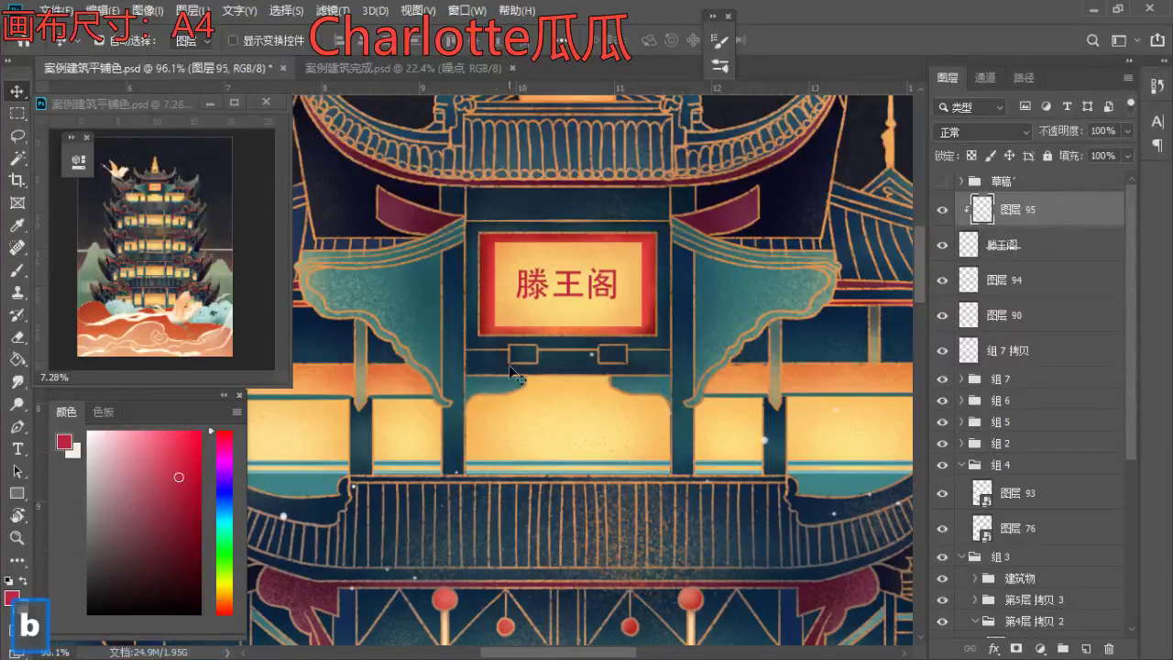
pyautogui.press('s')
pyautogui.press('s')
pyautogui.press('s')
pyautogui.press('s')
pyautogui.press('s')
pyautogui.press('s')
pyautogui.keyDown('alt'); pyautogui.click(529, 286); pyautogui.keyUp('alt')
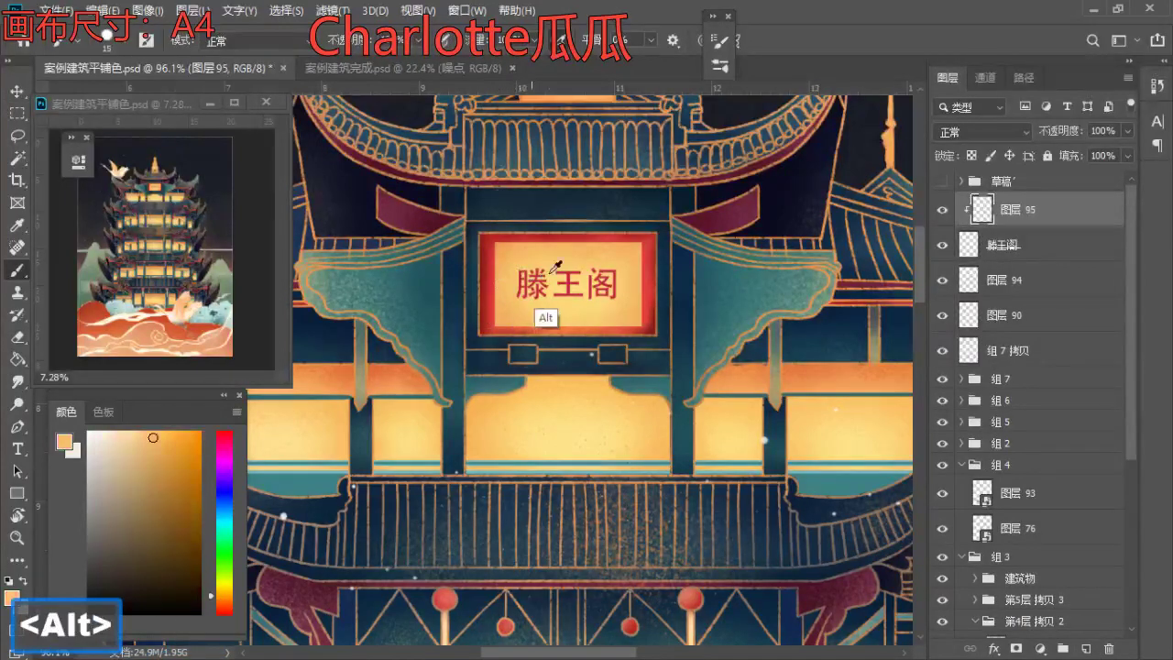
pyautogui.press('z')
pyautogui.moveTo(542, 250); pyautogui.dragTo(616, 275)
pyautogui.press('b')
pyautogui.keyDown('alt'); pyautogui.click(614, 338); pyautogui.keyUp('alt')
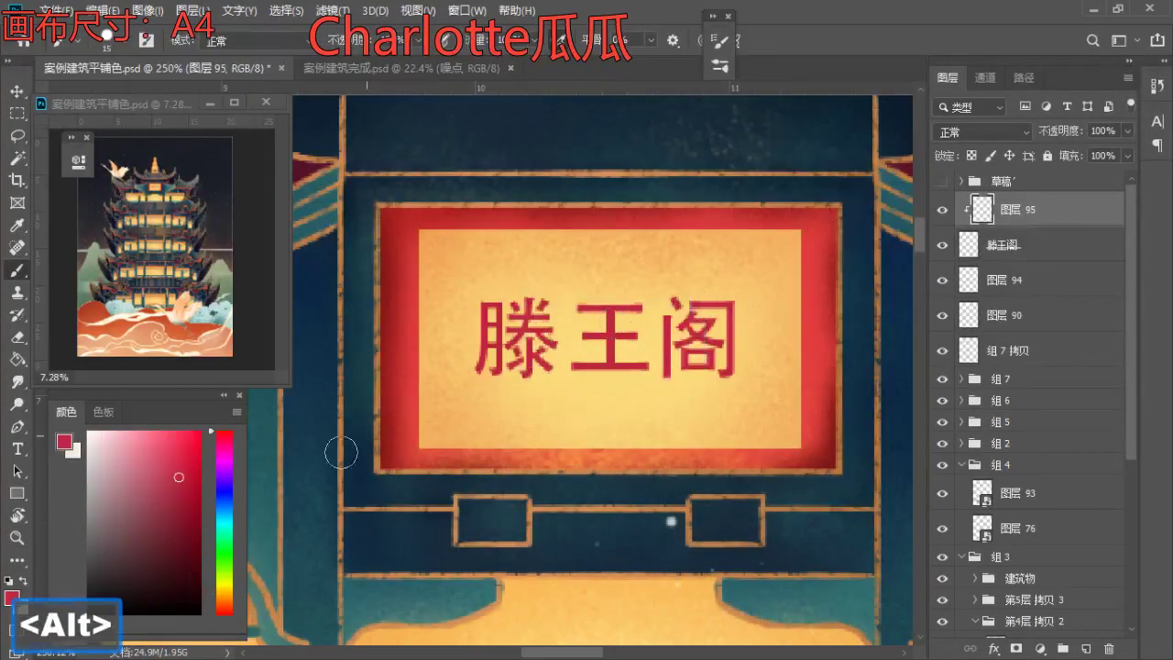
pyautogui.press('s')
pyautogui.press('s')
pyautogui.press('s')
pyautogui.press('s')
pyautogui.press('s')
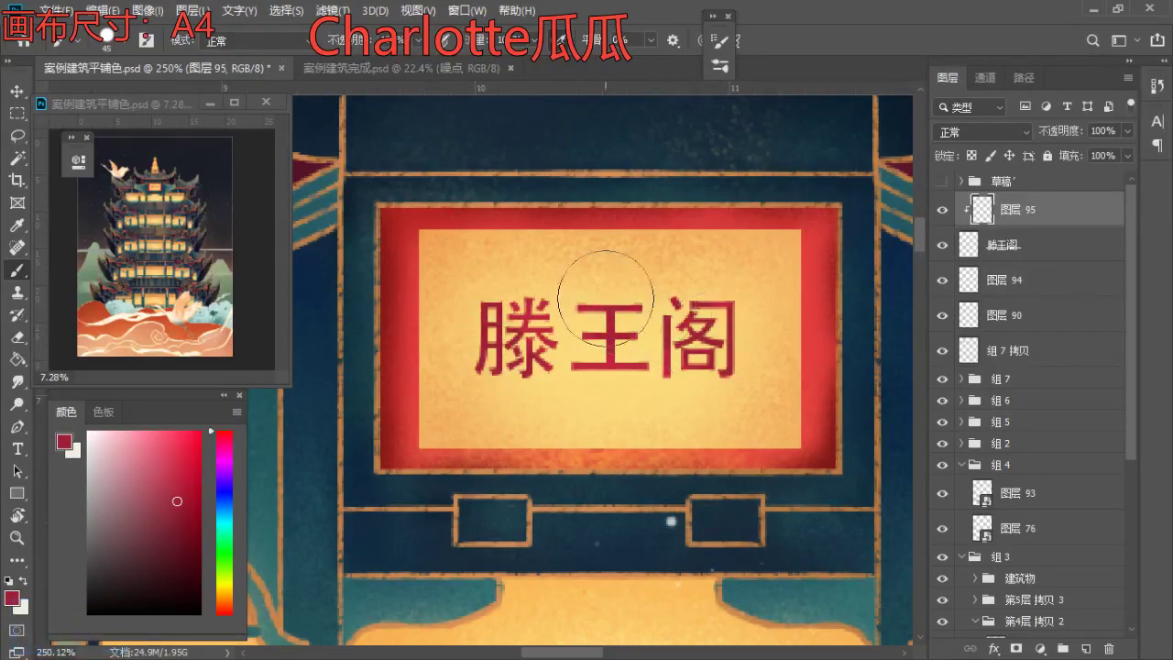
# - Switch to a softer brush preset, enlarge it to 200 and shade the plaque characters in dark crimson
pyautogui.press('a')
pyautogui.press('a')
pyautogui.click(719, 67)
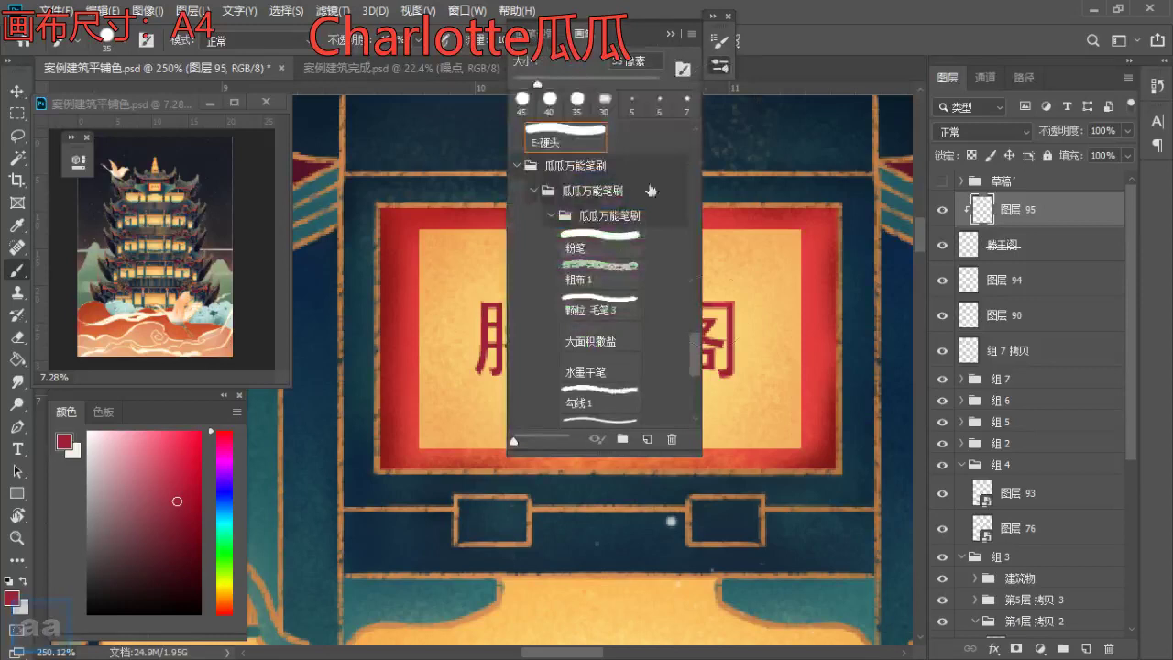
pyautogui.moveTo(694, 341); pyautogui.dragTo(687, 291)
pyautogui.click(561, 337)
pyautogui.click(670, 33)
pyautogui.press('a')
pyautogui.press('a')
pyautogui.press('a')
pyautogui.press('a')
pyautogui.press('a')
pyautogui.press('a')
pyautogui.press('a')
pyautogui.press('a')
pyautogui.press('a')
pyautogui.press('a')
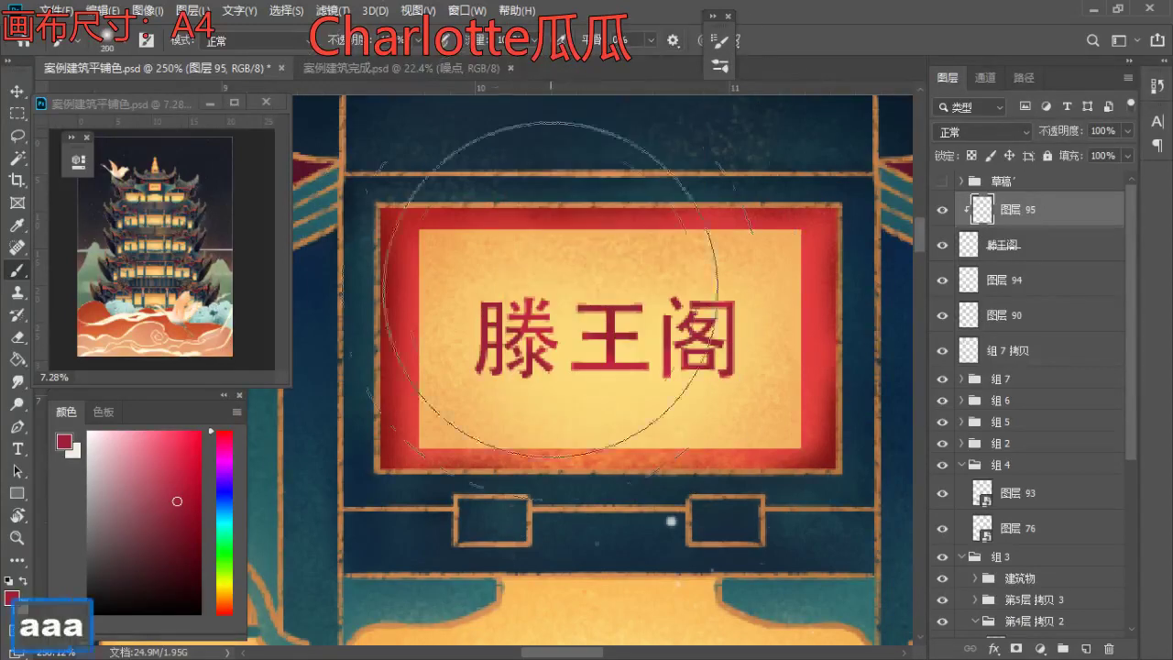
# - Brush soft highlights over the characters in the plaque's sampled pale yellow and save the file
pyautogui.keyDown('alt'); pyautogui.click(562, 364); pyautogui.keyUp('alt')
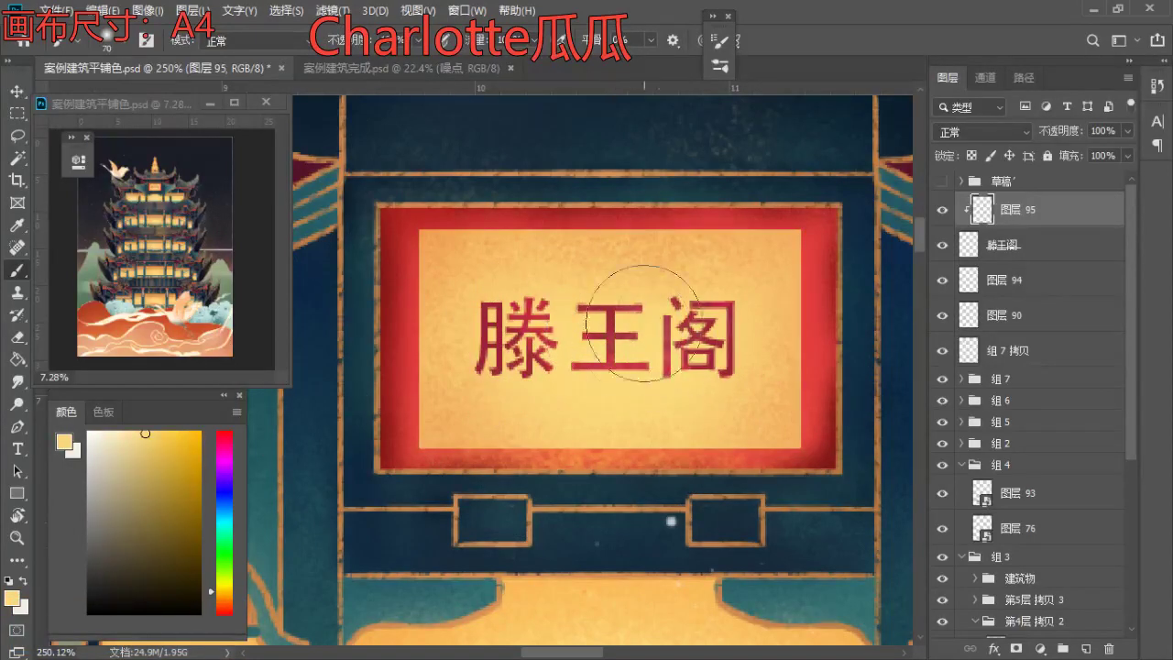
pyautogui.press('z')
pyautogui.moveTo(558, 268); pyautogui.dragTo(523, 351)
pyautogui.press('space')
pyautogui.press('space')
pyautogui.press('space')
pyautogui.press('b')
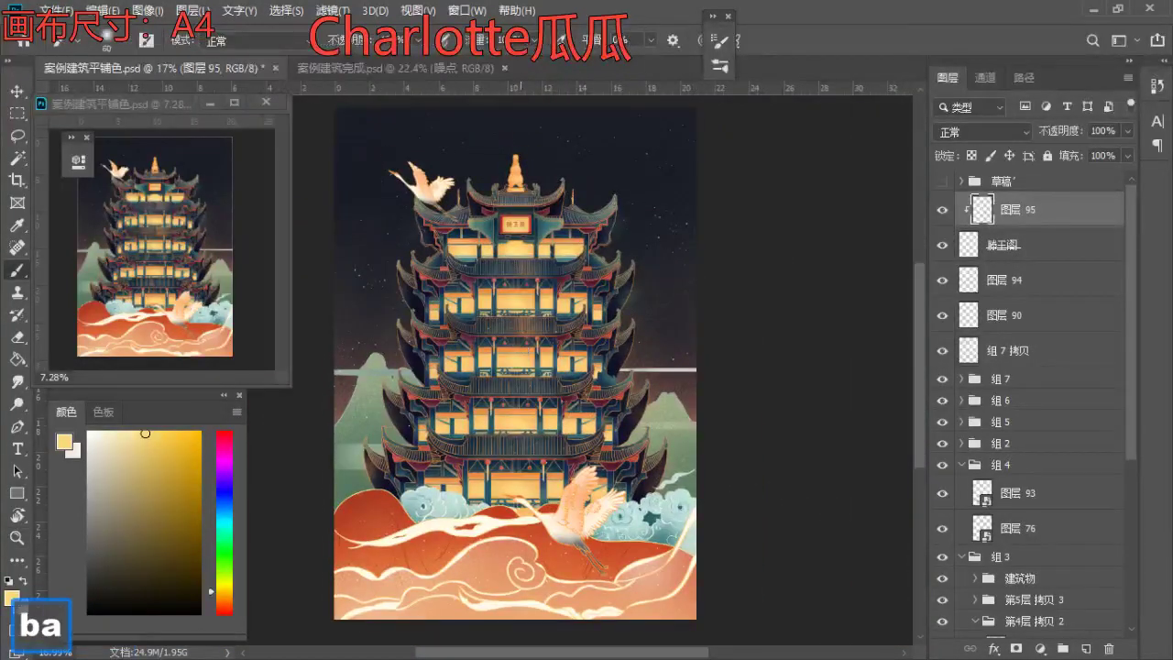
pyautogui.hotkey('ctrl', 's')
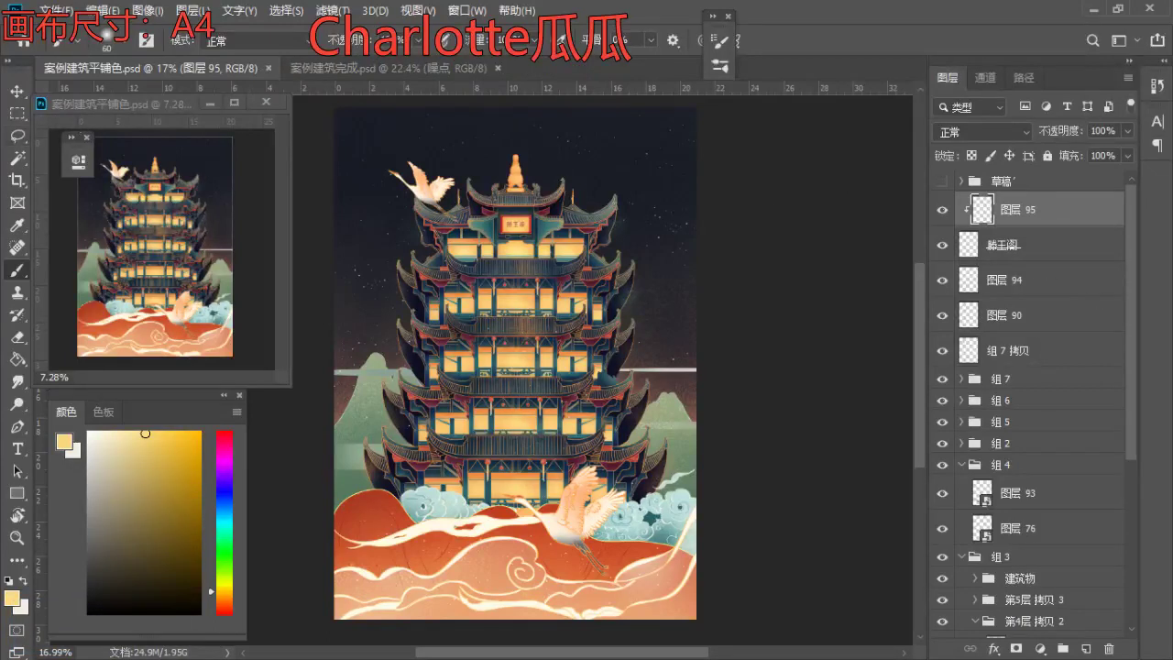
pyautogui.click(1008, 208)
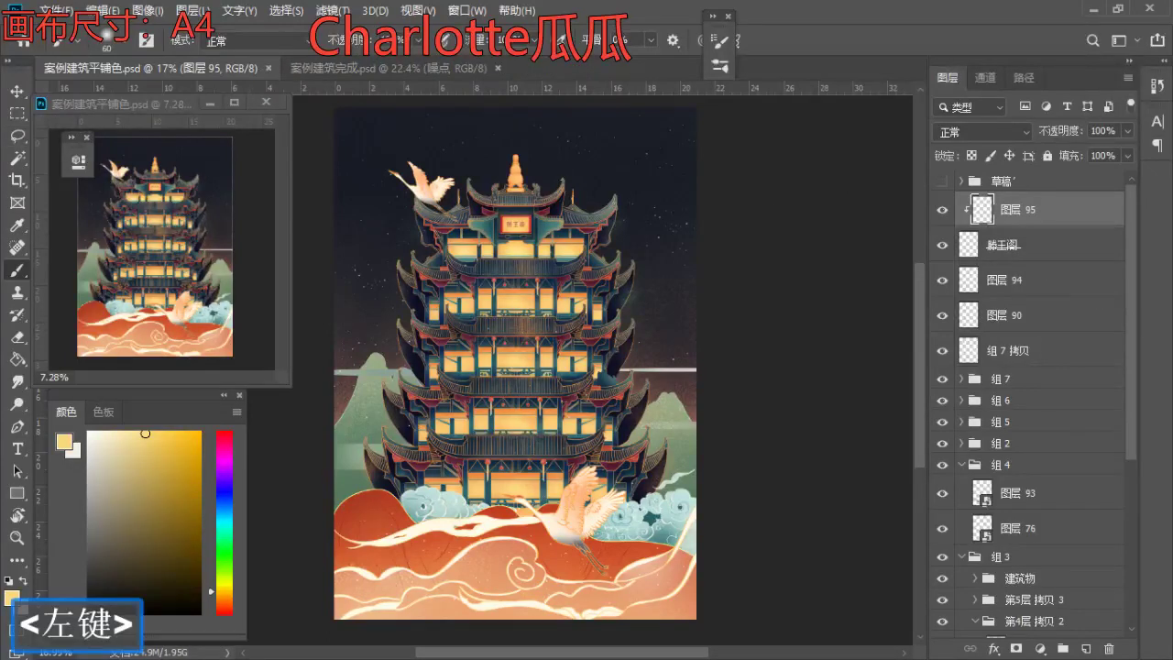